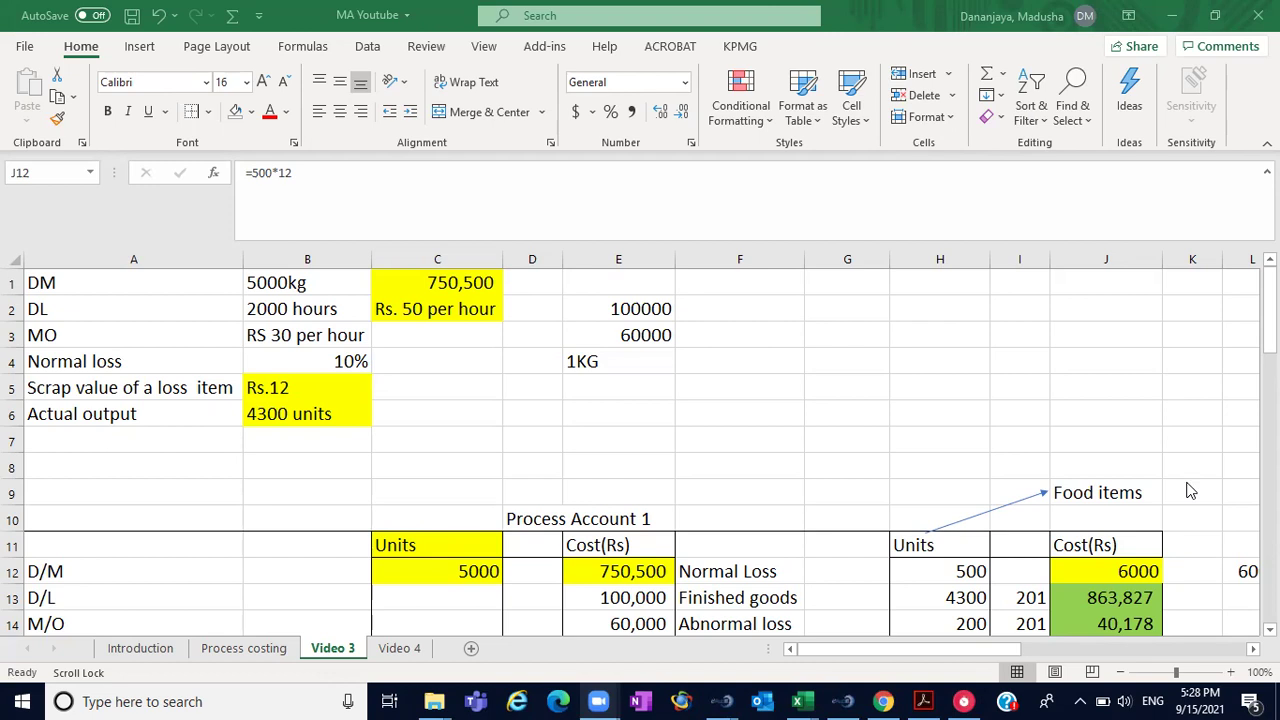
- Review the production data and the units for normal loss, finished goods and abnormal loss in Process Account 1
{"action": "key", "text": "Down"}
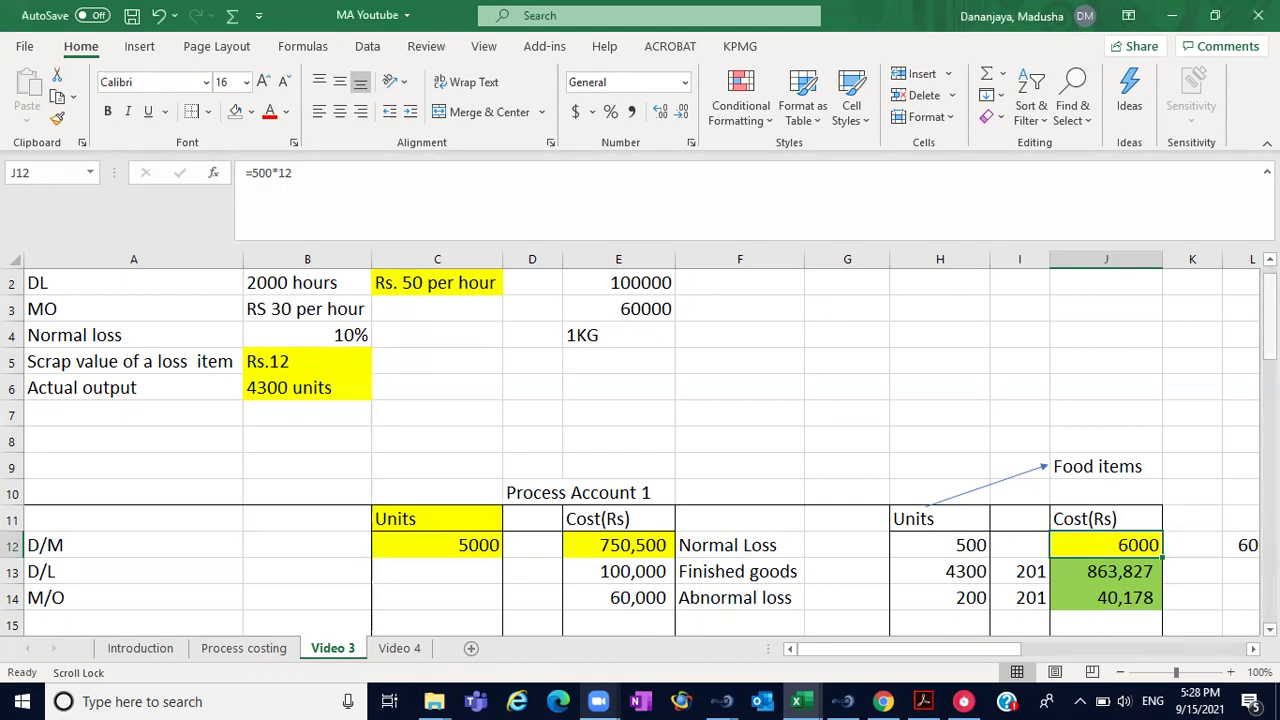
{"action": "left_click", "coordinate": [1269, 259]}
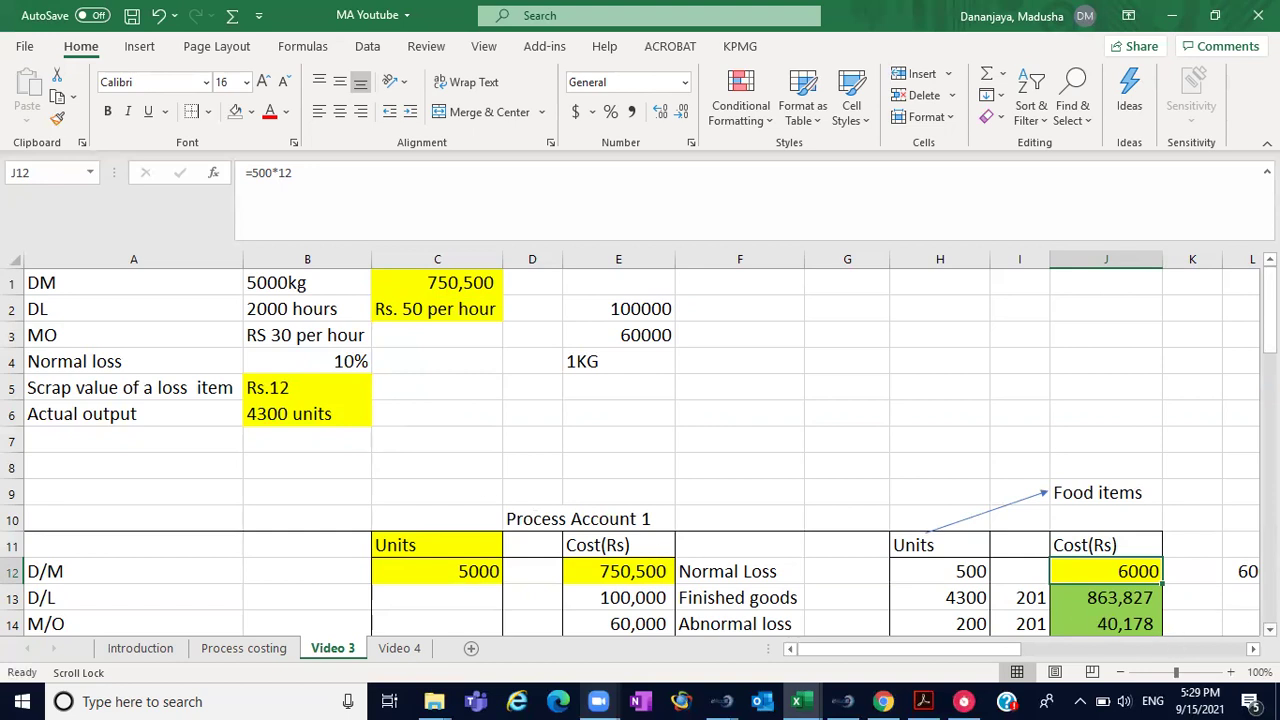
{"action": "scroll", "coordinate": [640, 450], "scroll_direction": "down", "scroll_amount": 2}
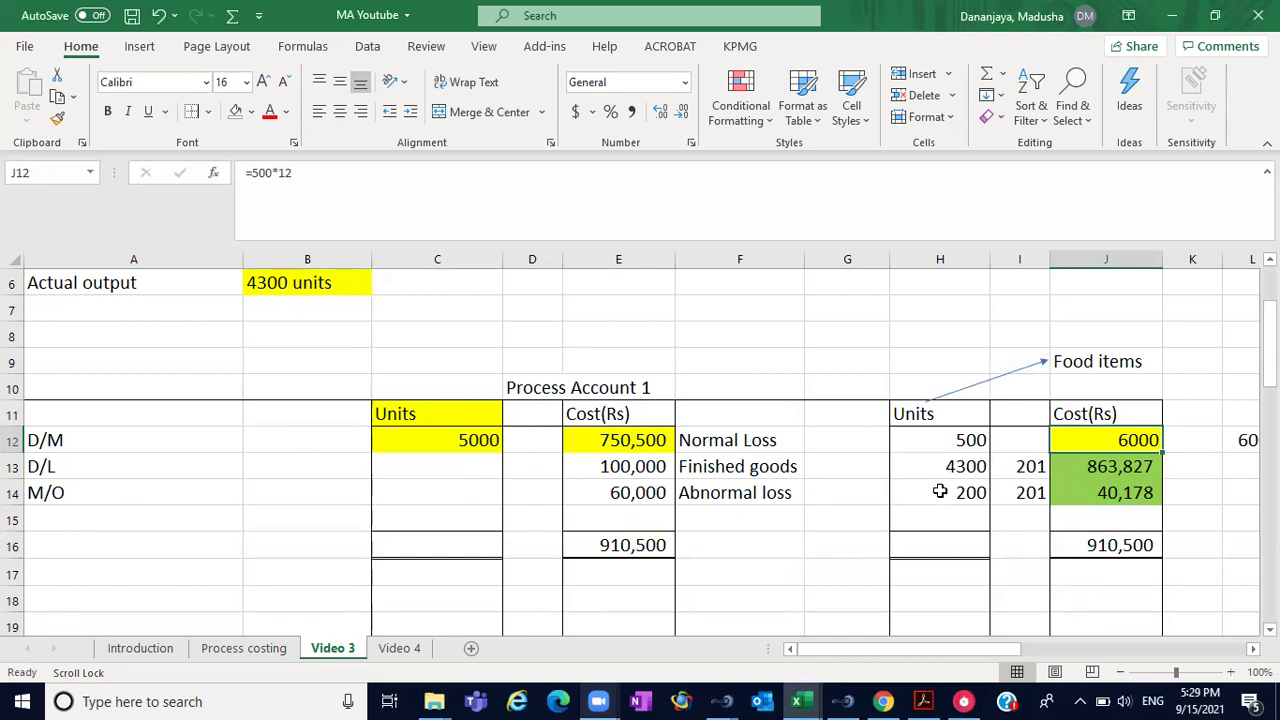
{"action": "left_click", "coordinate": [955, 443]}
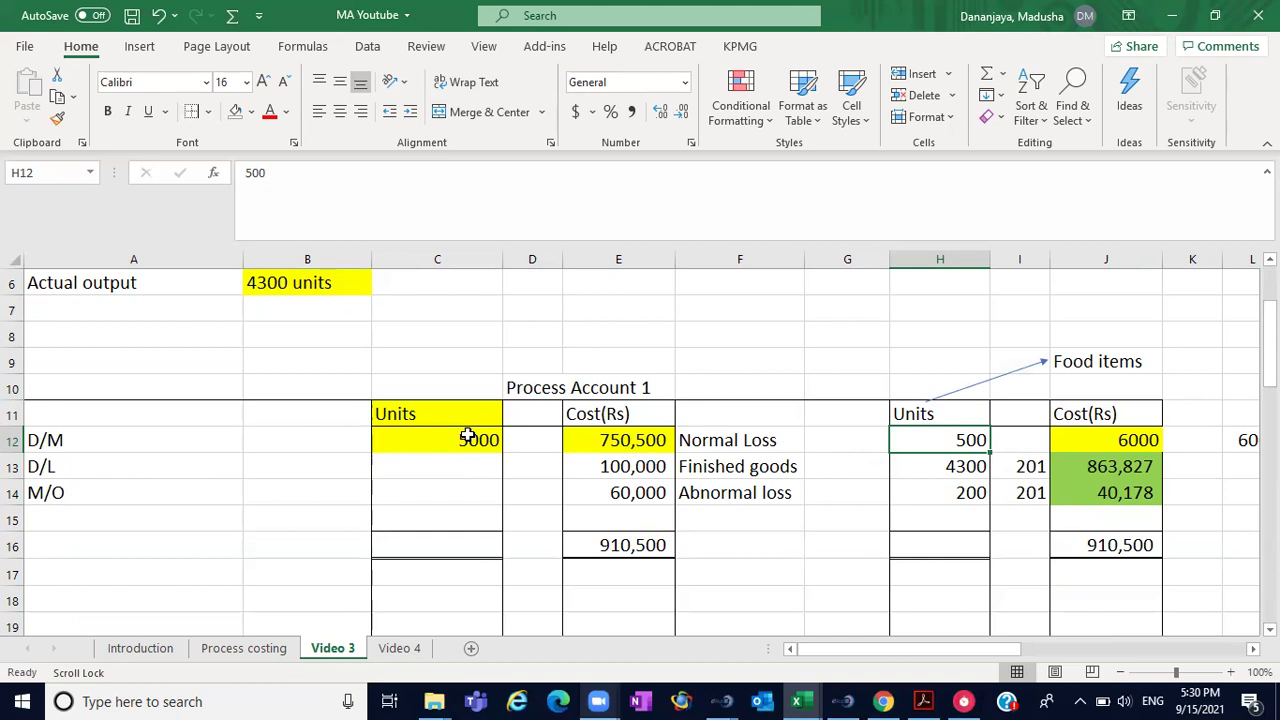
{"action": "left_click", "coordinate": [930, 477]}
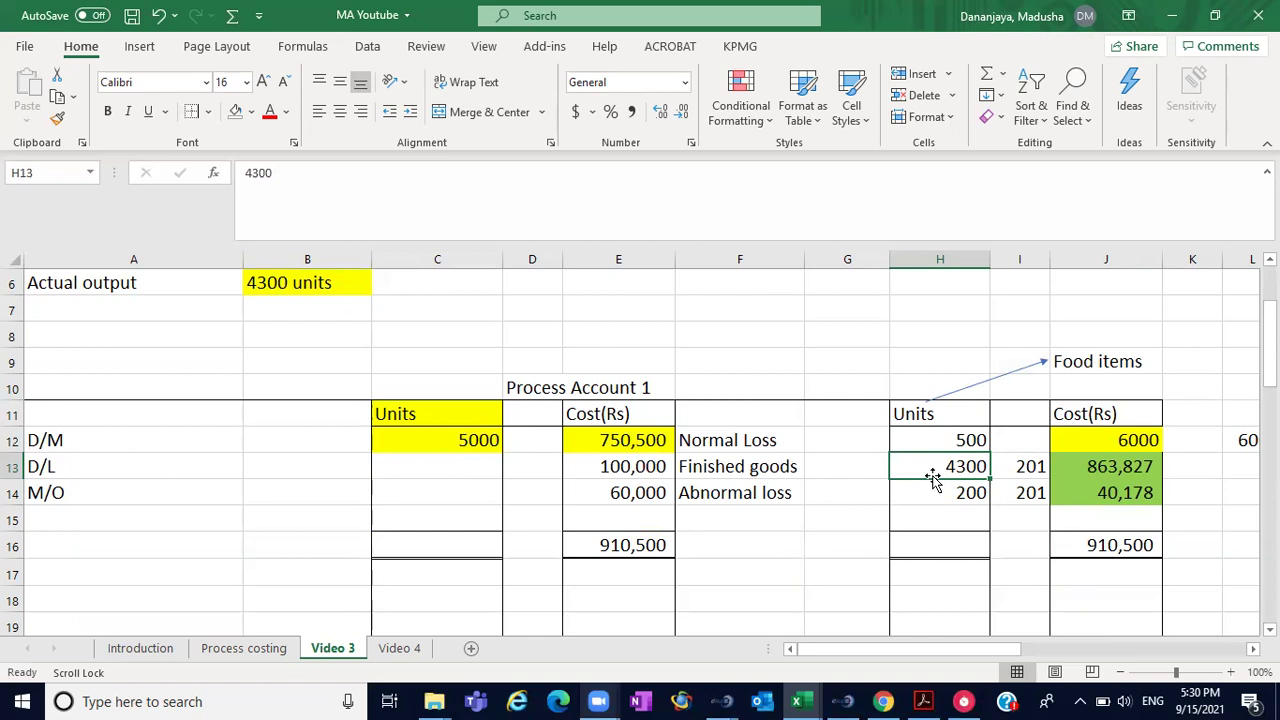
{"action": "left_click", "coordinate": [970, 441]}
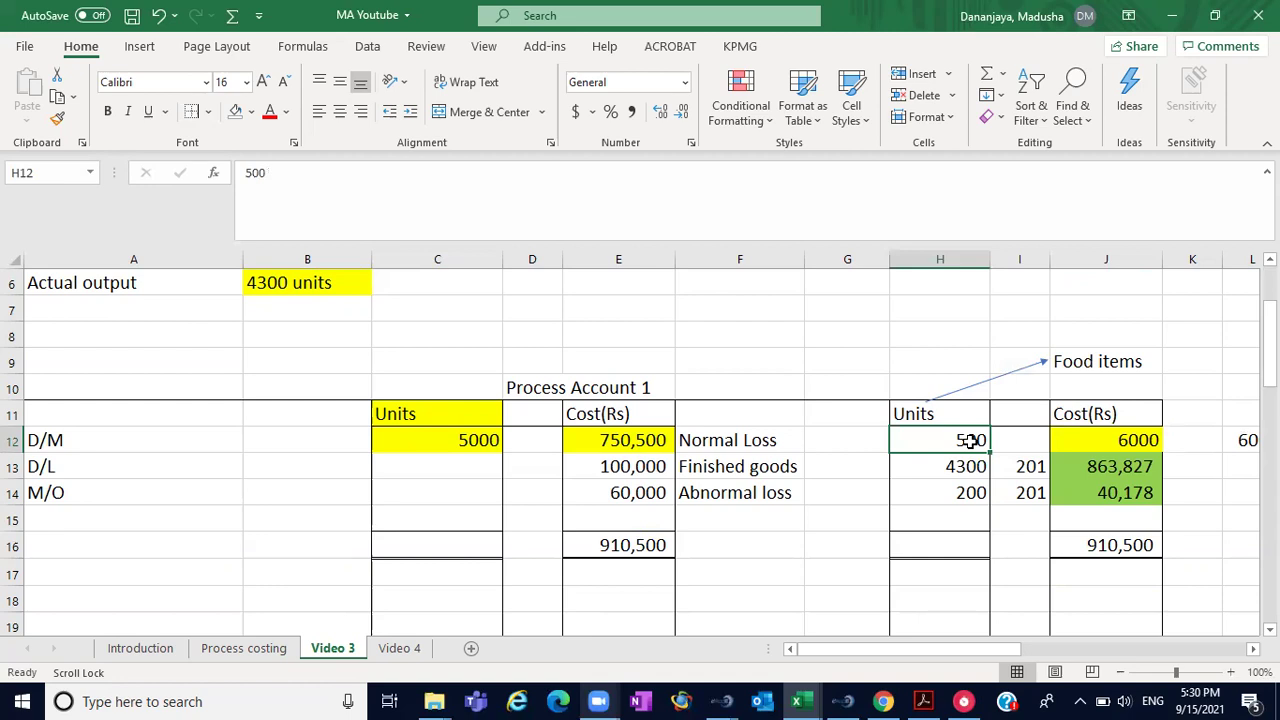
{"action": "left_click", "coordinate": [962, 492]}
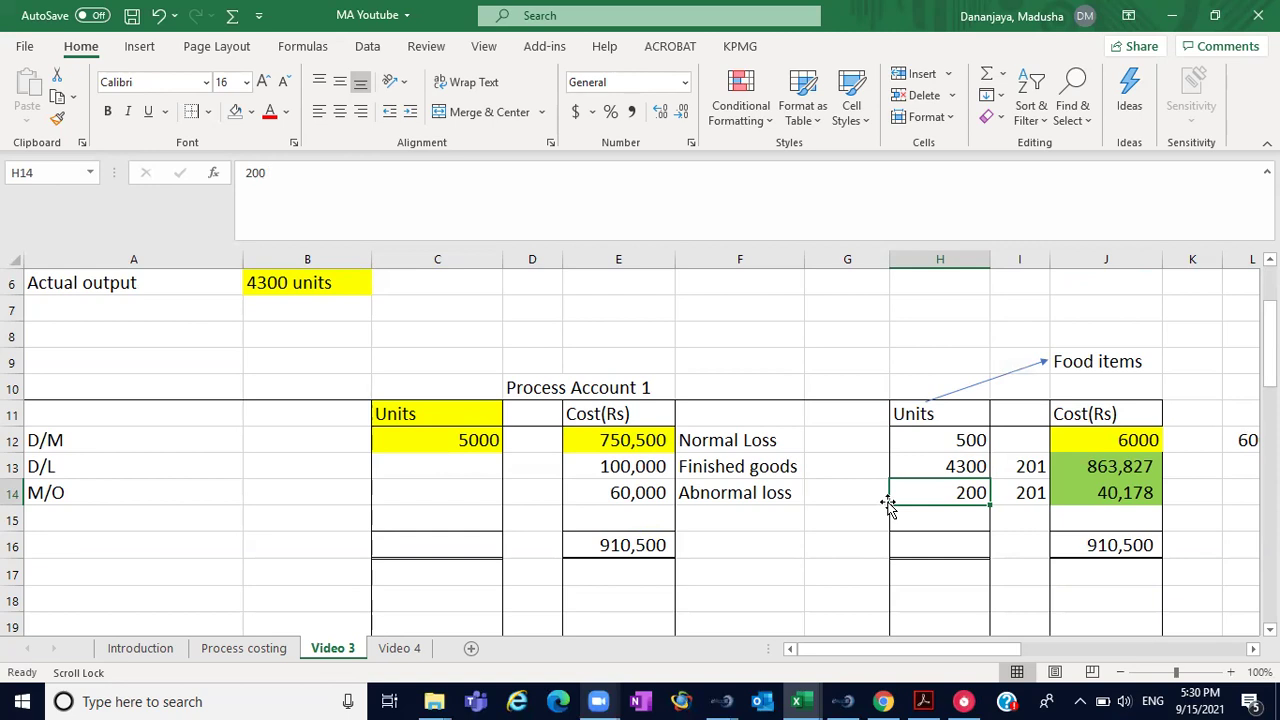
{"action": "left_click", "coordinate": [953, 466]}
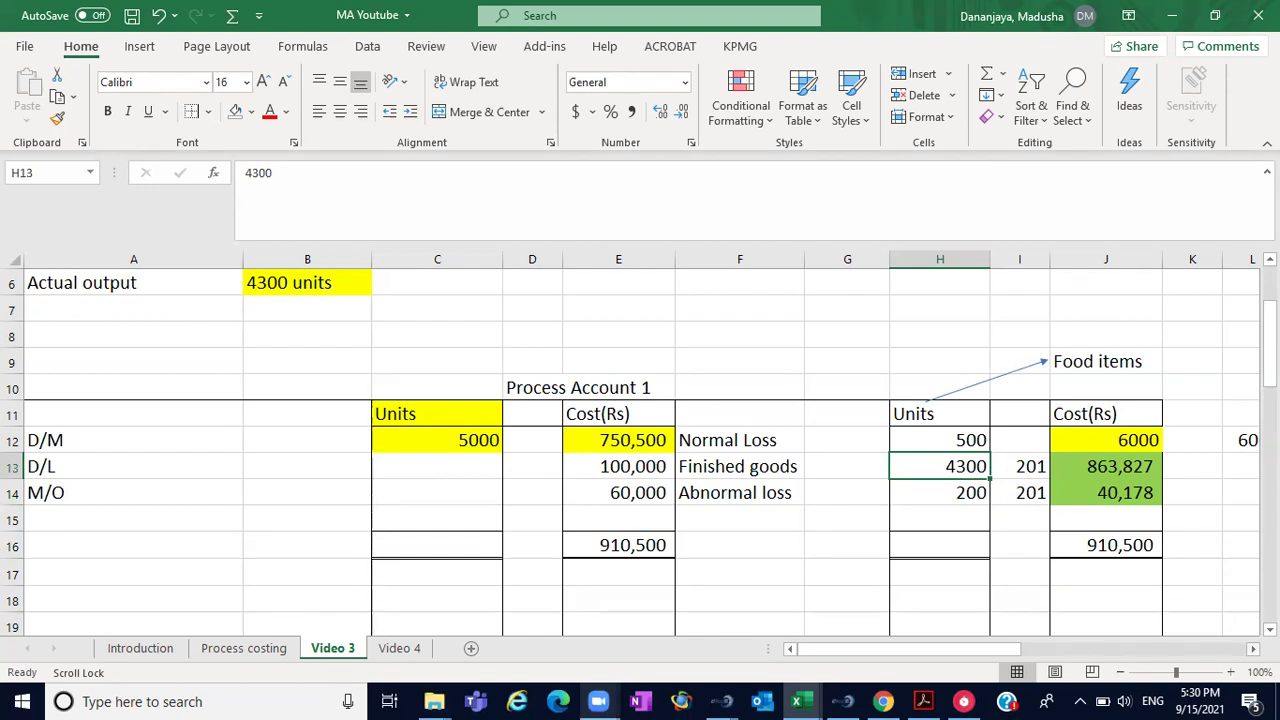
- Trace how the D/M, D/L and M/O costs, normal loss scrap value and expected output units feed the cost per unit calculation
{"action": "left_click_drag", "start_coordinate": [646, 442], "coordinate": [646, 497]}
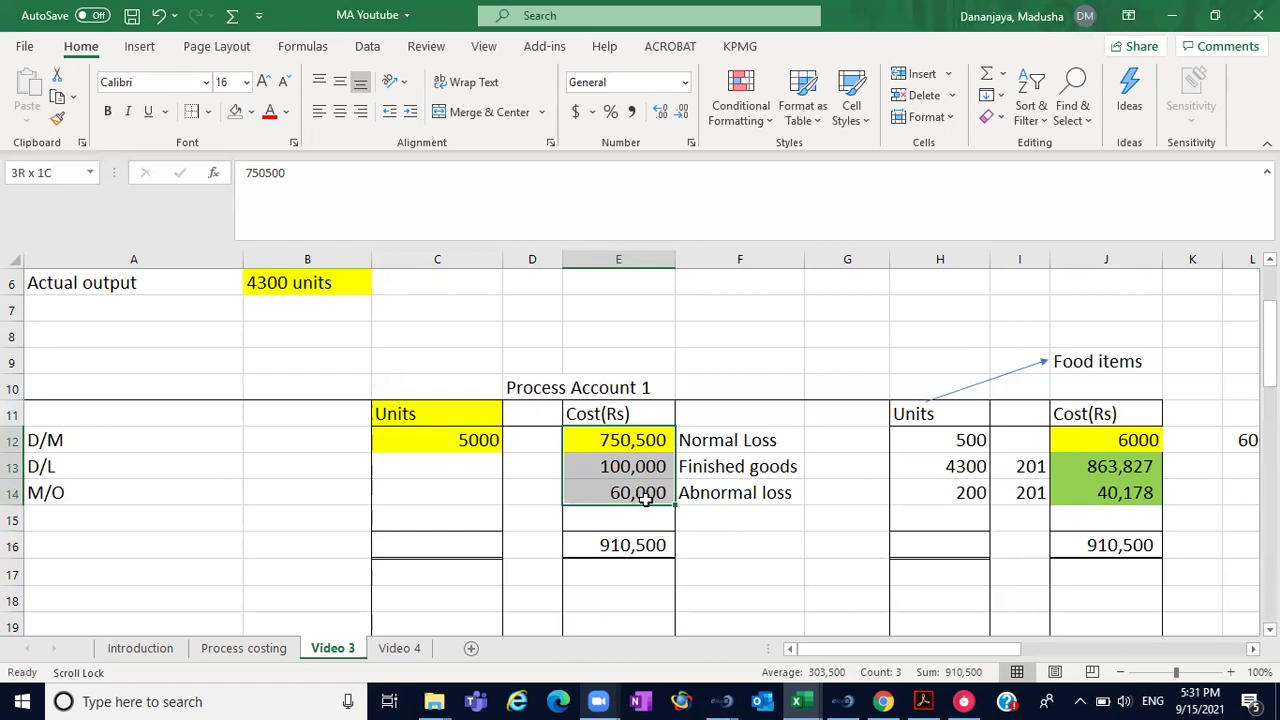
{"action": "left_click_drag", "start_coordinate": [645, 498], "coordinate": [644, 497]}
{"action": "left_click", "coordinate": [1063, 440]}
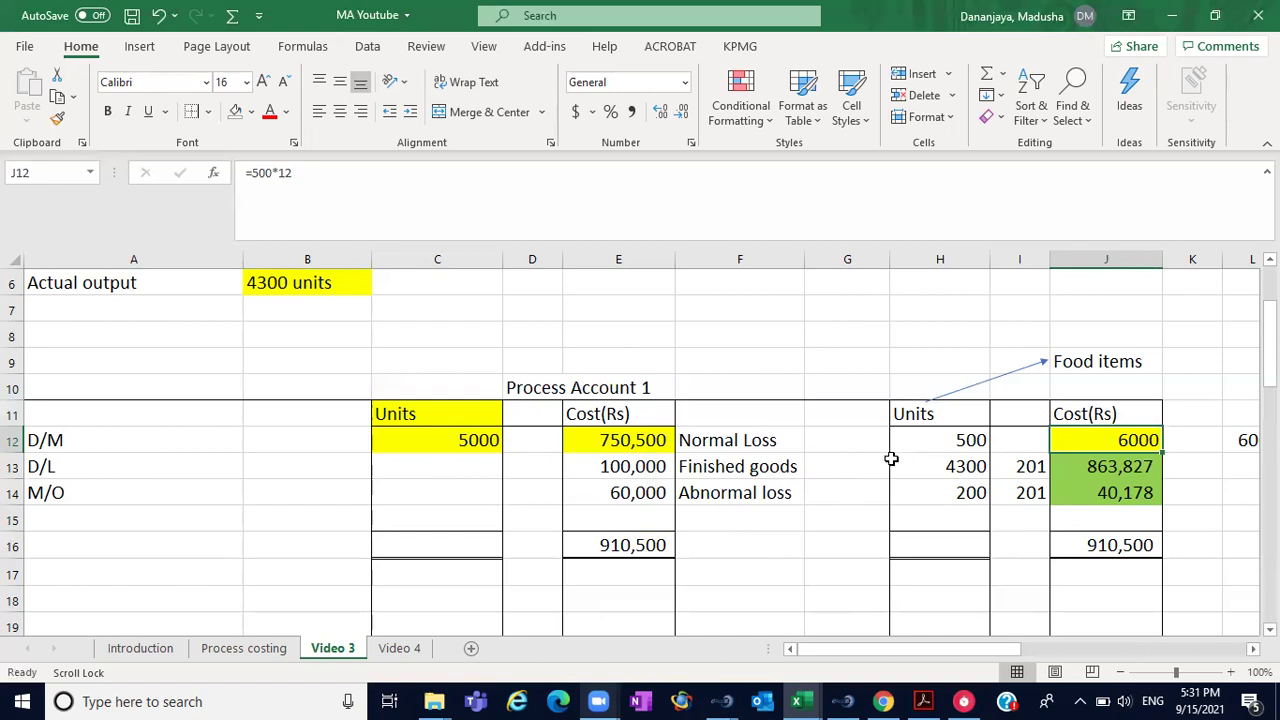
{"action": "left_click_drag", "start_coordinate": [966, 472], "coordinate": [962, 485]}
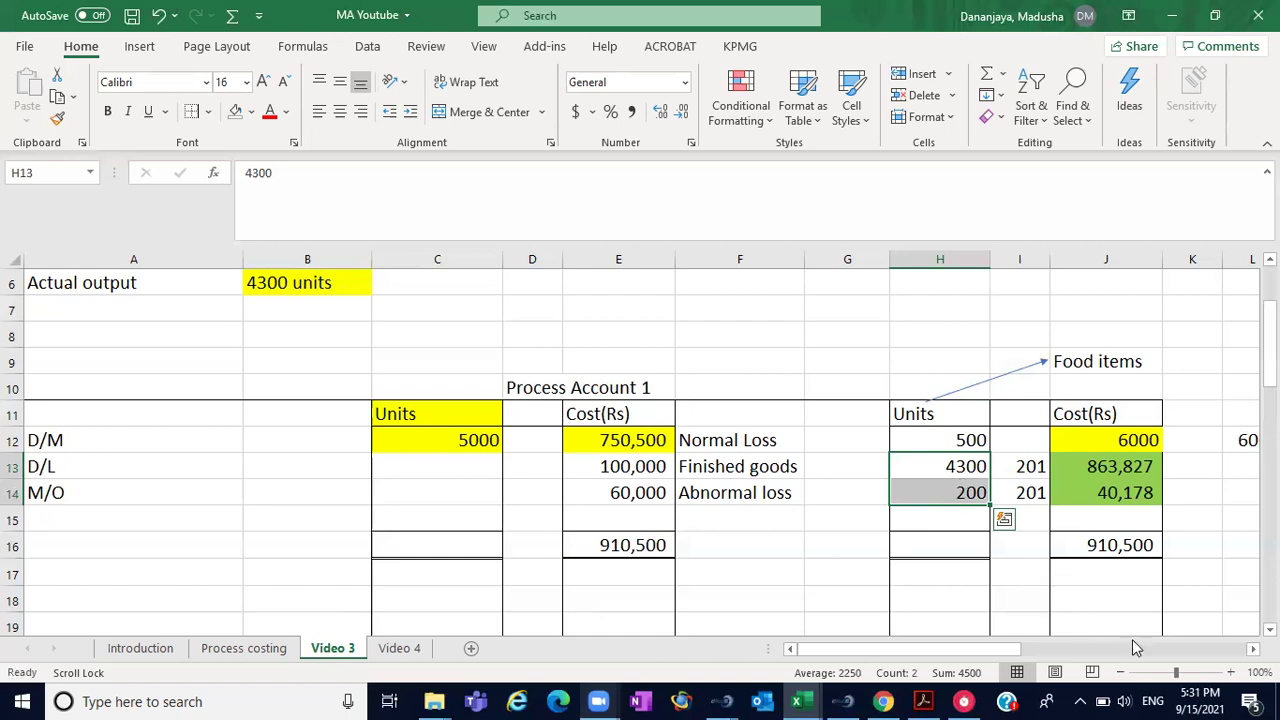
{"action": "left_click", "coordinate": [1250, 649]}
{"action": "scroll", "coordinate": [1133, 573], "scroll_direction": "right", "scroll_amount": 6}
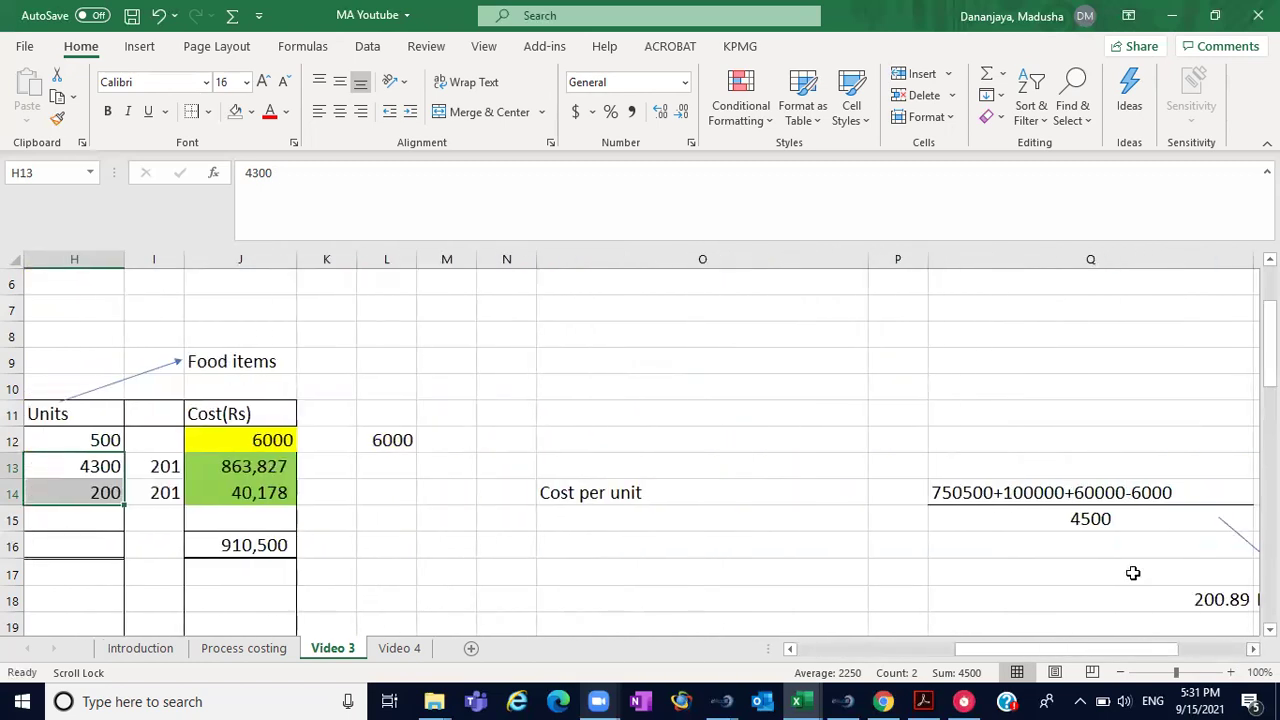
{"action": "left_click", "coordinate": [993, 492]}
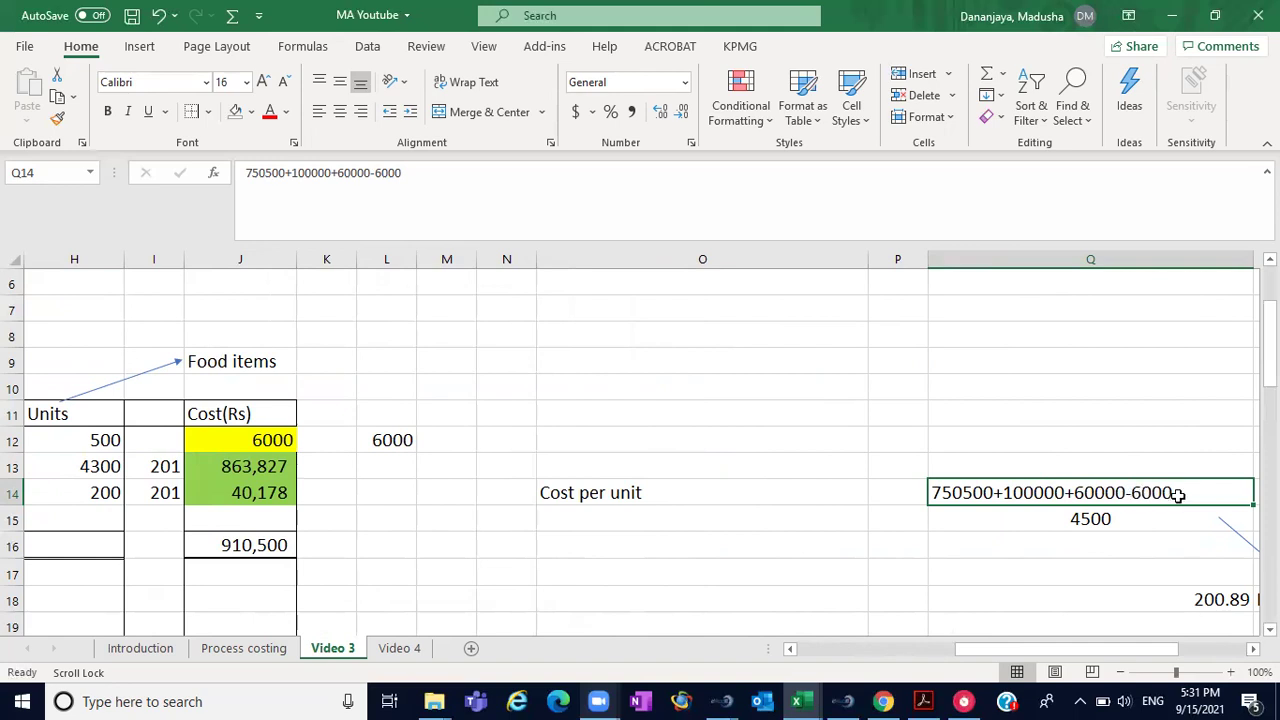
{"action": "left_click", "coordinate": [793, 647]}
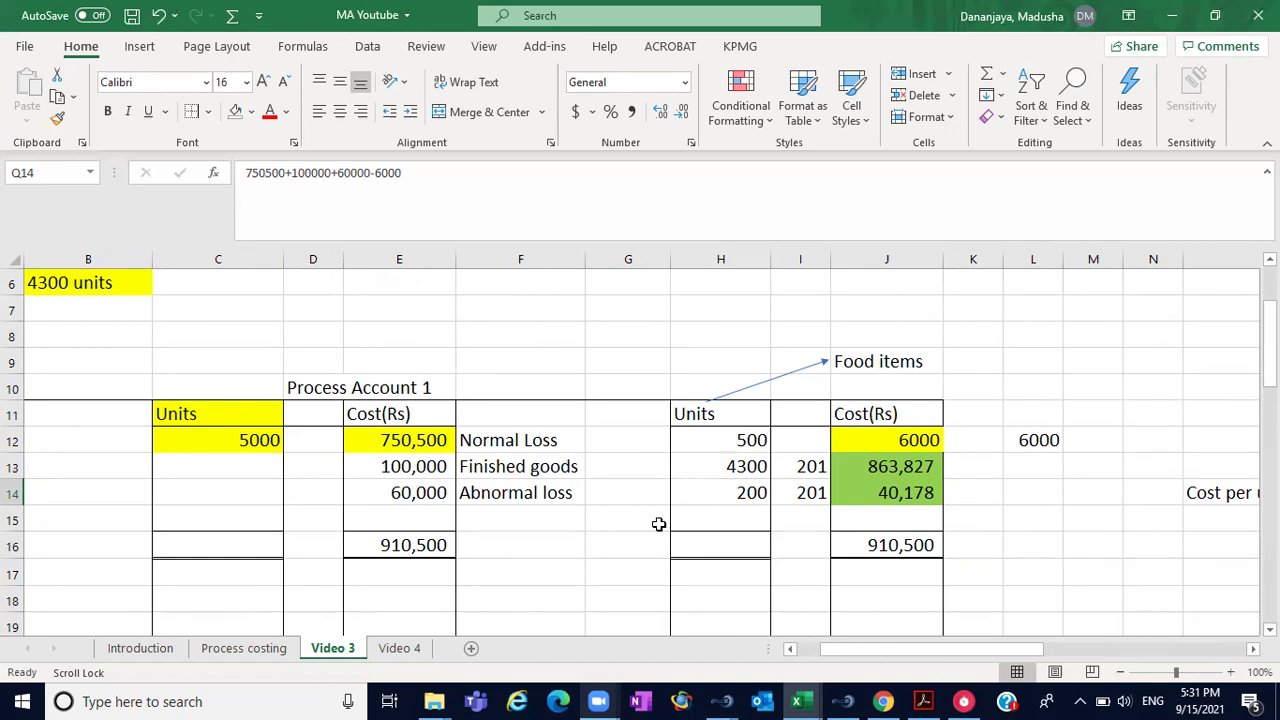
{"action": "left_click_drag", "start_coordinate": [732, 473], "coordinate": [732, 487]}
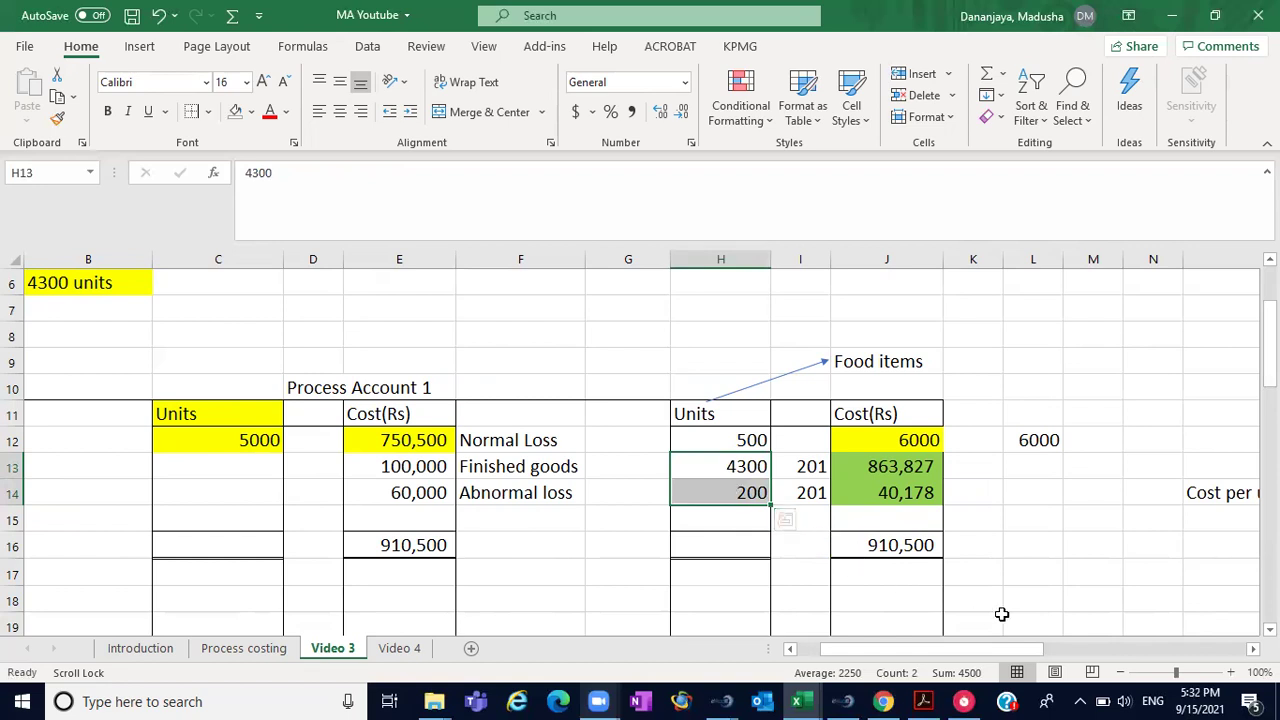
{"action": "scroll", "coordinate": [1253, 649], "scroll_direction": "right", "scroll_amount": 7}
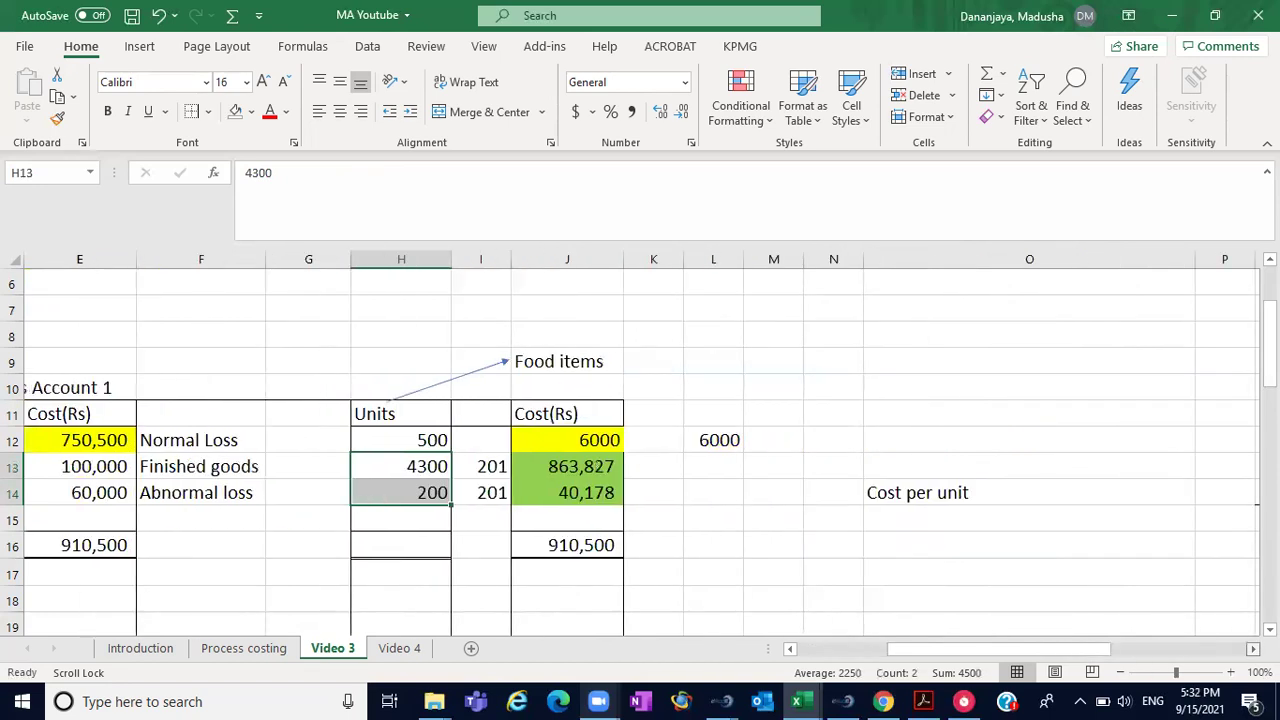
{"action": "left_click", "coordinate": [1030, 524]}
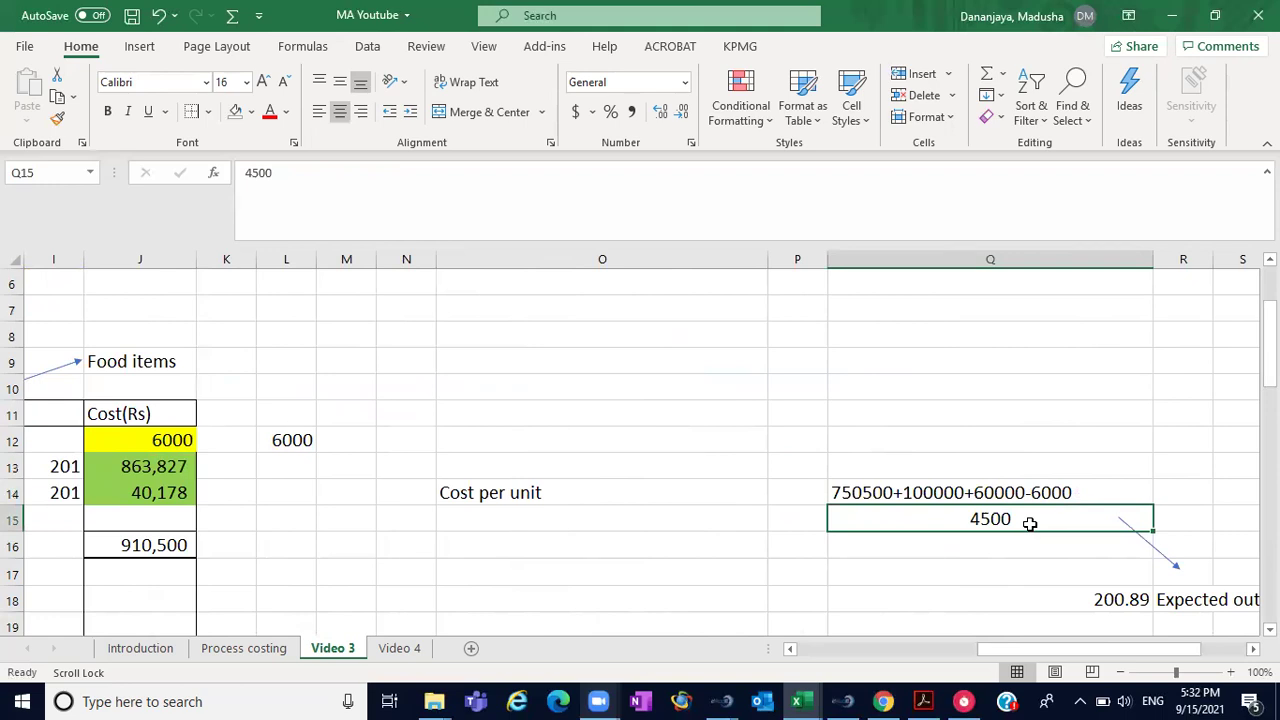
- Check the units and per-unit rates applied to finished goods and abnormal loss in Process Account 1
{"action": "left_click", "coordinate": [790, 649]}
{"action": "left_click", "coordinate": [790, 649]}
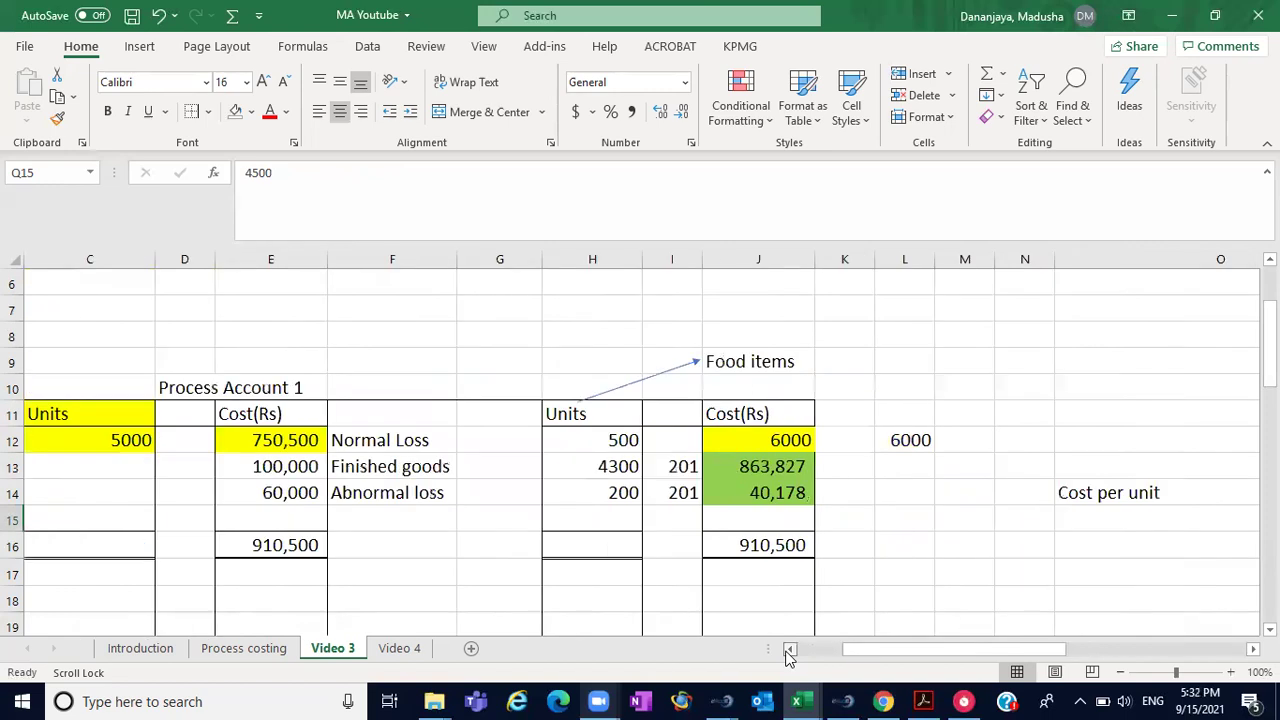
{"action": "left_click", "coordinate": [670, 470]}
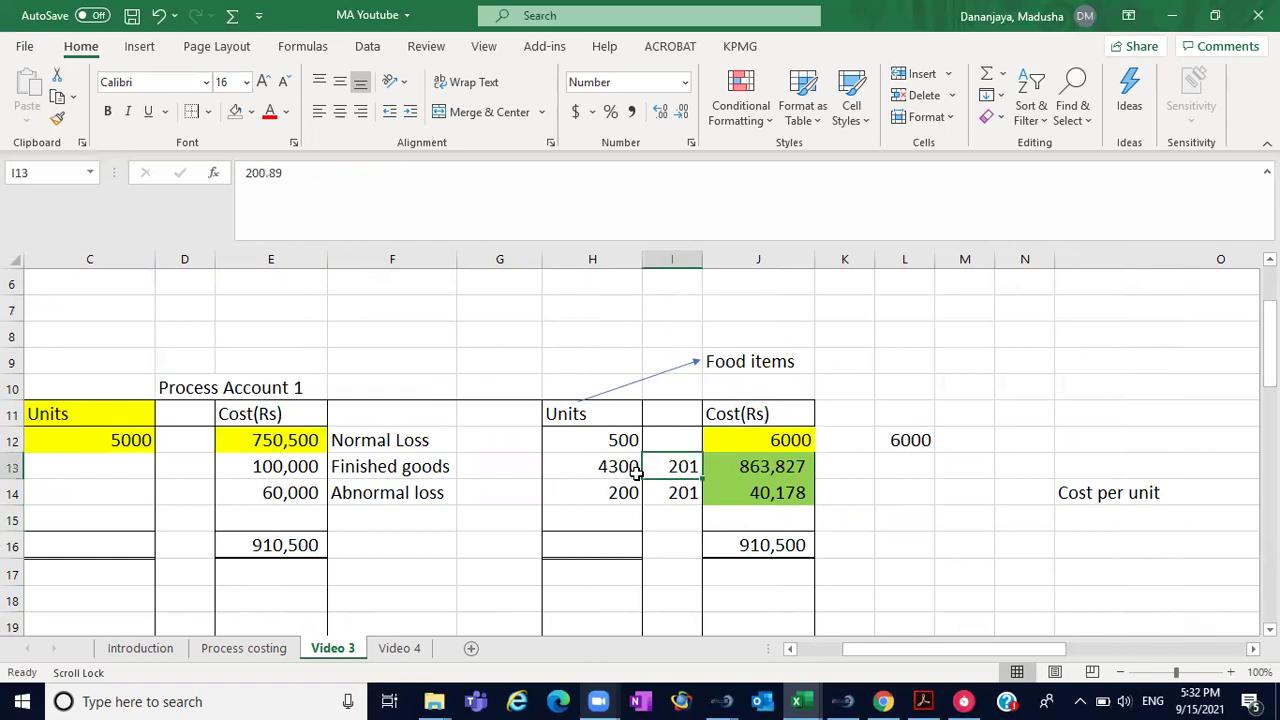
{"action": "left_click", "coordinate": [627, 471]}
{"action": "left_click", "coordinate": [662, 474]}
{"action": "left_click", "coordinate": [619, 490]}
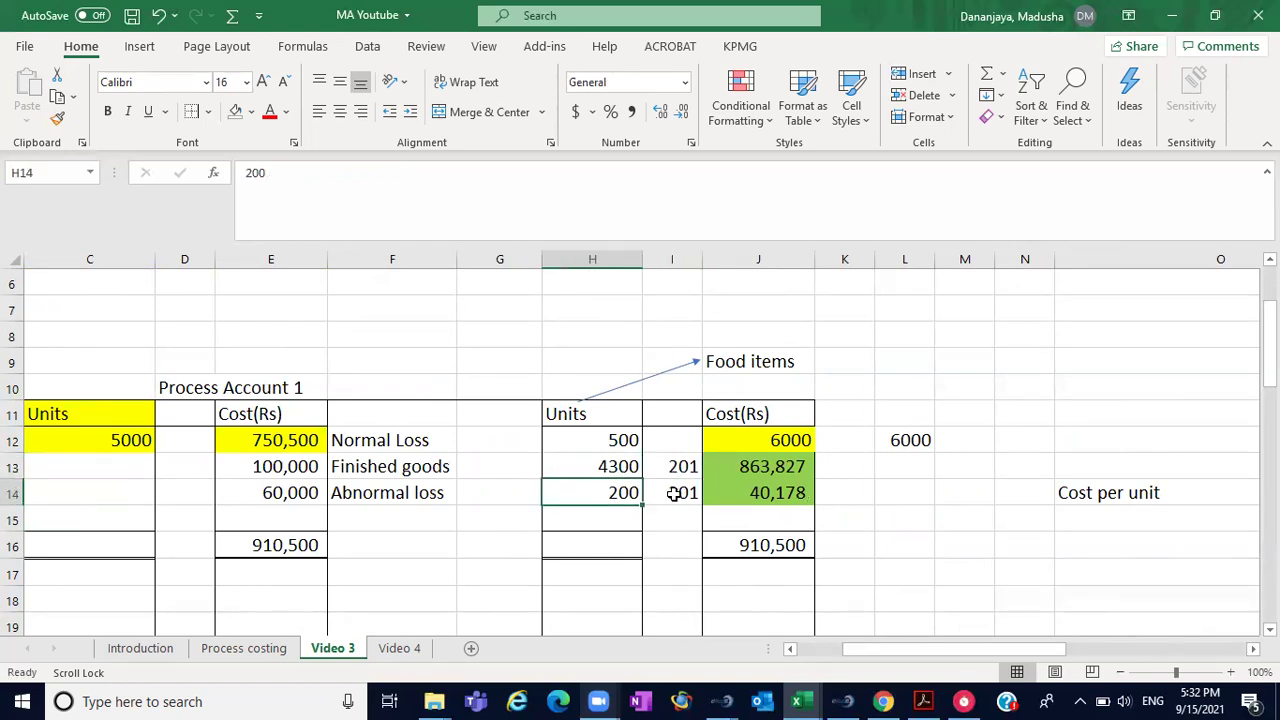
{"action": "left_click", "coordinate": [674, 493]}
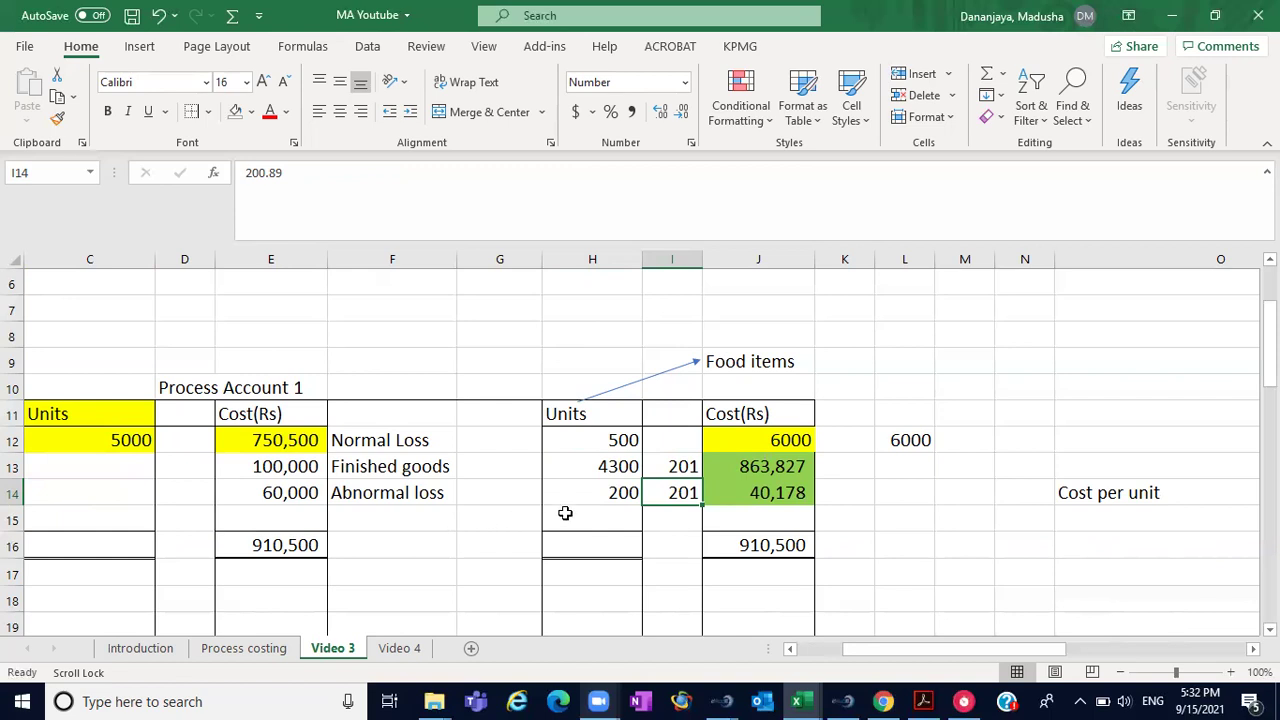
- Set the finished goods units in Process Account 1 to 4200
{"action": "left_click", "coordinate": [618, 466]}
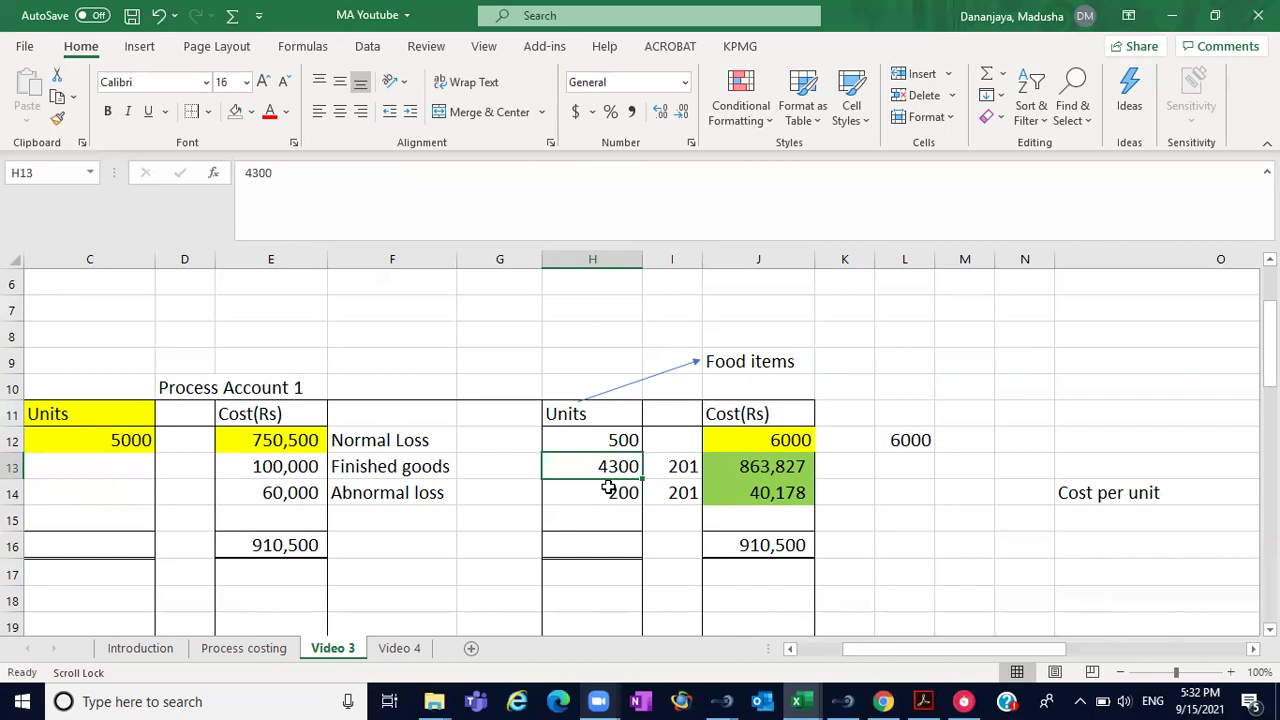
{"action": "type", "text": "4200"}
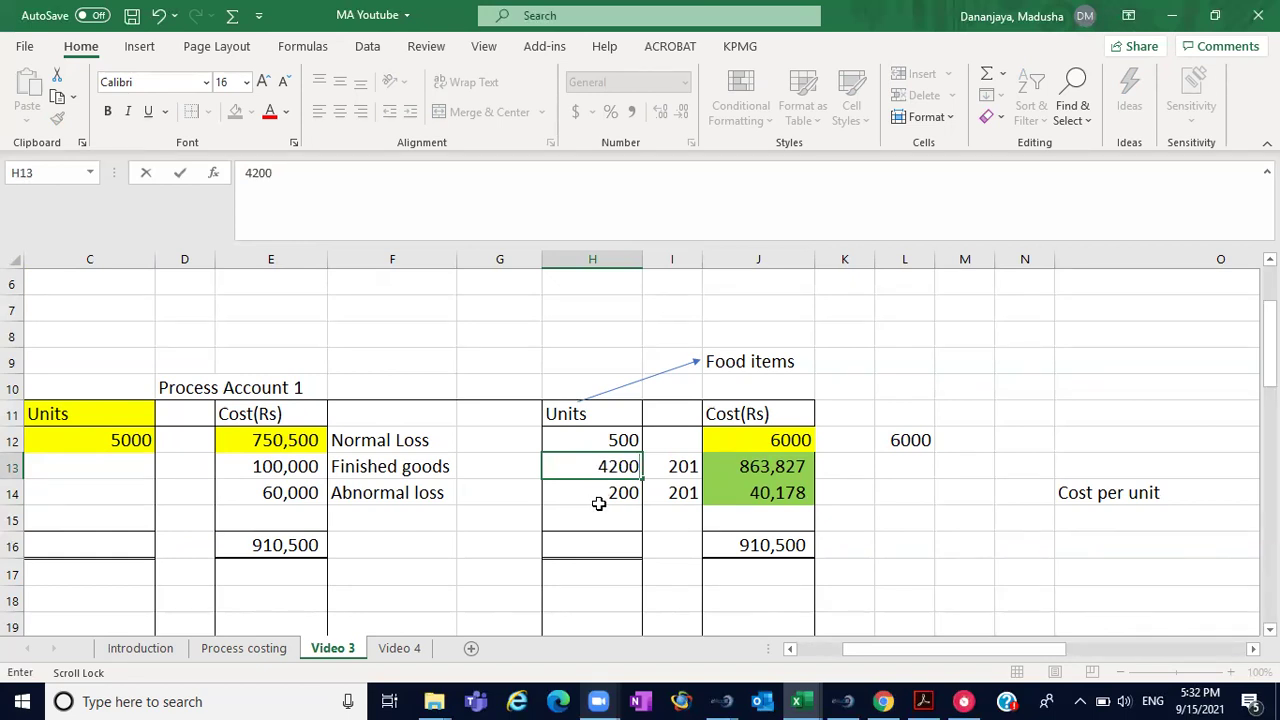
{"action": "left_click", "coordinate": [597, 512]}
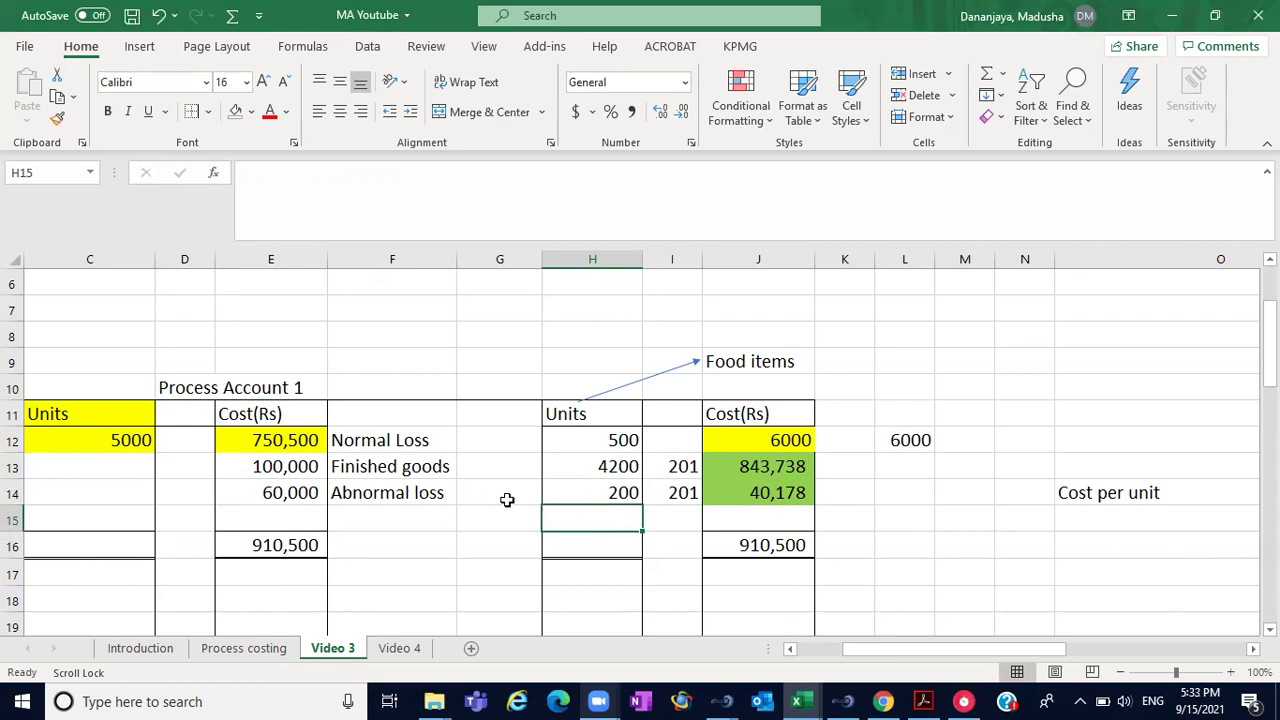
- Add a WIP line with 100 units below Abnormal loss in Process Account 1
{"action": "left_click", "coordinate": [395, 518]}
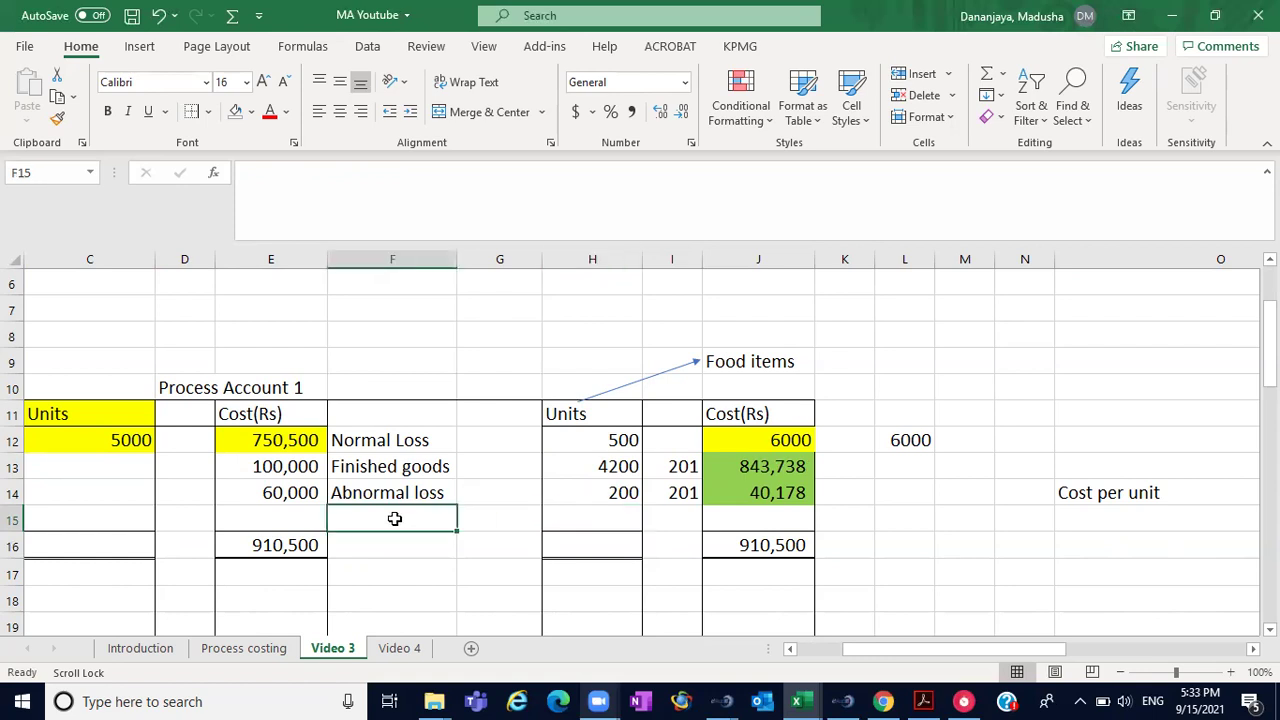
{"action": "type", "text": "WI"}
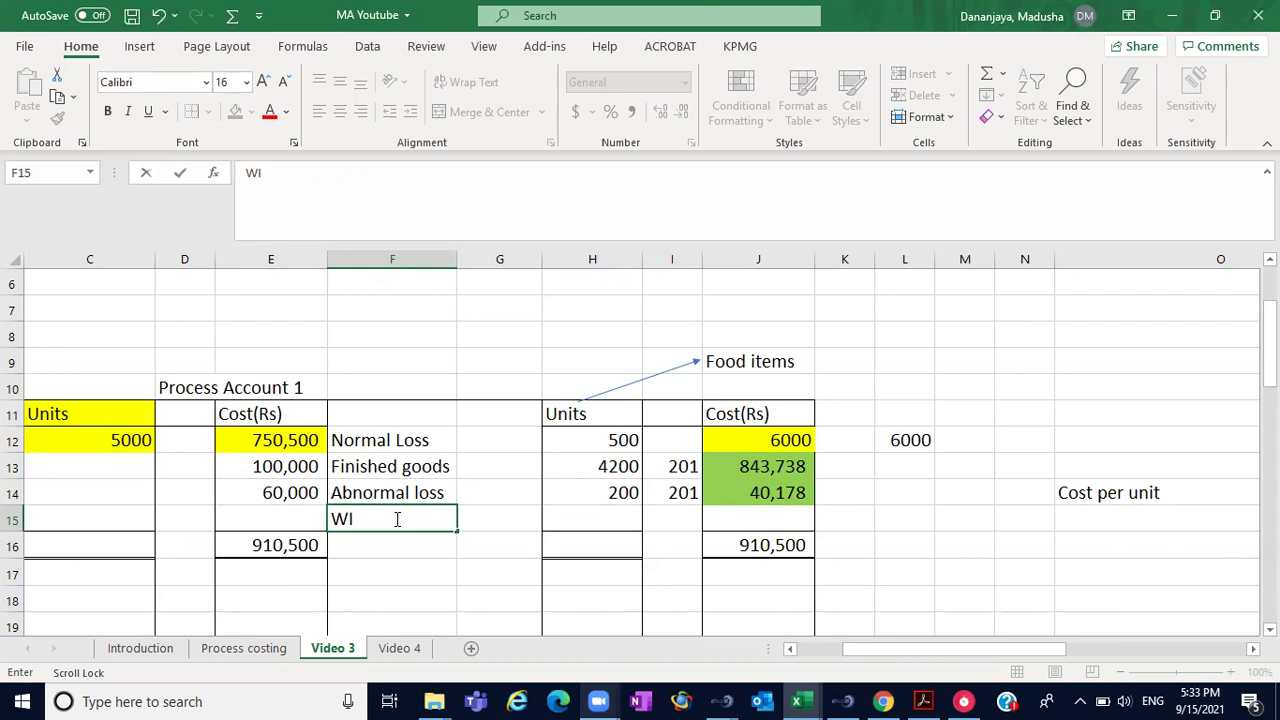
{"action": "type", "text": "P"}
{"action": "left_click", "coordinate": [606, 516]}
{"action": "type", "text": "100"}
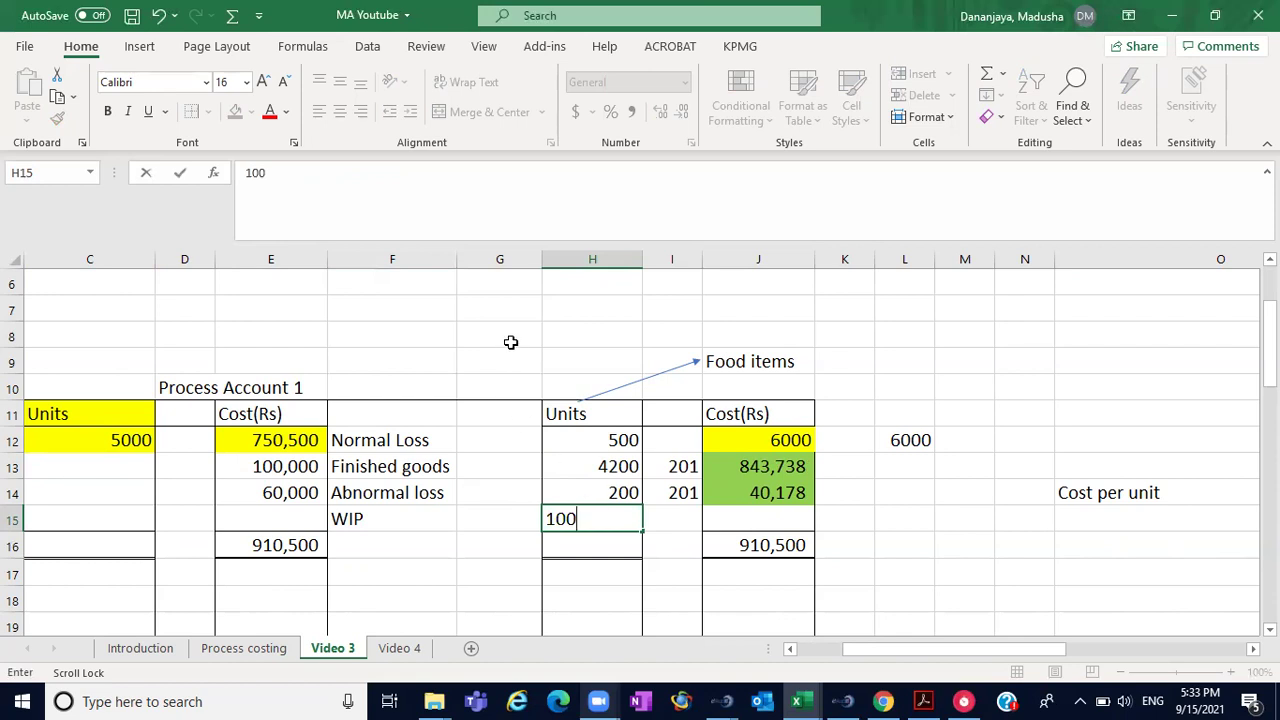
{"action": "left_click", "coordinate": [510, 342]}
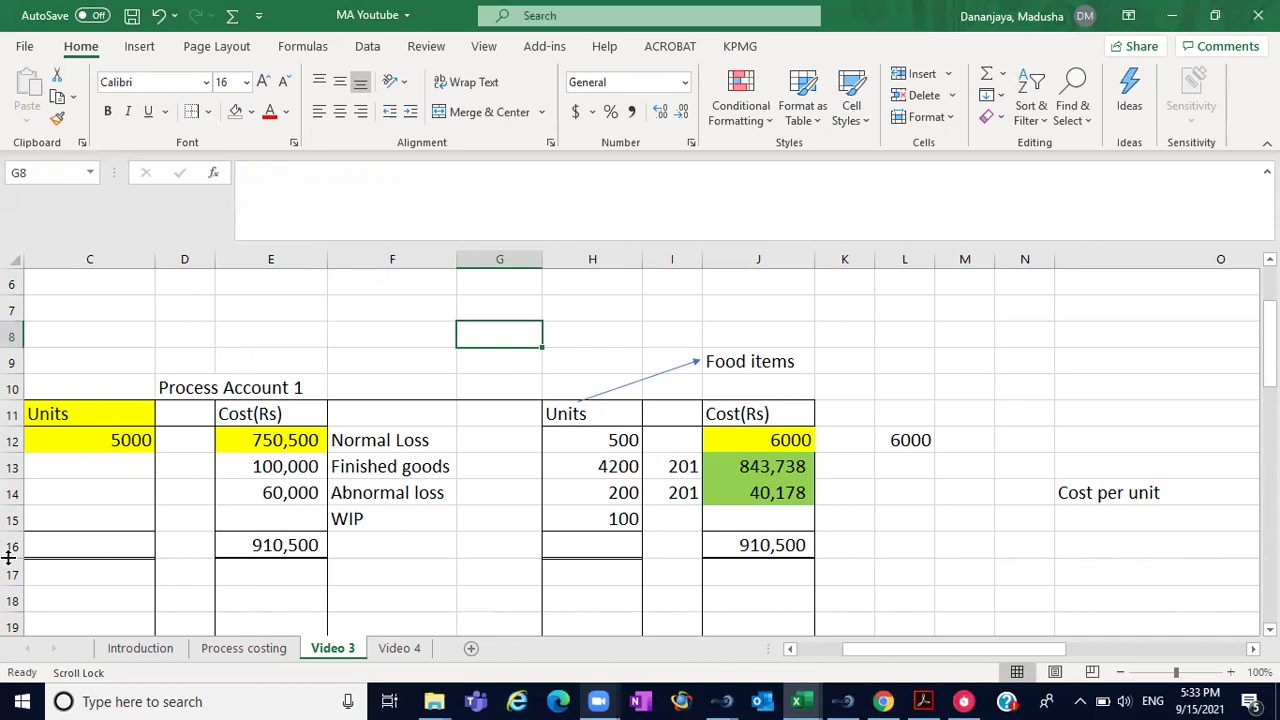
- Compare the input and WIP units in Process Account 1 with the cost per unit calculation and its expected output
{"action": "left_click", "coordinate": [121, 438]}
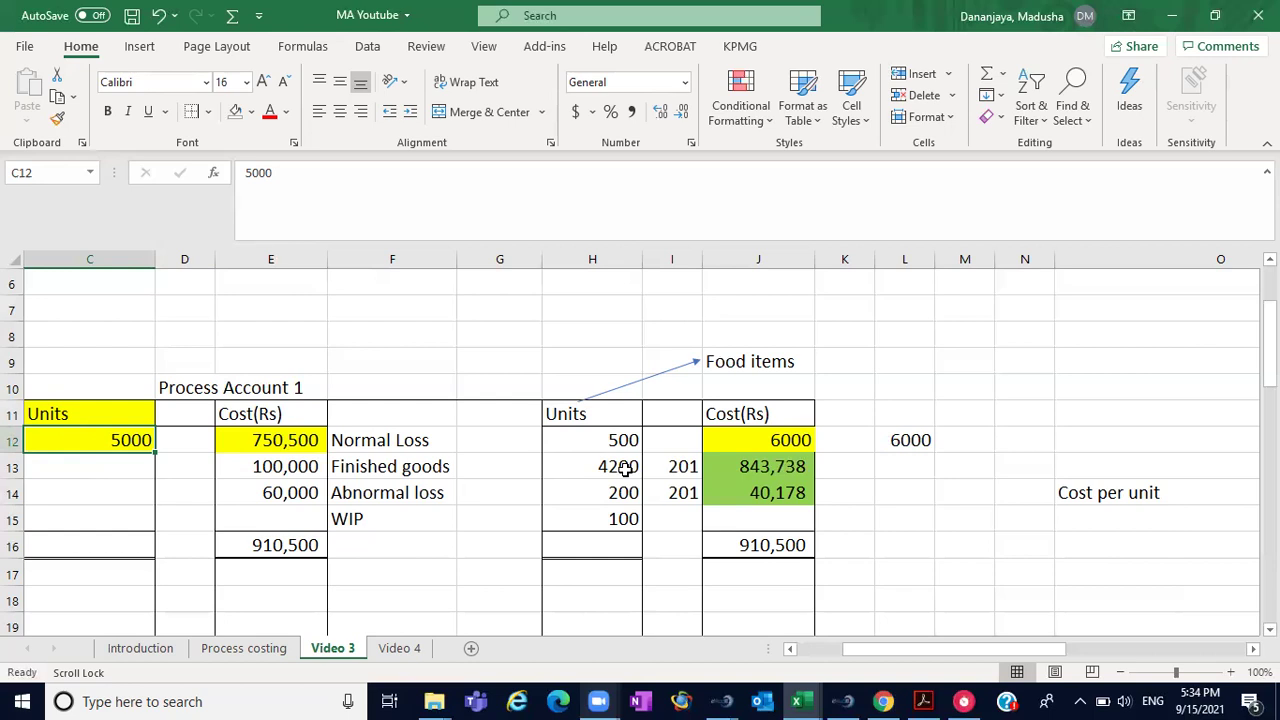
{"action": "left_click", "coordinate": [425, 520]}
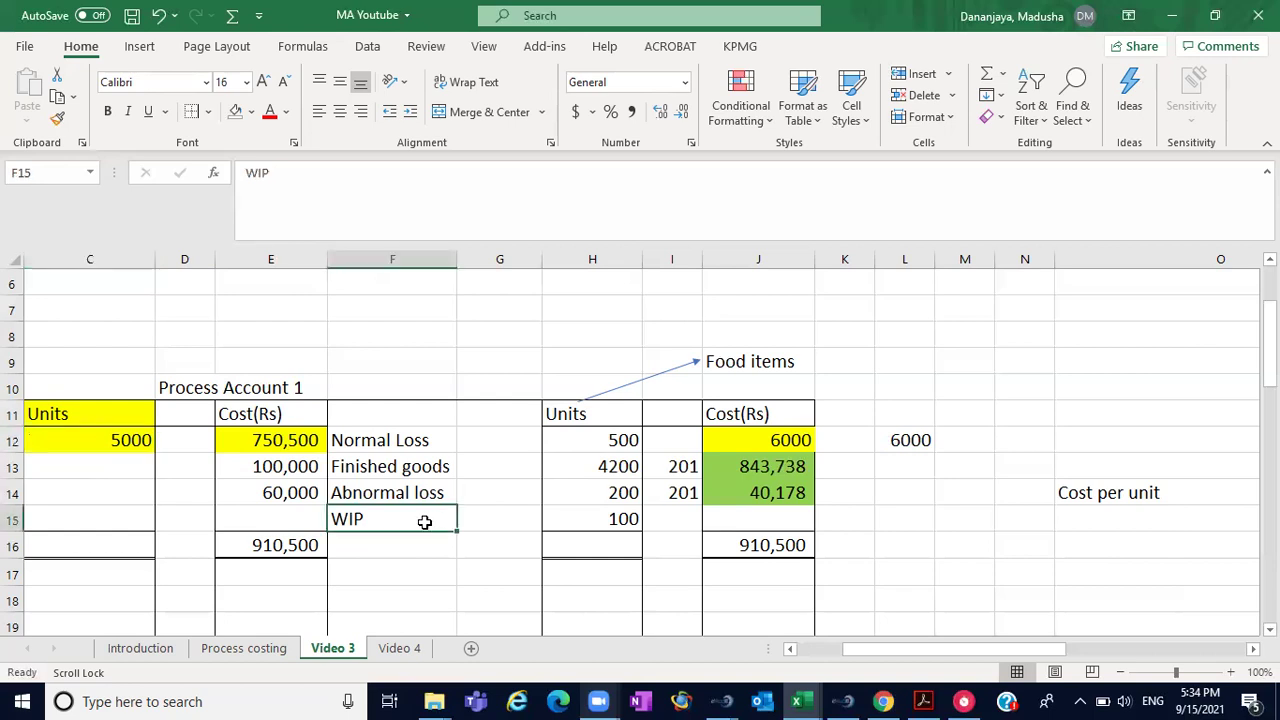
{"action": "left_click", "coordinate": [625, 518]}
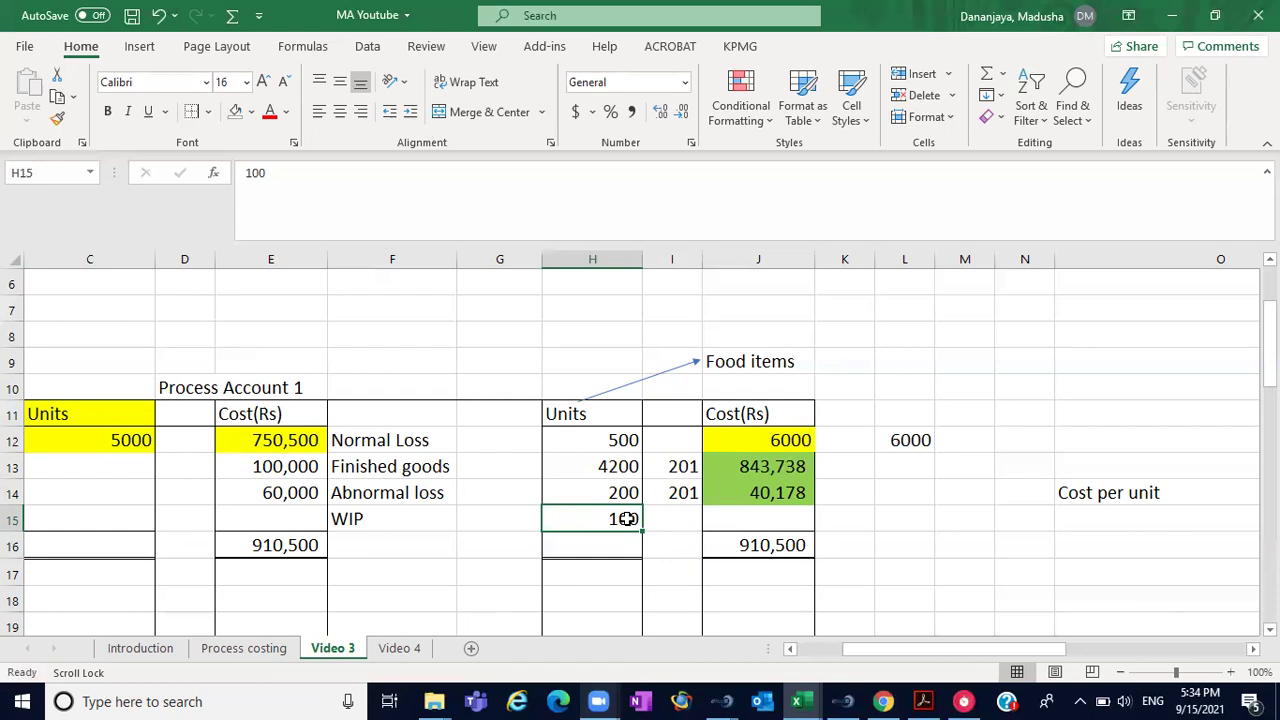
{"action": "left_click", "coordinate": [395, 518]}
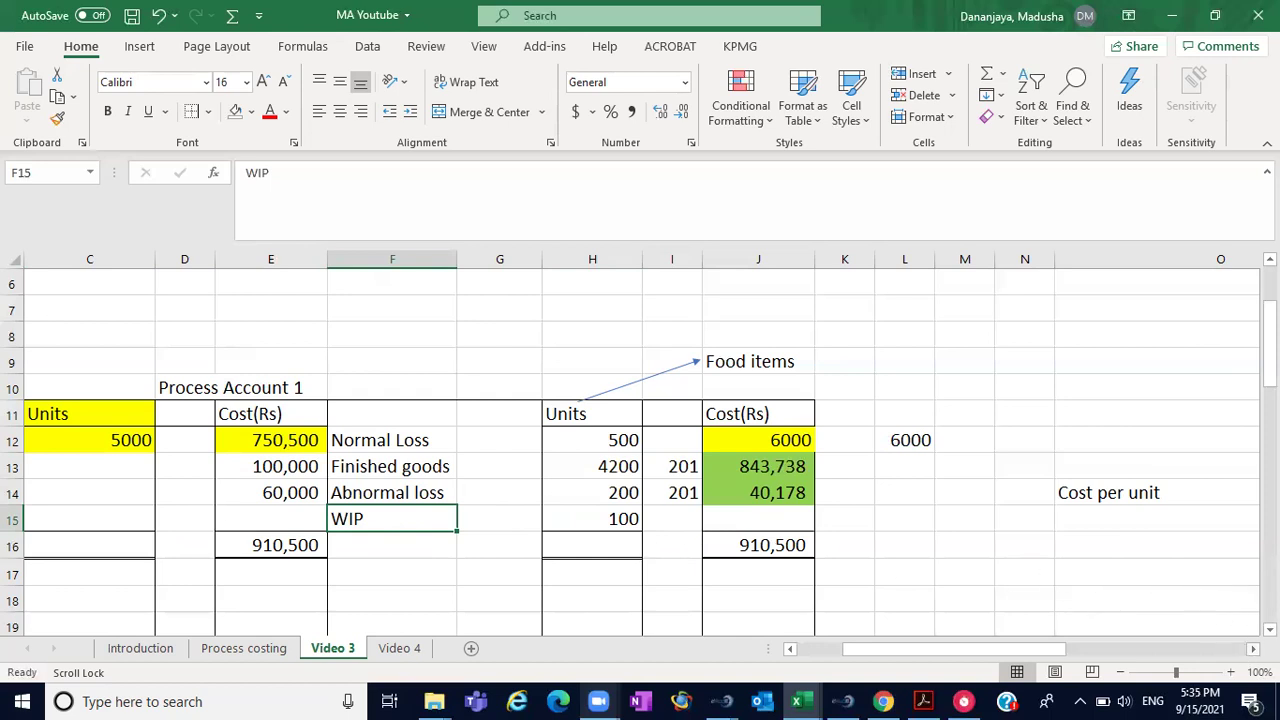
{"action": "left_click", "coordinate": [1133, 499]}
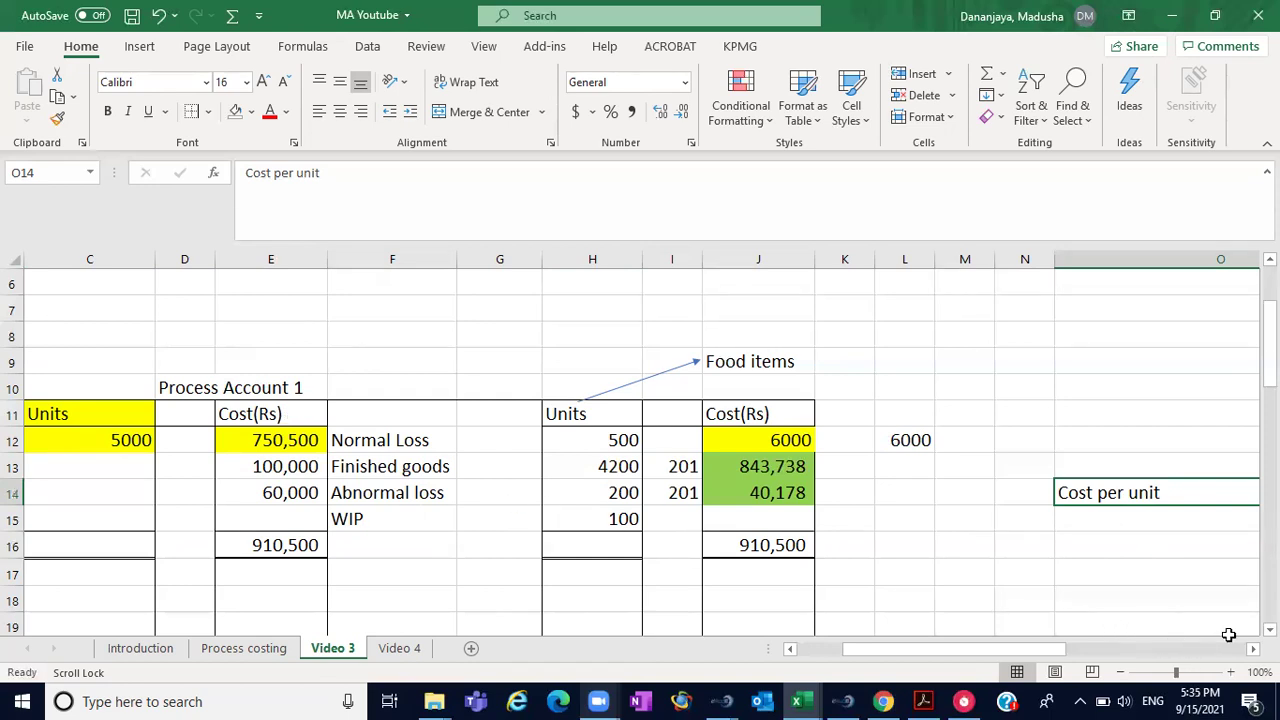
{"action": "scroll", "coordinate": [1247, 647], "scroll_direction": "right", "scroll_amount": 7}
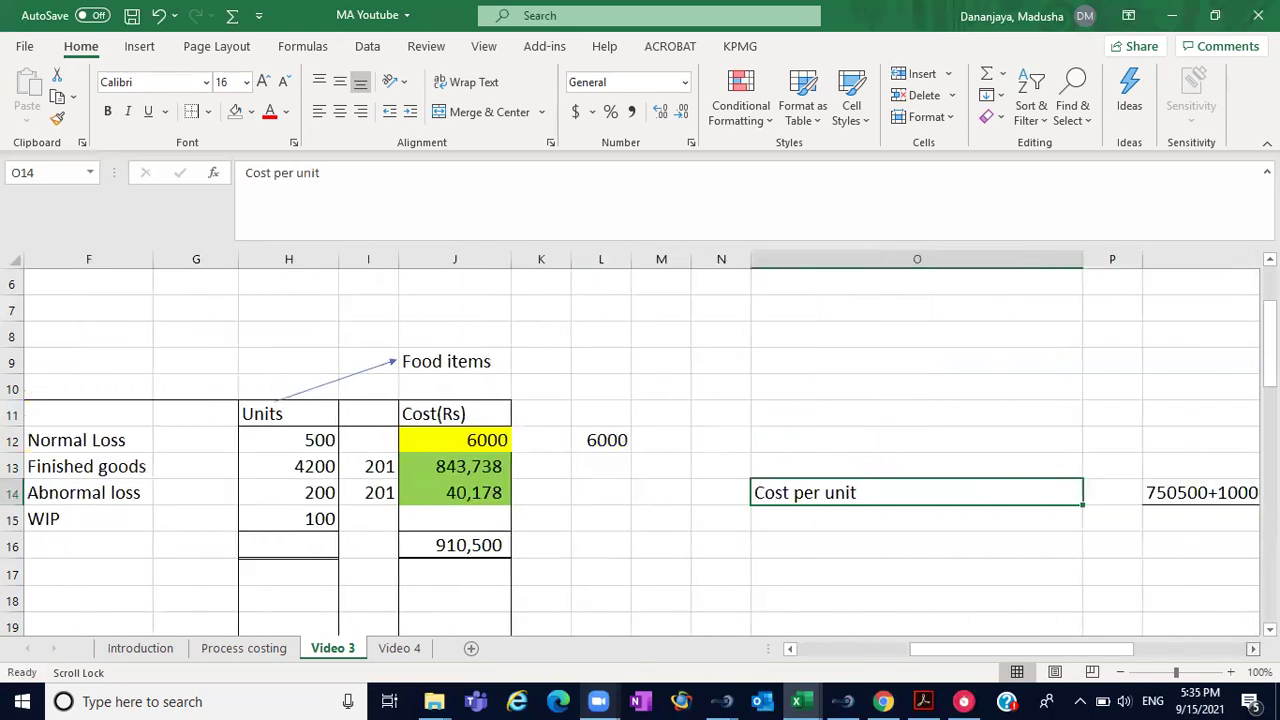
{"action": "left_click", "coordinate": [1127, 598]}
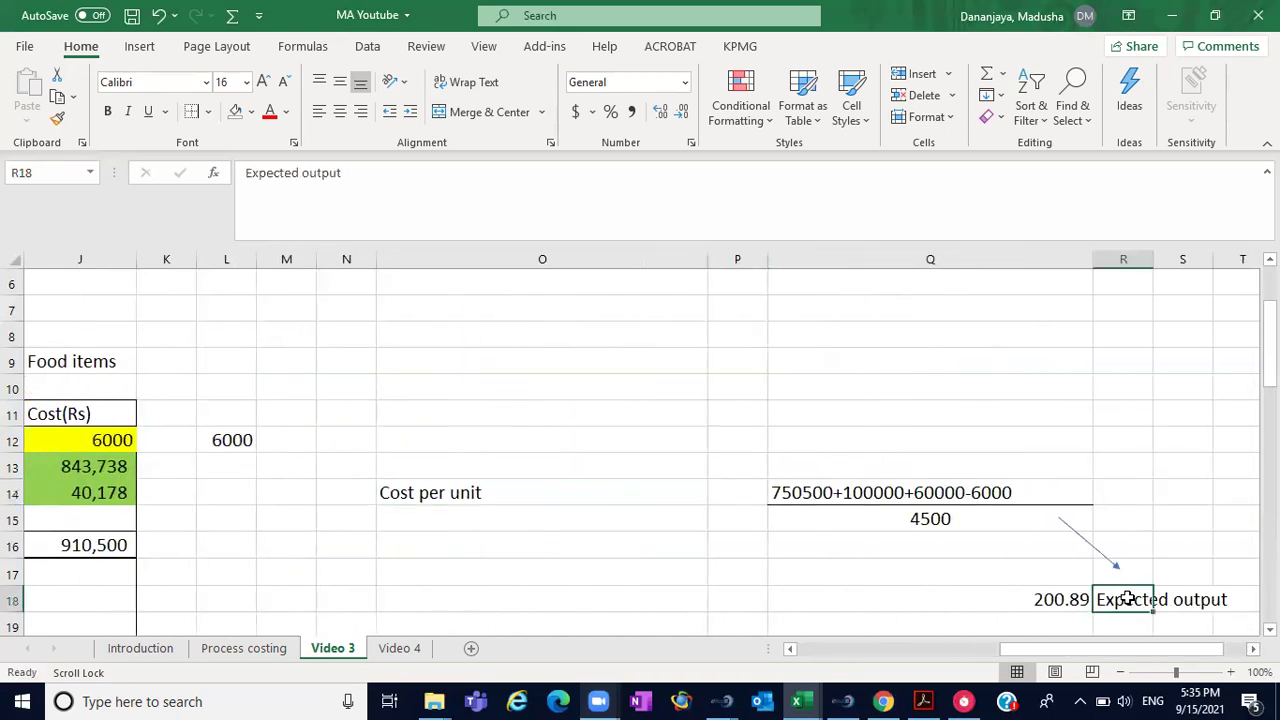
- Review the expected output label and the divisor of the cost per unit calculation alongside the units in Process Account 1
{"action": "left_click_drag", "start_coordinate": [1127, 598], "coordinate": [1228, 598]}
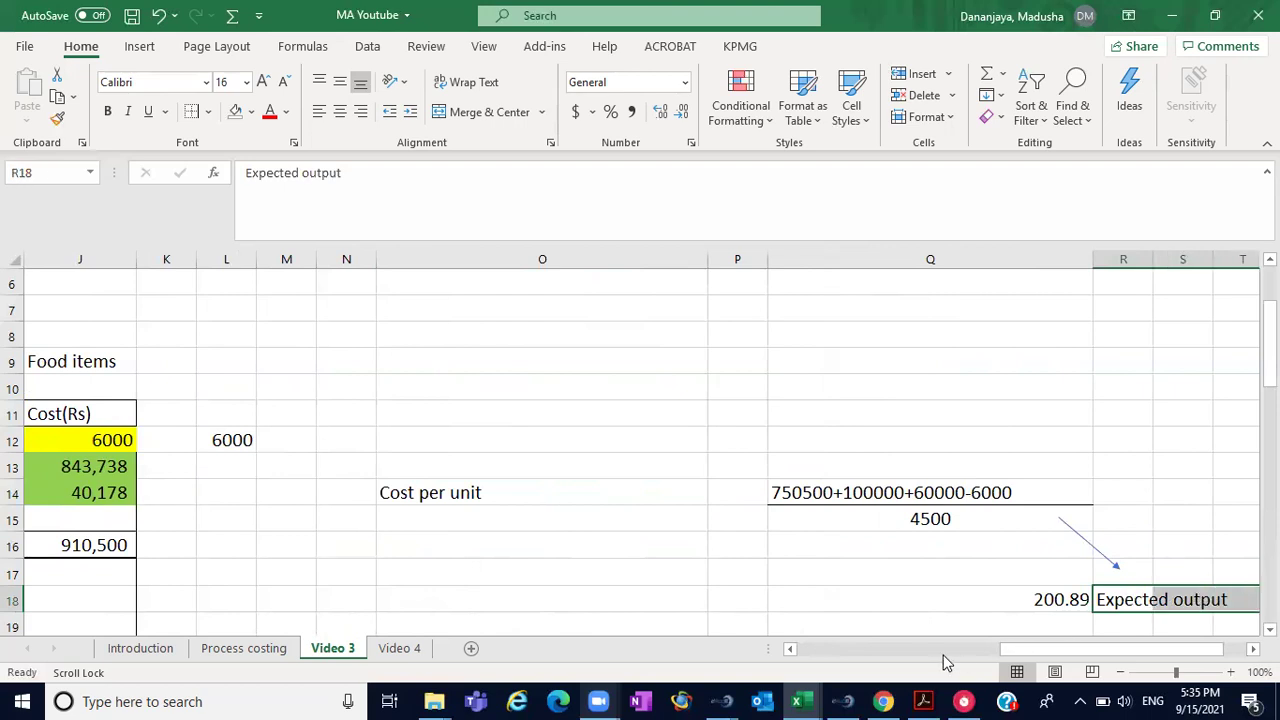
{"action": "left_click", "coordinate": [867, 651]}
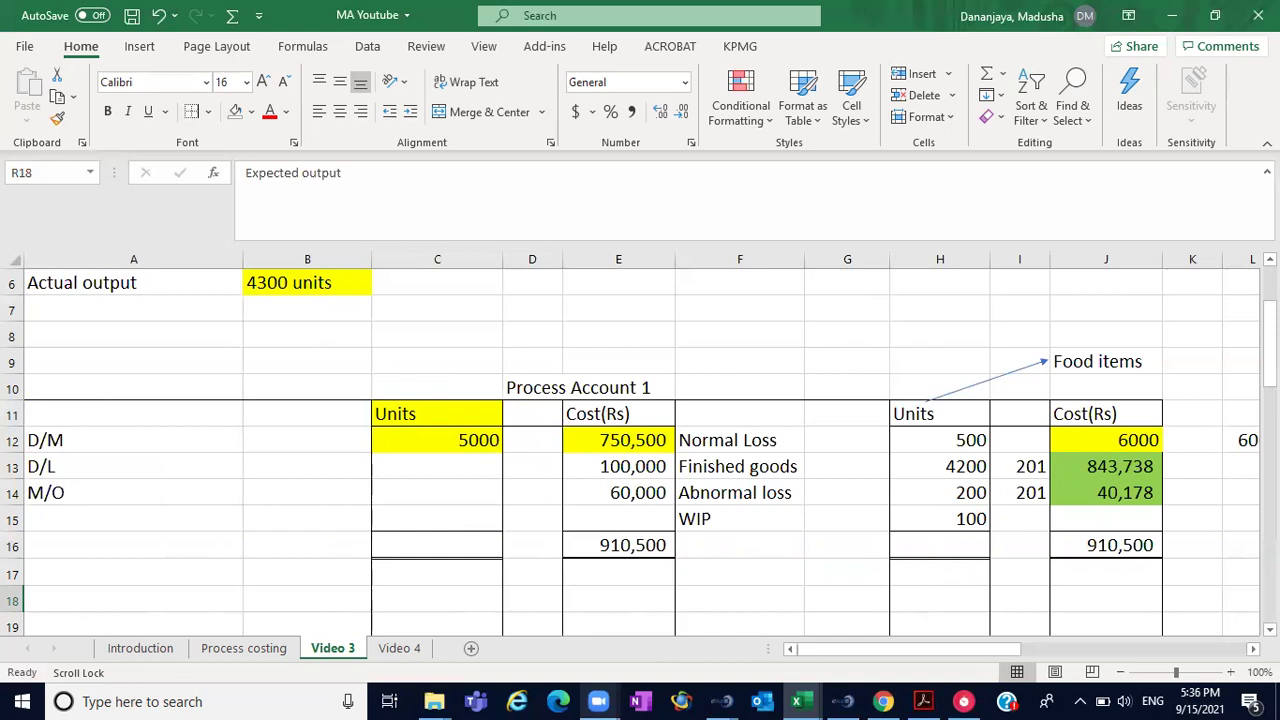
{"action": "scroll", "coordinate": [1122, 566], "scroll_direction": "right", "scroll_amount": 10}
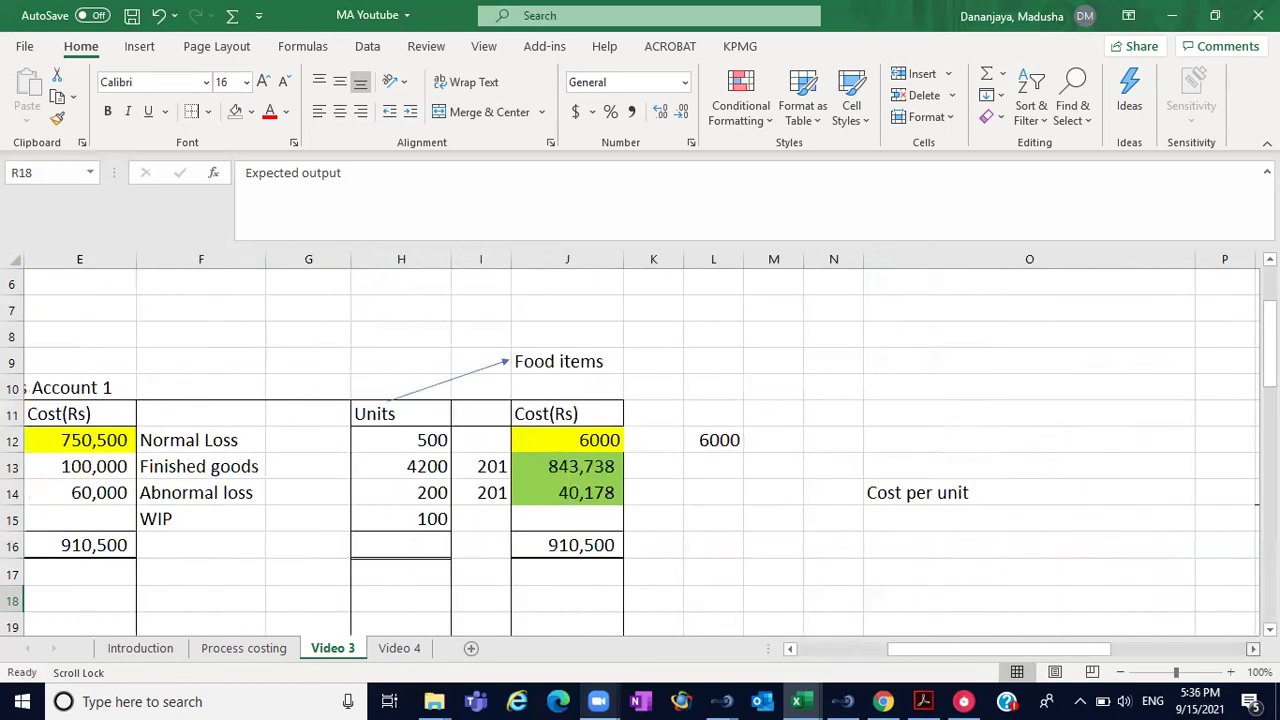
{"action": "left_click", "coordinate": [1041, 512]}
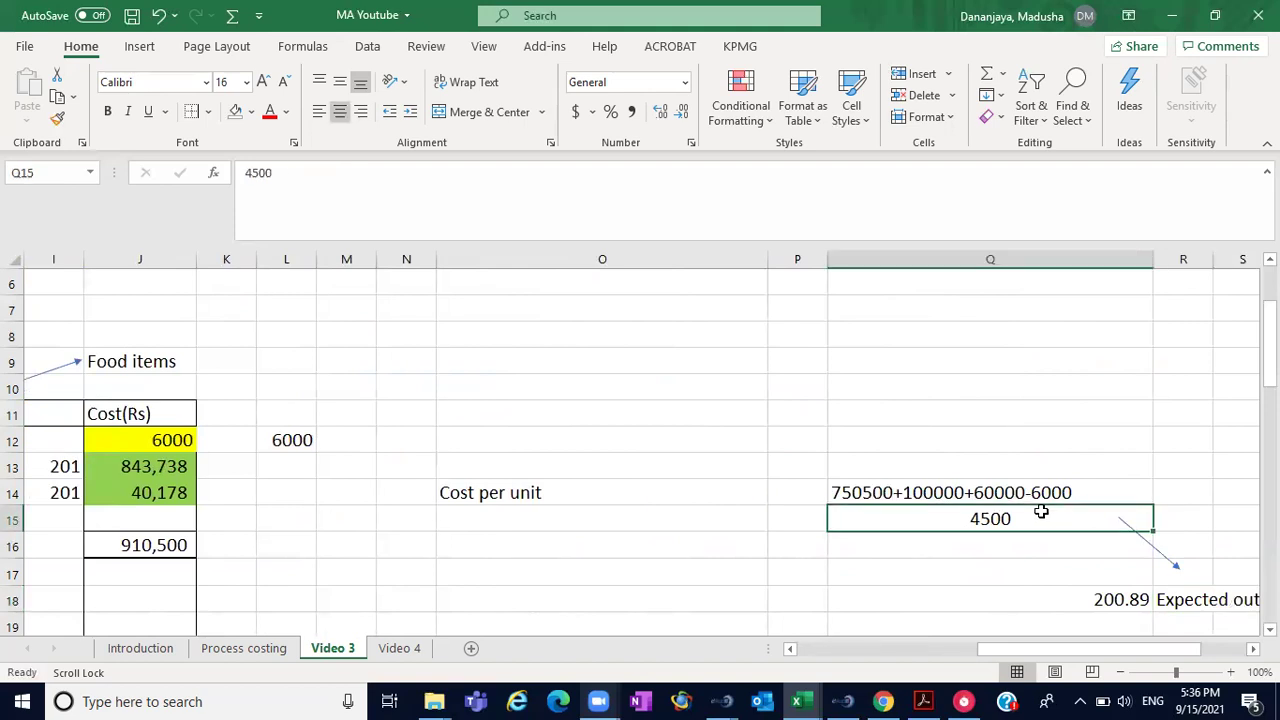
{"action": "left_click", "coordinate": [808, 651]}
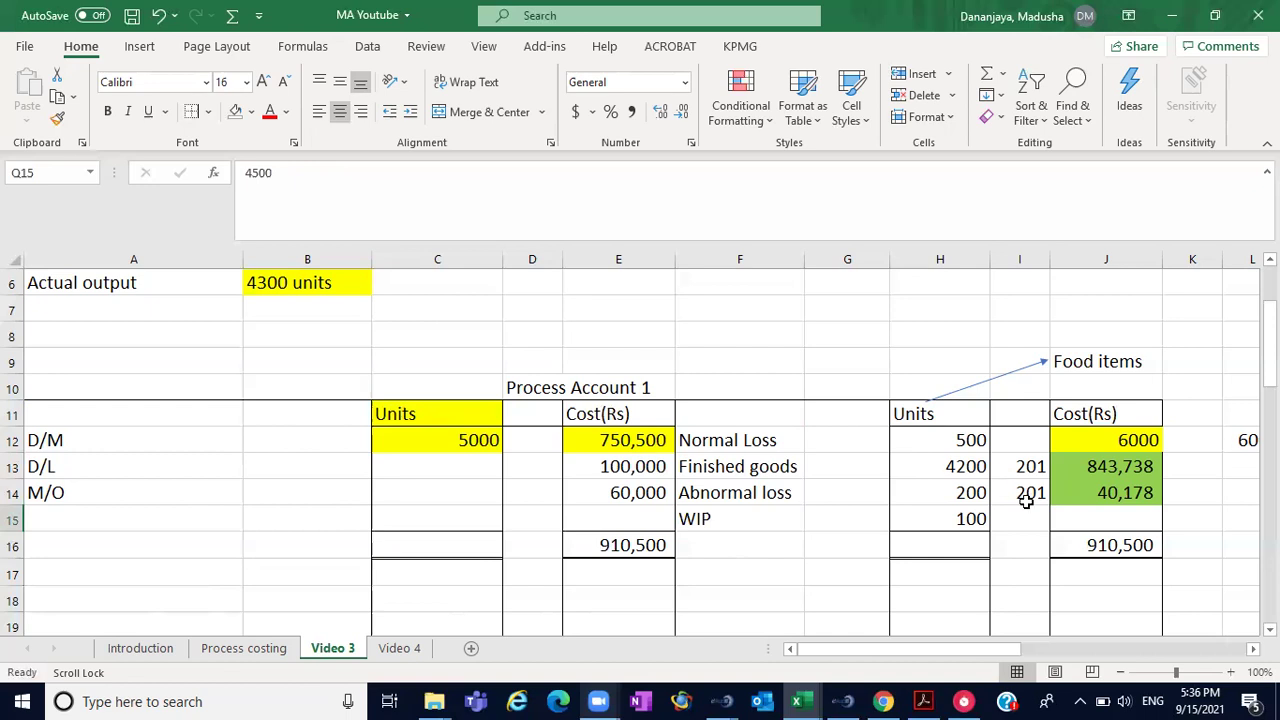
- Trace the input costs and normal loss value from Process Account 1 into the cost per unit calculation
{"action": "left_click_drag", "start_coordinate": [610, 445], "coordinate": [612, 498]}
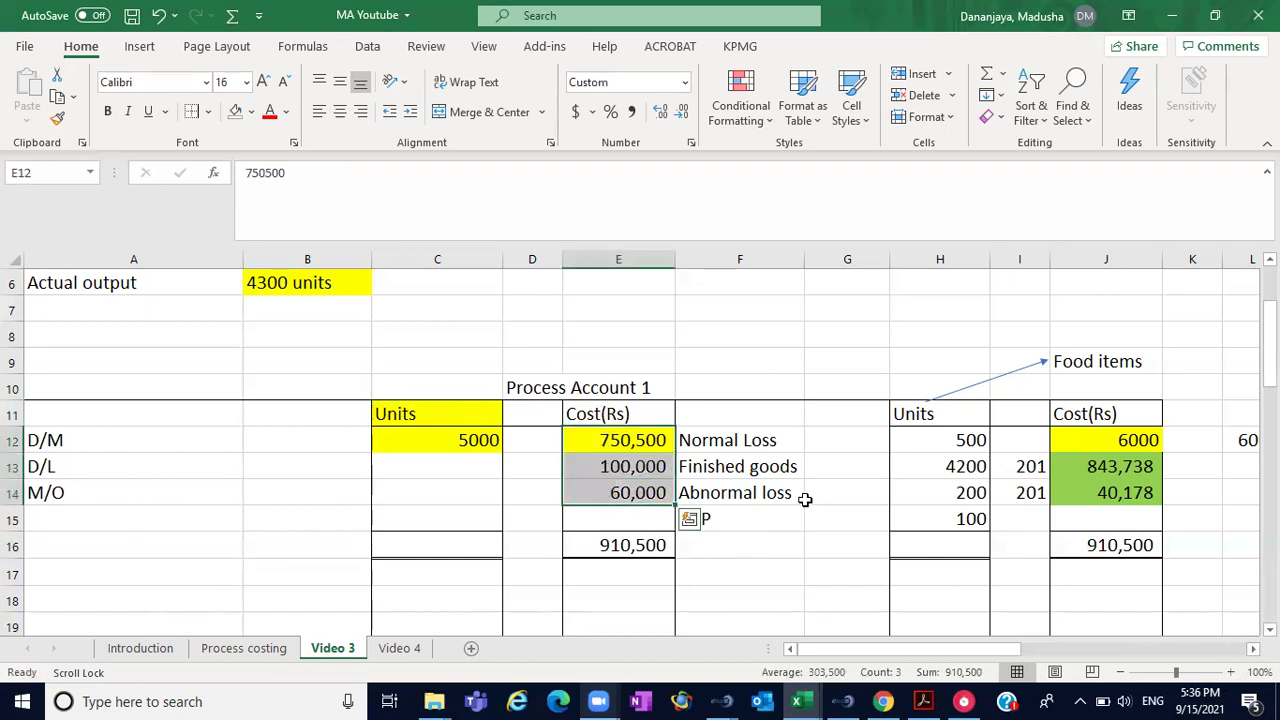
{"action": "left_click", "coordinate": [1128, 443]}
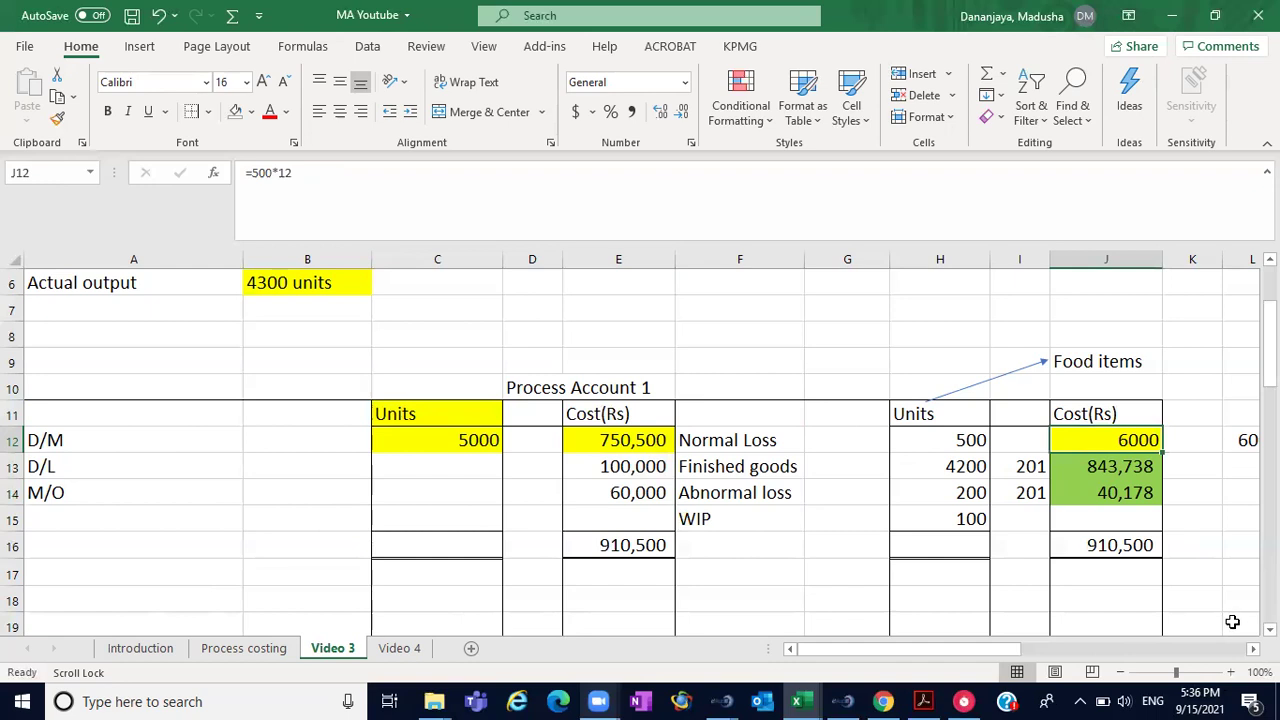
{"action": "left_click", "coordinate": [1200, 648]}
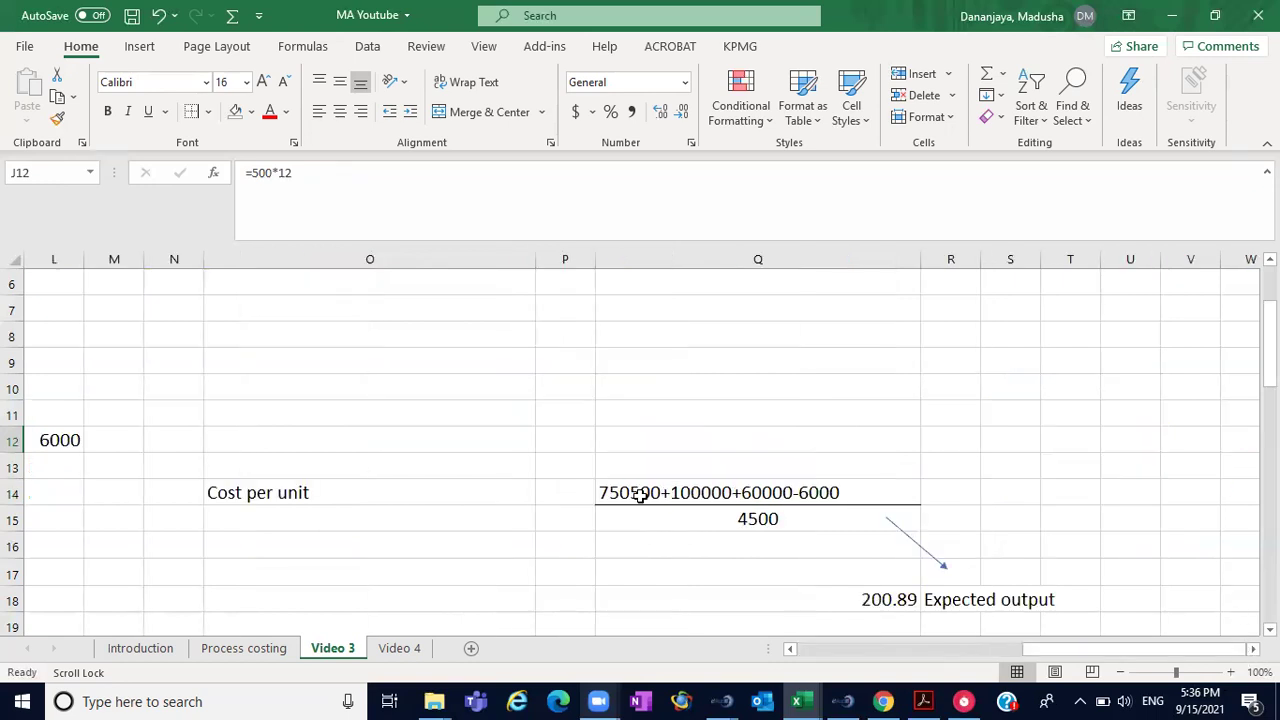
{"action": "left_click_drag", "start_coordinate": [629, 491], "coordinate": [790, 495]}
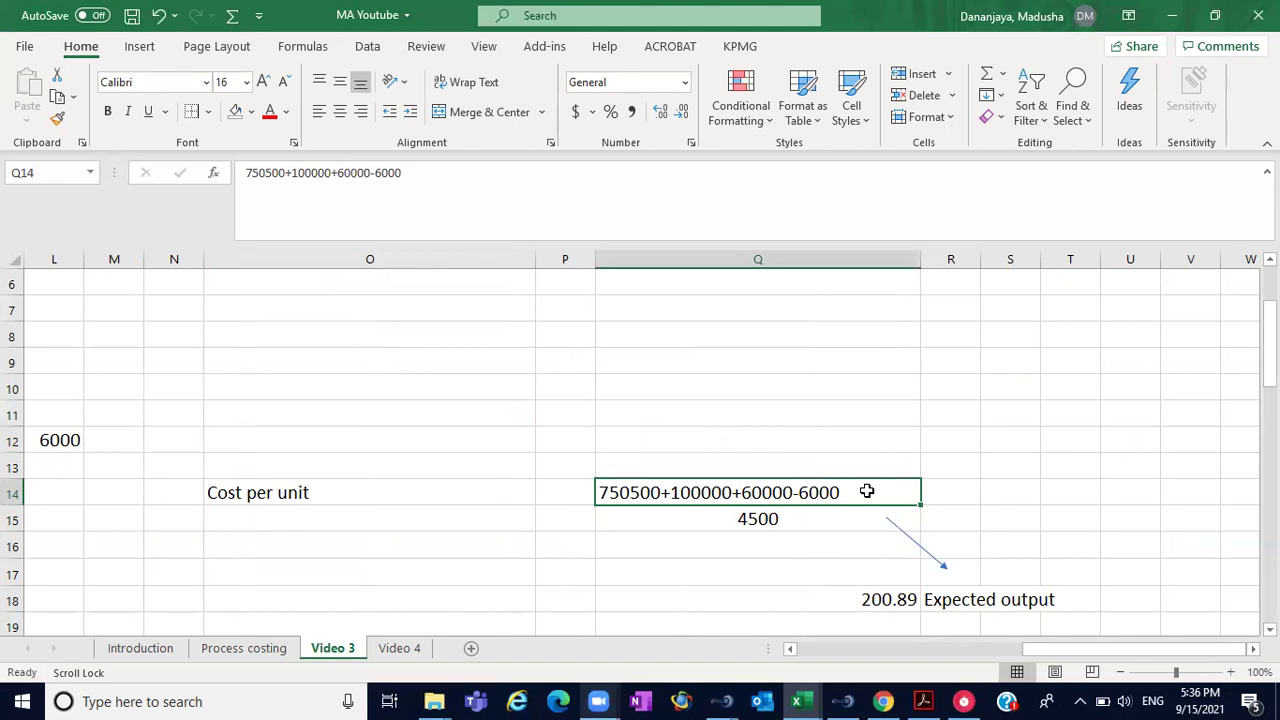
{"action": "left_click", "coordinate": [785, 513]}
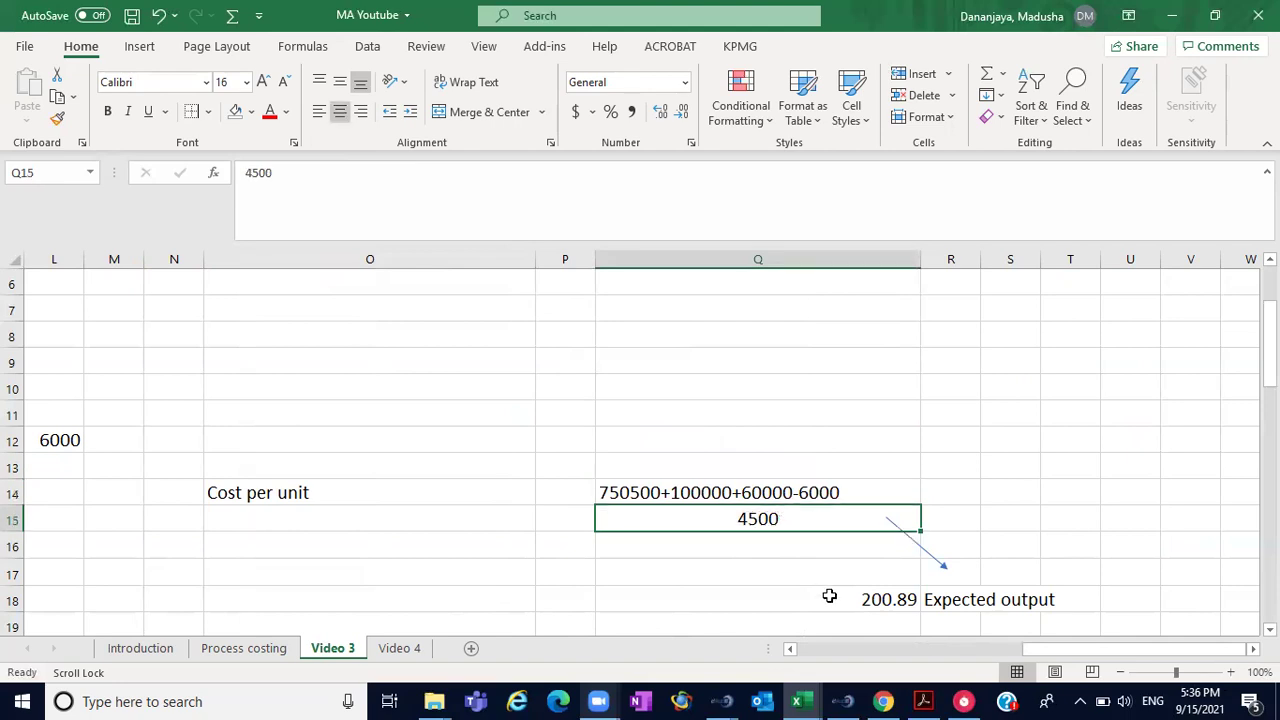
{"action": "left_click", "coordinate": [828, 655]}
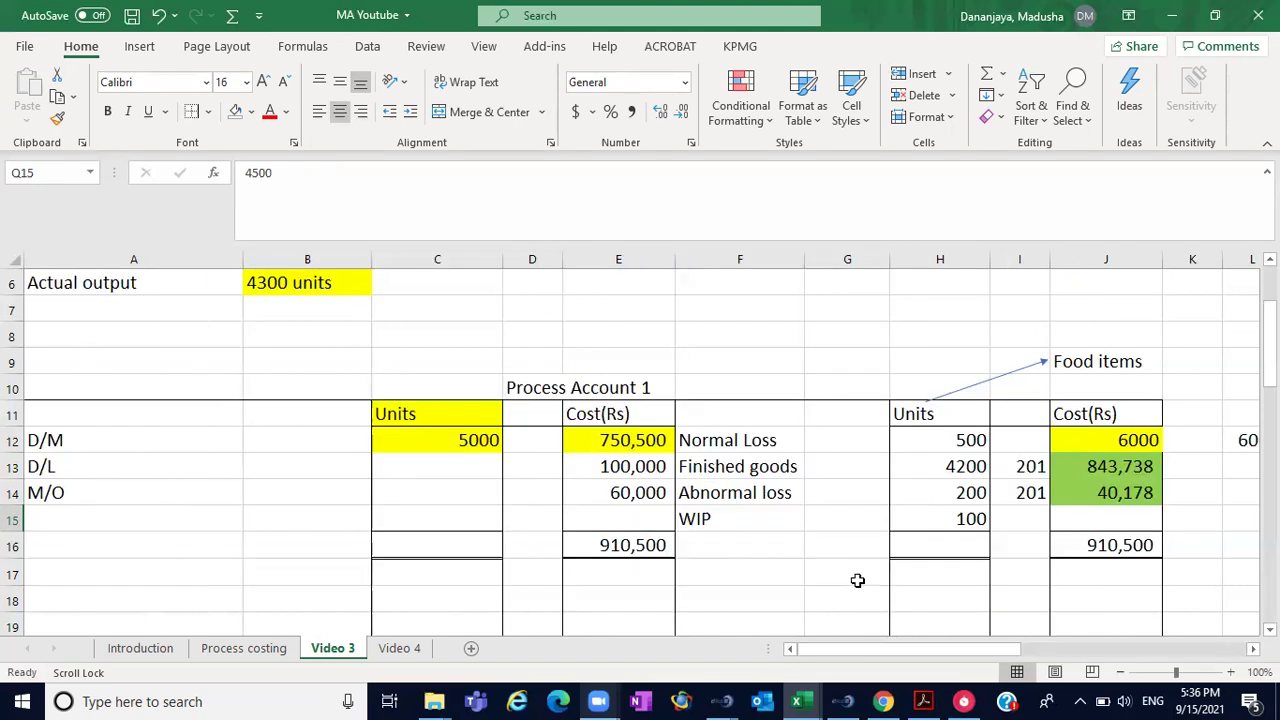
- Compare the combined finished goods, abnormal loss and WIP units with the divisor of the cost per unit calculation
{"action": "left_click_drag", "start_coordinate": [966, 466], "coordinate": [970, 518]}
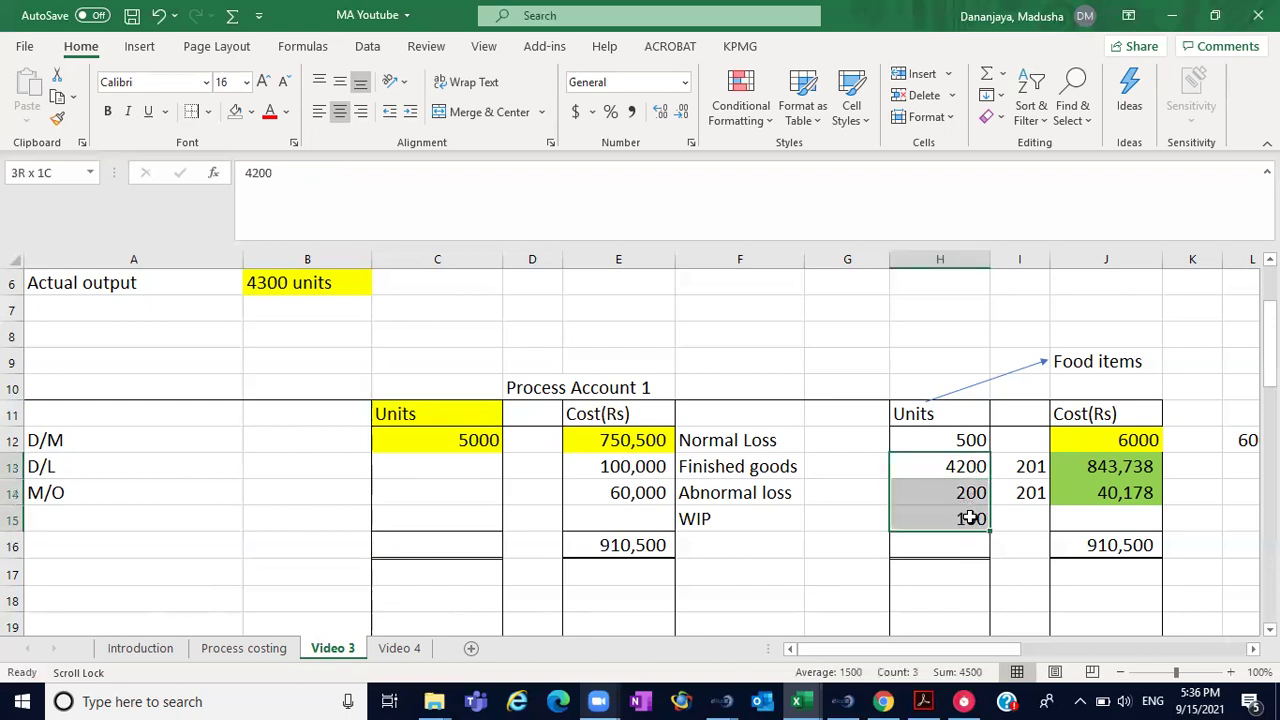
{"action": "left_click_drag", "start_coordinate": [970, 518], "coordinate": [970, 518]}
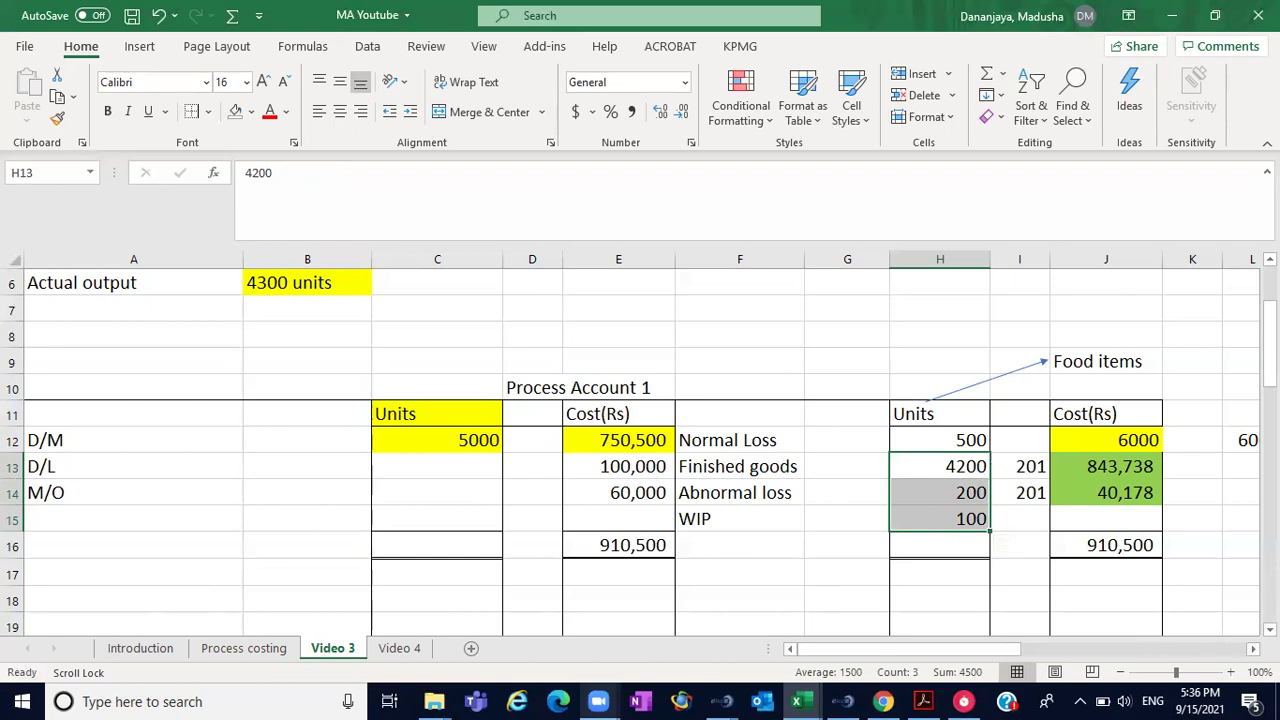
{"action": "scroll", "coordinate": [640, 443], "scroll_direction": "right", "scroll_amount": 5}
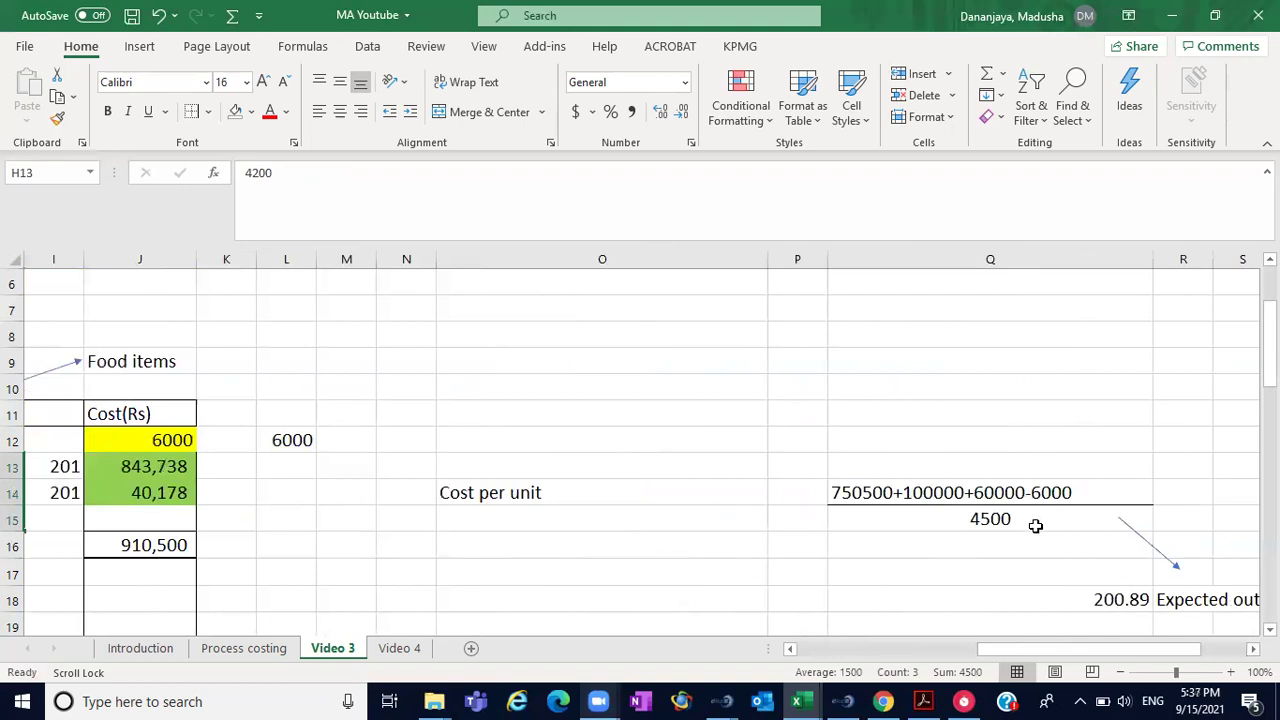
{"action": "left_click", "coordinate": [808, 655]}
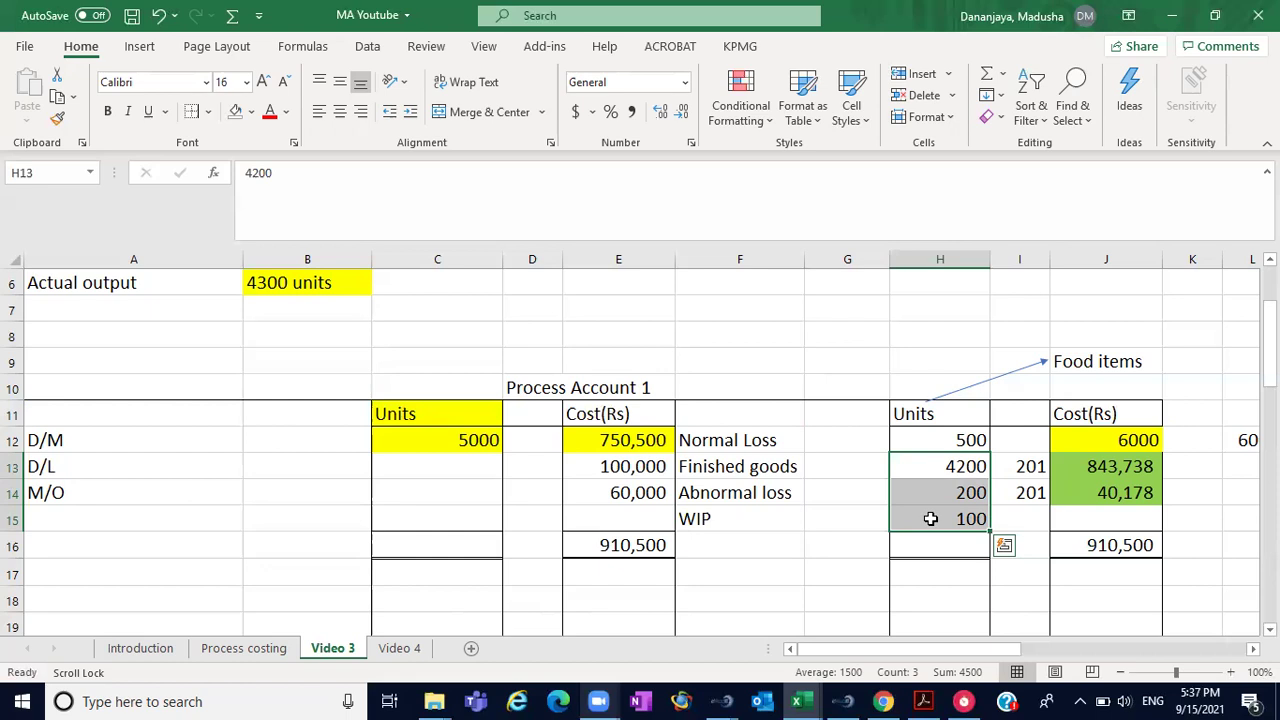
{"action": "left_click", "coordinate": [942, 466]}
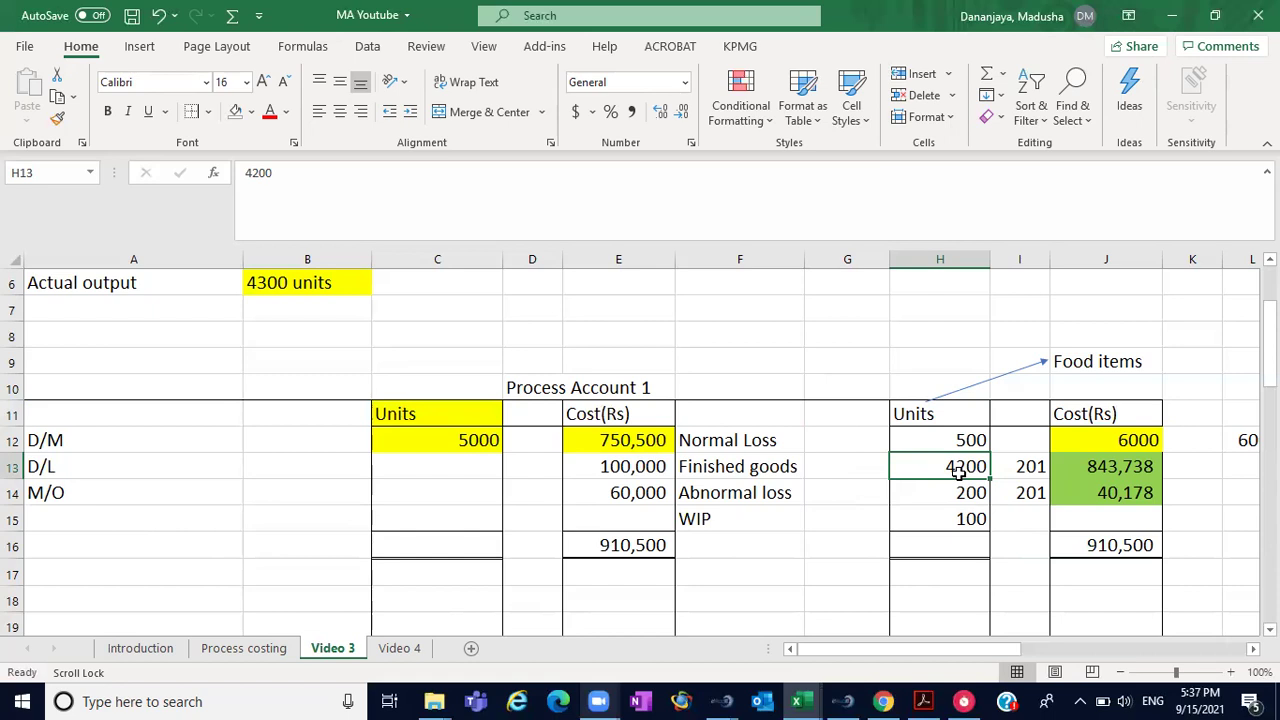
{"action": "left_click_drag", "start_coordinate": [958, 472], "coordinate": [957, 515]}
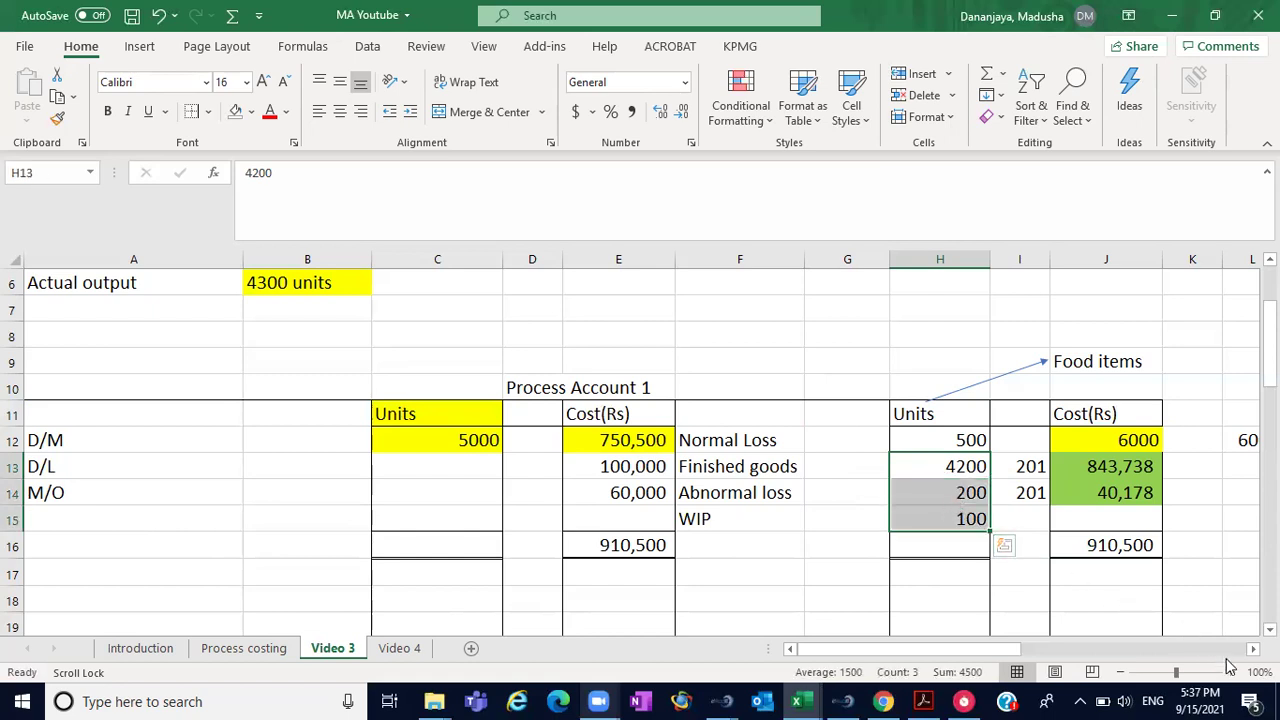
{"action": "scroll", "coordinate": [1240, 650], "scroll_direction": "right", "scroll_amount": 4}
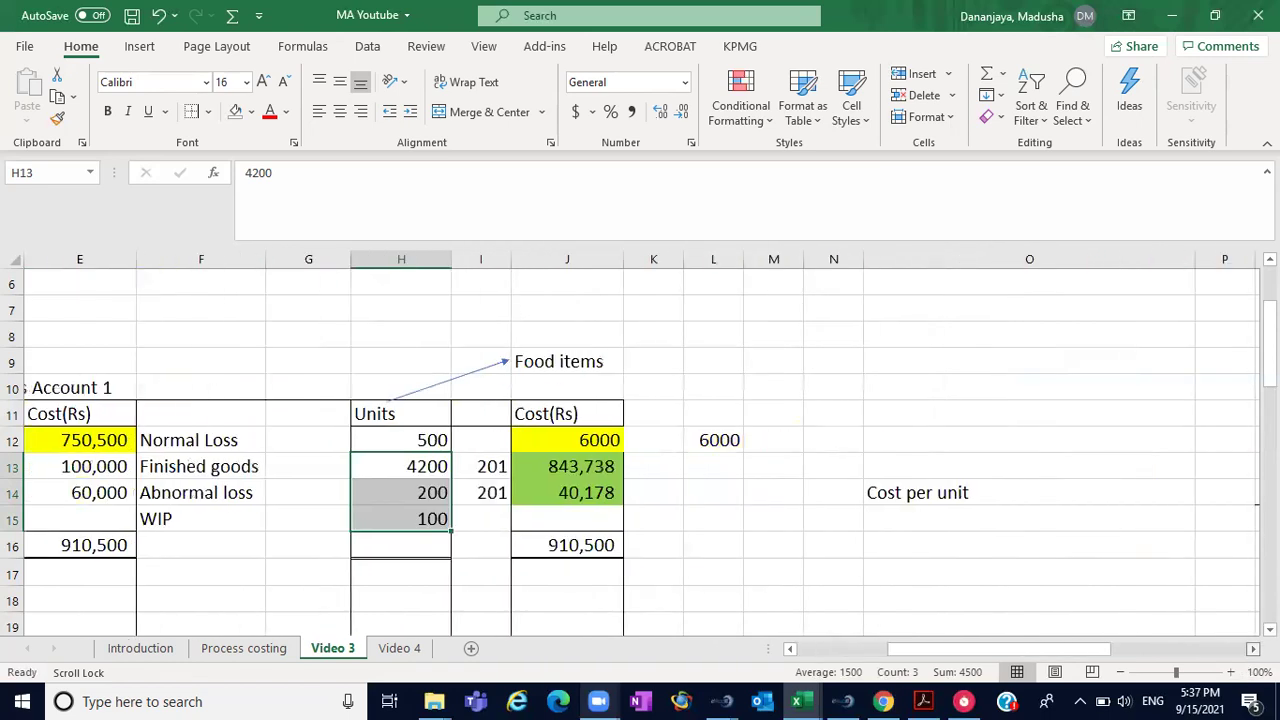
{"action": "scroll", "coordinate": [1034, 568], "scroll_direction": "right", "scroll_amount": 5}
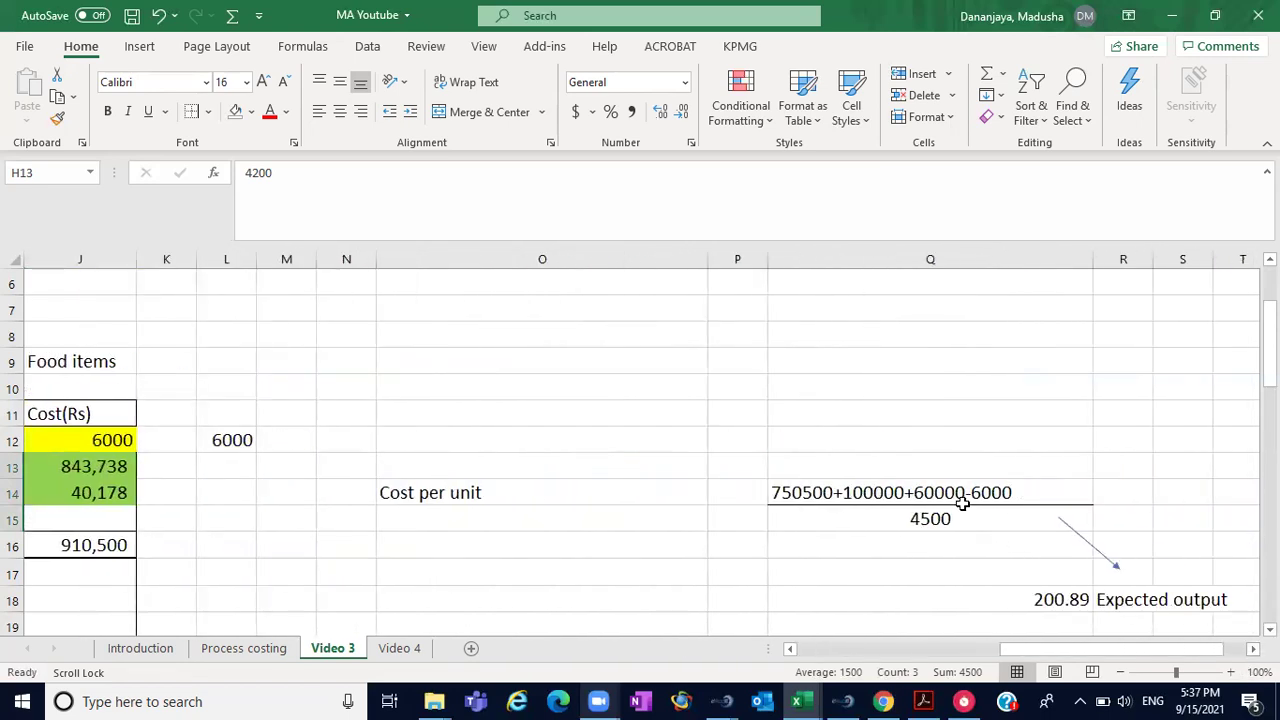
{"action": "left_click", "coordinate": [930, 517]}
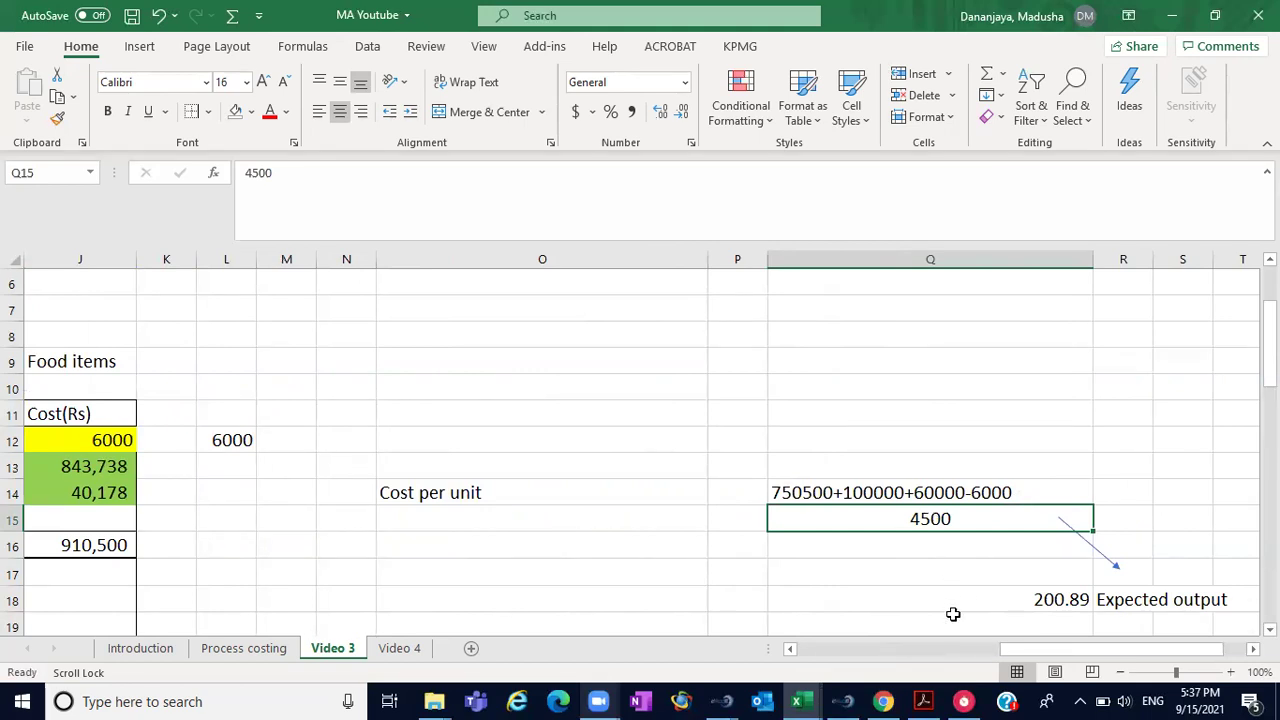
{"action": "left_click", "coordinate": [806, 656]}
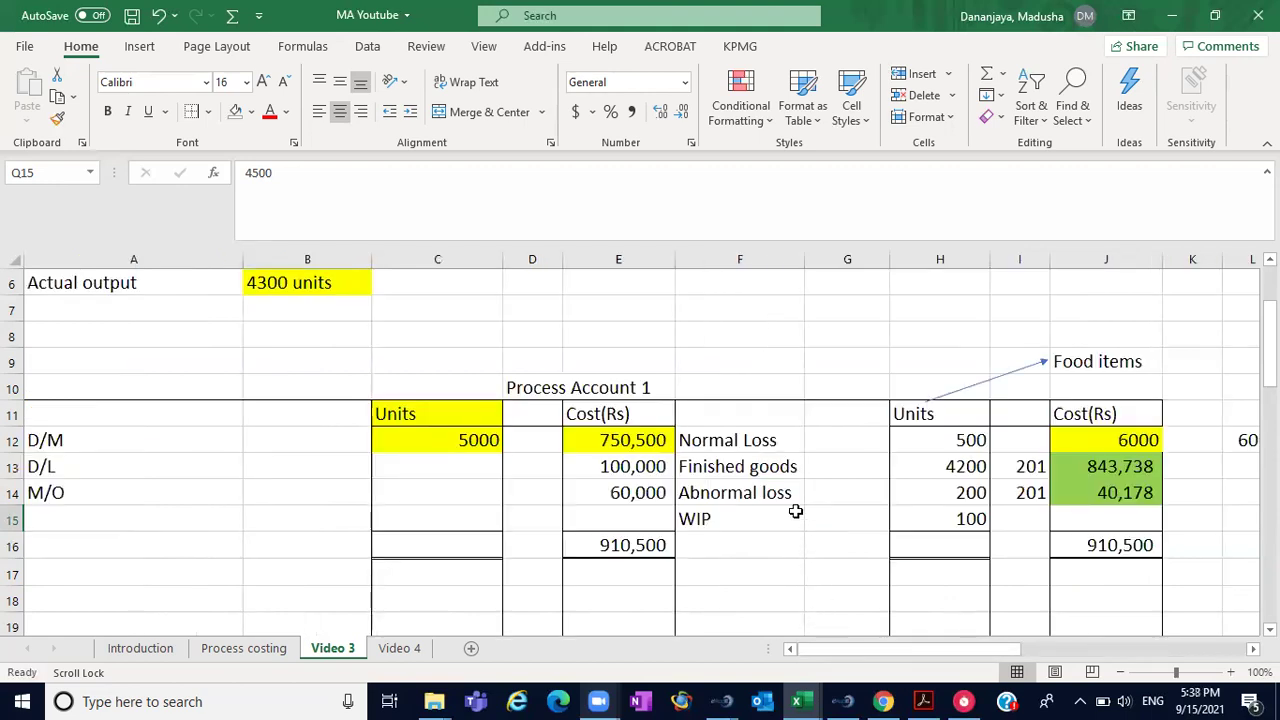
- Set the per-unit rate of the WIP line in Process Account 1 to 201
{"action": "left_click", "coordinate": [1026, 516]}
{"action": "type", "text": "201"}
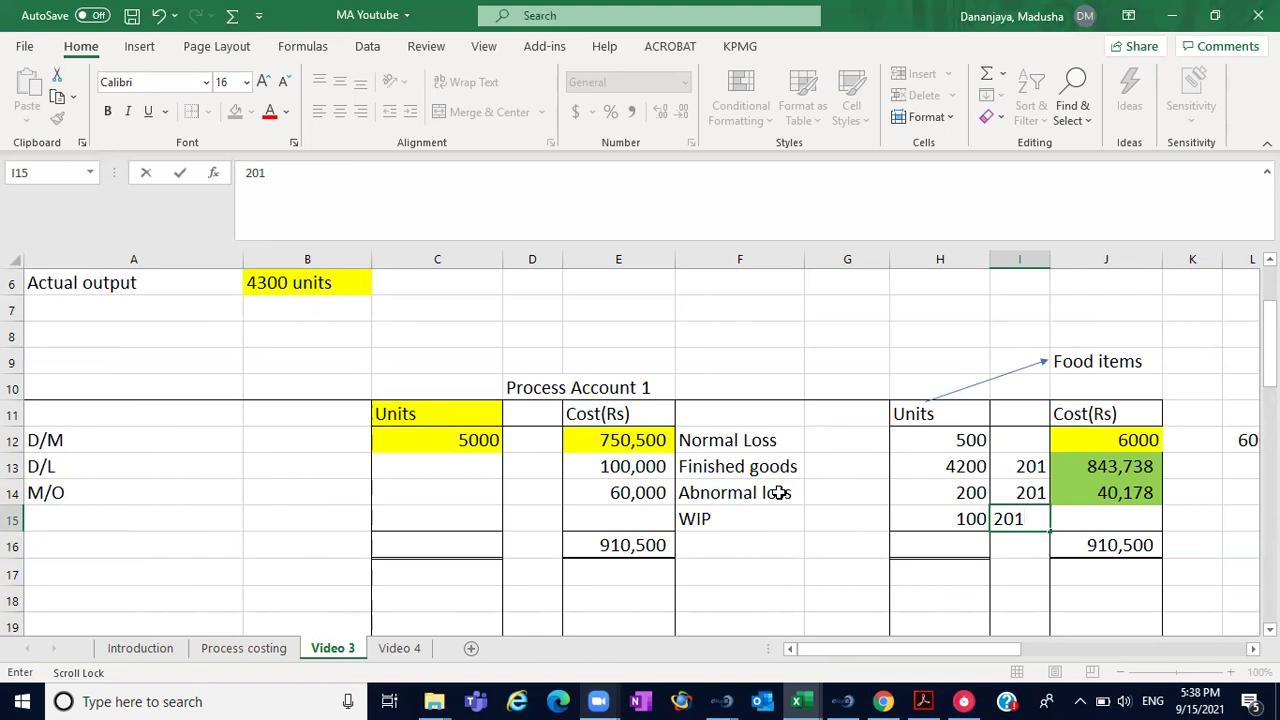
{"action": "left_click", "coordinate": [752, 519]}
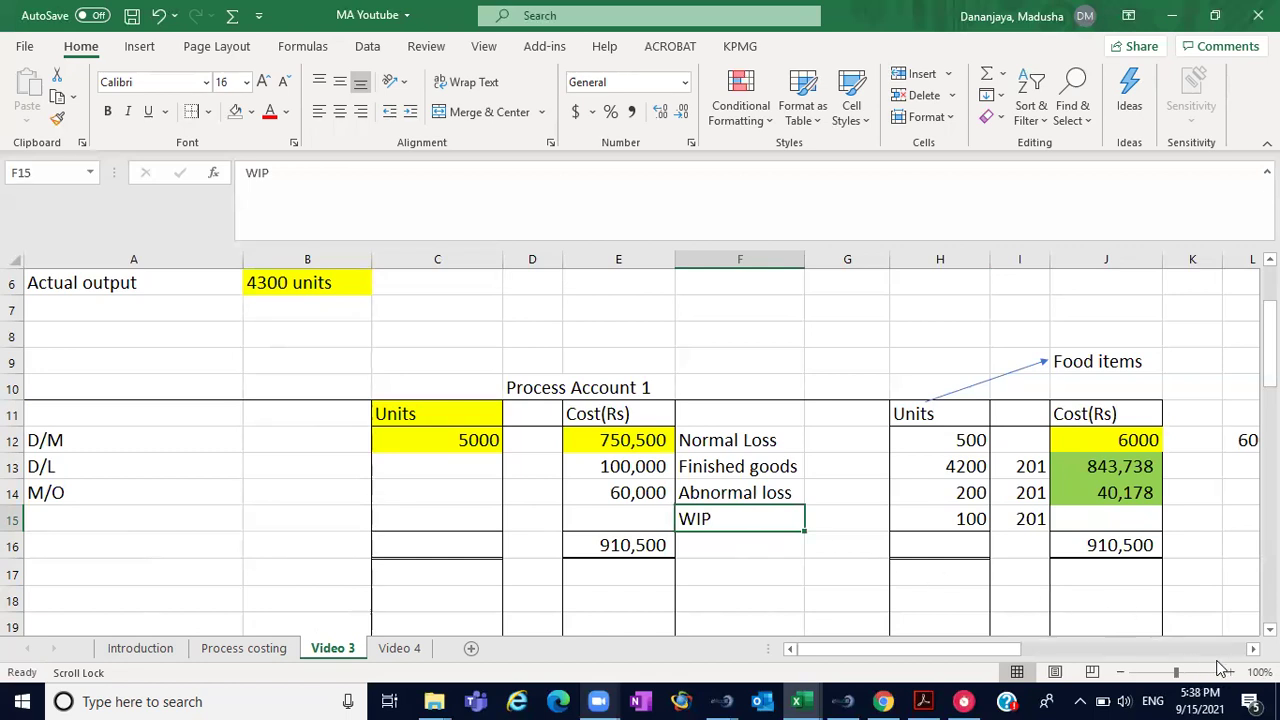
- Check the cost per unit divisor and expected output against the finished goods units in Process Account 1
{"action": "scroll", "coordinate": [1063, 546], "scroll_direction": "right", "scroll_amount": 8}
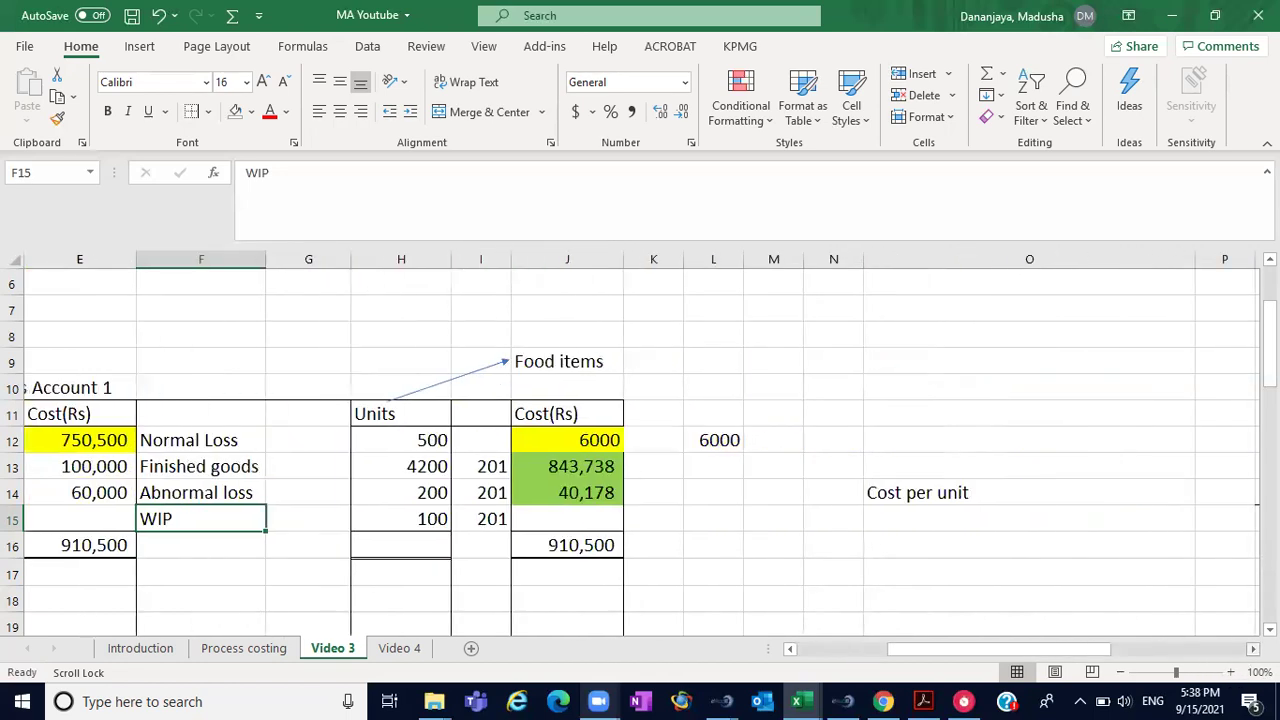
{"action": "left_click", "coordinate": [1017, 512]}
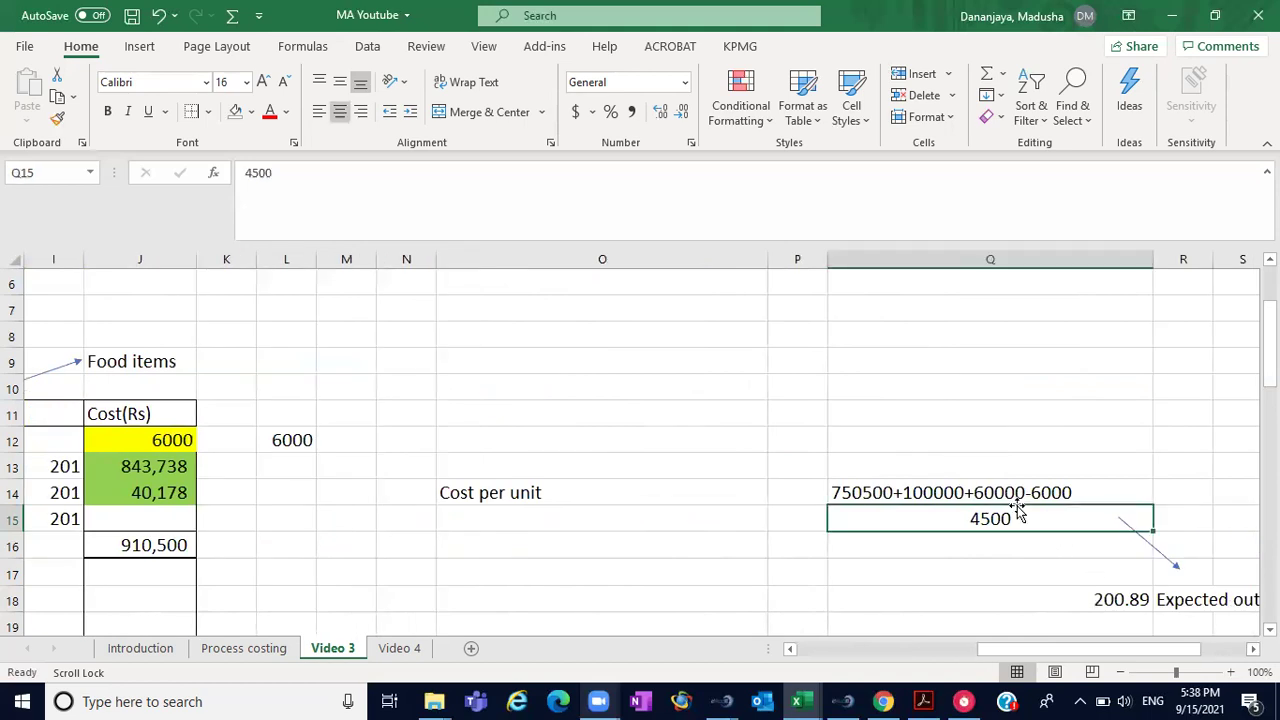
{"action": "left_click", "coordinate": [790, 649]}
{"action": "left_click_drag", "start_coordinate": [790, 651], "coordinate": [791, 650]}
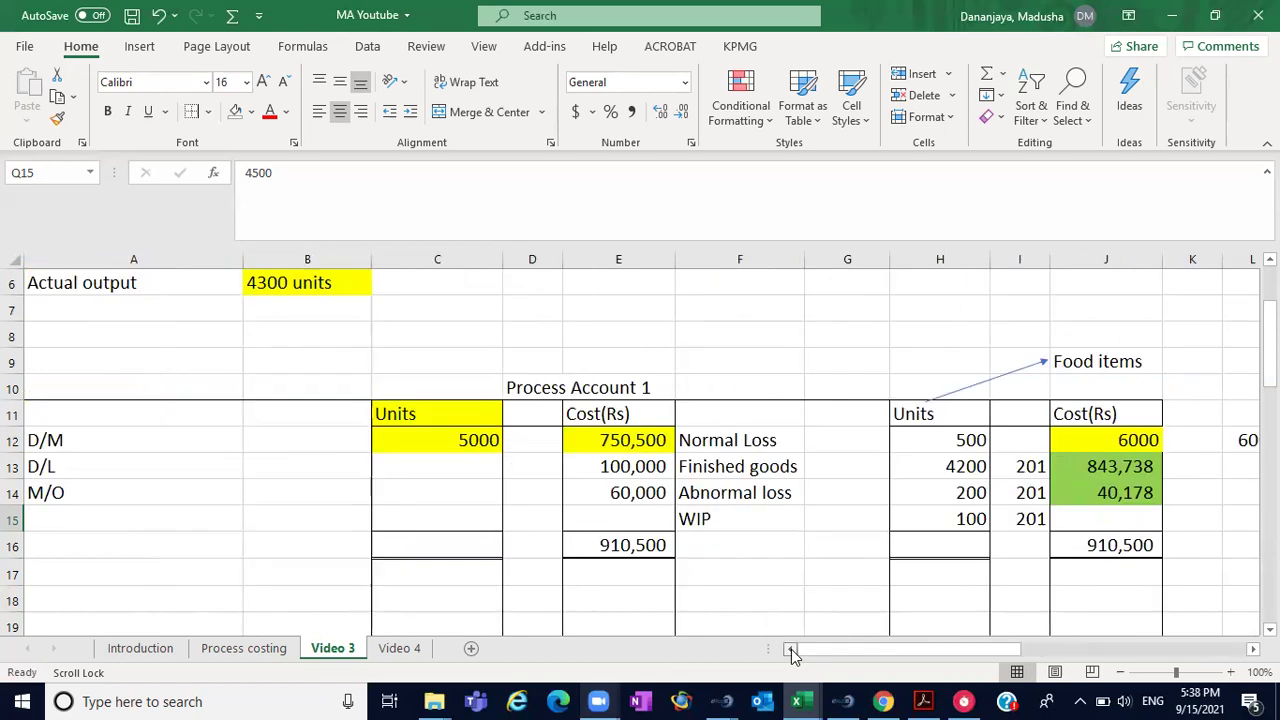
{"action": "left_click", "coordinate": [960, 474]}
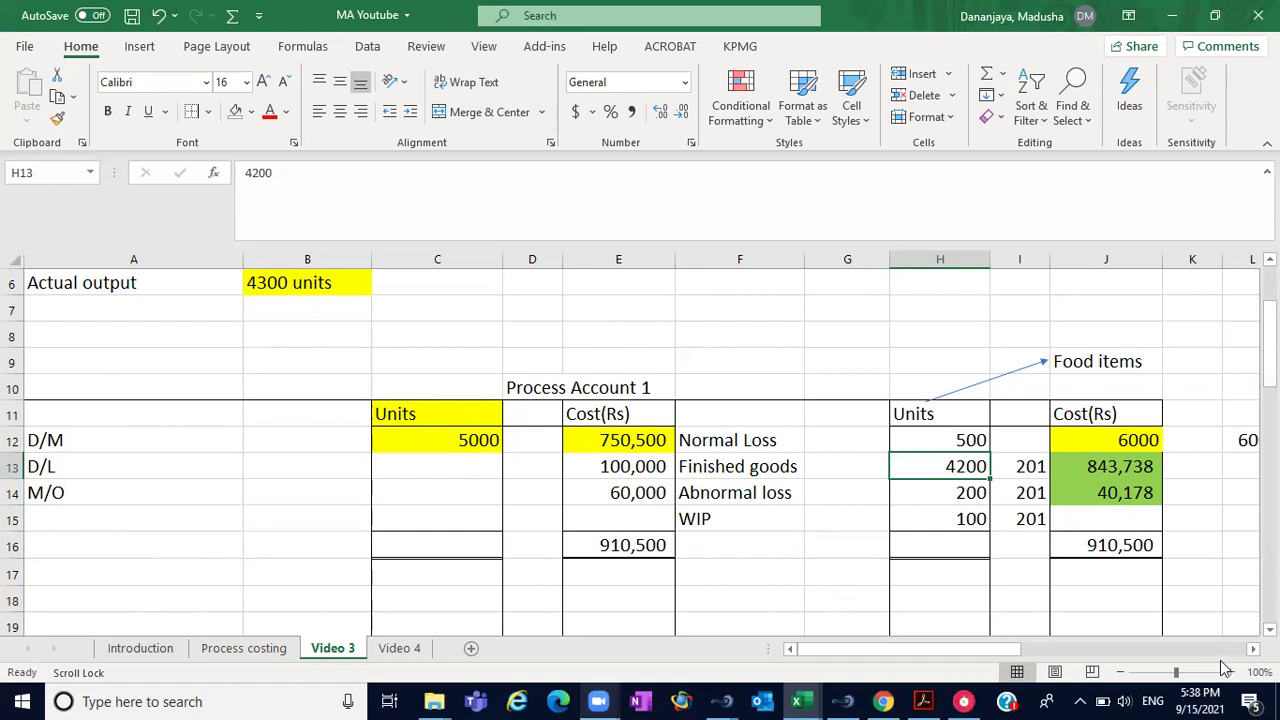
{"action": "scroll", "coordinate": [640, 450], "scroll_direction": "right", "scroll_amount": 6}
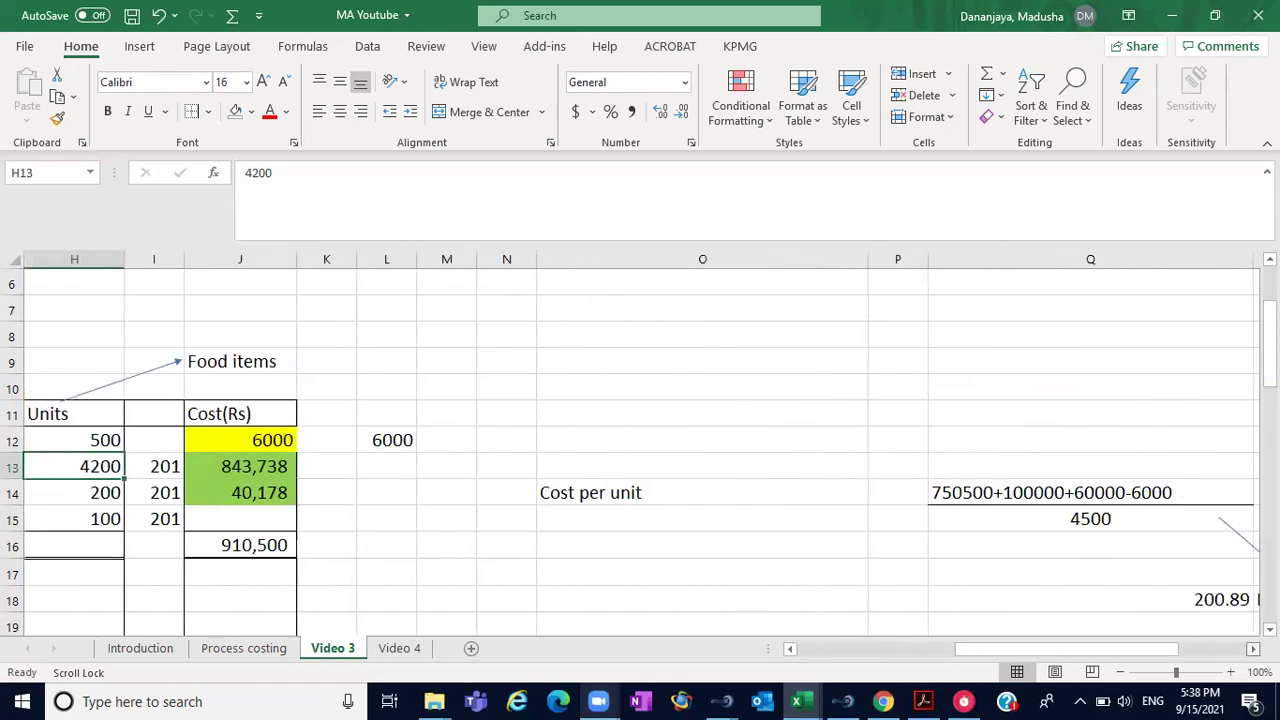
{"action": "scroll", "coordinate": [1084, 600], "scroll_direction": "right", "scroll_amount": 2}
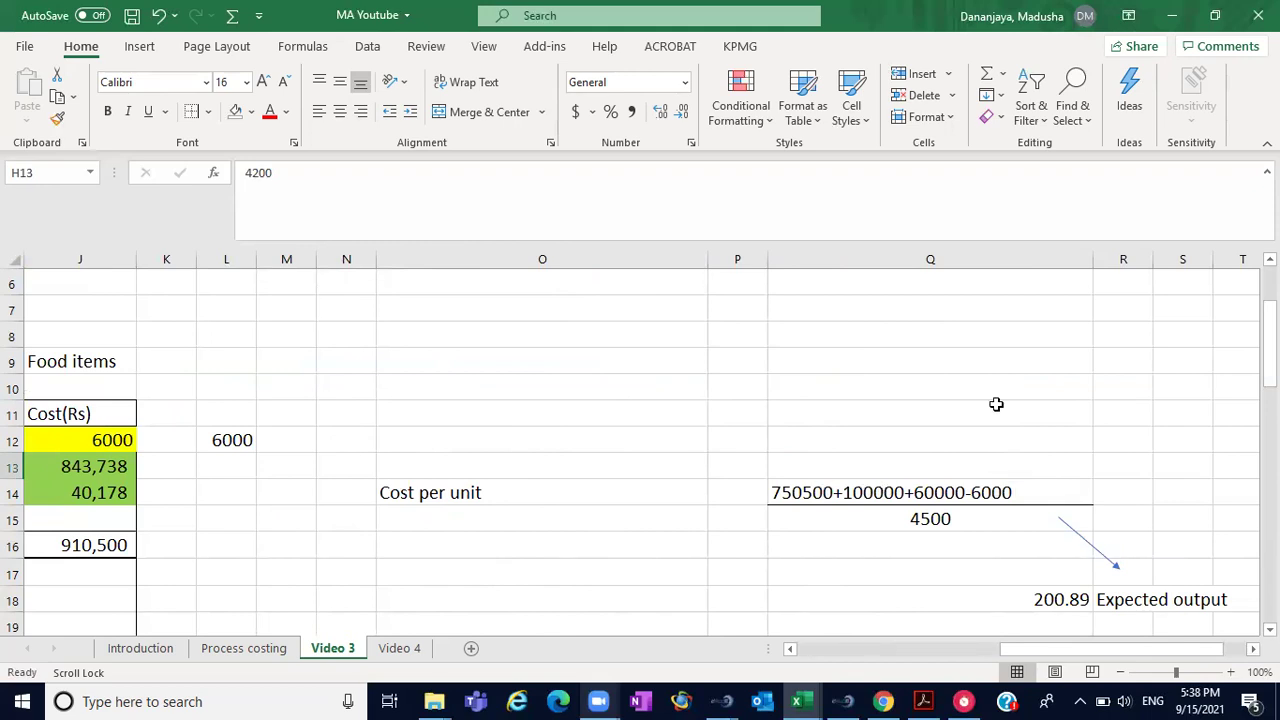
{"action": "left_click", "coordinate": [825, 651]}
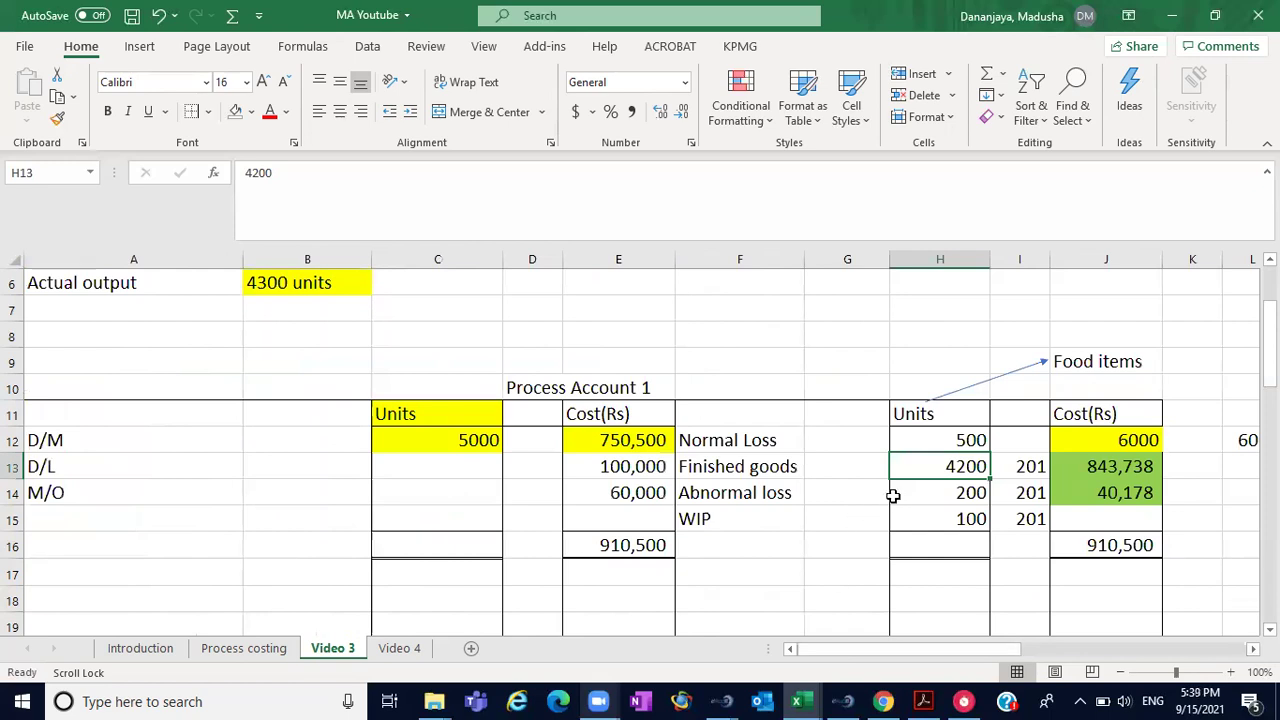
- Compare the finished goods, abnormal loss and WIP units and the WIP rate with the cost per unit calculation
{"action": "left_click_drag", "start_coordinate": [935, 461], "coordinate": [932, 520]}
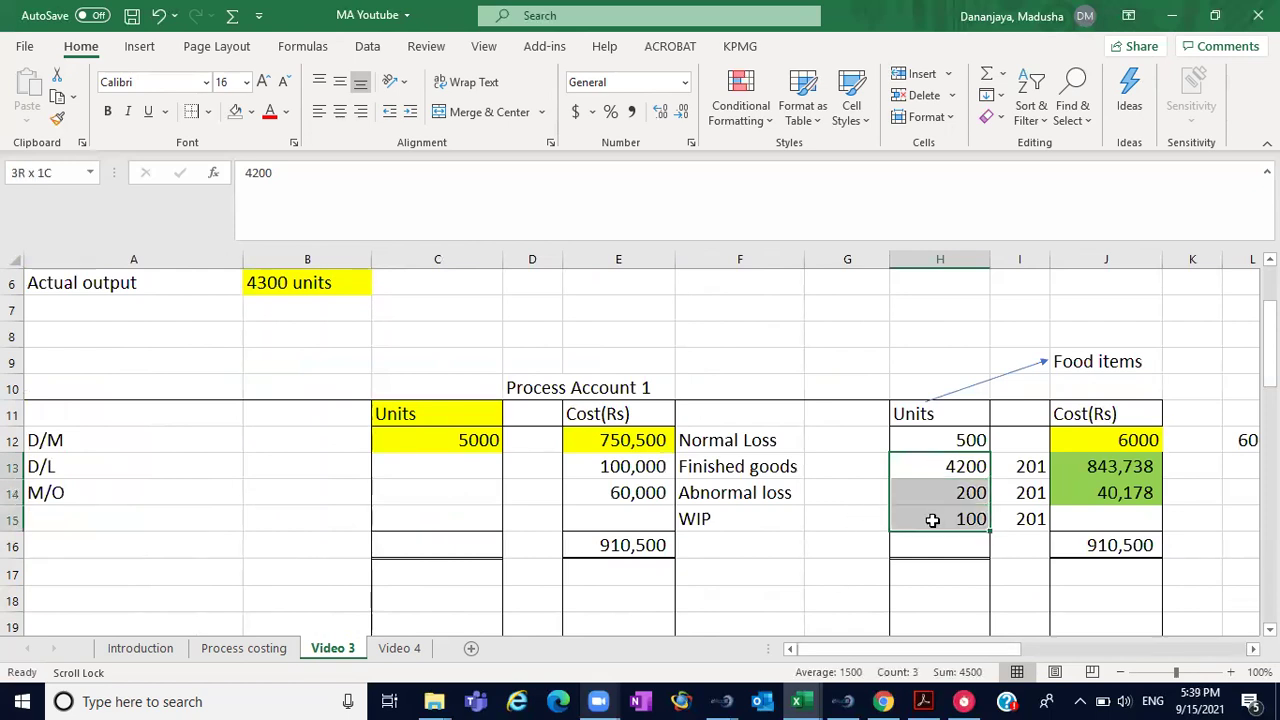
{"action": "left_click_drag", "start_coordinate": [932, 520], "coordinate": [932, 520]}
{"action": "left_click", "coordinate": [956, 519]}
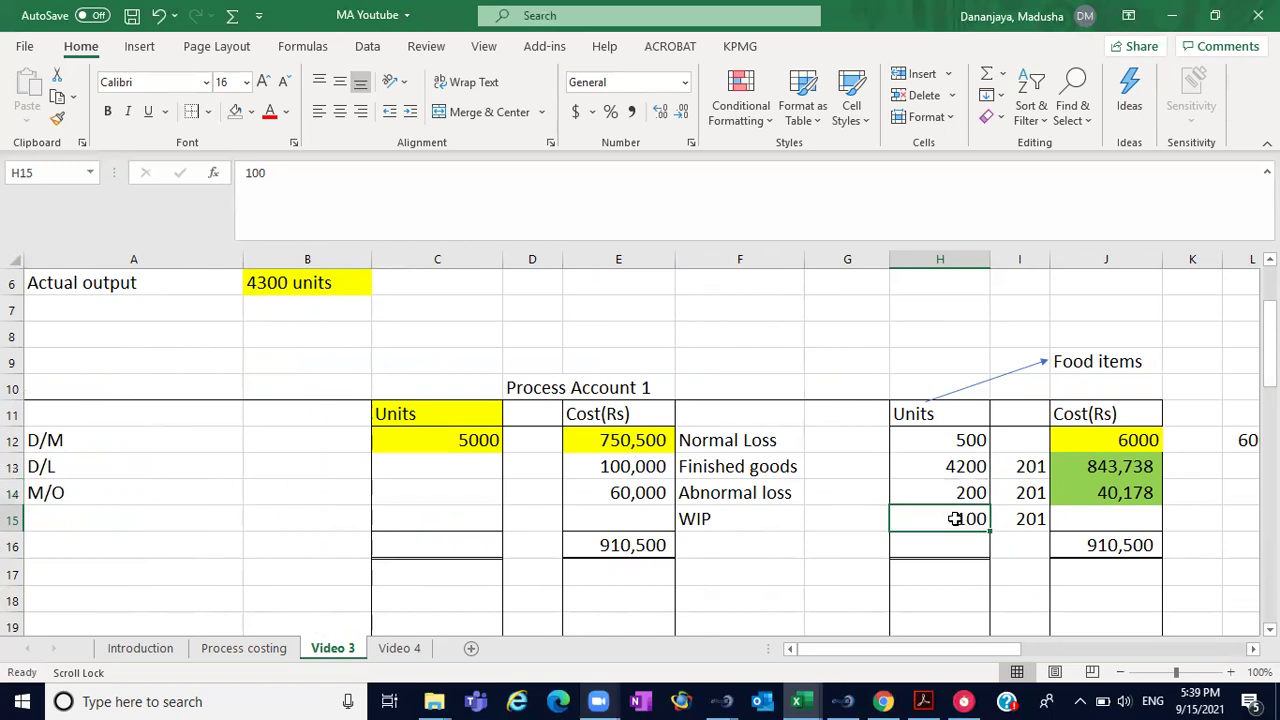
{"action": "left_click", "coordinate": [1015, 519]}
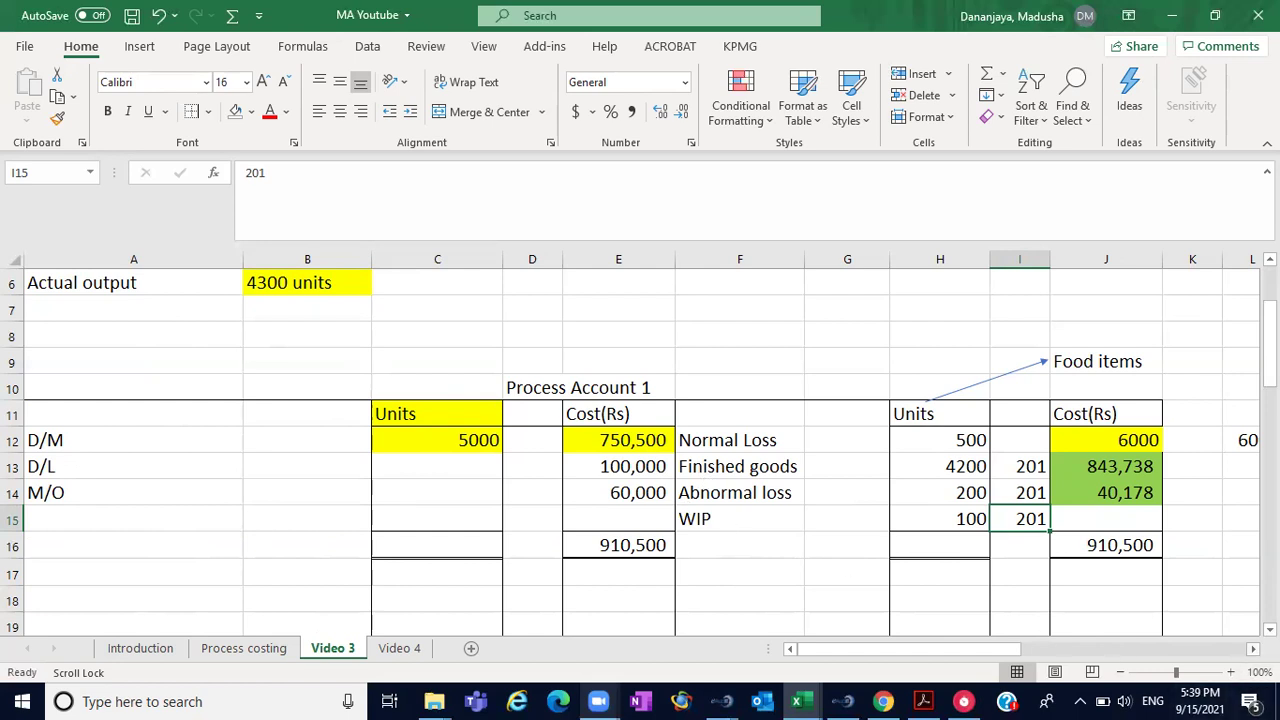
{"action": "scroll", "coordinate": [640, 445], "scroll_direction": "right", "scroll_amount": 3}
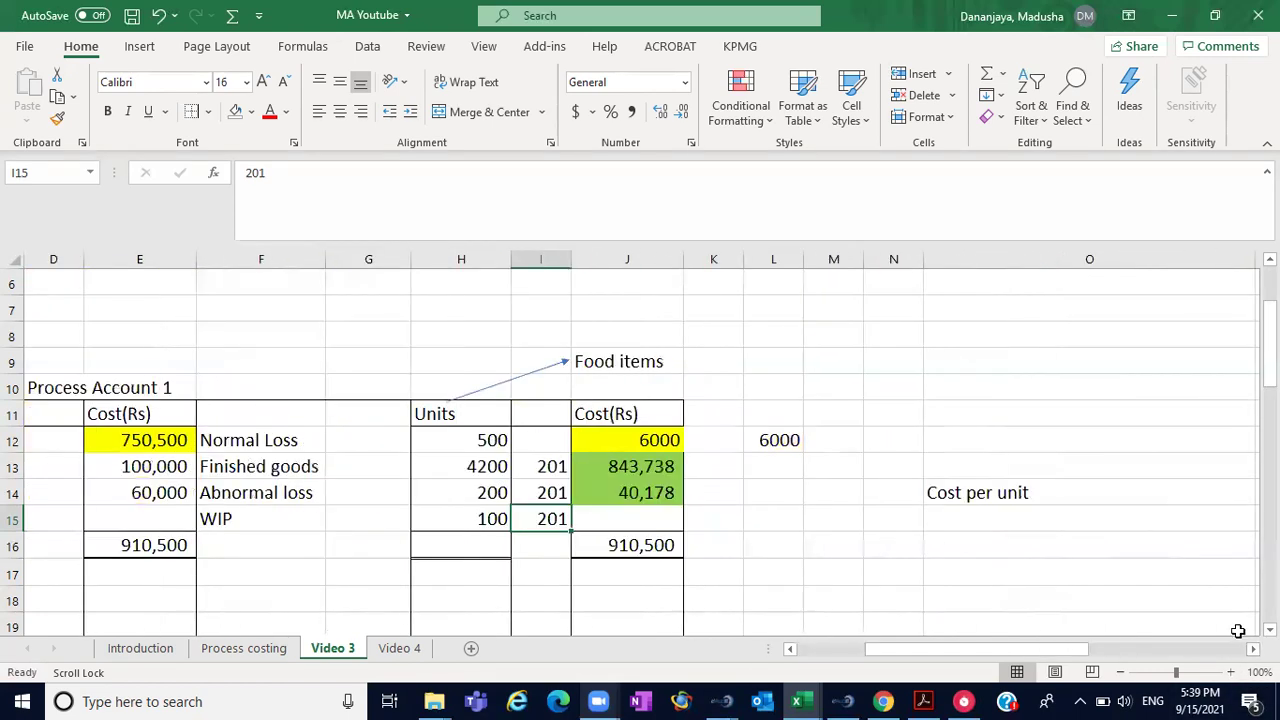
{"action": "scroll", "coordinate": [640, 445], "scroll_direction": "right", "scroll_amount": 3}
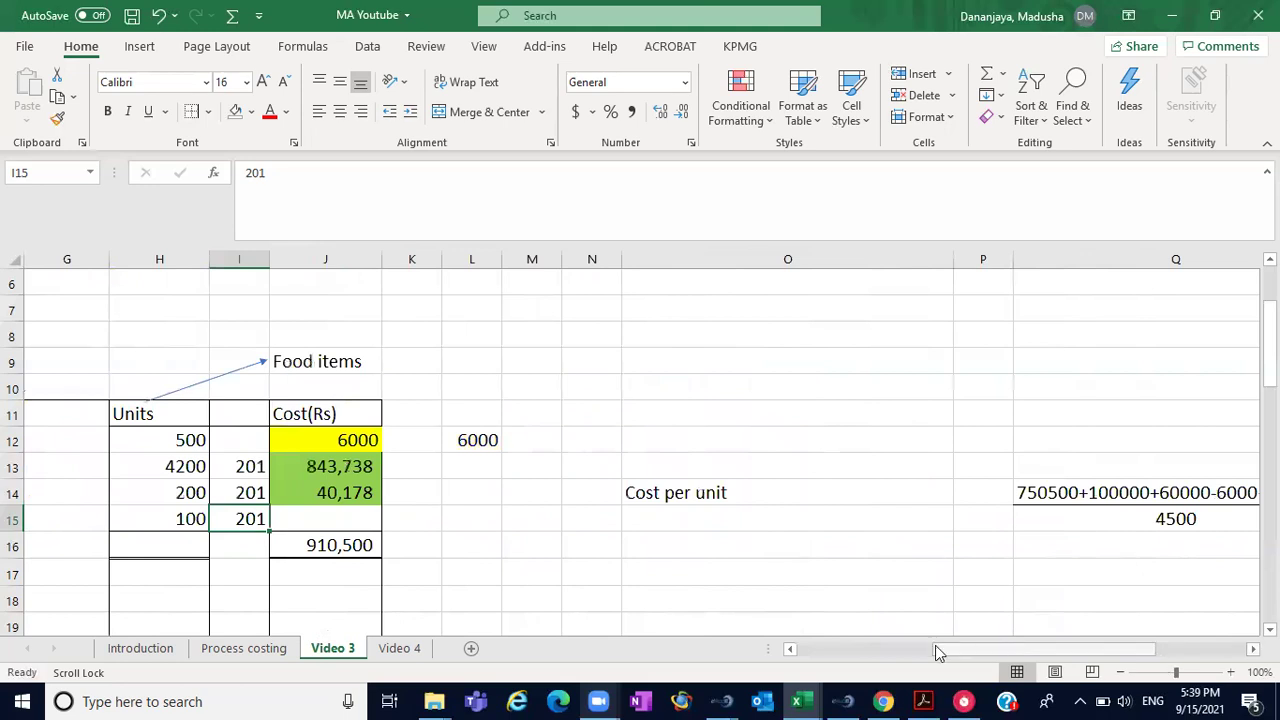
{"action": "left_click", "coordinate": [879, 649]}
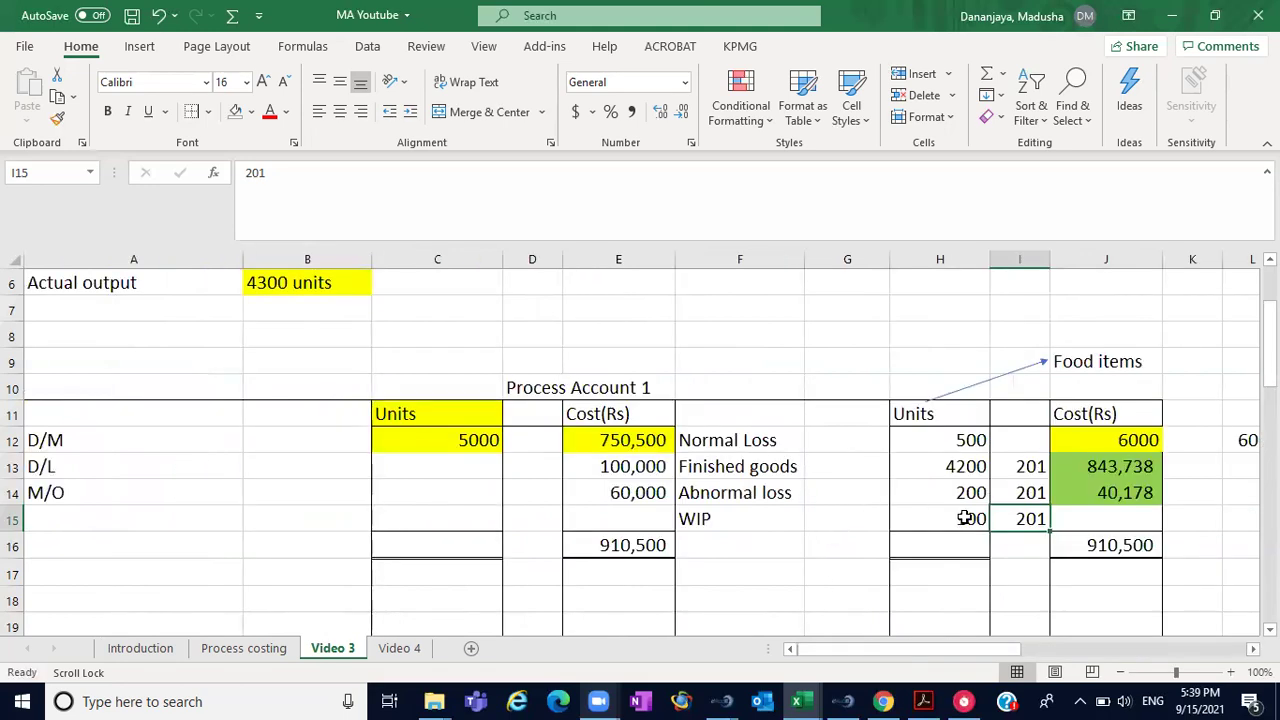
- Look over the Process A data on the Video 4 sheet and the abnormal gain example on the Video 3 sheet
{"action": "key", "text": "Page_Down"}
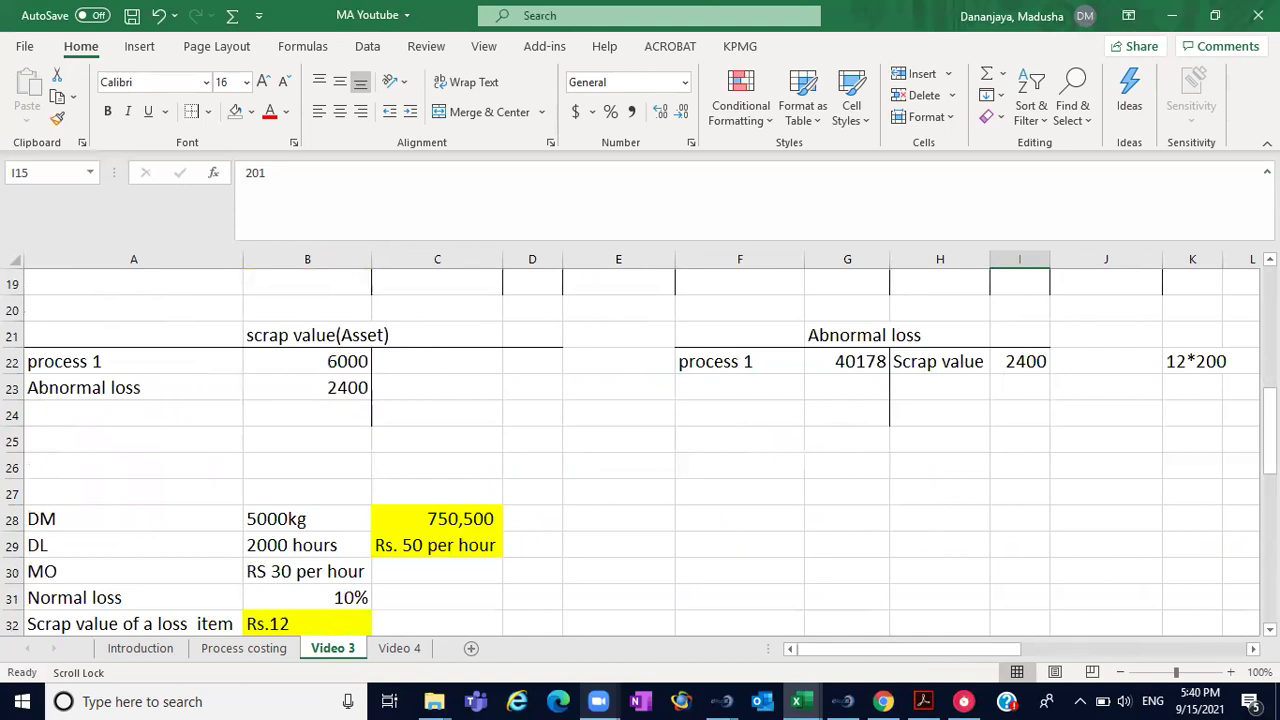
{"action": "left_click", "coordinate": [417, 652]}
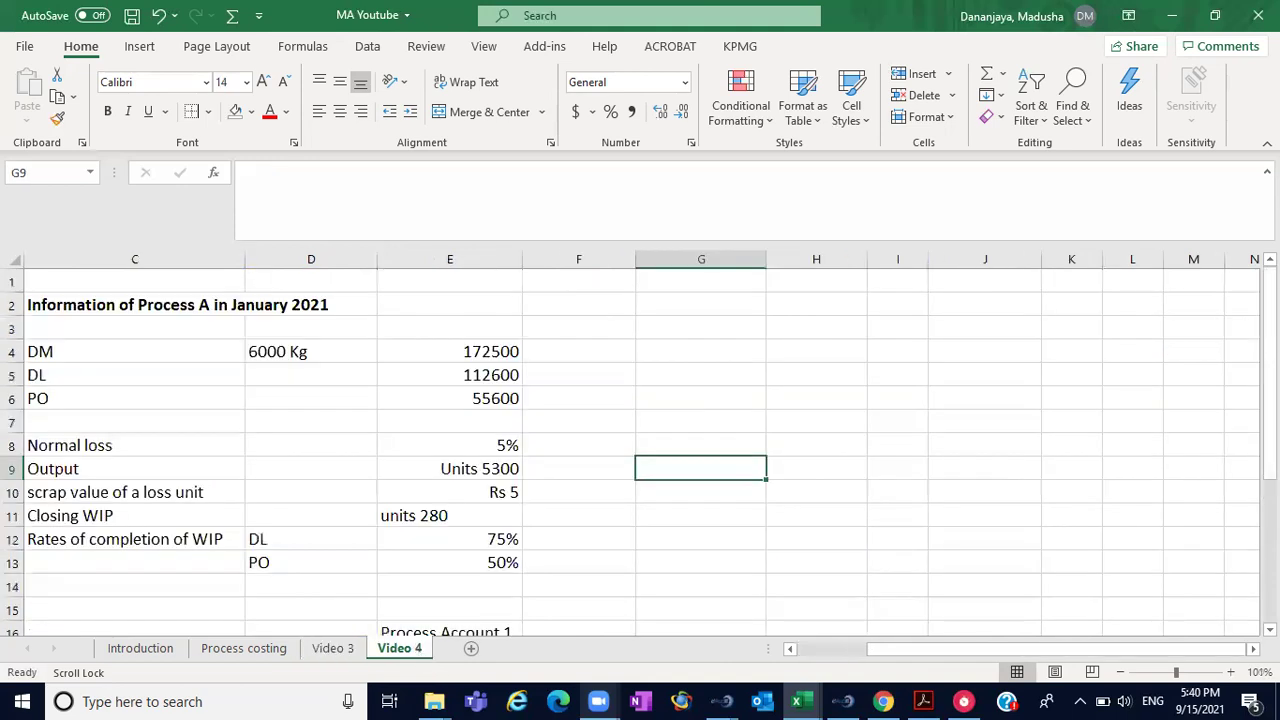
{"action": "scroll", "coordinate": [398, 625], "scroll_direction": "down", "scroll_amount": 5}
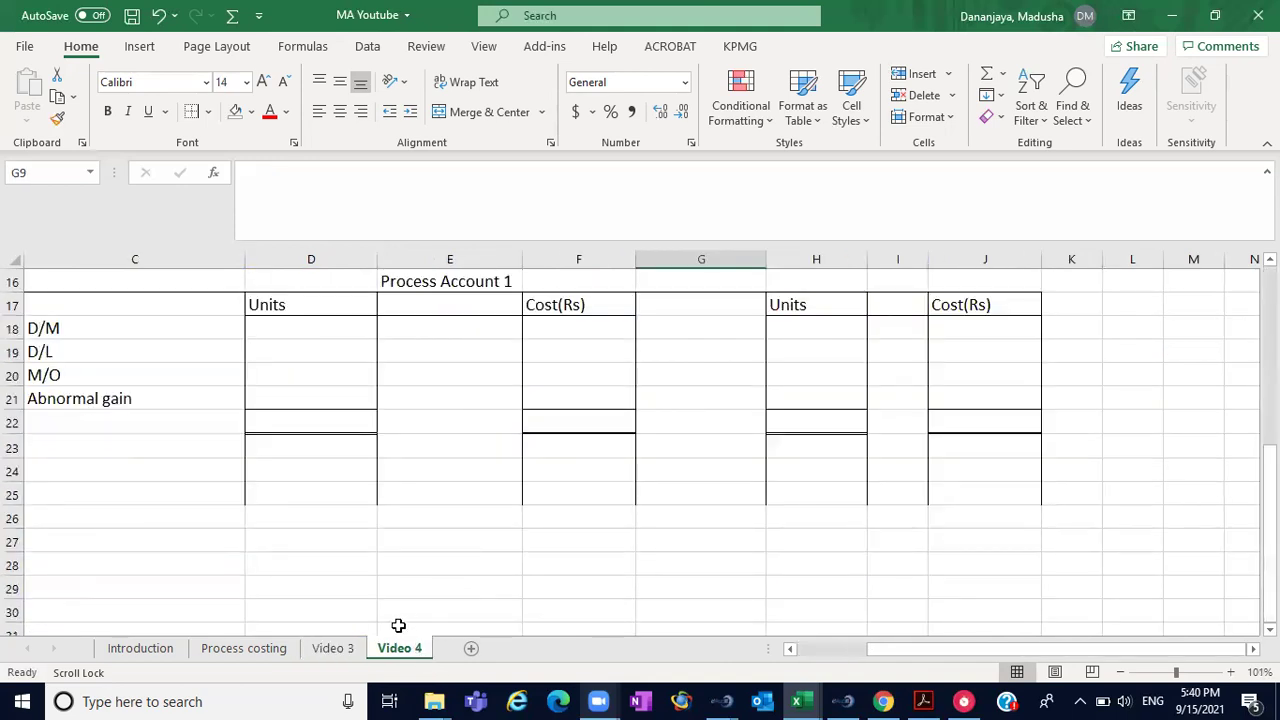
{"action": "left_click", "coordinate": [334, 648]}
{"action": "scroll", "coordinate": [1194, 463], "scroll_direction": "down", "scroll_amount": 4}
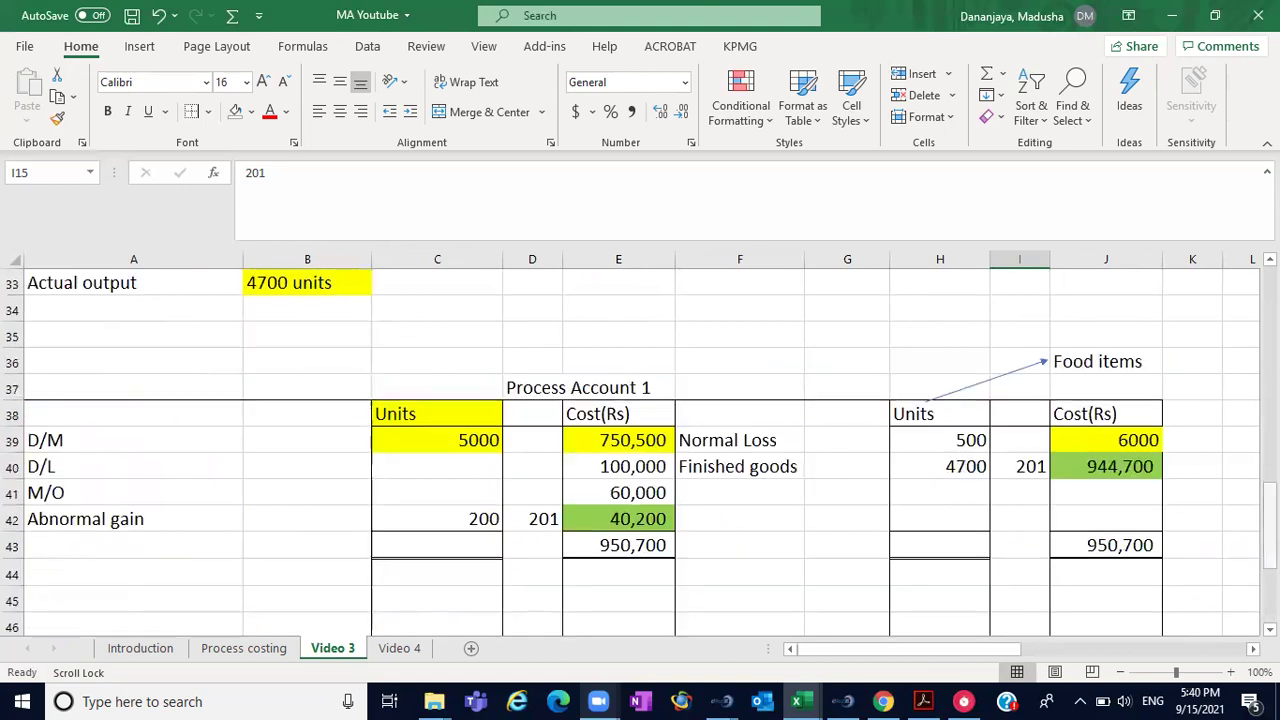
{"action": "scroll", "coordinate": [640, 450], "scroll_direction": "down", "scroll_amount": 4}
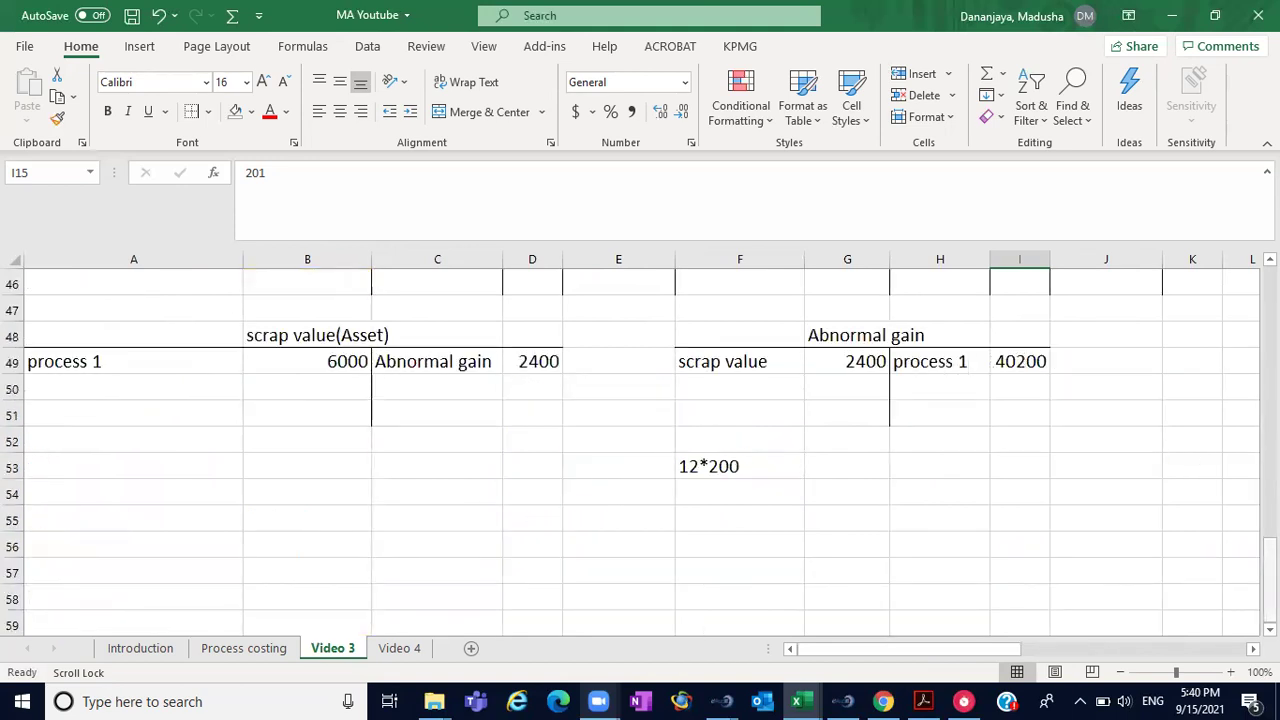
{"action": "scroll", "coordinate": [306, 387], "scroll_direction": "down", "scroll_amount": 2}
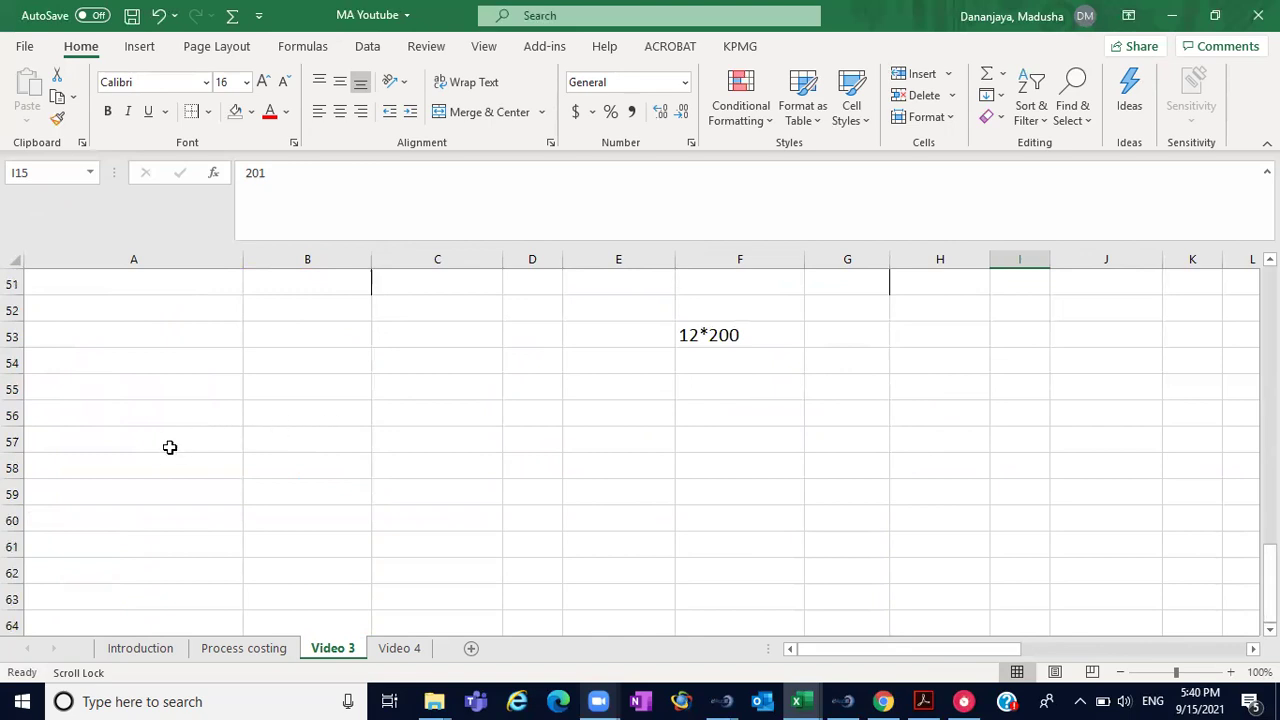
- Add a "Finished goods" line in row 58 below the abnormal gain example, with 6 in column B
{"action": "left_click_drag", "start_coordinate": [272, 443], "coordinate": [317, 534]}
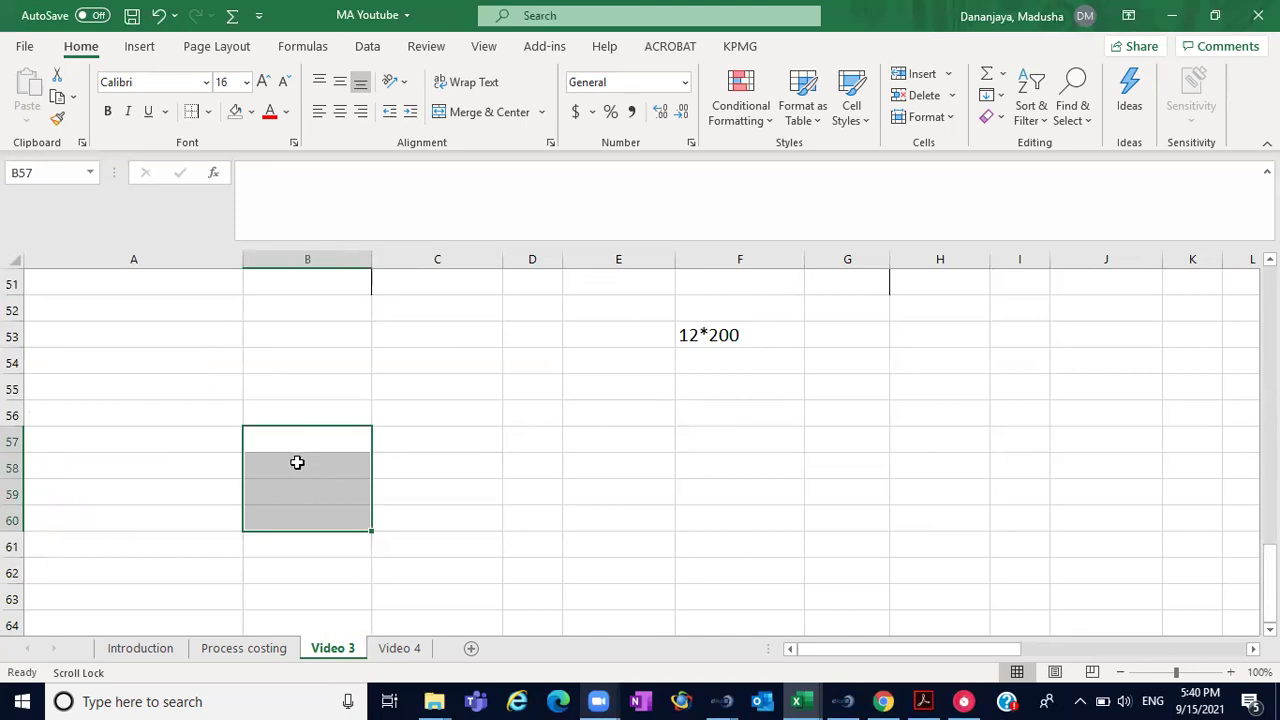
{"action": "left_click", "coordinate": [287, 445]}
{"action": "mouse_move", "coordinate": [287, 445]}
{"action": "left_mouse_down"}
{"action": "mouse_move", "coordinate": [294, 531]}
{"action": "mouse_move", "coordinate": [300, 460]}
{"action": "left_mouse_up"}
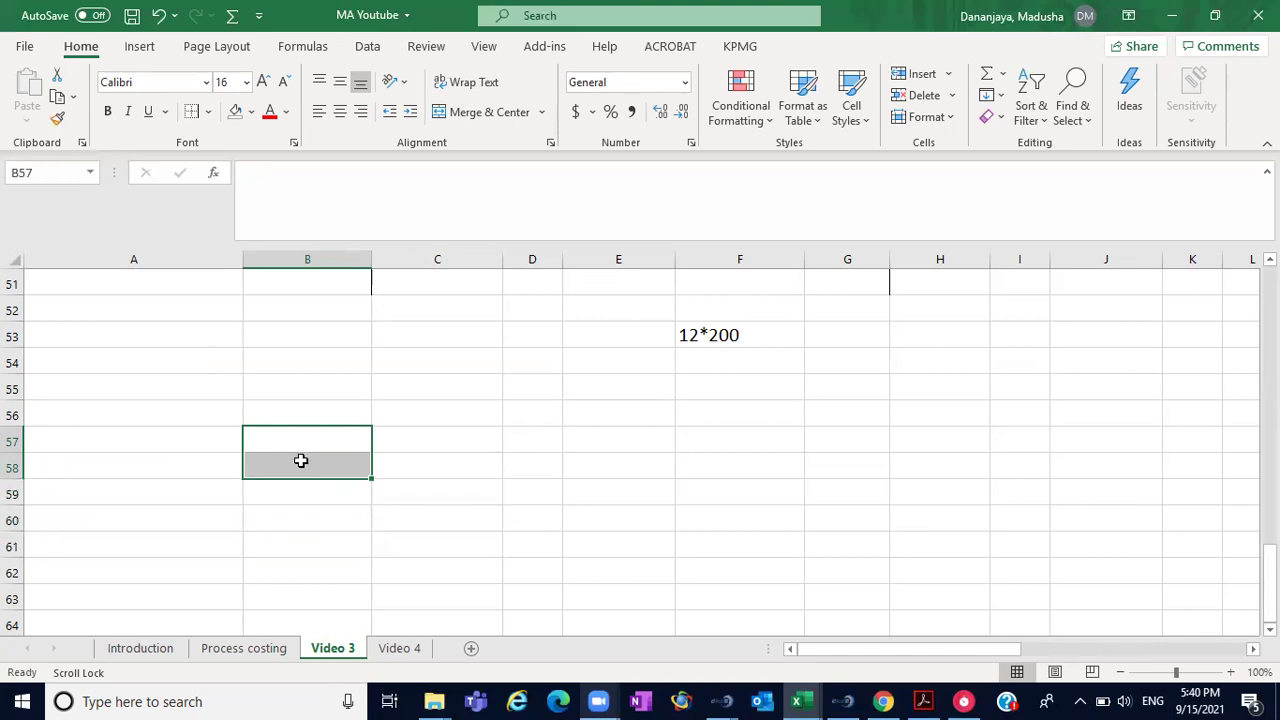
{"action": "left_click", "coordinate": [110, 458]}
{"action": "type", "text": "Finished goods"}
{"action": "left_click", "coordinate": [301, 467]}
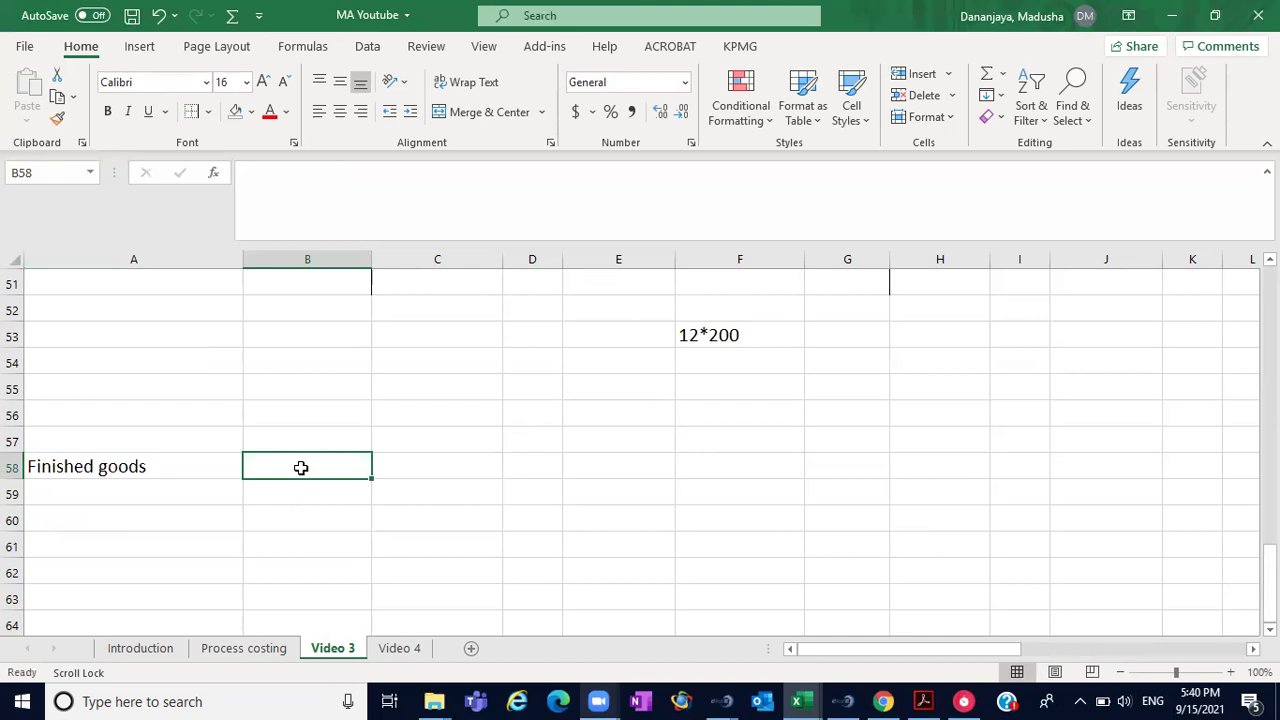
{"action": "type", "text": "6"}
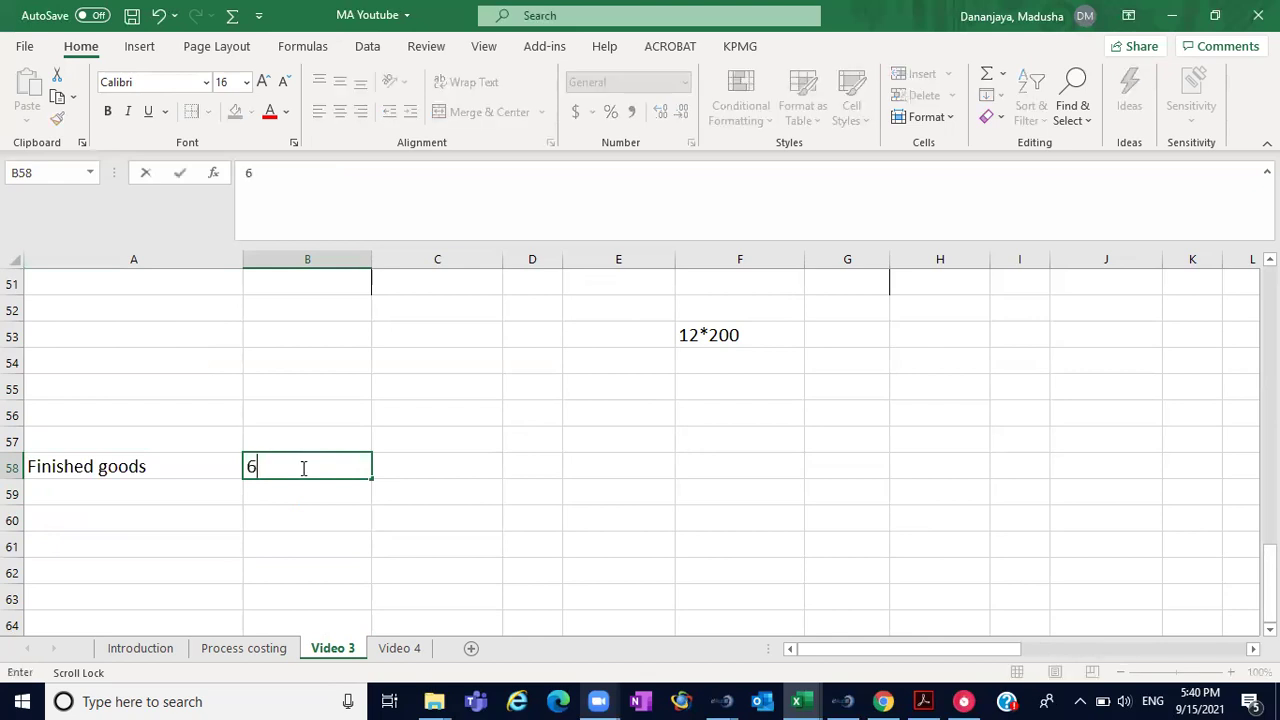
- Add a "Closing WIP" line in row 59 under Finished goods, with 4 in column B
{"action": "left_click", "coordinate": [155, 487]}
{"action": "type", "text": "WI"}
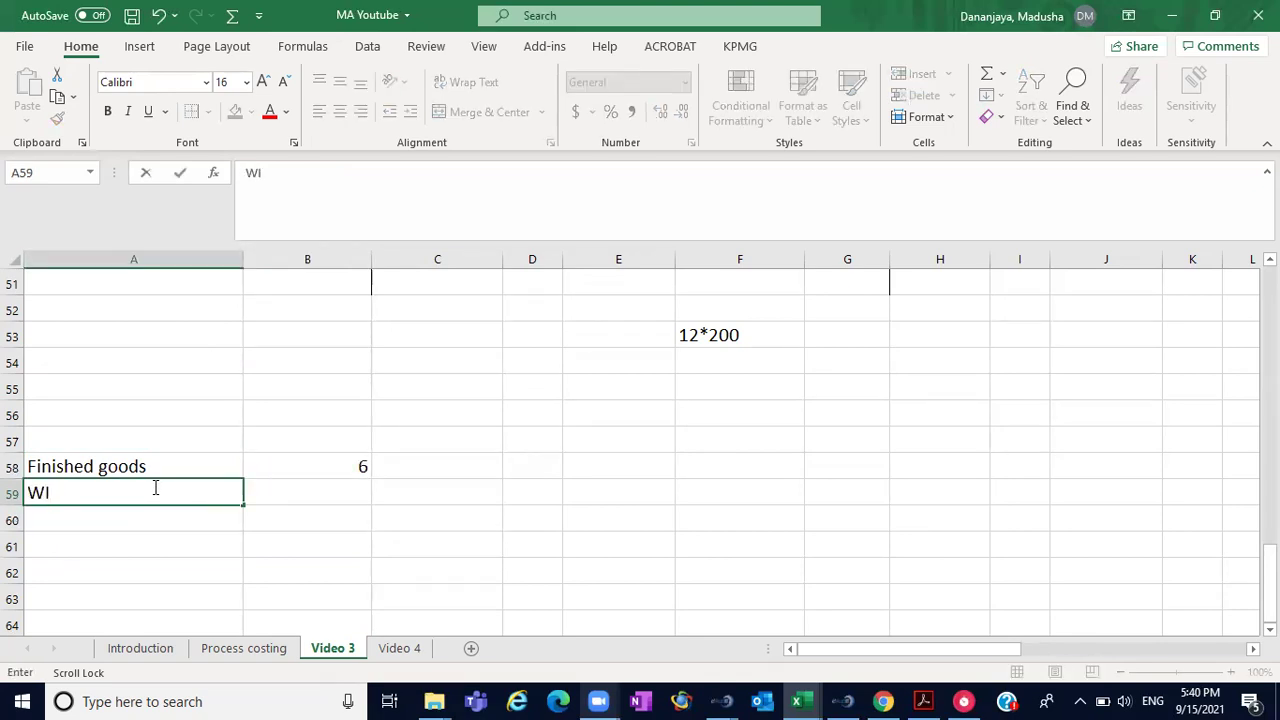
{"action": "left_click", "coordinate": [18, 493]}
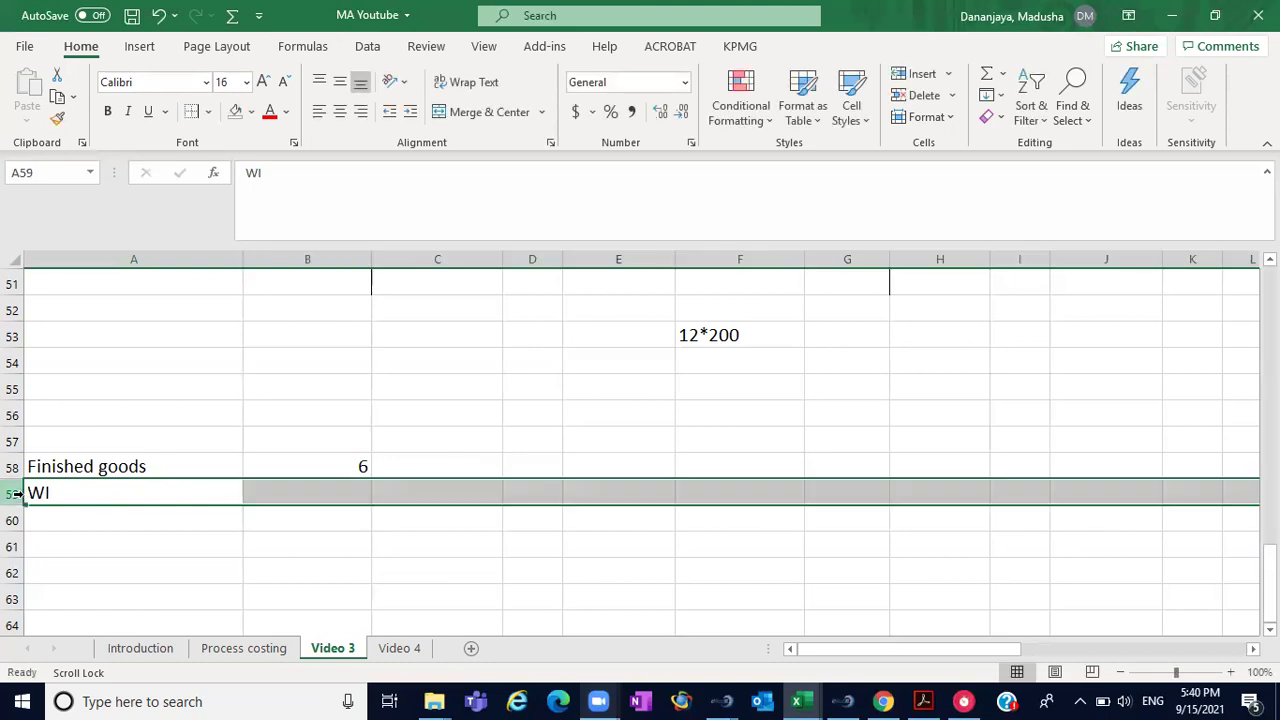
{"action": "left_click", "coordinate": [33, 492]}
{"action": "double_click", "coordinate": [33, 492]}
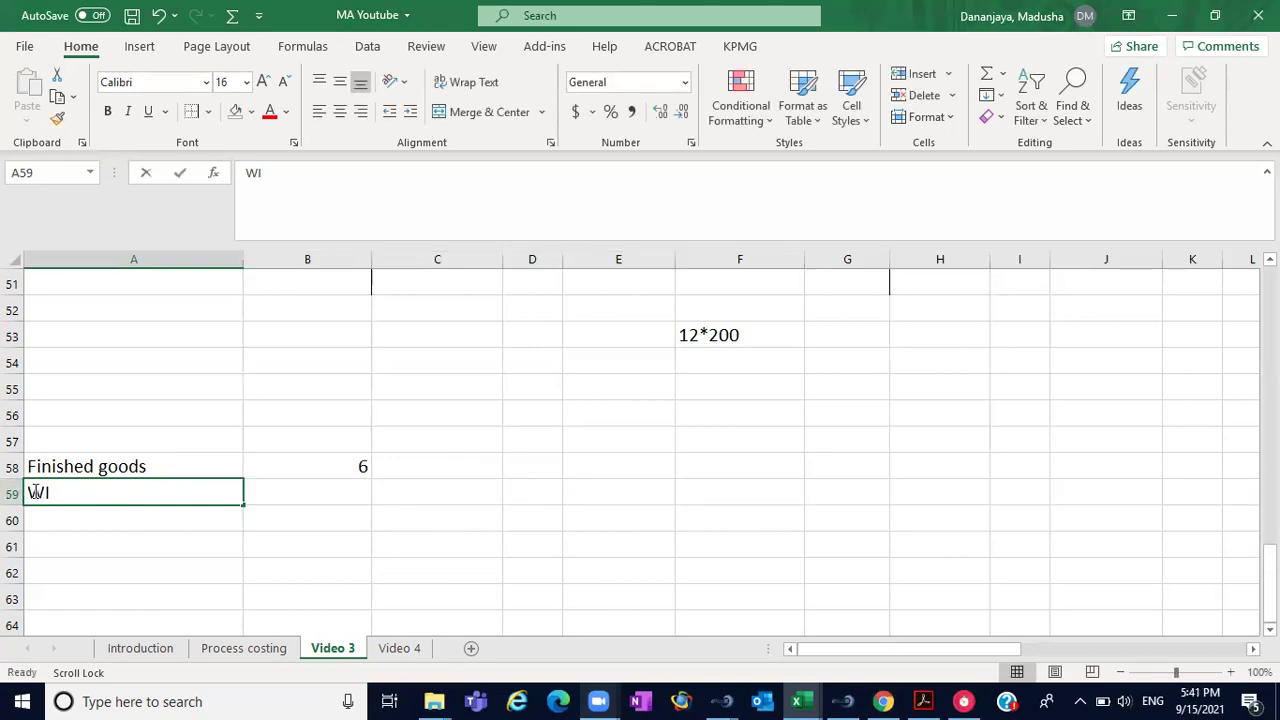
{"action": "type", "text": "Clos"}
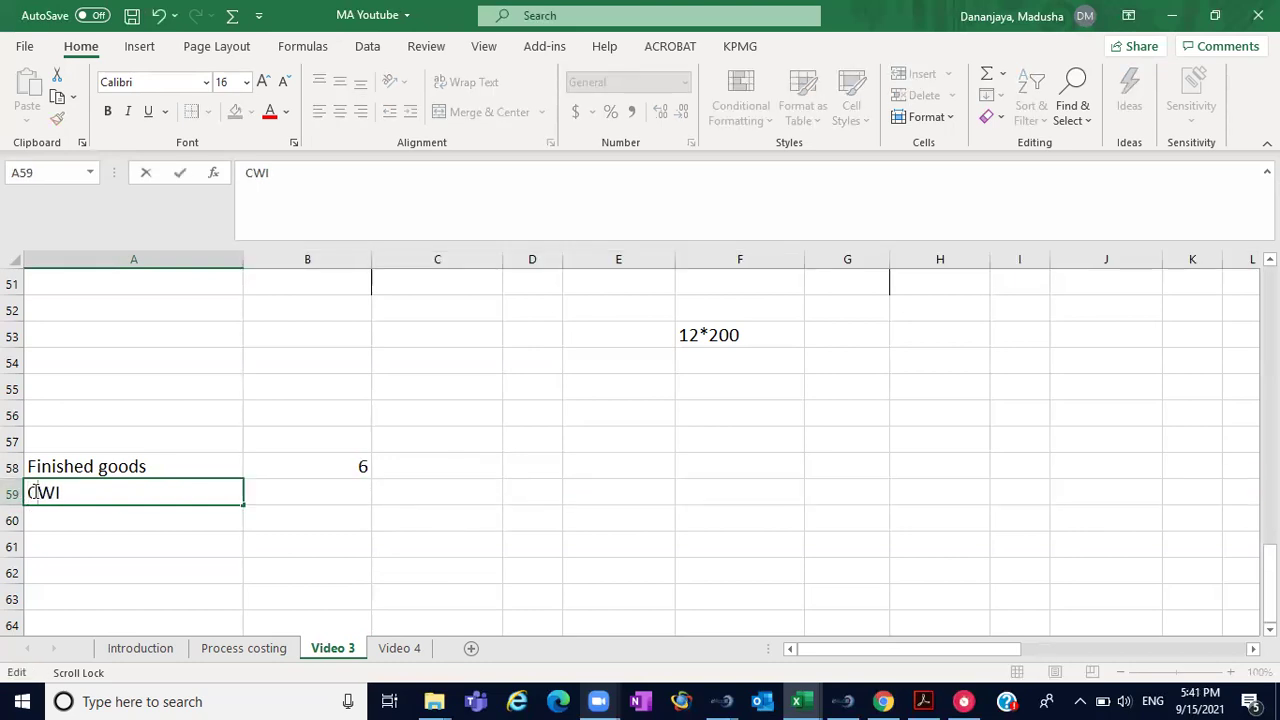
{"action": "type", "text": "ing"}
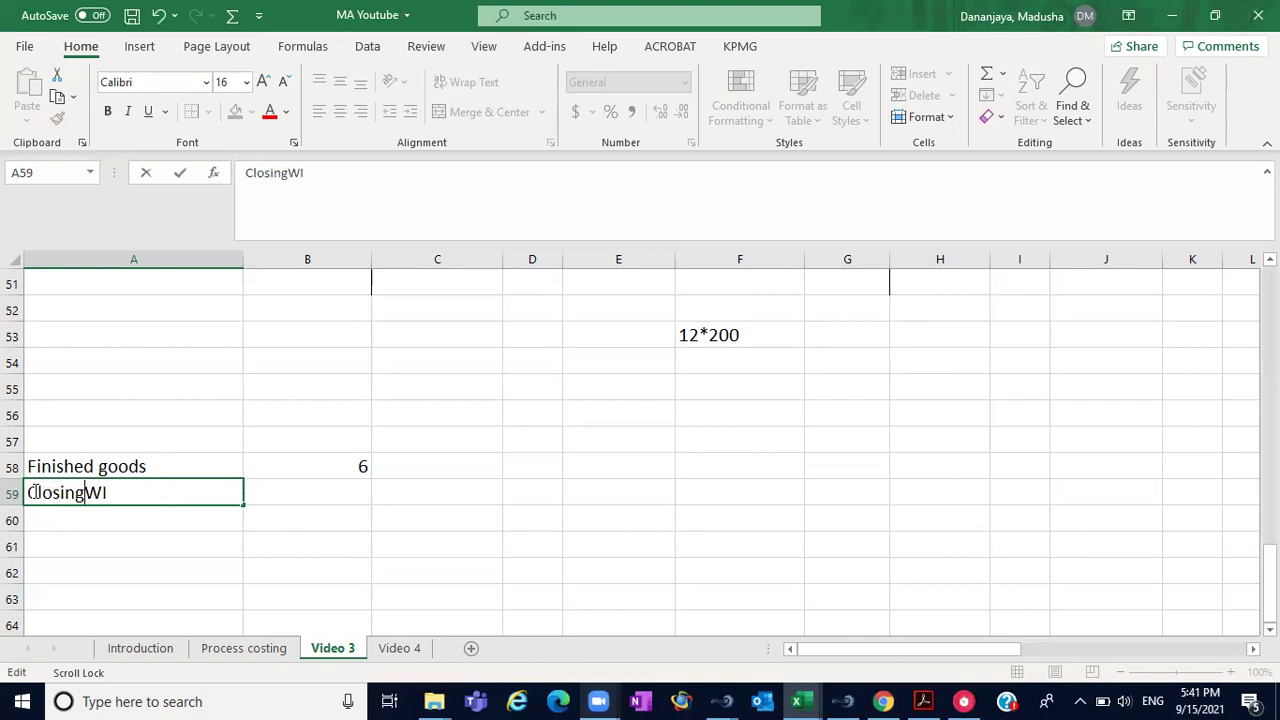
{"action": "left_click", "coordinate": [113, 492]}
{"action": "type", "text": "P"}
{"action": "left_click", "coordinate": [305, 495]}
{"action": "type", "text": "4"}
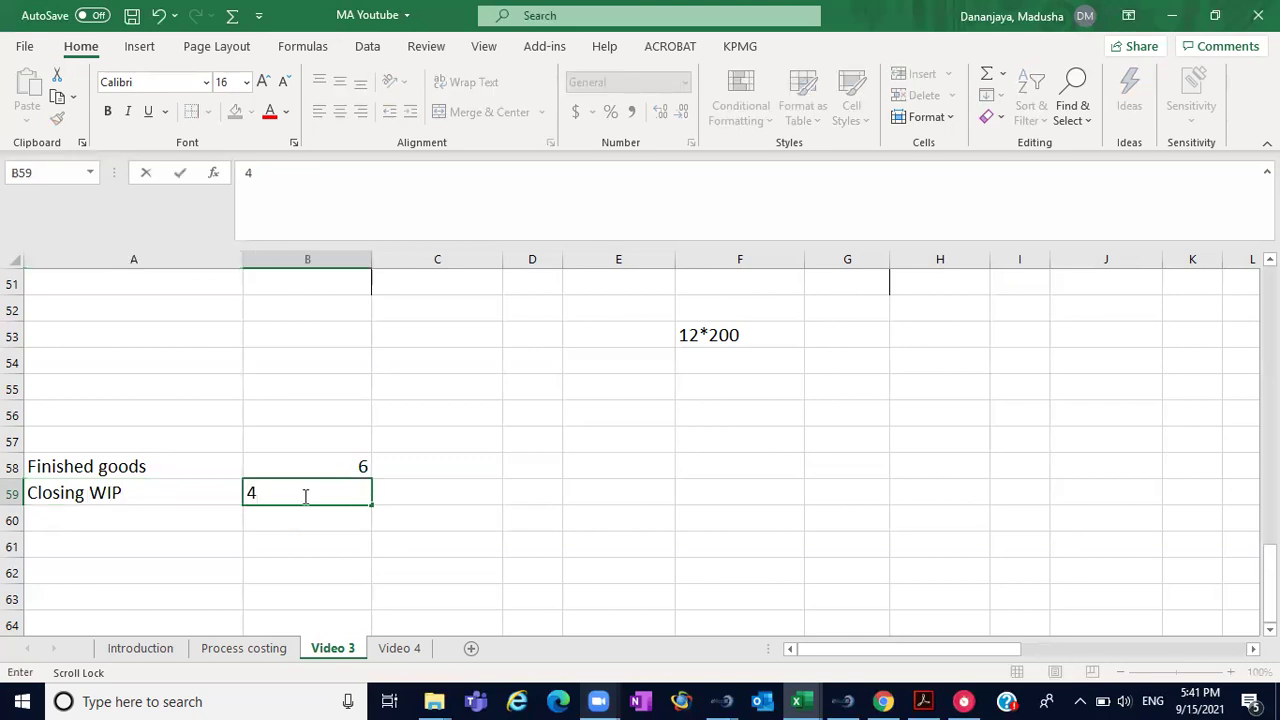
{"action": "left_click", "coordinate": [310, 546]}
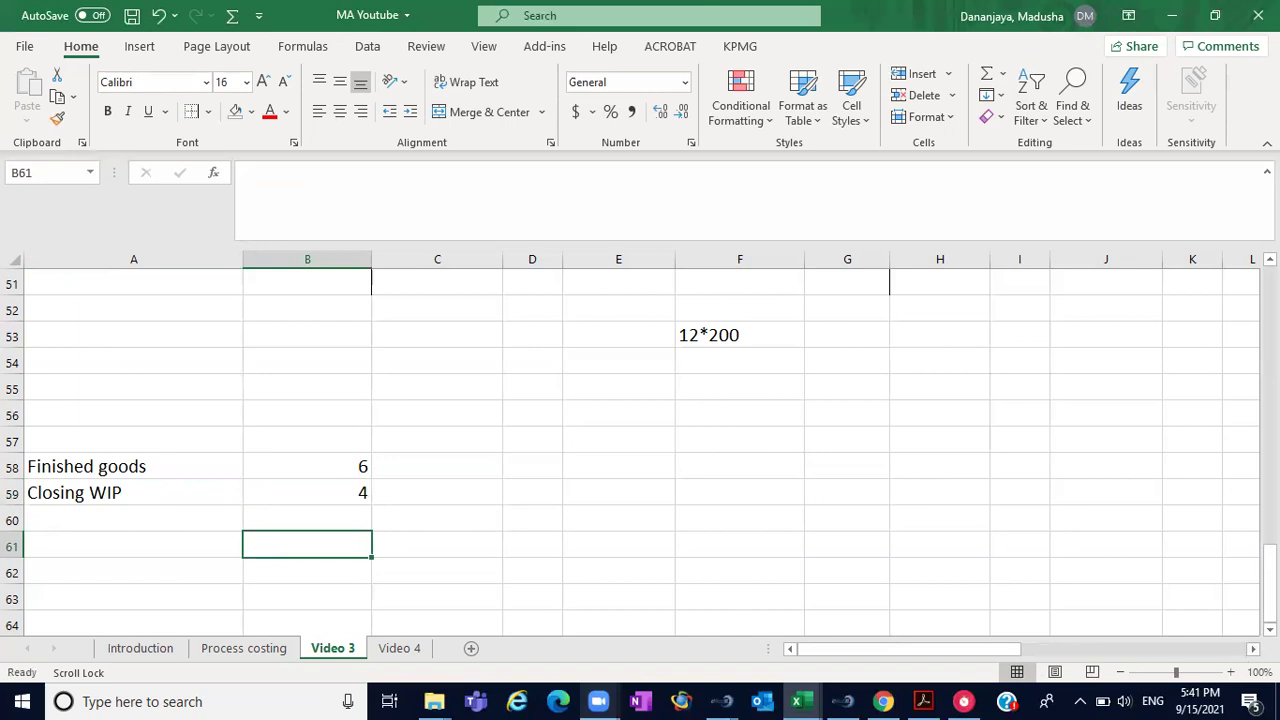
- Apply an outside border around cells B61:B64 below the Closing WIP line
{"action": "left_click", "coordinate": [1269, 629]}
{"action": "scroll", "coordinate": [440, 529], "scroll_direction": "down", "scroll_amount": 1}
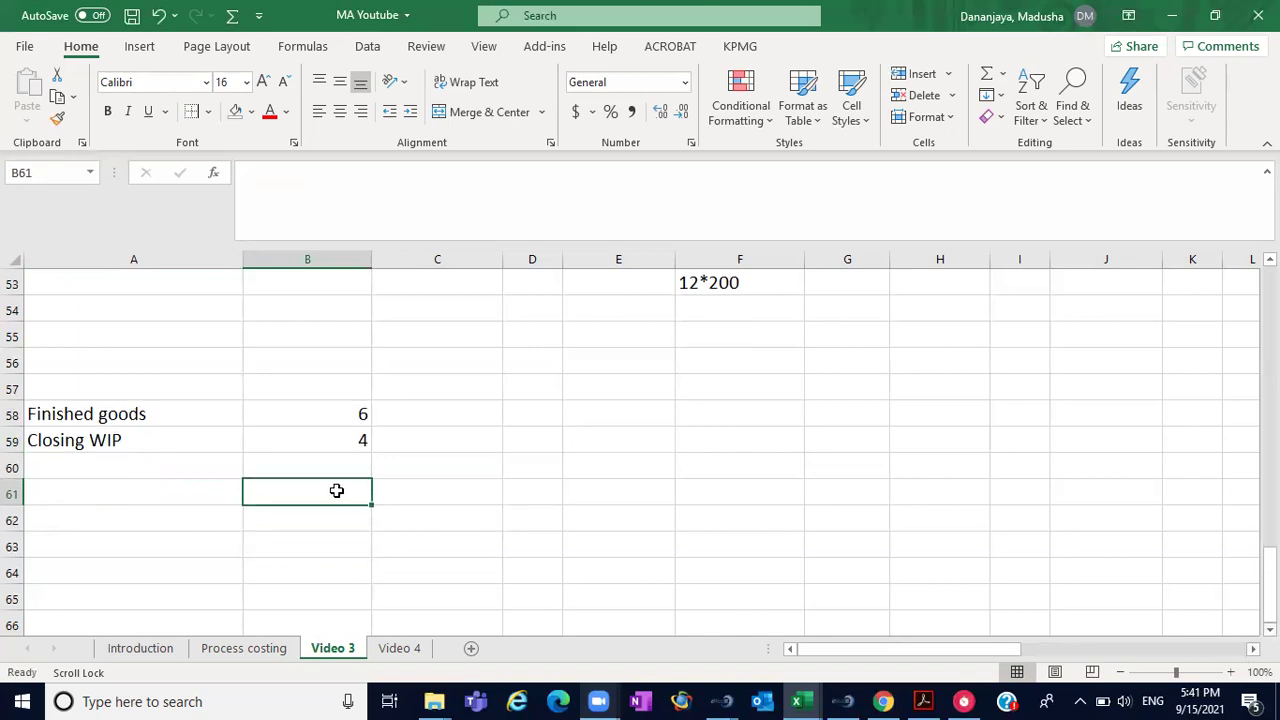
{"action": "left_click_drag", "start_coordinate": [334, 491], "coordinate": [358, 549]}
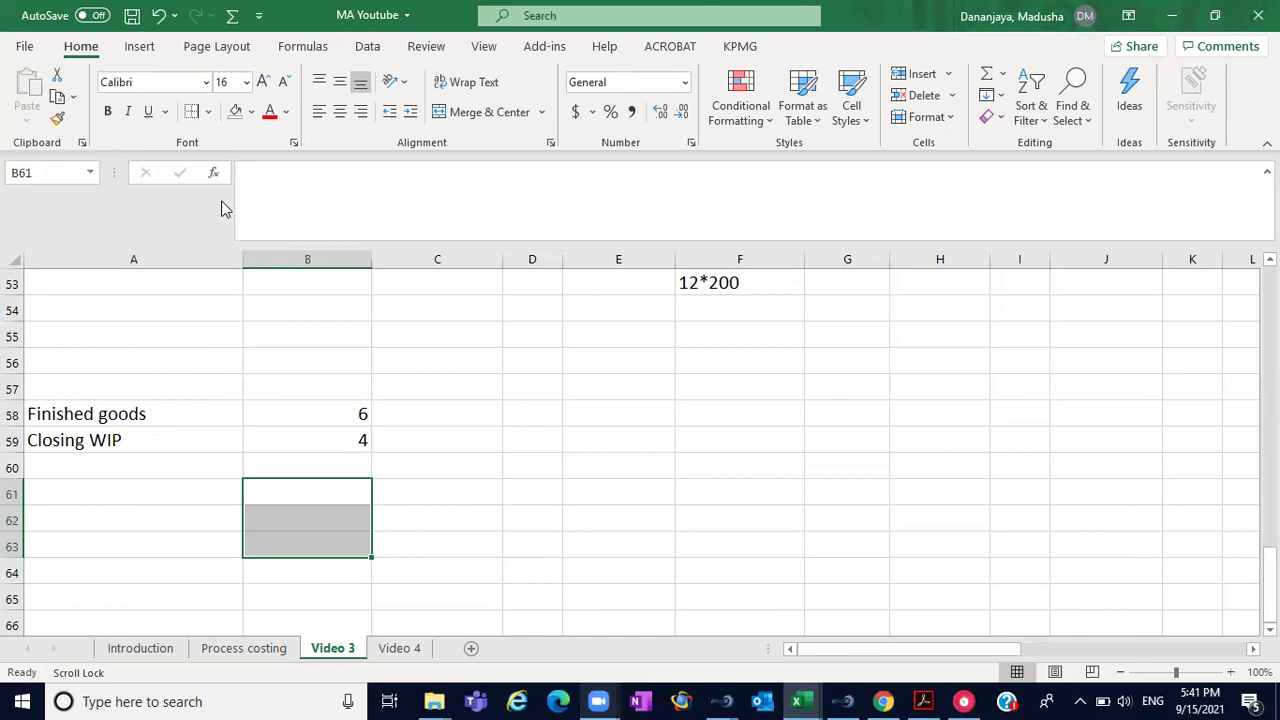
{"action": "left_click_drag", "start_coordinate": [284, 500], "coordinate": [314, 575]}
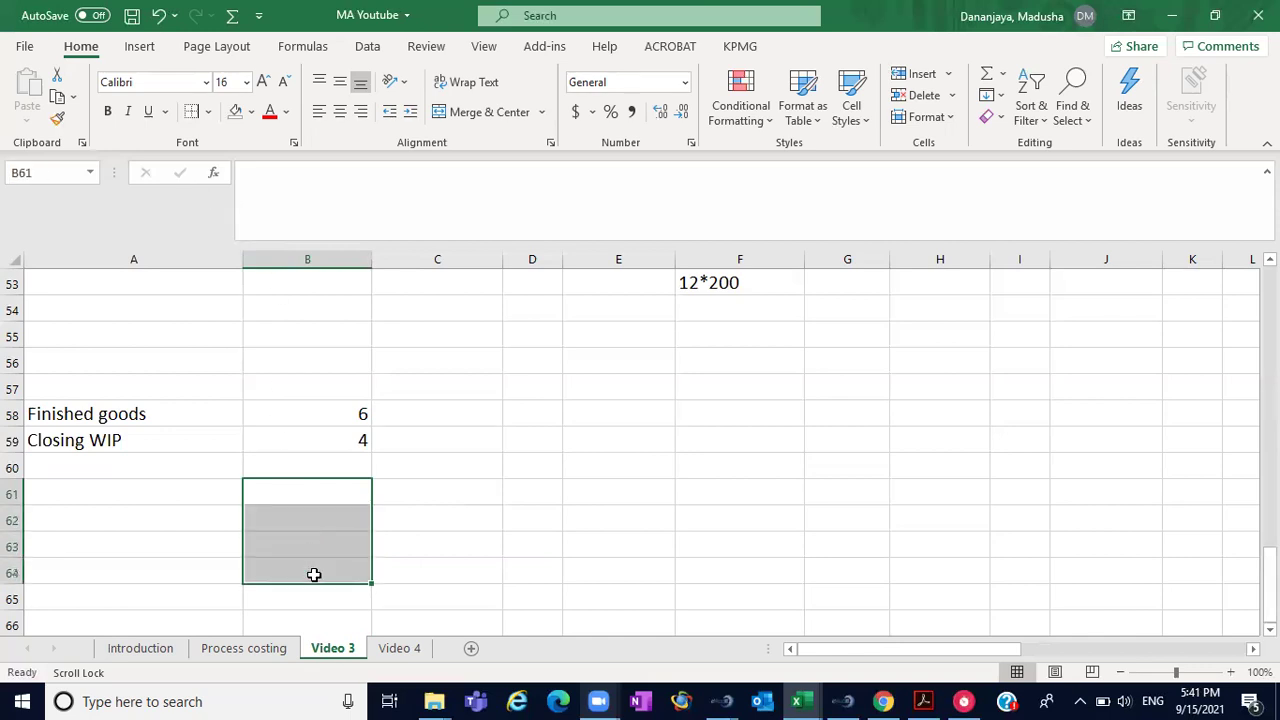
{"action": "left_click", "coordinate": [211, 115]}
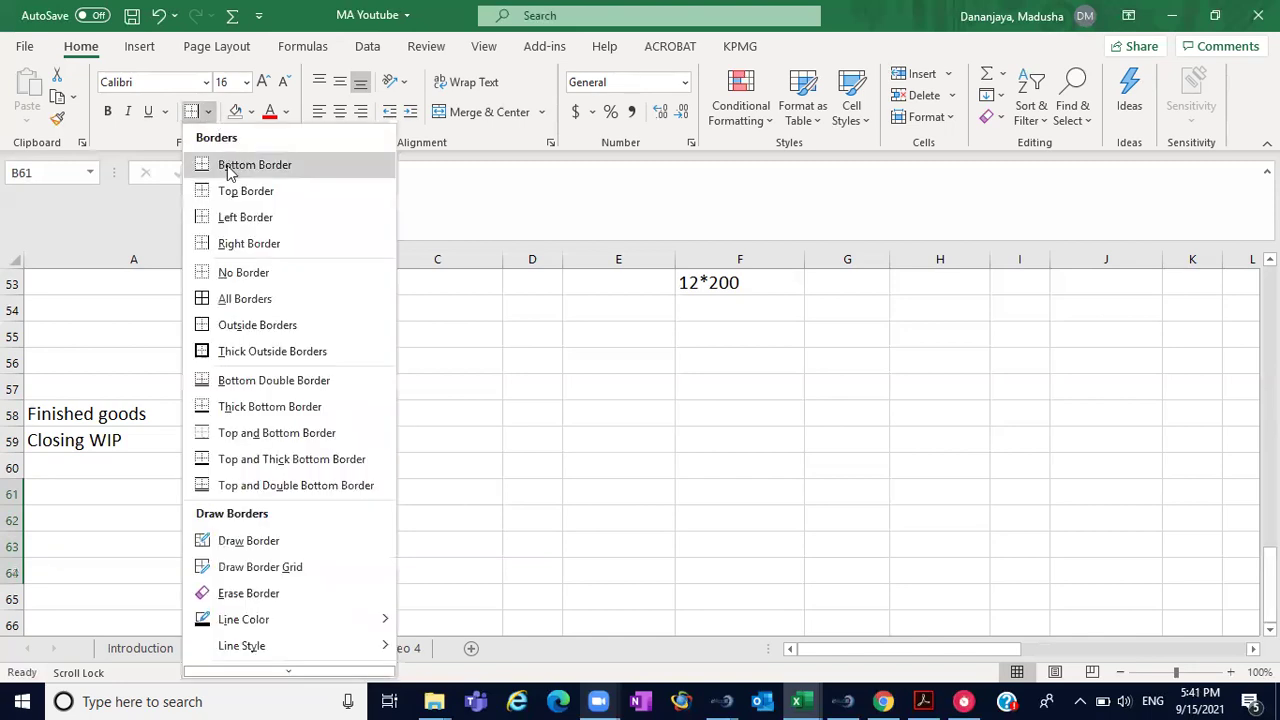
{"action": "left_click", "coordinate": [250, 326]}
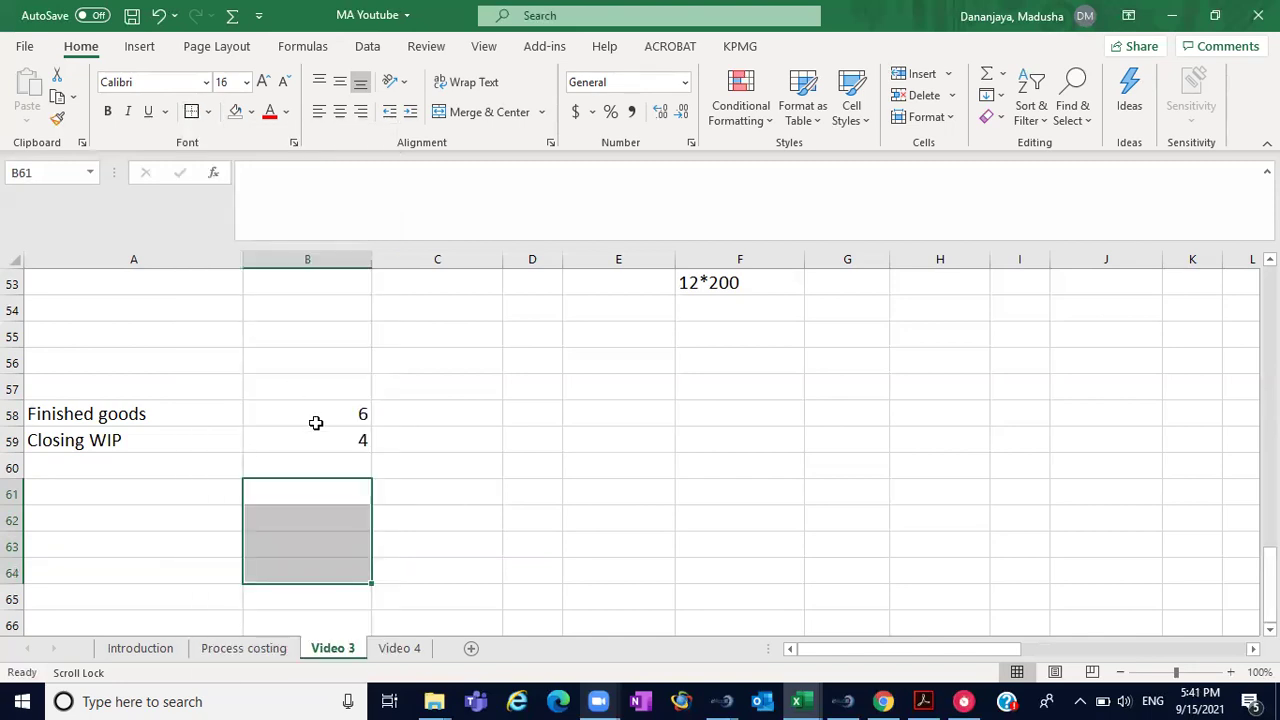
- Outline cells B61:B64 with an outside border in the thick line style, undoing the stray line drawn under C64
{"action": "left_click", "coordinate": [522, 490]}
{"action": "left_click_drag", "start_coordinate": [297, 494], "coordinate": [319, 569]}
{"action": "left_click", "coordinate": [208, 111]}
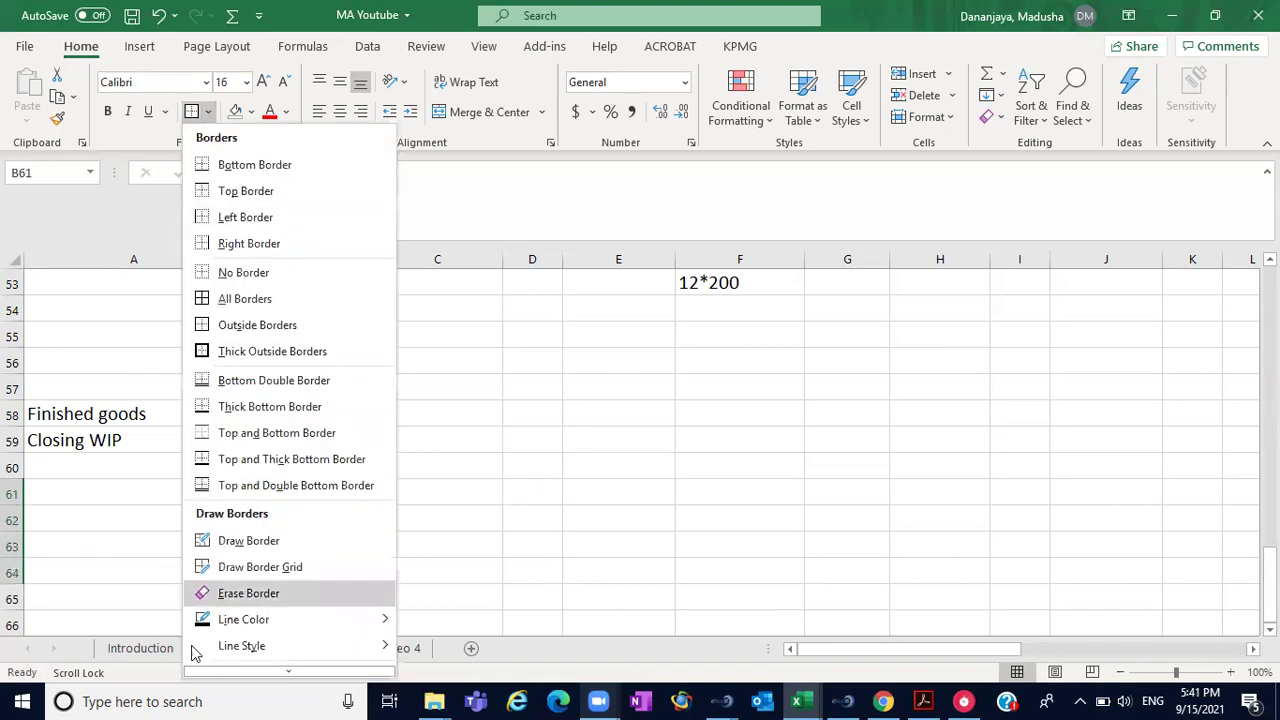
{"action": "mouse_move", "coordinate": [242, 657]}
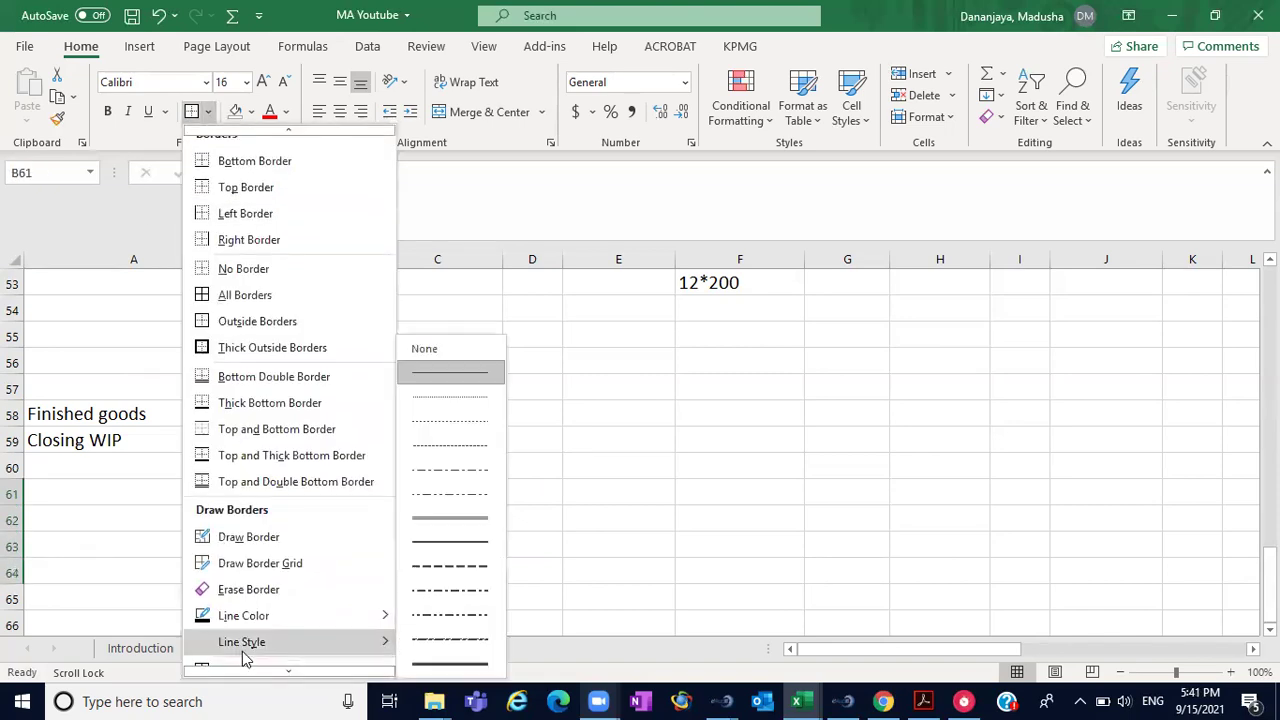
{"action": "left_click", "coordinate": [429, 666]}
{"action": "left_click", "coordinate": [455, 583]}
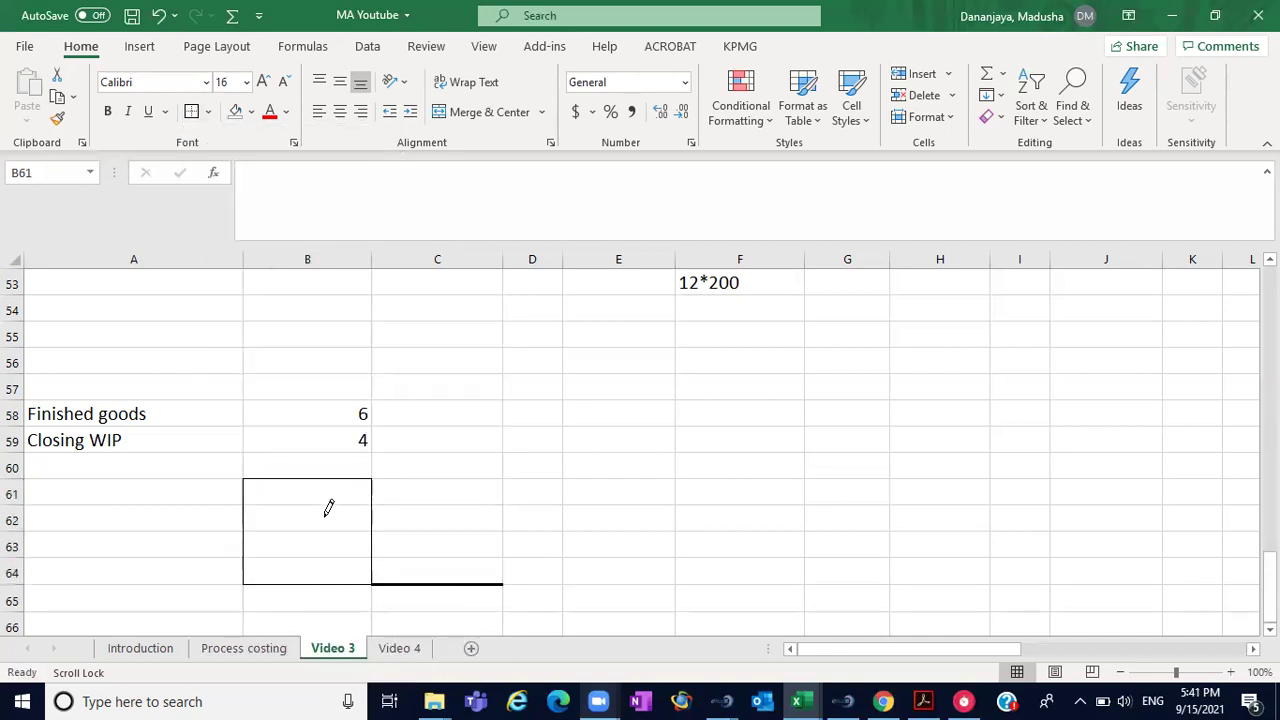
{"action": "left_click", "coordinate": [158, 15]}
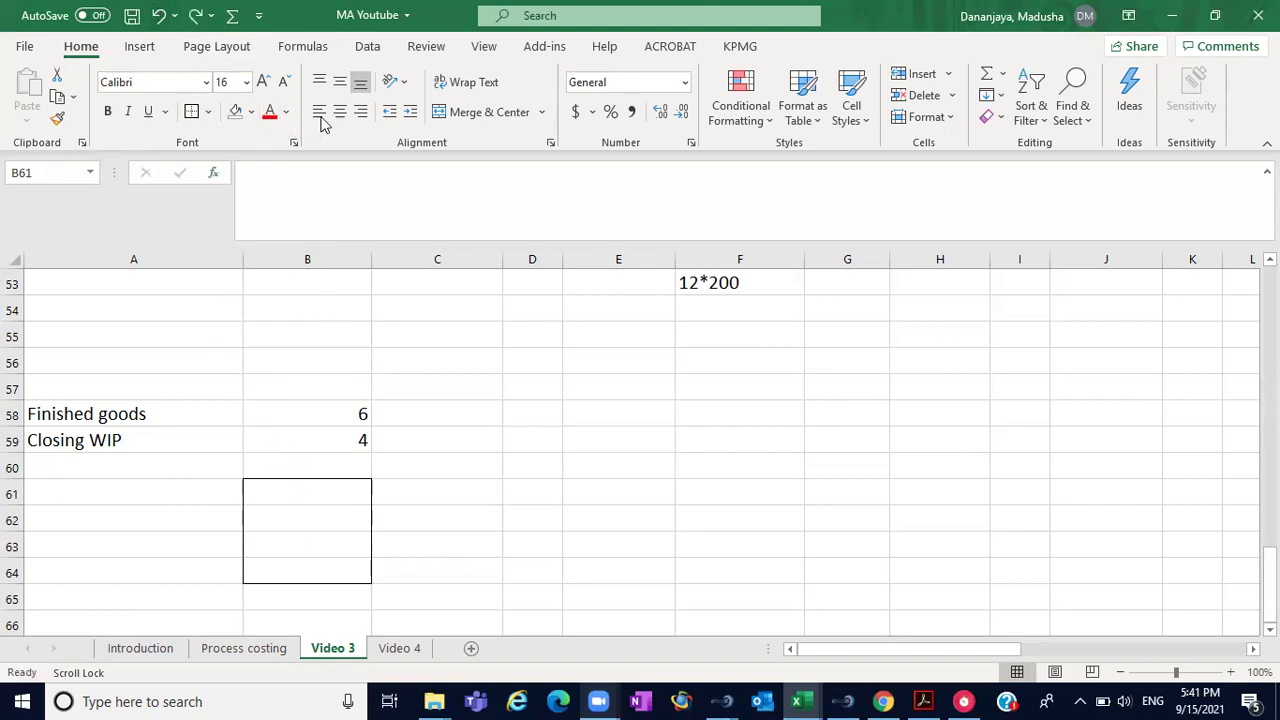
{"action": "left_click", "coordinate": [209, 113]}
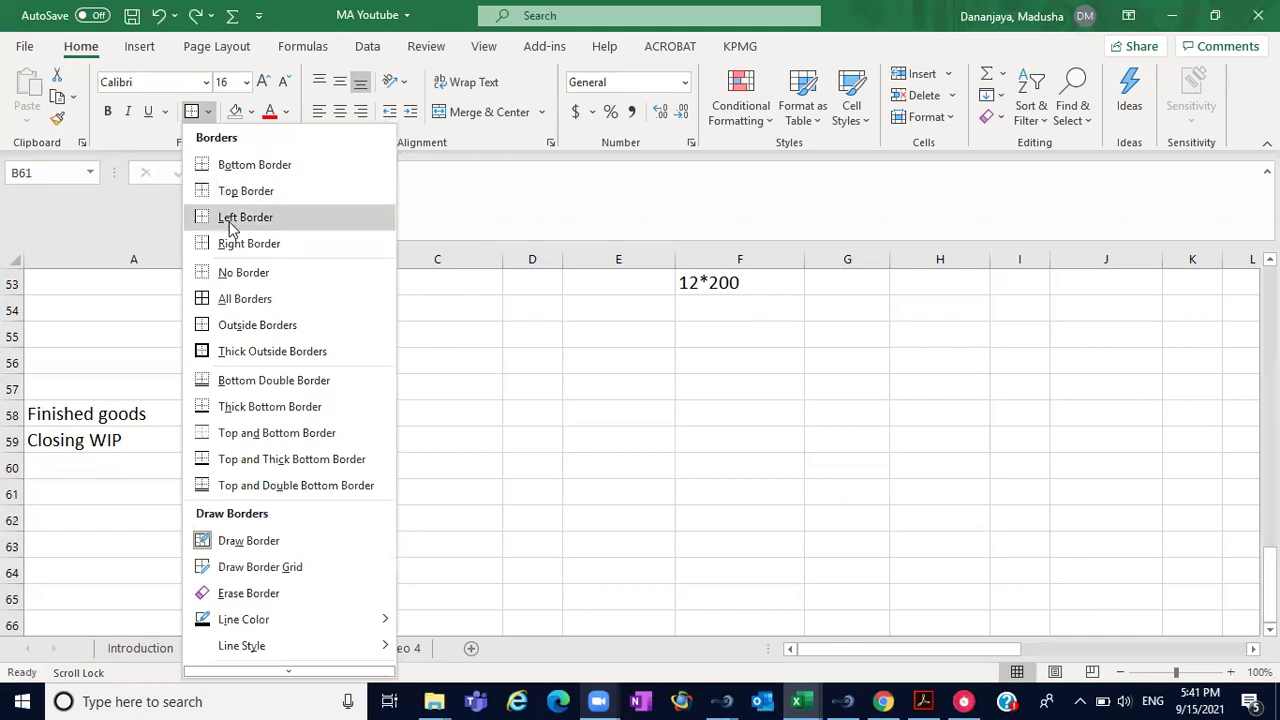
{"action": "left_click", "coordinate": [227, 322]}
{"action": "left_click", "coordinate": [483, 599]}
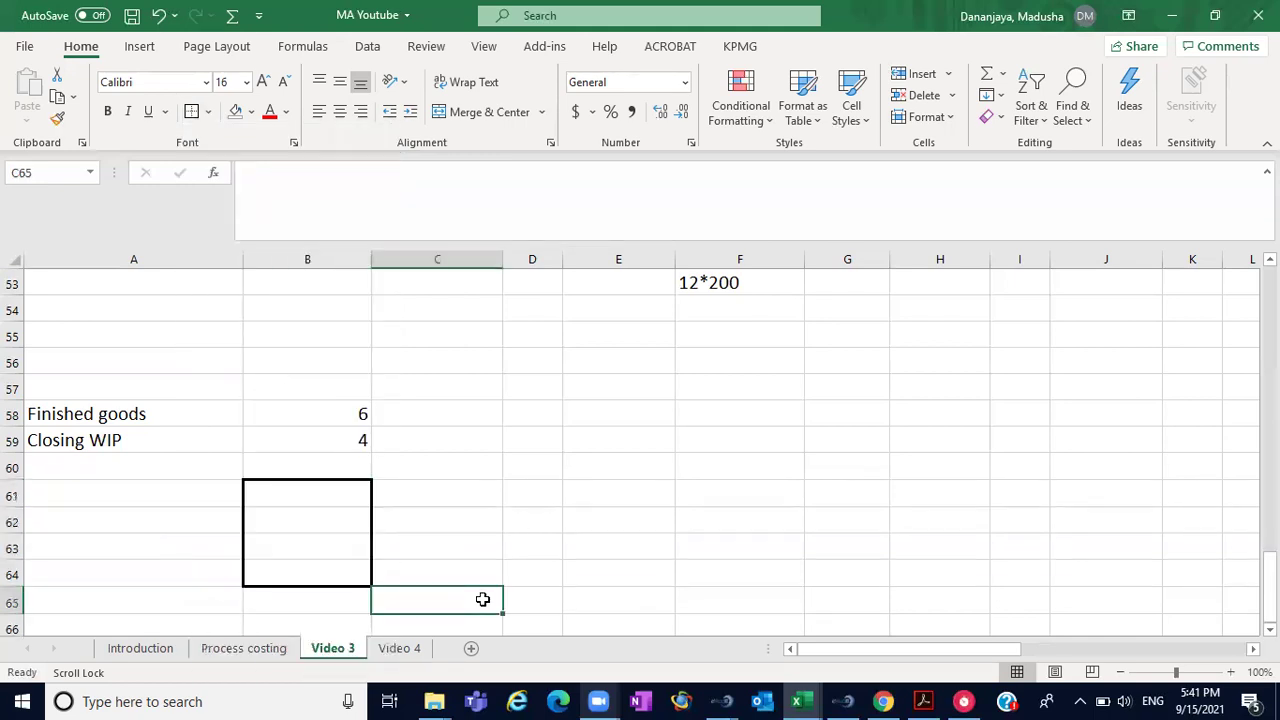
{"action": "left_click", "coordinate": [518, 522]}
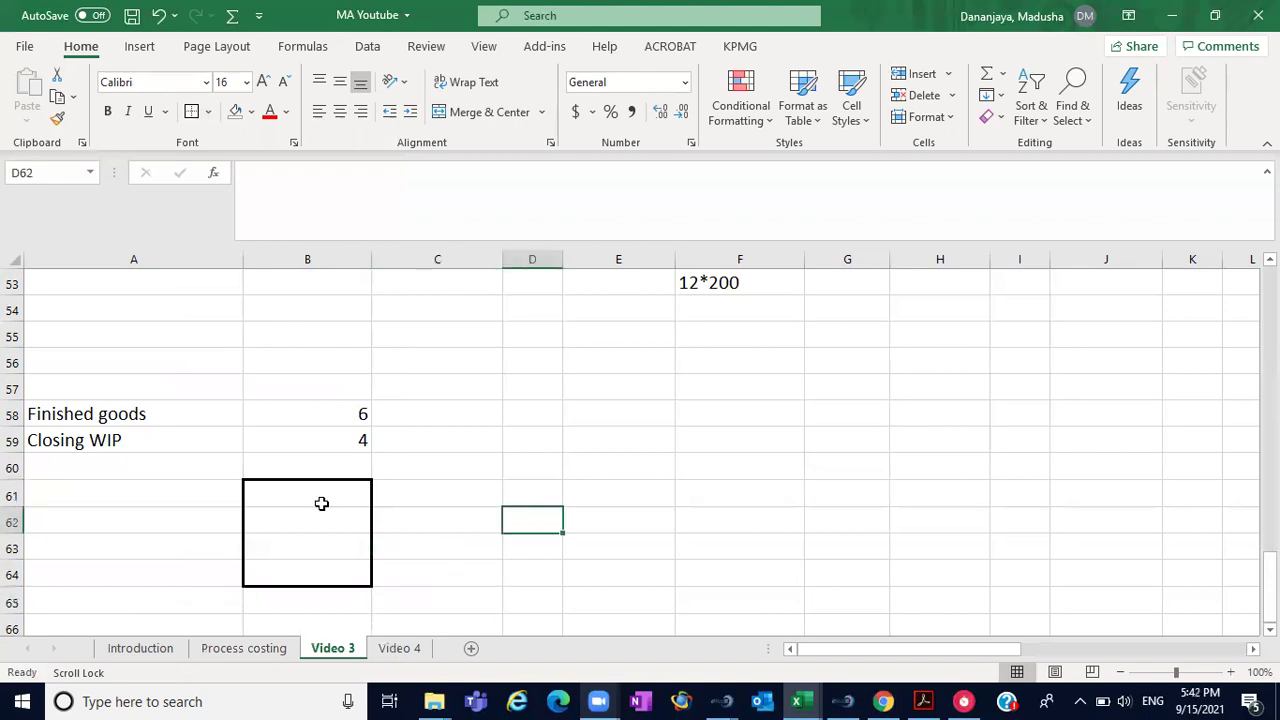
- Copy the outlined box B61:B64 to D61:D64, widening column D and narrowing columns C and E into slim gaps
{"action": "left_click_drag", "start_coordinate": [319, 501], "coordinate": [342, 587]}
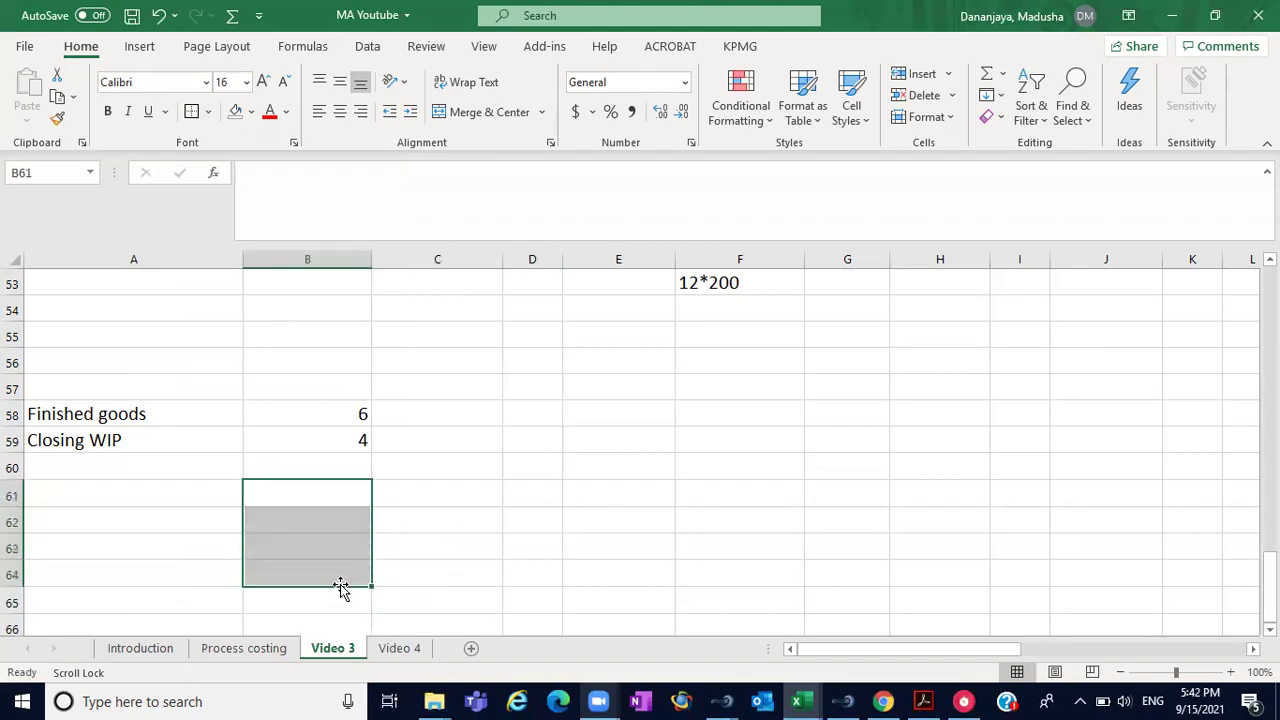
{"action": "key", "text": "ctrl+c"}
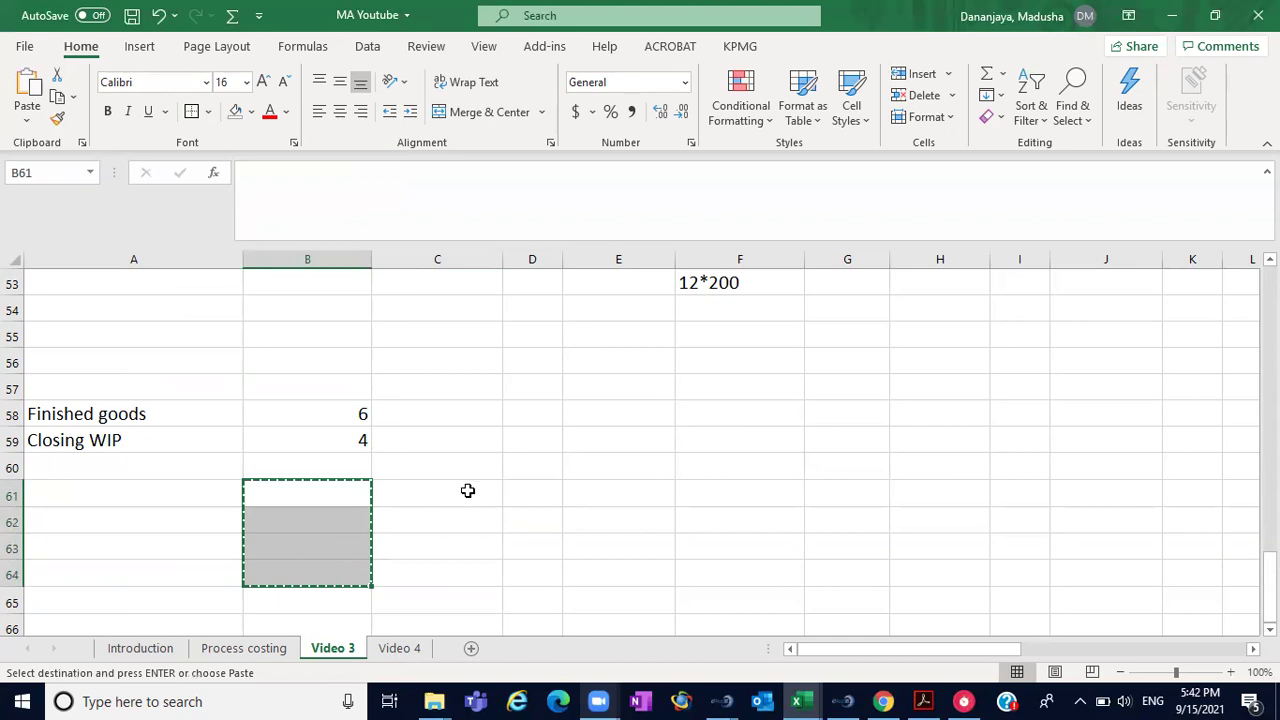
{"action": "left_click", "coordinate": [527, 494]}
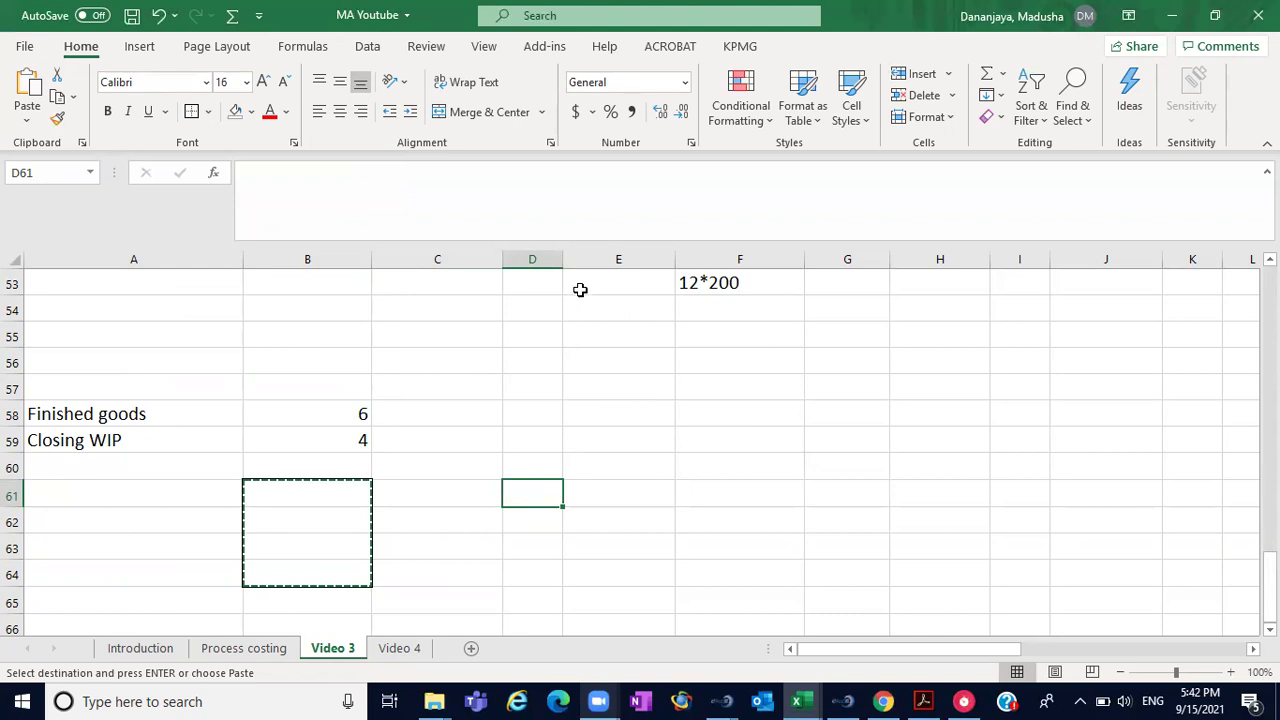
{"action": "left_click_drag", "start_coordinate": [561, 259], "coordinate": [634, 271]}
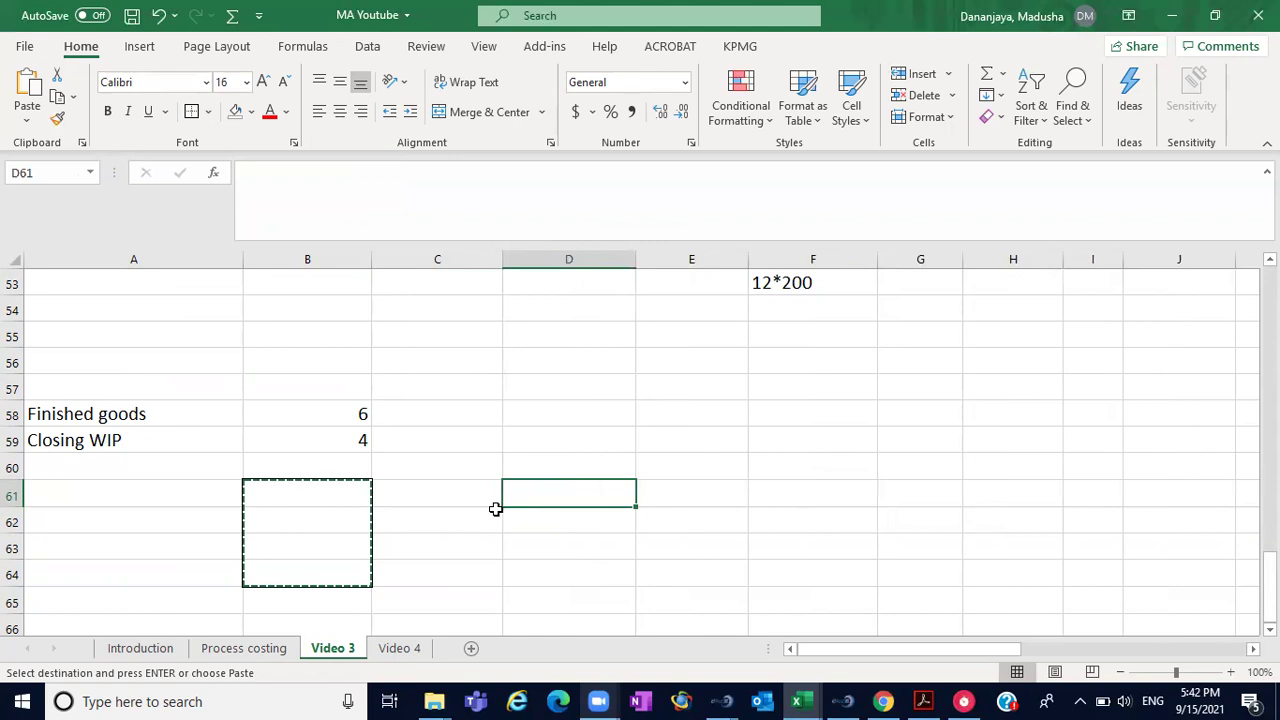
{"action": "left_click_drag", "start_coordinate": [500, 262], "coordinate": [398, 261]}
{"action": "left_click_drag", "start_coordinate": [471, 494], "coordinate": [486, 574]}
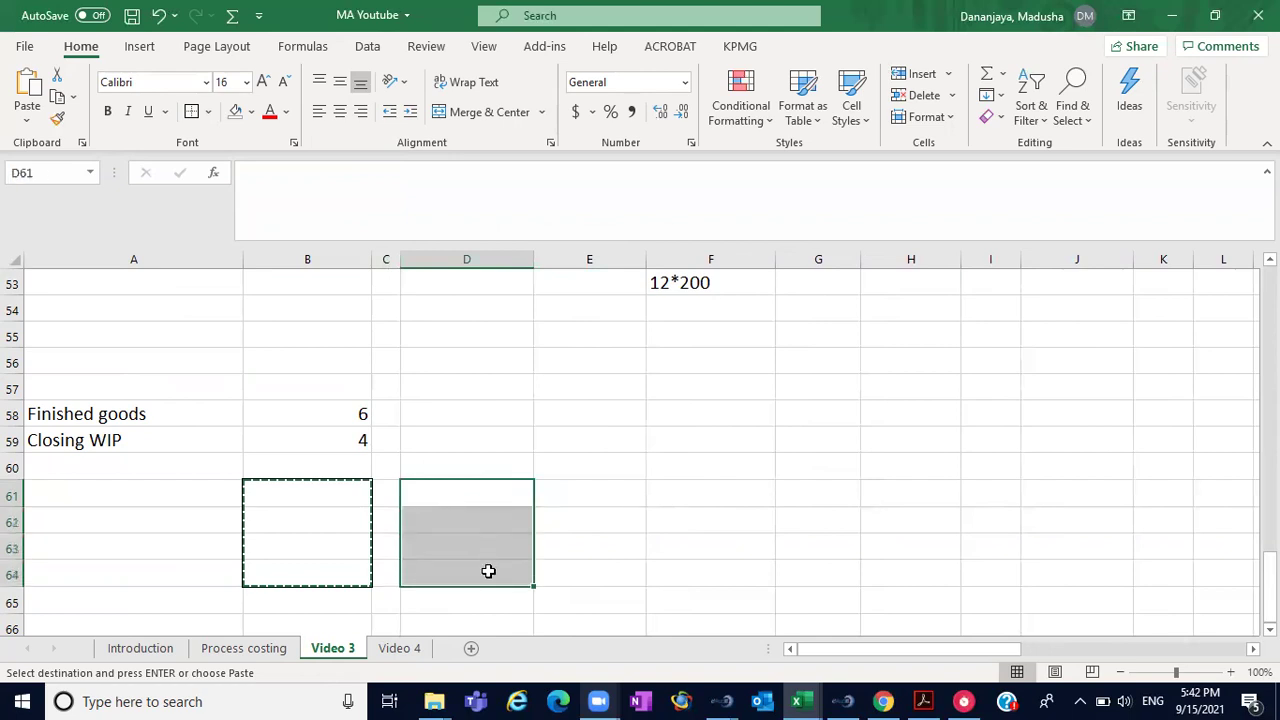
{"action": "key", "text": "ctrl+v"}
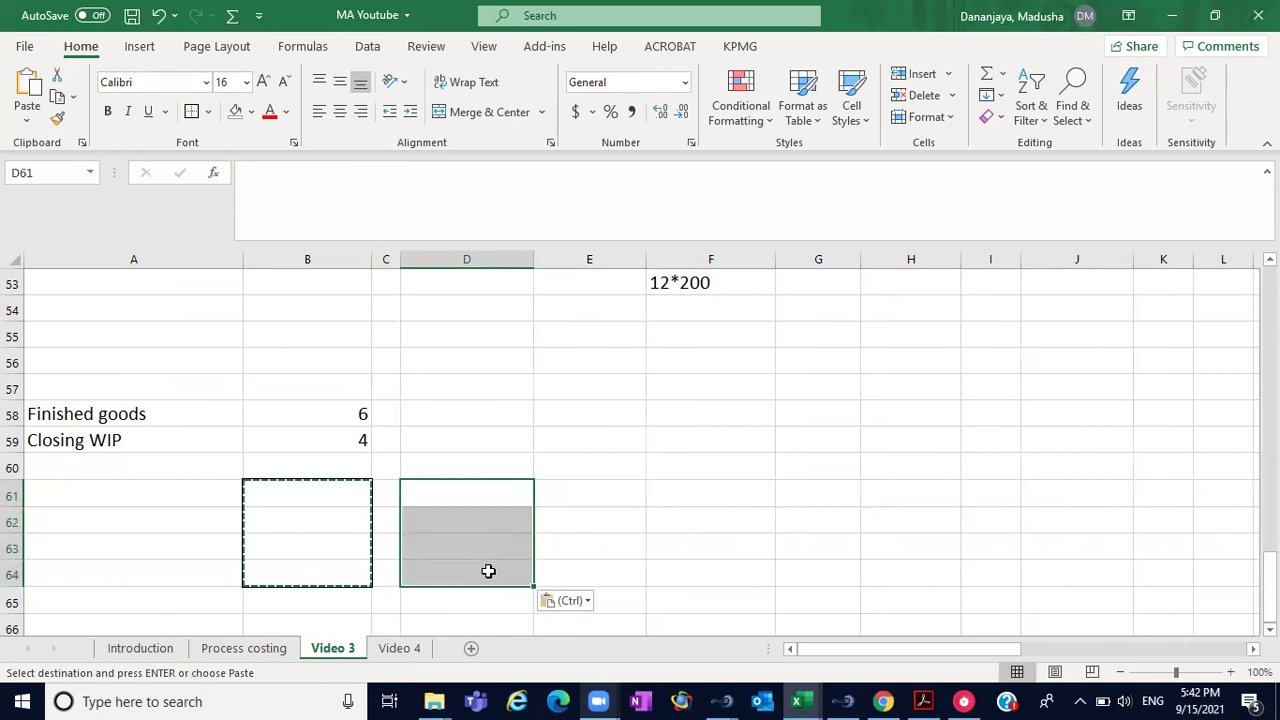
{"action": "left_click", "coordinate": [652, 566]}
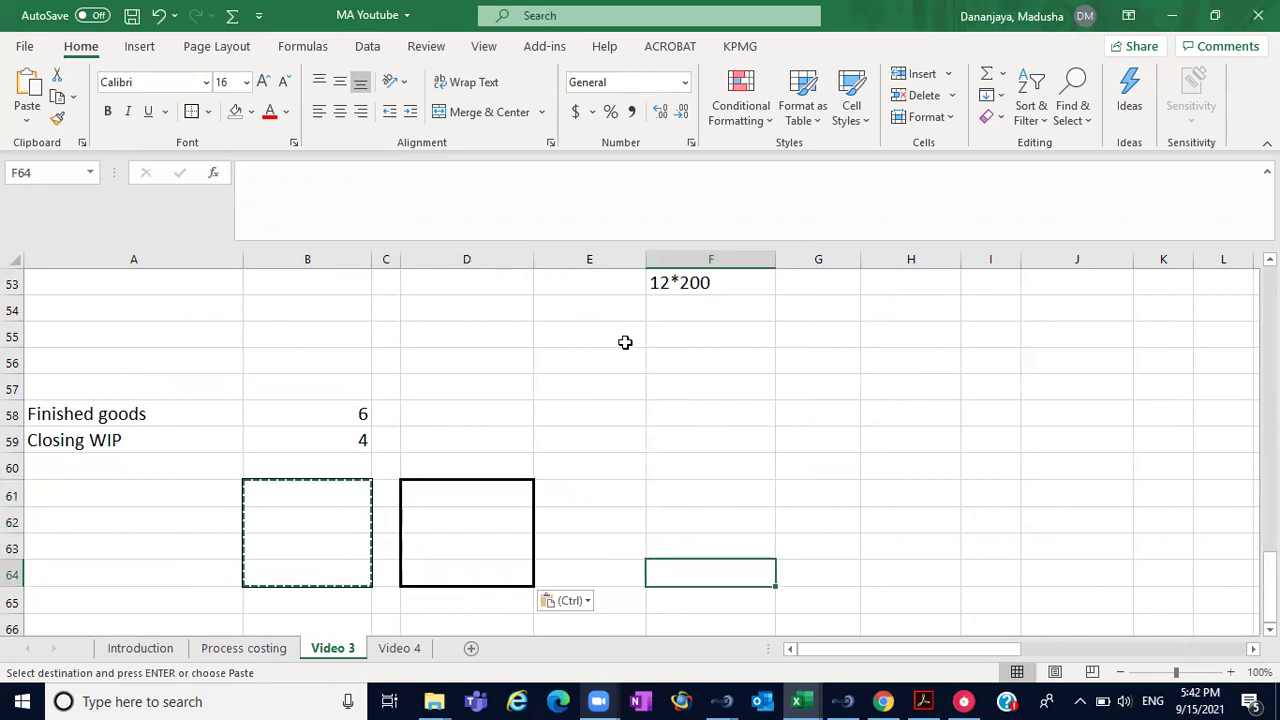
{"action": "left_click_drag", "start_coordinate": [646, 260], "coordinate": [572, 262]}
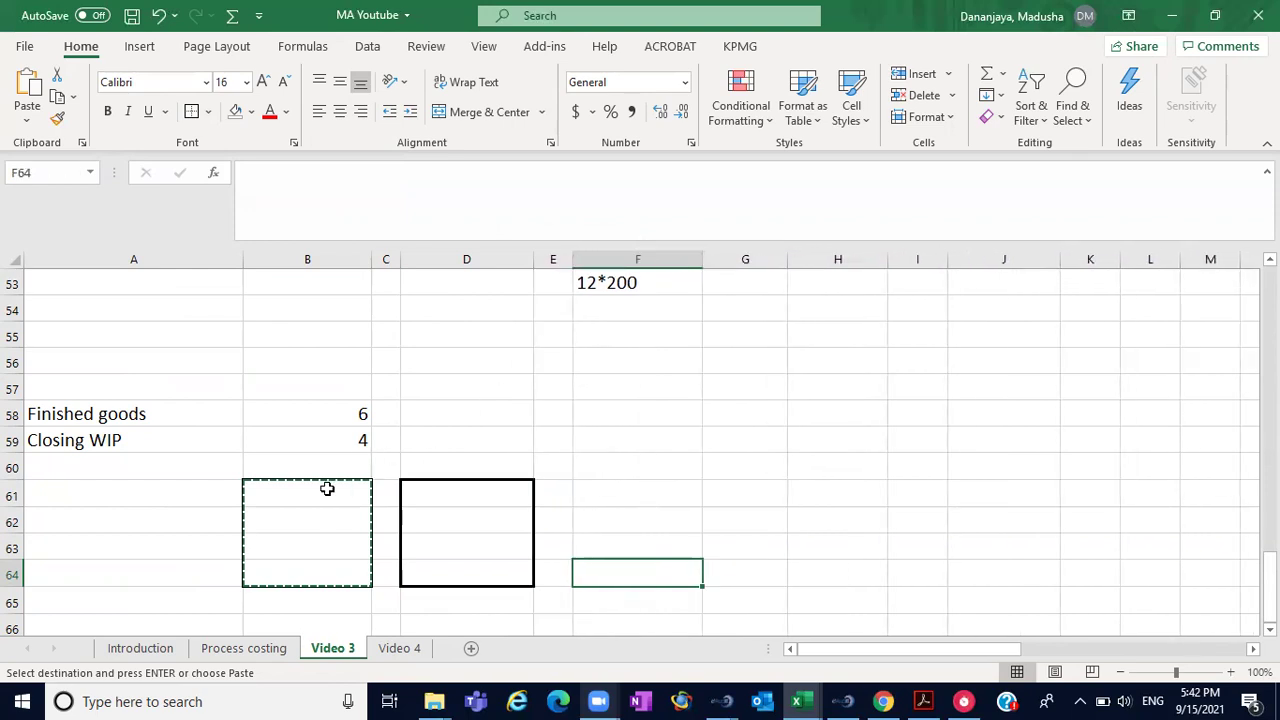
- Copy the two outlined boxes in B61:D64 onto a new worksheet, starting at cell B5
{"action": "left_click_drag", "start_coordinate": [323, 491], "coordinate": [437, 571]}
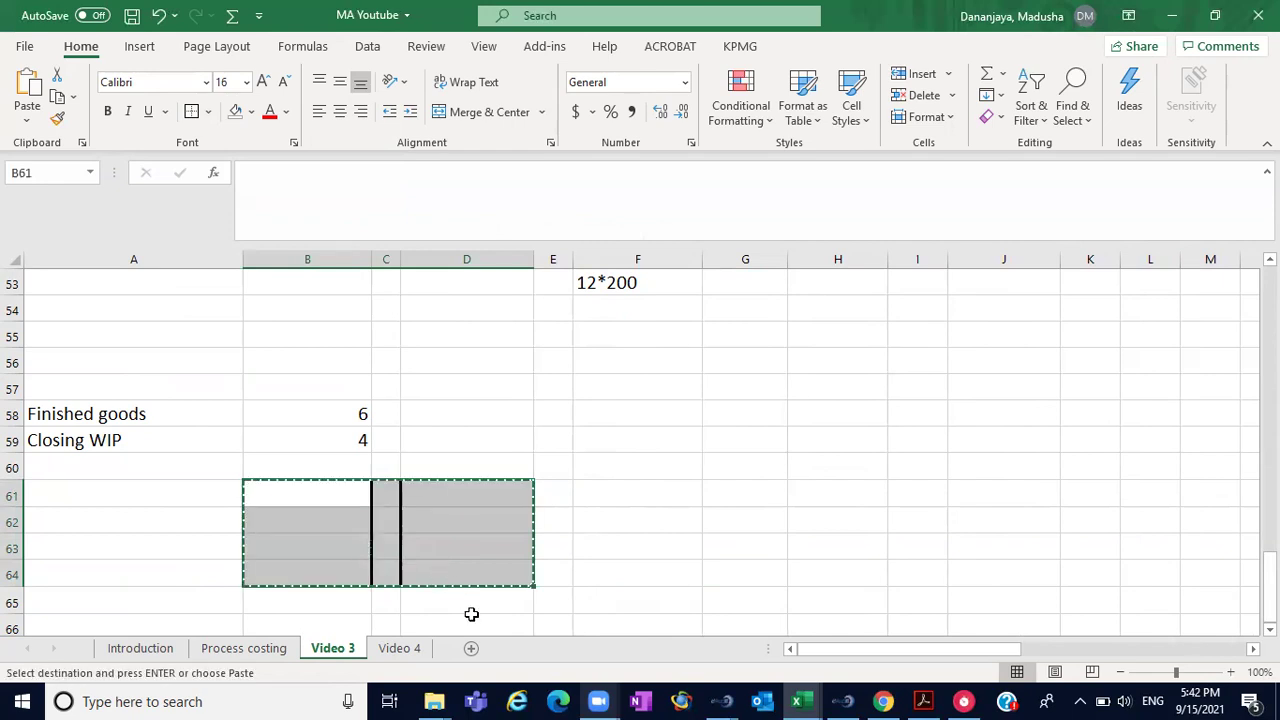
{"action": "left_click", "coordinate": [472, 648]}
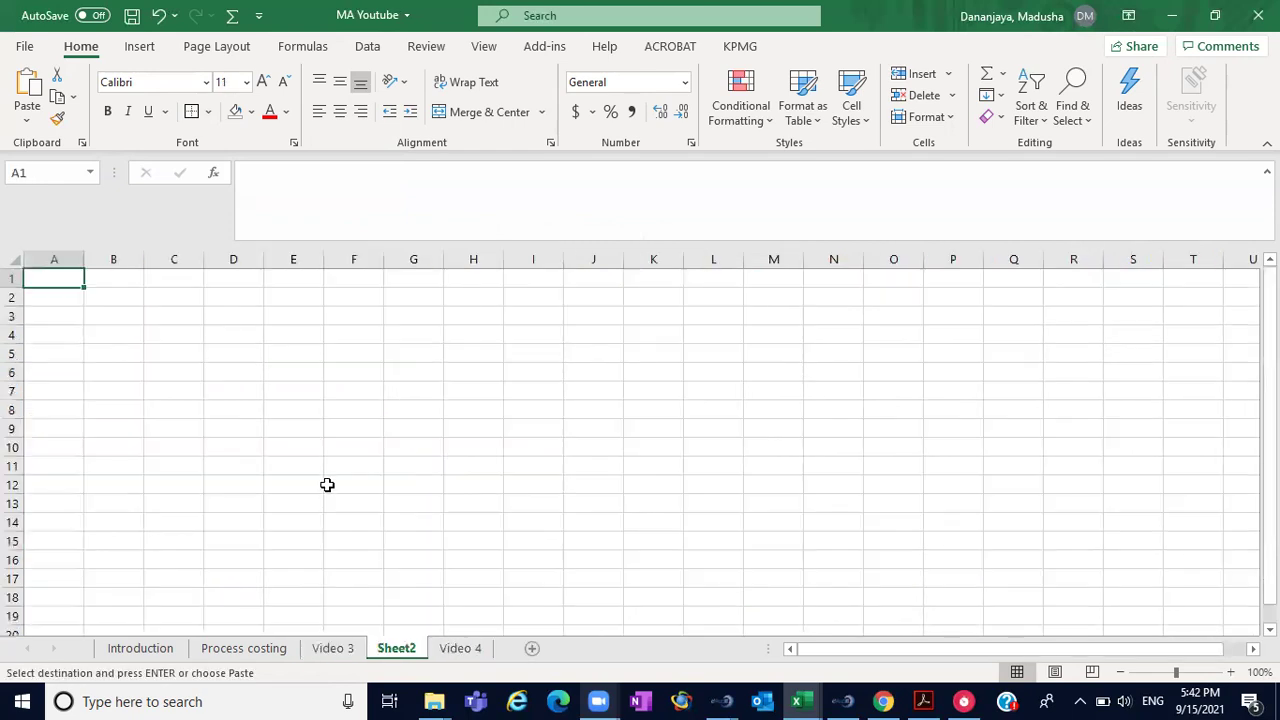
{"action": "left_click", "coordinate": [127, 350]}
{"action": "key", "text": "ctrl+v"}
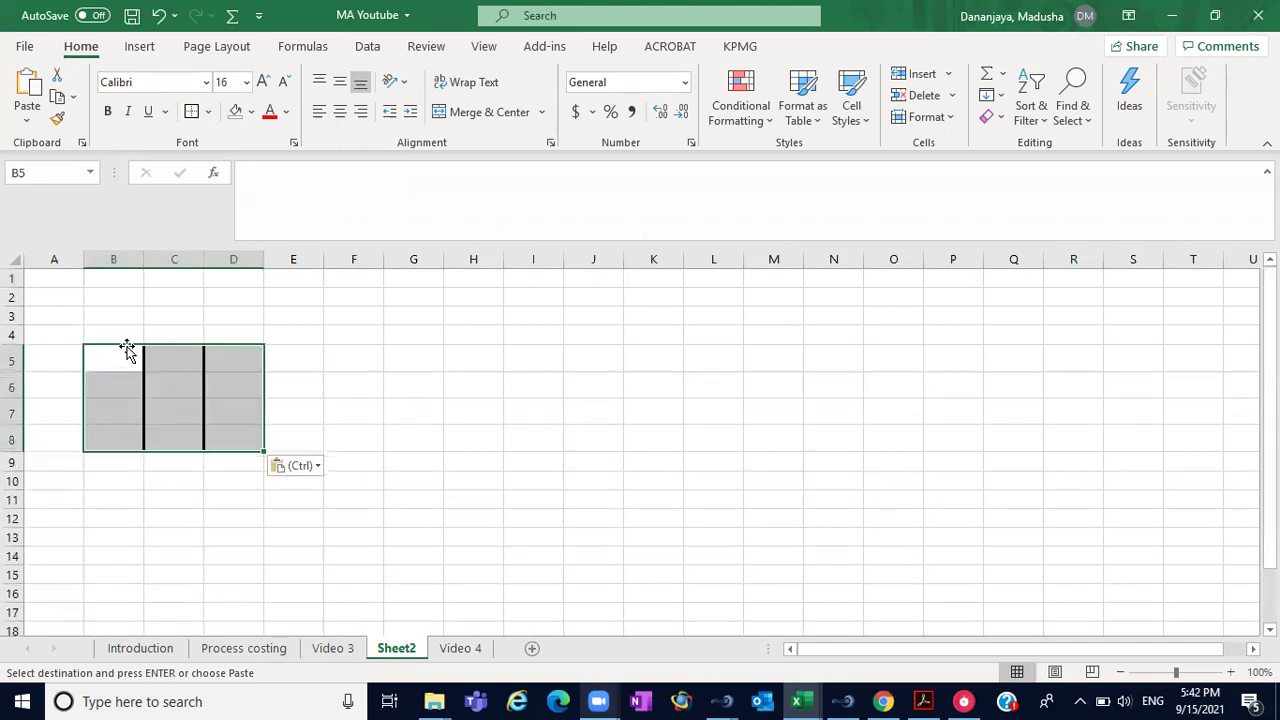
{"action": "left_click", "coordinate": [344, 366]}
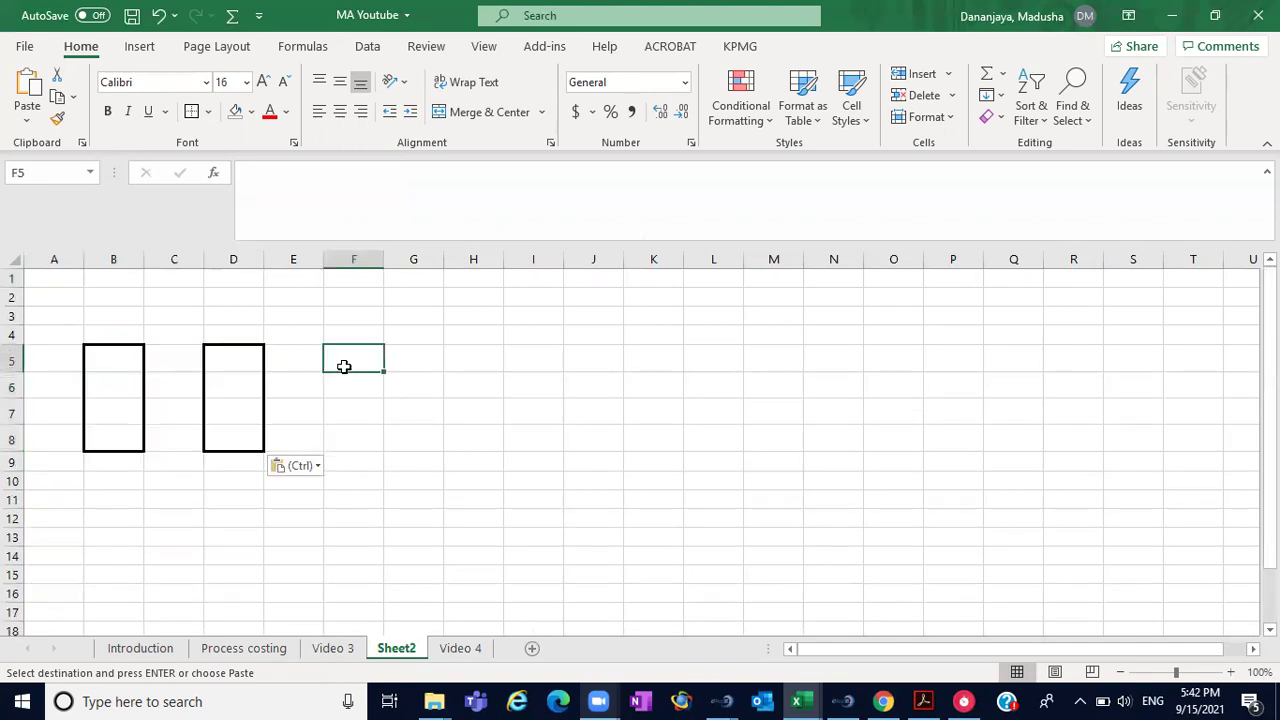
- Paste the pair of outlined boxes again at F5 and J5 to complete a row of six boxes
{"action": "left_click", "coordinate": [243, 356]}
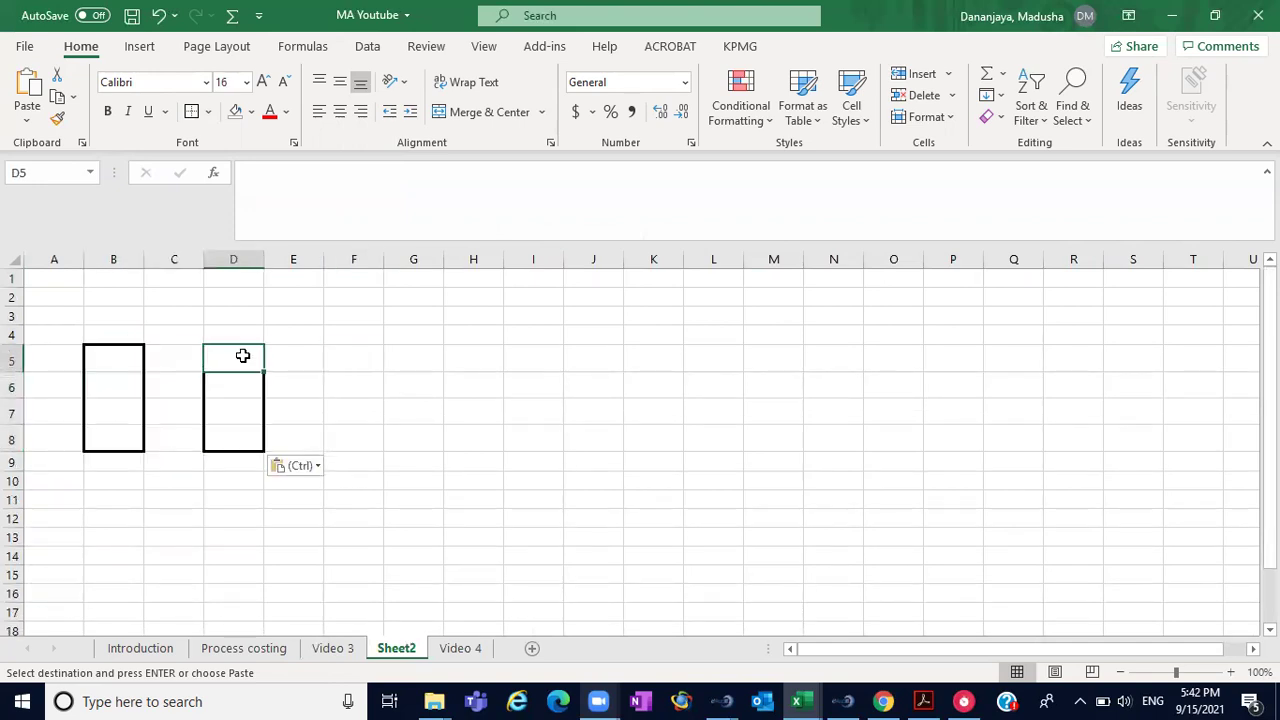
{"action": "left_click", "coordinate": [370, 362]}
{"action": "key", "text": "ctrl+v"}
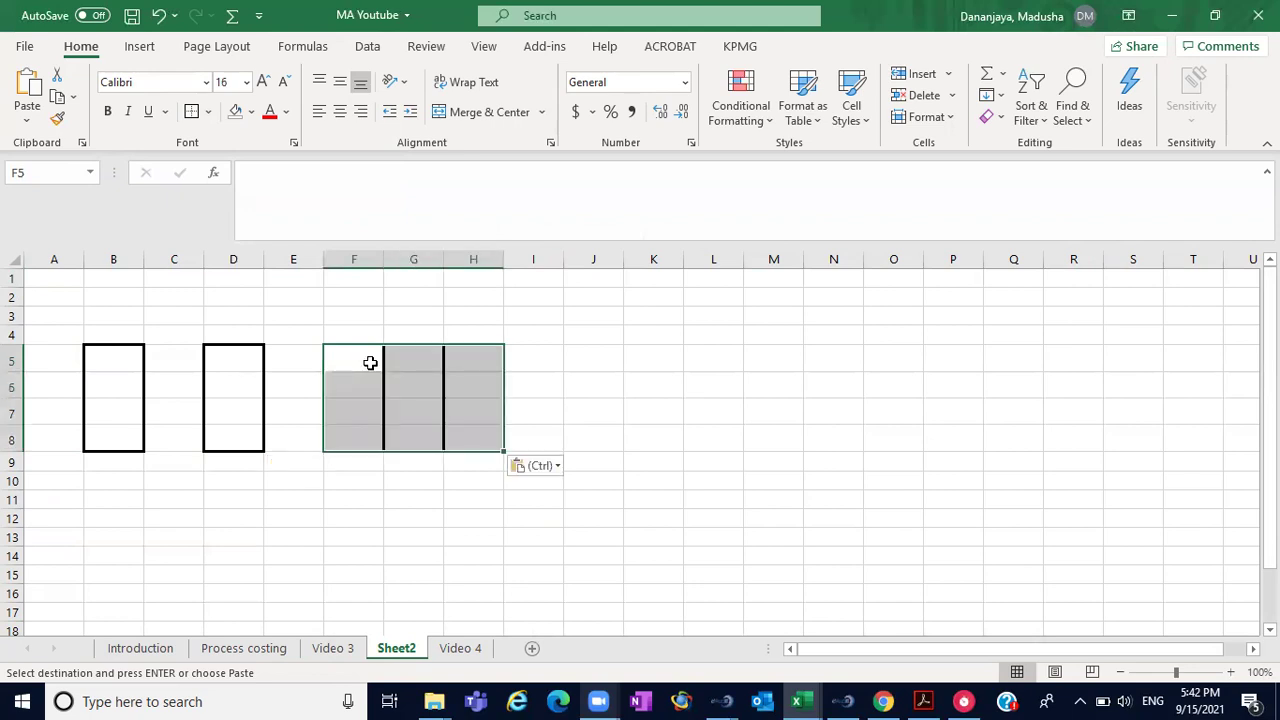
{"action": "left_click", "coordinate": [553, 381]}
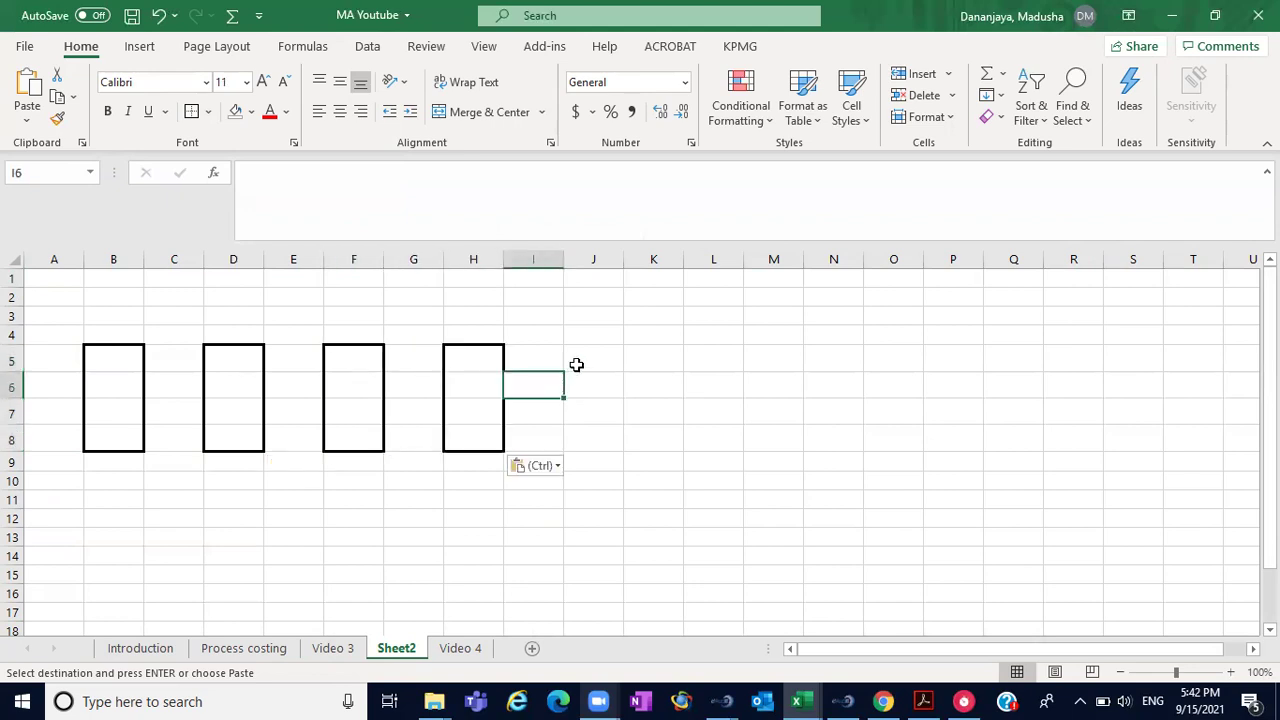
{"action": "left_click", "coordinate": [576, 365]}
{"action": "key", "text": "ctrl+v"}
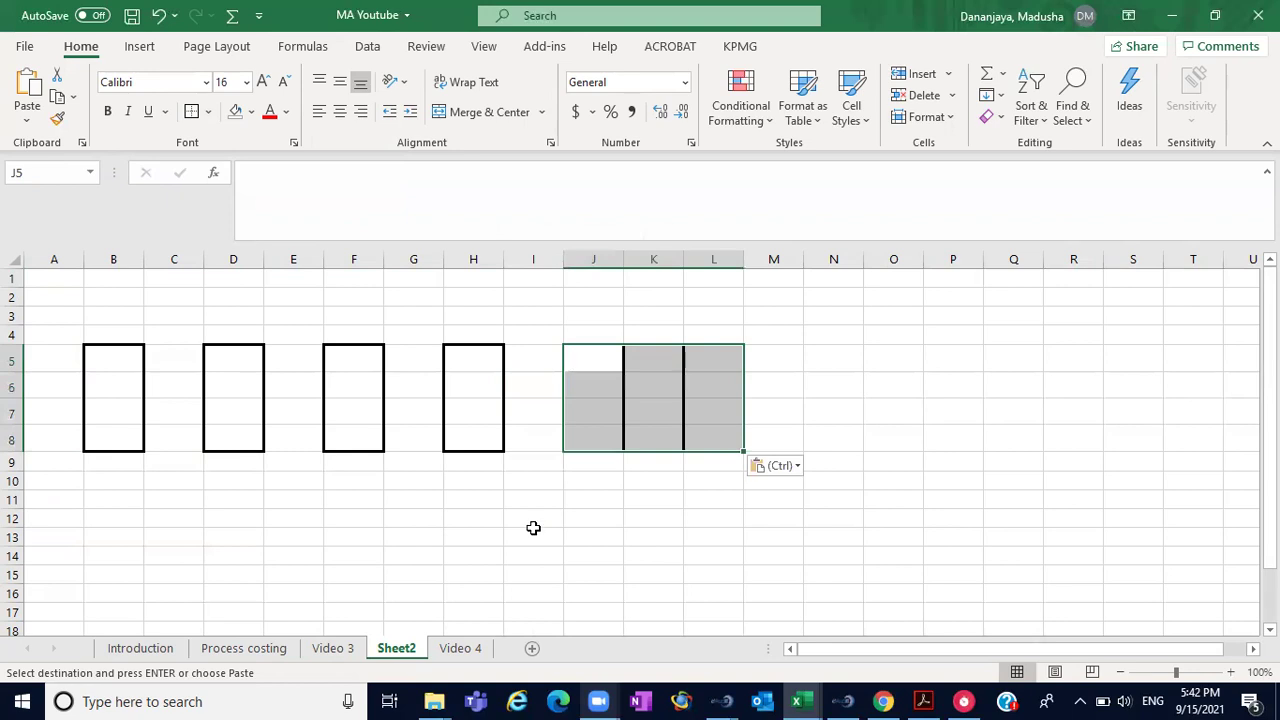
{"action": "left_click", "coordinate": [509, 572]}
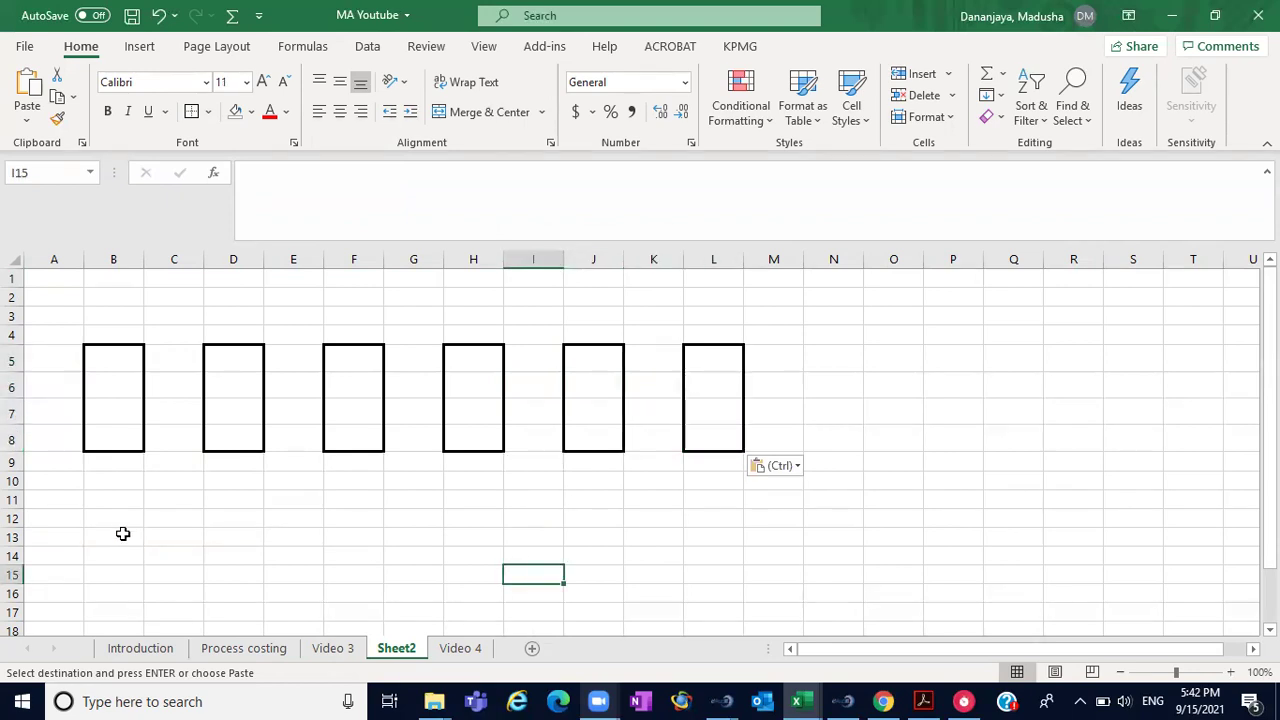
- Enter the label "Finished goods 6" in cell B3 above the row of boxes
{"action": "left_click", "coordinate": [117, 311]}
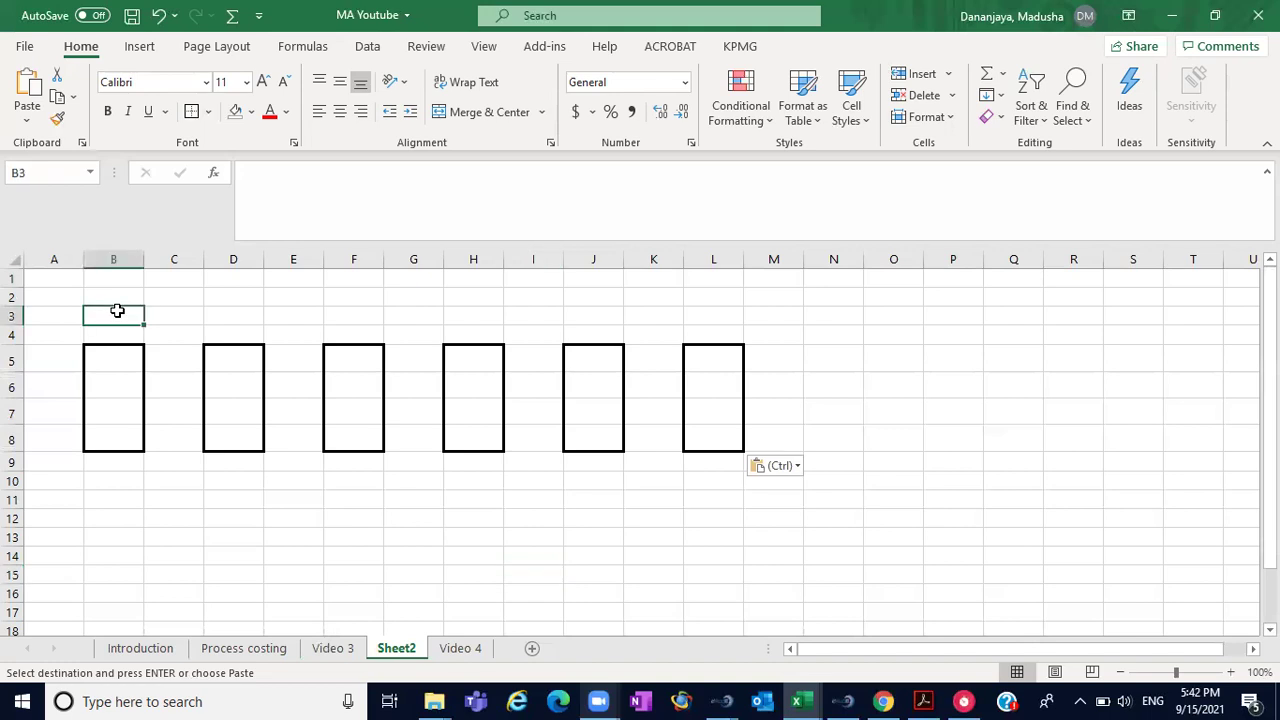
{"action": "type", "text": "Fini"}
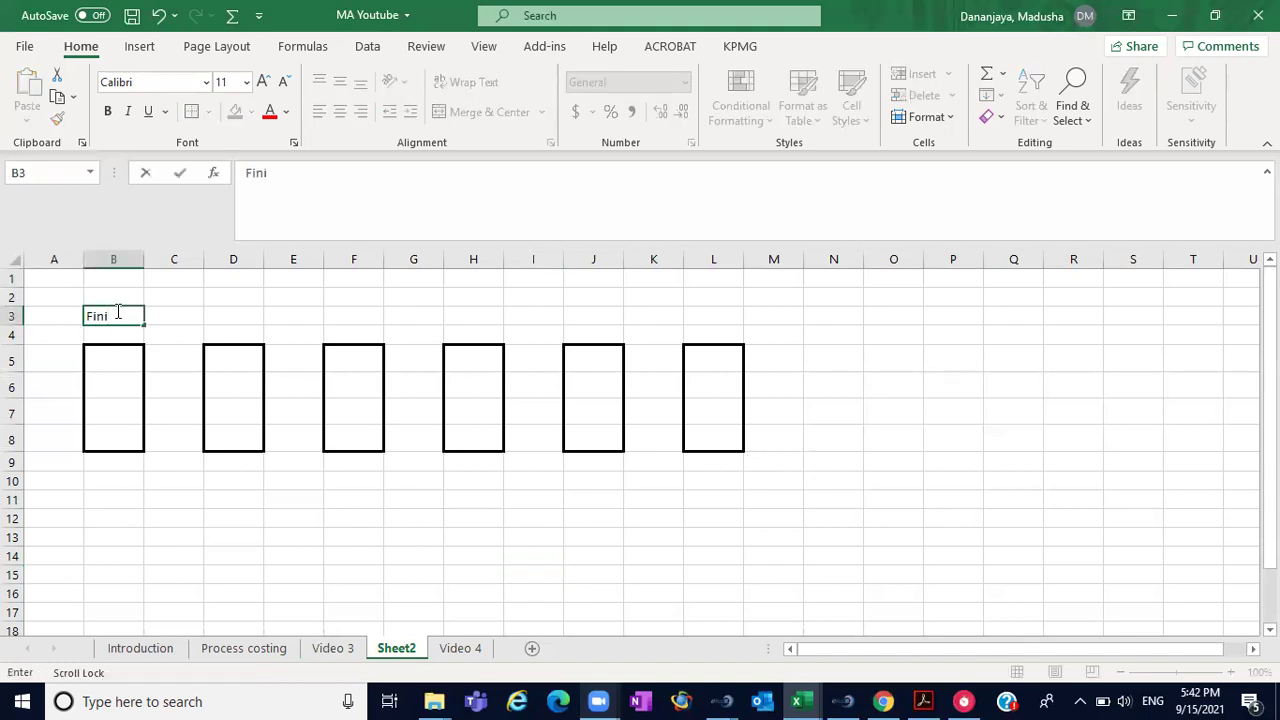
{"action": "type", "text": "shed goods 6"}
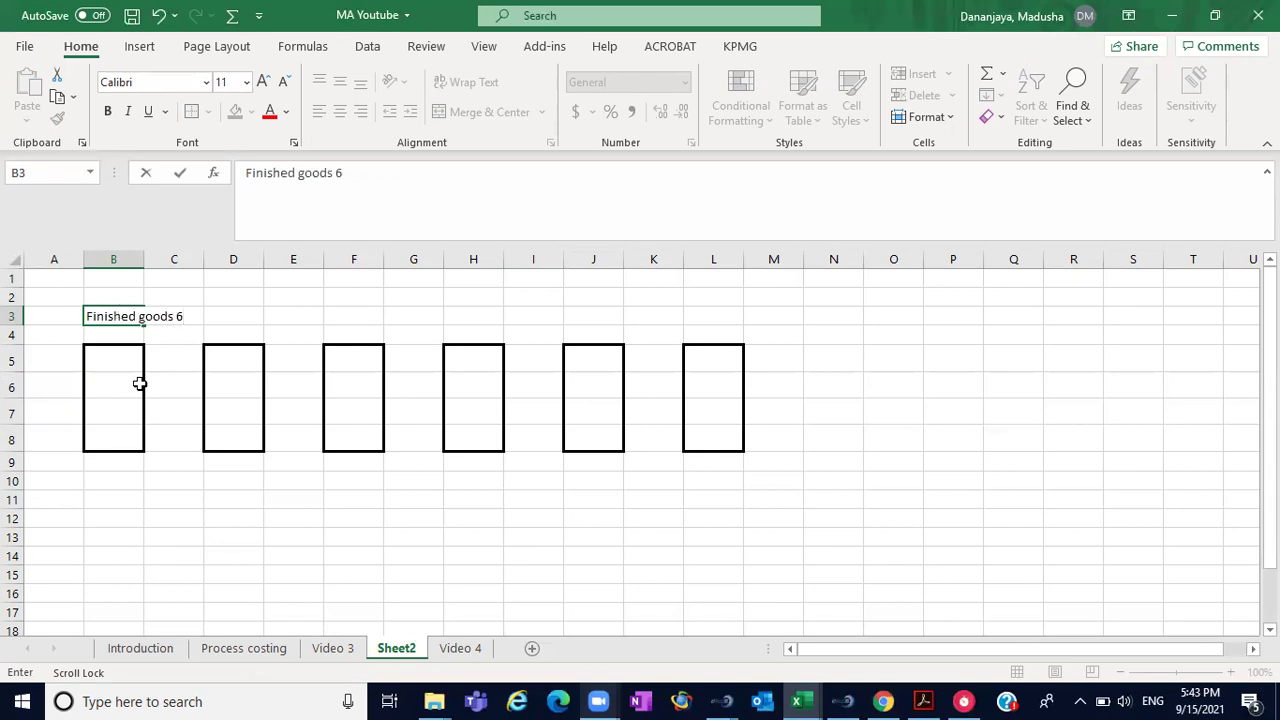
{"action": "left_click", "coordinate": [171, 517]}
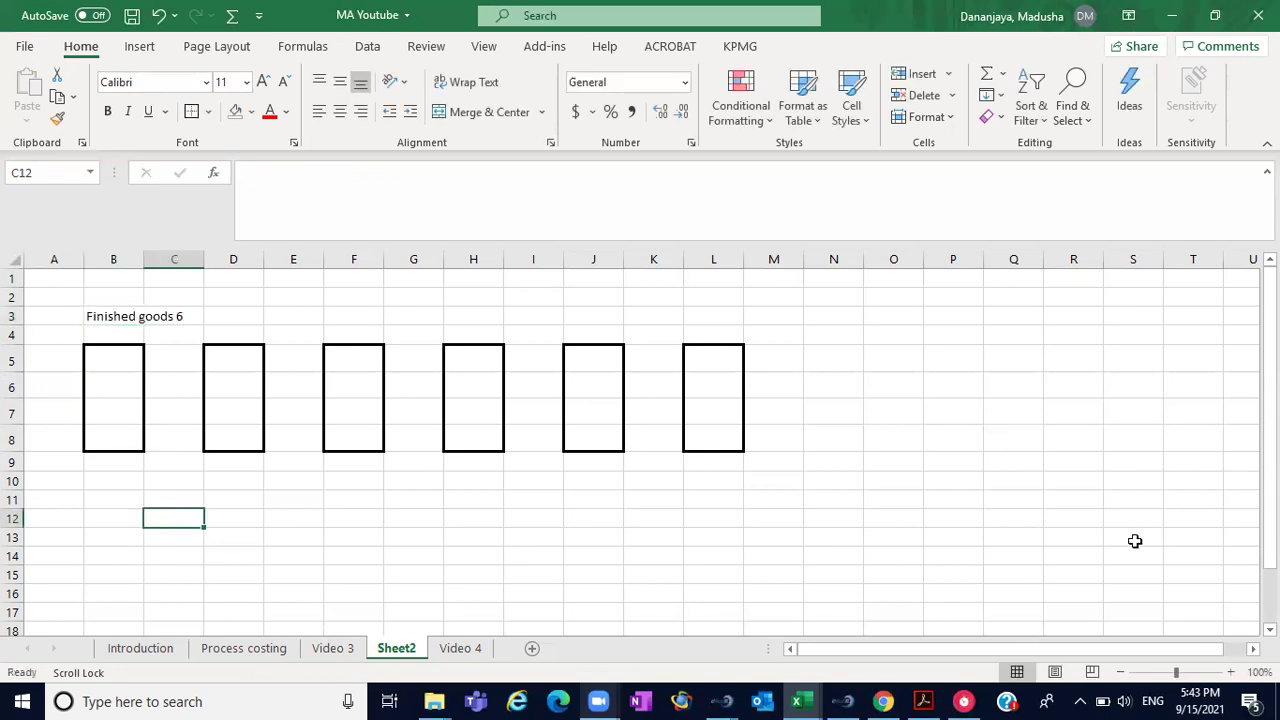
- Fill the first outlined box, B5:B8, with the blue theme color
{"action": "scroll", "coordinate": [640, 450], "scroll_direction": "down", "scroll_amount": 6}
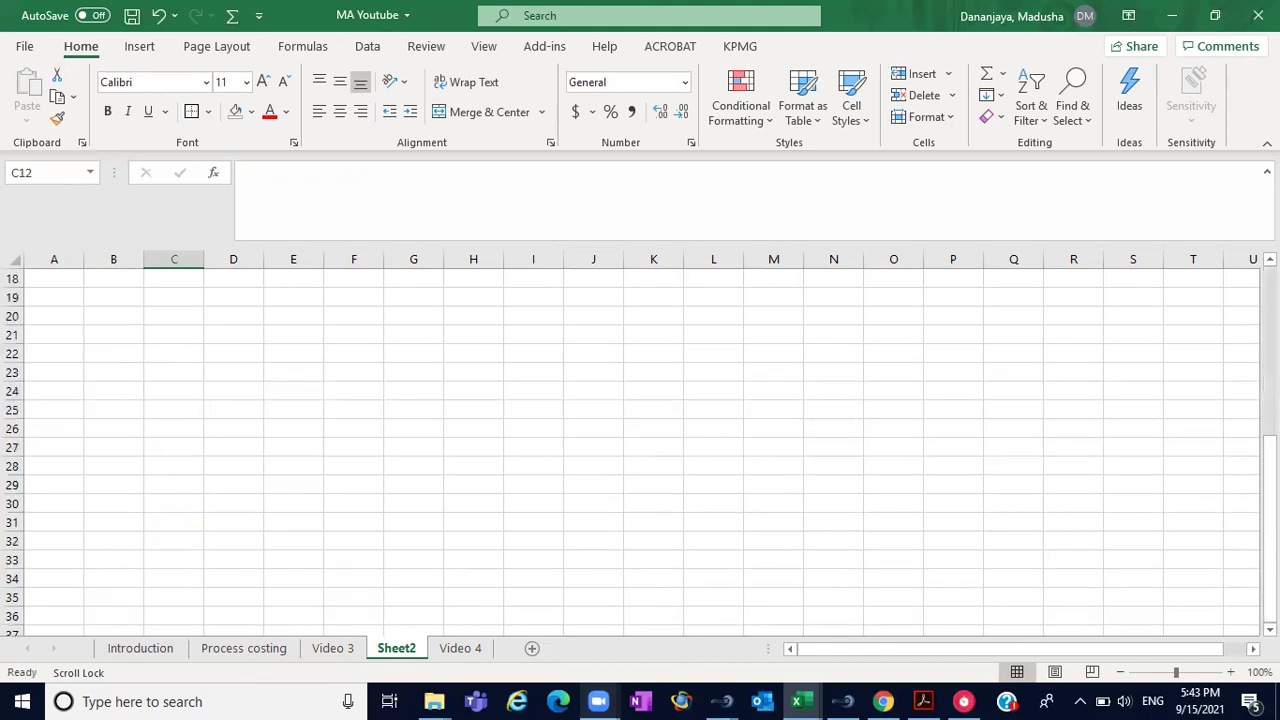
{"action": "scroll", "coordinate": [640, 450], "scroll_direction": "up", "scroll_amount": 4}
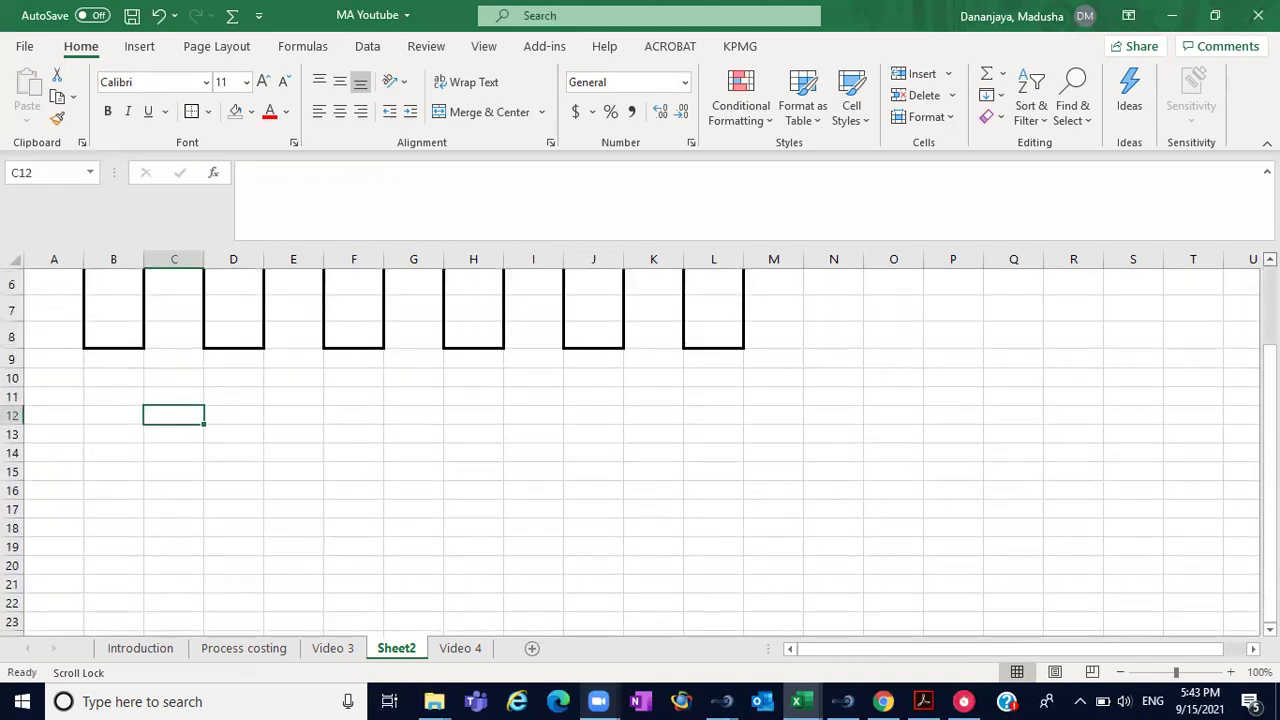
{"action": "scroll", "coordinate": [640, 450], "scroll_direction": "up", "scroll_amount": 1}
{"action": "left_click_drag", "start_coordinate": [105, 322], "coordinate": [119, 396]}
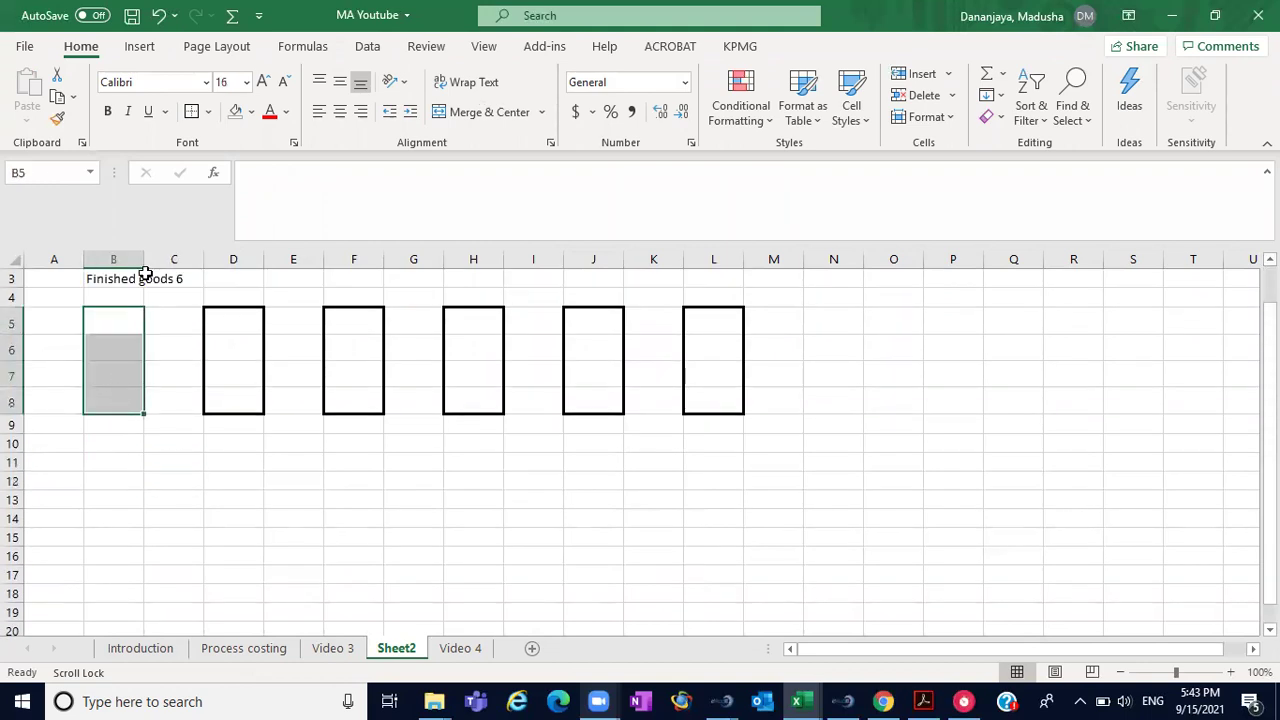
{"action": "left_click", "coordinate": [251, 112]}
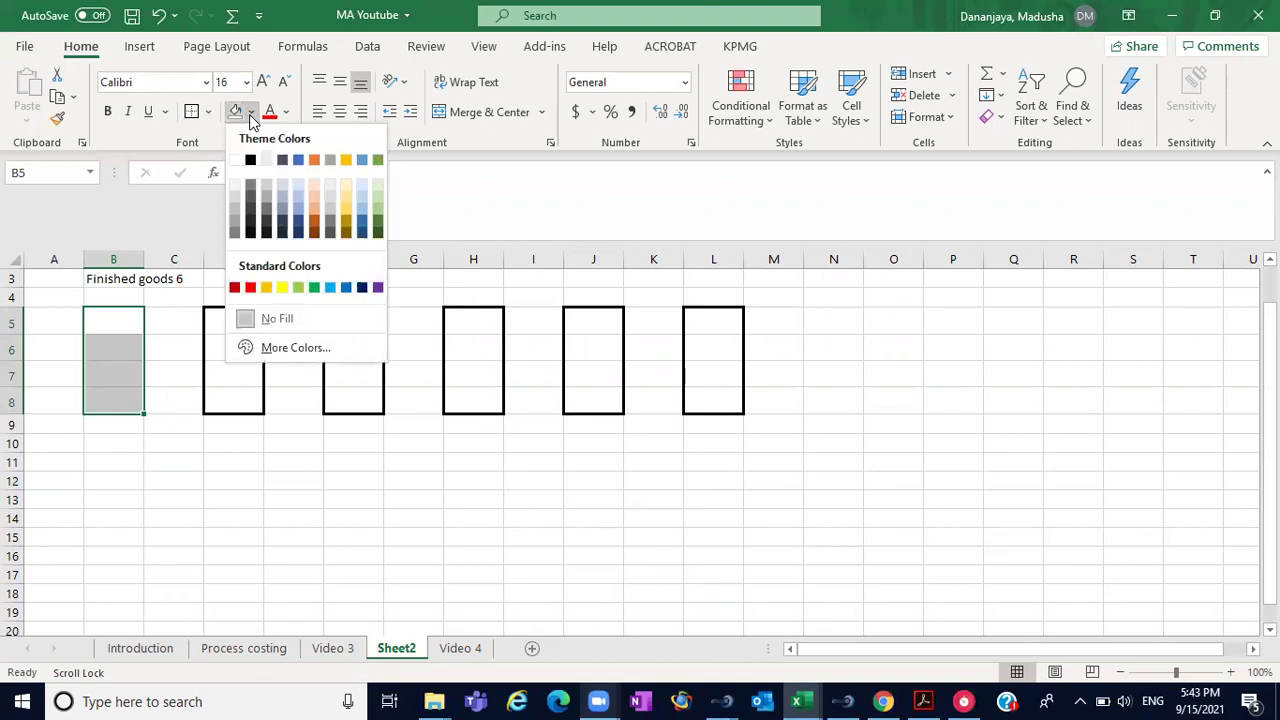
{"action": "left_click", "coordinate": [298, 161]}
- Apply the same blue fill to the other five boxes in columns D, F, H, J and L, rows 5 to 8
{"action": "left_click_drag", "start_coordinate": [212, 319], "coordinate": [234, 397]}
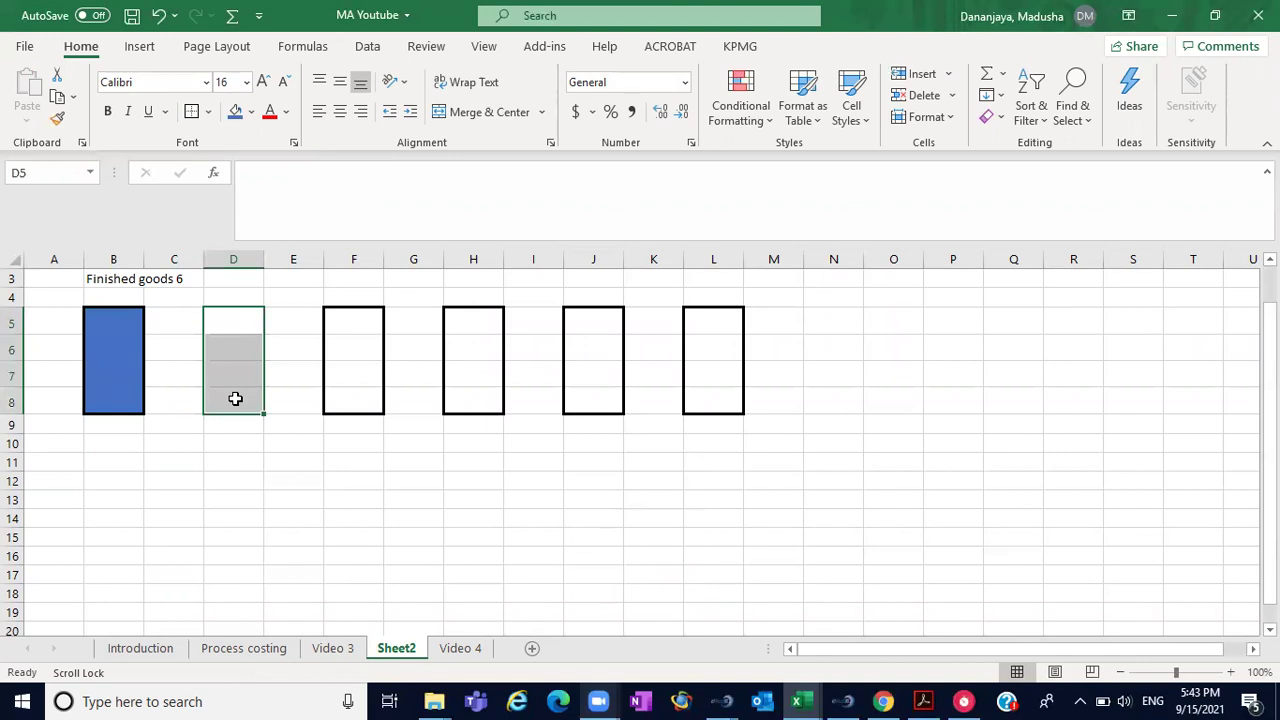
{"action": "left_click", "coordinate": [235, 111]}
{"action": "left_click_drag", "start_coordinate": [340, 318], "coordinate": [351, 397]}
{"action": "left_click", "coordinate": [235, 111]}
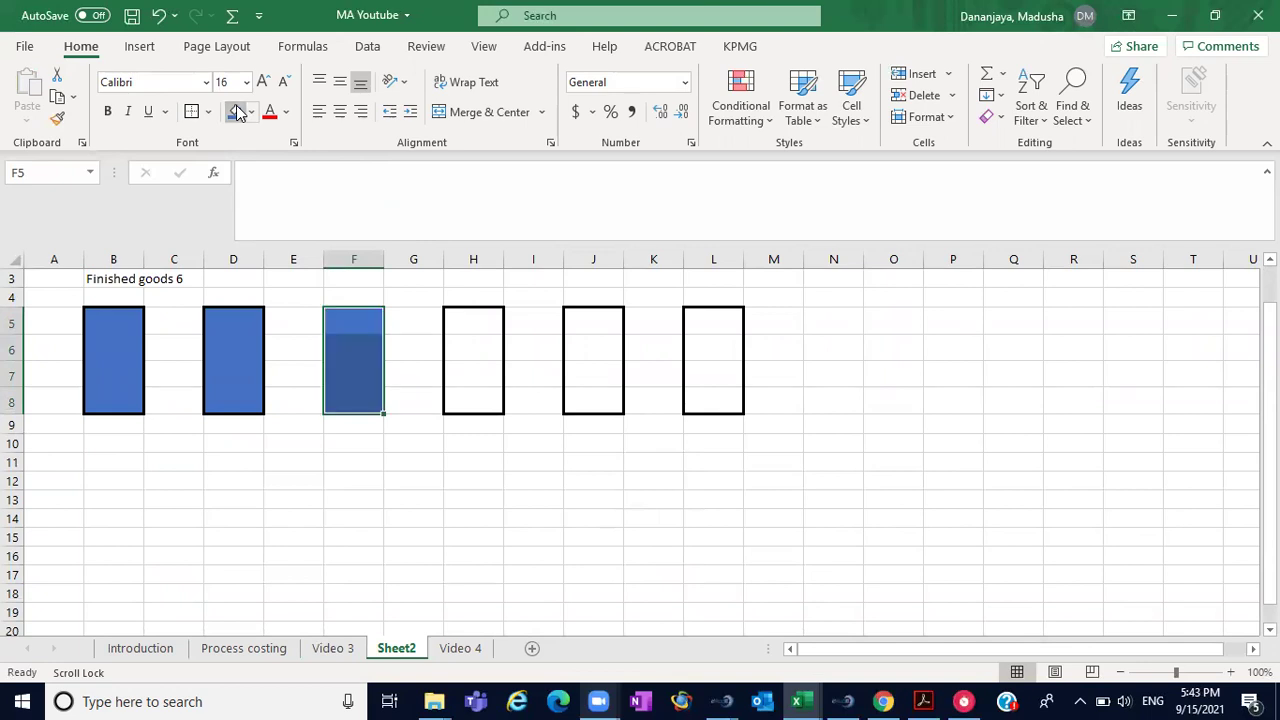
{"action": "left_click_drag", "start_coordinate": [479, 314], "coordinate": [483, 403]}
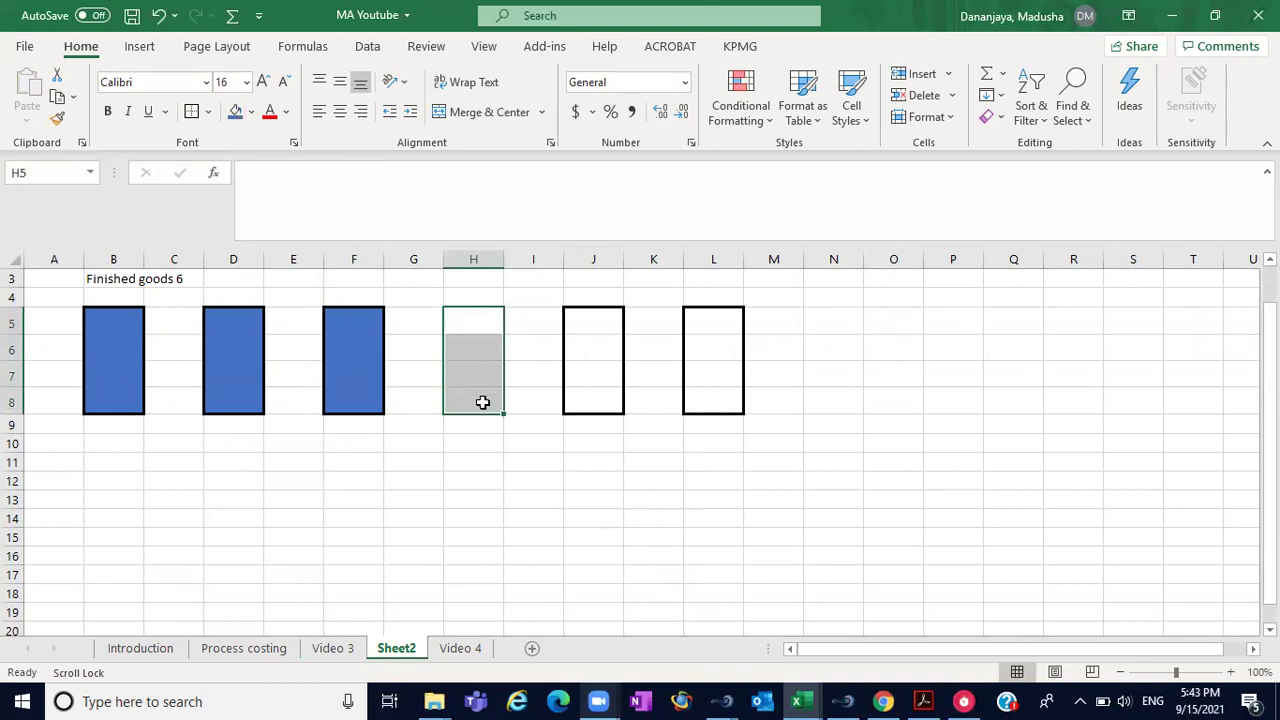
{"action": "left_click", "coordinate": [239, 115]}
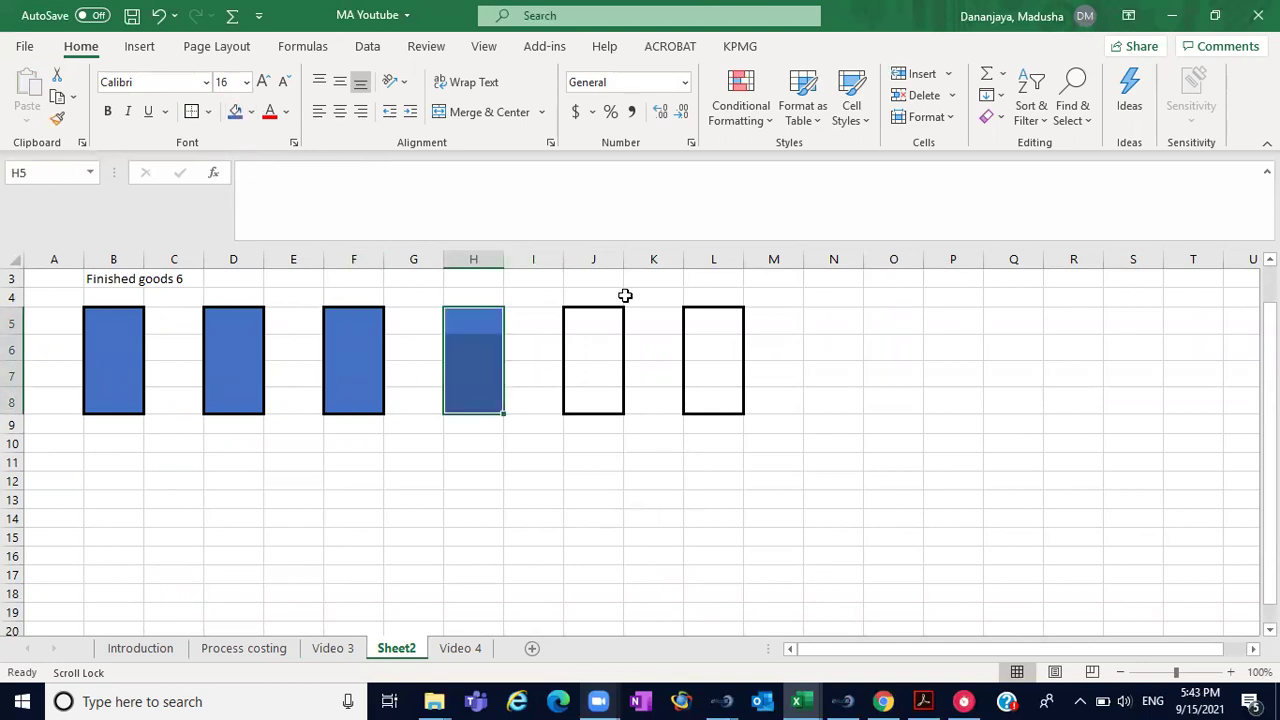
{"action": "left_click_drag", "start_coordinate": [597, 317], "coordinate": [595, 402]}
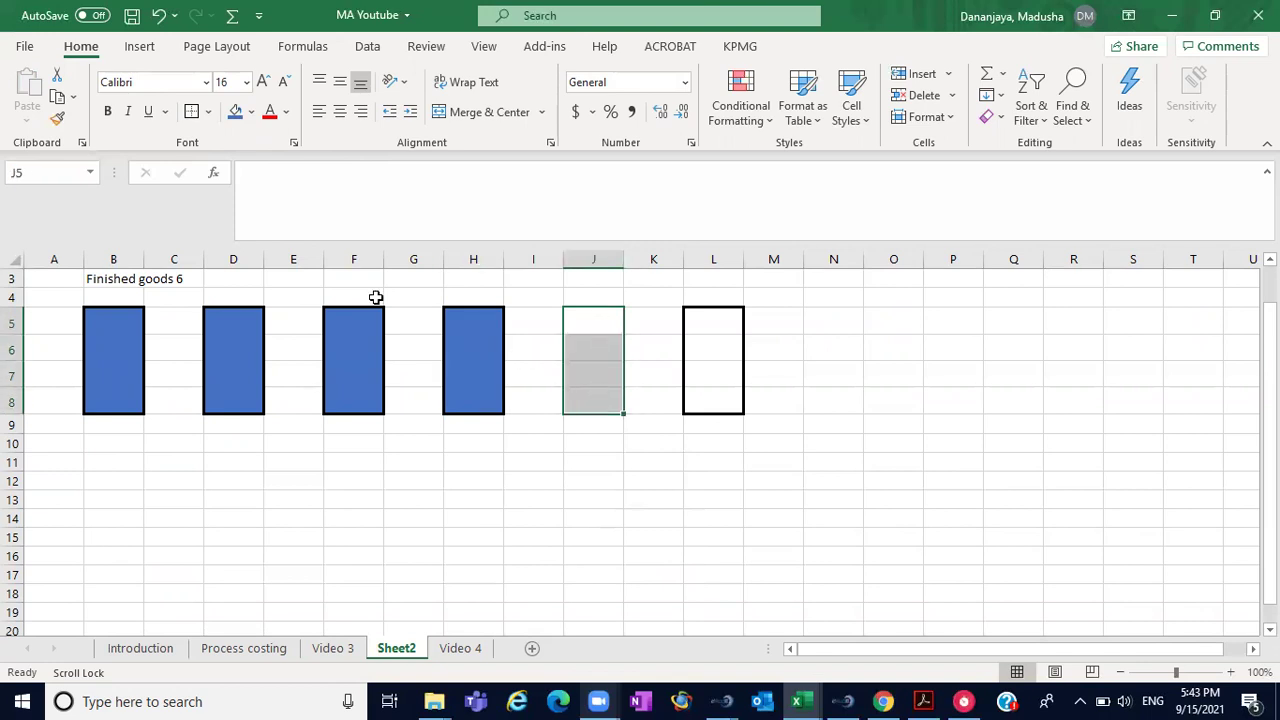
{"action": "left_click", "coordinate": [235, 111]}
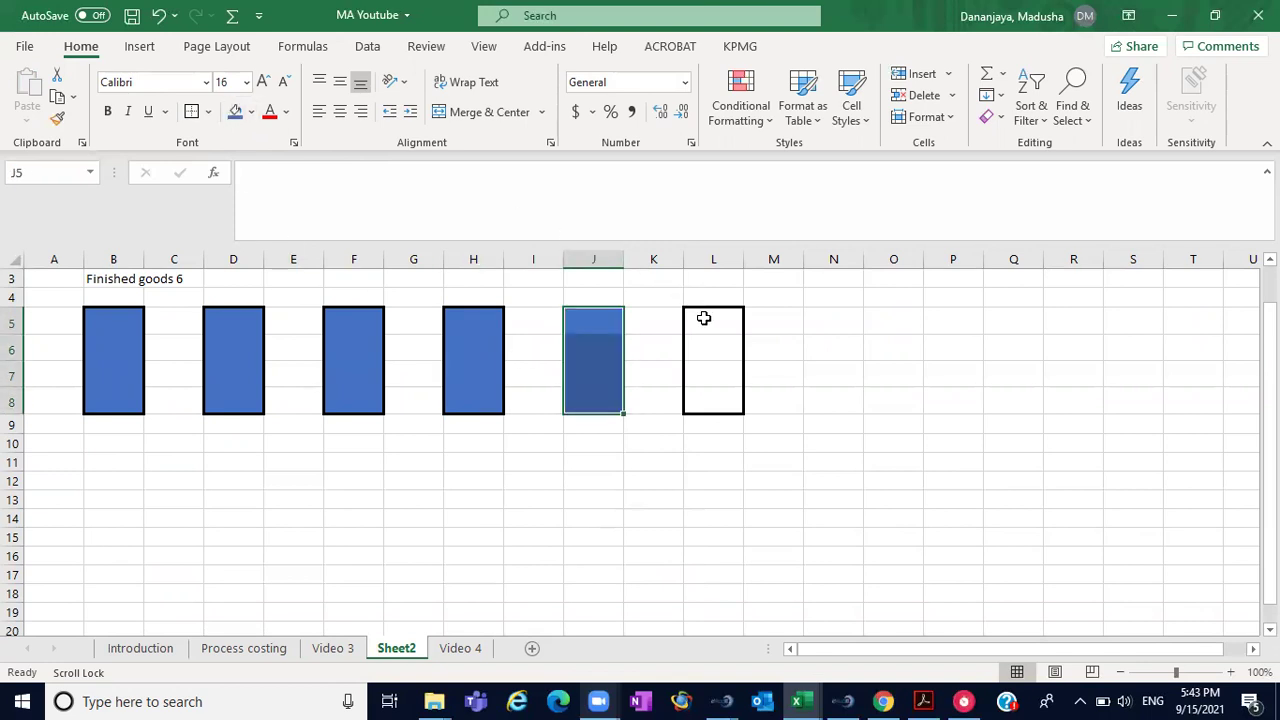
{"action": "left_click_drag", "start_coordinate": [706, 317], "coordinate": [717, 410]}
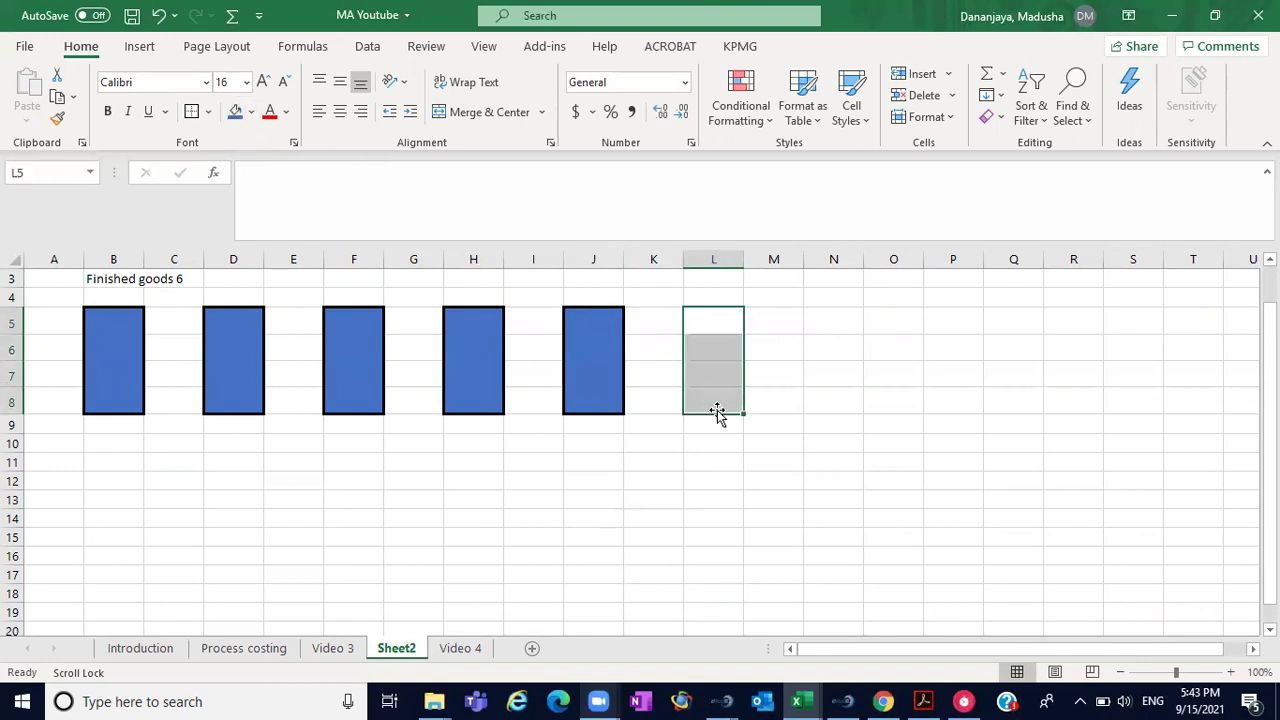
{"action": "left_click", "coordinate": [237, 113]}
{"action": "left_click", "coordinate": [950, 400]}
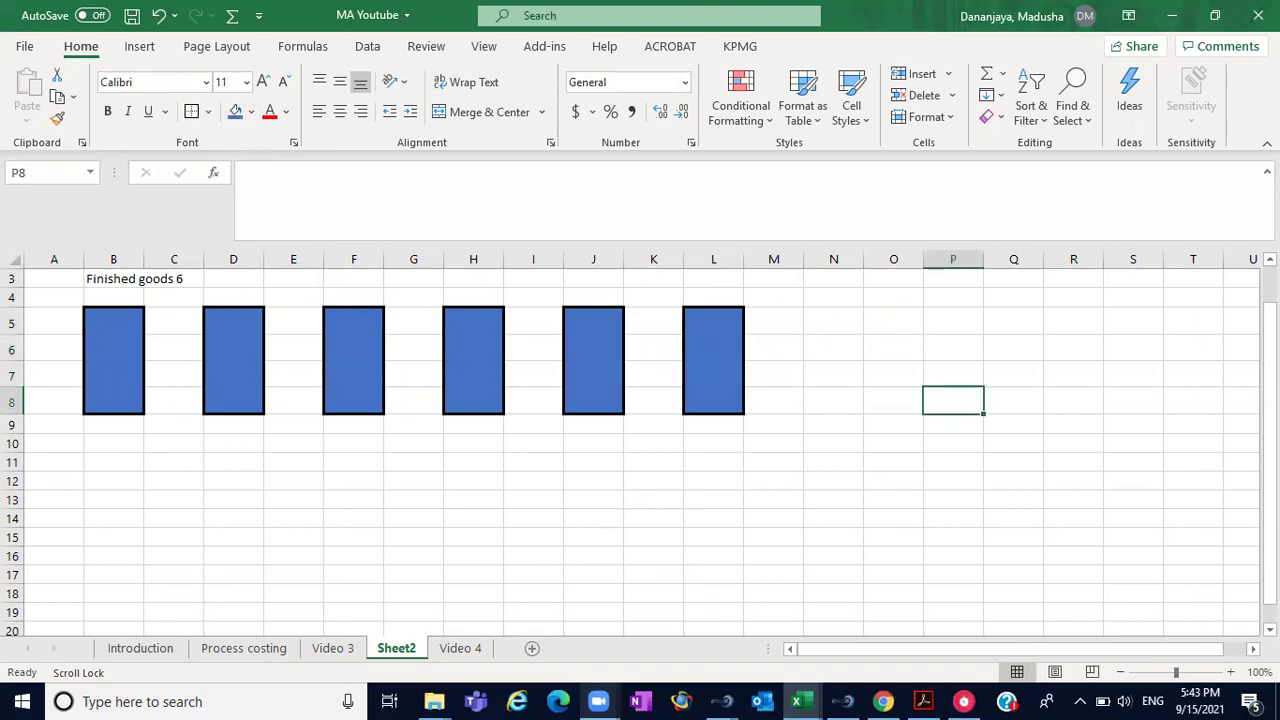
- Enter the label "Closing WIP 4" in cell B11 below the row of finished goods boxes
{"action": "left_click", "coordinate": [1269, 629]}
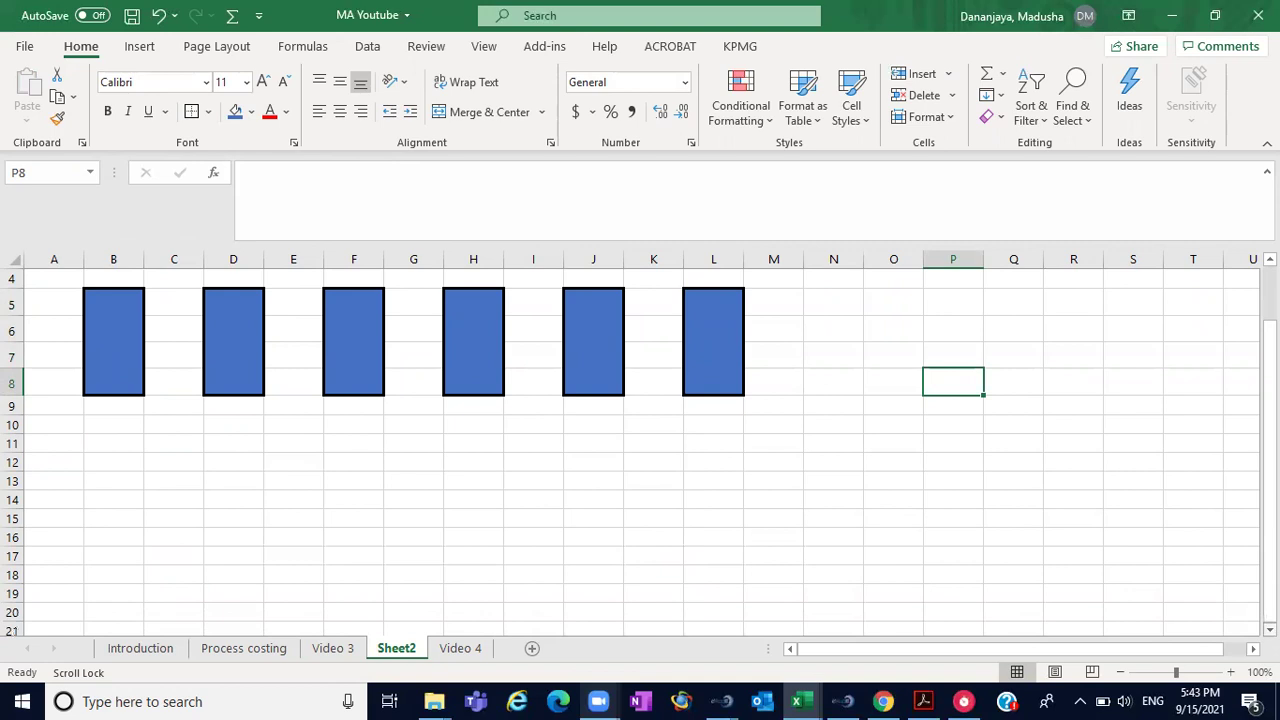
{"action": "left_click", "coordinate": [119, 449]}
{"action": "type", "text": "C"}
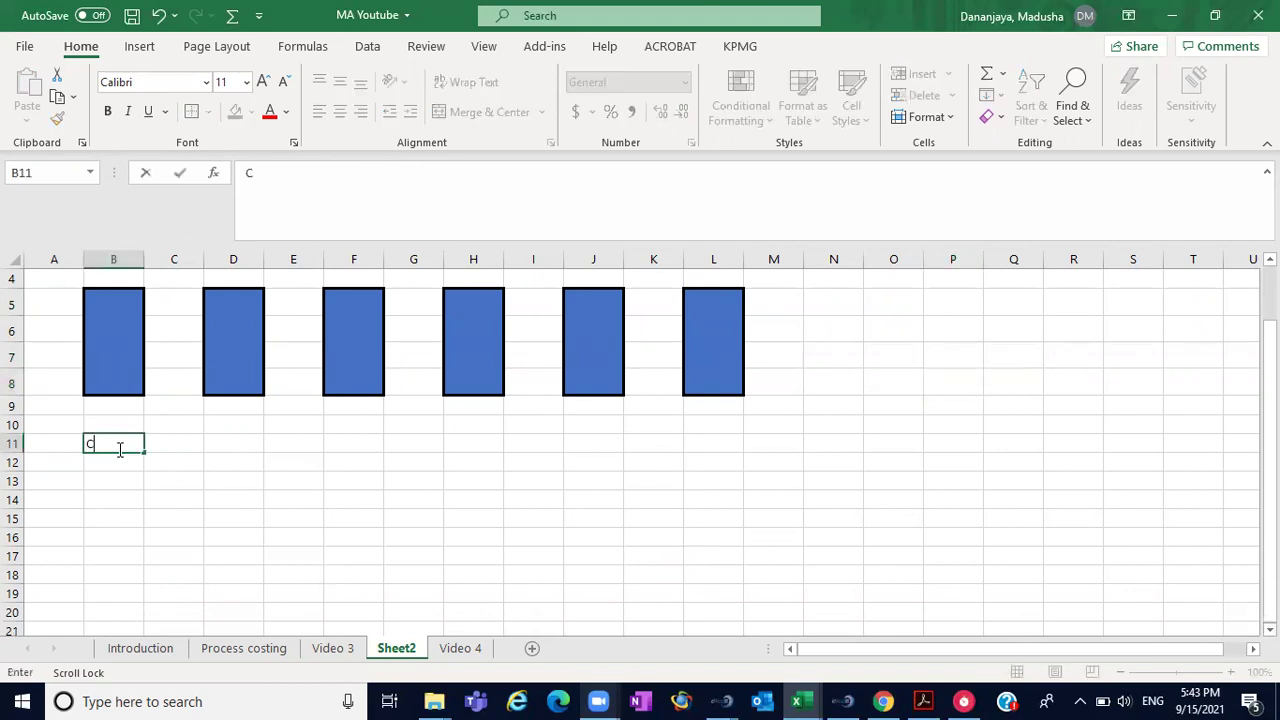
{"action": "type", "text": "losing WIP"}
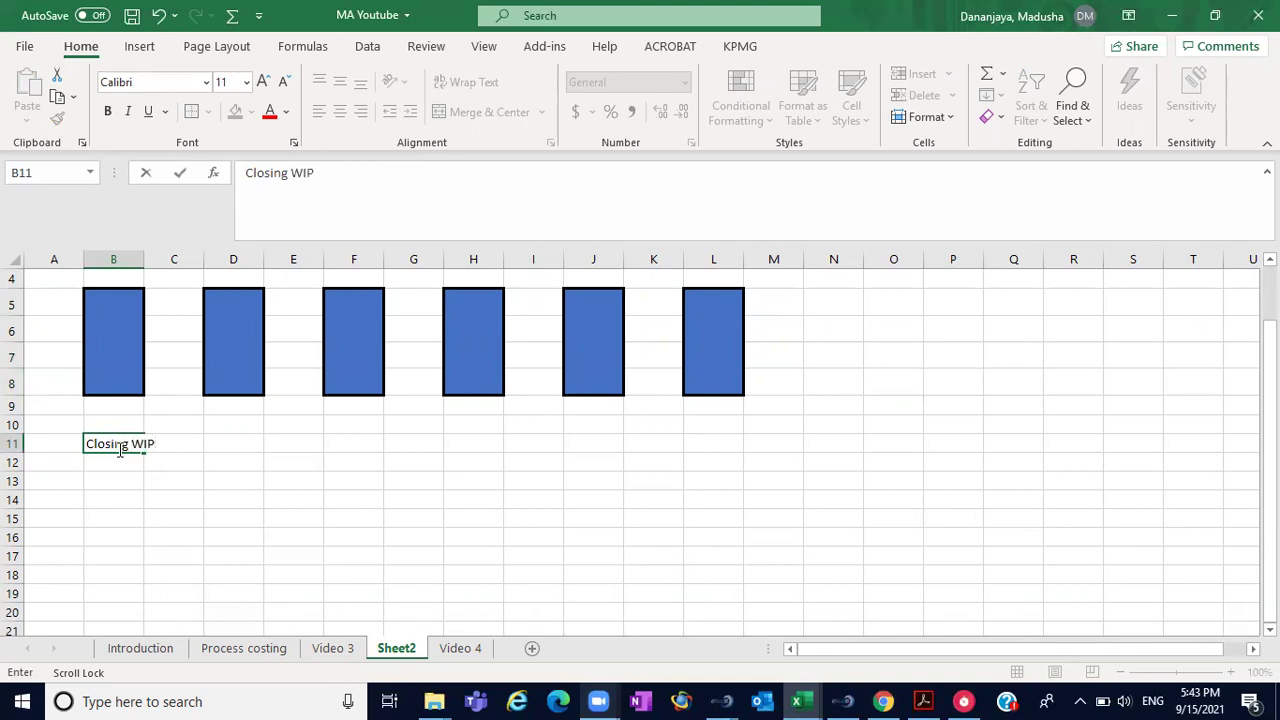
{"action": "type", "text": " 4"}
{"action": "left_click", "coordinate": [128, 498]}
- Copy the first four blue boxes, B5:H8, and paste them at B13 under the closing WIP label
{"action": "left_click_drag", "start_coordinate": [111, 295], "coordinate": [459, 389]}
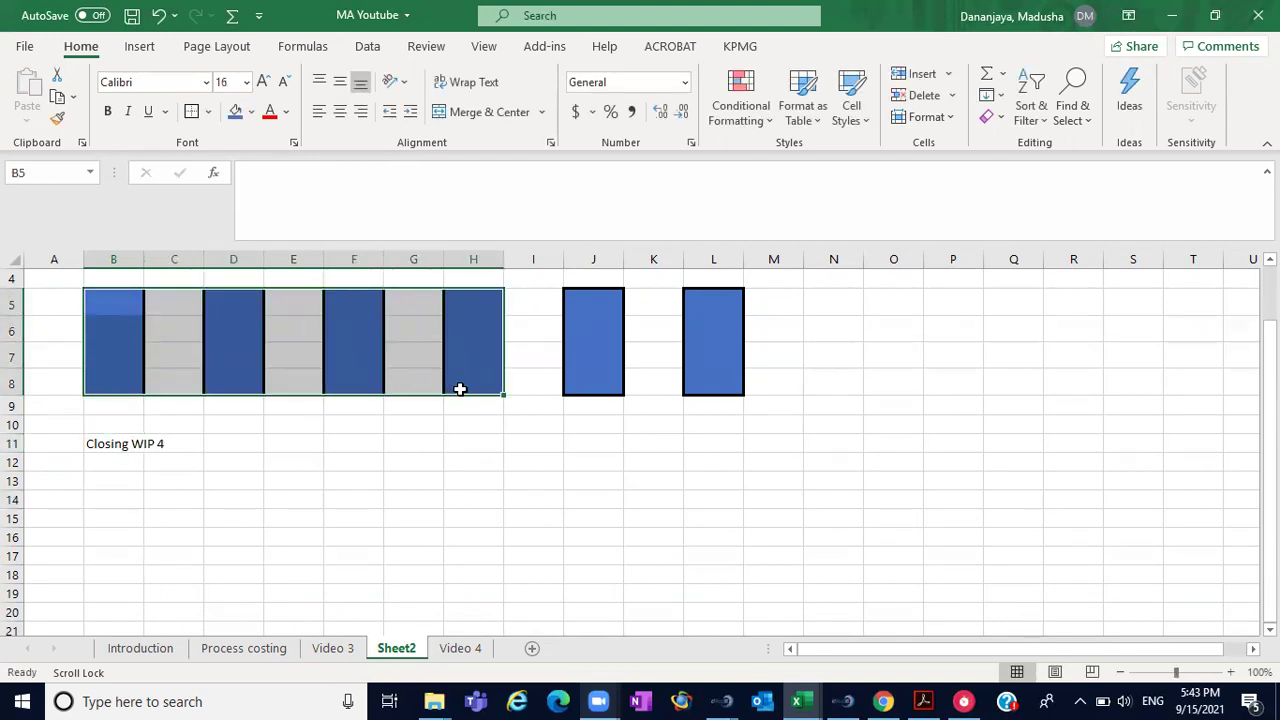
{"action": "key", "text": "ctrl+c"}
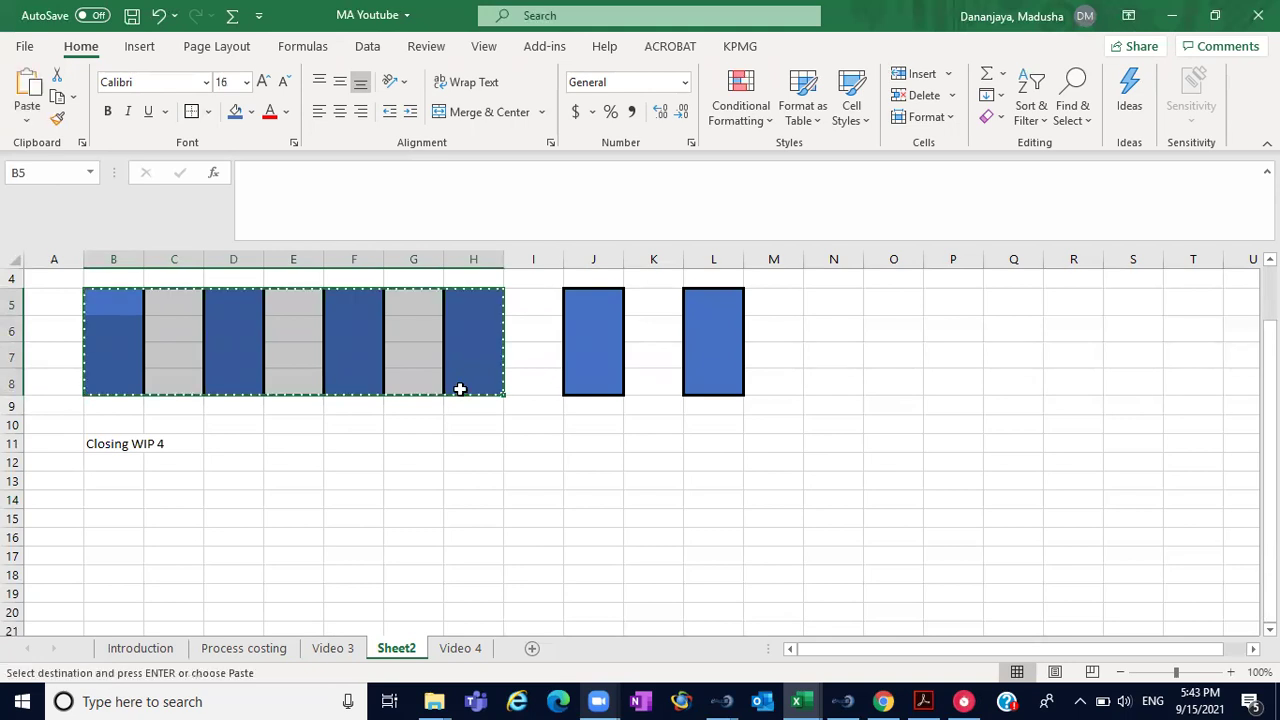
{"action": "left_click", "coordinate": [119, 481]}
{"action": "key", "text": "ctrl+v"}
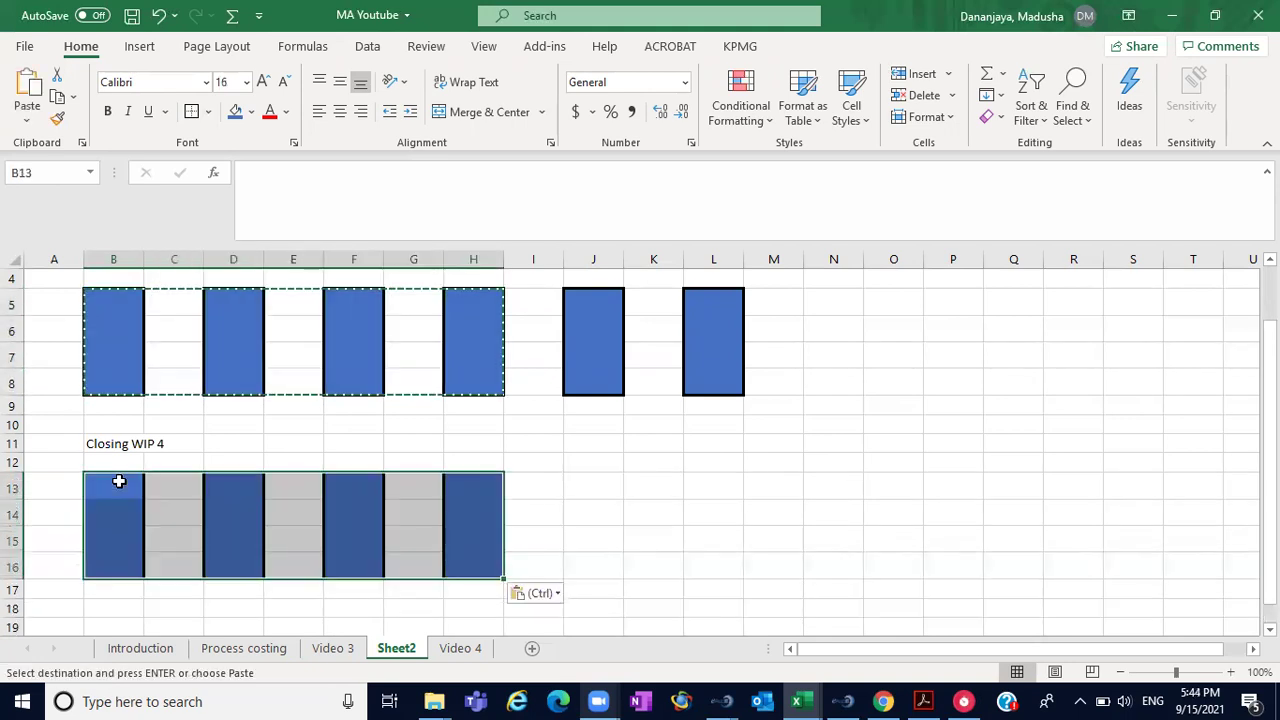
{"action": "left_click", "coordinate": [540, 506]}
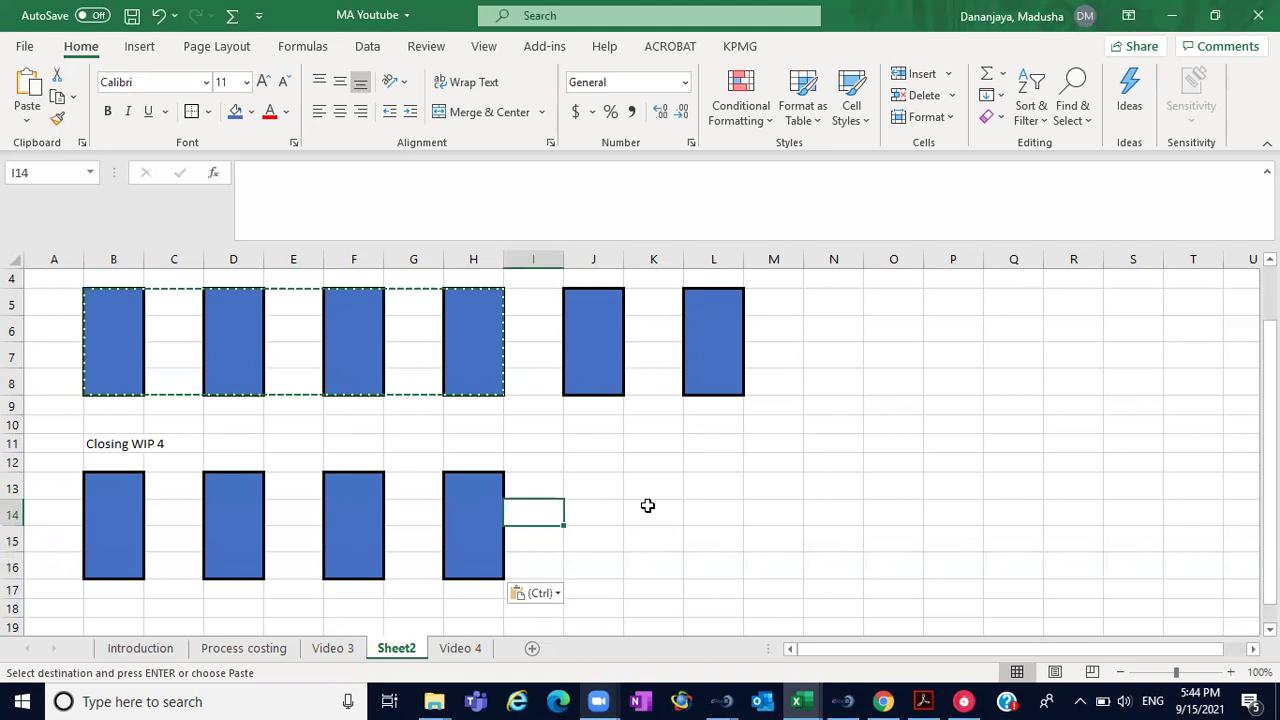
- Enter 50% in D11 and remove the fill from the upper half of the first closing WIP box, B13:B14
{"action": "left_click", "coordinate": [230, 445]}
{"action": "type", "text": "50"}
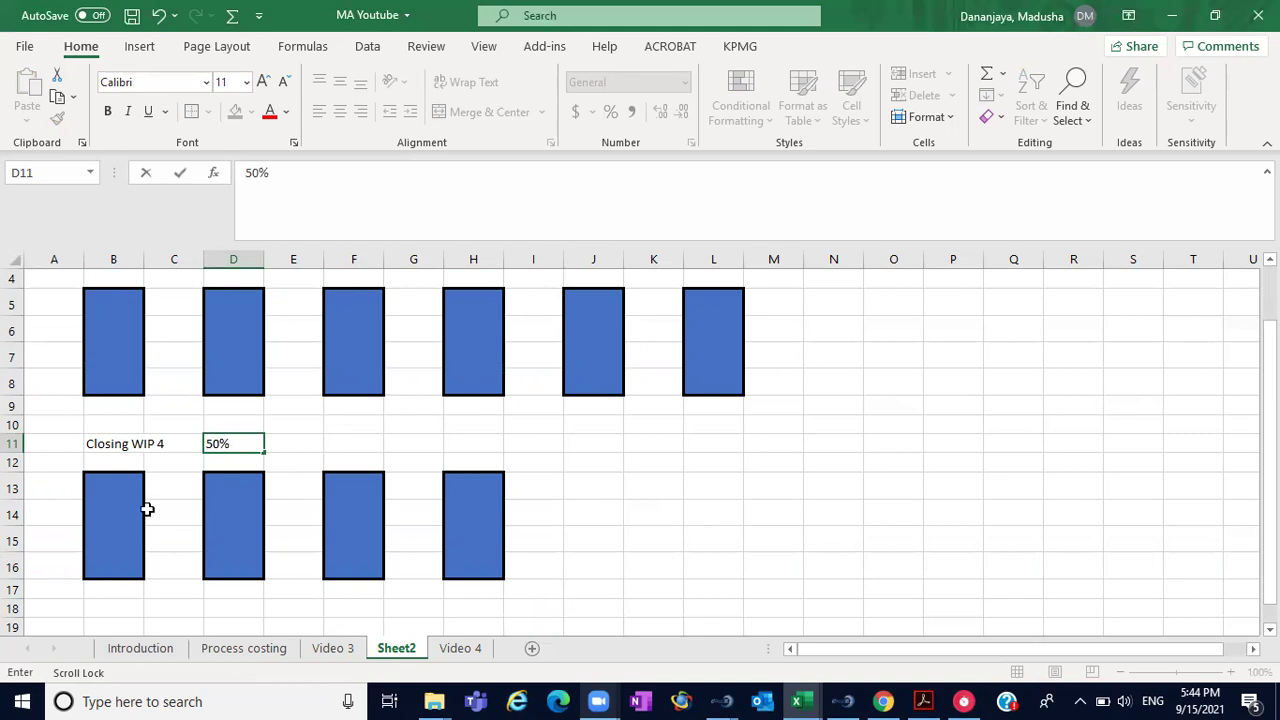
{"action": "left_click_drag", "start_coordinate": [118, 487], "coordinate": [114, 514]}
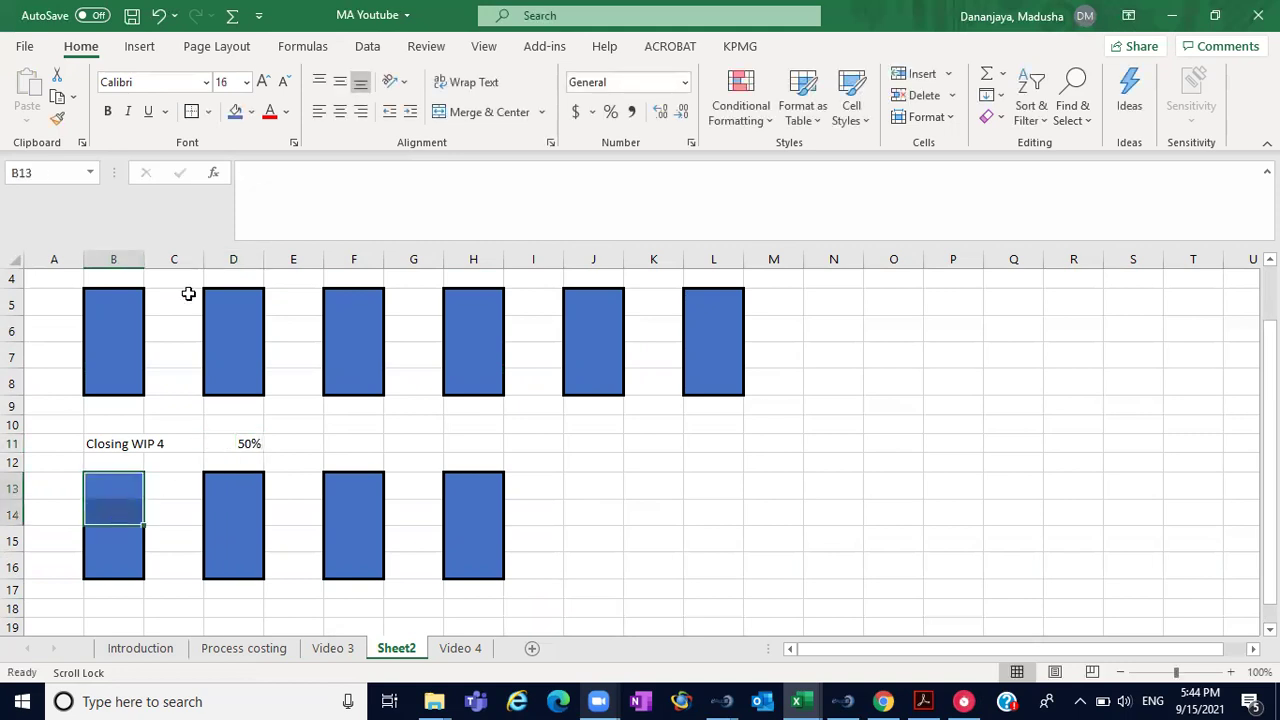
{"action": "left_click", "coordinate": [252, 112]}
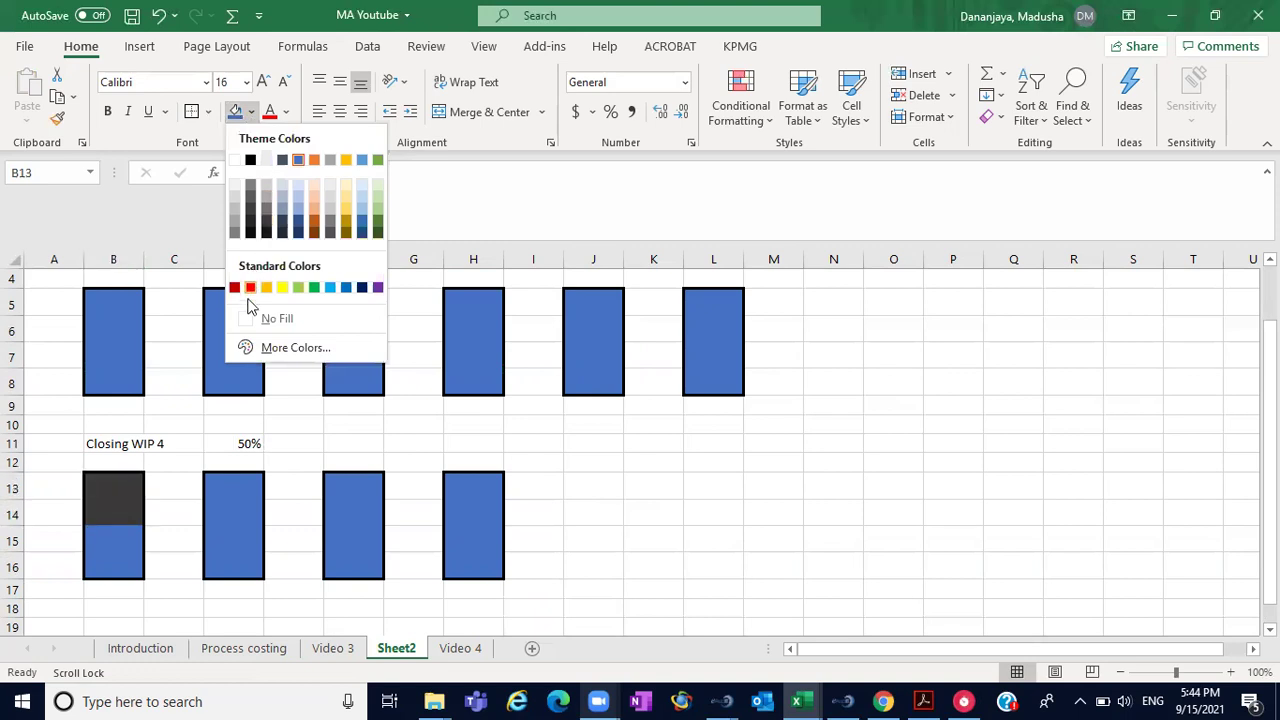
{"action": "left_click", "coordinate": [252, 314]}
- Remove the fill from the upper halves of the other three closing WIP boxes: D13:D14, F13:F14 and H13:H14
{"action": "left_click_drag", "start_coordinate": [226, 482], "coordinate": [228, 516]}
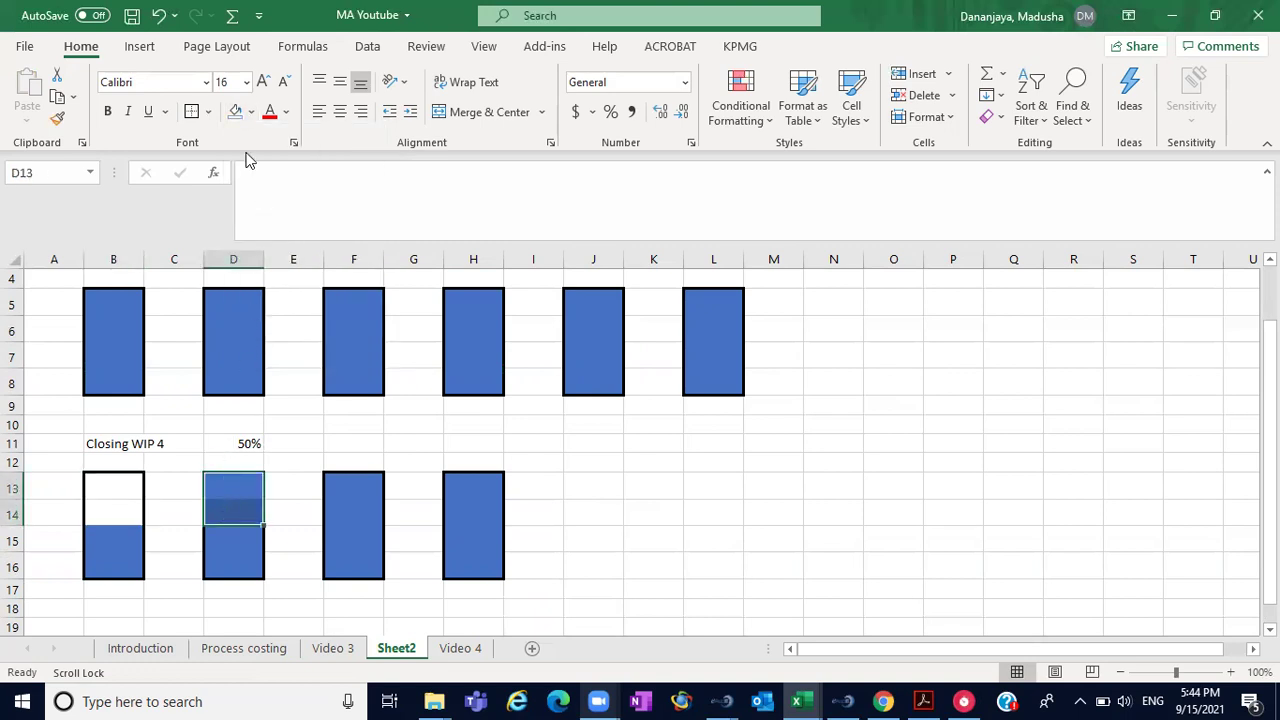
{"action": "left_click", "coordinate": [238, 113]}
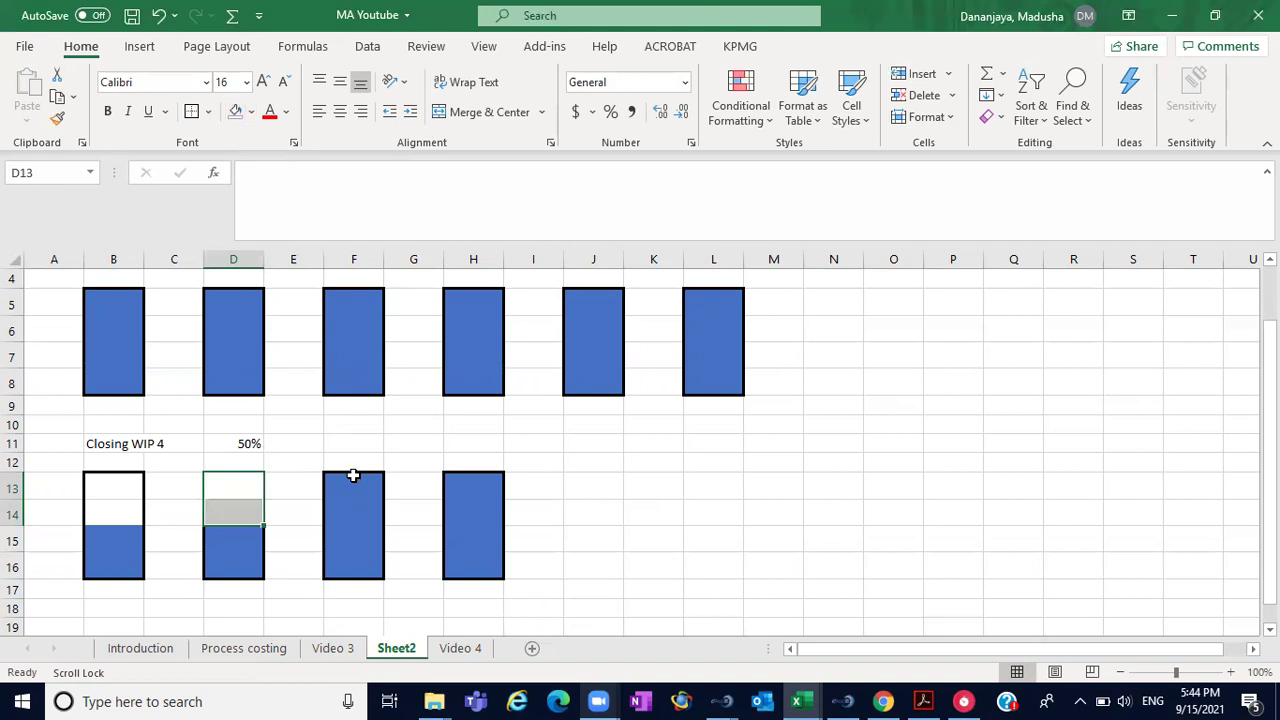
{"action": "left_click_drag", "start_coordinate": [350, 480], "coordinate": [349, 508]}
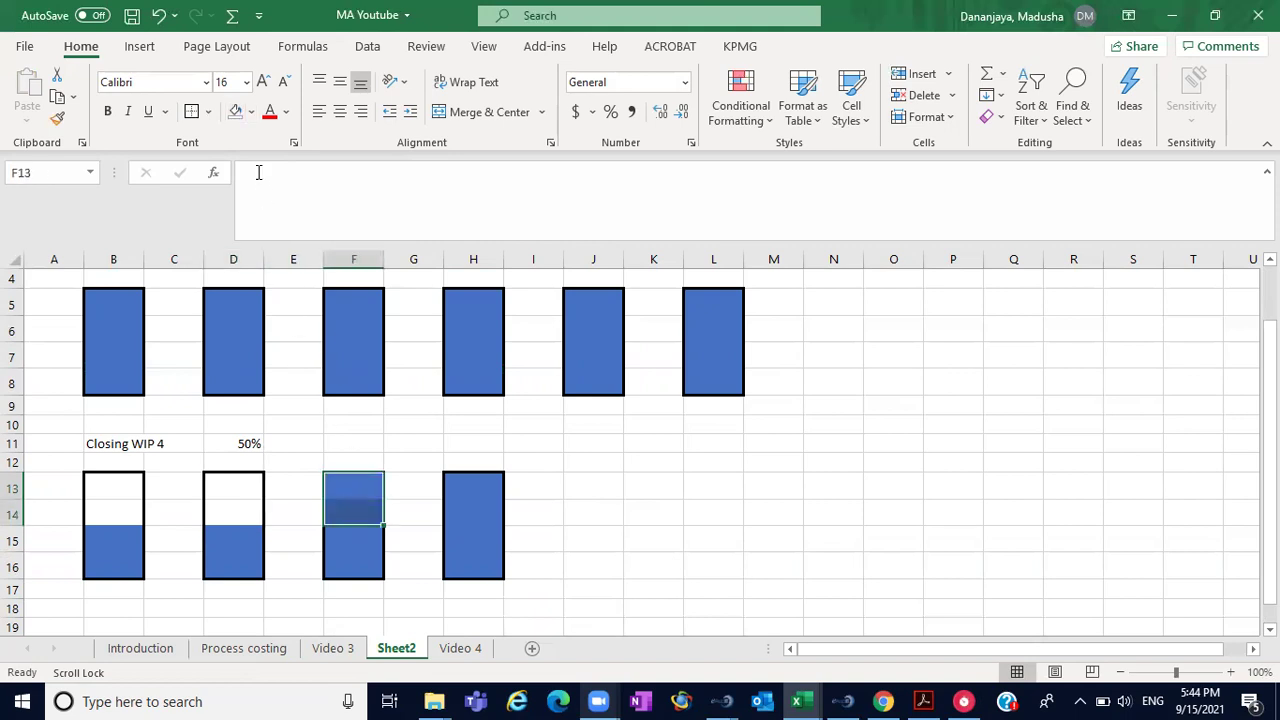
{"action": "left_click", "coordinate": [237, 112]}
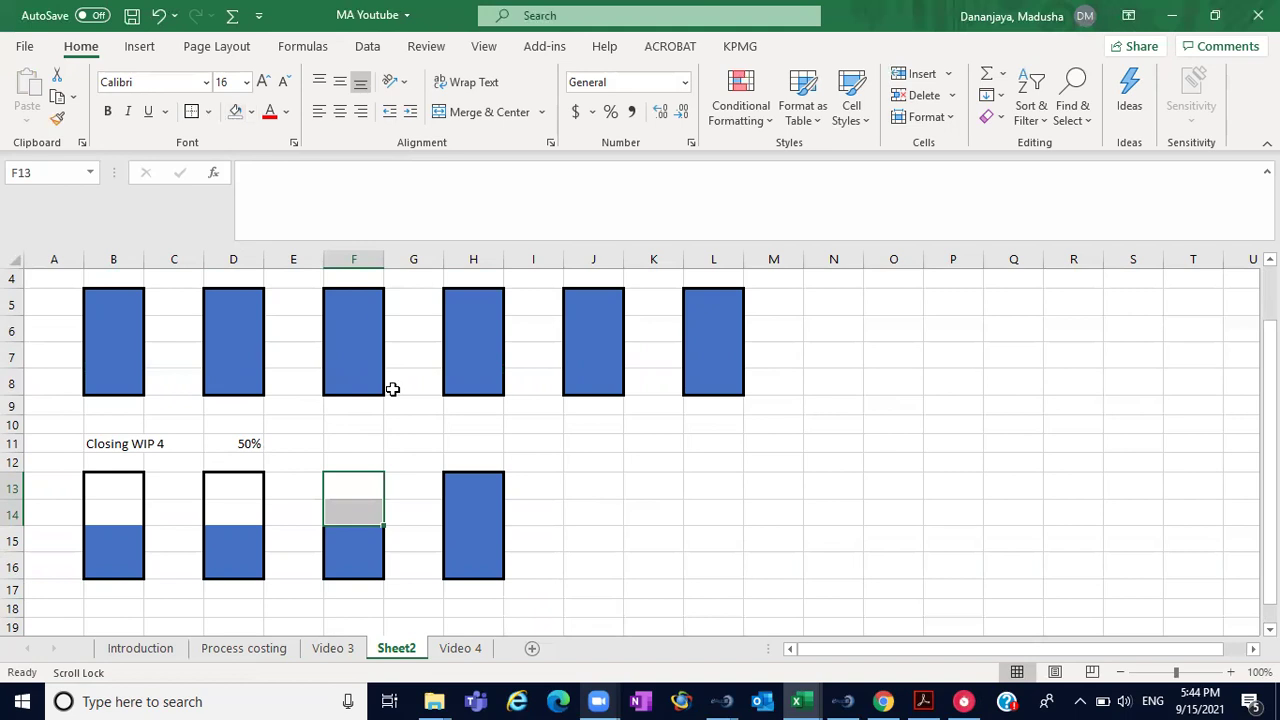
{"action": "left_click_drag", "start_coordinate": [466, 488], "coordinate": [466, 514]}
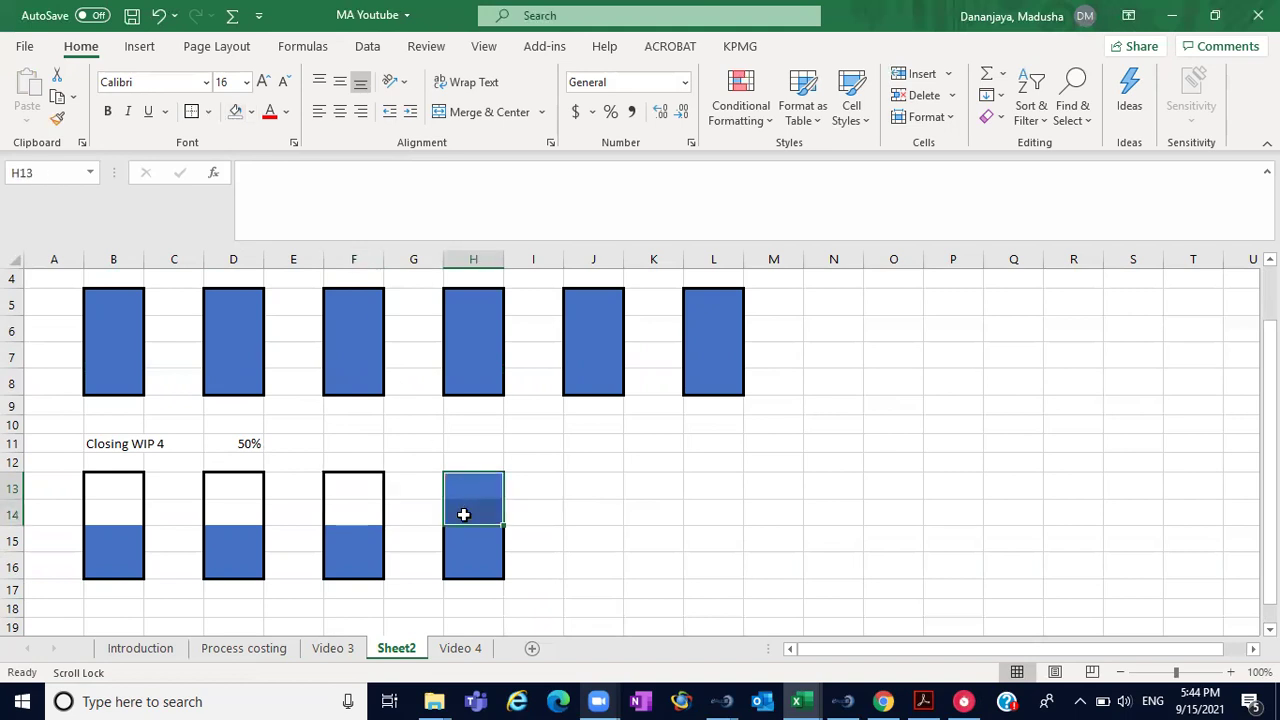
{"action": "left_click", "coordinate": [235, 111]}
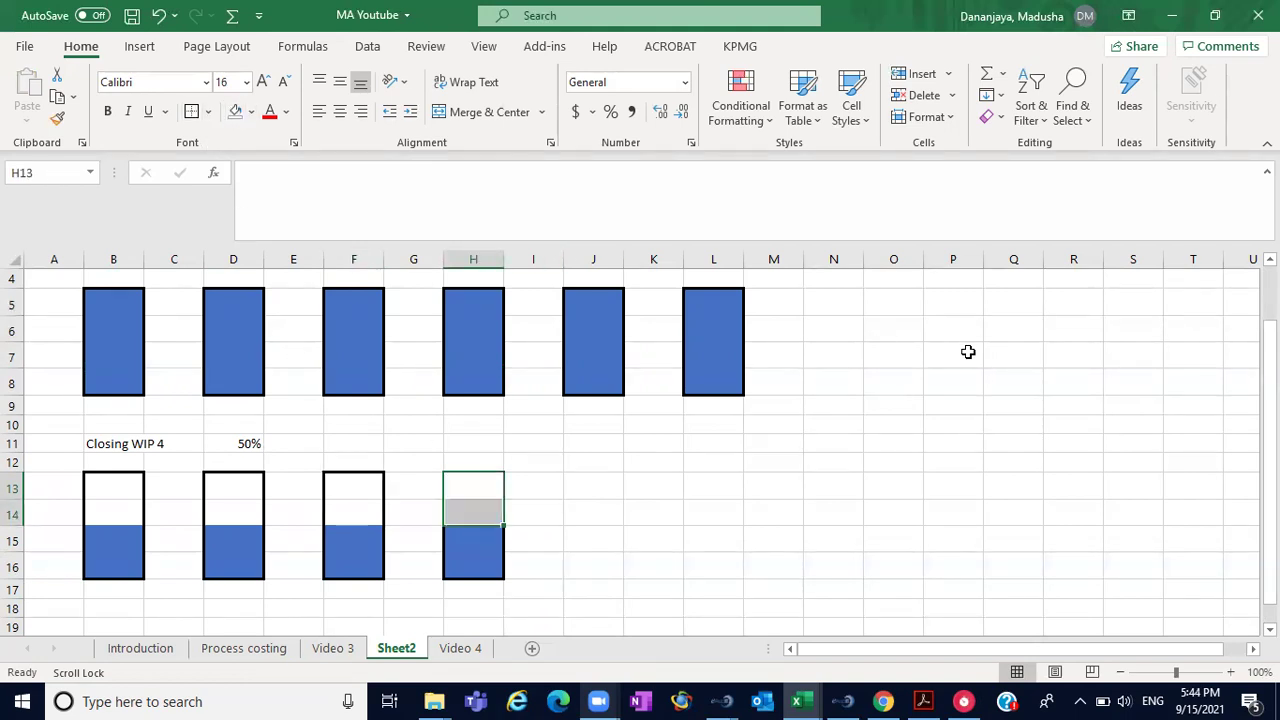
{"action": "left_click", "coordinate": [1076, 477]}
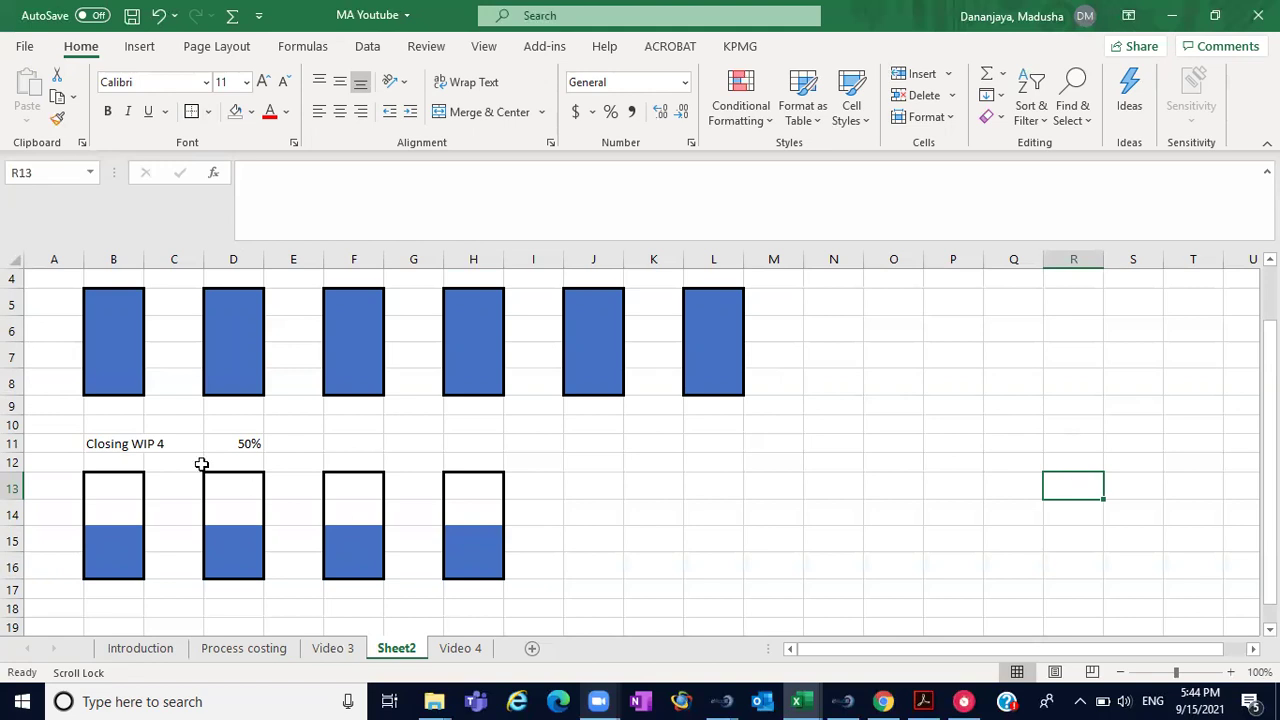
{"action": "left_click_drag", "start_coordinate": [108, 496], "coordinate": [111, 563]}
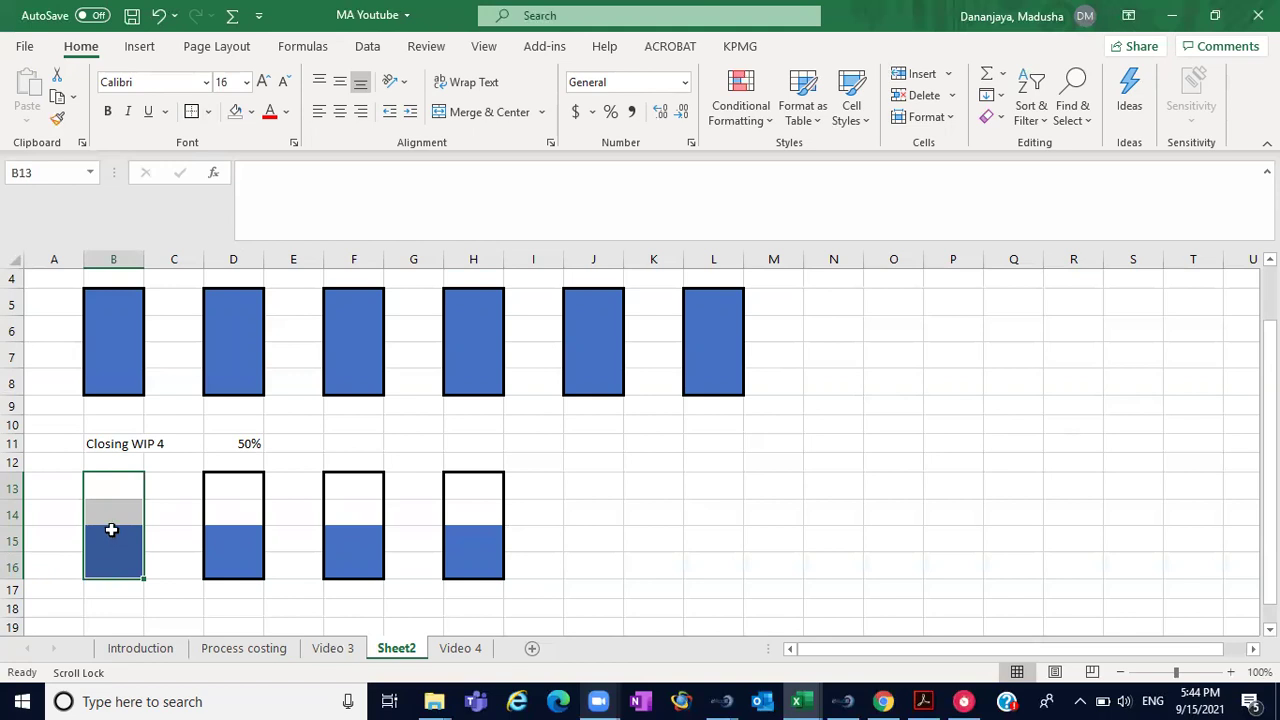
{"action": "left_click", "coordinate": [111, 530]}
{"action": "left_click_drag", "start_coordinate": [111, 530], "coordinate": [129, 563]}
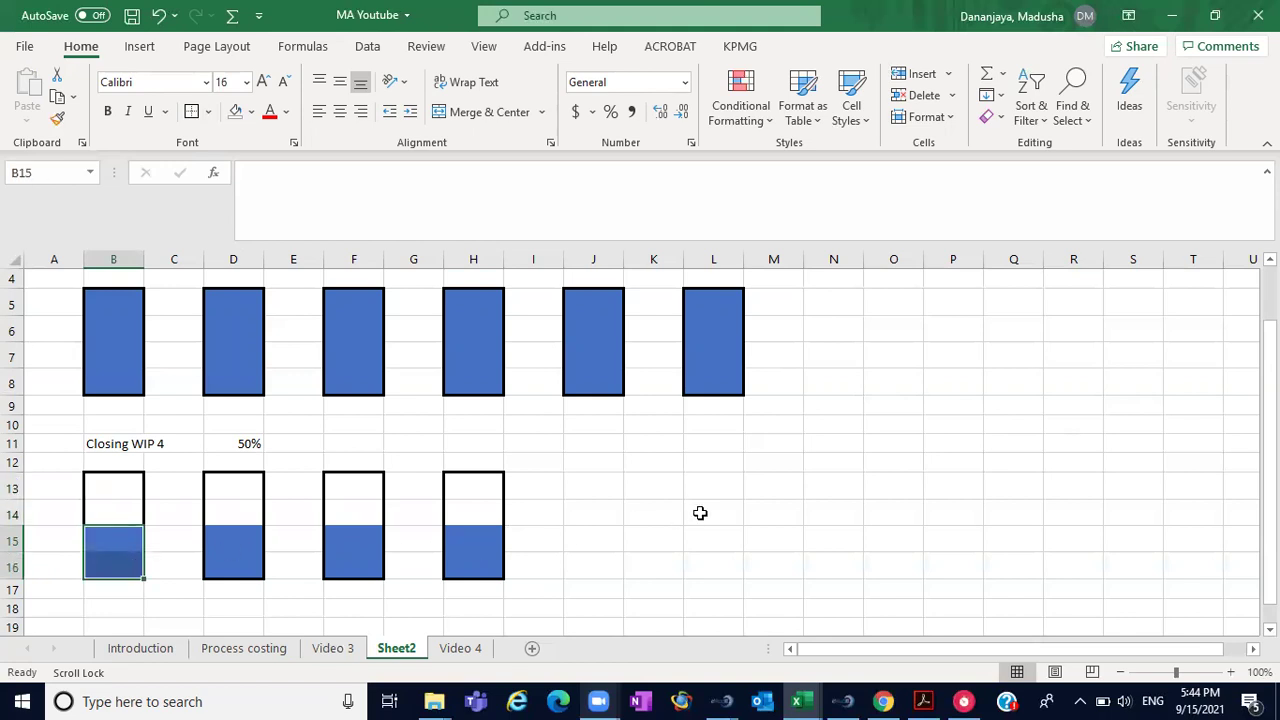
- Enter the label "total cost" in P3 and the amount 200000 in R3
{"action": "scroll", "coordinate": [988, 337], "scroll_direction": "up", "scroll_amount": 1}
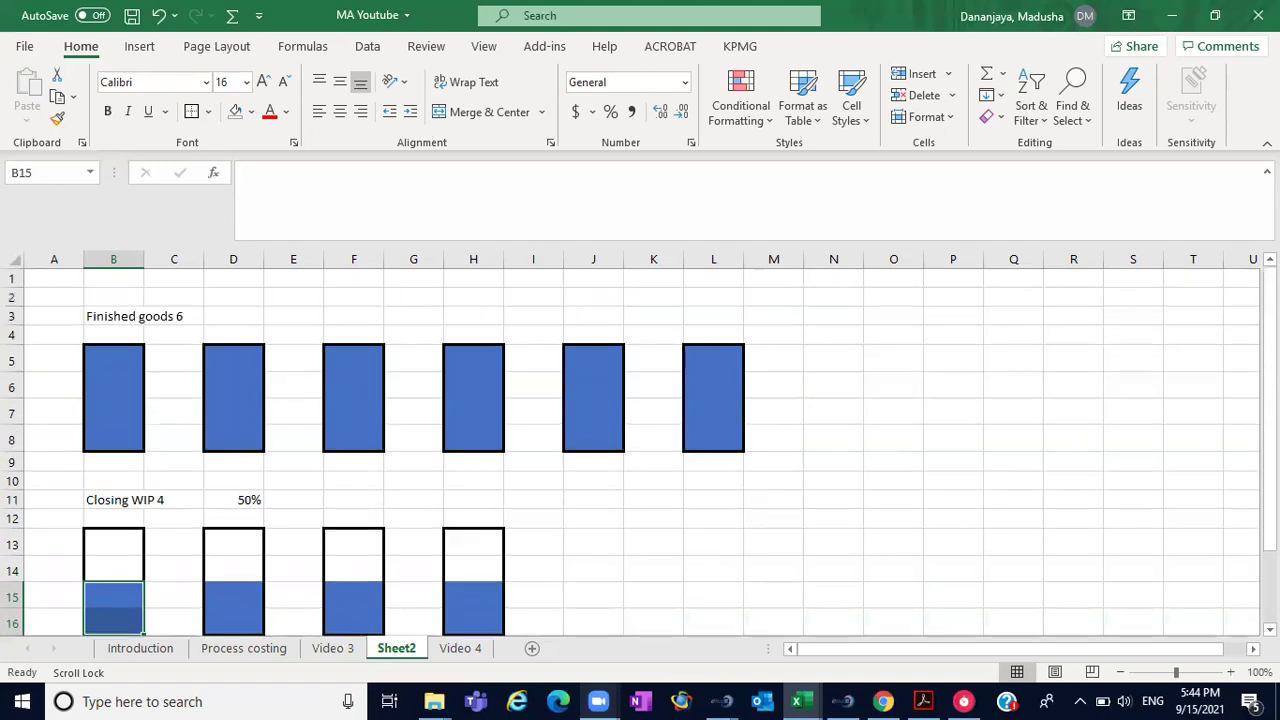
{"action": "left_click", "coordinate": [920, 320]}
{"action": "left_click", "coordinate": [955, 319]}
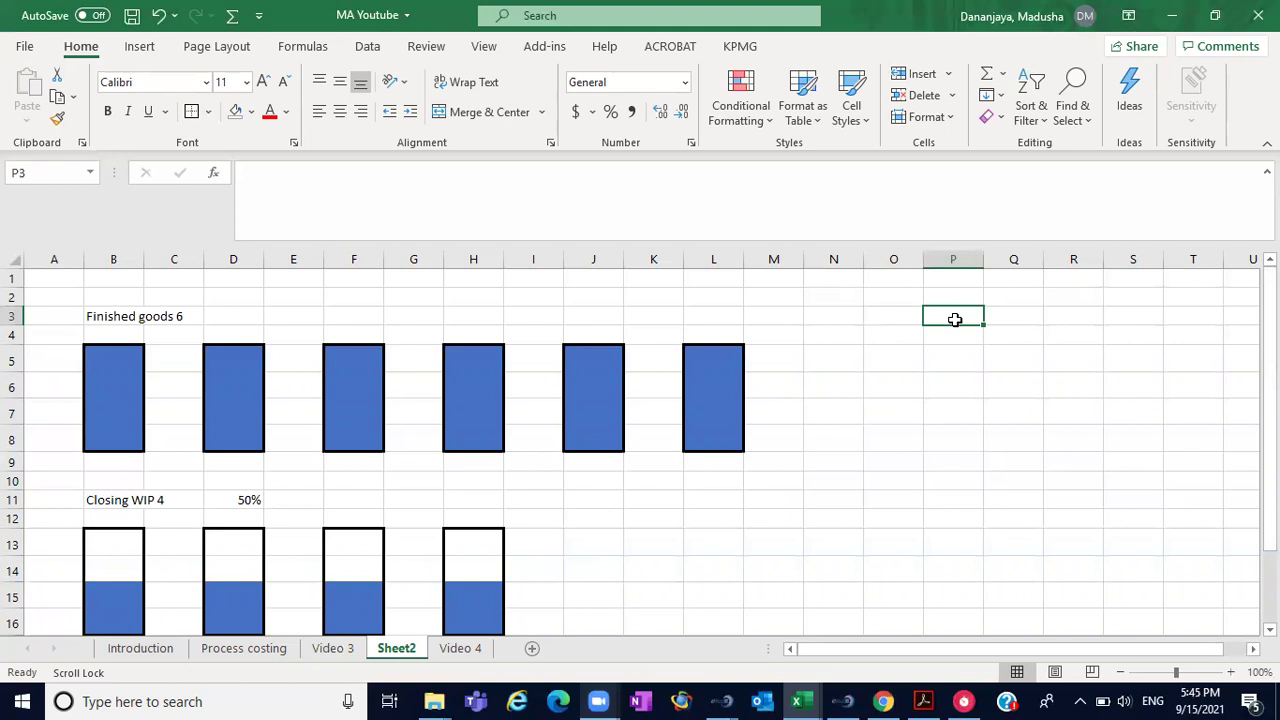
{"action": "type", "text": "total cost"}
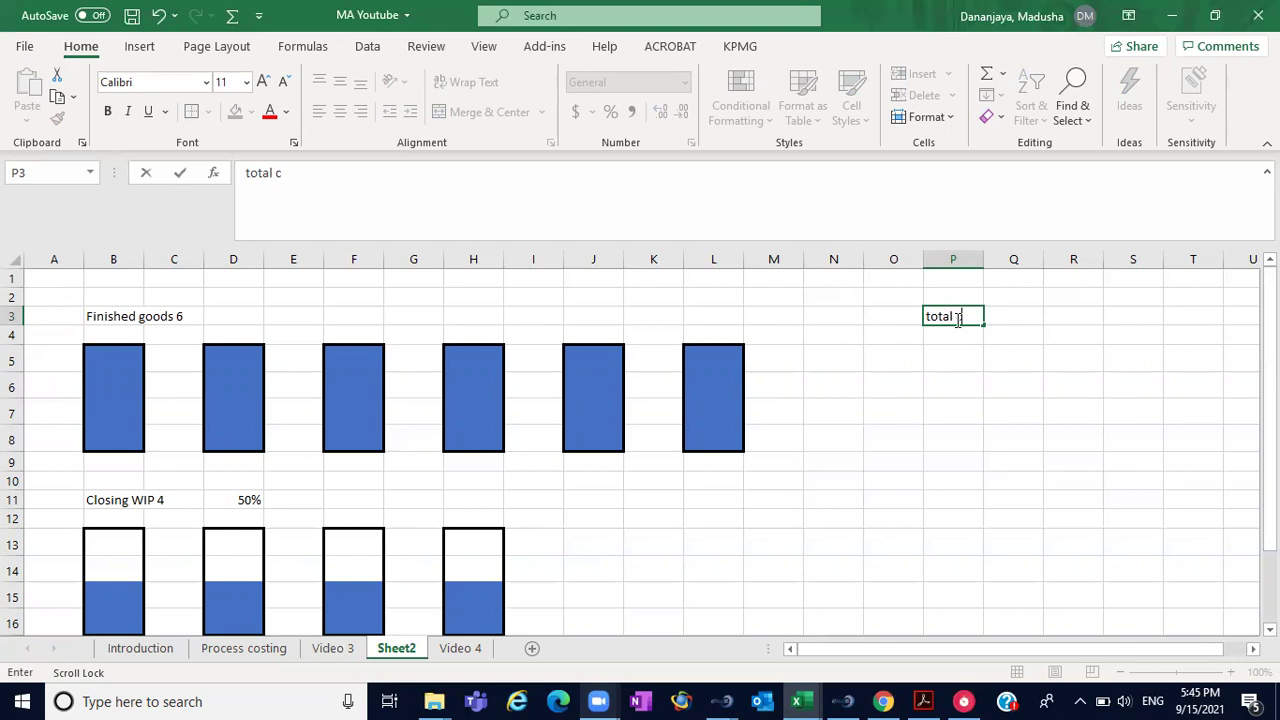
{"action": "left_click", "coordinate": [1054, 316]}
{"action": "type", "text": "2"}
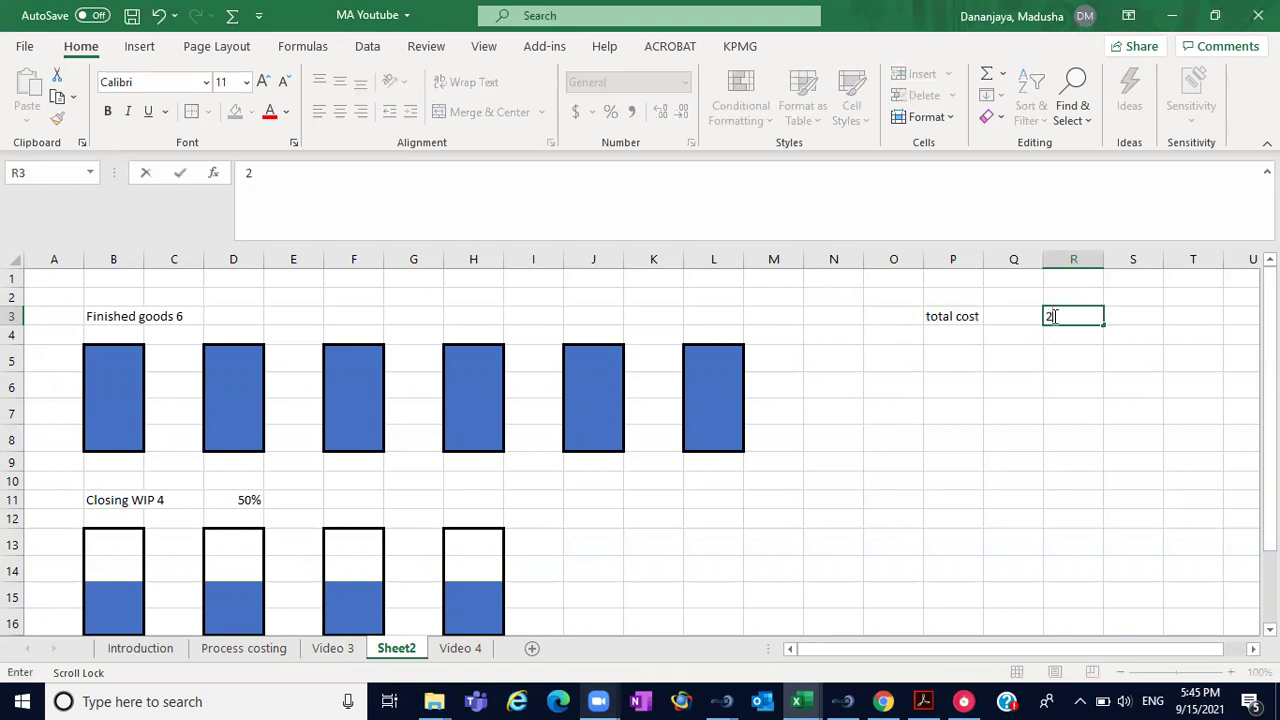
{"action": "type", "text": "00000"}
{"action": "left_click", "coordinate": [971, 430]}
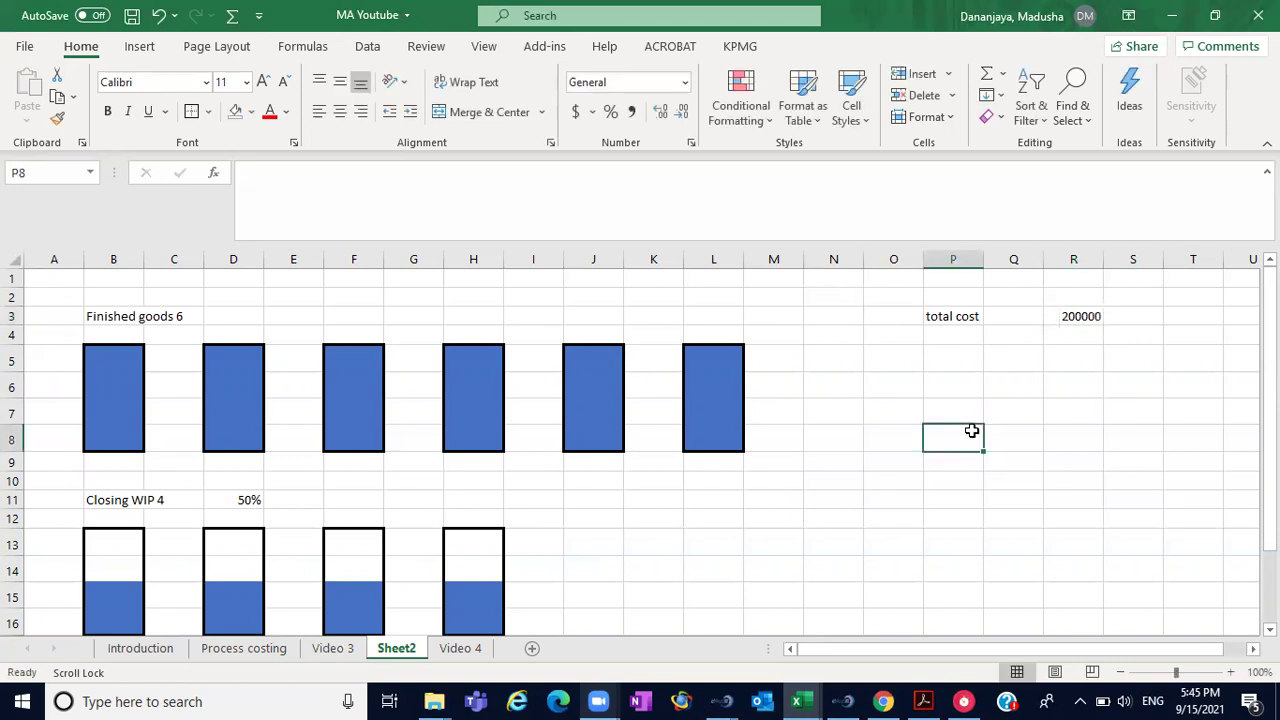
- Increase the font size of the total cost label and amount, P3:R3, to 14
{"action": "left_click_drag", "start_coordinate": [957, 318], "coordinate": [1097, 330]}
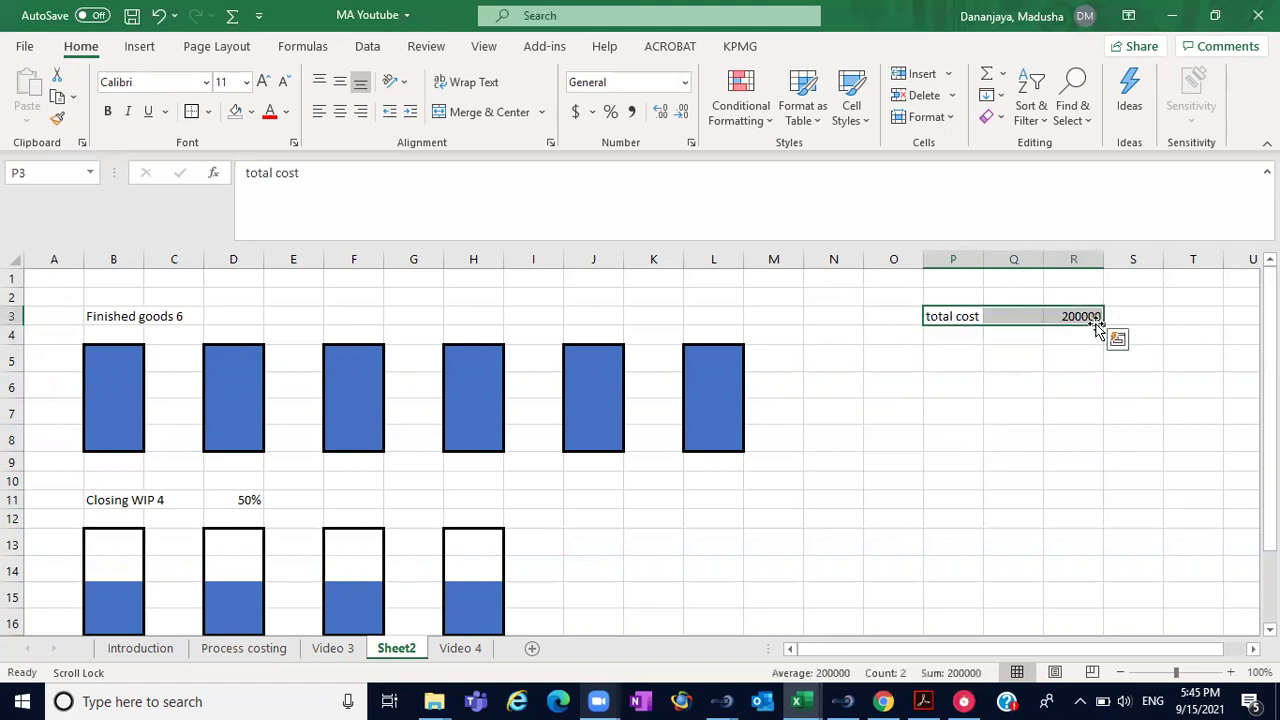
{"action": "left_click", "coordinate": [264, 82]}
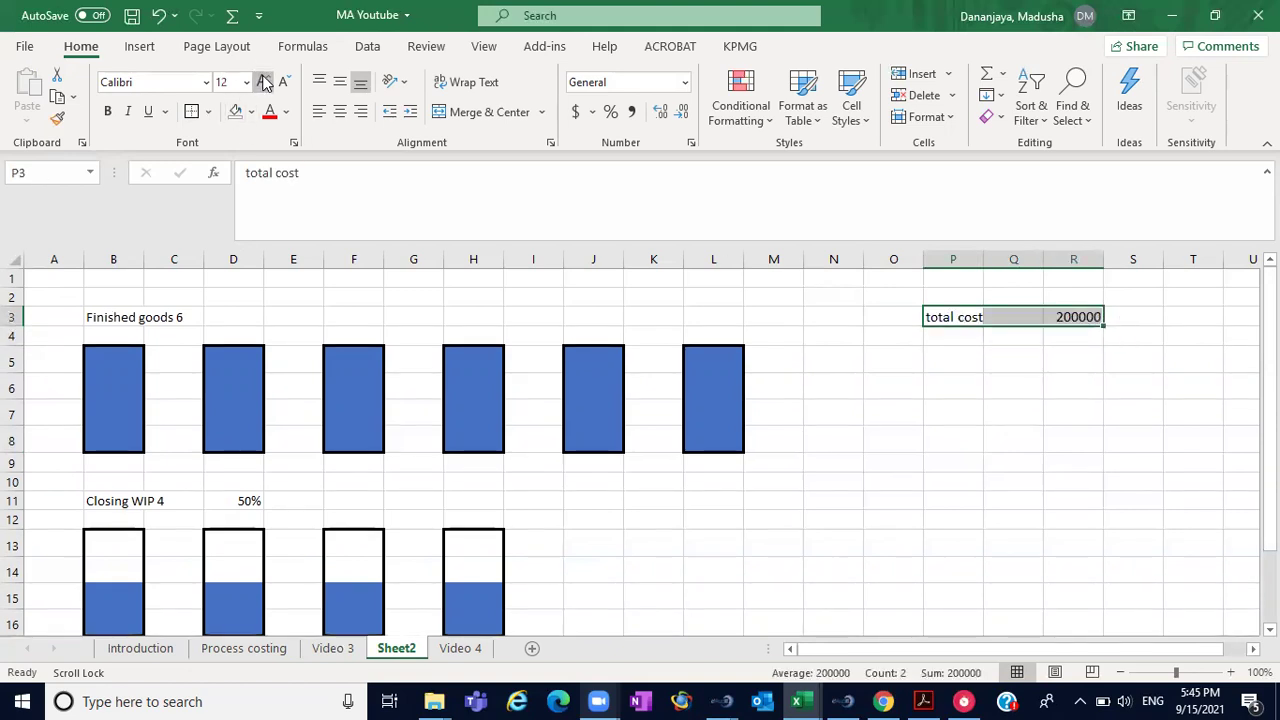
{"action": "left_click", "coordinate": [264, 82]}
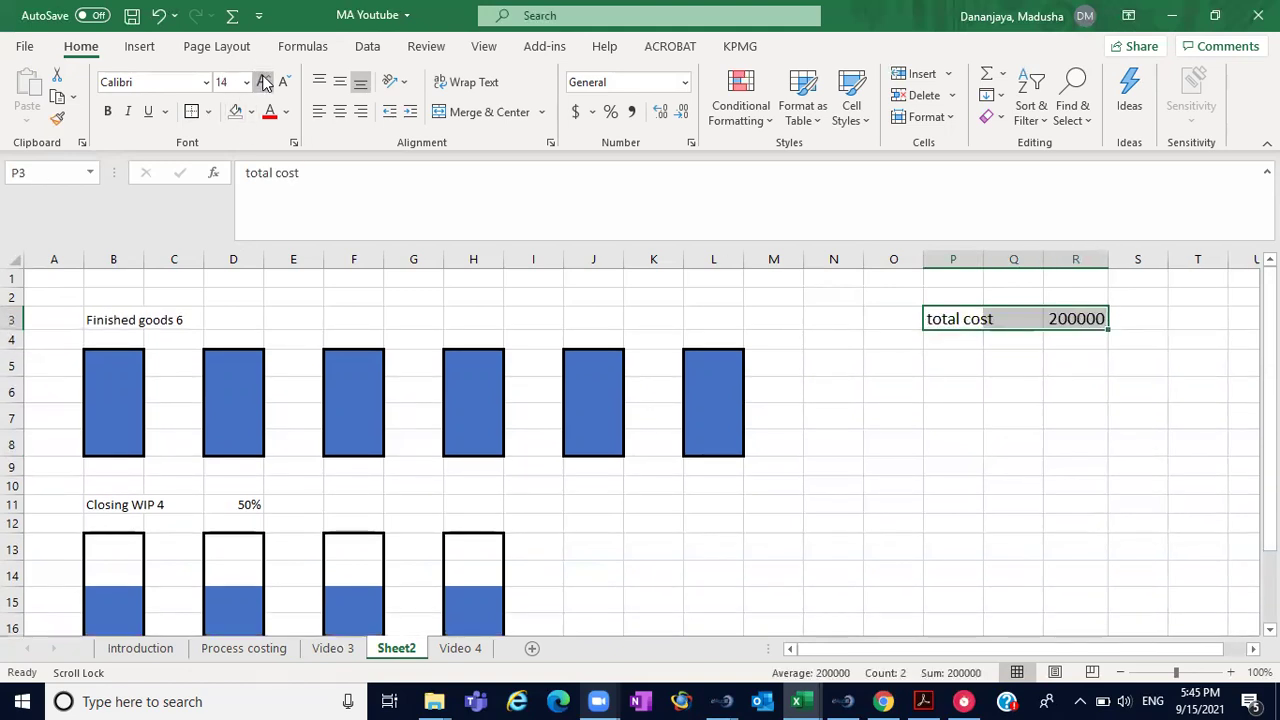
{"action": "left_click", "coordinate": [827, 380]}
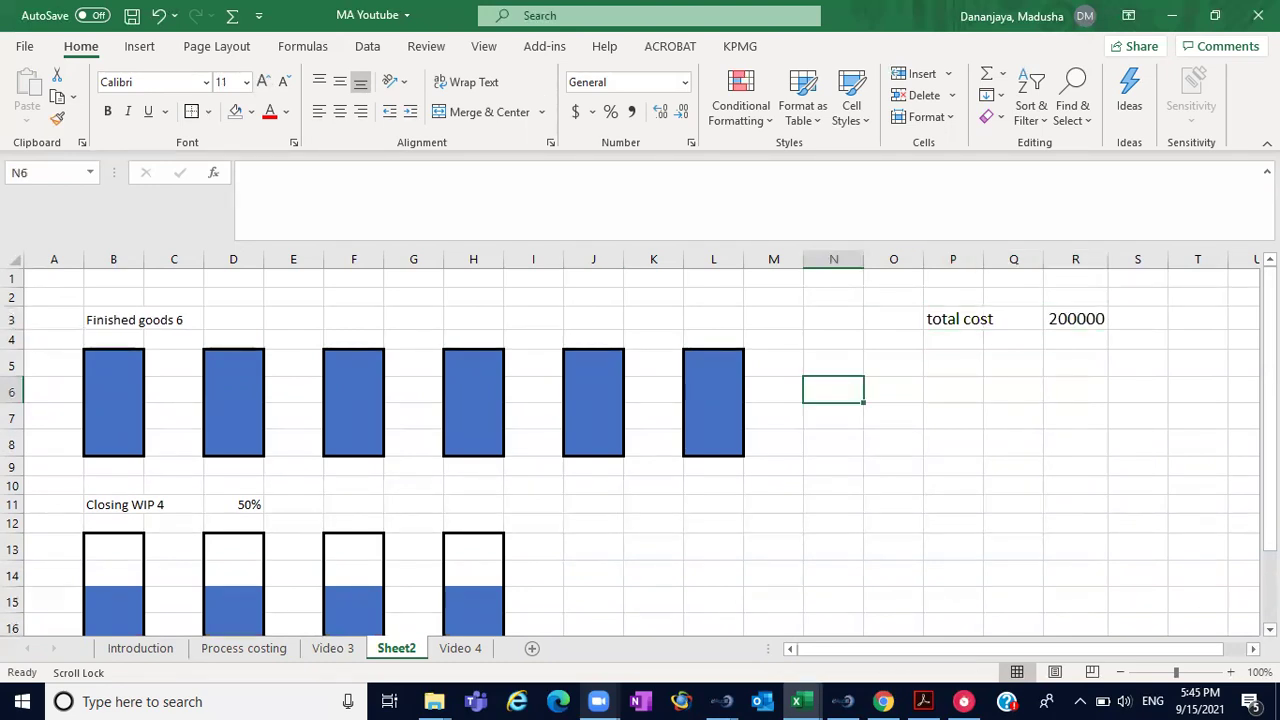
- Change the total cost amount in R3 to 160000
{"action": "scroll", "coordinate": [640, 450], "scroll_direction": "down", "scroll_amount": 2}
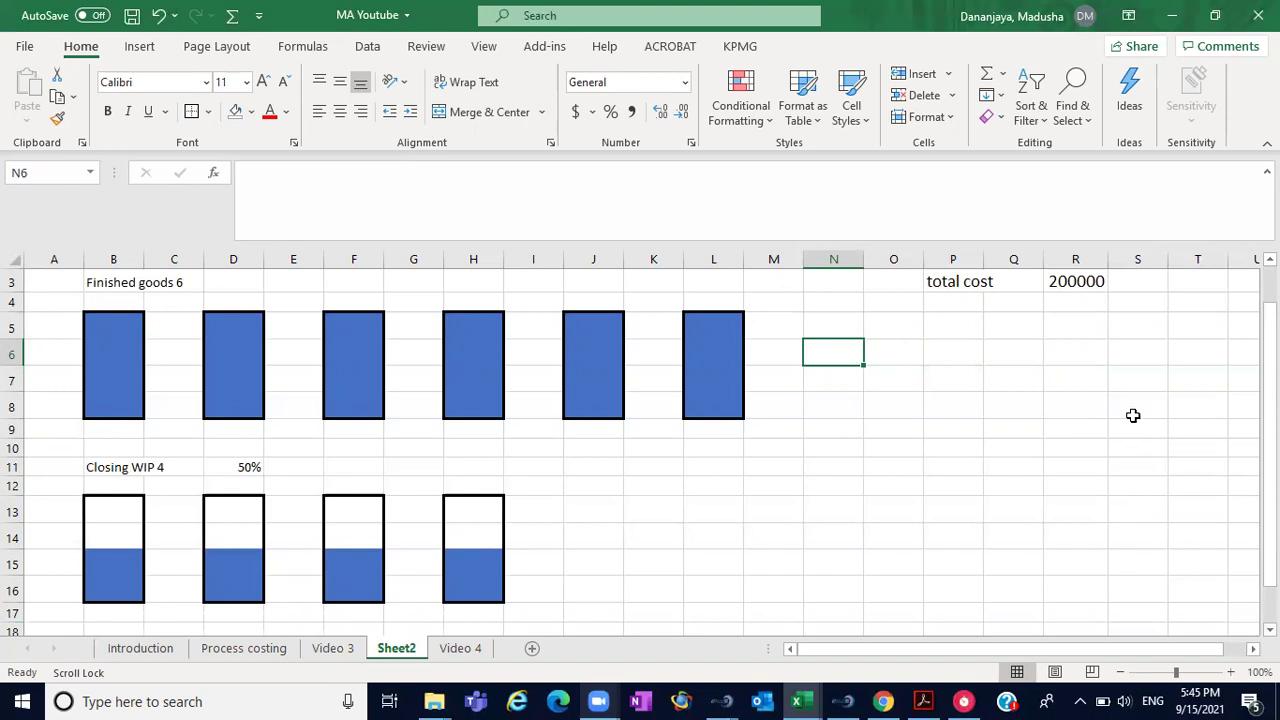
{"action": "left_click", "coordinate": [1090, 285]}
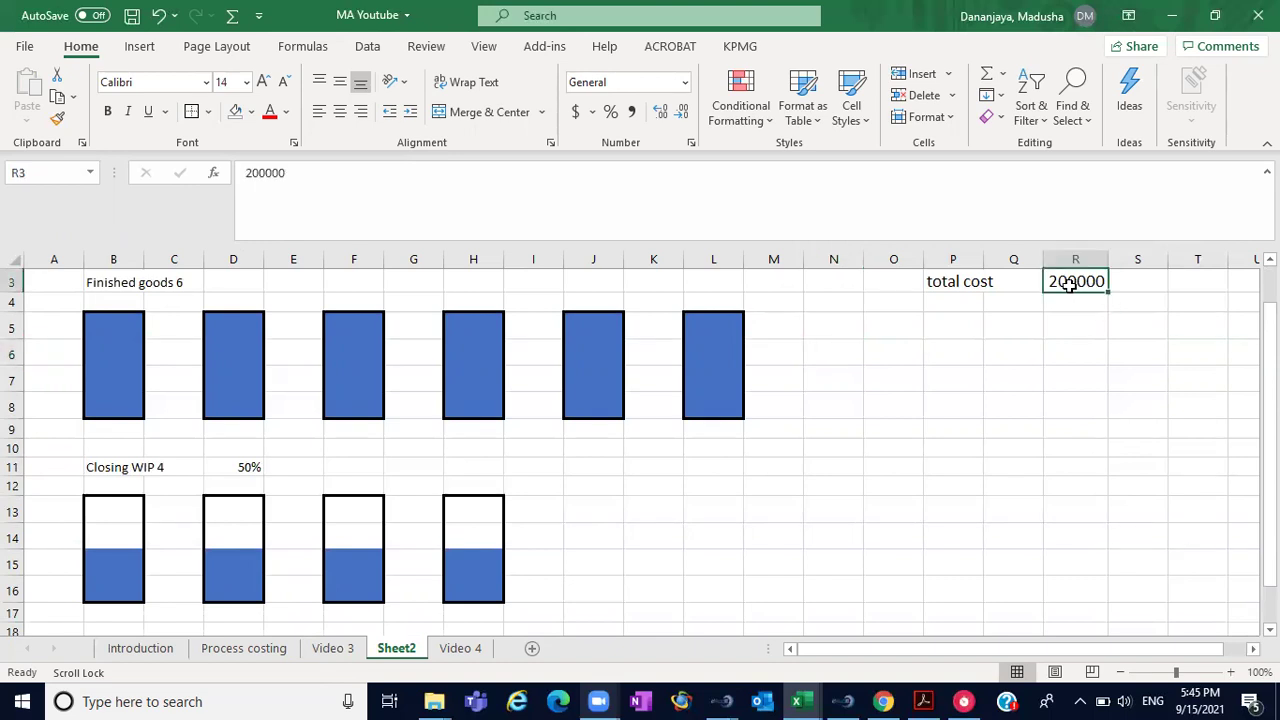
{"action": "left_click", "coordinate": [315, 181]}
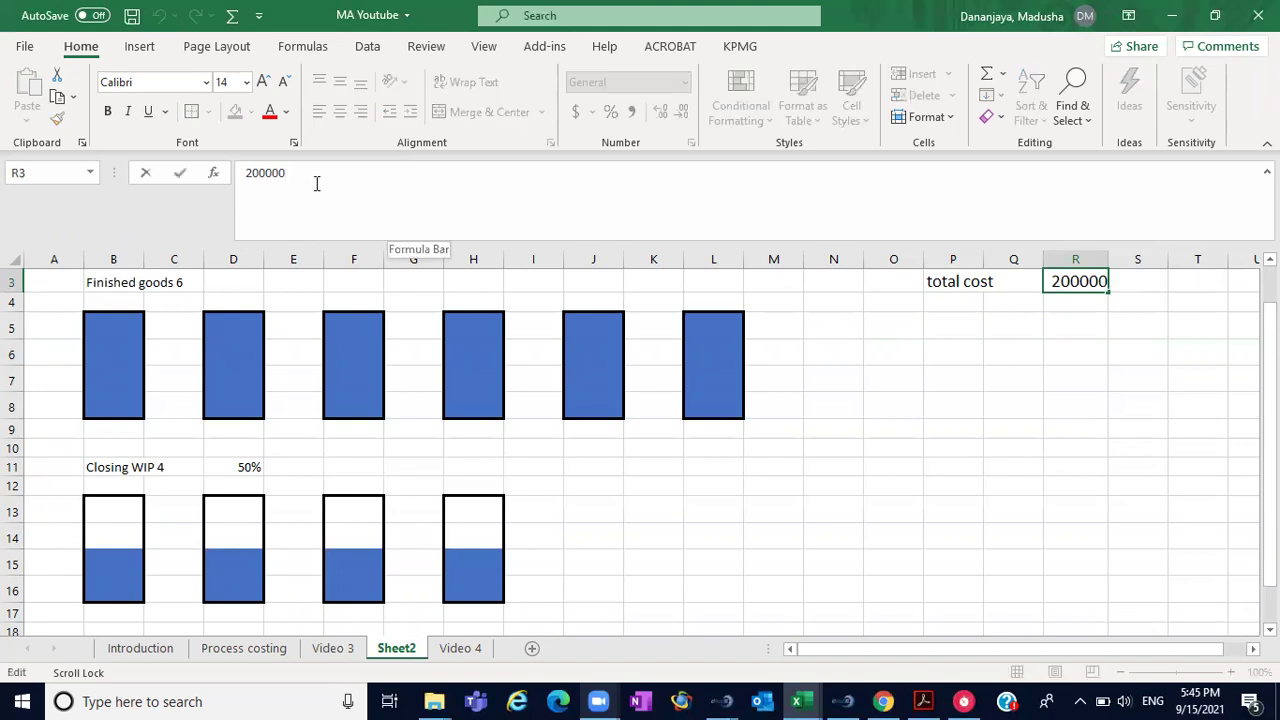
{"action": "key", "text": "BackSpace"}
{"action": "key", "text": "BackSpace"}
{"action": "key", "text": "BackSpace"}
{"action": "key", "text": "BackSpace"}
{"action": "key", "text": "BackSpace"}
{"action": "key", "text": "BackSpace"}
{"action": "type", "text": "160000"}
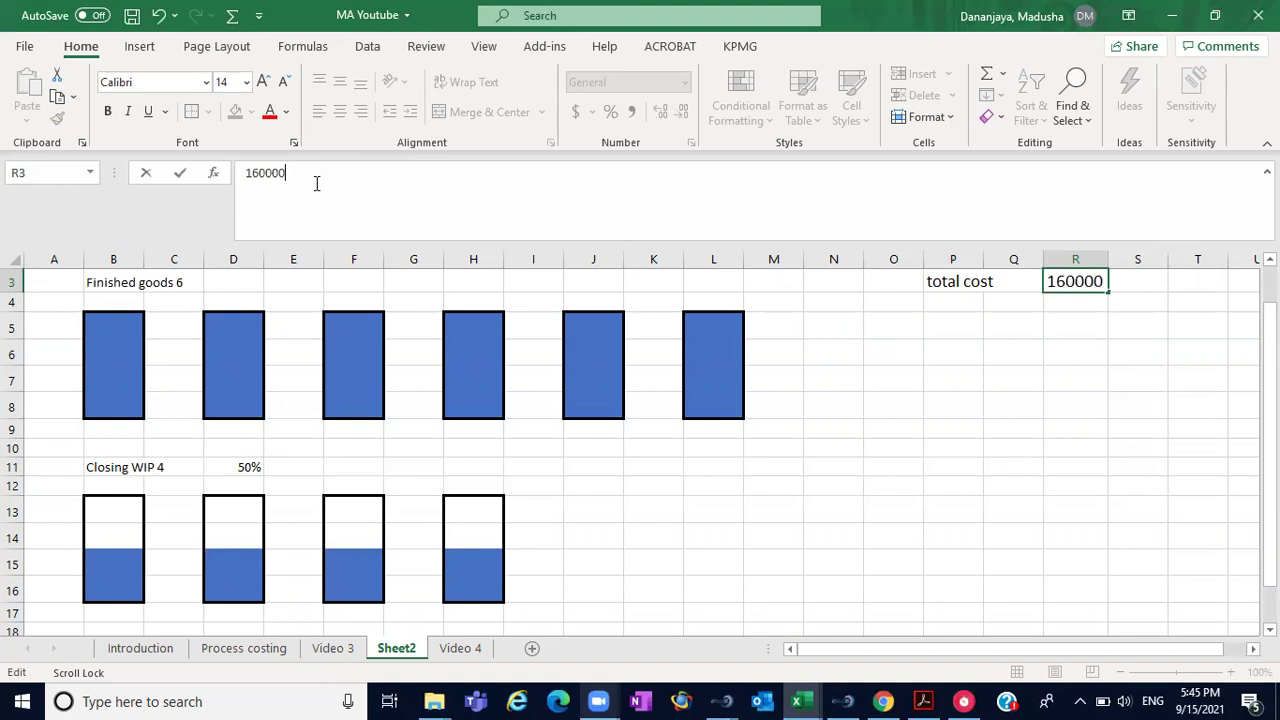
{"action": "left_click", "coordinate": [739, 527]}
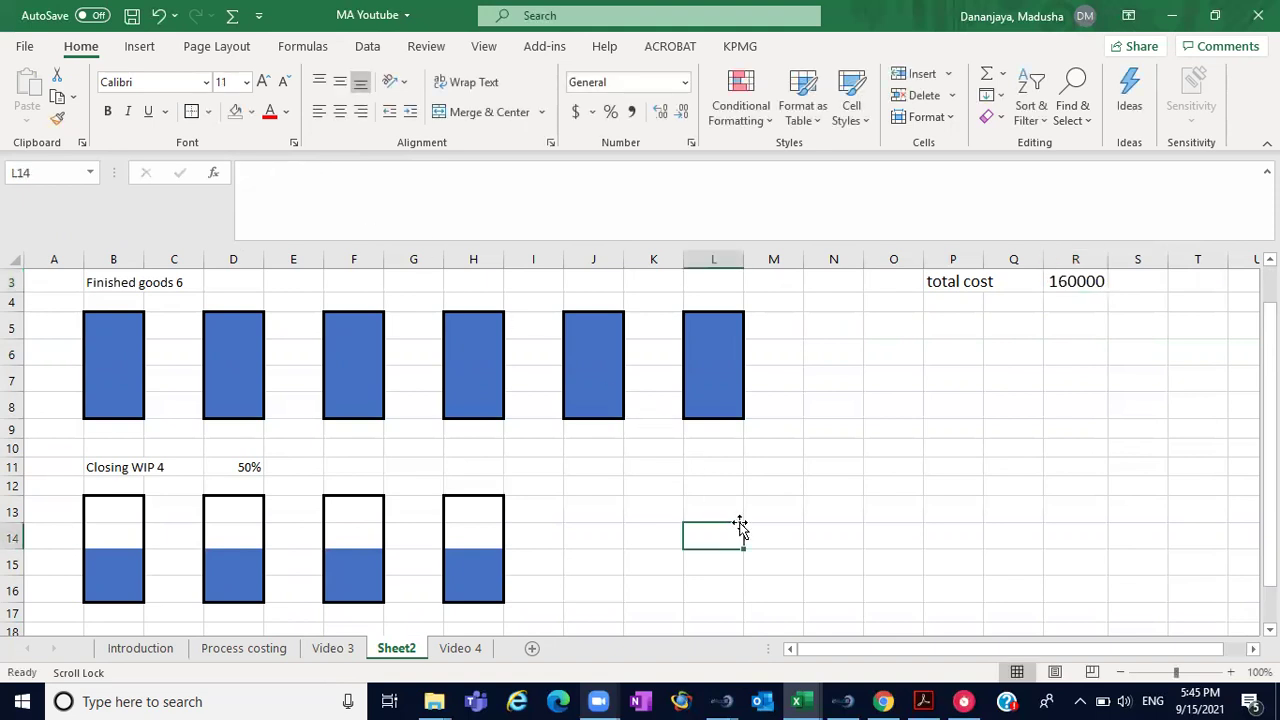
{"action": "left_click", "coordinate": [1270, 630]}
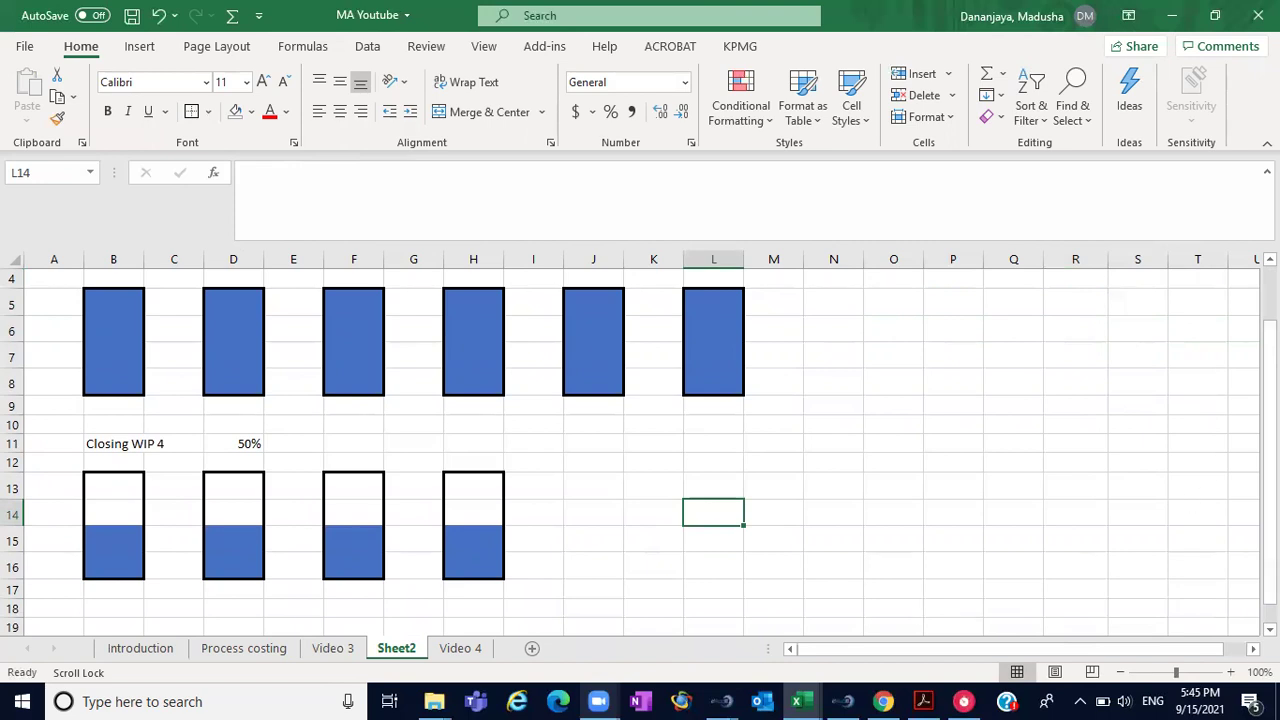
{"action": "scroll", "coordinate": [932, 456], "scroll_direction": "up", "scroll_amount": 1}
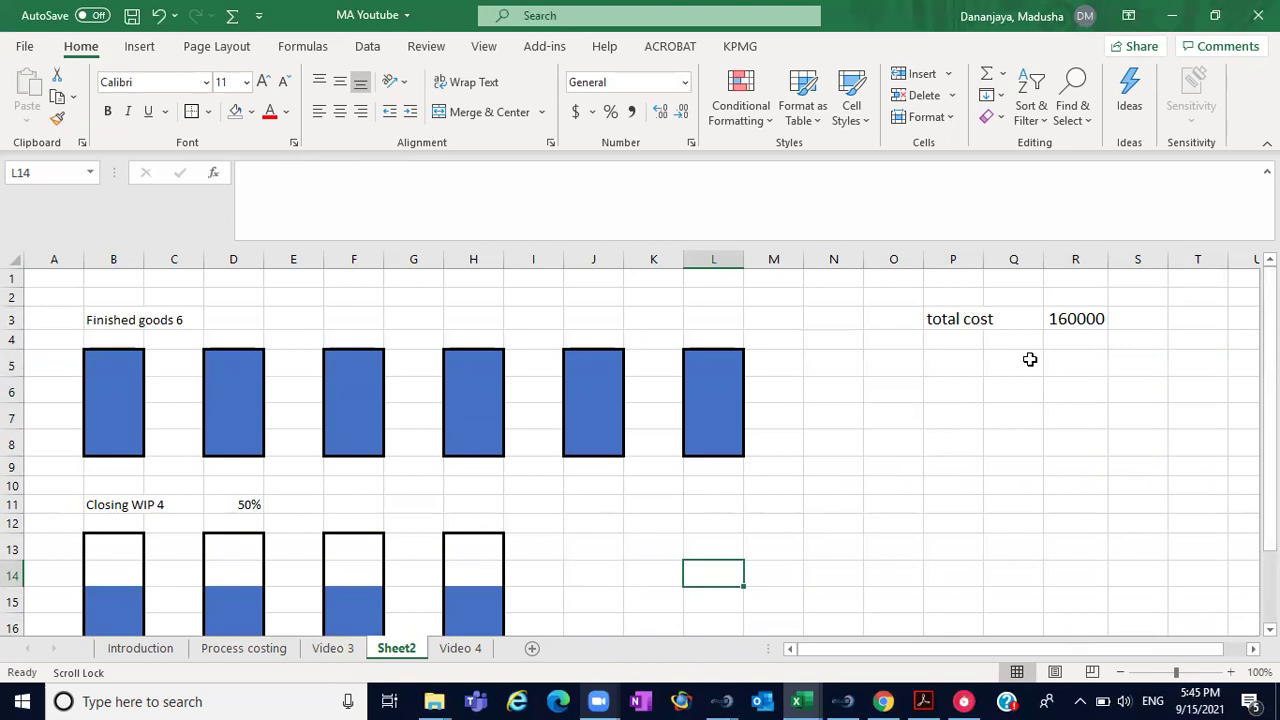
- Enter 160000 in R6 and add a bottom border to the cell as a division line
{"action": "left_click", "coordinate": [1060, 387]}
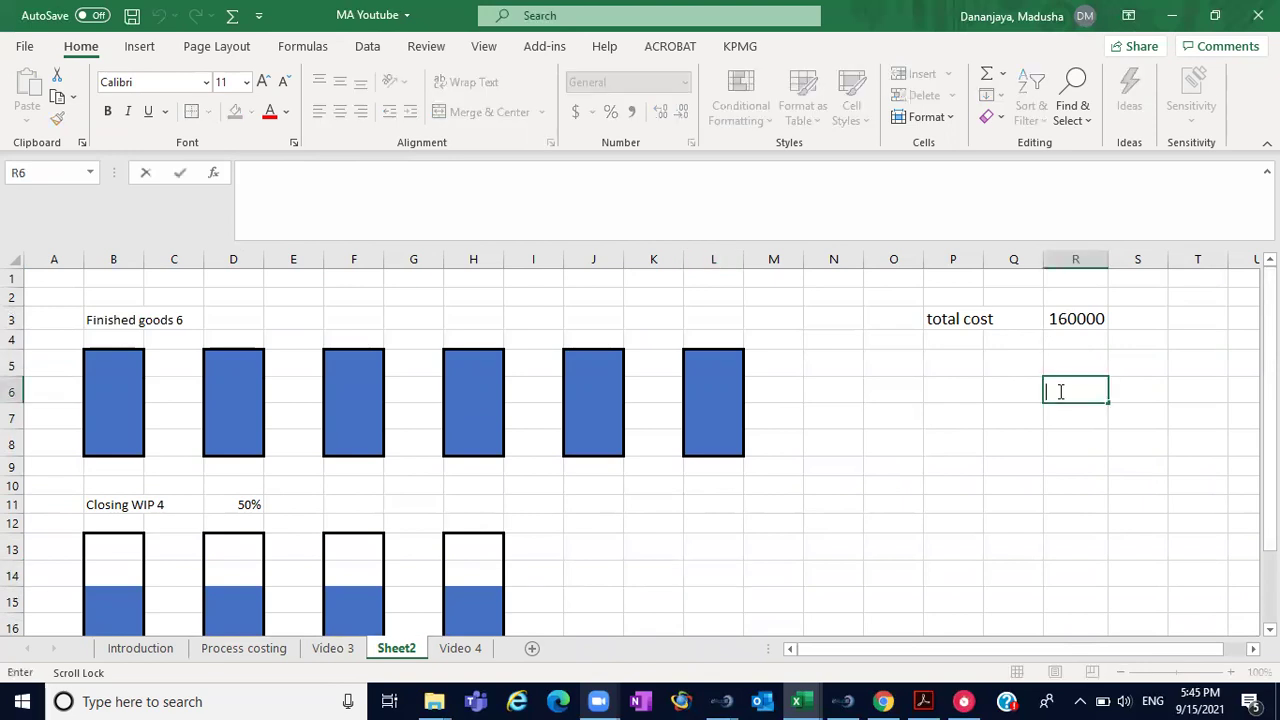
{"action": "type", "text": "160000"}
{"action": "left_click", "coordinate": [1068, 417]}
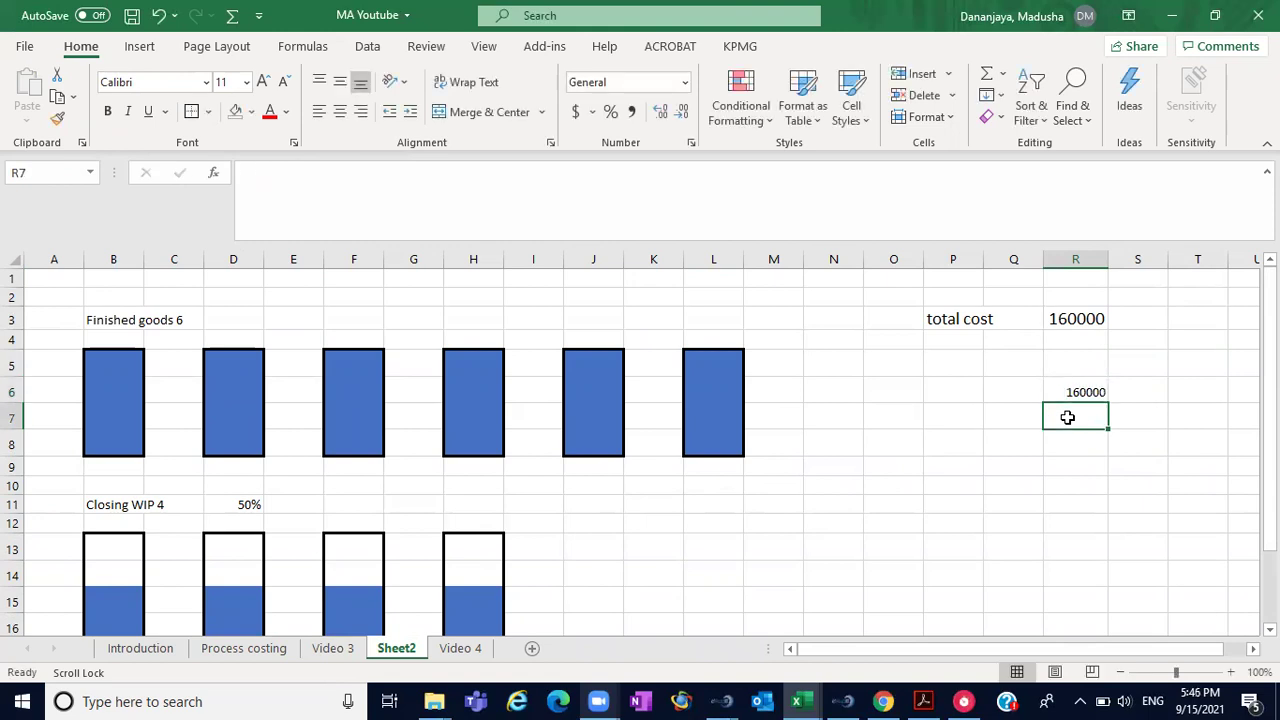
{"action": "left_click", "coordinate": [1068, 396]}
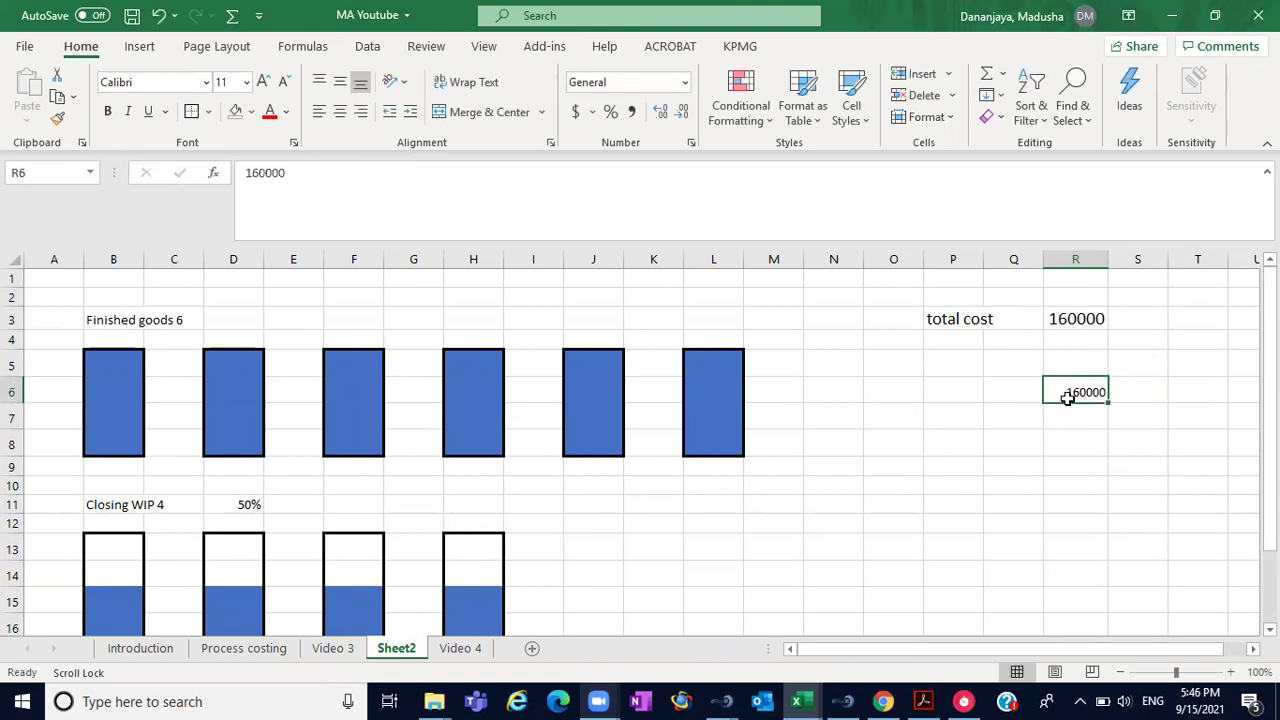
{"action": "left_click", "coordinate": [208, 112]}
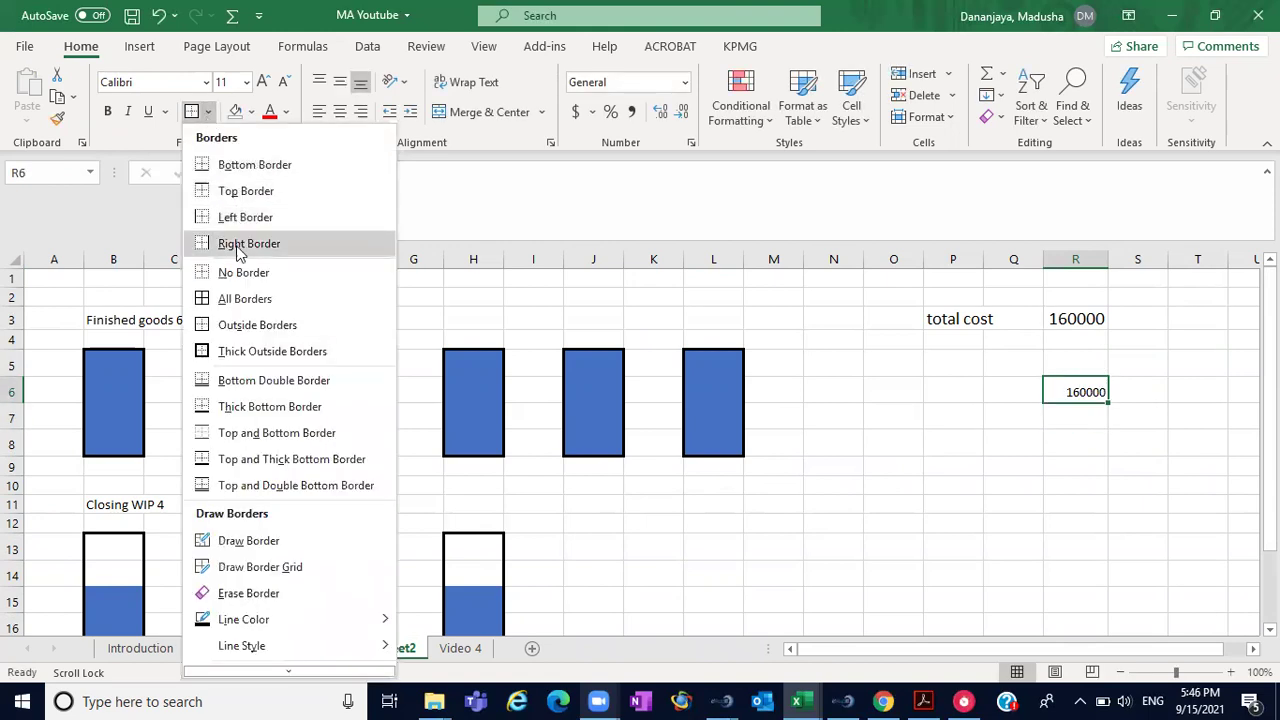
{"action": "left_click", "coordinate": [254, 166]}
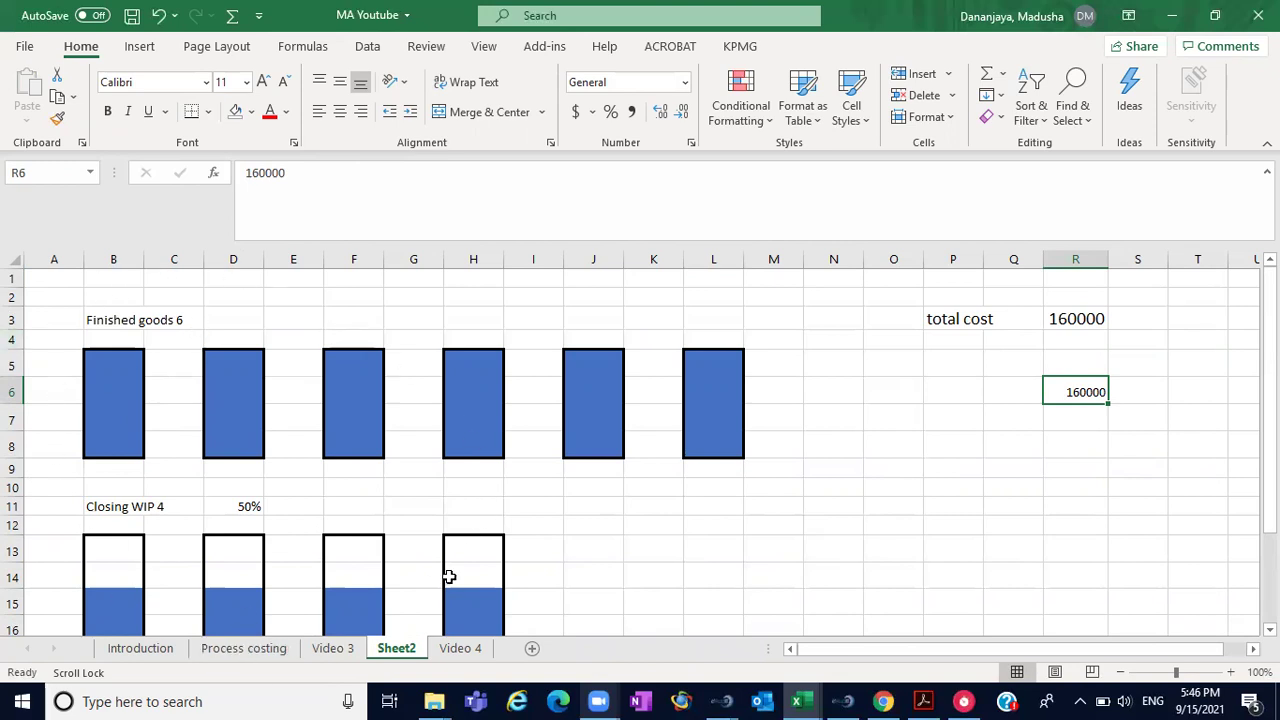
- Enter the divisor 10 in R7 and the per-unit cost 16000 in R8
{"action": "left_click", "coordinate": [1082, 414]}
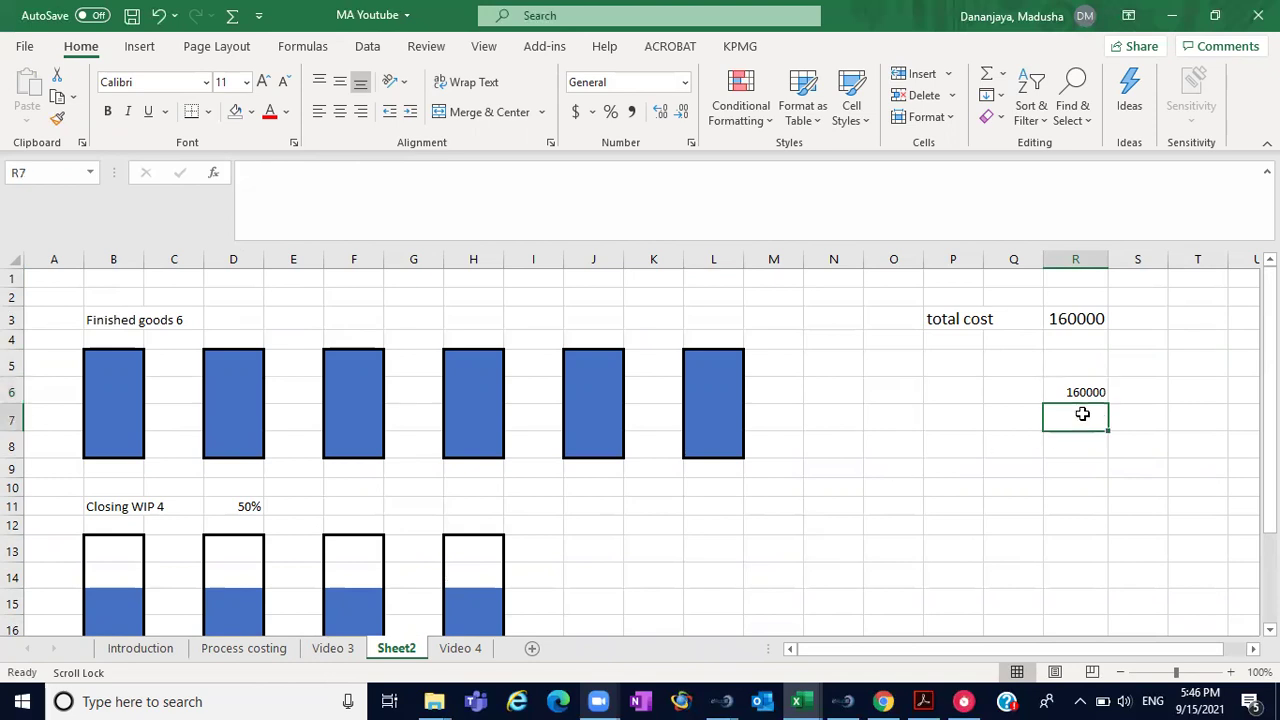
{"action": "type", "text": "10"}
{"action": "key", "text": "Return"}
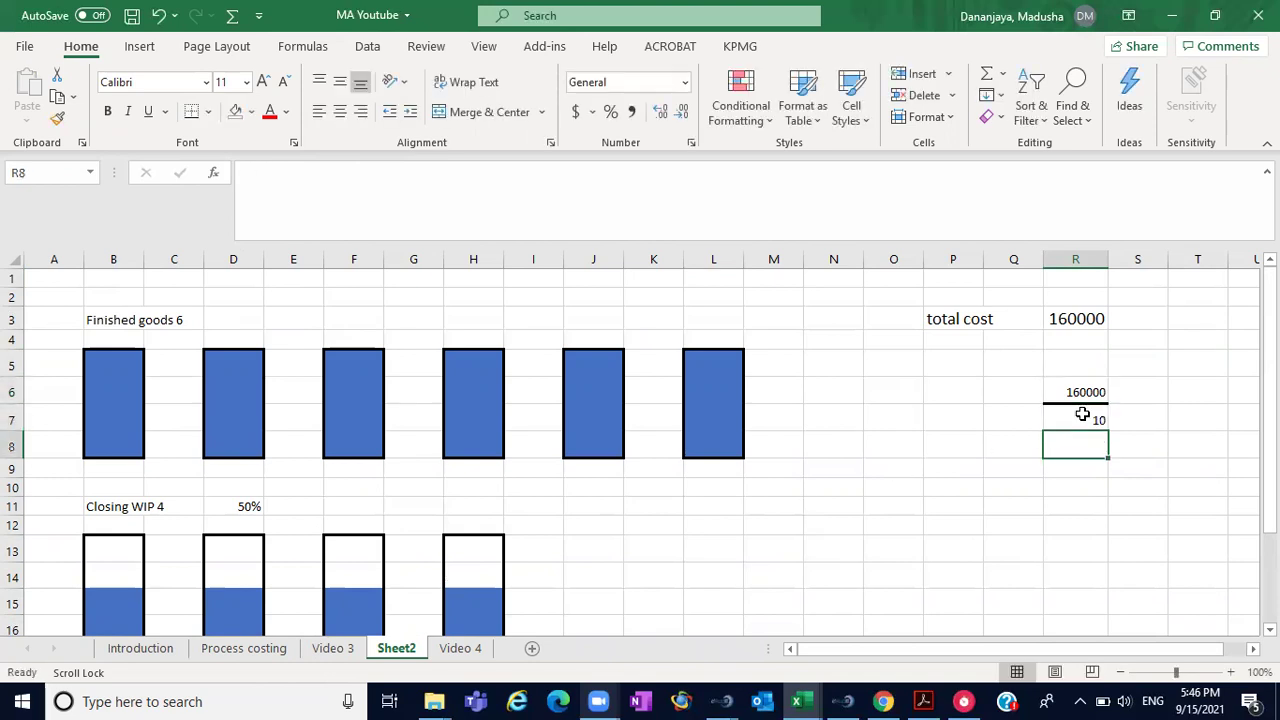
{"action": "left_click", "coordinate": [1234, 507]}
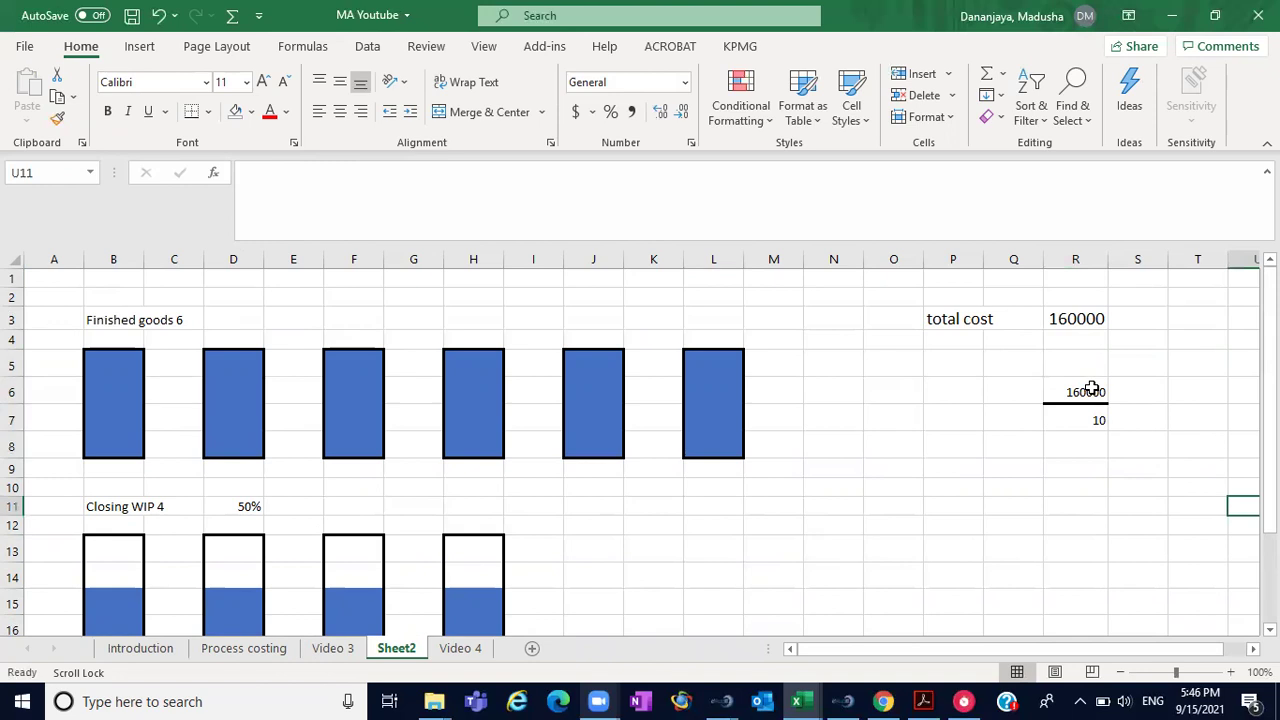
{"action": "left_click", "coordinate": [1094, 449]}
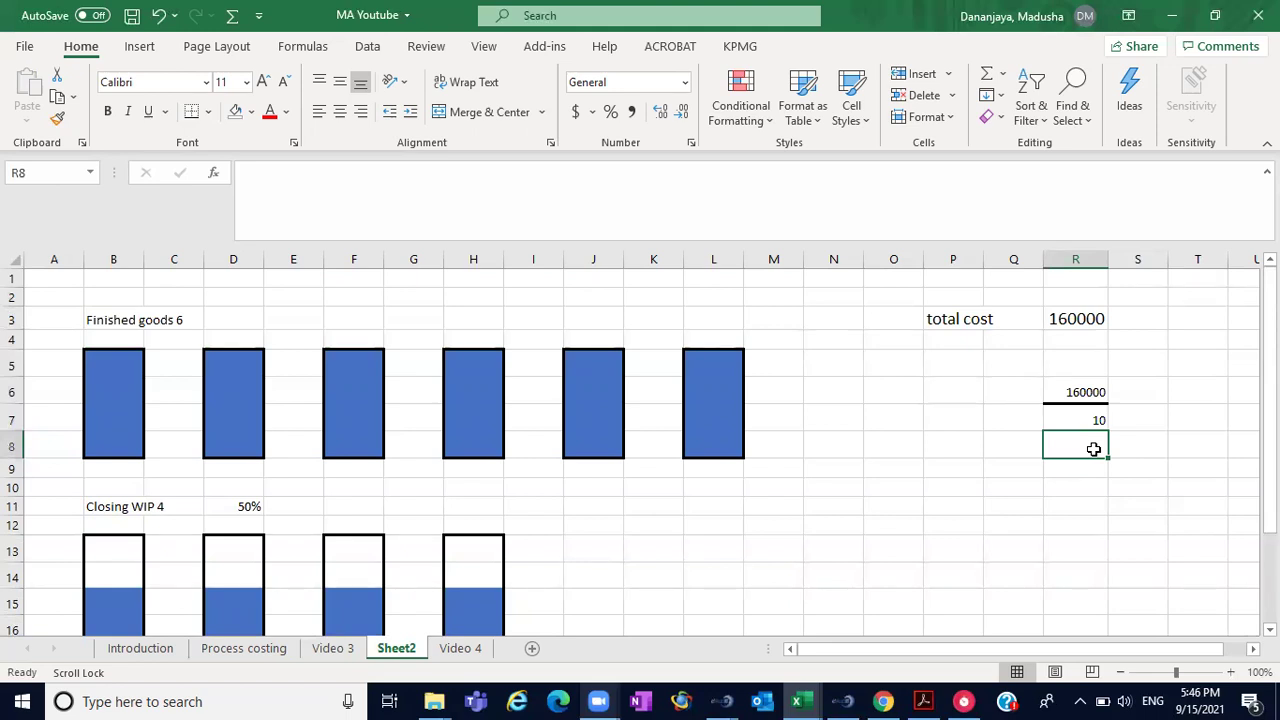
{"action": "type", "text": "16000"}
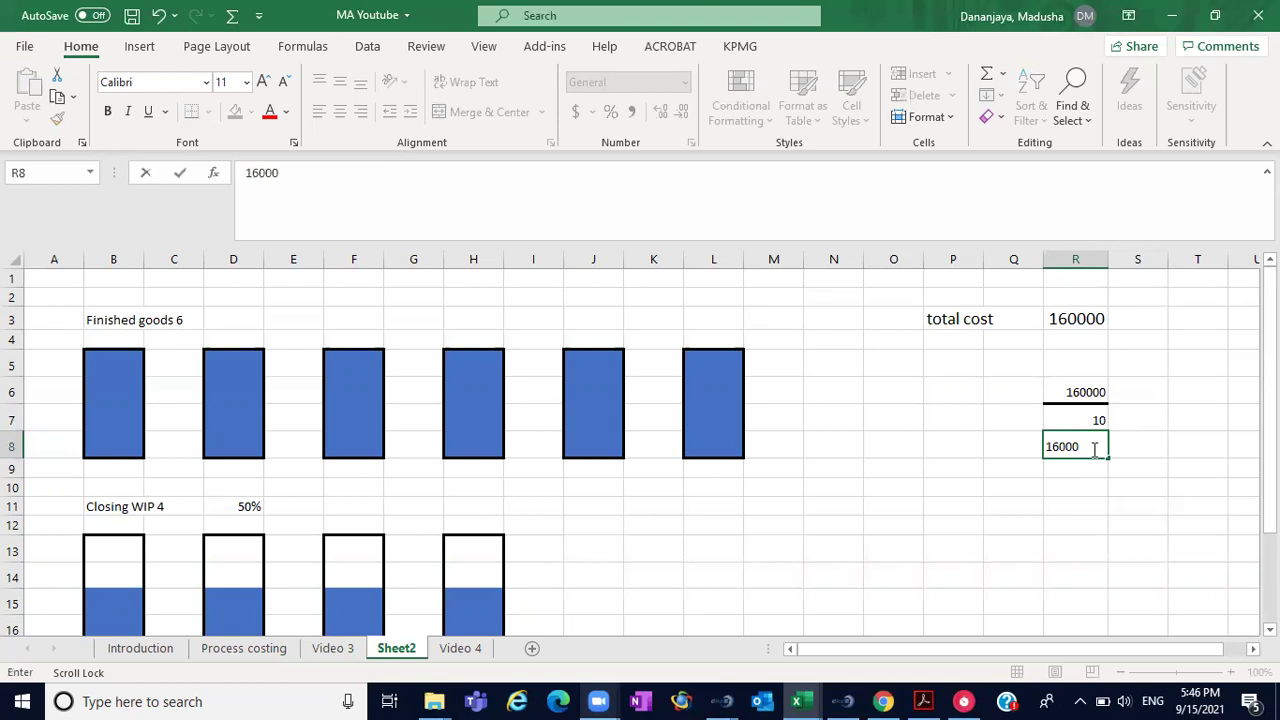
{"action": "left_click", "coordinate": [864, 486]}
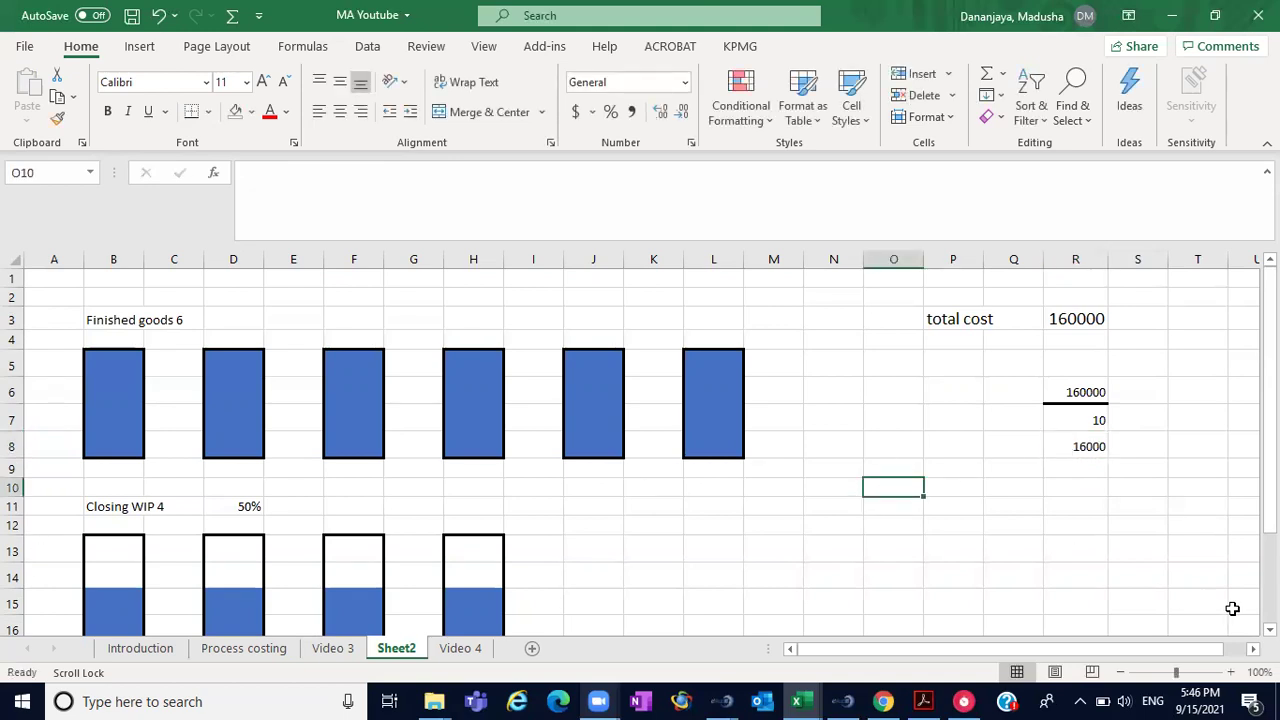
- Clear the division working in R6:R9 and remove the border from R6
{"action": "left_click", "coordinate": [1269, 629]}
{"action": "left_click", "coordinate": [1269, 629]}
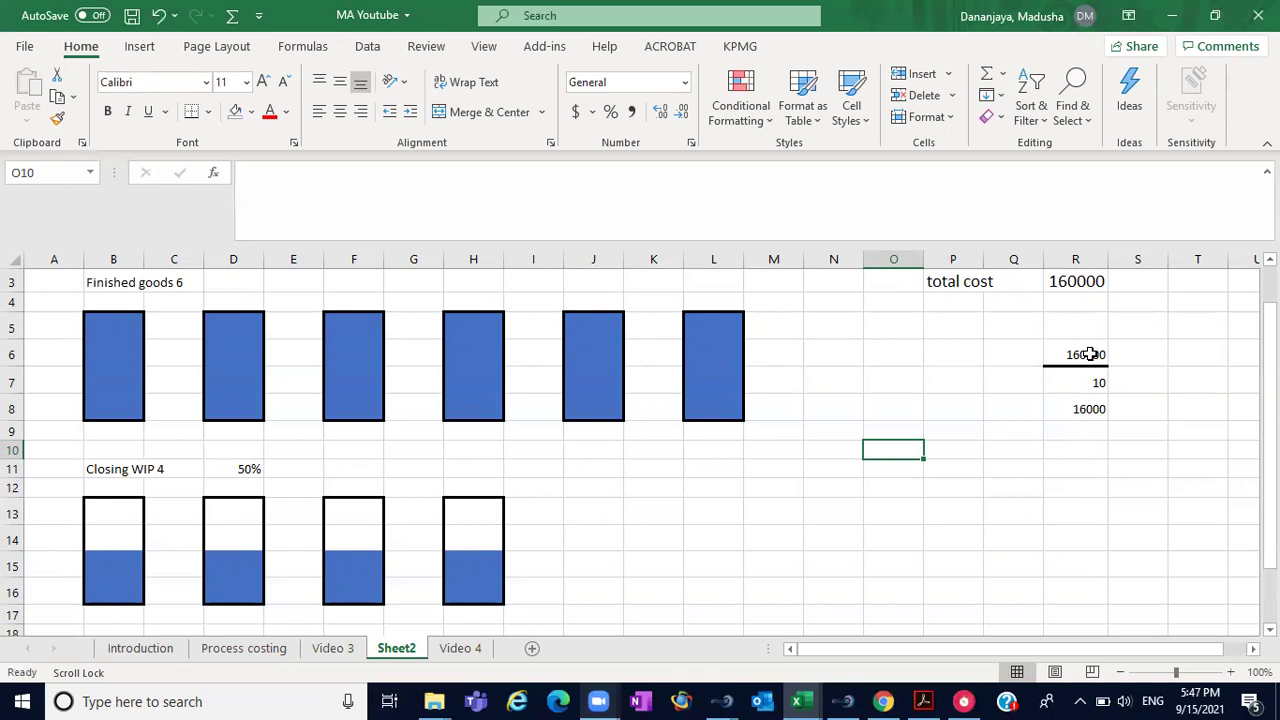
{"action": "left_click_drag", "start_coordinate": [1090, 354], "coordinate": [1097, 423]}
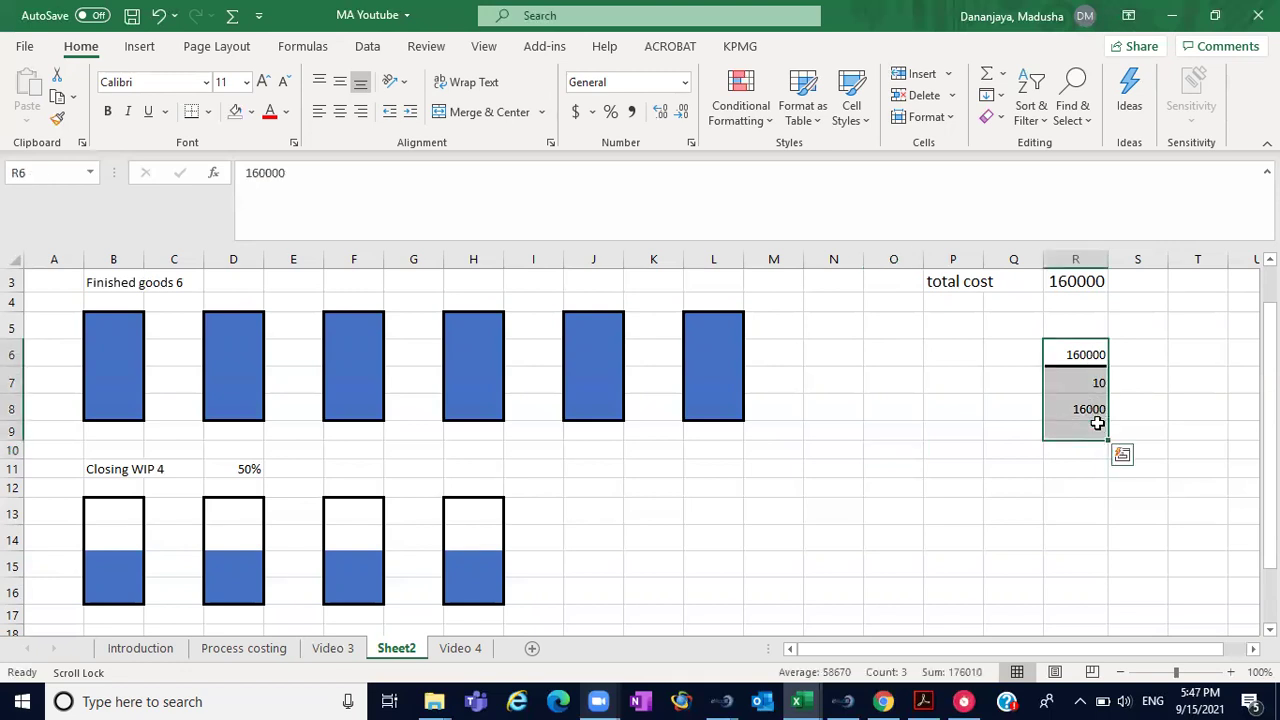
{"action": "key", "text": "Delete"}
{"action": "left_click", "coordinate": [1080, 357]}
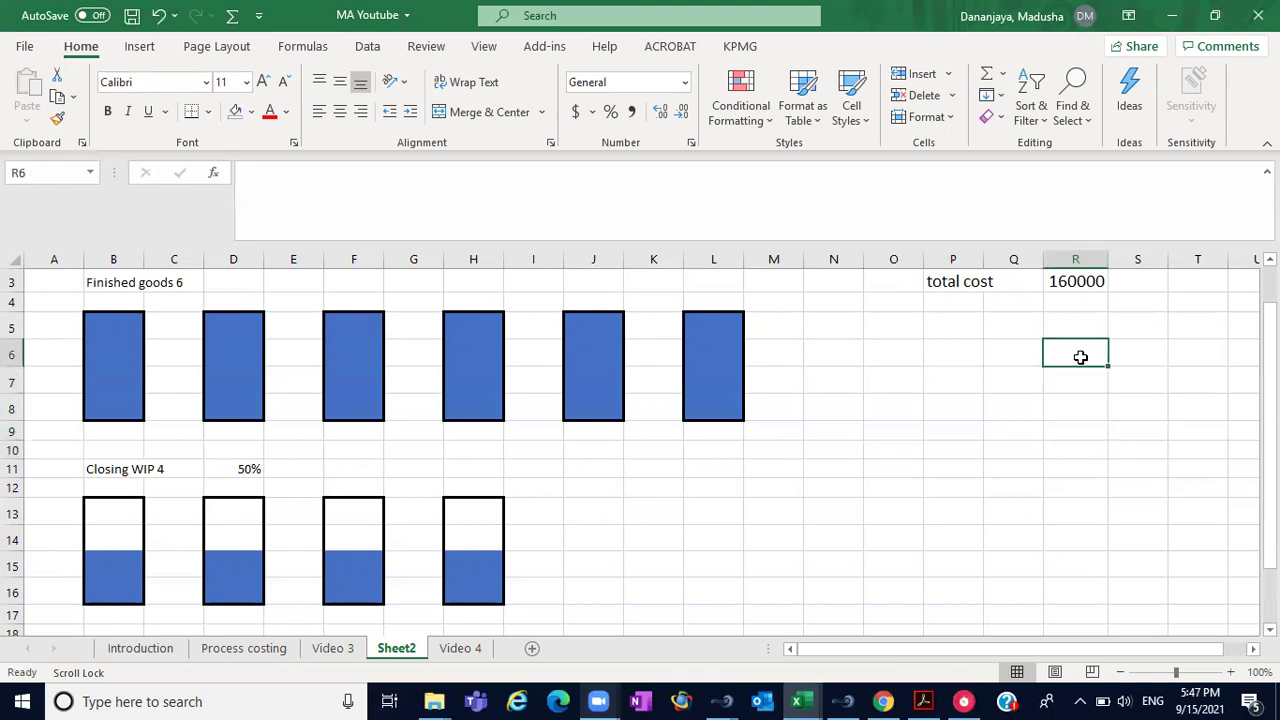
{"action": "left_click", "coordinate": [209, 114]}
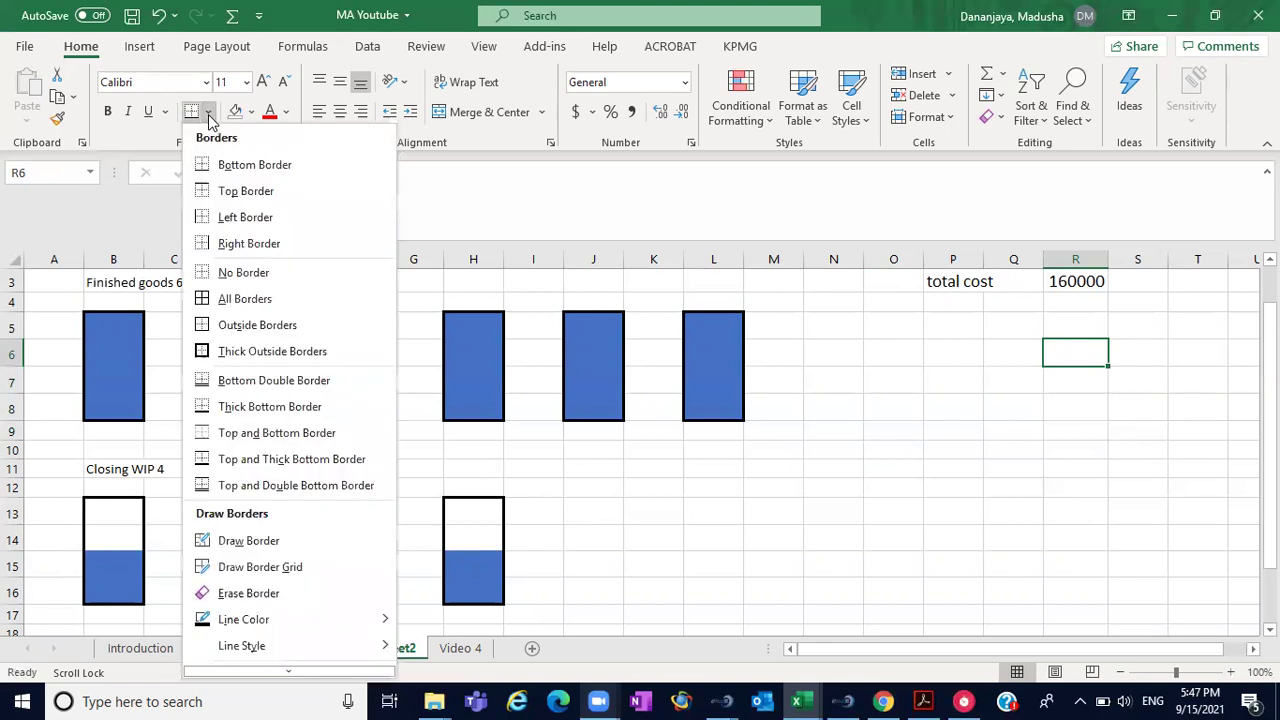
{"action": "left_click", "coordinate": [231, 271]}
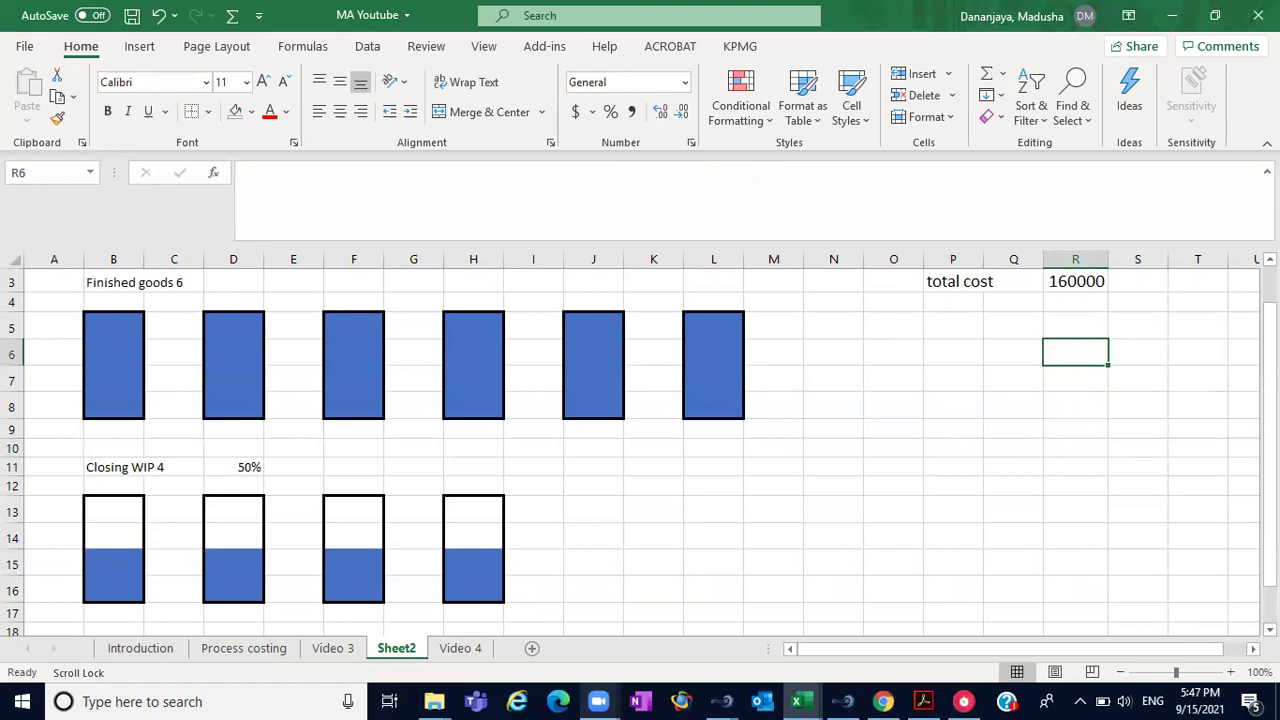
- Examine the filled halves of the closing WIP boxes in B15:H16 and compare them with the first two finished goods boxes, B5:D8
{"action": "scroll", "coordinate": [926, 588], "scroll_direction": "down", "scroll_amount": 1}
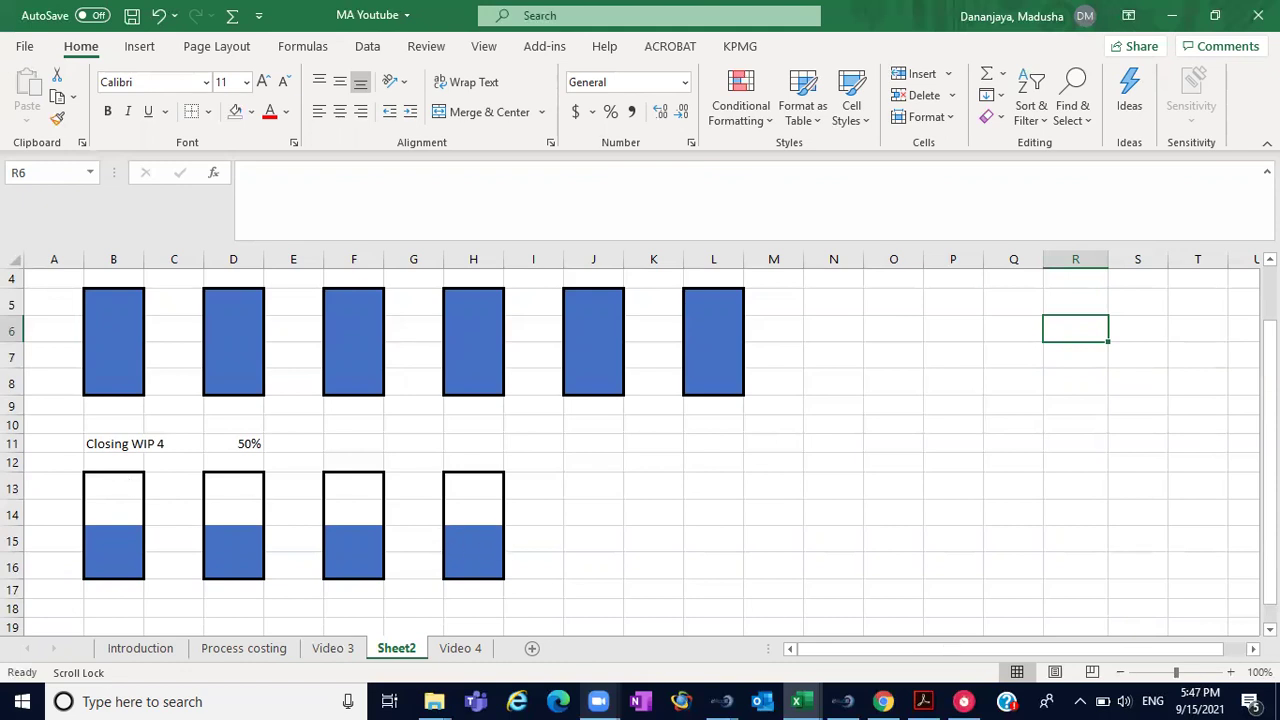
{"action": "scroll", "coordinate": [640, 450], "scroll_direction": "down", "scroll_amount": 1}
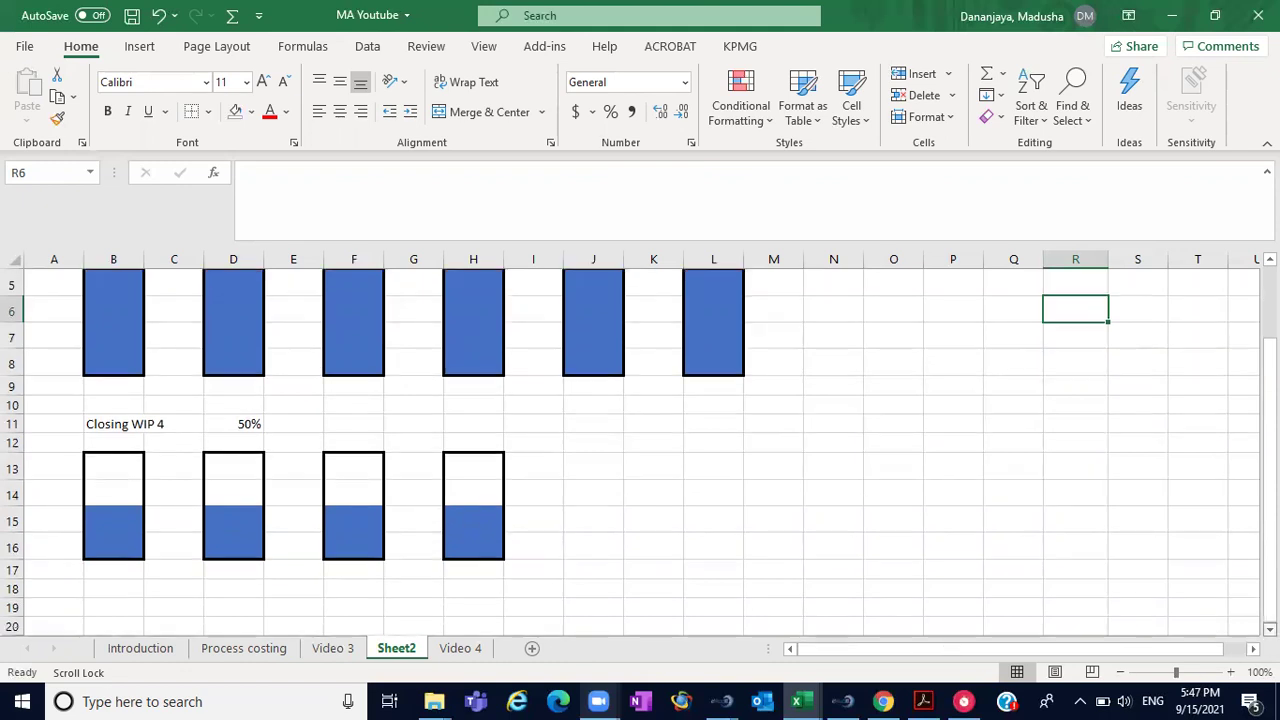
{"action": "scroll", "coordinate": [640, 450], "scroll_direction": "down", "scroll_amount": 1}
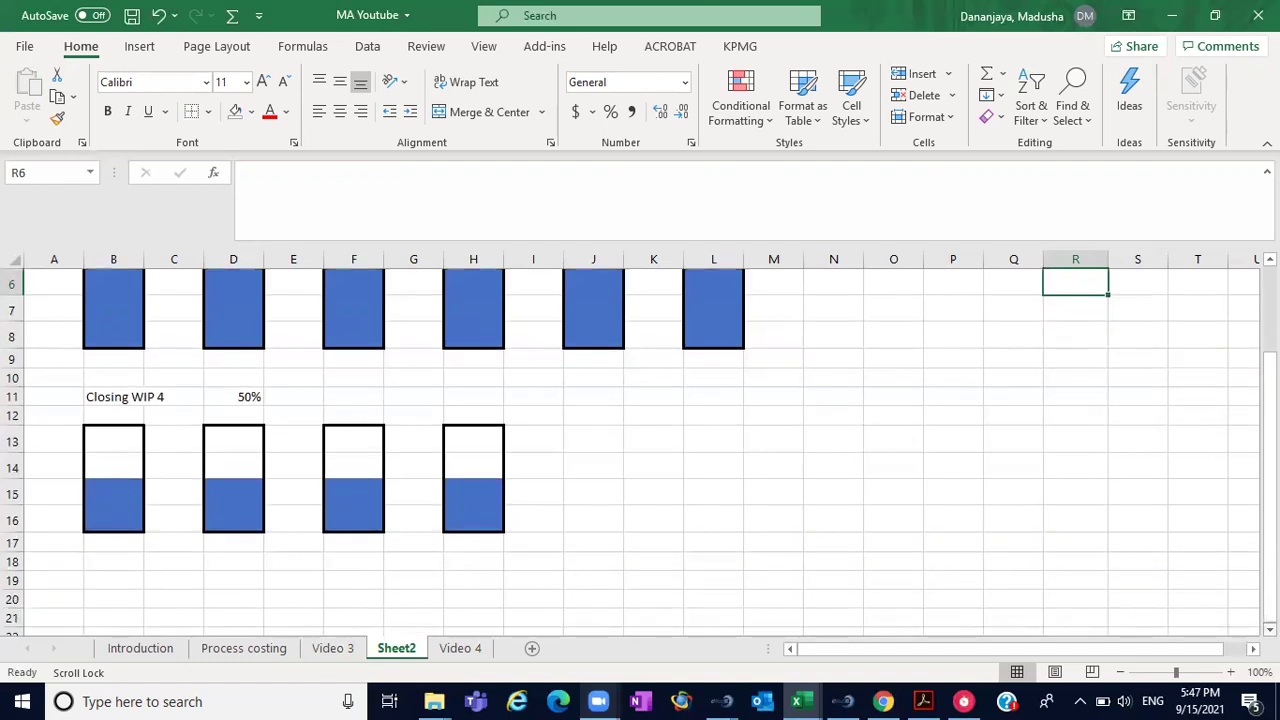
{"action": "scroll", "coordinate": [640, 450], "scroll_direction": "down", "scroll_amount": 1}
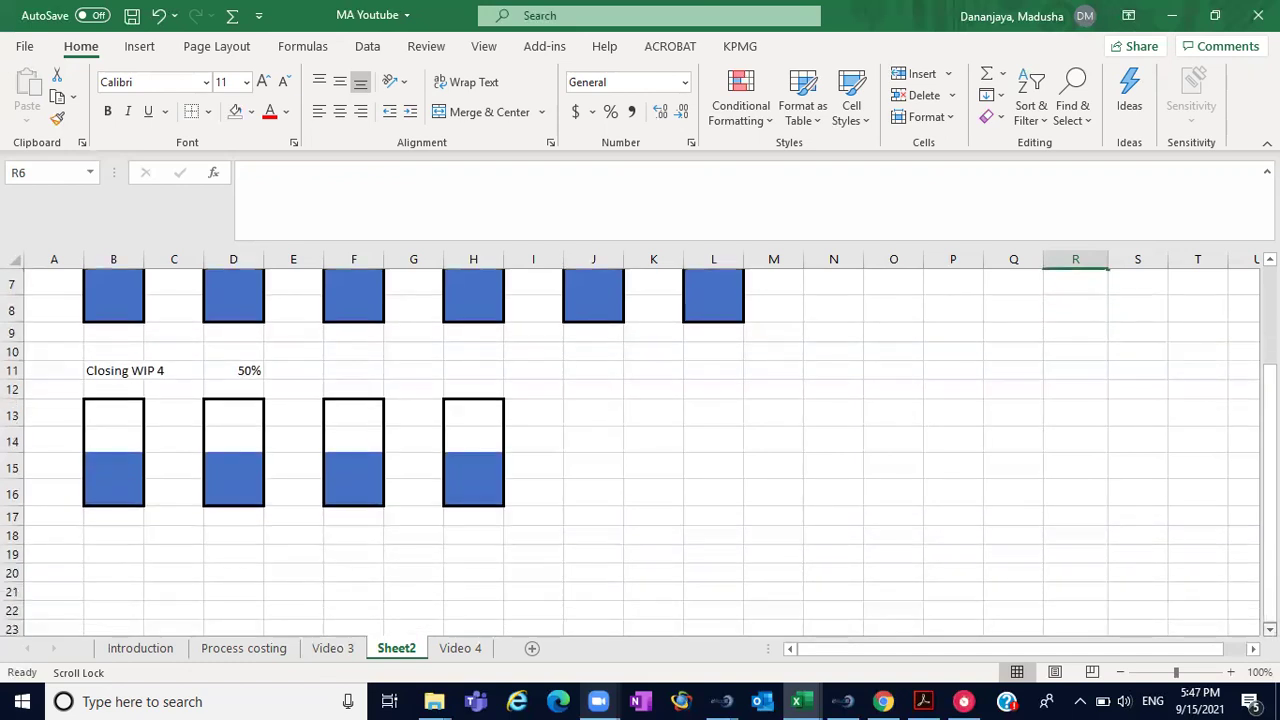
{"action": "left_click", "coordinate": [112, 549]}
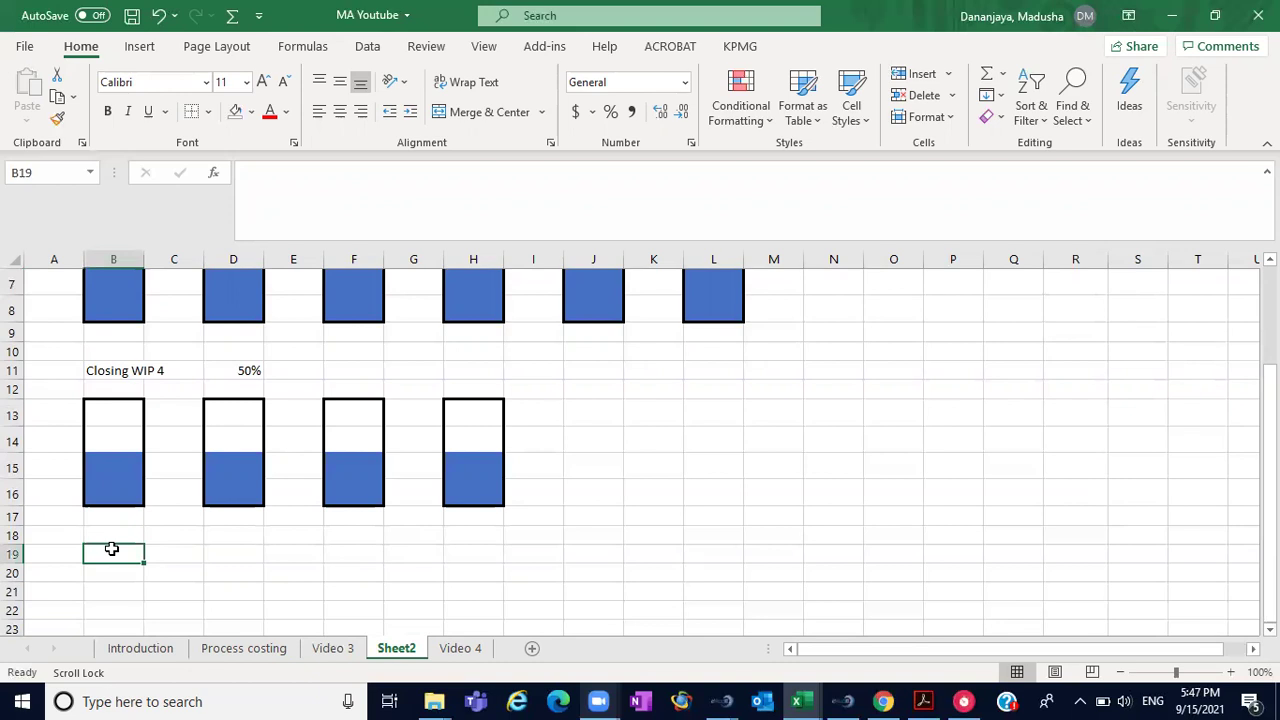
{"action": "left_click", "coordinate": [98, 472]}
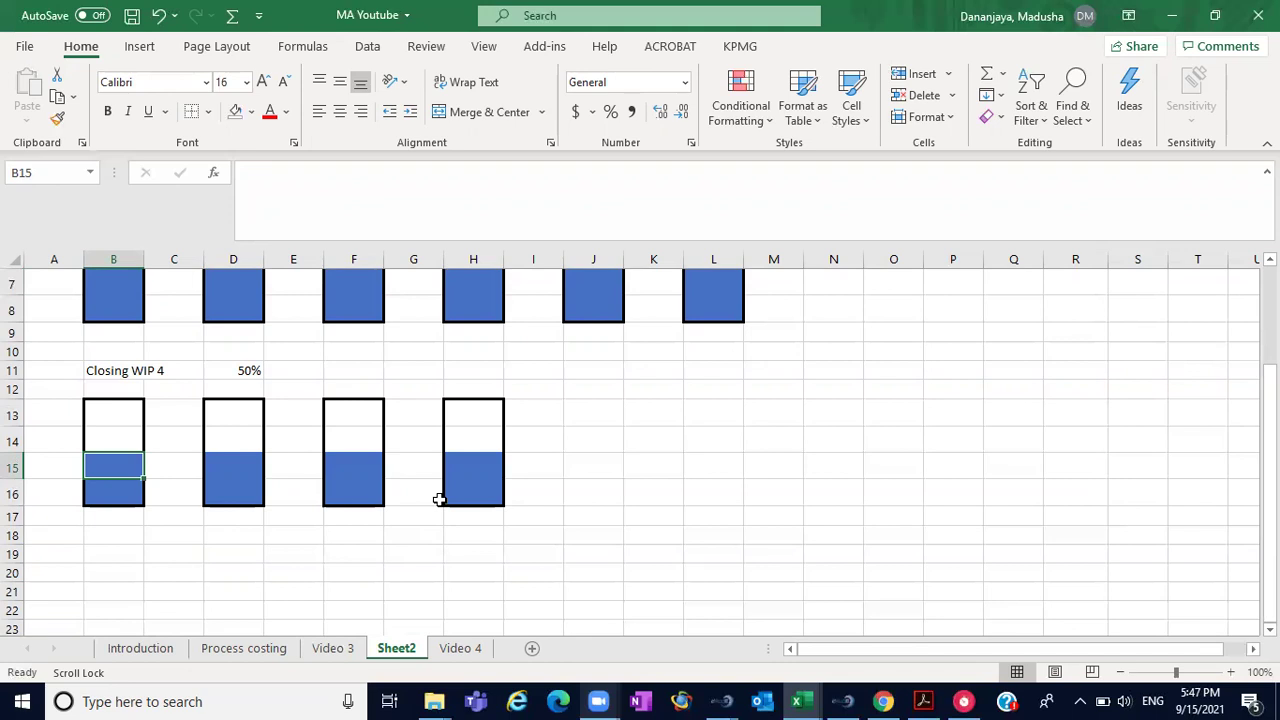
{"action": "left_click_drag", "start_coordinate": [111, 467], "coordinate": [480, 499]}
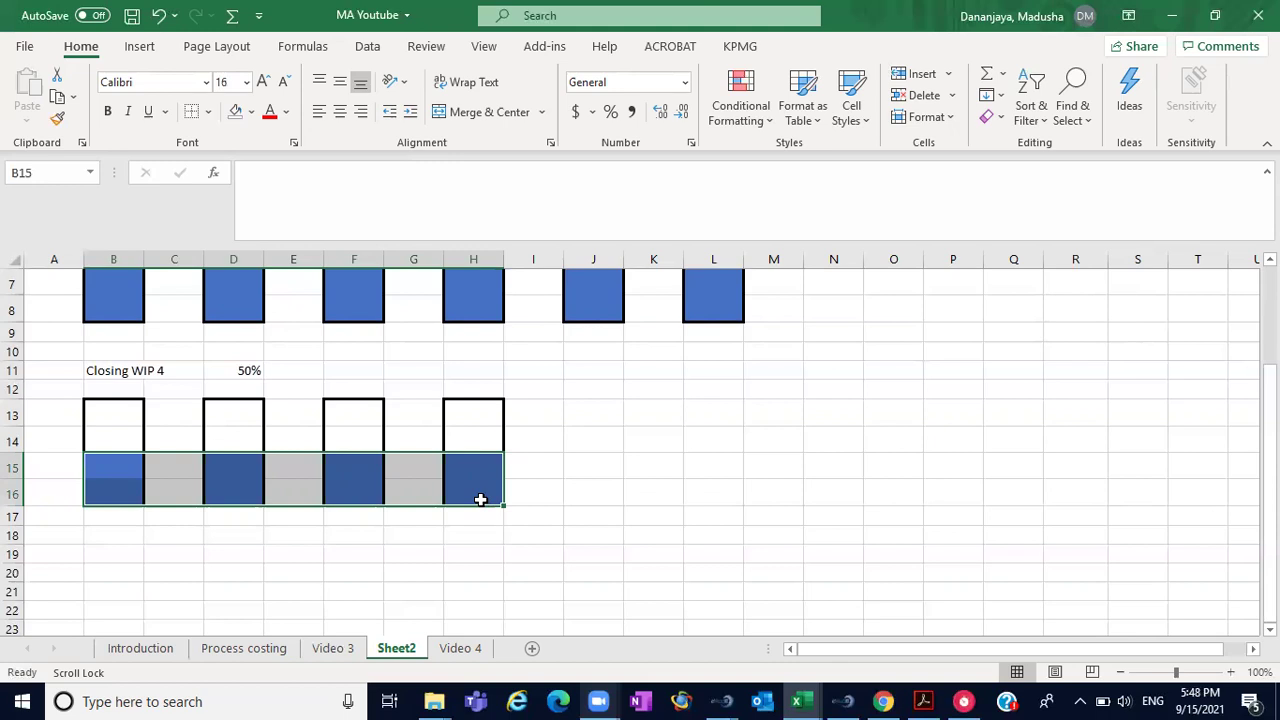
{"action": "left_click_drag", "start_coordinate": [114, 460], "coordinate": [473, 488]}
{"action": "right_click", "coordinate": [135, 458]}
{"action": "left_click", "coordinate": [477, 538]}
{"action": "scroll", "coordinate": [240, 343], "scroll_direction": "up", "scroll_amount": 2}
{"action": "left_click_drag", "start_coordinate": [113, 336], "coordinate": [231, 415]}
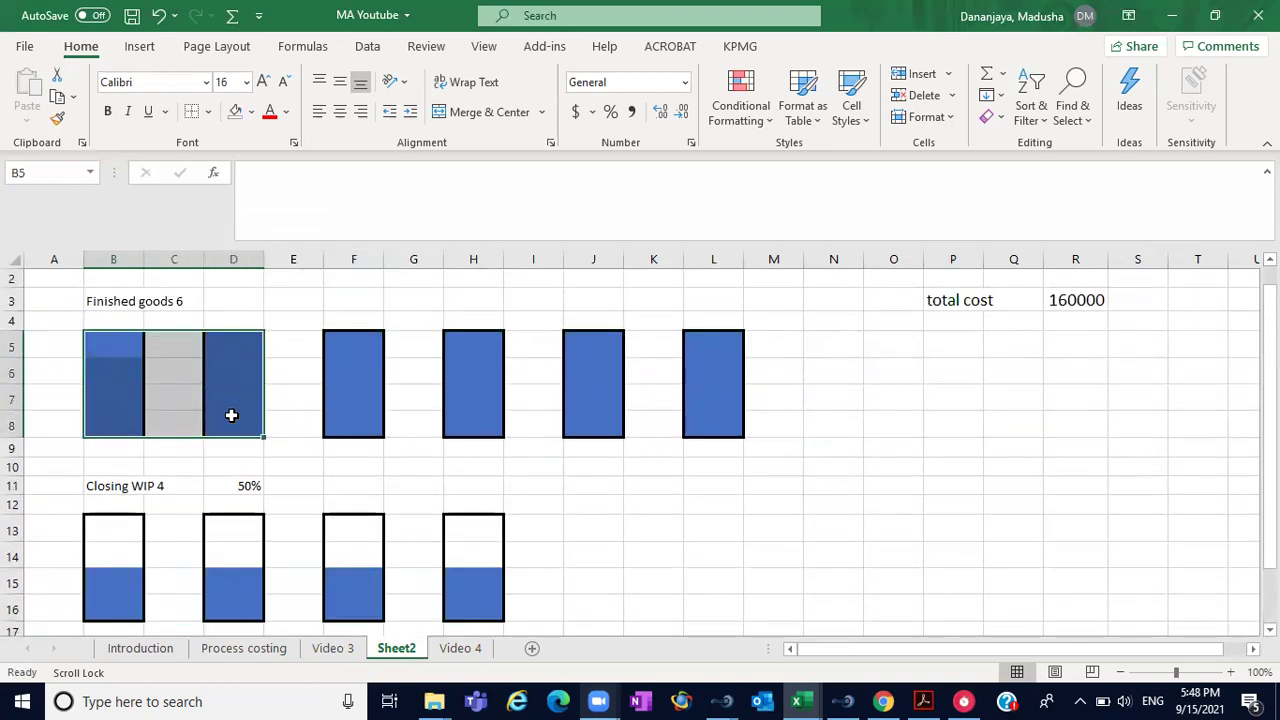
{"action": "left_click", "coordinate": [626, 526]}
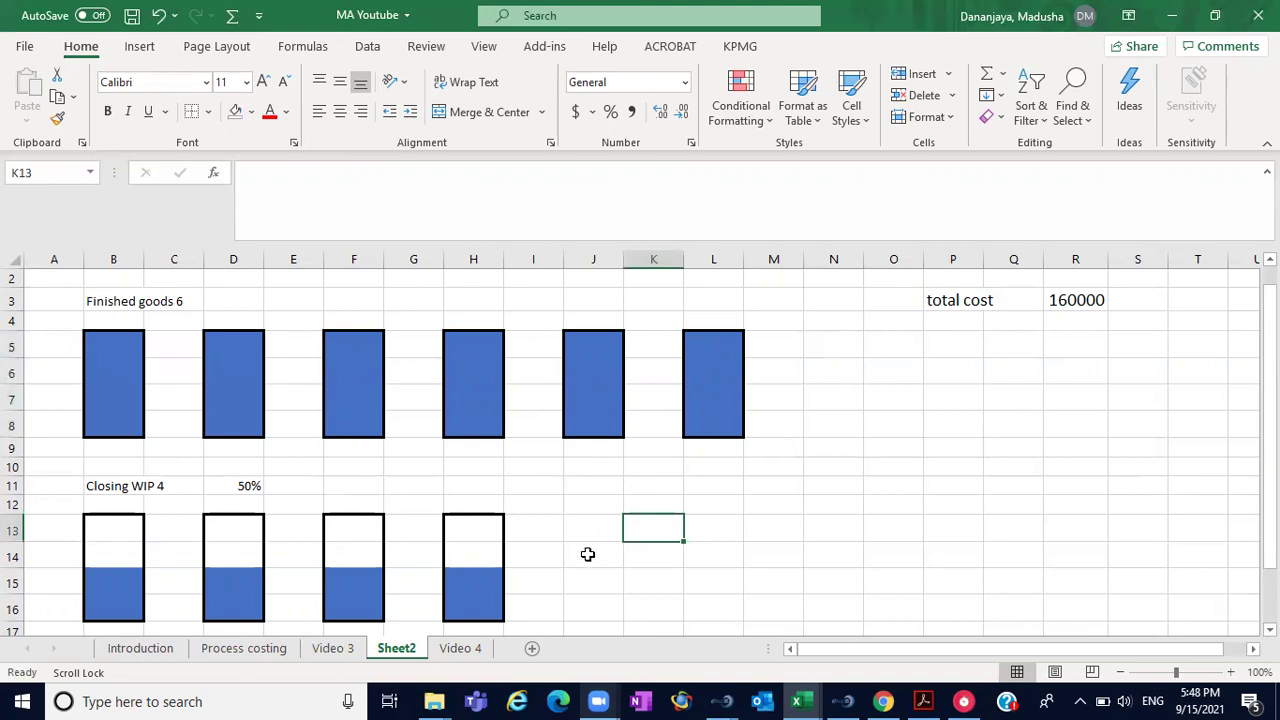
- Enter the working "50% * 4" in B19, below the closing WIP boxes
{"action": "scroll", "coordinate": [640, 450], "scroll_direction": "down", "scroll_amount": 2}
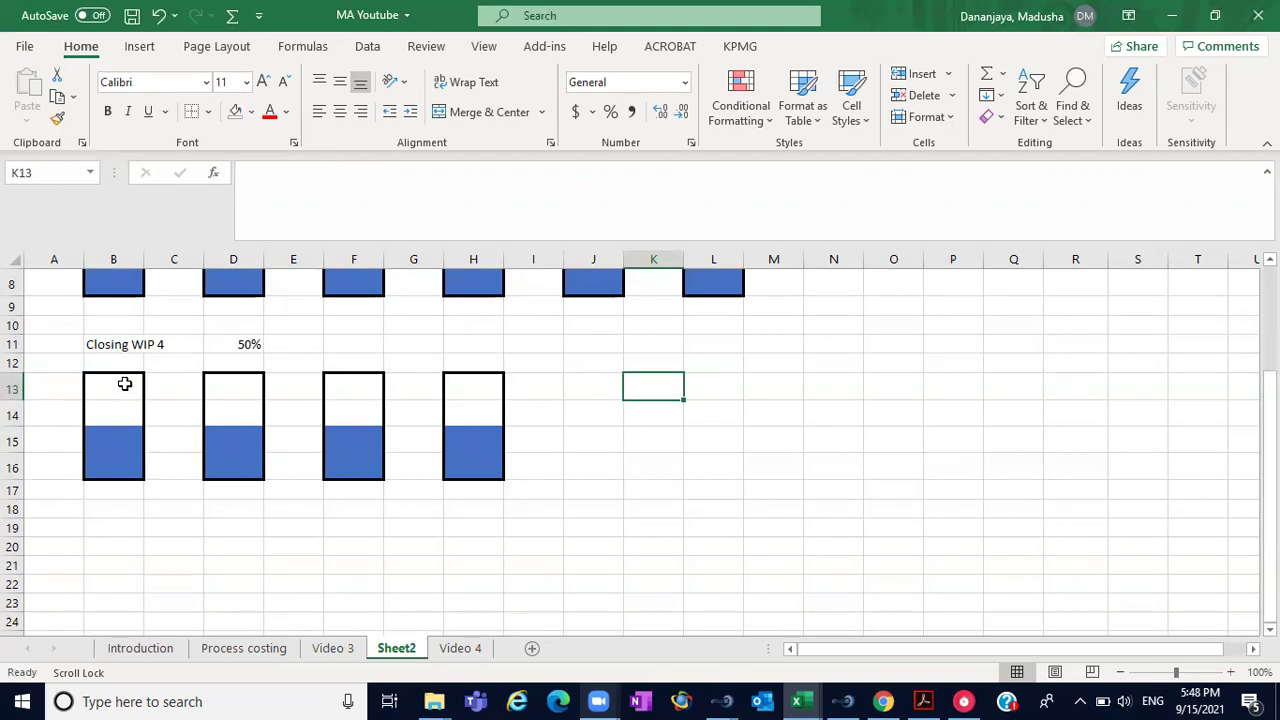
{"action": "left_click", "coordinate": [117, 528]}
{"action": "type", "text": "50"}
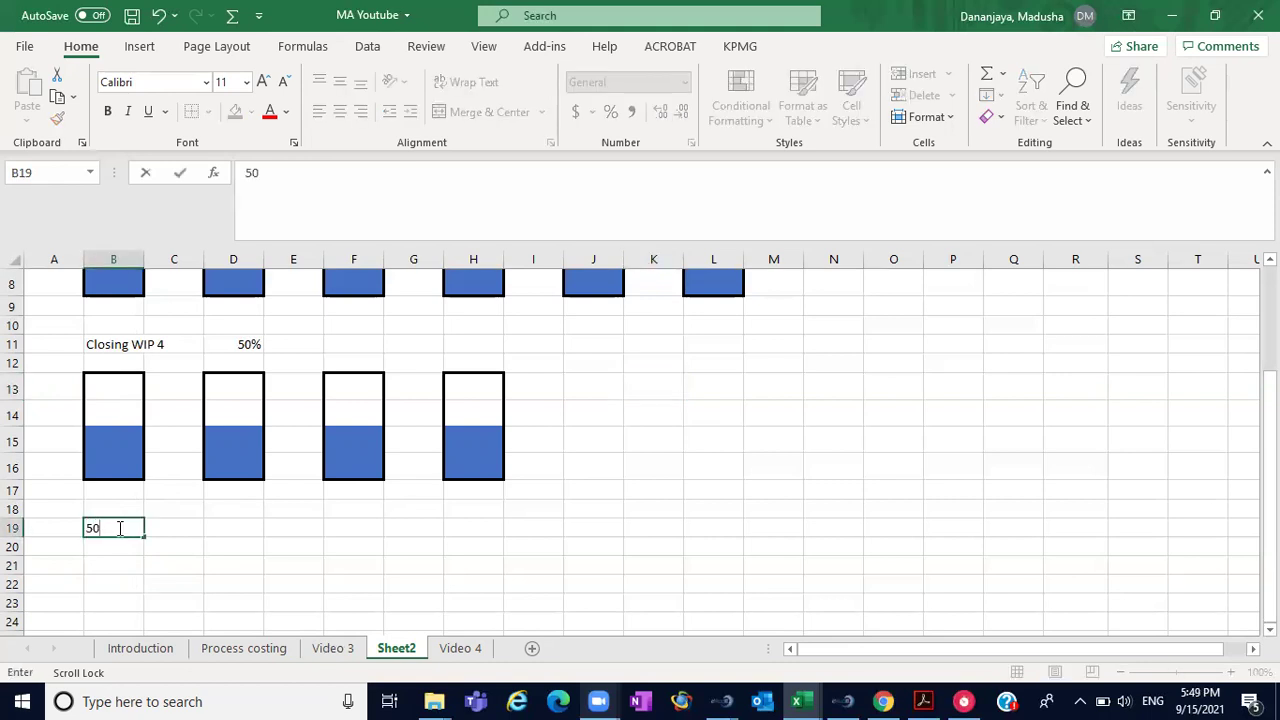
{"action": "type", "text": "%"}
{"action": "type", "text": "* 4"}
{"action": "left_click", "coordinate": [207, 559]}
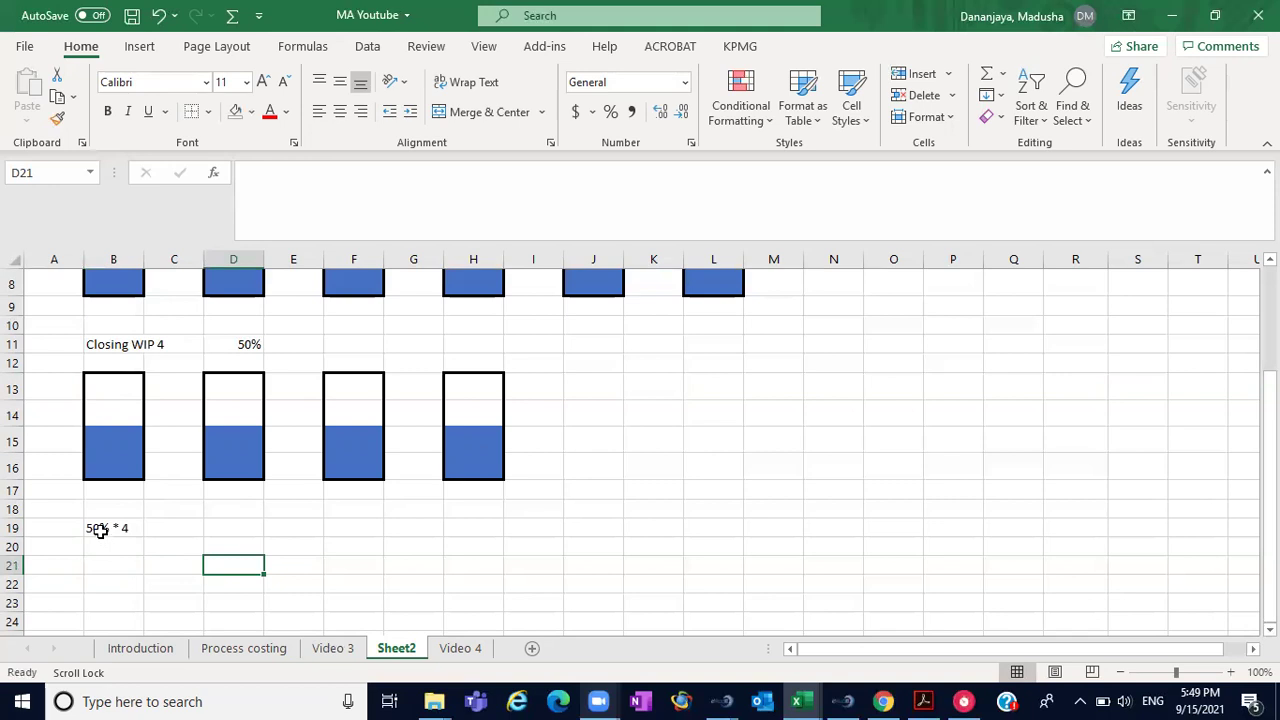
- Increase the font size of the "50% * 4" working in B19 to 16
{"action": "left_click", "coordinate": [100, 531]}
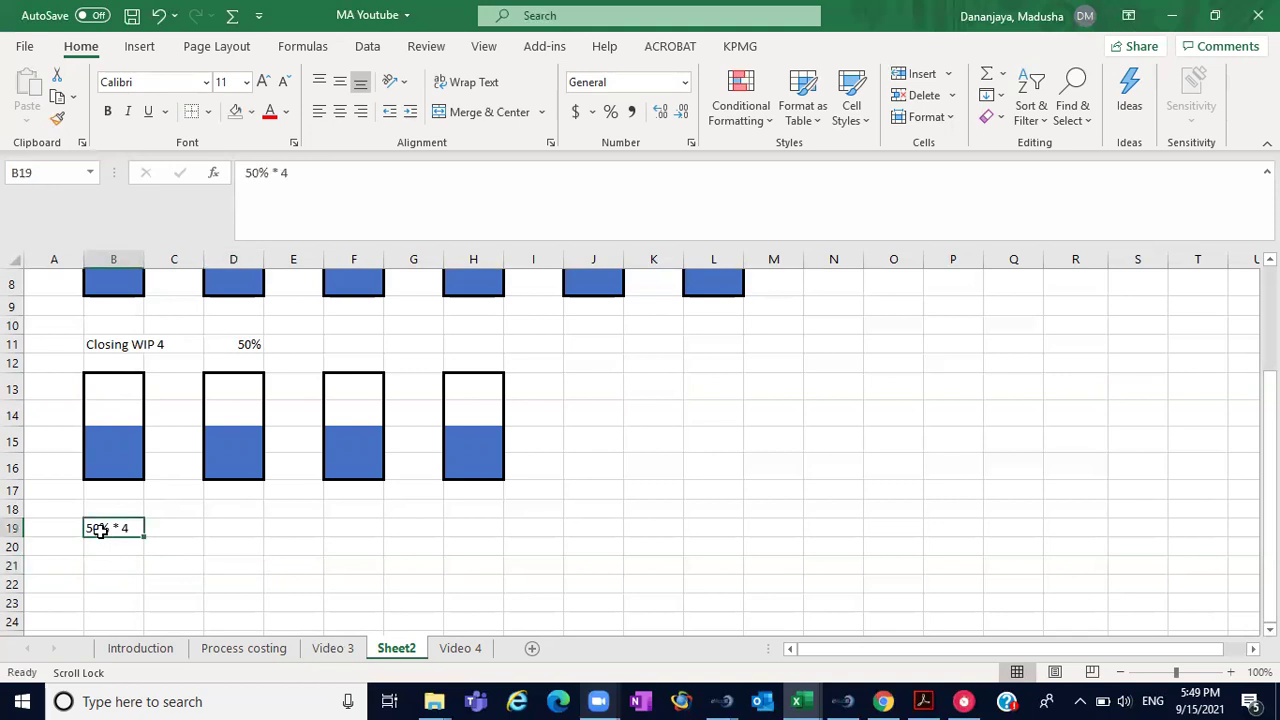
{"action": "left_click", "coordinate": [263, 82]}
{"action": "left_click", "coordinate": [263, 82]}
{"action": "left_click", "coordinate": [263, 82]}
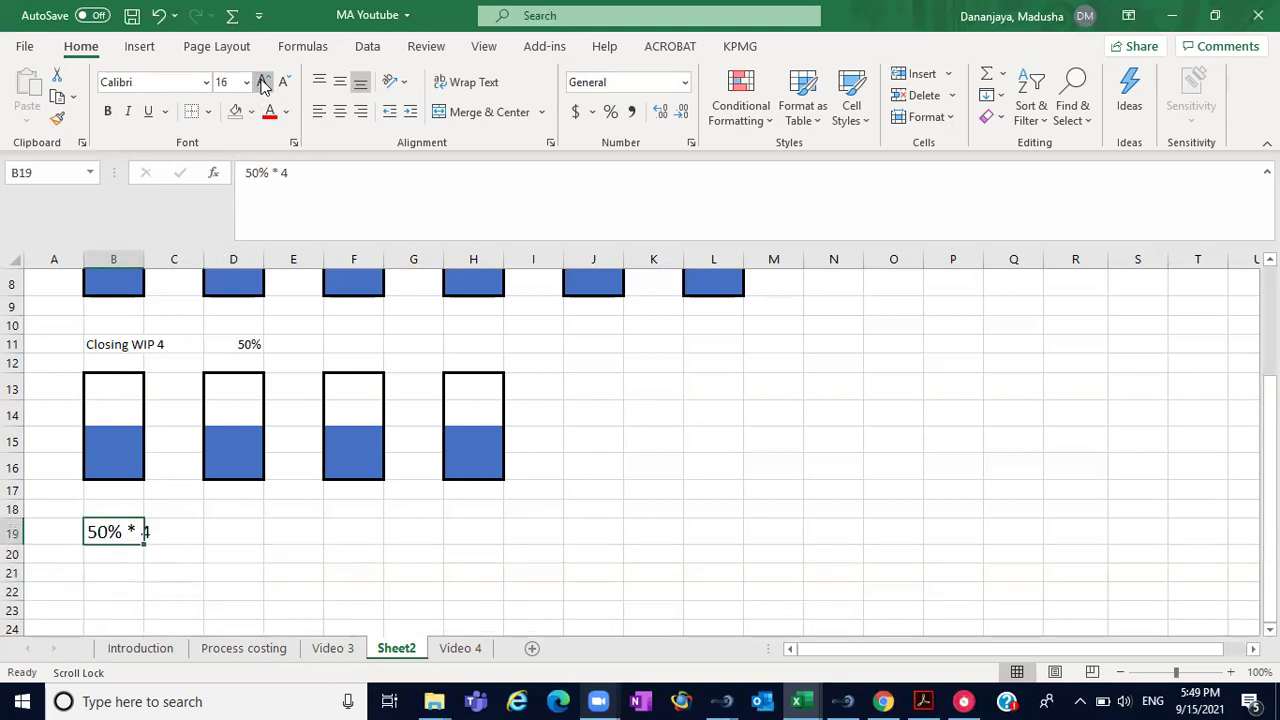
{"action": "left_click", "coordinate": [189, 563]}
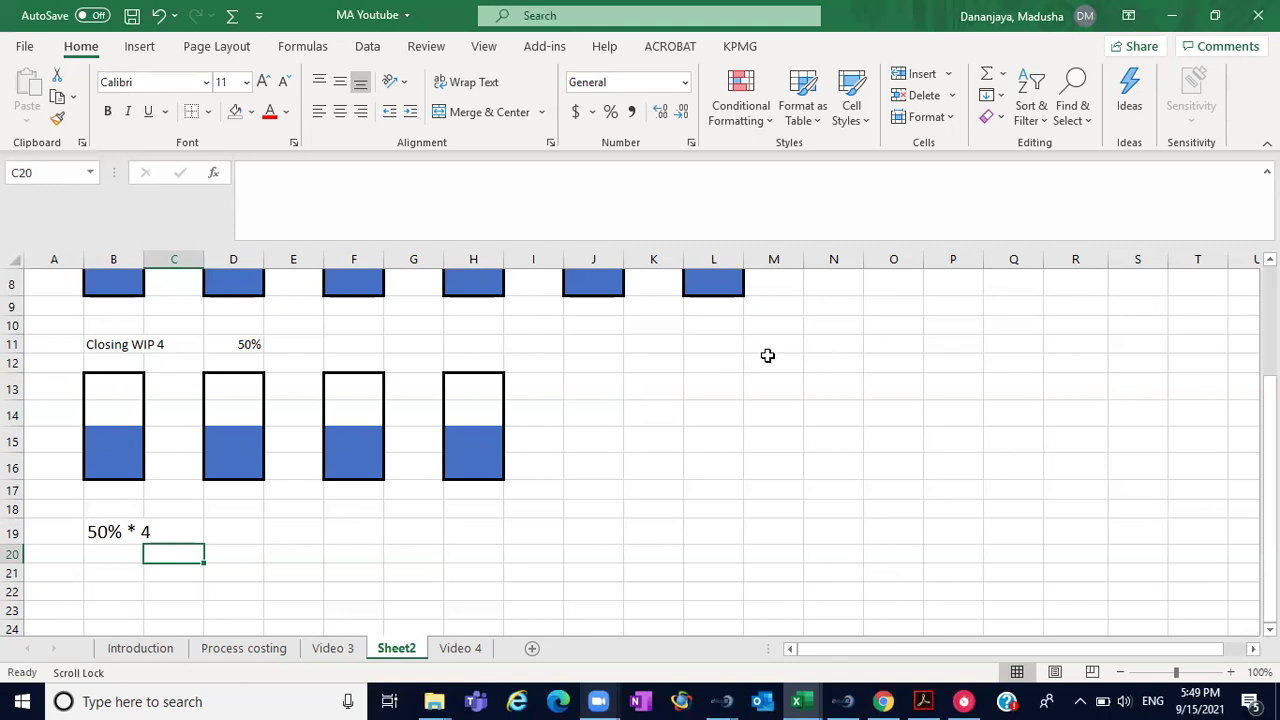
- Begin a label with "clo" in K14 and increase the font size of the whole sheet to 16
{"action": "left_click", "coordinate": [628, 422]}
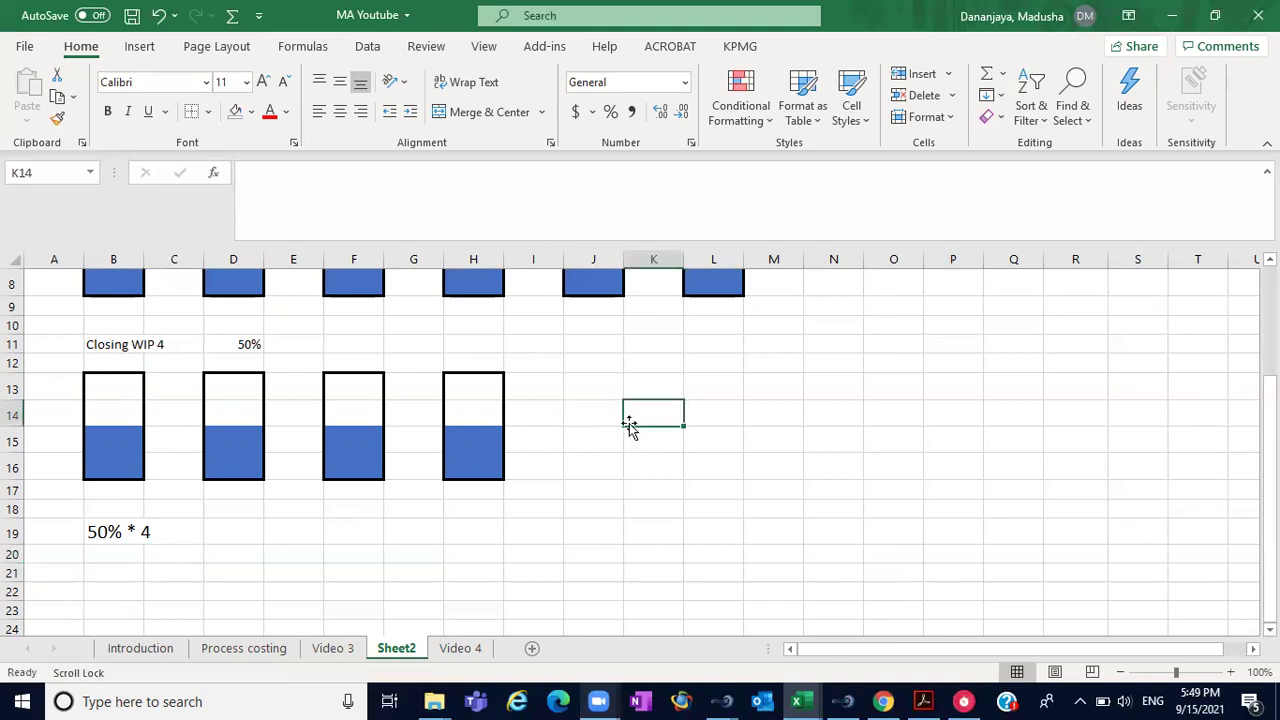
{"action": "type", "text": "clo"}
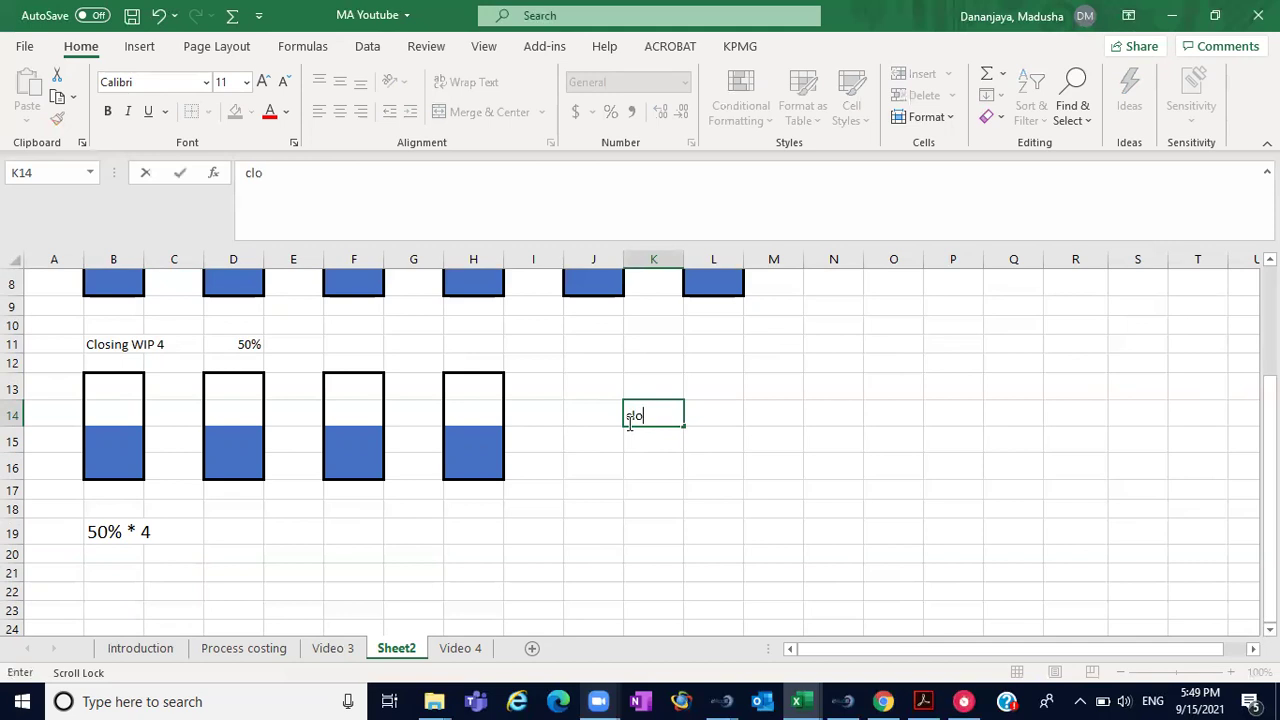
{"action": "left_click", "coordinate": [14, 263]}
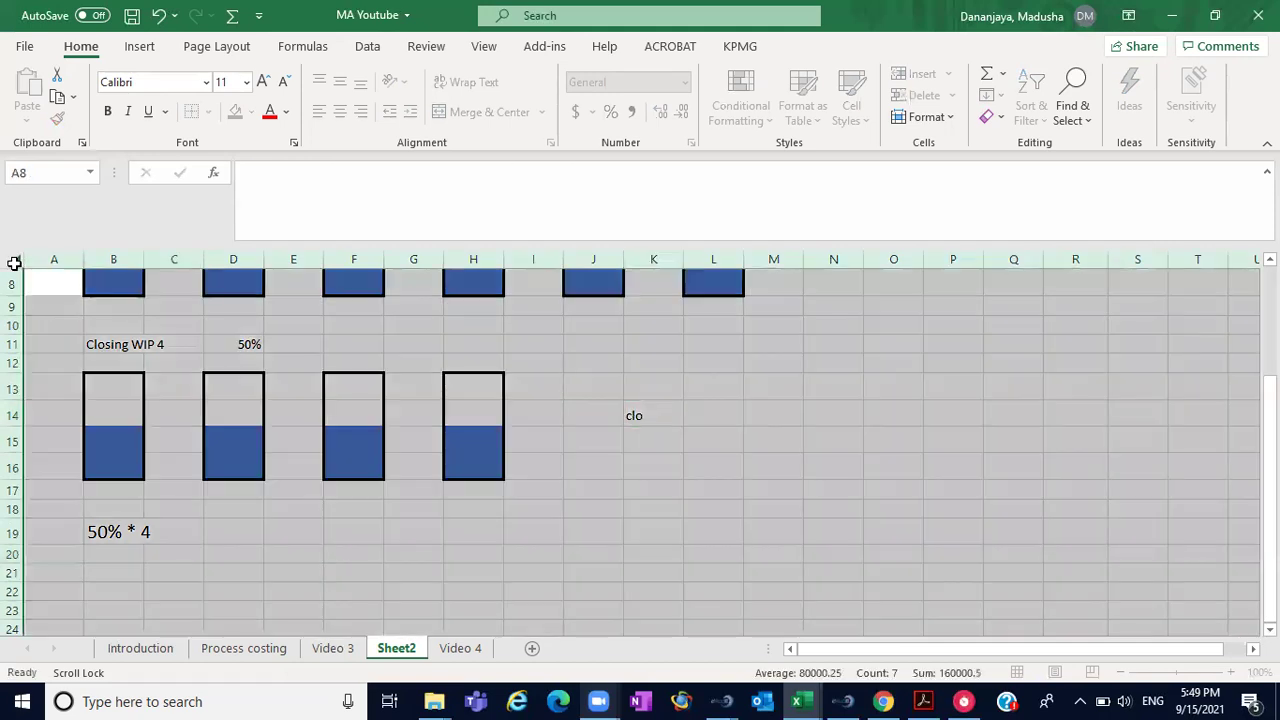
{"action": "left_click", "coordinate": [264, 82]}
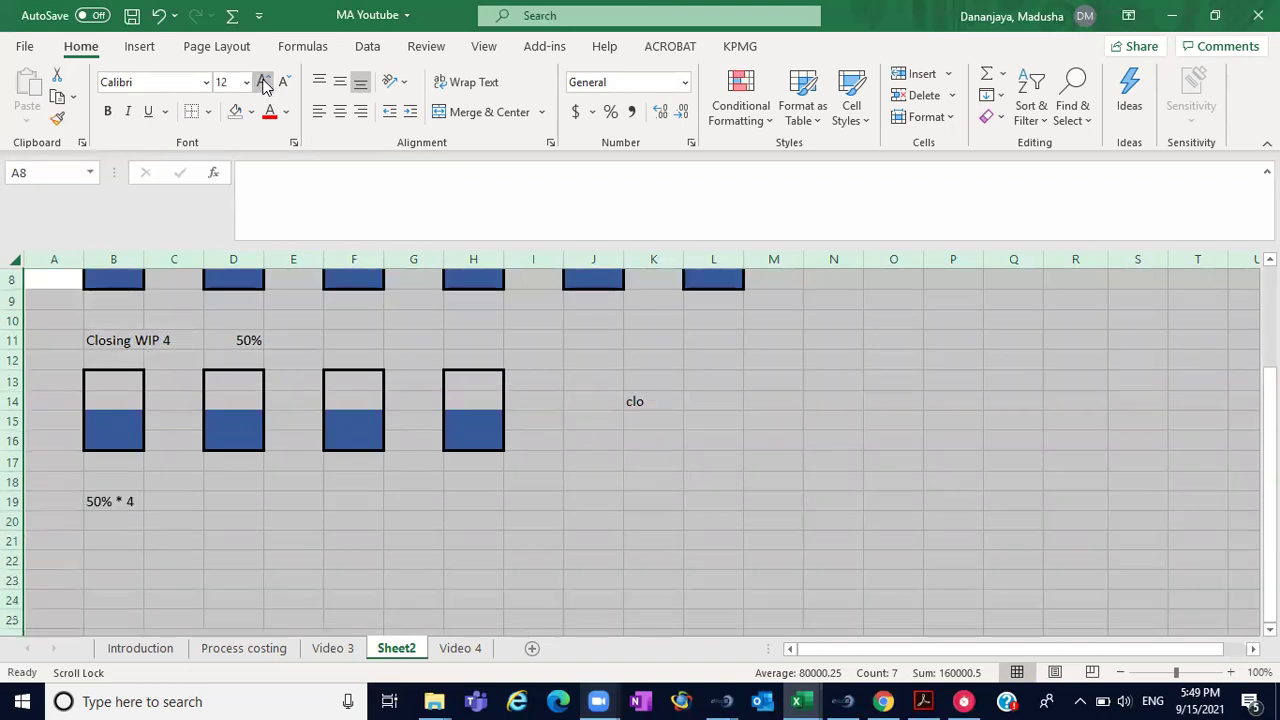
{"action": "left_click", "coordinate": [264, 82]}
{"action": "left_click", "coordinate": [264, 82]}
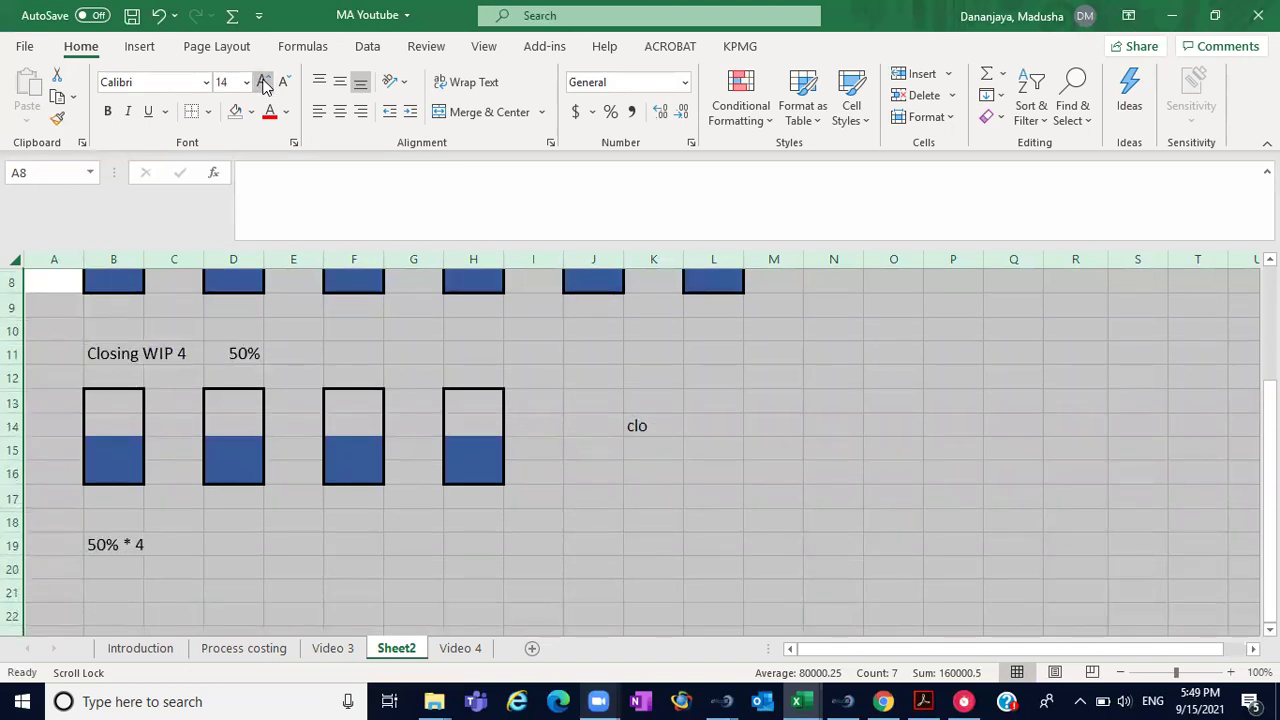
- Complete the K14 label as "closing WIP" and enter the quantity 4 in M14
{"action": "left_click", "coordinate": [636, 434]}
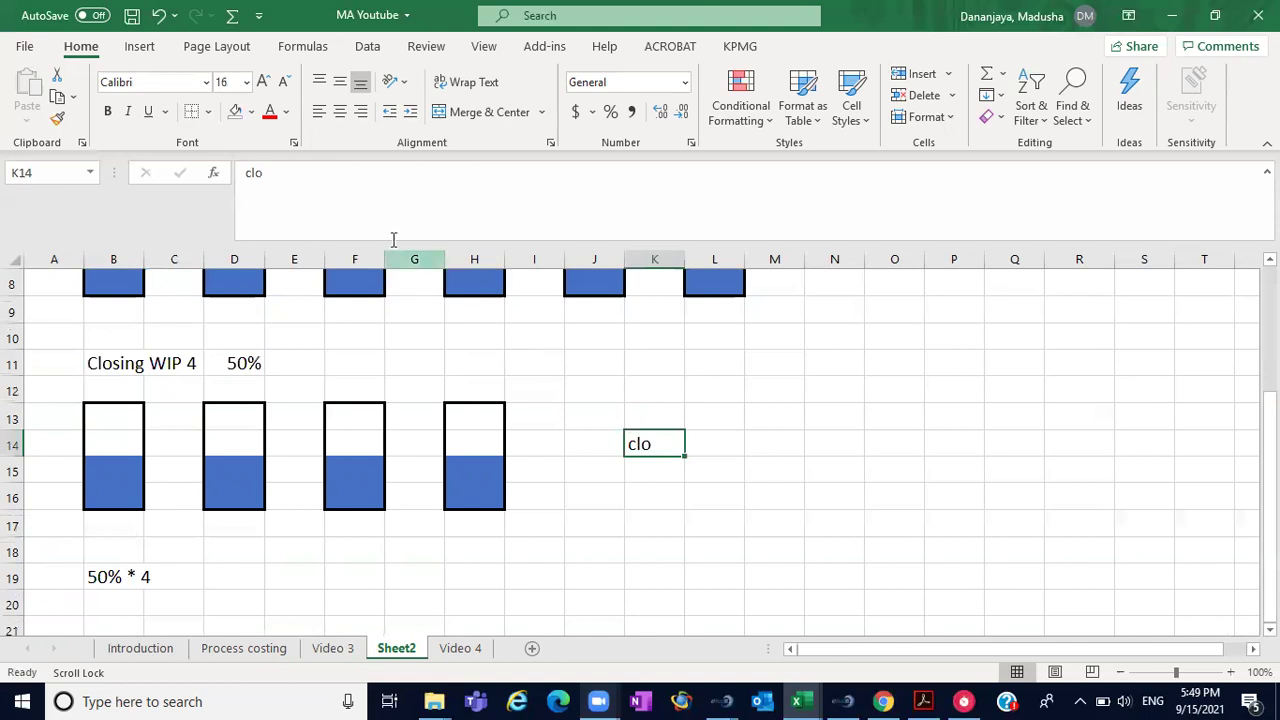
{"action": "left_click", "coordinate": [337, 198]}
{"action": "type", "text": "sin"}
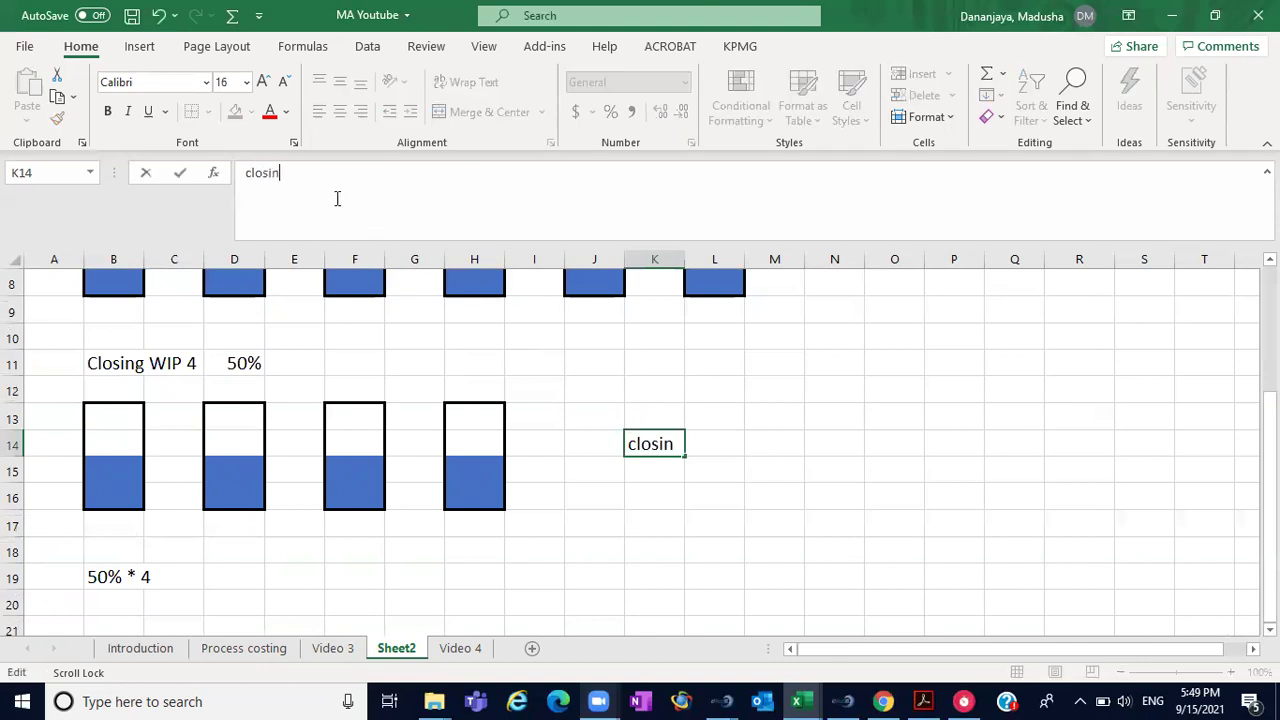
{"action": "type", "text": "g WIP"}
{"action": "key", "text": "Return"}
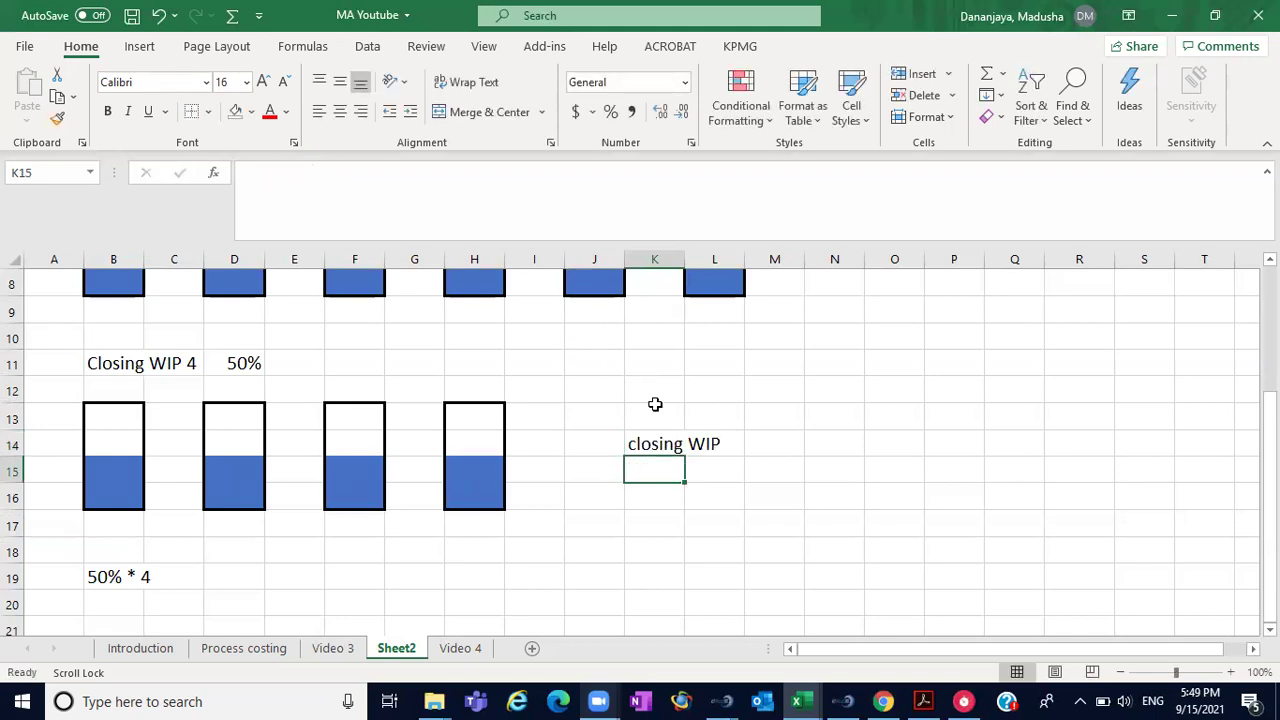
{"action": "left_click", "coordinate": [670, 447]}
{"action": "left_click", "coordinate": [788, 447]}
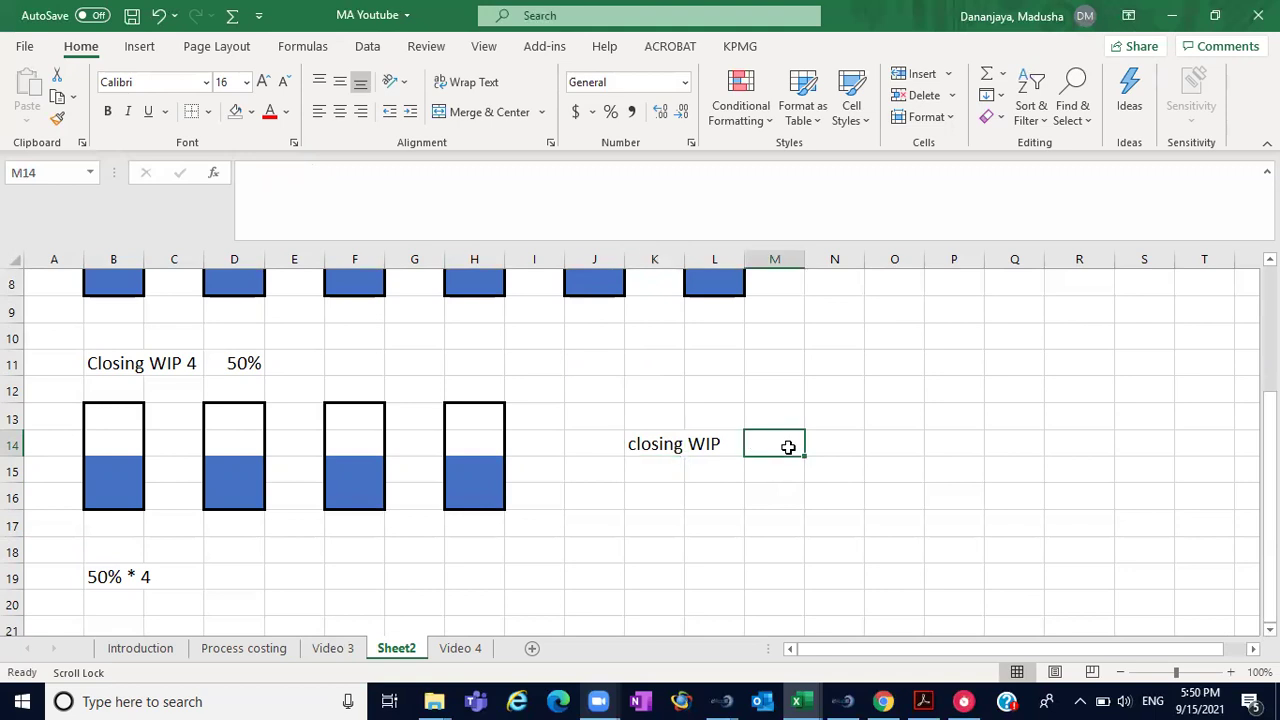
{"action": "type", "text": "4"}
{"action": "left_click", "coordinate": [831, 443]}
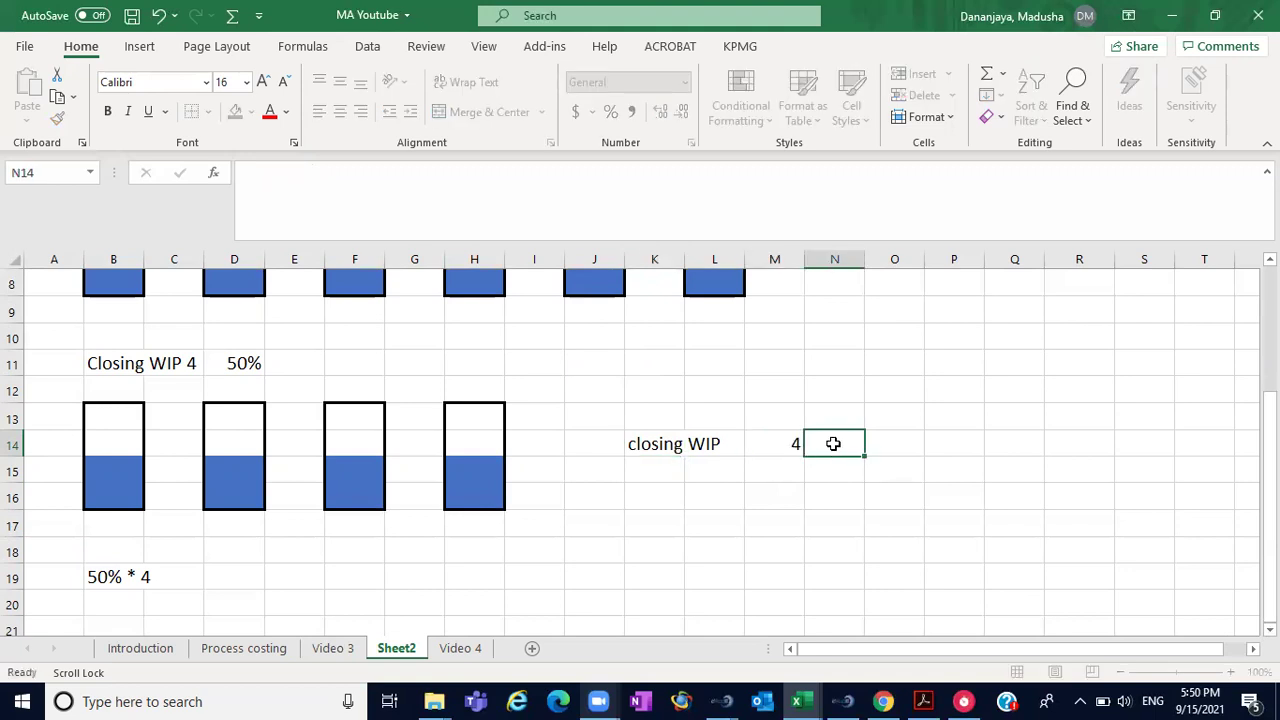
{"action": "type", "text": "="}
{"action": "left_click", "coordinate": [890, 440]}
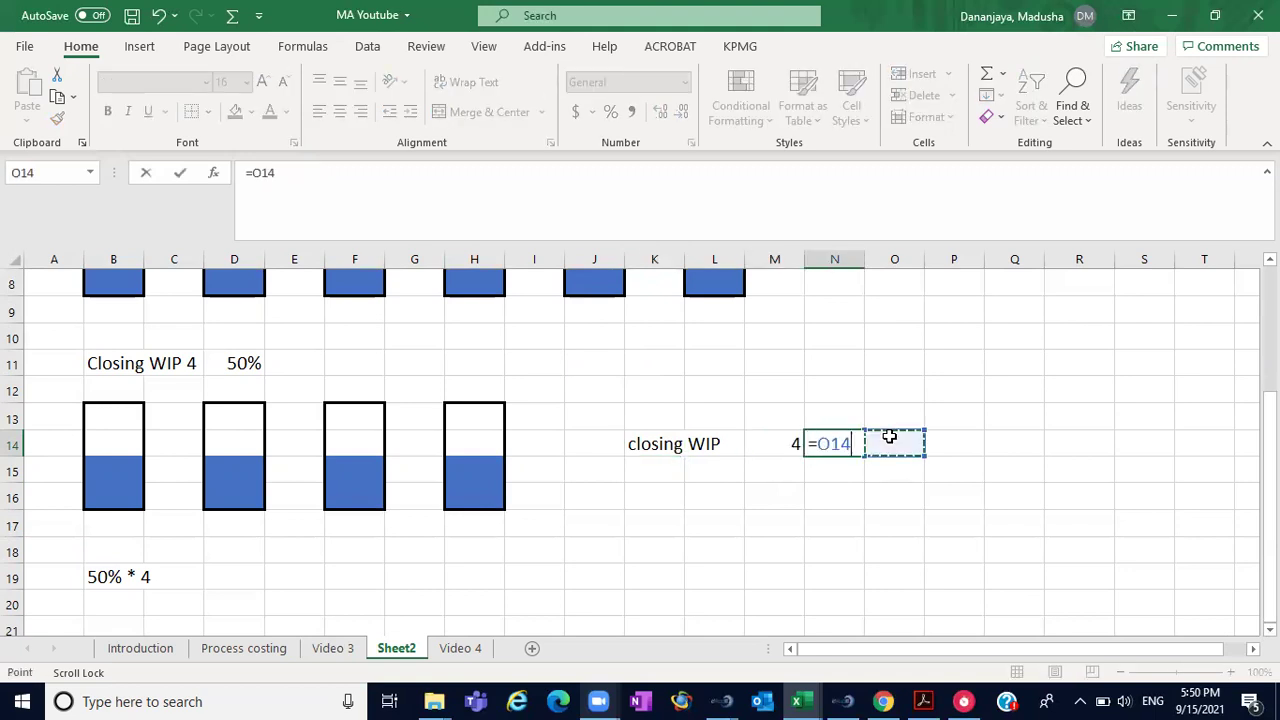
{"action": "key", "text": "BackSpace"}
{"action": "key", "text": "BackSpace"}
{"action": "key", "text": "BackSpace"}
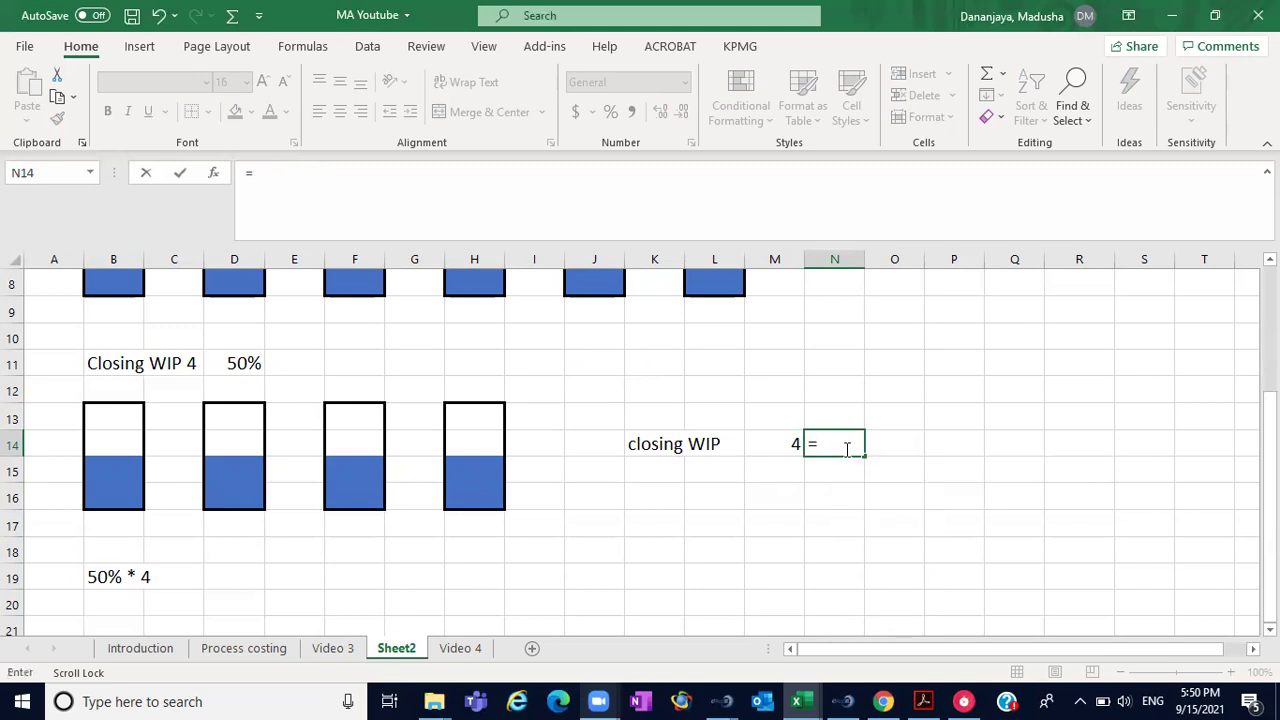
{"action": "key", "text": "BackSpace"}
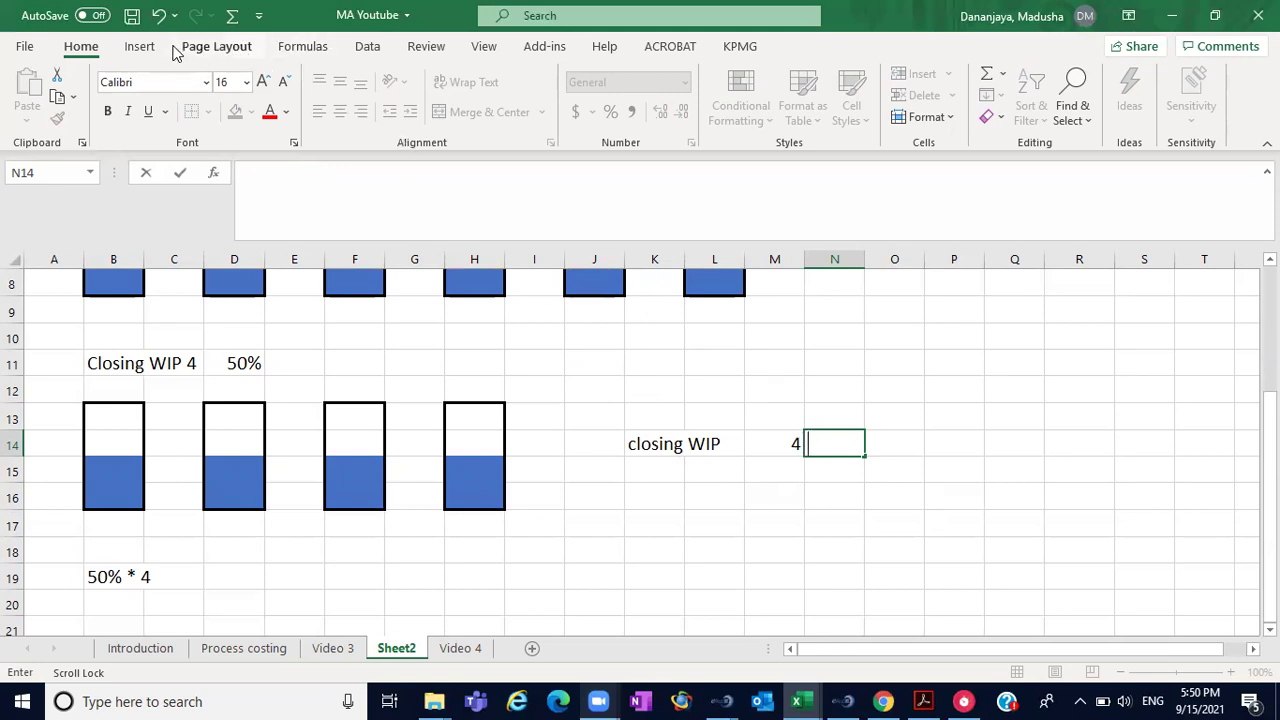
- Draw a straight arrow along row 14 from beside the closing WIP quantity in M14 to the start of column P
{"action": "left_click", "coordinate": [140, 47]}
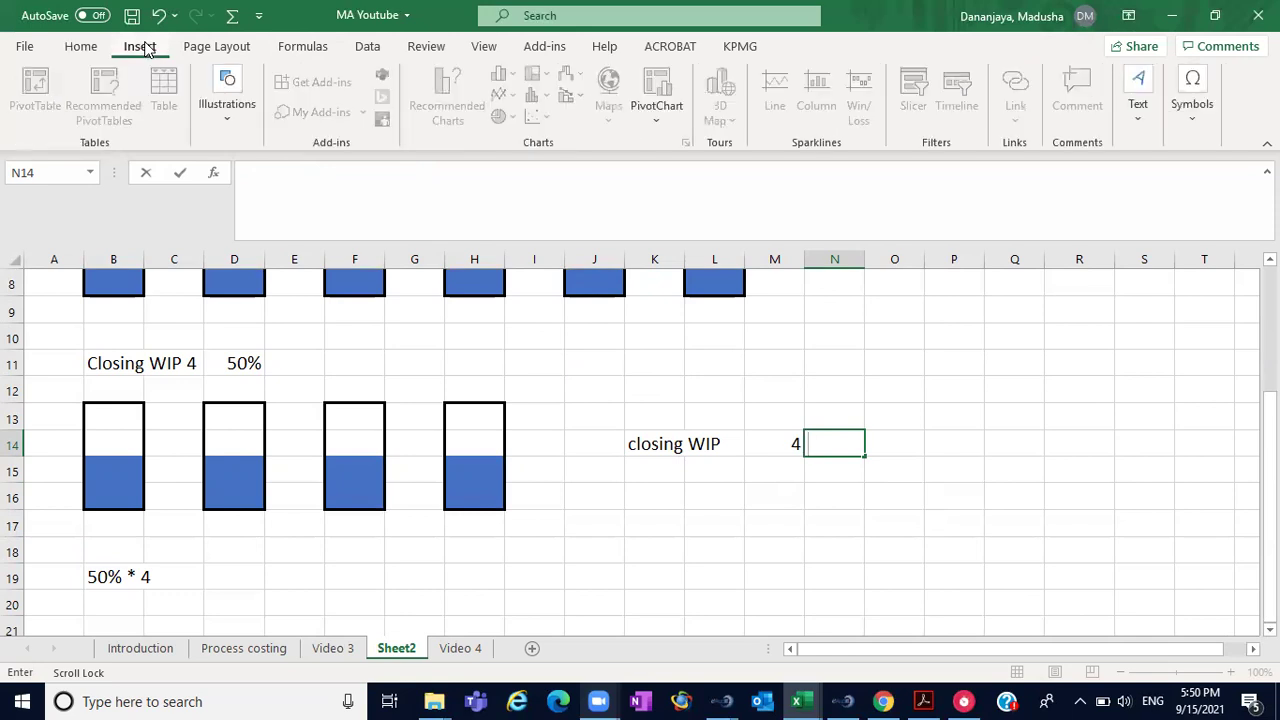
{"action": "left_click", "coordinate": [880, 547]}
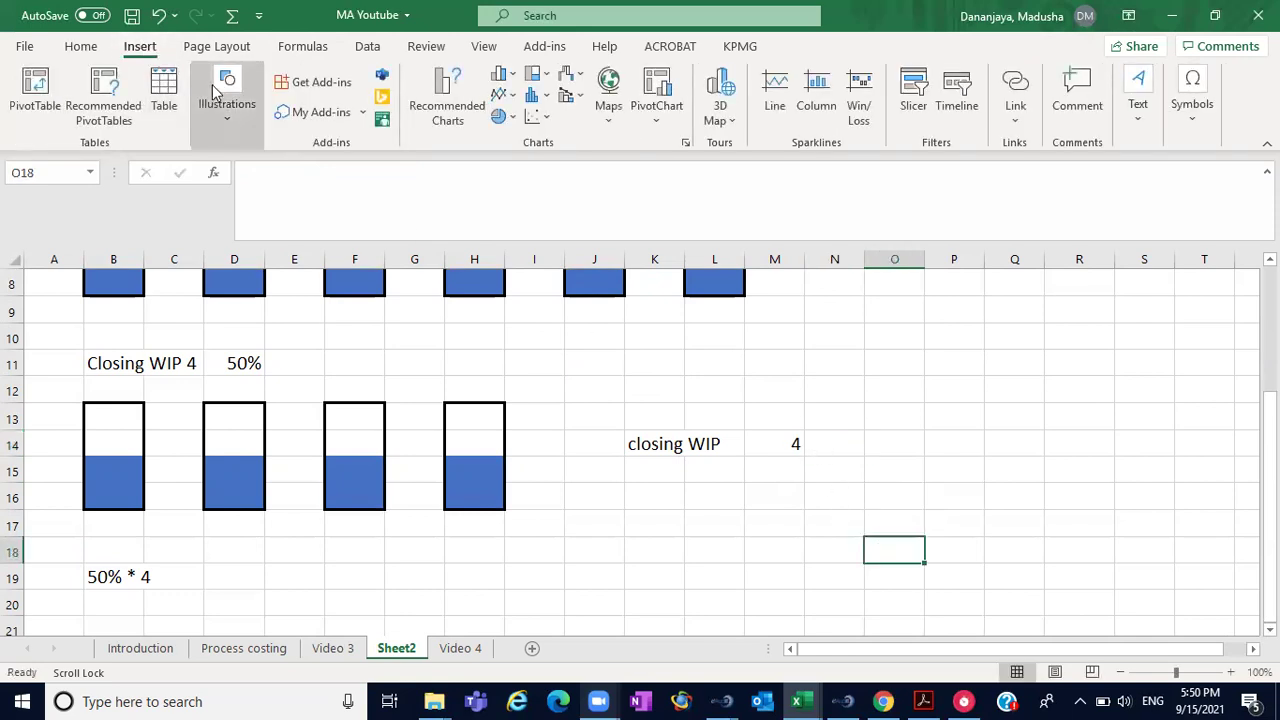
{"action": "left_click", "coordinate": [227, 111]}
{"action": "left_click", "coordinate": [262, 188]}
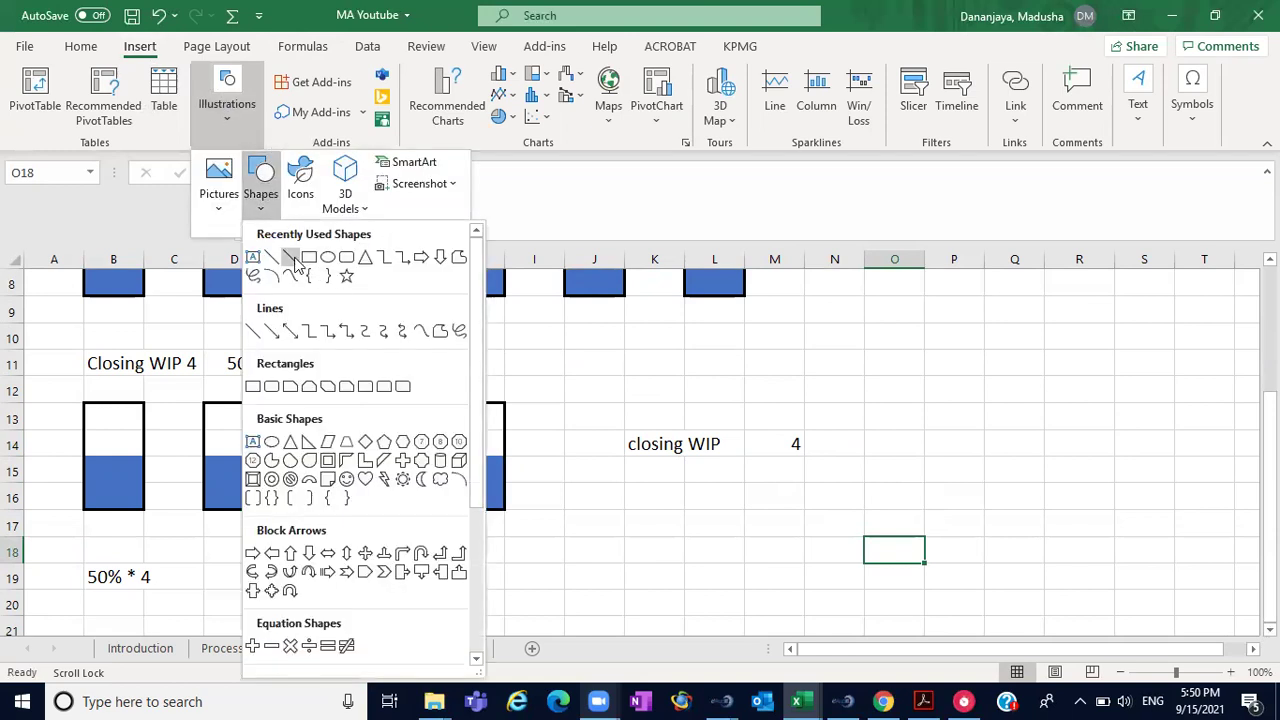
{"action": "left_click", "coordinate": [290, 258]}
{"action": "left_click_drag", "start_coordinate": [814, 447], "coordinate": [931, 445]}
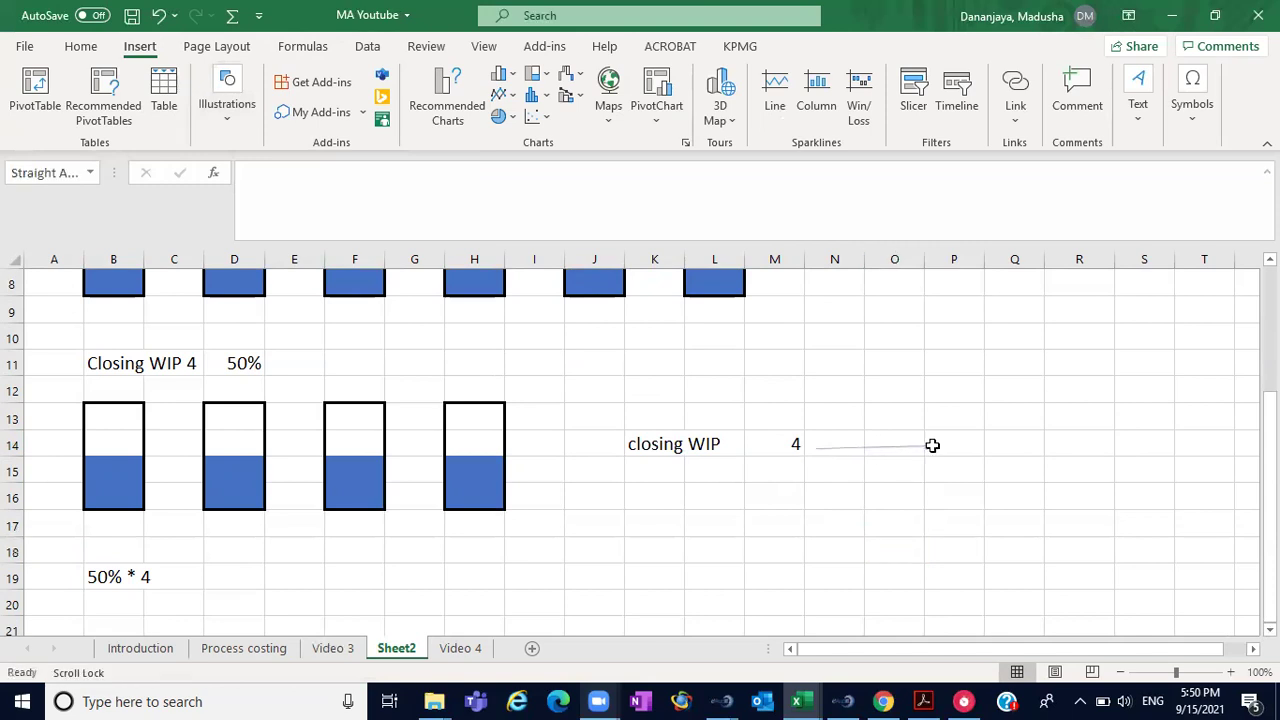
- Enter the label "complete units 2" in Q14, beyond the arrowhead
{"action": "left_click", "coordinate": [1000, 445]}
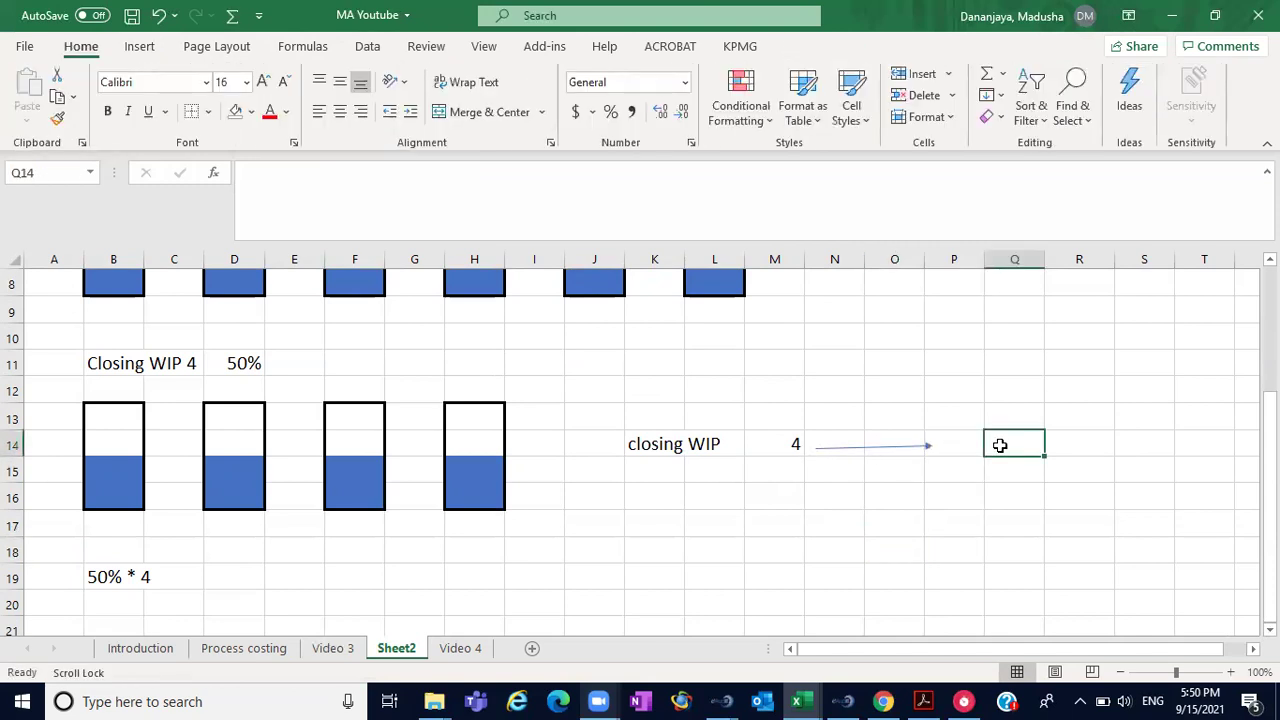
{"action": "type", "text": "coplete"}
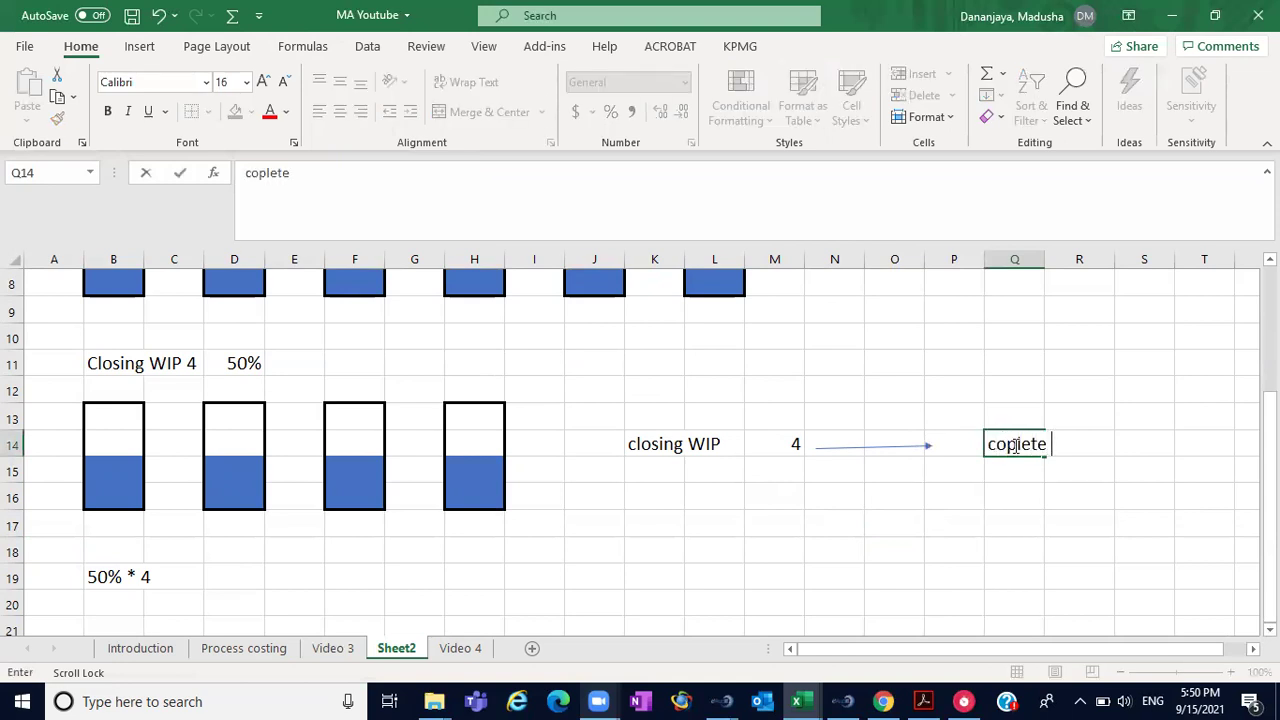
{"action": "type", "text": " m"}
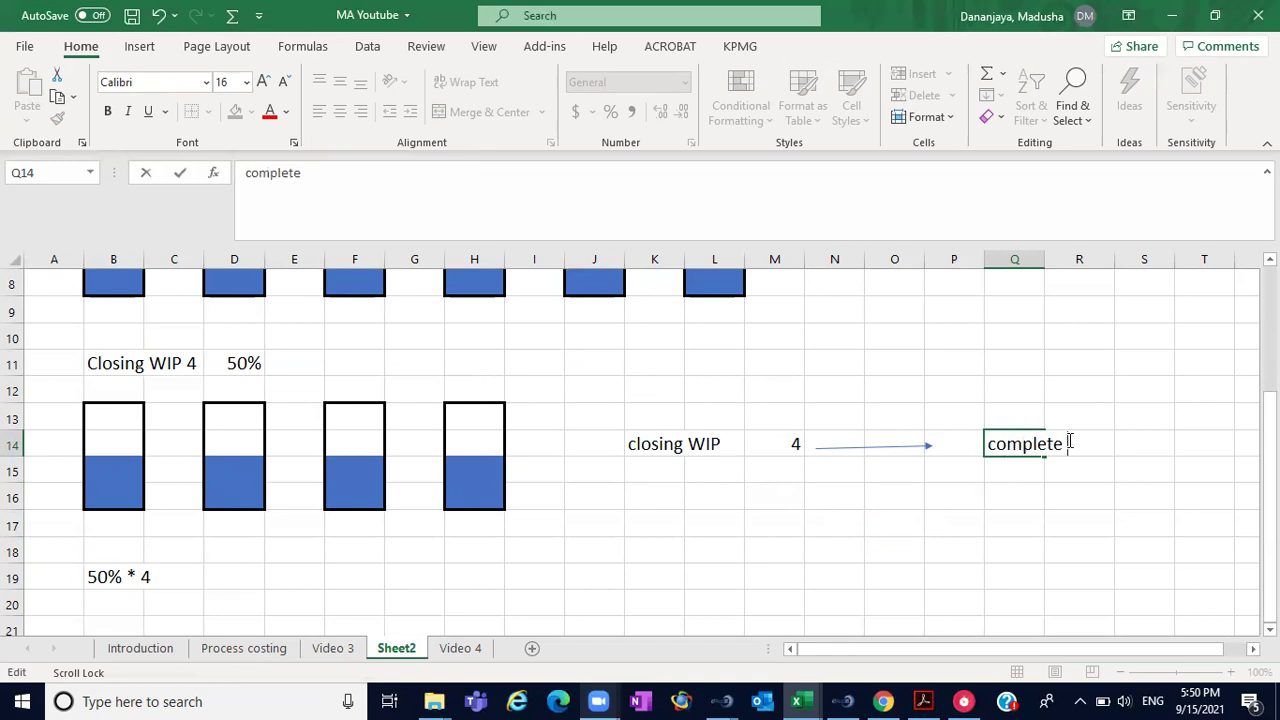
{"action": "type", "text": "units 2"}
{"action": "key", "text": "Return"}
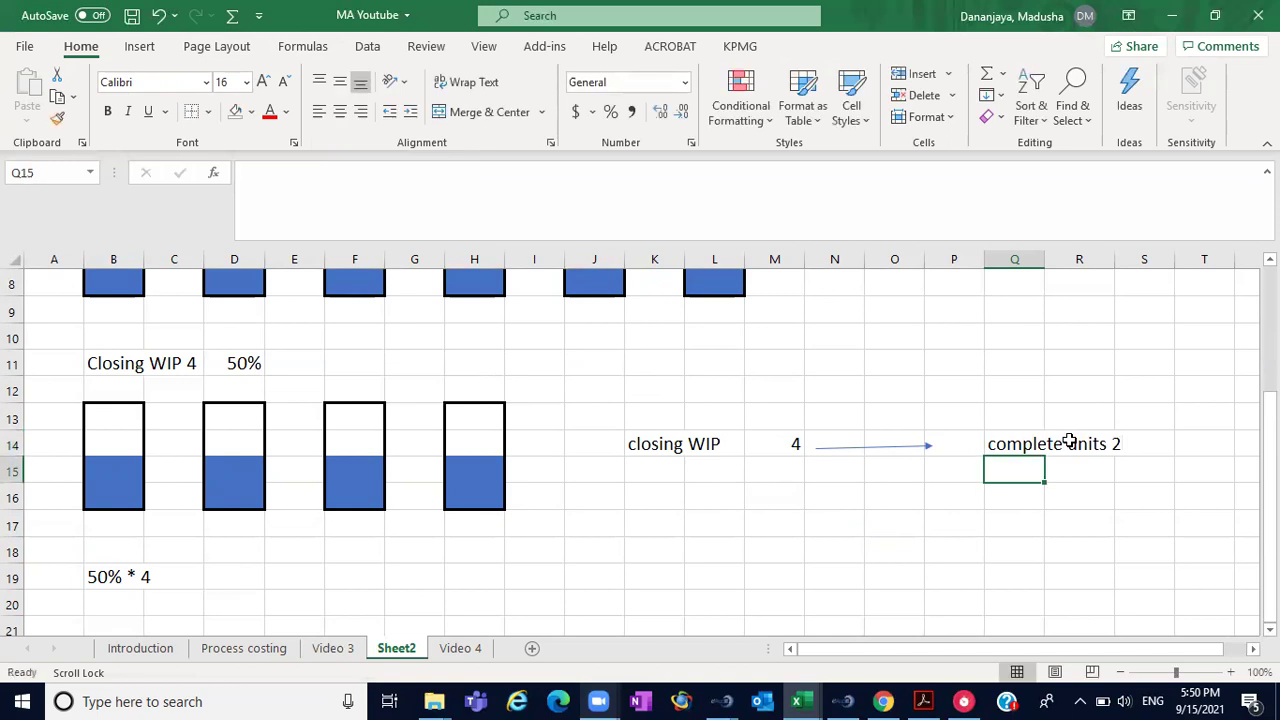
- Extend the arrow's head slightly toward Q14 and straighten the line to nearly horizontal
{"action": "left_click", "coordinate": [866, 449]}
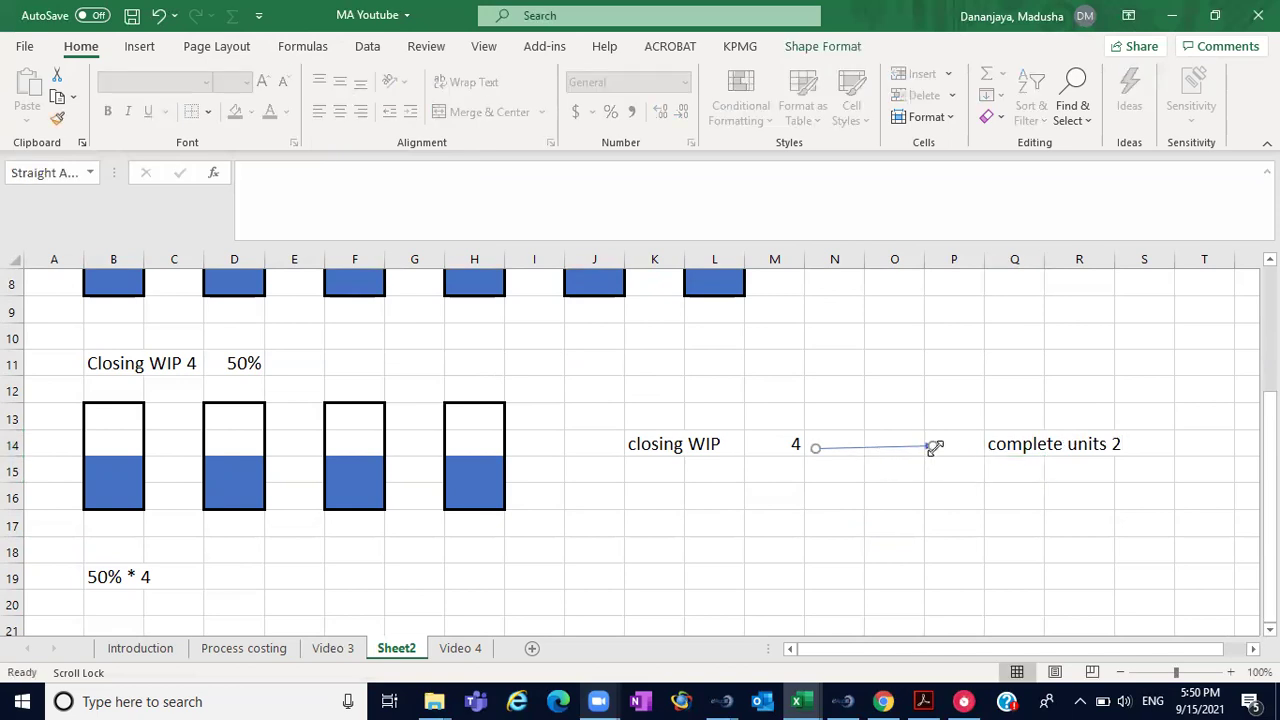
{"action": "left_click_drag", "start_coordinate": [934, 447], "coordinate": [953, 449]}
{"action": "left_click", "coordinate": [1068, 455]}
- Append "\Equivalent units" to the Q14 label so it reads "complete units 2\Equivalent units"
{"action": "left_click", "coordinate": [1012, 449]}
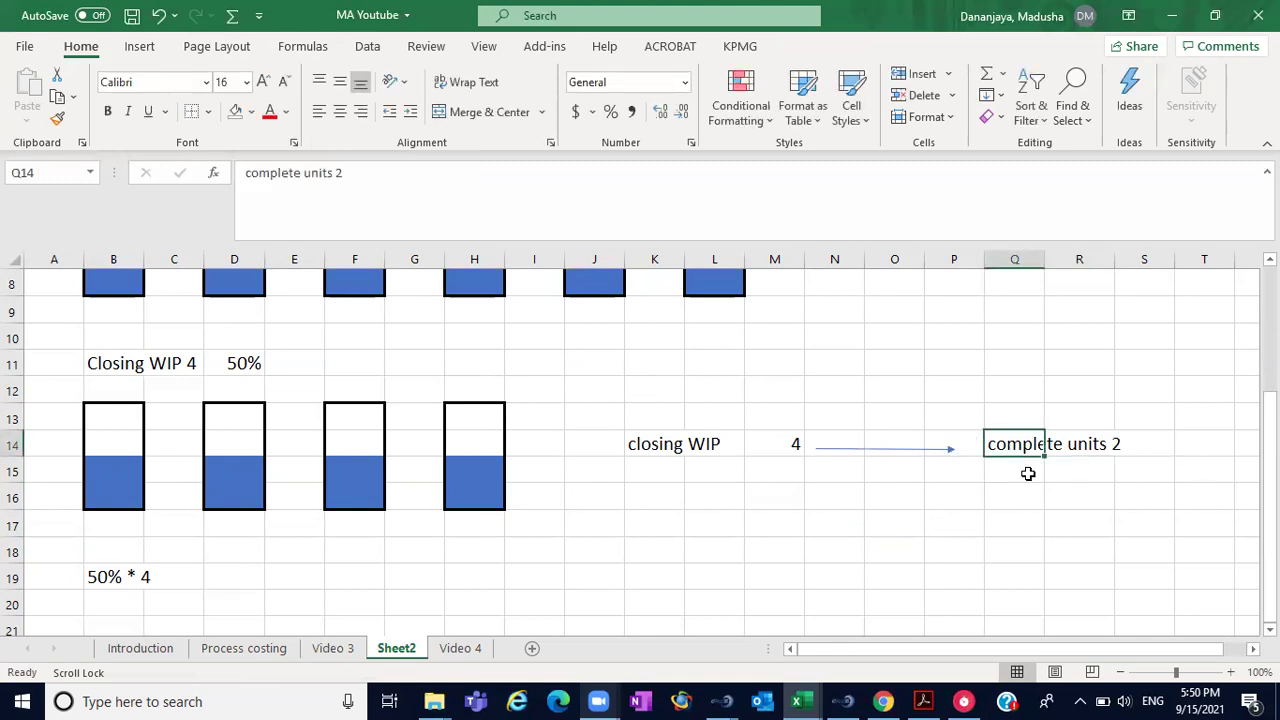
{"action": "left_click", "coordinate": [1028, 516]}
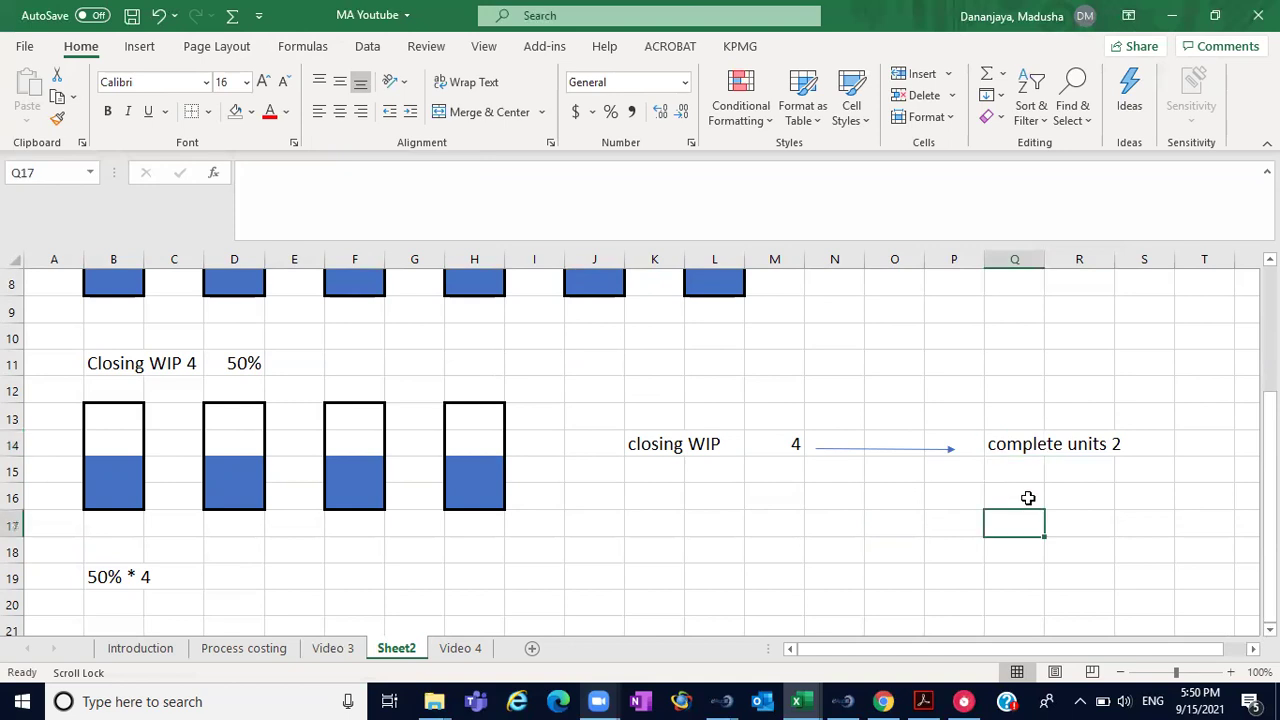
{"action": "left_click", "coordinate": [1037, 440]}
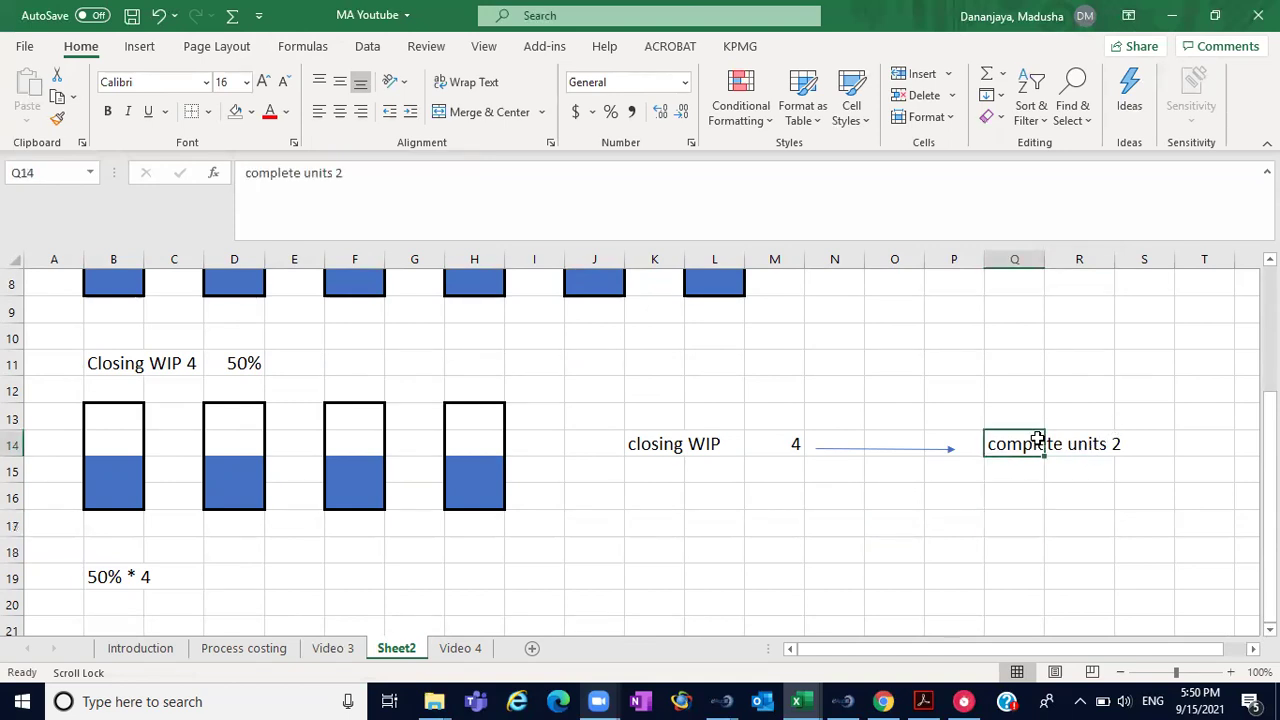
{"action": "left_click", "coordinate": [474, 179]}
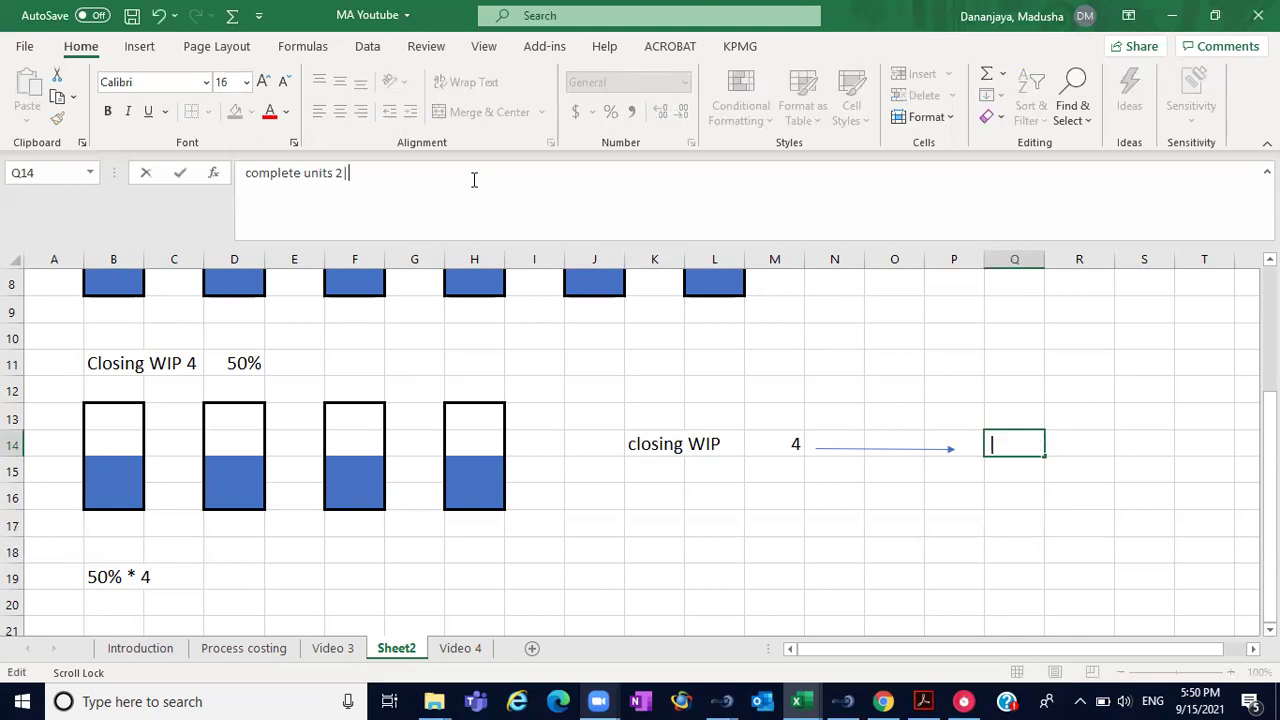
{"action": "key", "text": "BackSpace"}
{"action": "type", "text": "\\Equivalent"}
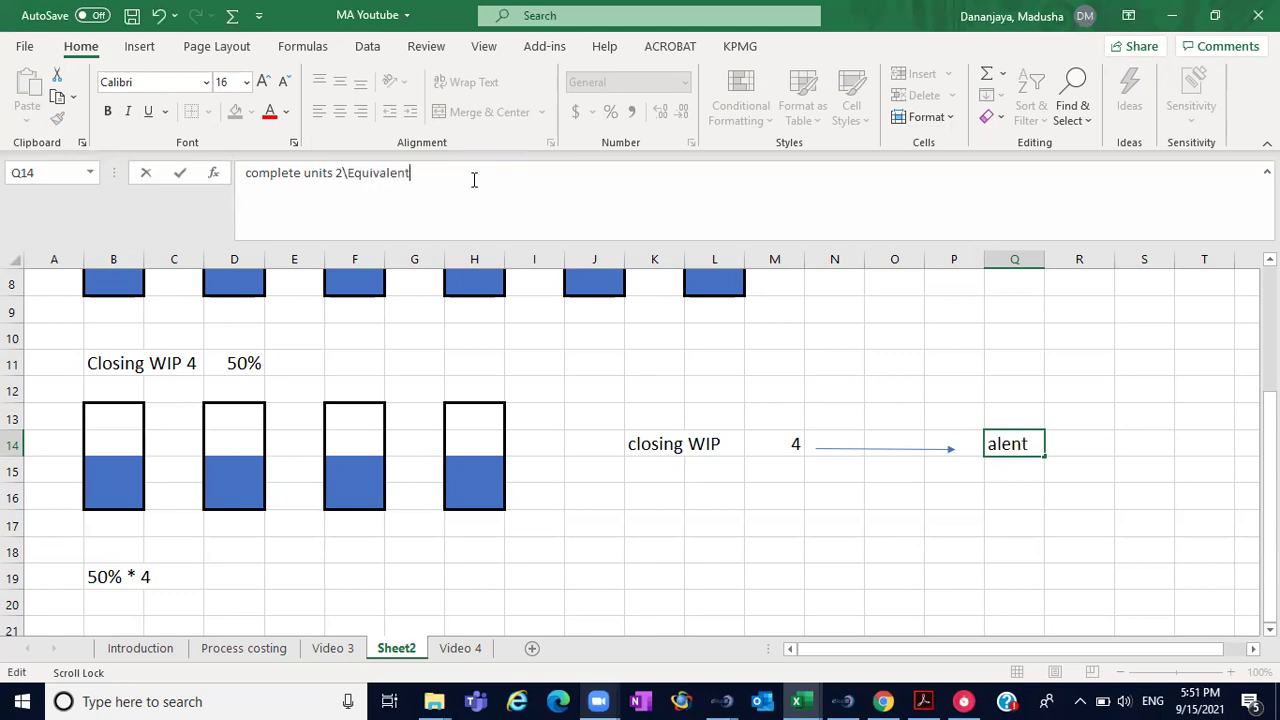
{"action": "type", "text": " units"}
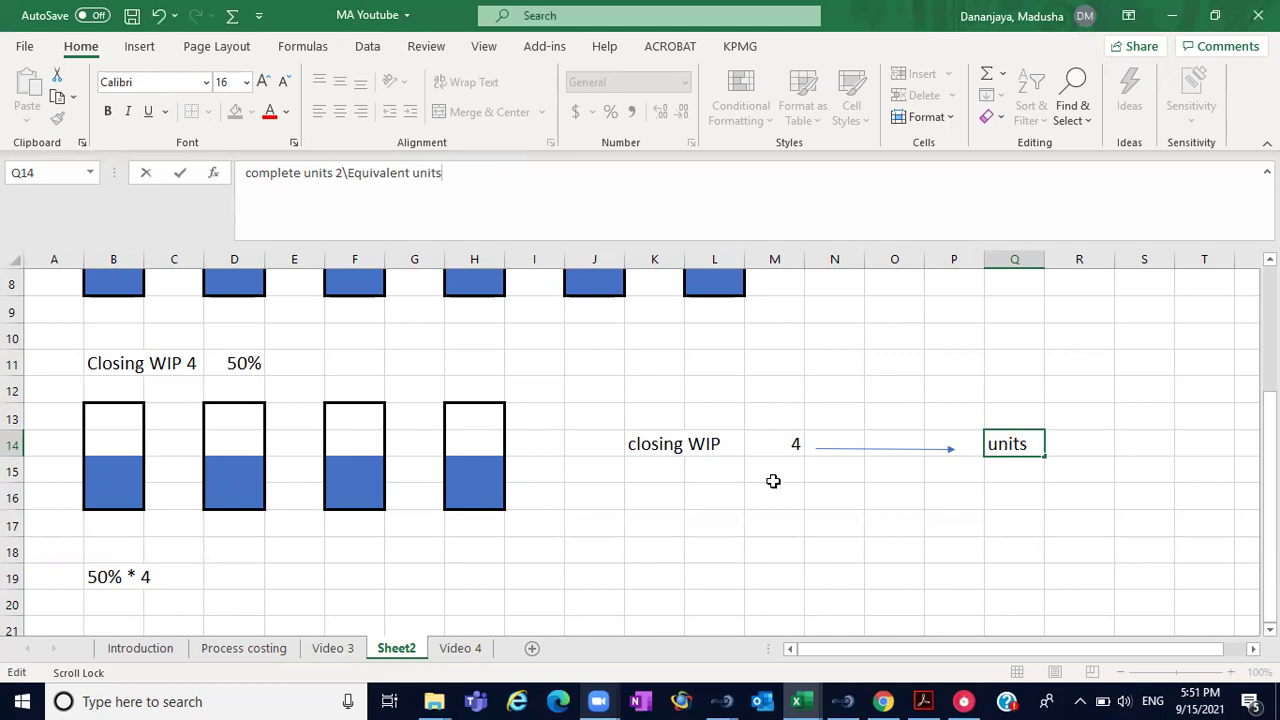
{"action": "left_click", "coordinate": [788, 519]}
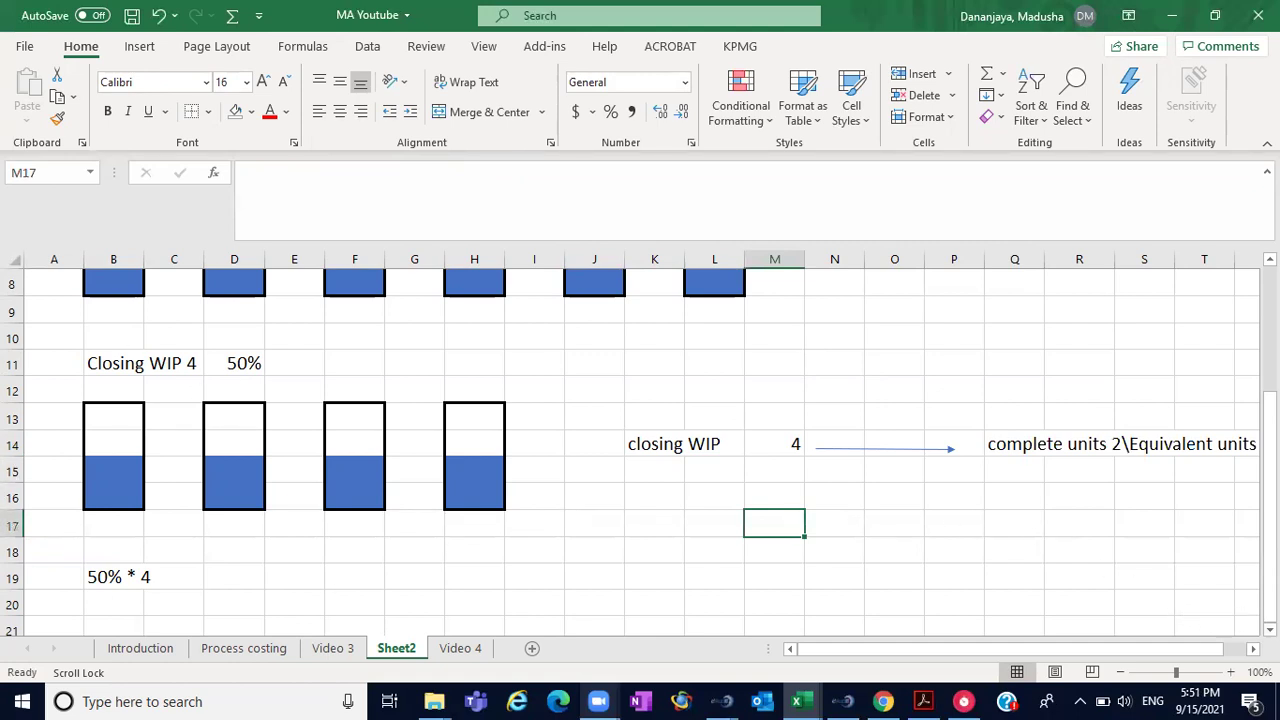
- Enter 160000 in R5, two rows below the total cost amount
{"action": "scroll", "coordinate": [640, 447], "scroll_direction": "down", "scroll_amount": 1}
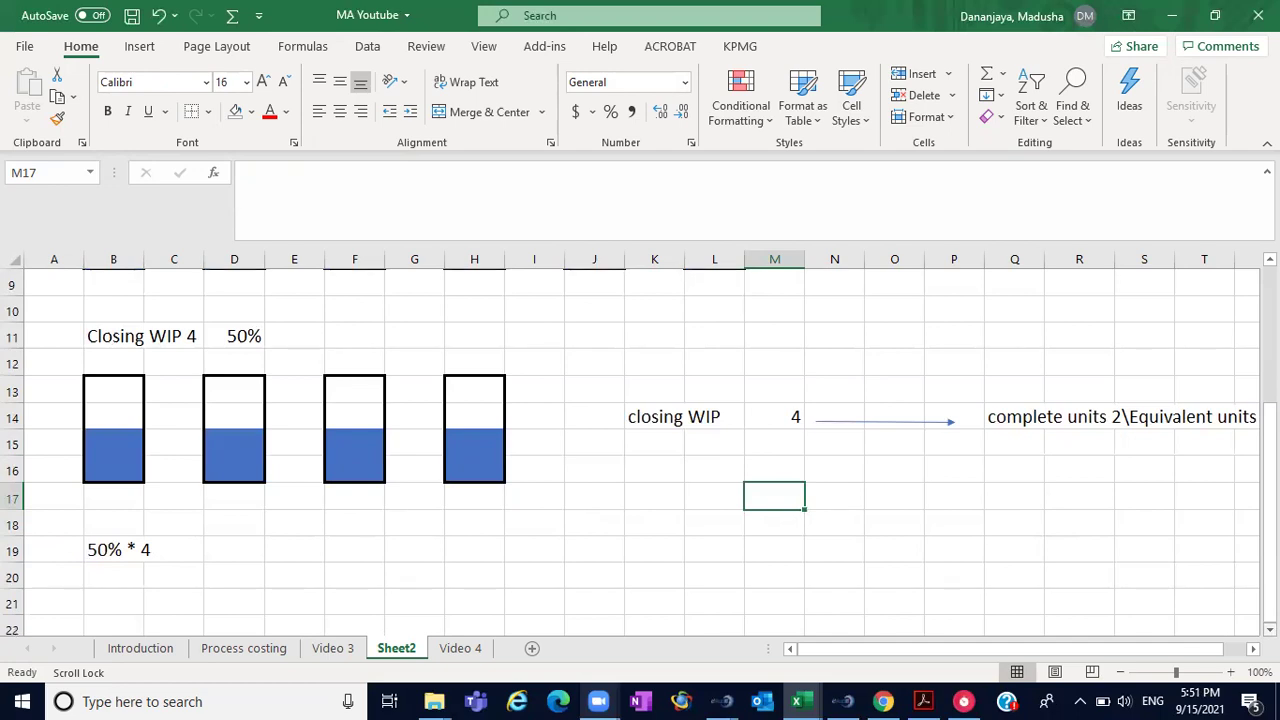
{"action": "scroll", "coordinate": [640, 447], "scroll_direction": "up", "scroll_amount": 2}
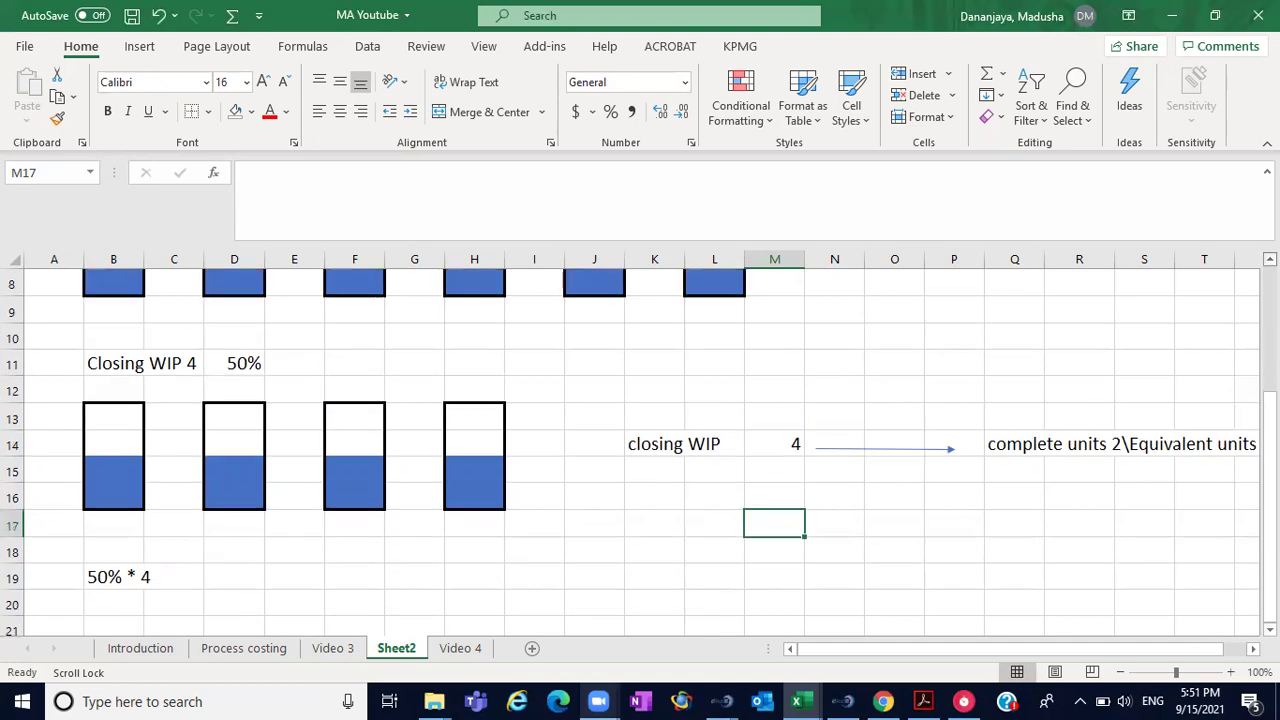
{"action": "scroll", "coordinate": [640, 447], "scroll_direction": "up", "scroll_amount": 2}
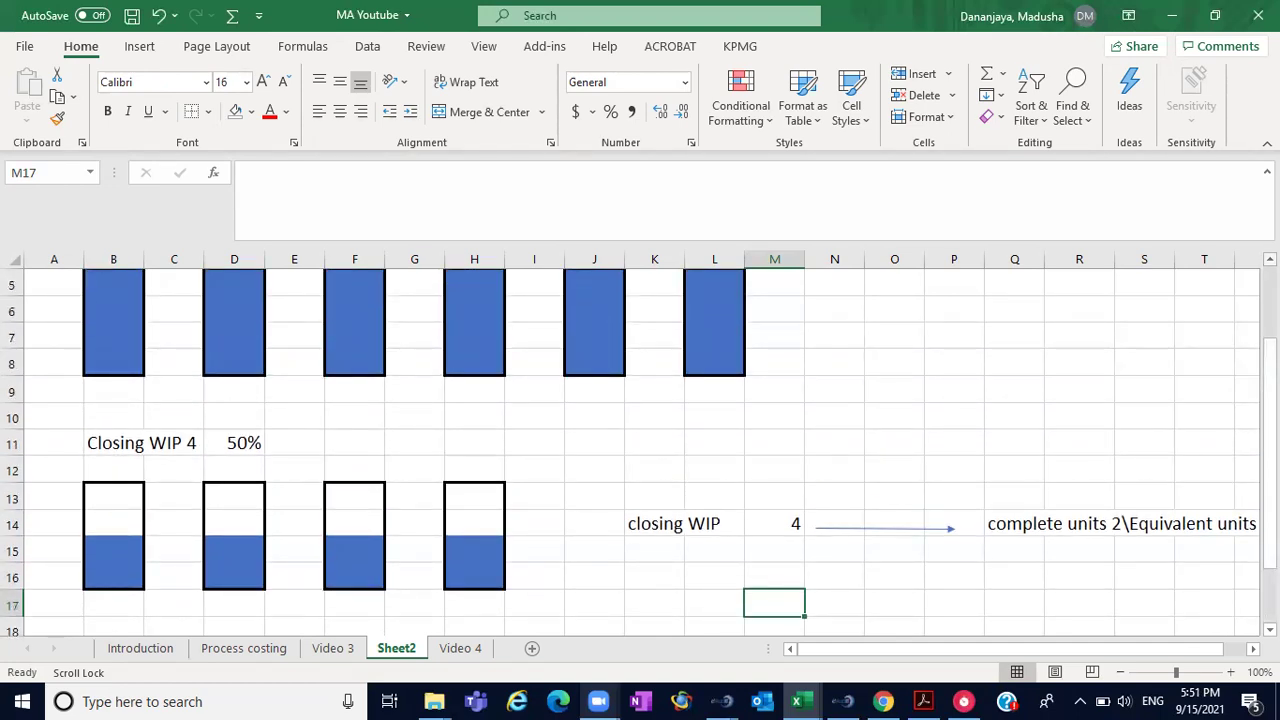
{"action": "scroll", "coordinate": [640, 447], "scroll_direction": "up", "scroll_amount": 4}
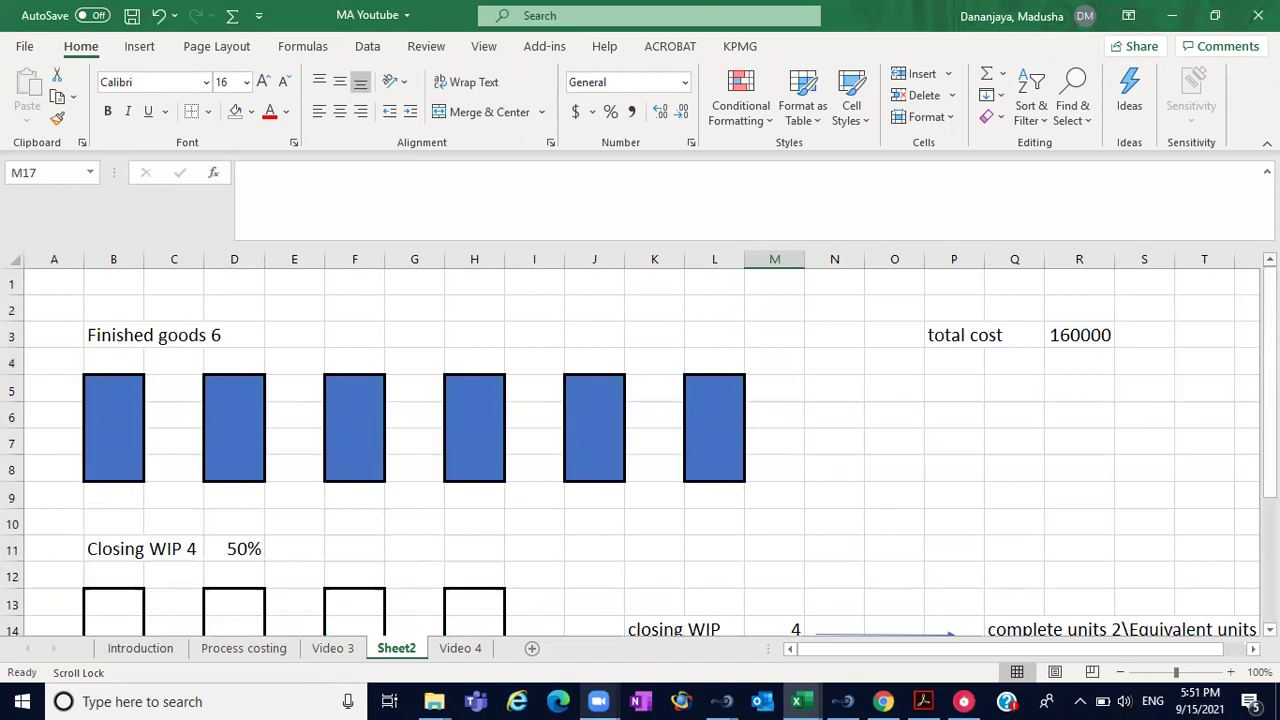
{"action": "left_click", "coordinate": [1069, 337]}
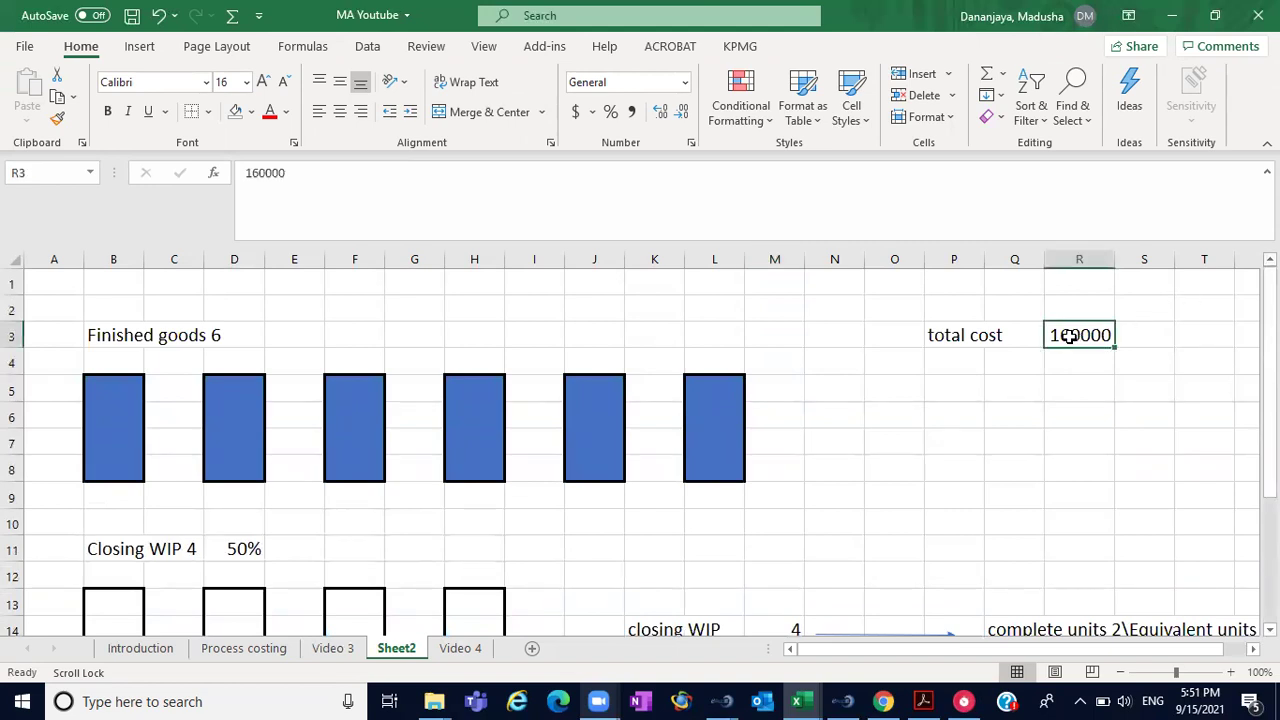
{"action": "left_click", "coordinate": [1066, 384]}
{"action": "type", "text": "150000"}
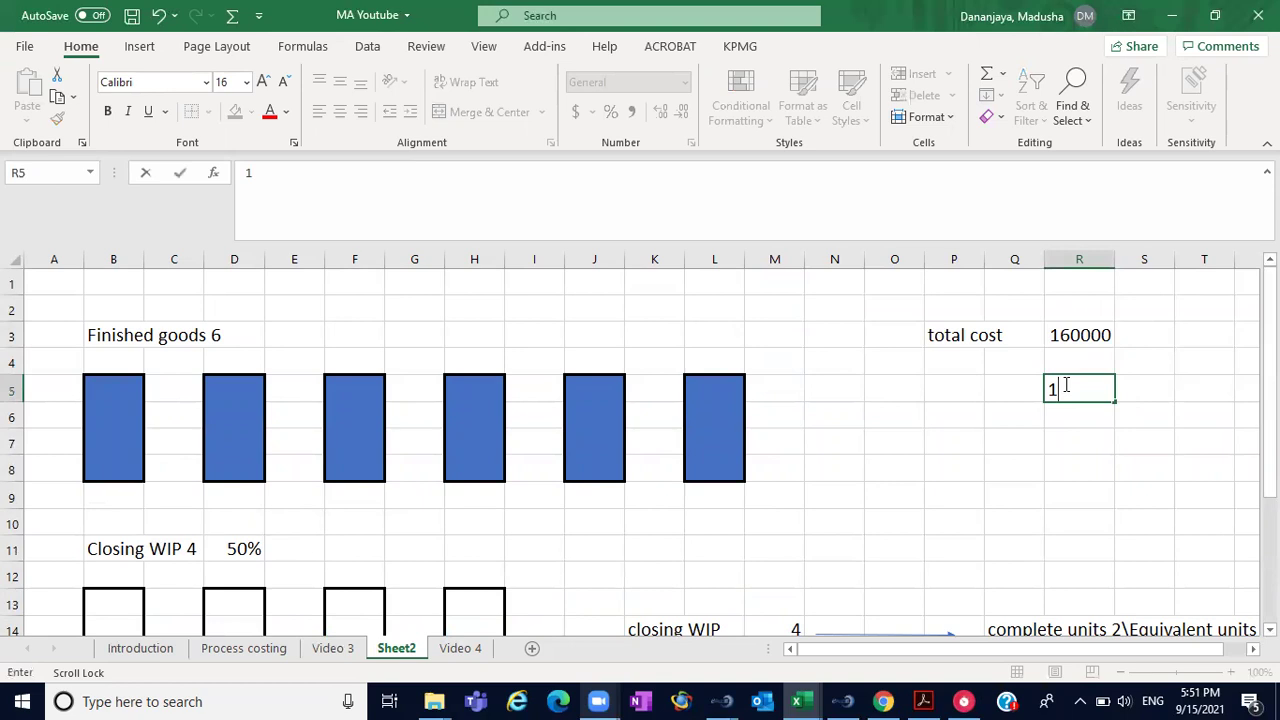
{"action": "key", "text": "BackSpace"}
{"action": "key", "text": "BackSpace"}
{"action": "key", "text": "BackSpace"}
{"action": "key", "text": "BackSpace"}
{"action": "key", "text": "BackSpace"}
{"action": "type", "text": "60000"}
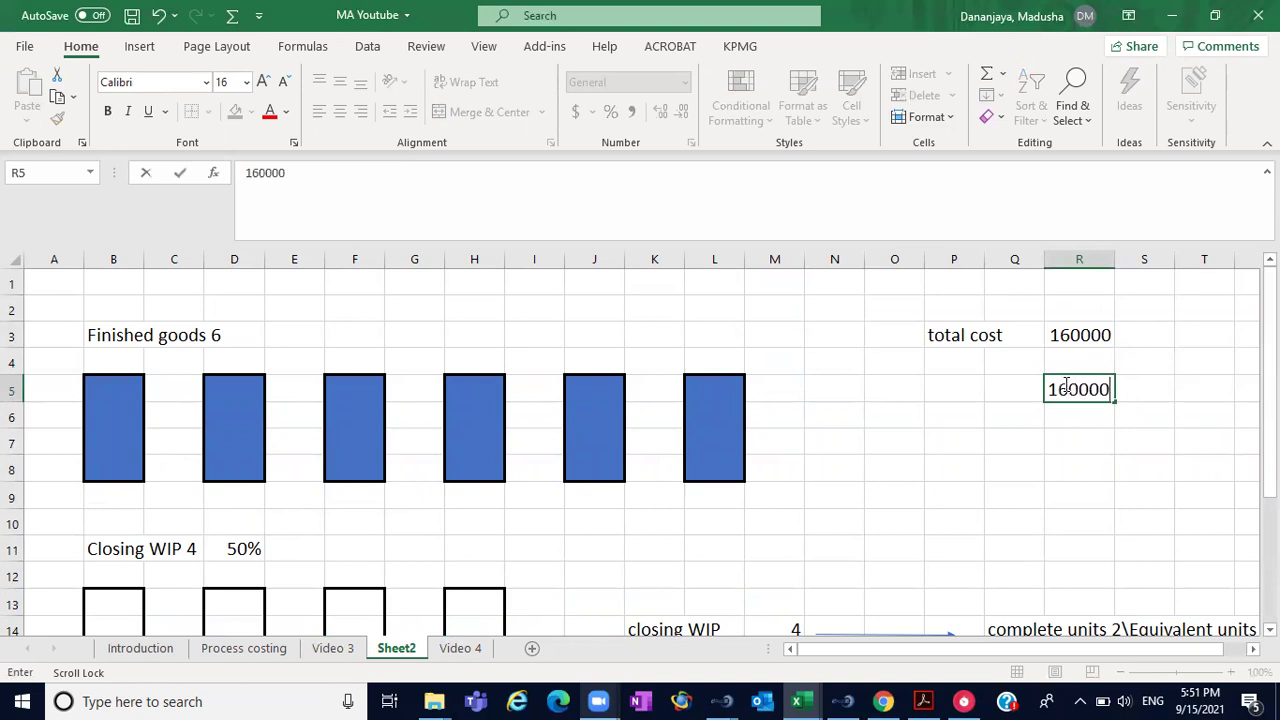
{"action": "left_click", "coordinate": [962, 490]}
- Add a bottom border to the 160000 in R5 as the division line
{"action": "left_click", "coordinate": [1074, 390]}
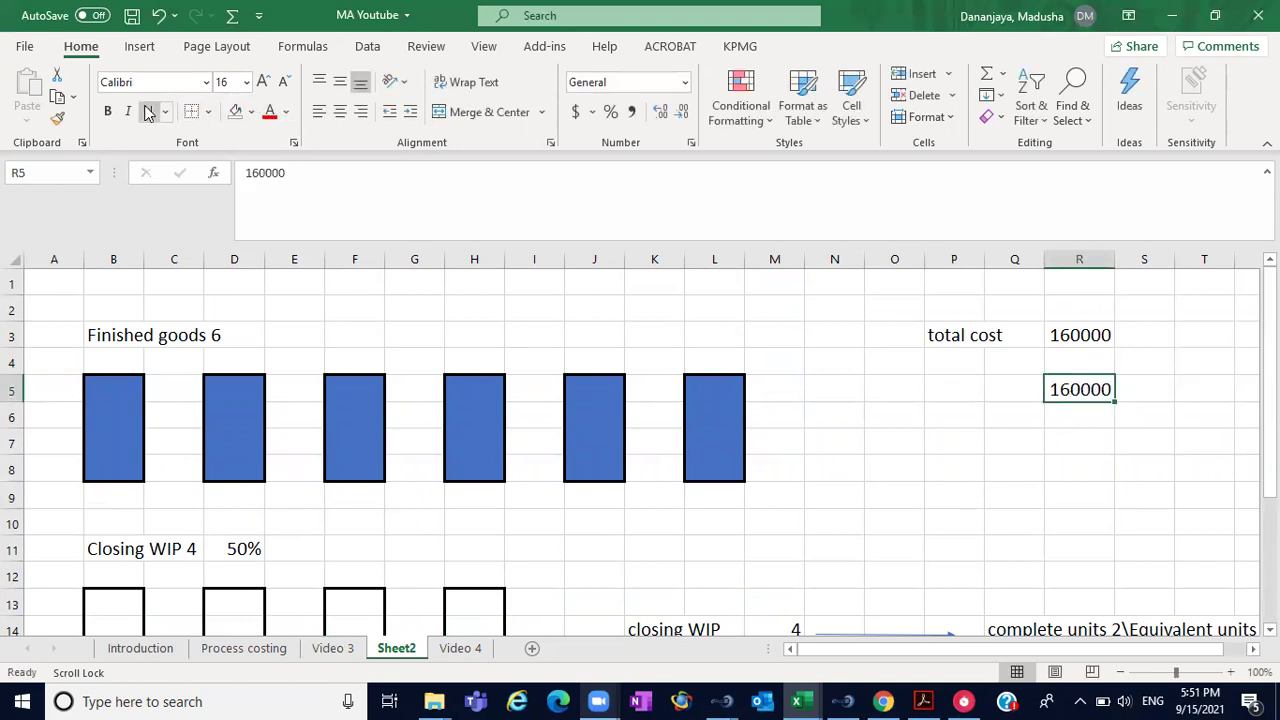
{"action": "left_click", "coordinate": [208, 111]}
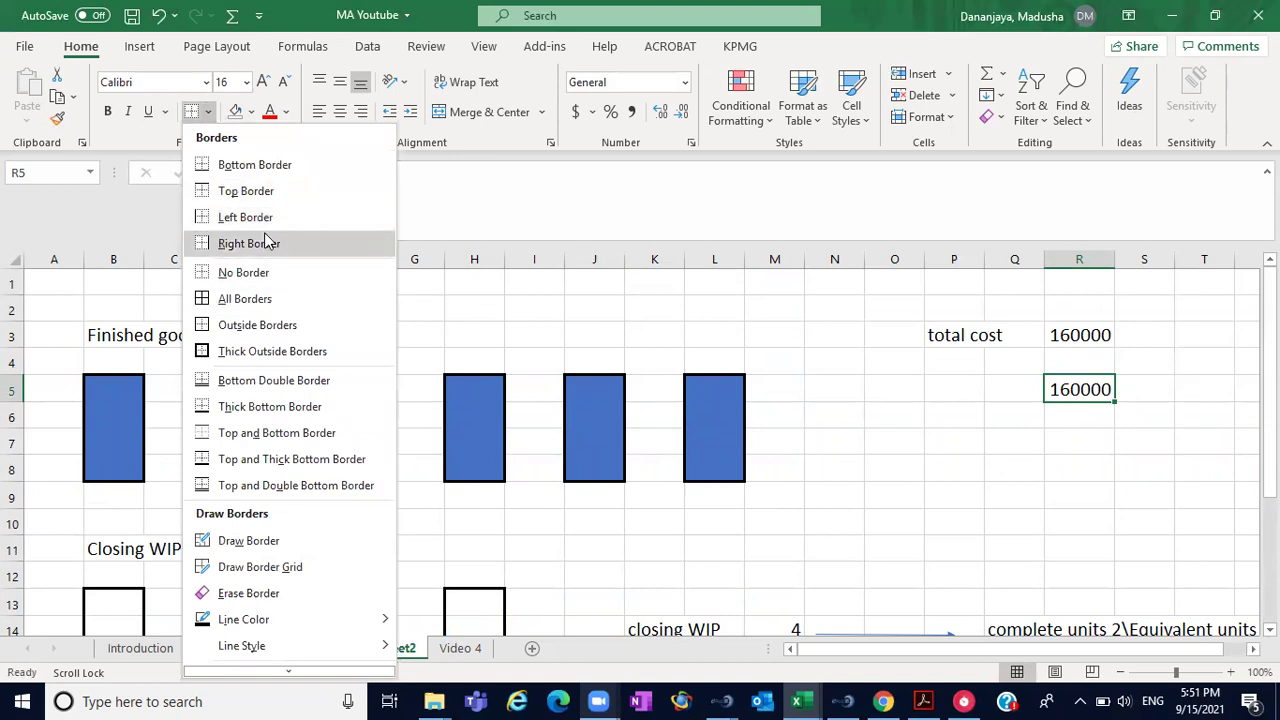
{"action": "left_click", "coordinate": [280, 172]}
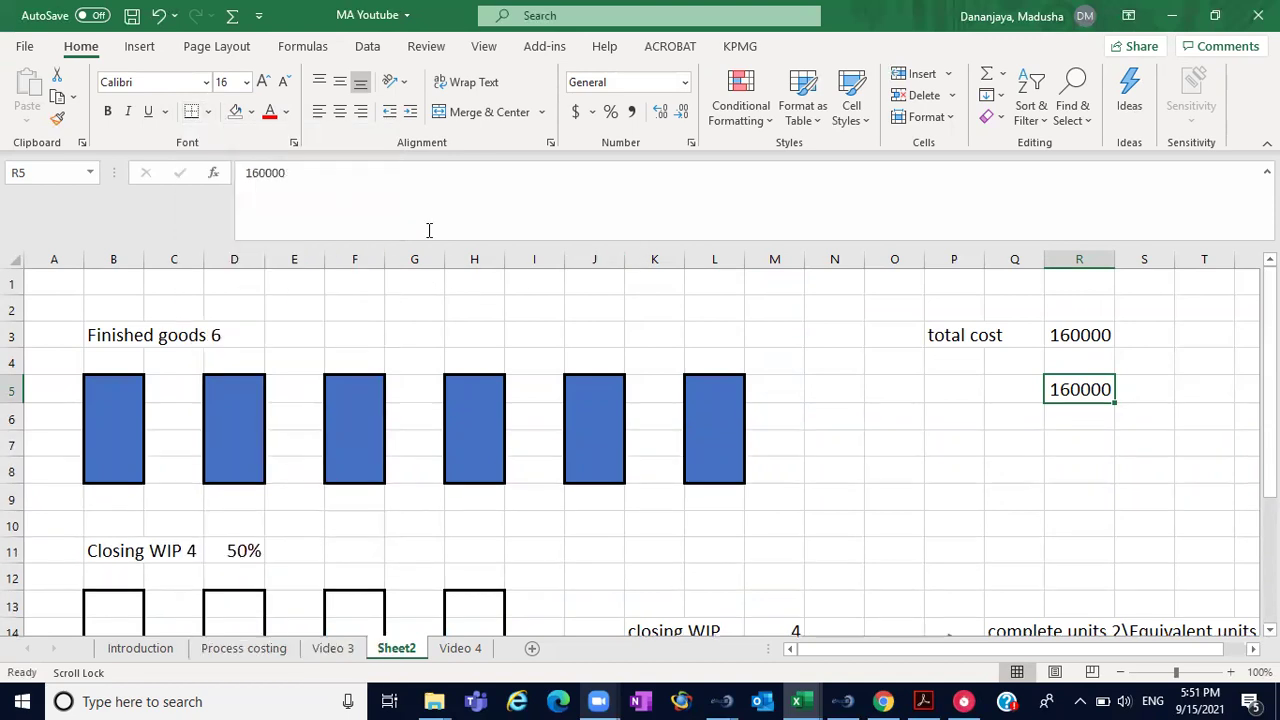
- Enter 8 in R6 as the divisor directly below the bordered 160000
{"action": "left_click", "coordinate": [1056, 417]}
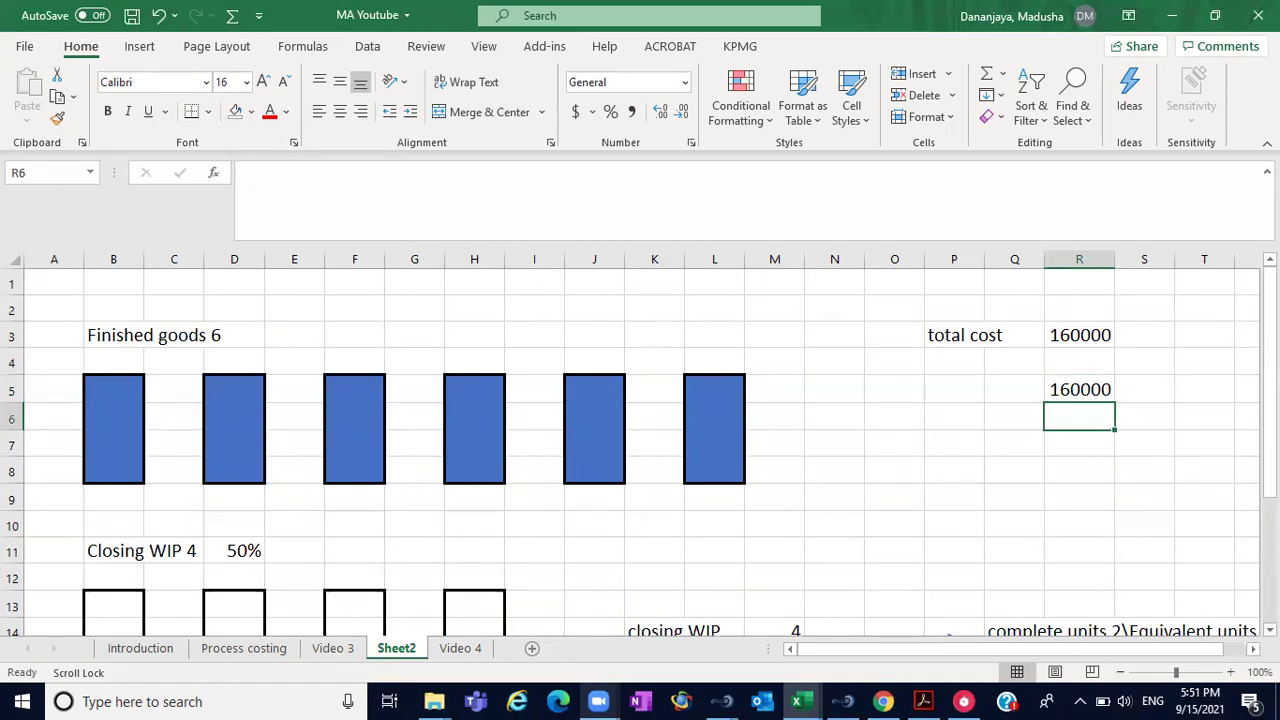
{"action": "key", "text": "Down"}
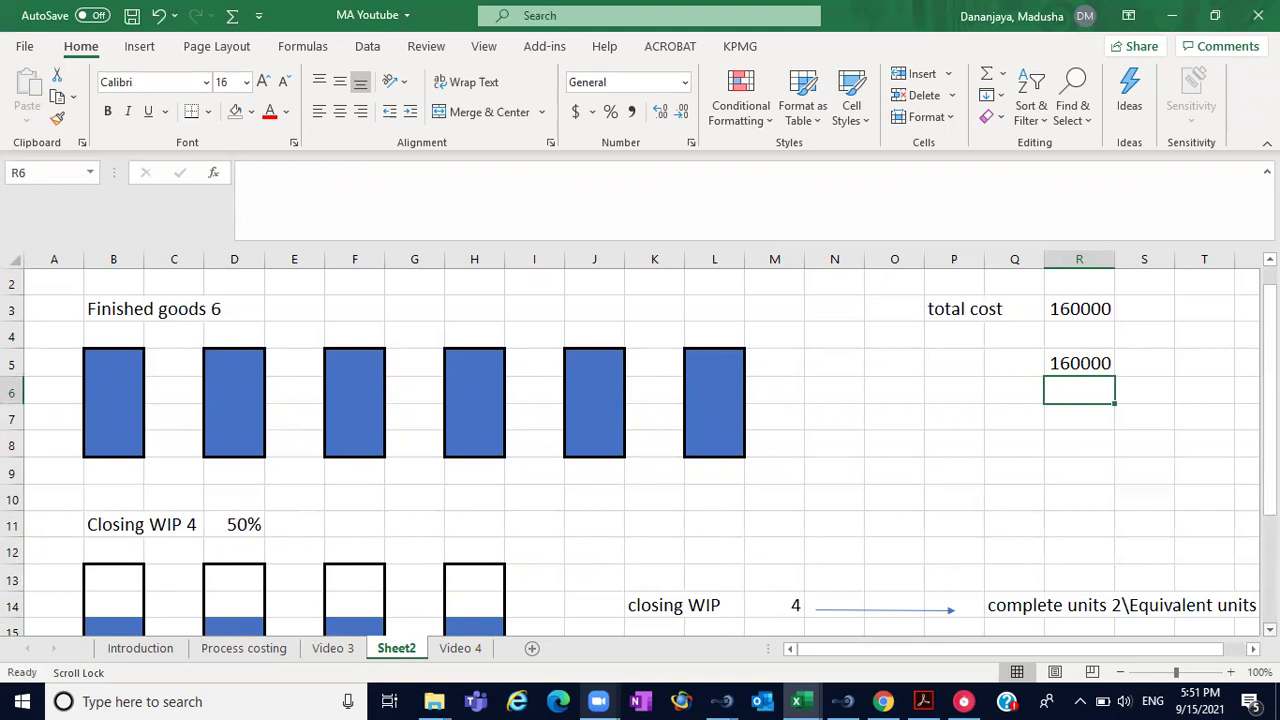
{"action": "key", "text": "Down"}
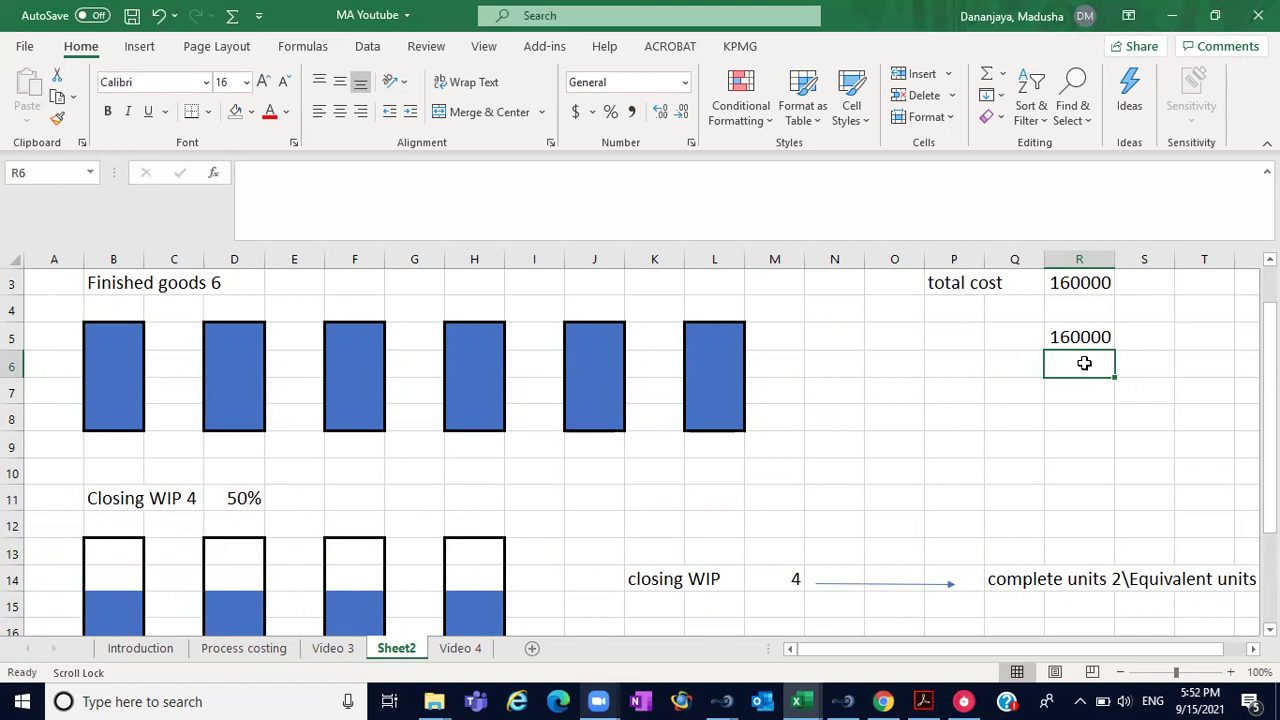
{"action": "type", "text": "8"}
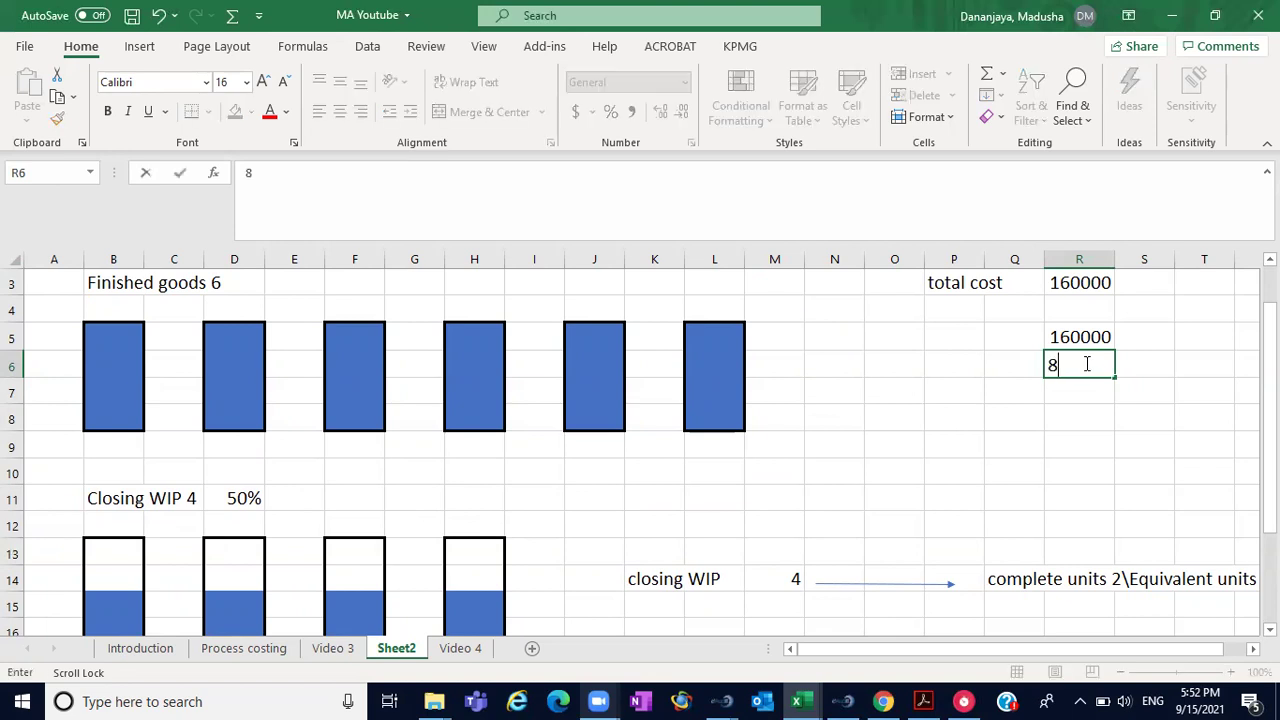
{"action": "left_click", "coordinate": [957, 419]}
- Enter 200000 in R7 below the divisor and label it "unit cost" in P7
{"action": "left_click", "coordinate": [1058, 389]}
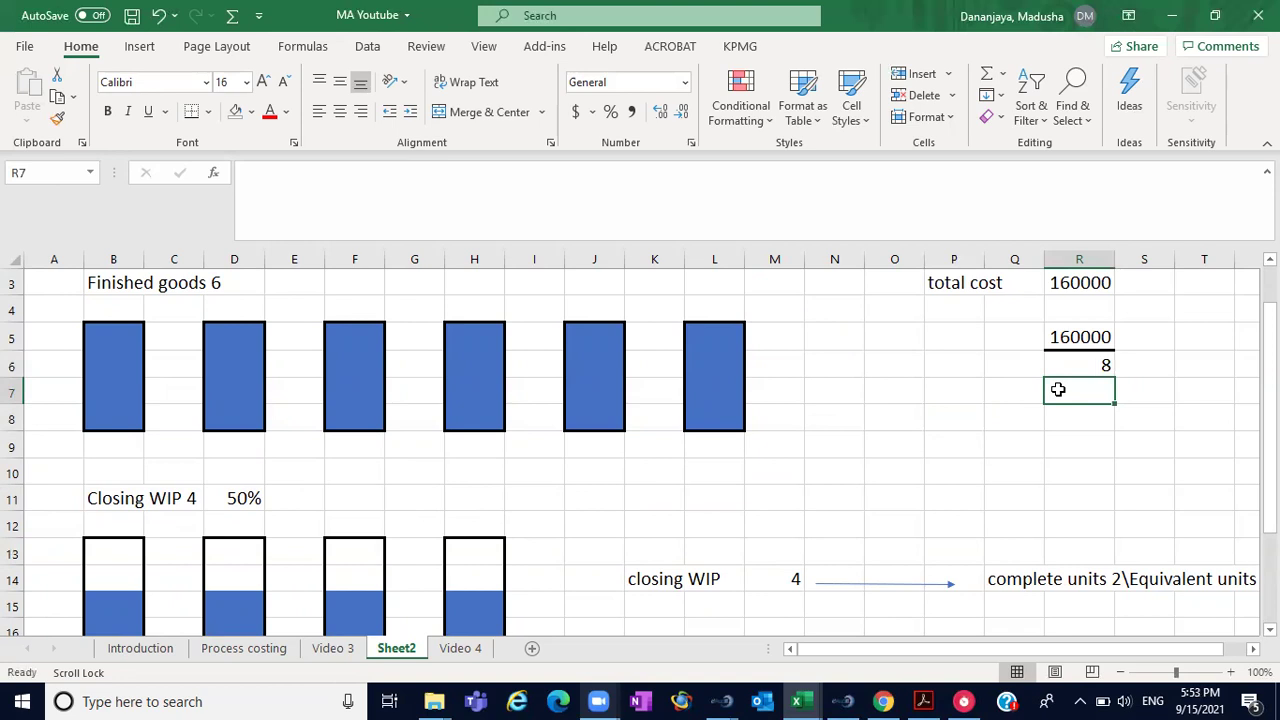
{"action": "type", "text": "200000"}
{"action": "left_click", "coordinate": [983, 443]}
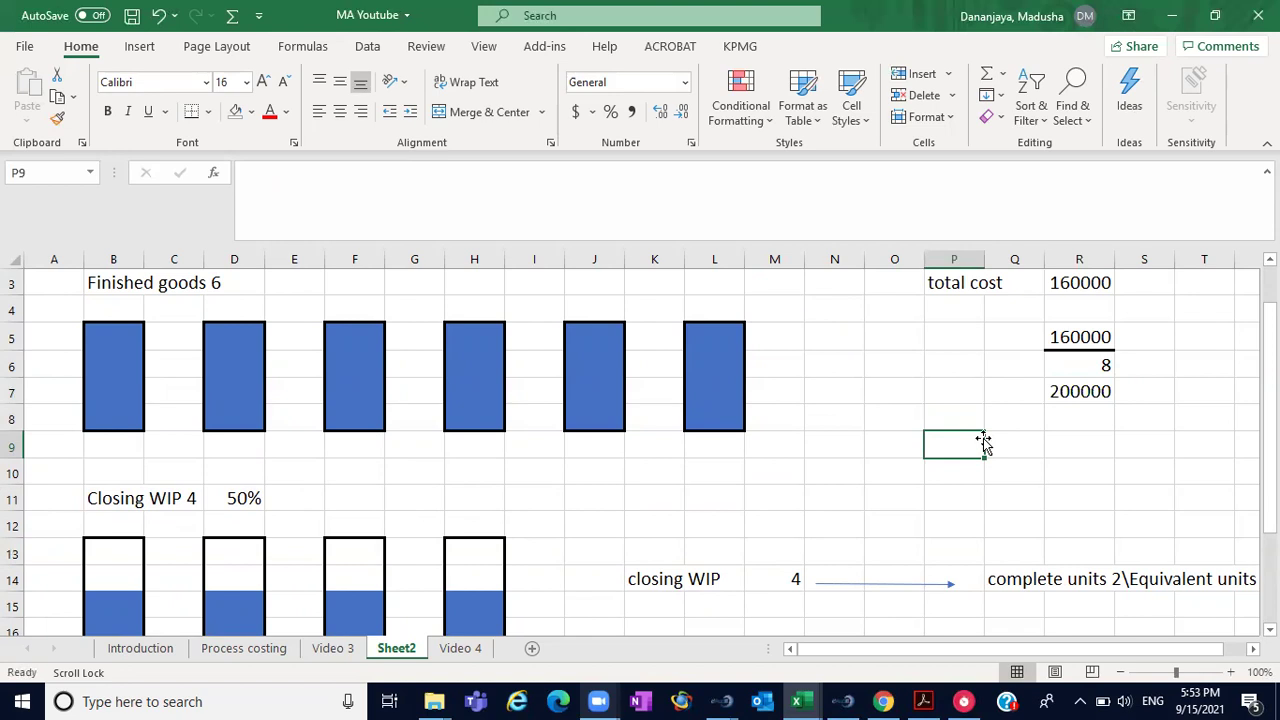
{"action": "left_click", "coordinate": [958, 391]}
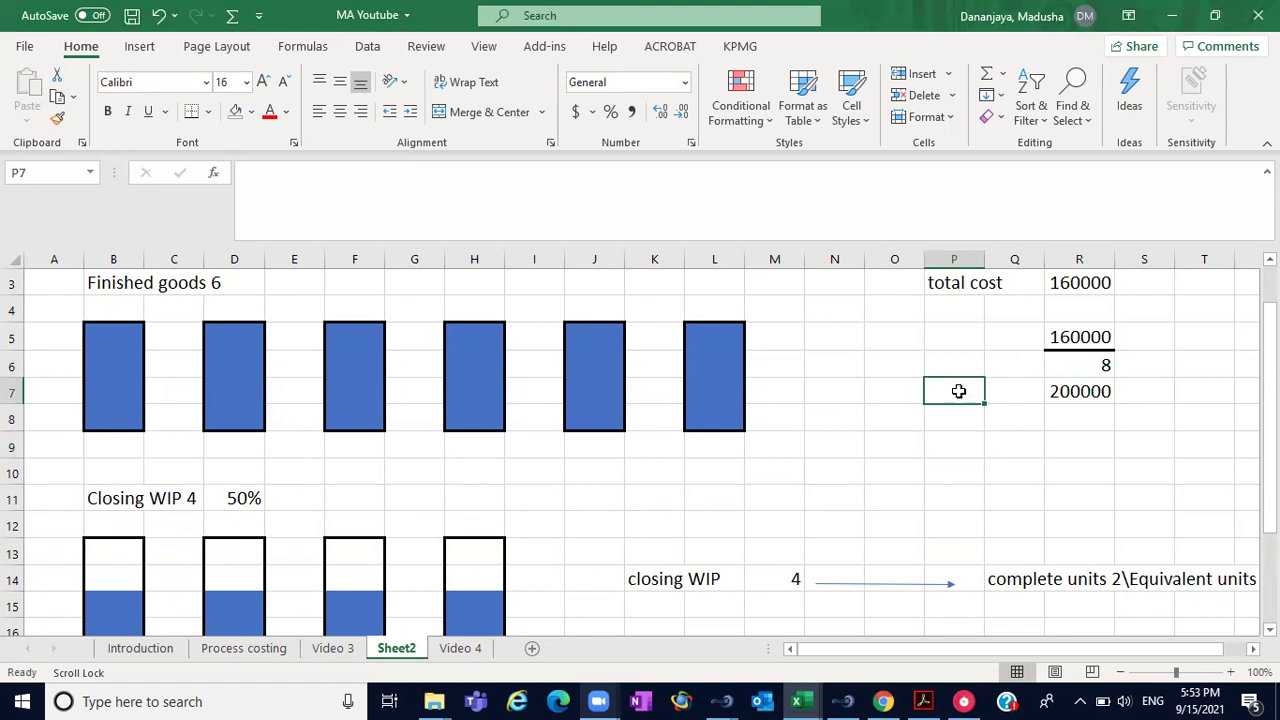
{"action": "type", "text": "unit cost"}
{"action": "left_click", "coordinate": [915, 456]}
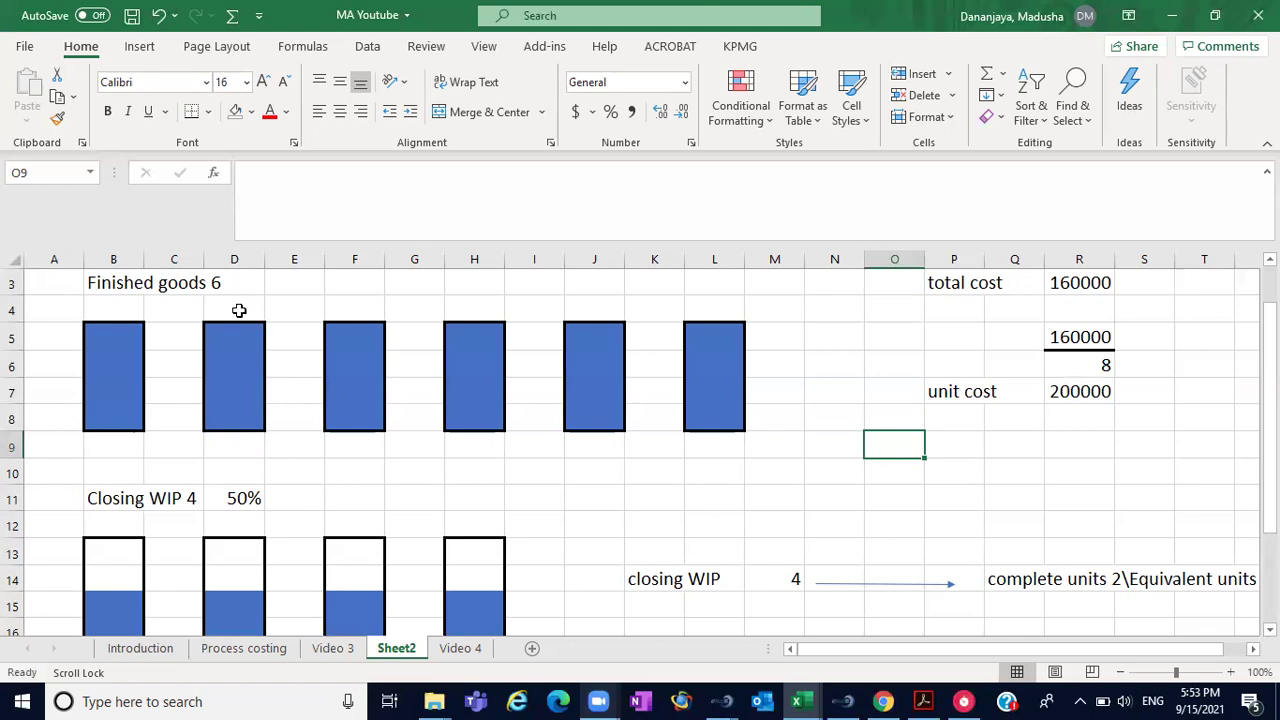
- Correct the unit cost in R7 to 20000
{"action": "left_click", "coordinate": [185, 283]}
{"action": "left_click", "coordinate": [140, 284]}
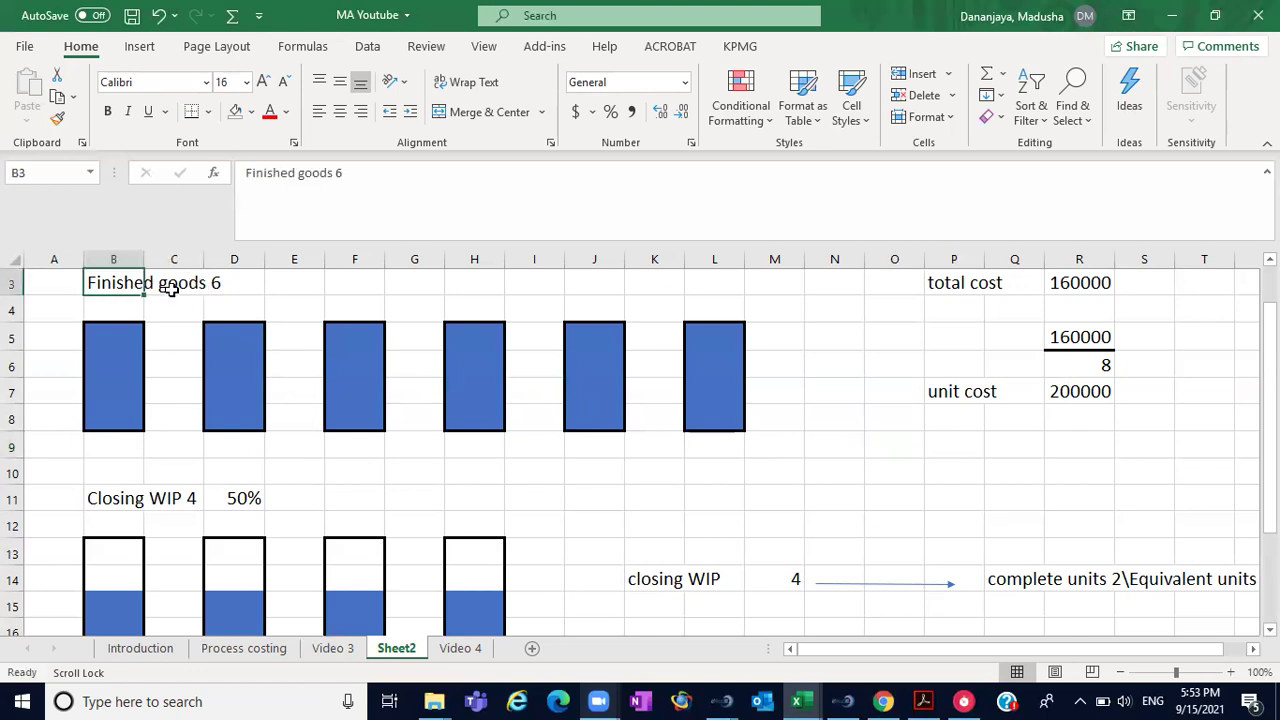
{"action": "left_click", "coordinate": [1066, 394]}
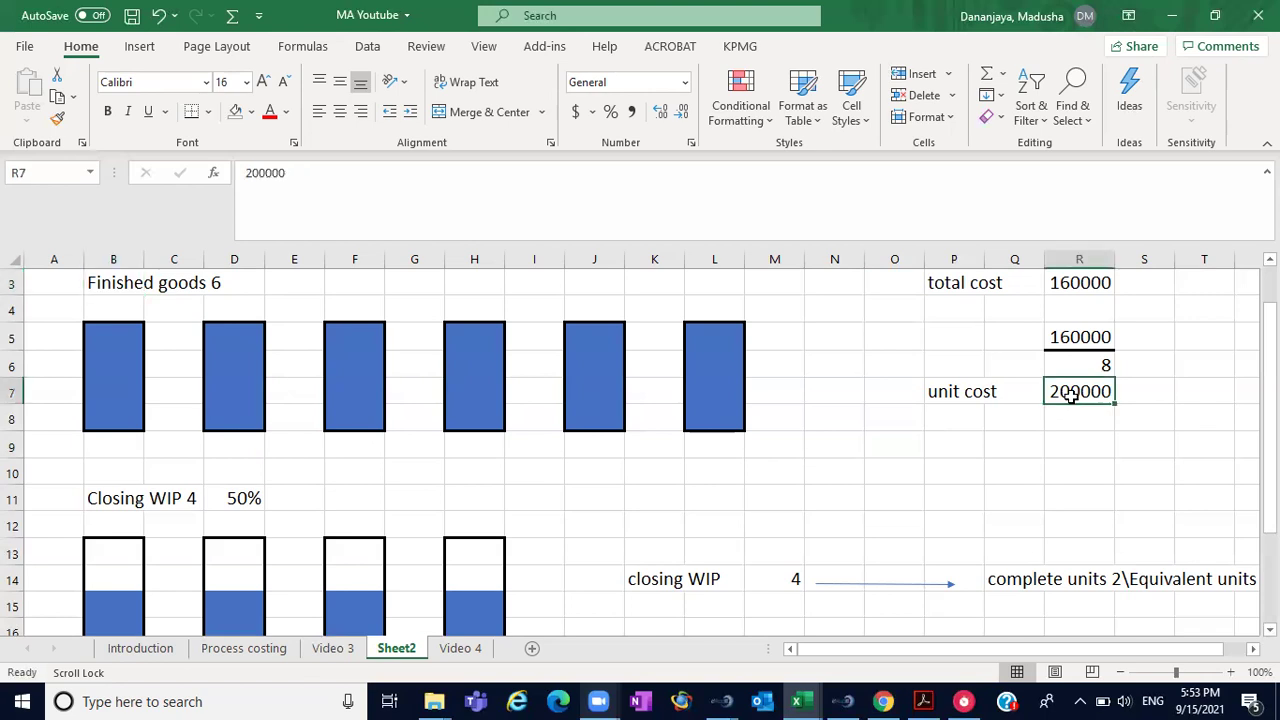
{"action": "left_click", "coordinate": [388, 206]}
{"action": "key", "text": "BackSpace"}
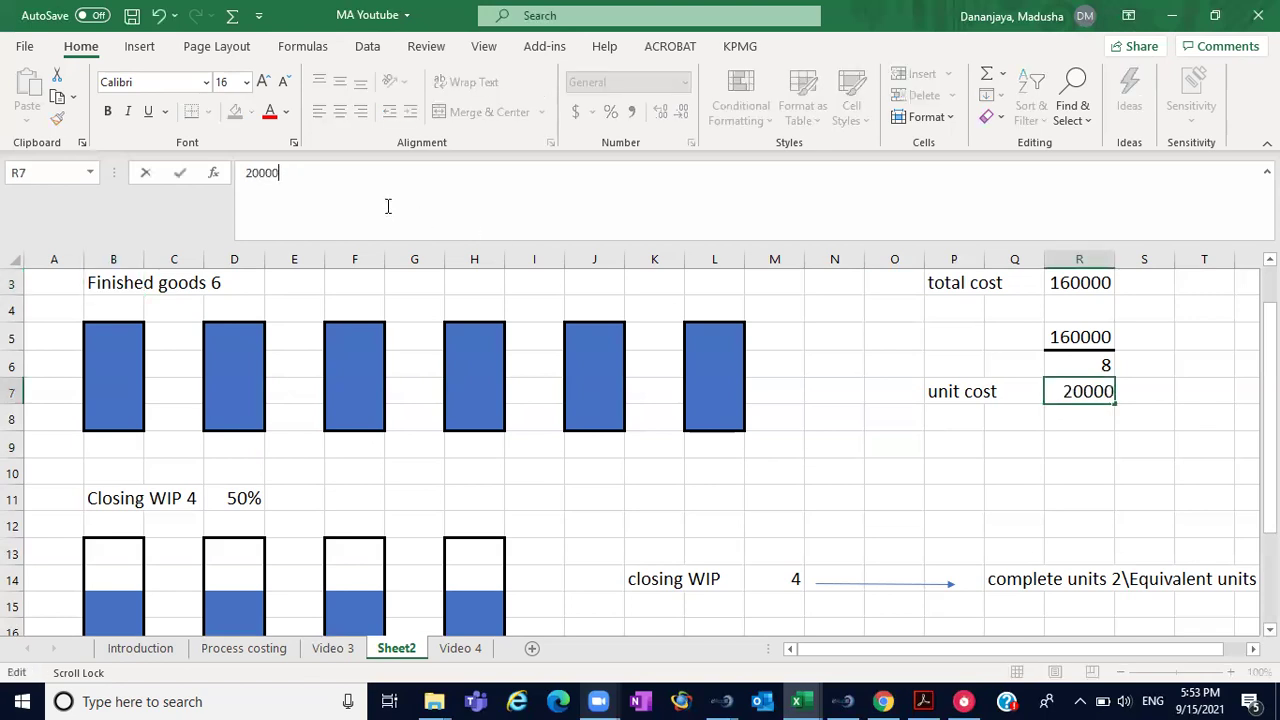
{"action": "left_click", "coordinate": [853, 477]}
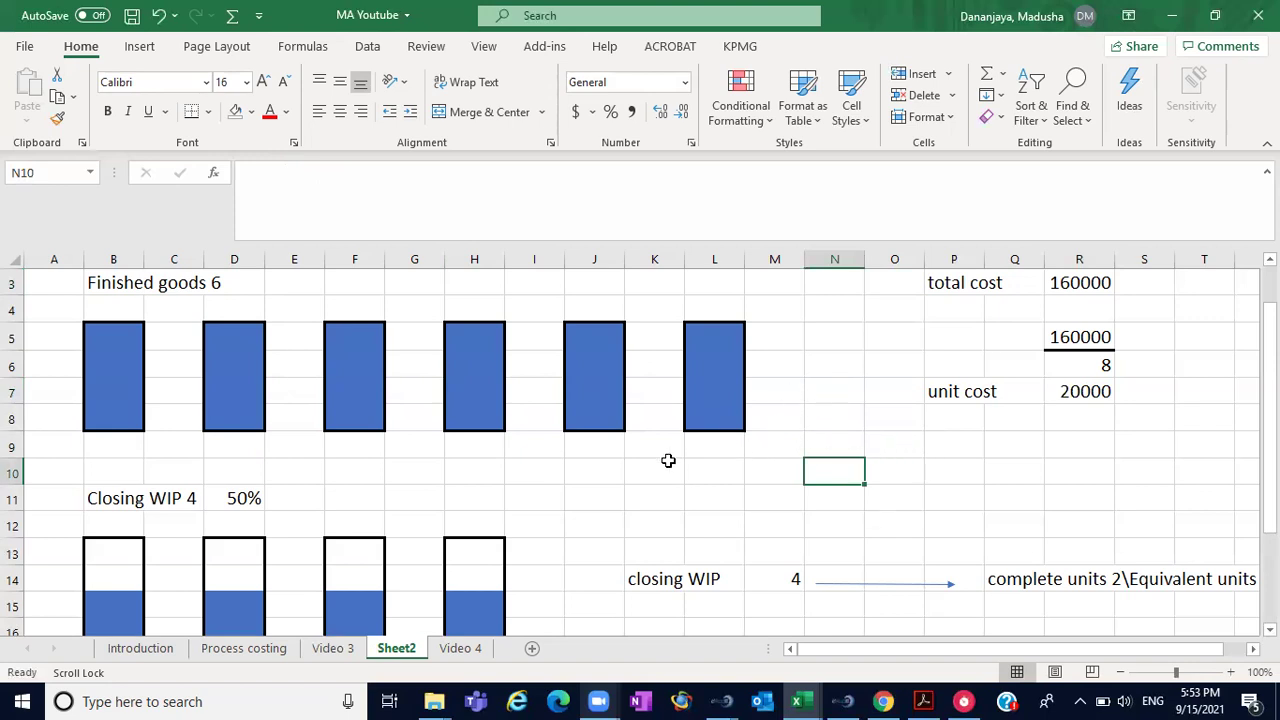
- Write the finished goods calculation "6 * 20000" in G3 and its result 120000 in J3
{"action": "left_click", "coordinate": [404, 281]}
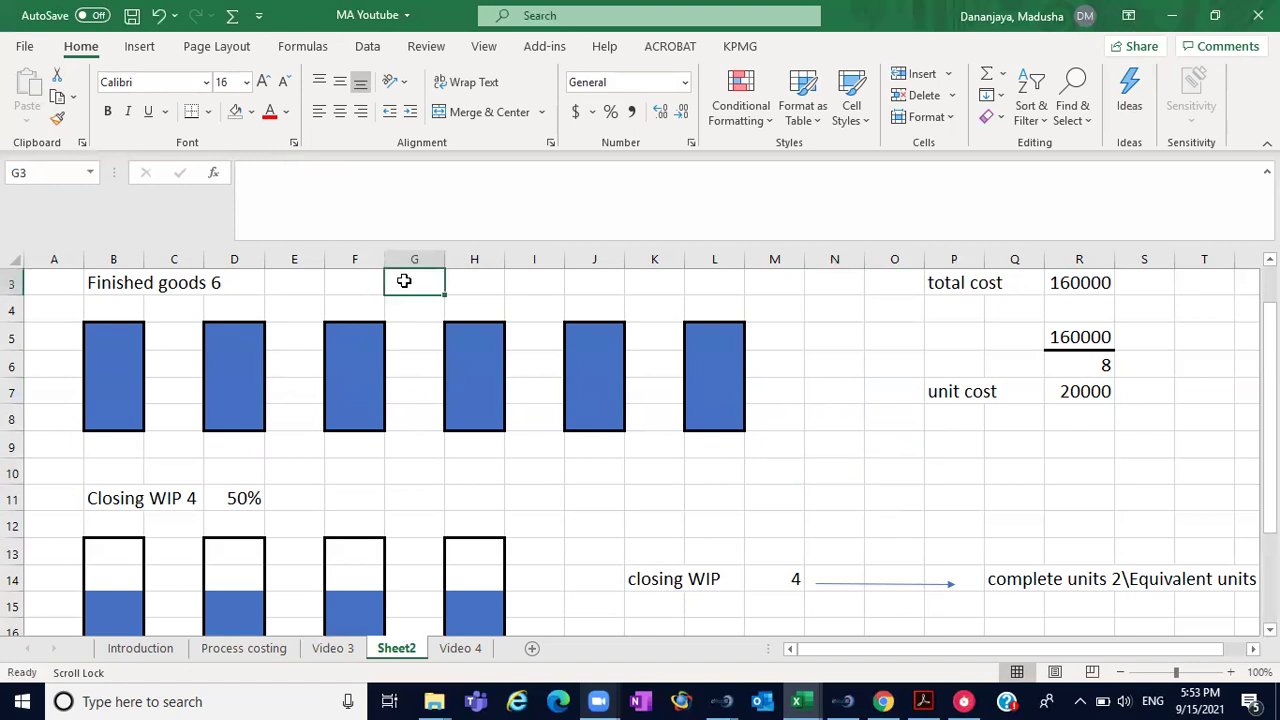
{"action": "type", "text": "6"}
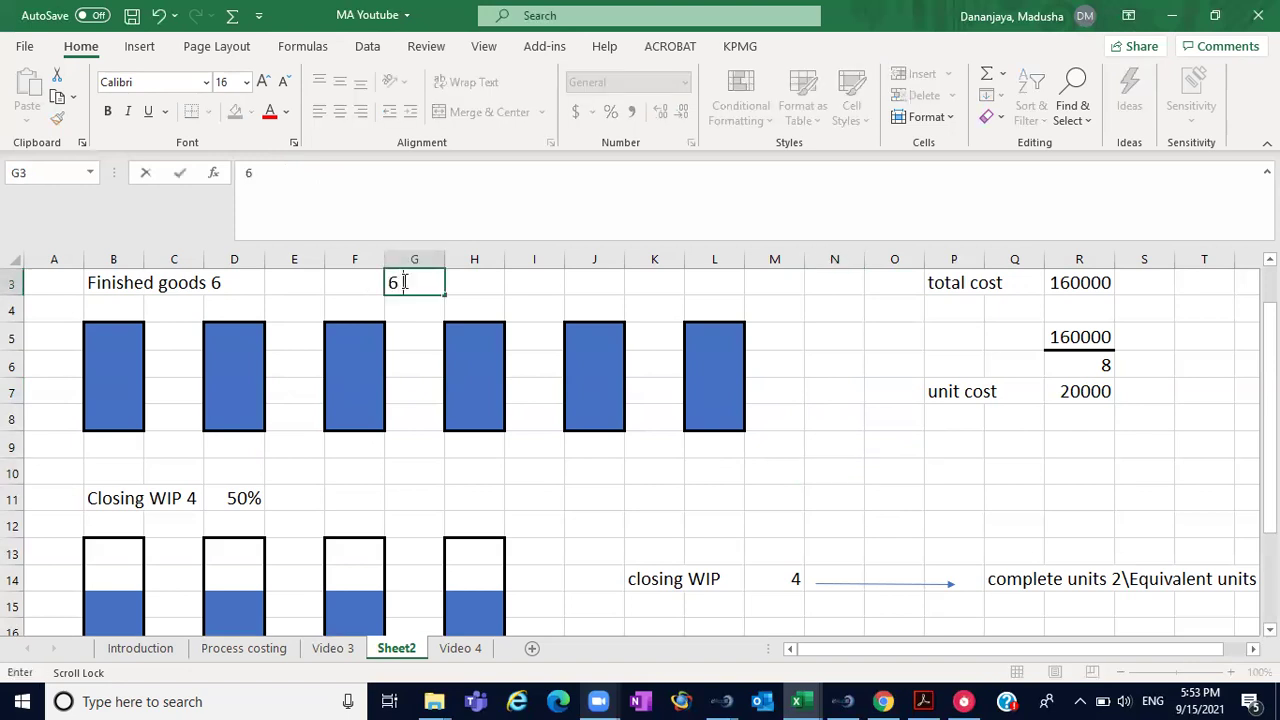
{"action": "type", "text": " * 200000"}
{"action": "key", "text": "BackSpace"}
{"action": "left_click", "coordinate": [588, 283]}
{"action": "type", "text": "120000"}
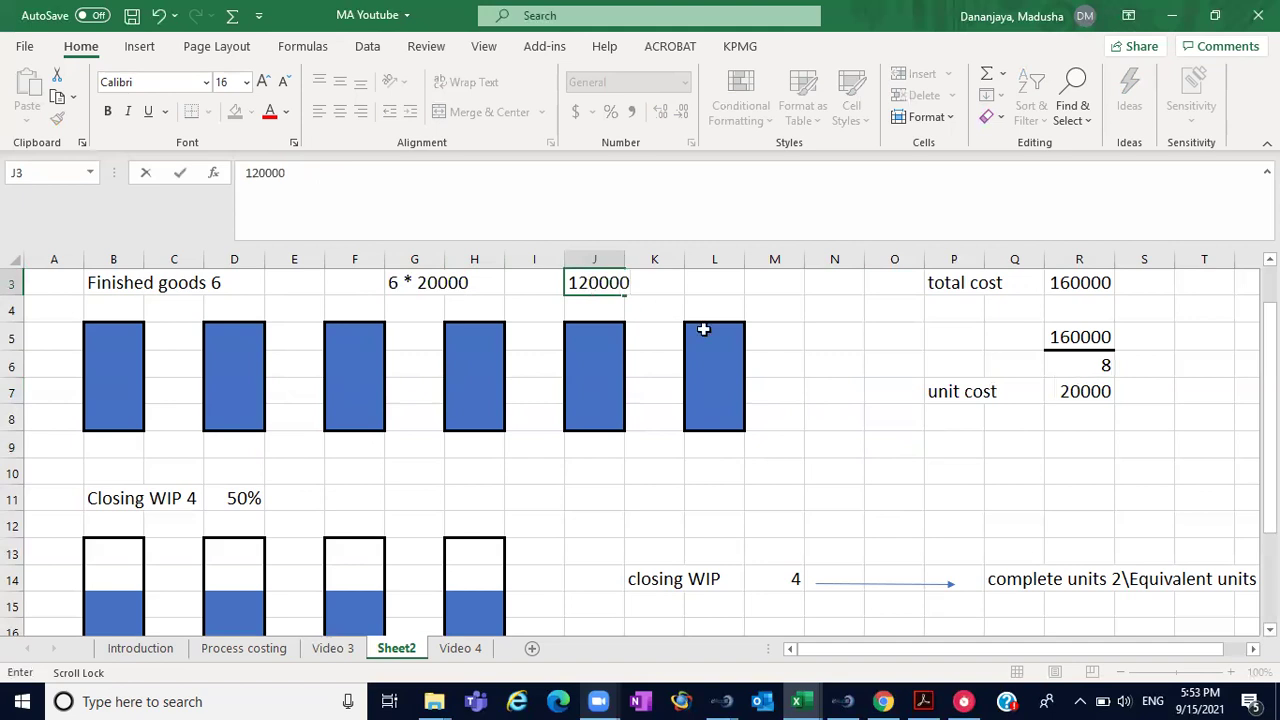
{"action": "left_click", "coordinate": [810, 447]}
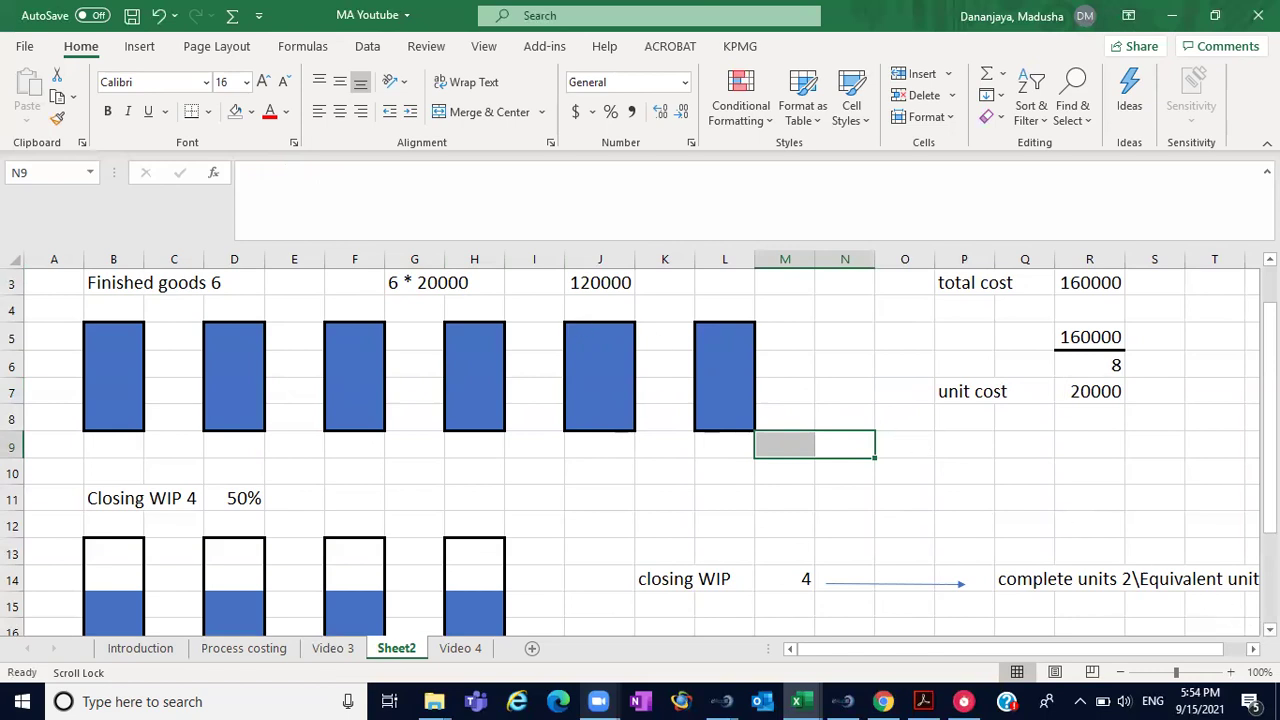
- Write the closing WIP calculation "2 * 20000" in I11 and its result 40000 in L11
{"action": "key", "text": "Down"}
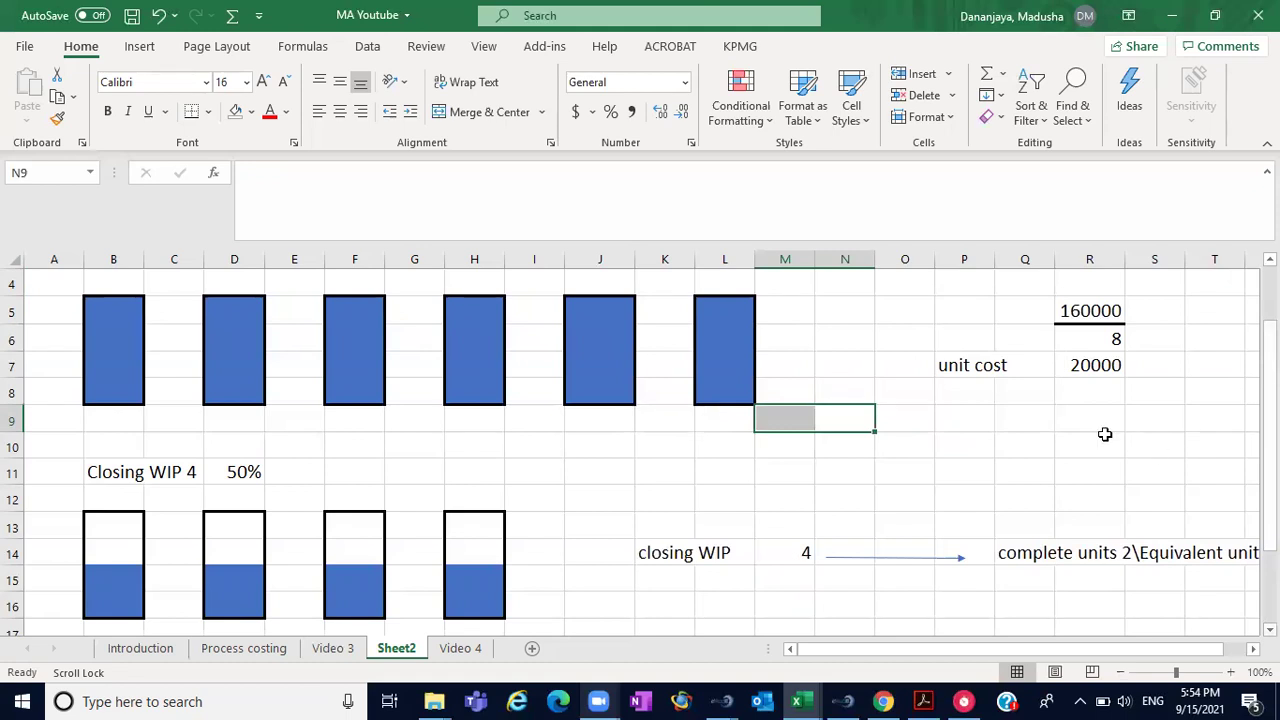
{"action": "left_click", "coordinate": [976, 367]}
{"action": "left_click", "coordinate": [1117, 366]}
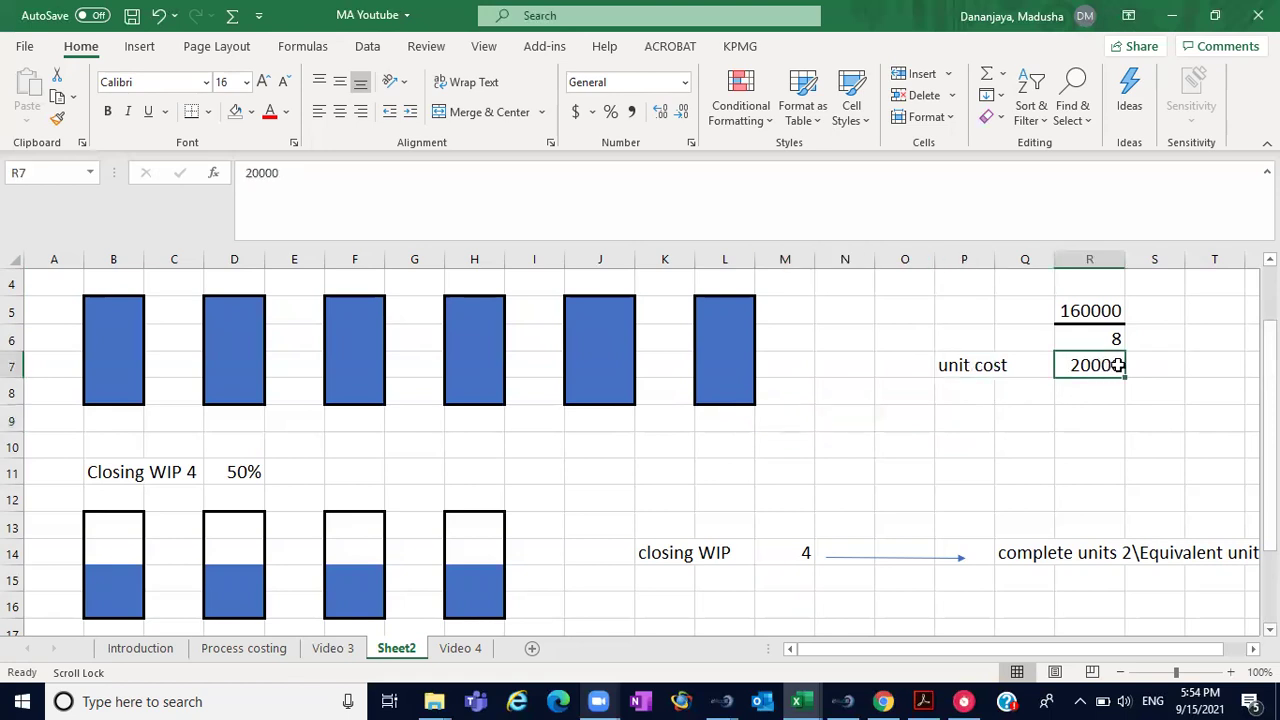
{"action": "left_click", "coordinate": [525, 483]}
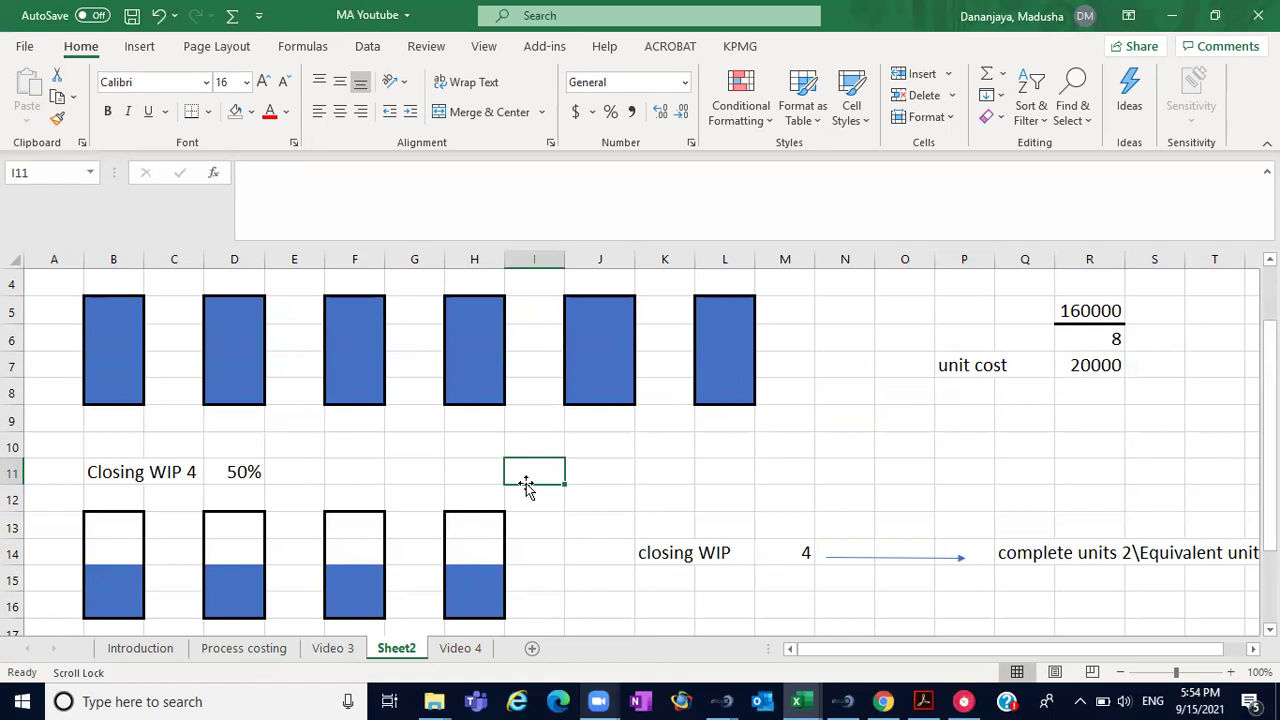
{"action": "type", "text": "2 * "}
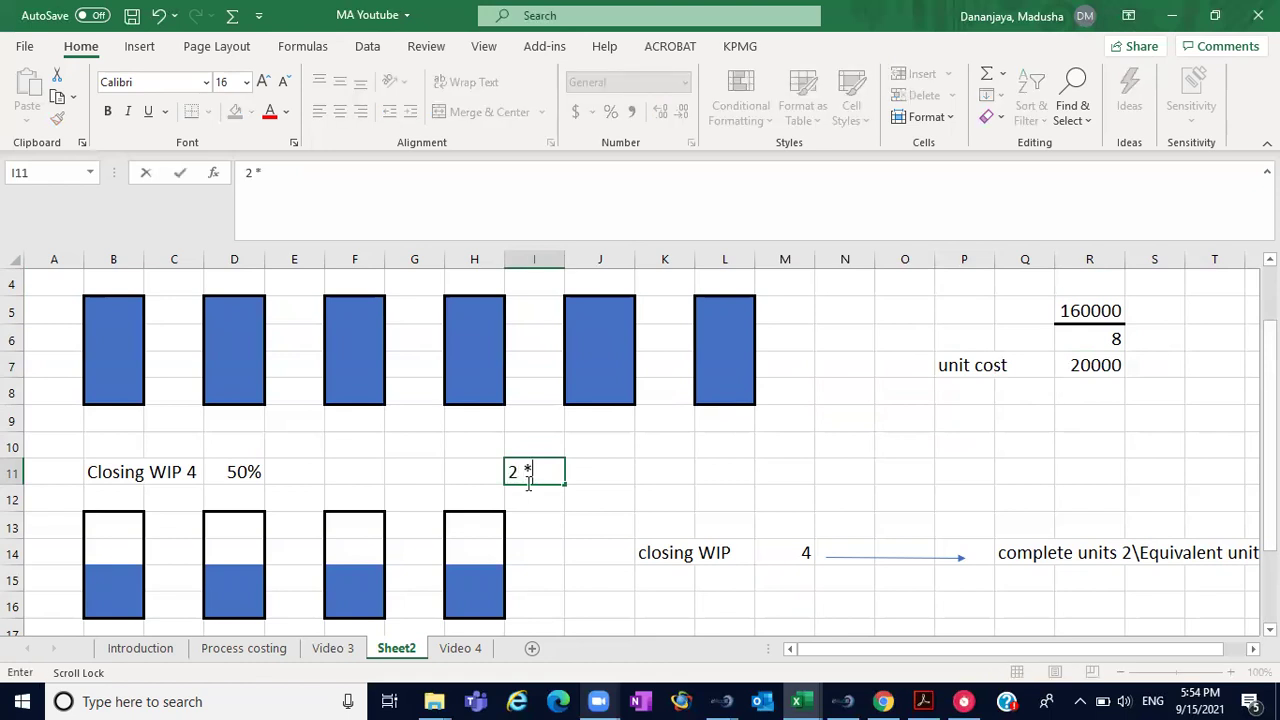
{"action": "type", "text": "20000"}
{"action": "left_click", "coordinate": [718, 470]}
{"action": "type", "text": "40000"}
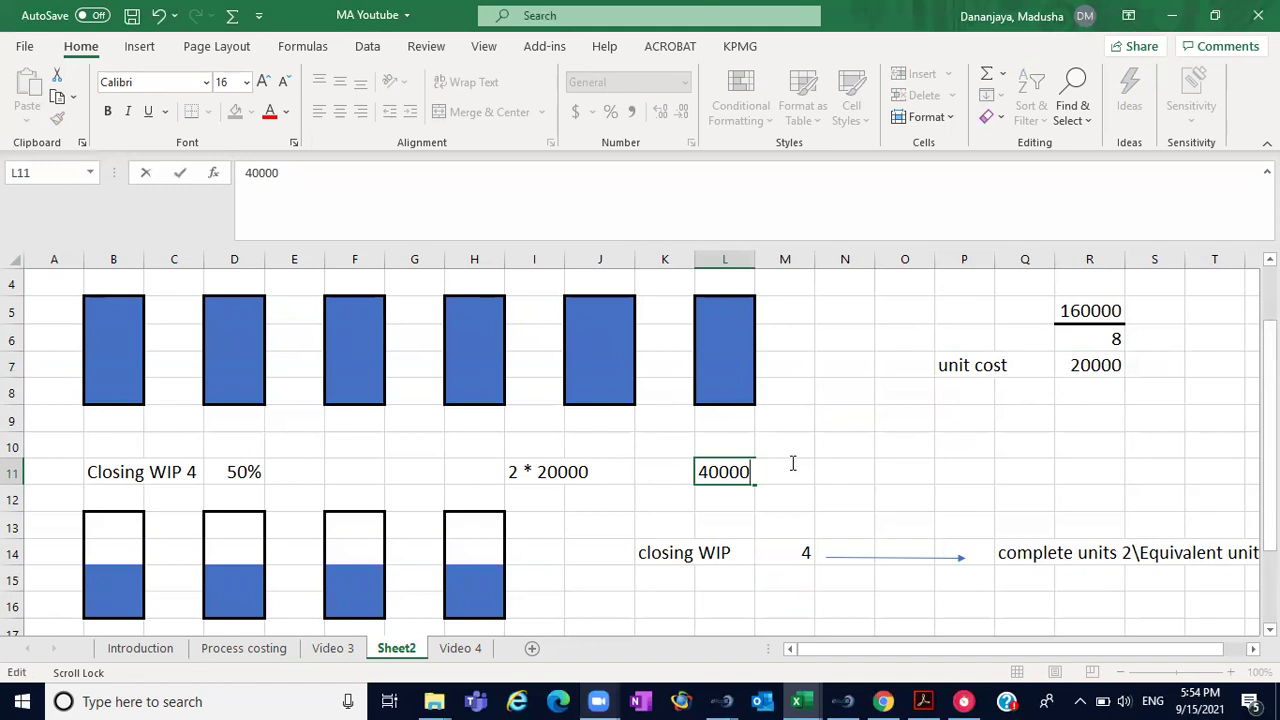
{"action": "left_click", "coordinate": [1193, 403]}
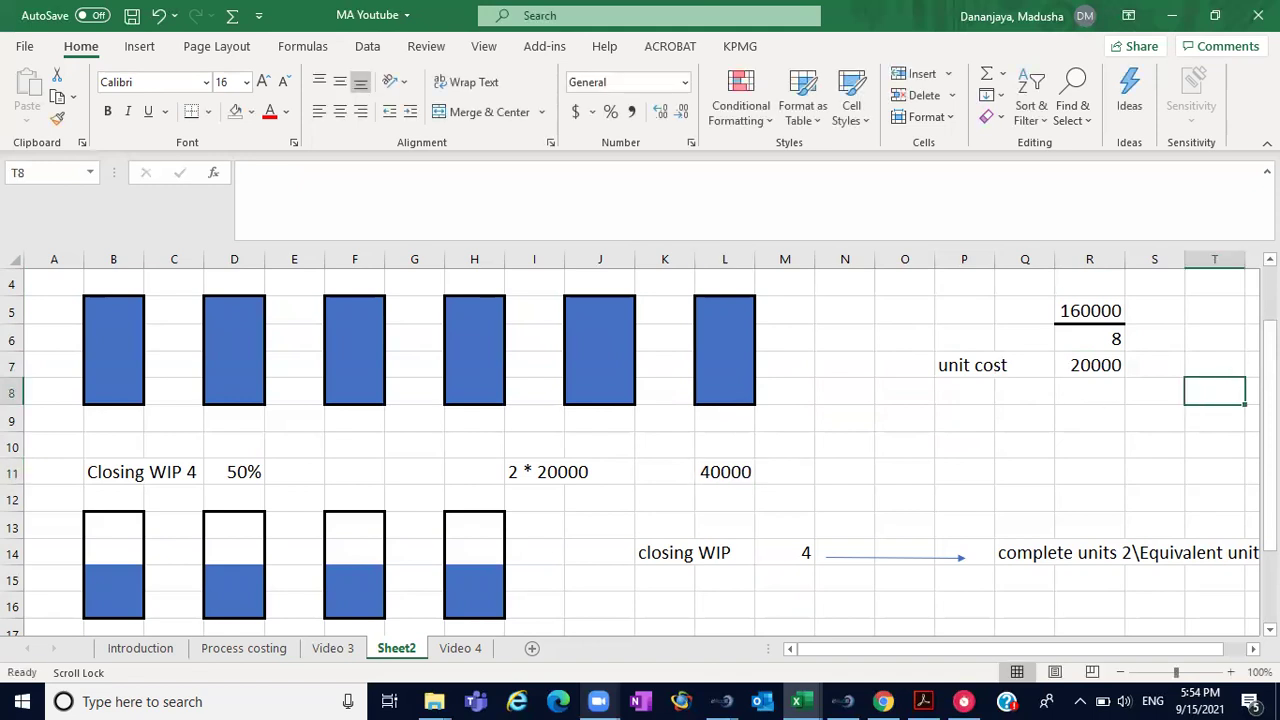
- Review the closing WIP and finished goods costs in L11 and J3 and the calculation in I11
{"action": "scroll", "coordinate": [795, 505], "scroll_direction": "up", "scroll_amount": 1}
{"action": "left_click", "coordinate": [729, 550]}
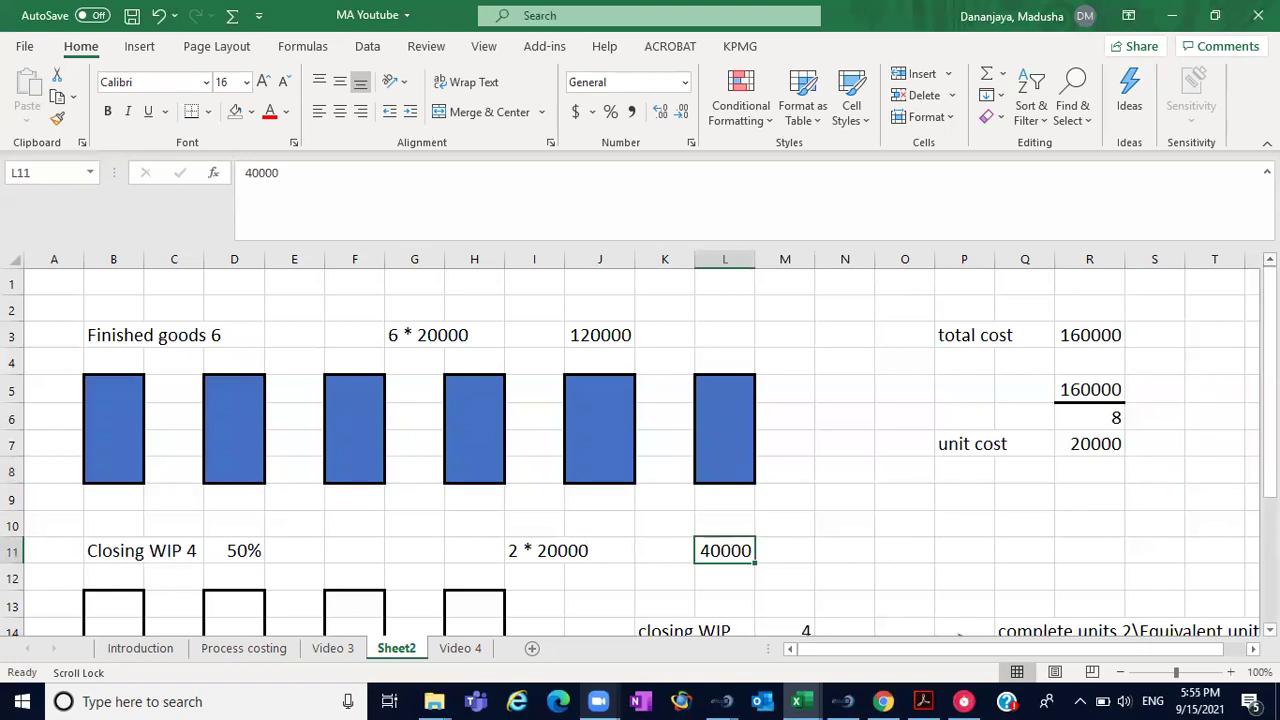
{"action": "left_click", "coordinate": [608, 335]}
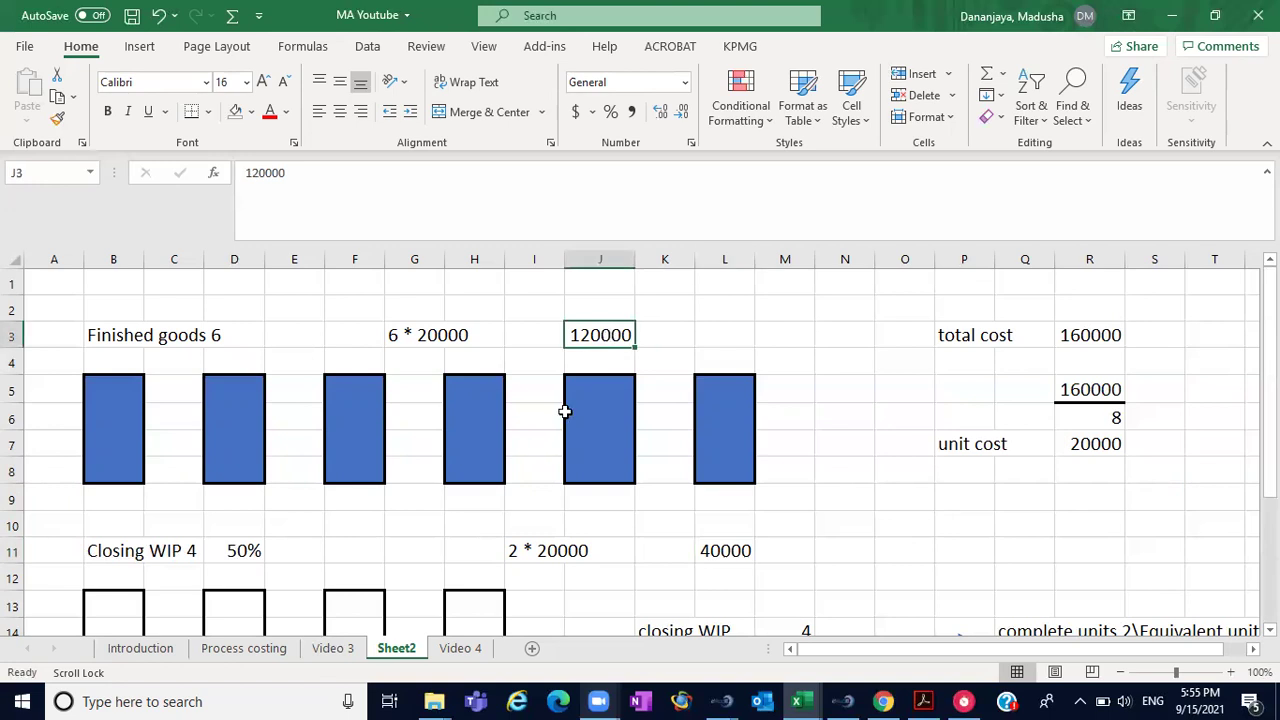
{"action": "left_click", "coordinate": [535, 556]}
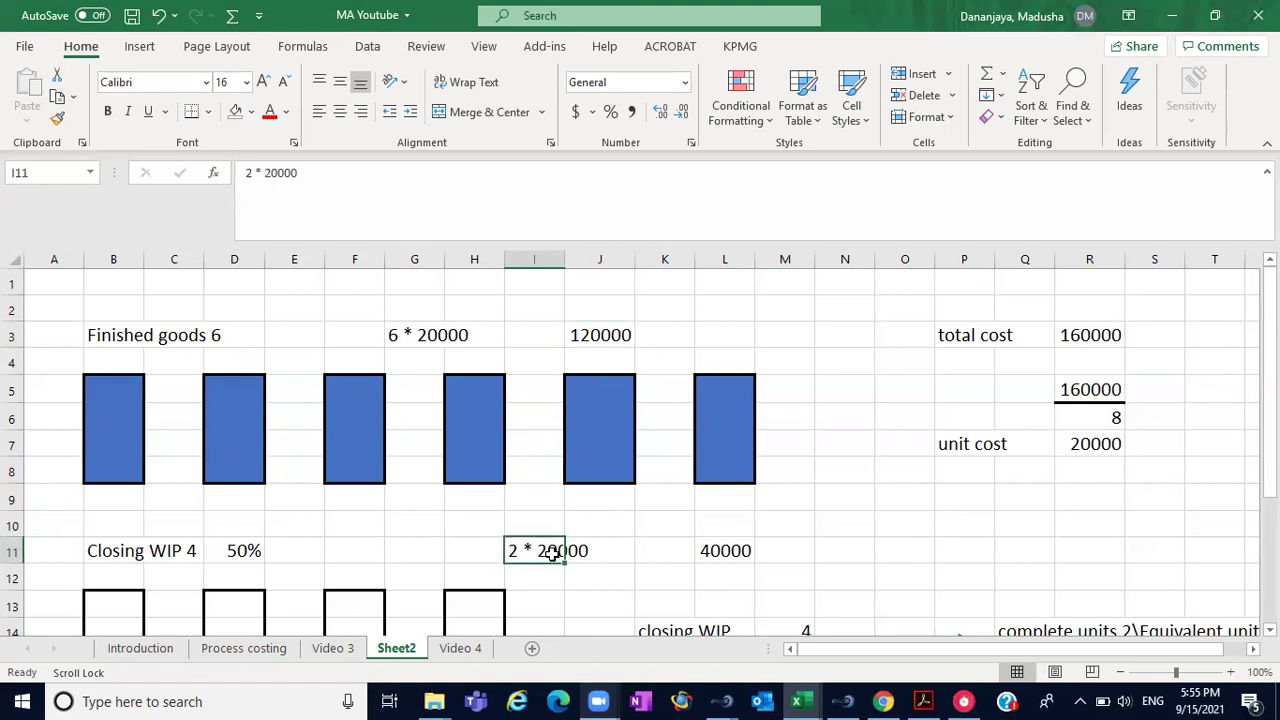
- Move the closing WIP calculation from I11 to G11 and its result from L11 to J11
{"action": "key", "text": "ctrl+c"}
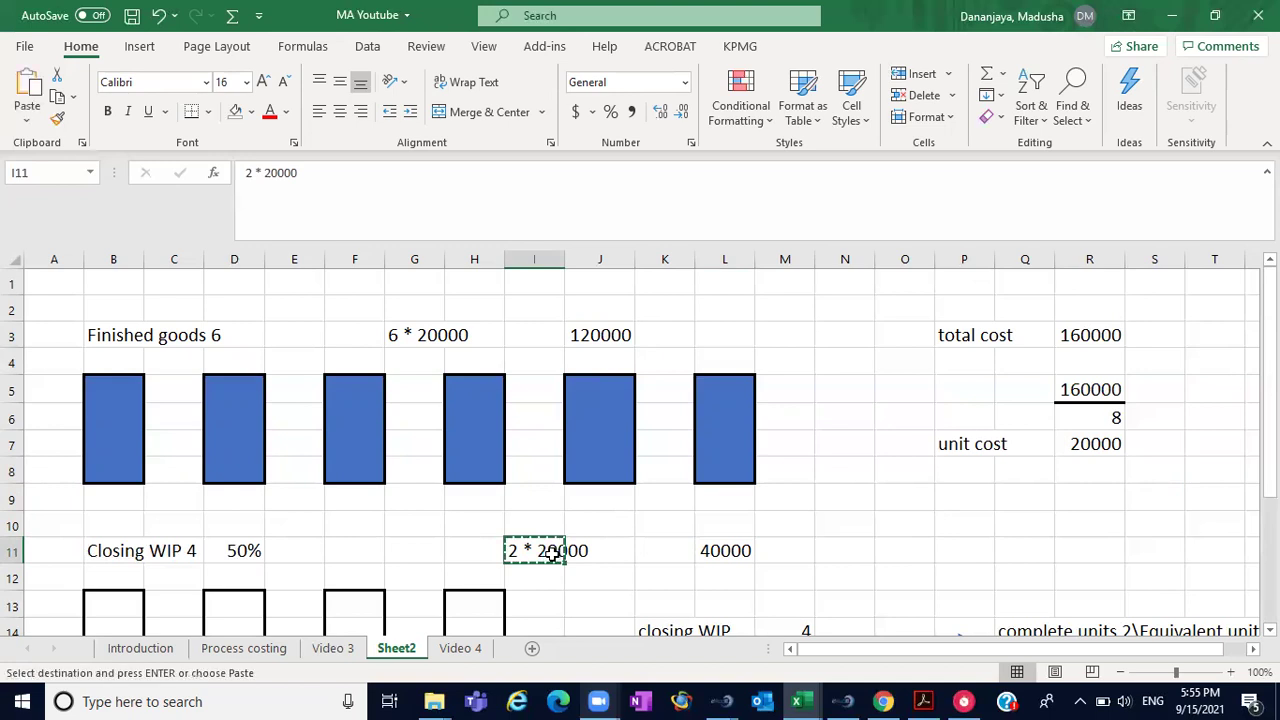
{"action": "left_click", "coordinate": [417, 550]}
{"action": "key", "text": "ctrl+v"}
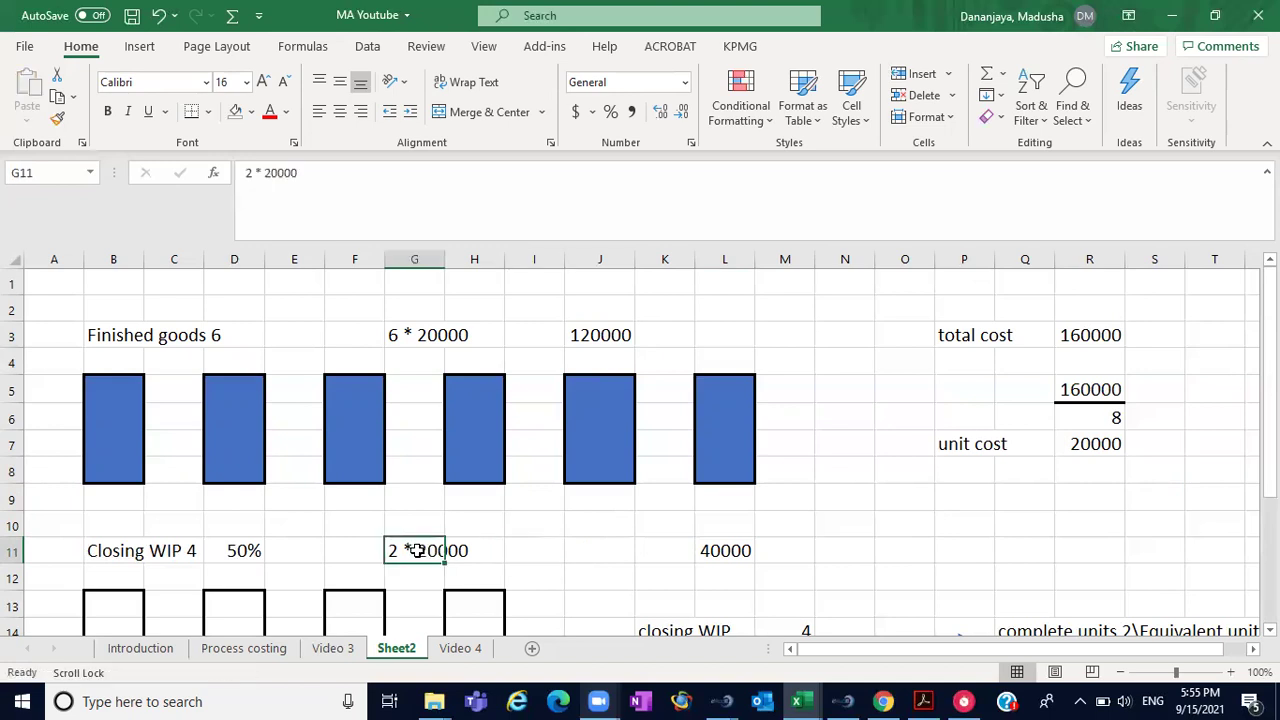
{"action": "left_click", "coordinate": [717, 550]}
{"action": "key", "text": "ctrl+x"}
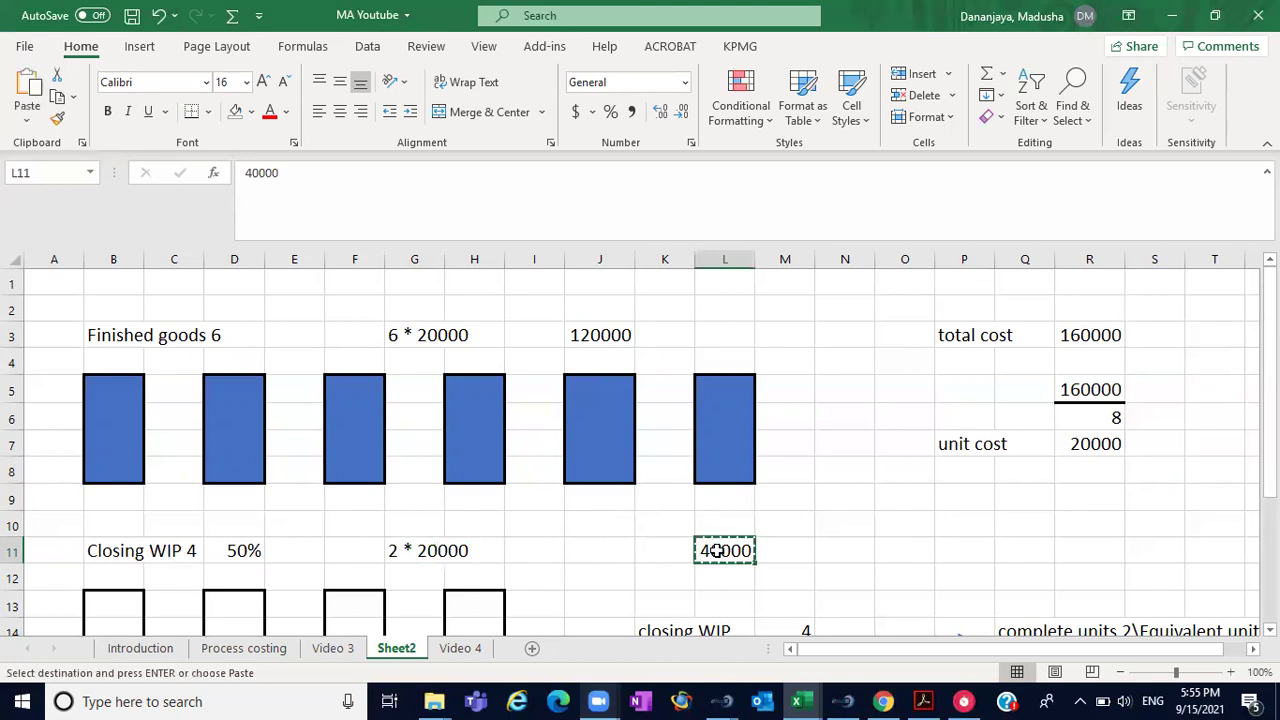
{"action": "left_click_drag", "start_coordinate": [551, 549], "coordinate": [583, 549]}
{"action": "left_click", "coordinate": [591, 549]}
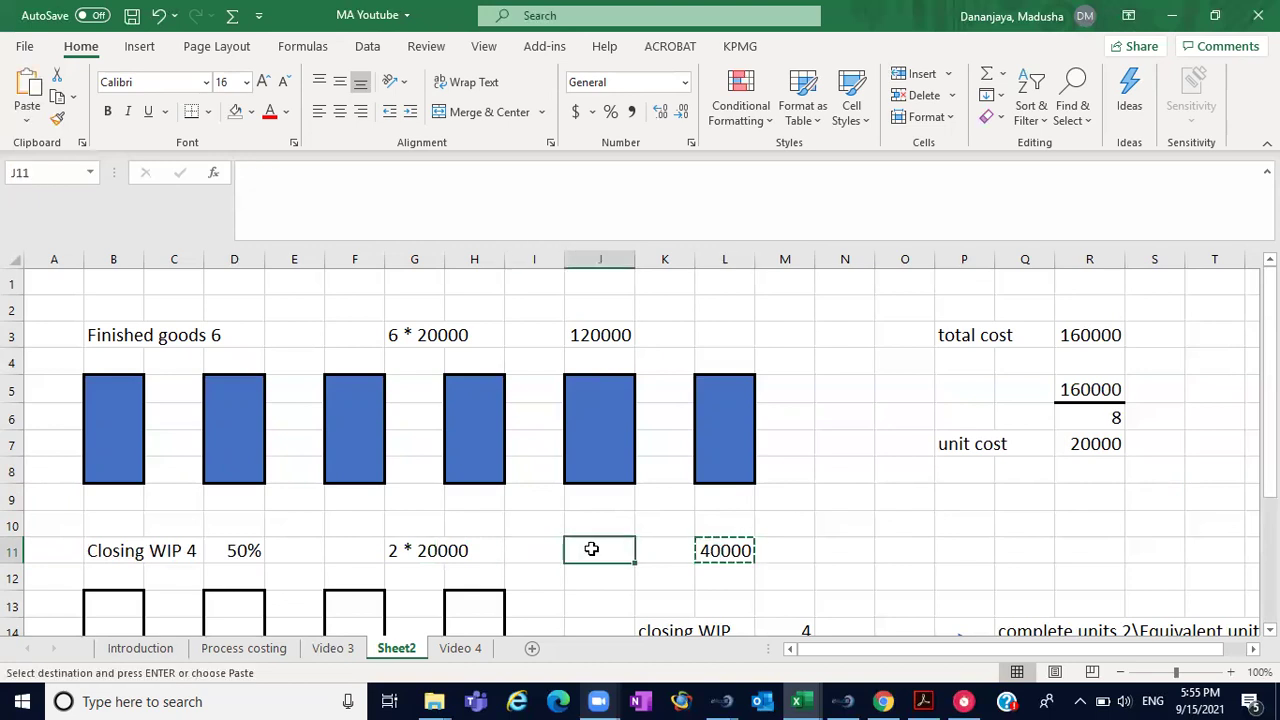
{"action": "key", "text": "ctrl+v"}
- Highlight the finished goods cost in J3 and the closing WIP cost in J11 with a yellow fill
{"action": "left_click", "coordinate": [595, 334]}
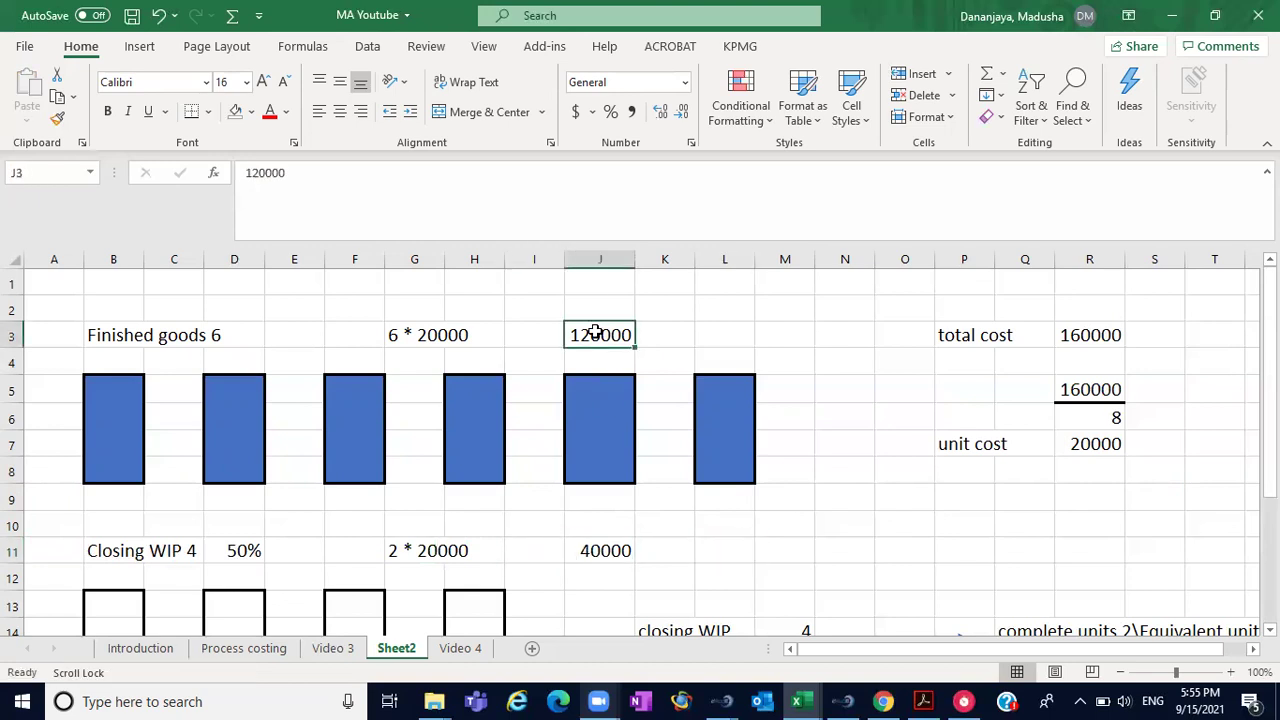
{"action": "left_click", "coordinate": [252, 112]}
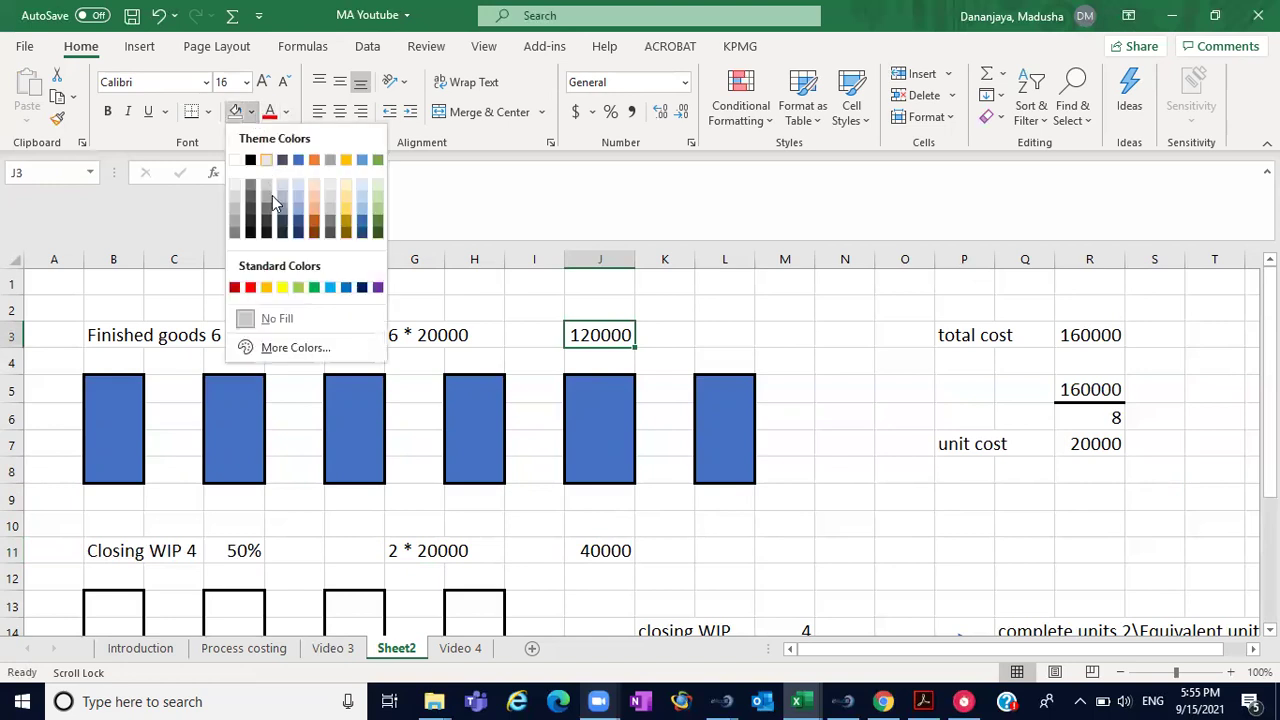
{"action": "left_click", "coordinate": [283, 288]}
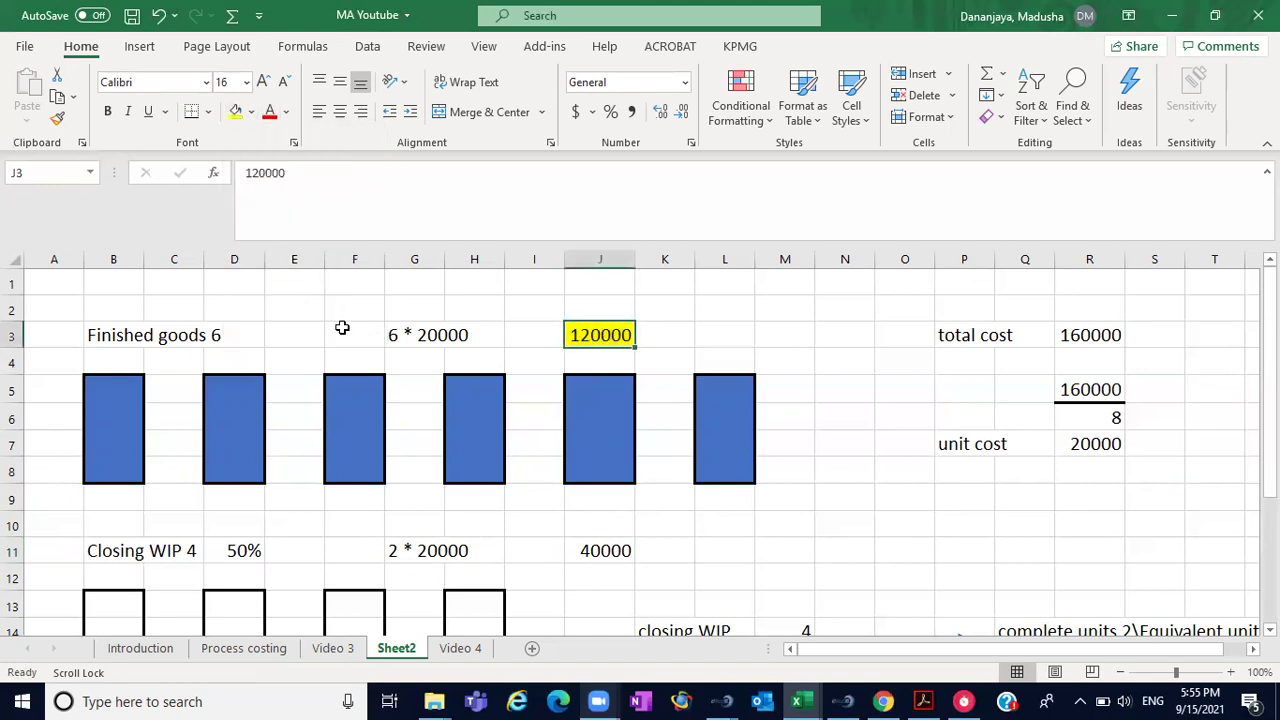
{"action": "left_click", "coordinate": [576, 556]}
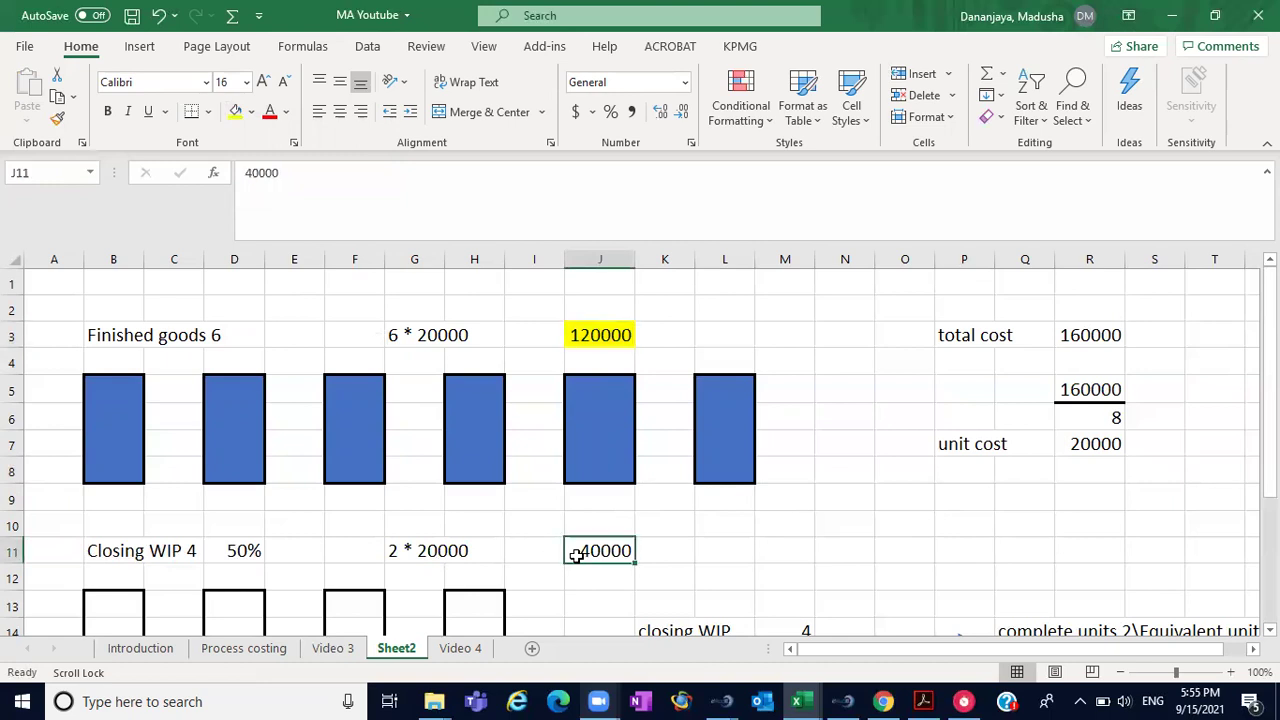
{"action": "left_click", "coordinate": [235, 112]}
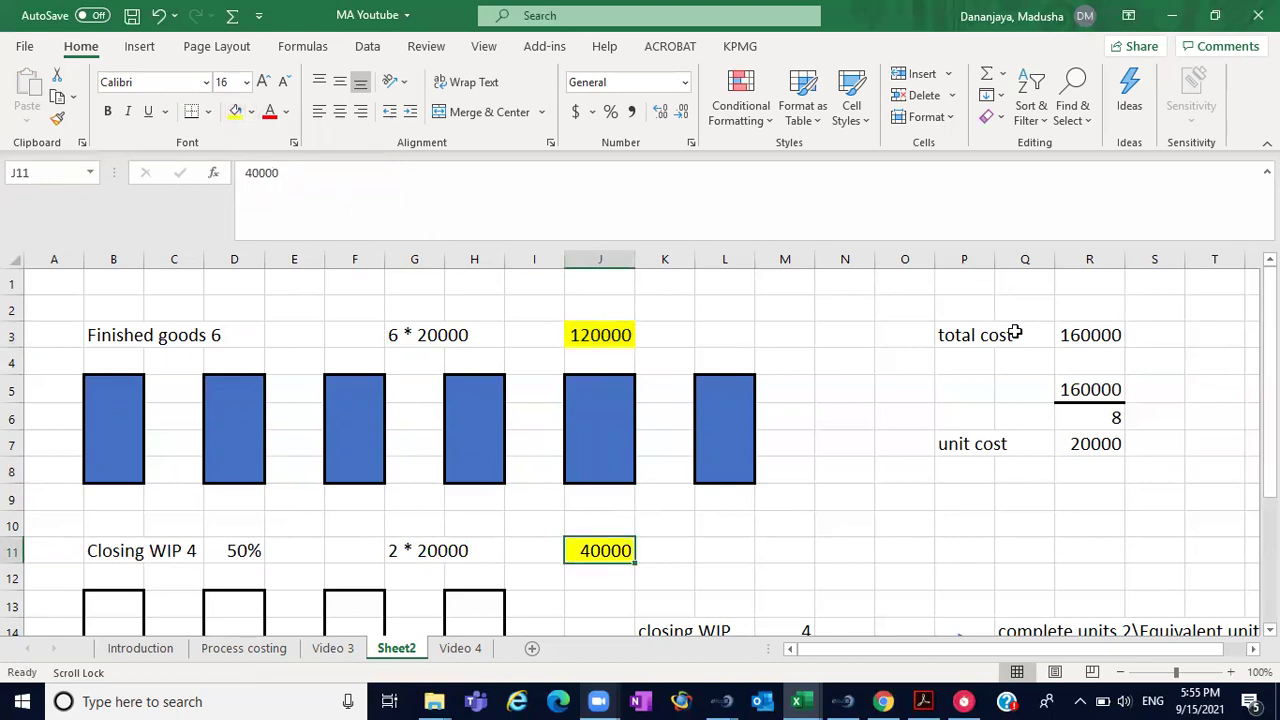
- Review the total cost in P3:R3, the closing WIP calculation in G11 and the closing WIP units with their completion rate in row 11
{"action": "left_click", "coordinate": [975, 340]}
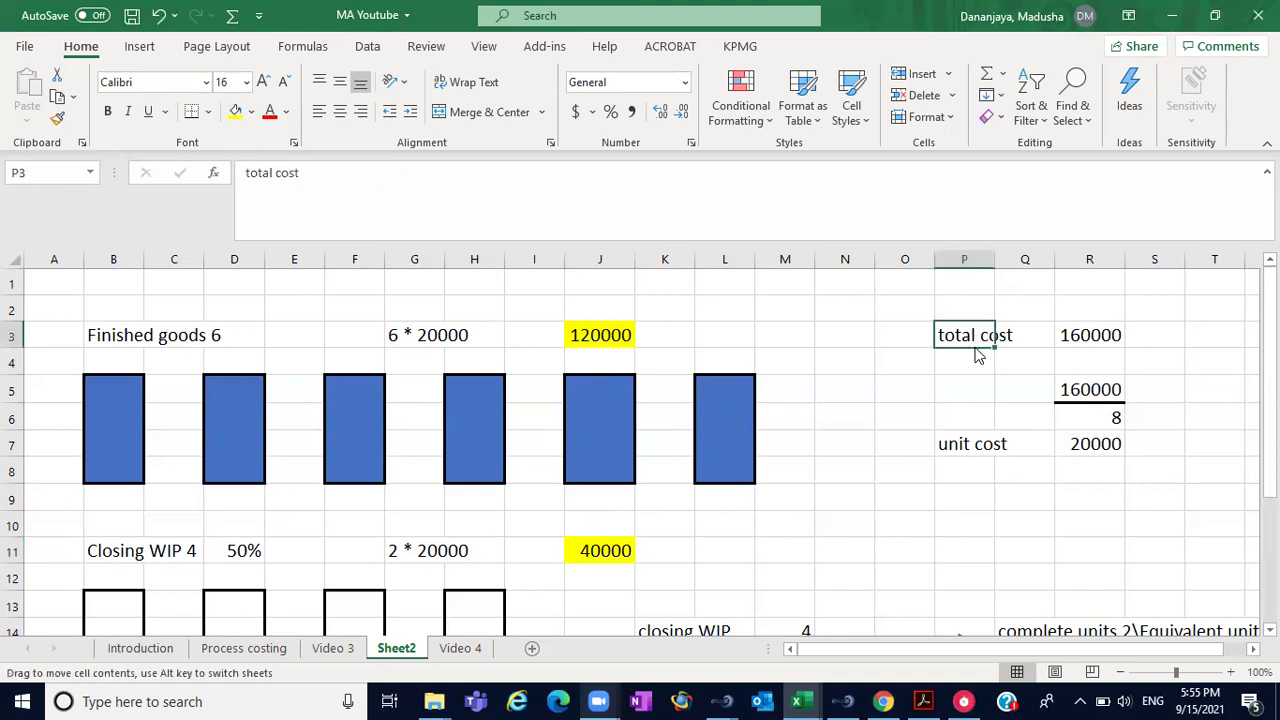
{"action": "left_click_drag", "start_coordinate": [971, 331], "coordinate": [1105, 330]}
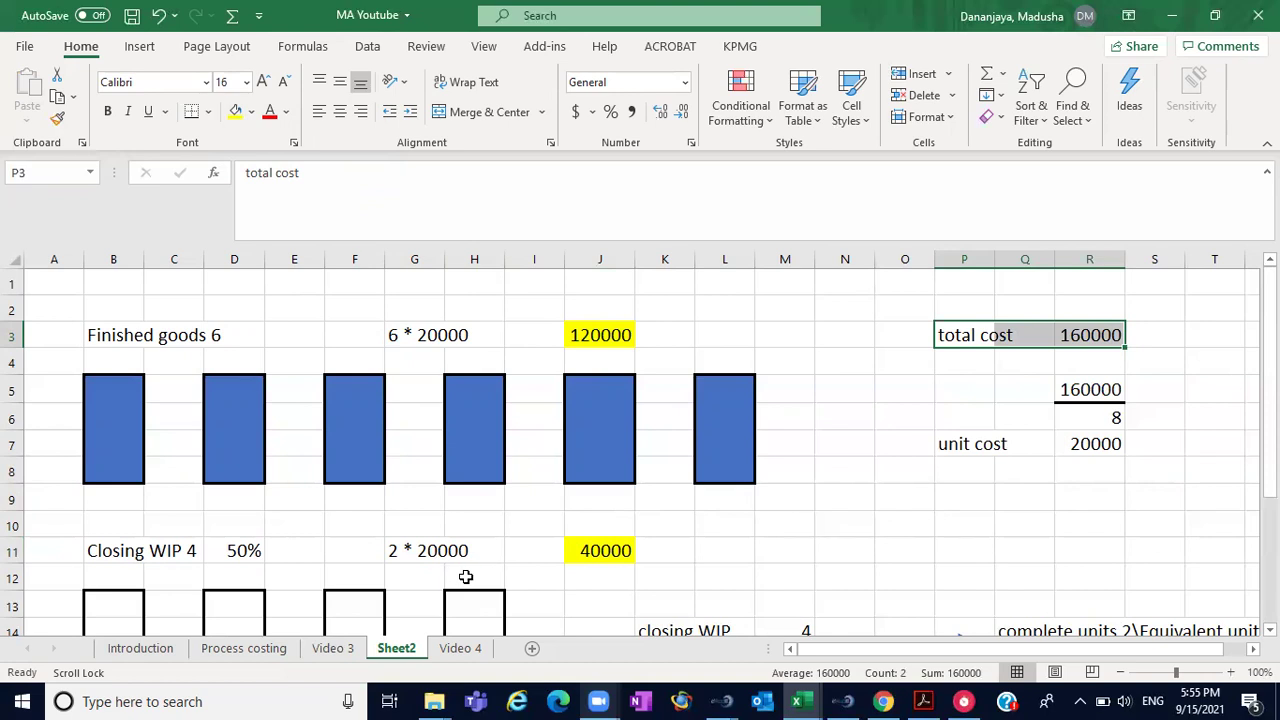
{"action": "left_click", "coordinate": [403, 553]}
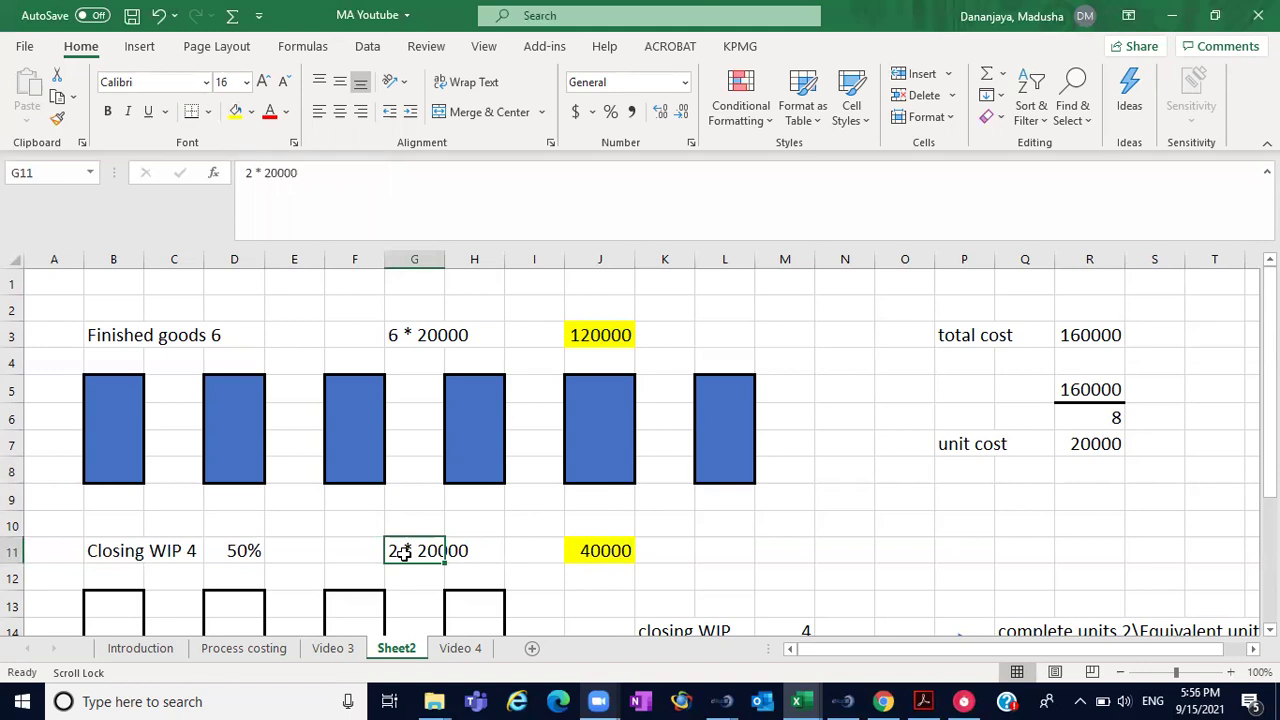
{"action": "left_click", "coordinate": [803, 571]}
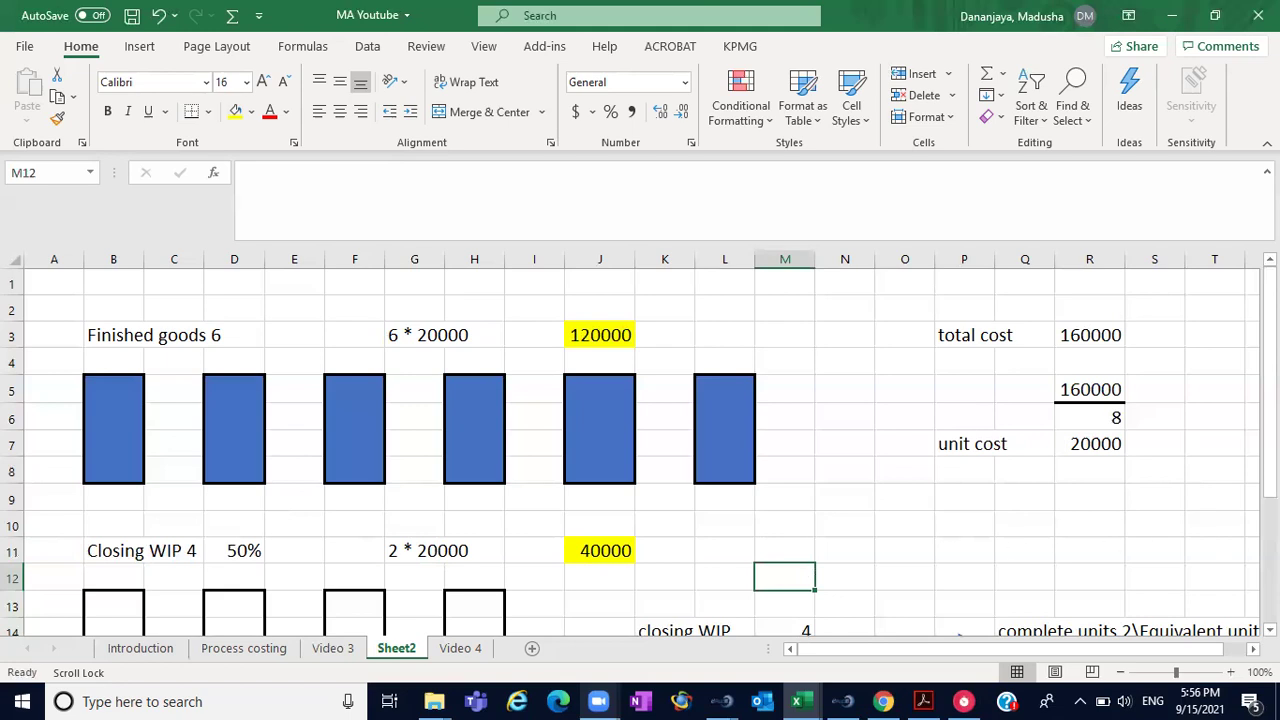
{"action": "scroll", "coordinate": [259, 531], "scroll_direction": "down", "scroll_amount": 2}
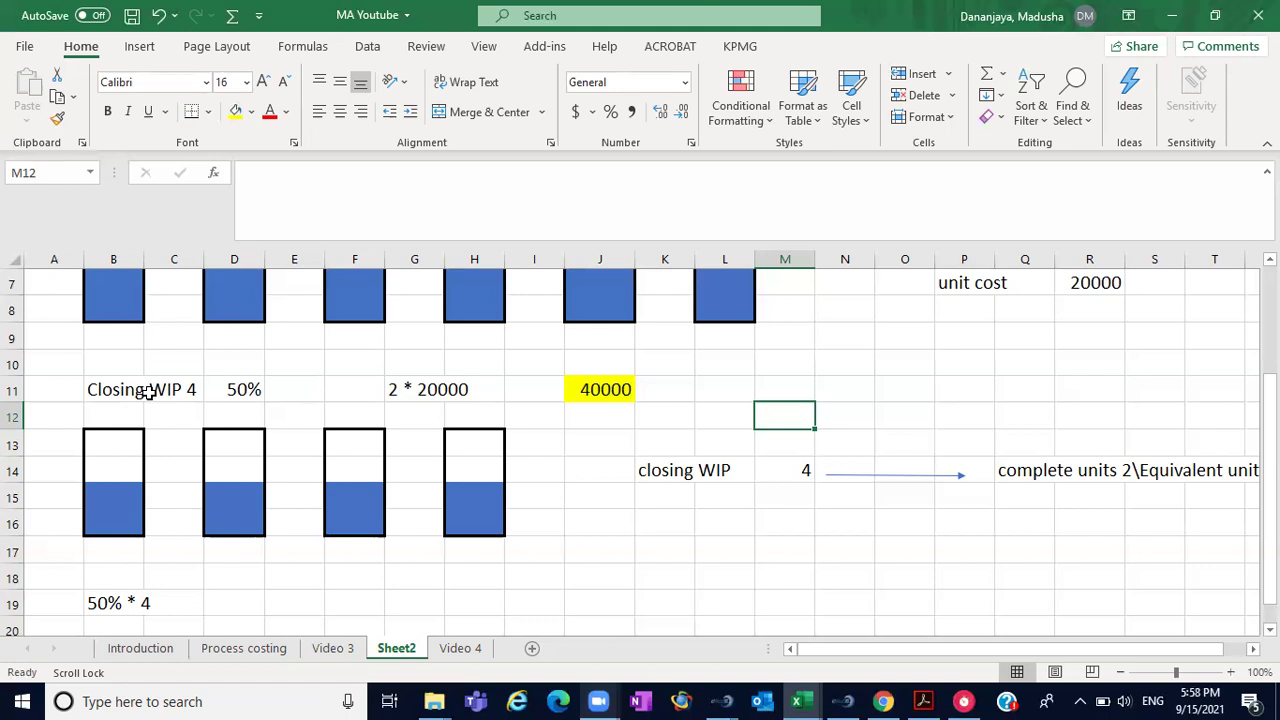
{"action": "left_click", "coordinate": [241, 399]}
{"action": "left_click", "coordinate": [186, 393]}
{"action": "left_click", "coordinate": [250, 392]}
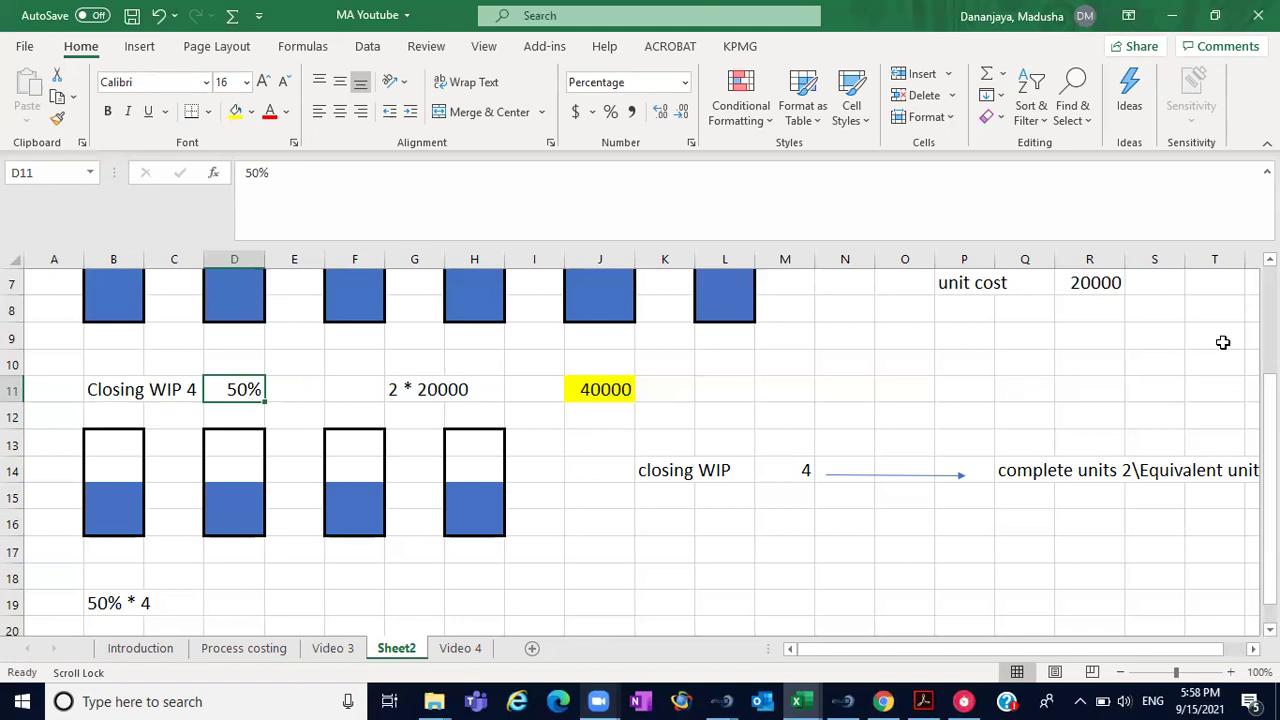
{"action": "scroll", "coordinate": [640, 450], "scroll_direction": "up", "scroll_amount": 2}
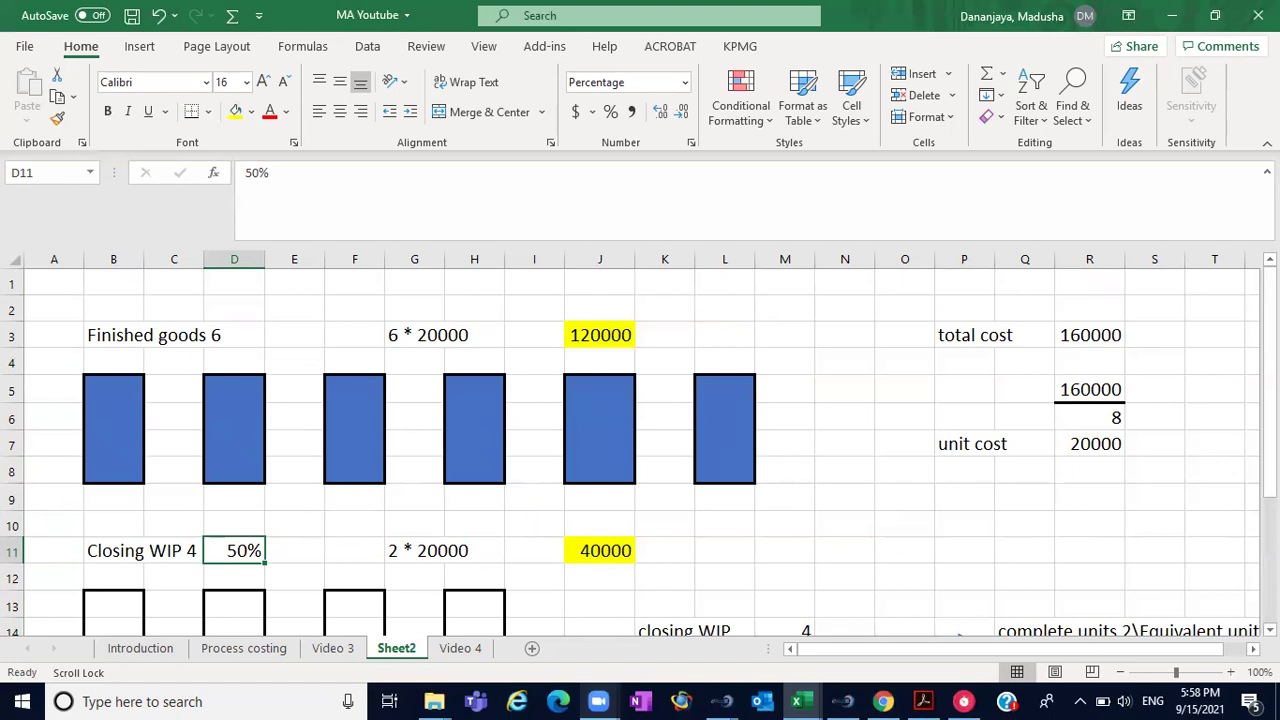
{"action": "scroll", "coordinate": [640, 450], "scroll_direction": "down", "scroll_amount": 2}
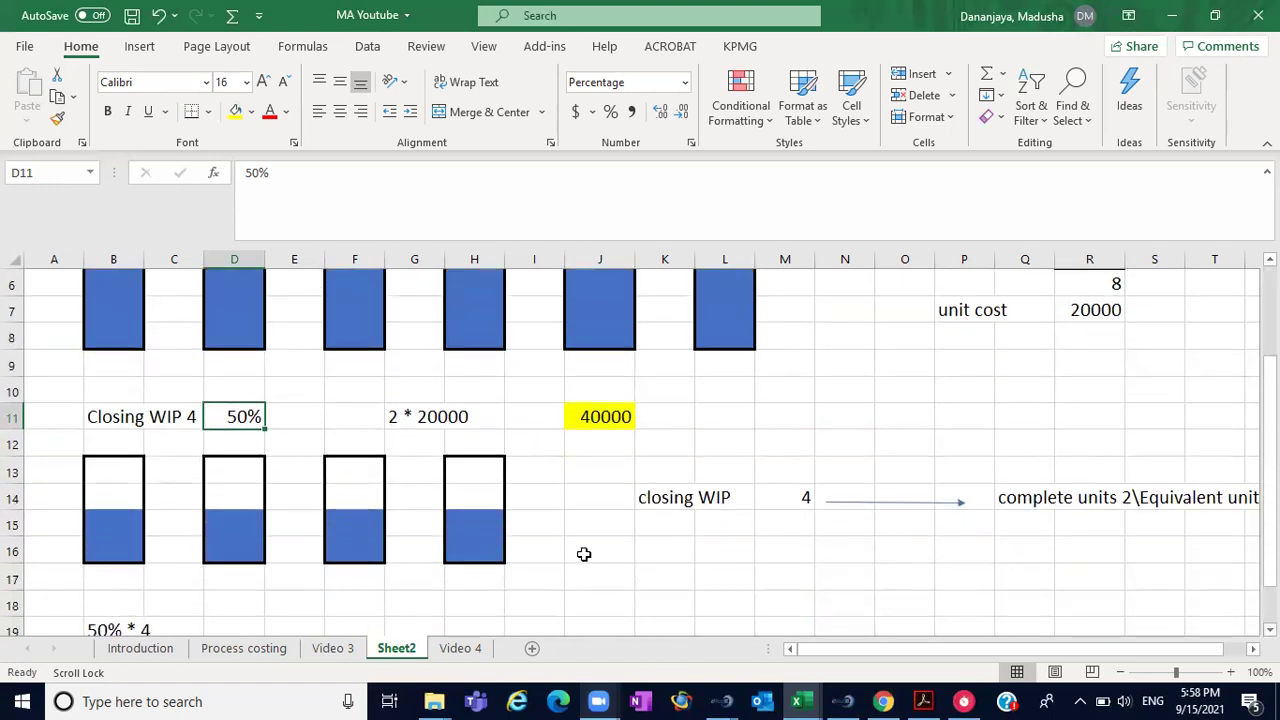
- On the Video 4 sheet, change the title in C2 to "Information of Process 1 in January 2021"
{"action": "left_click", "coordinate": [459, 660]}
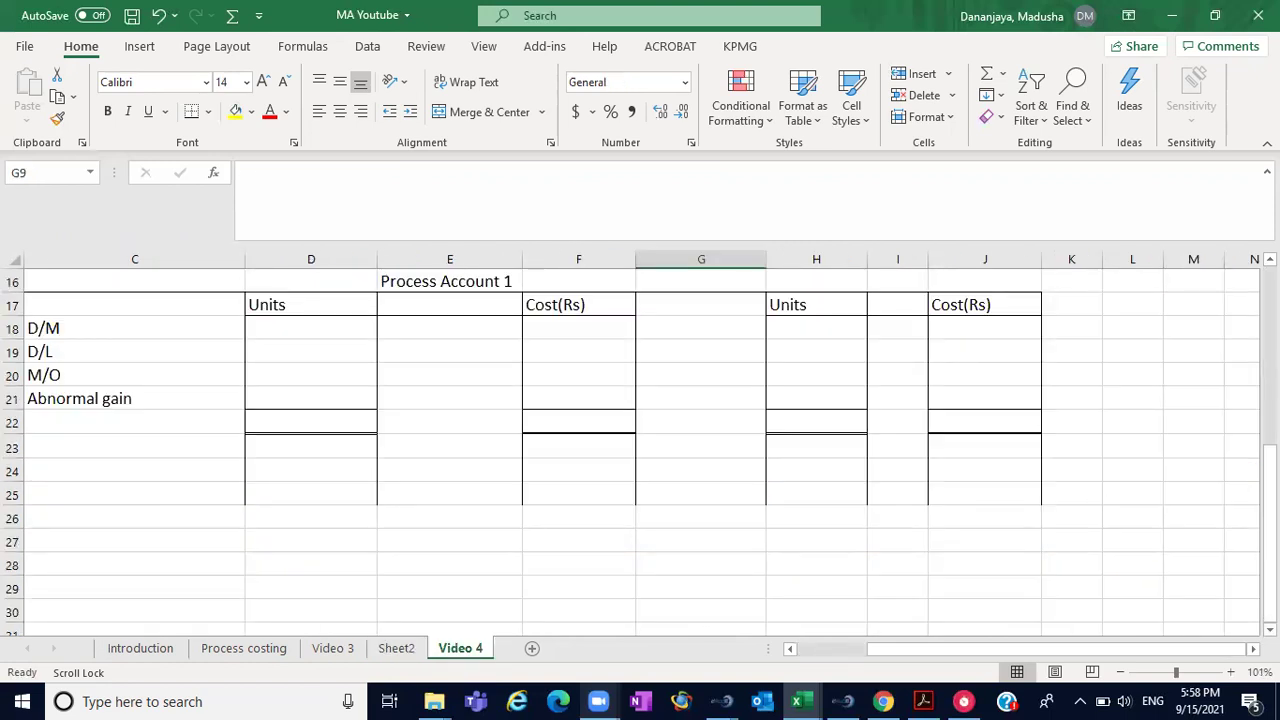
{"action": "scroll", "coordinate": [640, 450], "scroll_direction": "up", "scroll_amount": 5}
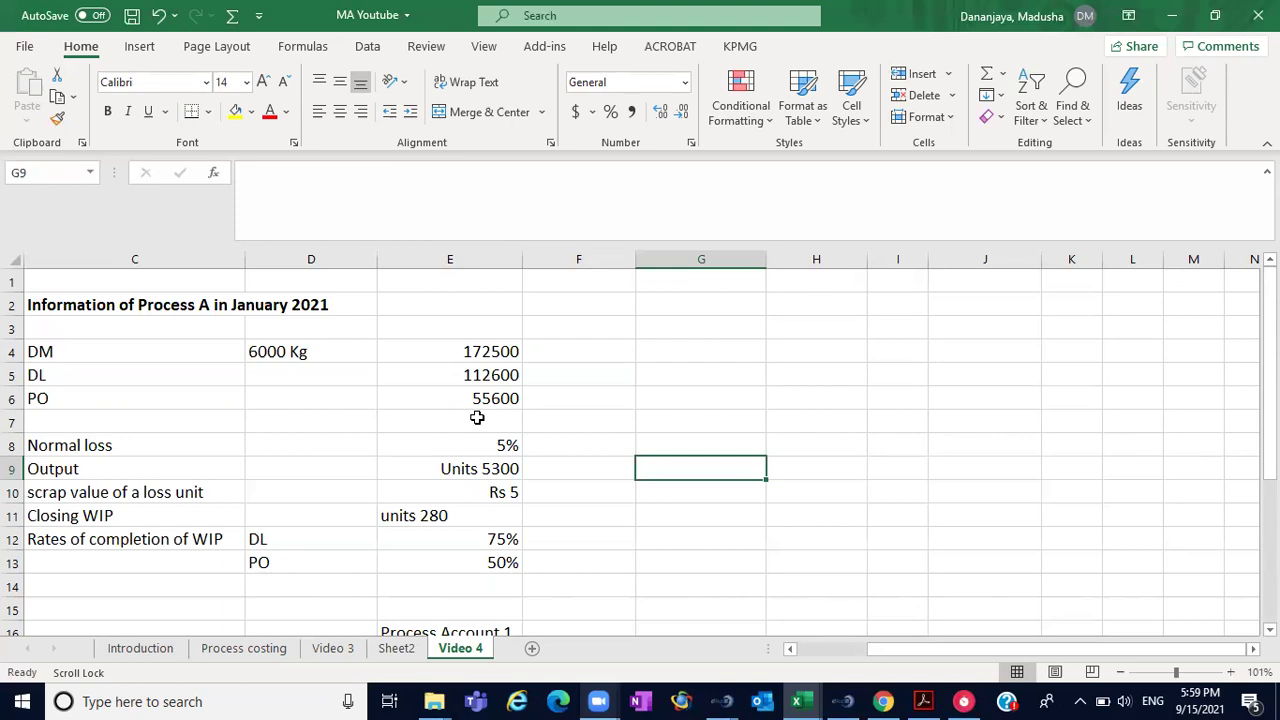
{"action": "left_click", "coordinate": [142, 302]}
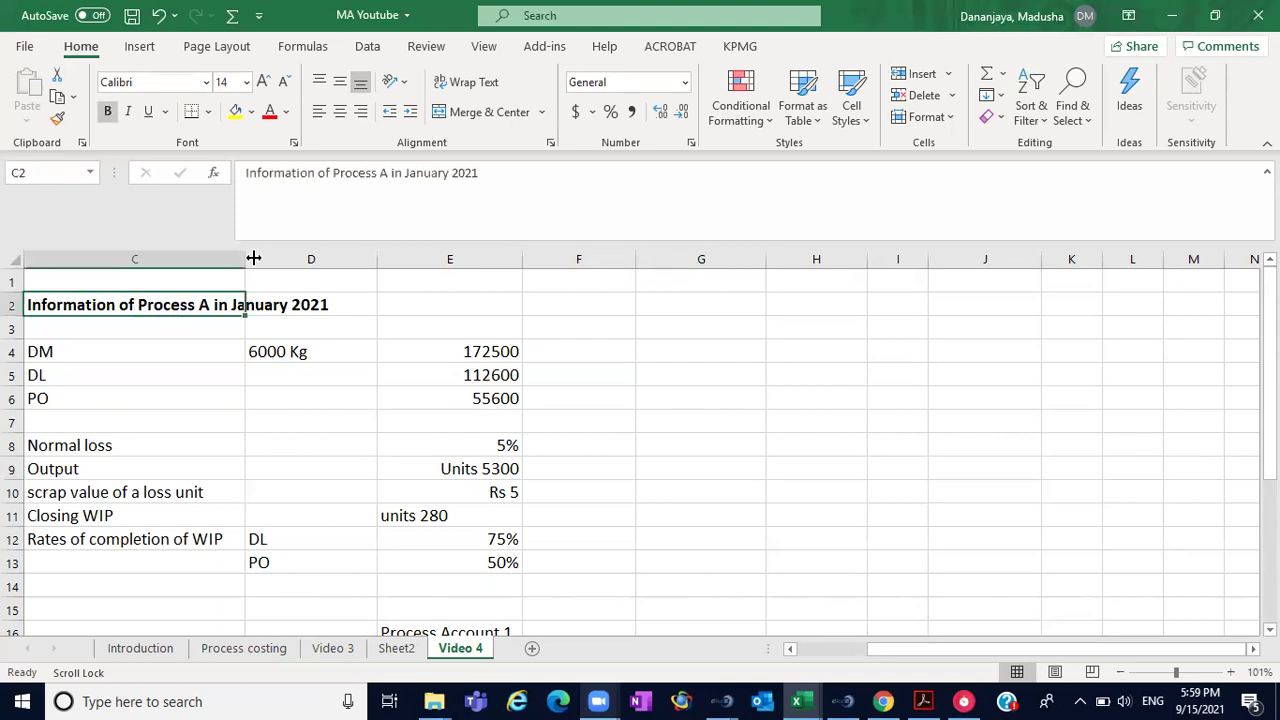
{"action": "left_click", "coordinate": [389, 173]}
{"action": "key", "text": "BackSpace"}
{"action": "type", "text": "1"}
{"action": "left_click", "coordinate": [718, 403]}
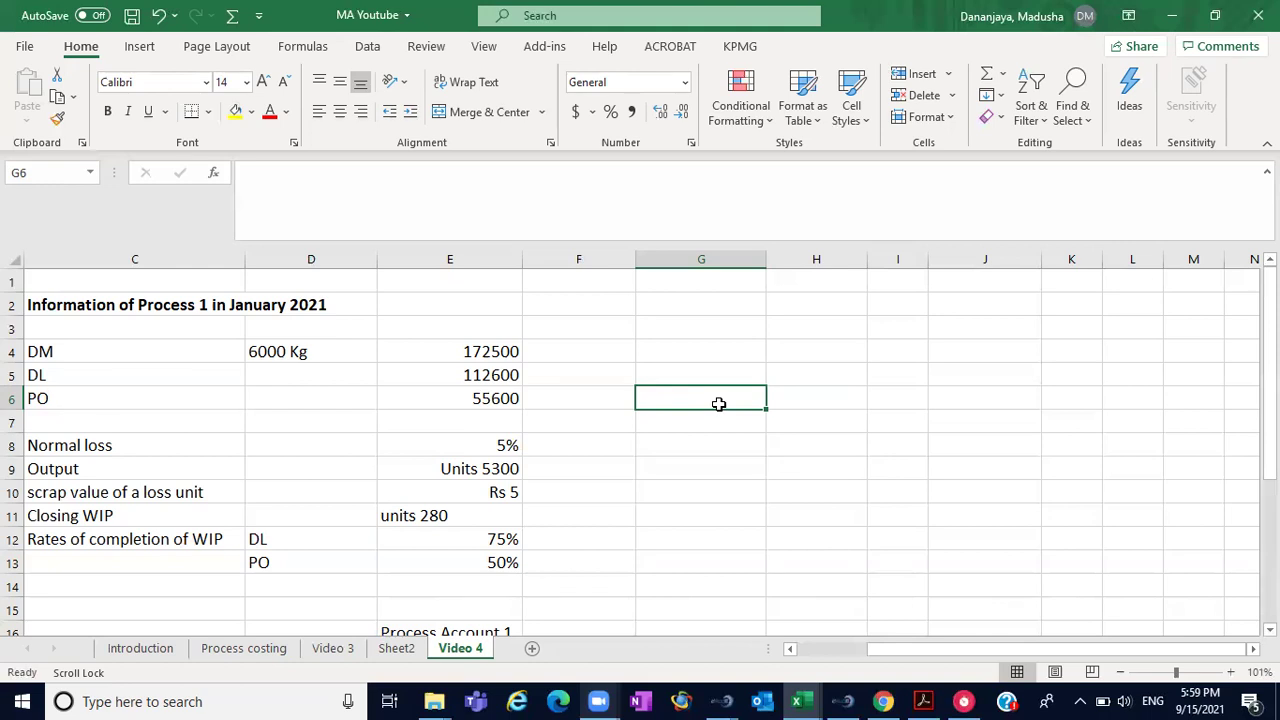
- Extend the normal loss entry in E8 to read "5% from the input"
{"action": "left_click", "coordinate": [505, 450]}
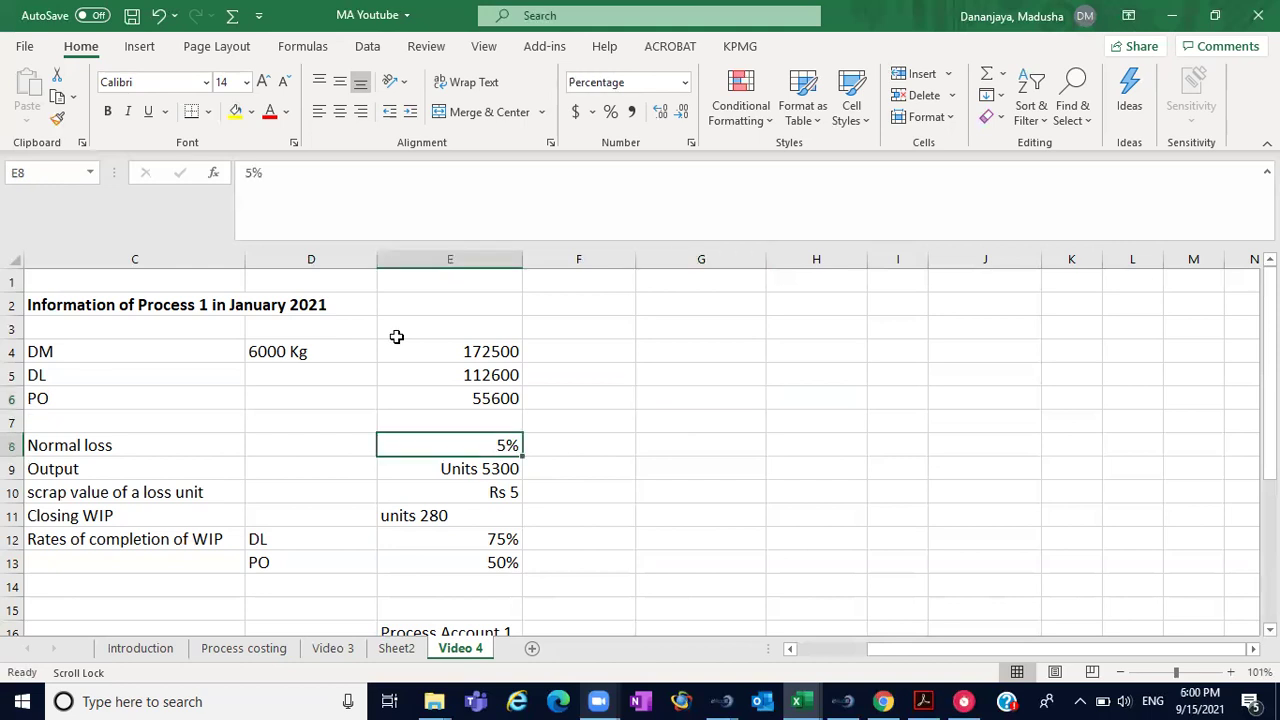
{"action": "left_click", "coordinate": [318, 206]}
{"action": "type", "text": "b"}
{"action": "key", "text": "BackSpace"}
{"action": "type", "text": "fro"}
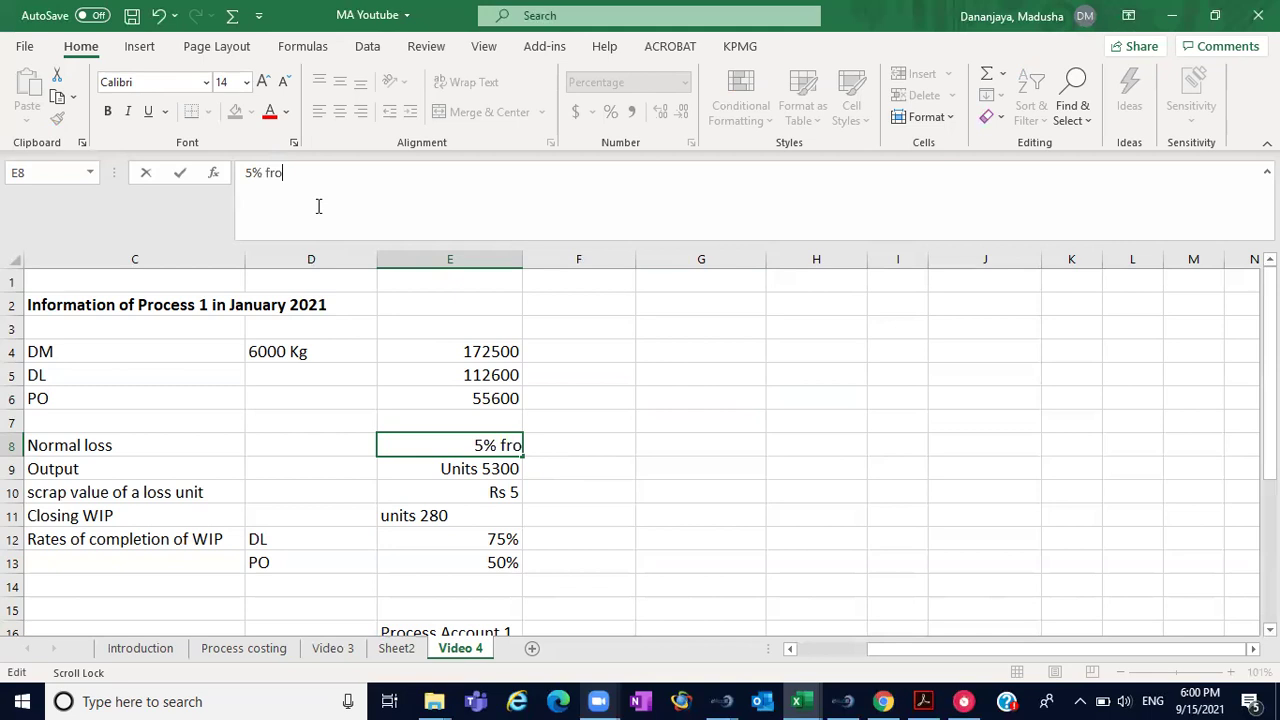
{"action": "type", "text": "m the input"}
{"action": "left_click", "coordinate": [666, 320]}
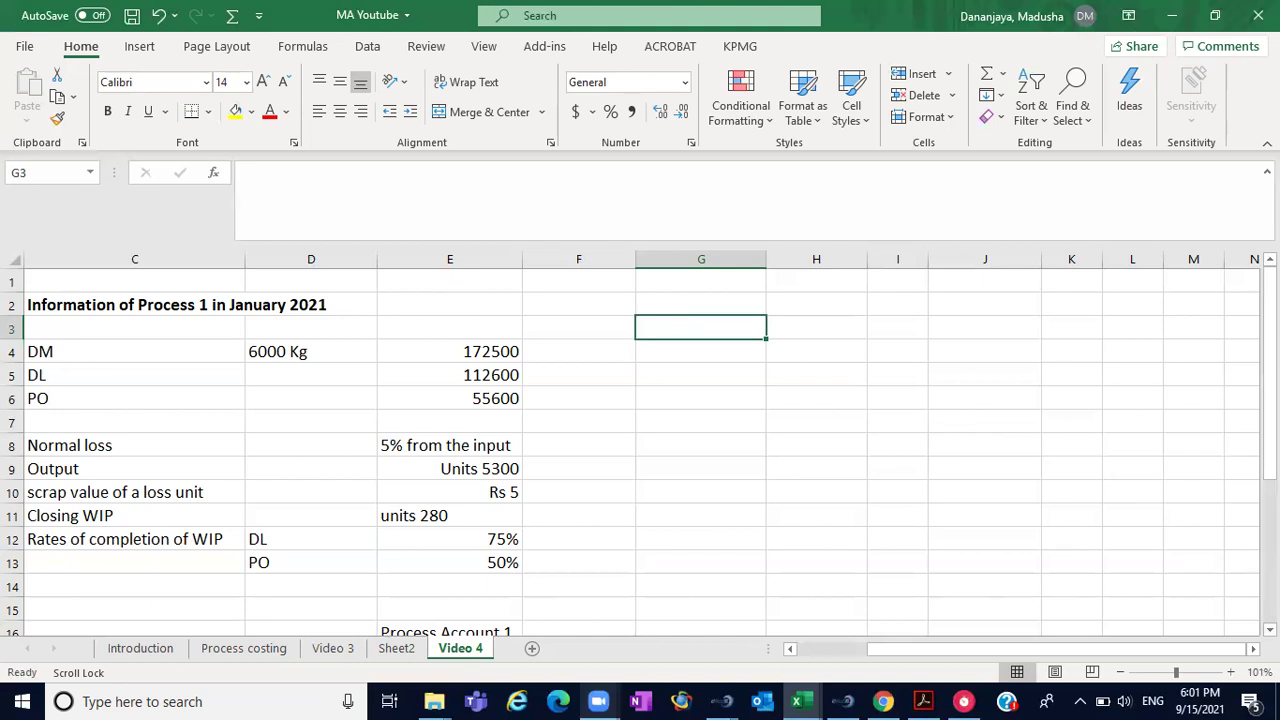
- Enter 6000 as the D/M units in D18 of Process Account 1
{"action": "scroll", "coordinate": [640, 450], "scroll_direction": "down", "scroll_amount": 2}
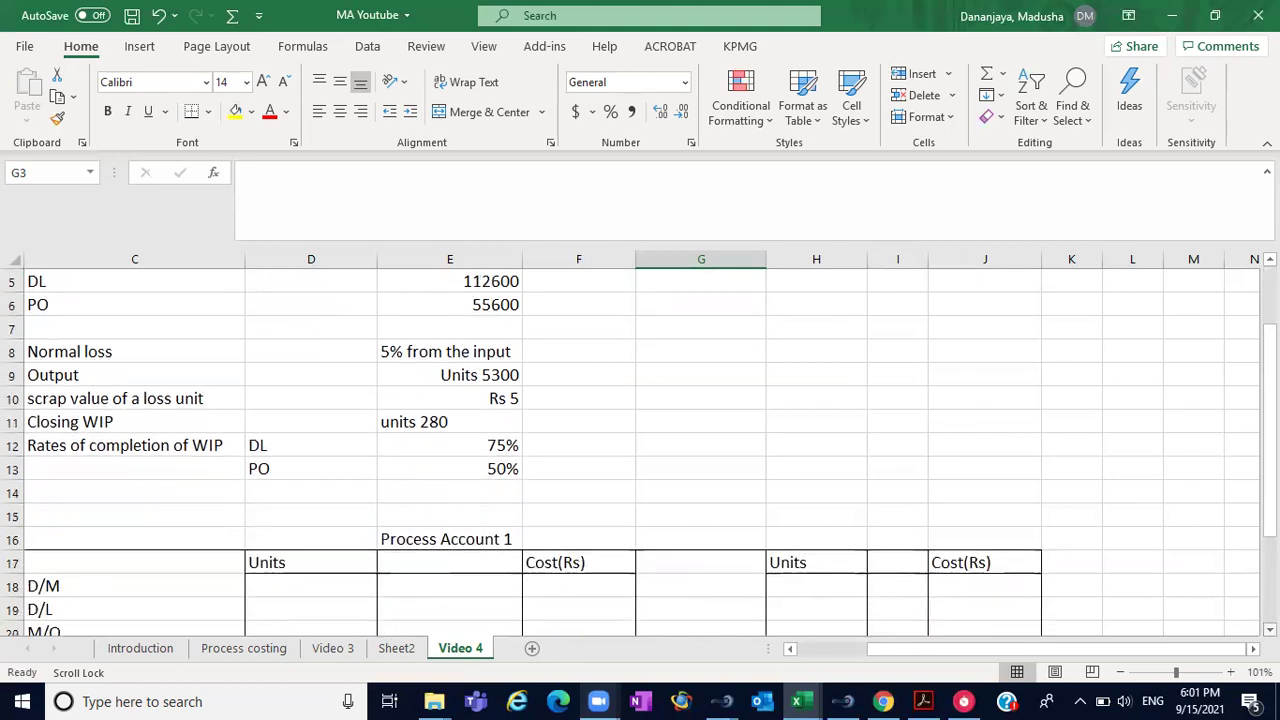
{"action": "scroll", "coordinate": [640, 450], "scroll_direction": "down", "scroll_amount": 1}
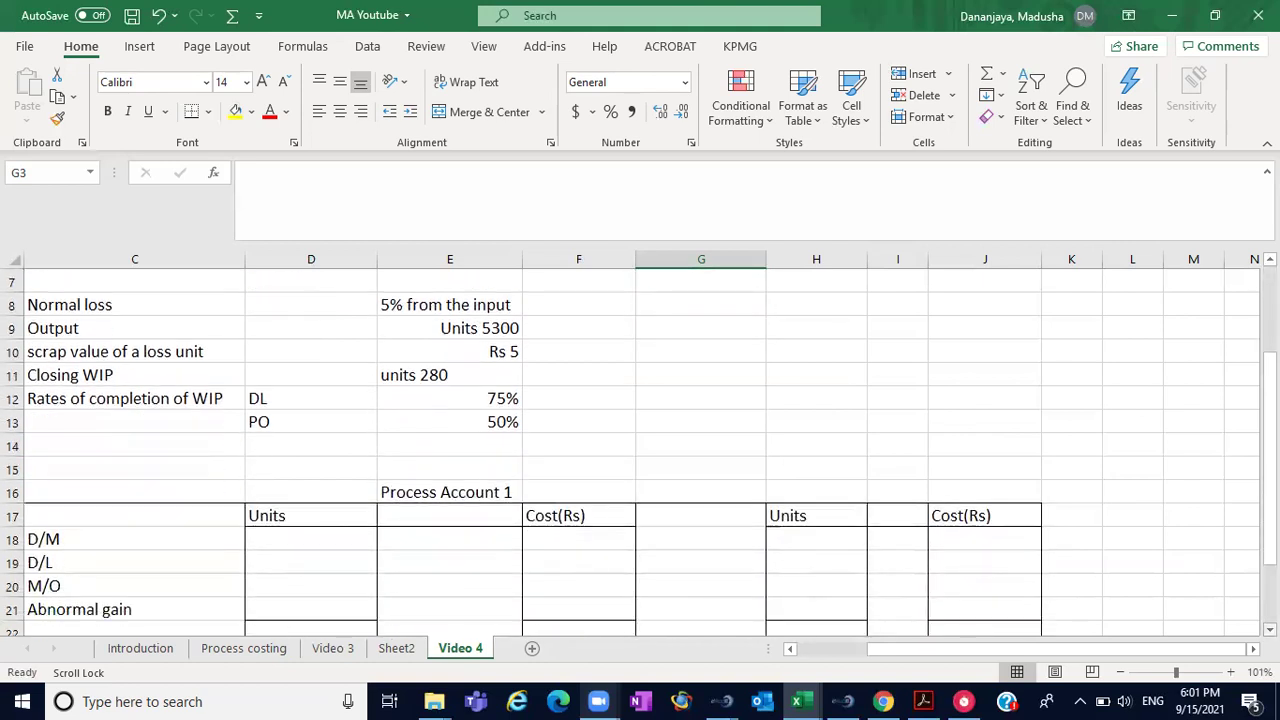
{"action": "scroll", "coordinate": [640, 450], "scroll_direction": "down", "scroll_amount": 3}
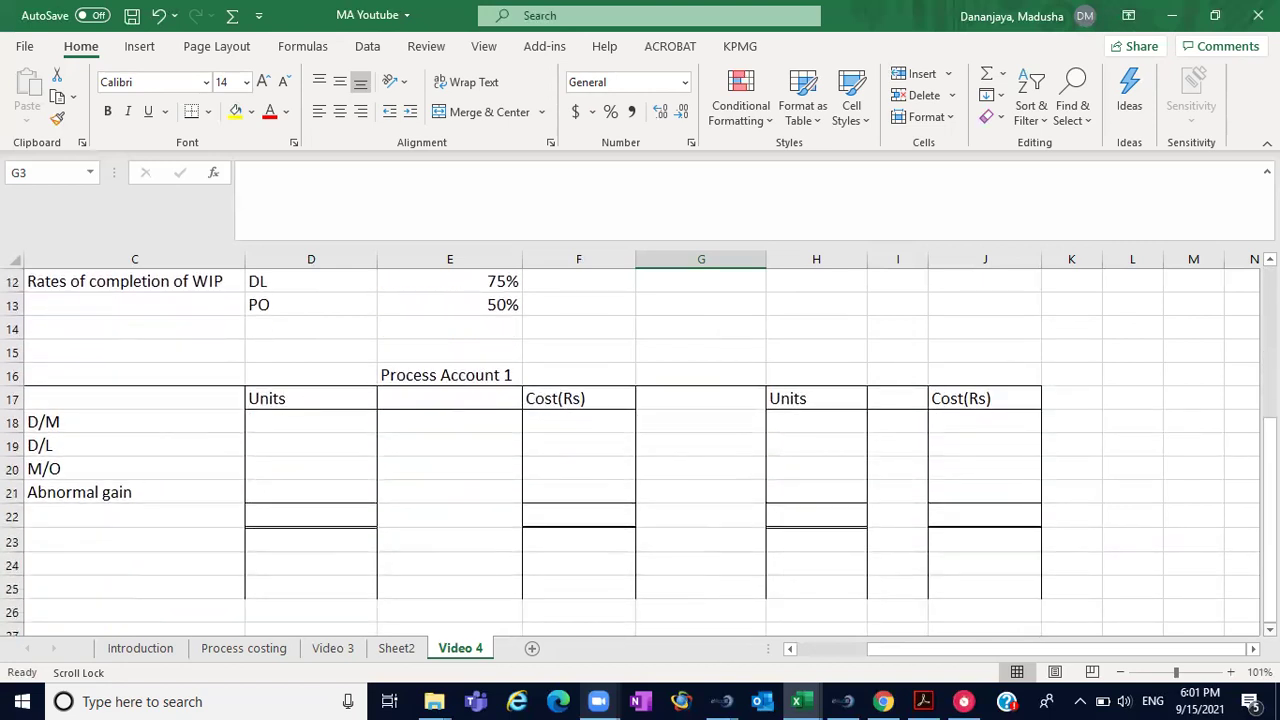
{"action": "scroll", "coordinate": [640, 456], "scroll_direction": "down", "scroll_amount": 1}
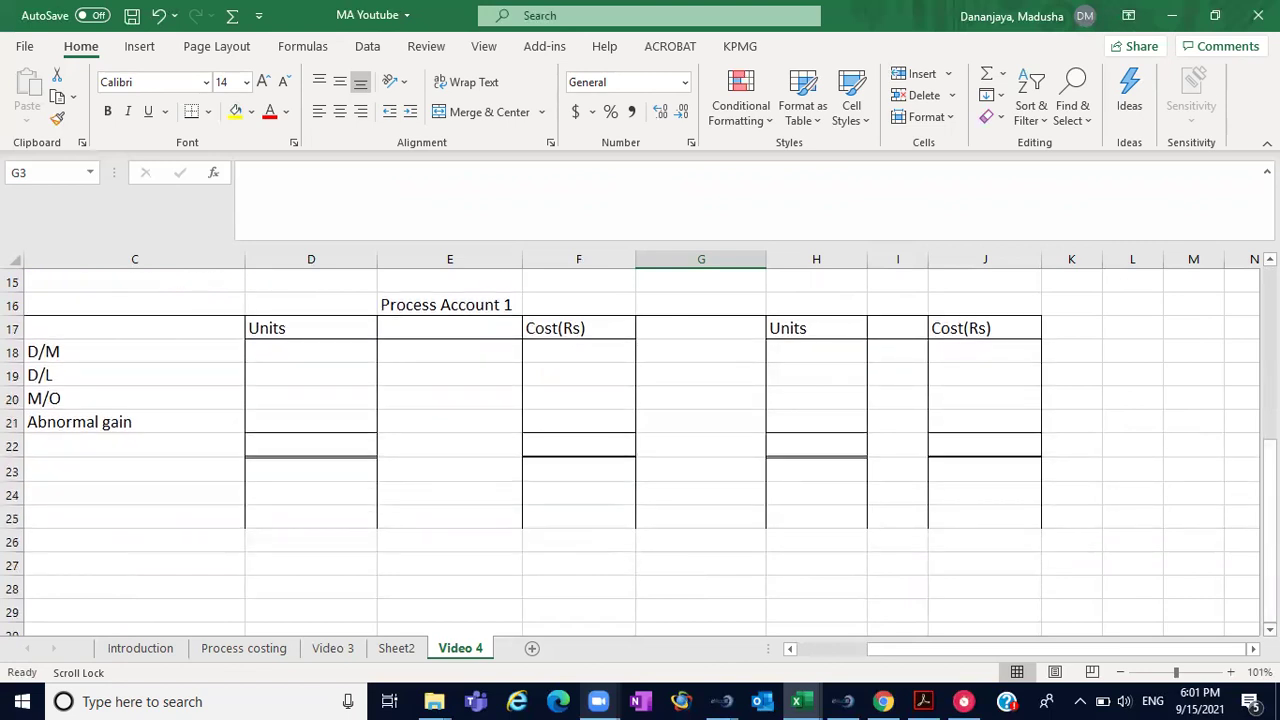
{"action": "scroll", "coordinate": [640, 423], "scroll_direction": "up", "scroll_amount": 3}
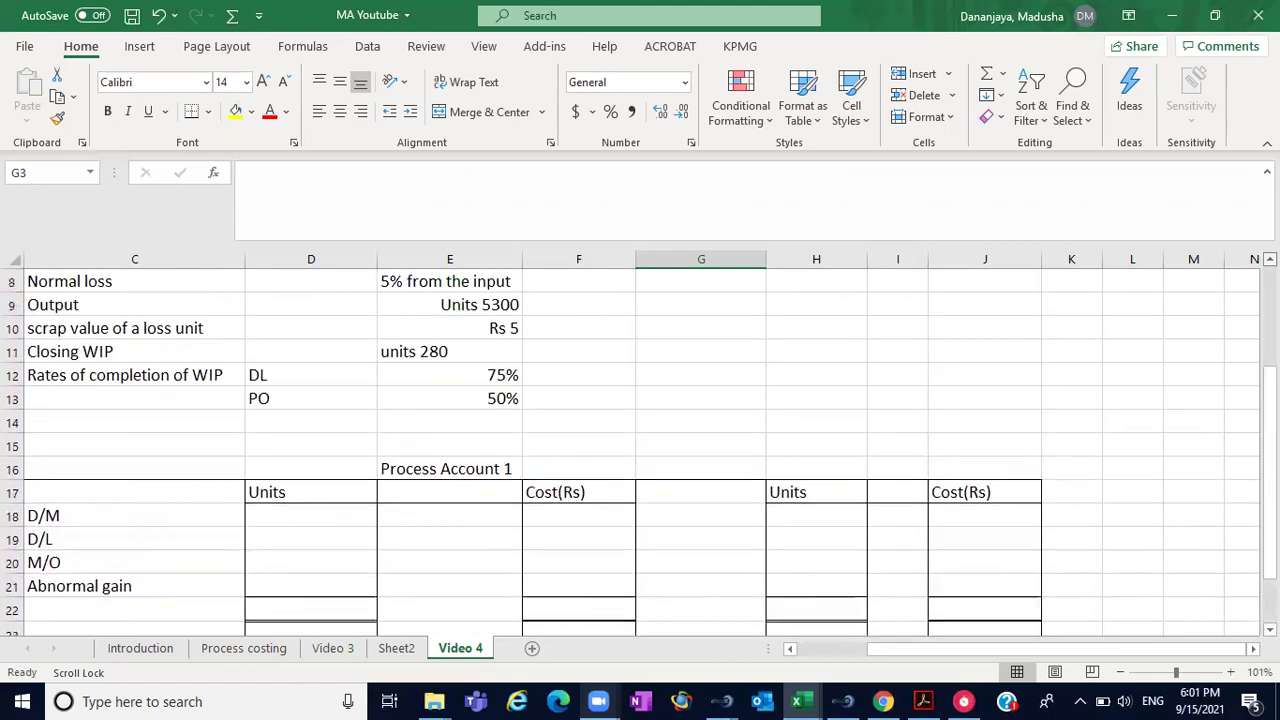
{"action": "scroll", "coordinate": [640, 440], "scroll_direction": "up", "scroll_amount": 1}
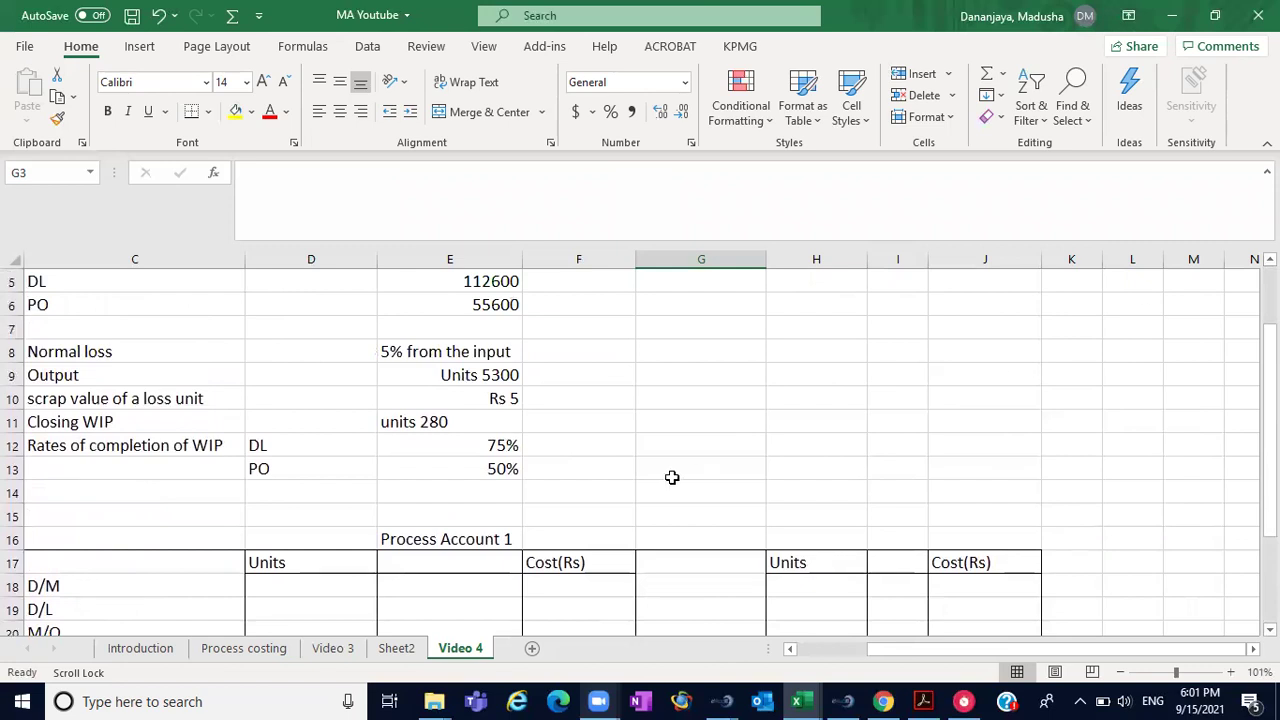
{"action": "left_click", "coordinate": [329, 586]}
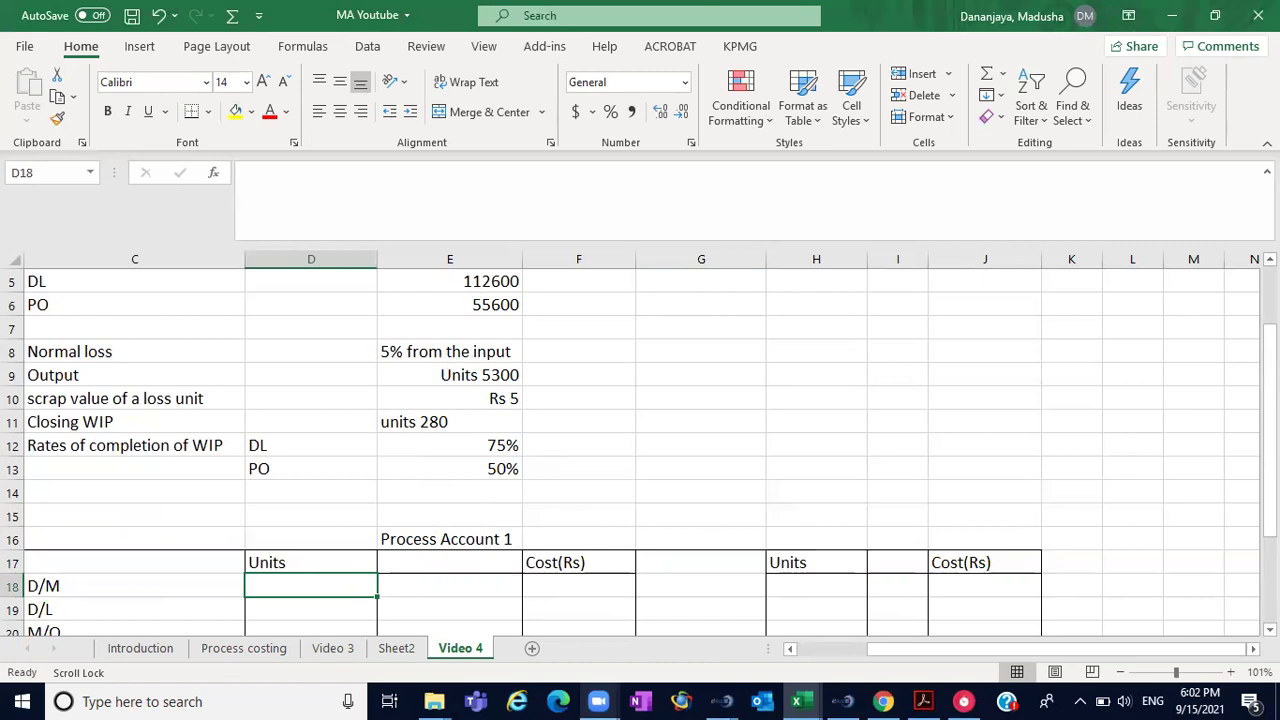
{"action": "scroll", "coordinate": [640, 440], "scroll_direction": "up", "scroll_amount": 2}
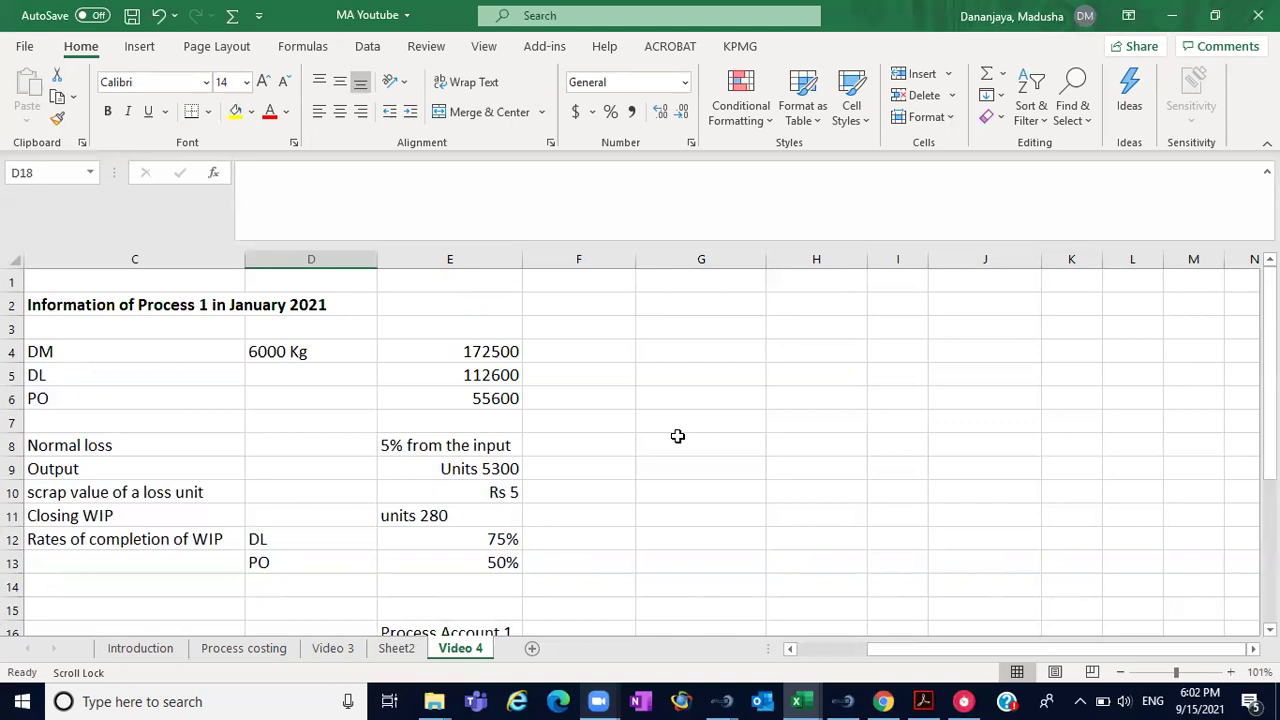
{"action": "scroll", "coordinate": [640, 450], "scroll_direction": "down", "scroll_amount": 3}
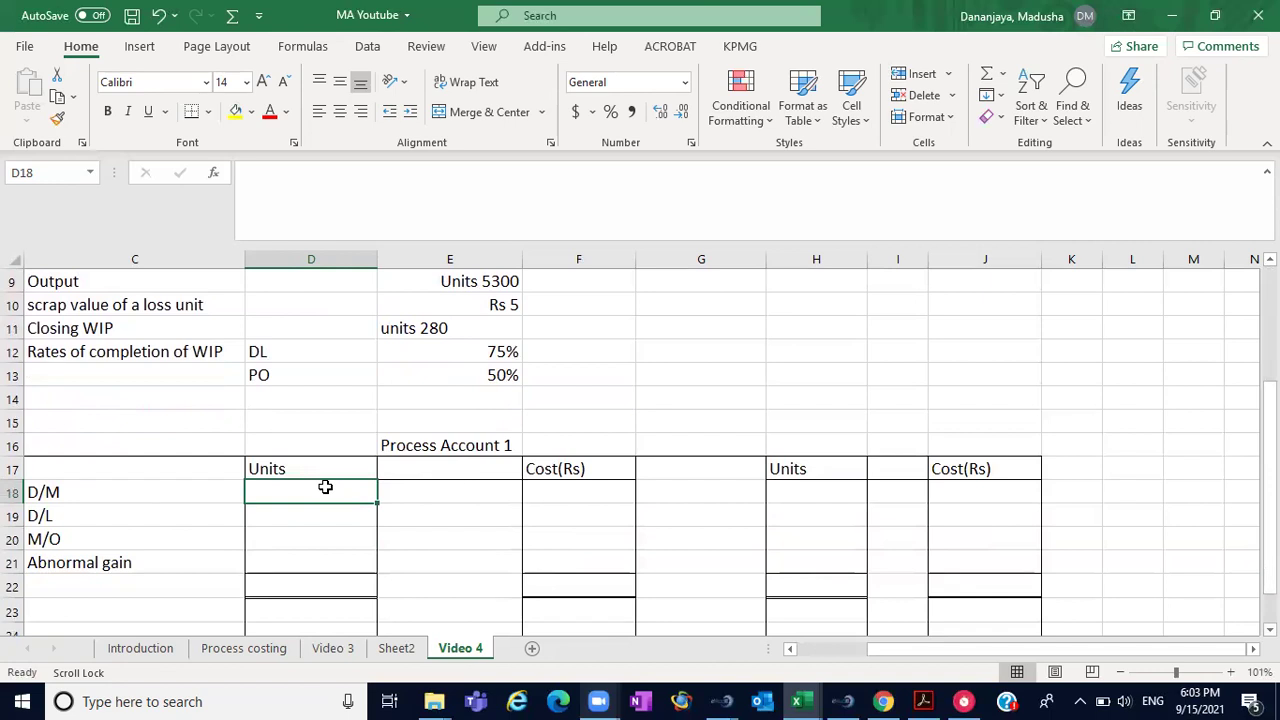
{"action": "type", "text": "6000"}
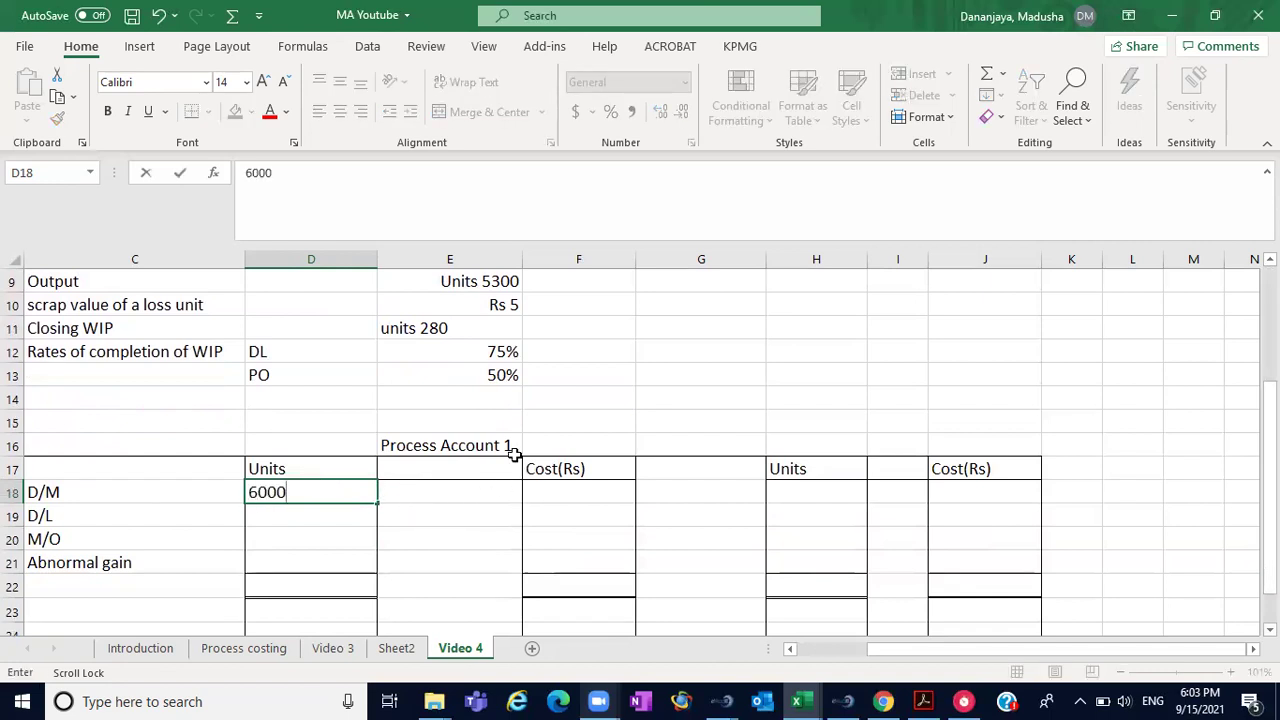
{"action": "left_click", "coordinate": [514, 262]}
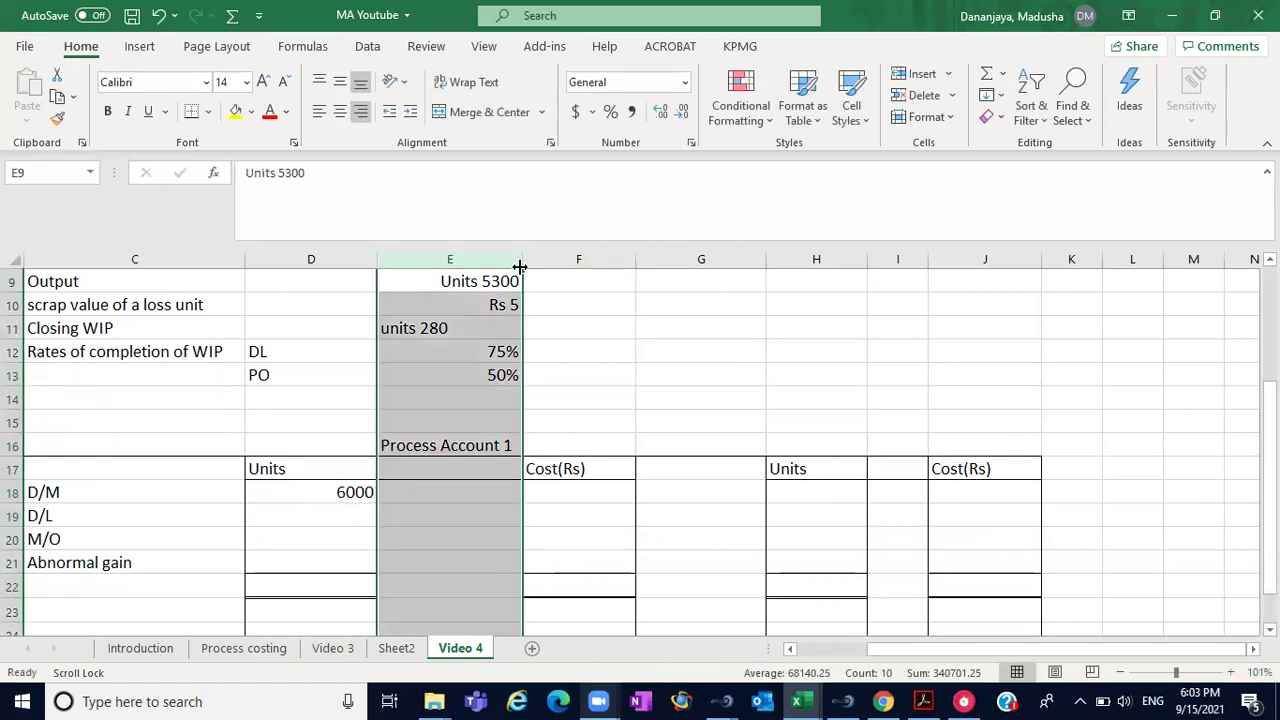
- Narrow column E to fit its entries and enter 172500 as the D/M cost in F18 of Process Account 1
{"action": "left_click_drag", "start_coordinate": [519, 267], "coordinate": [462, 263]}
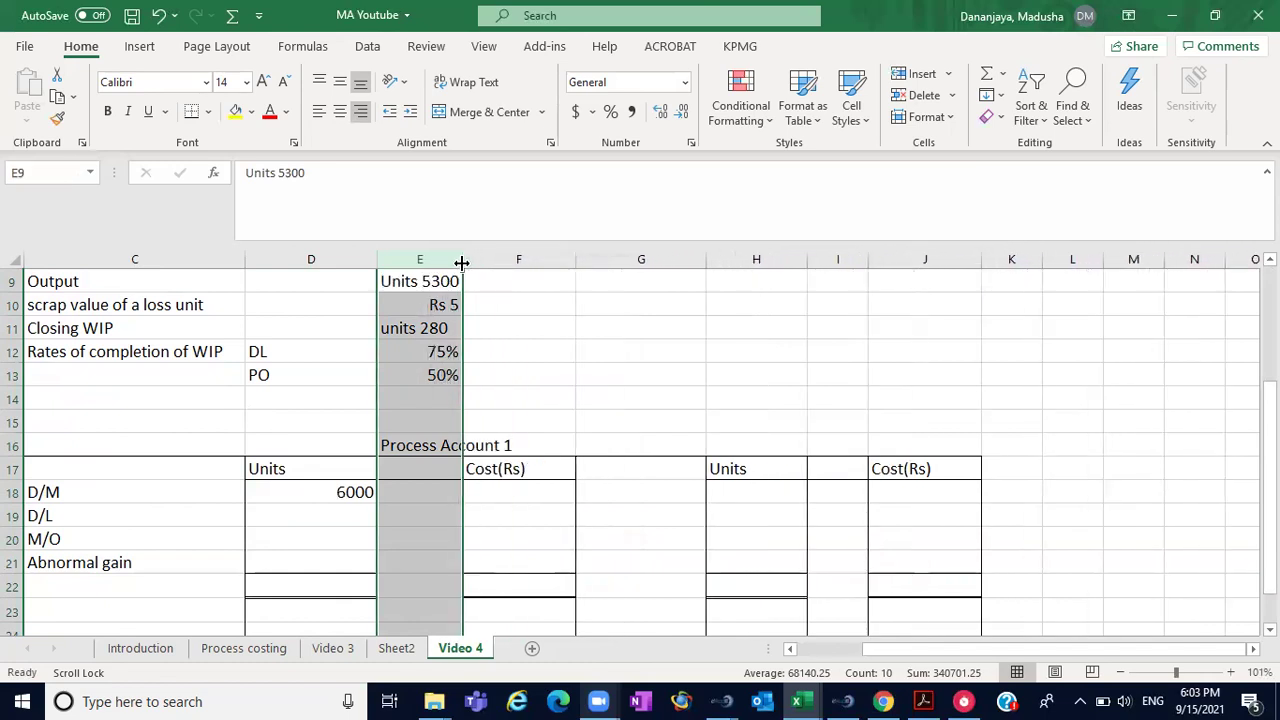
{"action": "left_click", "coordinate": [512, 489]}
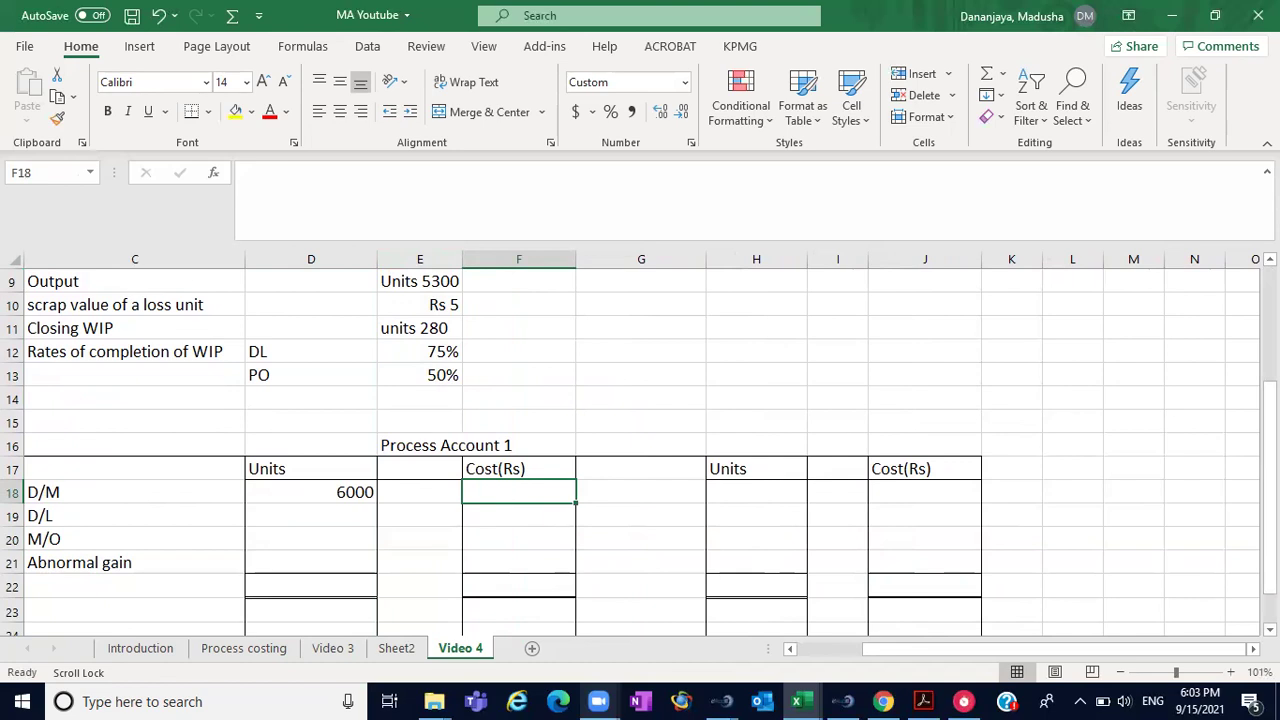
{"action": "scroll", "coordinate": [640, 450], "scroll_direction": "up", "scroll_amount": 3}
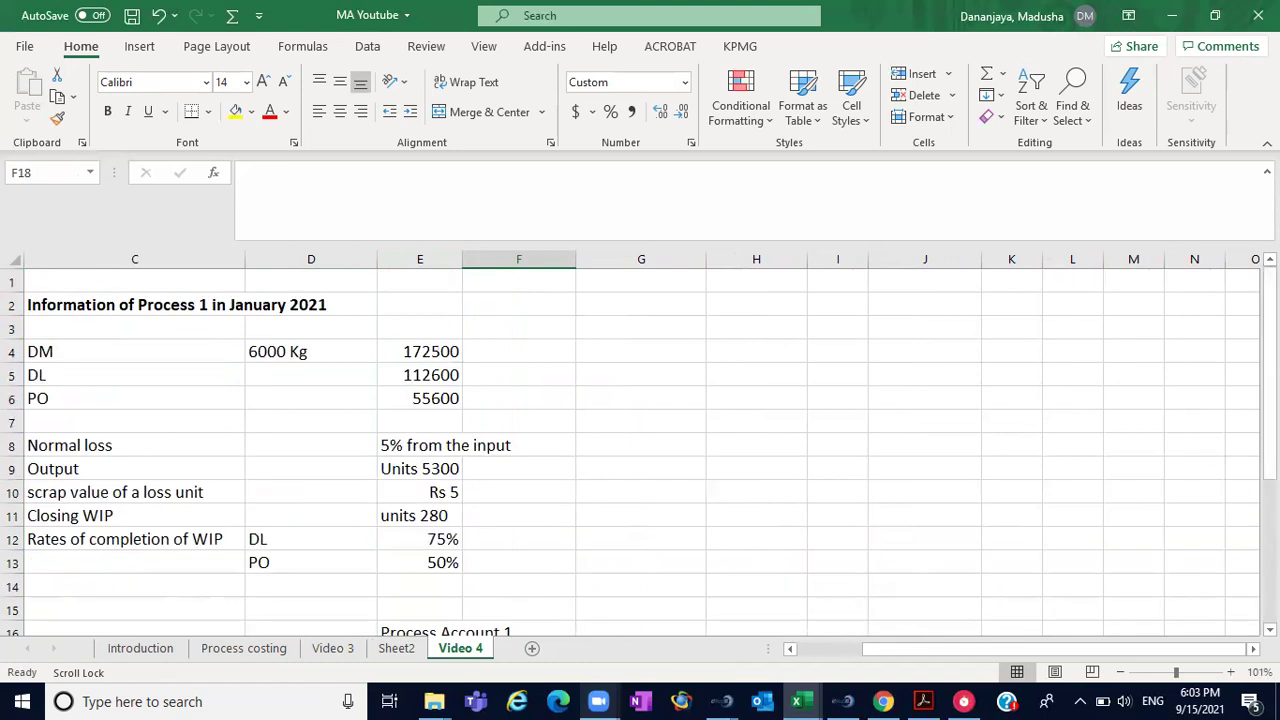
{"action": "scroll", "coordinate": [531, 414], "scroll_direction": "down", "scroll_amount": 5}
{"action": "type", "text": "172500"}
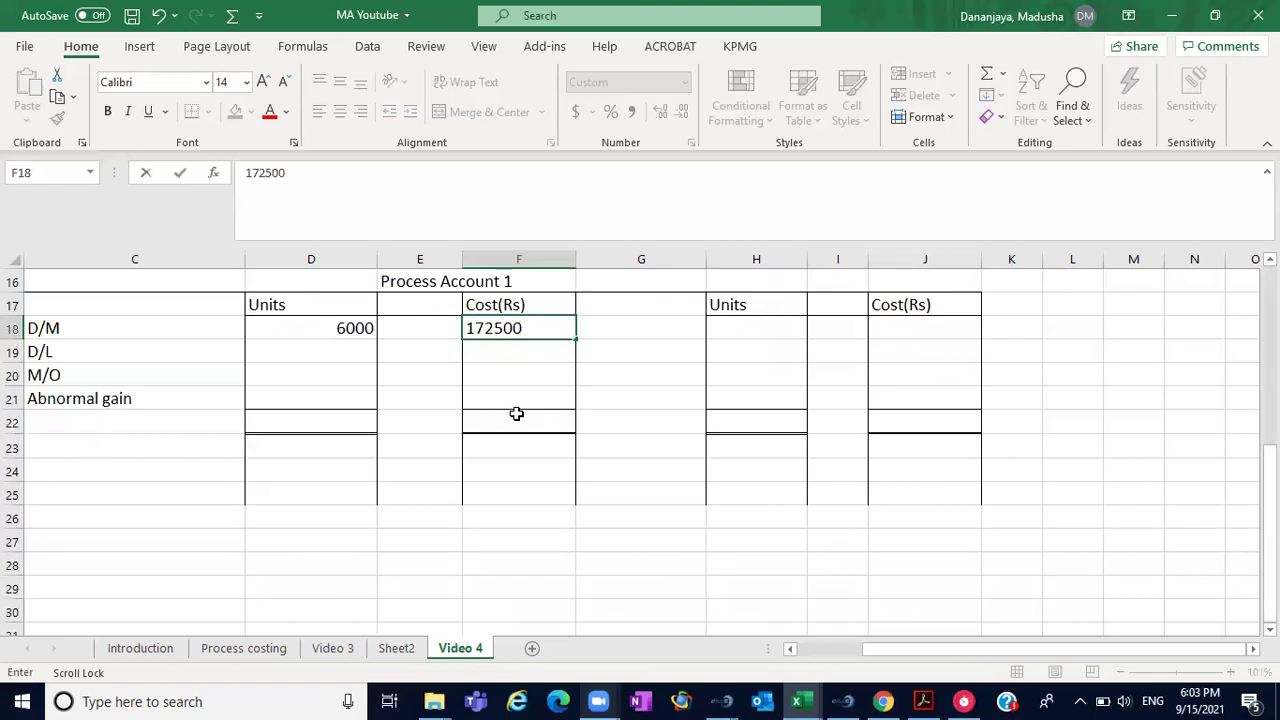
- Enter 112600 as the D/L cost in F19 of Process Account 1
{"action": "left_click", "coordinate": [357, 355]}
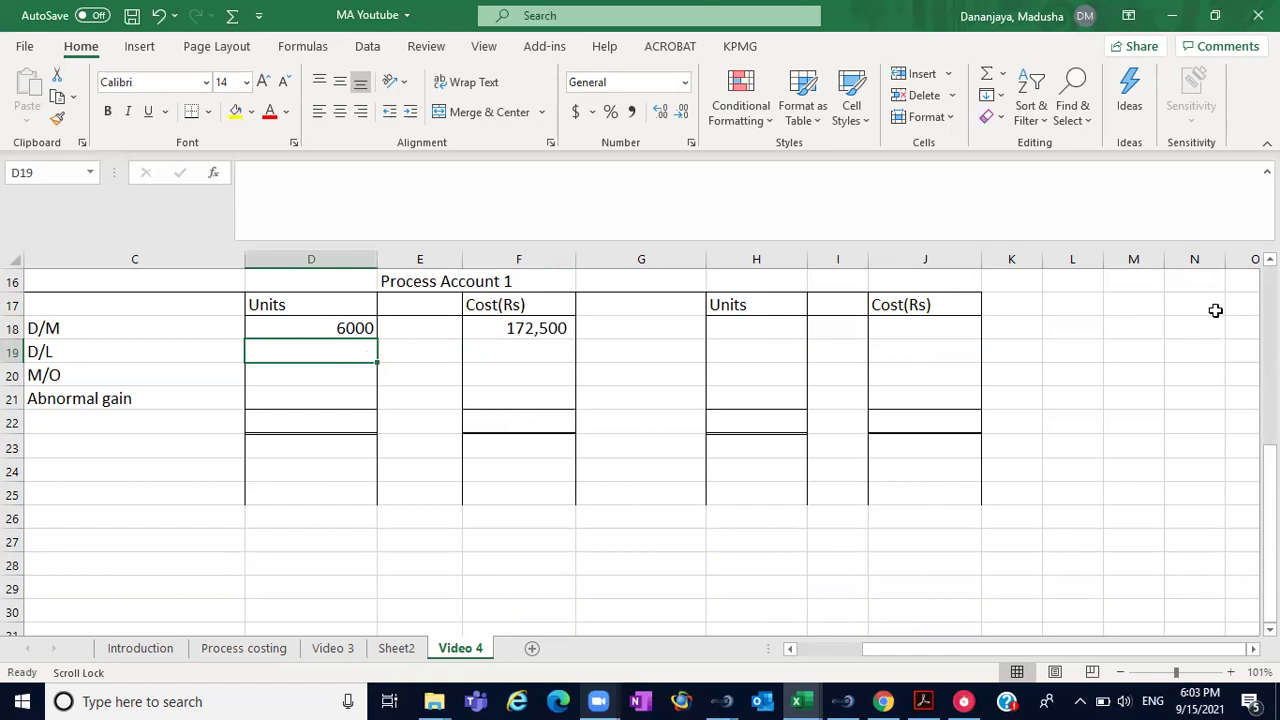
{"action": "scroll", "coordinate": [640, 450], "scroll_direction": "up", "scroll_amount": 5}
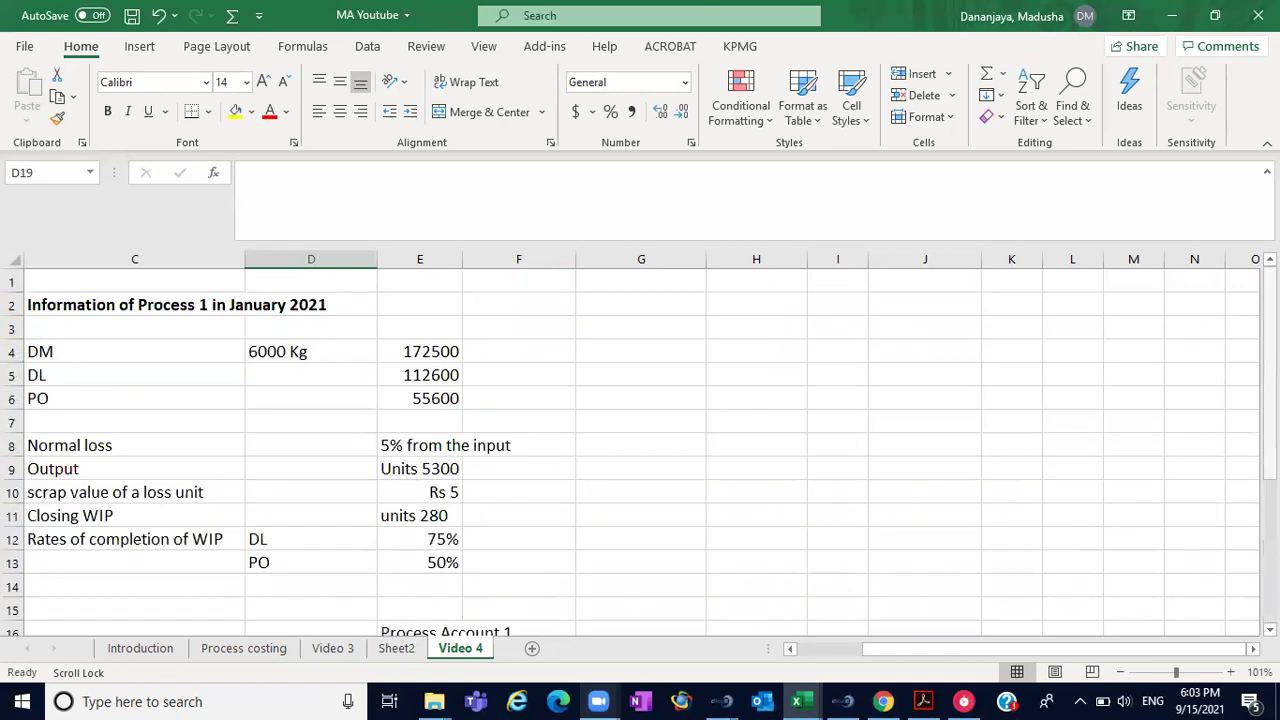
{"action": "scroll", "coordinate": [640, 400], "scroll_direction": "down", "scroll_amount": 5}
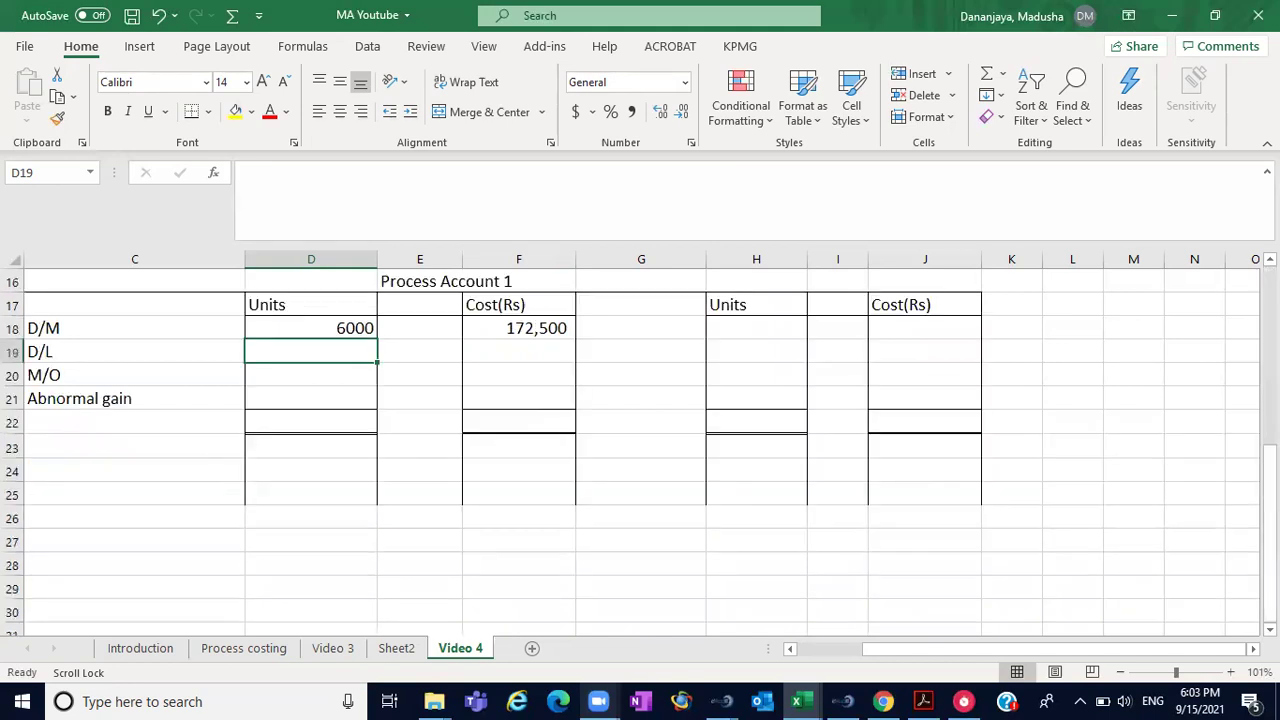
{"action": "left_click", "coordinate": [537, 364]}
{"action": "type", "text": "112"}
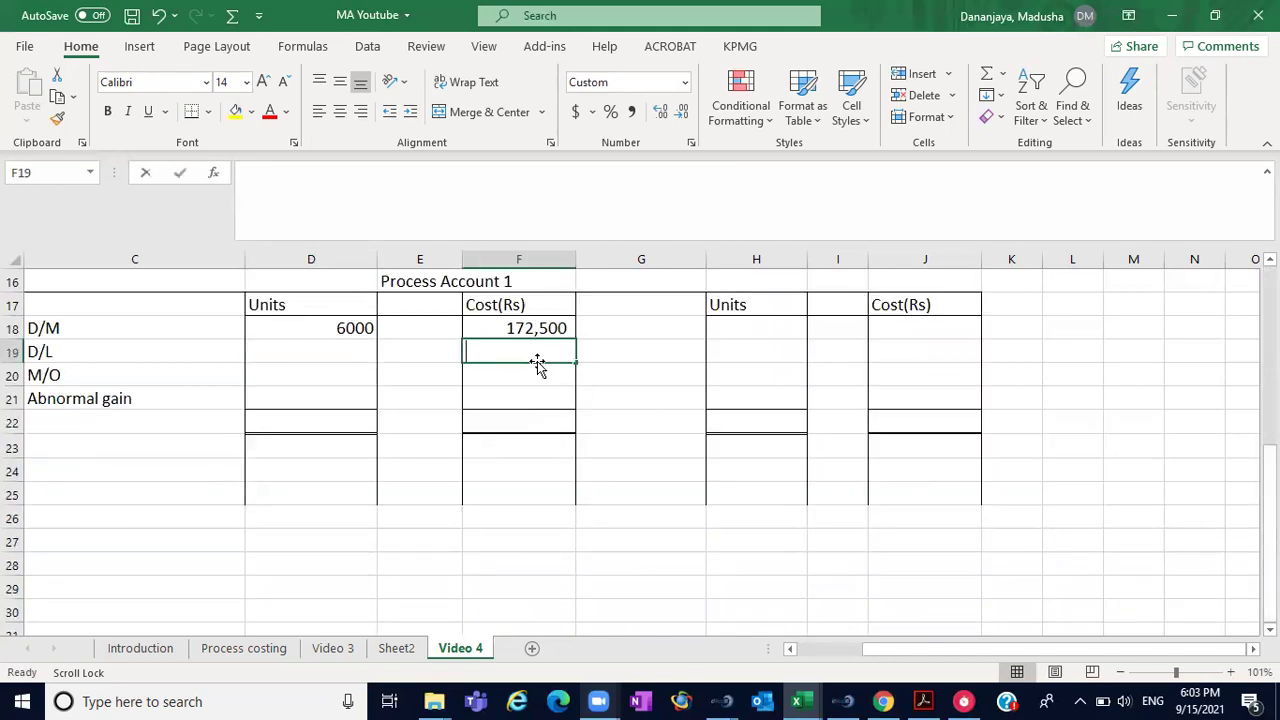
{"action": "type", "text": "600"}
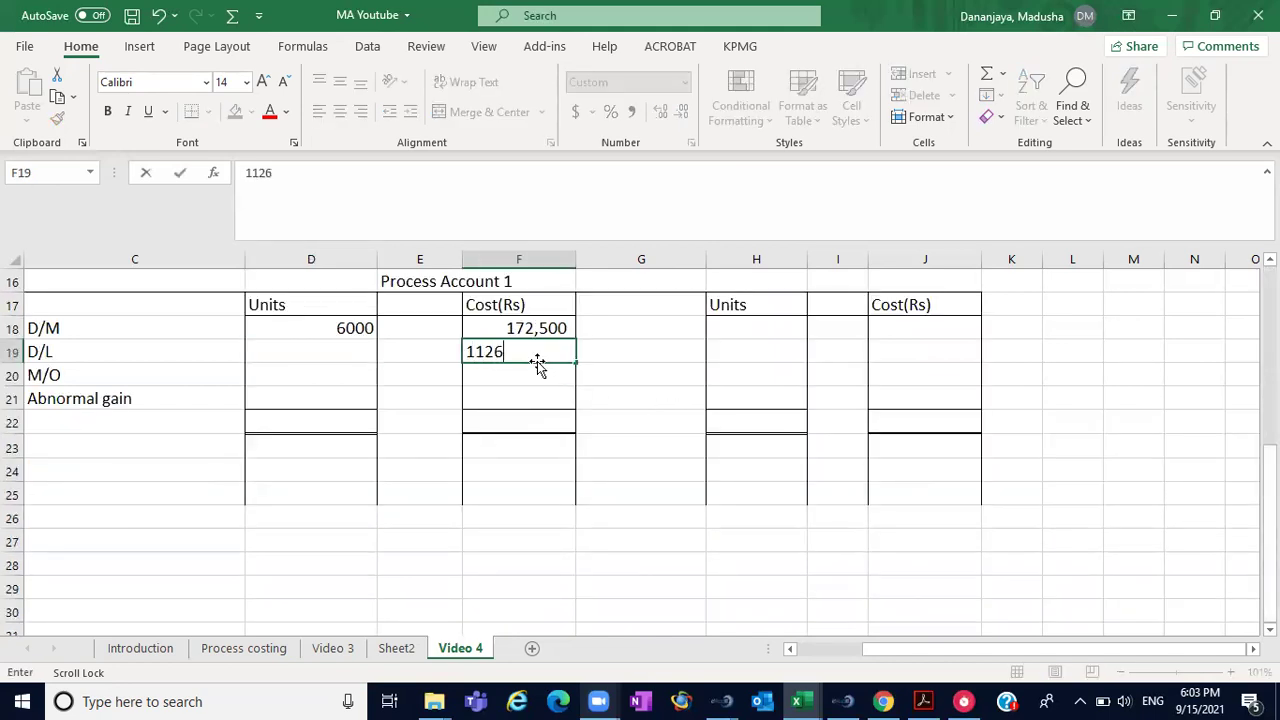
{"action": "key", "text": "Return"}
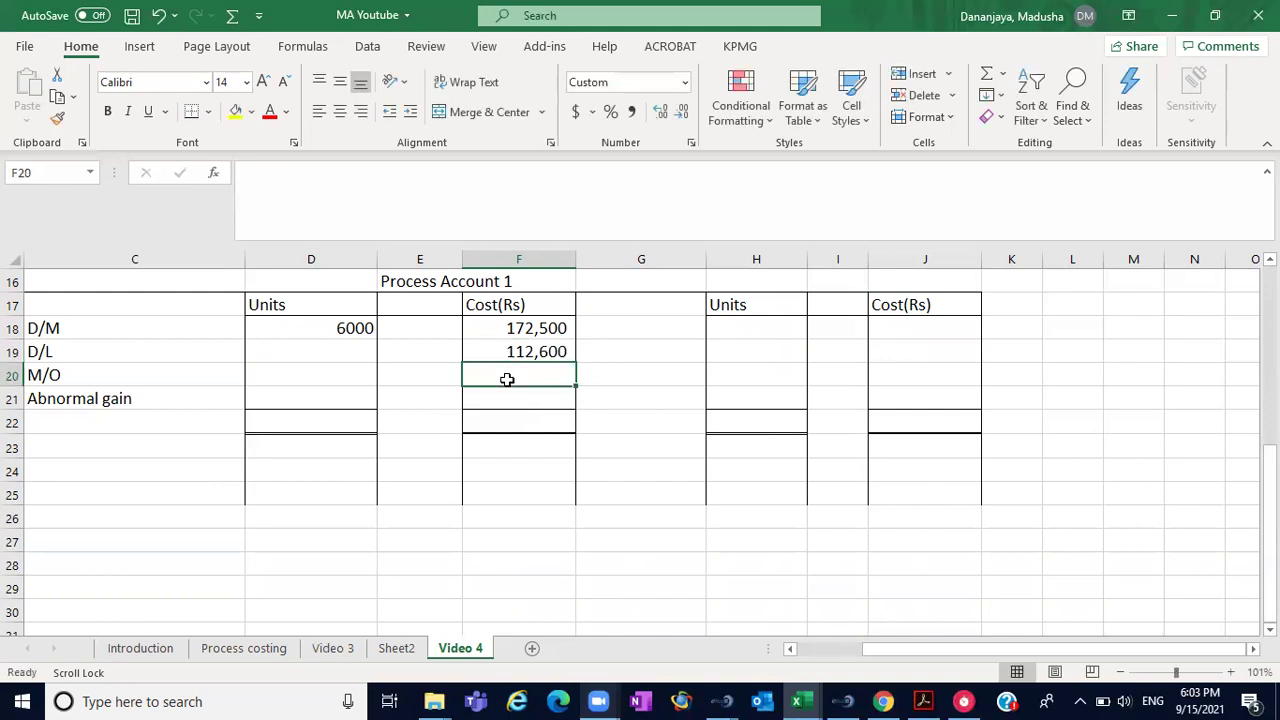
- Clear the "Abnormal gain" label from C21 and enter 55600 as the M/O cost in F20
{"action": "left_click", "coordinate": [106, 403]}
{"action": "key", "text": "BackSpace"}
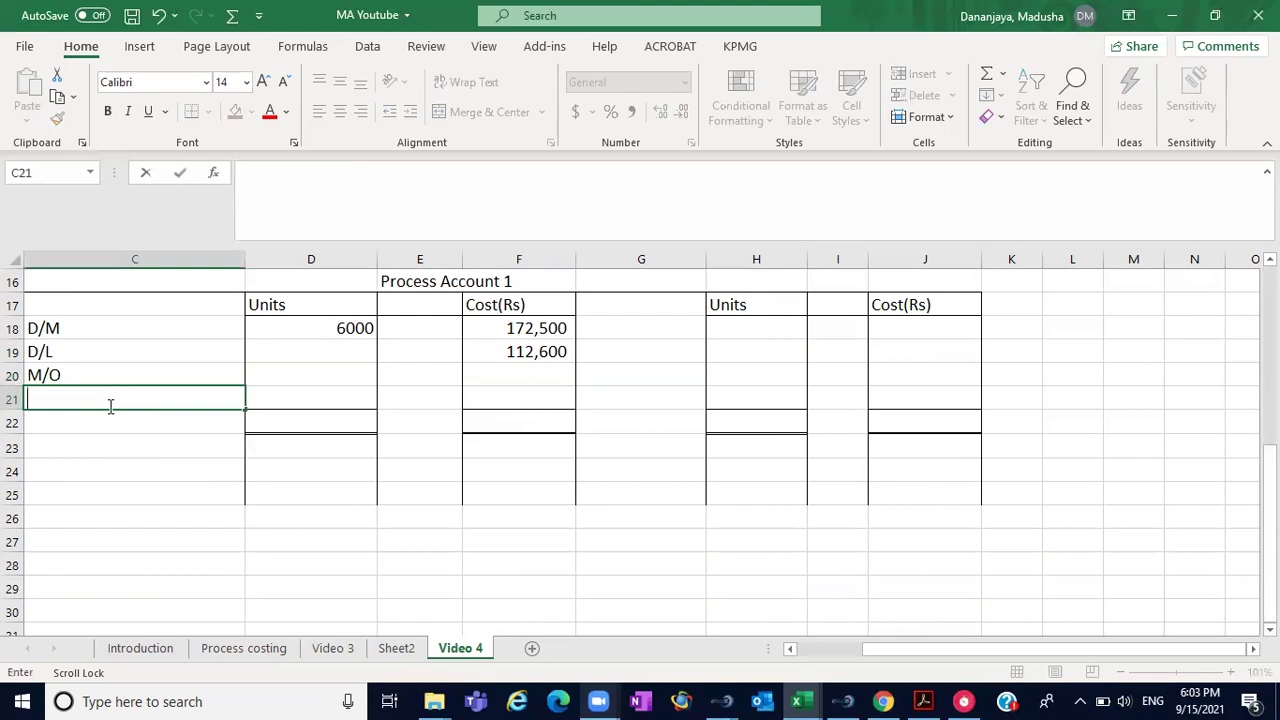
{"action": "left_click", "coordinate": [515, 375]}
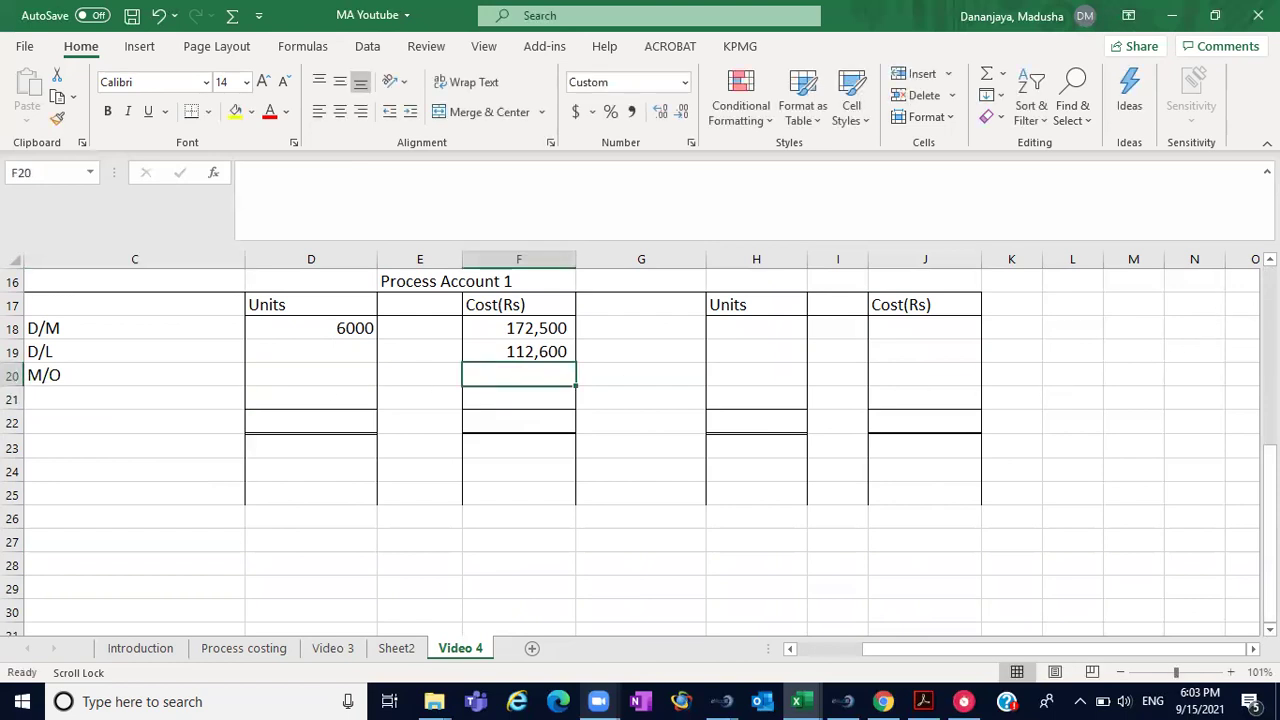
{"action": "scroll", "coordinate": [1215, 326], "scroll_direction": "up", "scroll_amount": 5}
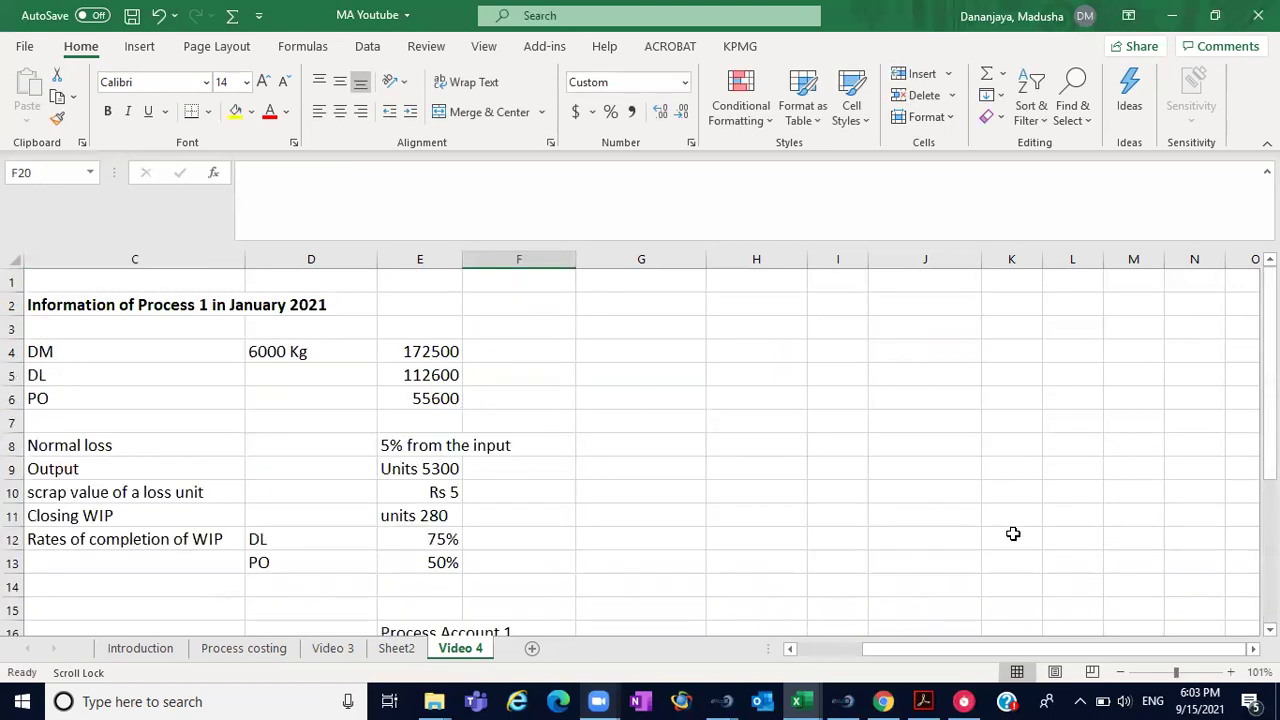
{"action": "scroll", "coordinate": [1011, 531], "scroll_direction": "down", "scroll_amount": 5}
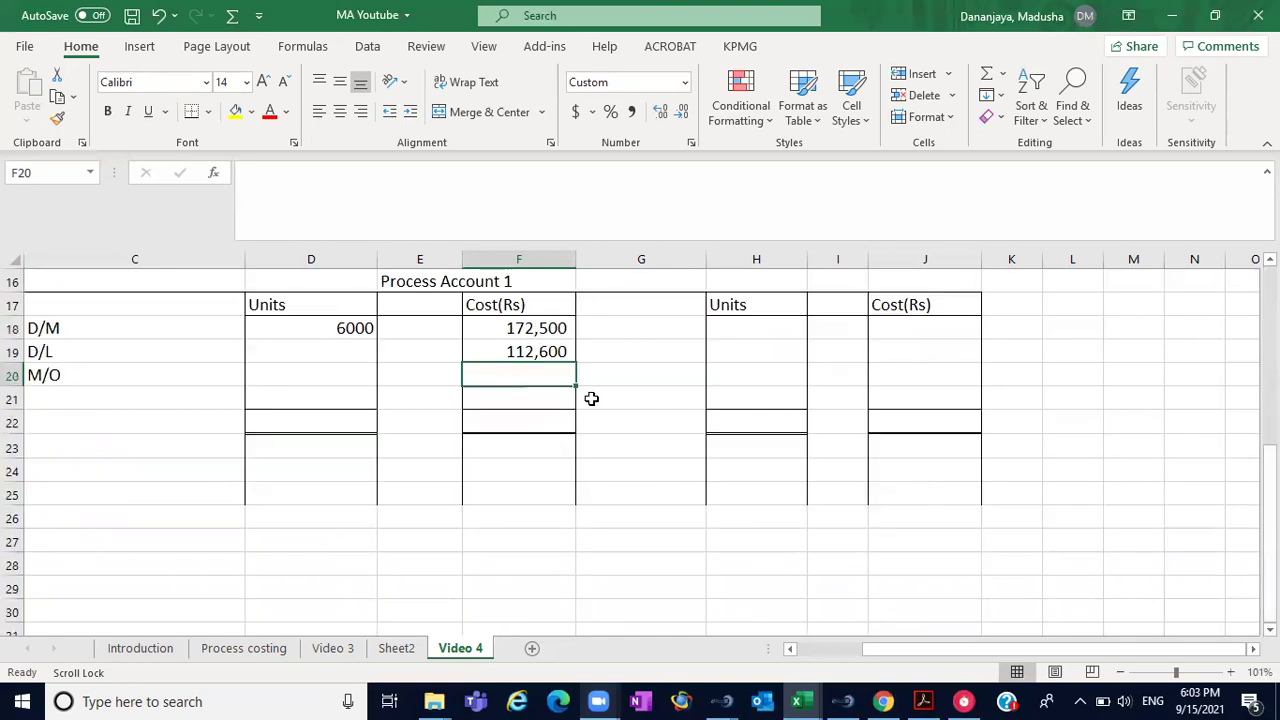
{"action": "type", "text": "5566"}
{"action": "key", "text": "BackSpace"}
{"action": "type", "text": "00"}
{"action": "left_click", "coordinate": [720, 376]}
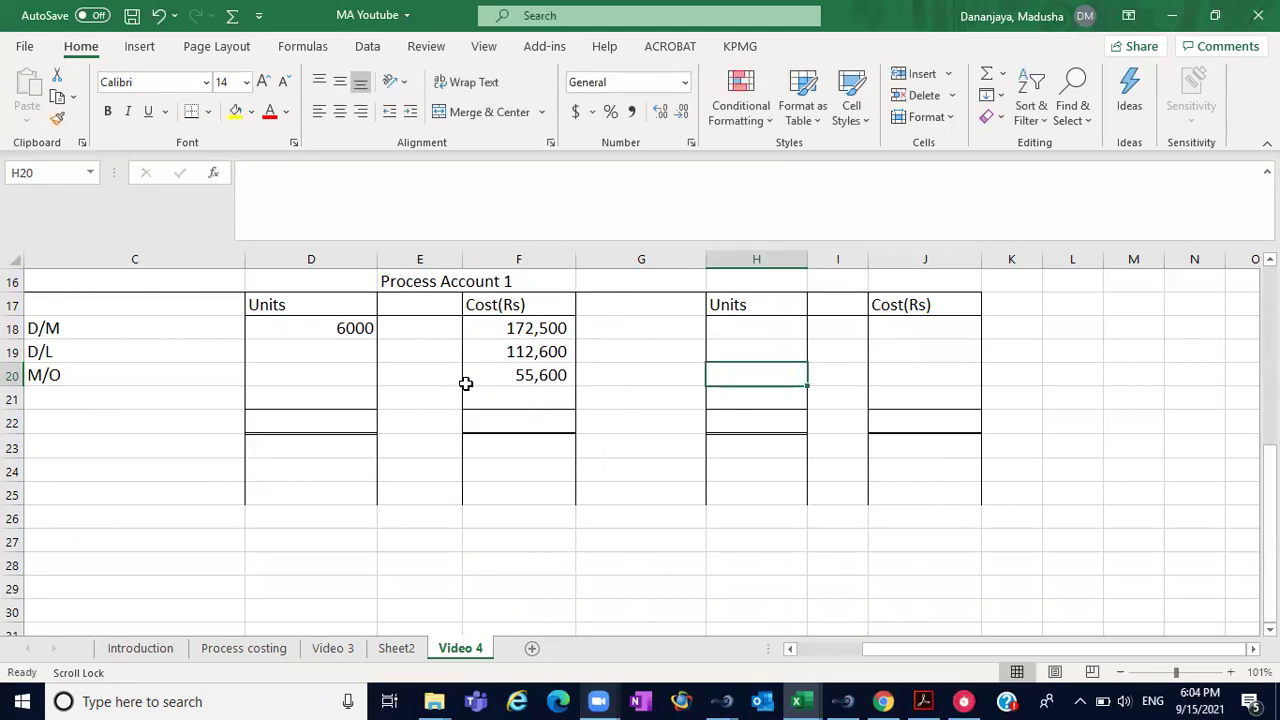
- Add a "Normal loss" entry in G18 with 300 units in H18, based on 5% of the 6000 input units
{"action": "left_click", "coordinate": [631, 331]}
{"action": "type", "text": "No"}
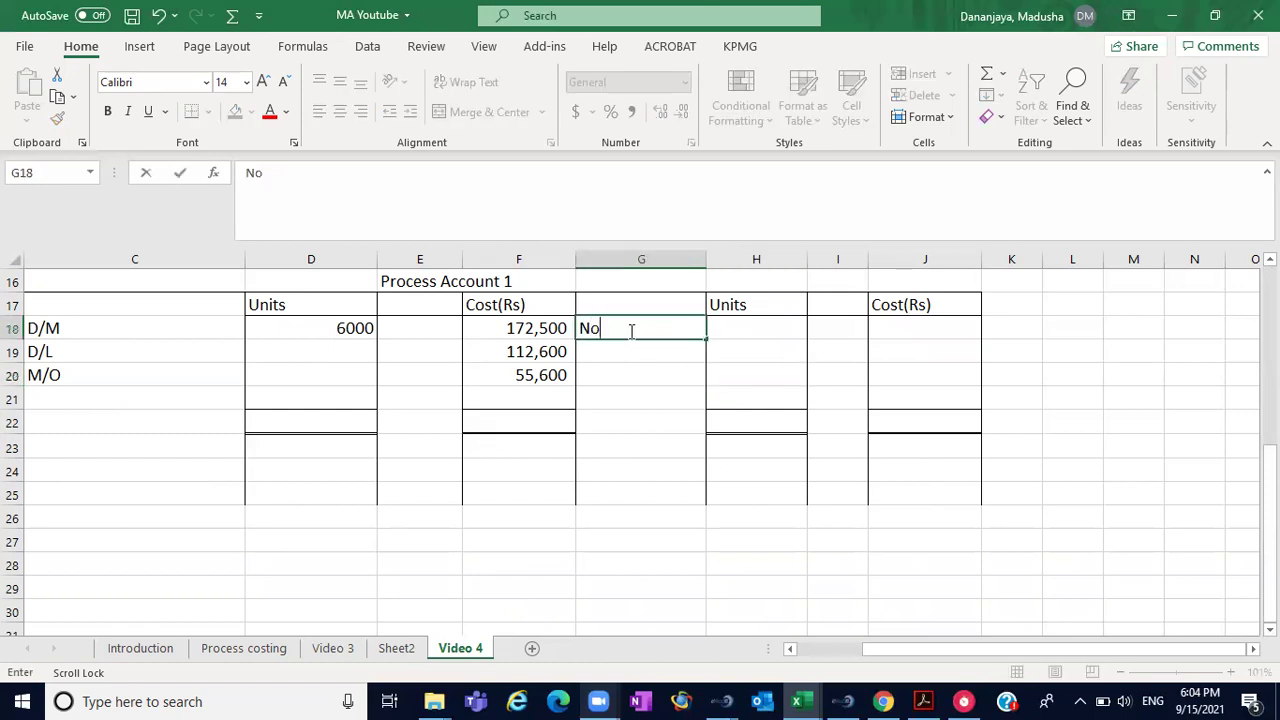
{"action": "type", "text": "rmal loss"}
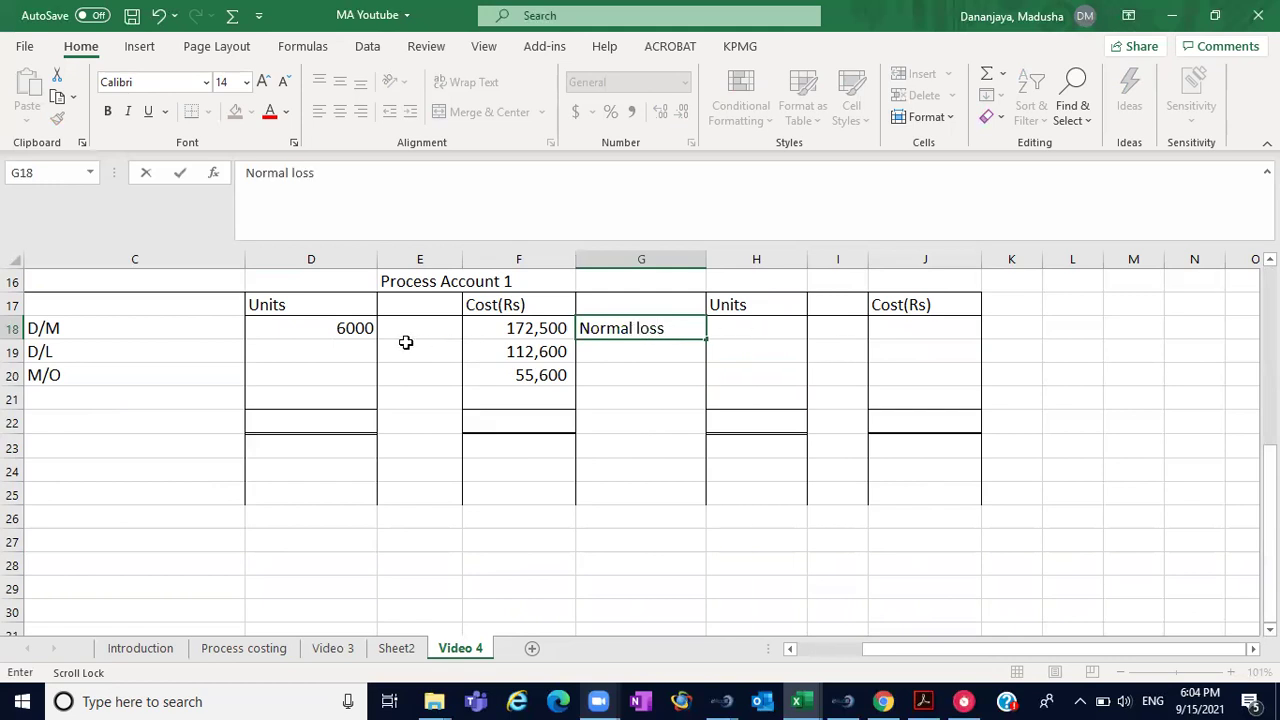
{"action": "left_click", "coordinate": [368, 328]}
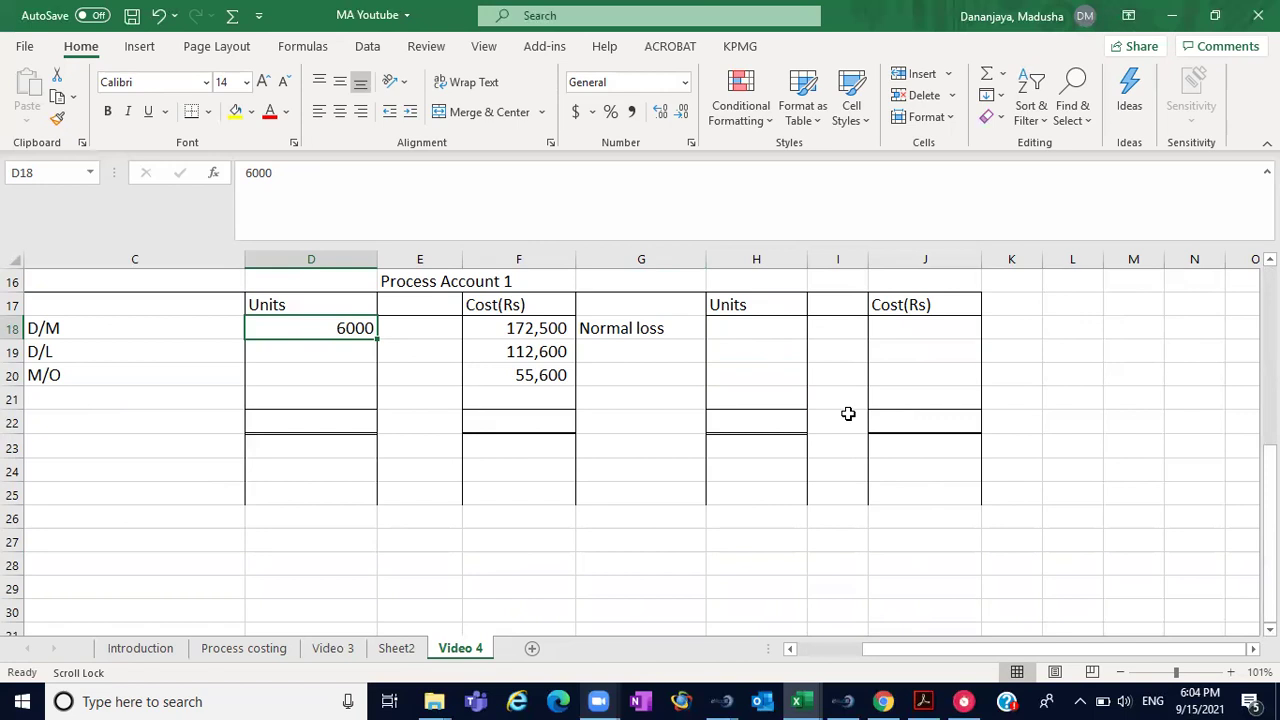
{"action": "left_click", "coordinate": [735, 335]}
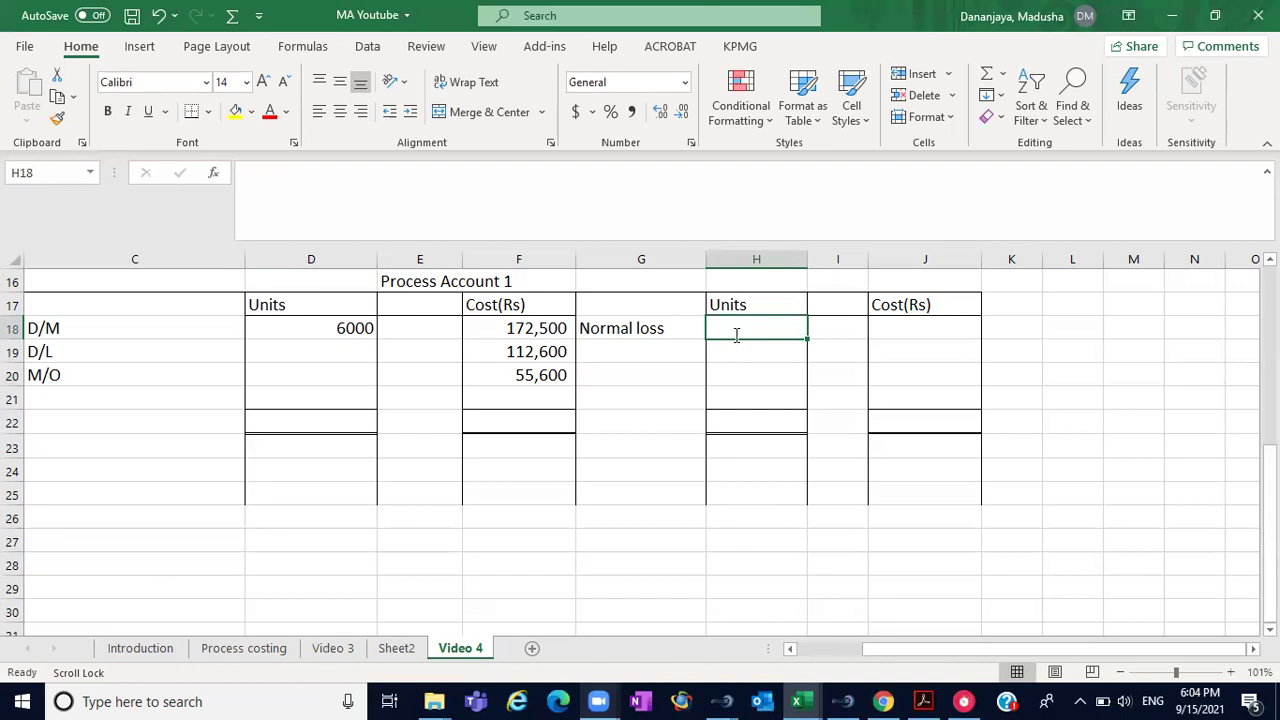
{"action": "type", "text": "3000"}
{"action": "key", "text": "BackSpace"}
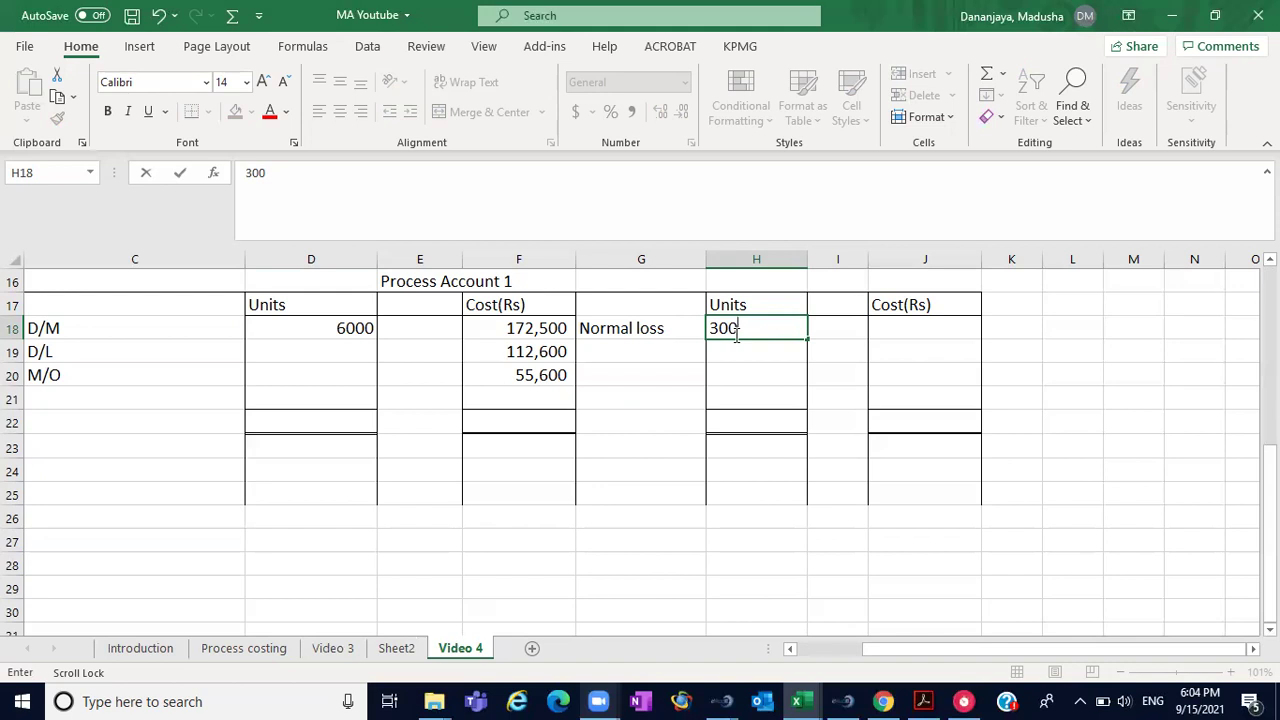
- Add a "Complete units" entry in G19 with 5300 units in H19, following the output figure in the given information
{"action": "left_click", "coordinate": [666, 353]}
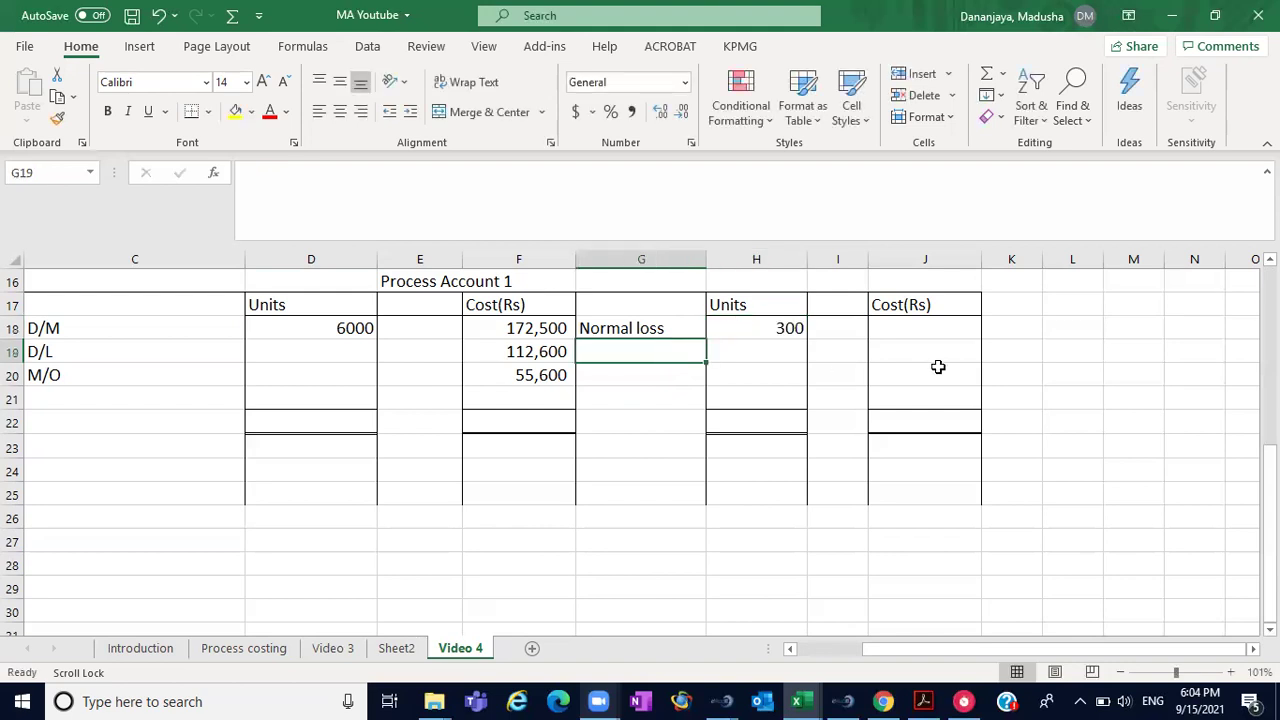
{"action": "scroll", "coordinate": [640, 440], "scroll_direction": "up", "scroll_amount": 3}
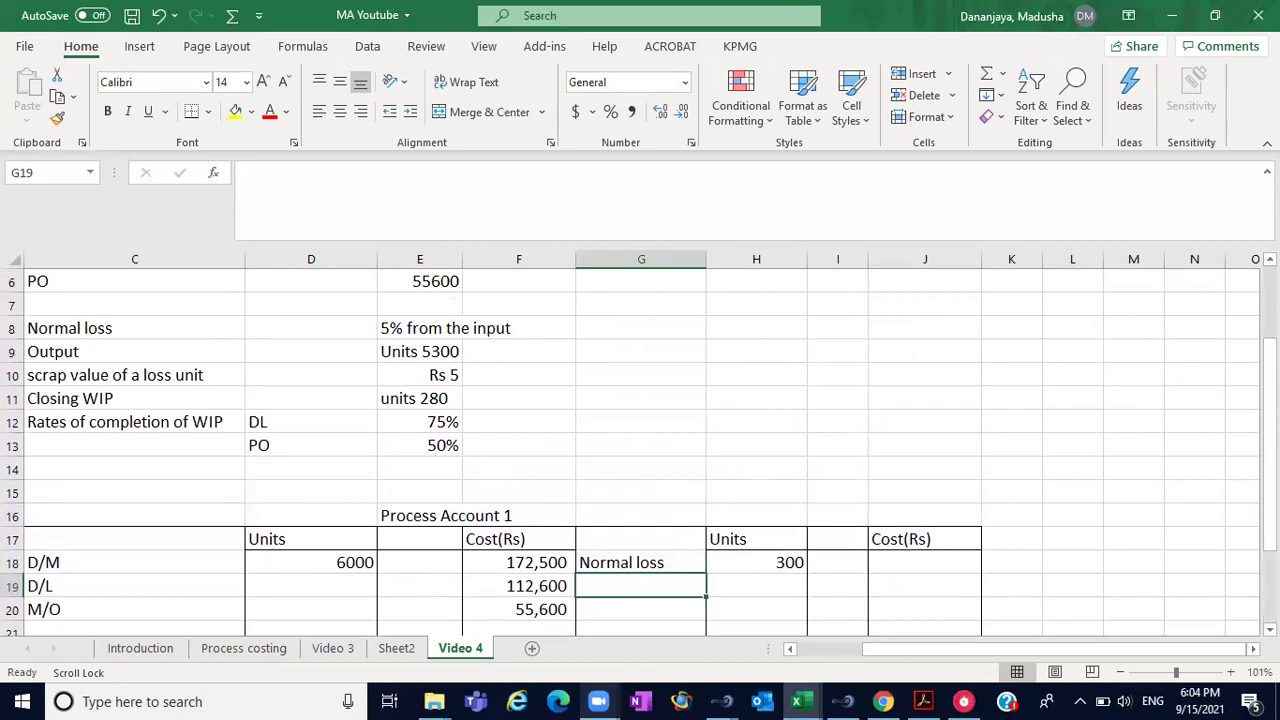
{"action": "scroll", "coordinate": [889, 542], "scroll_direction": "down", "scroll_amount": 2}
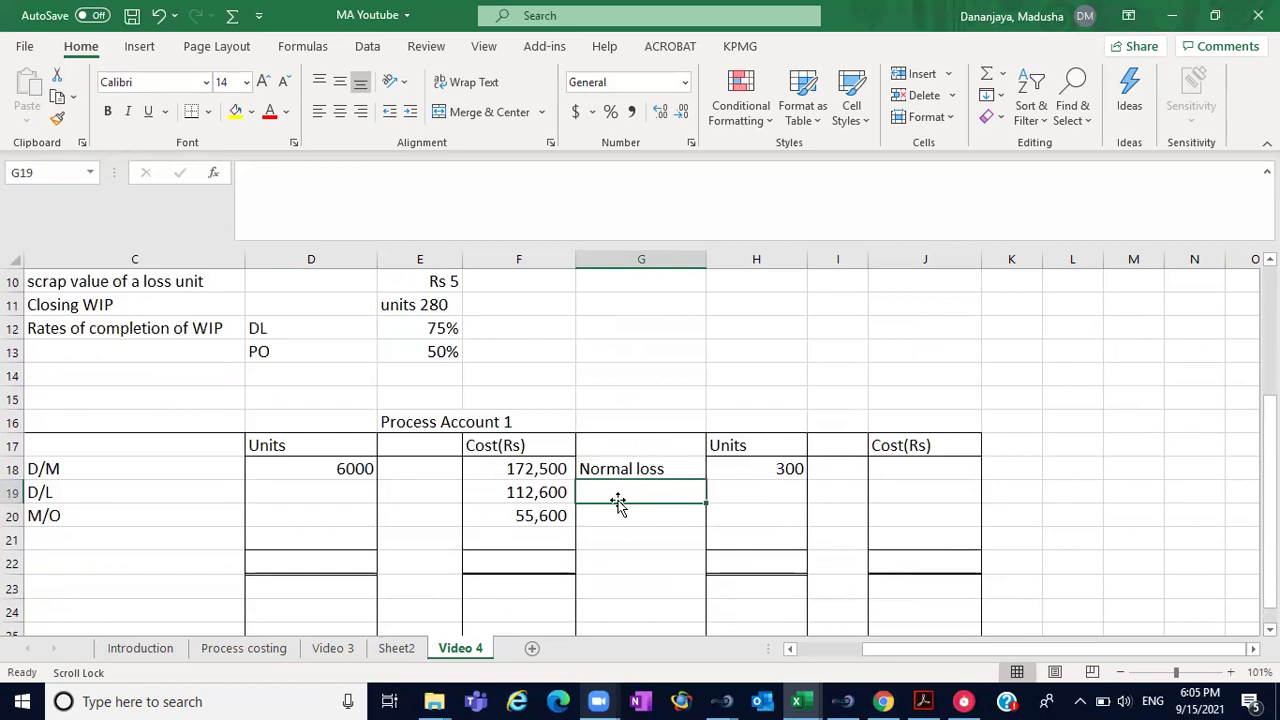
{"action": "type", "text": "Co"}
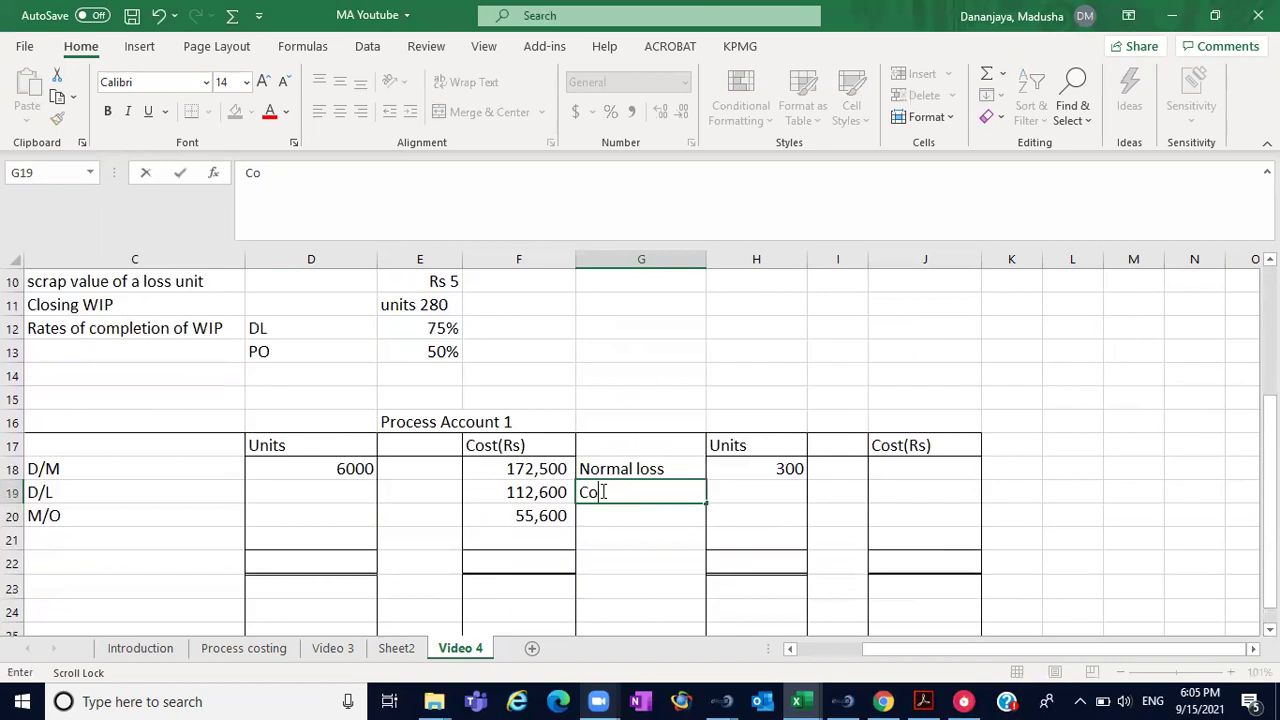
{"action": "type", "text": "mplete units"}
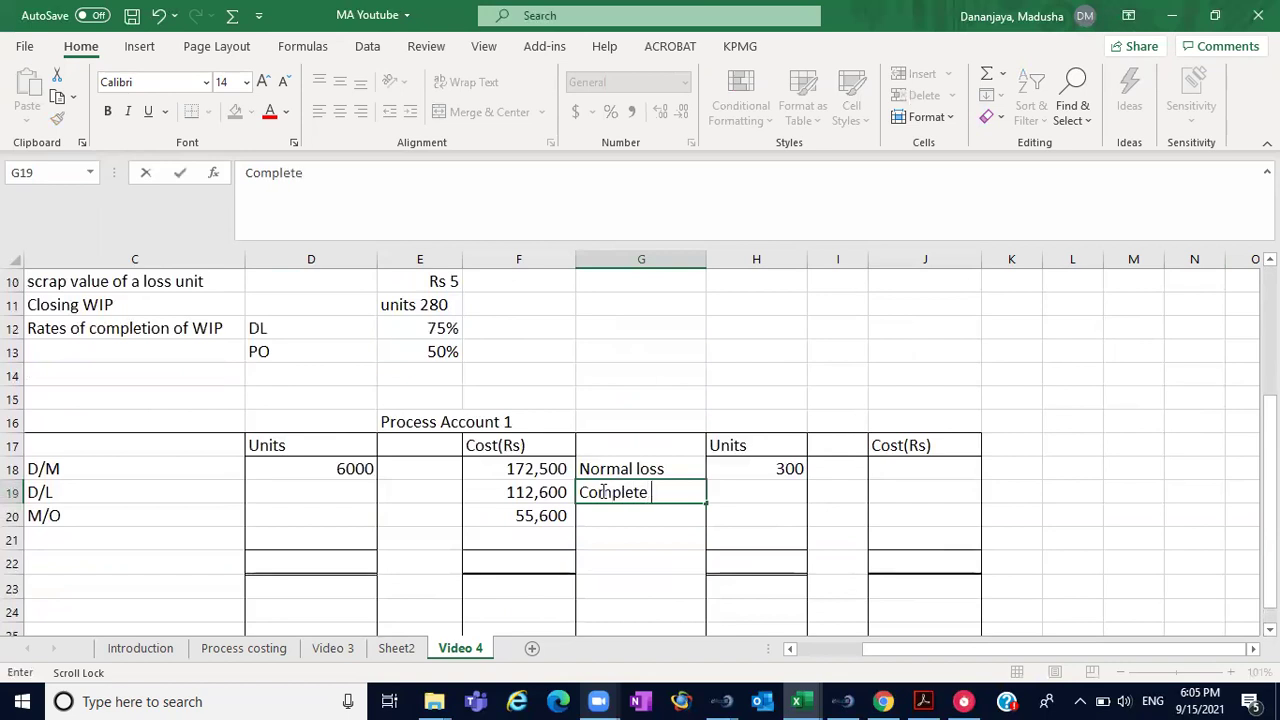
{"action": "left_click", "coordinate": [752, 488]}
{"action": "type", "text": "5300"}
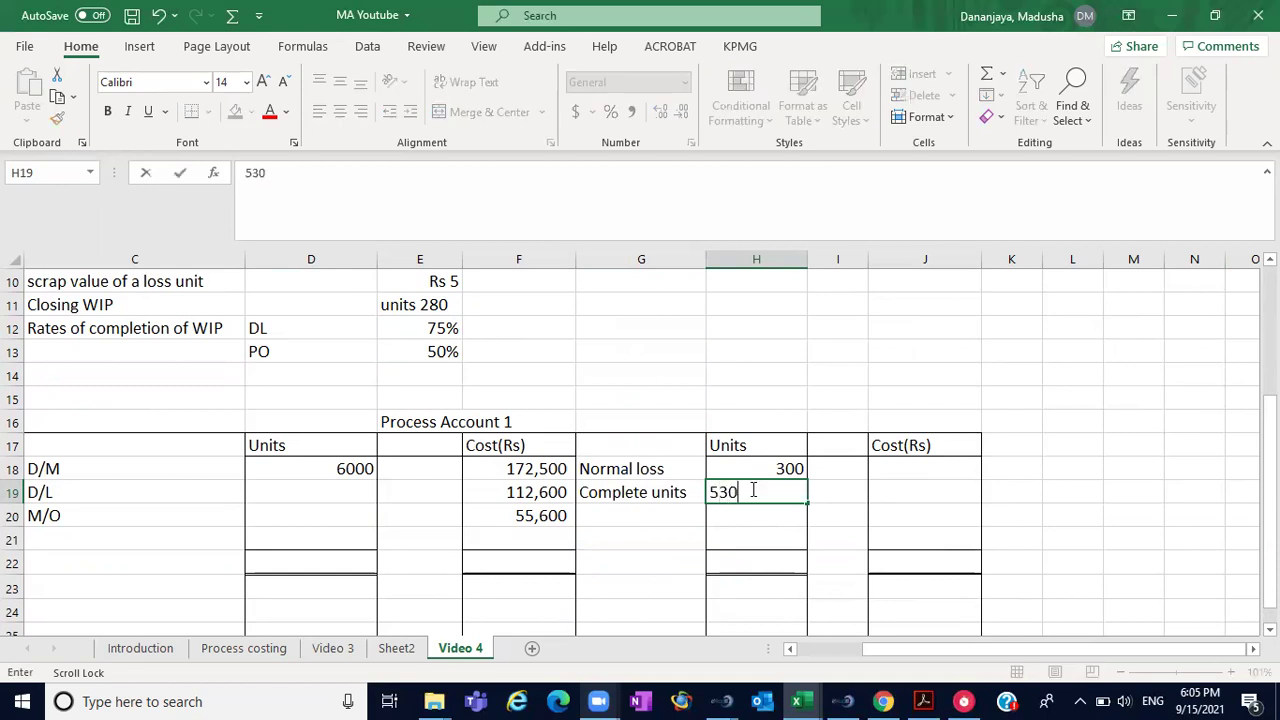
- Add a "WIP" entry in G20 with 280 units in H20 and check it against the closing WIP in E11
{"action": "left_click", "coordinate": [668, 516]}
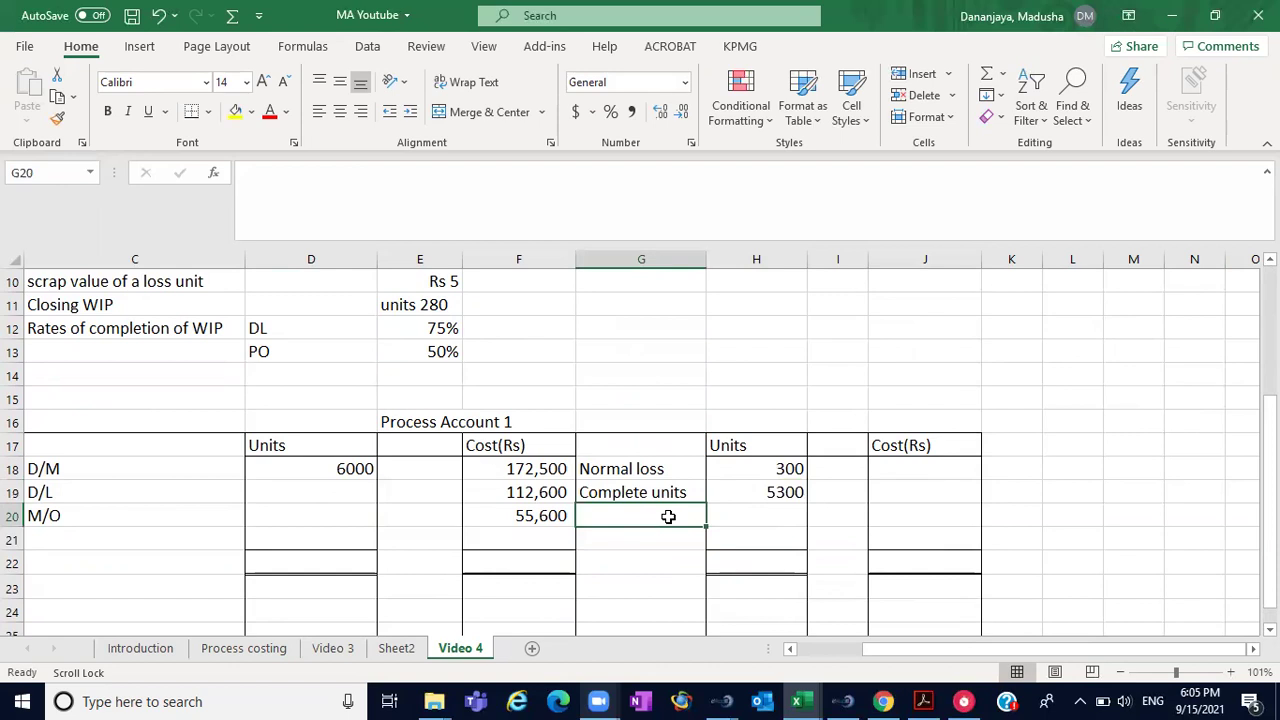
{"action": "type", "text": "WIp"}
{"action": "key", "text": "BackSpace"}
{"action": "type", "text": "P"}
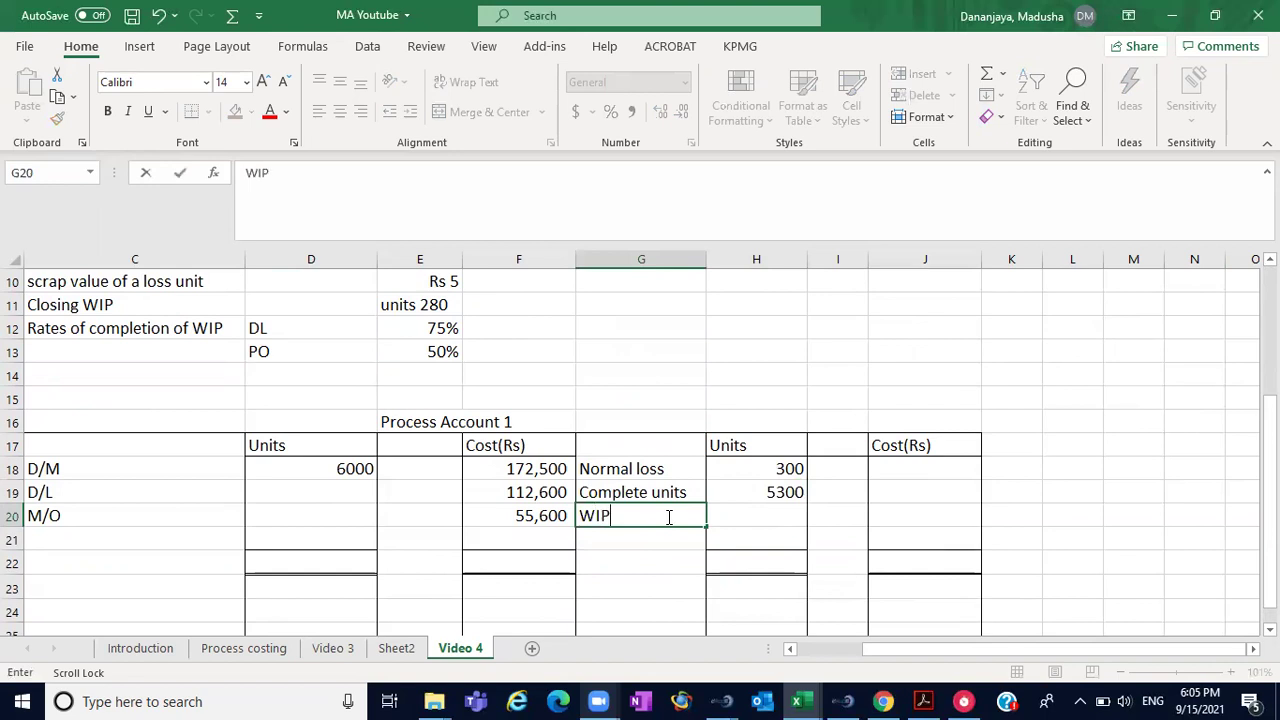
{"action": "left_click", "coordinate": [743, 513]}
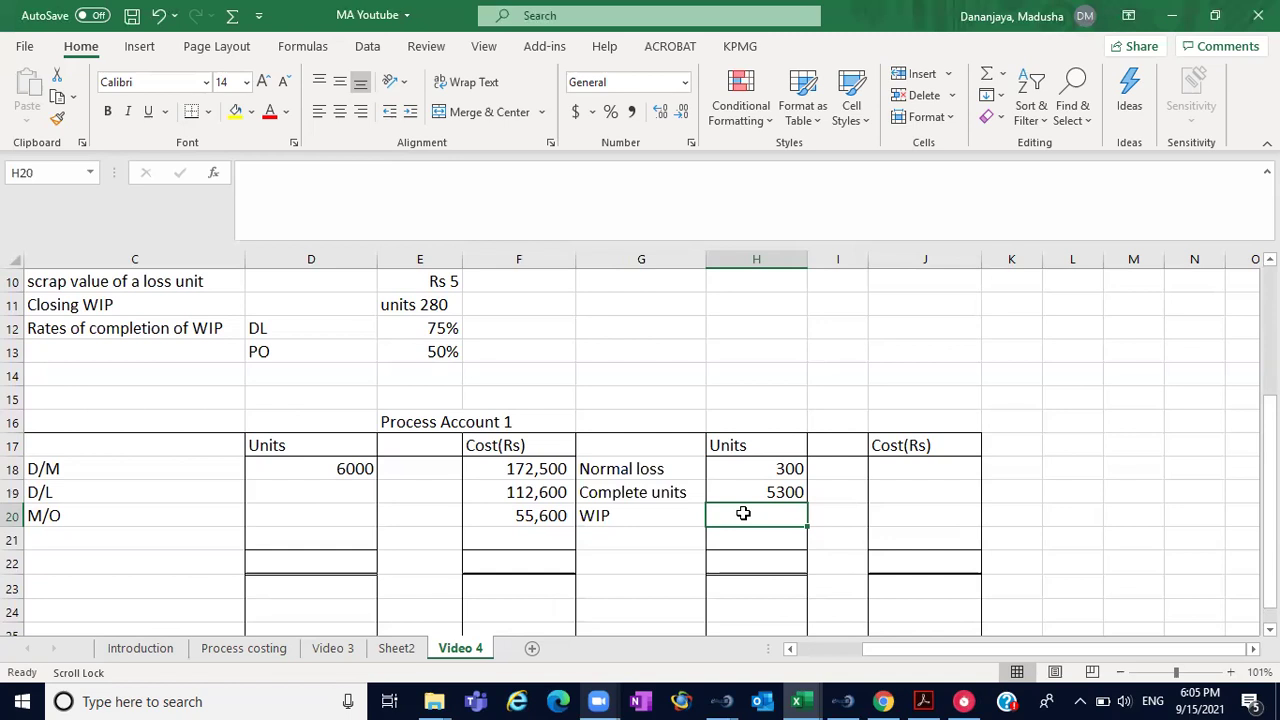
{"action": "type", "text": "280"}
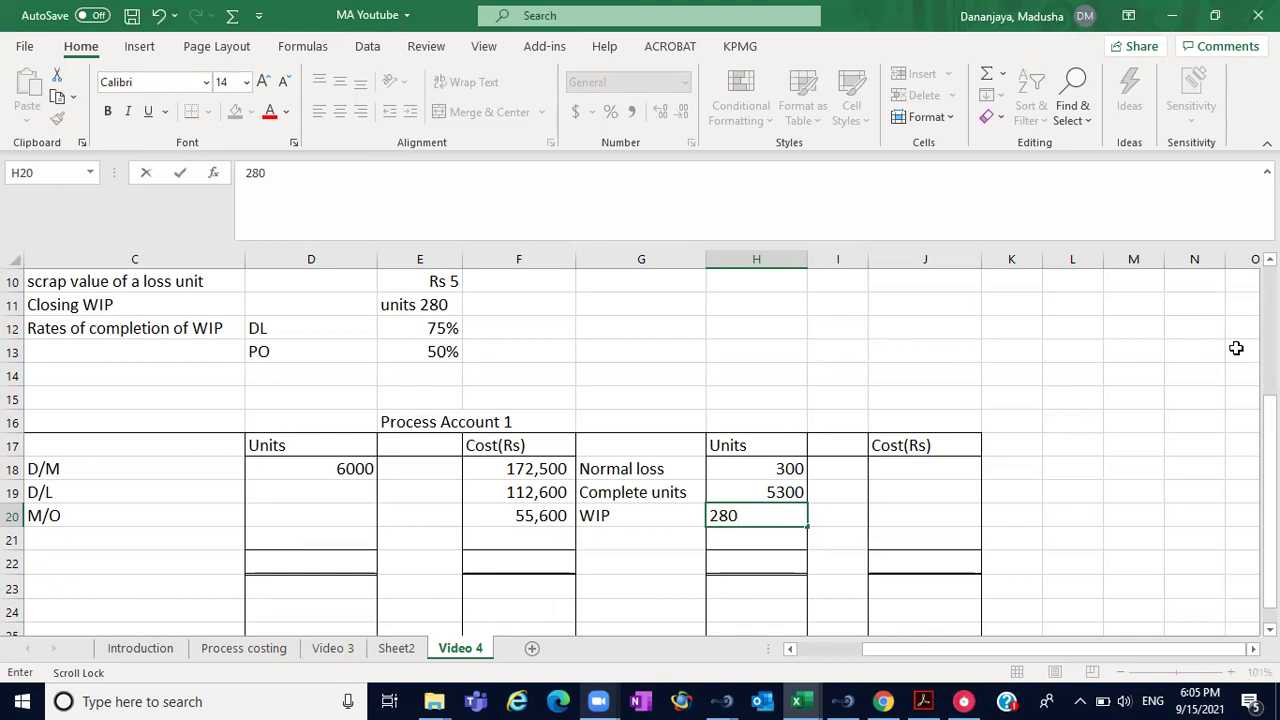
{"action": "scroll", "coordinate": [1236, 348], "scroll_direction": "up", "scroll_amount": 2}
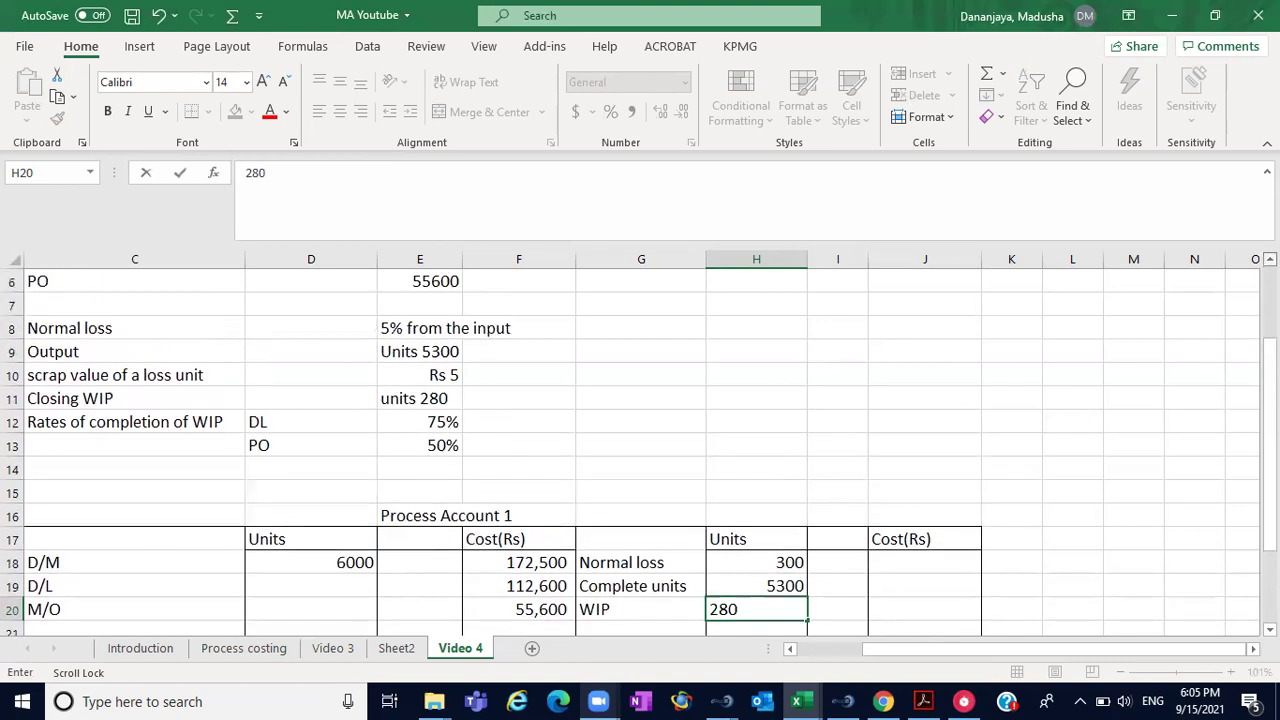
{"action": "left_click", "coordinate": [439, 398]}
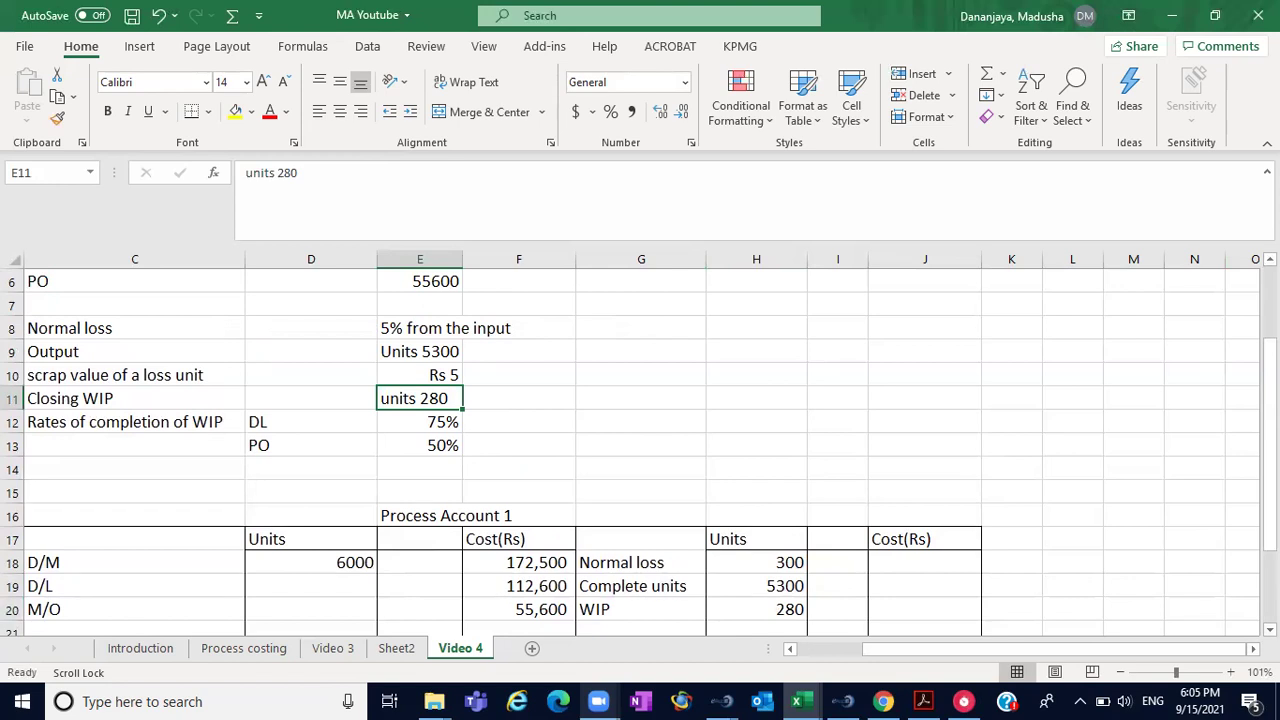
{"action": "scroll", "coordinate": [640, 448], "scroll_direction": "down", "scroll_amount": 3}
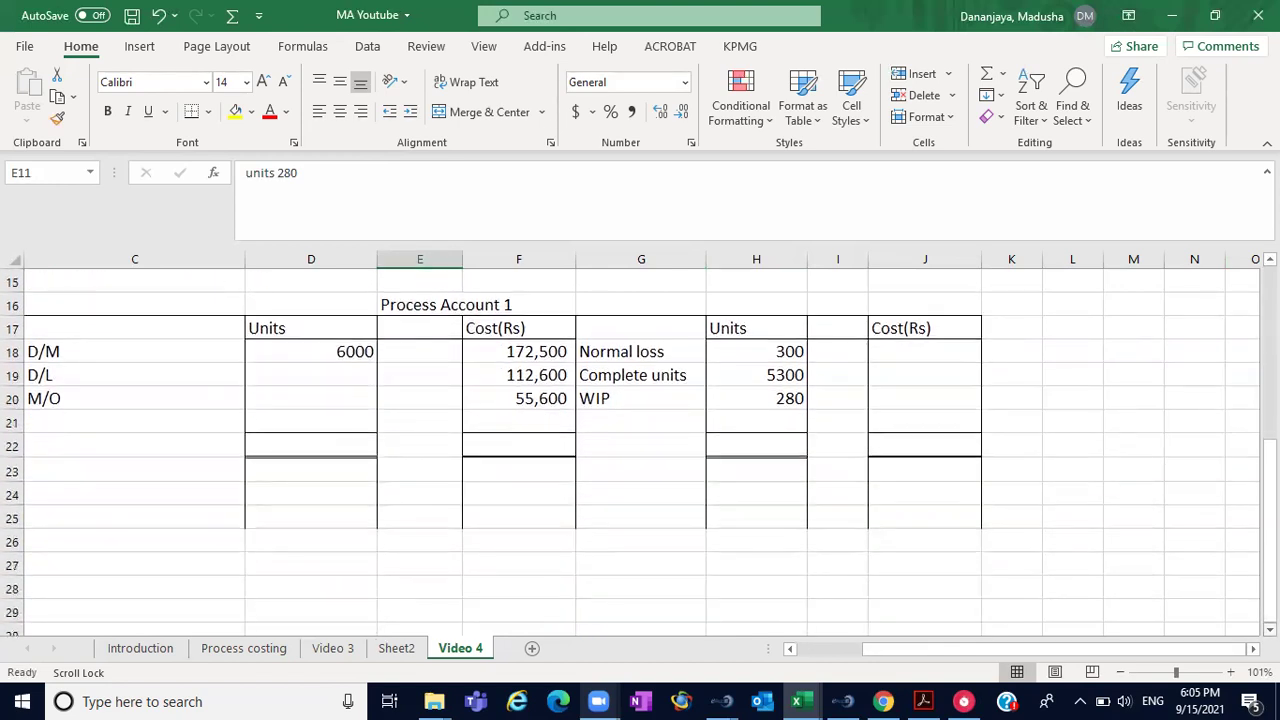
- Label G21 on the output side of Process Account 1 as "Abnormal loss"
{"action": "left_click", "coordinate": [651, 428]}
{"action": "type", "text": "Abnor"}
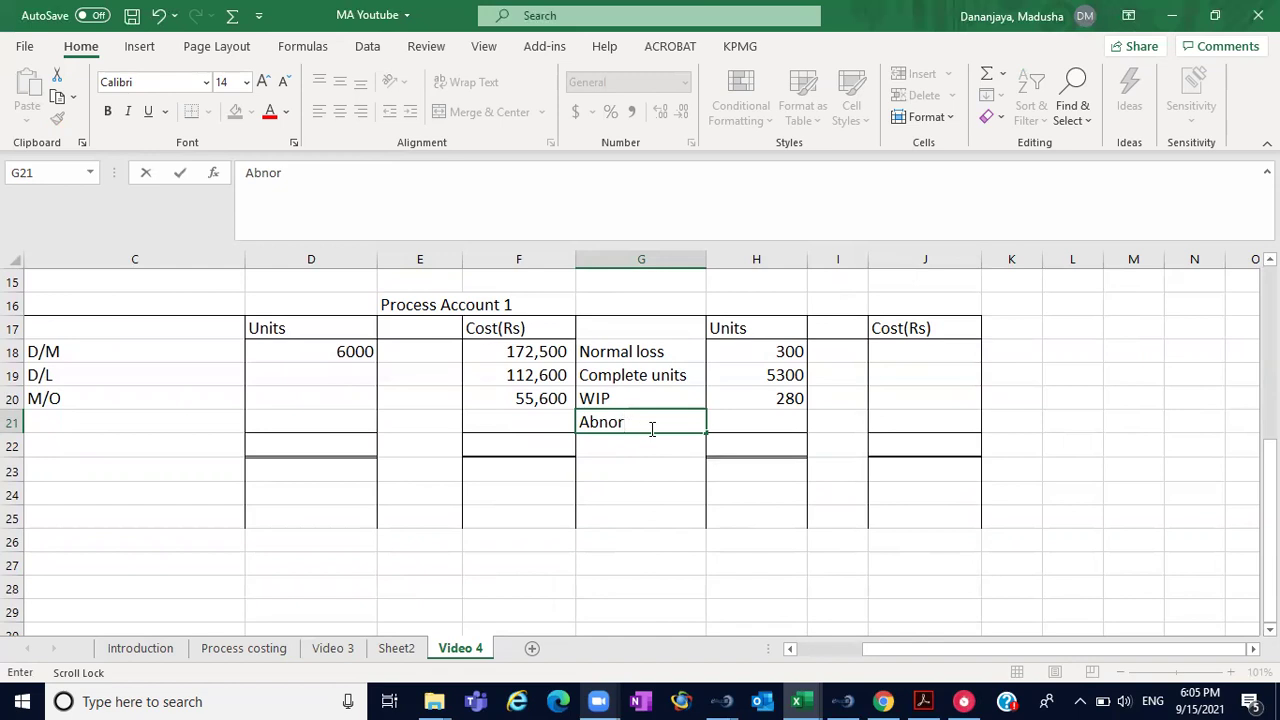
{"action": "type", "text": "mal loss"}
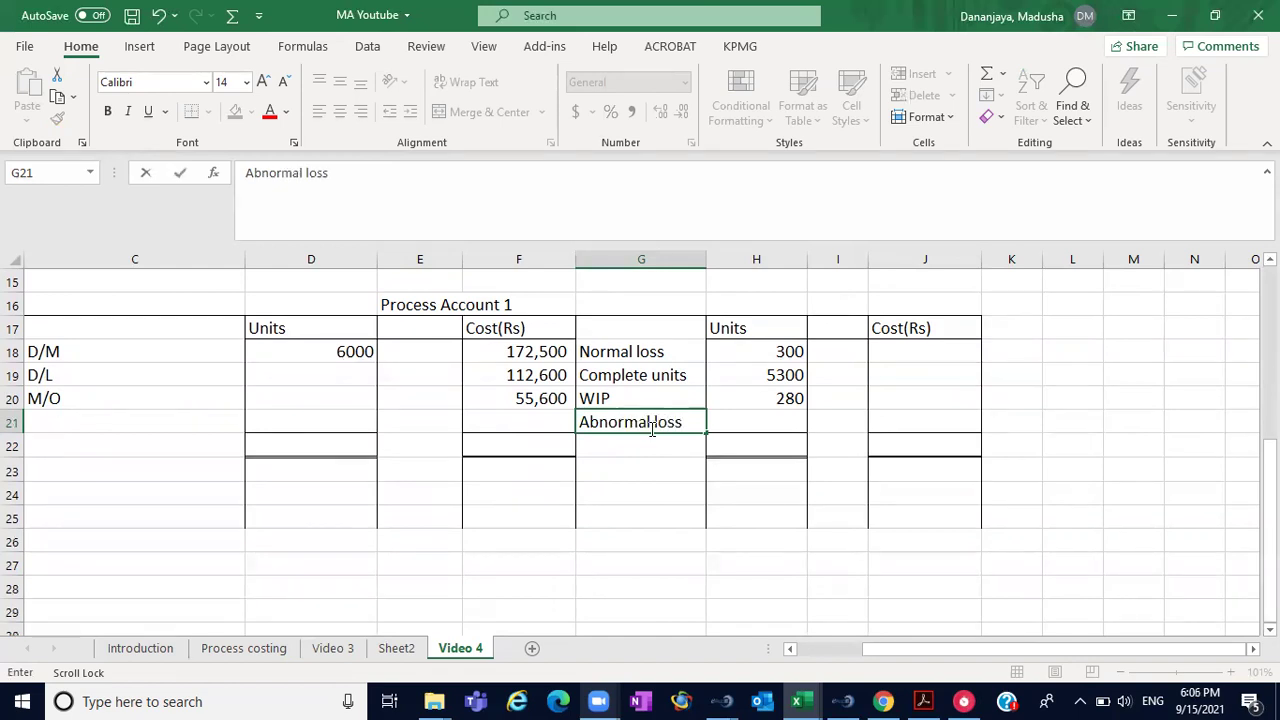
{"action": "left_click", "coordinate": [329, 443]}
{"action": "type", "text": "="}
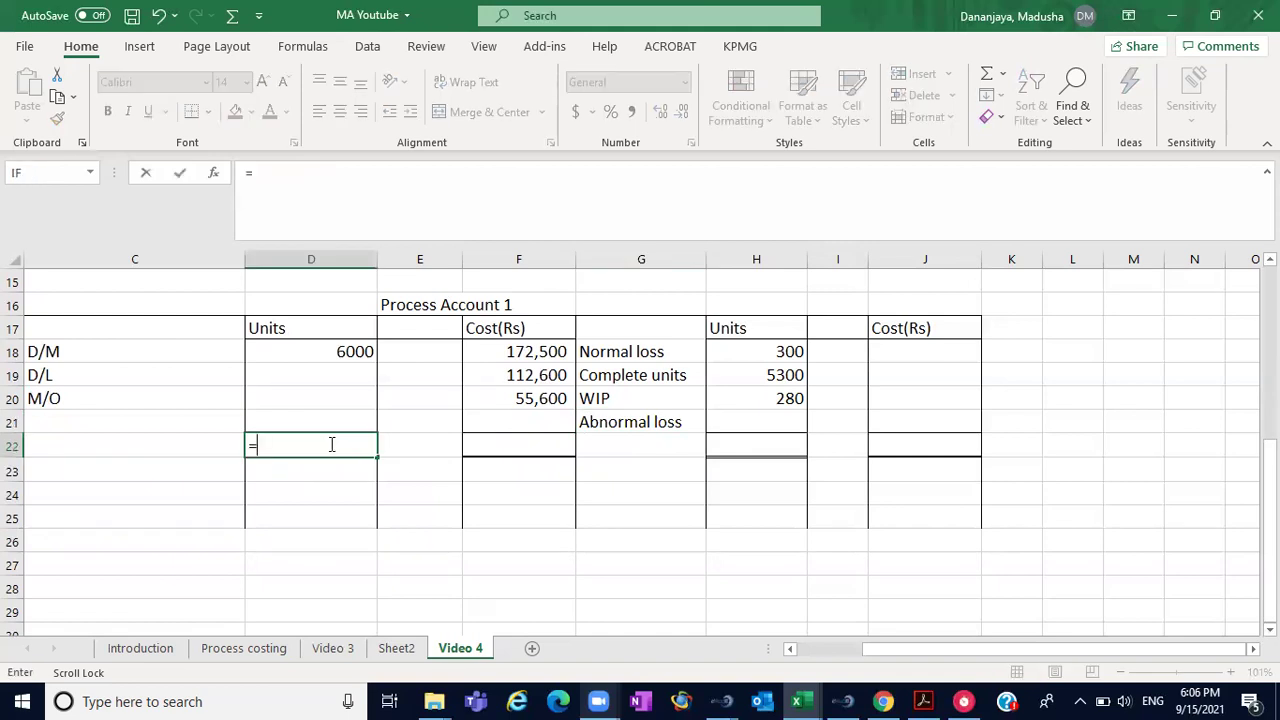
{"action": "key", "text": "Escape"}
{"action": "left_click", "coordinate": [331, 516]}
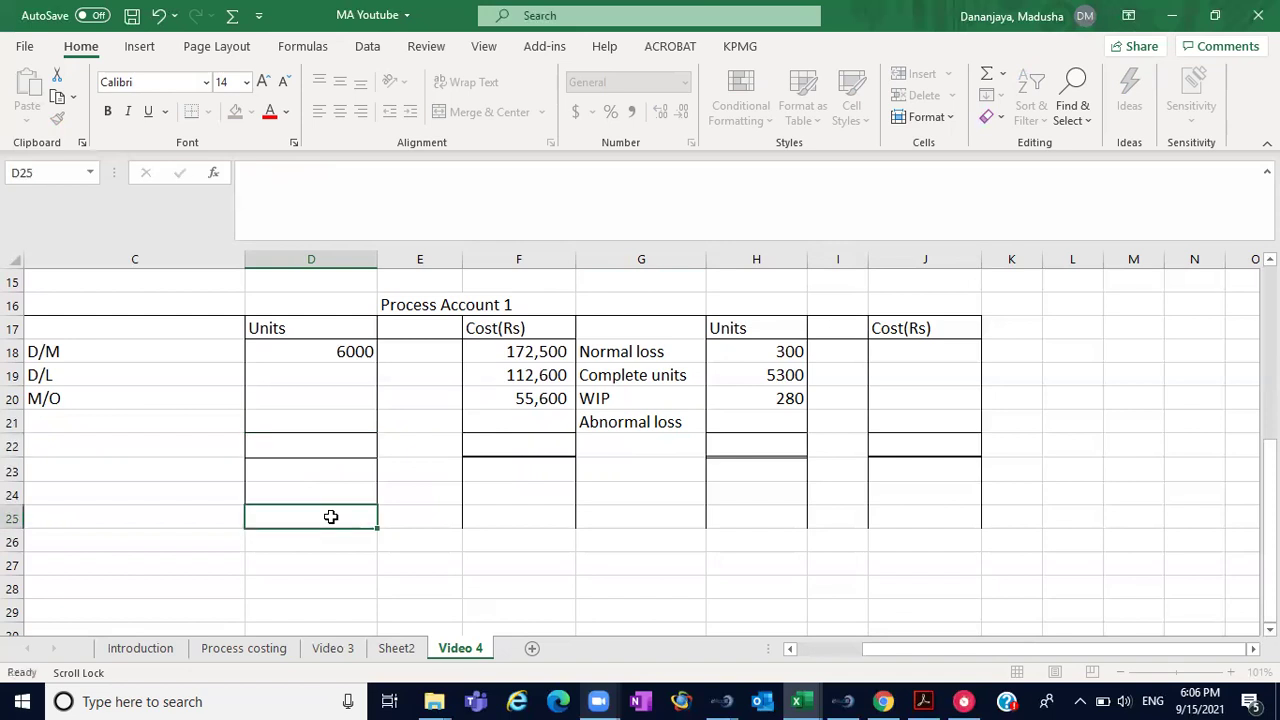
- Total the debit-side units of Process Account 1 in D22 with AutoSum
{"action": "left_click", "coordinate": [314, 442]}
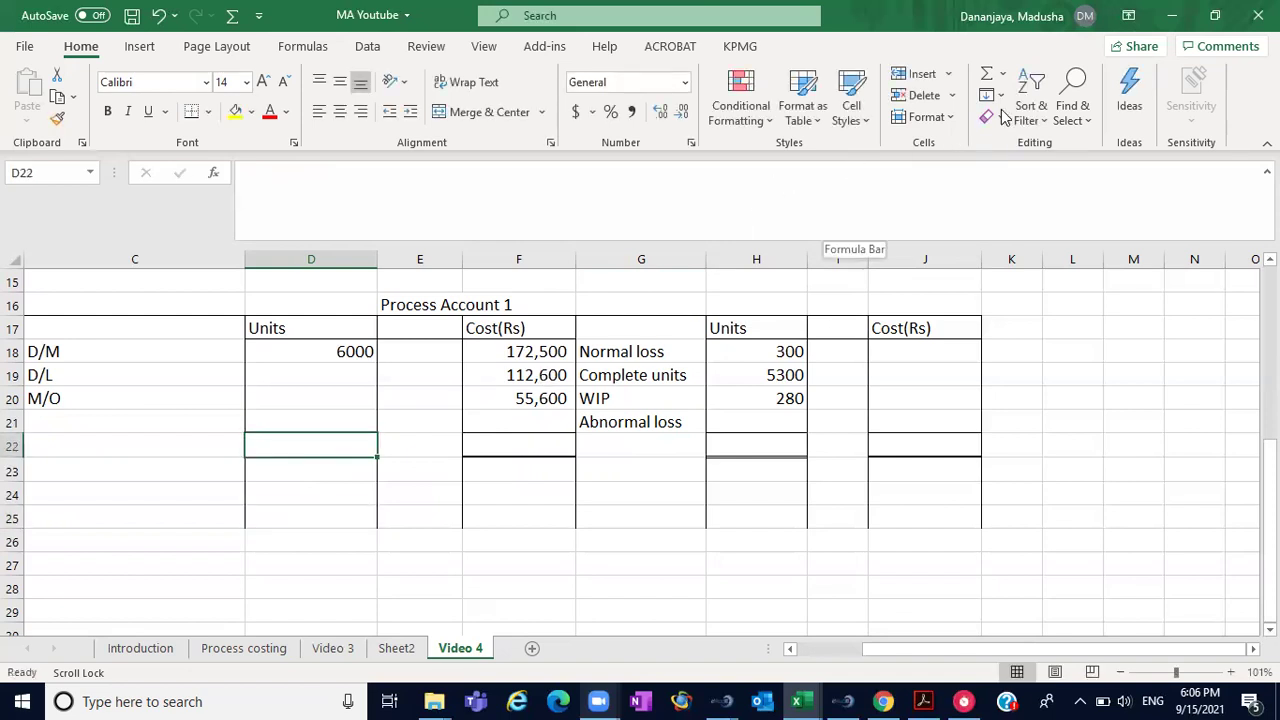
{"action": "left_click", "coordinate": [986, 73]}
{"action": "key", "text": "Return"}
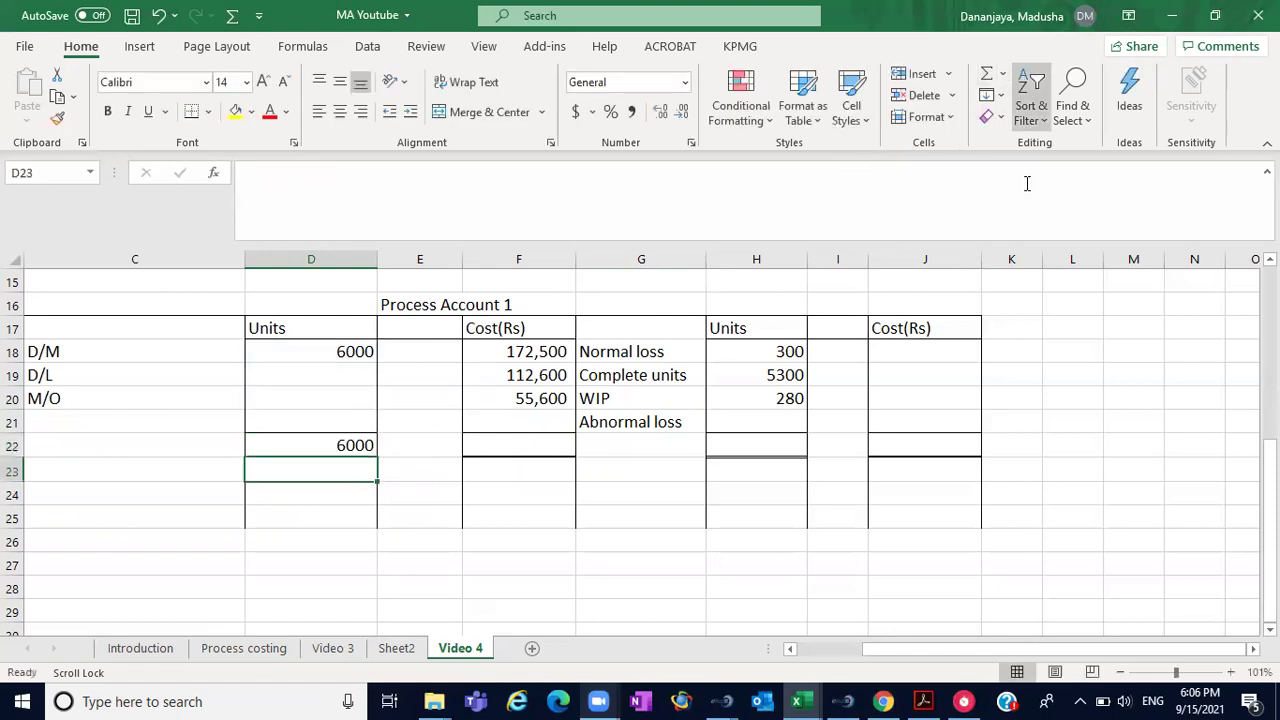
- Link the credit-side units total in H22 to the debit-side total with the formula =D22
{"action": "left_click", "coordinate": [760, 445]}
{"action": "type", "text": "="}
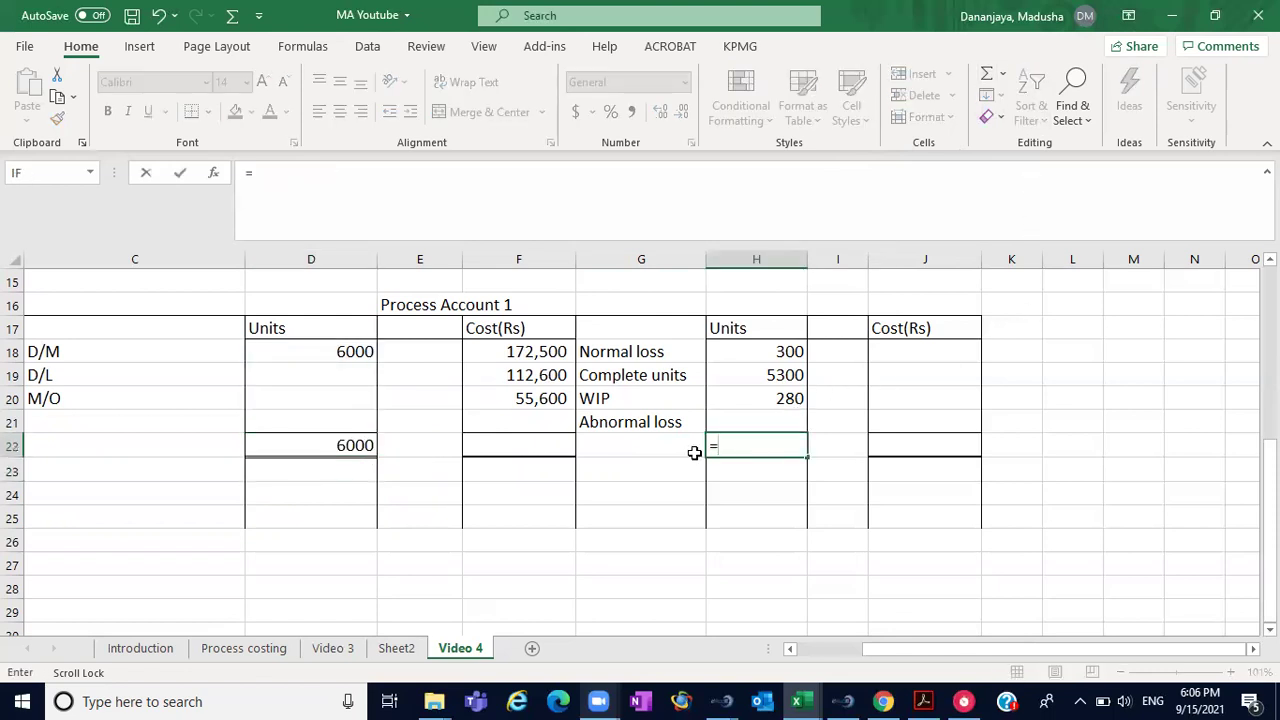
{"action": "left_click", "coordinate": [364, 444]}
{"action": "key", "text": "Return"}
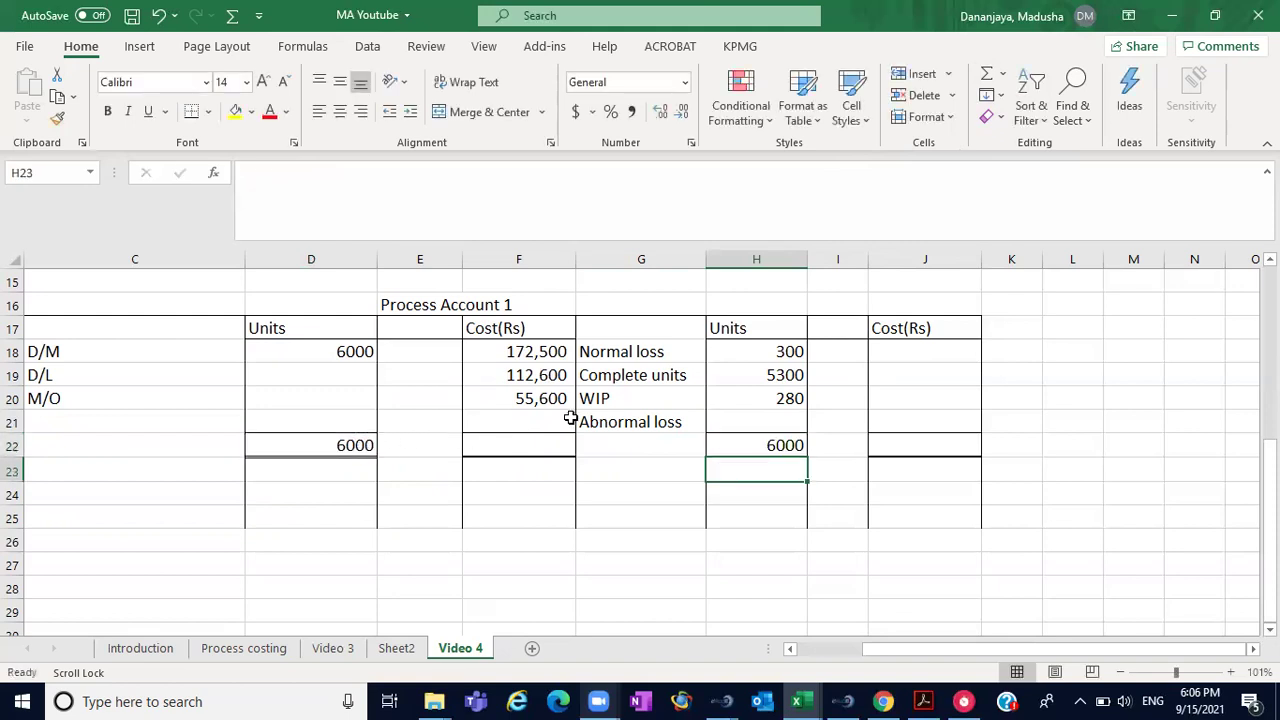
- Calculate the abnormal loss units in H21 as the balancing figure with the formula =H22-H18-H19-H20
{"action": "left_click", "coordinate": [756, 413]}
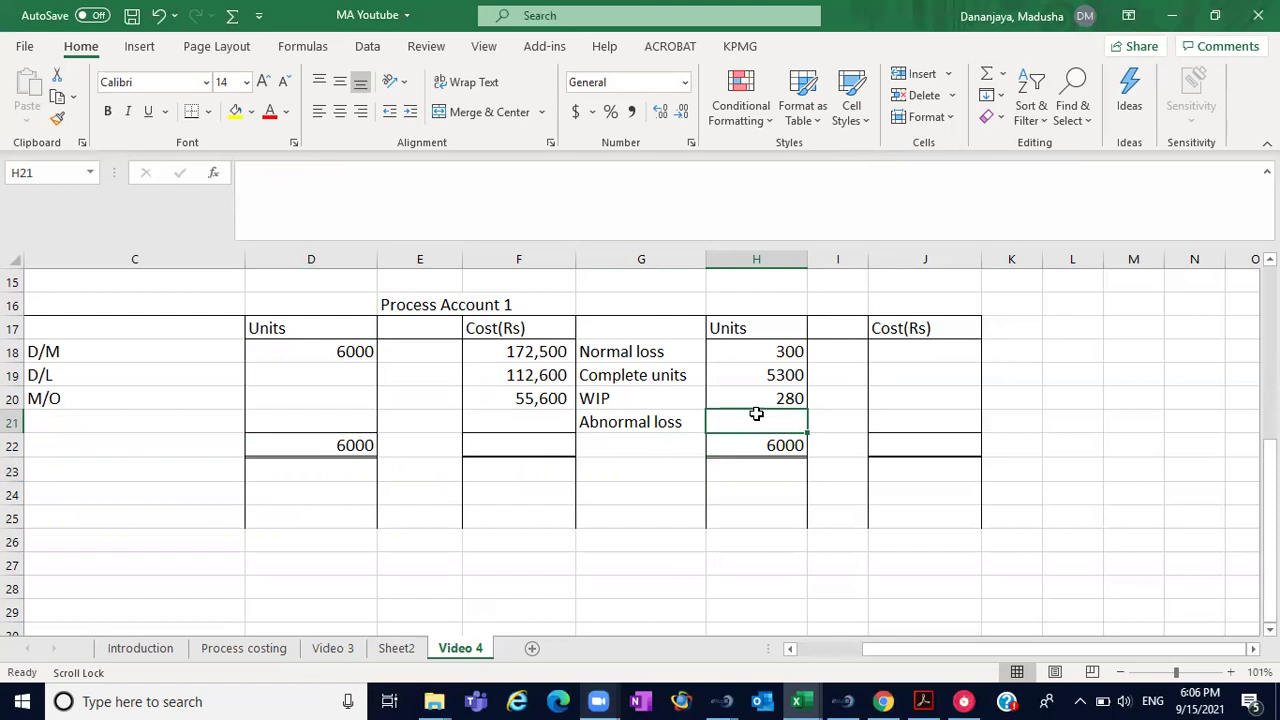
{"action": "type", "text": "="}
{"action": "left_click", "coordinate": [754, 443]}
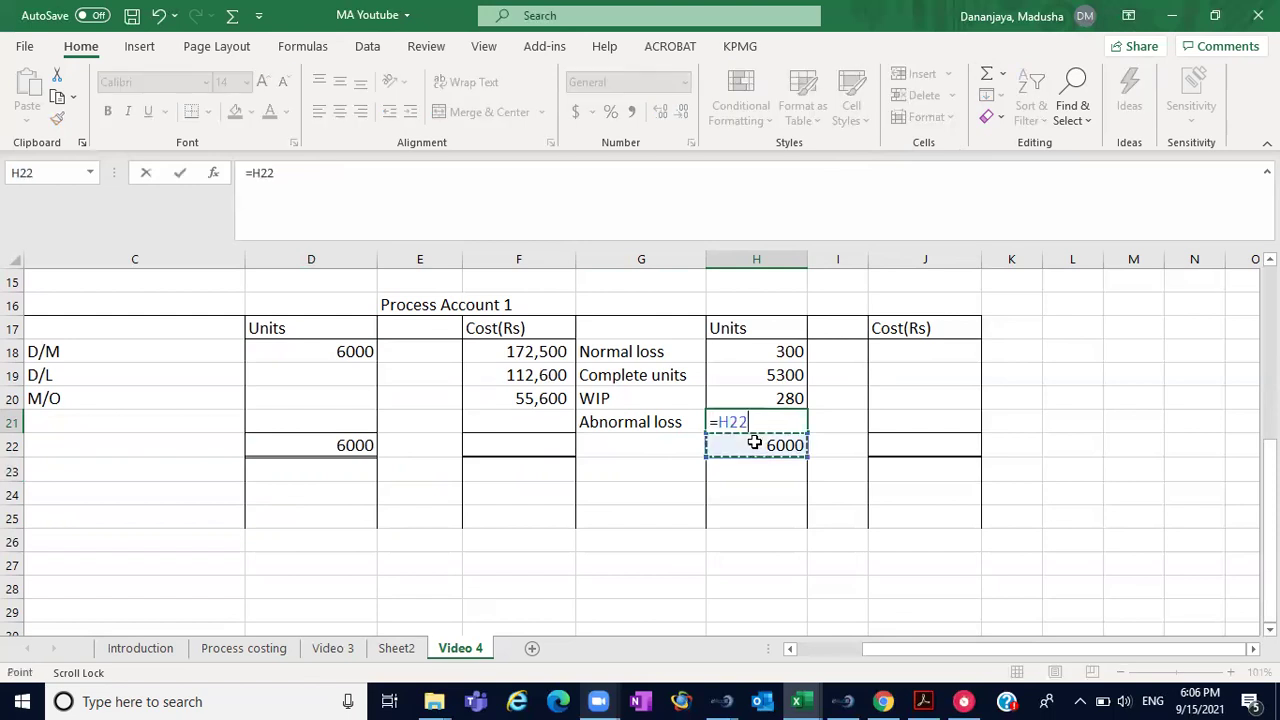
{"action": "type", "text": "-"}
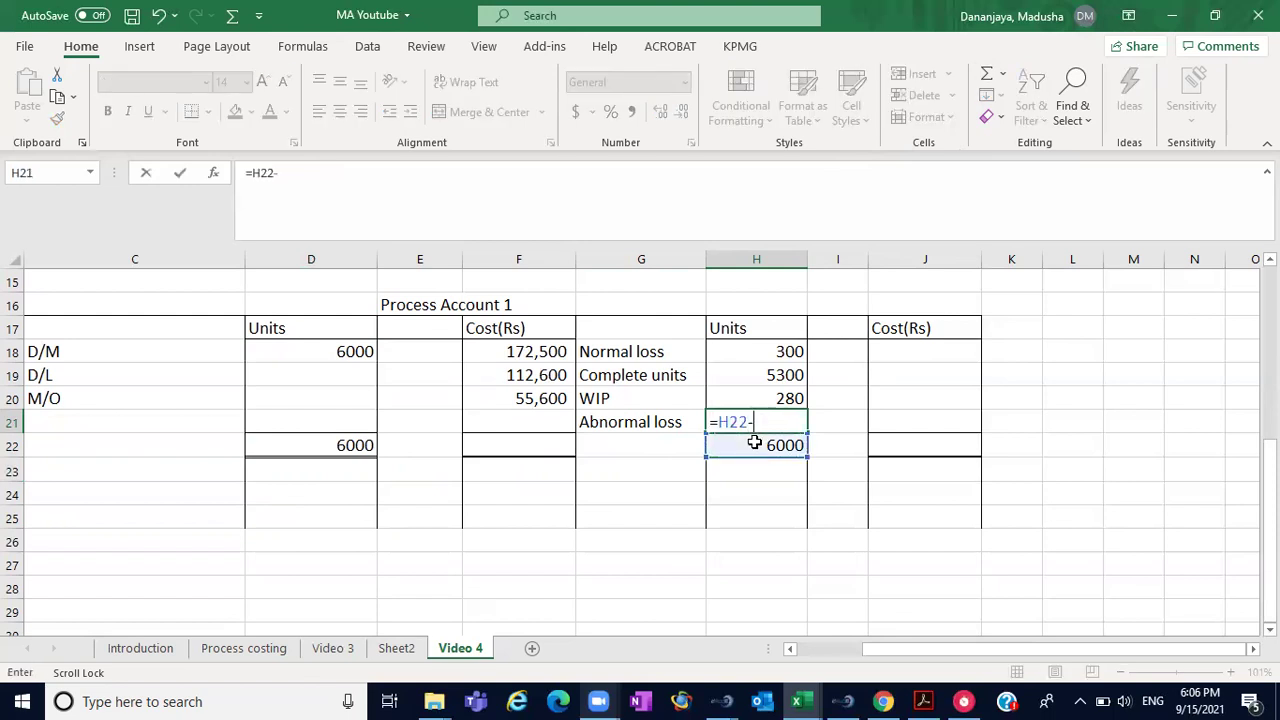
{"action": "left_click", "coordinate": [774, 349]}
{"action": "type", "text": "-"}
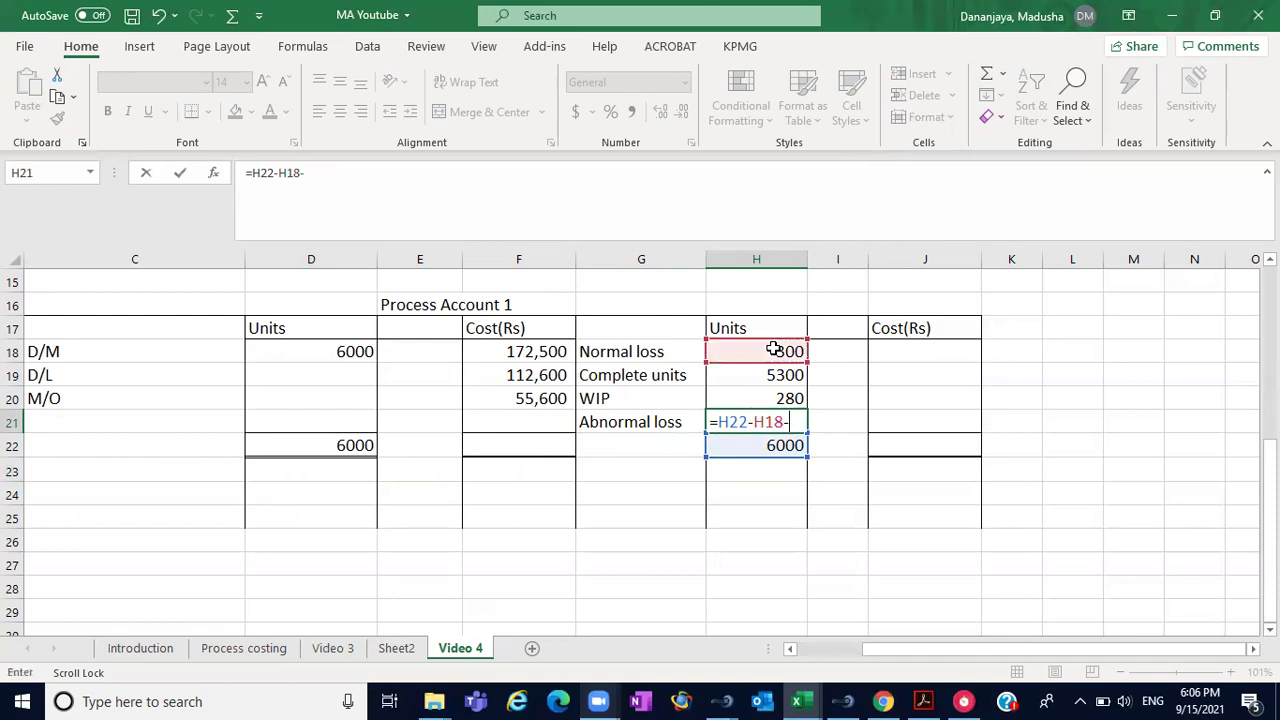
{"action": "left_click", "coordinate": [766, 373]}
{"action": "type", "text": "-"}
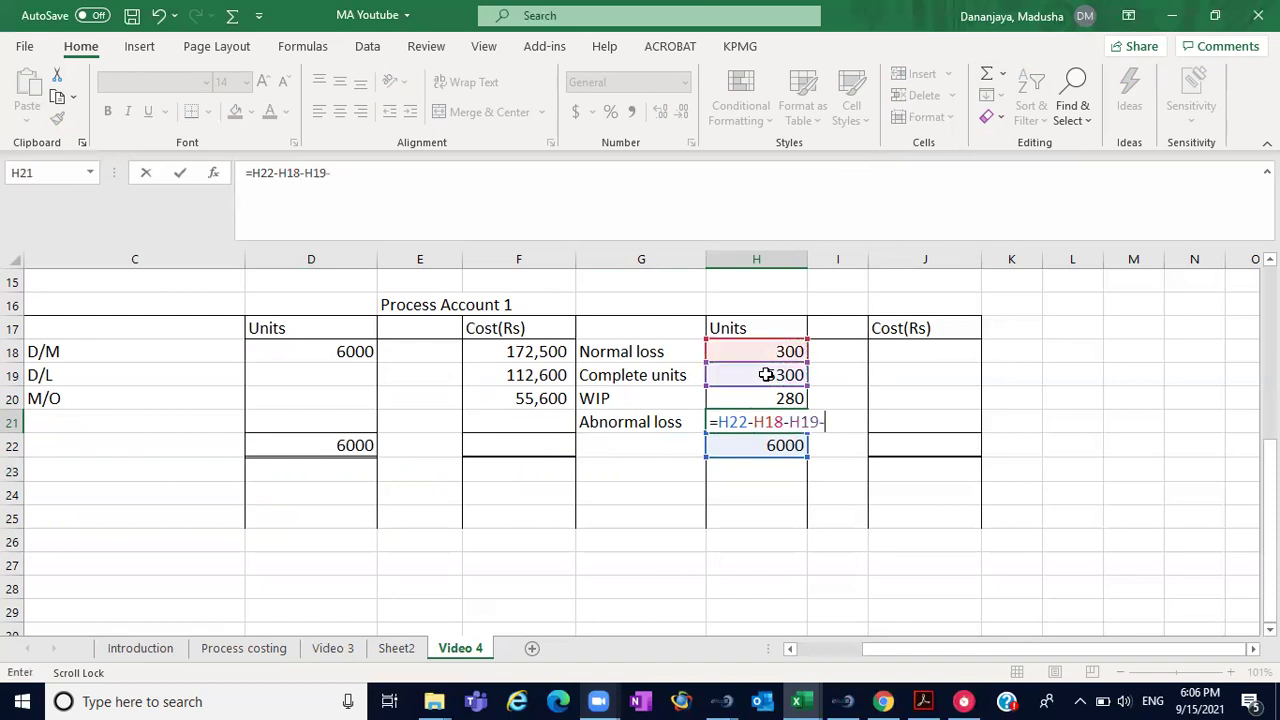
{"action": "left_click", "coordinate": [766, 398]}
{"action": "key", "text": "Return"}
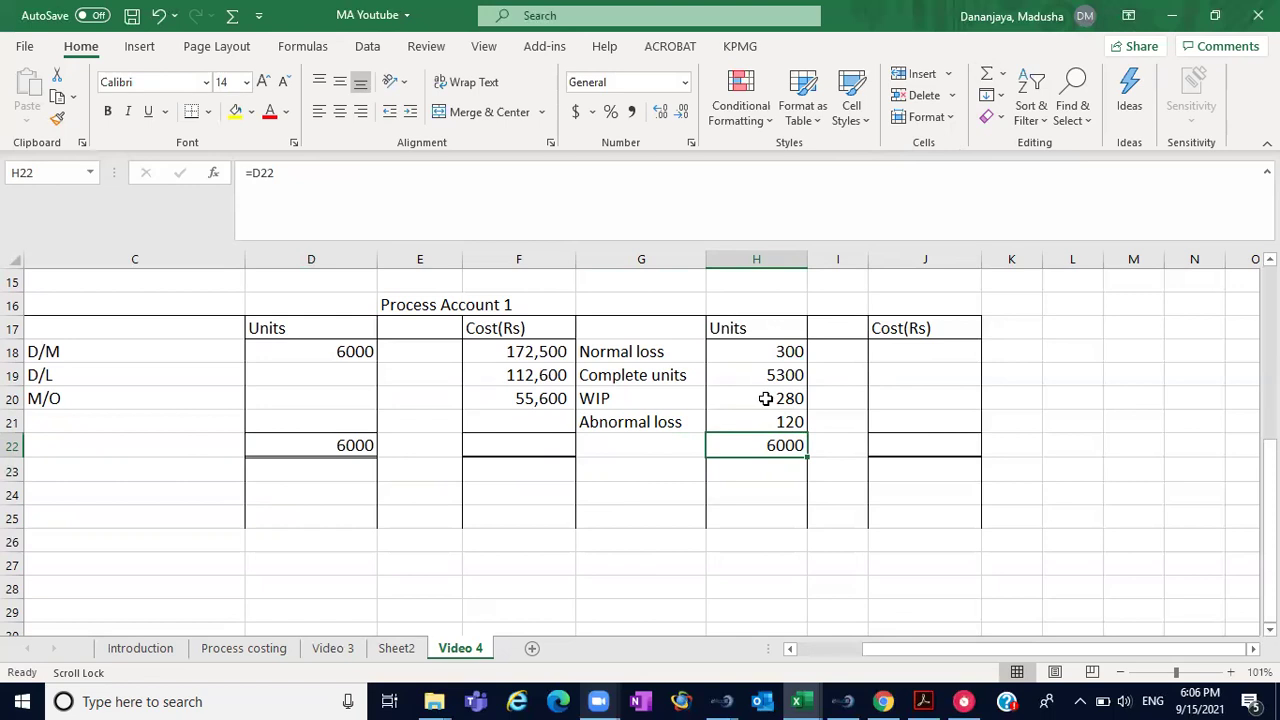
- Check the scrap value per loss unit in the process information and enter 1500 as the normal loss cost in J18
{"action": "left_click", "coordinate": [885, 352]}
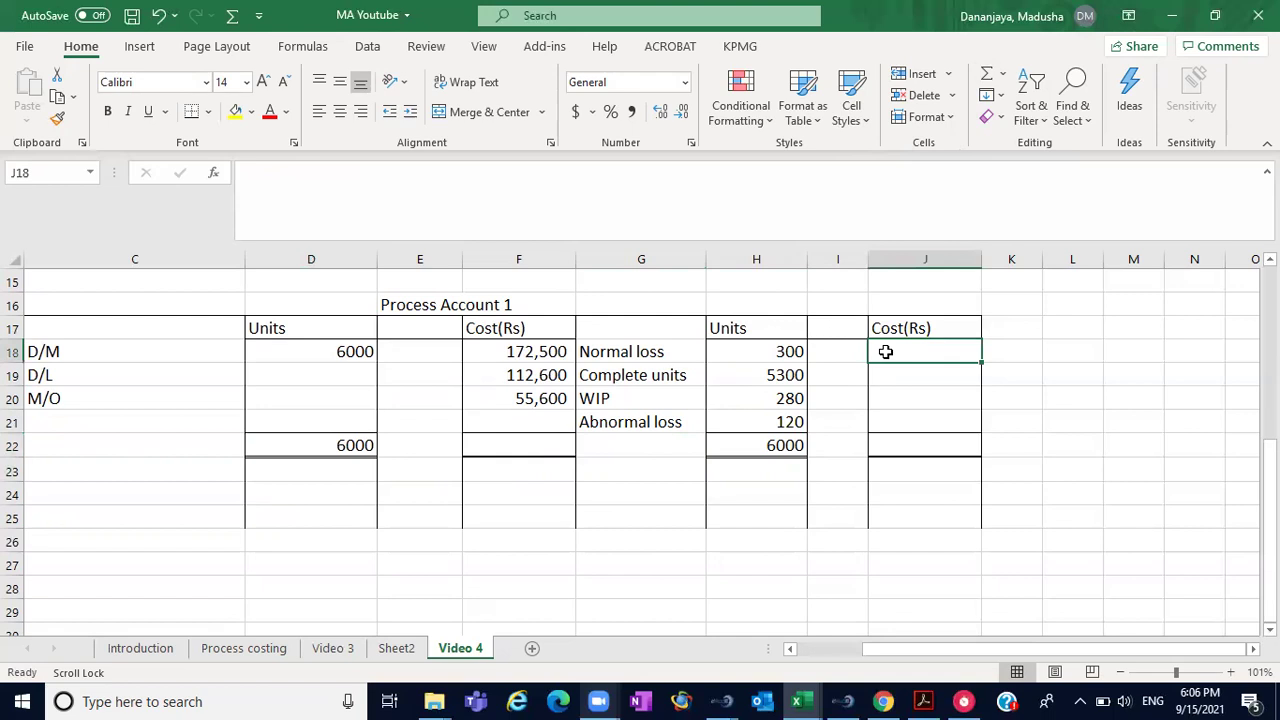
{"action": "left_click", "coordinate": [544, 443]}
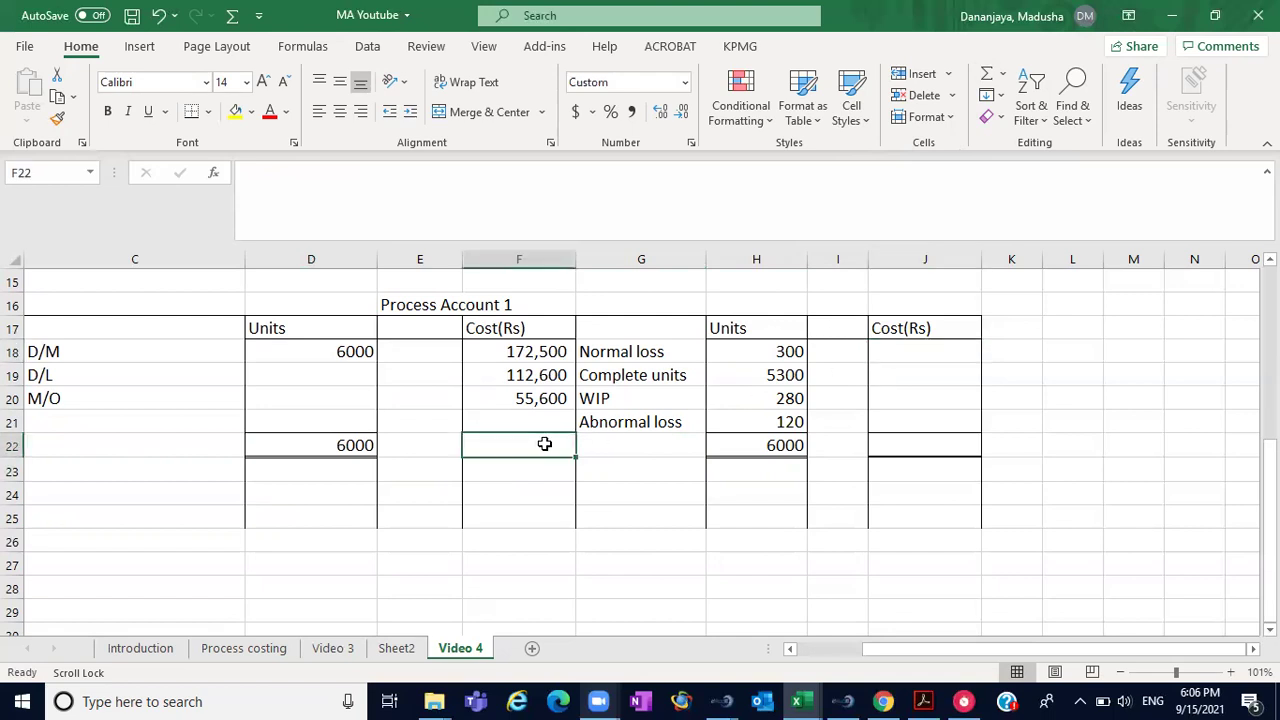
{"action": "left_click", "coordinate": [890, 357]}
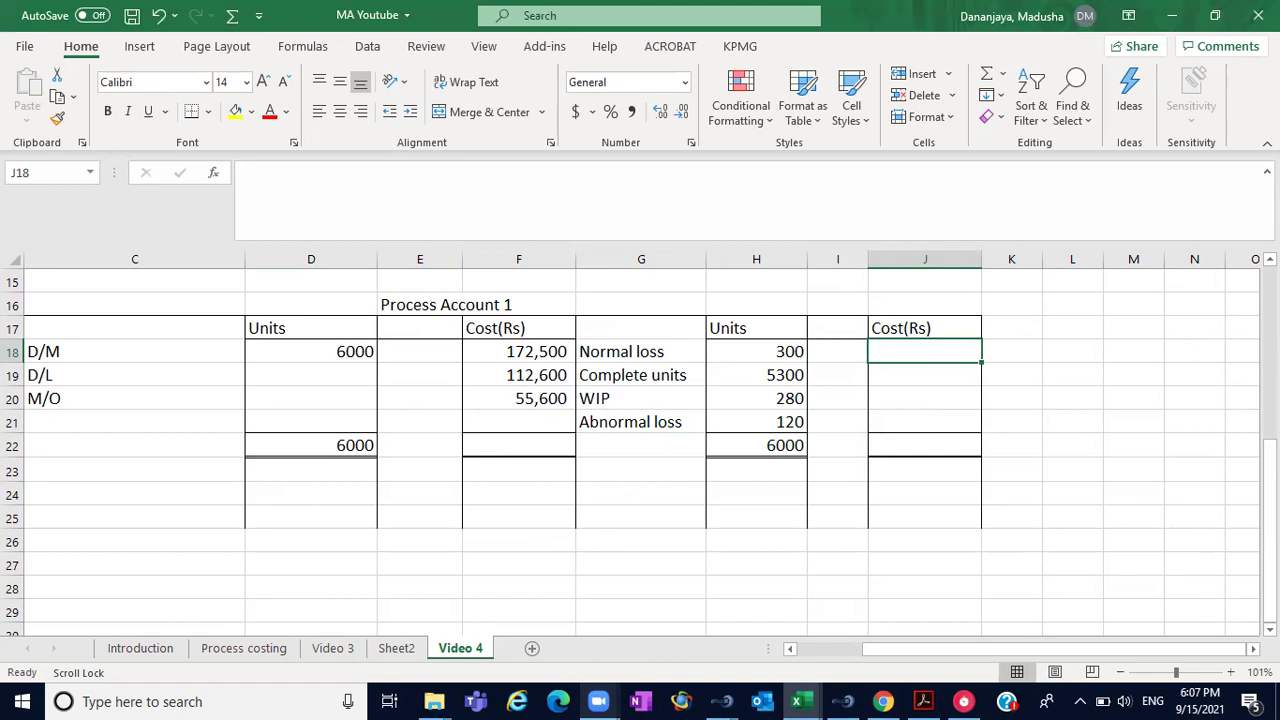
{"action": "scroll", "coordinate": [640, 440], "scroll_direction": "up", "scroll_amount": 5}
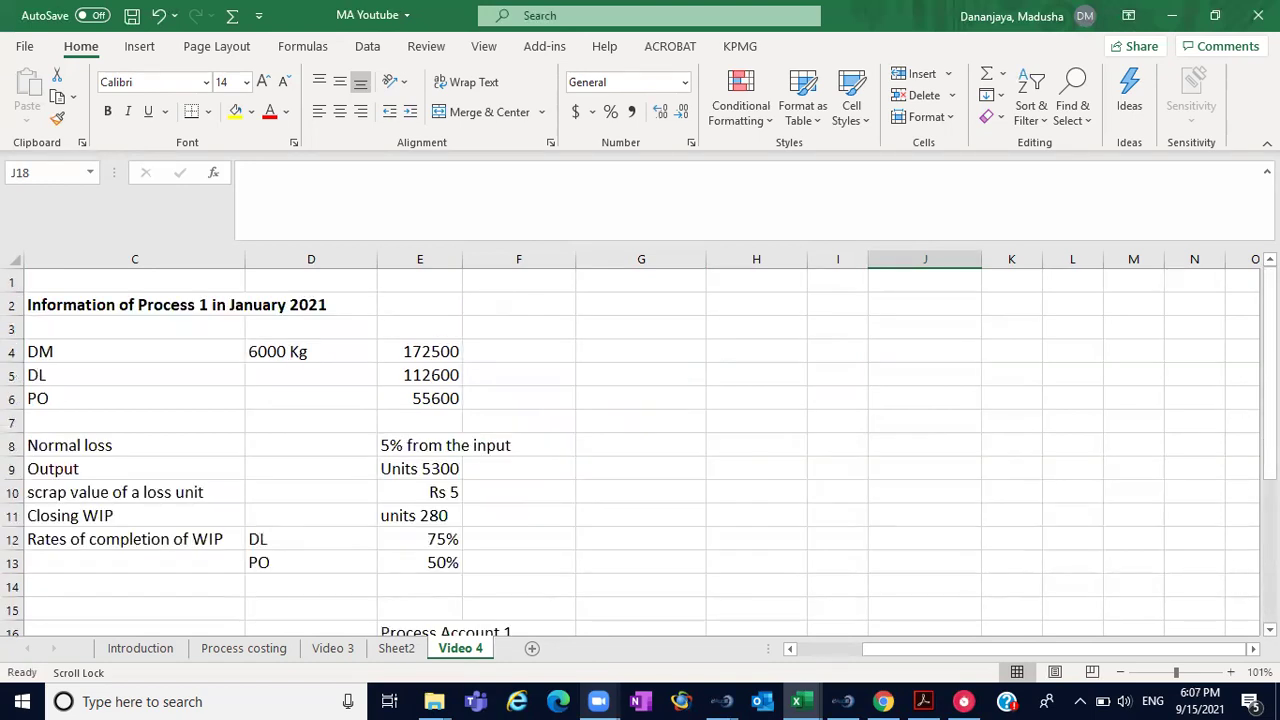
{"action": "scroll", "coordinate": [640, 450], "scroll_direction": "down", "scroll_amount": 1}
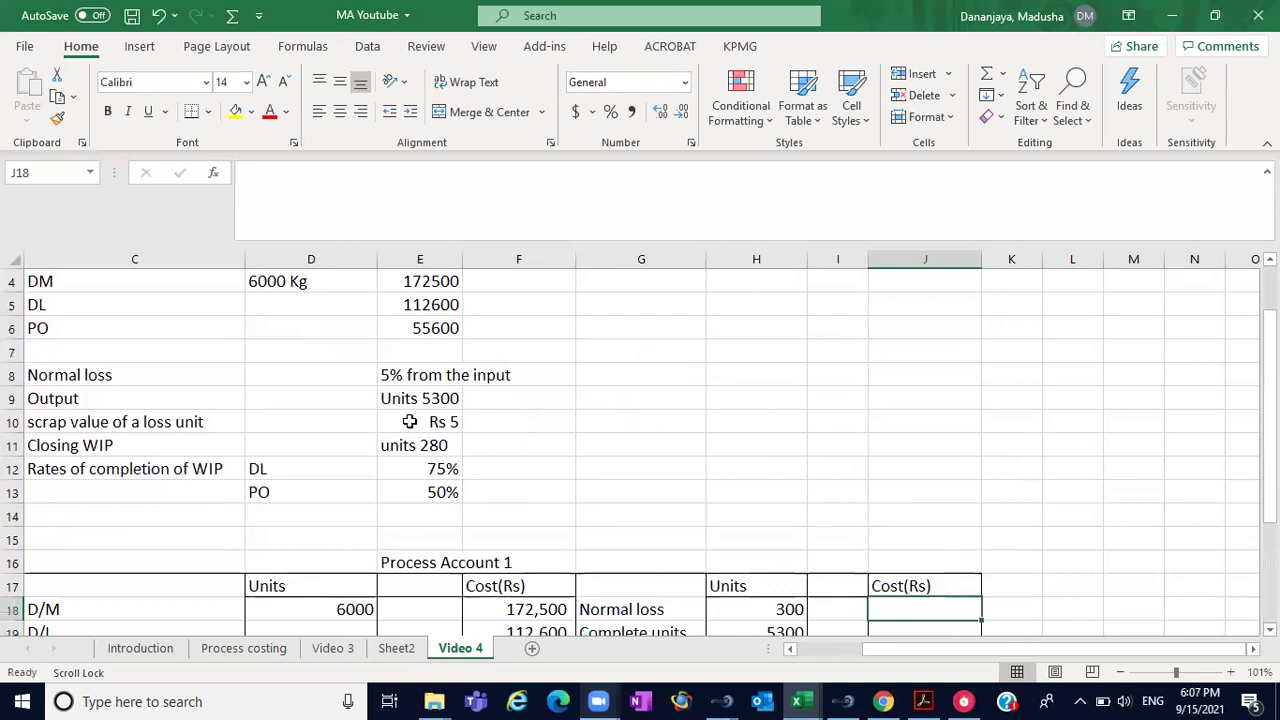
{"action": "left_click", "coordinate": [409, 422]}
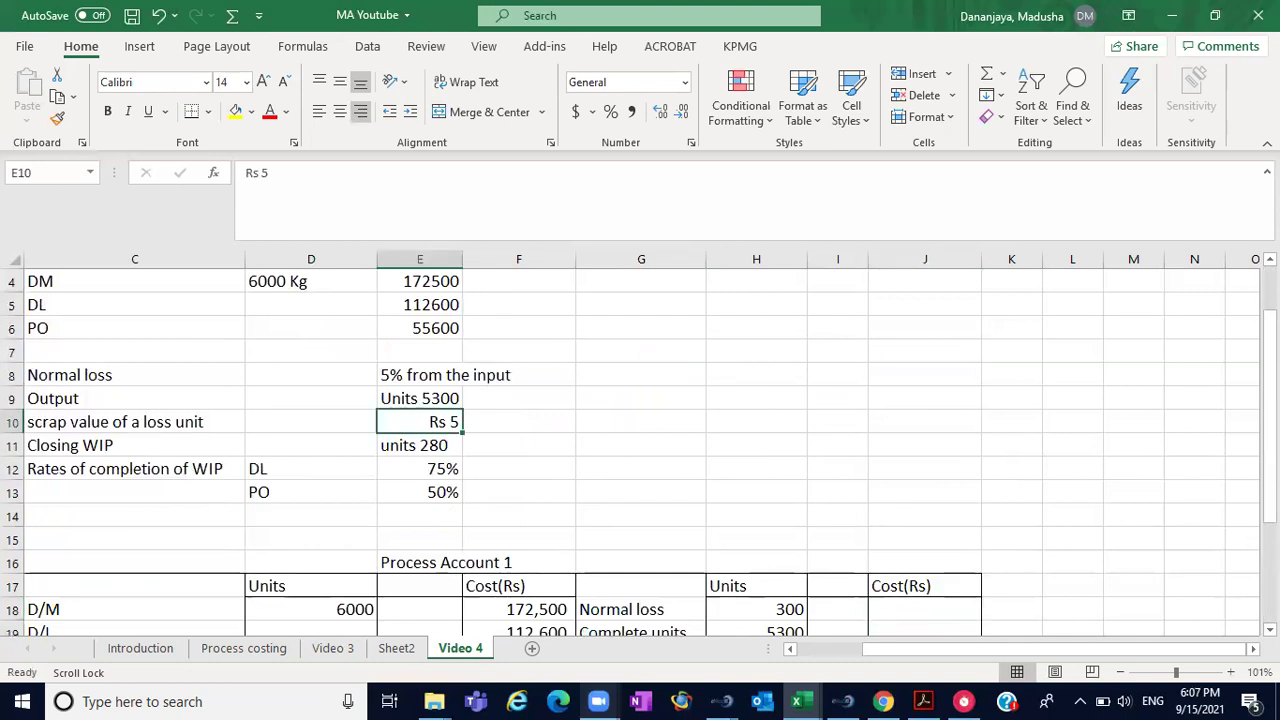
{"action": "scroll", "coordinate": [640, 456], "scroll_direction": "down", "scroll_amount": 2}
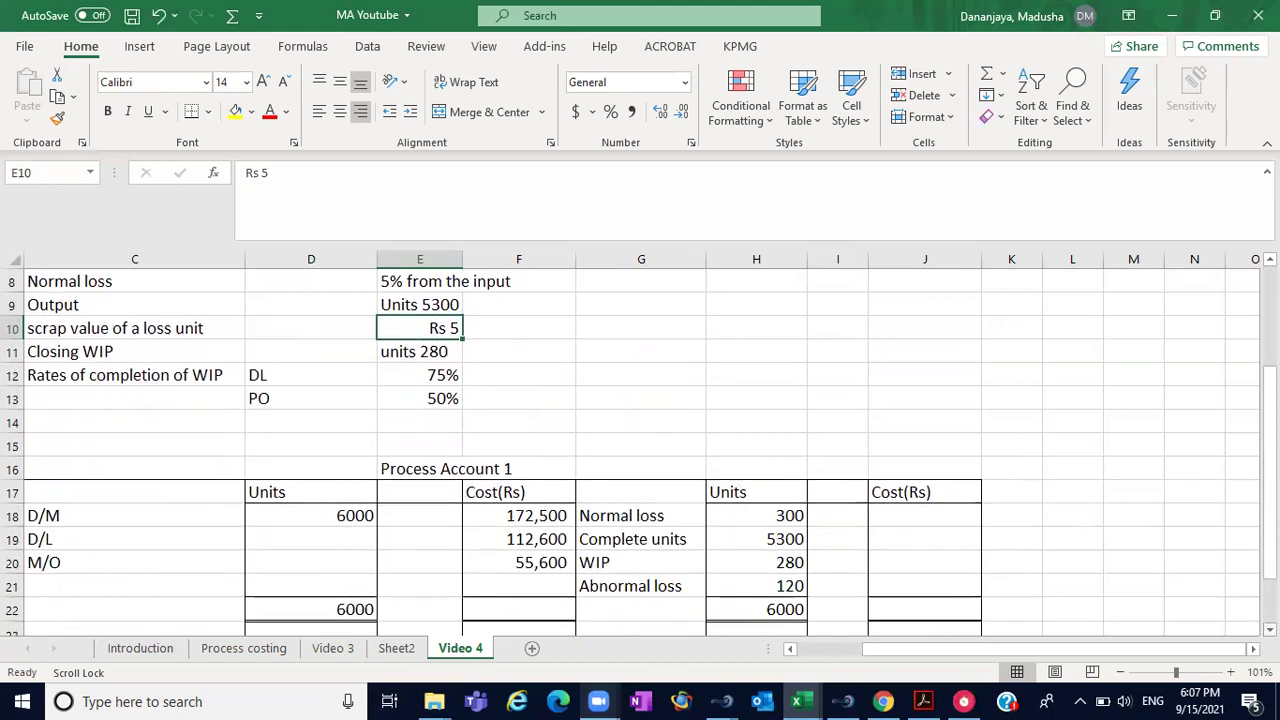
{"action": "left_click", "coordinate": [925, 515]}
{"action": "type", "text": "1"}
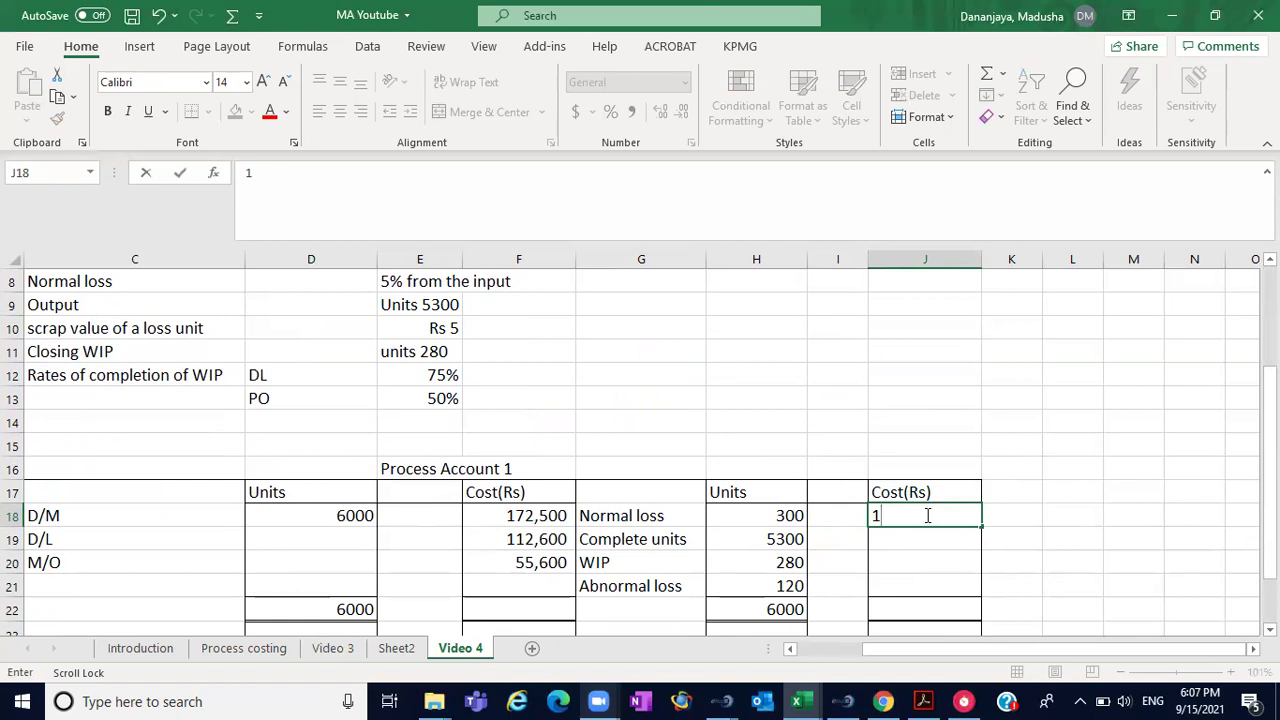
{"action": "type", "text": "500"}
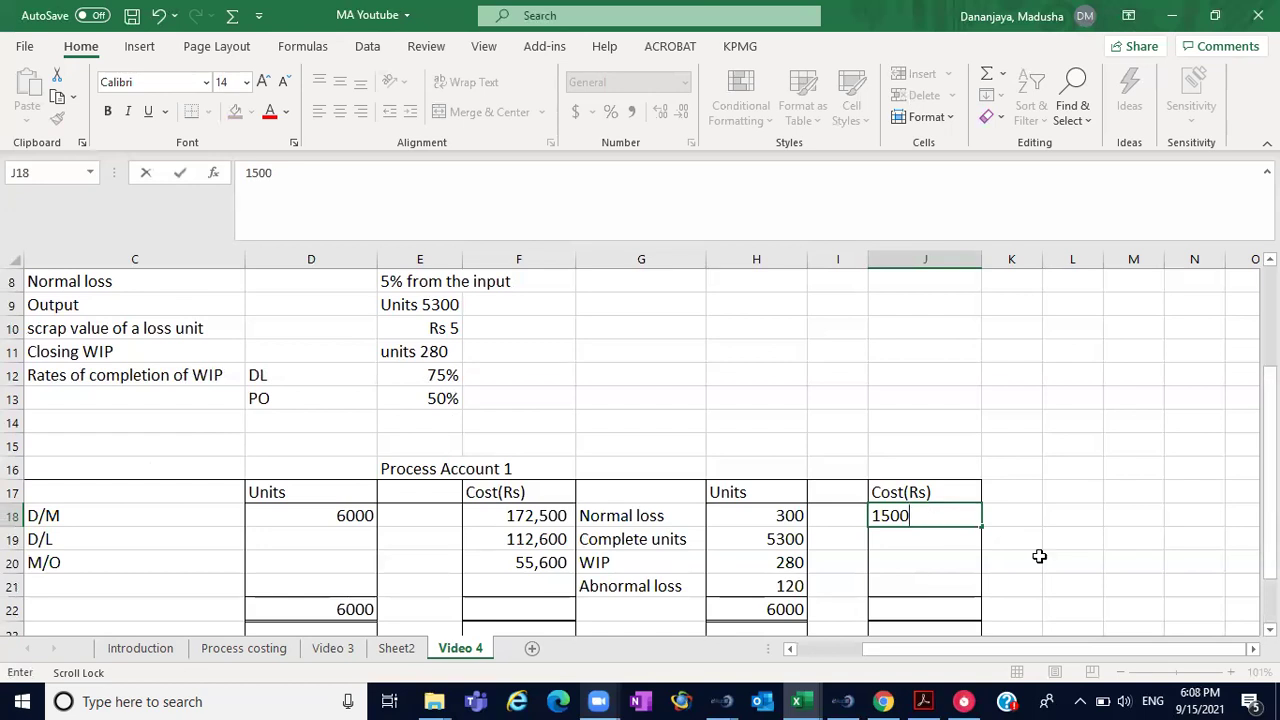
{"action": "scroll", "coordinate": [1269, 629], "scroll_direction": "down", "scroll_amount": 3}
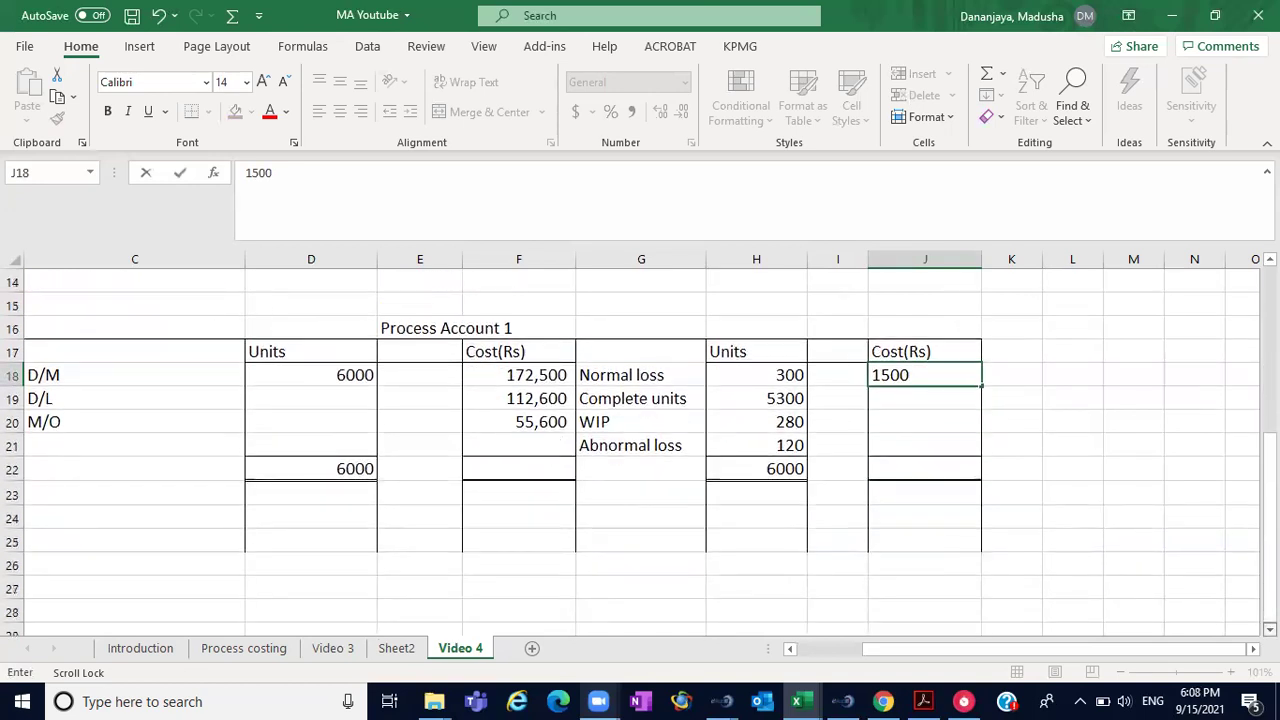
{"action": "left_click_drag", "start_coordinate": [908, 348], "coordinate": [921, 393]}
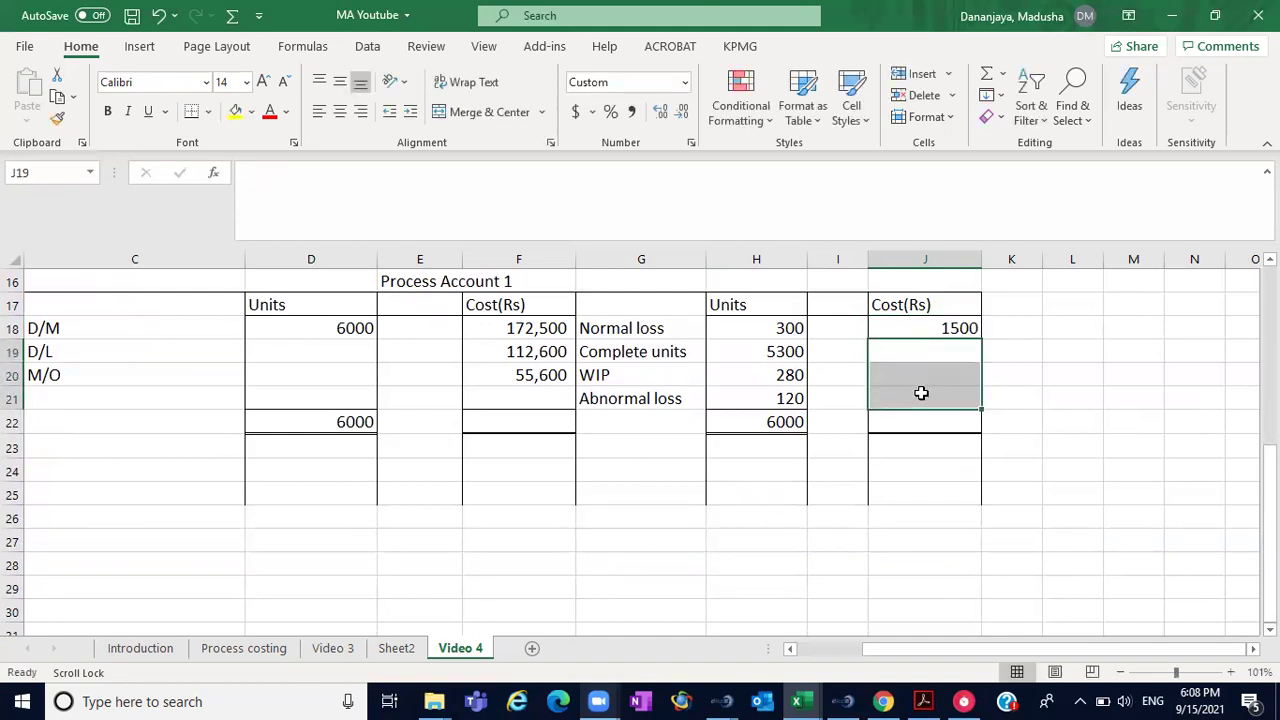
{"action": "left_click", "coordinate": [786, 348]}
{"action": "left_click_drag", "start_coordinate": [786, 349], "coordinate": [795, 401]}
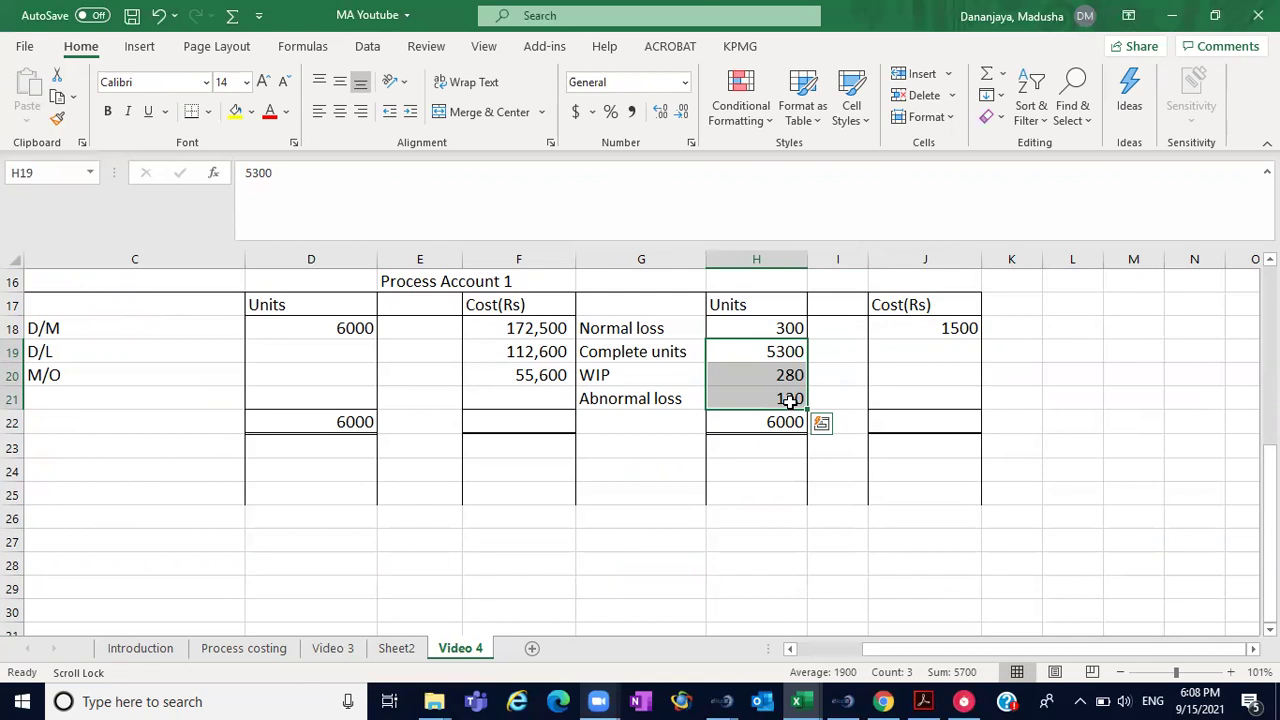
{"action": "left_click", "coordinate": [838, 360]}
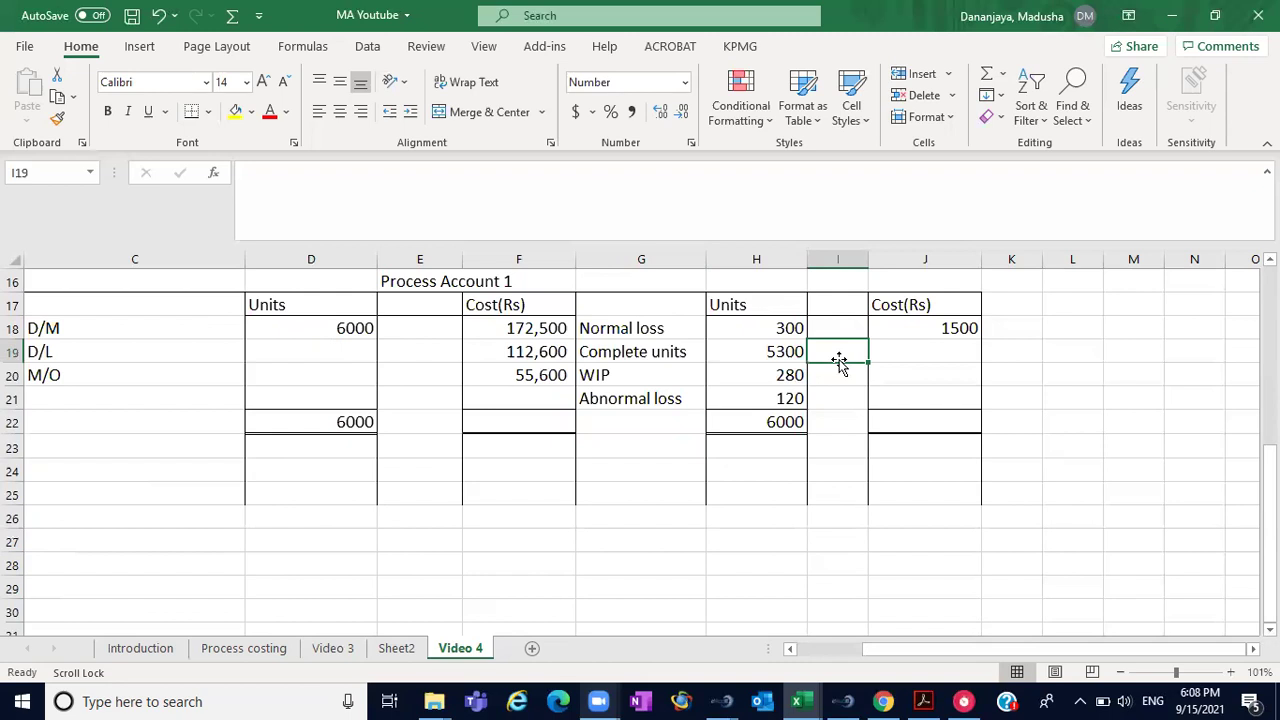
{"action": "left_click", "coordinate": [750, 357]}
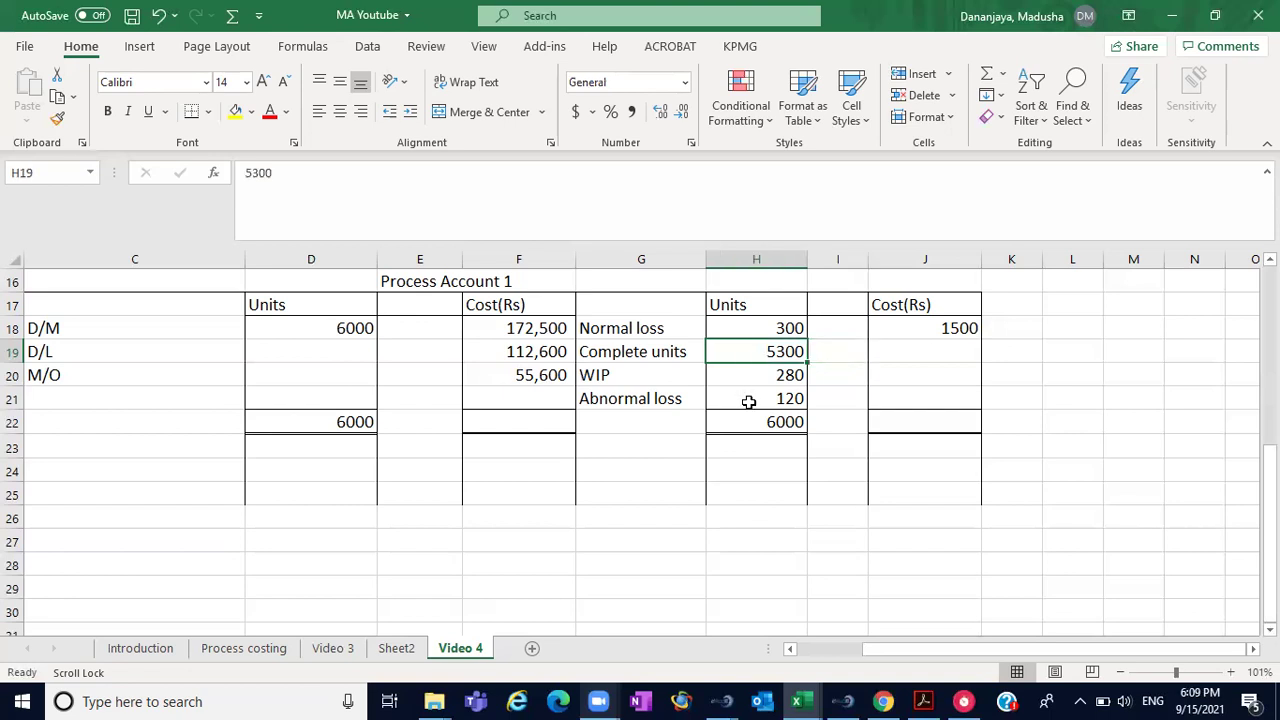
{"action": "left_click", "coordinate": [748, 401]}
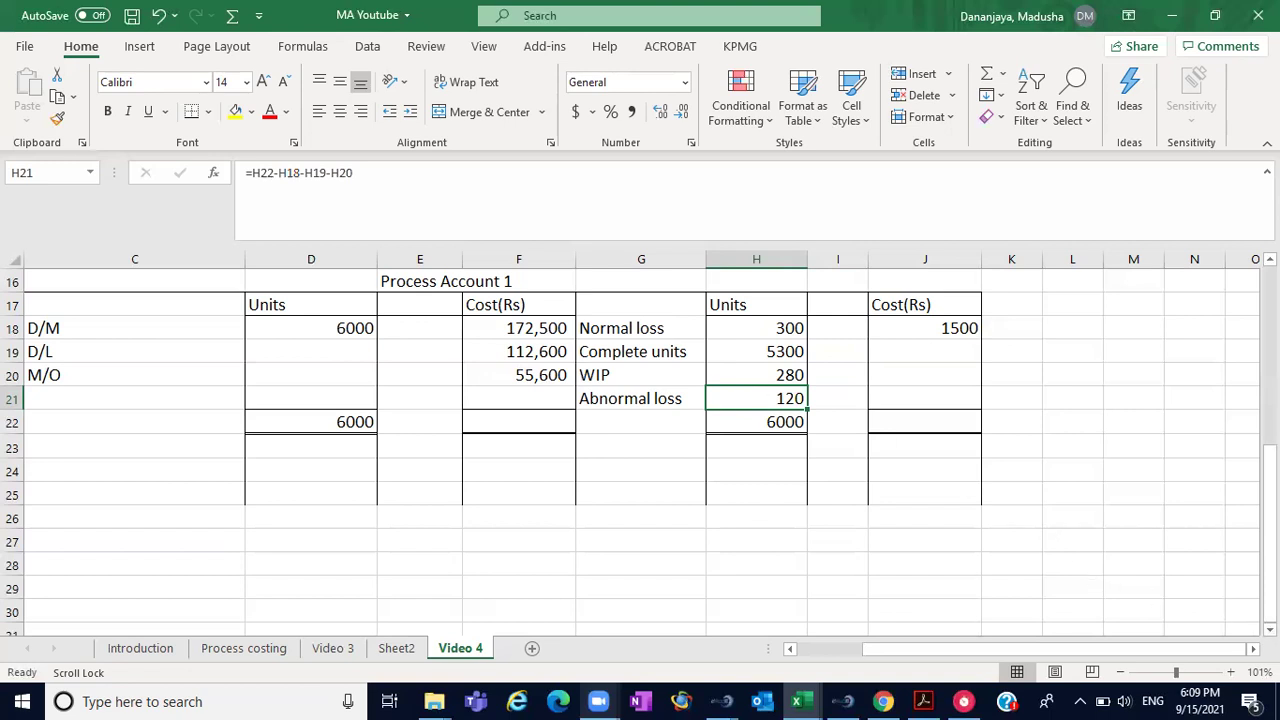
- Enter the title "Statement of Equivalent units, cost, Evaluation" in D28, below the process account
{"action": "scroll", "coordinate": [458, 498], "scroll_direction": "down", "scroll_amount": 2}
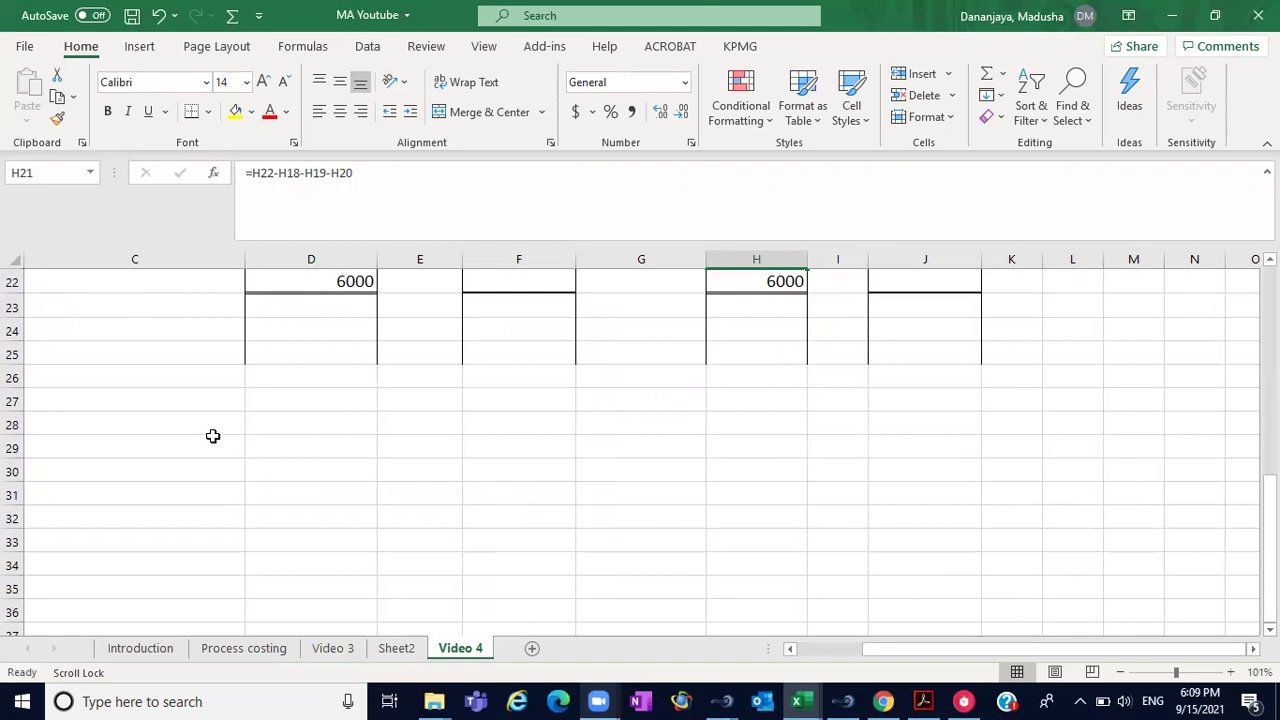
{"action": "left_click", "coordinate": [166, 453]}
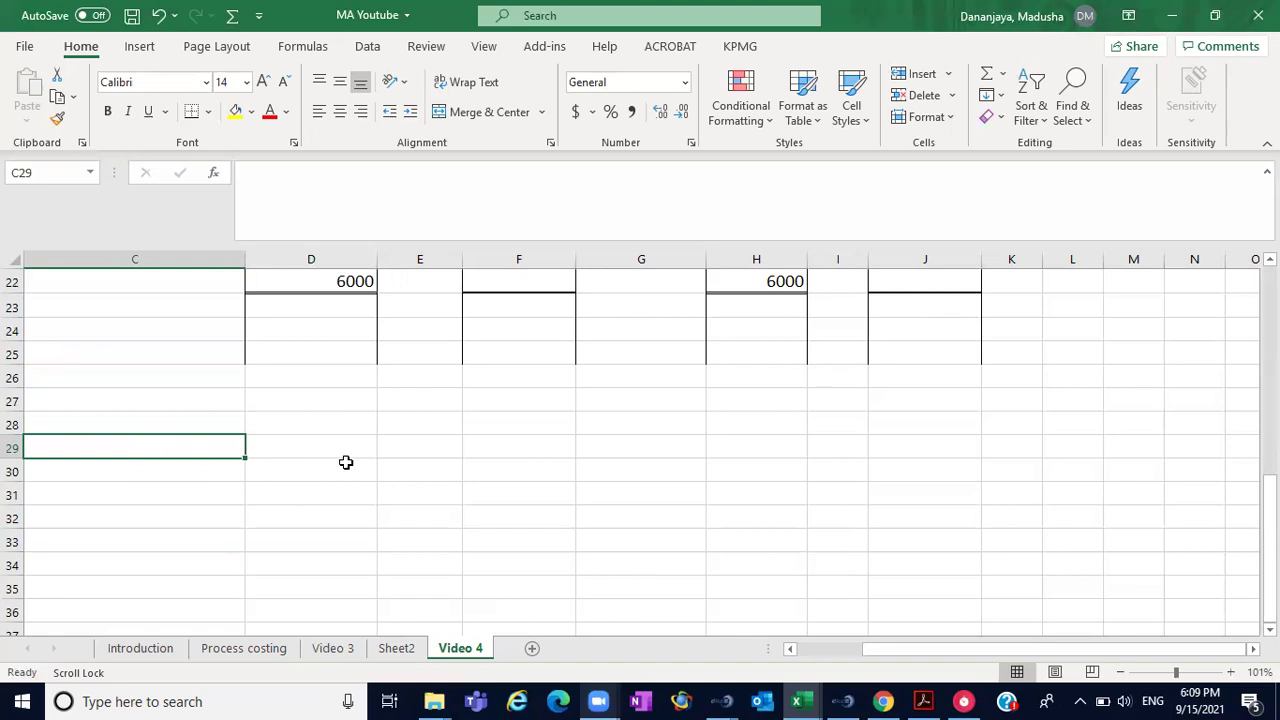
{"action": "left_click", "coordinate": [318, 414]}
{"action": "type", "text": "Statem"}
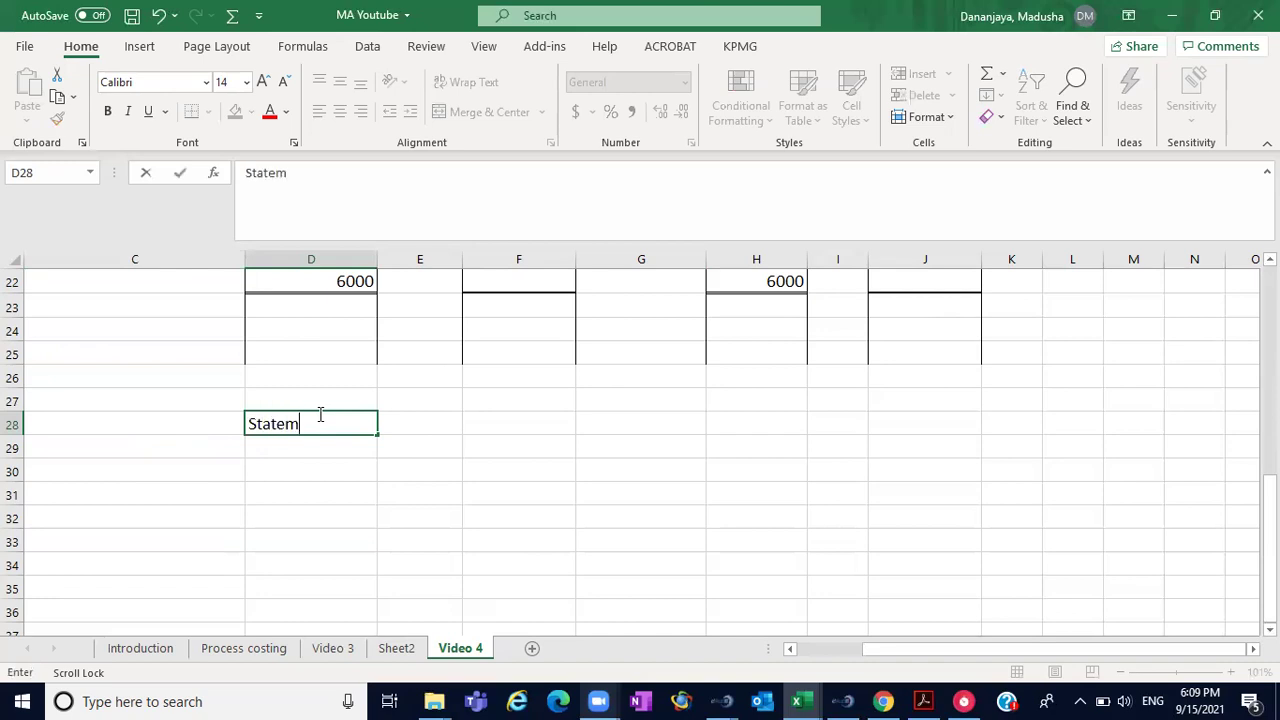
{"action": "type", "text": "ent of Equivalet"}
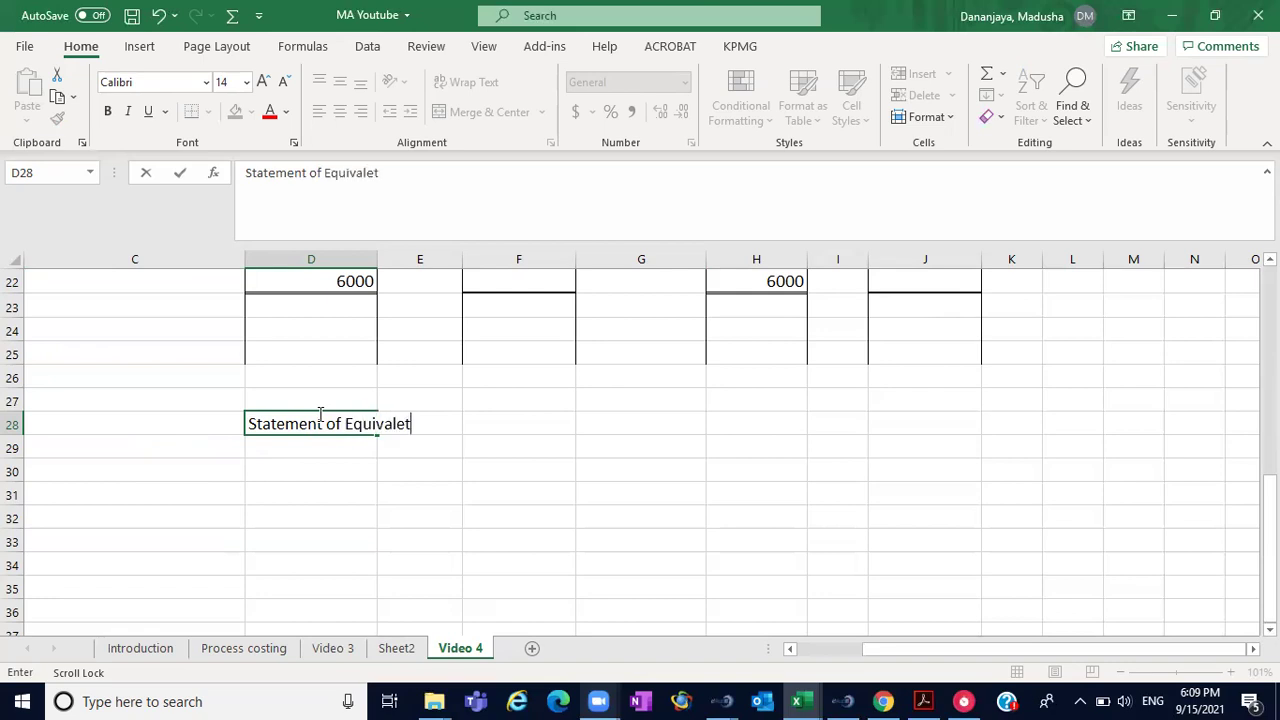
{"action": "key", "text": "BackSpace"}
{"action": "type", "text": "nt units, cost,"}
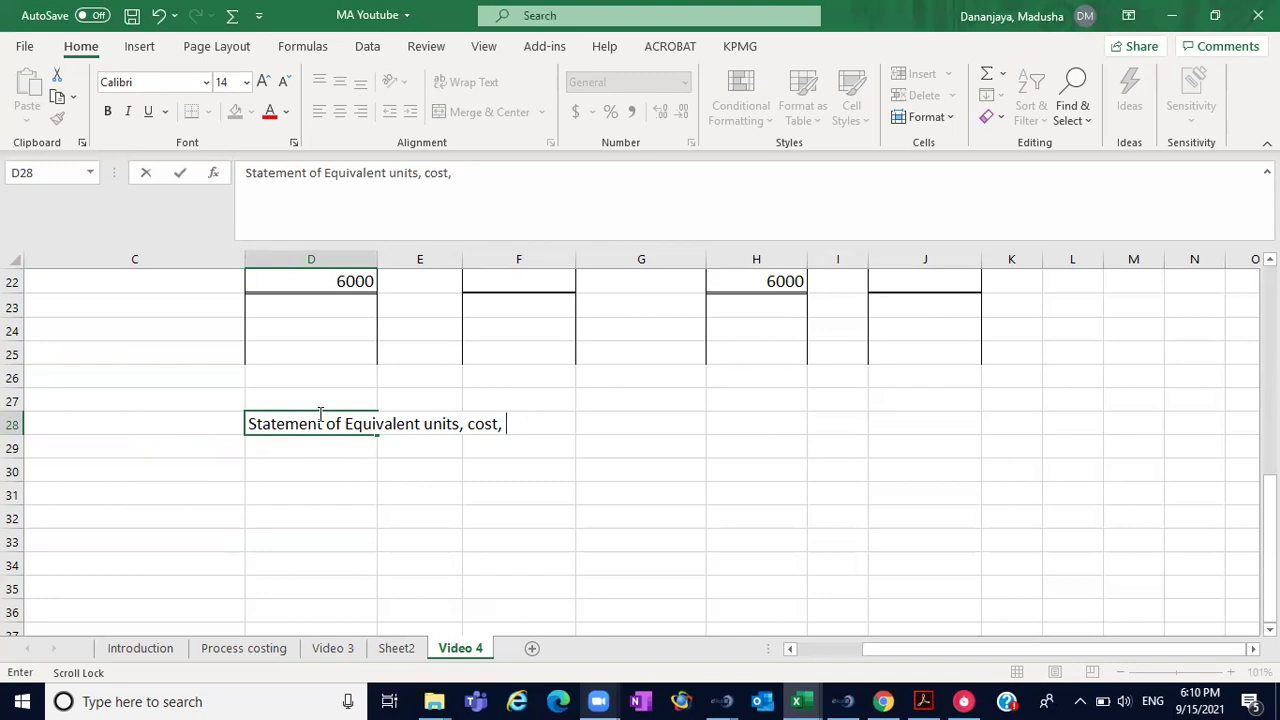
{"action": "type", "text": "Evaluation"}
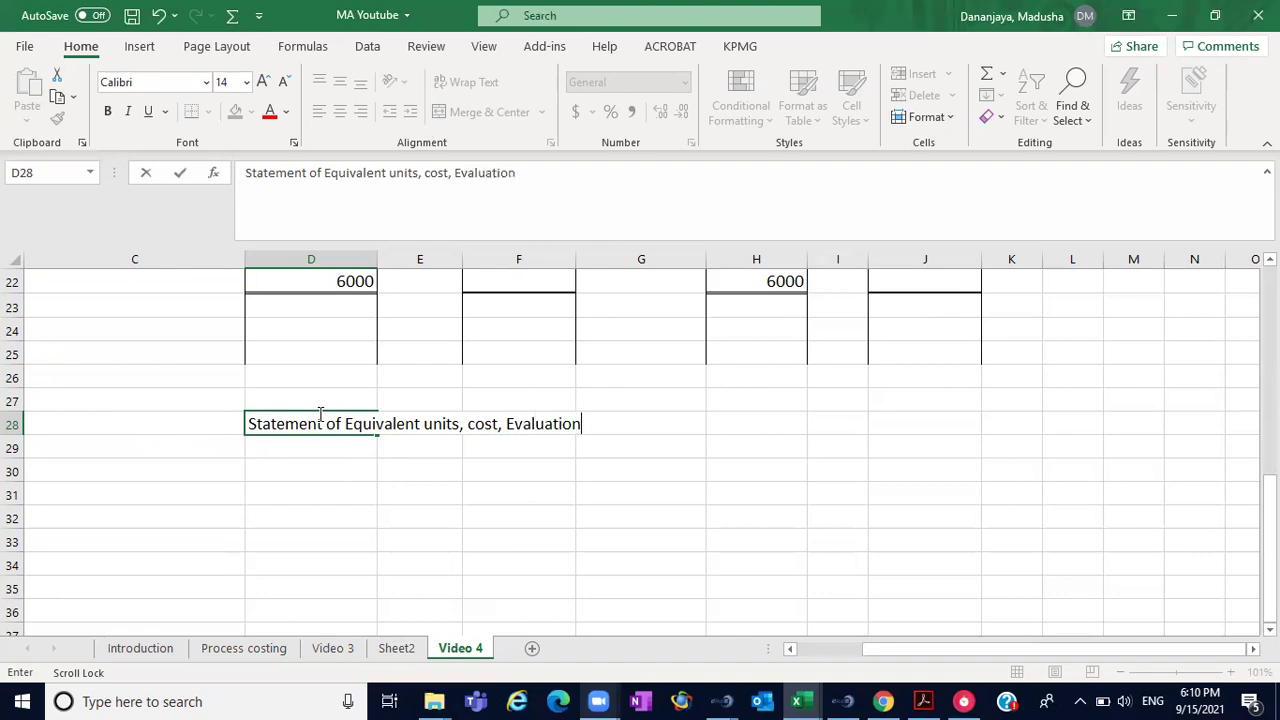
{"action": "left_click", "coordinate": [239, 498]}
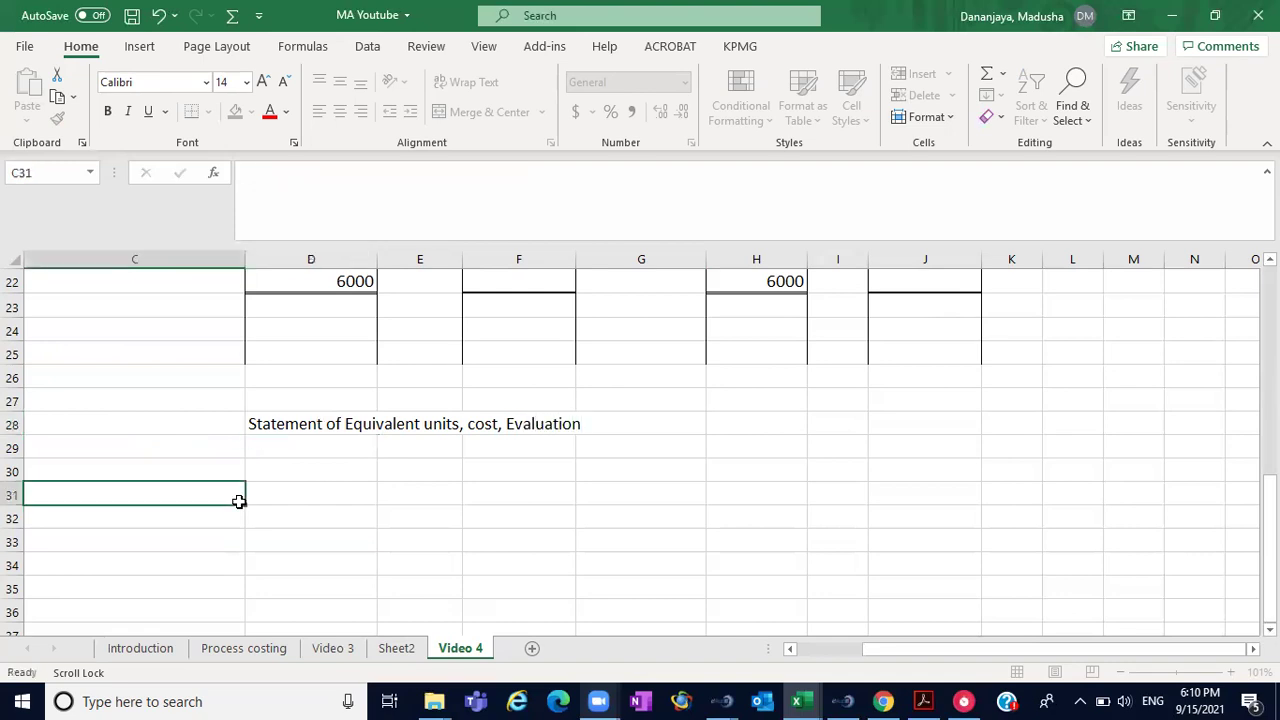
- Make the statement title in D28 bold
{"action": "left_click", "coordinate": [309, 424]}
{"action": "left_click_drag", "start_coordinate": [309, 424], "coordinate": [573, 428]}
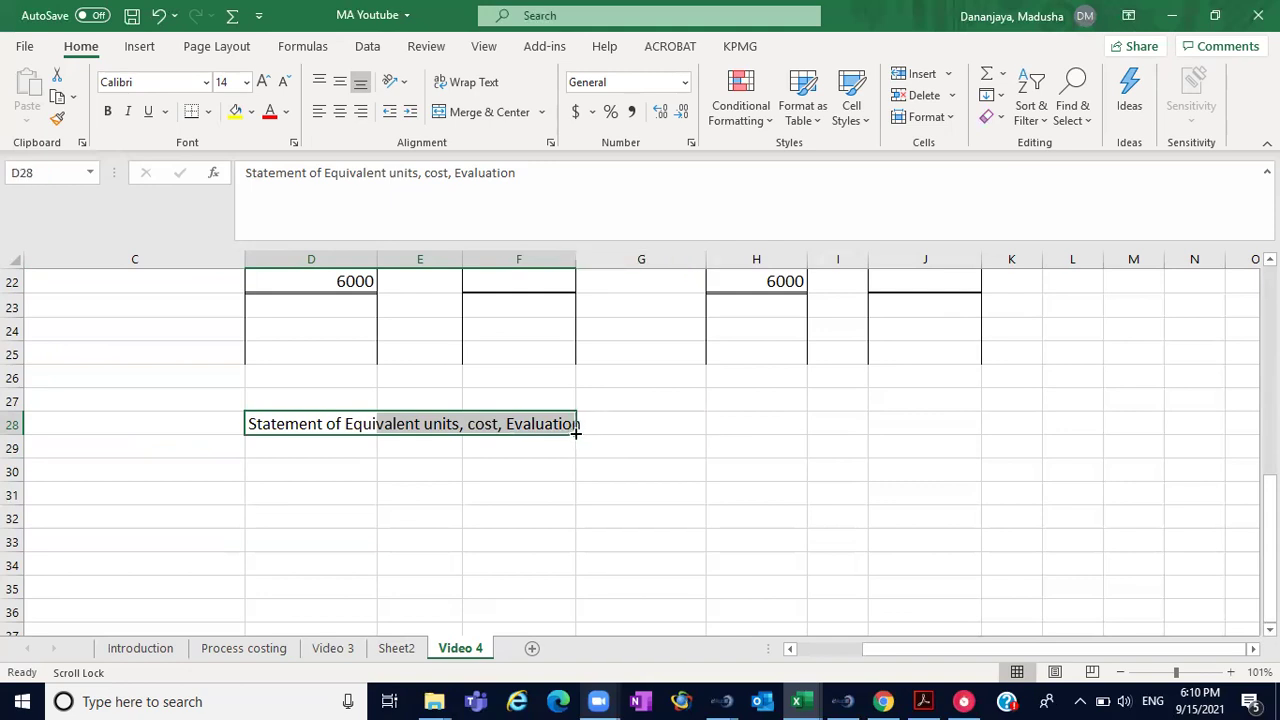
{"action": "left_click", "coordinate": [107, 110]}
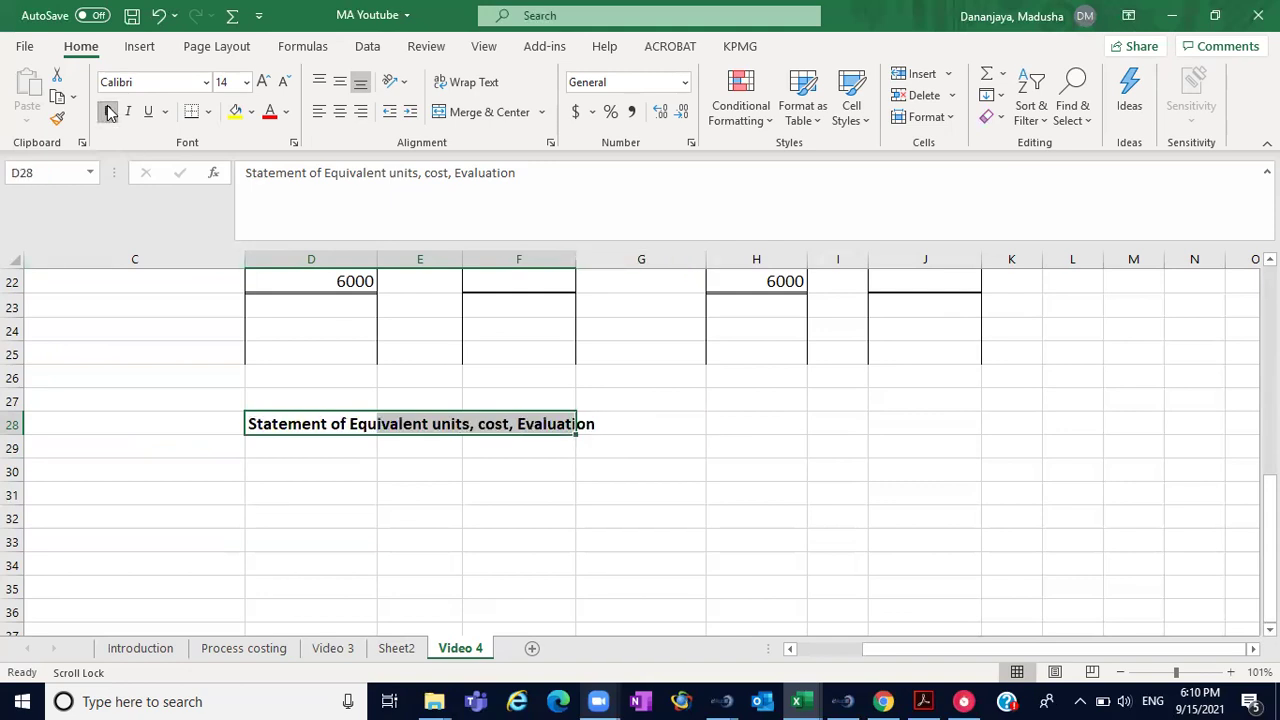
- Enter the heading "Equivalent units" in C30 below the statement title and underline it
{"action": "left_click", "coordinate": [175, 462]}
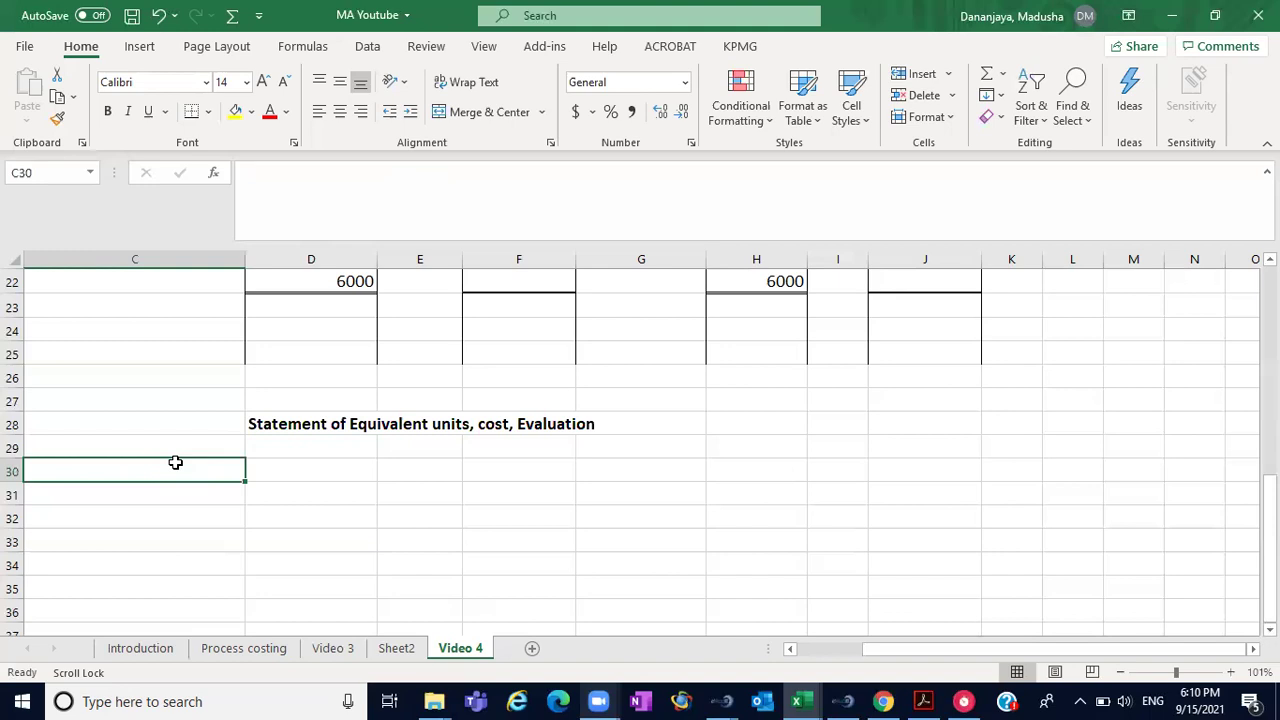
{"action": "type", "text": "Equivalent units"}
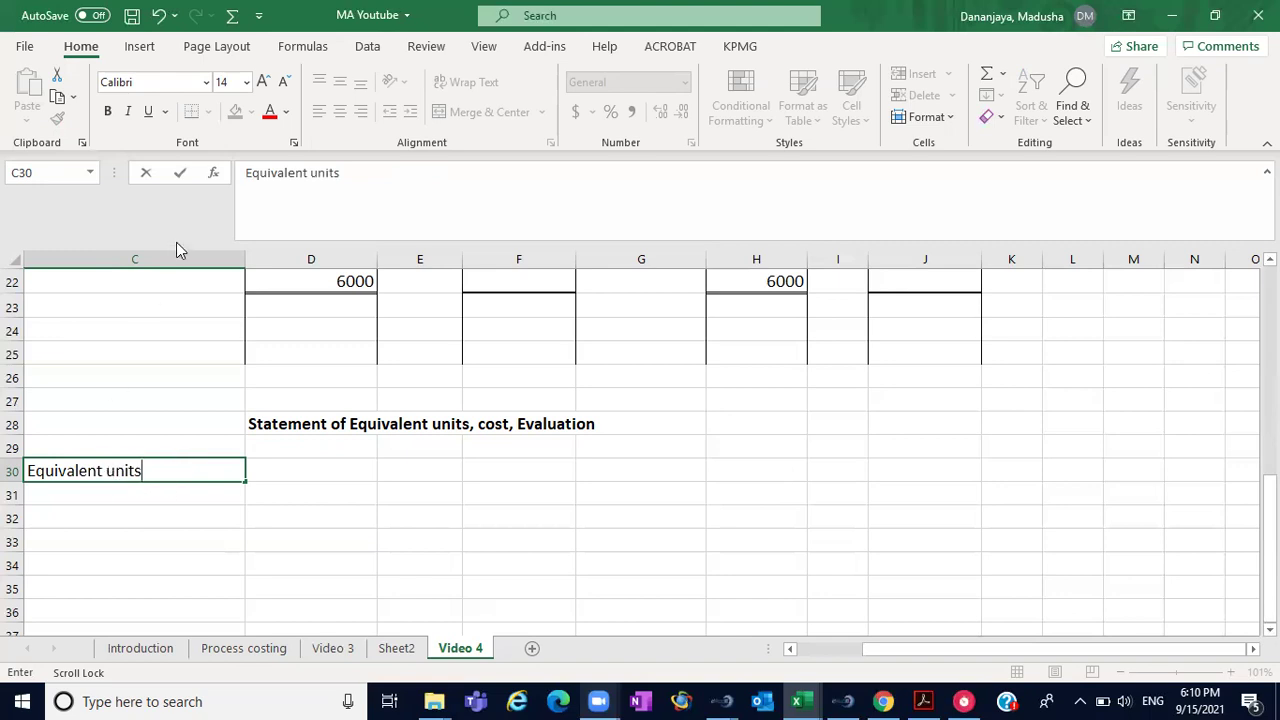
{"action": "left_click", "coordinate": [148, 111]}
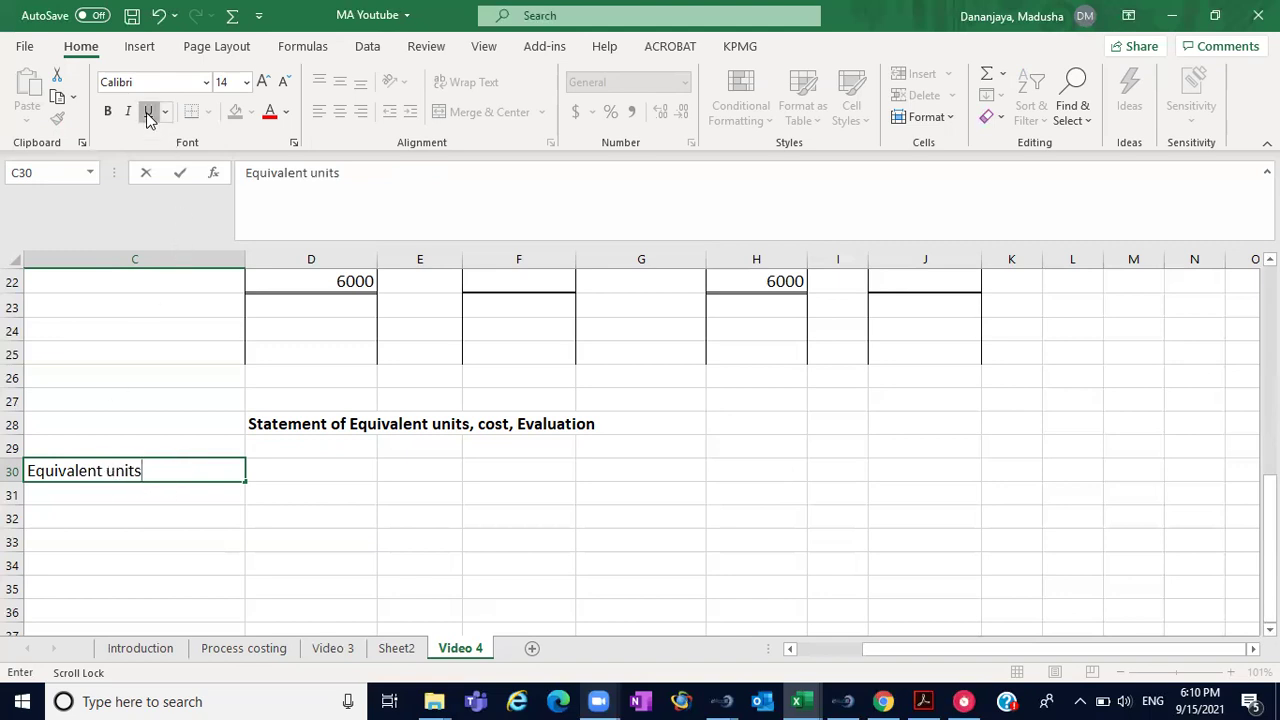
{"action": "left_click", "coordinate": [451, 612]}
{"action": "left_click", "coordinate": [163, 471]}
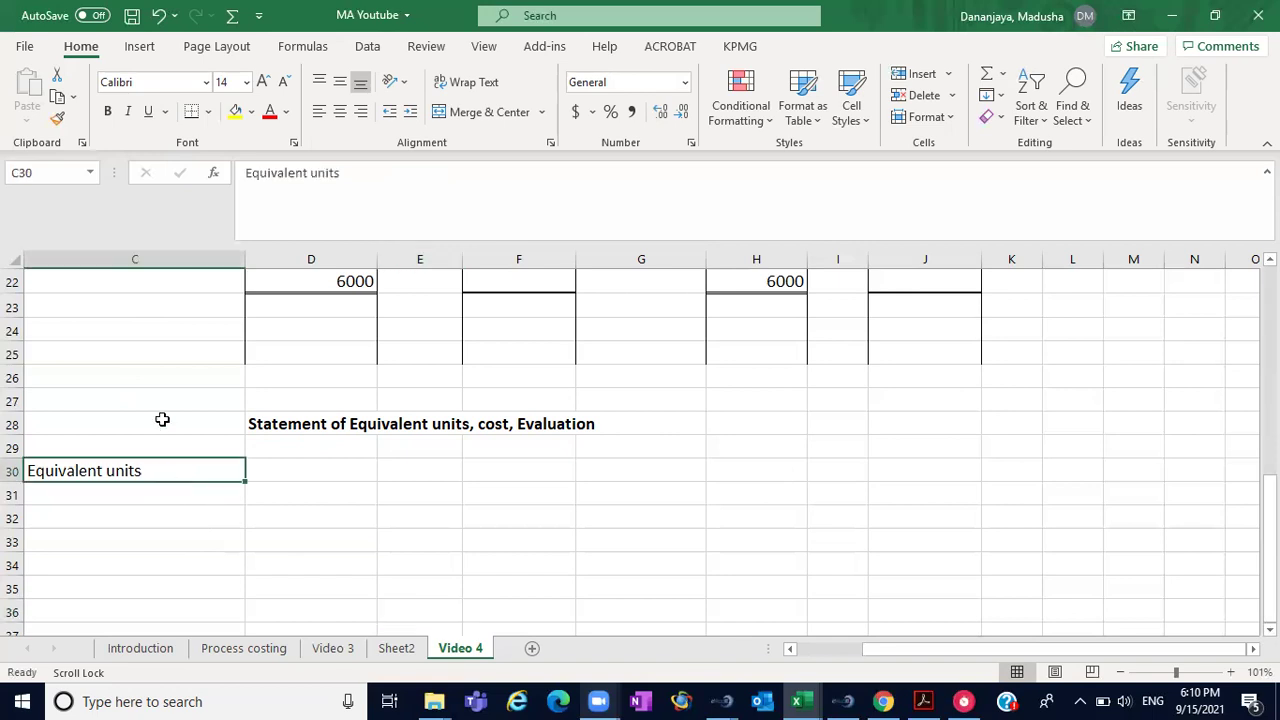
{"action": "left_click", "coordinate": [148, 111]}
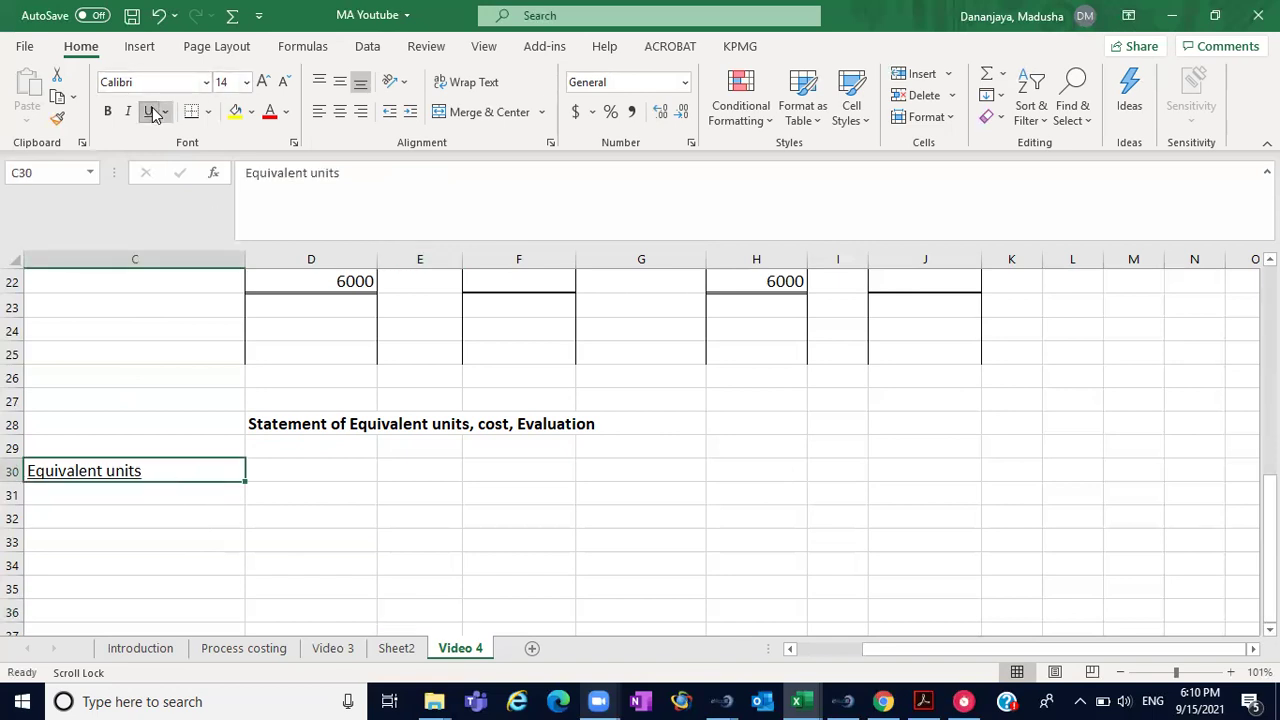
{"action": "left_click", "coordinate": [216, 535]}
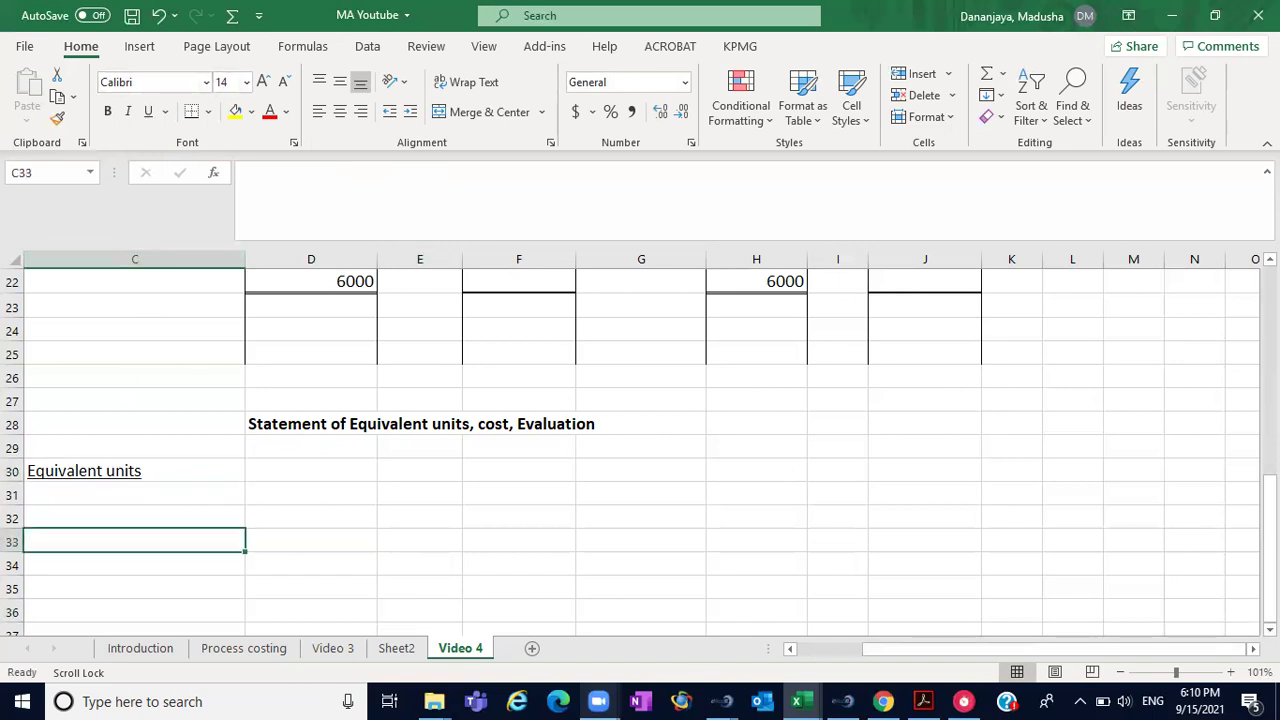
- Enter the column heading "Physical units" in D32 for the equivalent units table
{"action": "scroll", "coordinate": [704, 530], "scroll_direction": "down", "scroll_amount": 1}
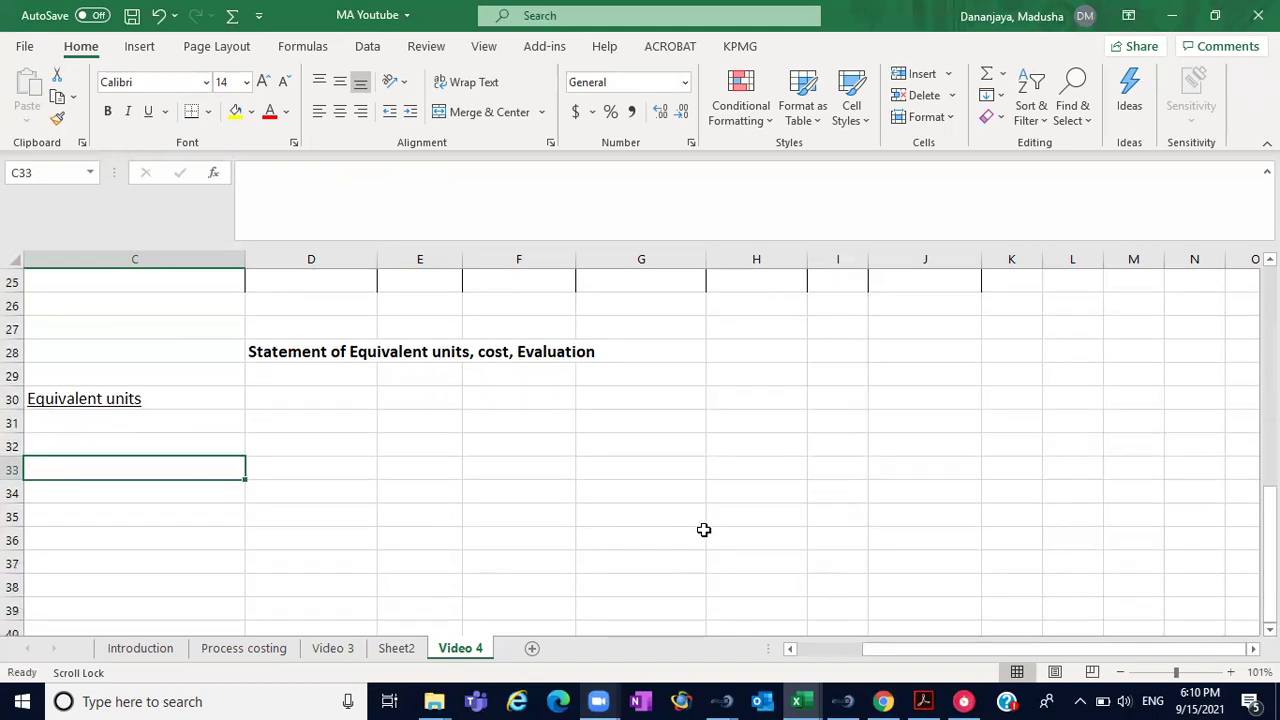
{"action": "left_click", "coordinate": [312, 404]}
{"action": "left_click", "coordinate": [314, 430]}
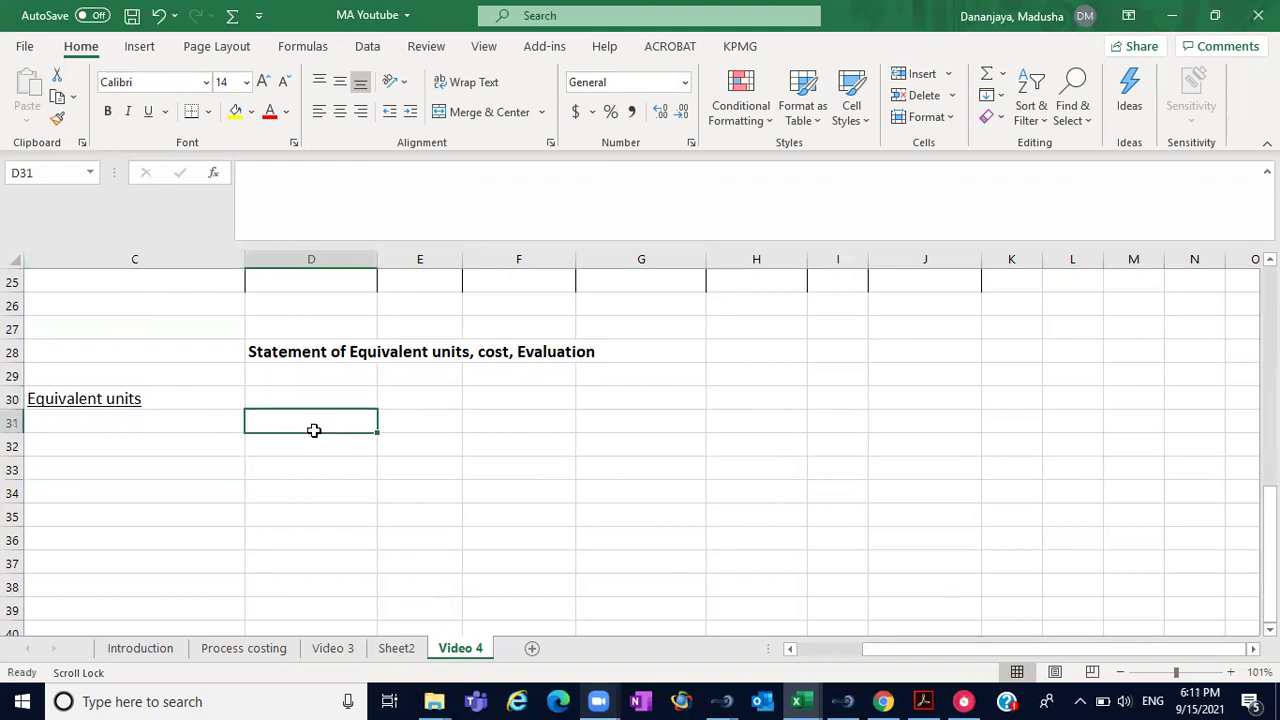
{"action": "left_click", "coordinate": [321, 401]}
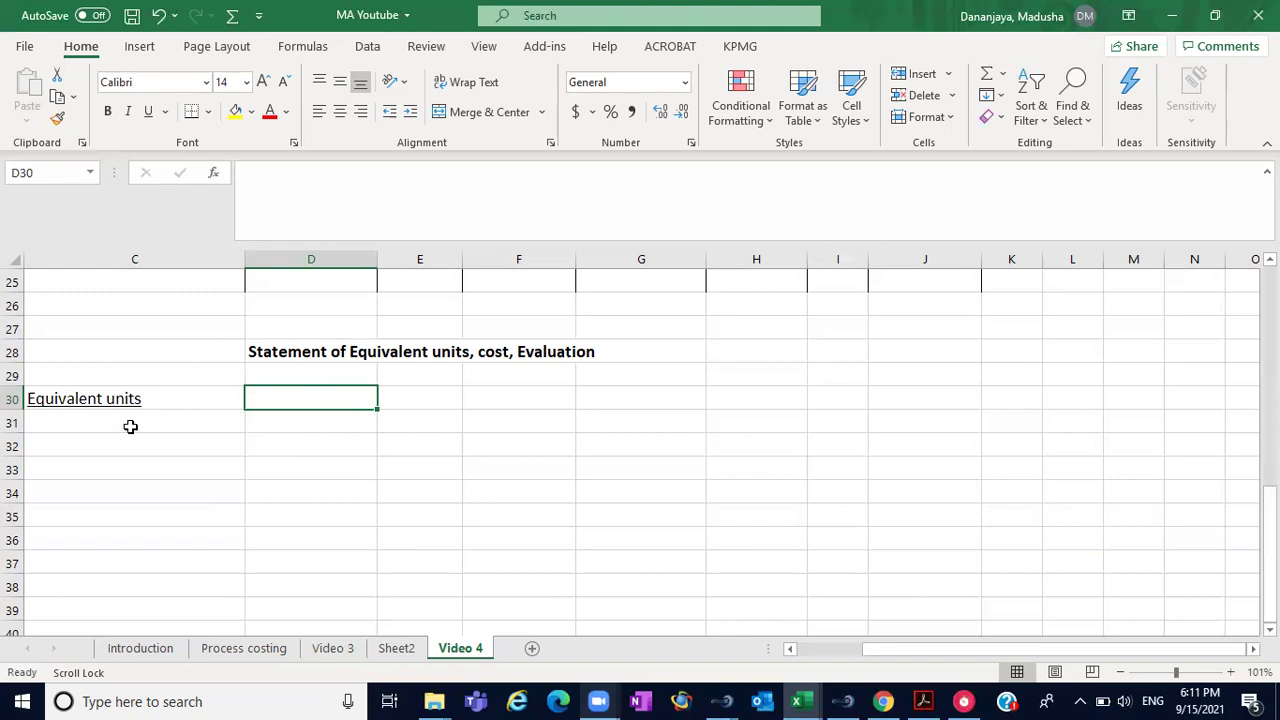
{"action": "left_click", "coordinate": [82, 452]}
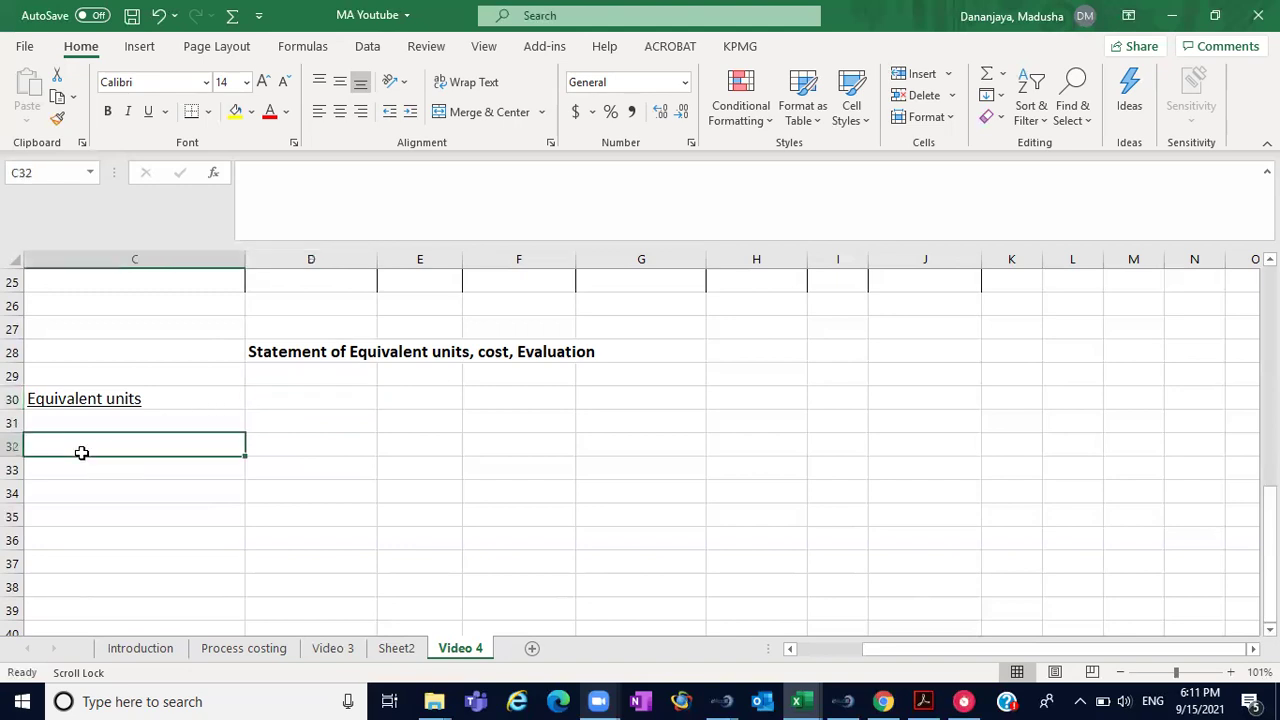
{"action": "left_click", "coordinate": [291, 449]}
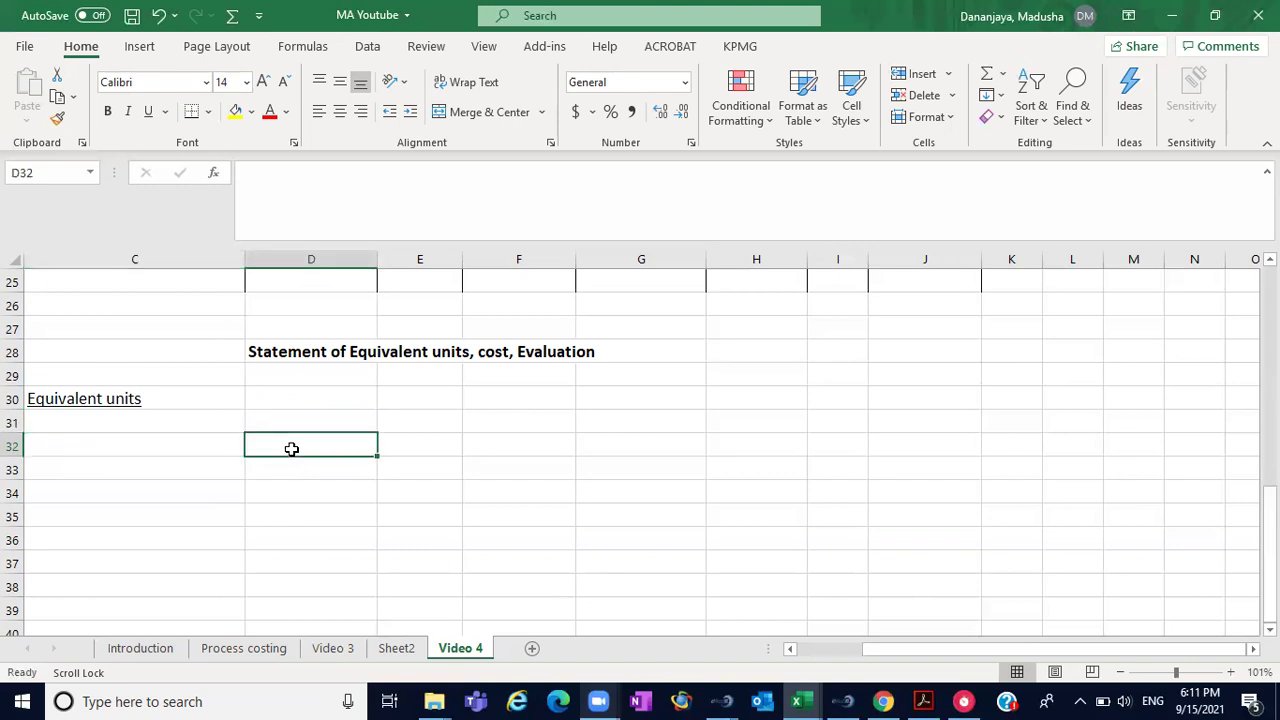
{"action": "type", "text": "f"}
{"action": "key", "text": "BackSpace"}
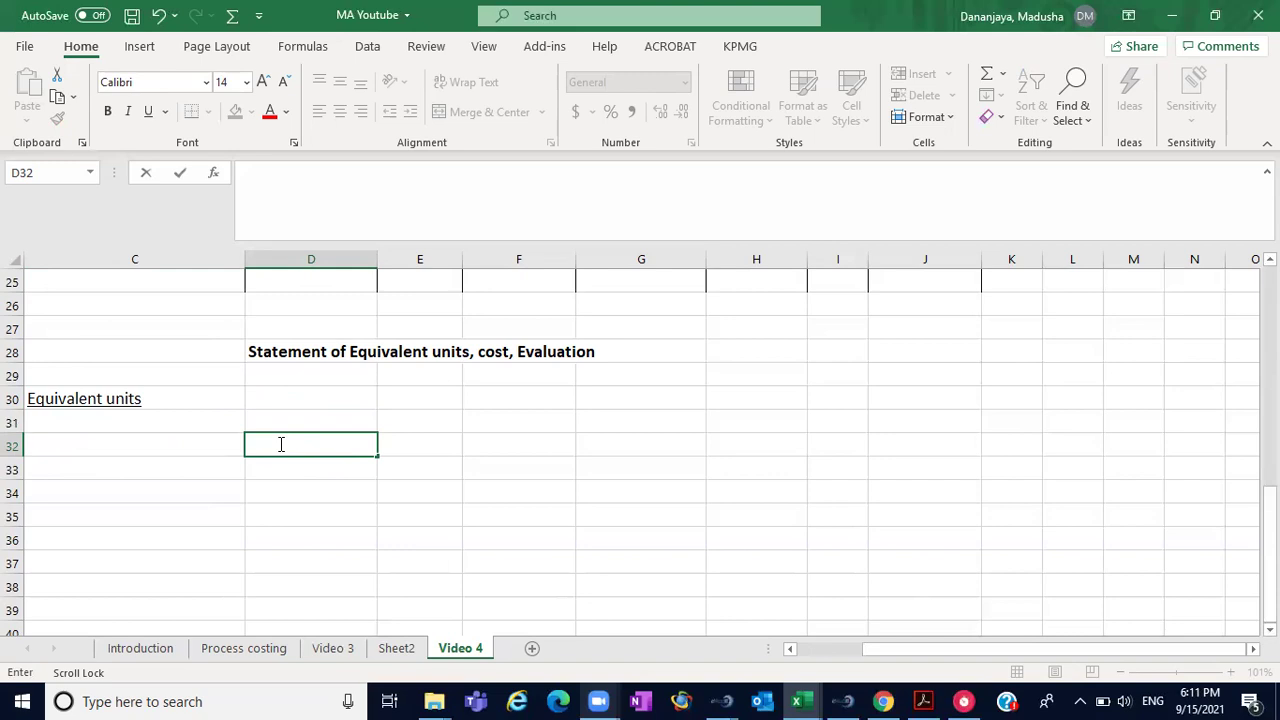
{"action": "type", "text": "Physical units"}
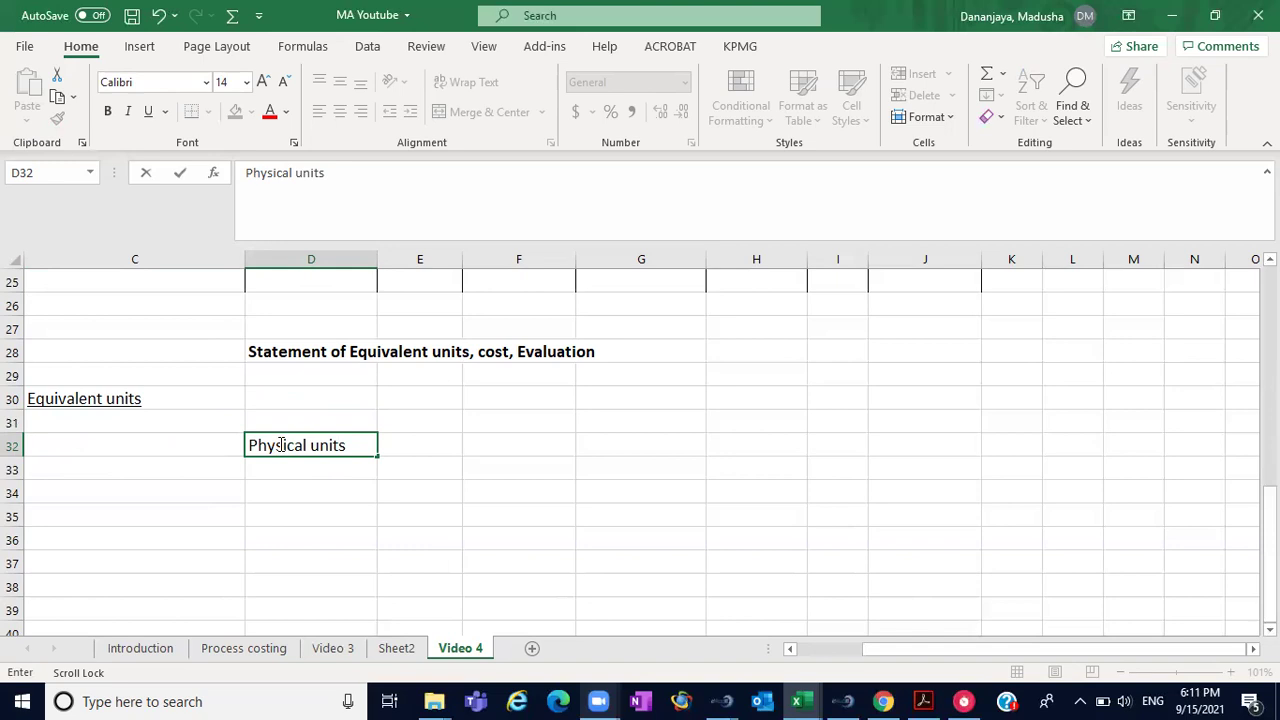
{"action": "left_click", "coordinate": [142, 451]}
{"action": "left_click_drag", "start_coordinate": [142, 451], "coordinate": [143, 566]}
{"action": "left_click", "coordinate": [329, 443]}
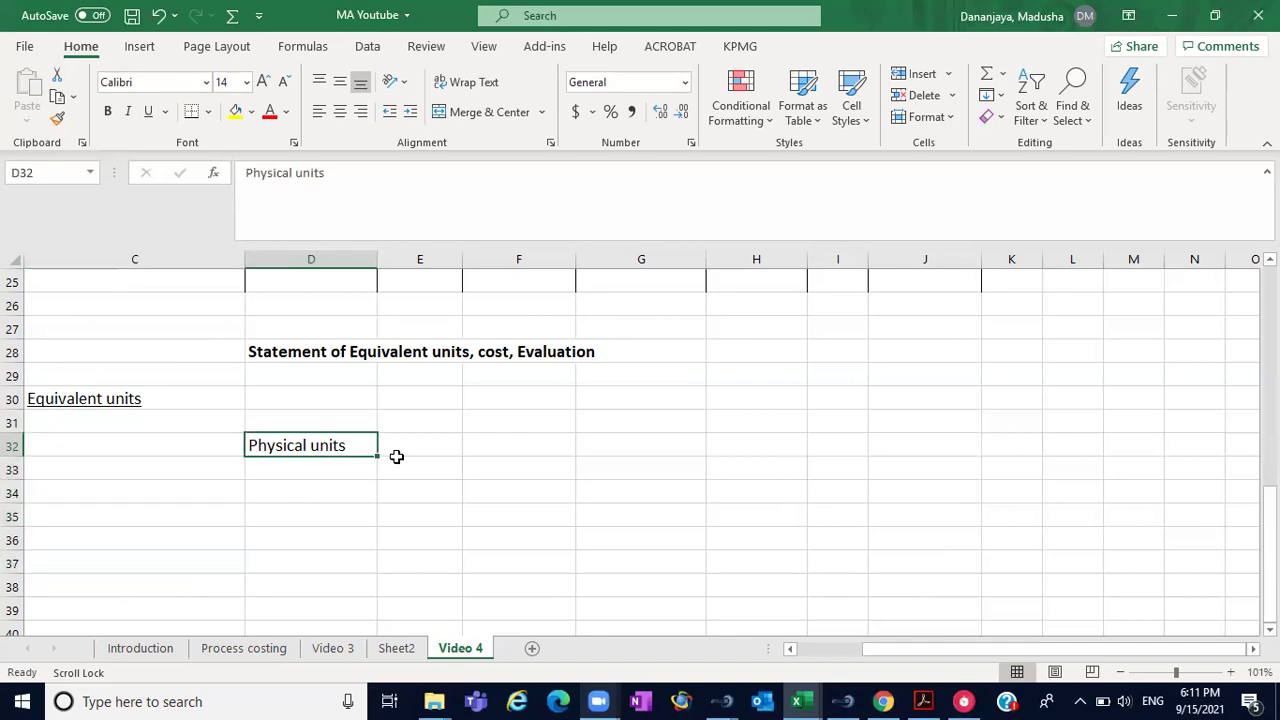
- Enter the column heading "Direct Material" in E32 and widen column E to fit the text
{"action": "left_click", "coordinate": [413, 462]}
{"action": "left_click", "coordinate": [408, 446]}
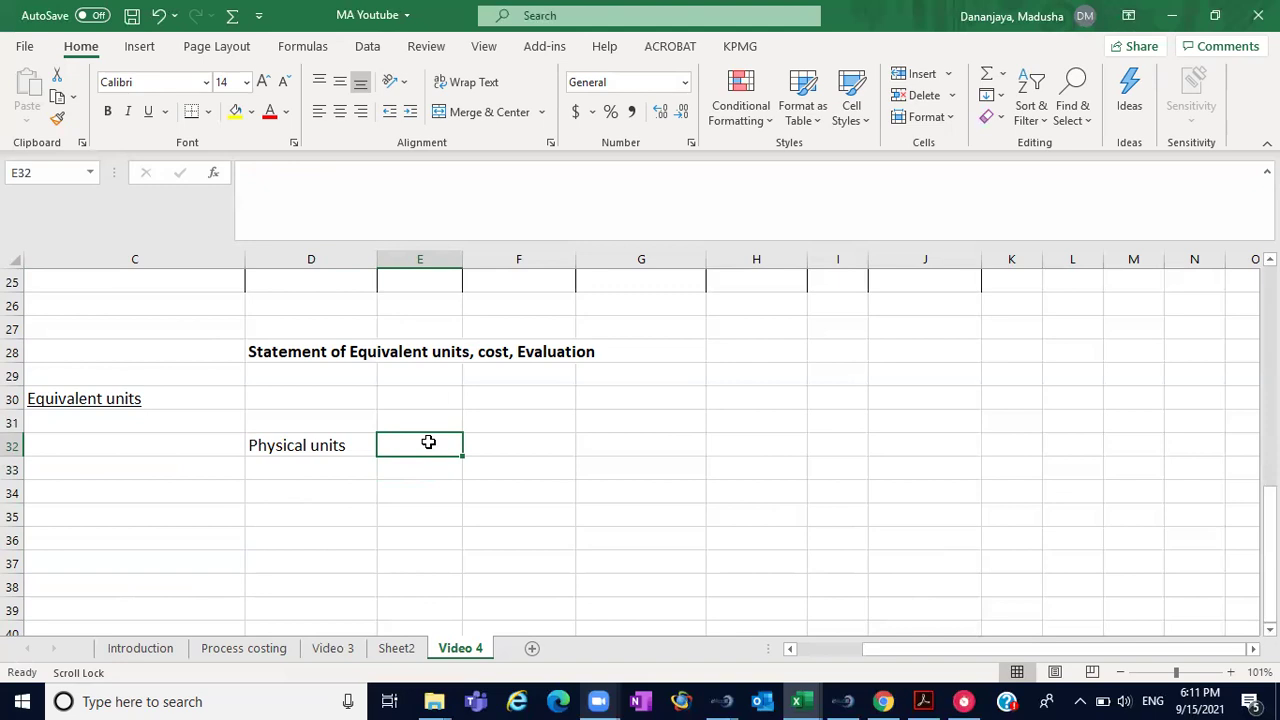
{"action": "double_click", "coordinate": [428, 442]}
{"action": "type", "text": "Direct"}
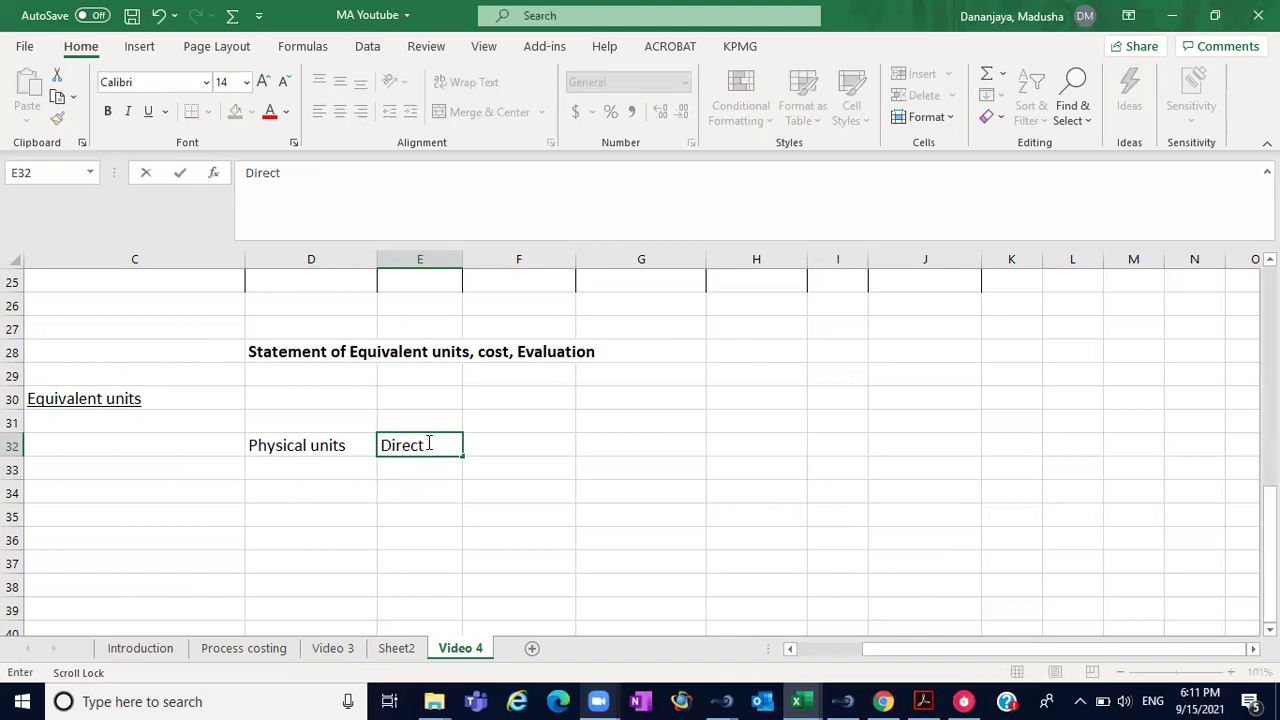
{"action": "type", "text": "Material"}
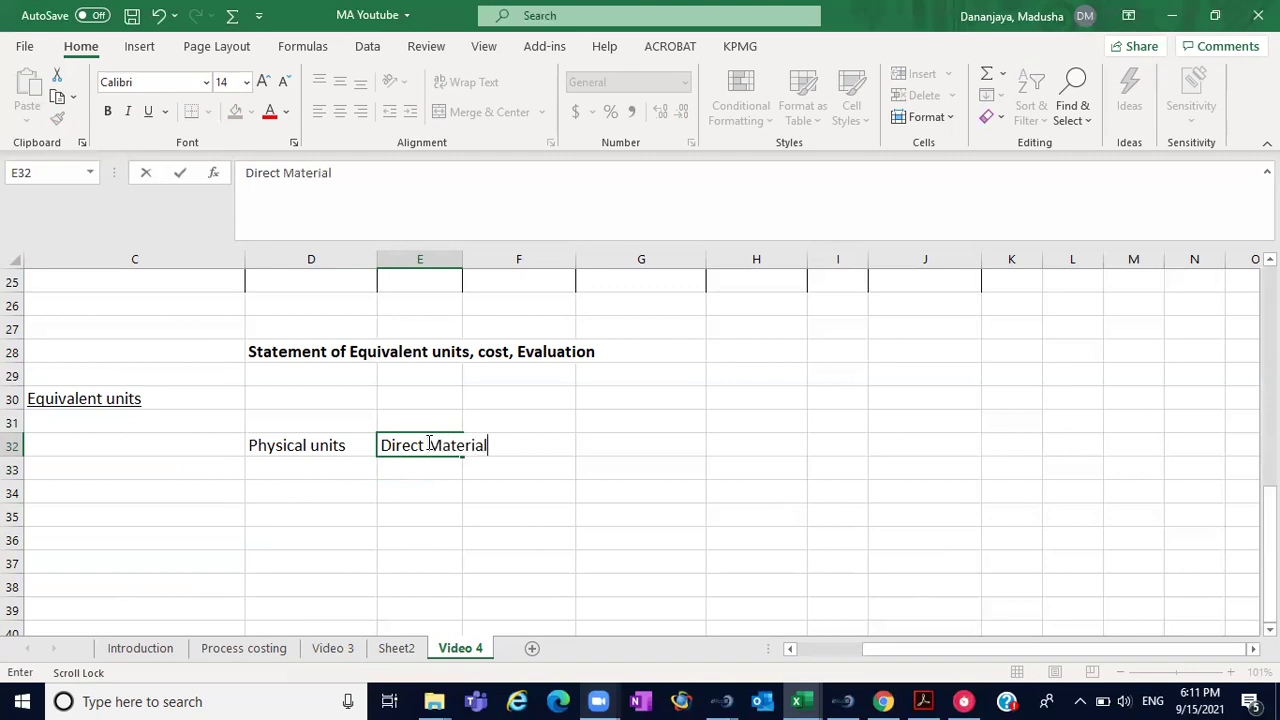
{"action": "left_click", "coordinate": [467, 262]}
{"action": "left_click_drag", "start_coordinate": [465, 266], "coordinate": [500, 268]}
- Set the cost column headings to D/M in E32, D/L in F32 and M/O in G32
{"action": "left_click", "coordinate": [560, 446]}
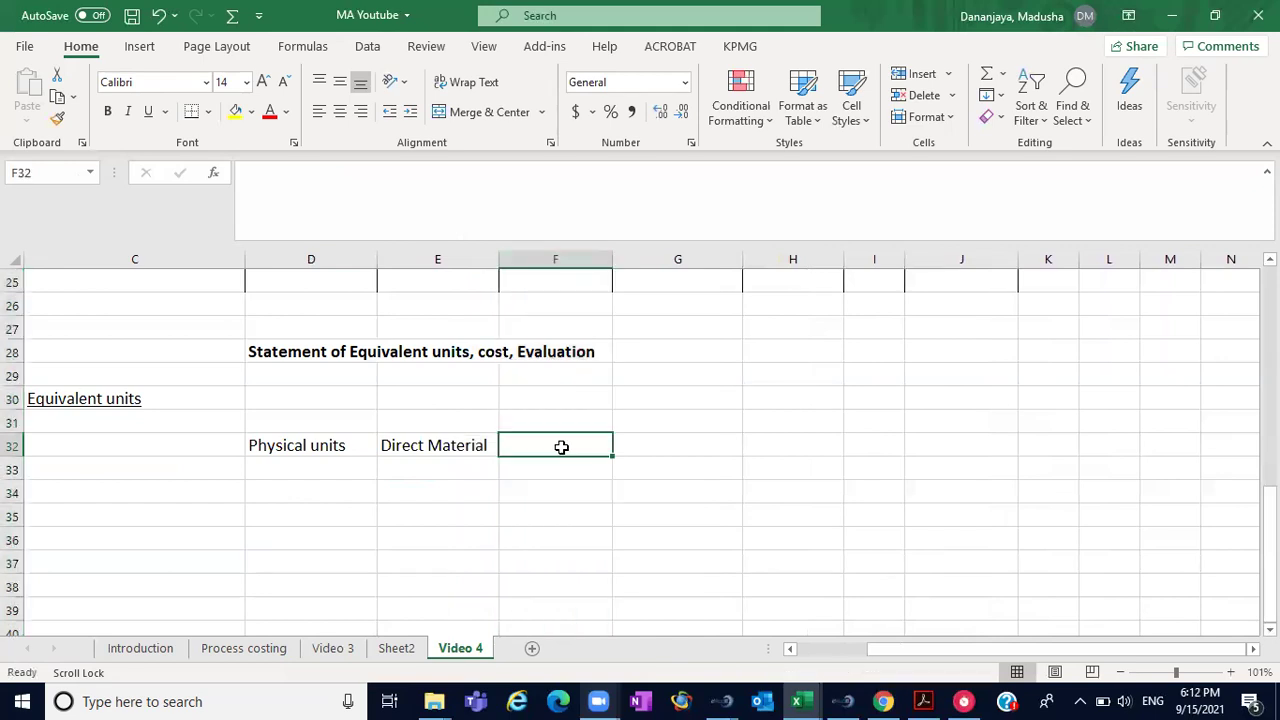
{"action": "type", "text": "D"}
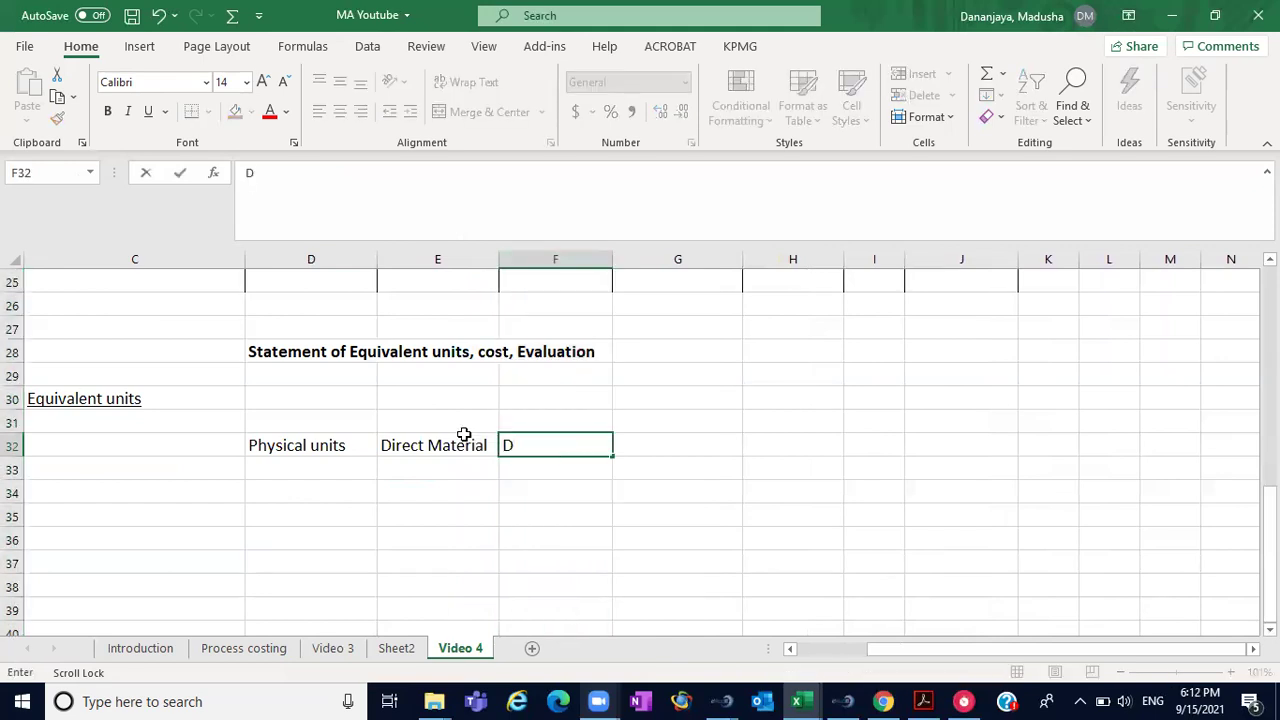
{"action": "left_click", "coordinate": [464, 437]}
{"action": "key", "text": "BackSpace"}
{"action": "type", "text": "D"}
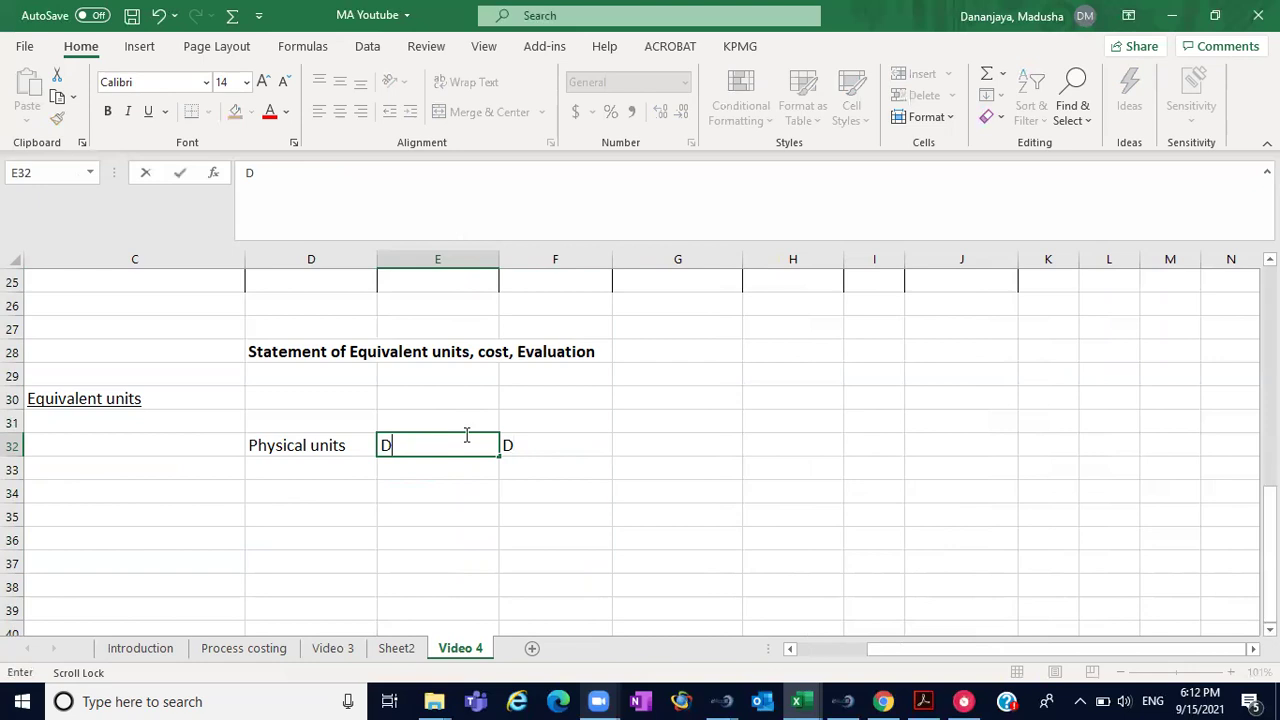
{"action": "type", "text": "/M"}
{"action": "left_click", "coordinate": [520, 441]}
{"action": "type", "text": "D/L"}
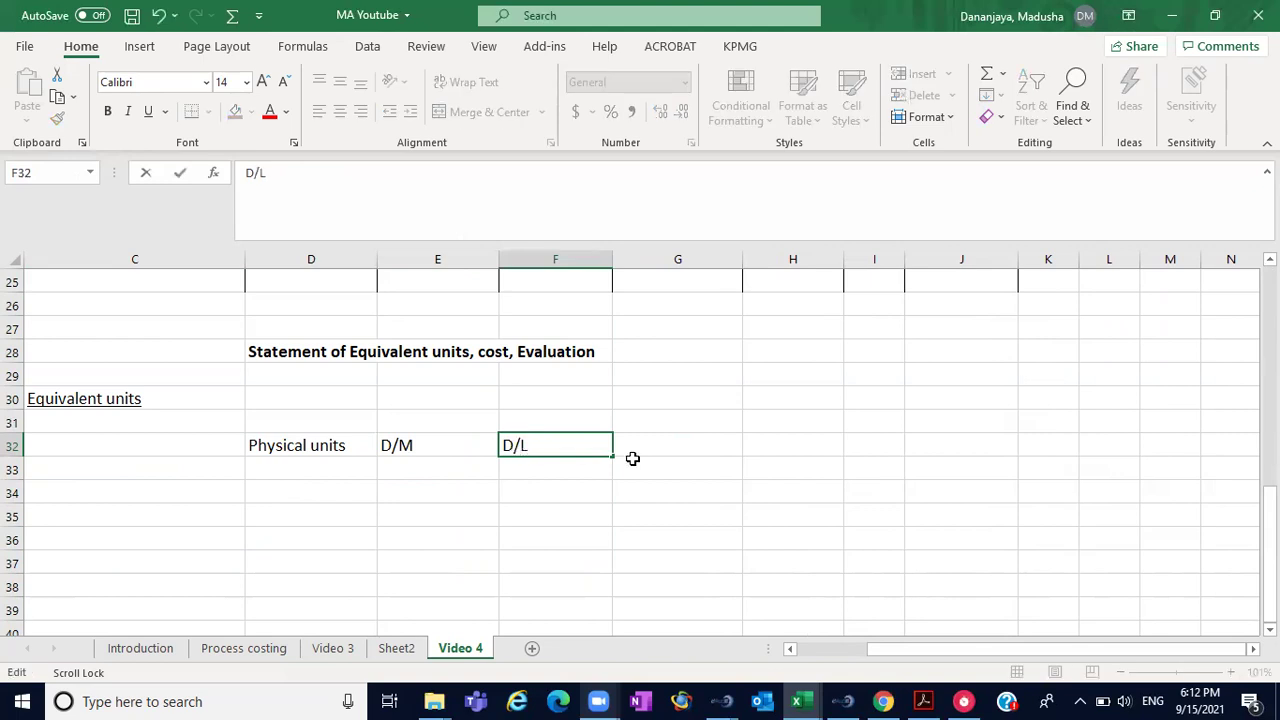
{"action": "left_click", "coordinate": [679, 449]}
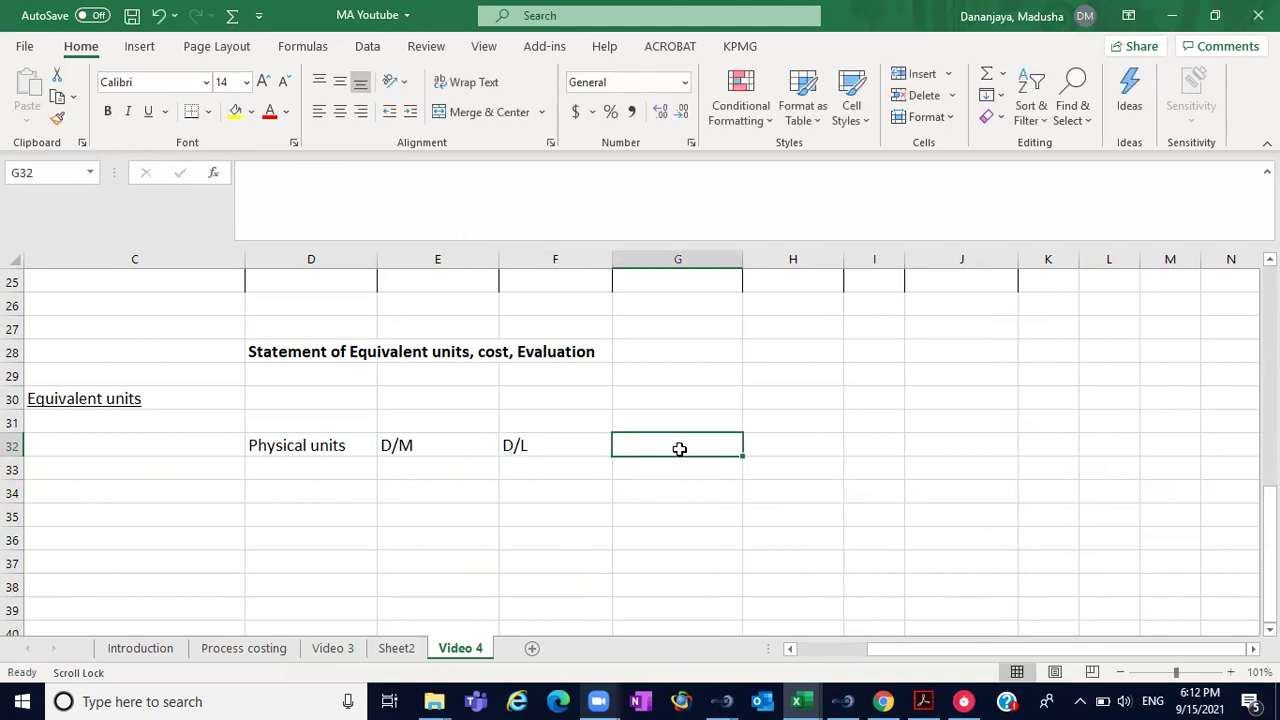
{"action": "type", "text": "M/O"}
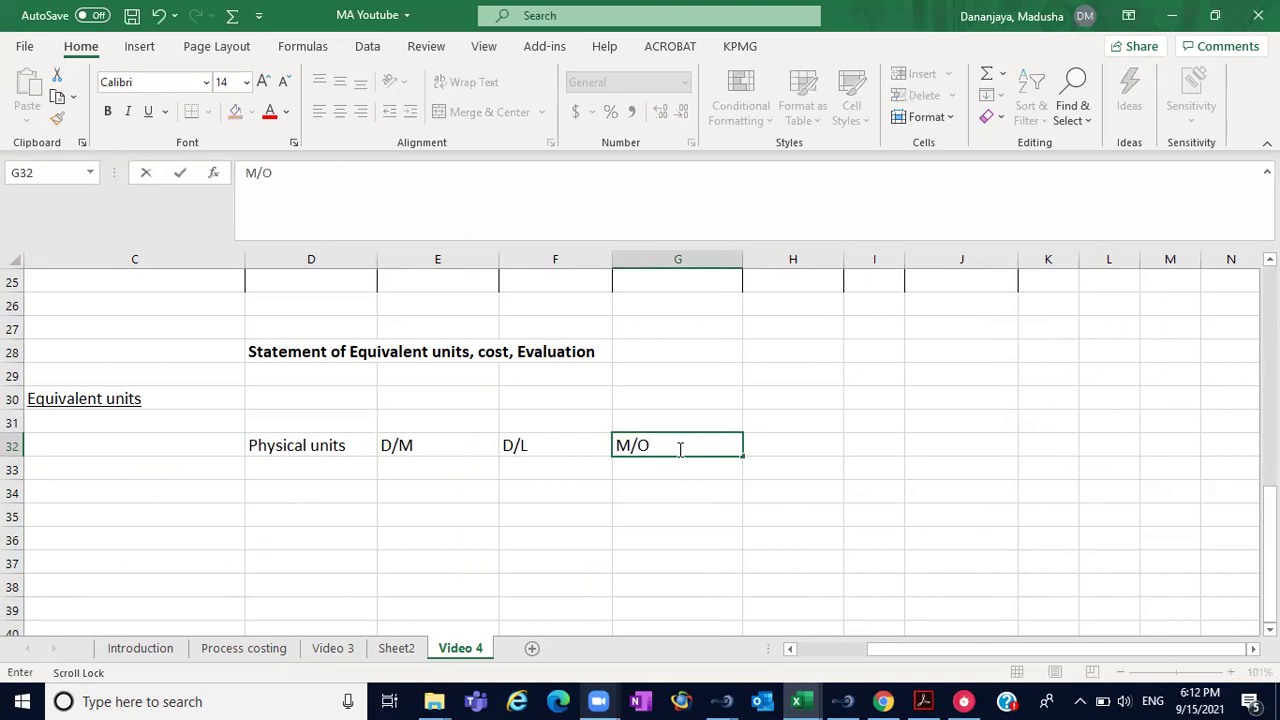
{"action": "left_click", "coordinate": [296, 469]}
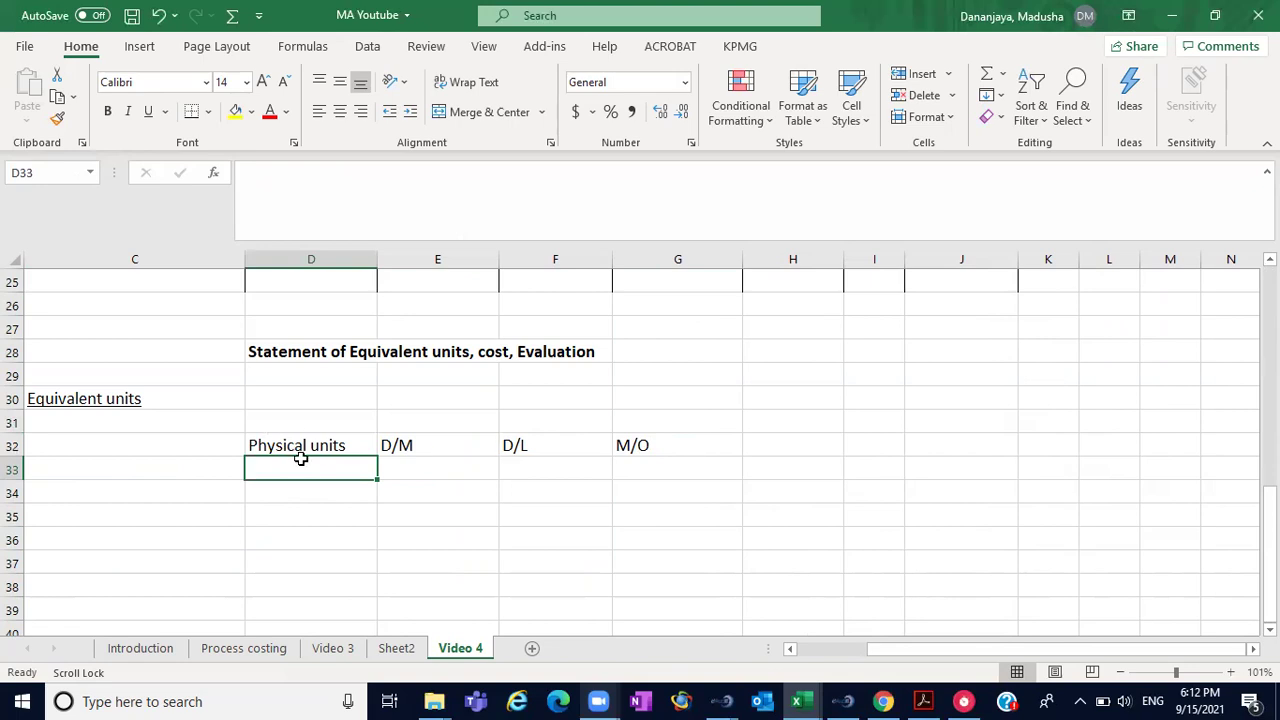
- Make the "Equivalent units" heading in C30 and the column headings in D32:G32 bold
{"action": "left_click", "coordinate": [148, 395]}
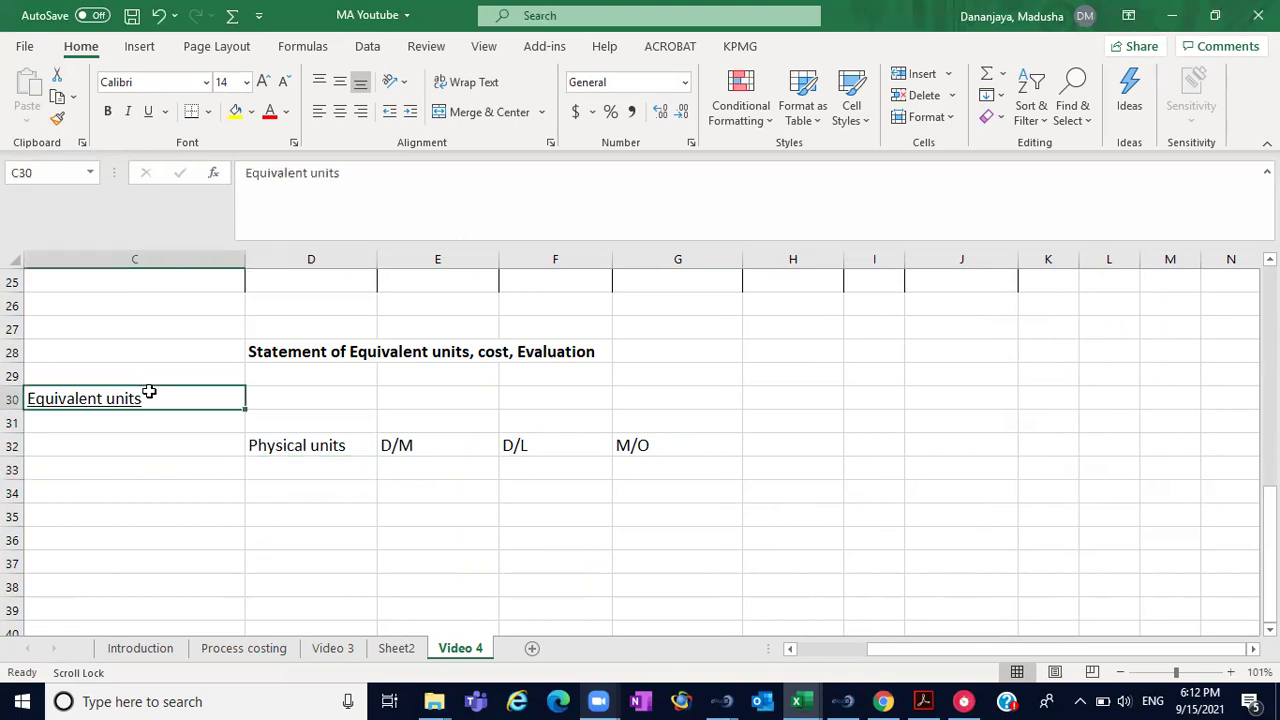
{"action": "left_click", "coordinate": [107, 111]}
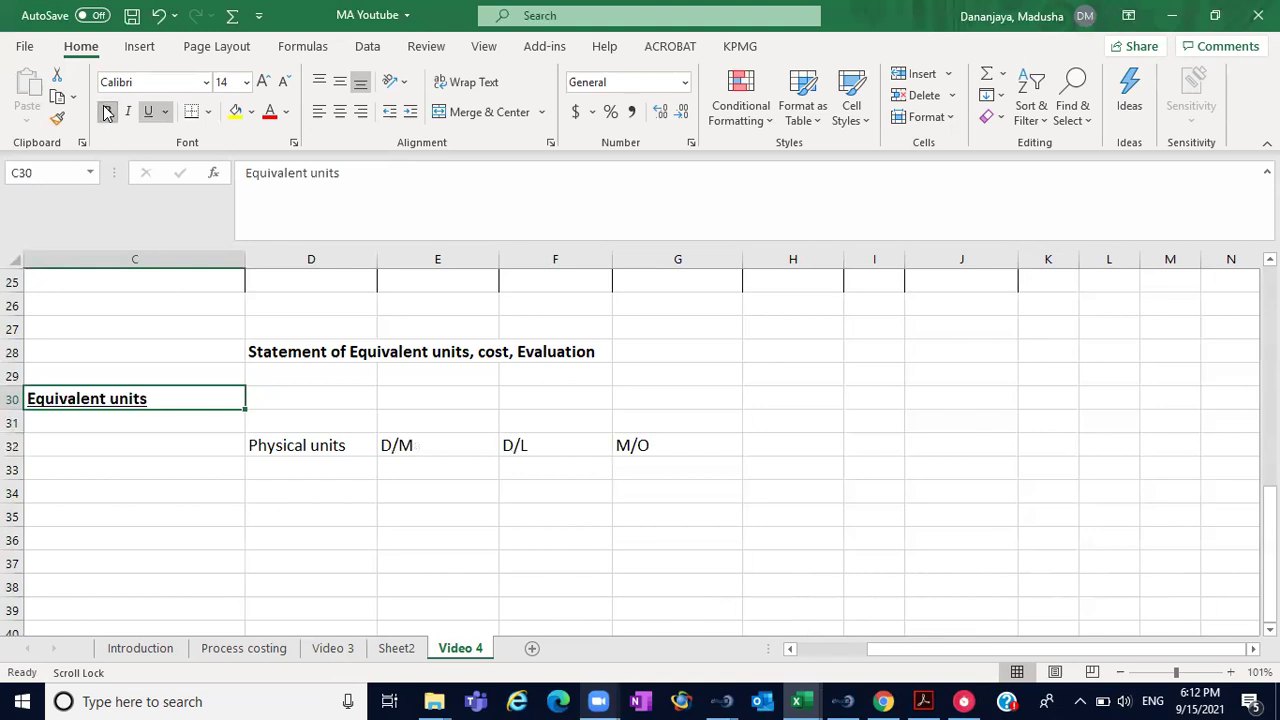
{"action": "left_click", "coordinate": [291, 440]}
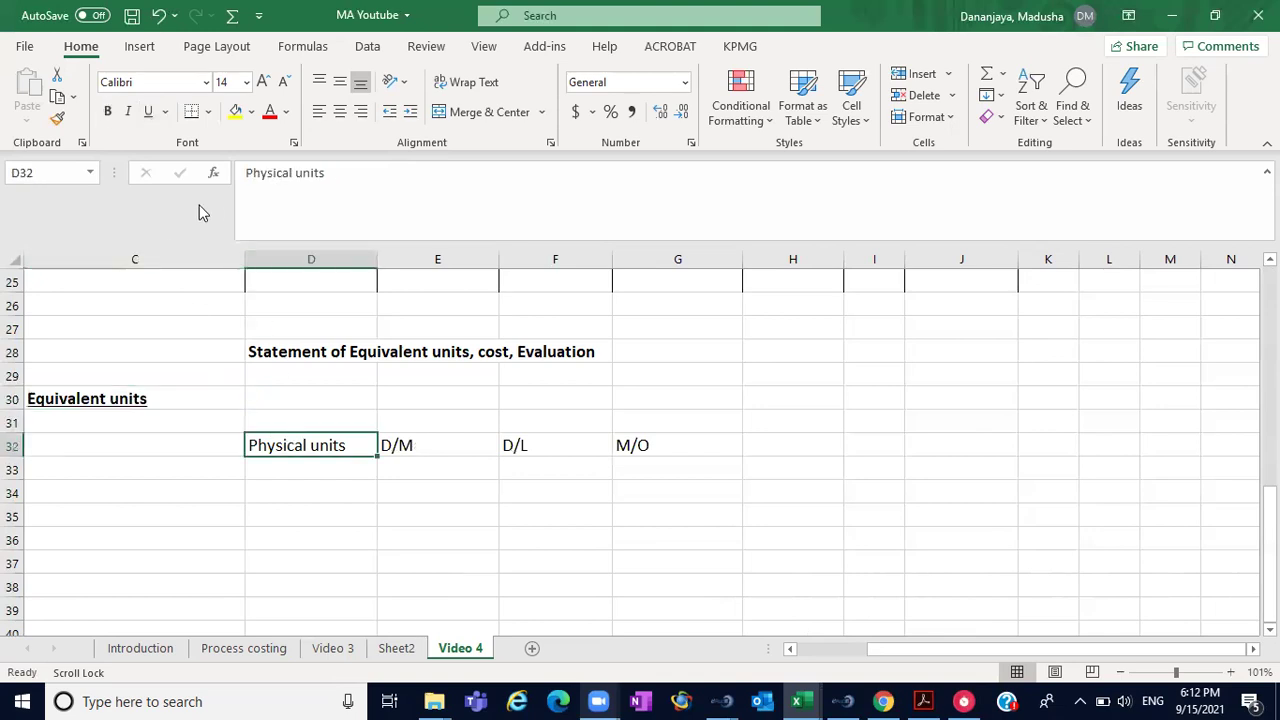
{"action": "left_click", "coordinate": [107, 111]}
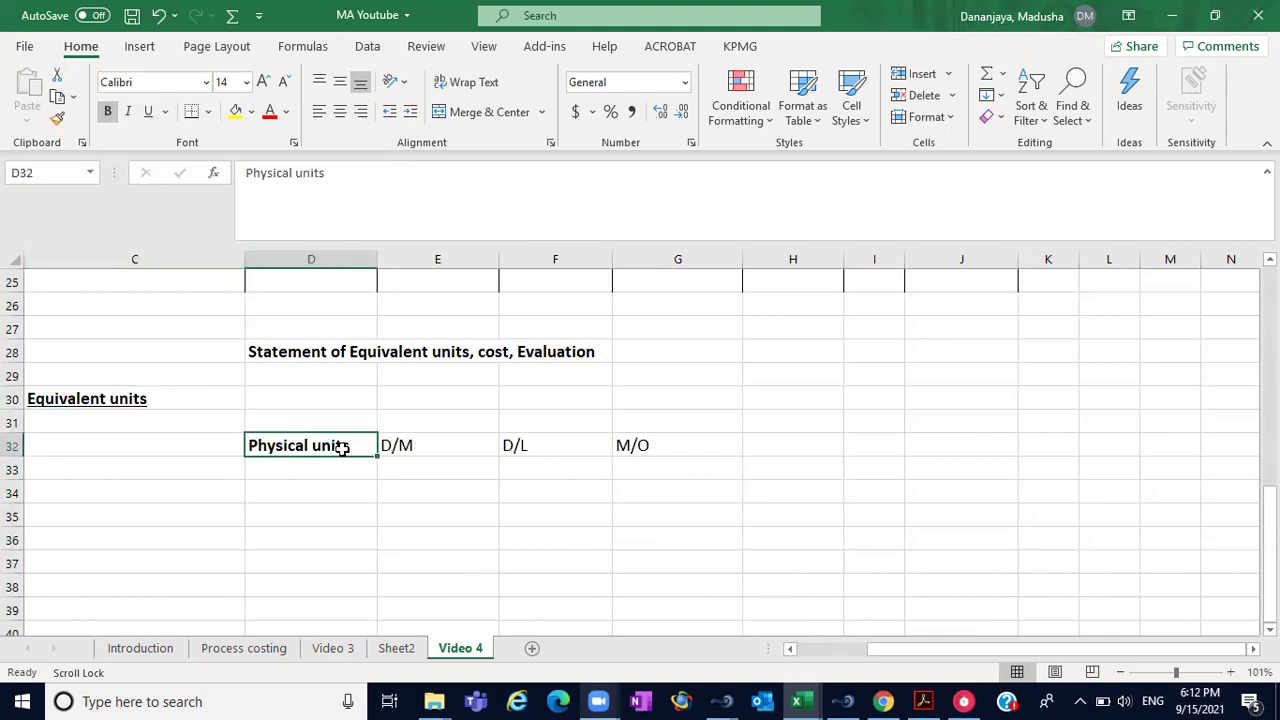
{"action": "left_click_drag", "start_coordinate": [368, 450], "coordinate": [645, 445]}
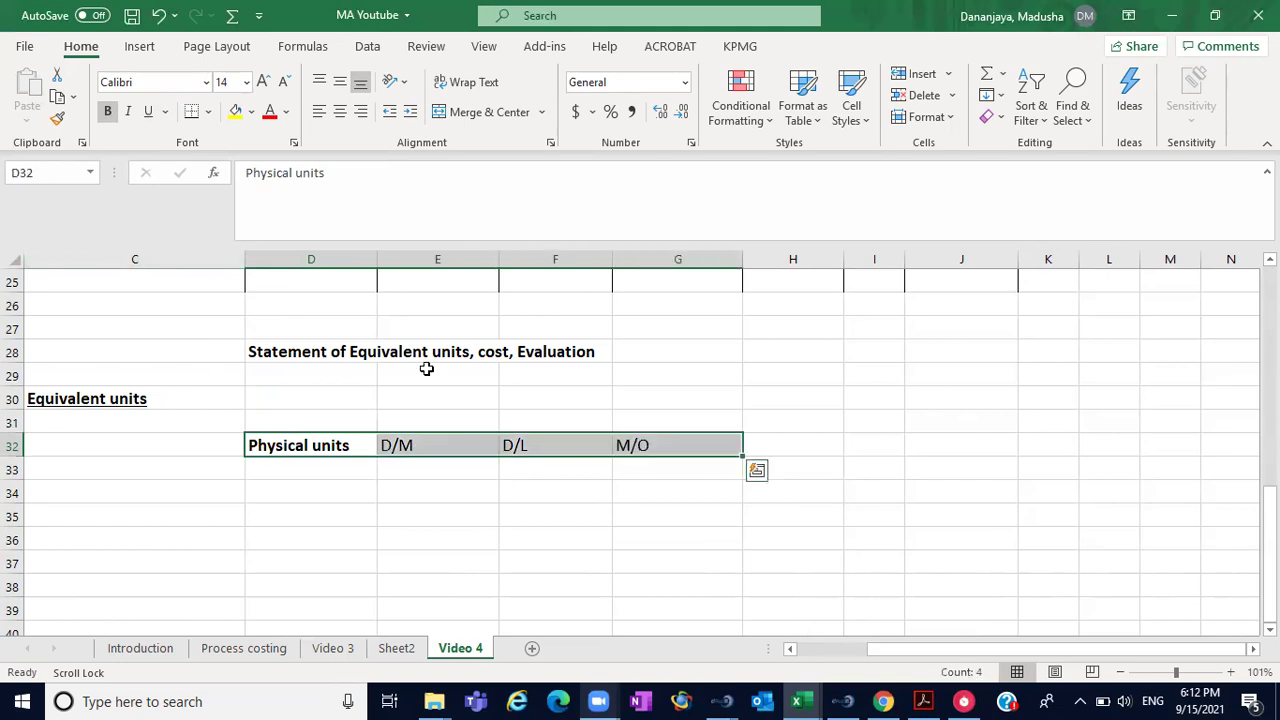
{"action": "left_click", "coordinate": [108, 111]}
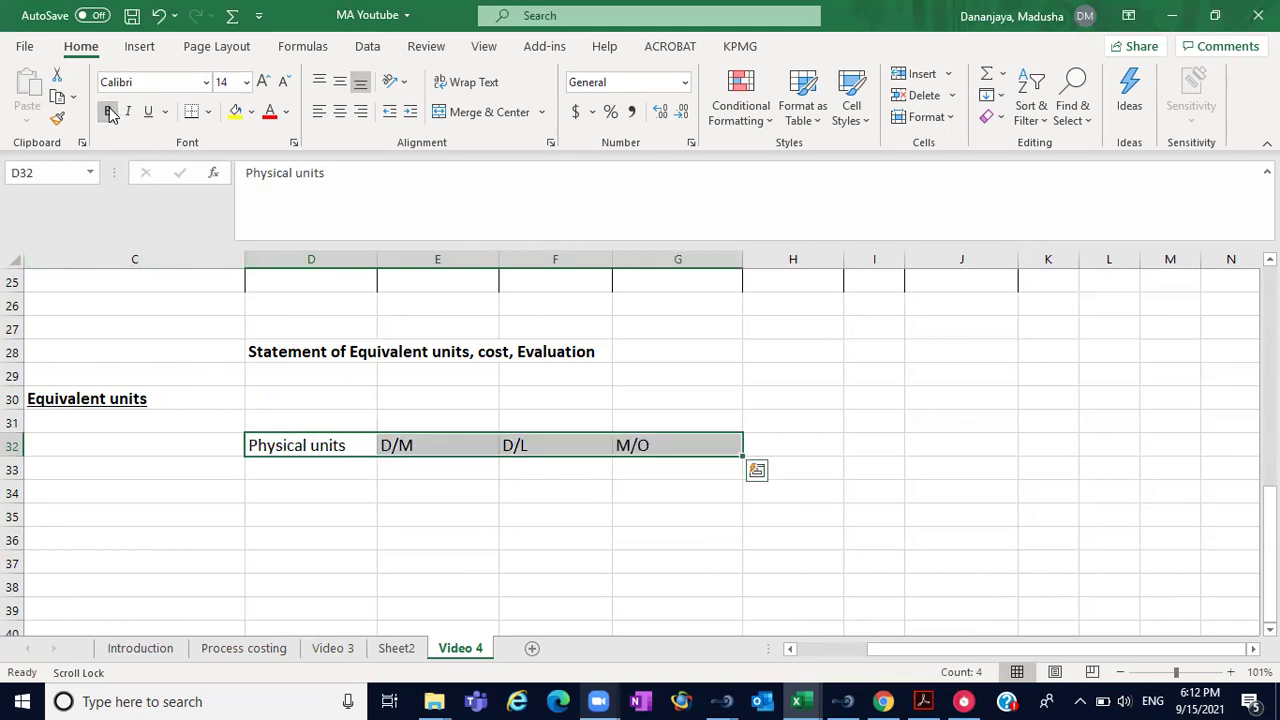
{"action": "left_click", "coordinate": [108, 111]}
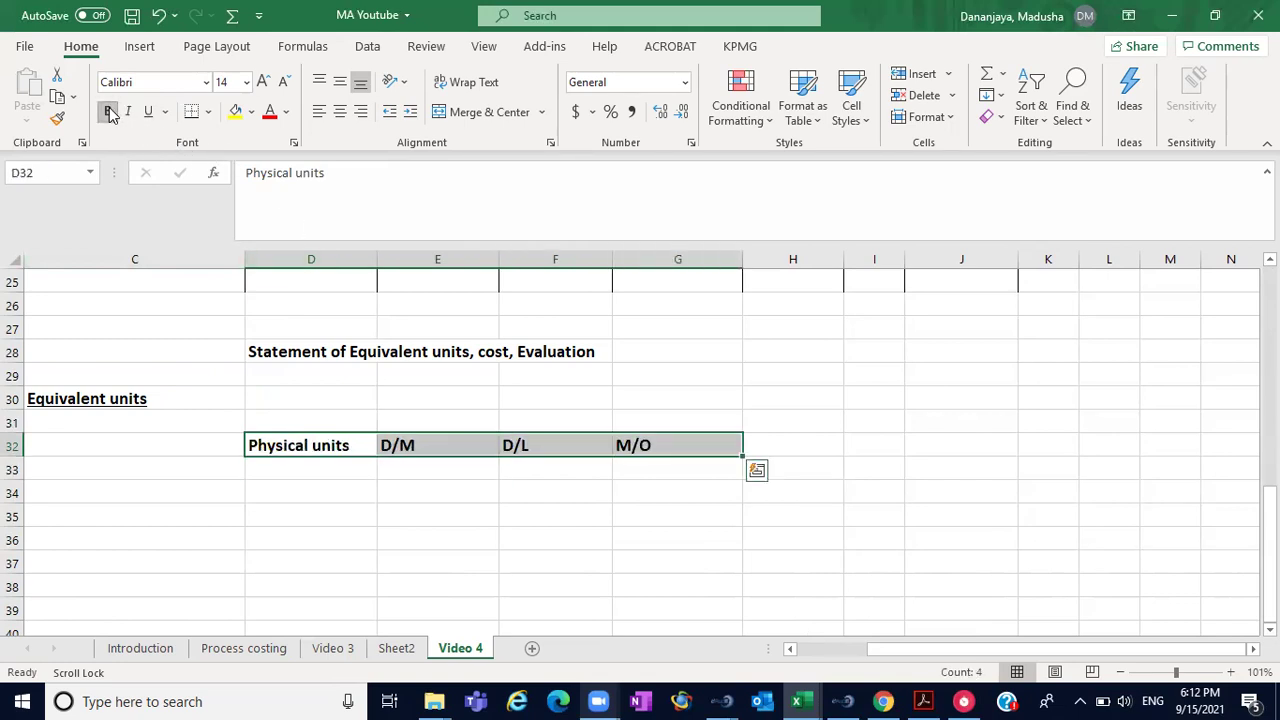
- Enter the row label "Complete units" in C33 of the equivalent units table
{"action": "left_click", "coordinate": [106, 468]}
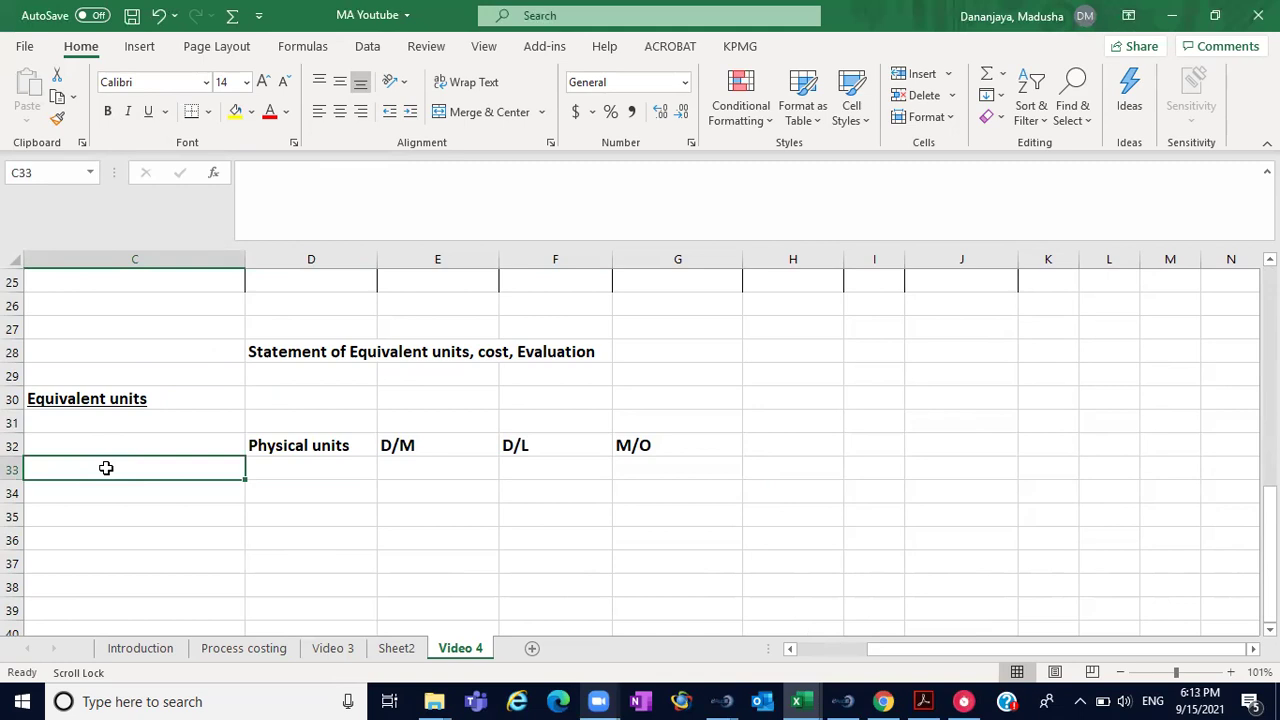
{"action": "type", "text": "Outp"}
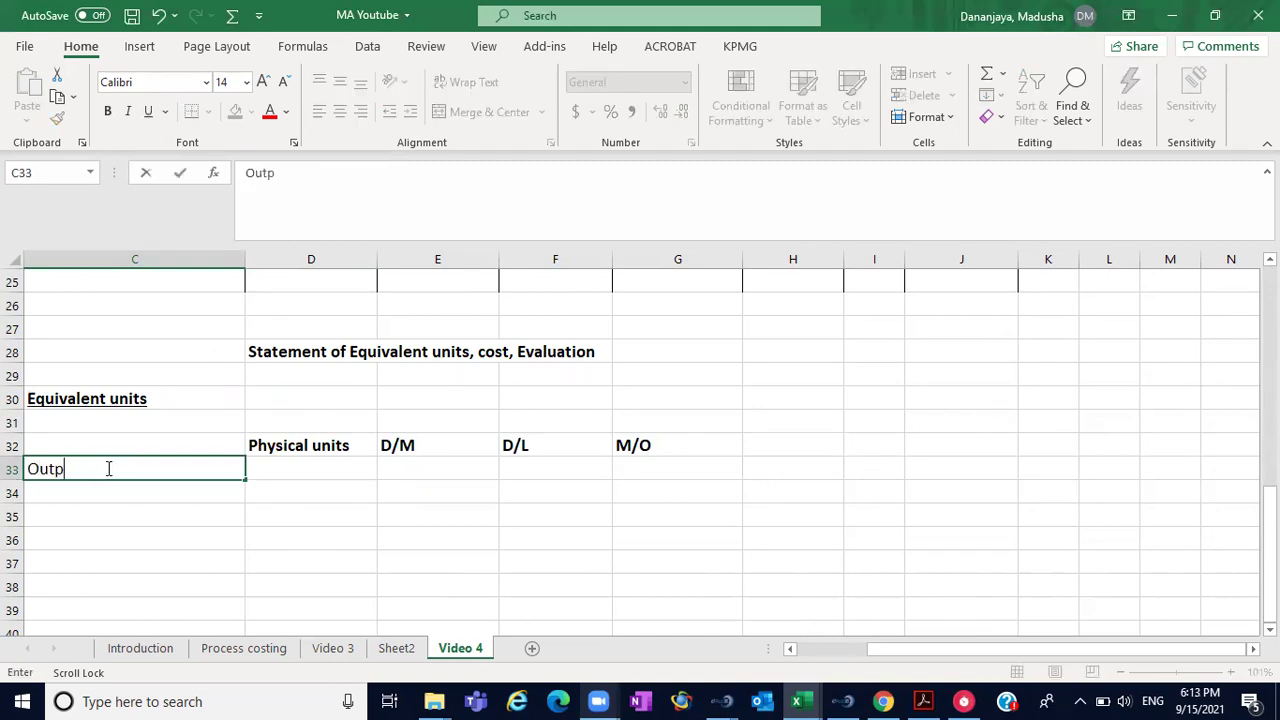
{"action": "type", "text": "ut"}
{"action": "key", "text": "BackSpace"}
{"action": "key", "text": "BackSpace"}
{"action": "key", "text": "BackSpace"}
{"action": "key", "text": "BackSpace"}
{"action": "key", "text": "BackSpace"}
{"action": "key", "text": "BackSpace"}
{"action": "type", "text": "Complete"}
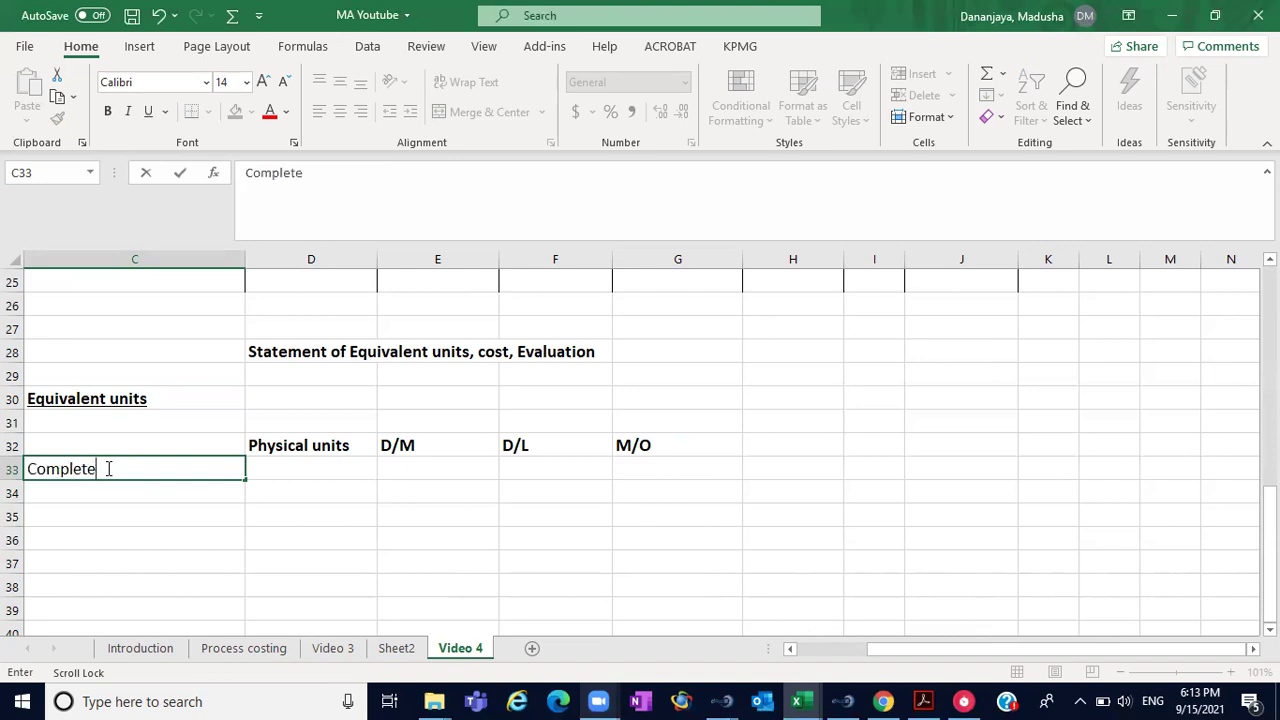
{"action": "type", "text": " units"}
- Enter 5300 from Process Account 1 as the physical units for complete units in D33
{"action": "left_click", "coordinate": [295, 466]}
{"action": "scroll", "coordinate": [845, 352], "scroll_direction": "up", "scroll_amount": 3}
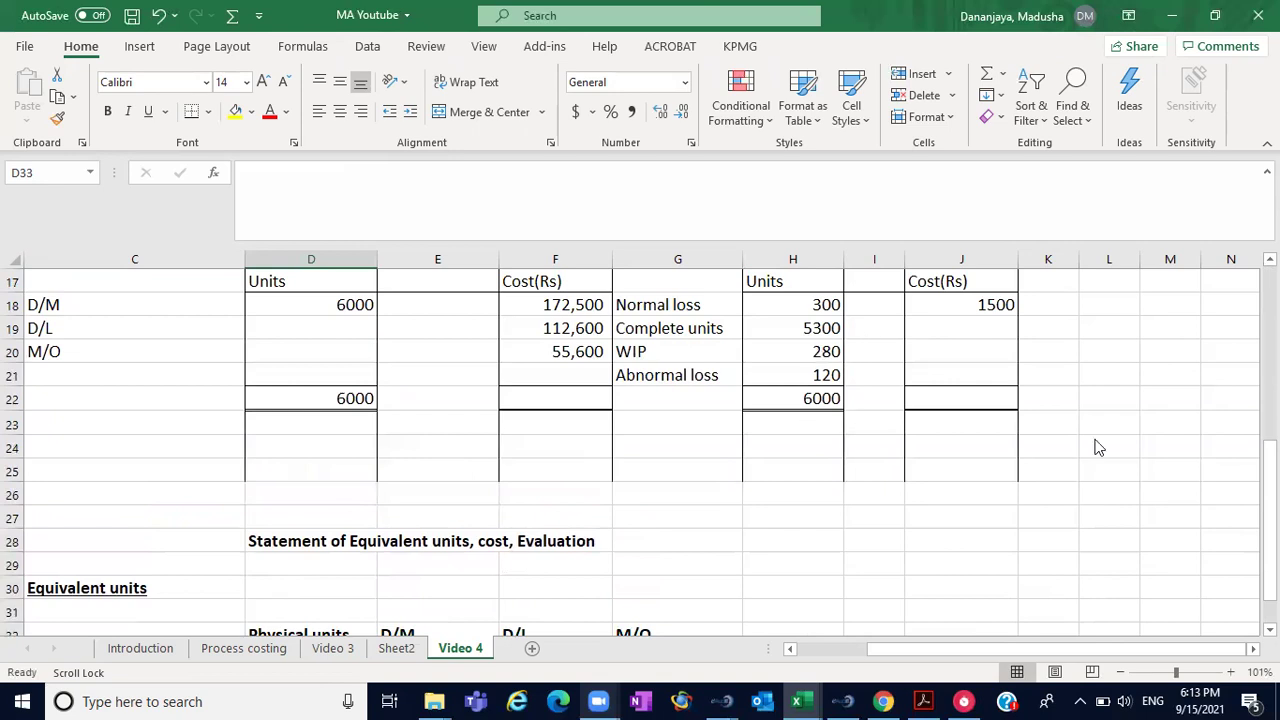
{"action": "scroll", "coordinate": [1062, 588], "scroll_direction": "down", "scroll_amount": 2}
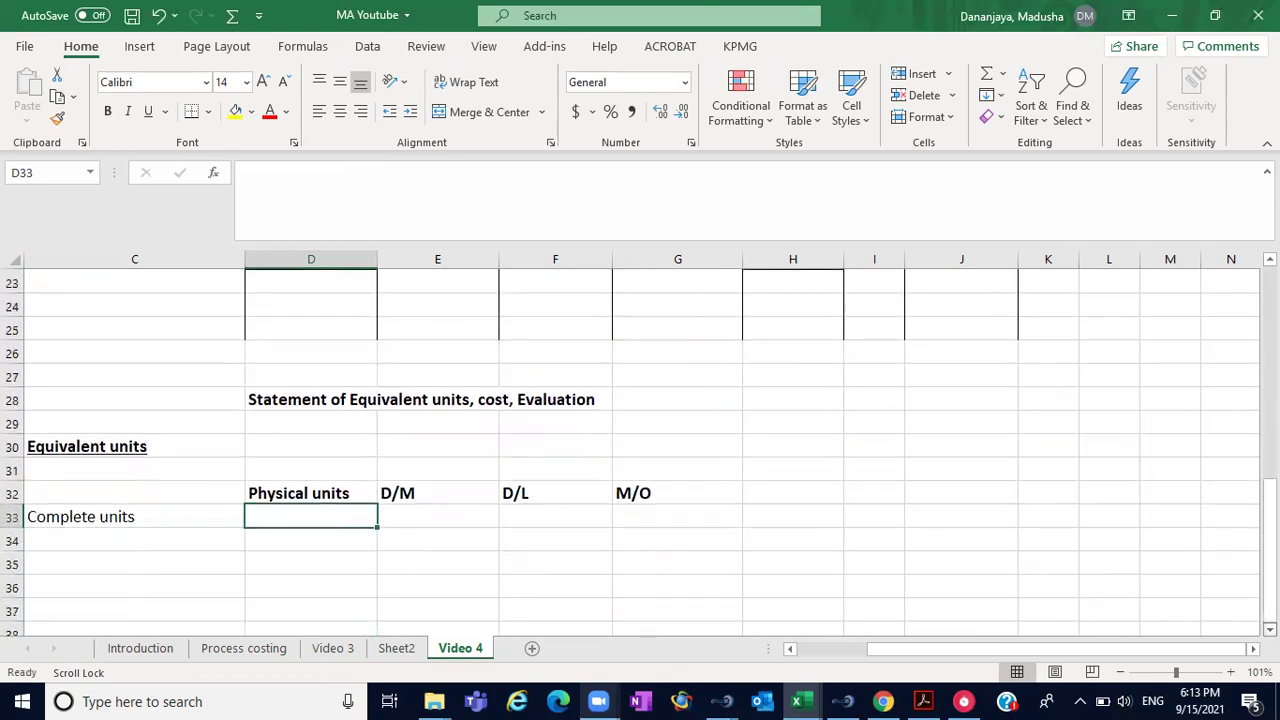
{"action": "type", "text": "5300"}
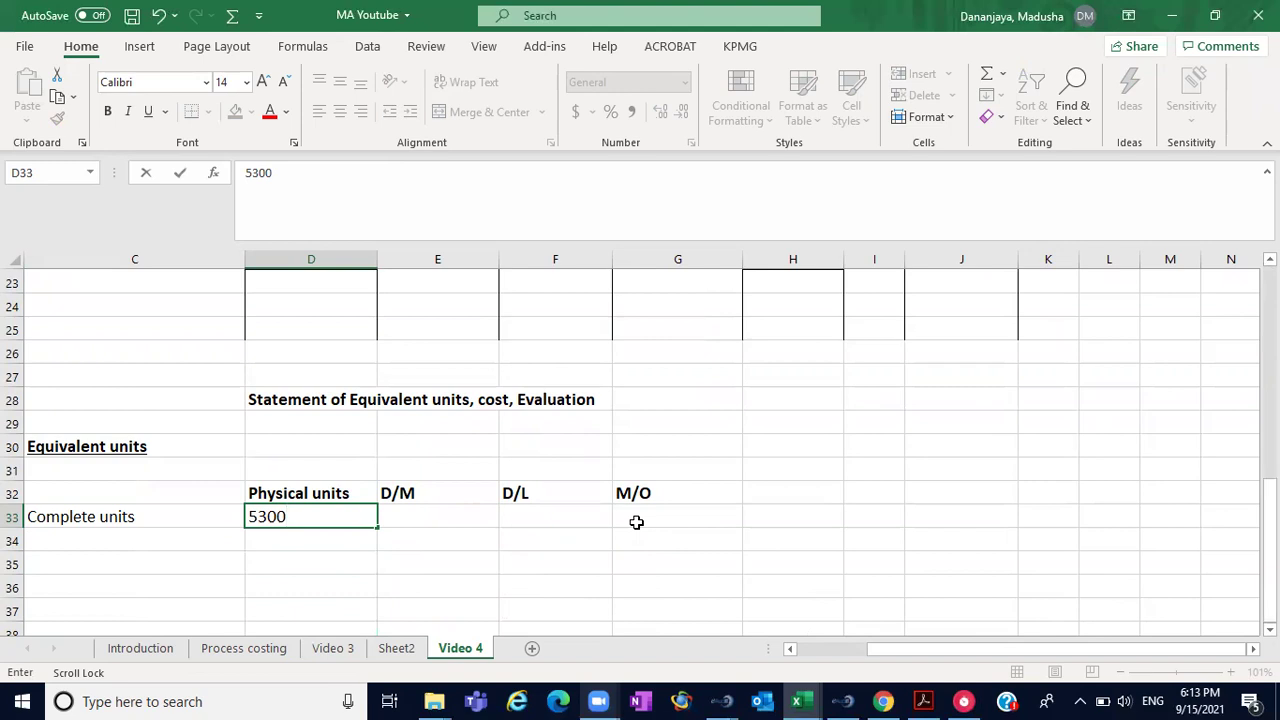
- Enter the D/M completion of 100% in E34 and the equivalent units 5300 in E33 for complete units
{"action": "left_click", "coordinate": [438, 541]}
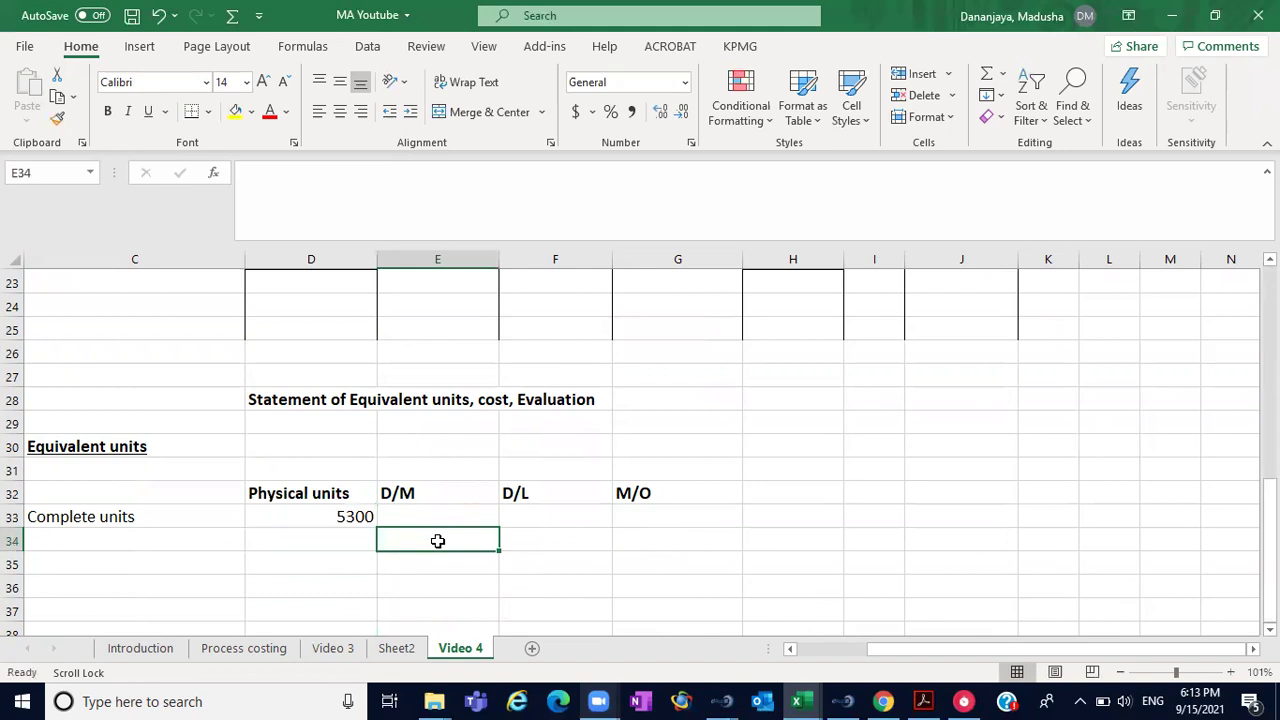
{"action": "type", "text": "100"}
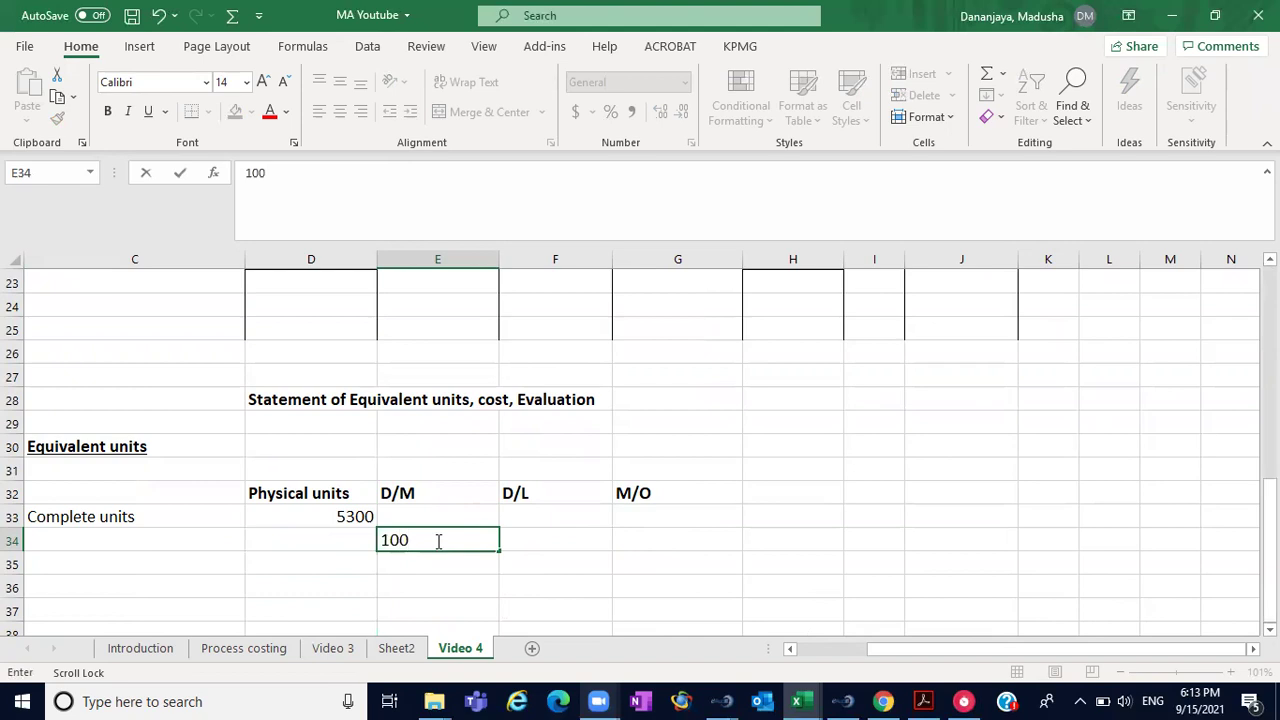
{"action": "type", "text": "%"}
{"action": "left_click", "coordinate": [409, 516]}
{"action": "type", "text": "53000"}
{"action": "key", "text": "BackSpace"}
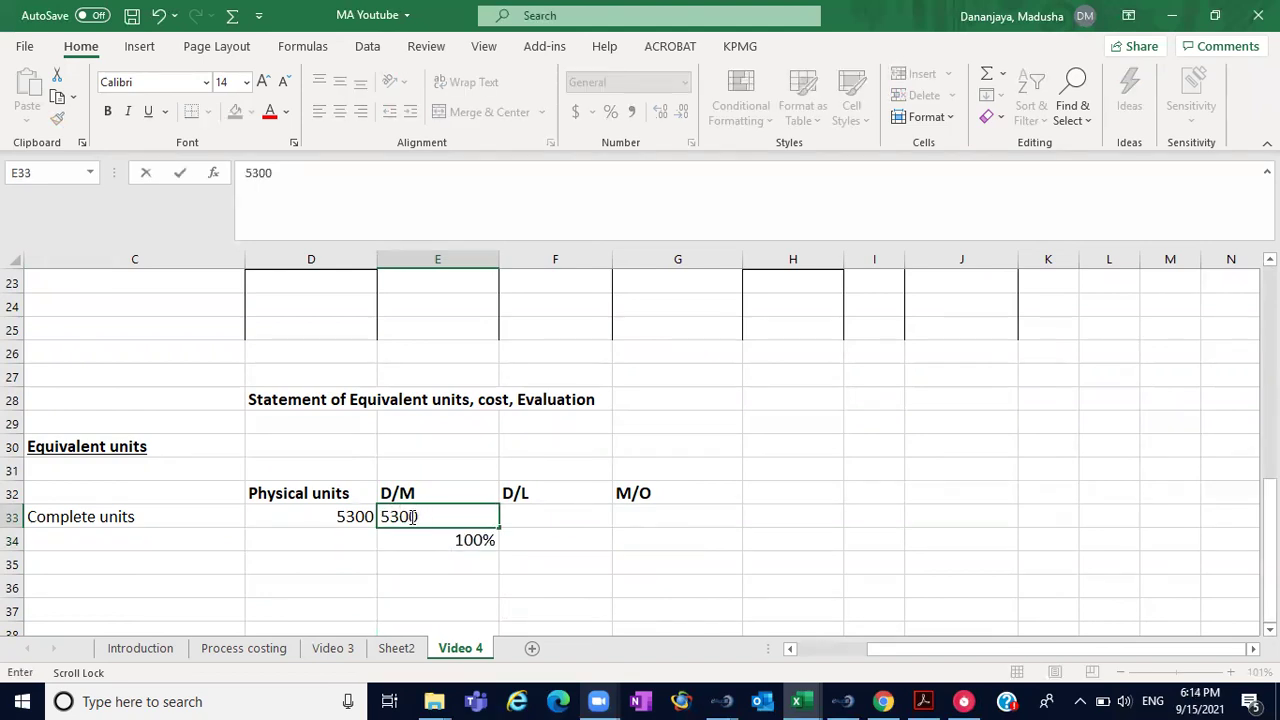
- Copy the 100% completion from E34 to F34 and enter 5300 in F33 as the D/L equivalent units
{"action": "left_click", "coordinate": [533, 515]}
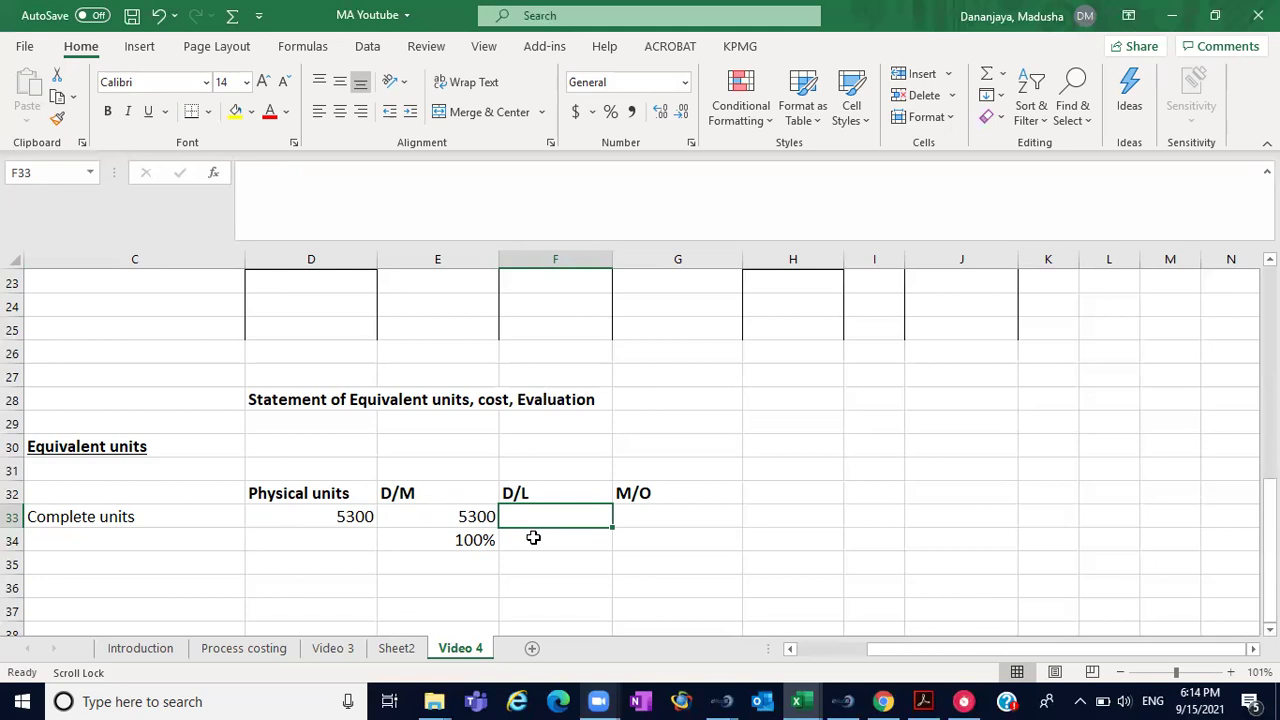
{"action": "left_click", "coordinate": [467, 539]}
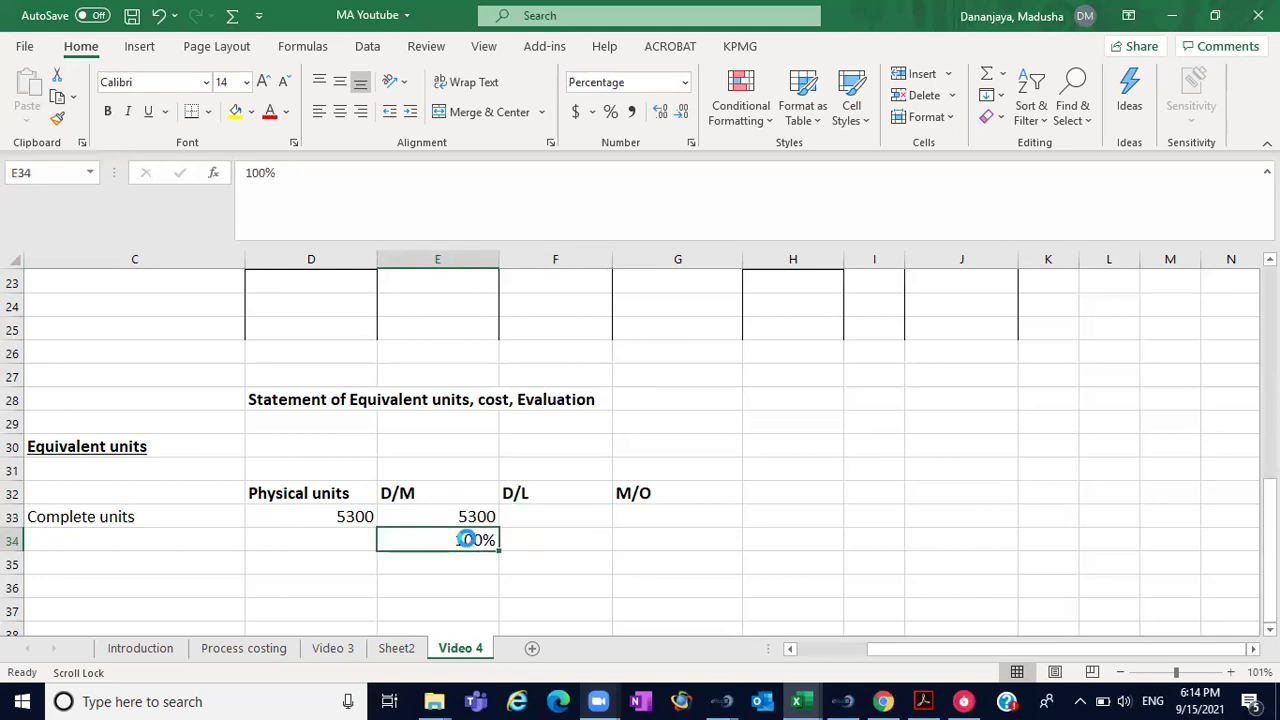
{"action": "key", "text": "ctrl+c"}
{"action": "left_click", "coordinate": [525, 545]}
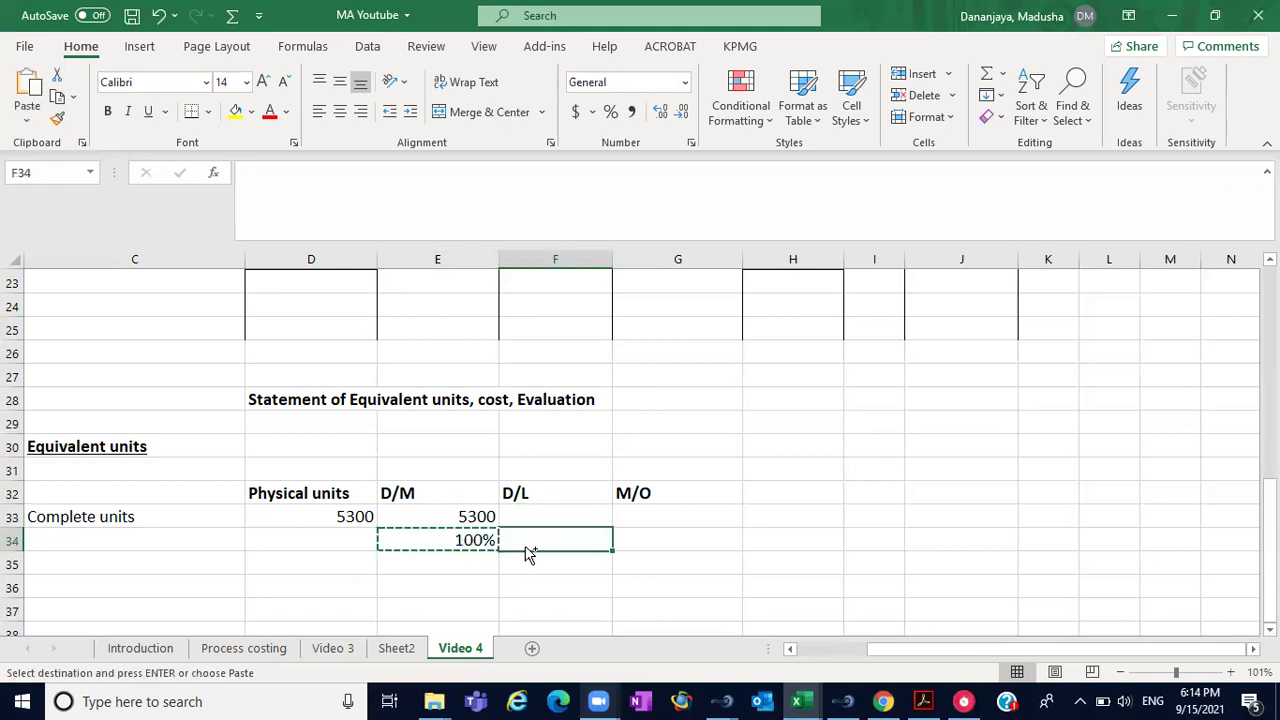
{"action": "key", "text": "ctrl+v"}
{"action": "left_click", "coordinate": [527, 514]}
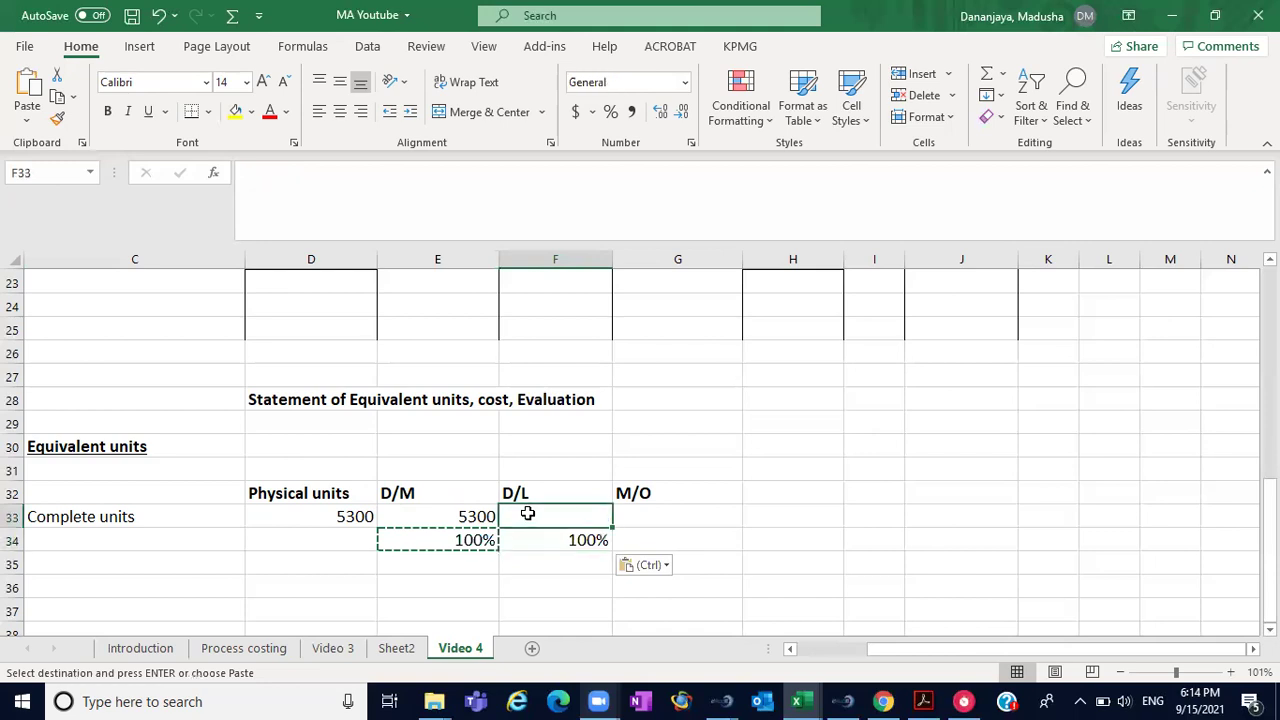
{"action": "type", "text": "5"}
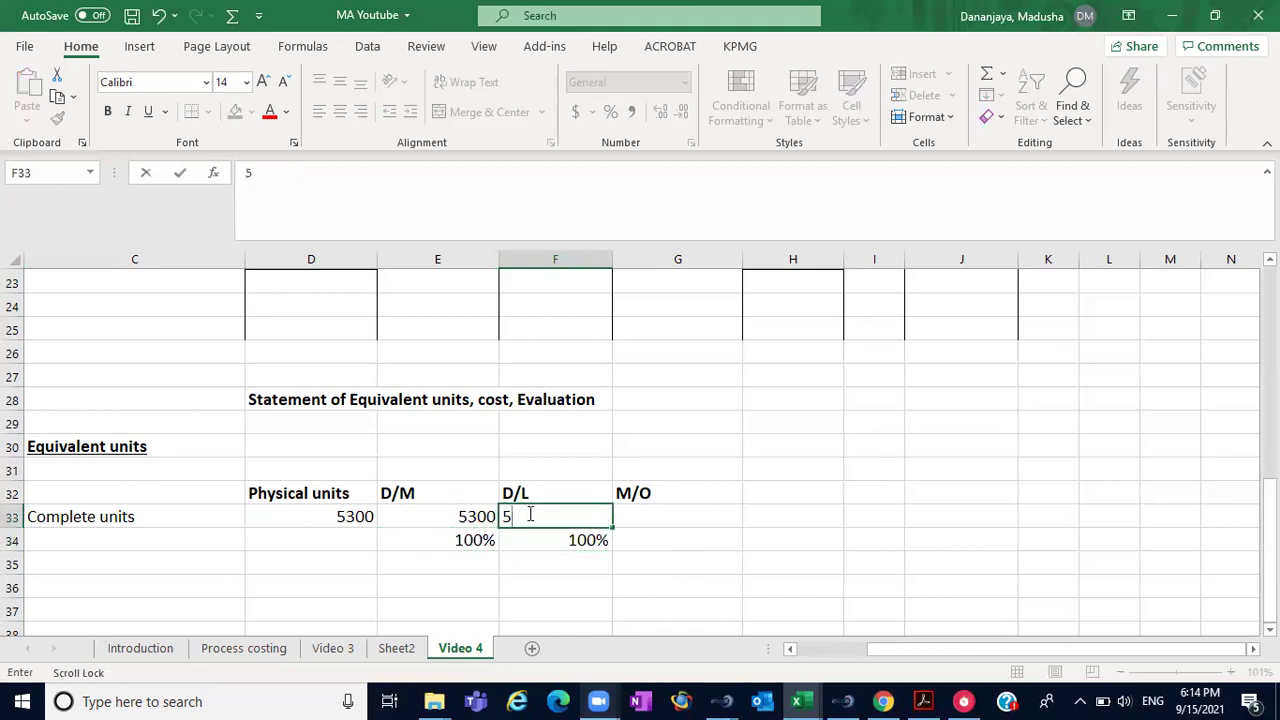
{"action": "type", "text": "300"}
- Copy the D/L completion of 100% from F34 to G34 and the 5300 units from F33 to G33 for M/O
{"action": "left_click", "coordinate": [678, 546]}
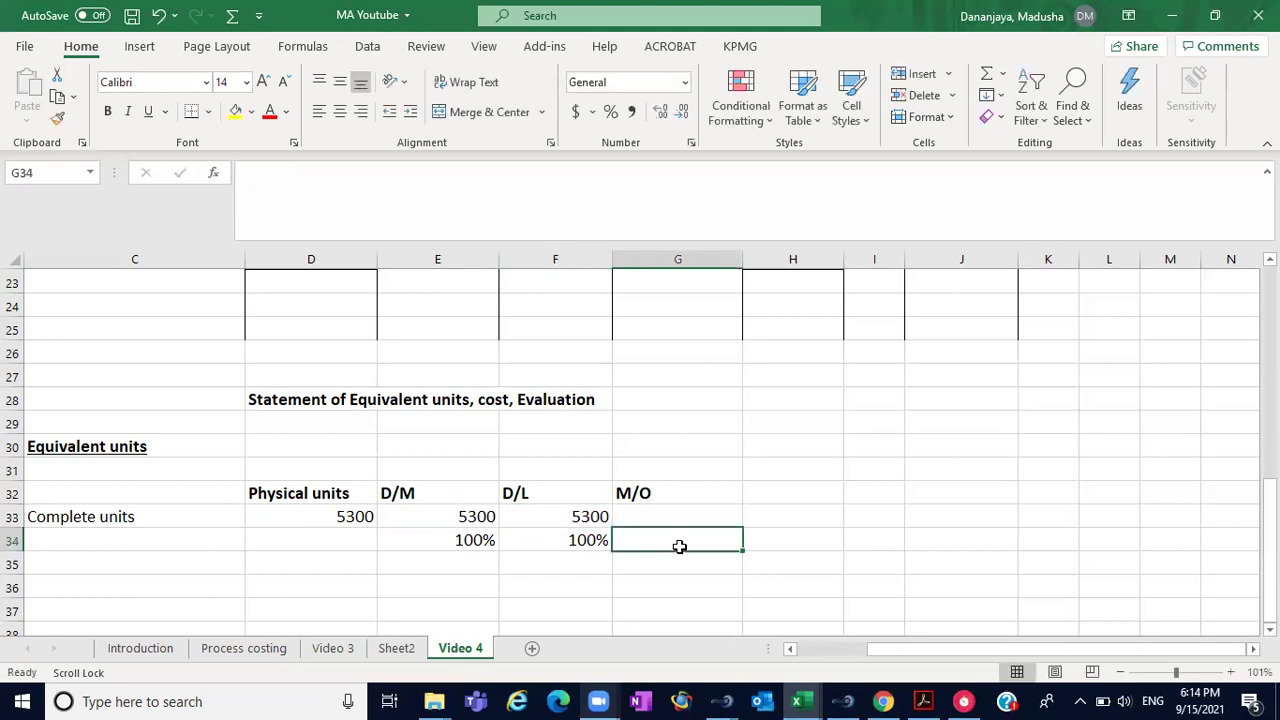
{"action": "left_click", "coordinate": [579, 536]}
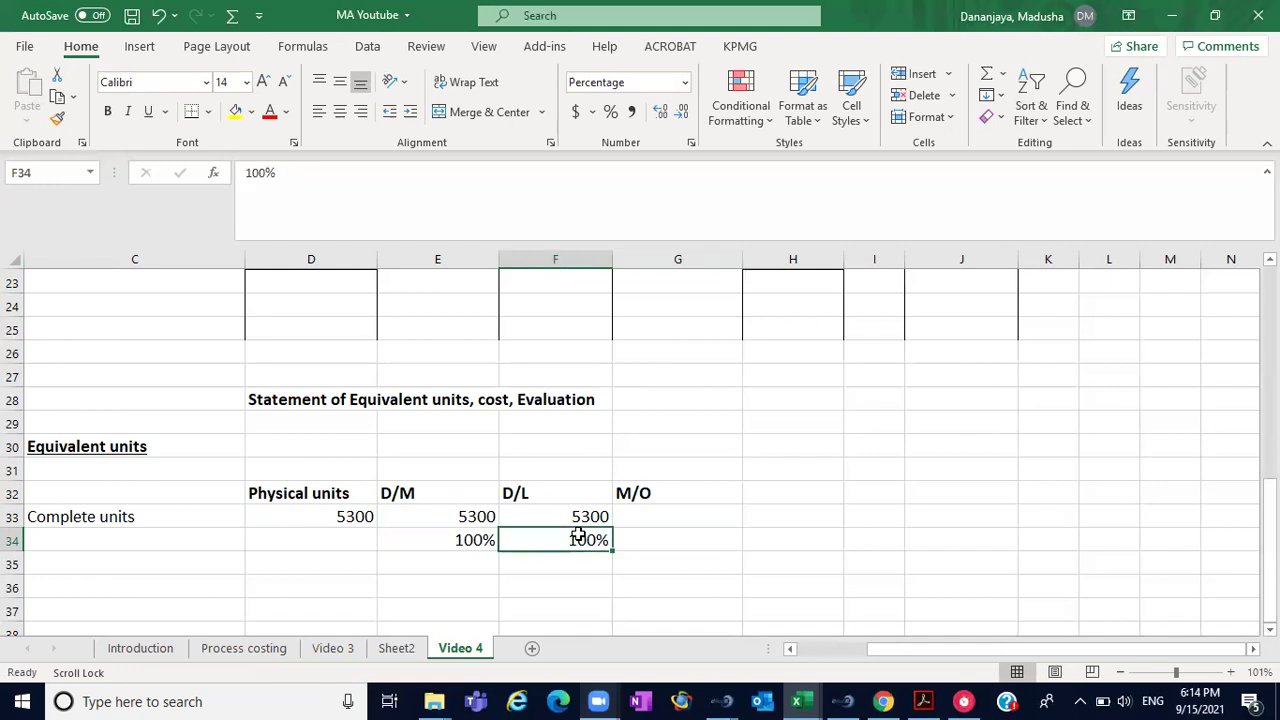
{"action": "key", "text": "ctrl+c"}
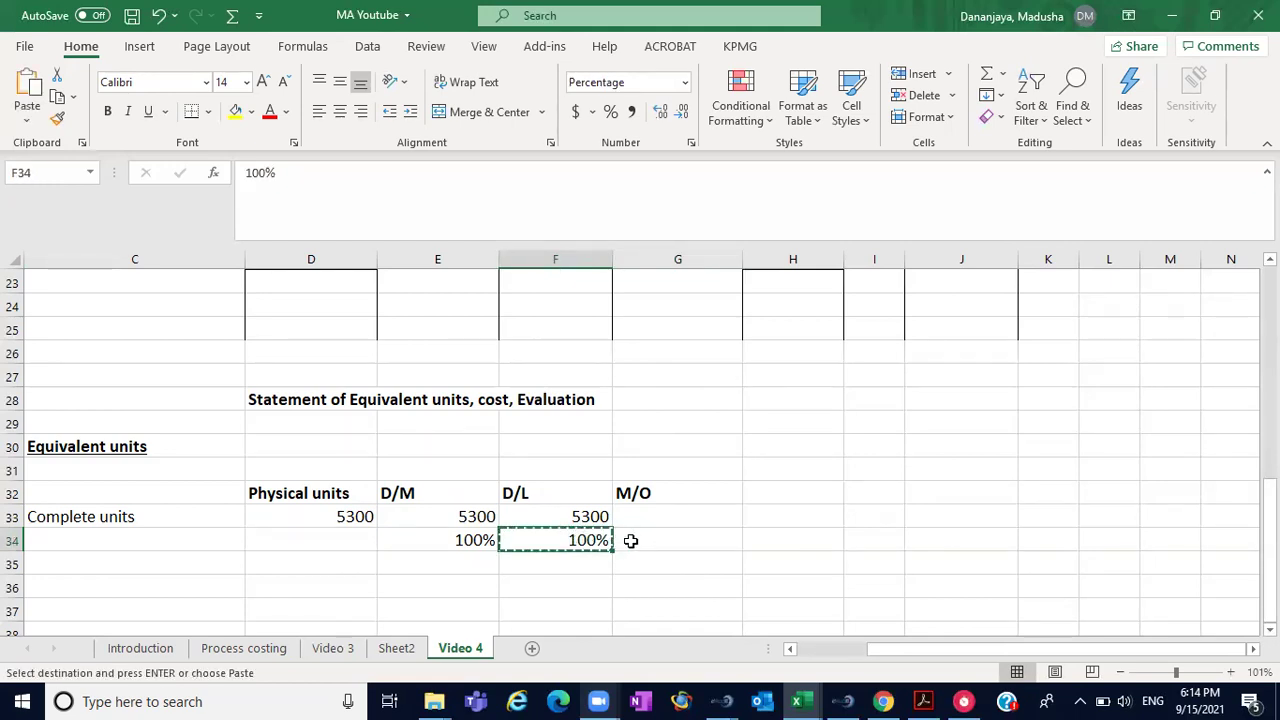
{"action": "left_click", "coordinate": [631, 540]}
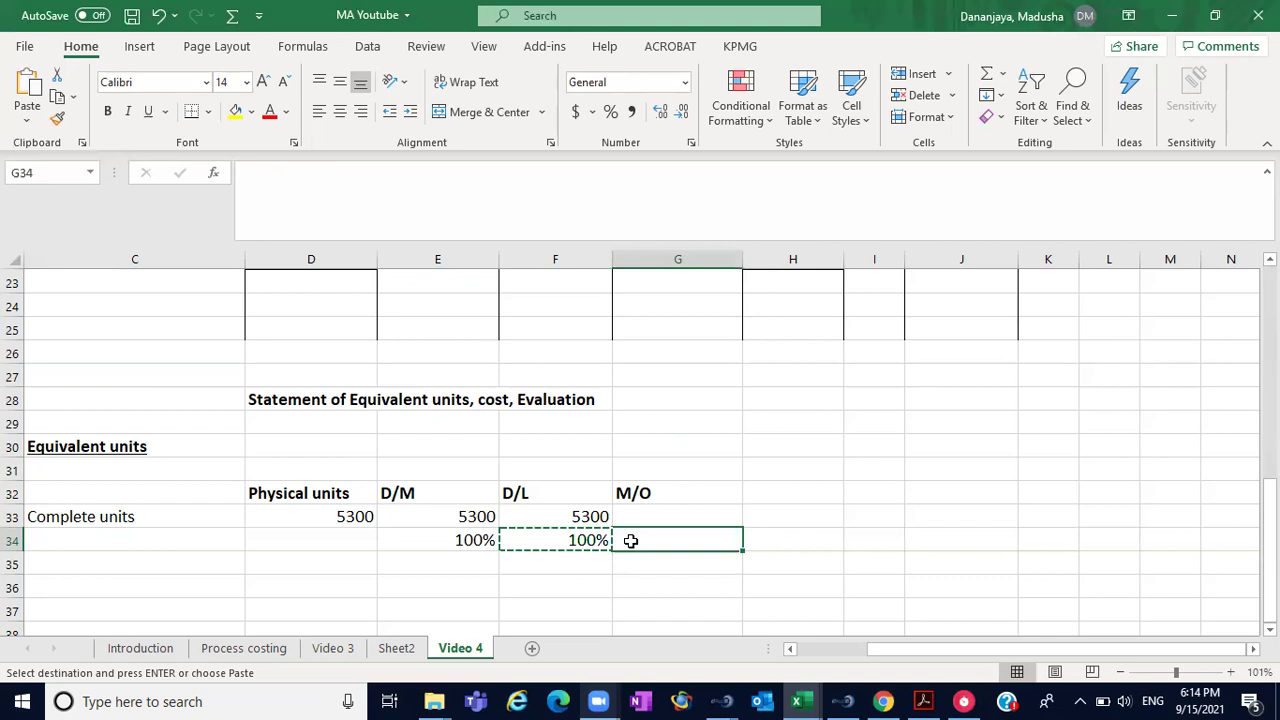
{"action": "key", "text": "ctrl+v"}
{"action": "left_click", "coordinate": [640, 511]}
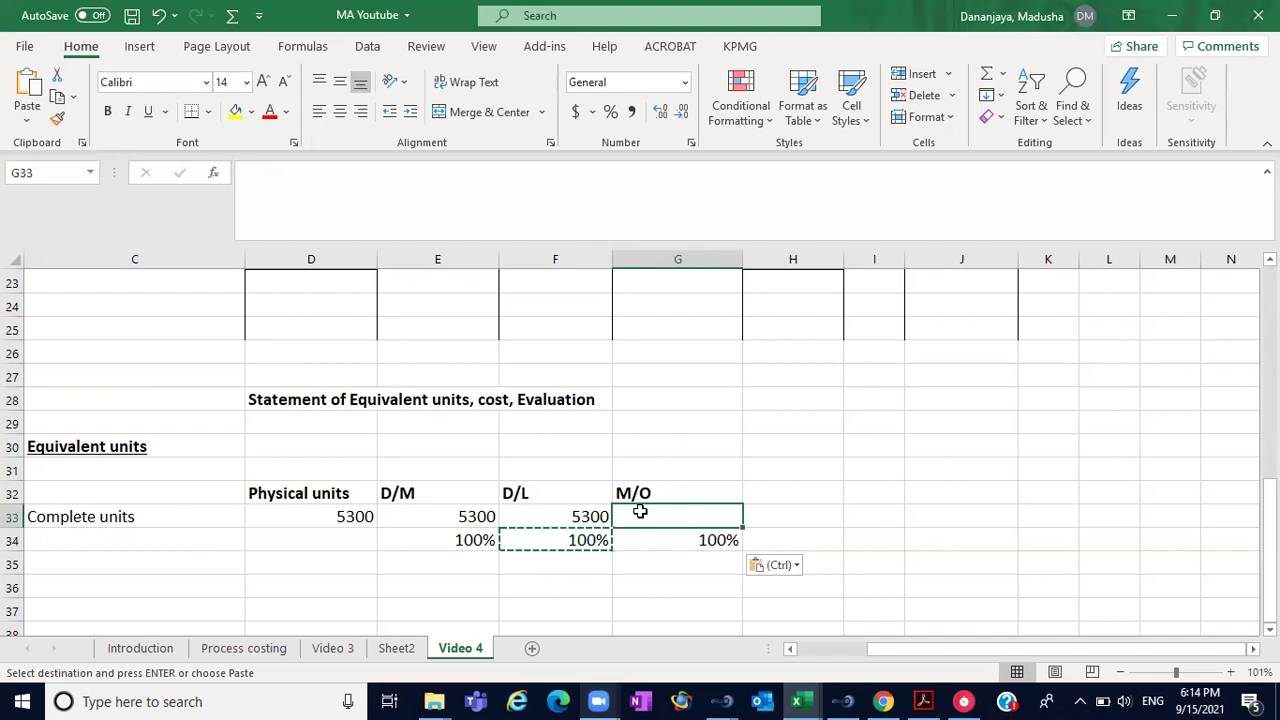
{"action": "left_click", "coordinate": [586, 515]}
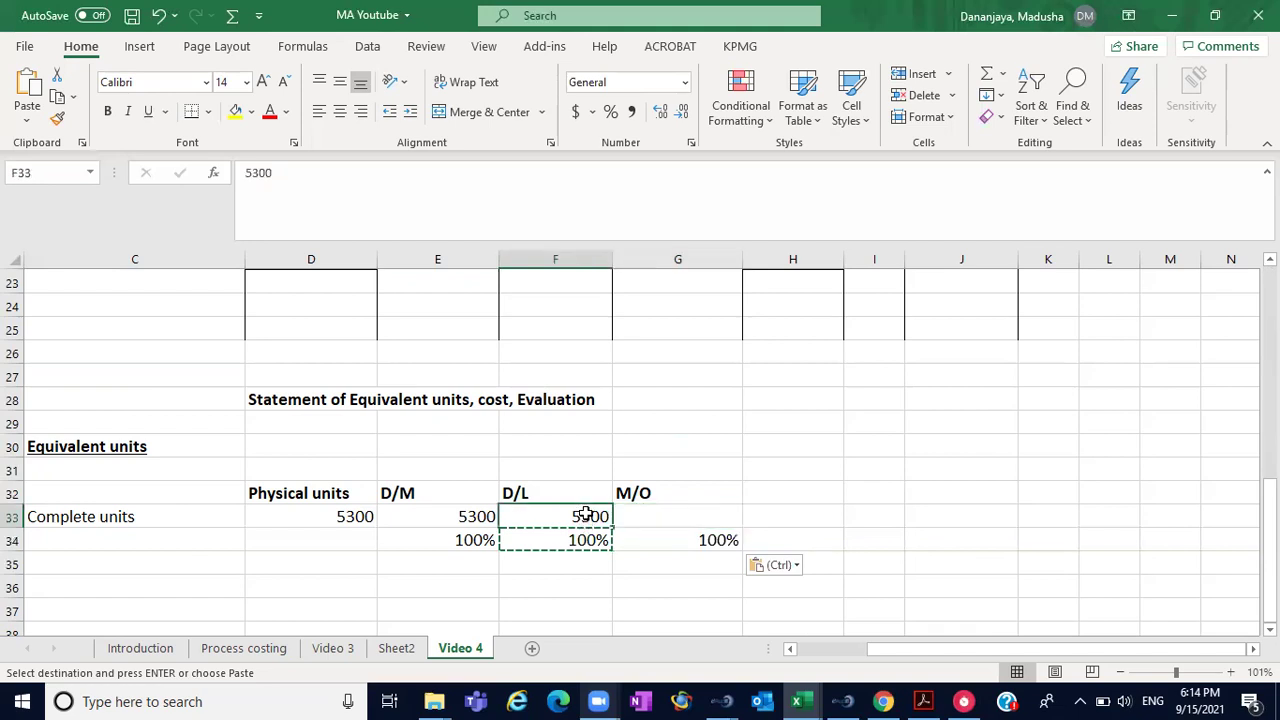
{"action": "key", "text": "ctrl+c"}
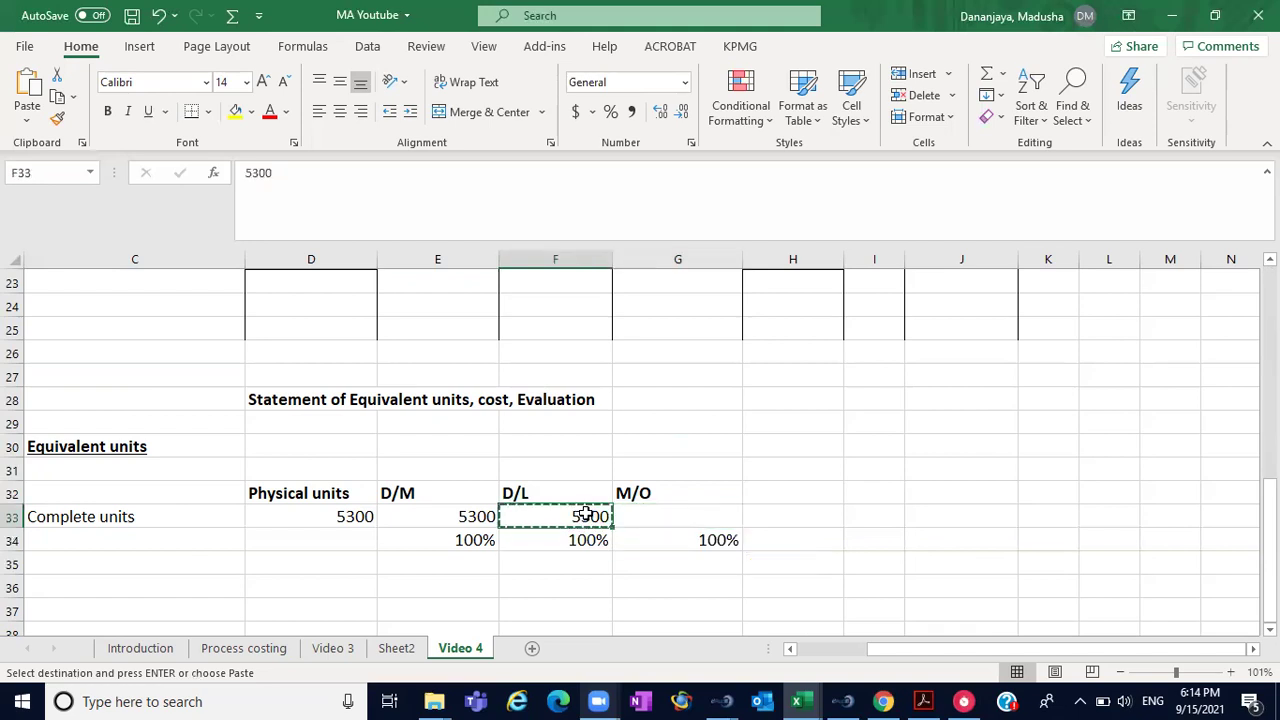
{"action": "left_click", "coordinate": [643, 519]}
{"action": "key", "text": "ctrl+v"}
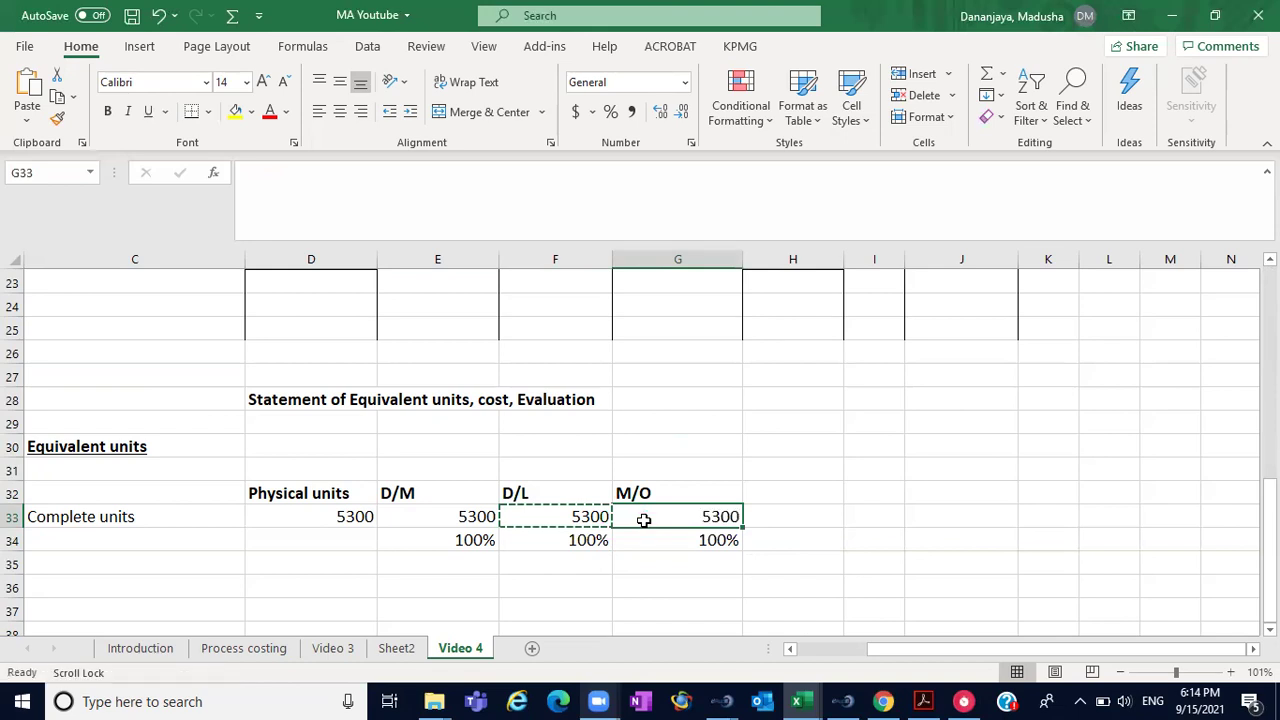
{"action": "left_click", "coordinate": [866, 537]}
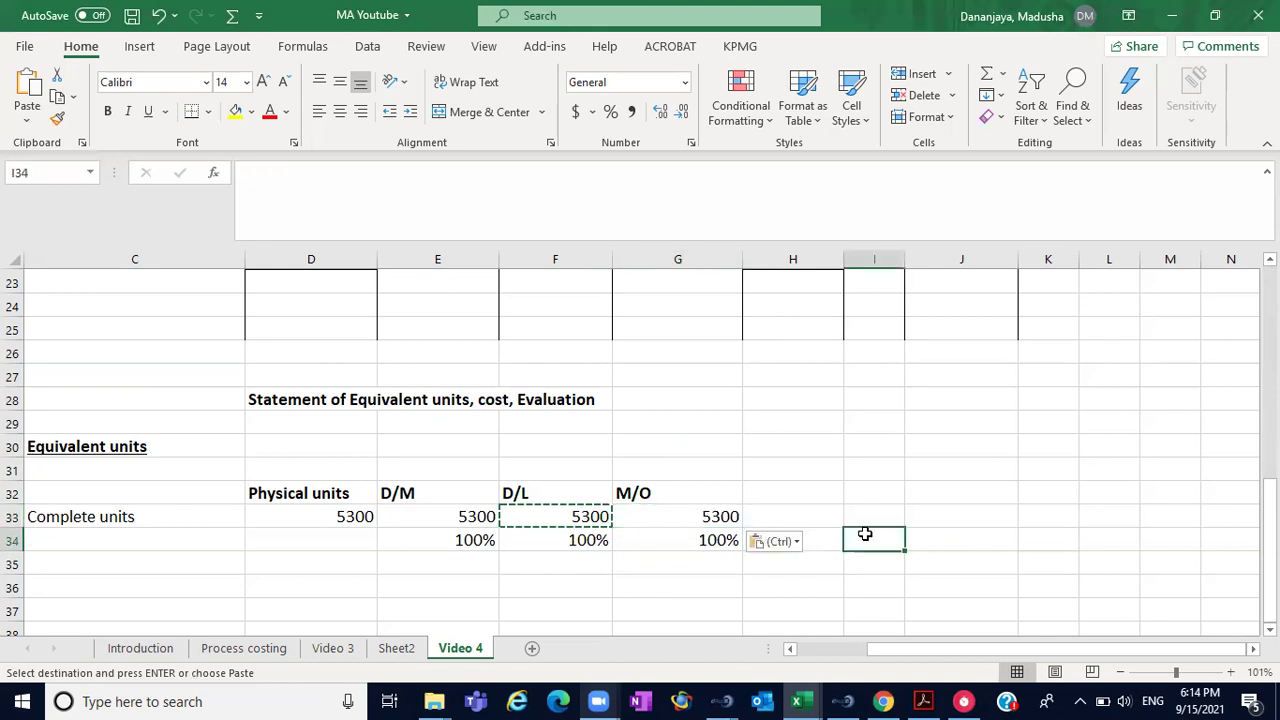
{"action": "key", "text": "Escape"}
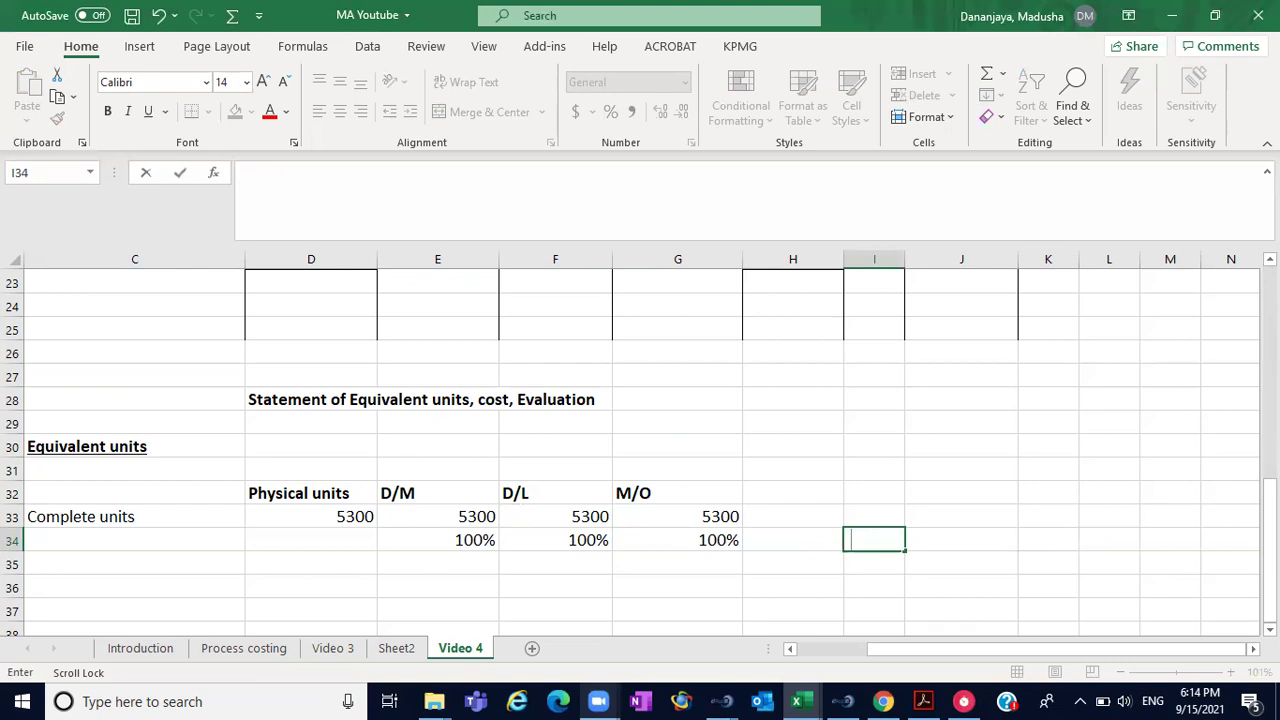
- Make the complete units' equivalent values in E33:G33 bold and fill them yellow
{"action": "scroll", "coordinate": [1226, 599], "scroll_direction": "down", "scroll_amount": 2}
{"action": "scroll", "coordinate": [846, 537], "scroll_direction": "down", "scroll_amount": 1}
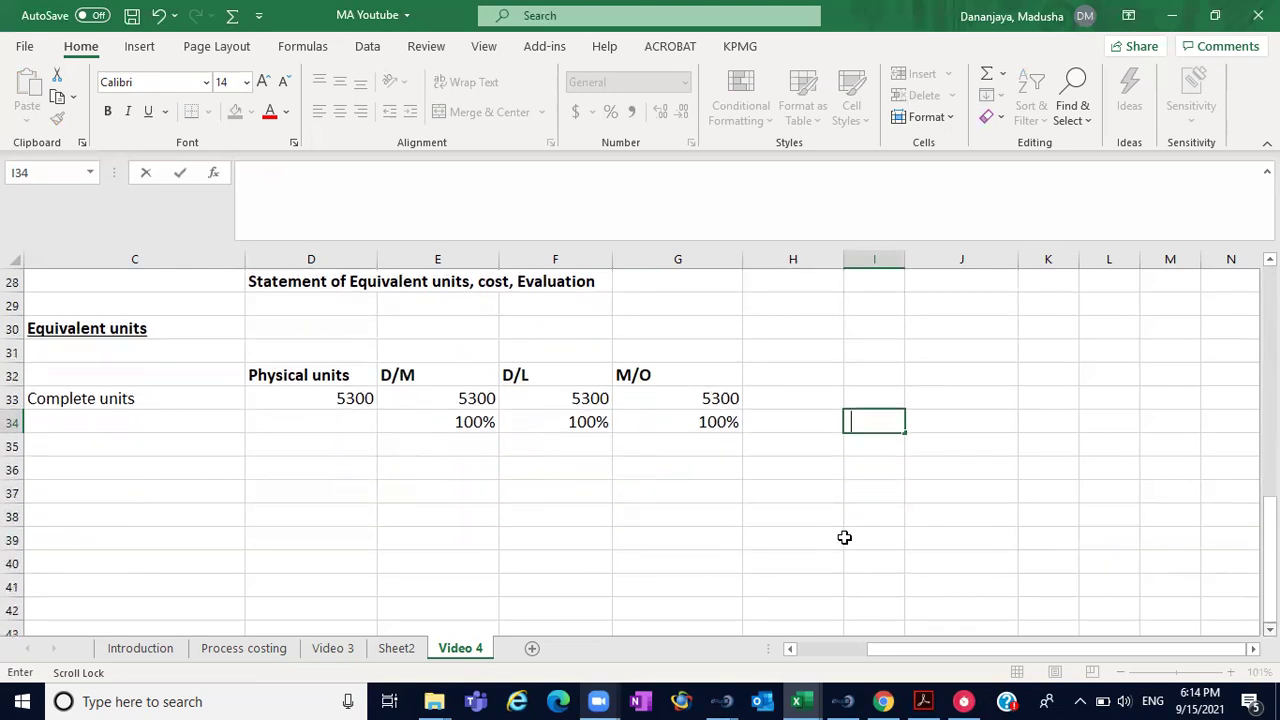
{"action": "left_click", "coordinate": [456, 398]}
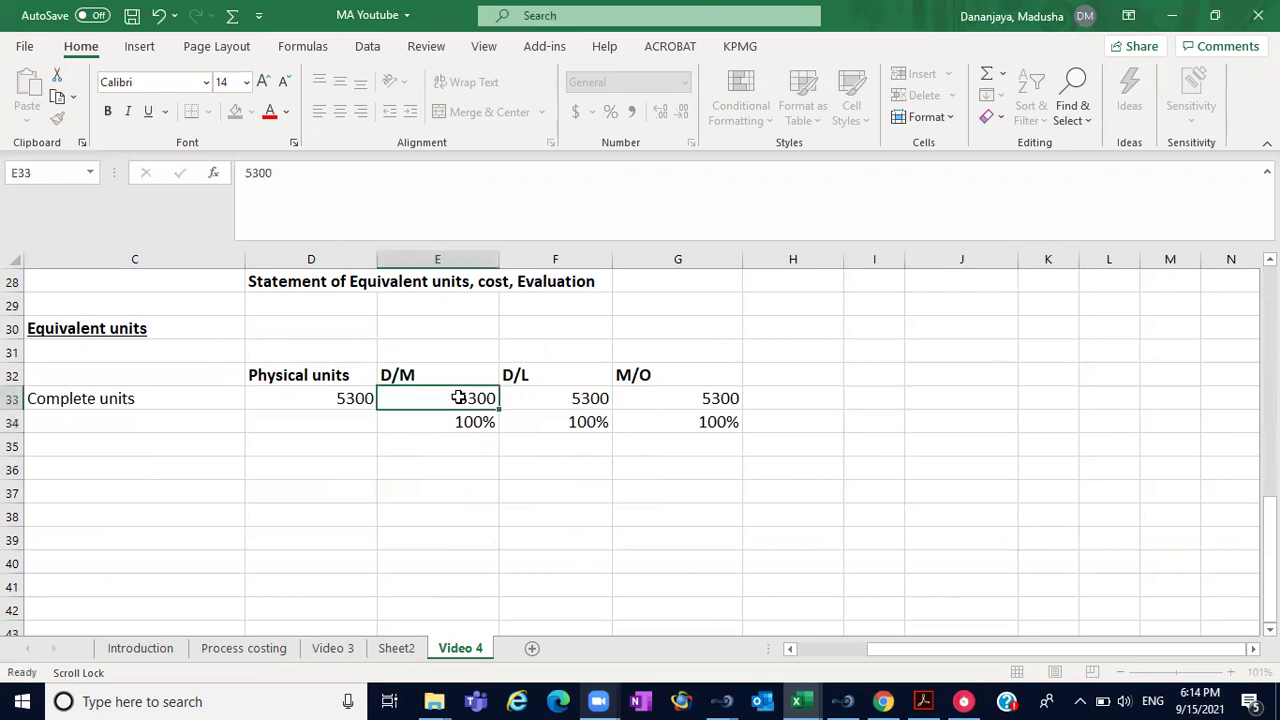
{"action": "left_click", "coordinate": [110, 115]}
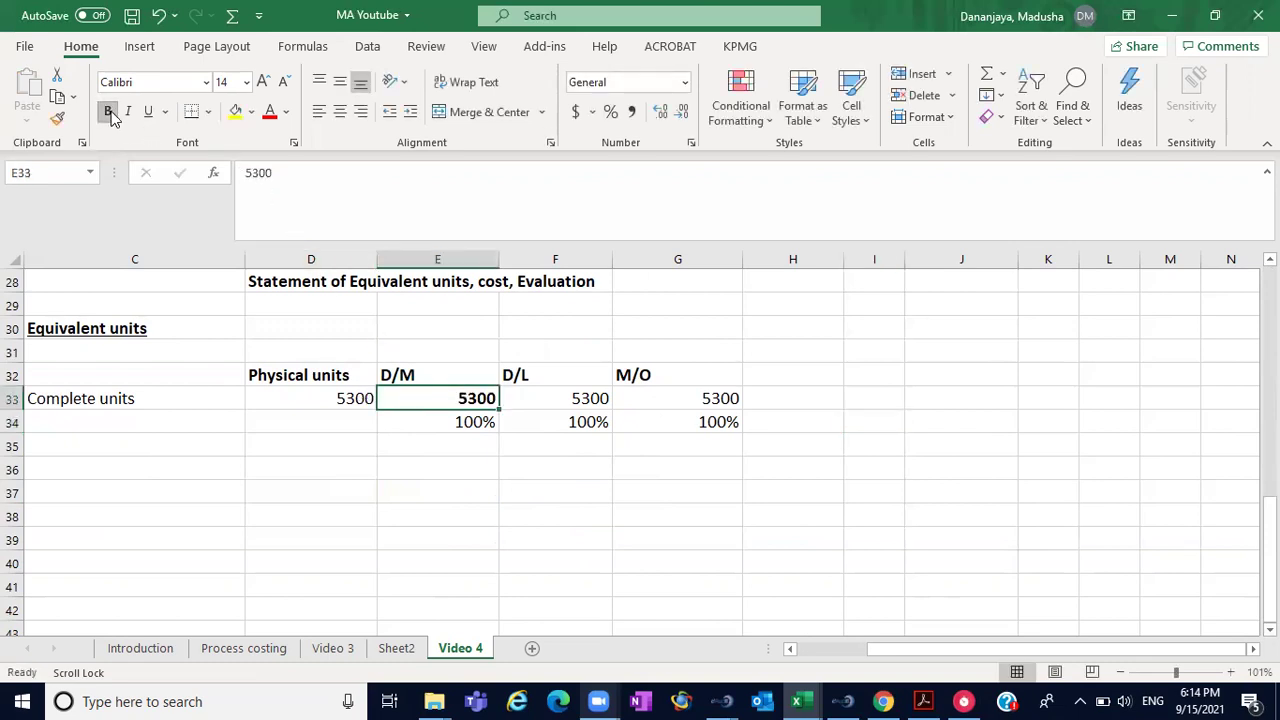
{"action": "left_click_drag", "start_coordinate": [426, 400], "coordinate": [738, 404]}
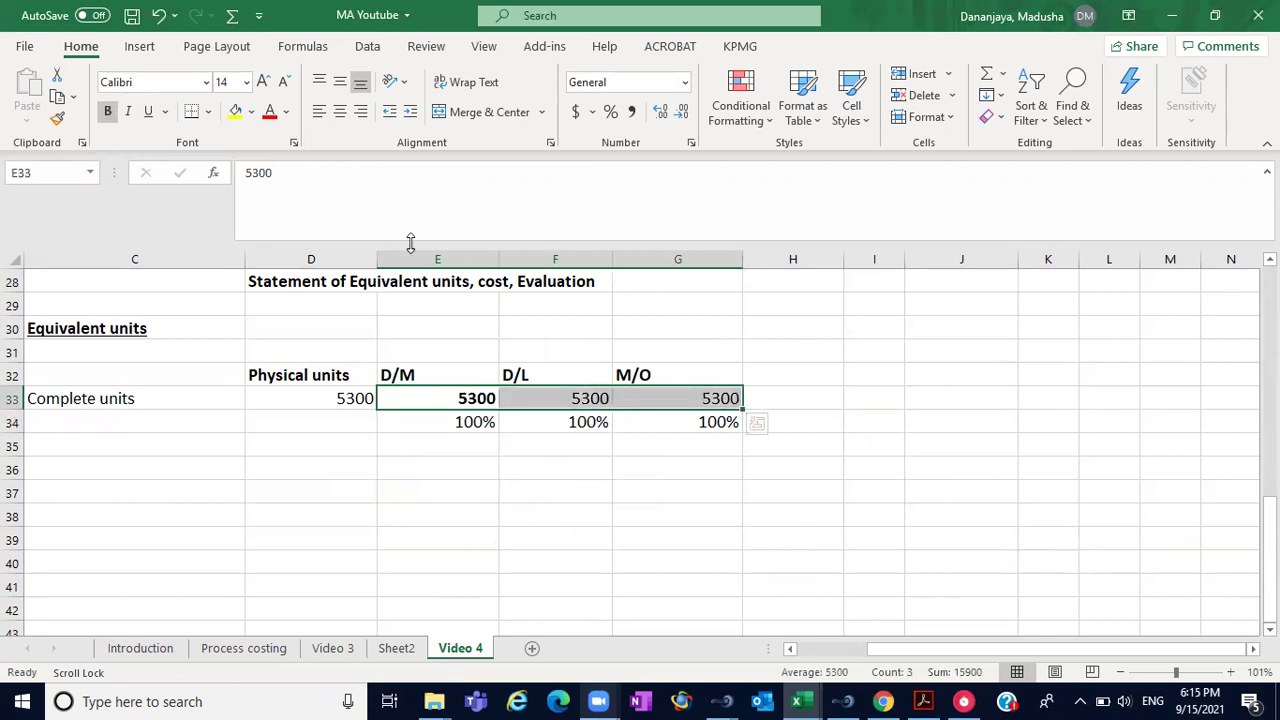
{"action": "left_click", "coordinate": [236, 113]}
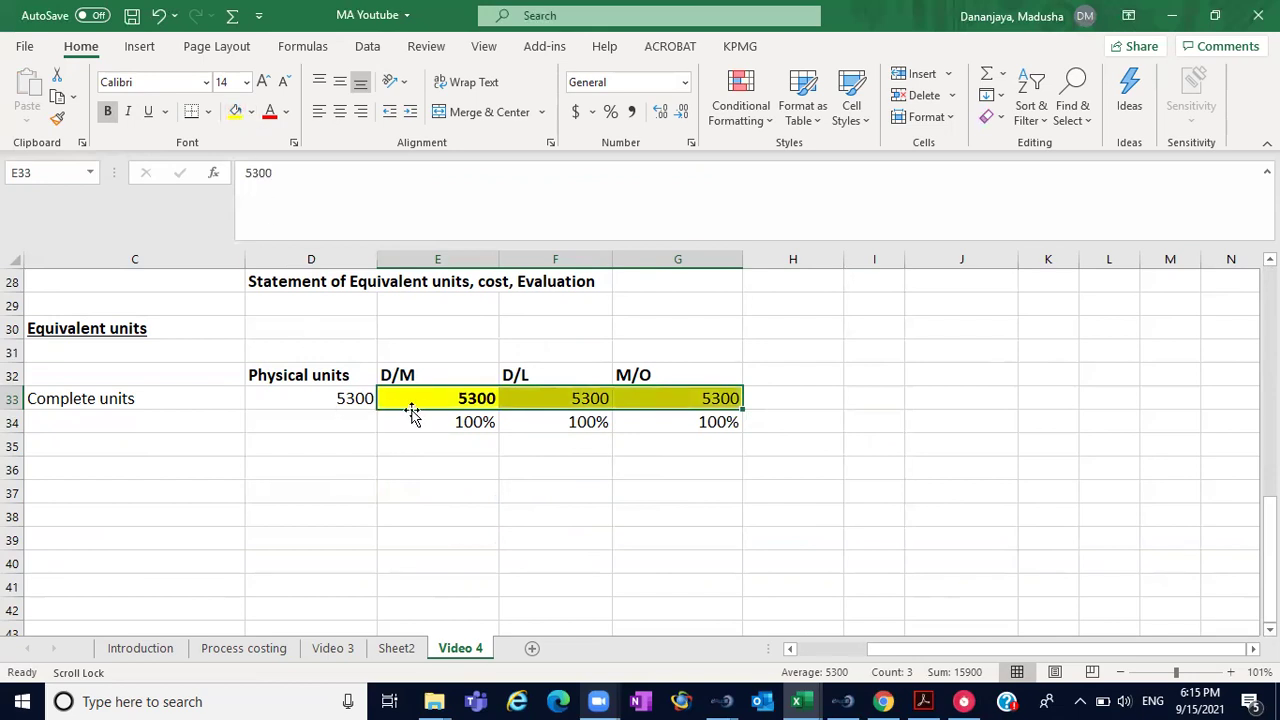
{"action": "left_click", "coordinate": [108, 113]}
{"action": "left_click", "coordinate": [108, 113]}
{"action": "left_click", "coordinate": [280, 580]}
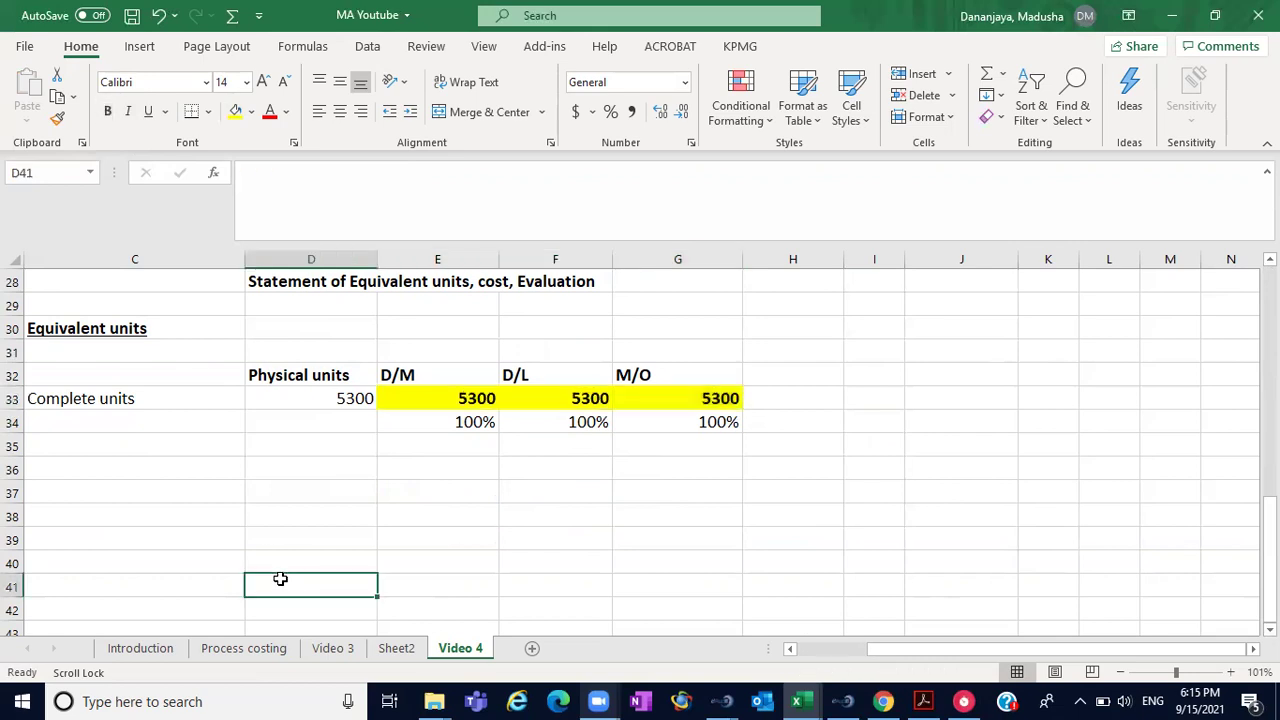
- Enter the row label "Abnormal loss" in C35 below the complete units row
{"action": "left_click", "coordinate": [96, 436]}
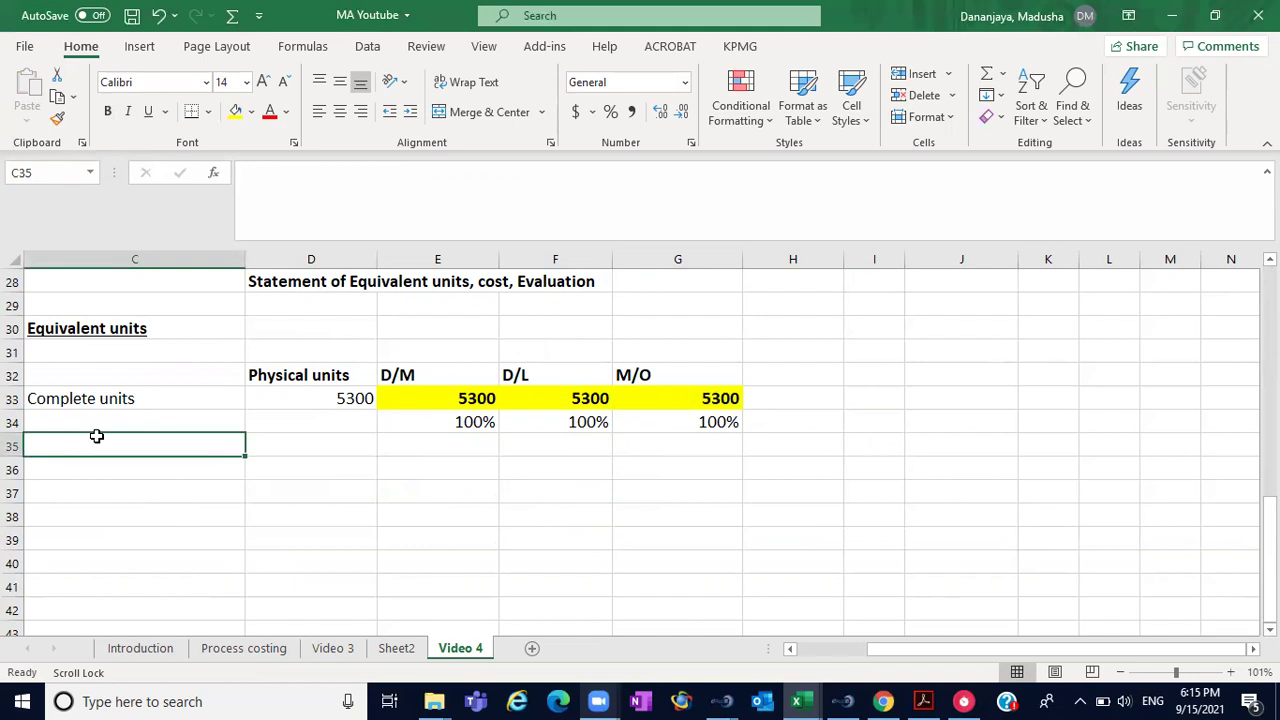
{"action": "type", "text": "Abn"}
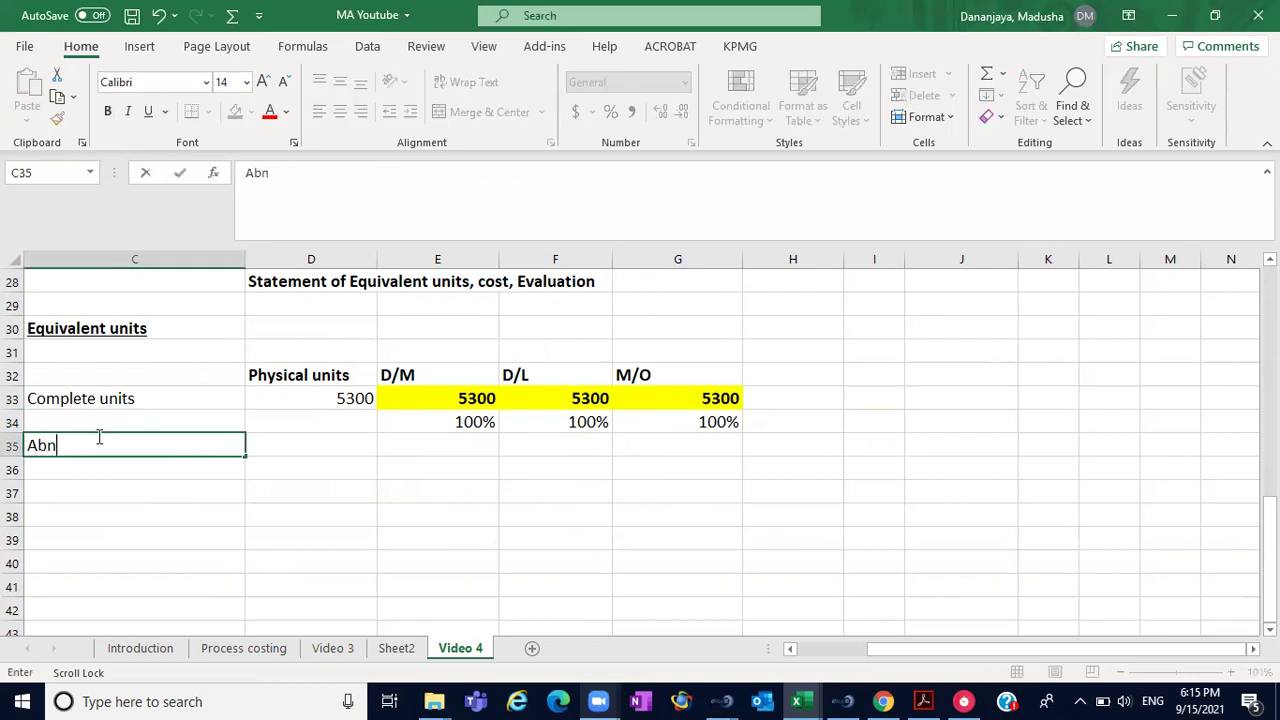
{"action": "type", "text": "ormal loss"}
- Enter 120 in D35 as the abnormal loss's physical units, taken from the abnormal loss line in Process Account 1
{"action": "left_click", "coordinate": [296, 445]}
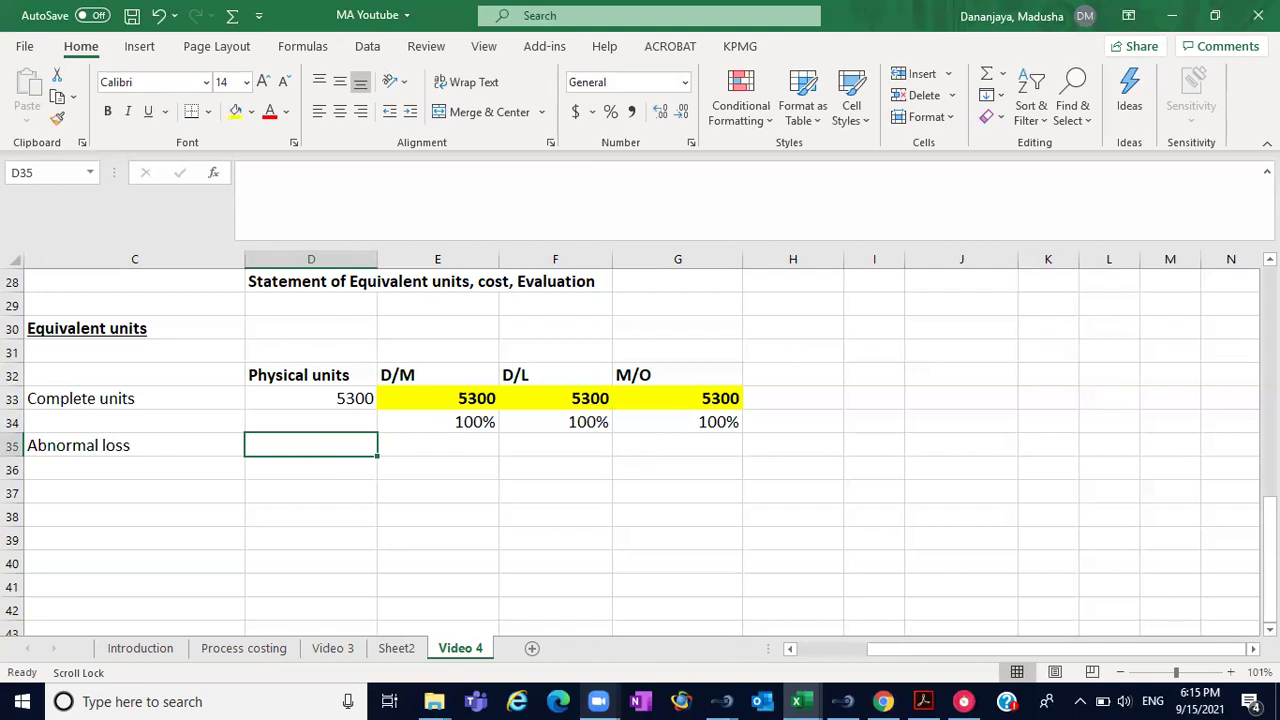
{"action": "scroll", "coordinate": [640, 450], "scroll_direction": "up", "scroll_amount": 5}
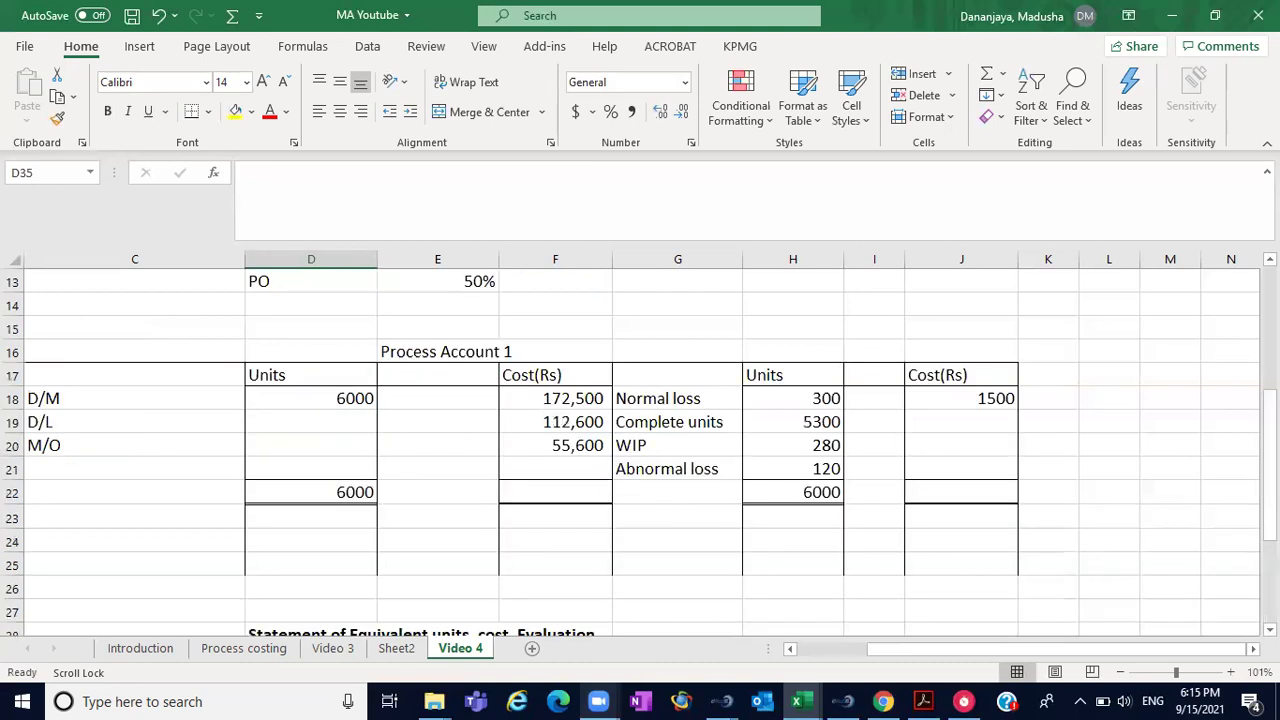
{"action": "left_click", "coordinate": [790, 470]}
{"action": "scroll", "coordinate": [645, 464], "scroll_direction": "down", "scroll_amount": 5}
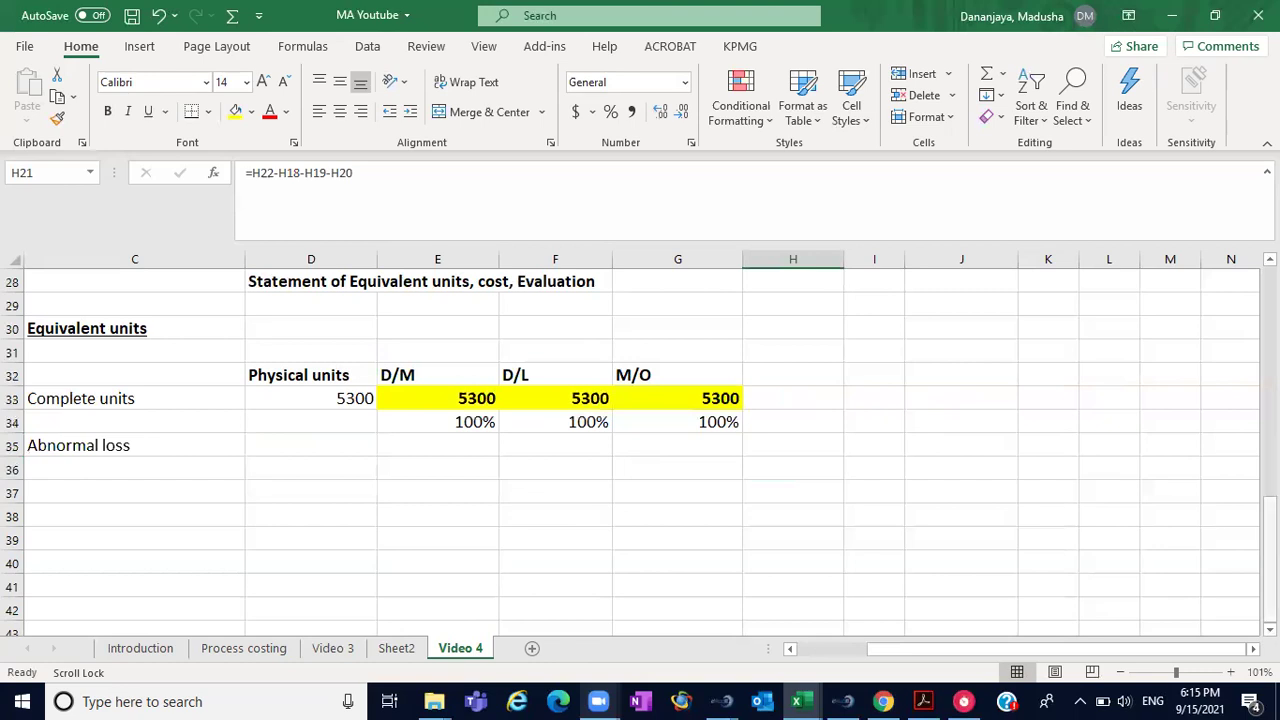
{"action": "left_click", "coordinate": [301, 447]}
{"action": "type", "text": "120"}
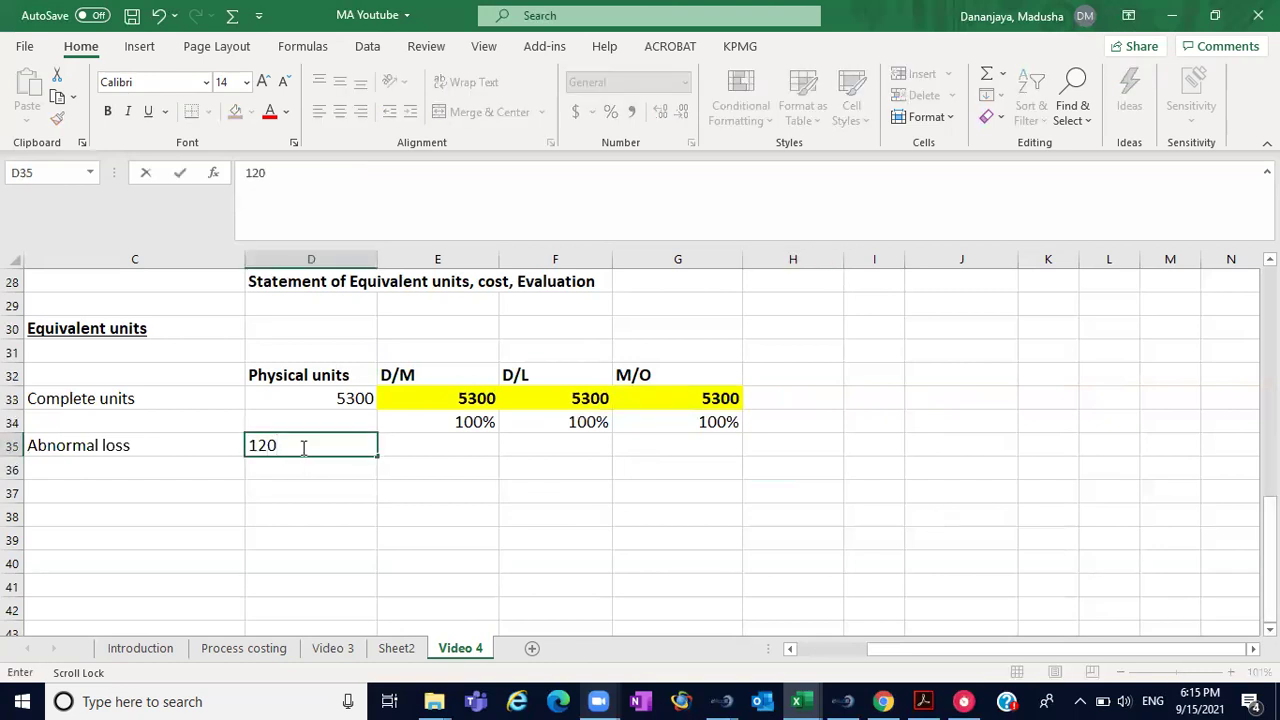
{"action": "key", "text": "Return"}
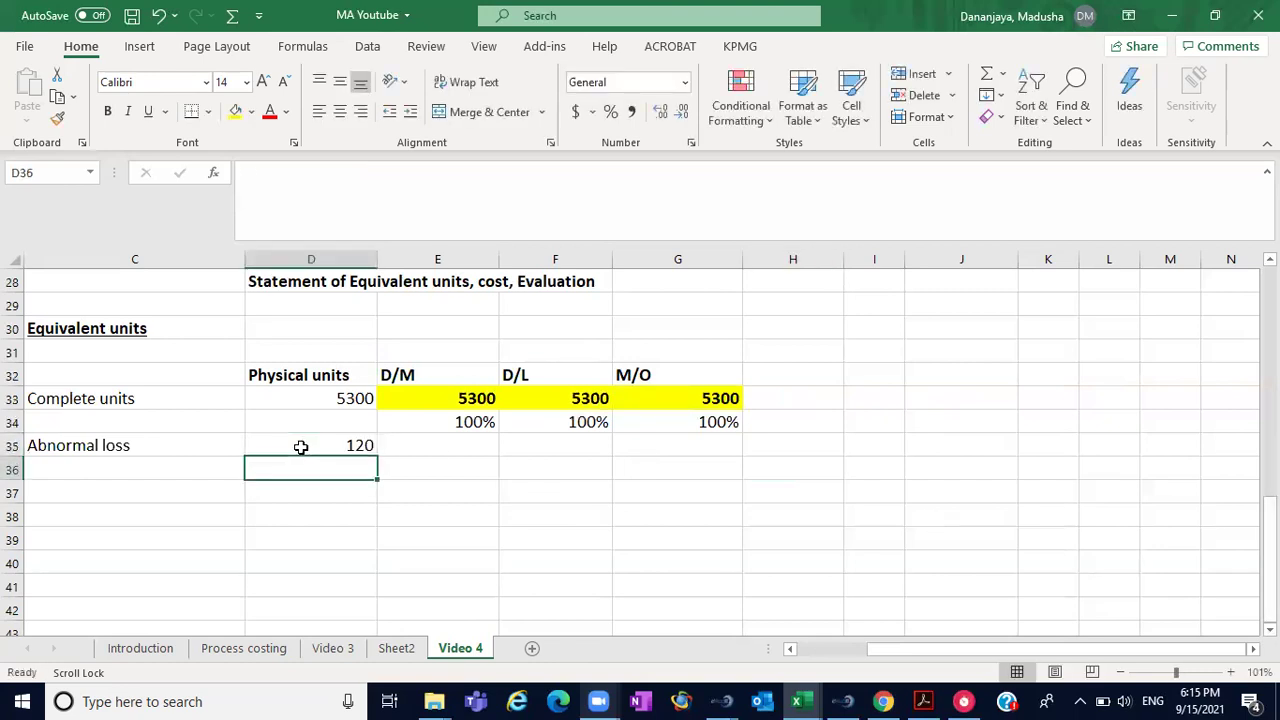
{"action": "left_click", "coordinate": [415, 451]}
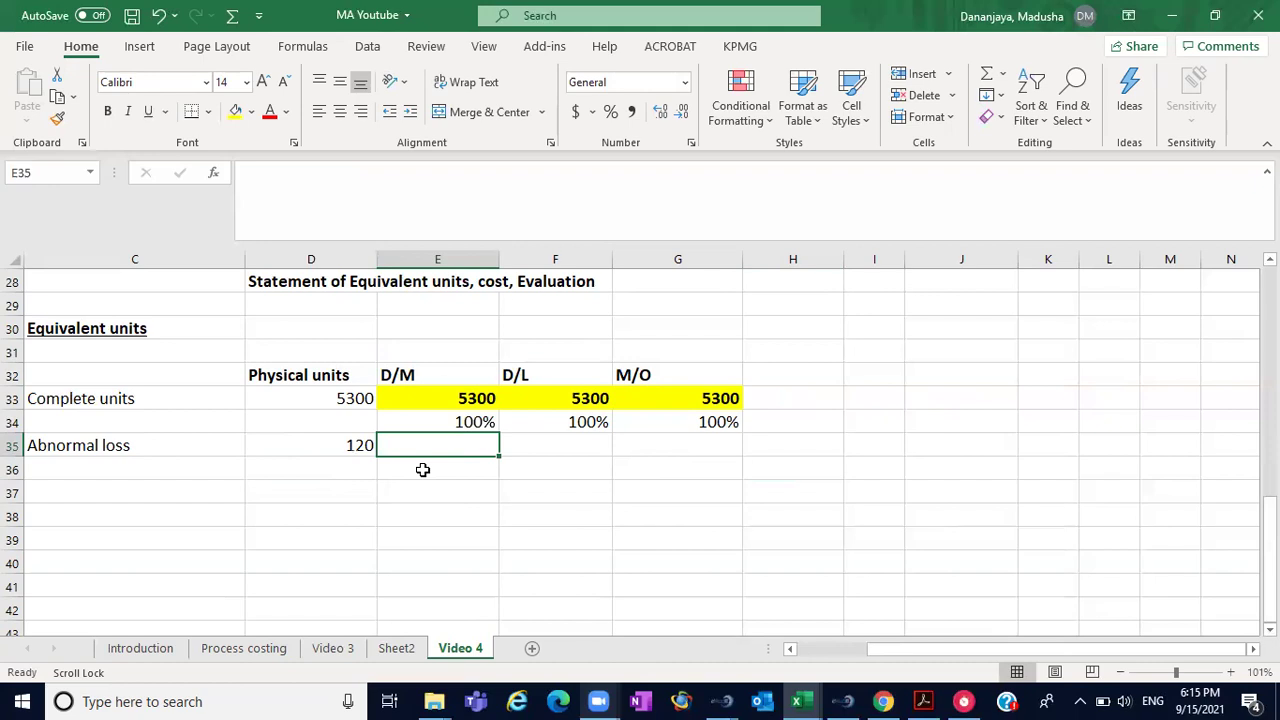
{"action": "type", "text": "1"}
{"action": "key", "text": "BackSpace"}
- Copy the 100% completion values from E34:G34 to E36:G36 beneath the abnormal loss row
{"action": "left_click_drag", "start_coordinate": [449, 424], "coordinate": [734, 421]}
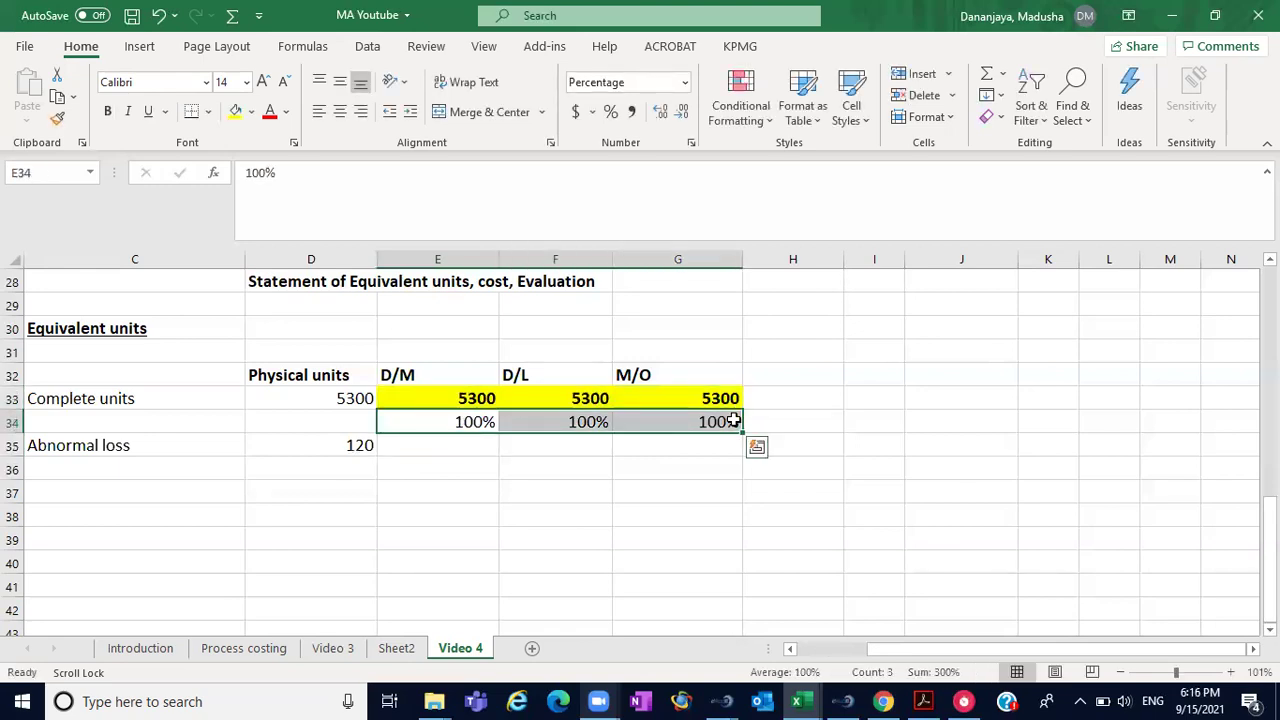
{"action": "key", "text": "ctrl+c"}
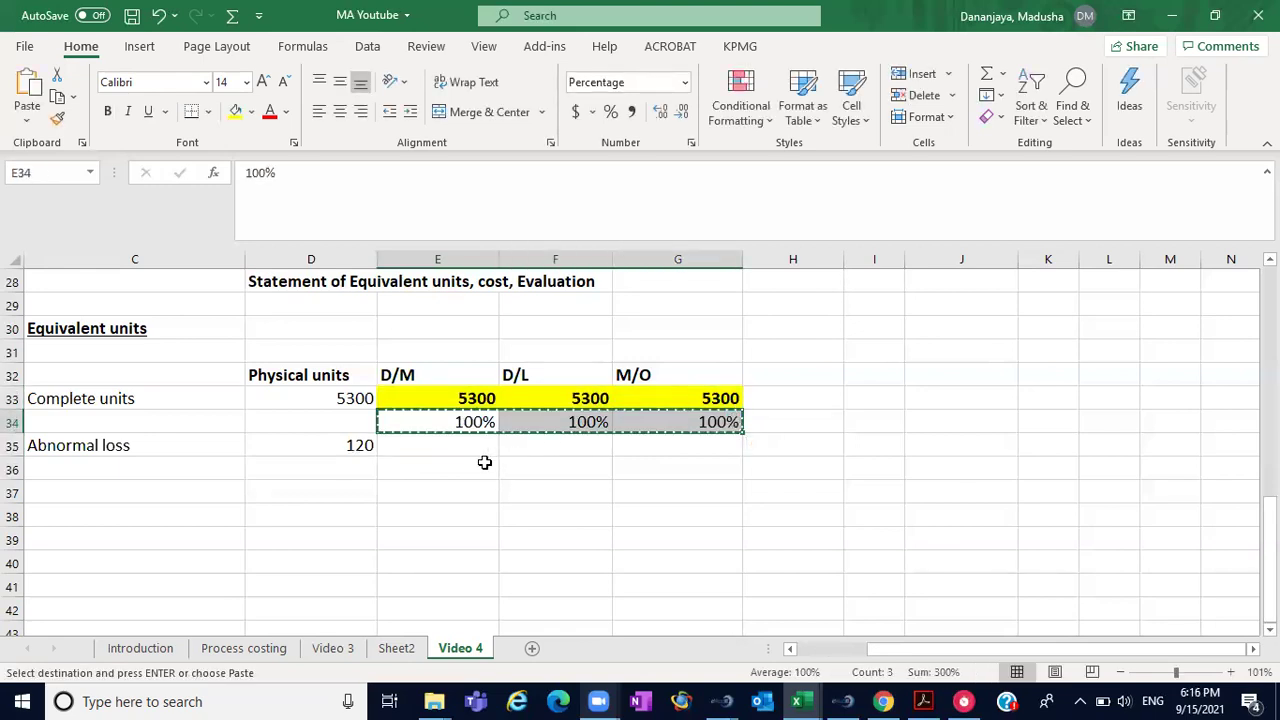
{"action": "left_click", "coordinate": [484, 463]}
{"action": "key", "text": "ctrl+v"}
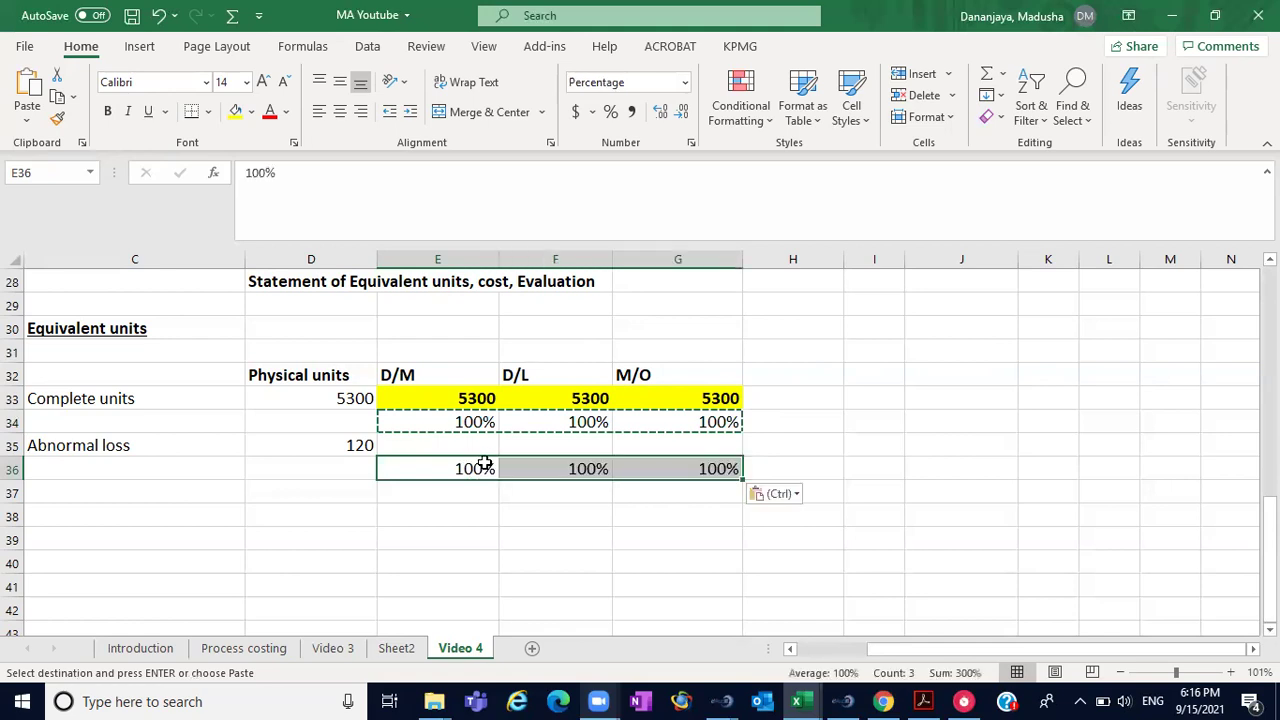
- Enter 120 equivalent units for the abnormal loss under D/M, D/L and M/O in E35:G35
{"action": "left_click", "coordinate": [430, 447]}
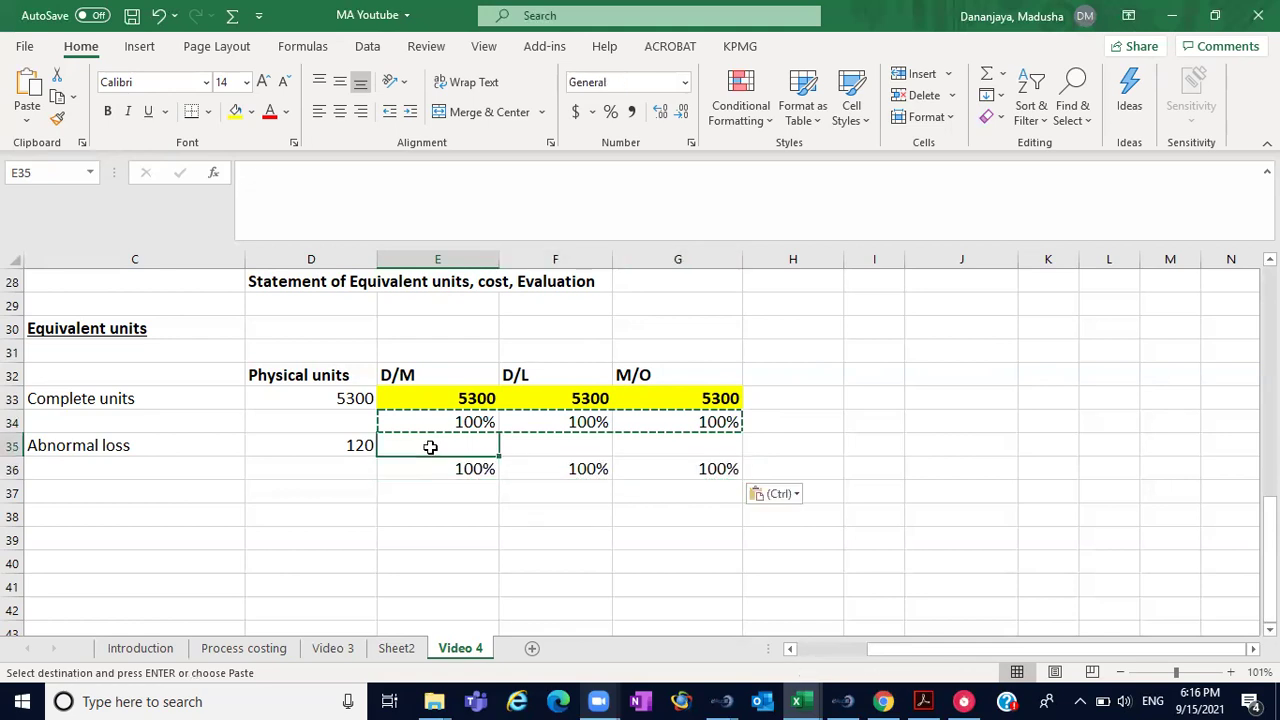
{"action": "type", "text": "120"}
{"action": "left_click", "coordinate": [548, 451]}
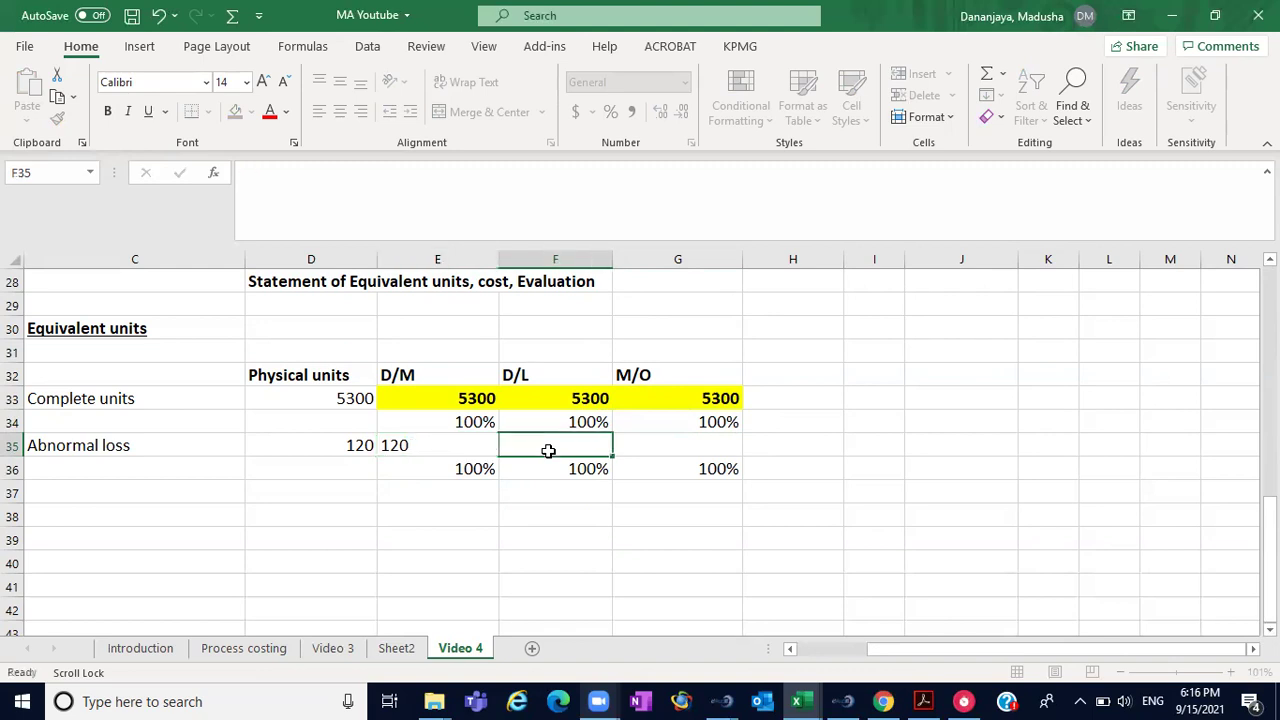
{"action": "type", "text": "120"}
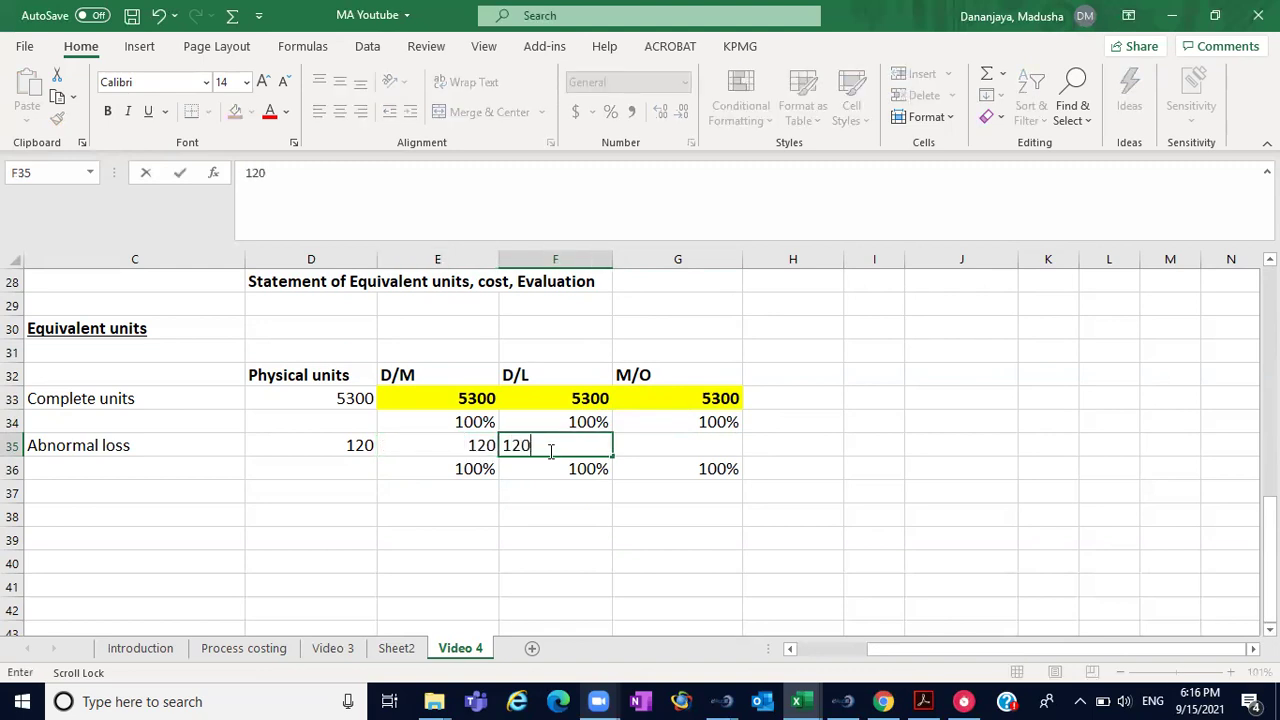
{"action": "left_click", "coordinate": [636, 446]}
{"action": "type", "text": "120"}
{"action": "left_click", "coordinate": [460, 518]}
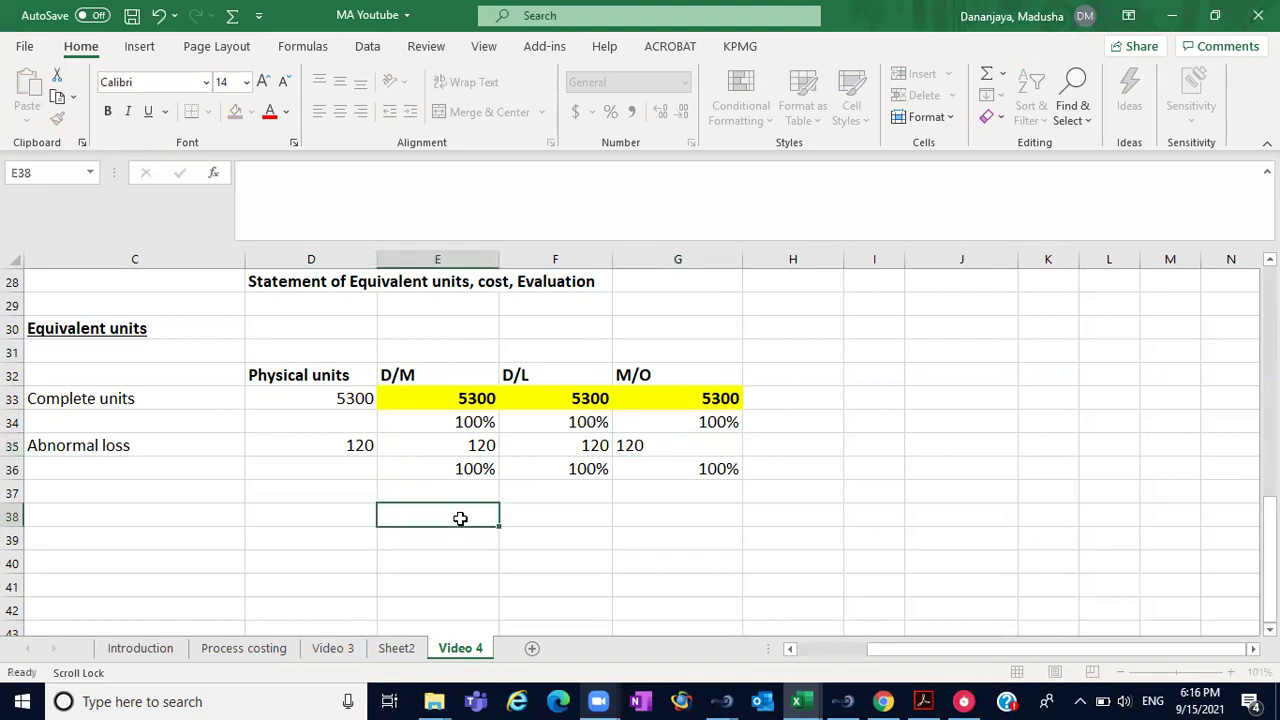
{"action": "left_click", "coordinate": [460, 375]}
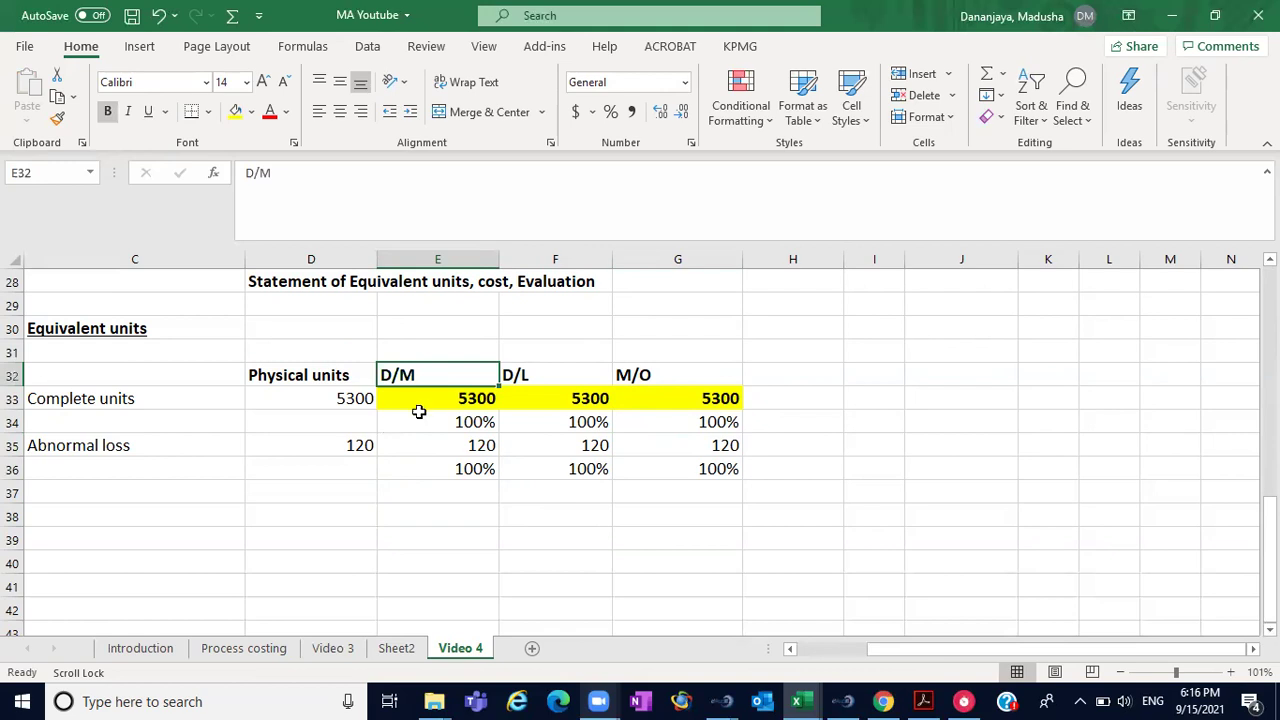
{"action": "left_click", "coordinate": [441, 440]}
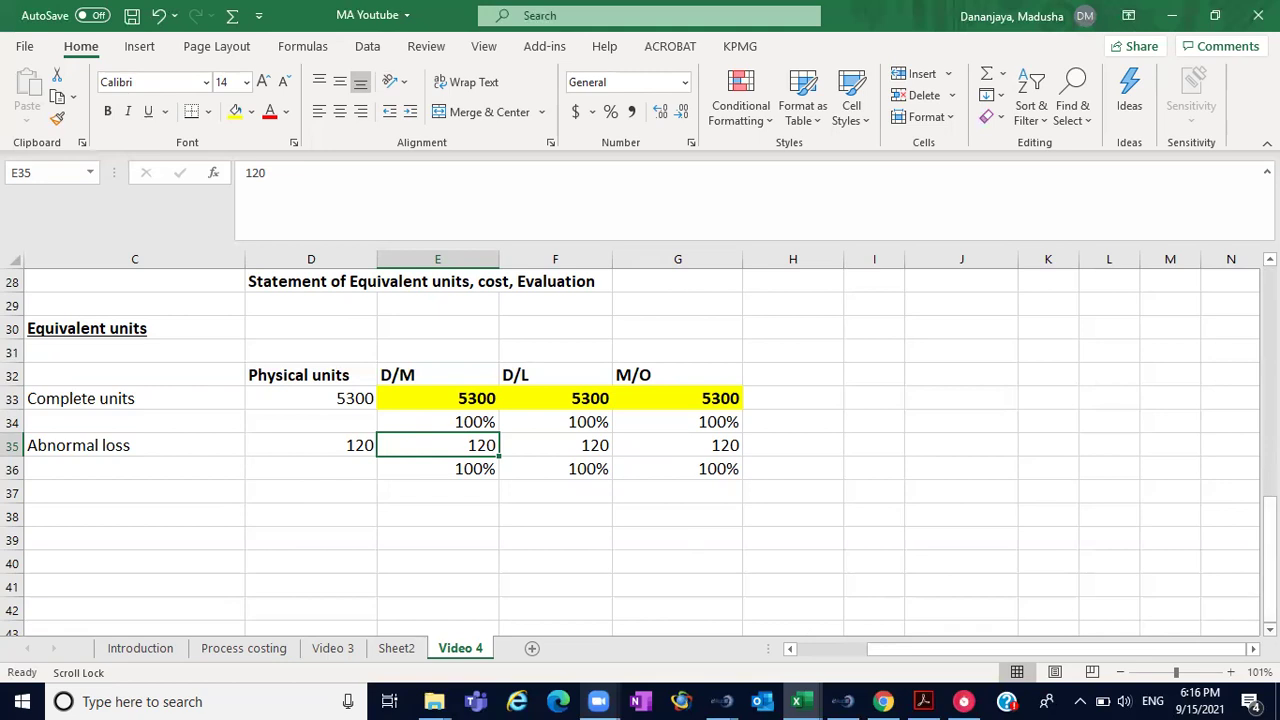
{"action": "scroll", "coordinate": [640, 440], "scroll_direction": "down", "scroll_amount": 1}
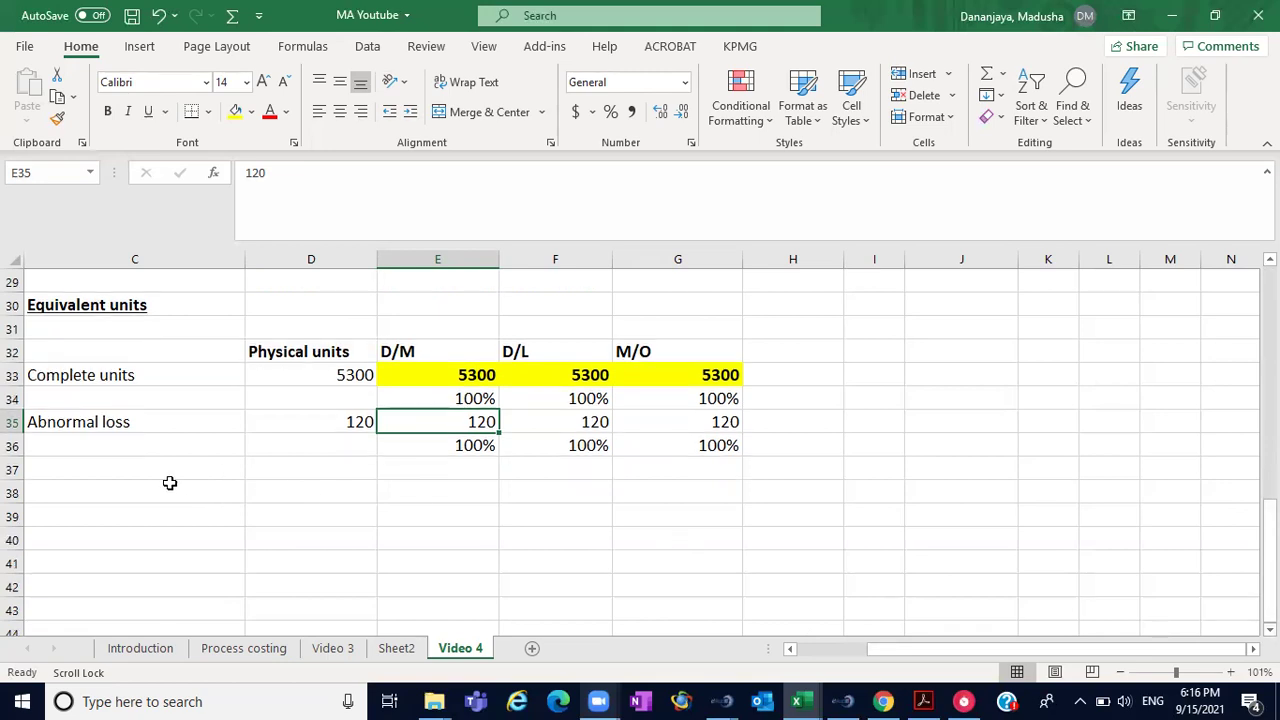
{"action": "left_click", "coordinate": [113, 426]}
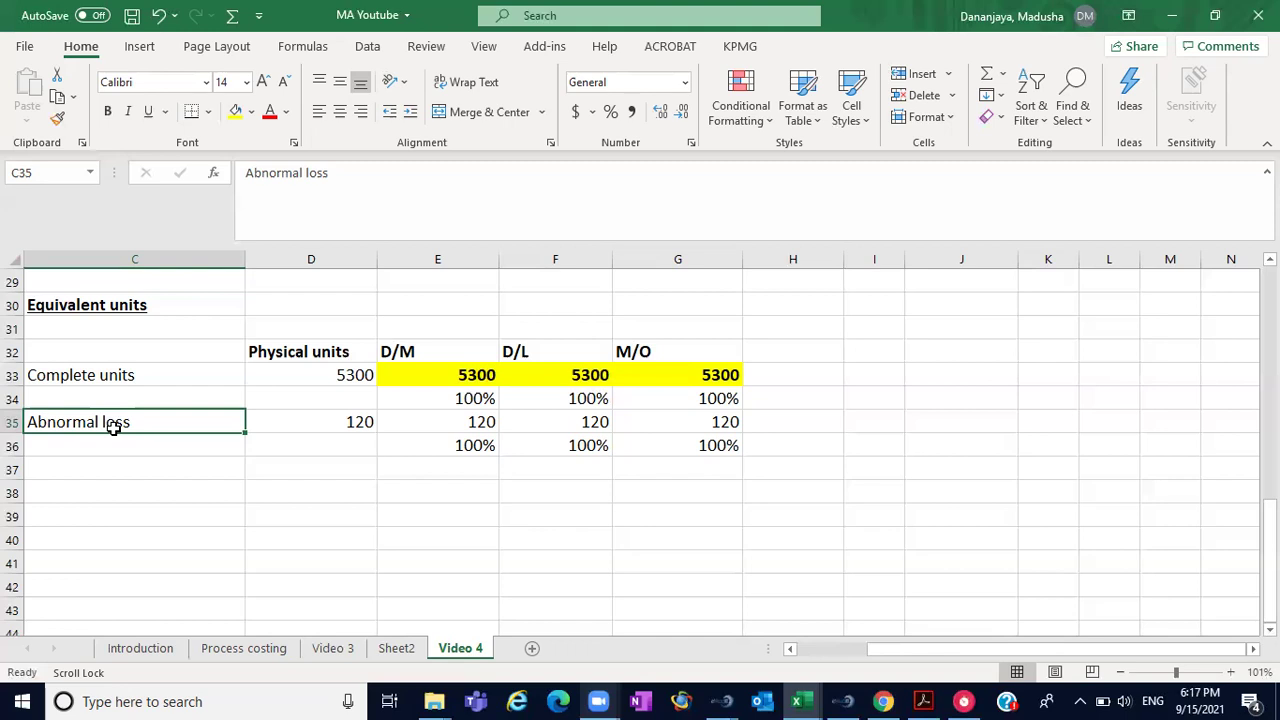
- Draw an arrow shape from the abnormal loss percentages in row 36 across to column J at row 34
{"action": "left_click", "coordinate": [790, 437]}
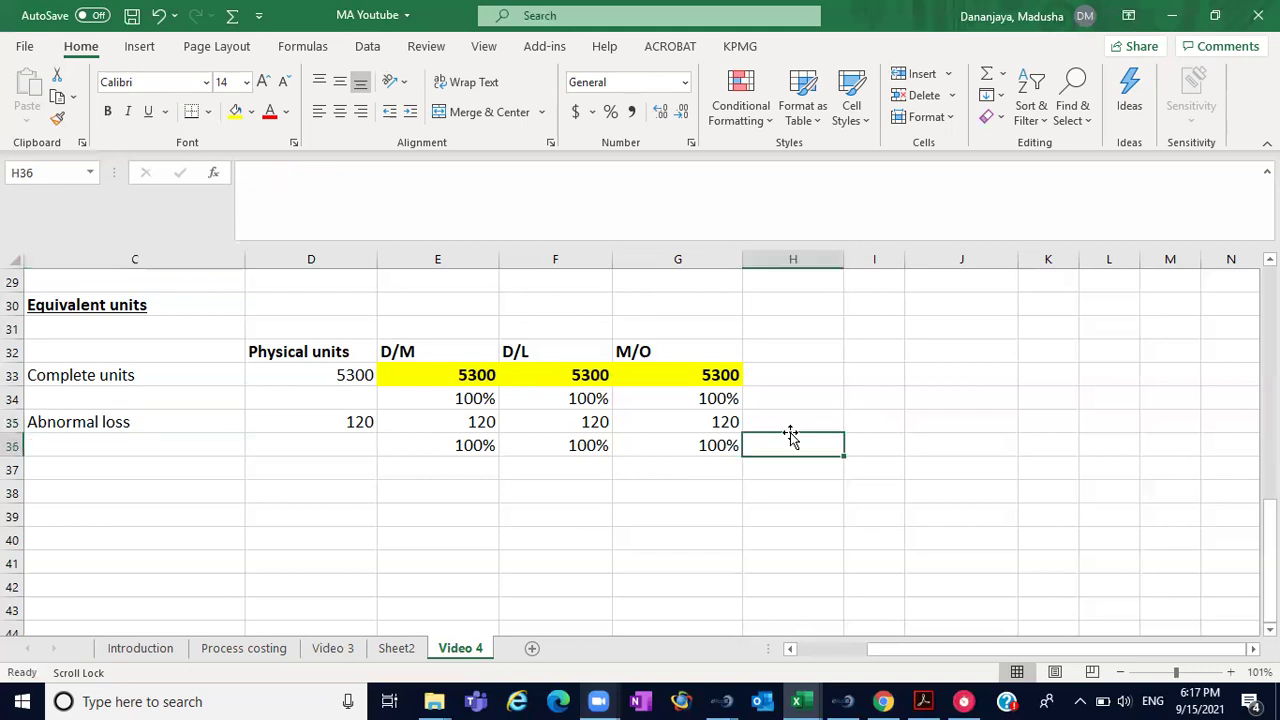
{"action": "left_click", "coordinate": [772, 417]}
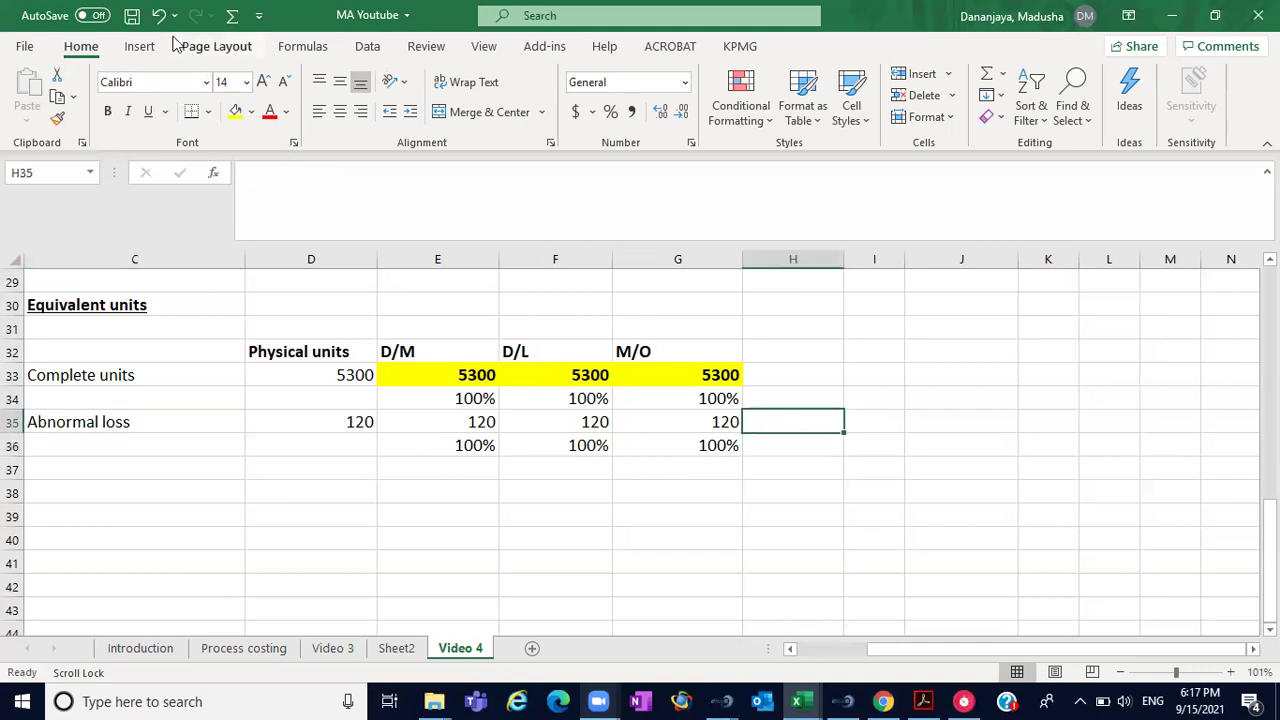
{"action": "left_click", "coordinate": [140, 47]}
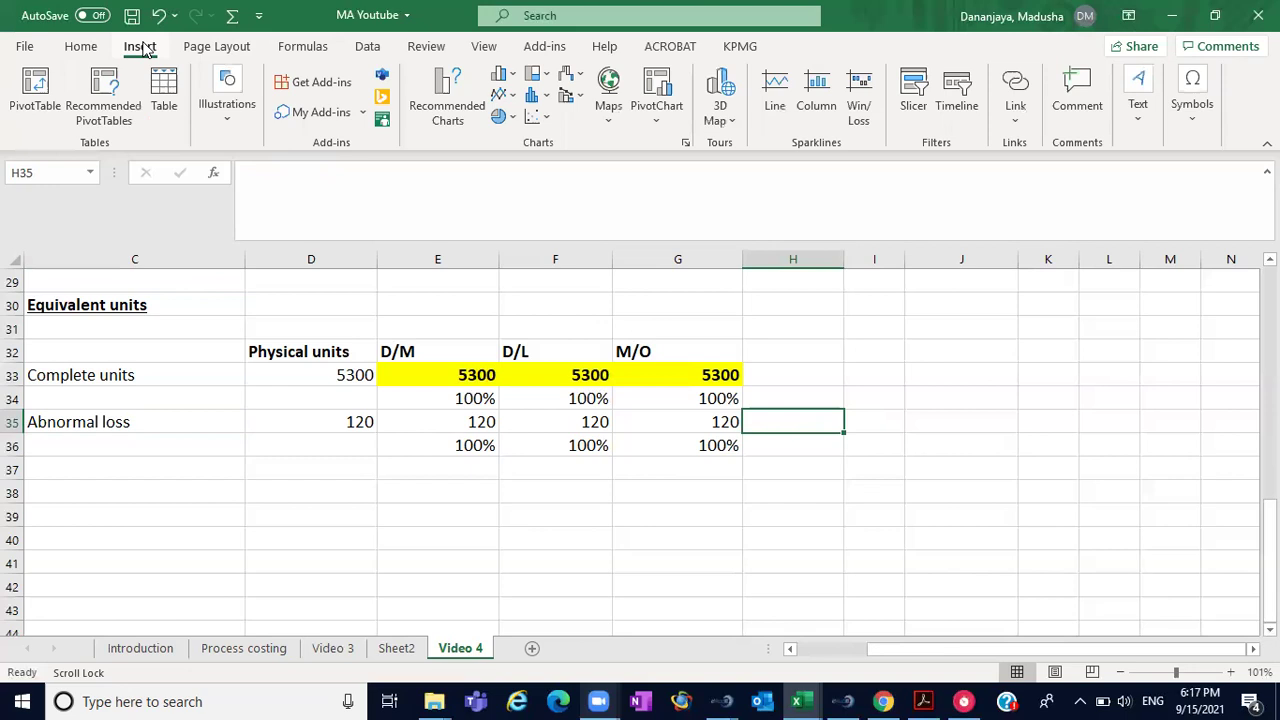
{"action": "left_click", "coordinate": [222, 95]}
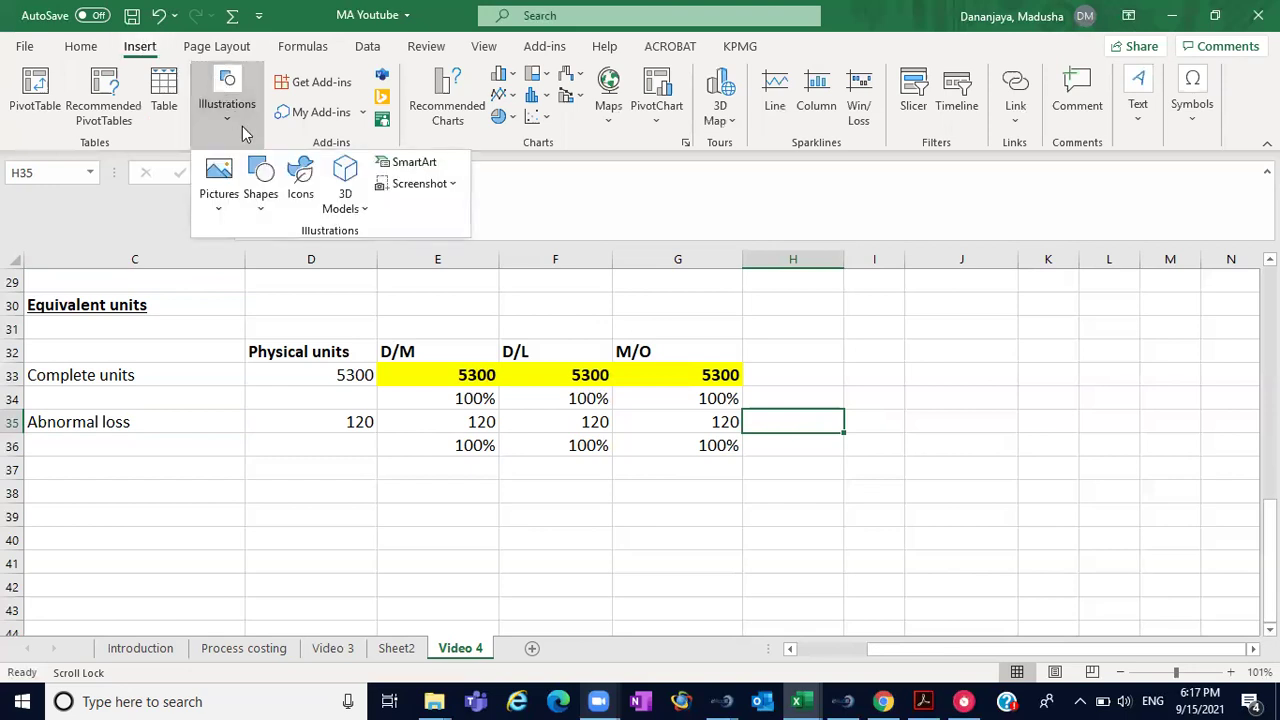
{"action": "left_click", "coordinate": [259, 185]}
{"action": "left_click", "coordinate": [288, 257]}
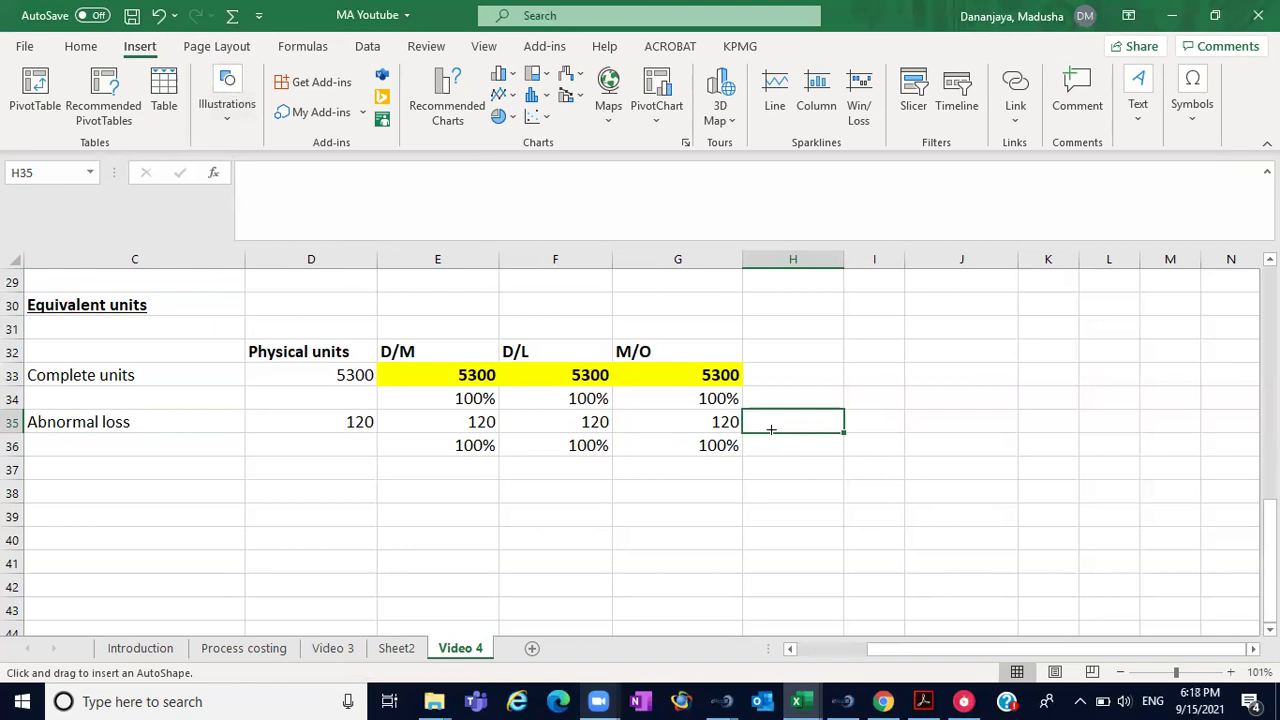
{"action": "mouse_move", "coordinate": [760, 446]}
{"action": "left_mouse_down"}
{"action": "mouse_move", "coordinate": [883, 400]}
{"action": "mouse_move", "coordinate": [980, 395]}
{"action": "left_mouse_up"}
- Enter the note "Losses identified at the end of the process" in K33 beside the arrow's head
{"action": "left_click", "coordinate": [1040, 371]}
{"action": "type", "text": "Losses identified at the end of the process"}
{"action": "left_click", "coordinate": [962, 460]}
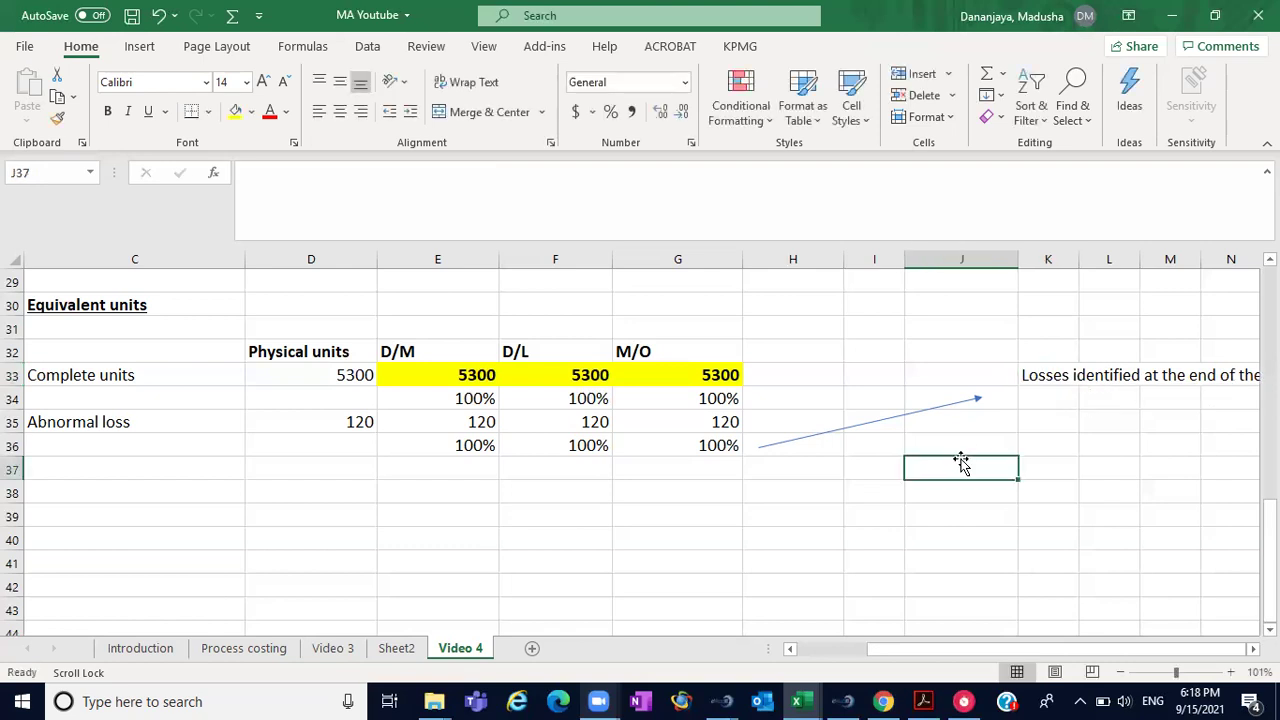
- Enter the row label "closing WIP" in C37 below the abnormal loss rows
{"action": "left_click", "coordinate": [1269, 480]}
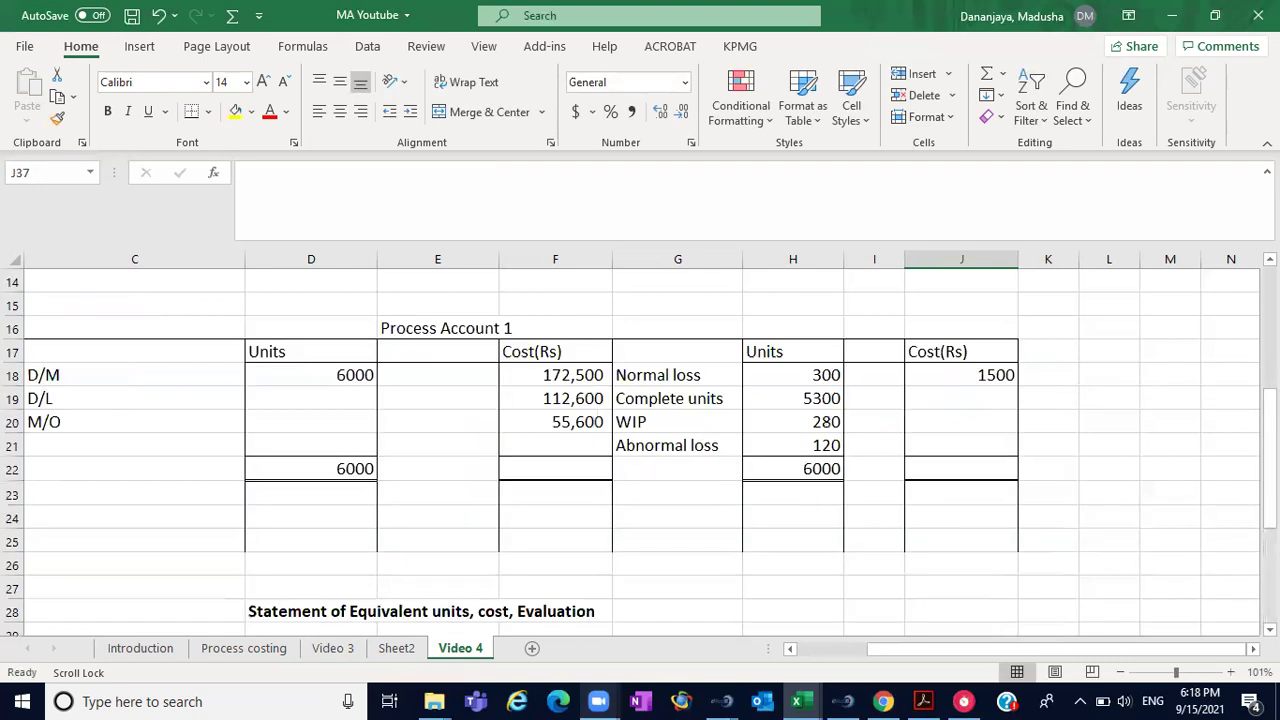
{"action": "left_click", "coordinate": [1269, 560]}
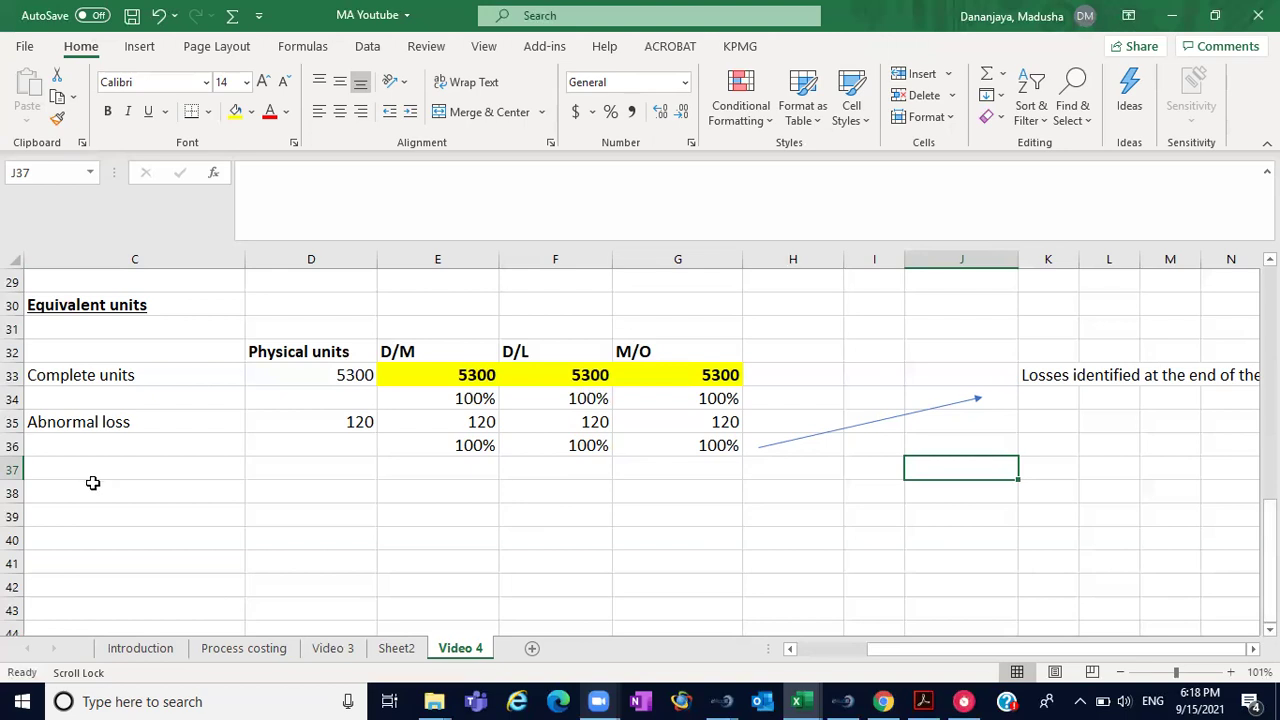
{"action": "left_click", "coordinate": [90, 484]}
{"action": "left_click", "coordinate": [62, 464]}
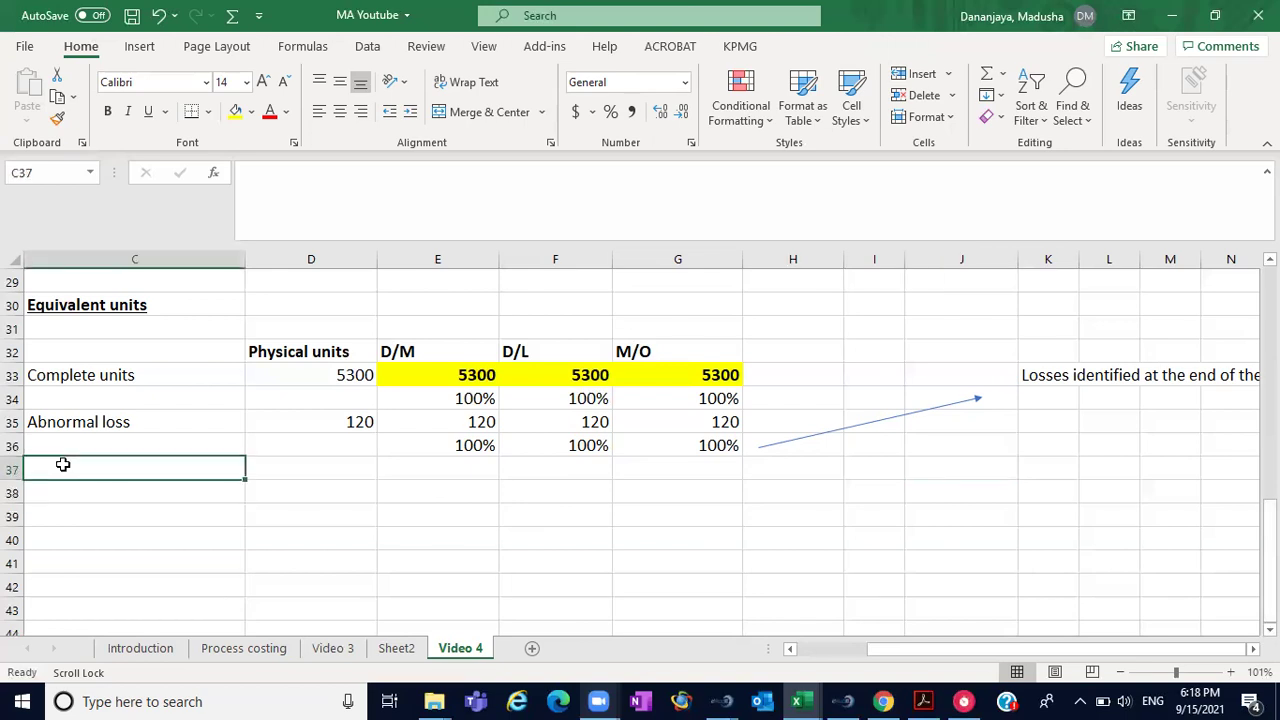
{"action": "type", "text": "X"}
{"action": "key", "text": "BackSpace"}
{"action": "type", "text": "c"}
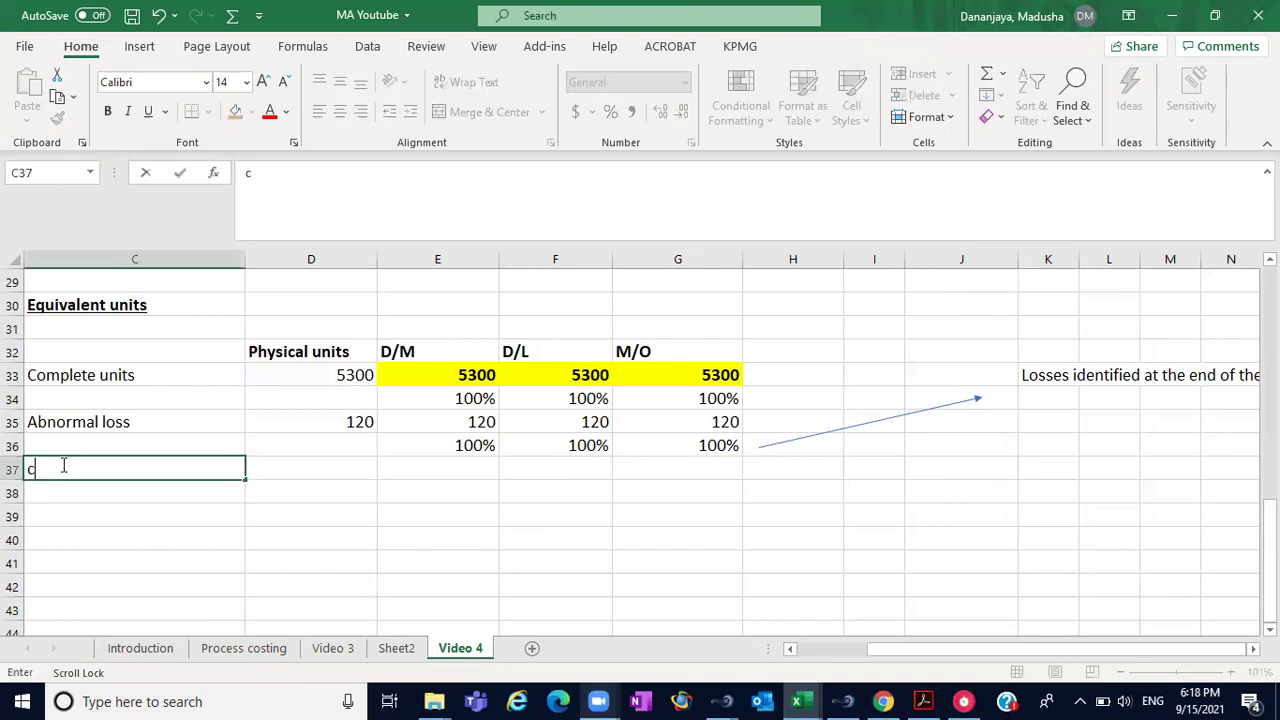
{"action": "type", "text": "losing WIP"}
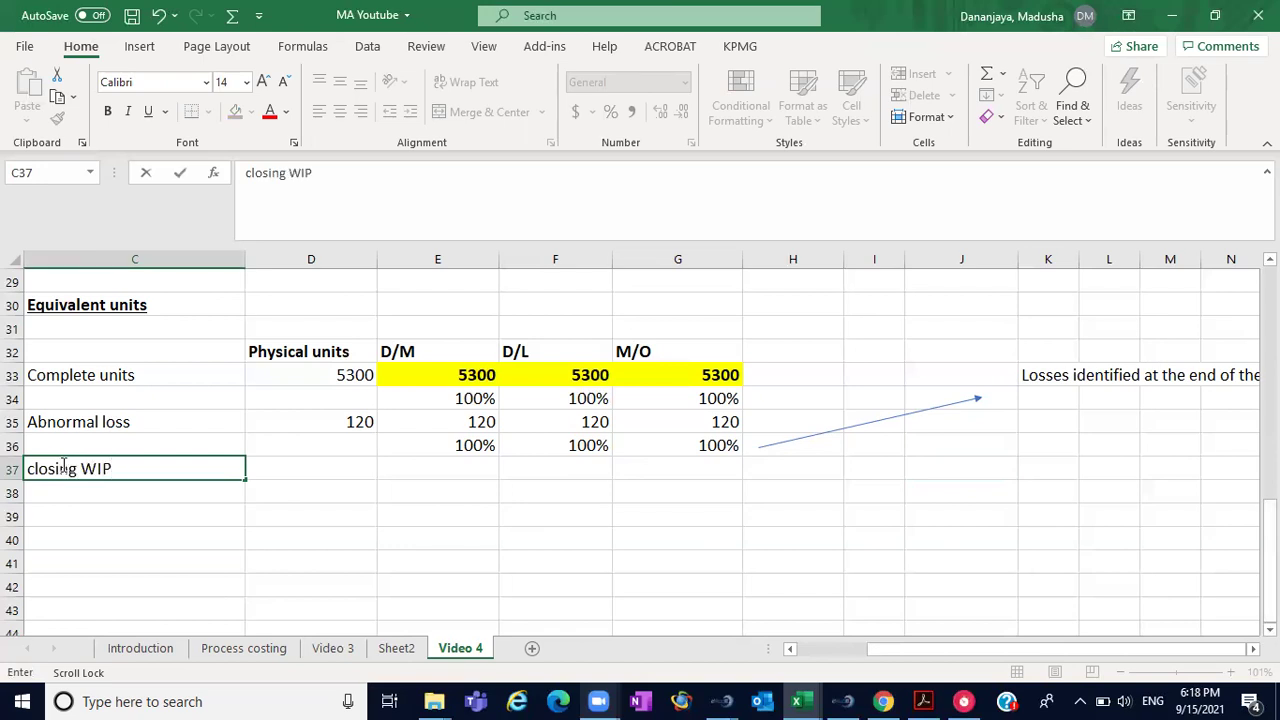
- Enter 280 in D37 as the closing WIP's physical units, taken from the WIP line in Process Account 1
{"action": "left_click", "coordinate": [300, 471]}
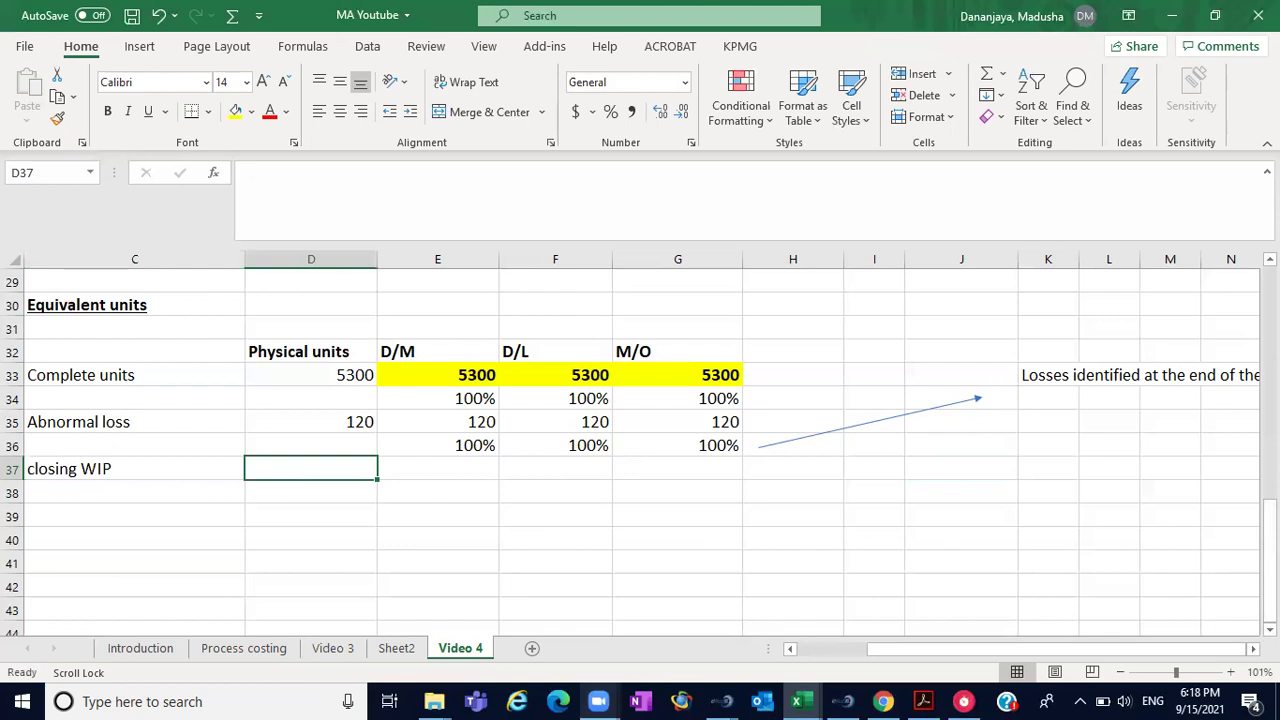
{"action": "key", "text": "Page_Up"}
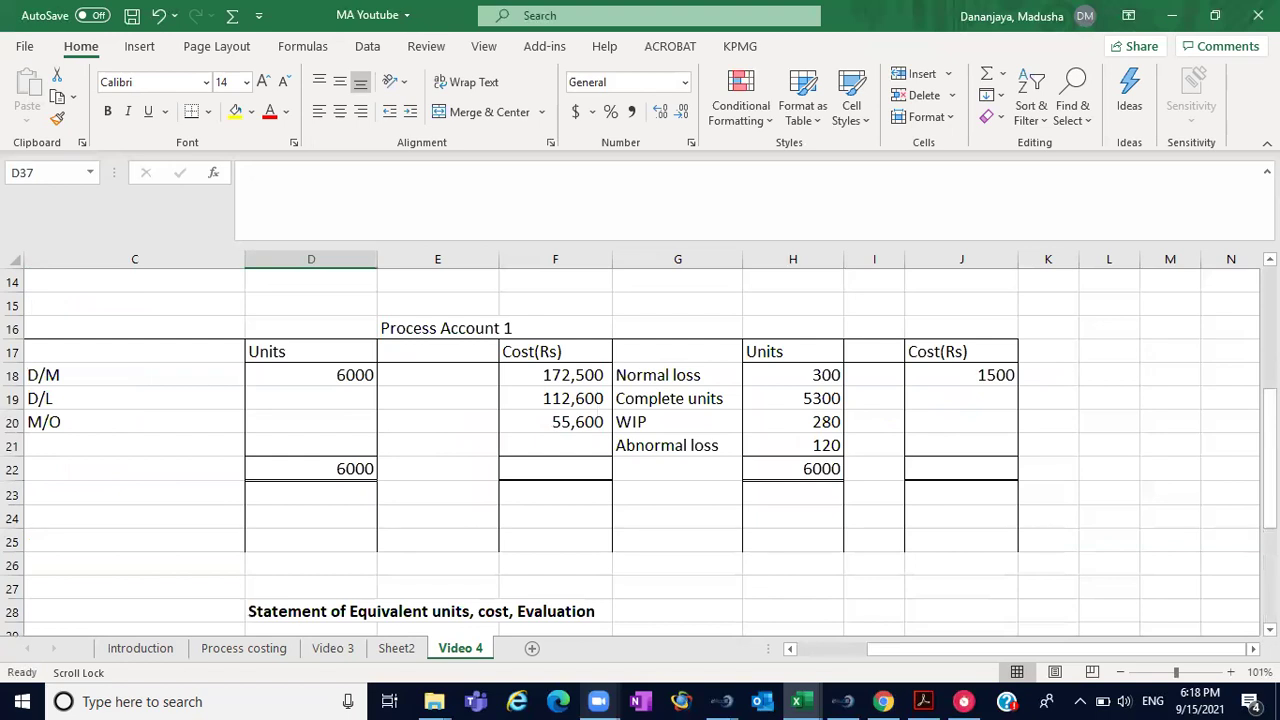
{"action": "left_click", "coordinate": [818, 424]}
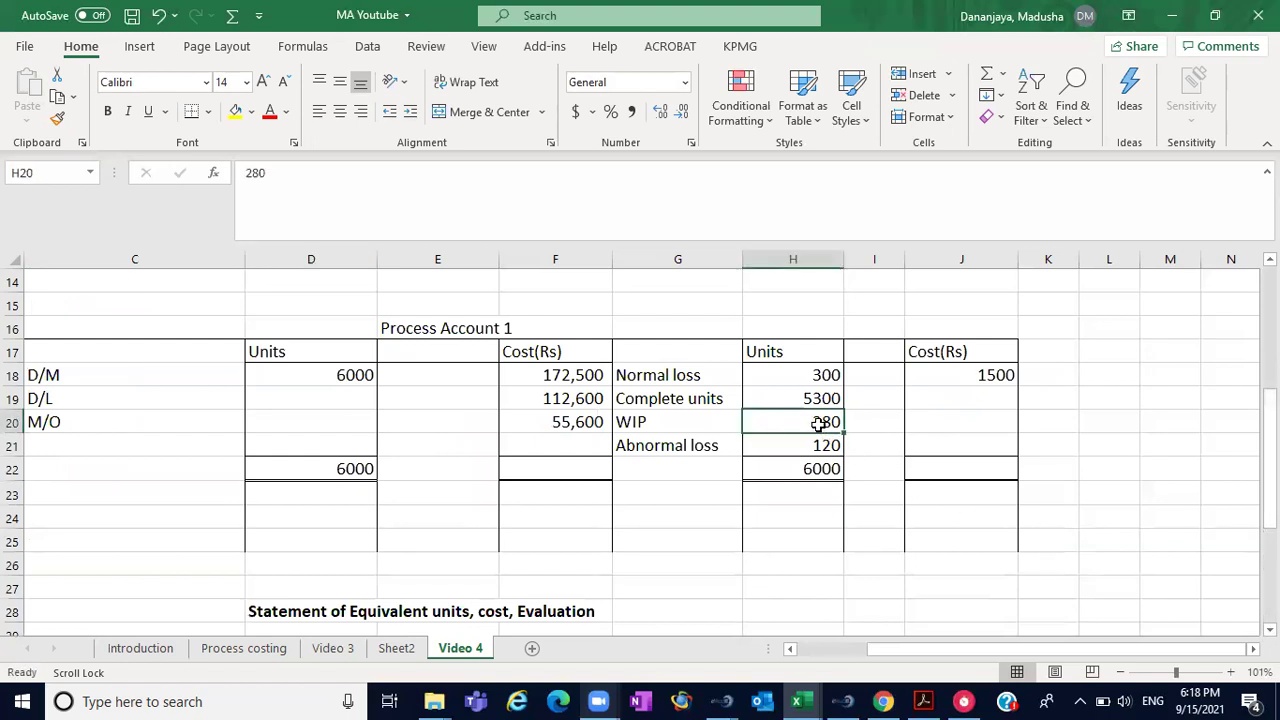
{"action": "key", "text": "Page_Down"}
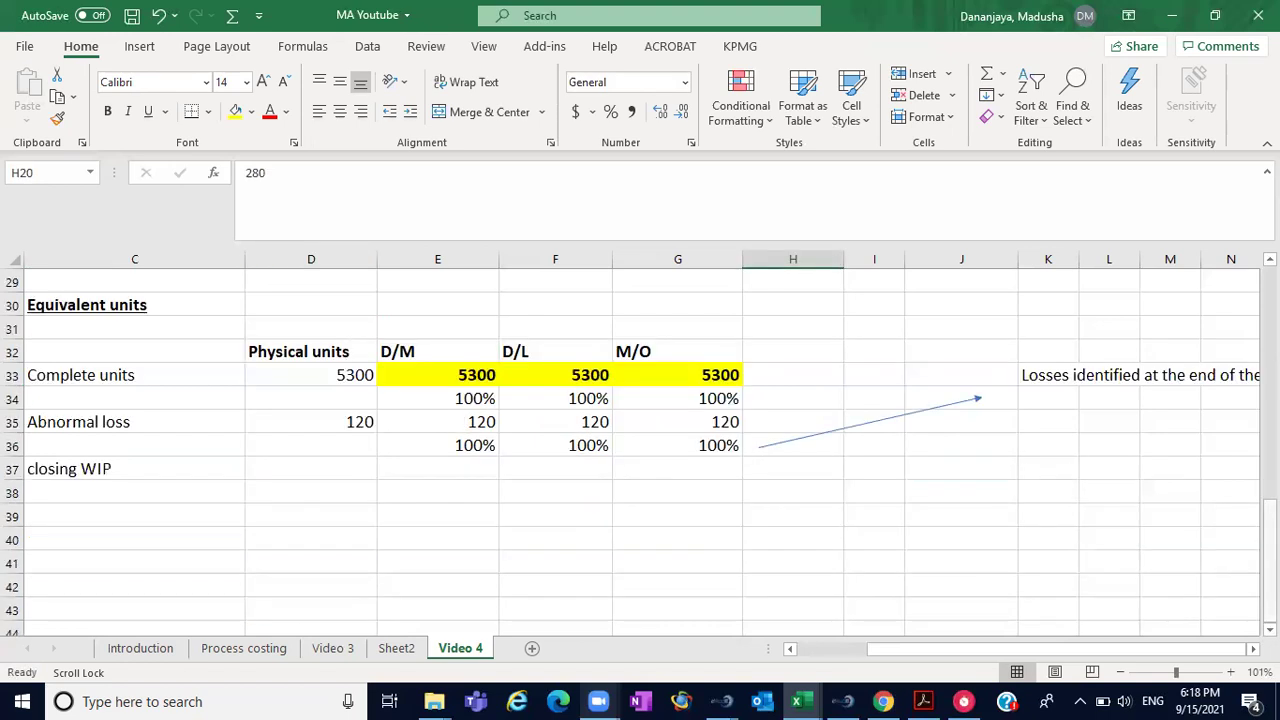
{"action": "left_click", "coordinate": [336, 473]}
{"action": "type", "text": "280"}
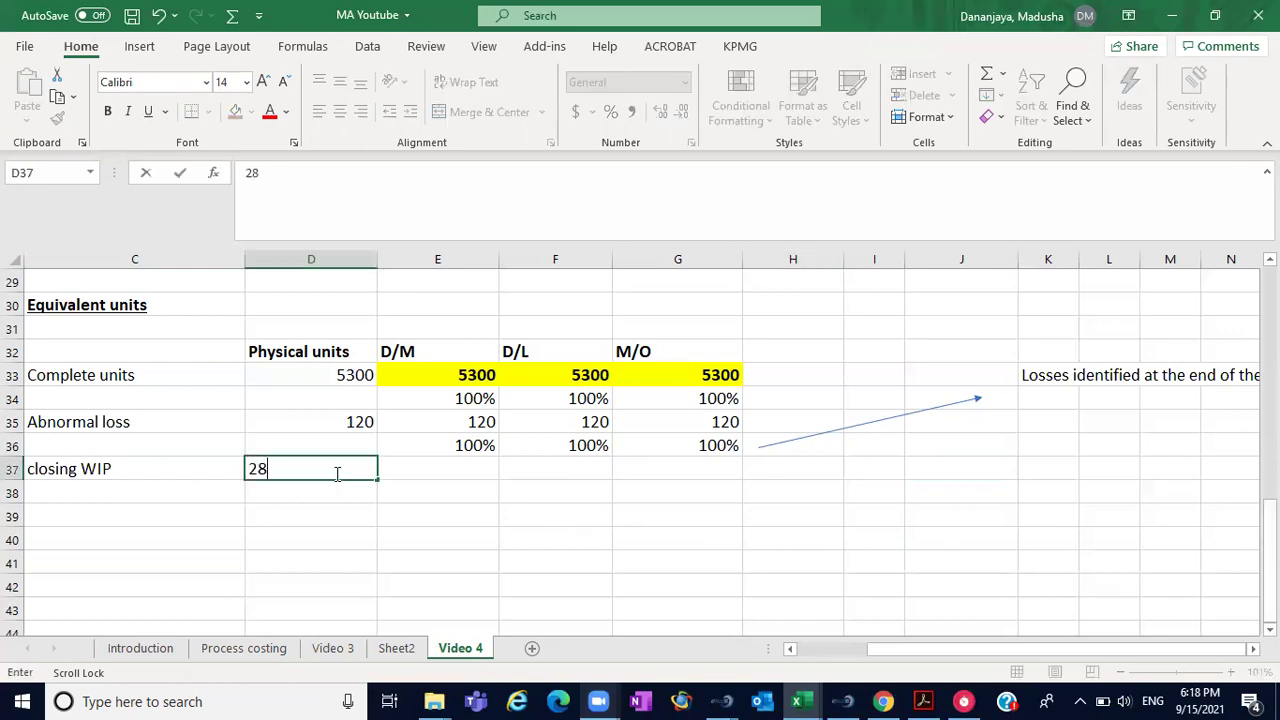
- Enter 280 in E37 as the closing WIP's direct material equivalent units, with 100% completion below it in E38
{"action": "left_click", "coordinate": [464, 475]}
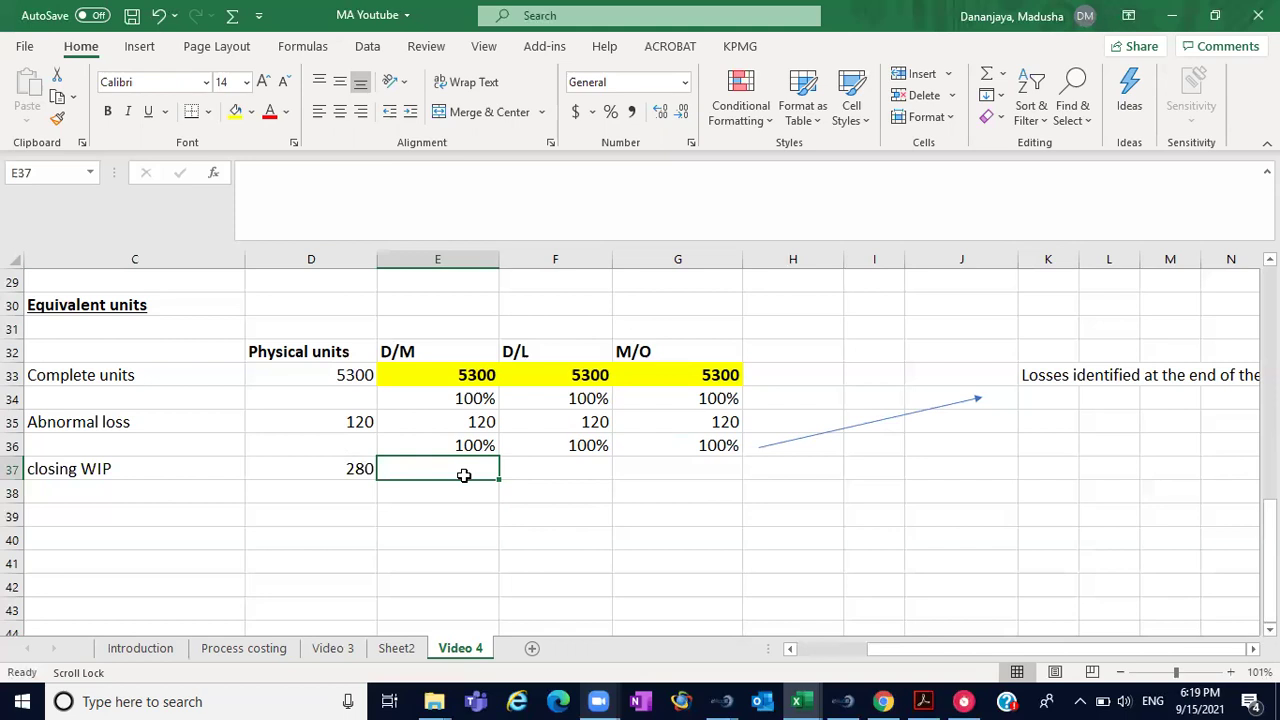
{"action": "type", "text": "28"}
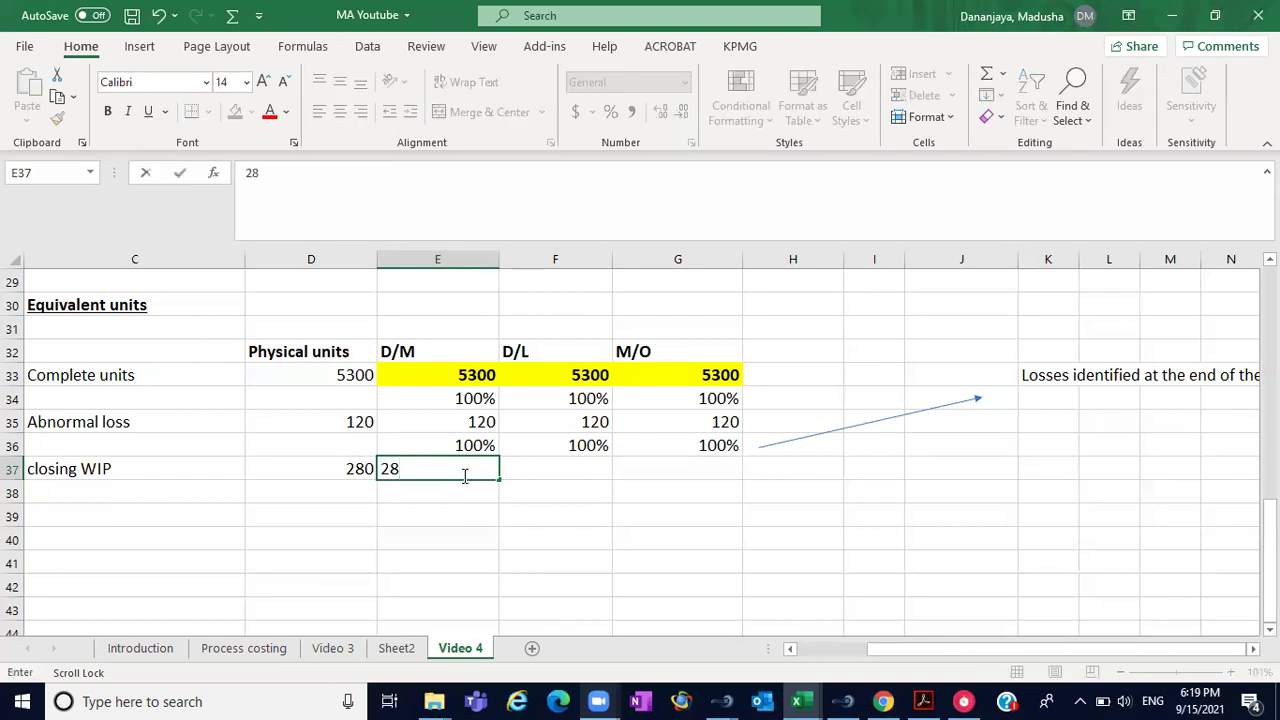
{"action": "type", "text": "0"}
{"action": "left_click", "coordinate": [426, 500]}
{"action": "type", "text": "100"}
{"action": "type", "text": "0"}
{"action": "key", "text": "BackSpace"}
{"action": "type", "text": "%"}
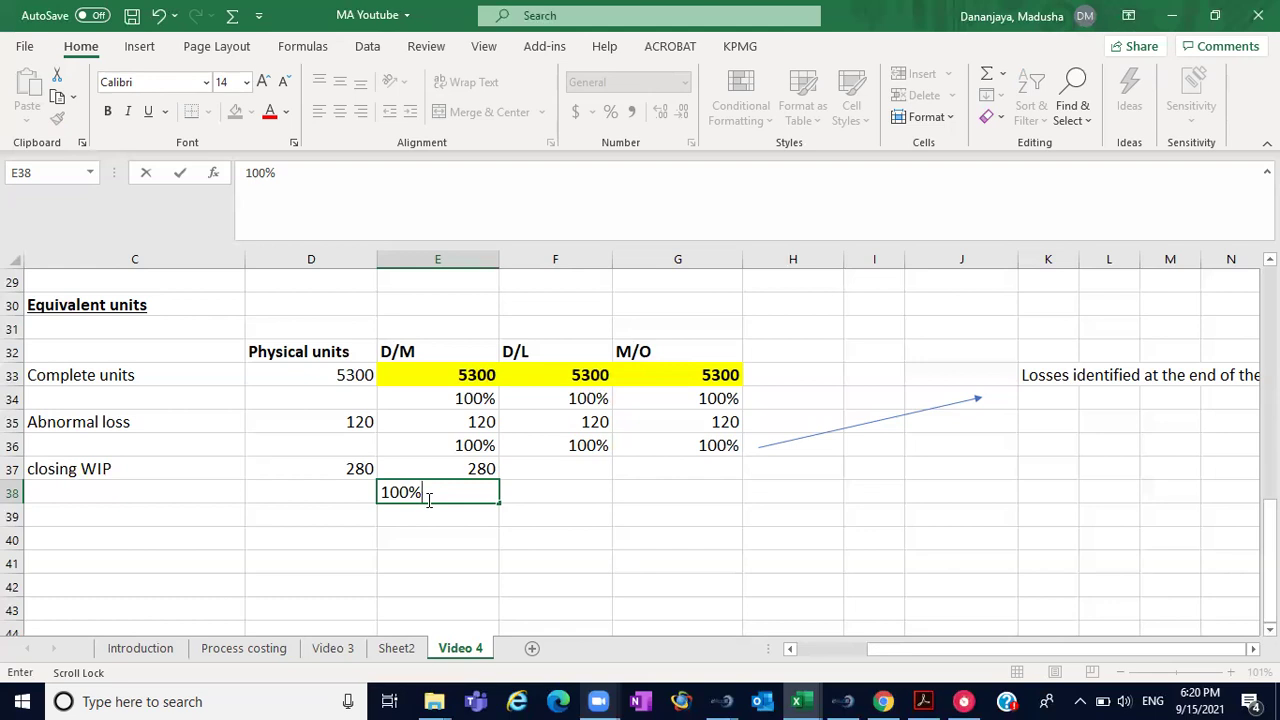
{"action": "left_click", "coordinate": [530, 522]}
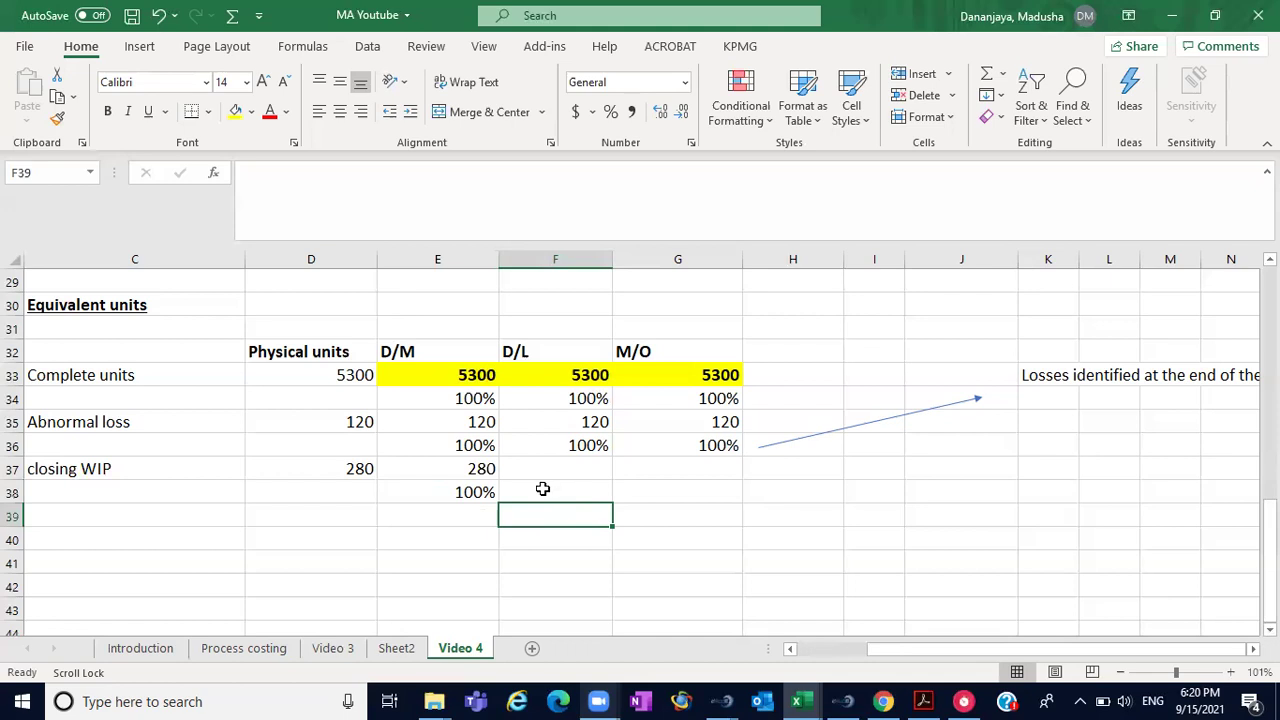
- Draw a right brace about 0.38" high and 0.06" wide in column F, beside the DL and PO costs in rows 5 and 6
{"action": "left_click", "coordinate": [535, 475]}
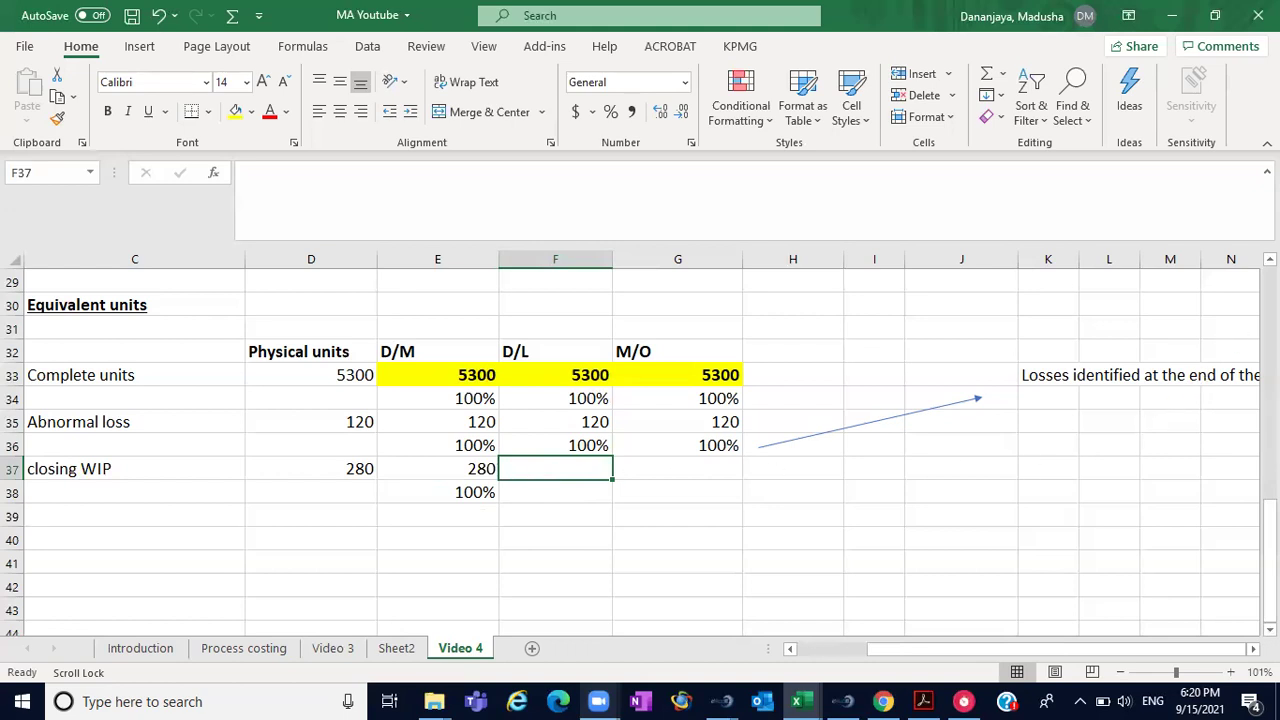
{"action": "scroll", "coordinate": [640, 445], "scroll_direction": "up", "scroll_amount": 5}
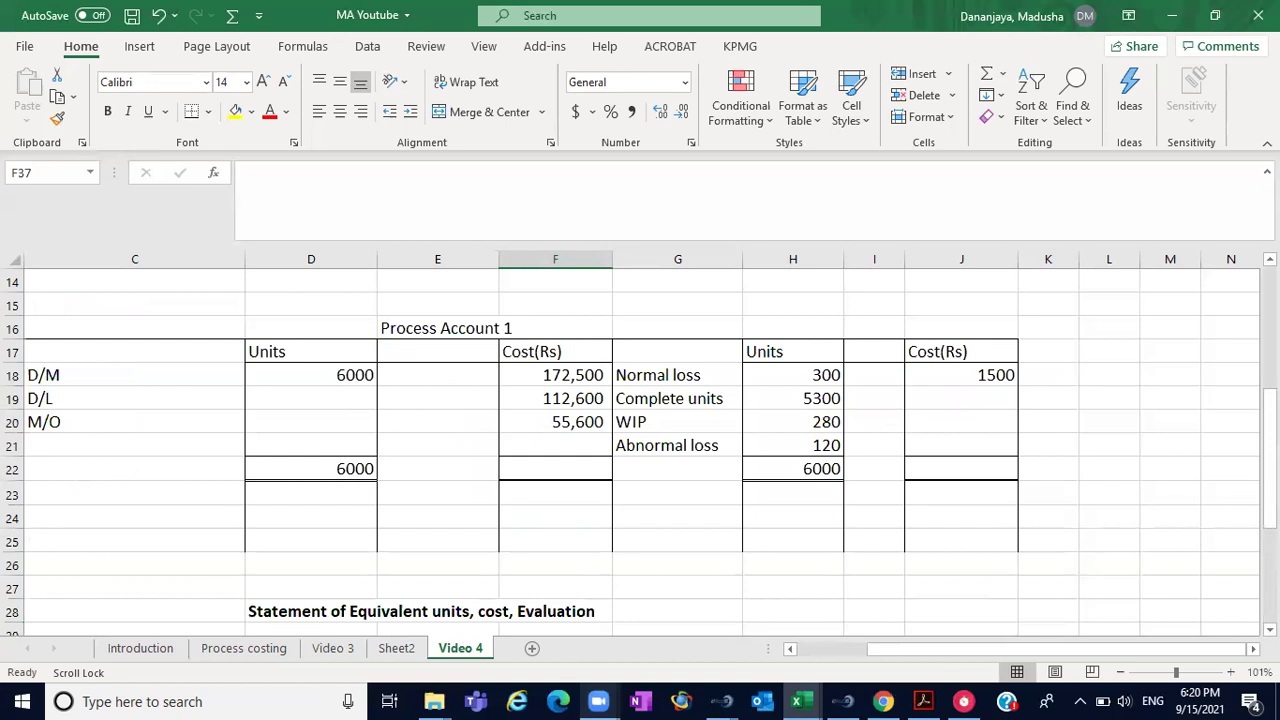
{"action": "scroll", "coordinate": [640, 445], "scroll_direction": "up", "scroll_amount": 5}
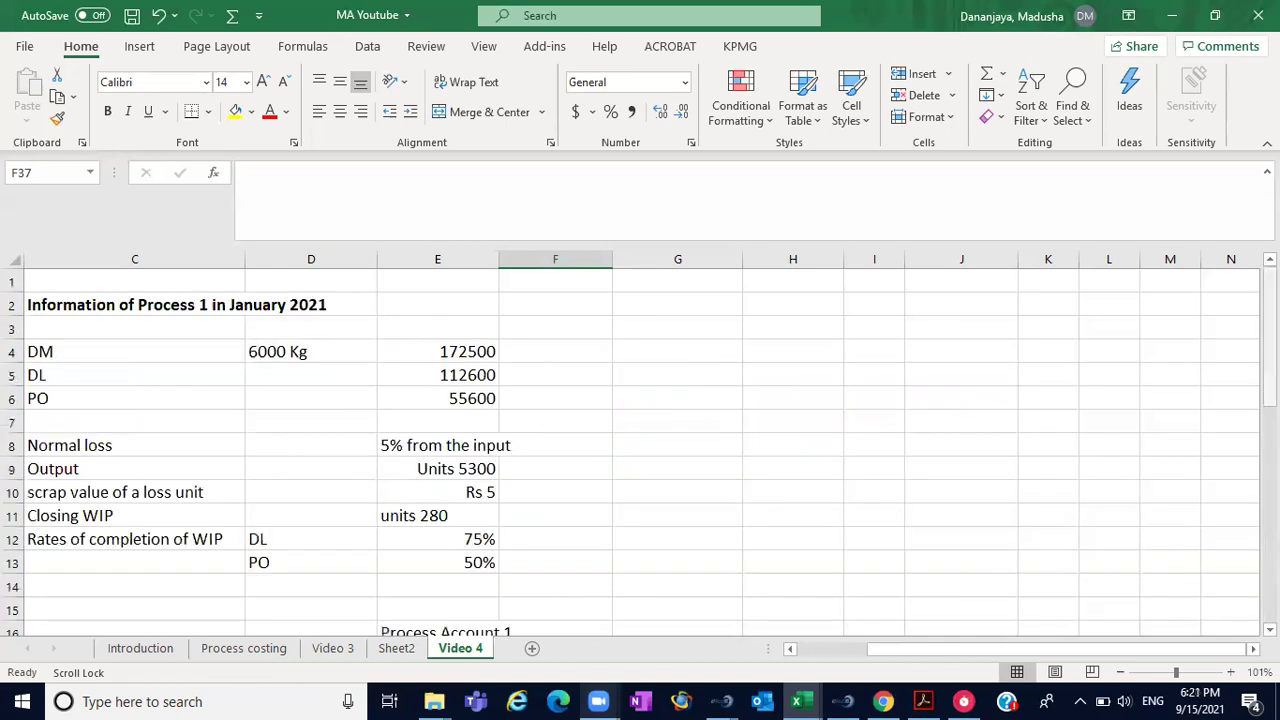
{"action": "left_click", "coordinate": [535, 372]}
{"action": "left_click_drag", "start_coordinate": [535, 372], "coordinate": [535, 385]}
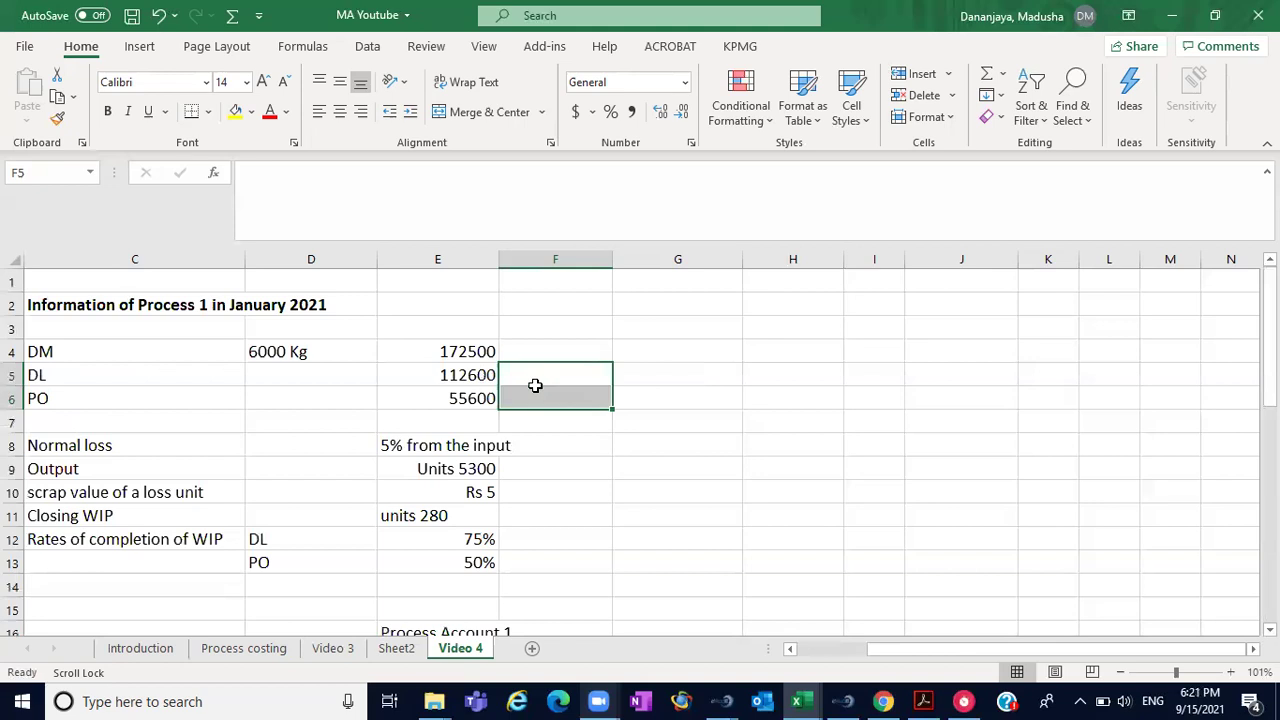
{"action": "left_click", "coordinate": [583, 349]}
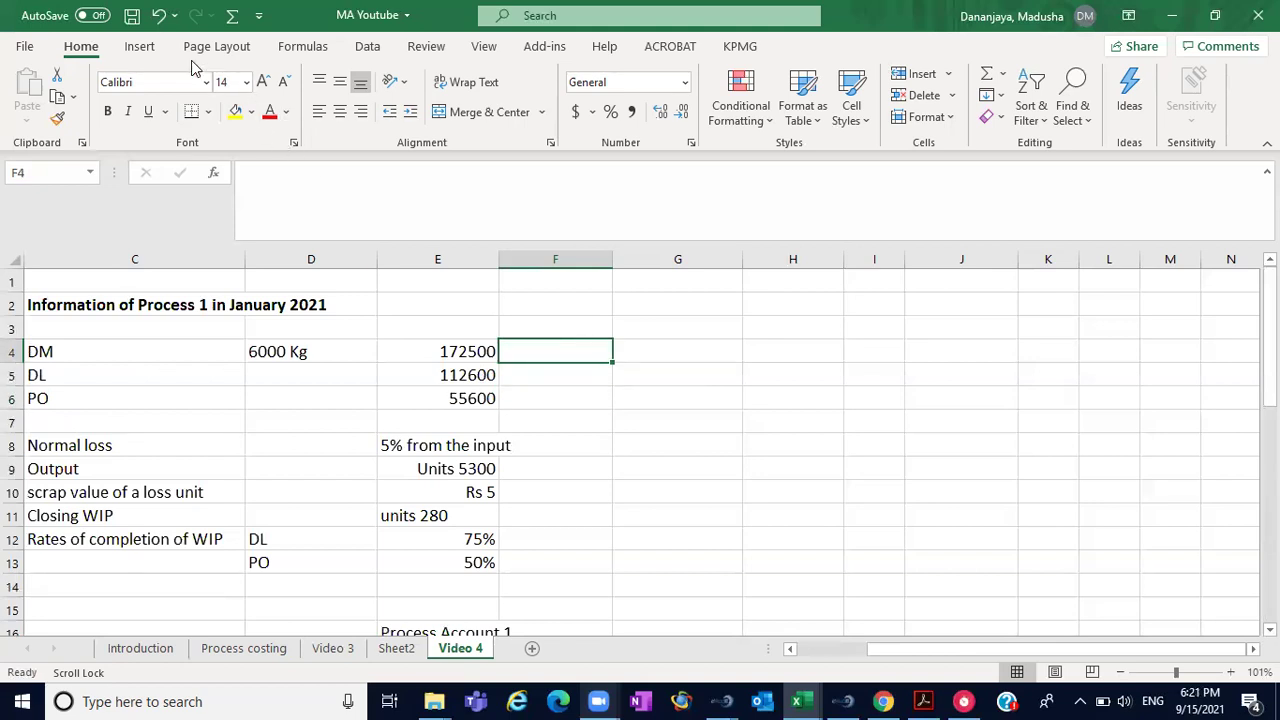
{"action": "left_click", "coordinate": [152, 50]}
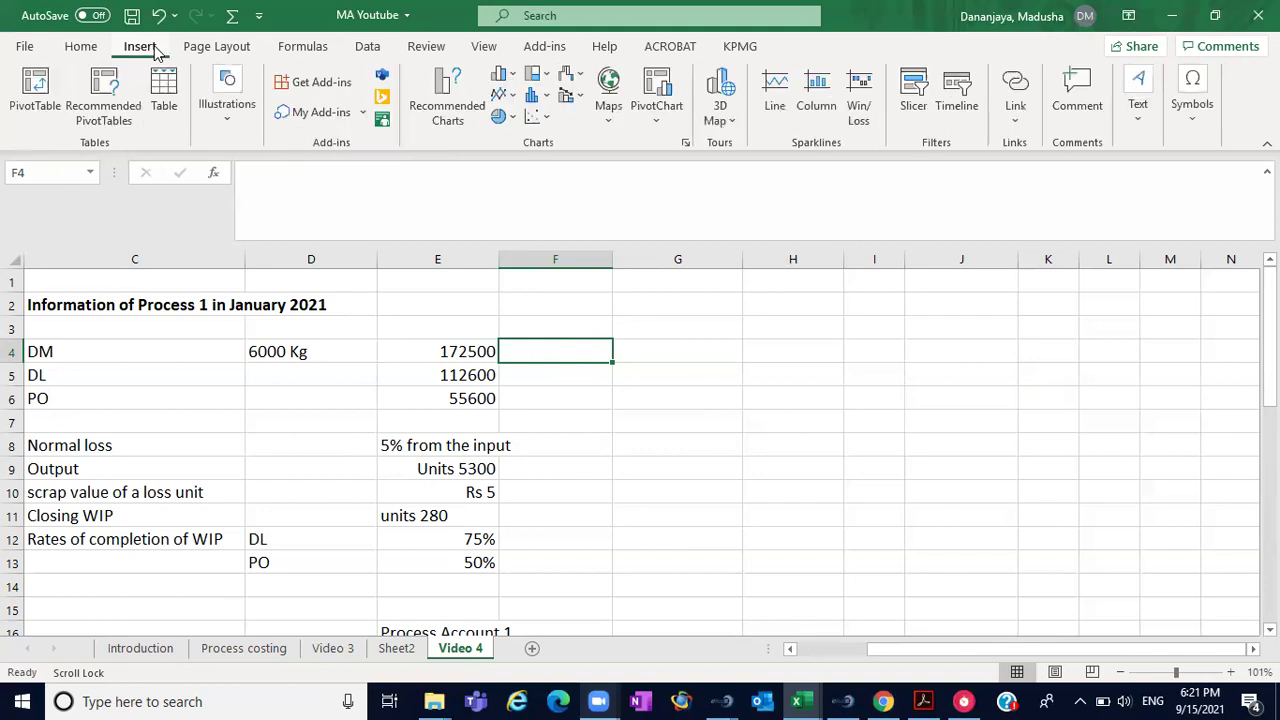
{"action": "left_click", "coordinate": [227, 100]}
{"action": "left_click", "coordinate": [260, 178]}
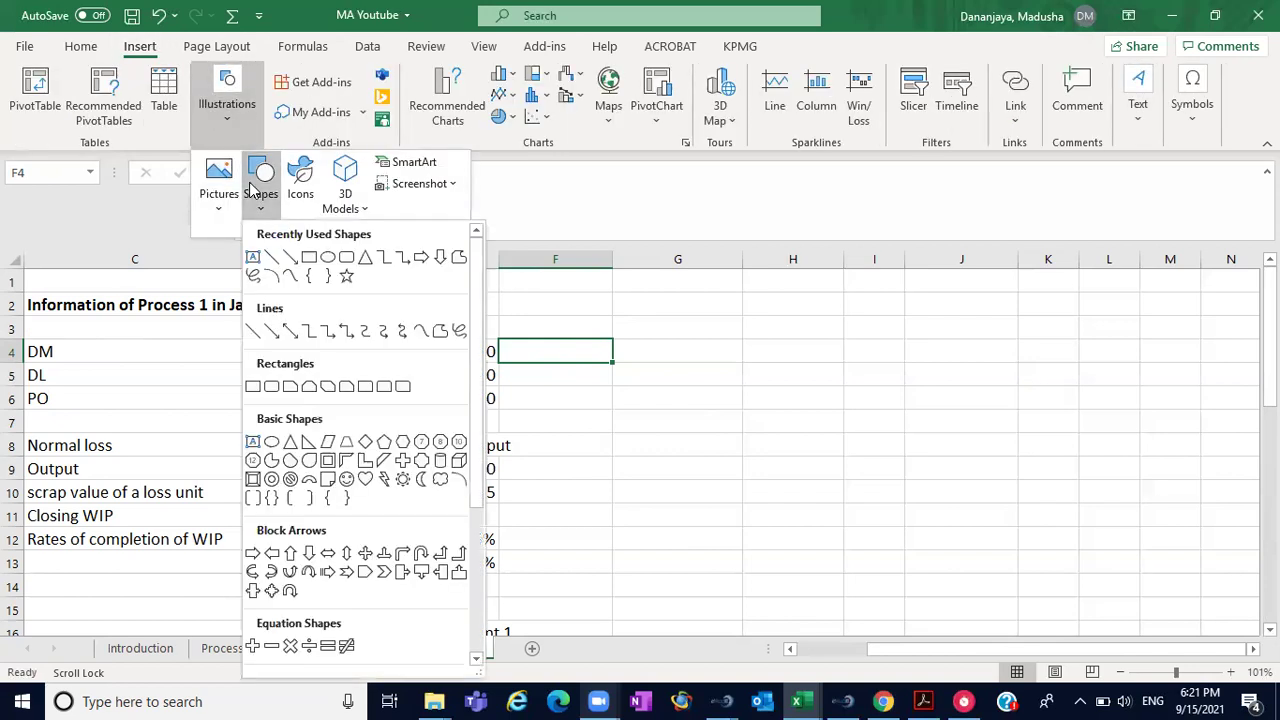
{"action": "left_click", "coordinate": [328, 276]}
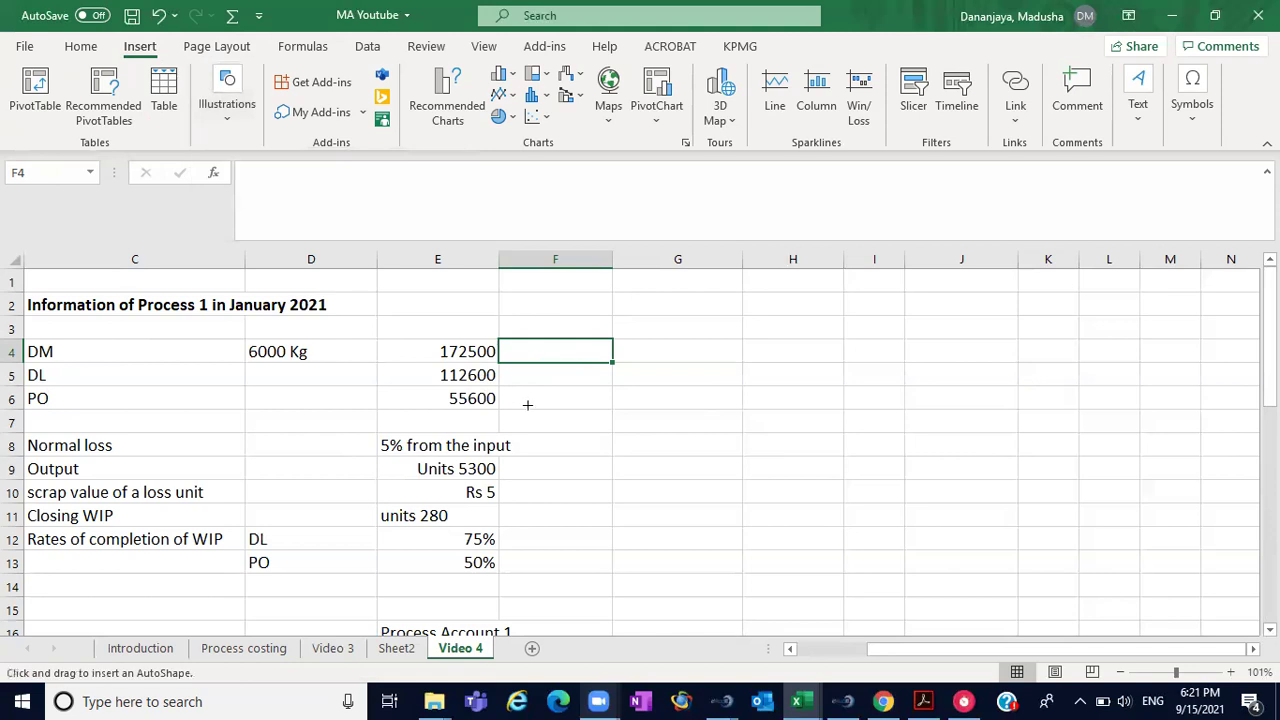
{"action": "left_click_drag", "start_coordinate": [514, 374], "coordinate": [520, 410]}
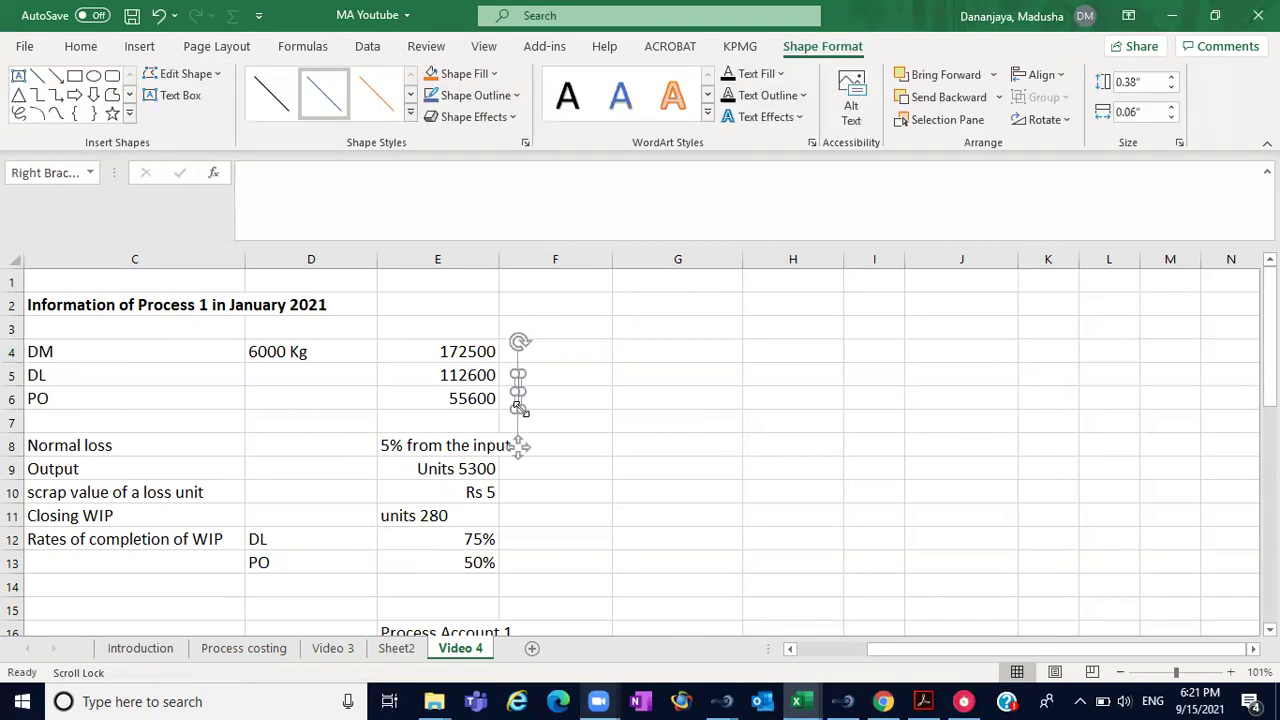
- Widen the right brace beside the DL and PO costs so its point reaches almost to column G
{"action": "left_click", "coordinate": [587, 392]}
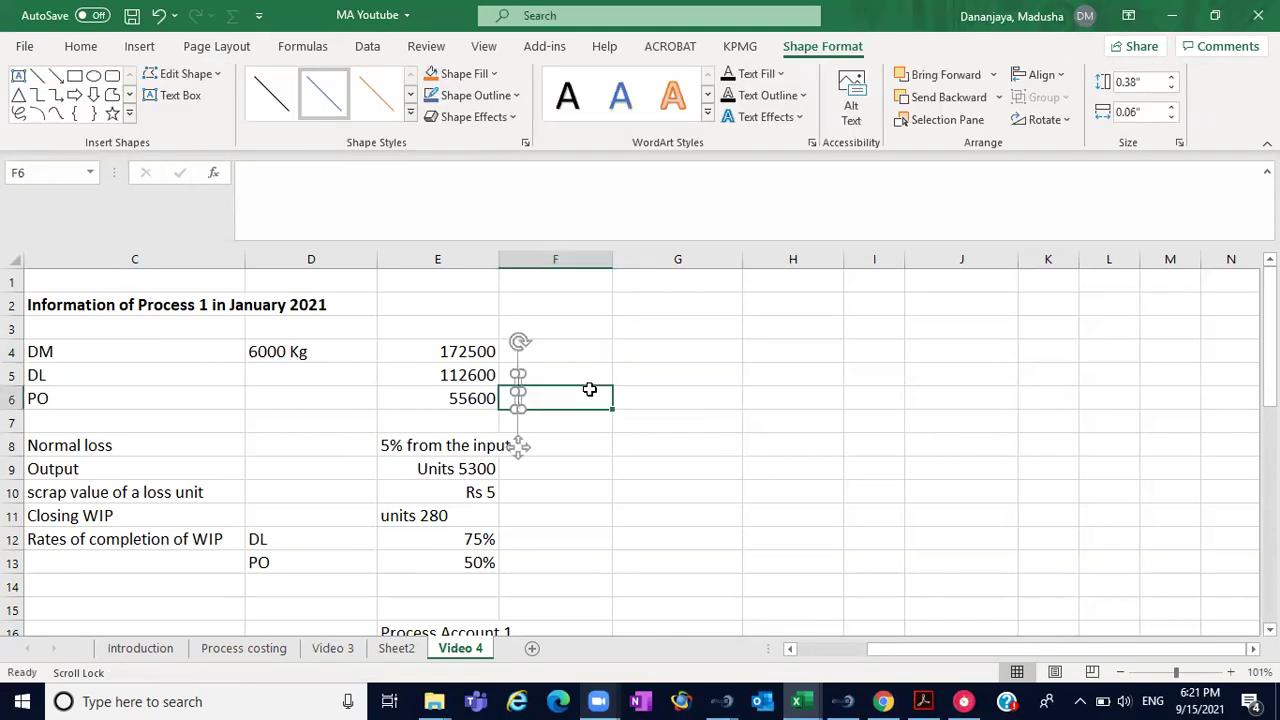
{"action": "left_click", "coordinate": [520, 393]}
{"action": "left_click_drag", "start_coordinate": [519, 391], "coordinate": [592, 391]}
- Enter the note "conversion cost" in G6 beside the brace's point
{"action": "left_click", "coordinate": [677, 389]}
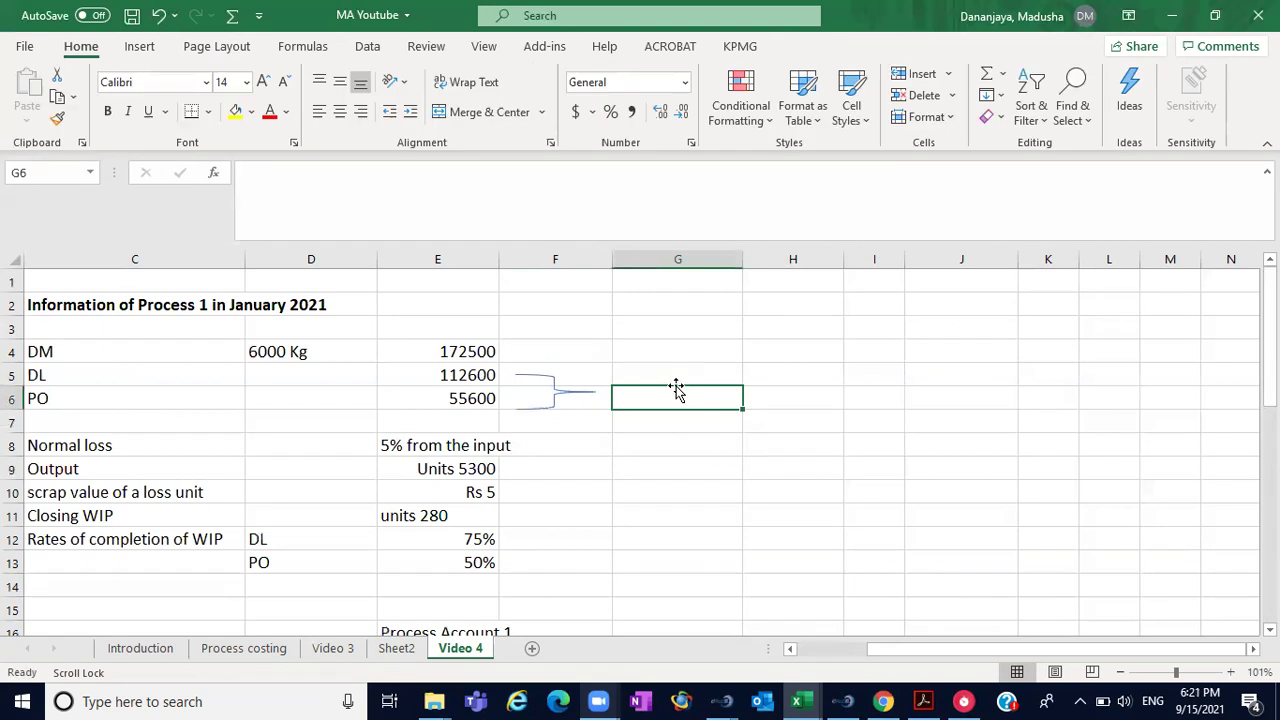
{"action": "type", "text": "conv"}
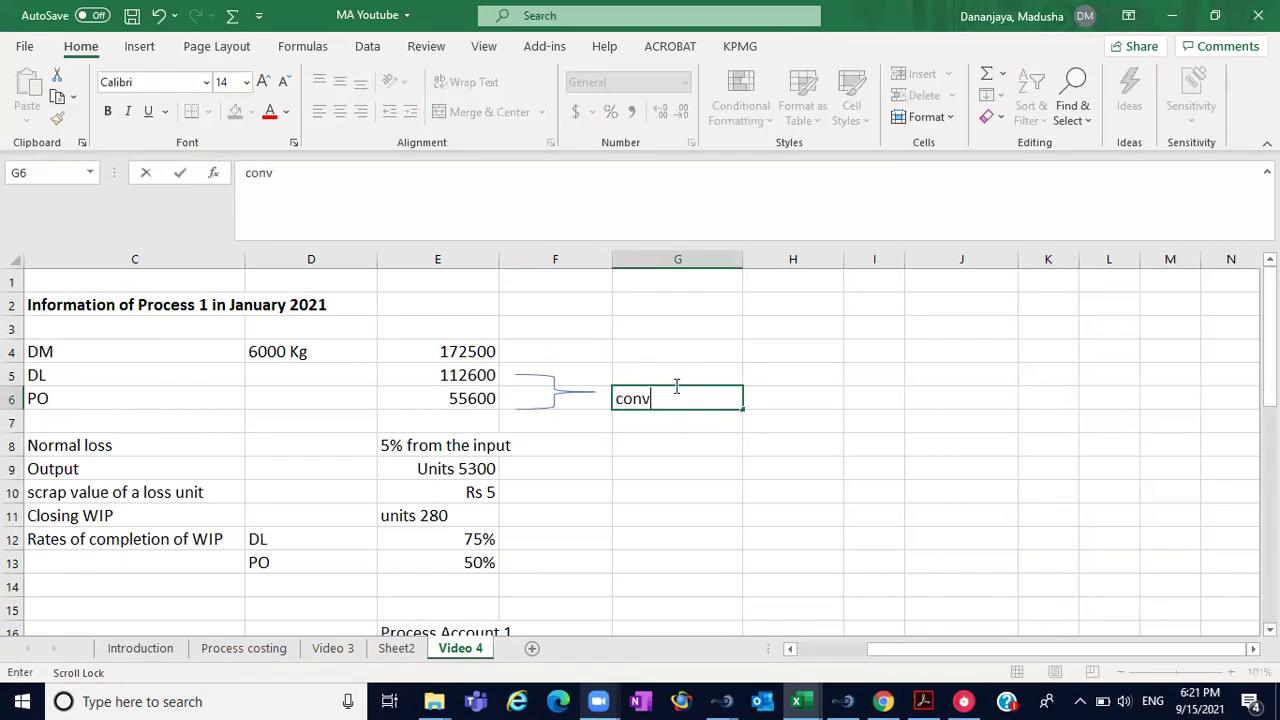
{"action": "type", "text": "ersion cost"}
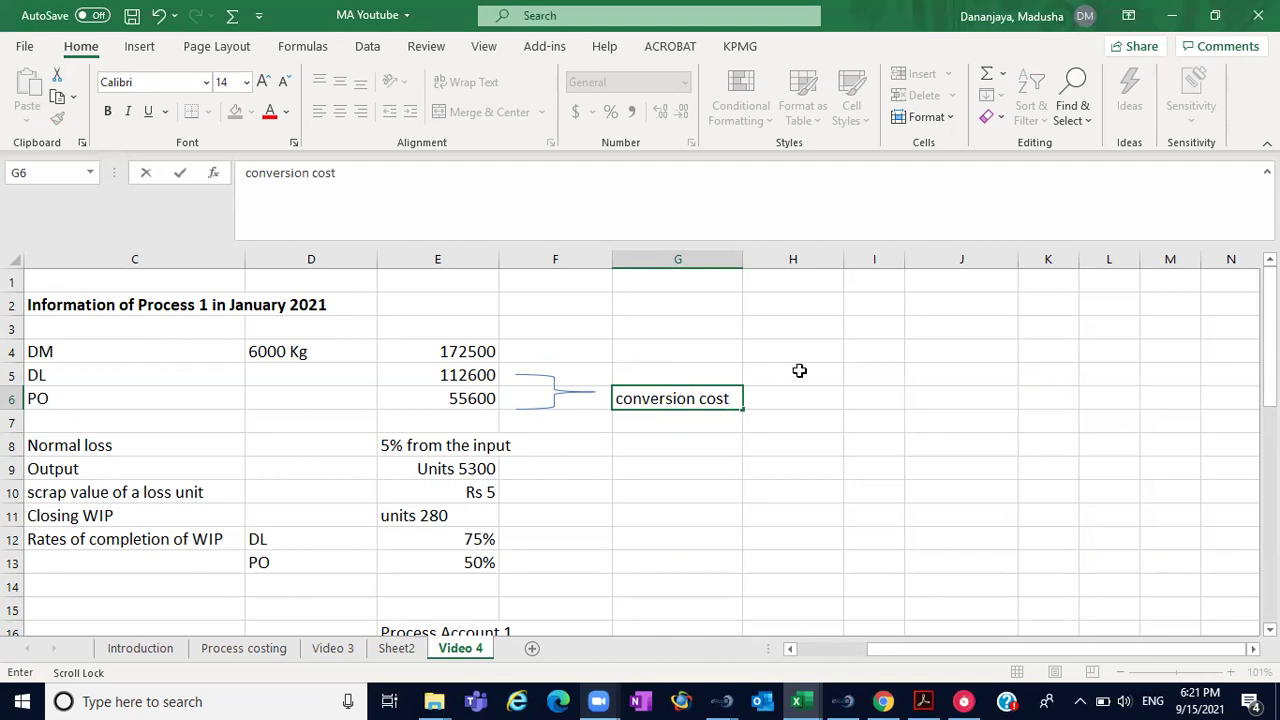
{"action": "left_click", "coordinate": [799, 371]}
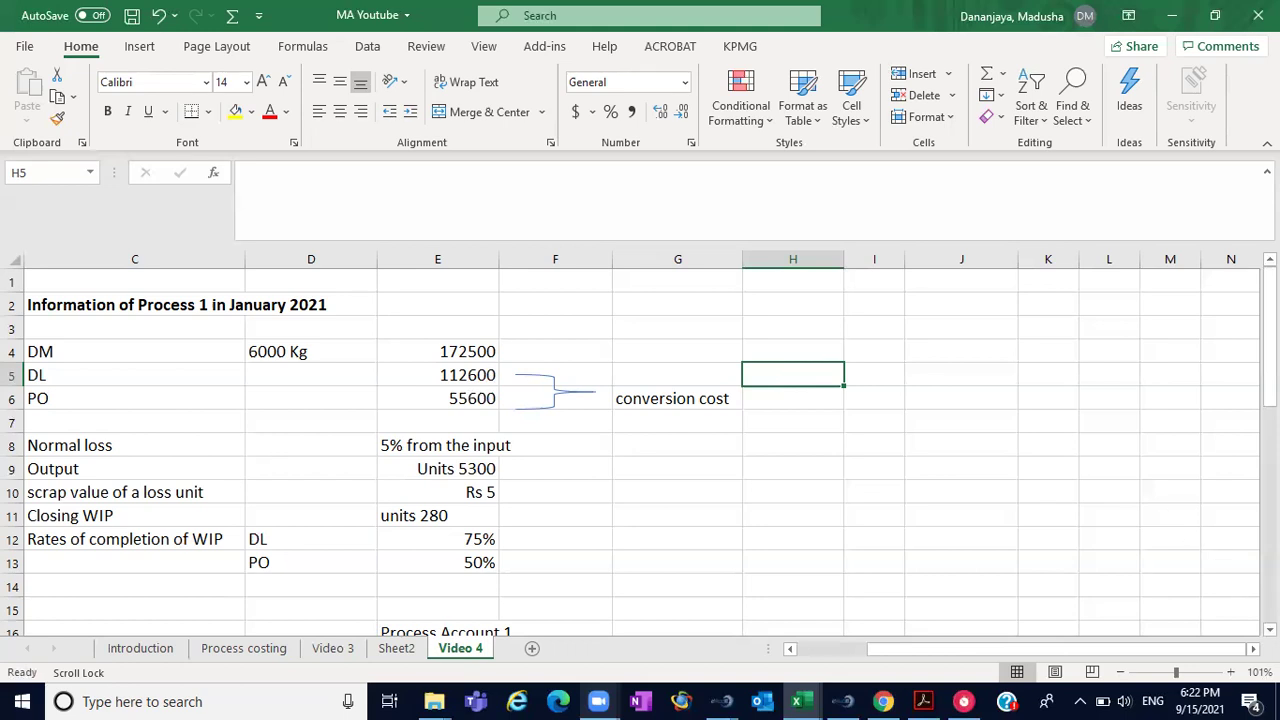
- Look up the direct labour completion rate of the closing WIP in the Process 1 information for the equivalent units table
{"action": "scroll", "coordinate": [640, 450], "scroll_direction": "down", "scroll_amount": 4}
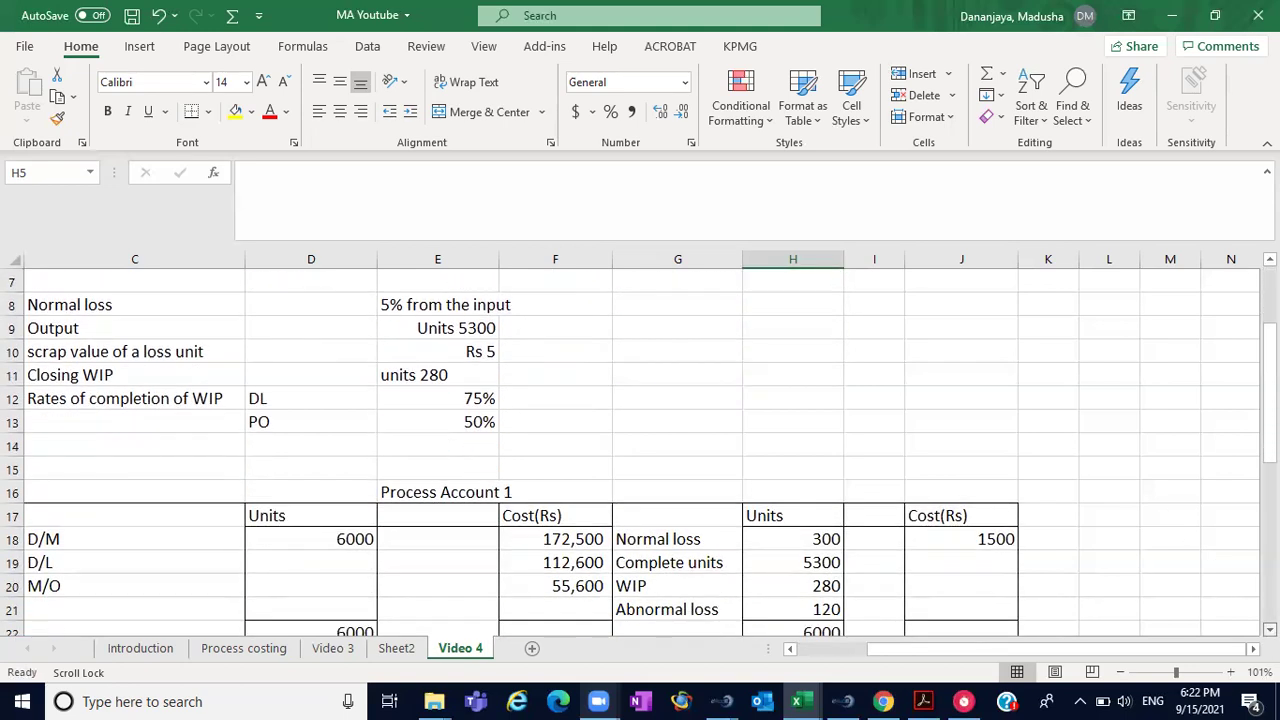
{"action": "scroll", "coordinate": [640, 450], "scroll_direction": "down", "scroll_amount": 4}
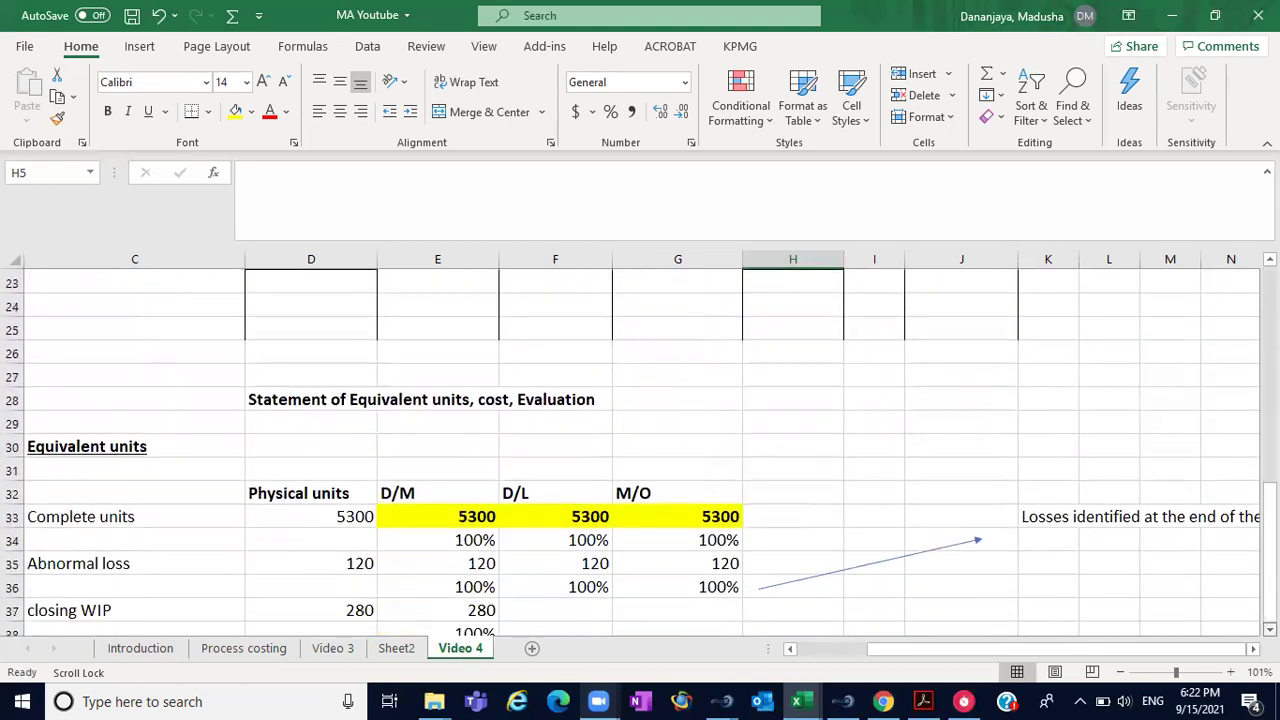
{"action": "scroll", "coordinate": [640, 450], "scroll_direction": "down", "scroll_amount": 2}
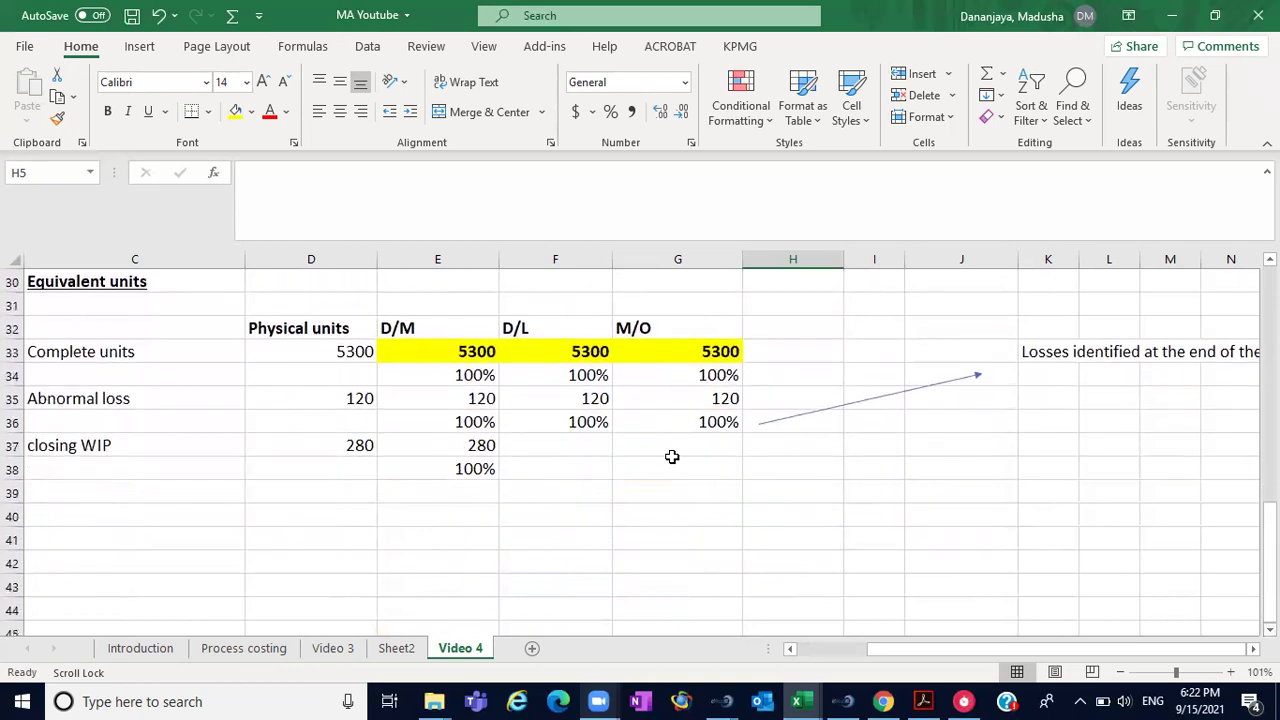
{"action": "left_click", "coordinate": [568, 471]}
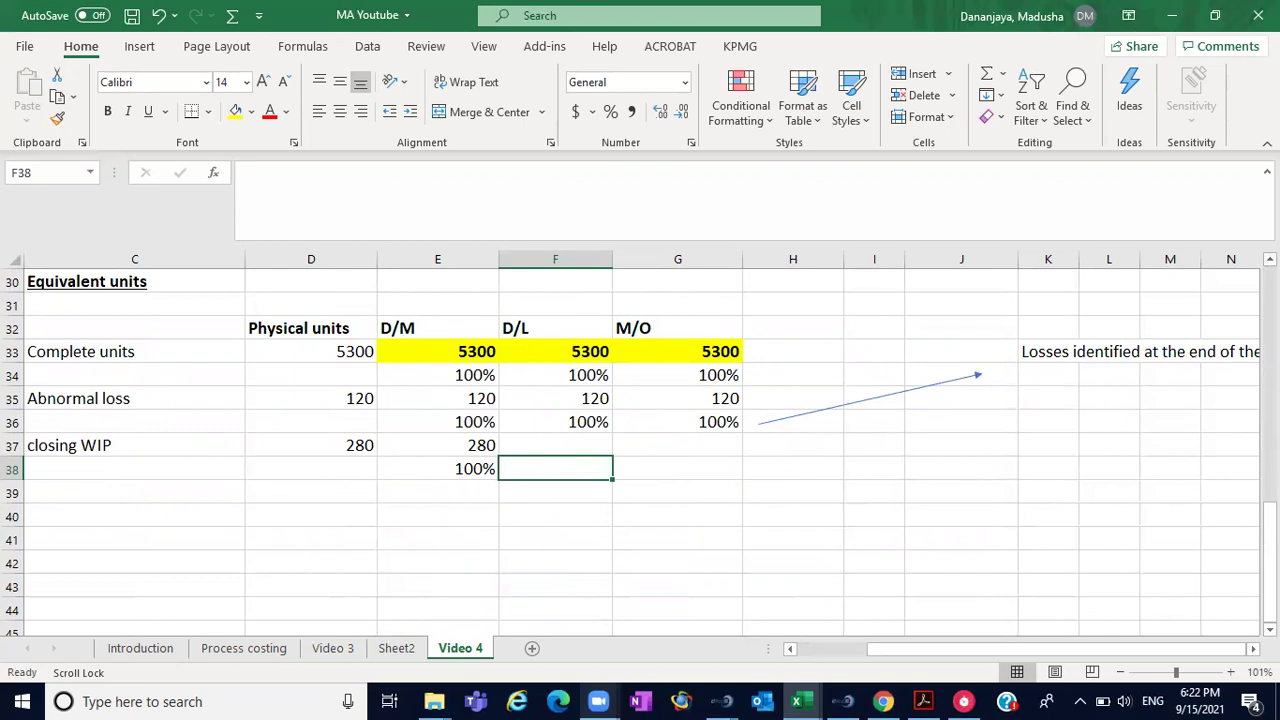
{"action": "scroll", "coordinate": [640, 440], "scroll_direction": "up", "scroll_amount": 3}
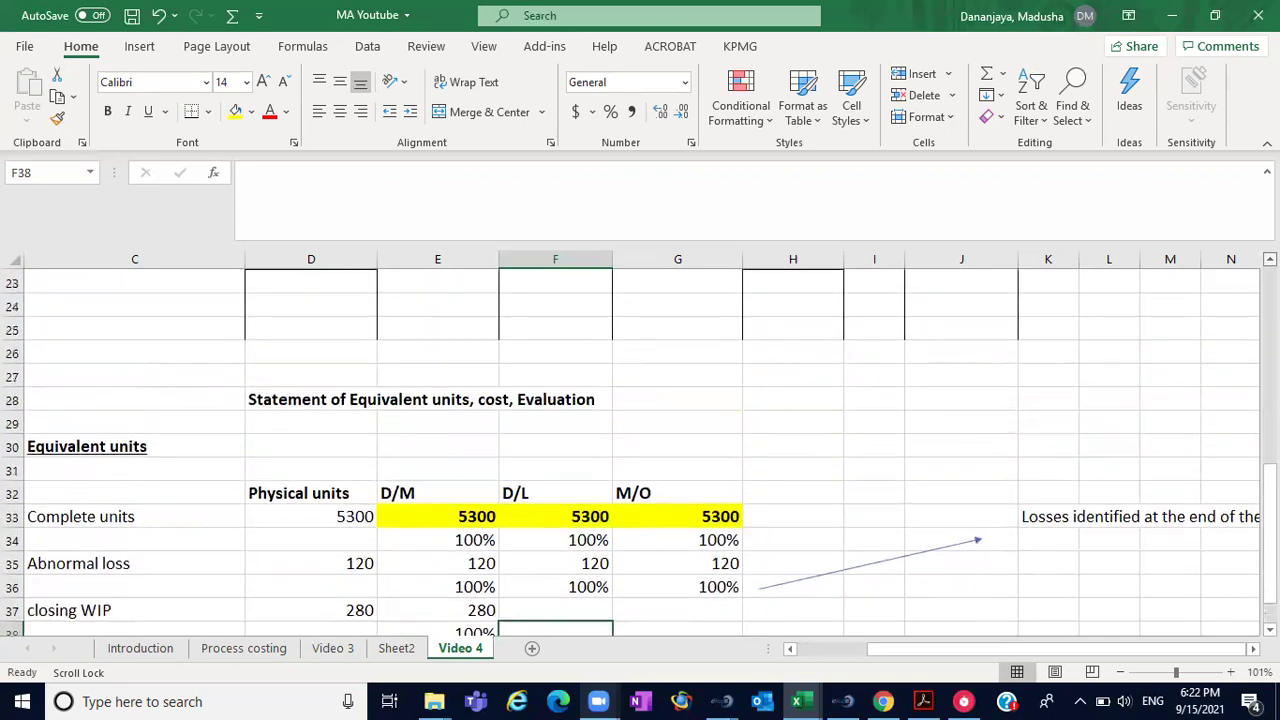
{"action": "scroll", "coordinate": [640, 440], "scroll_direction": "up", "scroll_amount": 4}
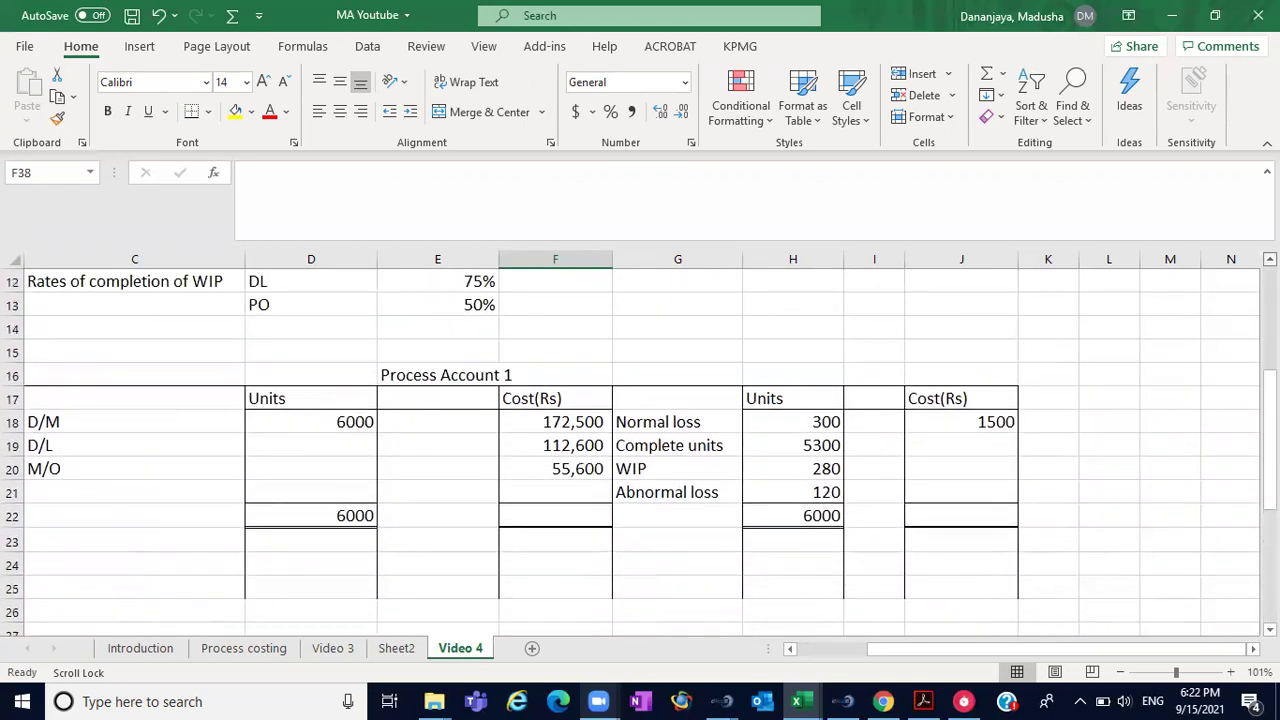
{"action": "scroll", "coordinate": [640, 440], "scroll_direction": "up", "scroll_amount": 1}
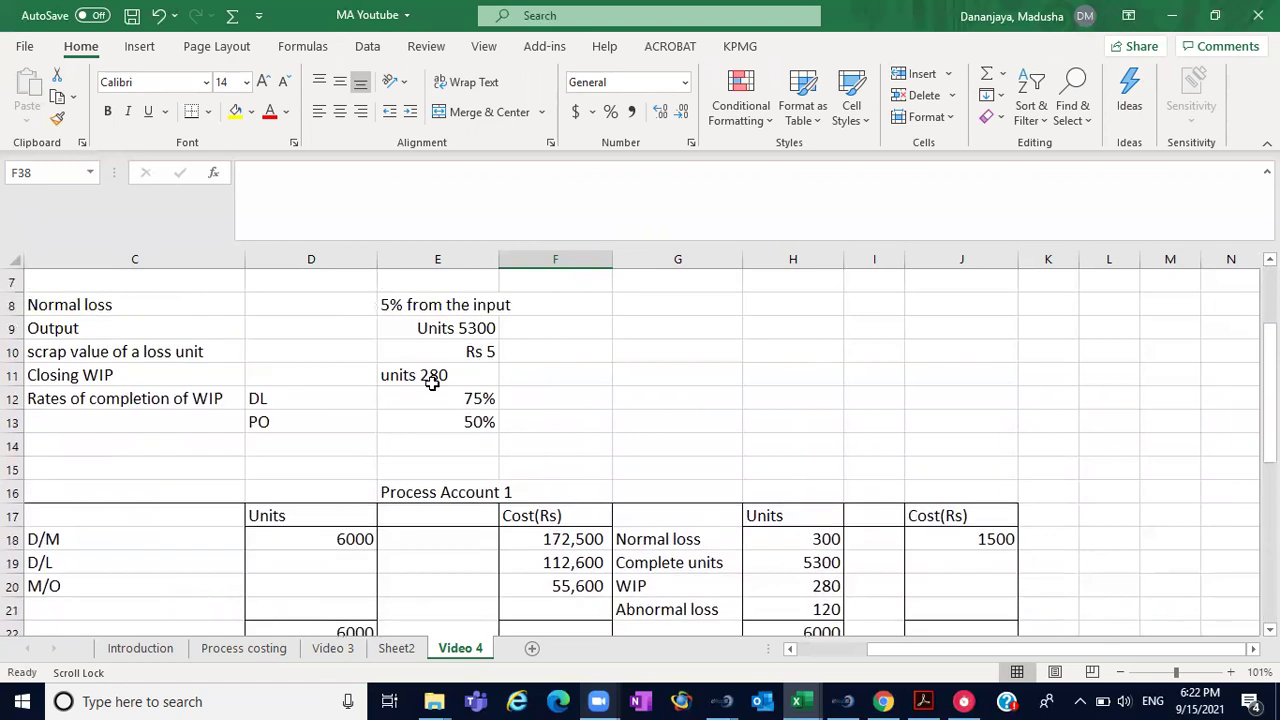
{"action": "left_click", "coordinate": [321, 398]}
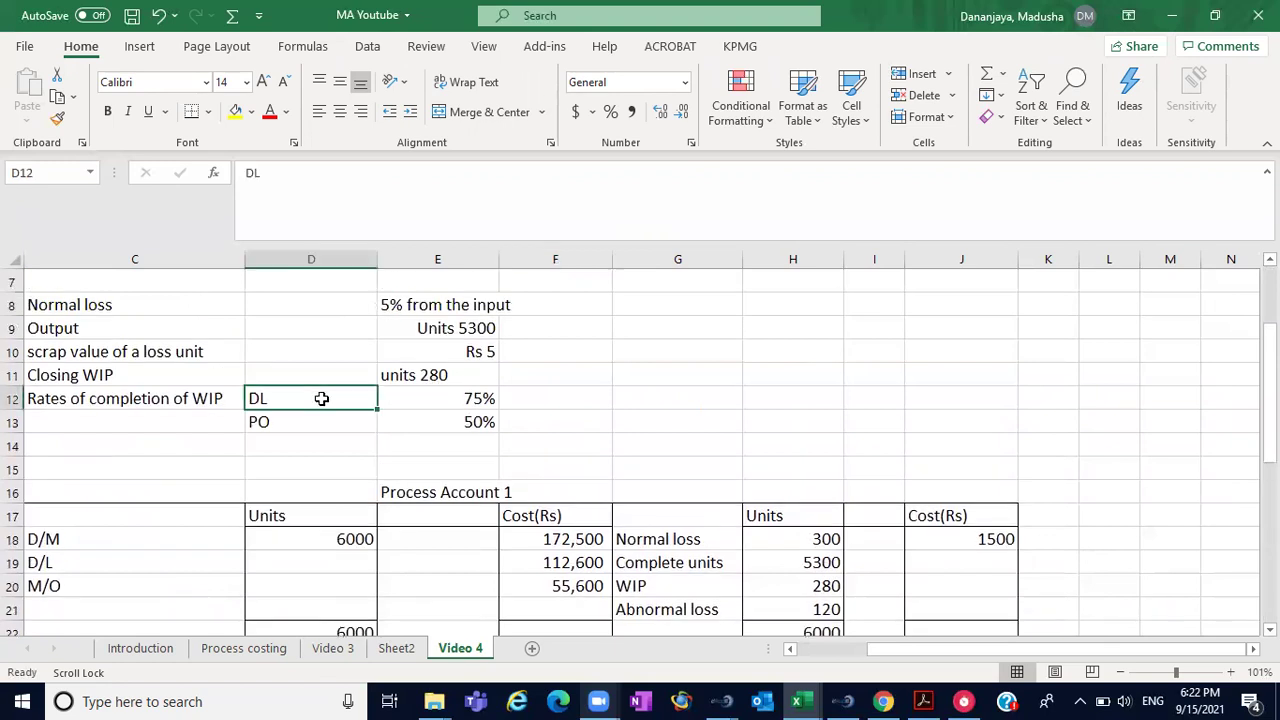
{"action": "left_click", "coordinate": [443, 407]}
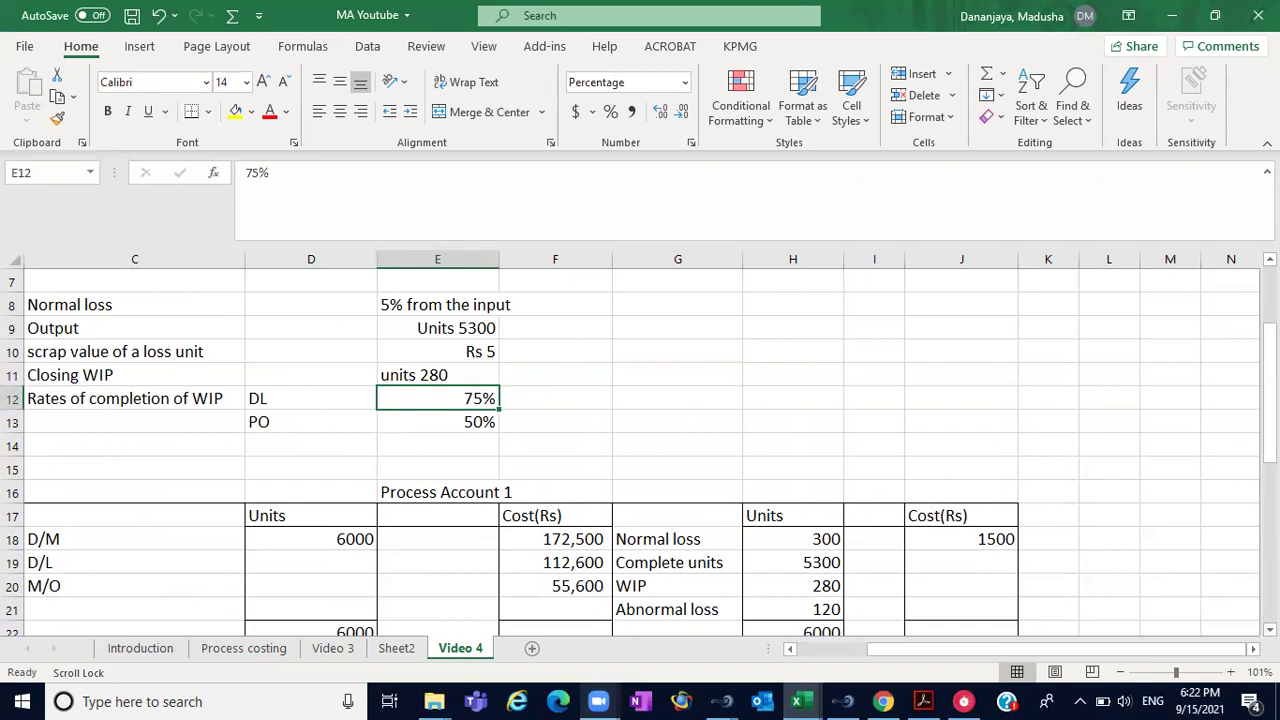
- Enter 75% in F38 as the closing WIP's direct labour completion rate
{"action": "scroll", "coordinate": [640, 455], "scroll_direction": "down", "scroll_amount": 5}
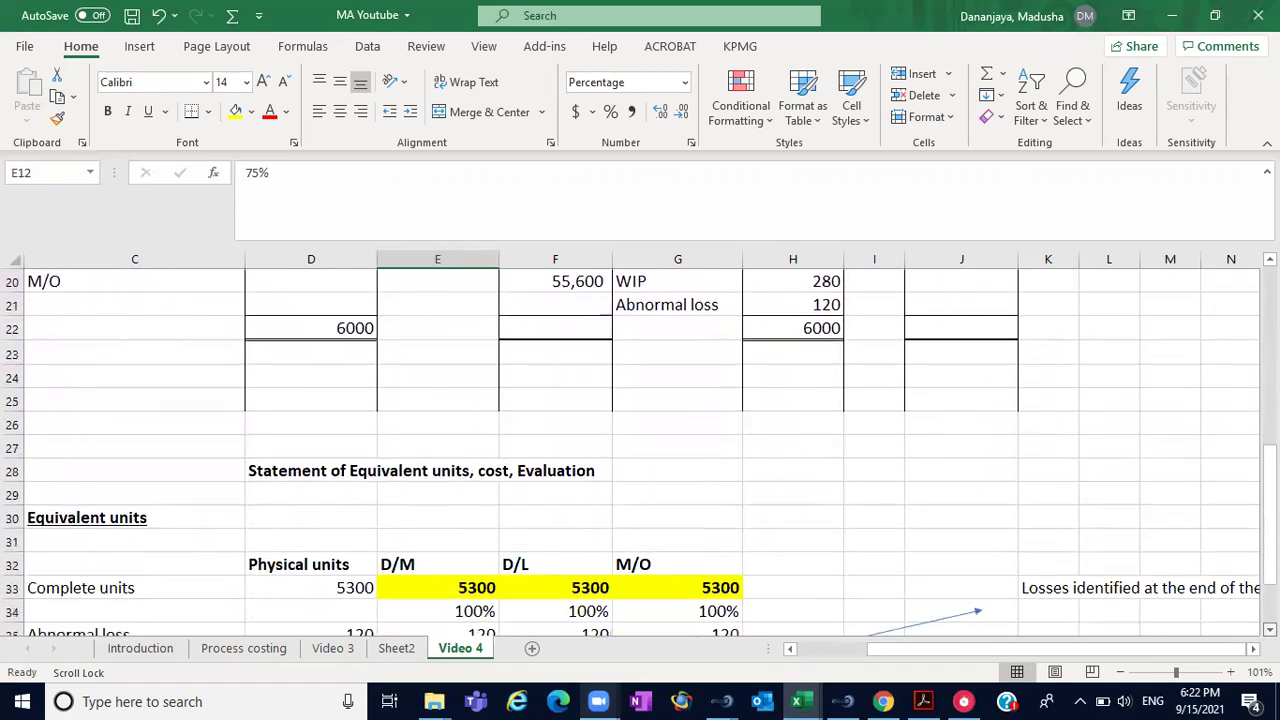
{"action": "scroll", "coordinate": [548, 513], "scroll_direction": "down", "scroll_amount": 3}
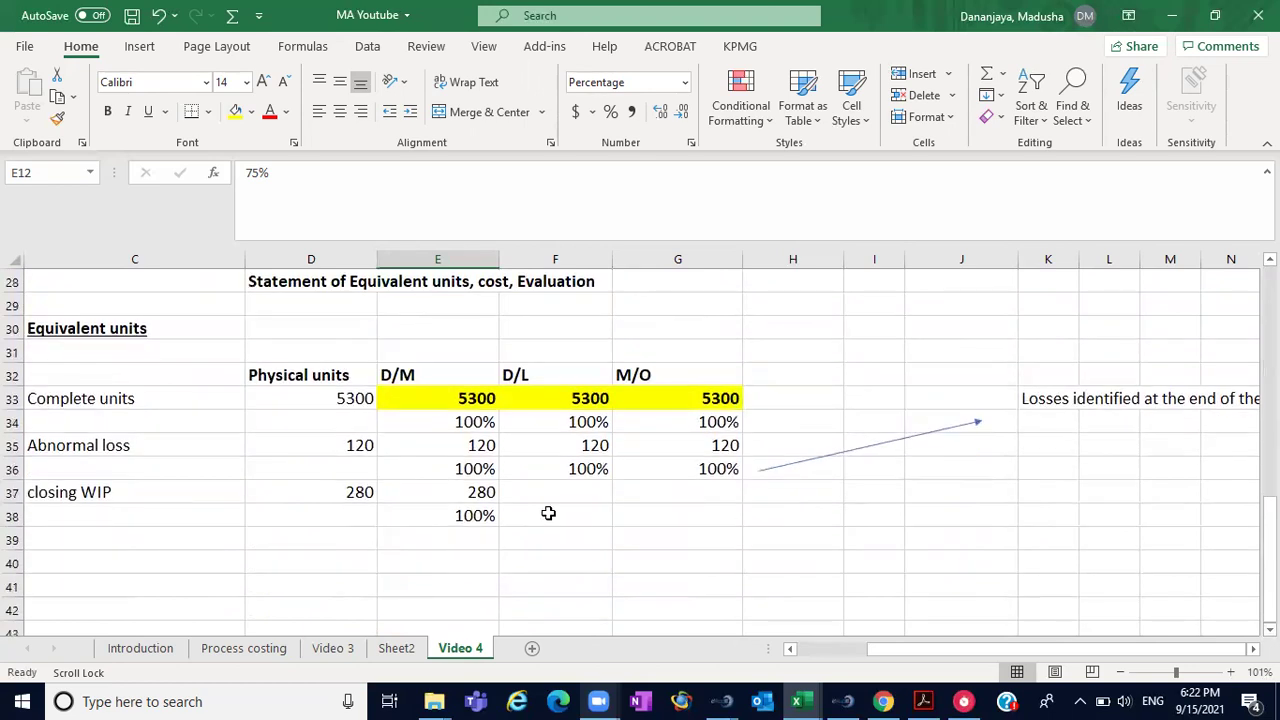
{"action": "left_click", "coordinate": [548, 513]}
{"action": "type", "text": "755/"}
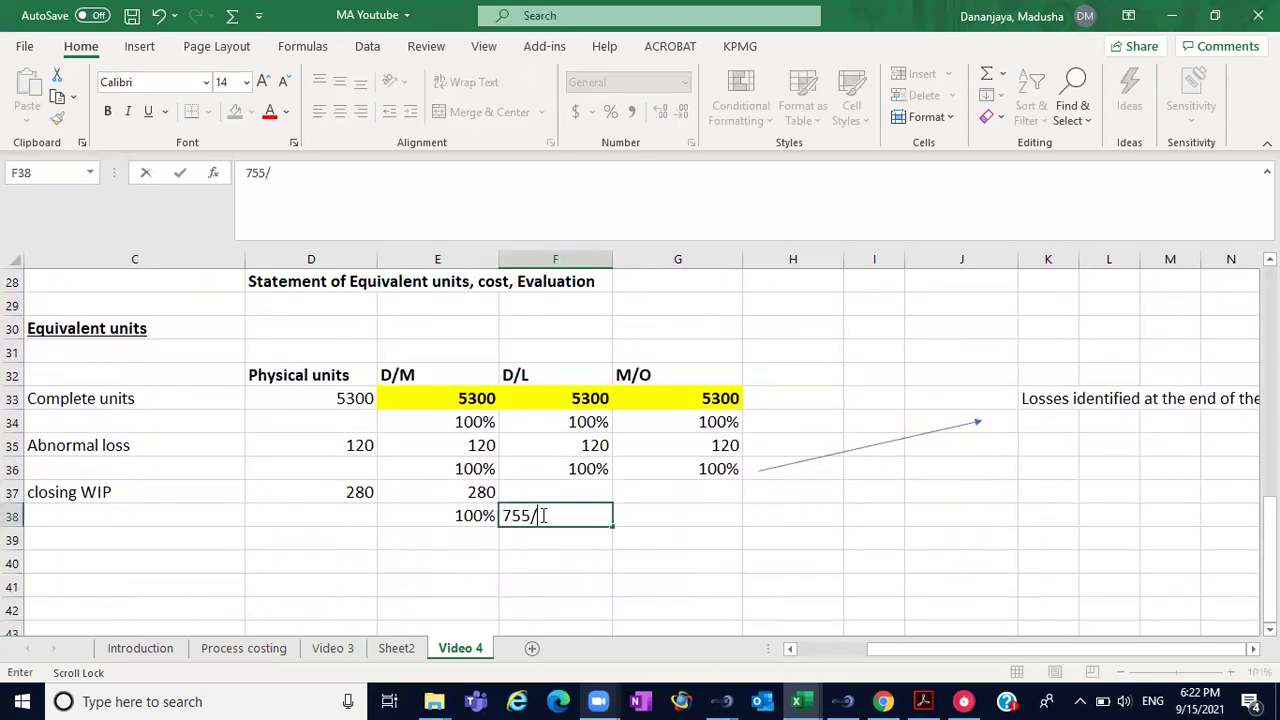
{"action": "key", "text": "BackSpace"}
{"action": "key", "text": "BackSpace"}
{"action": "type", "text": "%"}
{"action": "left_click", "coordinate": [811, 520]}
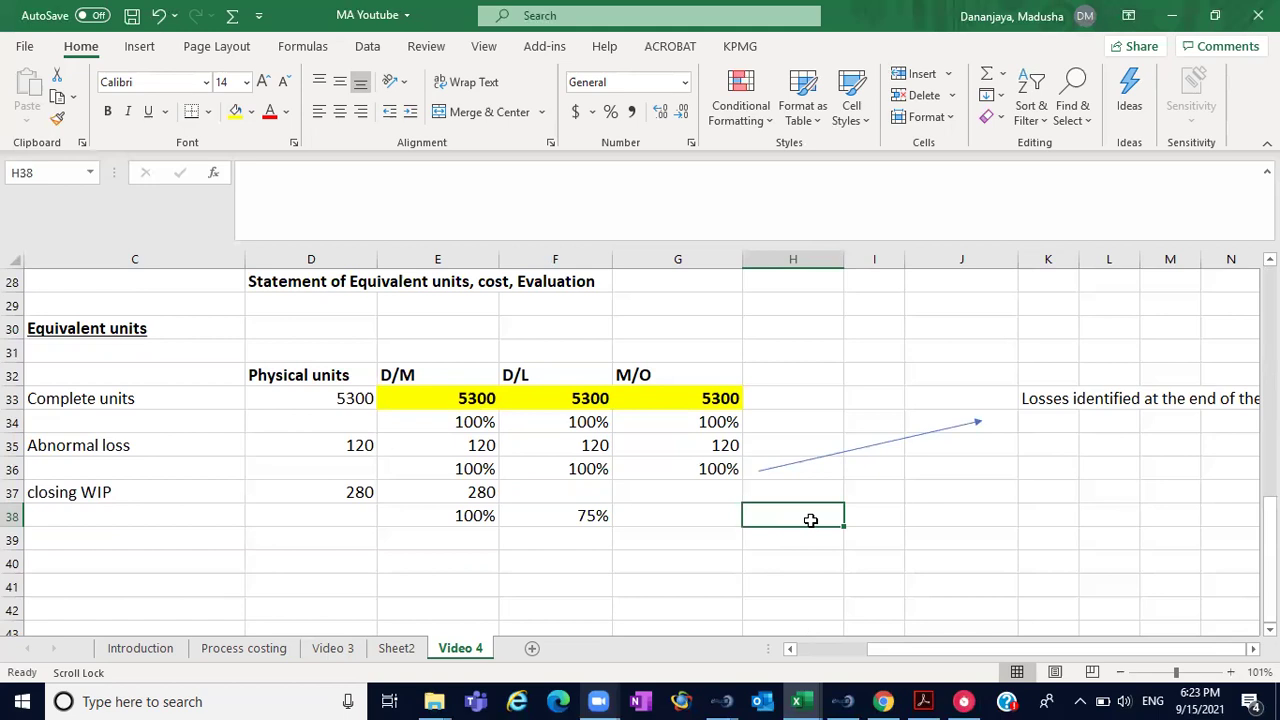
- Review the closing WIP example in row 11 of Sheet2, and return to the Video 4 sheet
{"action": "left_click", "coordinate": [383, 654]}
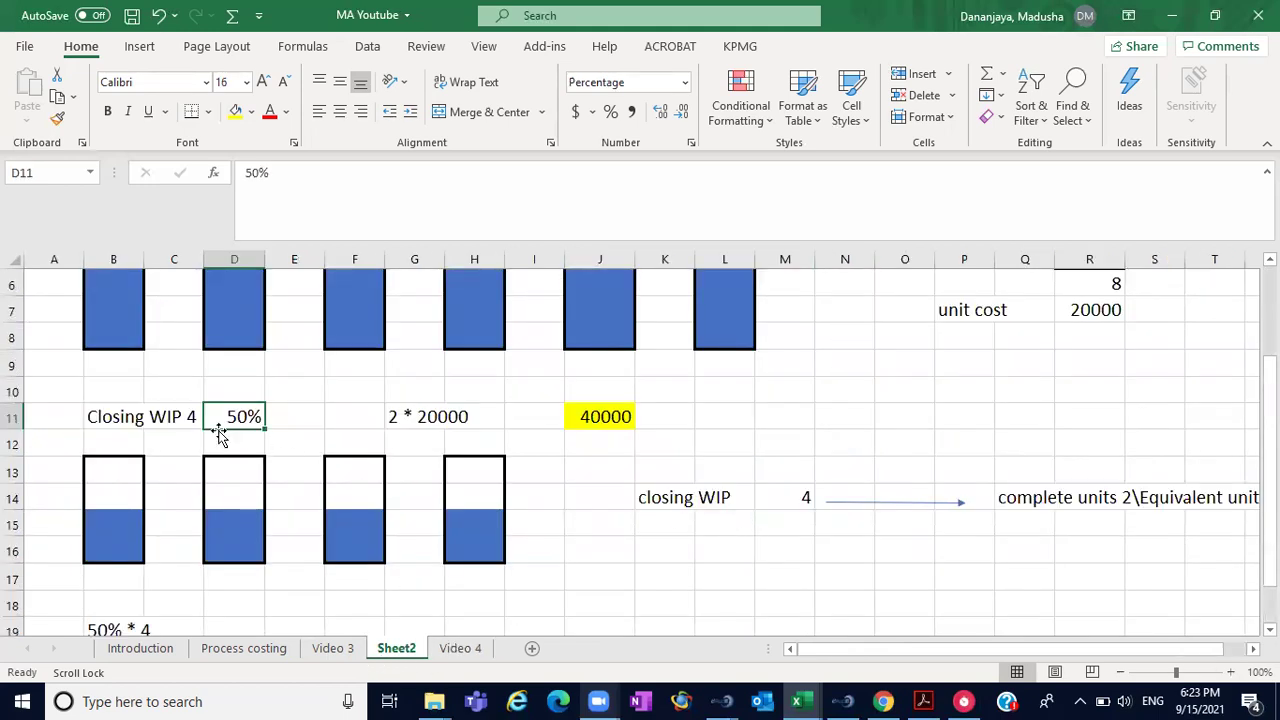
{"action": "left_click", "coordinate": [152, 418]}
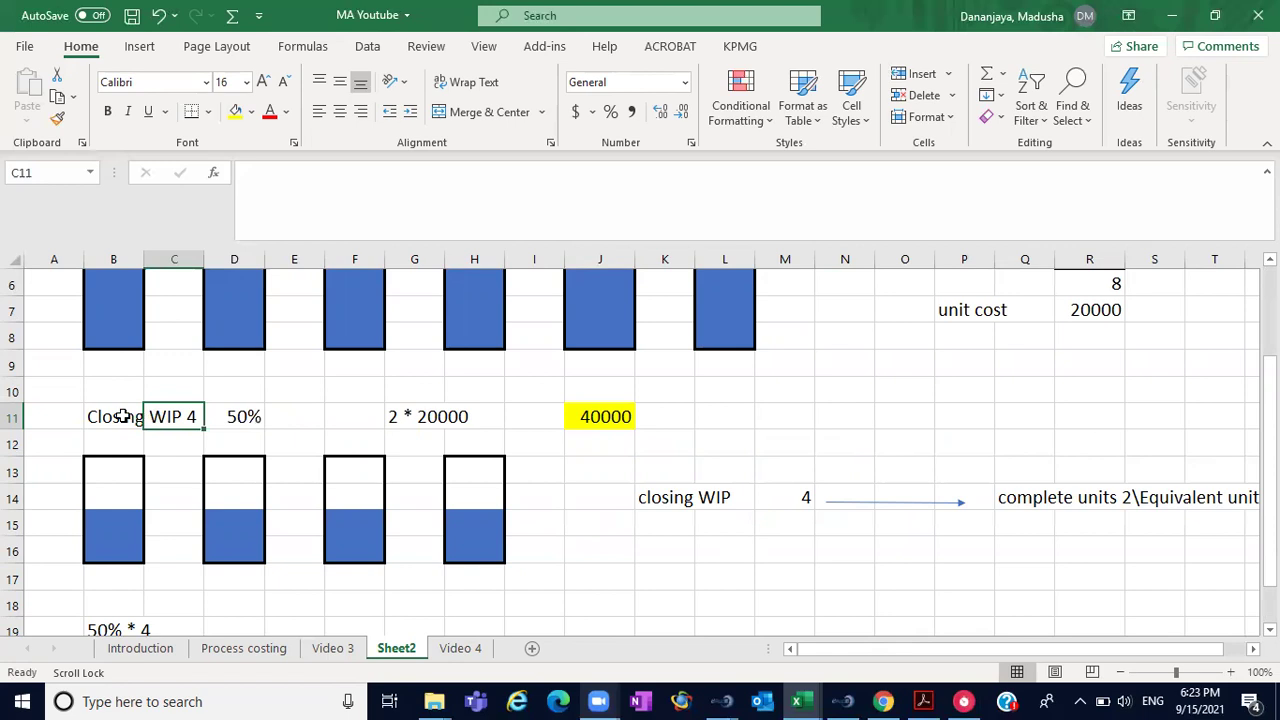
{"action": "left_click", "coordinate": [122, 416]}
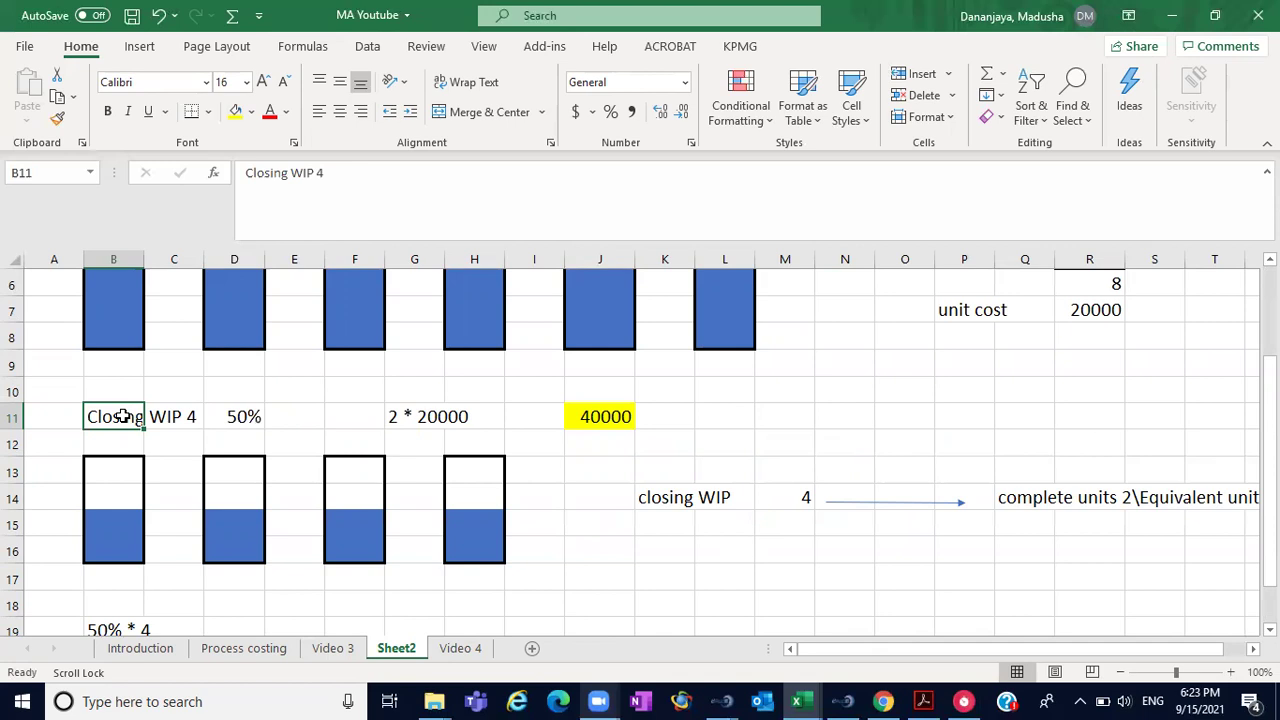
{"action": "left_click", "coordinate": [450, 652]}
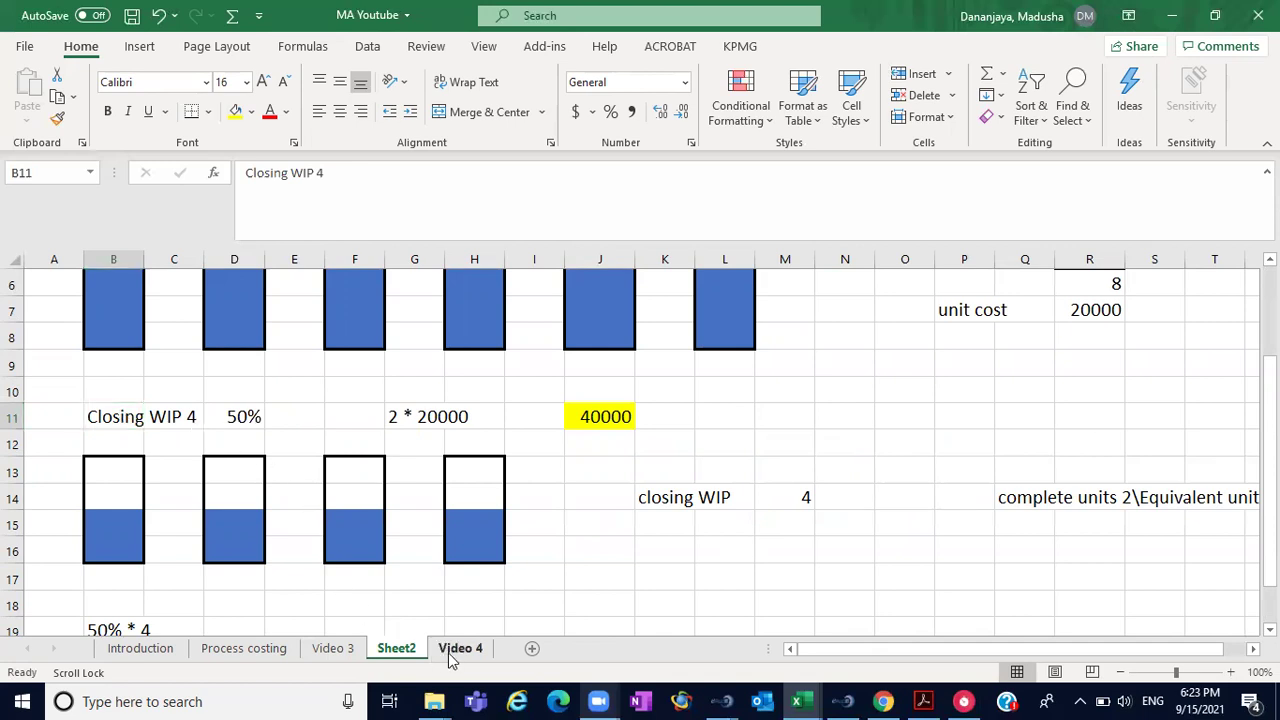
- Check the partly complete closing WIP units illustrated on Sheet2, and return to the Video 4 sheet
{"action": "left_click", "coordinate": [570, 490]}
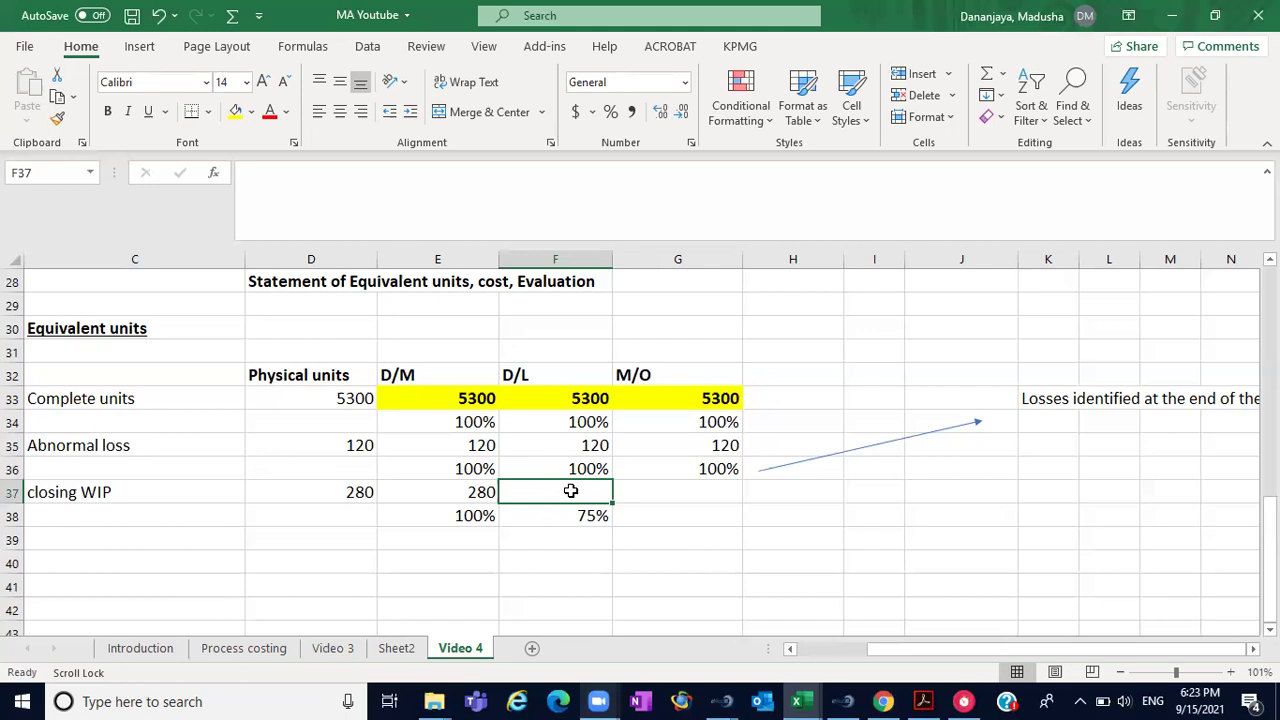
{"action": "left_click", "coordinate": [394, 656]}
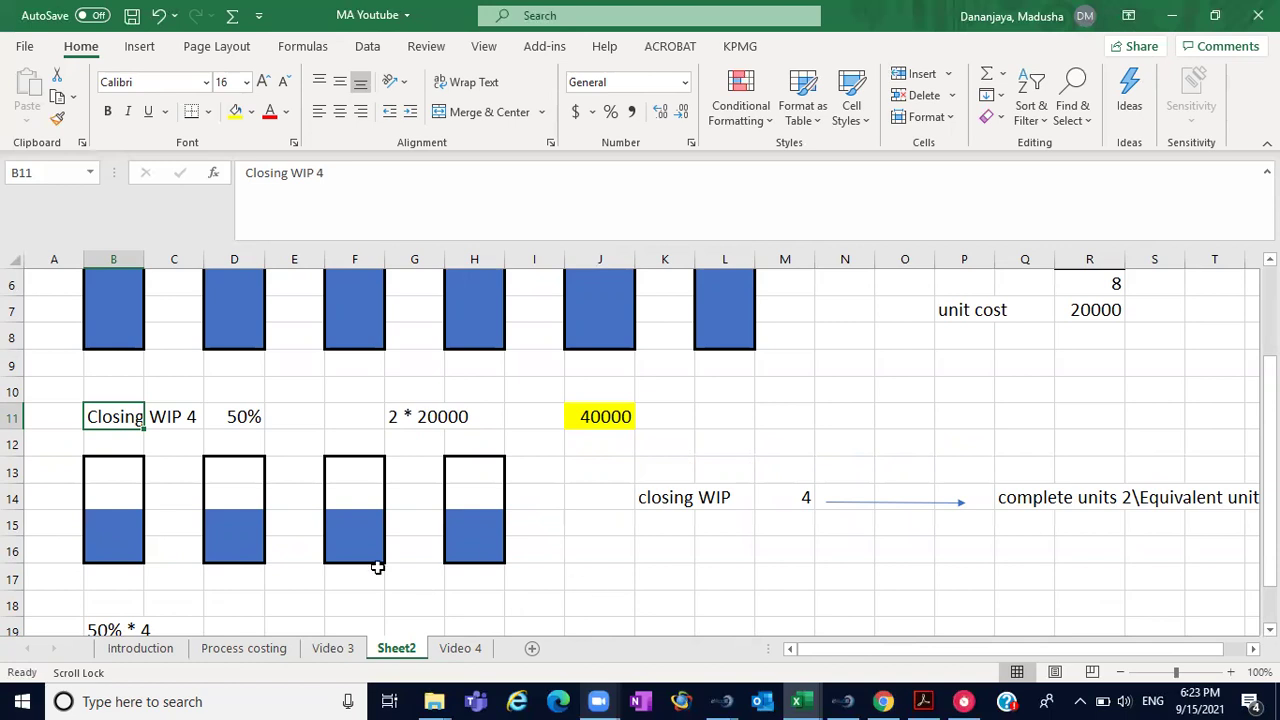
{"action": "left_click", "coordinate": [460, 649]}
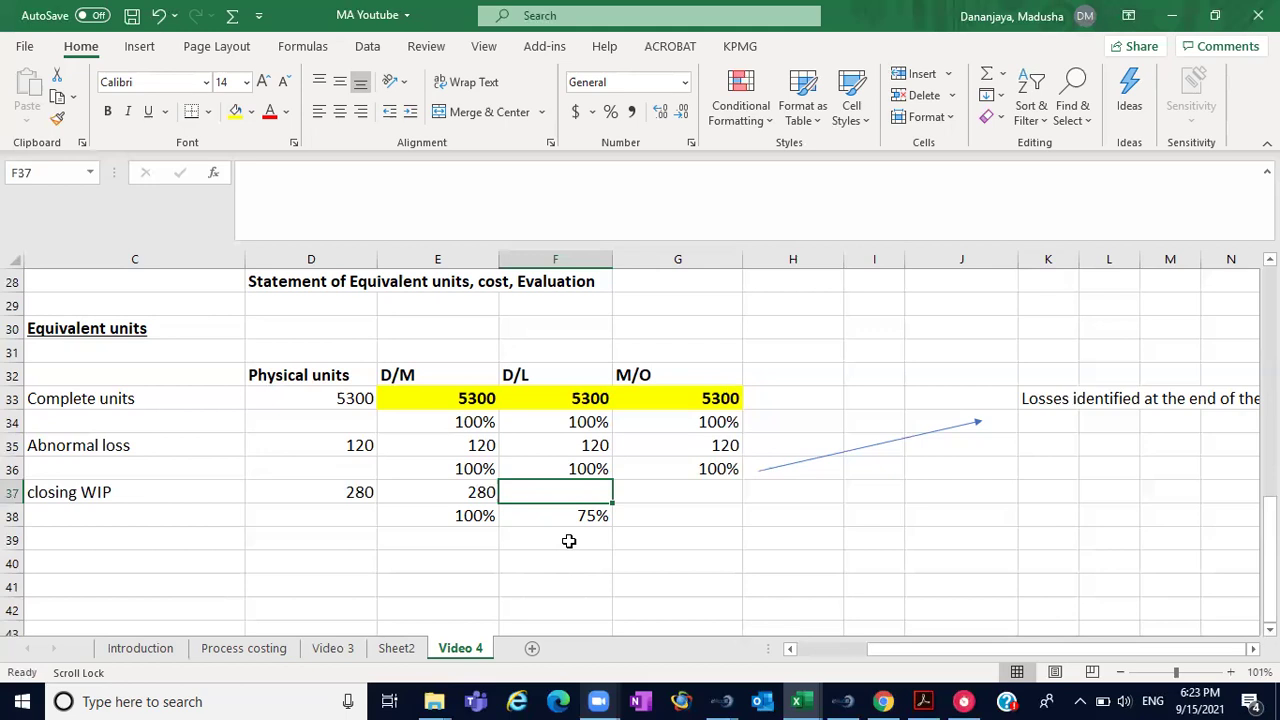
- Enter 210 in F37 as the closing WIP's direct labour equivalent units
{"action": "left_click", "coordinate": [355, 488]}
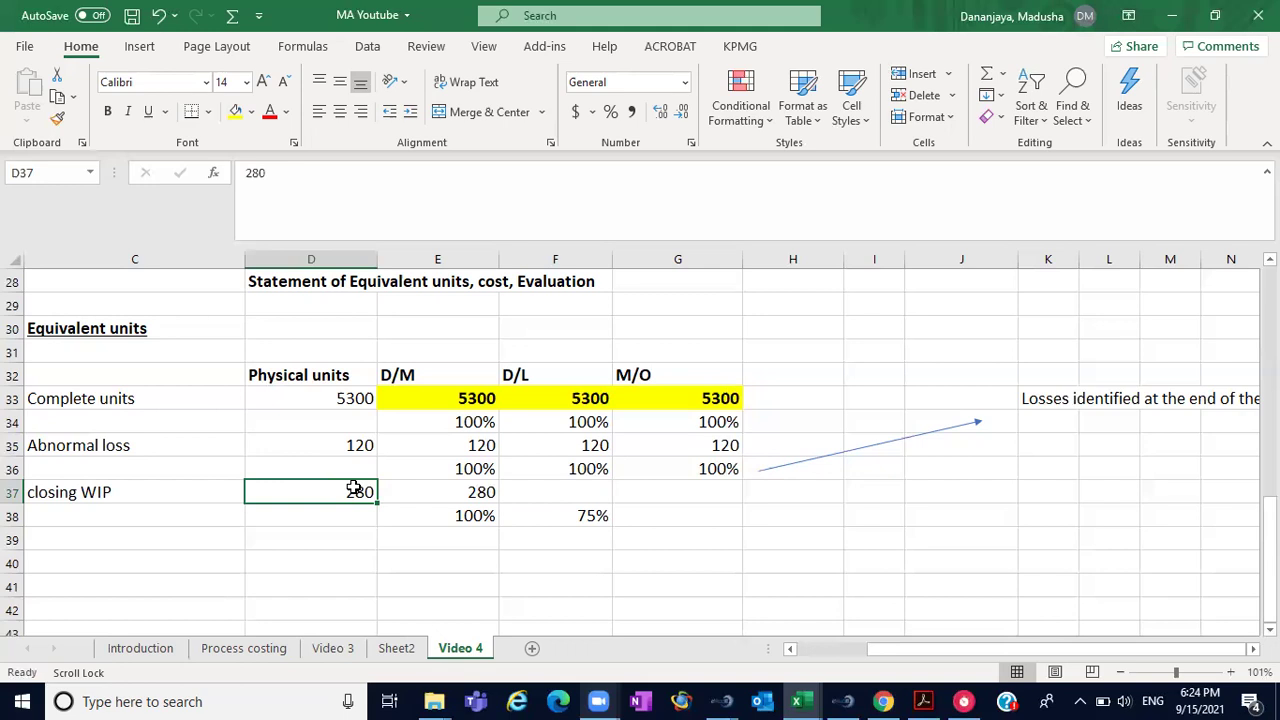
{"action": "left_click", "coordinate": [544, 489]}
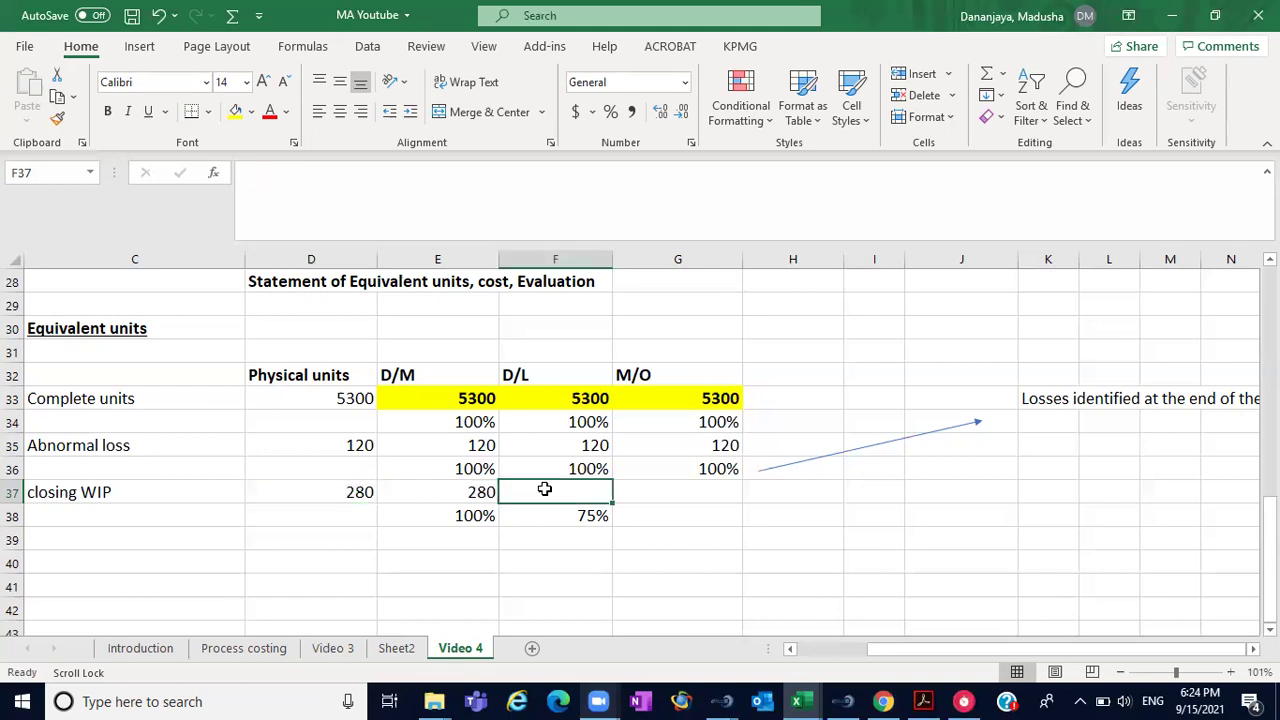
{"action": "type", "text": "2120"}
{"action": "key", "text": "BackSpace"}
{"action": "key", "text": "BackSpace"}
{"action": "type", "text": "0"}
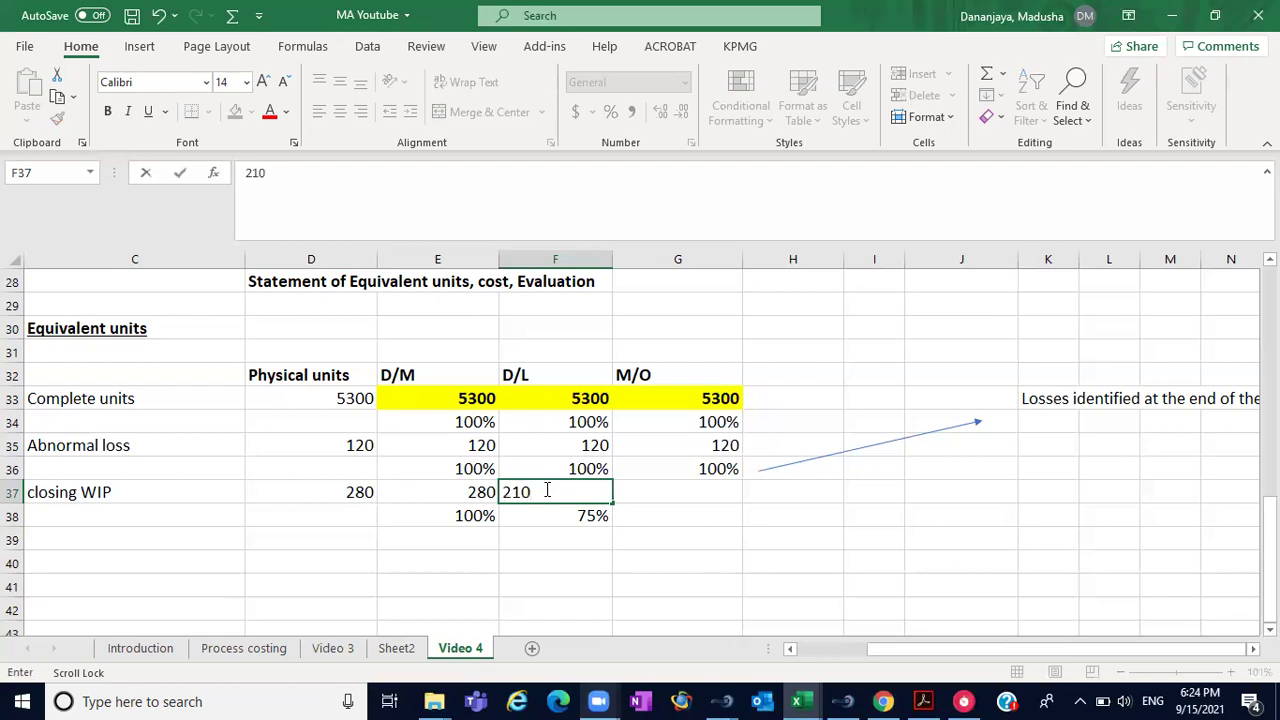
{"action": "left_click", "coordinate": [672, 536]}
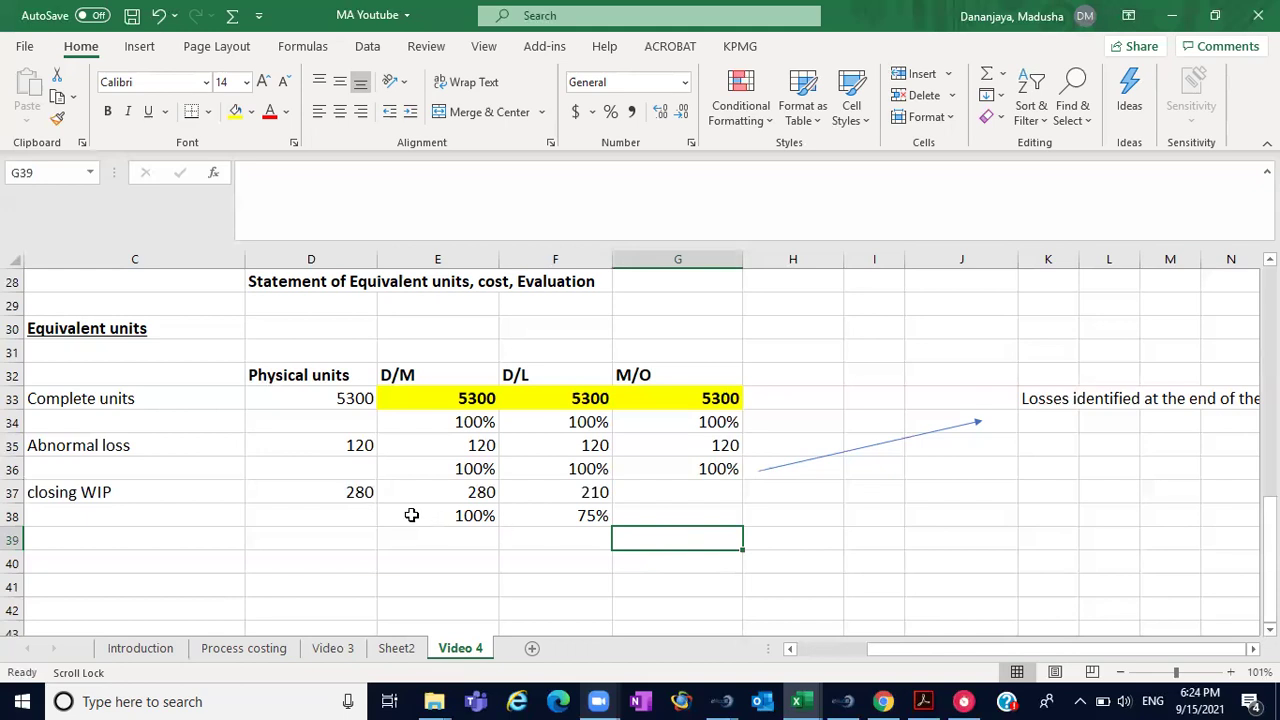
{"action": "left_click", "coordinate": [358, 491]}
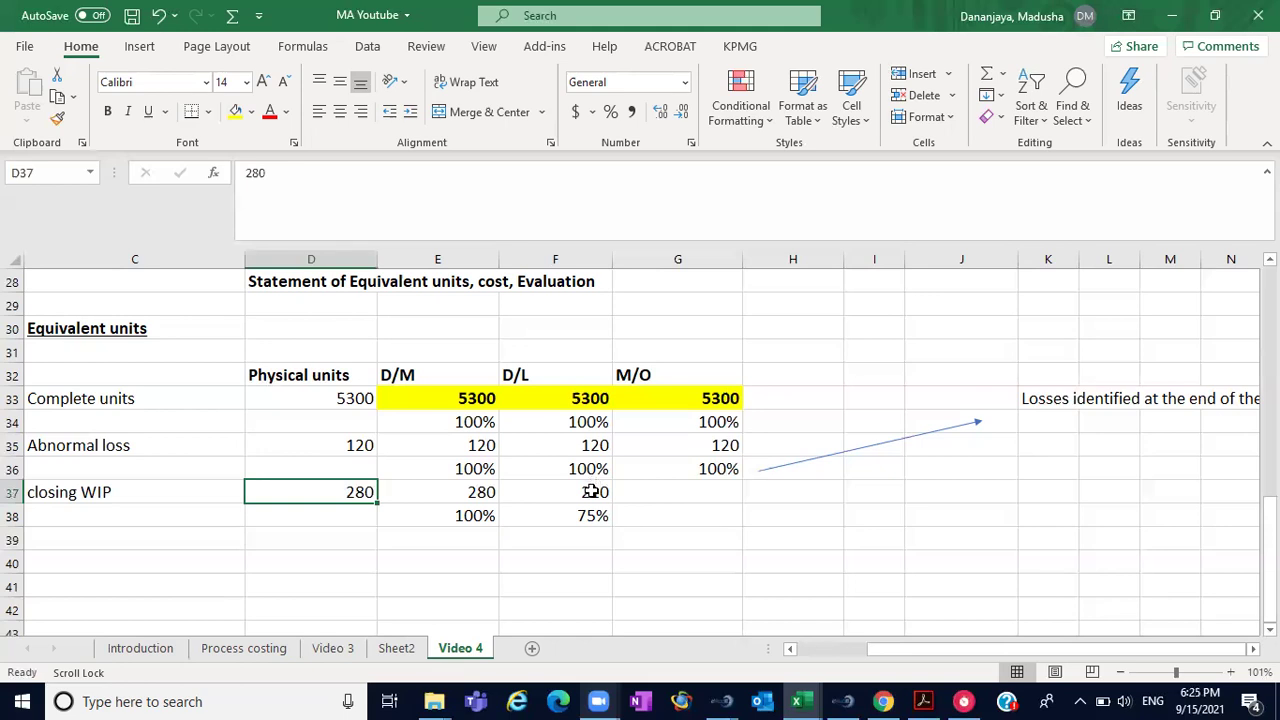
{"action": "left_click", "coordinate": [592, 491]}
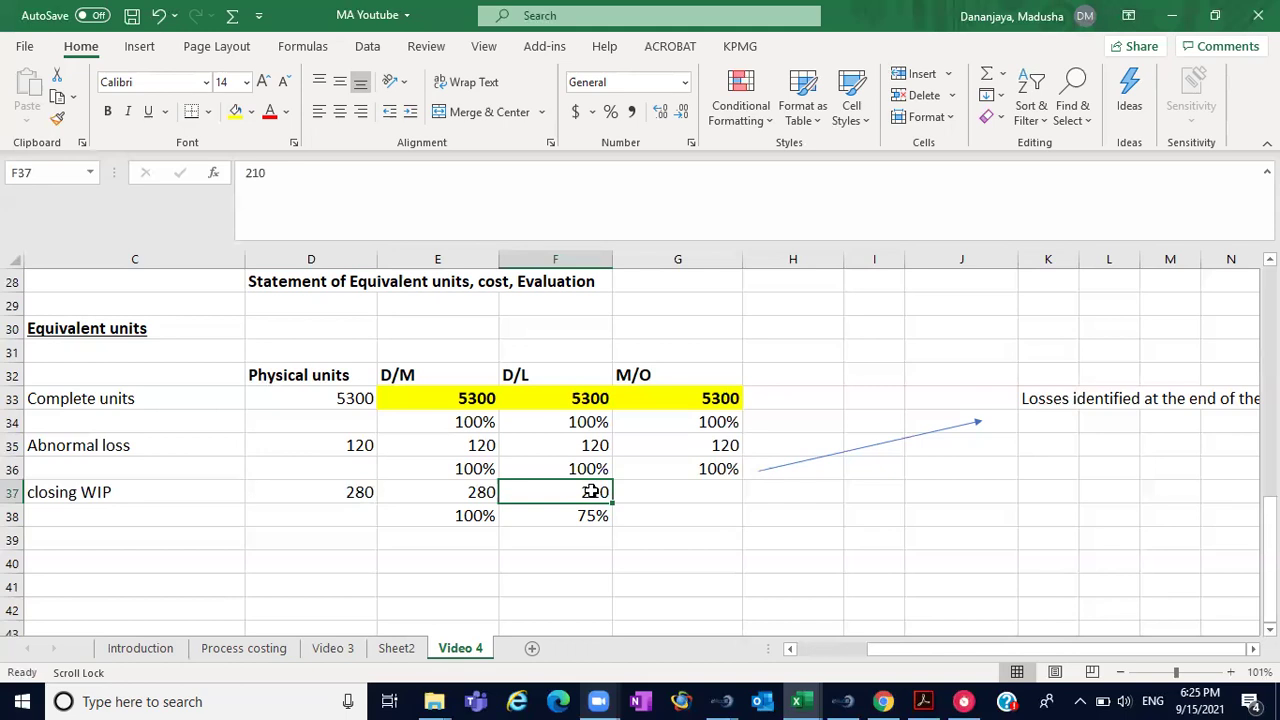
- Look up the PO completion rate in the Process 1 information and enter 50% in G38 for the closing WIP
{"action": "left_click", "coordinate": [657, 513]}
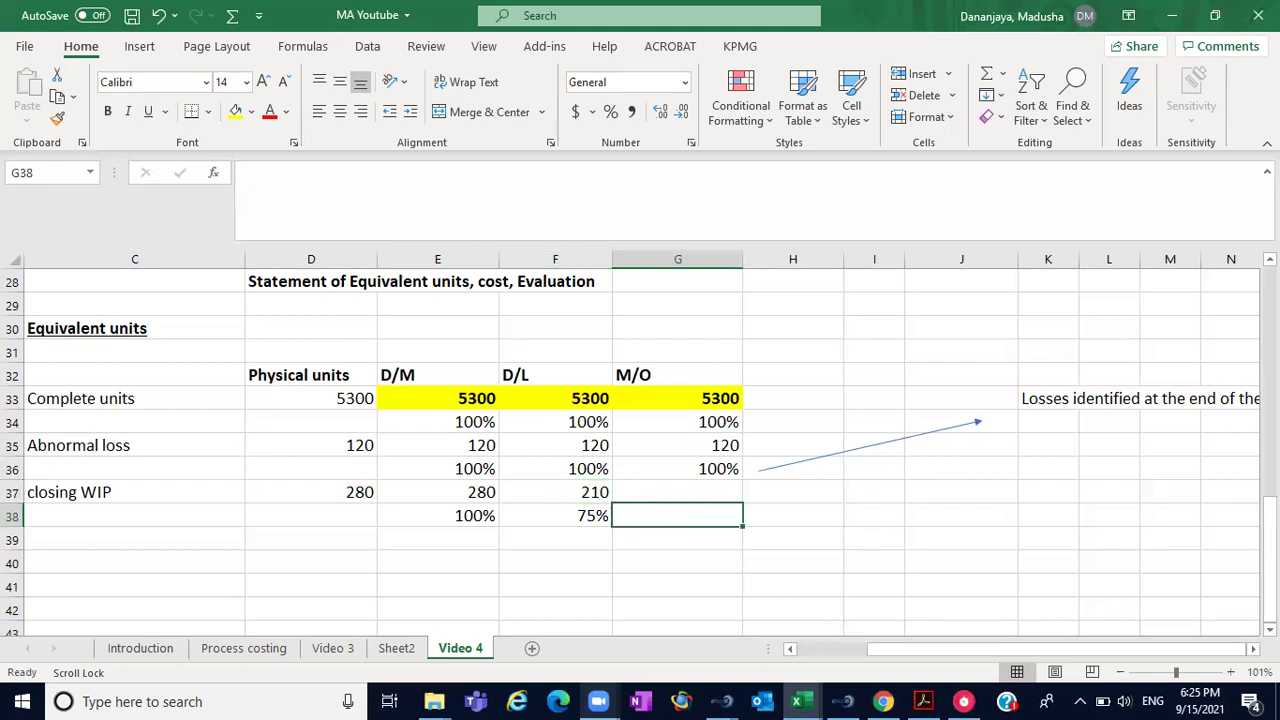
{"action": "scroll", "coordinate": [903, 463], "scroll_direction": "up", "scroll_amount": 9}
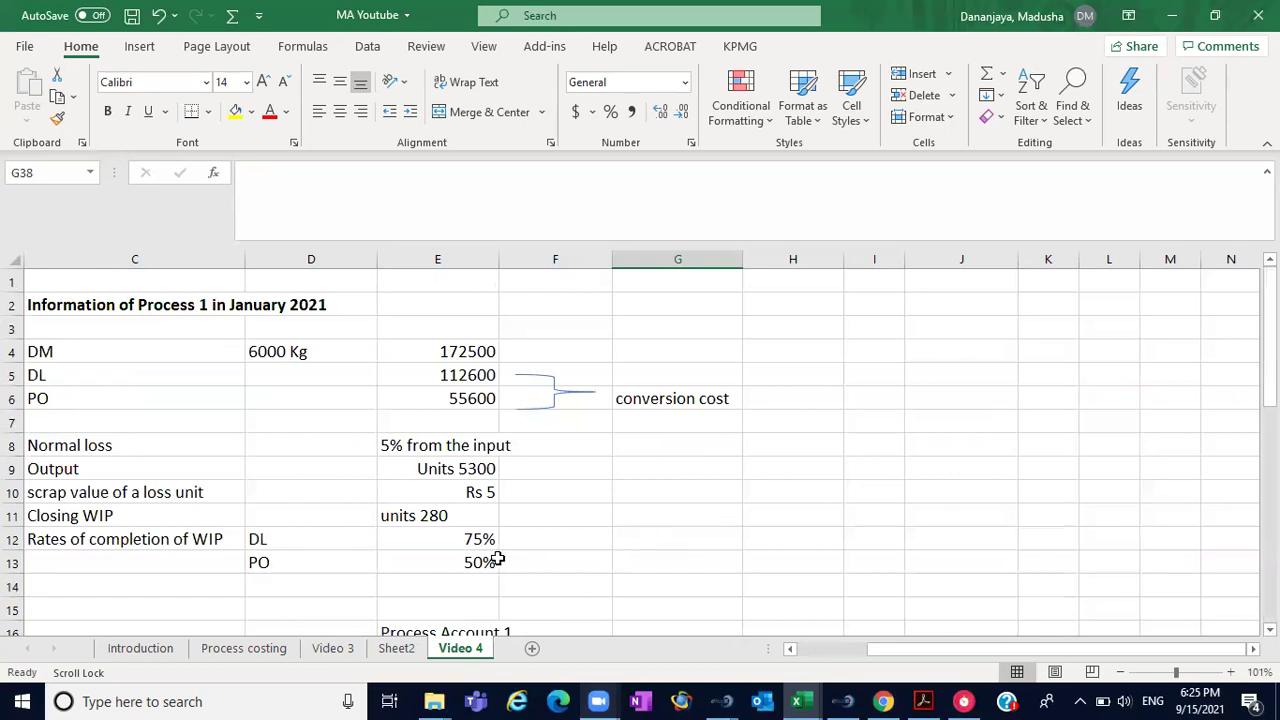
{"action": "left_click", "coordinate": [485, 560]}
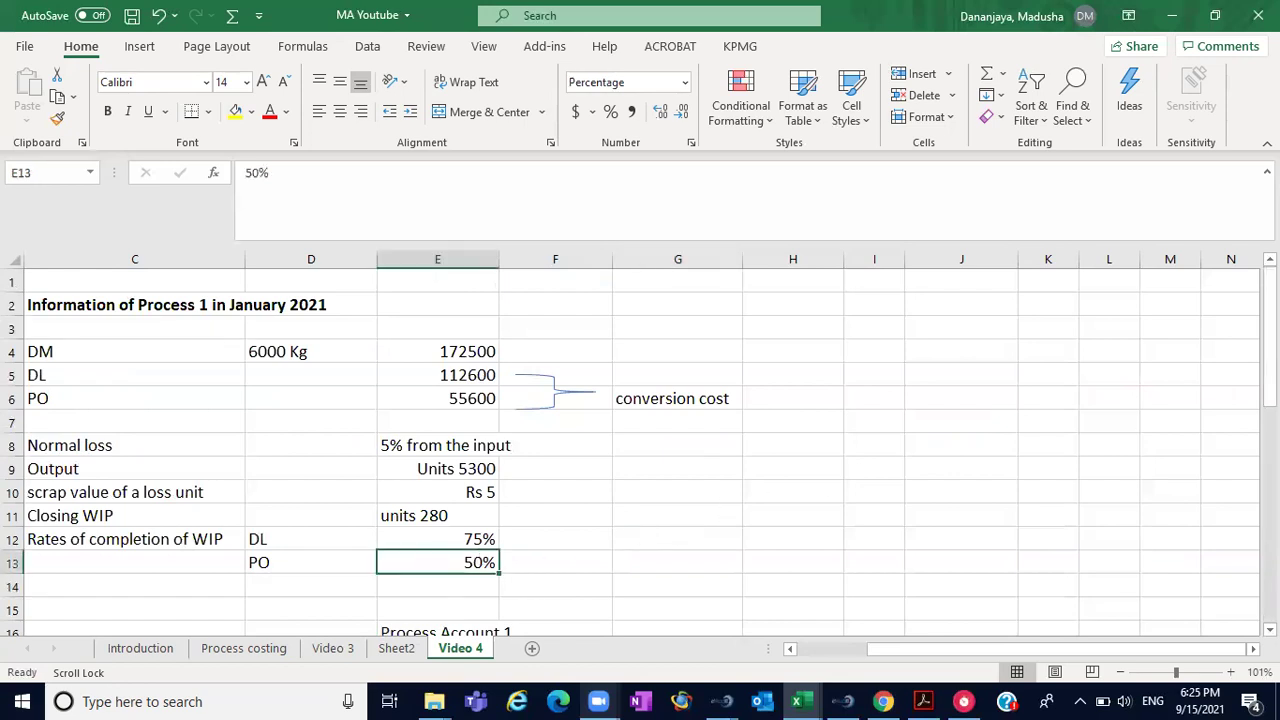
{"action": "scroll", "coordinate": [640, 445], "scroll_direction": "down", "scroll_amount": 5}
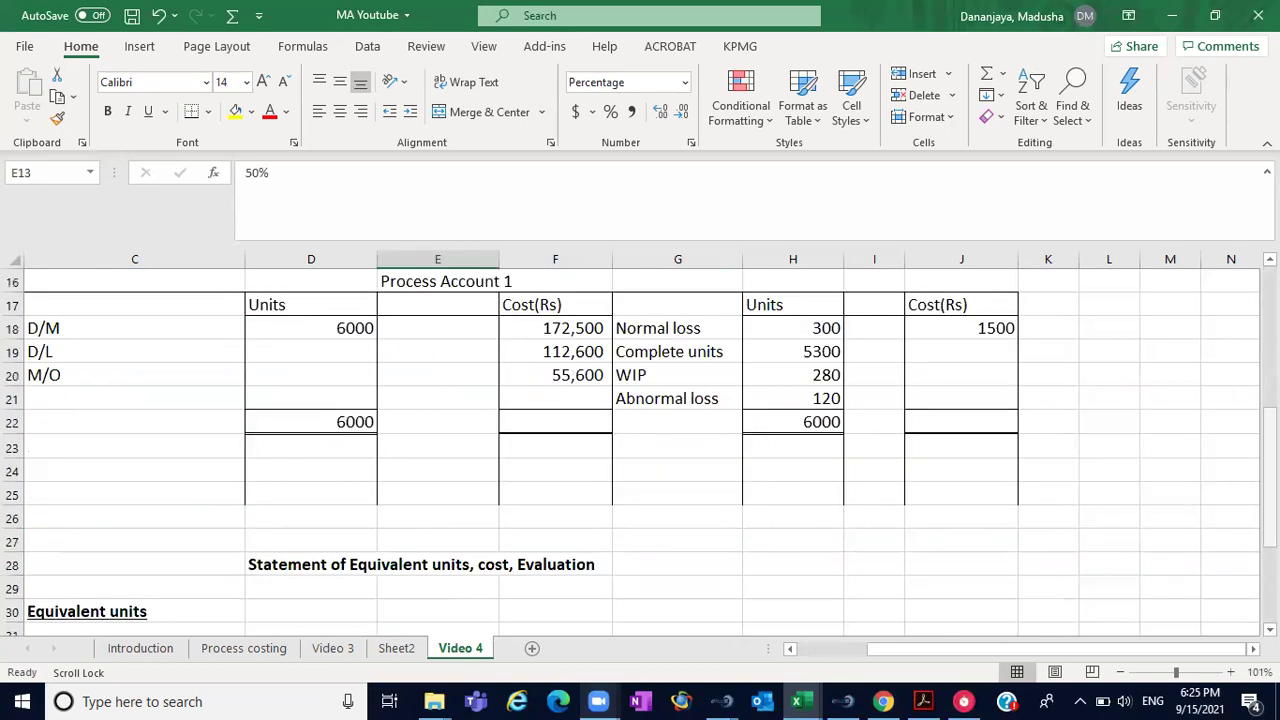
{"action": "scroll", "coordinate": [640, 390], "scroll_direction": "down", "scroll_amount": 5}
{"action": "left_click", "coordinate": [702, 451]}
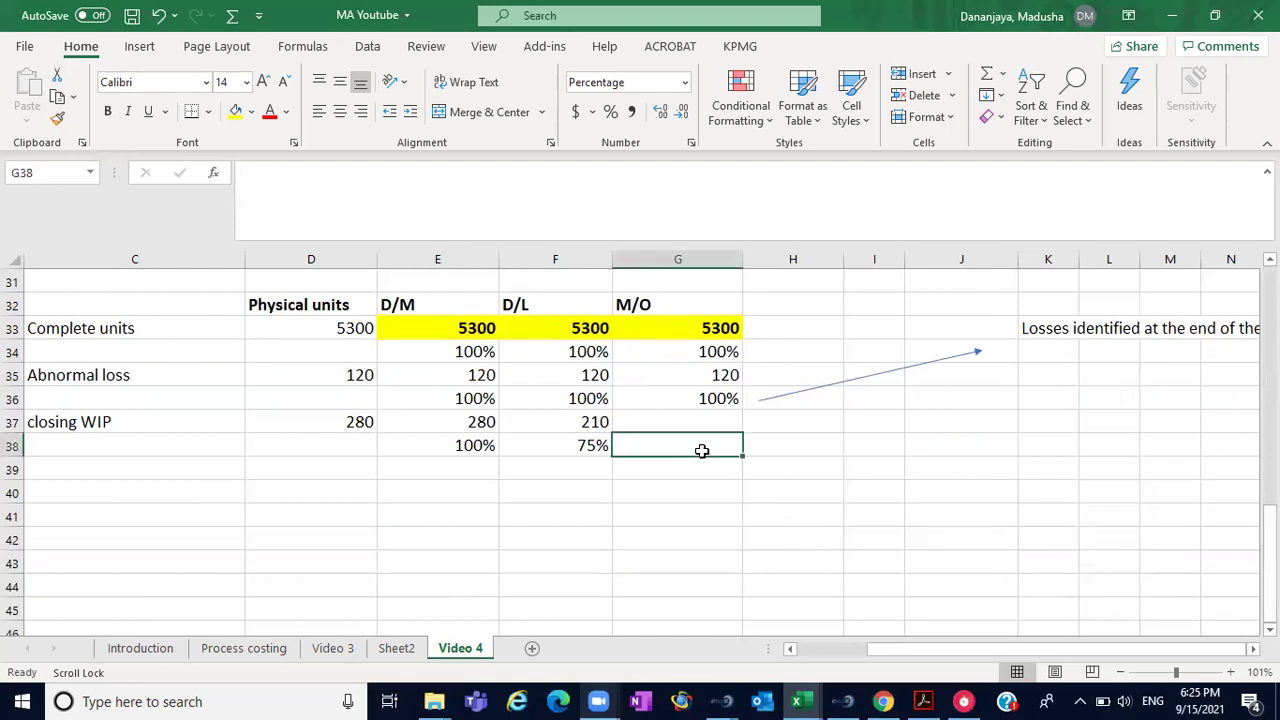
{"action": "type", "text": "50*"}
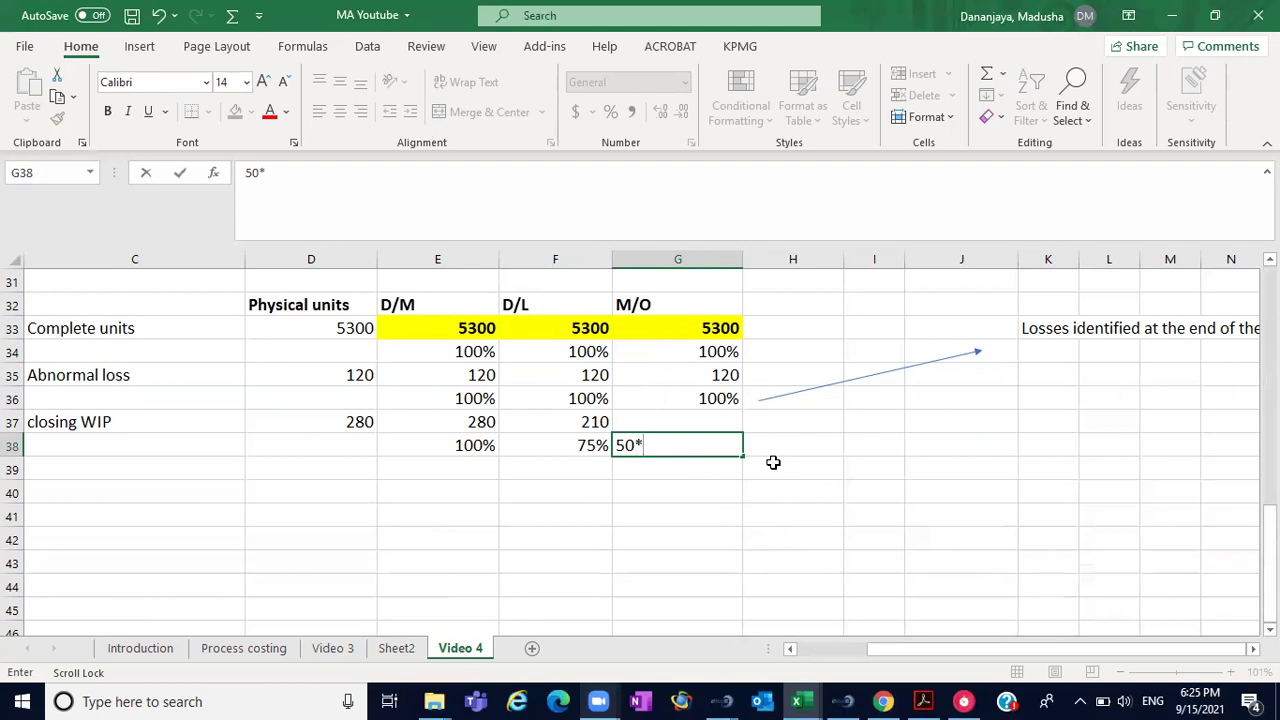
{"action": "key", "text": "BackSpace"}
{"action": "type", "text": "%"}
{"action": "key", "text": "BackSpace"}
{"action": "type", "text": "%"}
{"action": "left_click", "coordinate": [841, 465]}
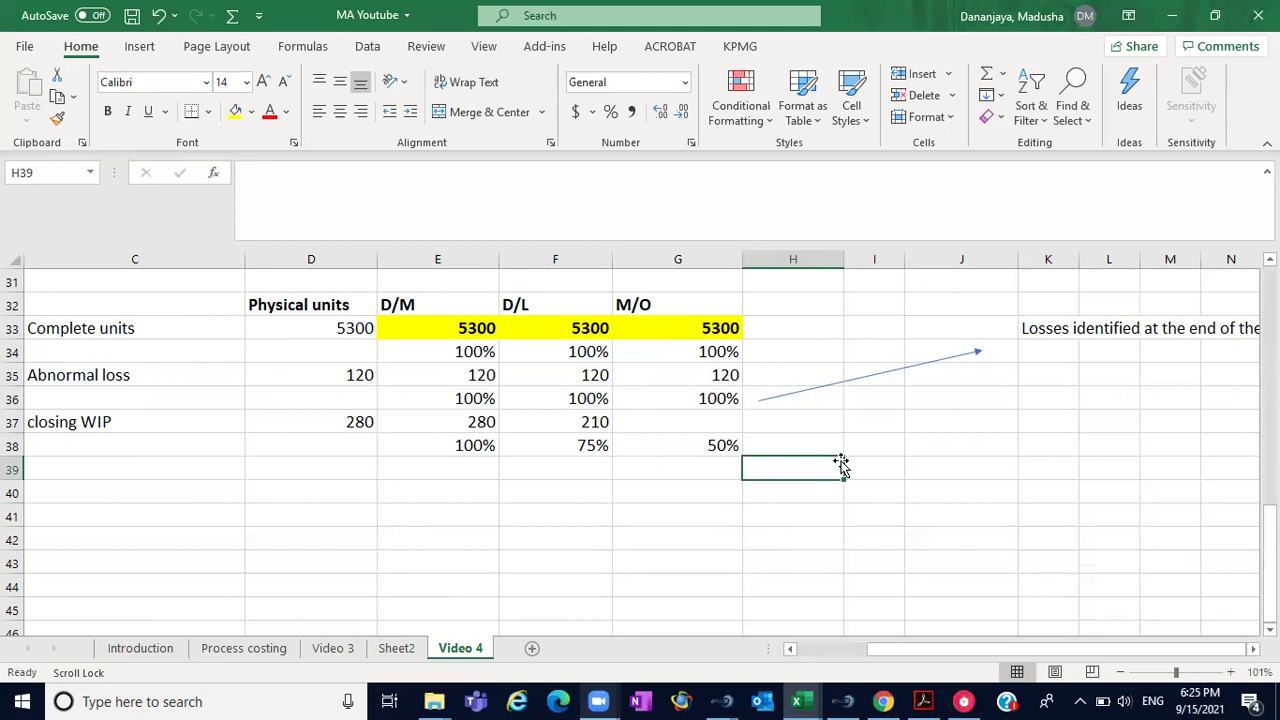
- Enter 140 in G37 as the closing WIP's M/O equivalent units
{"action": "left_click", "coordinate": [730, 418]}
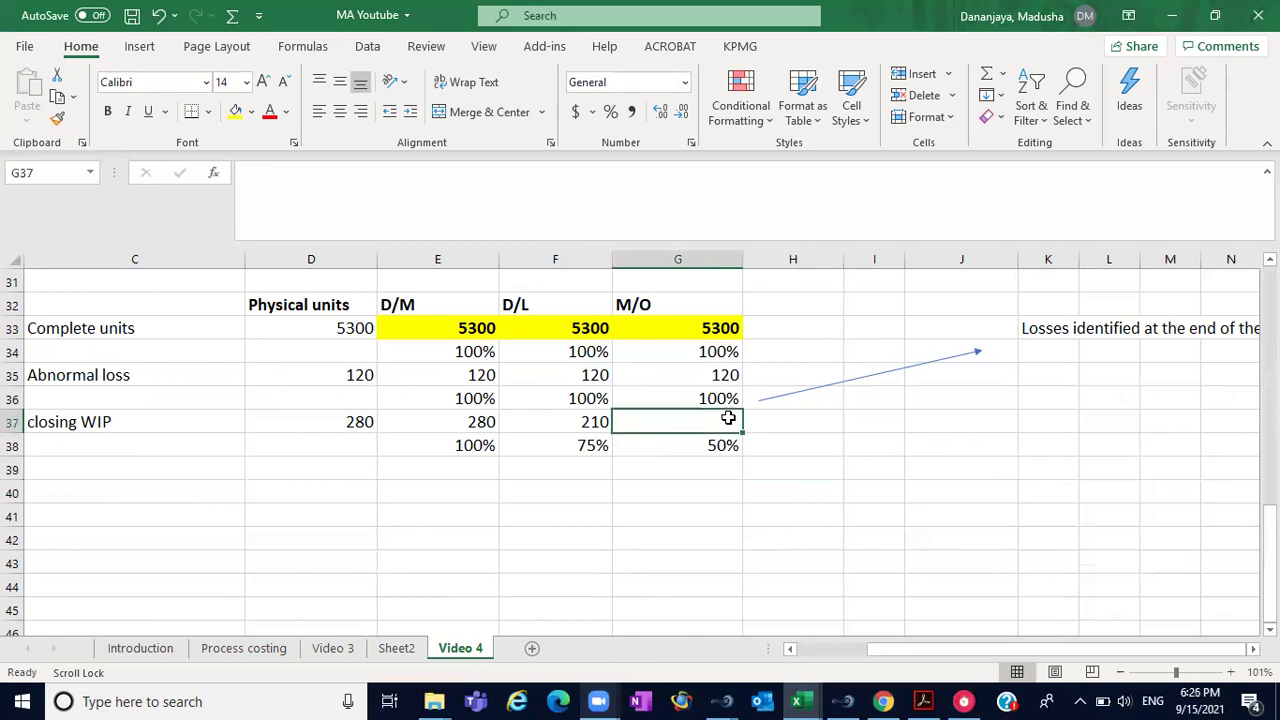
{"action": "type", "text": "140"}
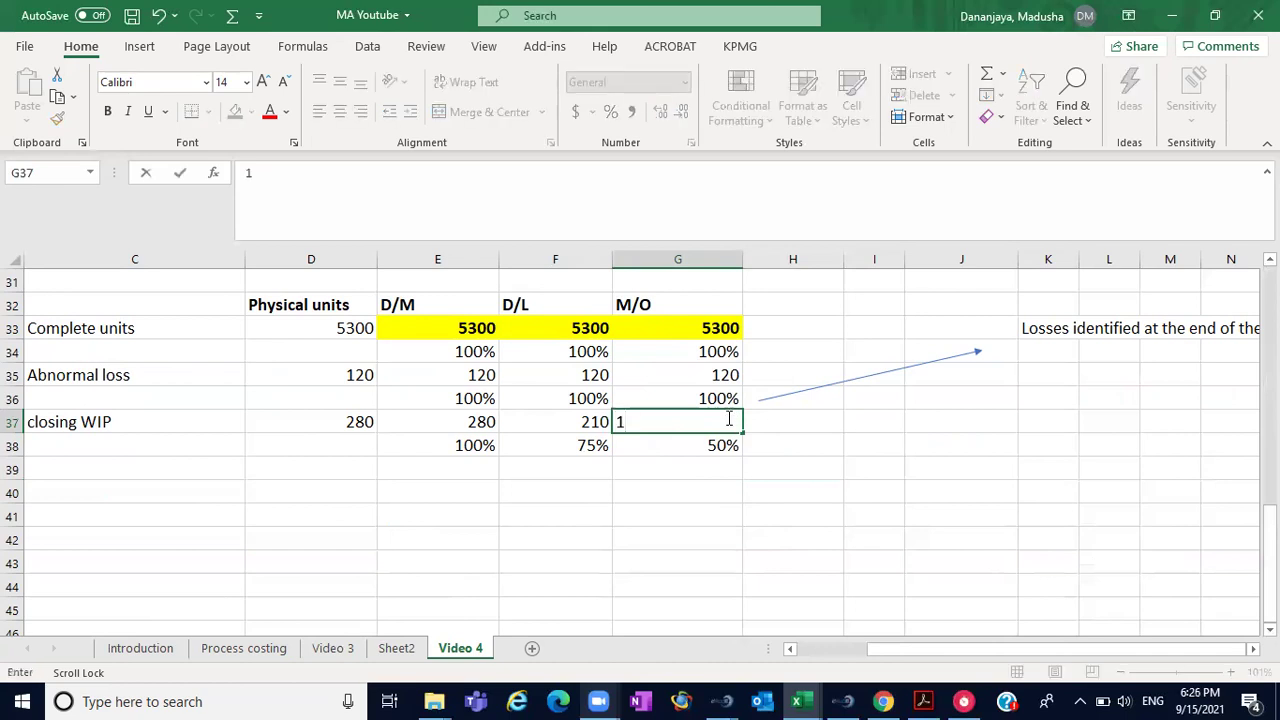
{"action": "left_click", "coordinate": [835, 463]}
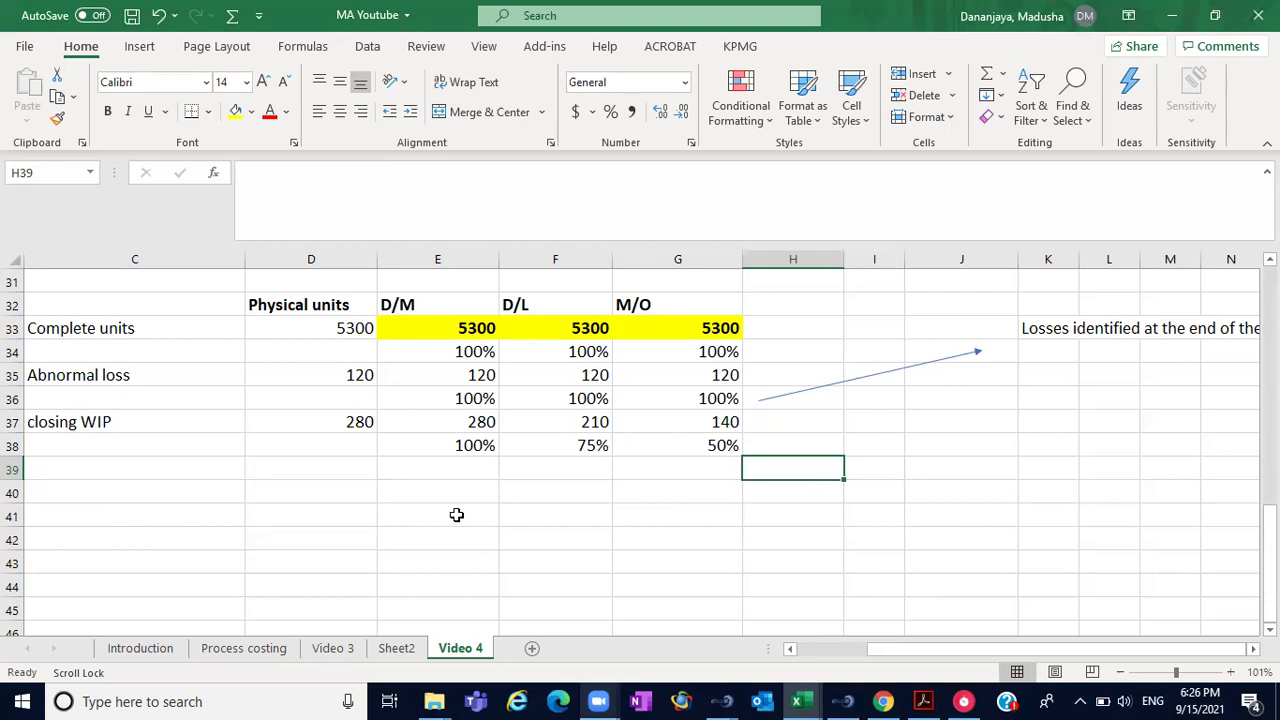
- Apply a top and thick bottom border to the totals row E39:G39 under the equivalent units
{"action": "left_click_drag", "start_coordinate": [420, 468], "coordinate": [680, 474]}
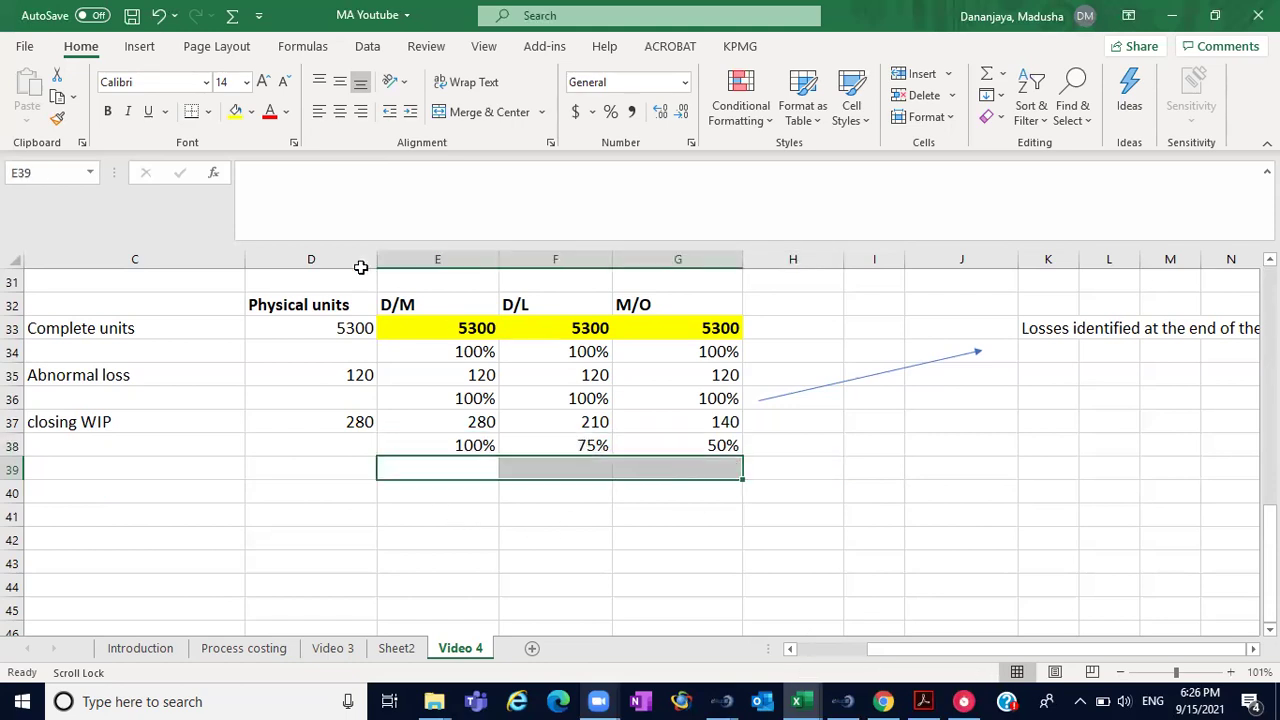
{"action": "left_click", "coordinate": [208, 112]}
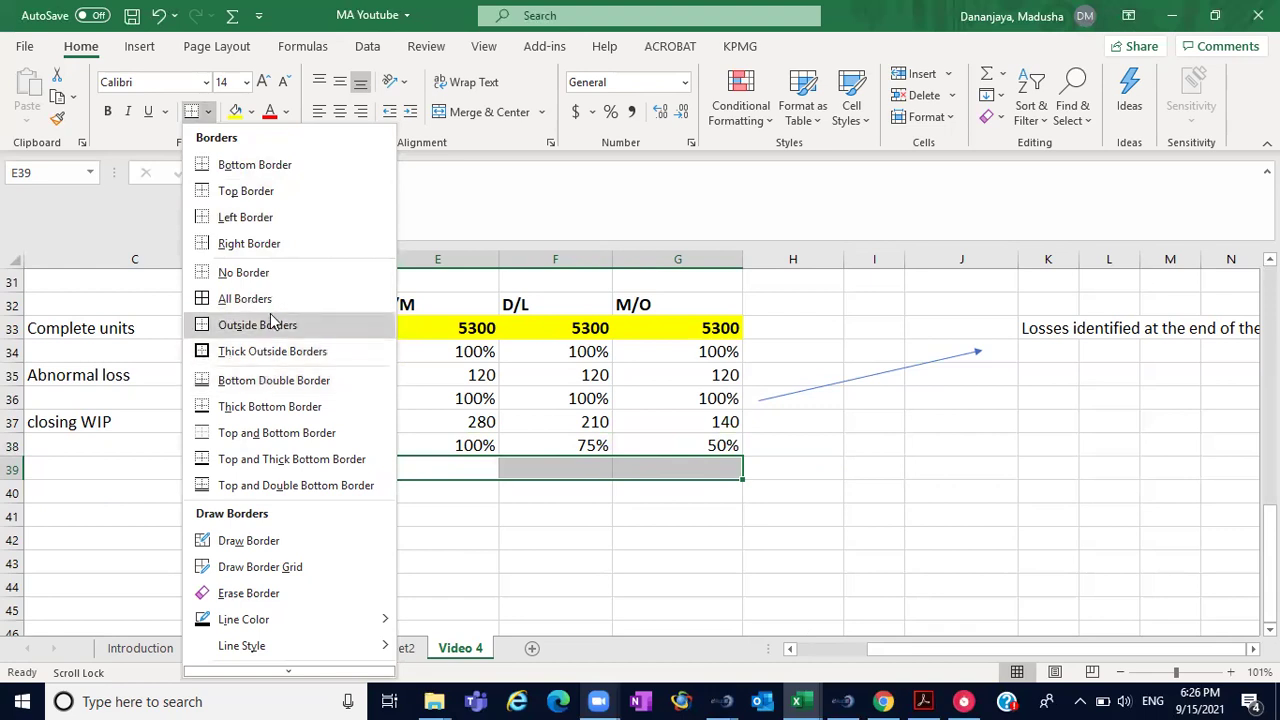
{"action": "left_click", "coordinate": [276, 460]}
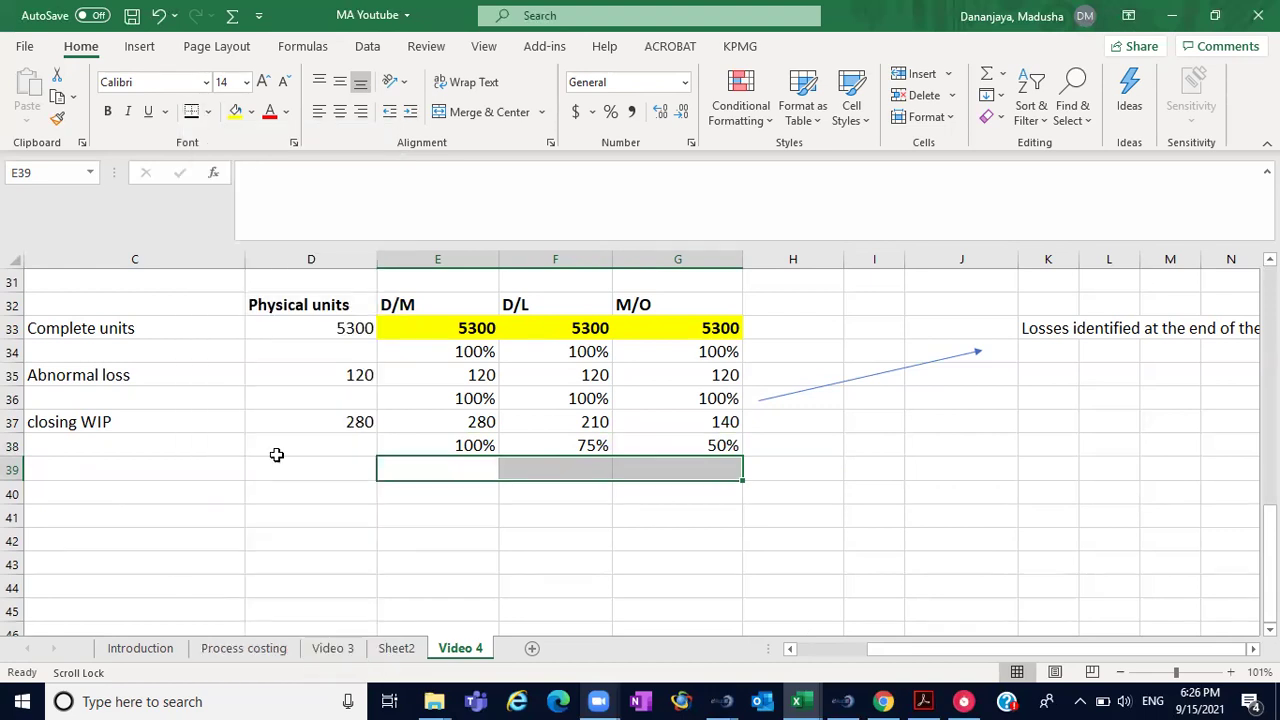
{"action": "left_click", "coordinate": [453, 553]}
{"action": "left_click", "coordinate": [473, 464]}
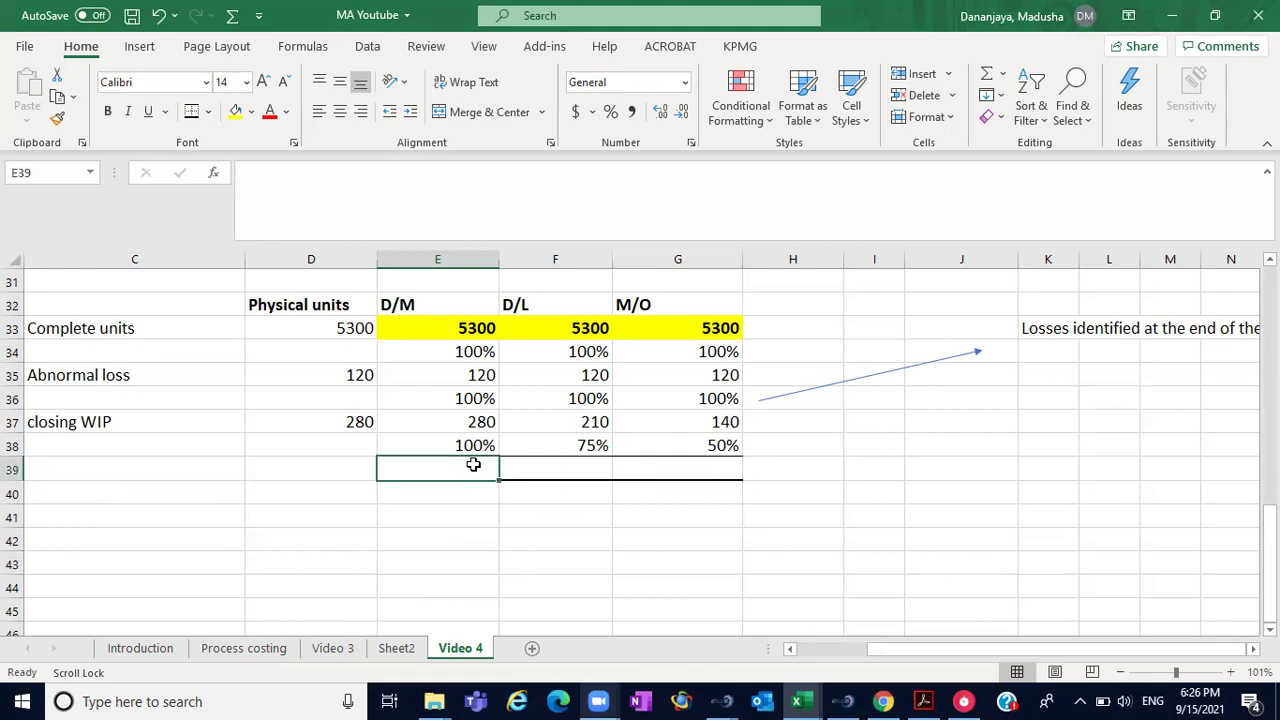
{"action": "type", "text": "="}
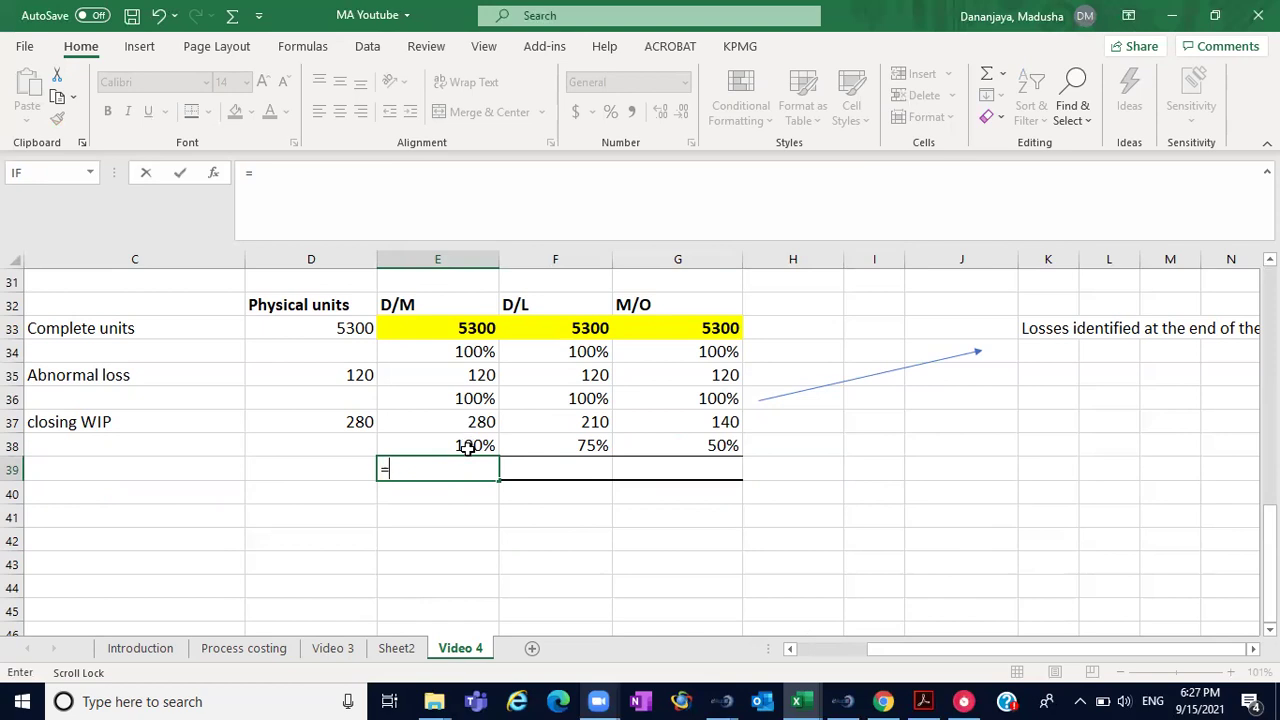
{"action": "key", "text": "Escape"}
{"action": "left_click", "coordinate": [866, 468]}
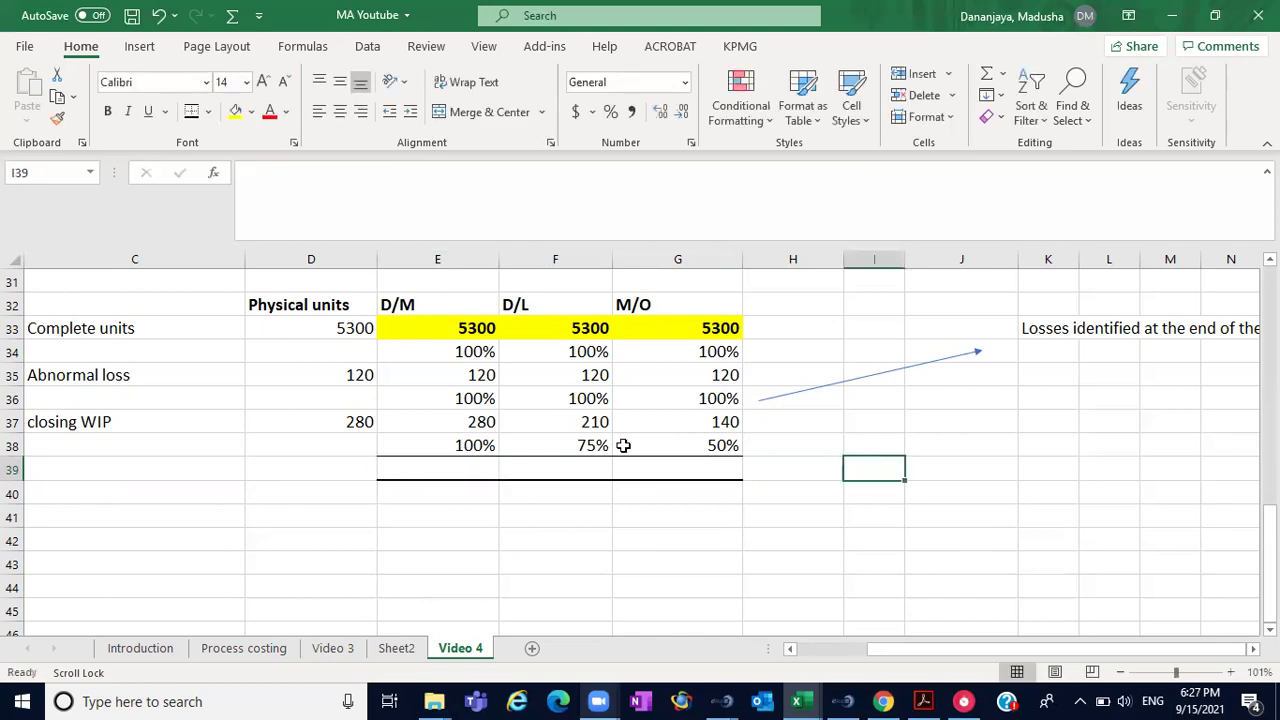
- Make the abnormal loss units in E35:G35 and the closing WIP units in E37:G37 bold with a yellow fill
{"action": "left_click_drag", "start_coordinate": [441, 374], "coordinate": [620, 380]}
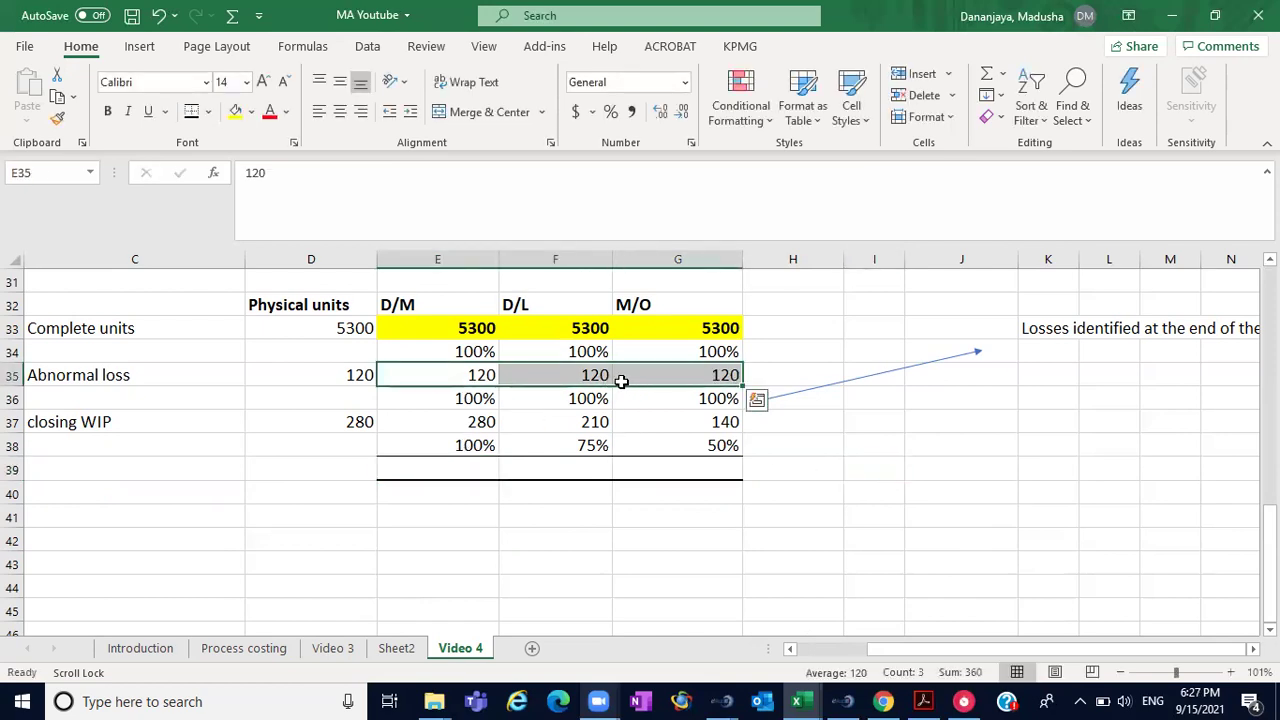
{"action": "left_click", "coordinate": [235, 111]}
{"action": "left_click", "coordinate": [108, 112]}
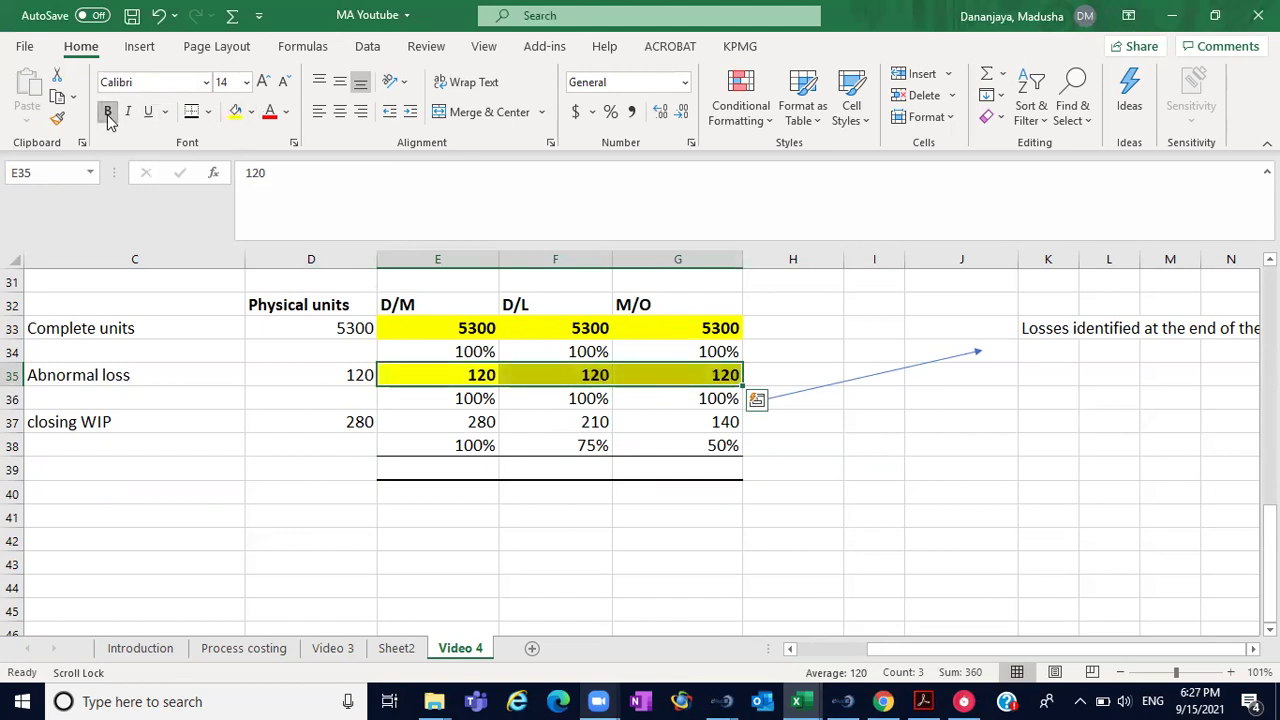
{"action": "left_click", "coordinate": [460, 421]}
{"action": "left_click_drag", "start_coordinate": [530, 424], "coordinate": [657, 420]}
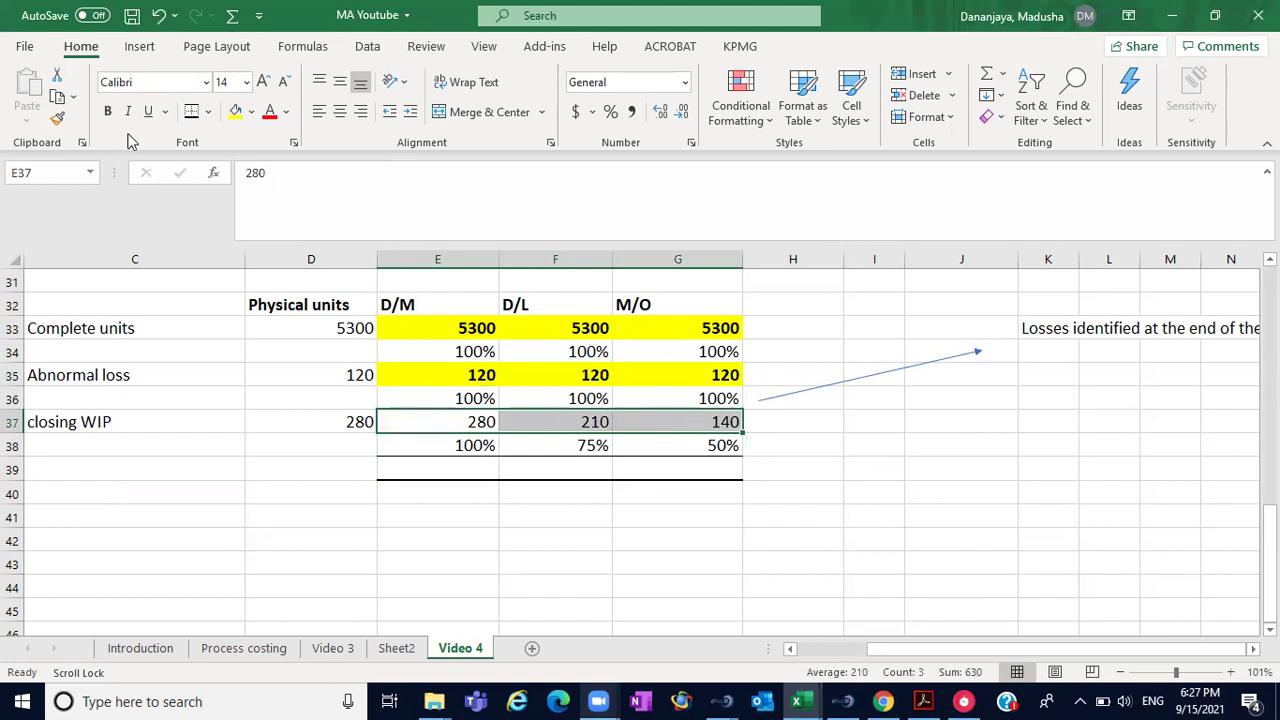
{"action": "left_click", "coordinate": [107, 112]}
{"action": "left_click", "coordinate": [234, 111]}
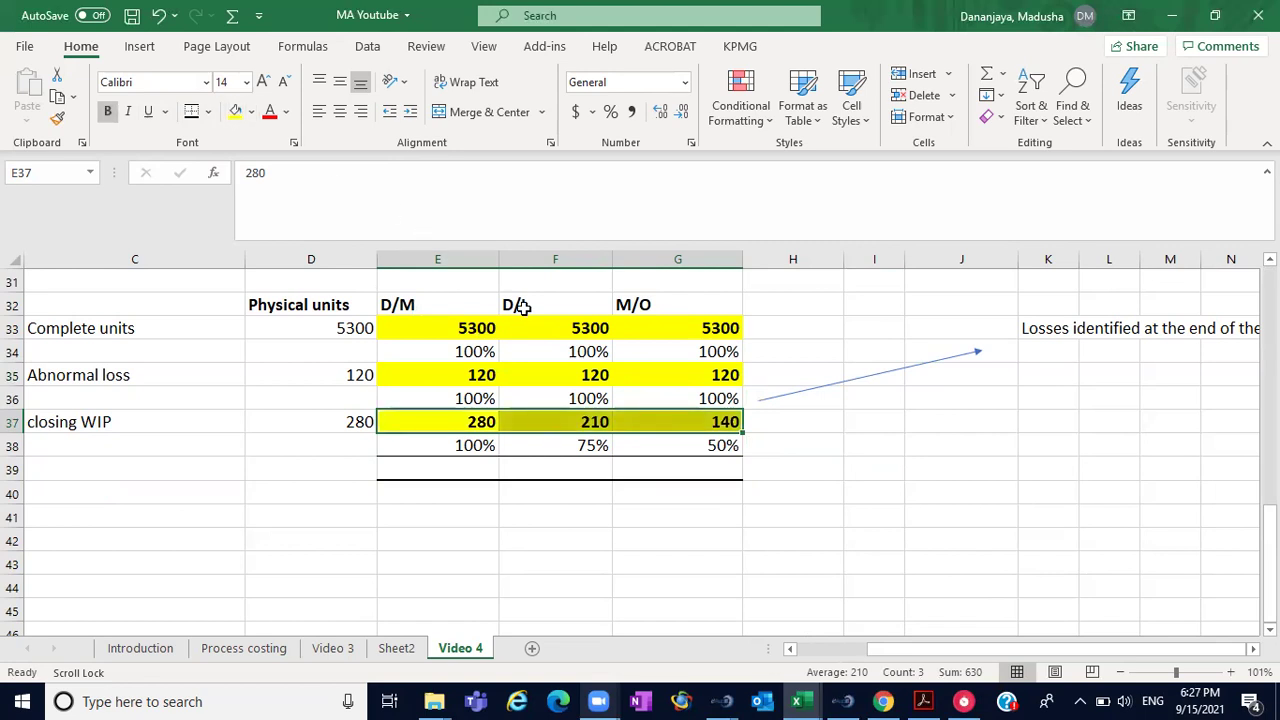
- Total the direct material equivalent units in E39 with the formula =E33+E35+E37
{"action": "left_click", "coordinate": [471, 471]}
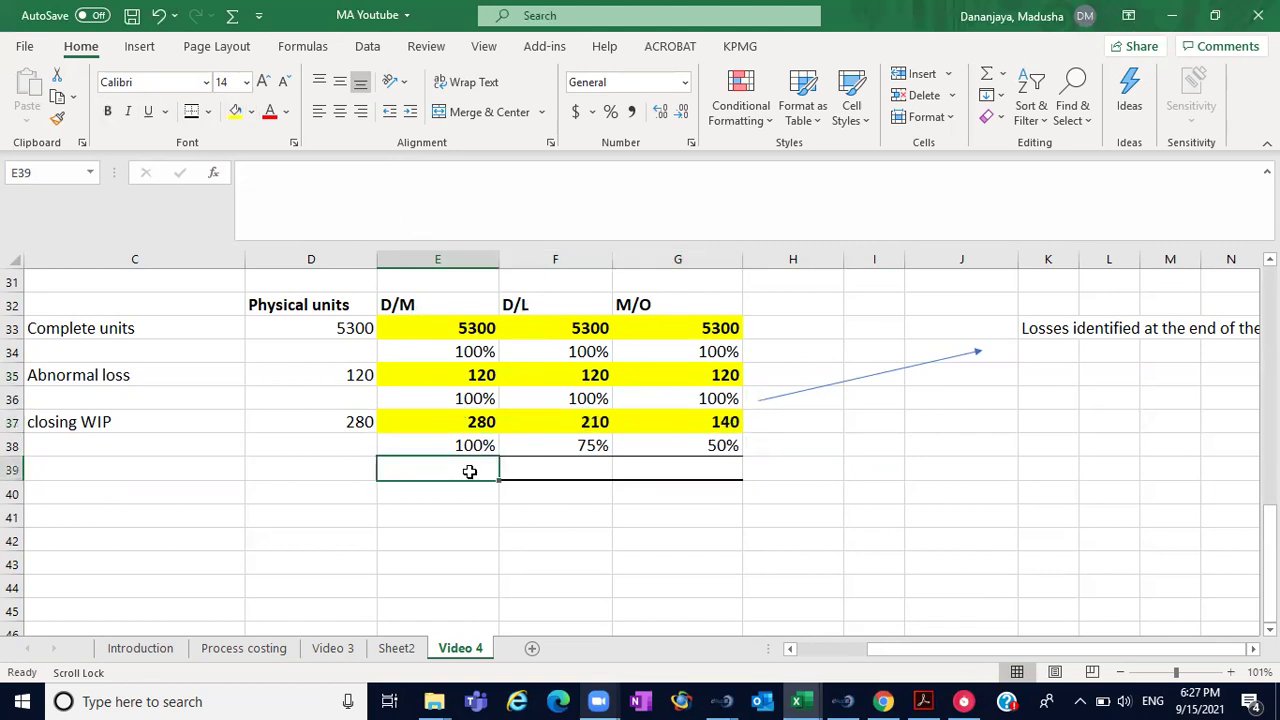
{"action": "type", "text": "="}
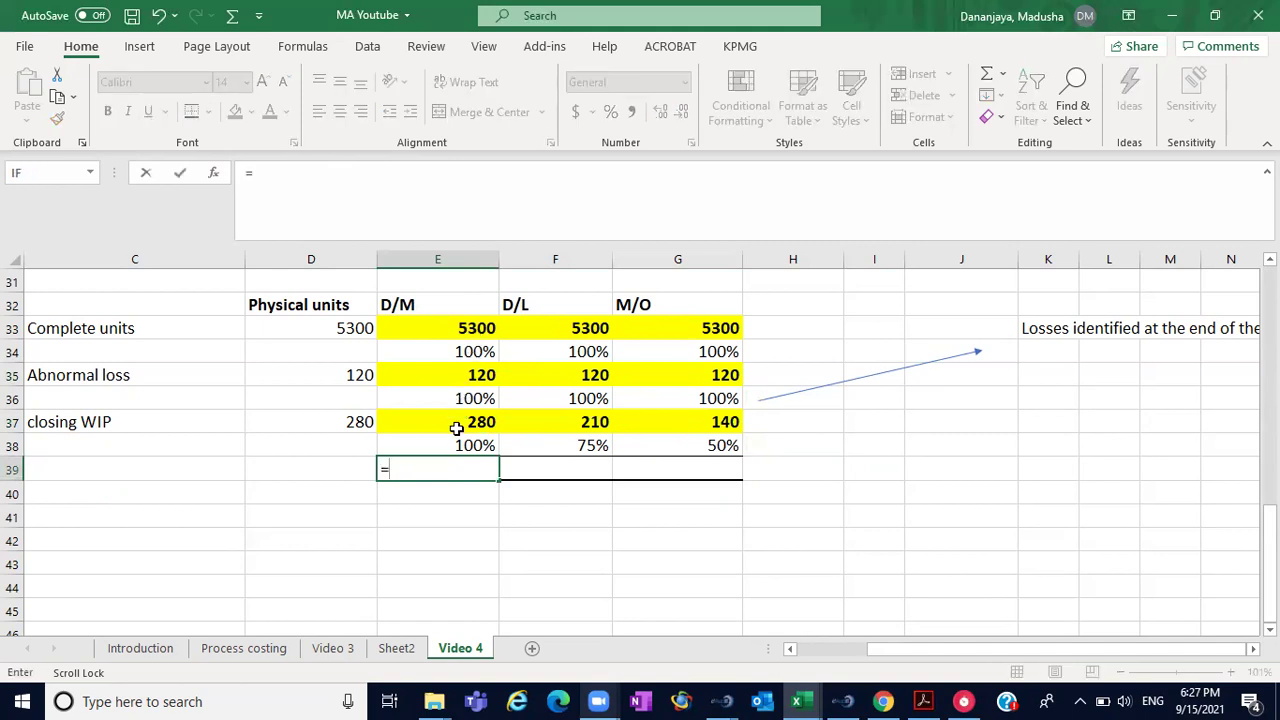
{"action": "left_click", "coordinate": [424, 328]}
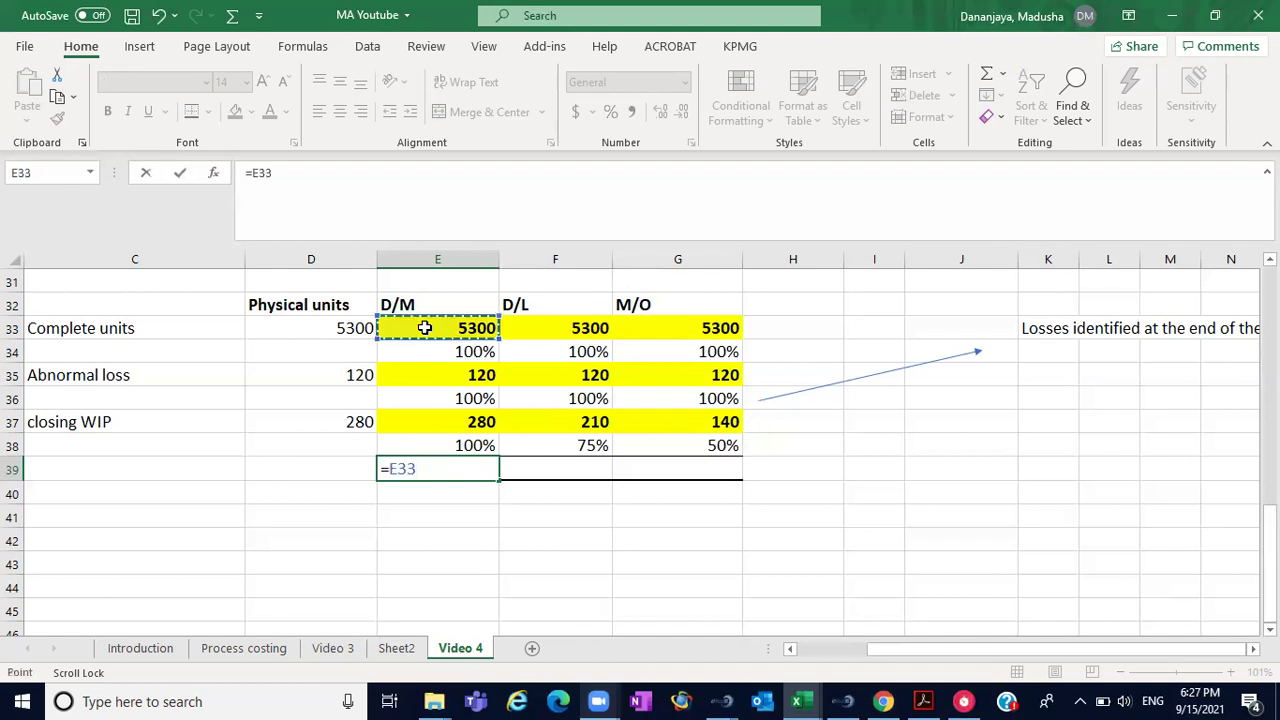
{"action": "type", "text": "+"}
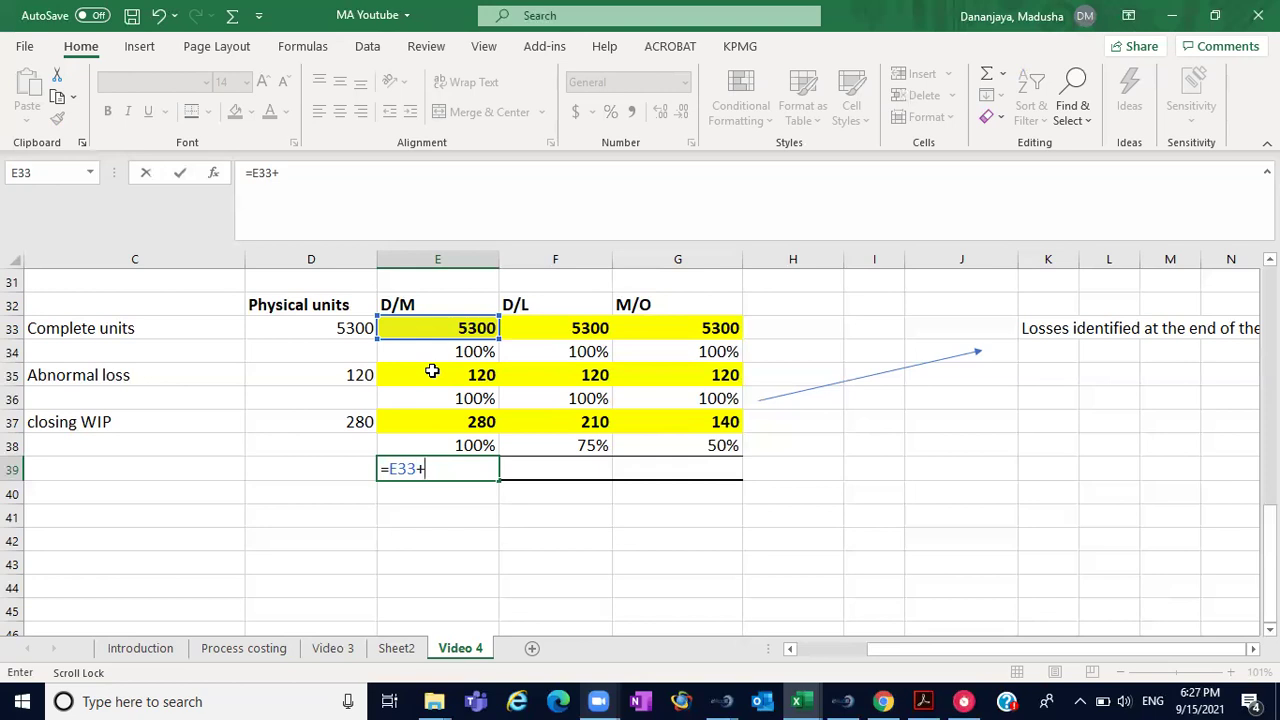
{"action": "left_click", "coordinate": [432, 371]}
{"action": "type", "text": "+"}
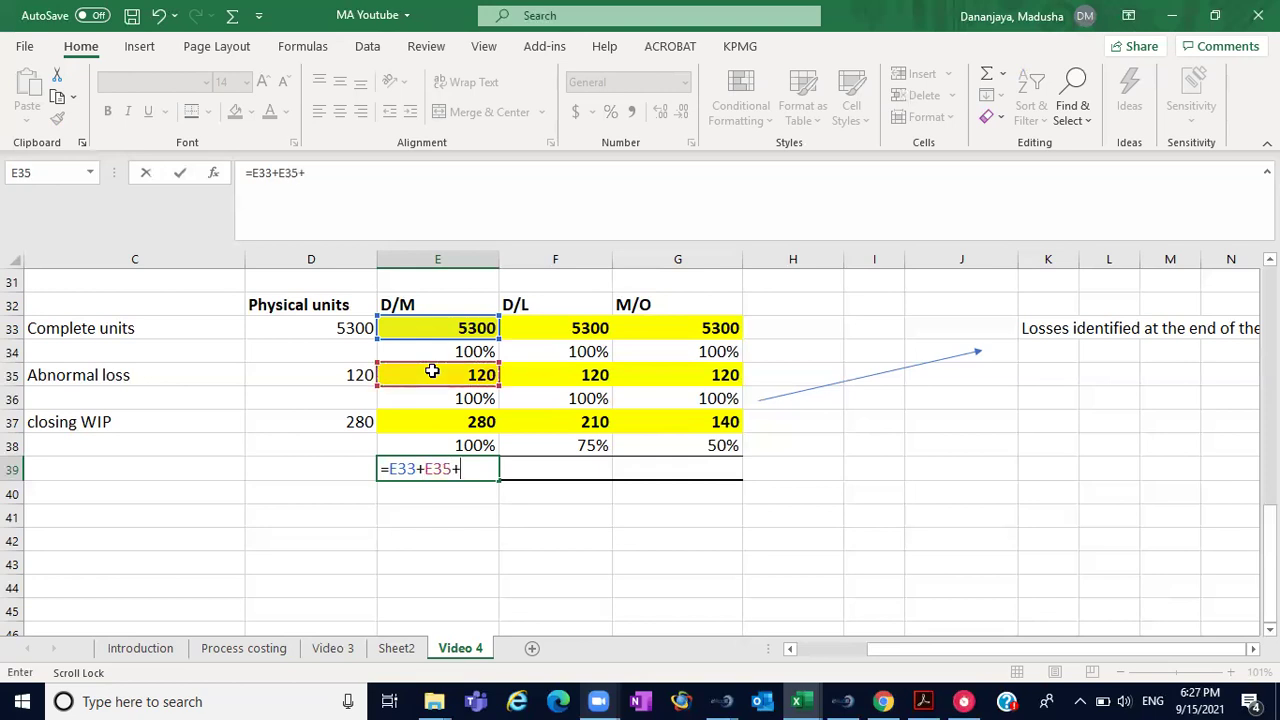
{"action": "left_click", "coordinate": [443, 426]}
{"action": "key", "text": "Return"}
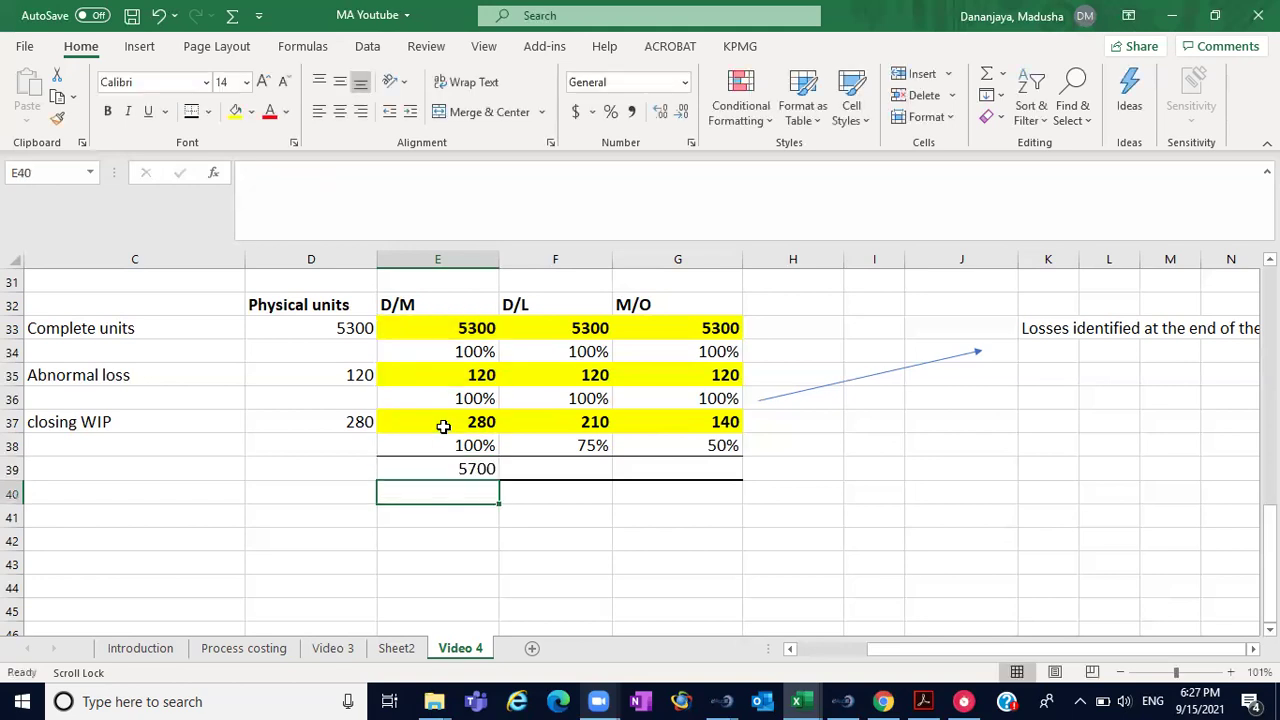
- Make the D/M total in E39 bold and add a bold D/L total in F39 with the formula =F33+F35+F37
{"action": "left_click", "coordinate": [458, 466]}
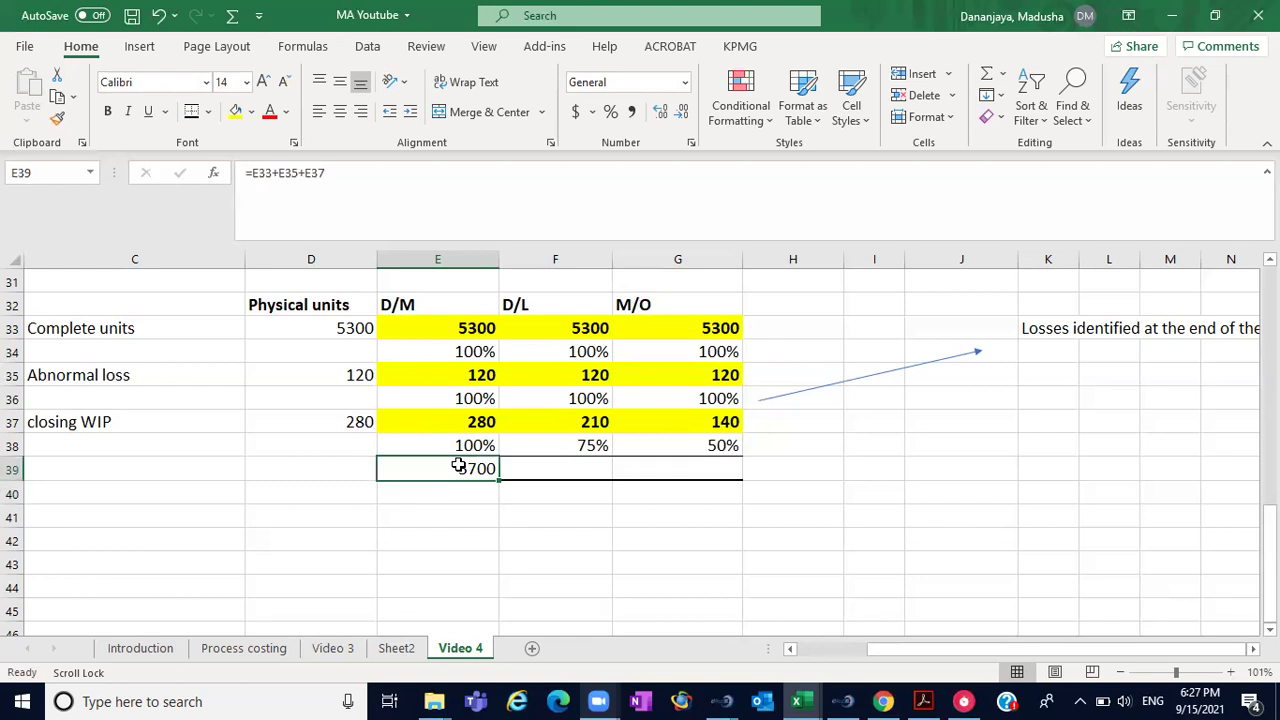
{"action": "left_click", "coordinate": [106, 114]}
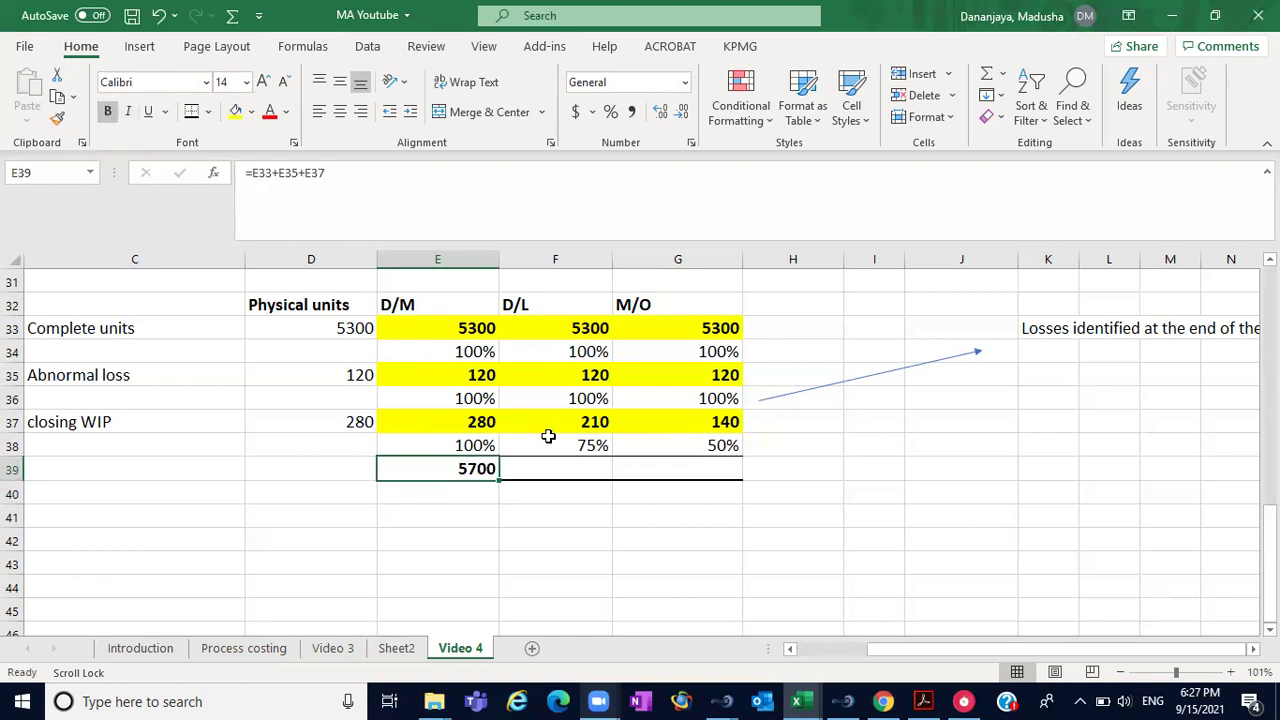
{"action": "left_click", "coordinate": [568, 464]}
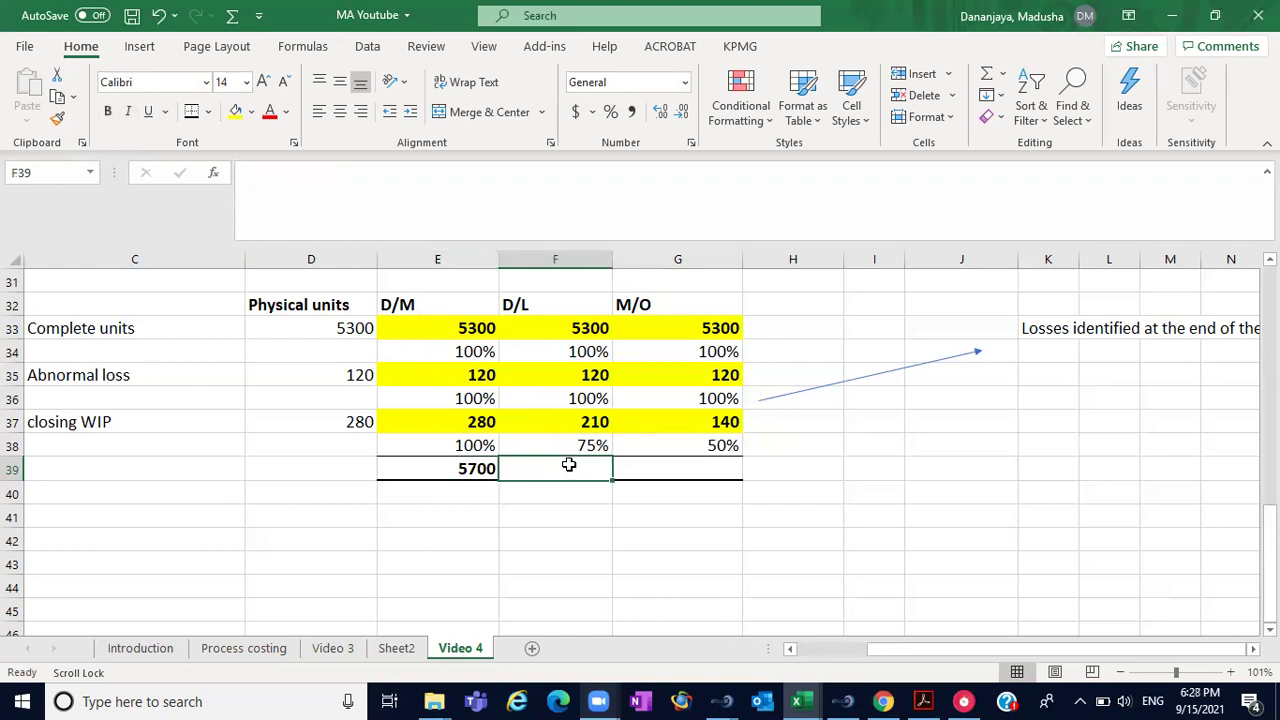
{"action": "type", "text": "="}
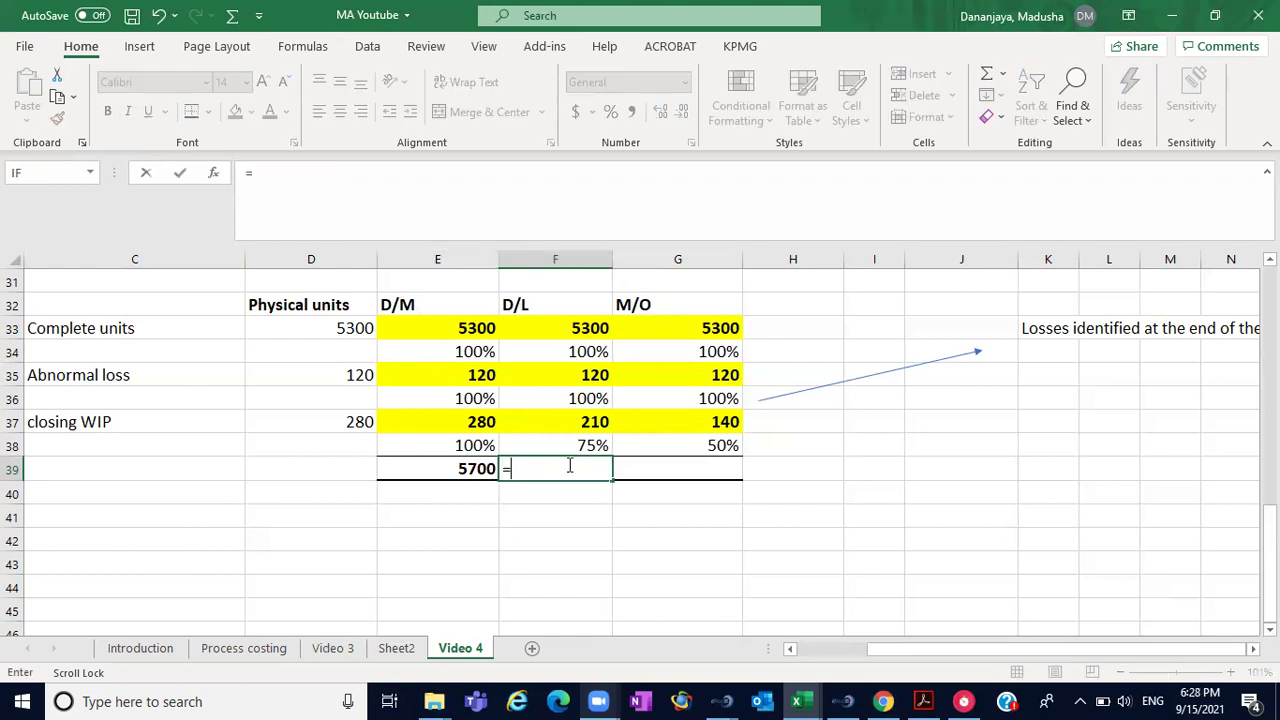
{"action": "left_click", "coordinate": [591, 328]}
{"action": "type", "text": "+"}
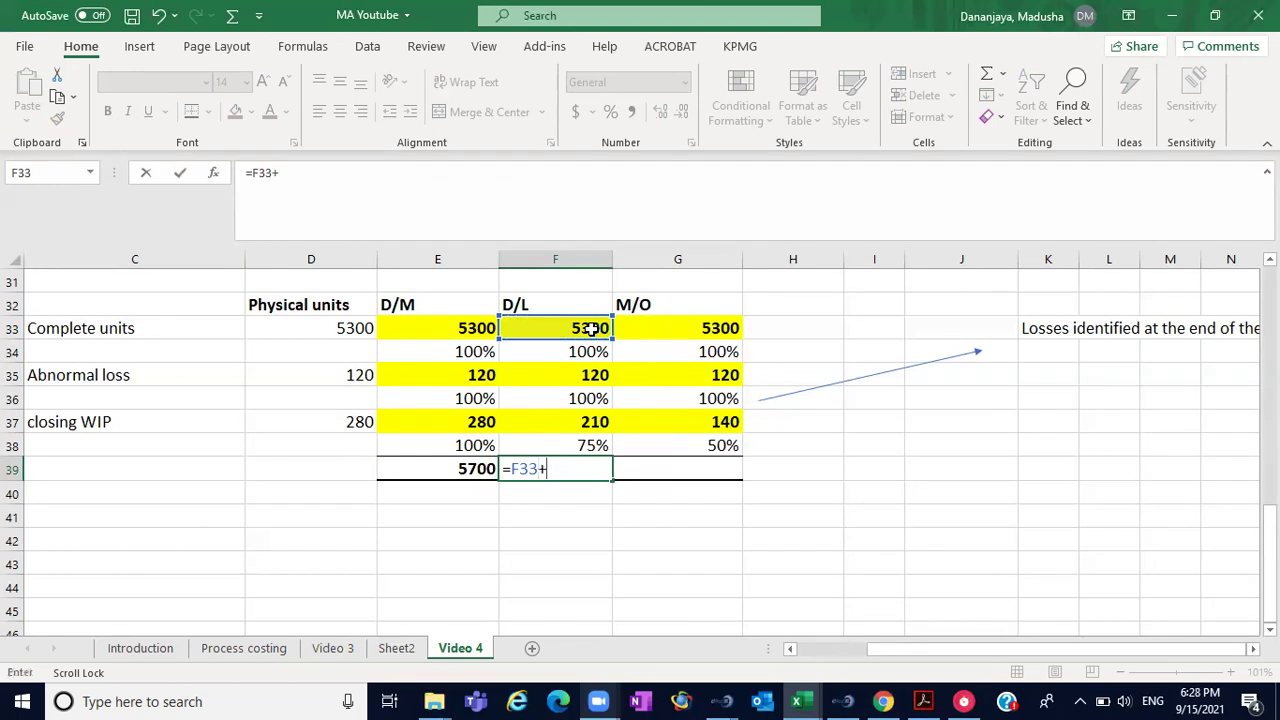
{"action": "left_click", "coordinate": [580, 372]}
{"action": "type", "text": "+"}
{"action": "left_click", "coordinate": [570, 421]}
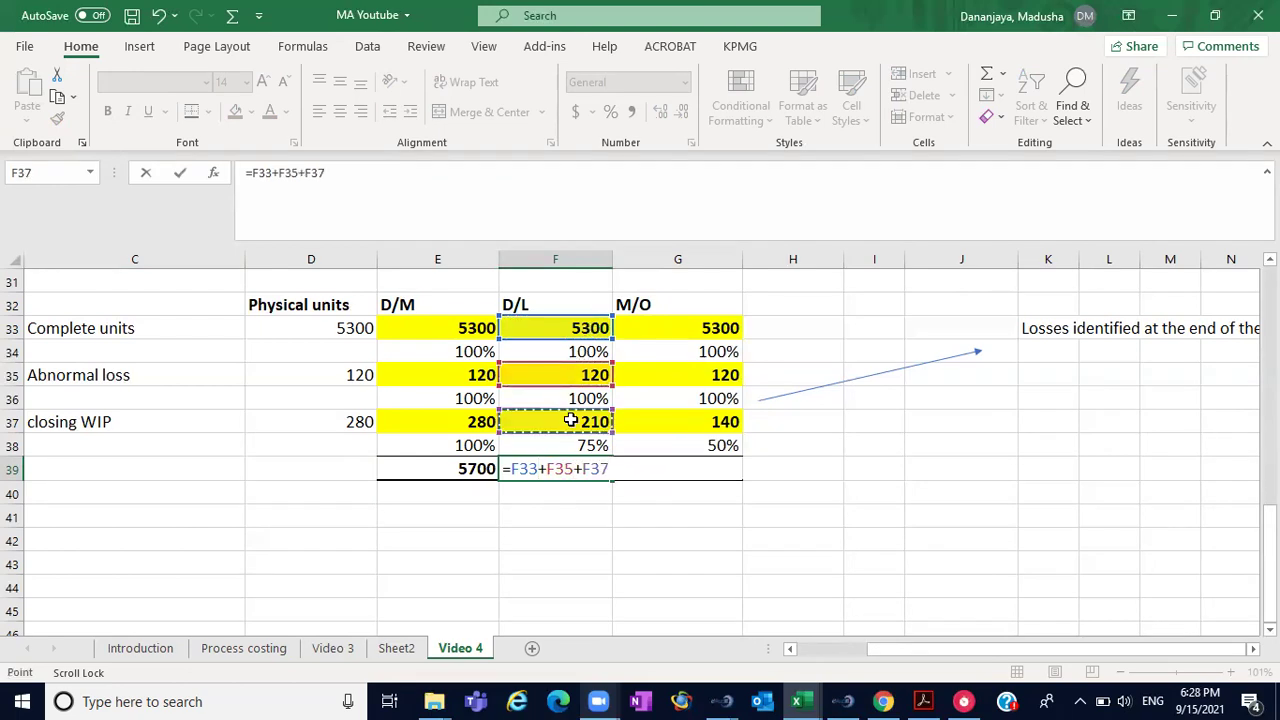
{"action": "key", "text": "Return"}
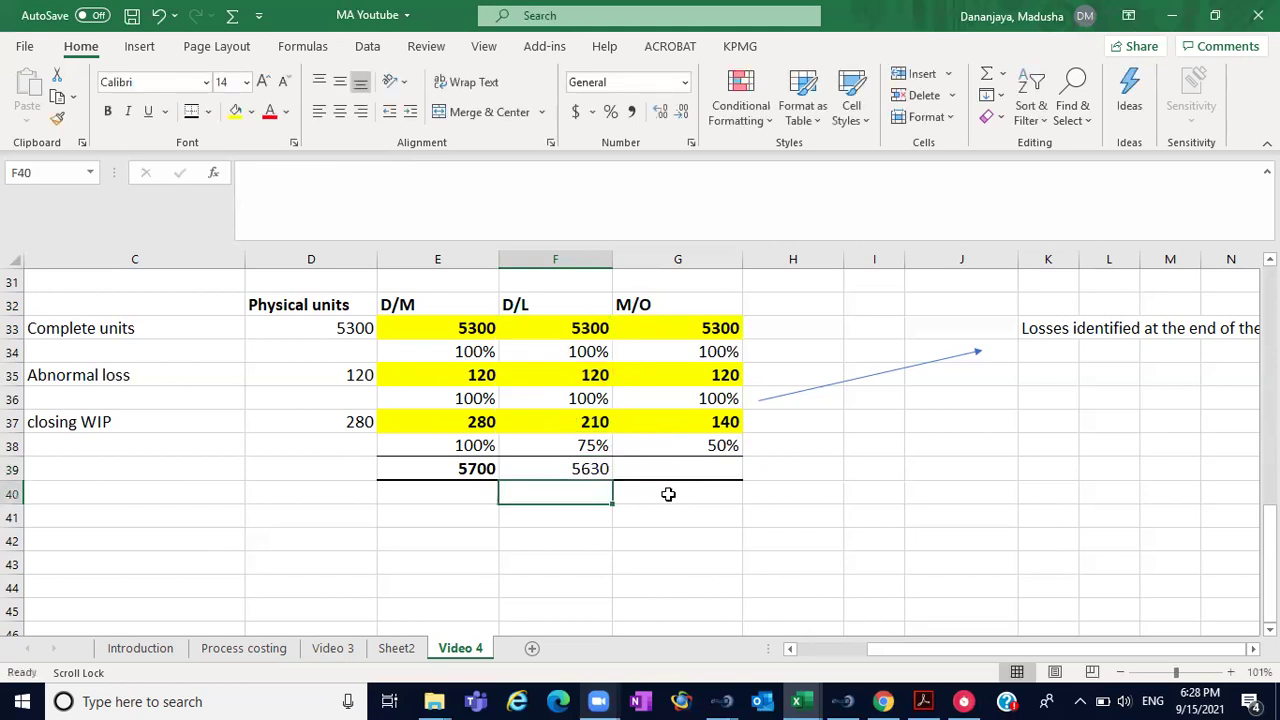
{"action": "left_click", "coordinate": [597, 469]}
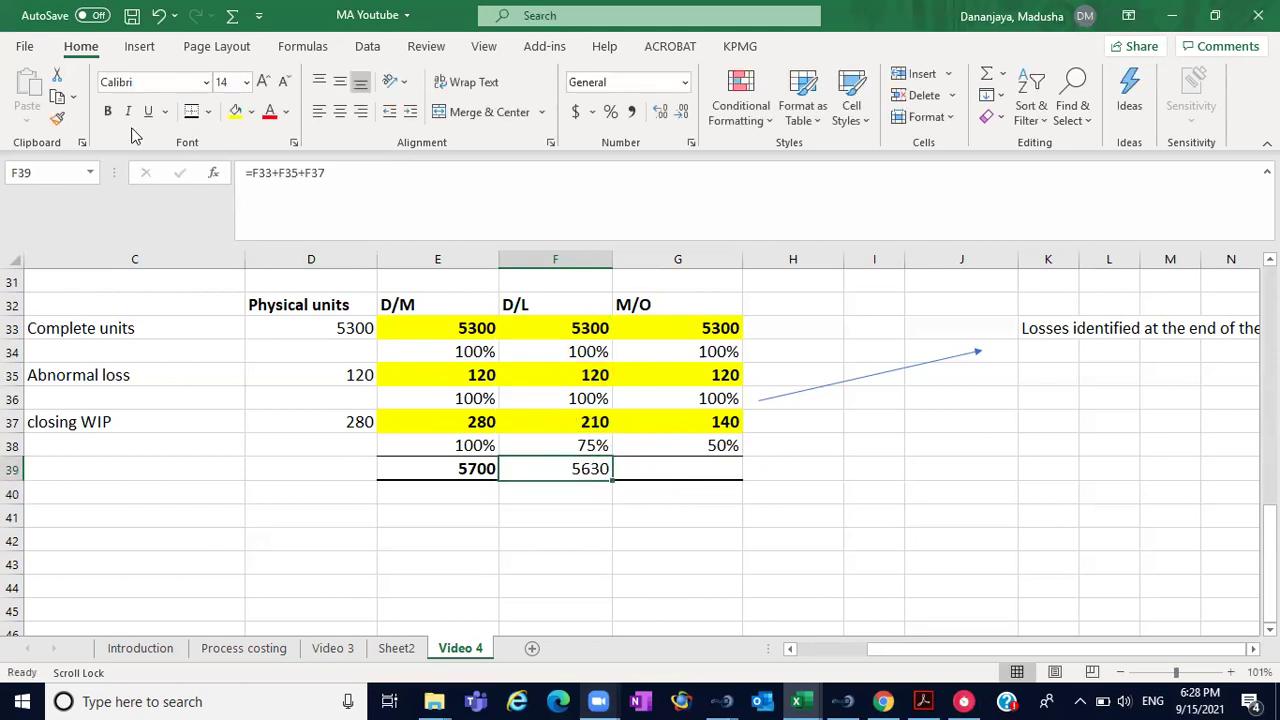
{"action": "left_click", "coordinate": [108, 111]}
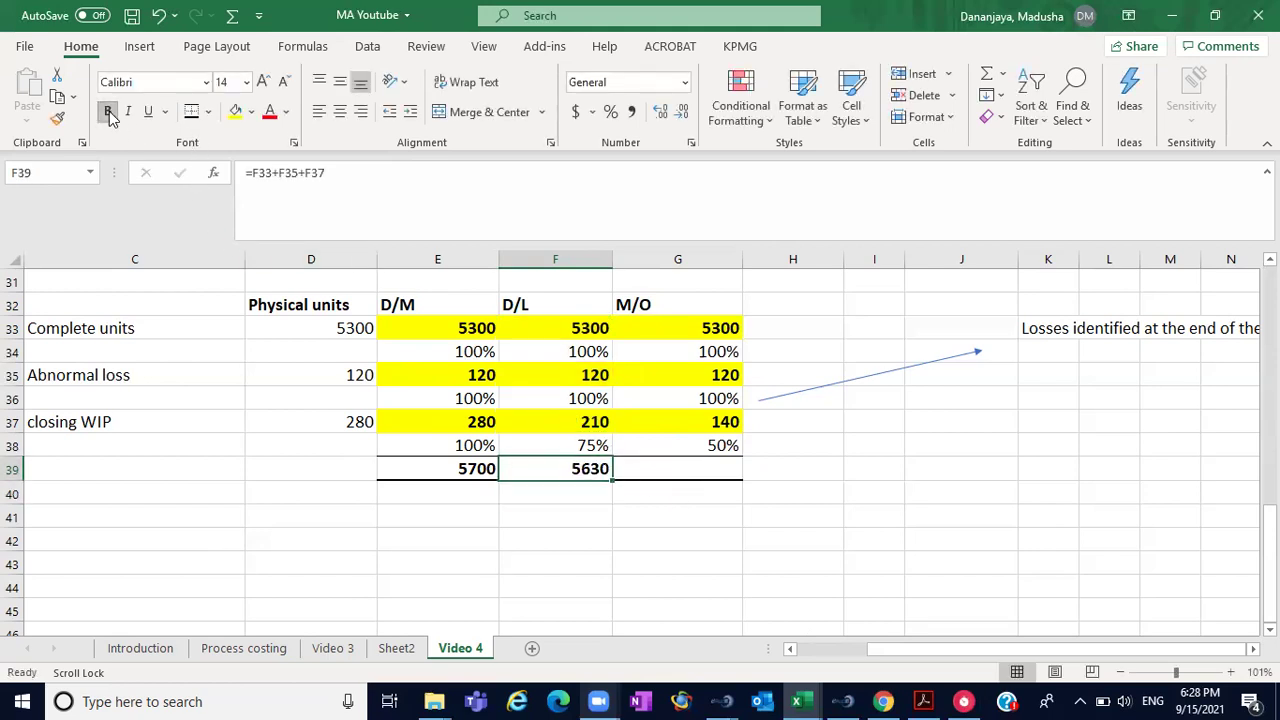
- Total the M/O equivalent units in G39 with the formula =G33+G35+G37 and make the total bold
{"action": "left_click", "coordinate": [655, 460]}
{"action": "type", "text": "="}
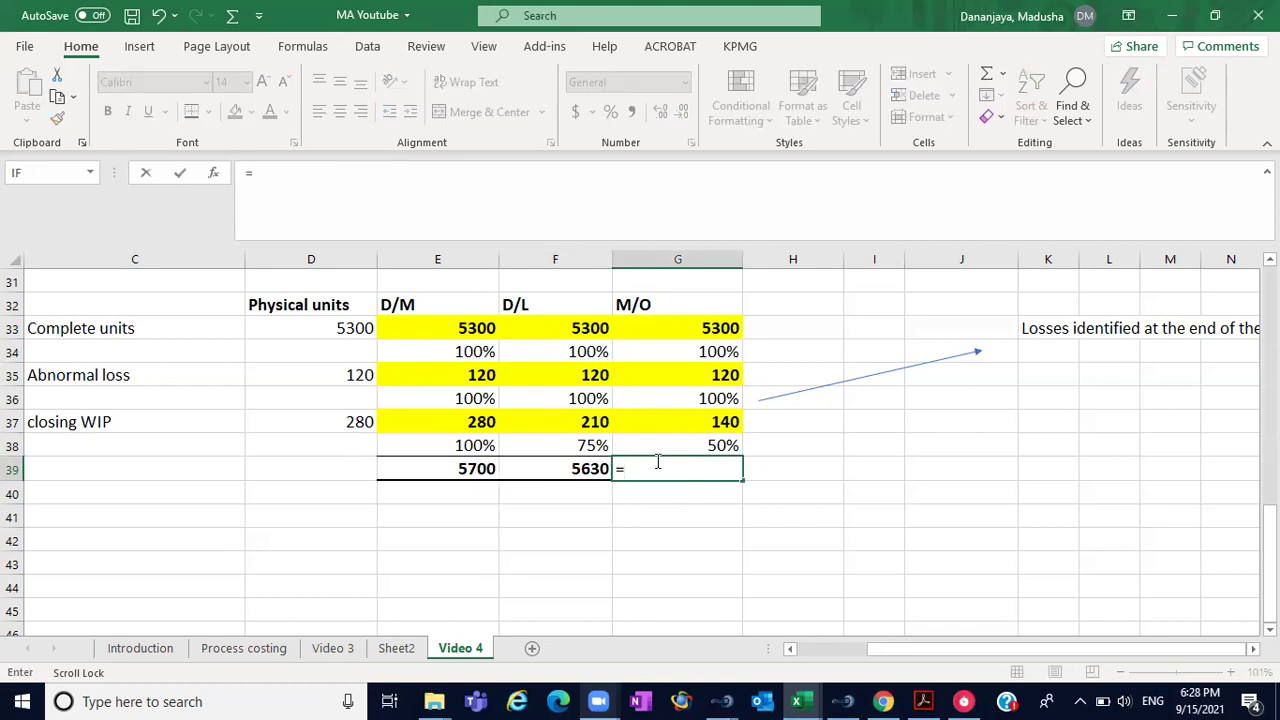
{"action": "left_click", "coordinate": [703, 330]}
{"action": "type", "text": "+"}
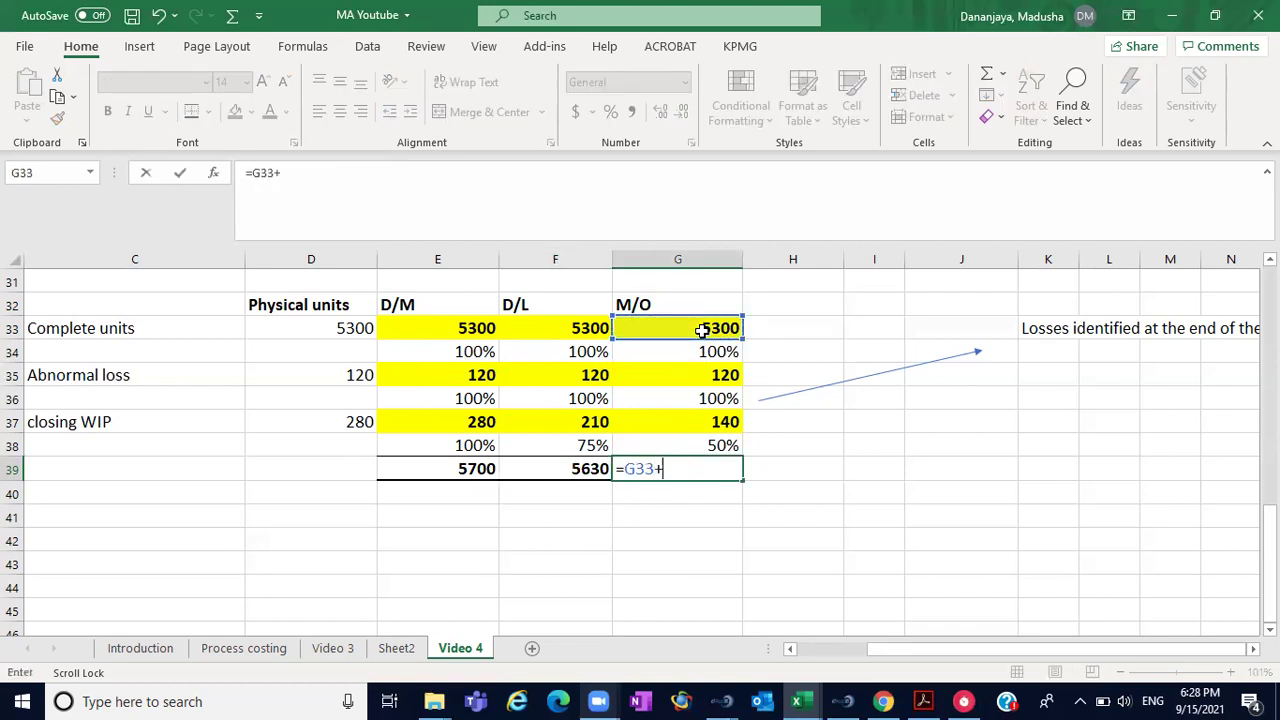
{"action": "left_click", "coordinate": [703, 376]}
{"action": "type", "text": "+"}
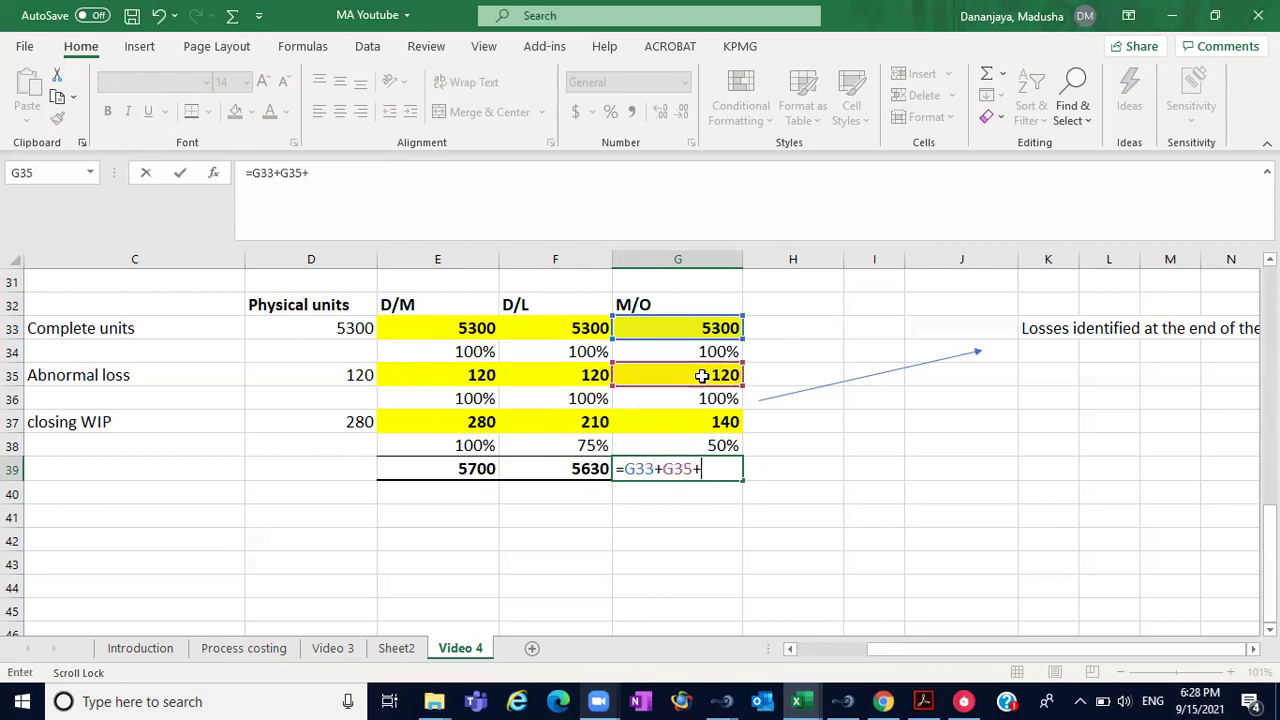
{"action": "left_click", "coordinate": [679, 424]}
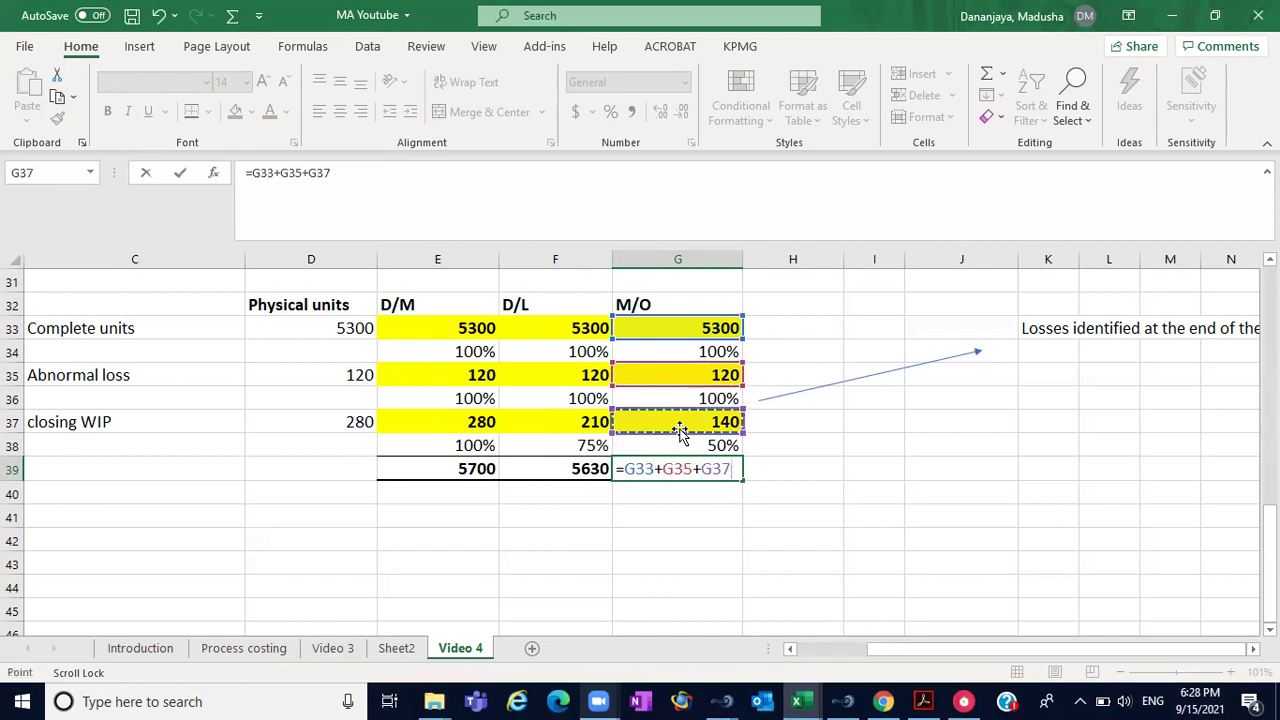
{"action": "key", "text": "Return"}
{"action": "left_click", "coordinate": [681, 468]}
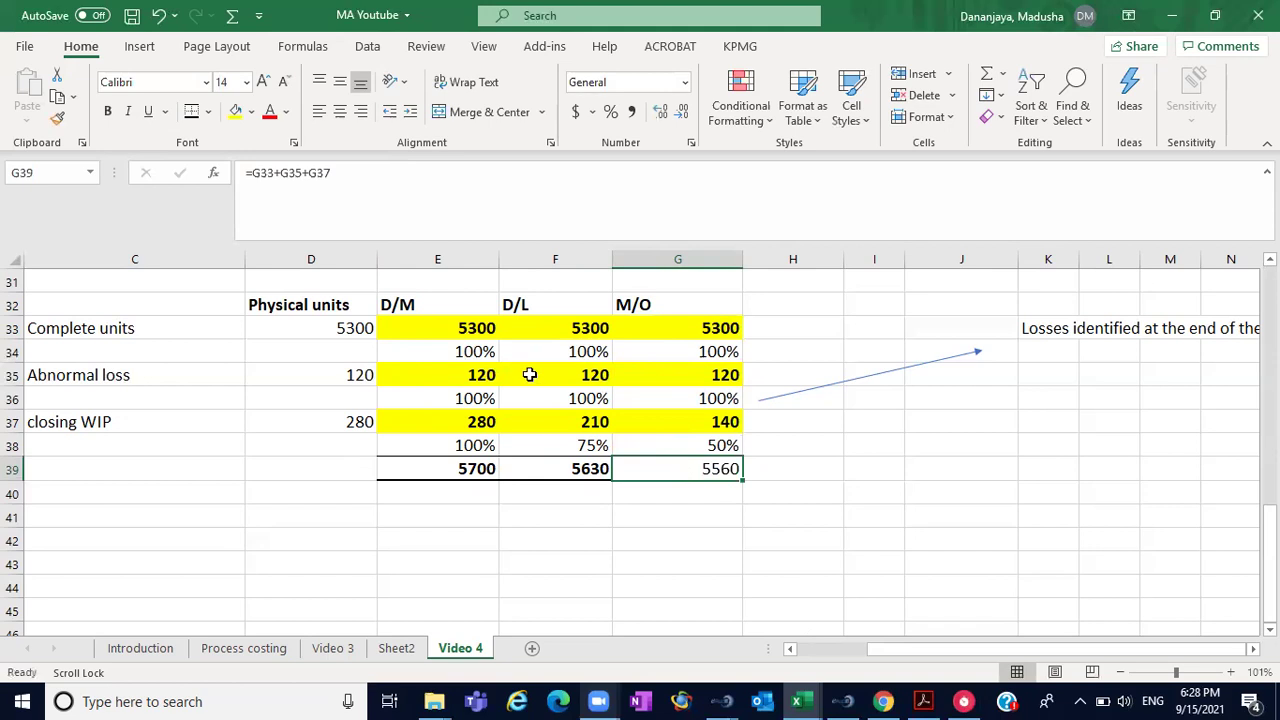
{"action": "left_click", "coordinate": [106, 112]}
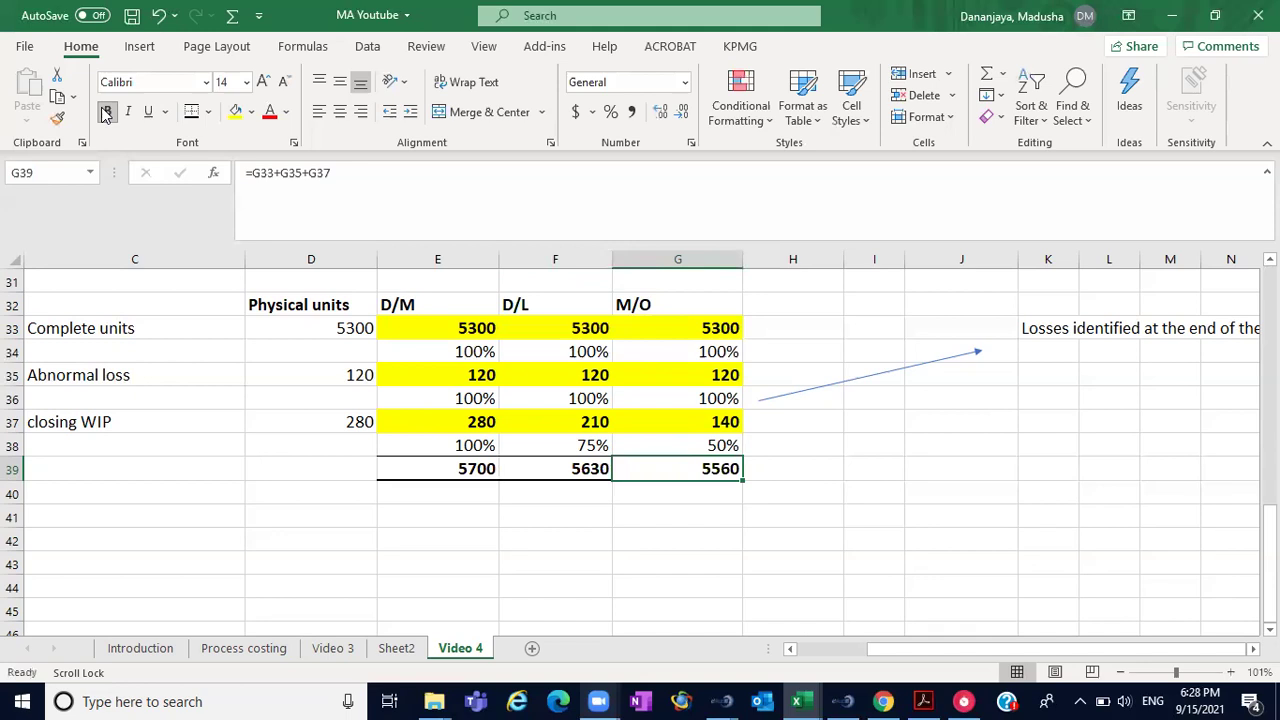
- Fill the equivalent units totals in E39:G39 with the standard light blue colour
{"action": "left_click", "coordinate": [486, 514]}
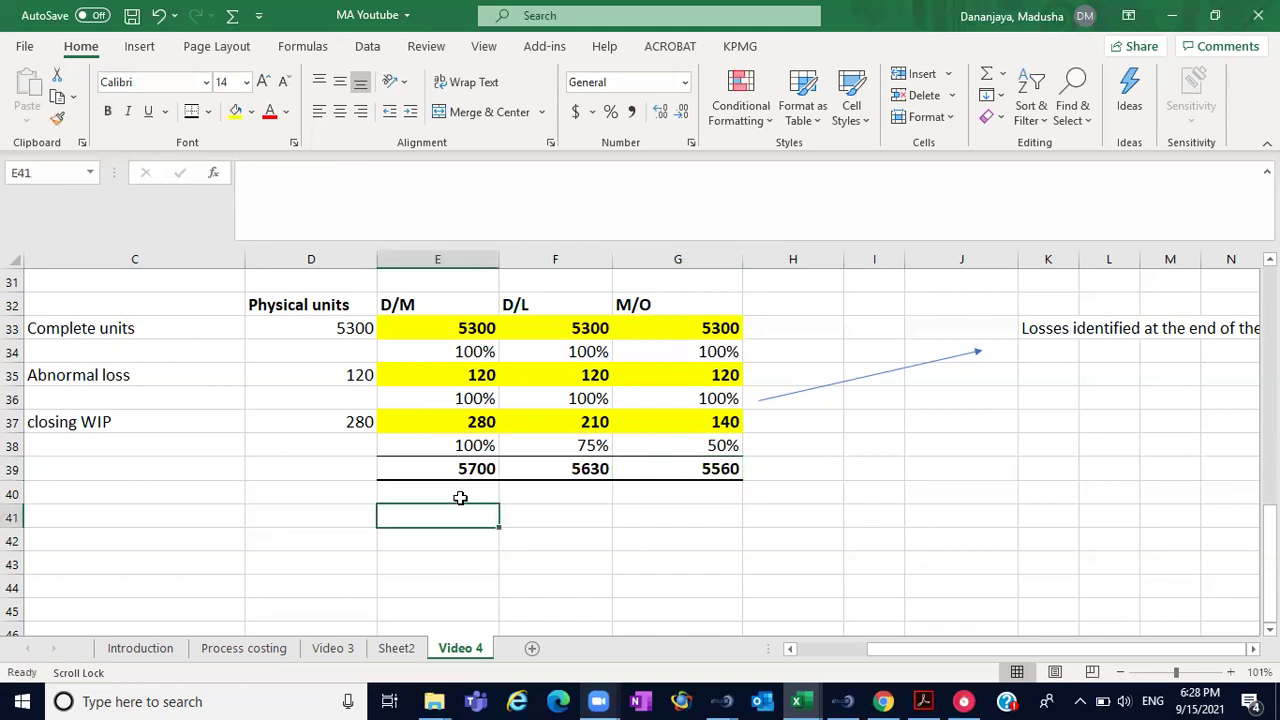
{"action": "left_click_drag", "start_coordinate": [430, 471], "coordinate": [694, 481]}
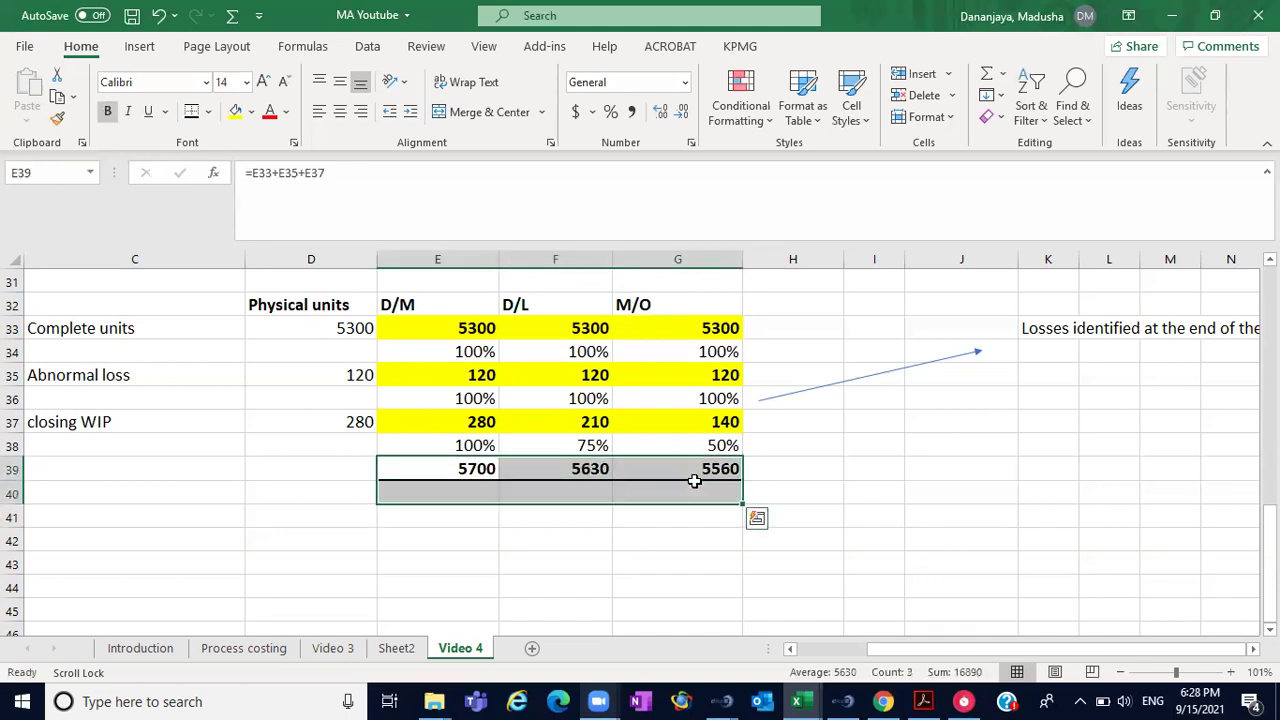
{"action": "left_click_drag", "start_coordinate": [449, 471], "coordinate": [666, 471]}
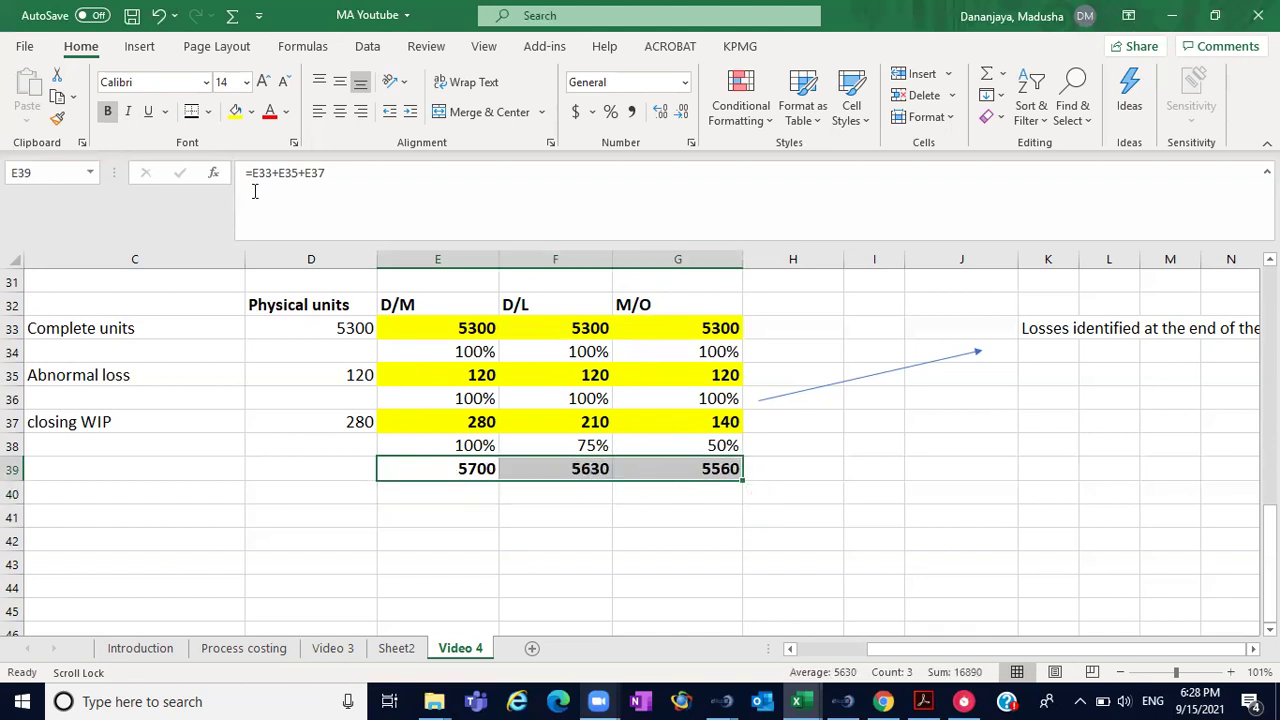
{"action": "left_click", "coordinate": [254, 112]}
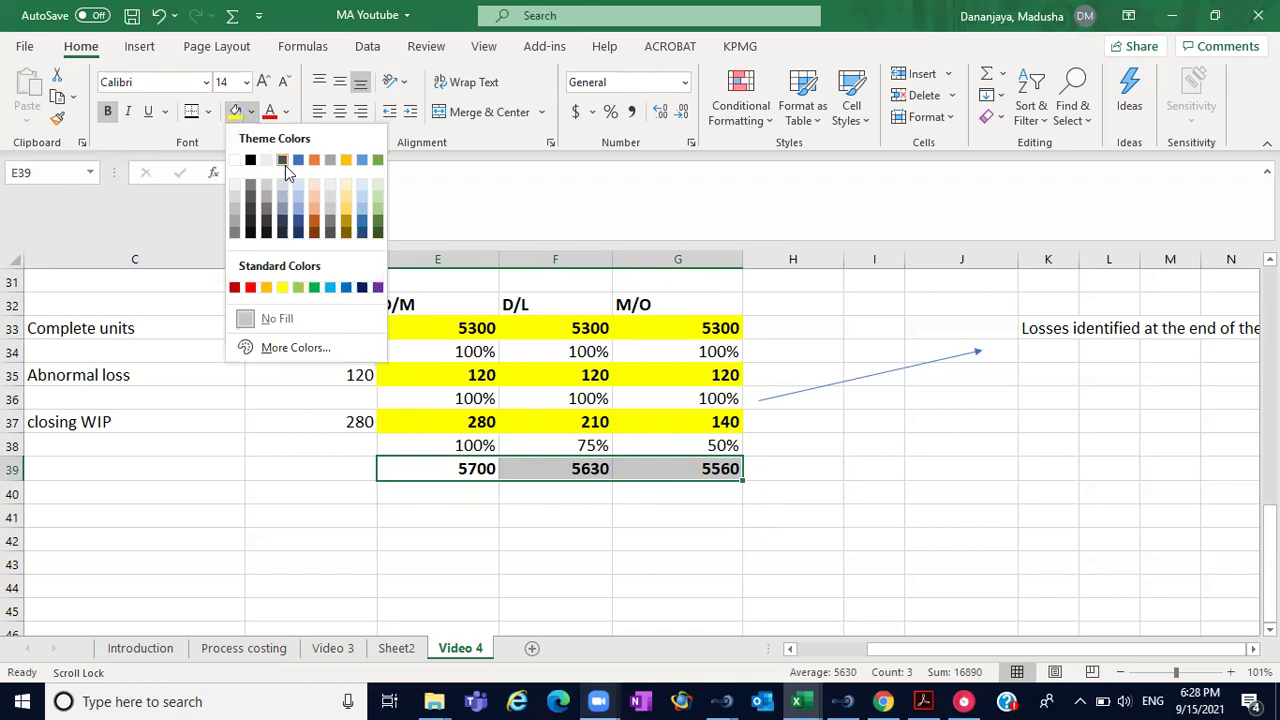
{"action": "left_click", "coordinate": [336, 288]}
{"action": "left_click", "coordinate": [934, 536]}
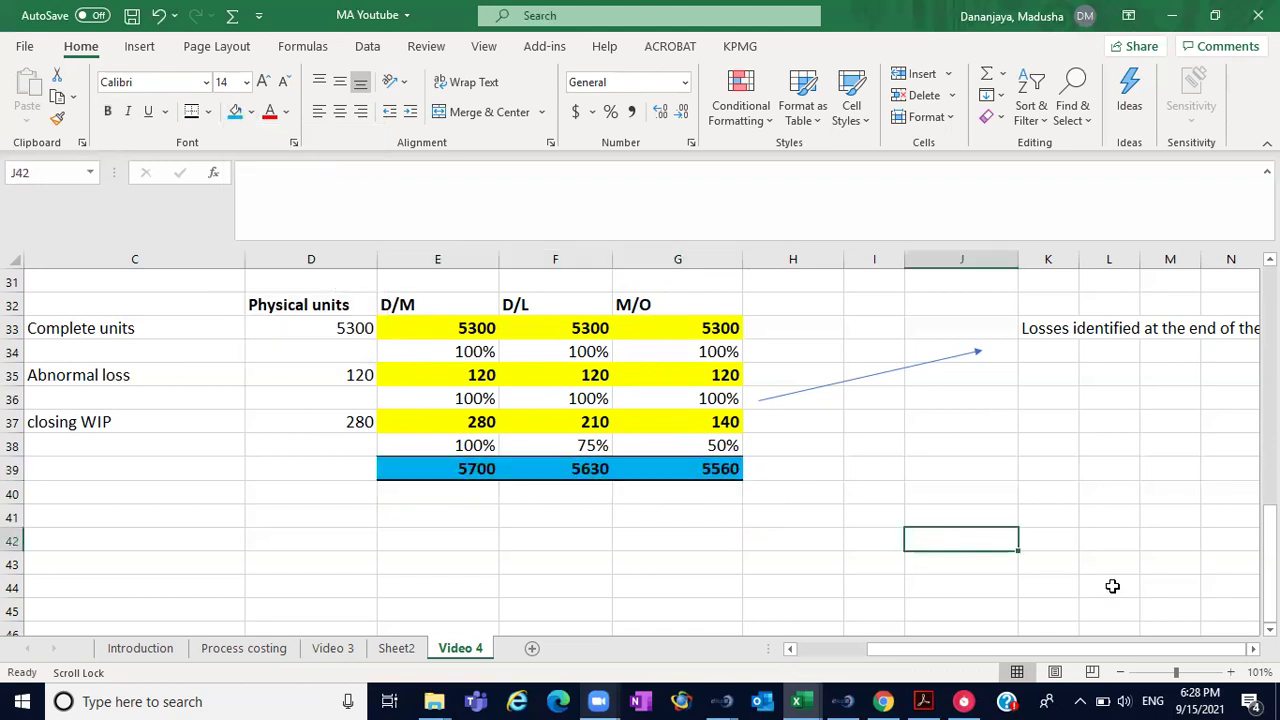
- Examine the D/M, D/L and M/O equivalent unit totals in E39:G39 and the rows they add up
{"action": "scroll", "coordinate": [640, 450], "scroll_direction": "down", "scroll_amount": 1}
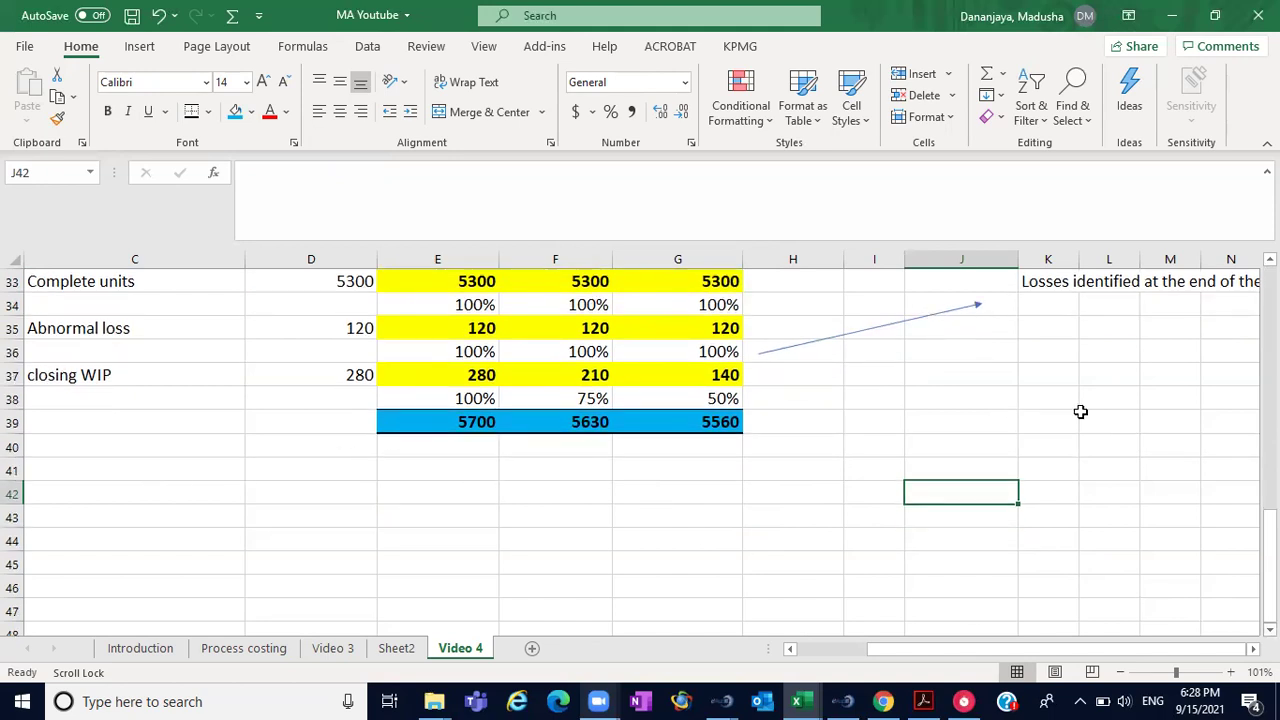
{"action": "scroll", "coordinate": [640, 445], "scroll_direction": "up", "scroll_amount": 1}
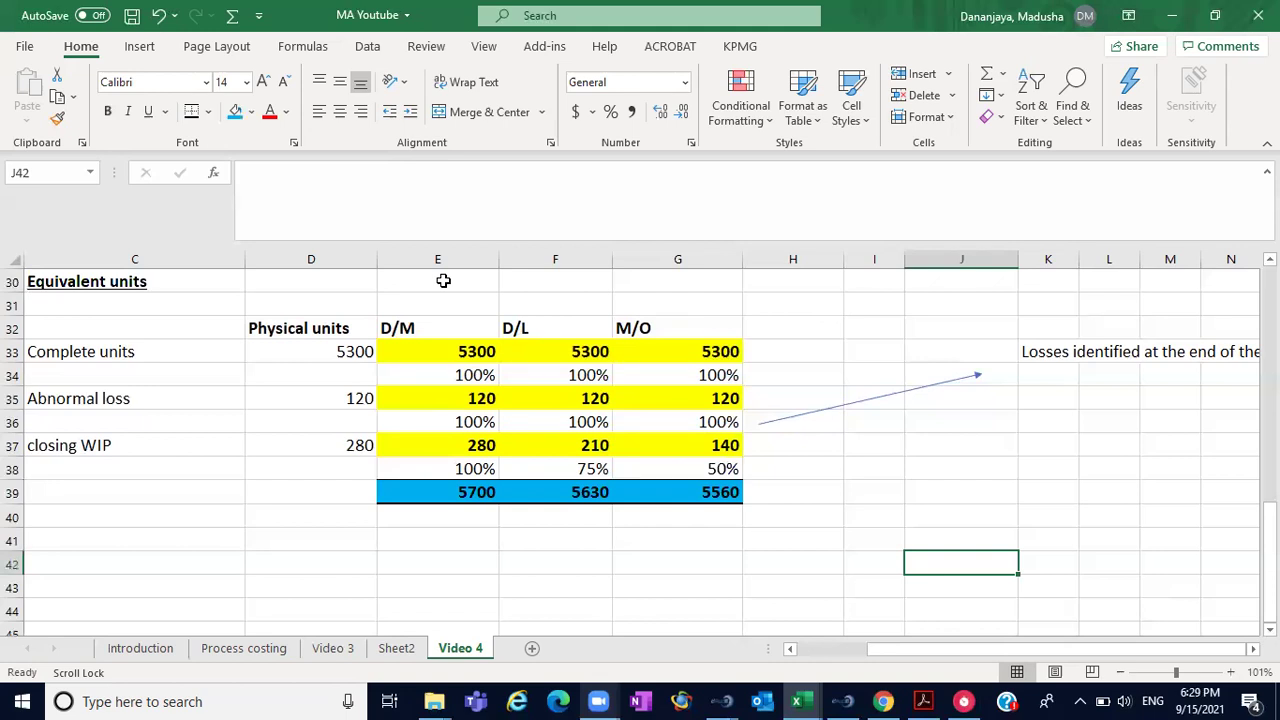
{"action": "left_click", "coordinate": [478, 491]}
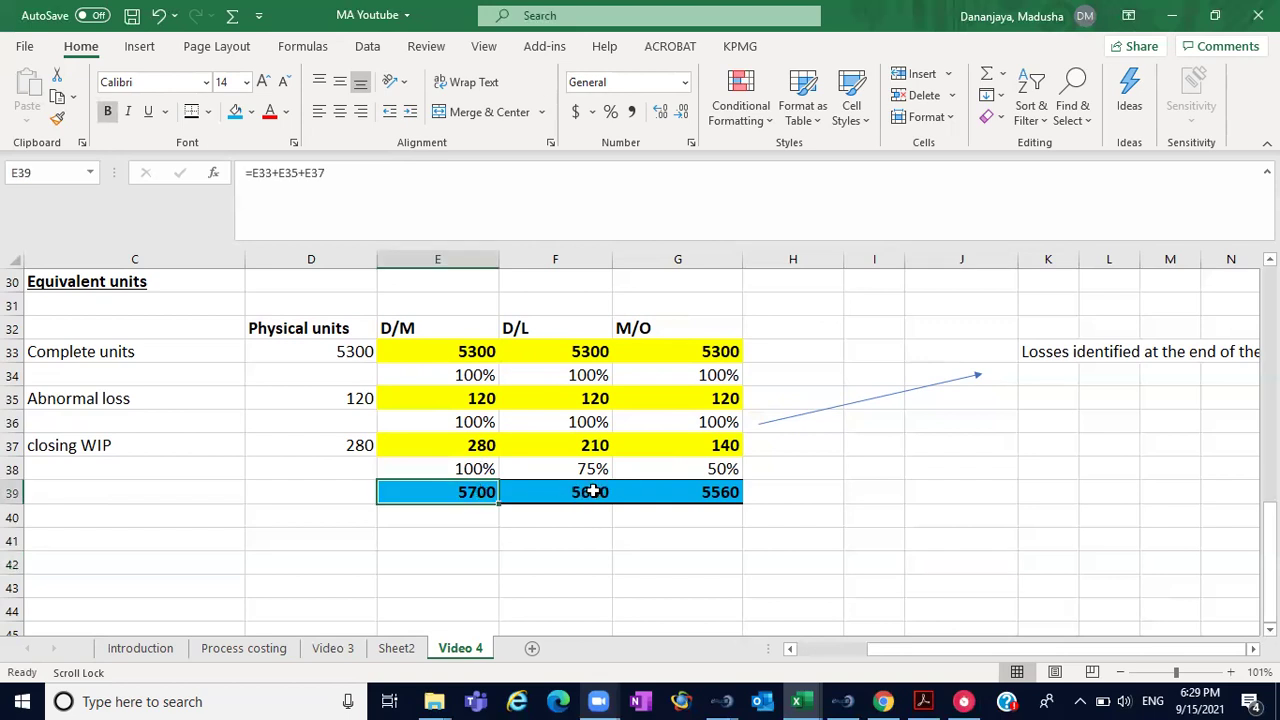
{"action": "left_click", "coordinate": [588, 491]}
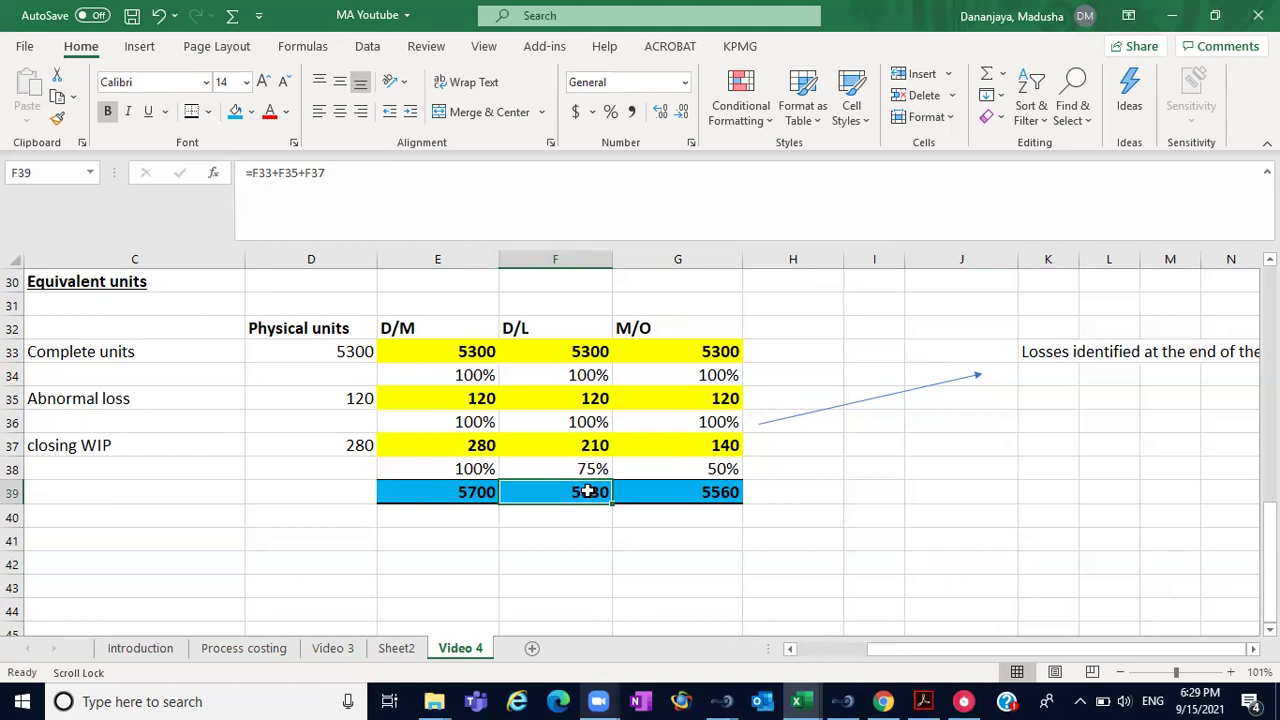
{"action": "left_click", "coordinate": [653, 491]}
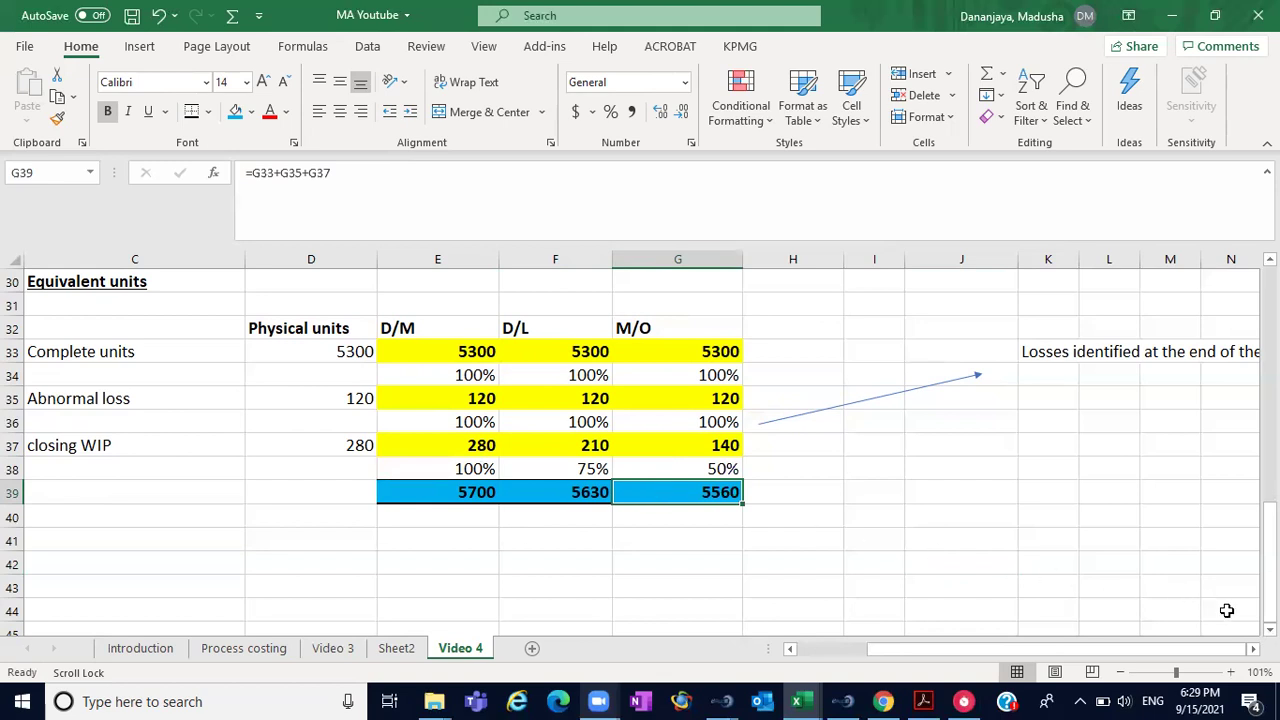
{"action": "scroll", "coordinate": [640, 445], "scroll_direction": "down", "scroll_amount": 1}
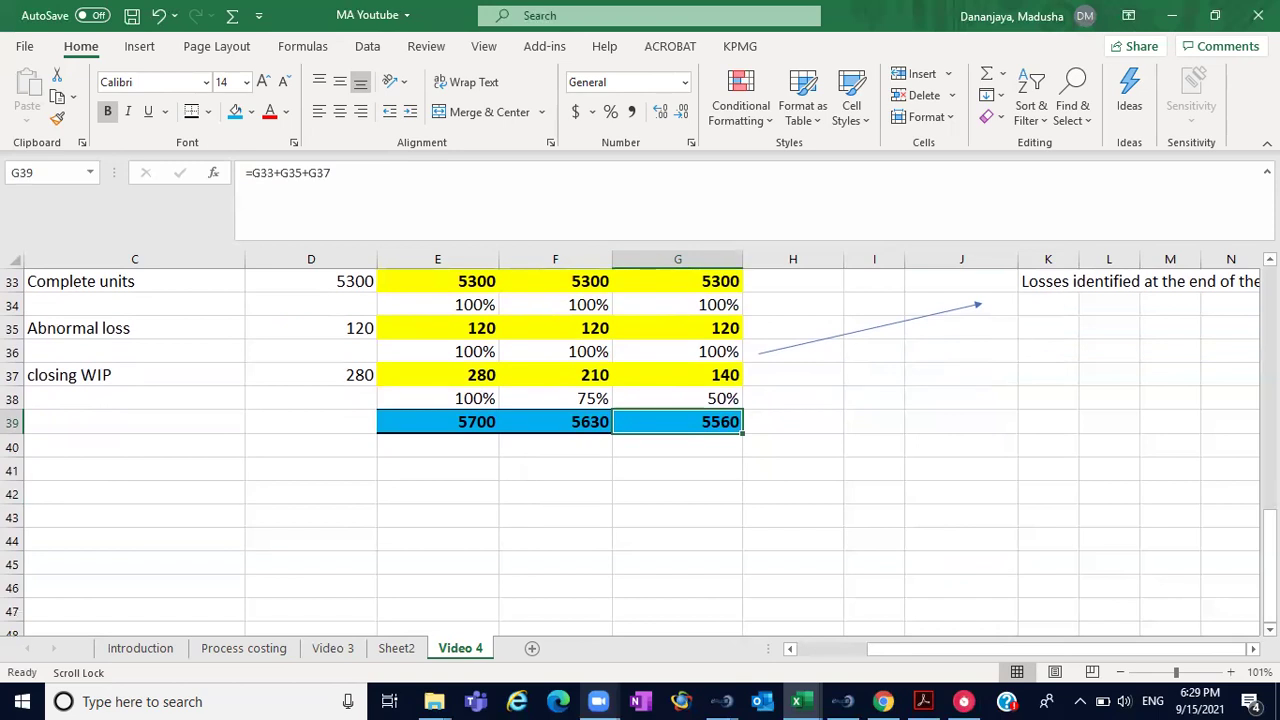
{"action": "scroll", "coordinate": [640, 440], "scroll_direction": "up", "scroll_amount": 1}
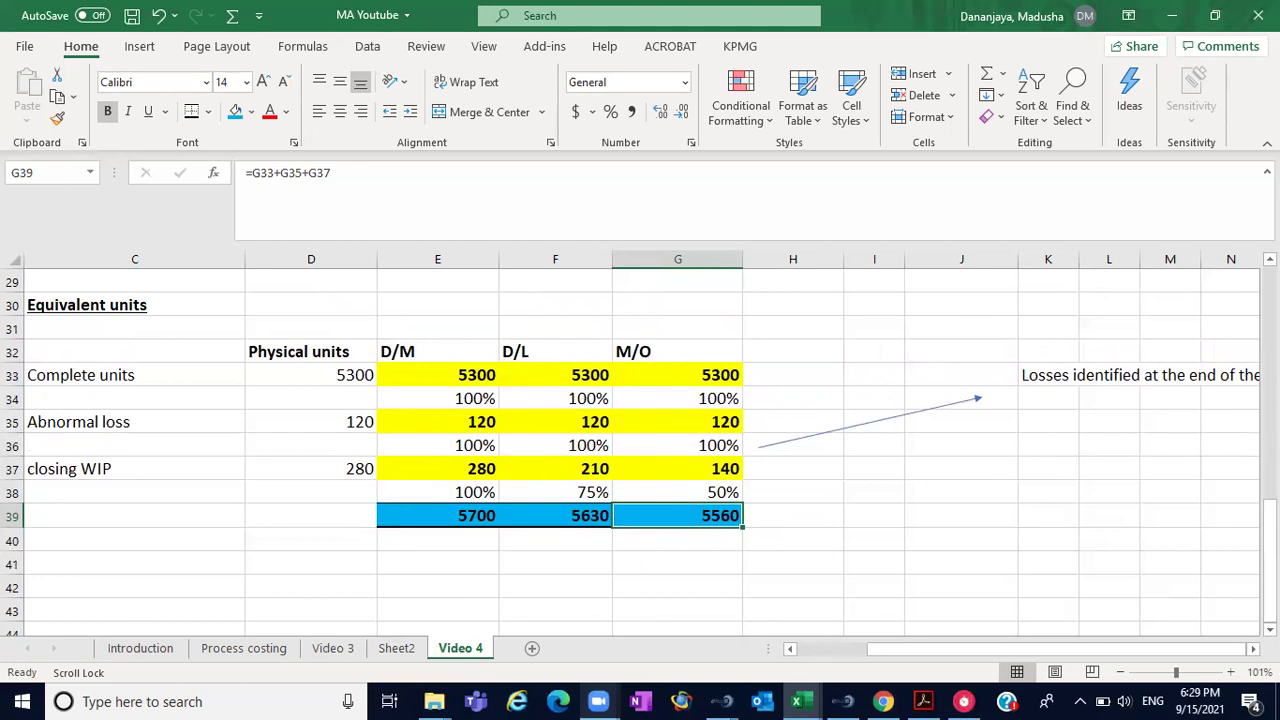
{"action": "scroll", "coordinate": [640, 458], "scroll_direction": "down", "scroll_amount": 1}
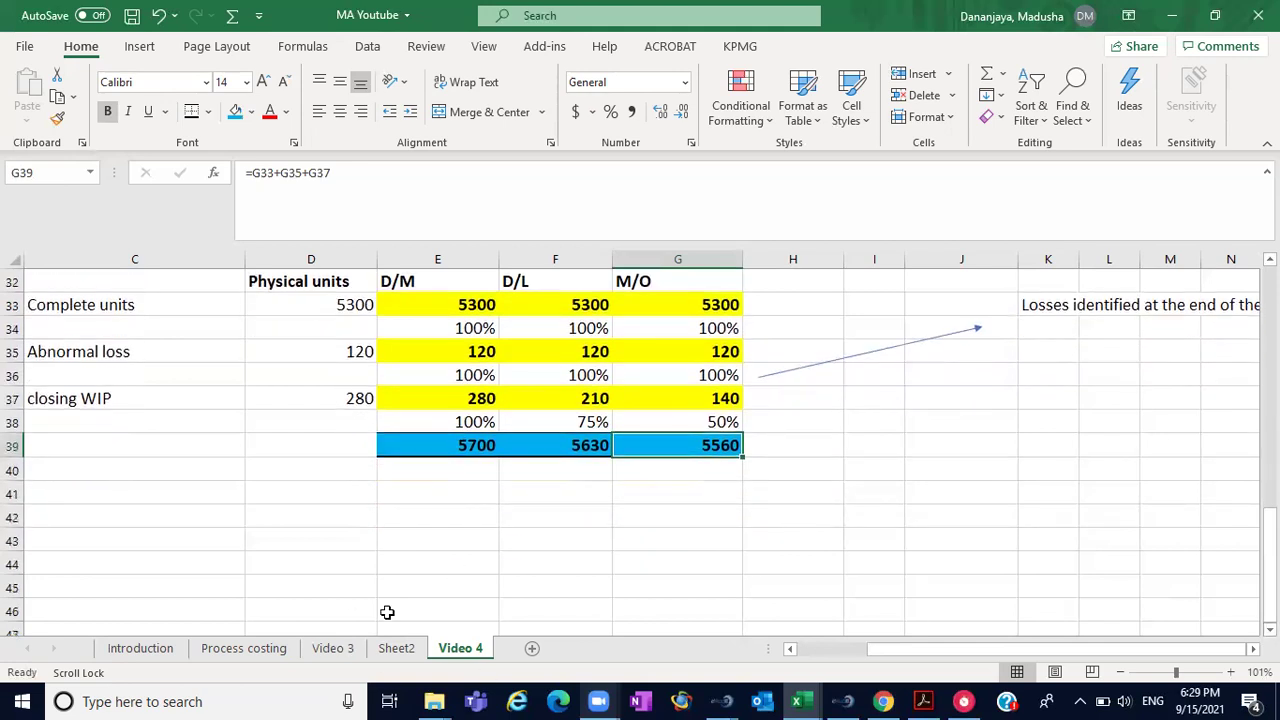
- Enter the section heading Cost in C41 below the equivalent units table
{"action": "left_click", "coordinate": [76, 485]}
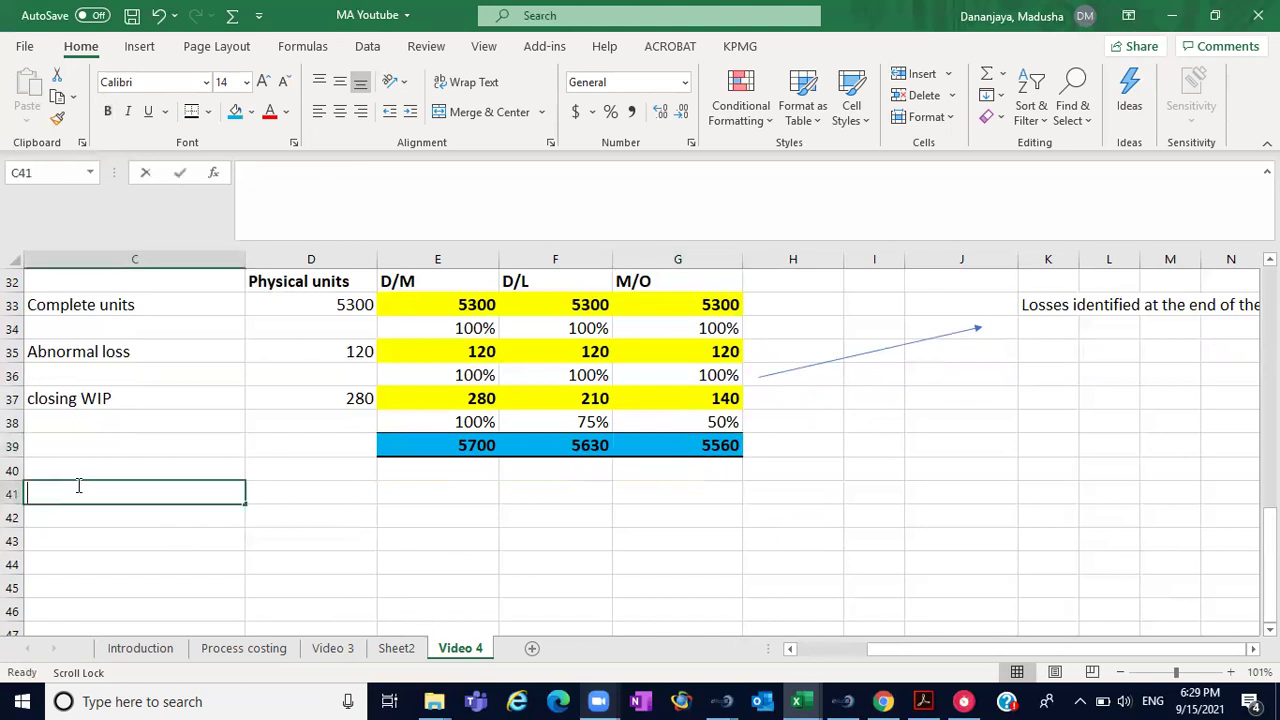
{"action": "type", "text": "Coa"}
{"action": "key", "text": "BackSpace"}
{"action": "type", "text": "st"}
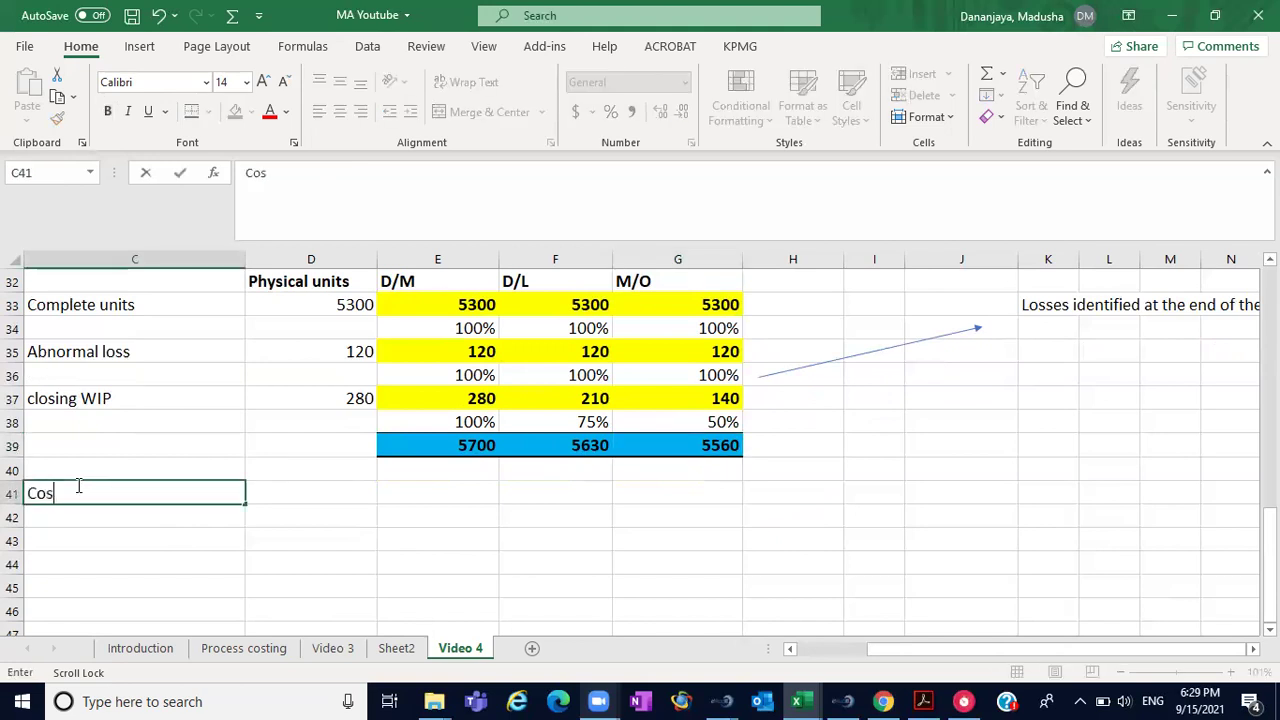
{"action": "left_click", "coordinate": [666, 563]}
{"action": "scroll", "coordinate": [640, 450], "scroll_direction": "down", "scroll_amount": 1}
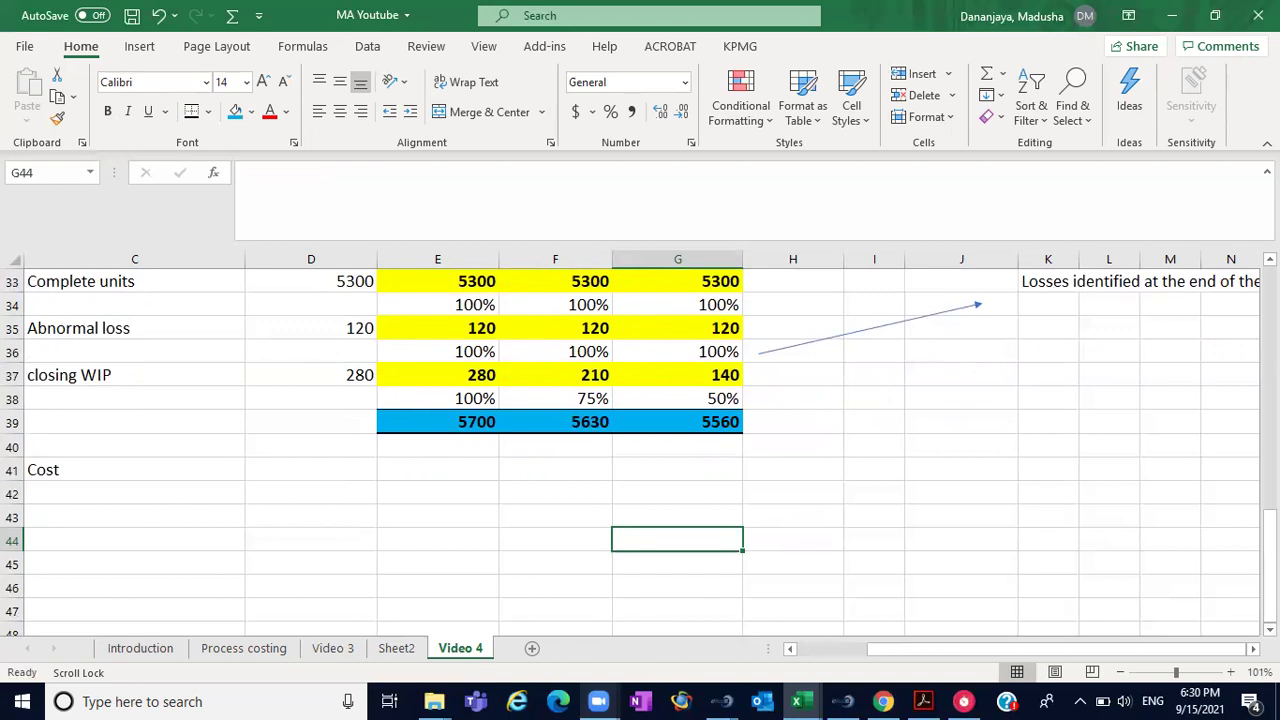
- Make the Cost heading in C41 bold and underlined to match the Equivalent units heading
{"action": "left_click", "coordinate": [76, 469]}
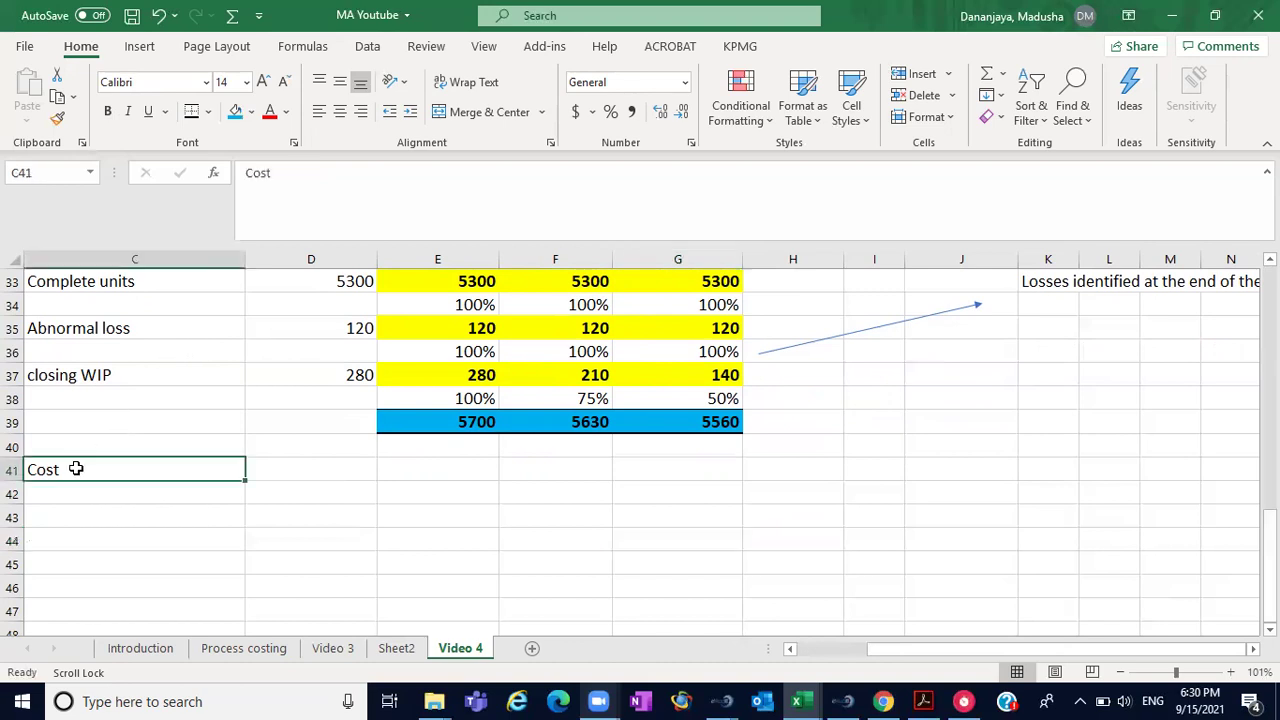
{"action": "left_click", "coordinate": [109, 112]}
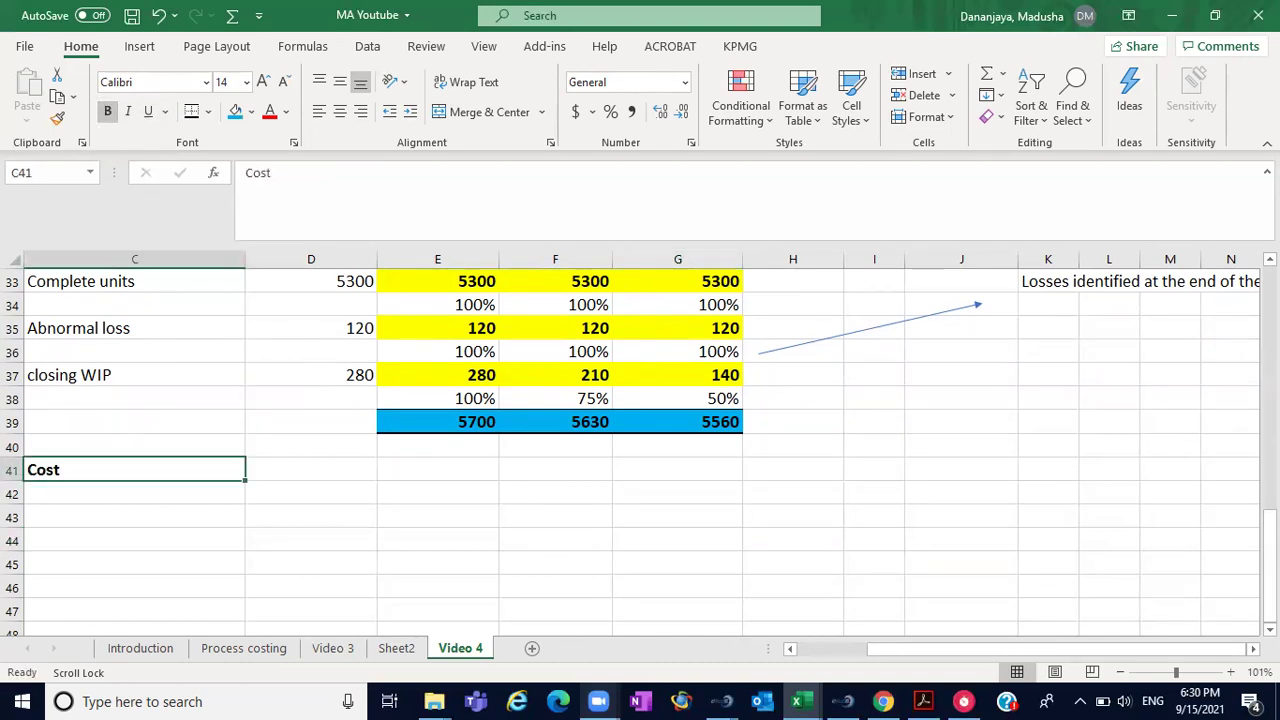
{"action": "scroll", "coordinate": [640, 440], "scroll_direction": "up", "scroll_amount": 5}
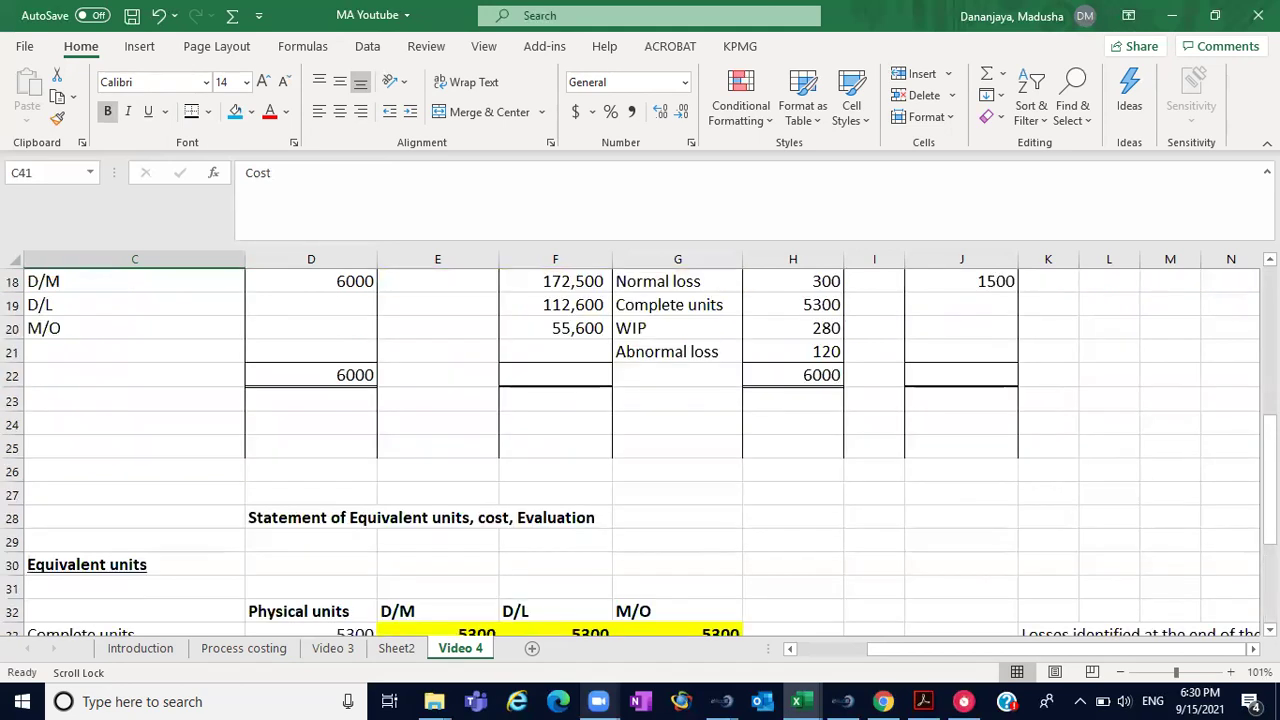
{"action": "scroll", "coordinate": [243, 252], "scroll_direction": "down", "scroll_amount": 5}
{"action": "left_click", "coordinate": [148, 112]}
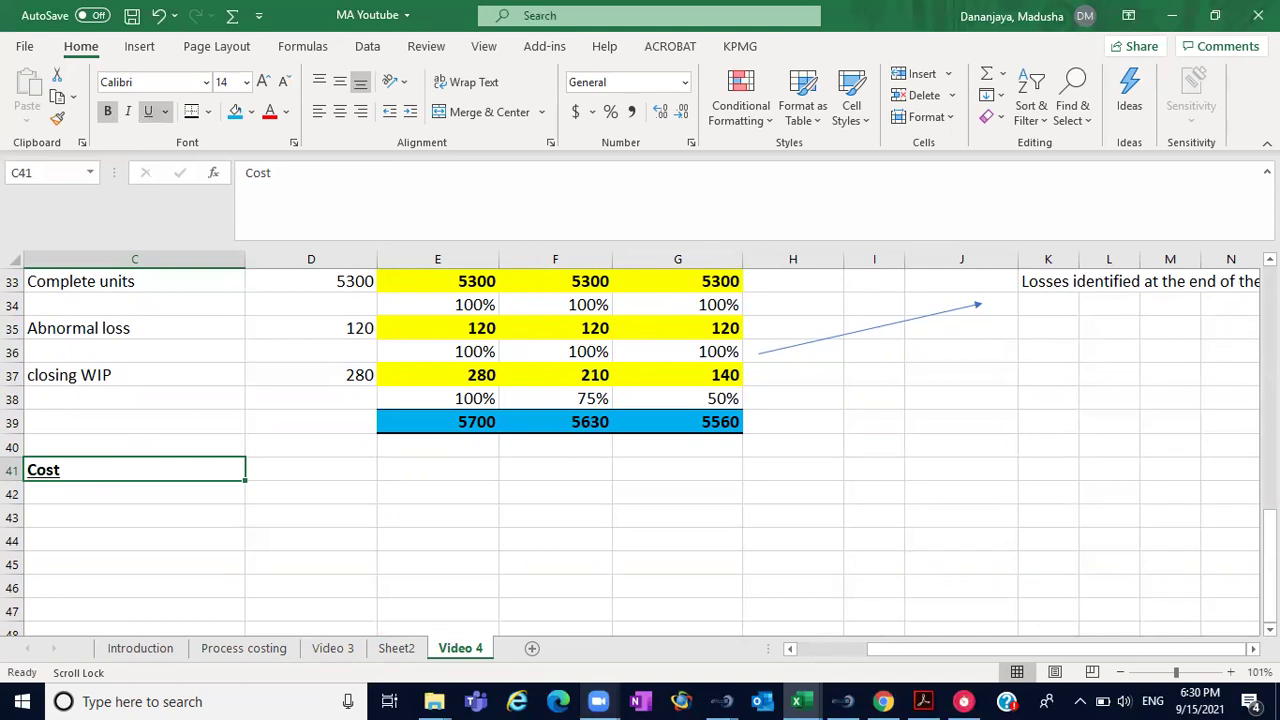
- Enter the row label "cost of the period" in C42 under the Cost heading
{"action": "scroll", "coordinate": [743, 517], "scroll_direction": "up", "scroll_amount": 5}
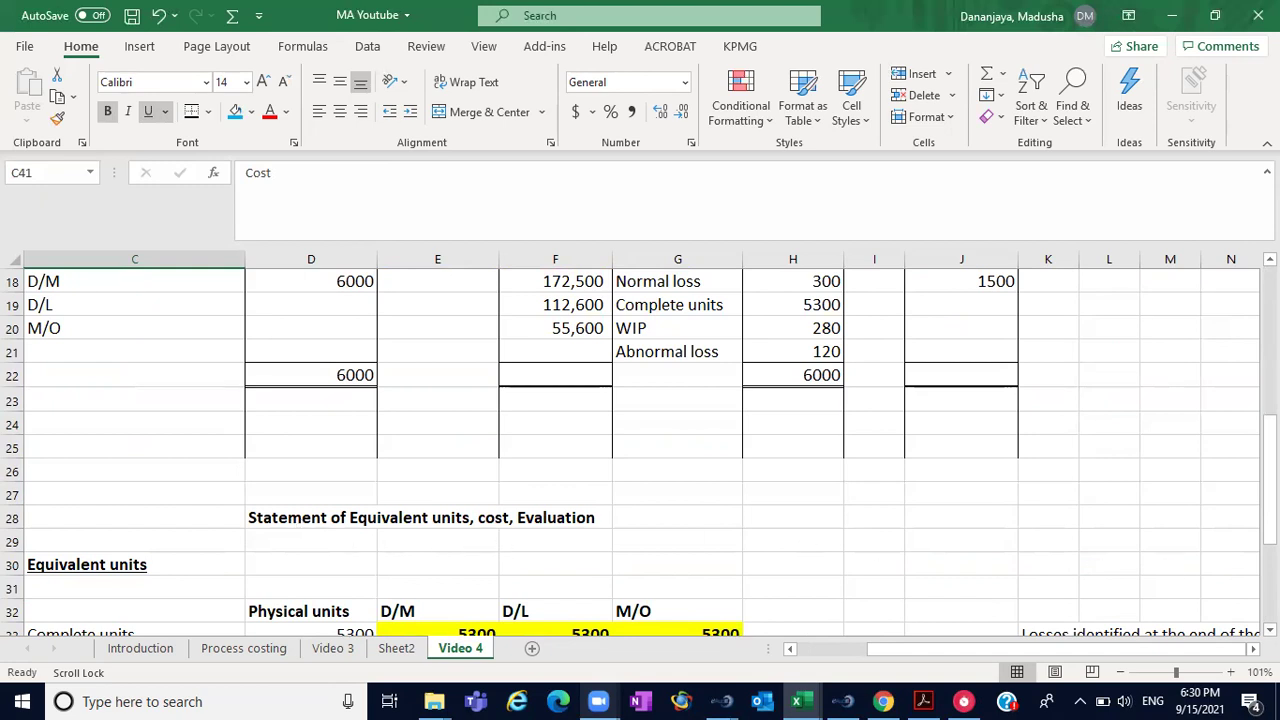
{"action": "scroll", "coordinate": [640, 450], "scroll_direction": "down", "scroll_amount": 4}
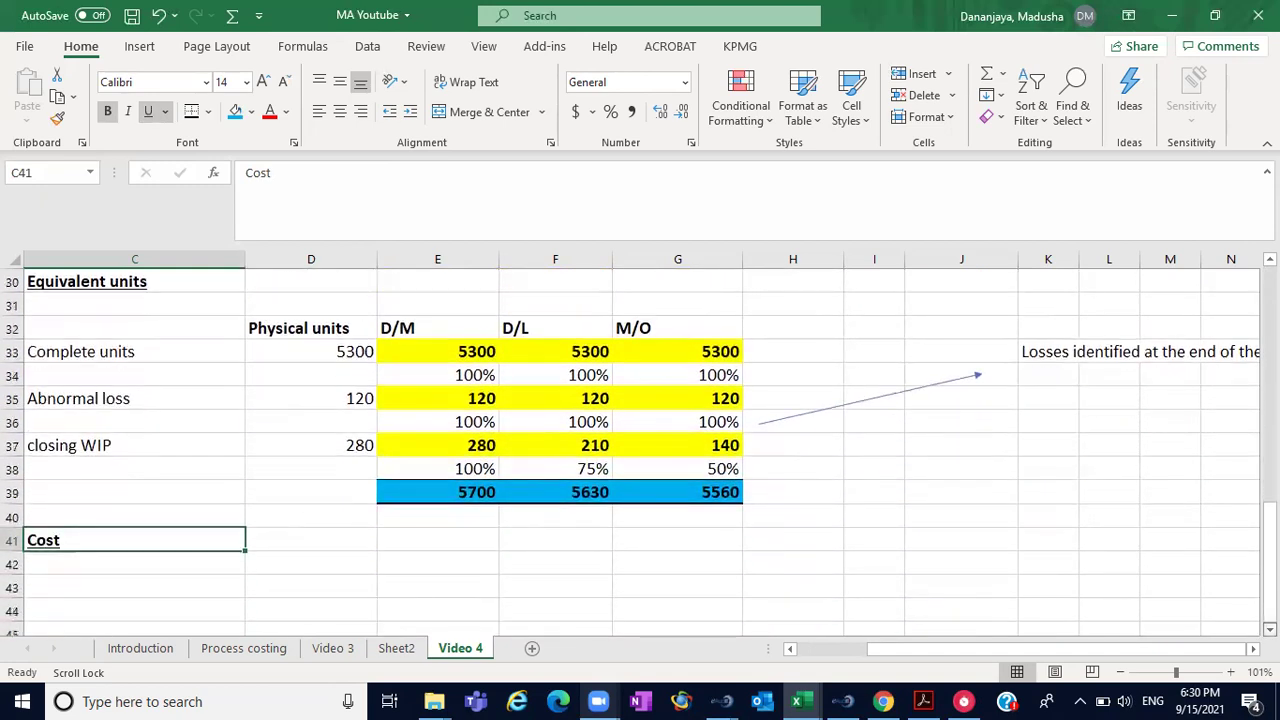
{"action": "scroll", "coordinate": [640, 450], "scroll_direction": "down", "scroll_amount": 2}
{"action": "left_click", "coordinate": [43, 449]}
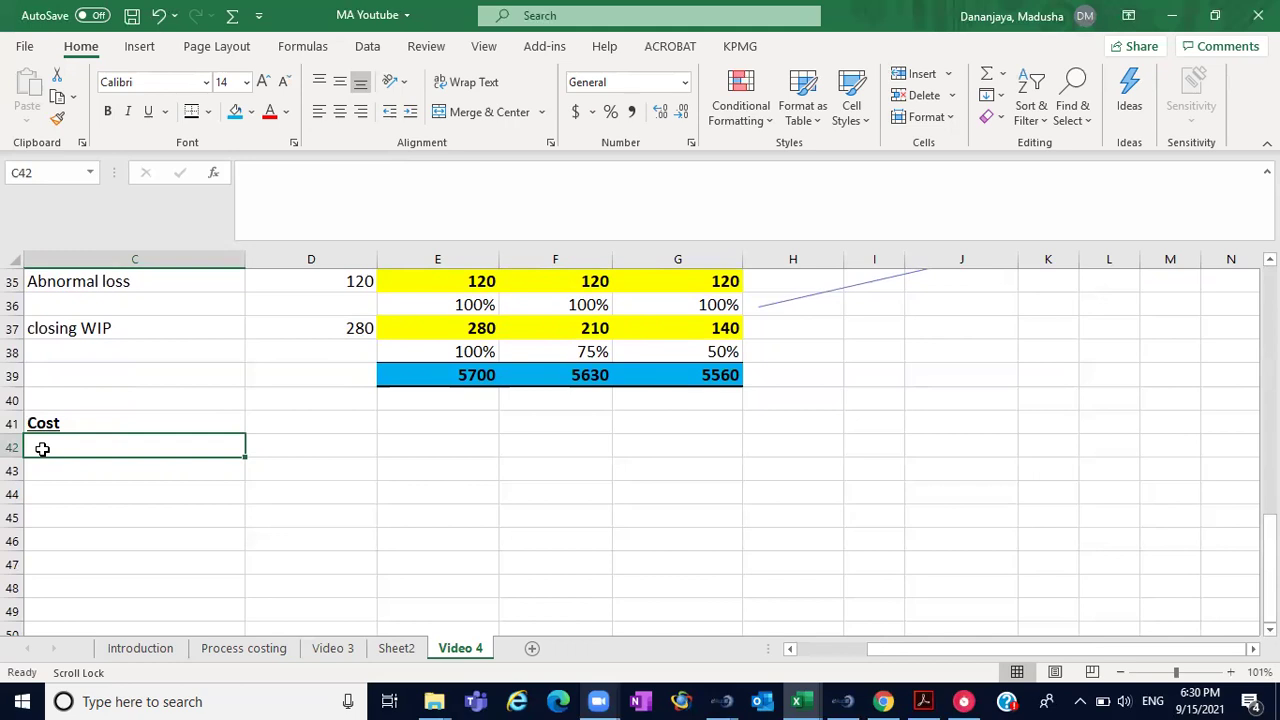
{"action": "type", "text": "cost"}
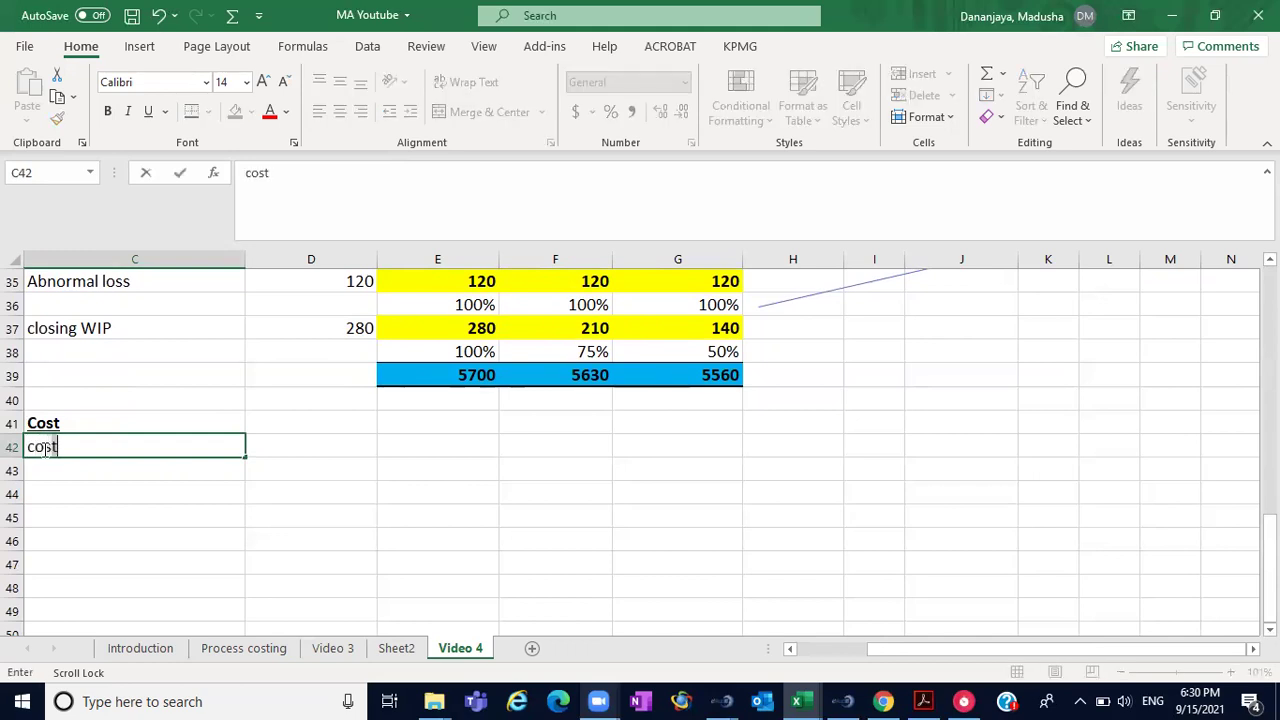
{"action": "type", "text": " of the period"}
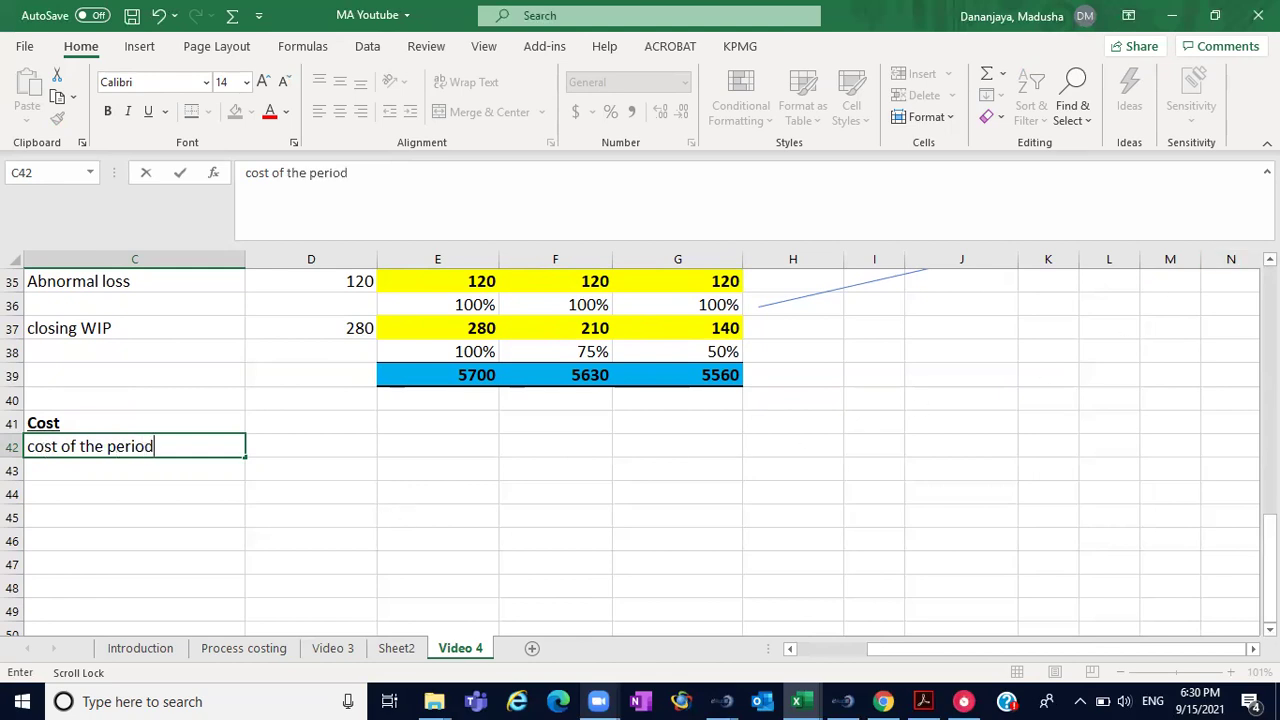
{"action": "scroll", "coordinate": [640, 440], "scroll_direction": "up", "scroll_amount": 3}
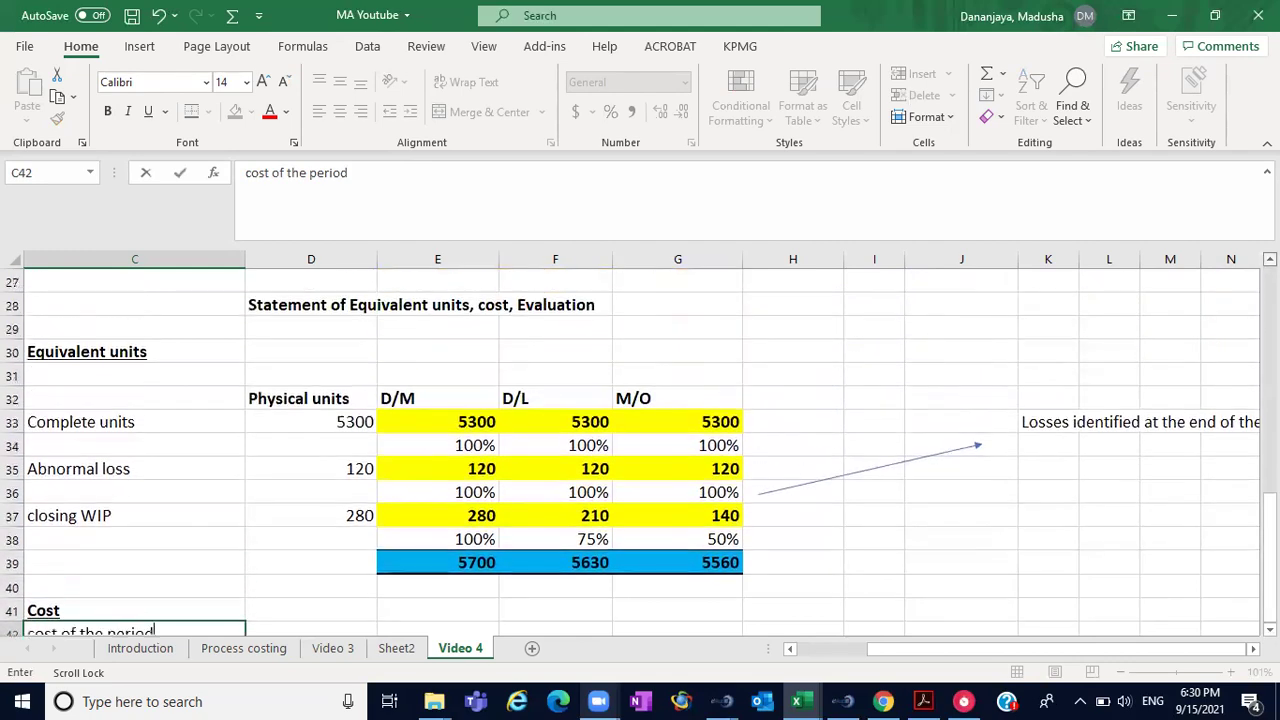
{"action": "scroll", "coordinate": [612, 455], "scroll_direction": "up", "scroll_amount": 1}
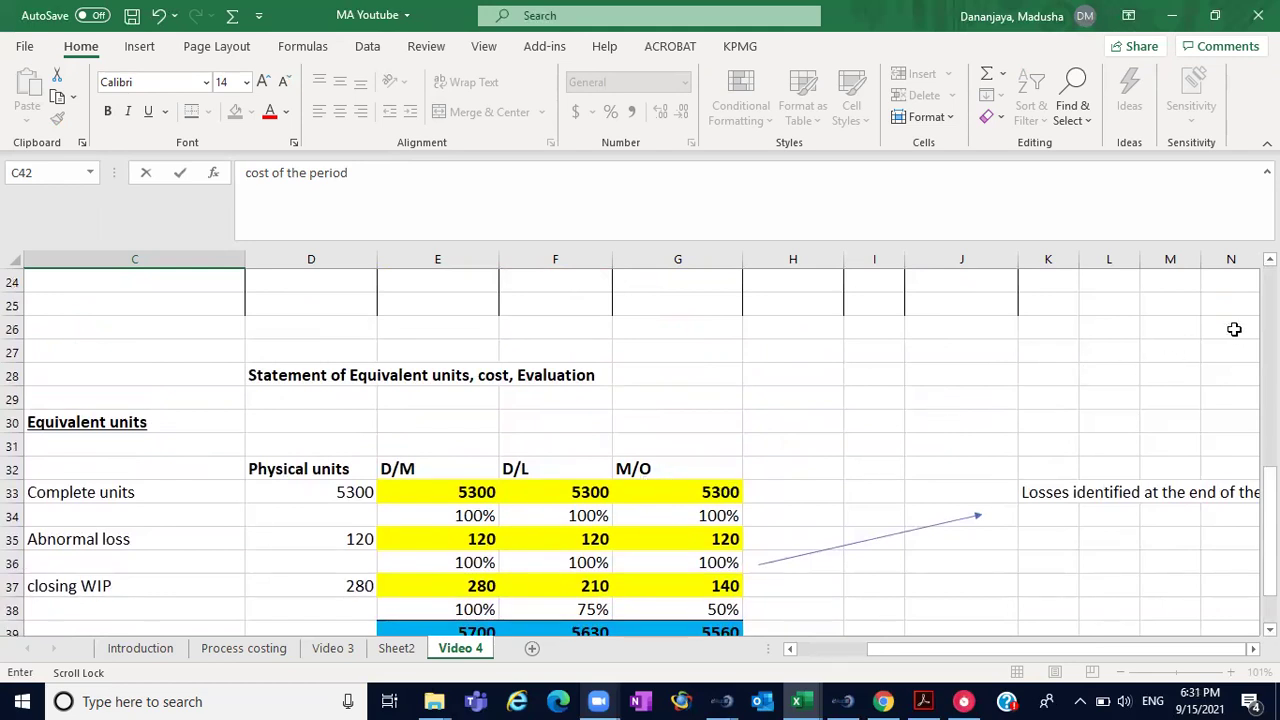
{"action": "scroll", "coordinate": [1240, 340], "scroll_direction": "up", "scroll_amount": 5}
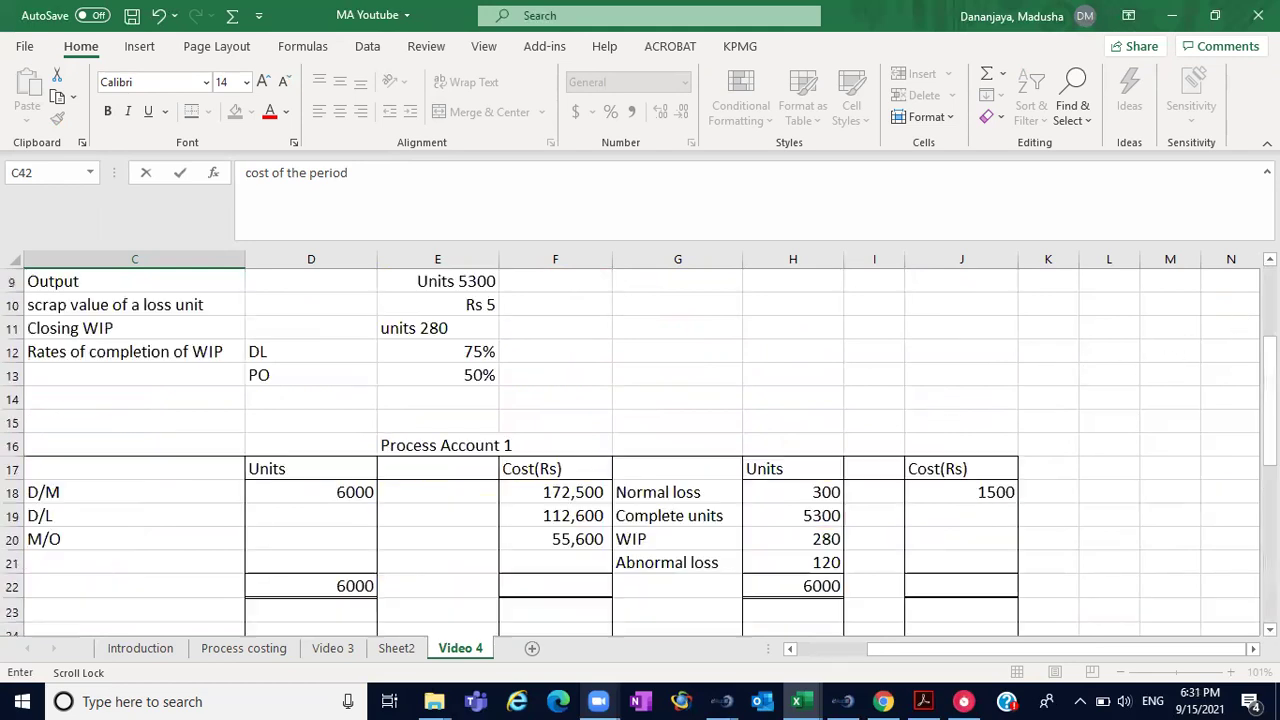
{"action": "left_click", "coordinate": [551, 492]}
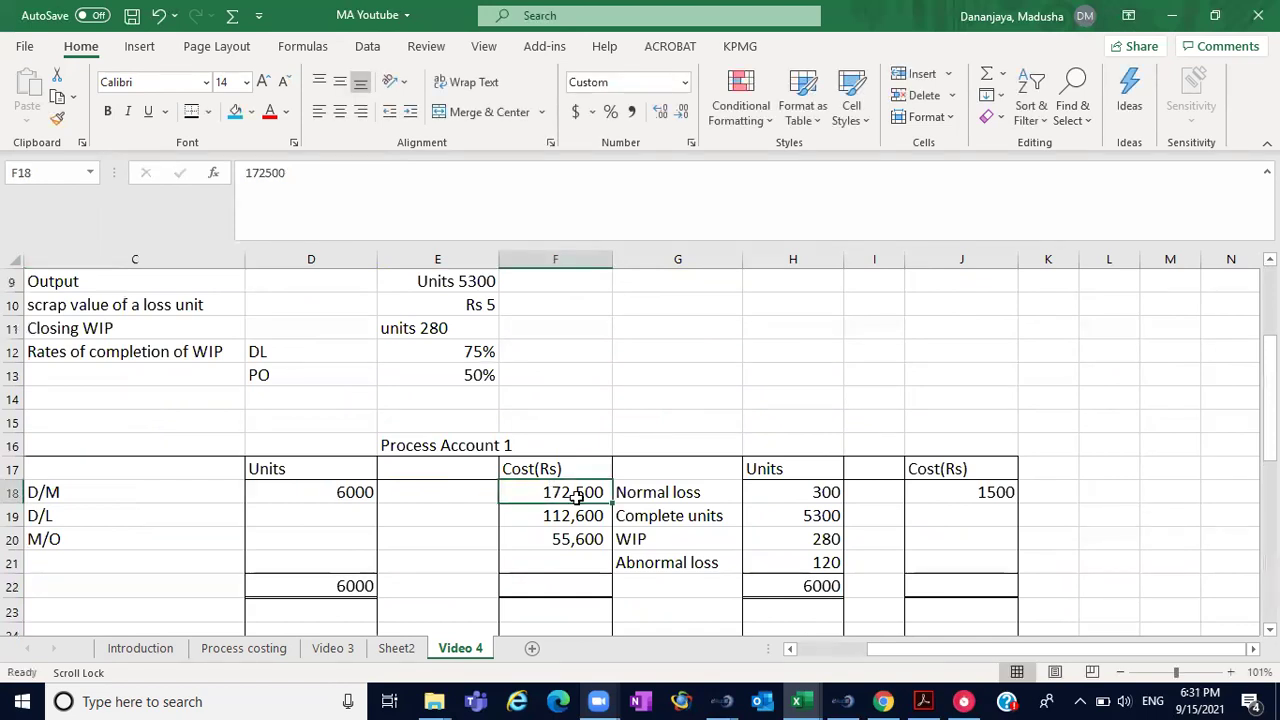
- Link E42 in the cost of the period row to the D/M cost in F18 of Process Account 1
{"action": "scroll", "coordinate": [1247, 563], "scroll_direction": "down", "scroll_amount": 5}
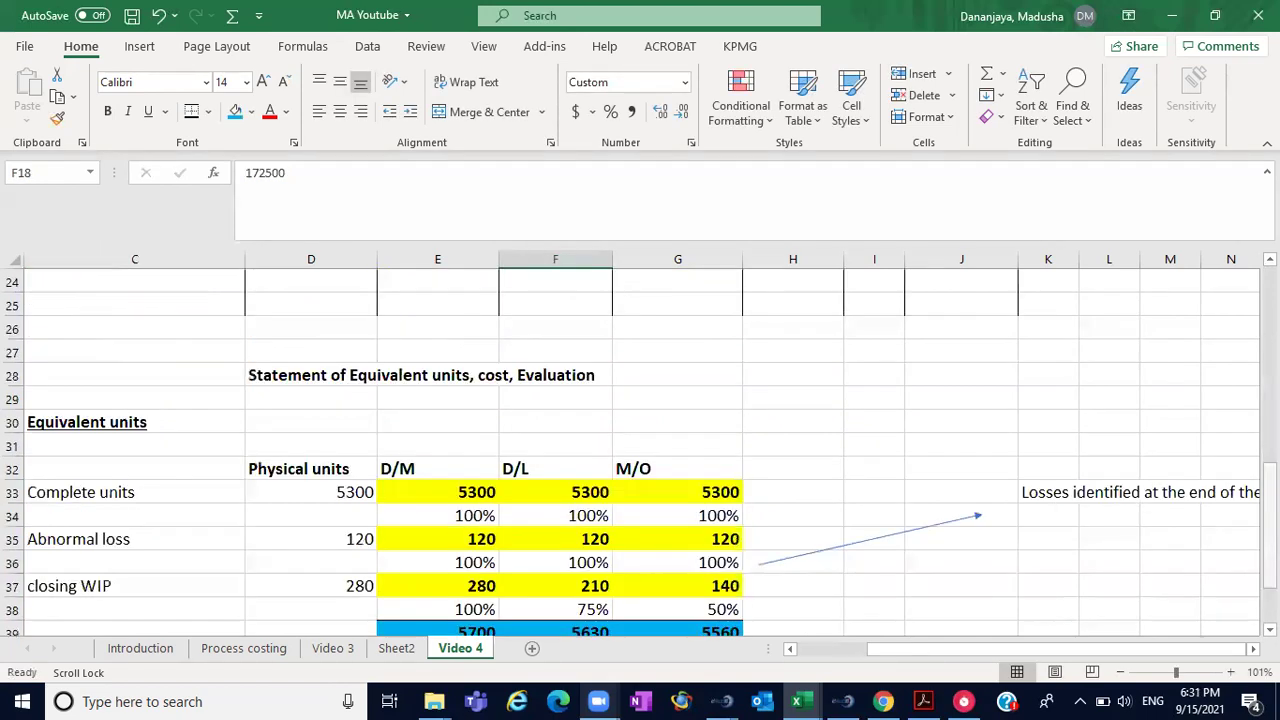
{"action": "scroll", "coordinate": [640, 450], "scroll_direction": "down", "scroll_amount": 5}
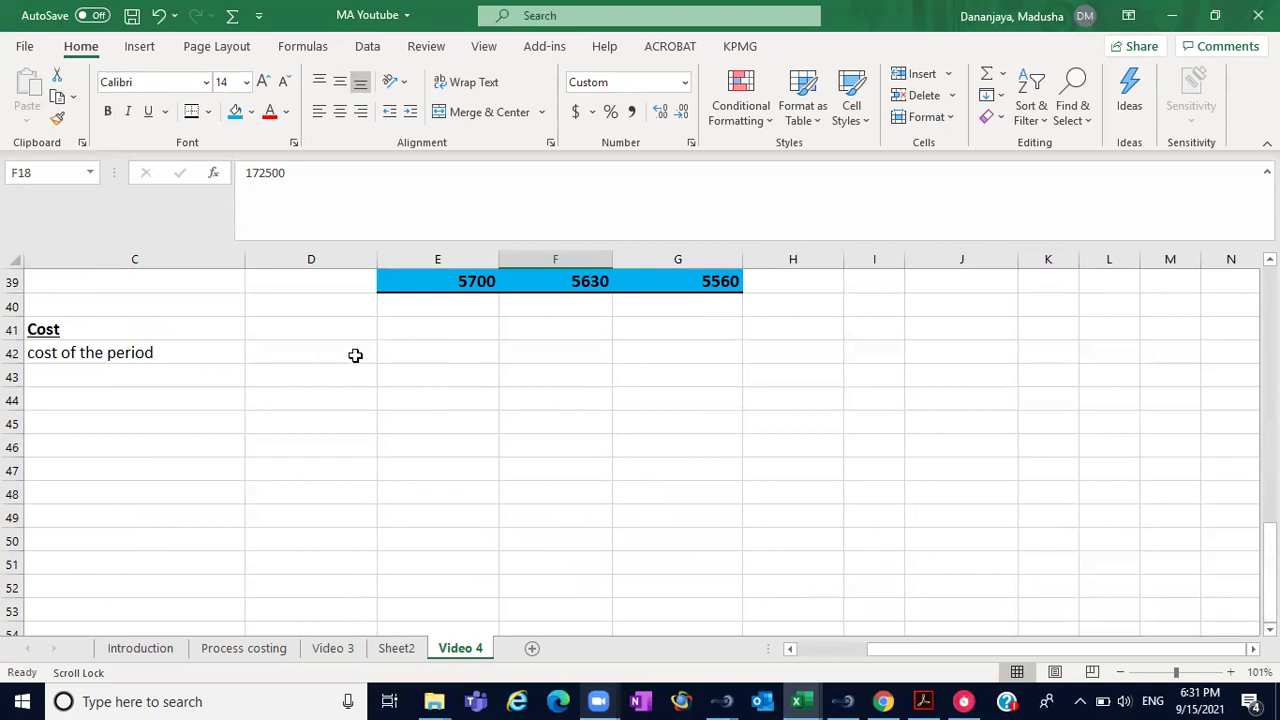
{"action": "left_click", "coordinate": [400, 357]}
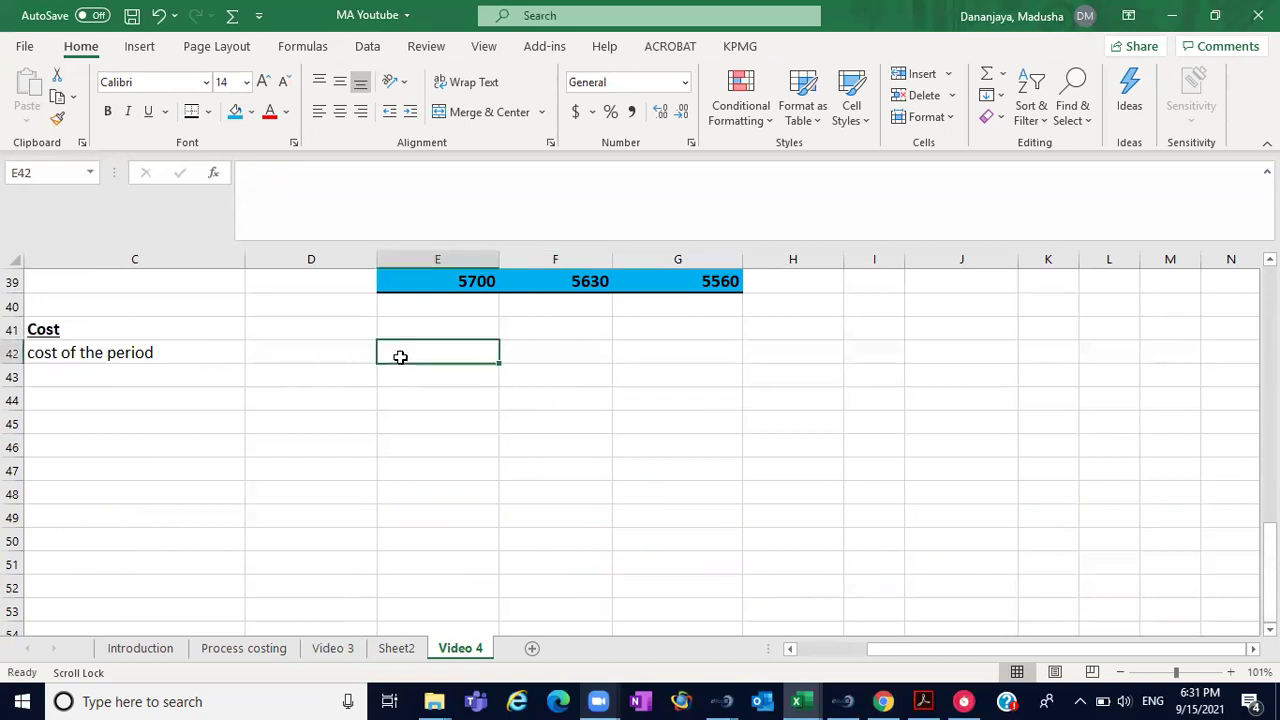
{"action": "type", "text": "="}
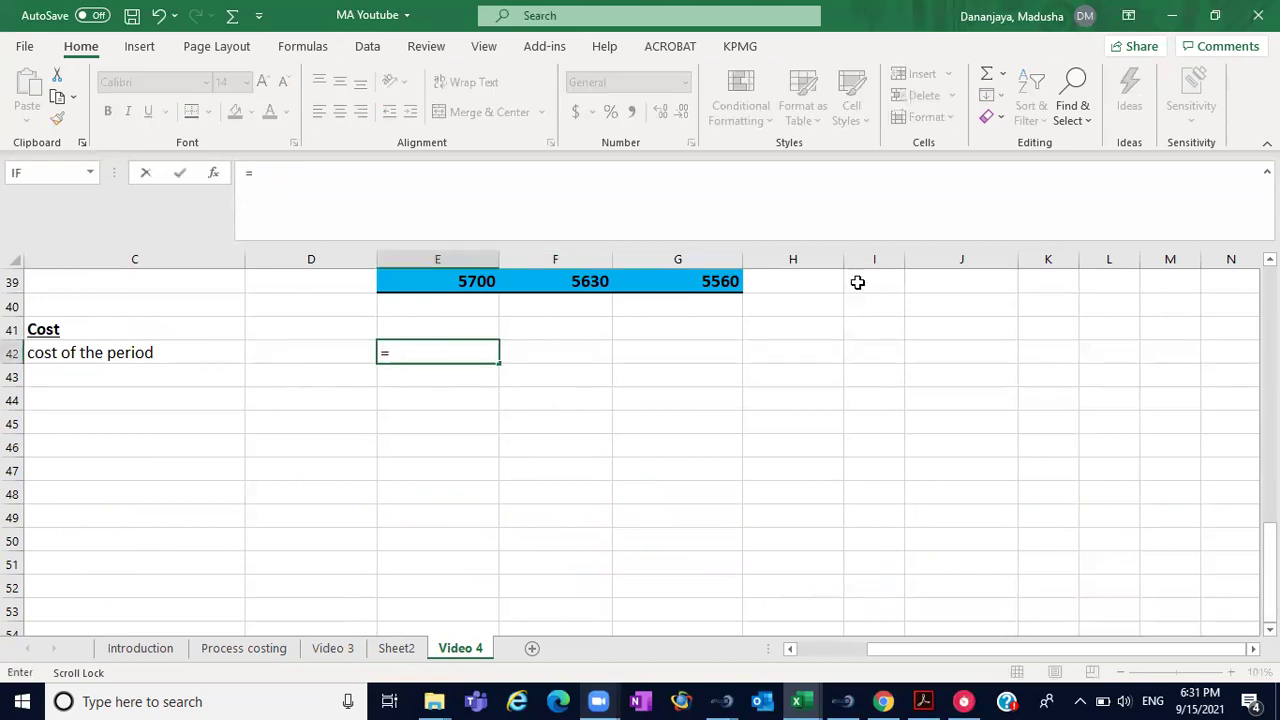
{"action": "scroll", "coordinate": [600, 500], "scroll_direction": "up", "scroll_amount": 5}
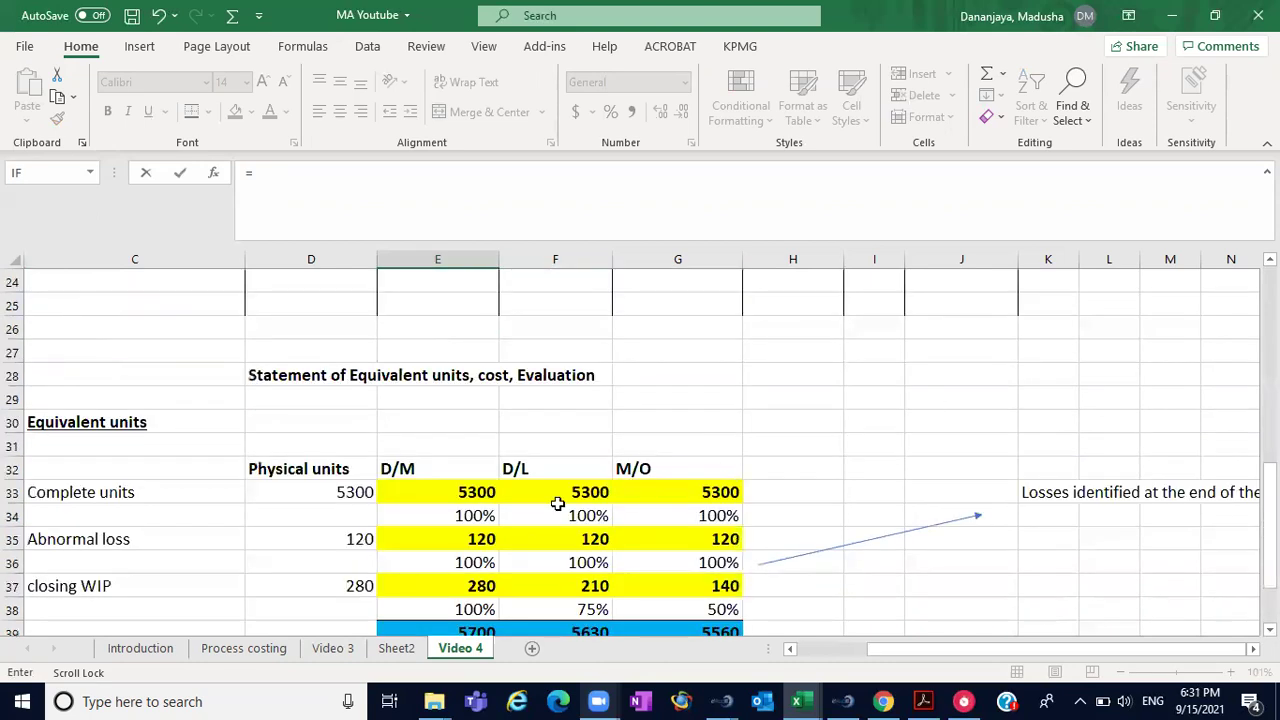
{"action": "scroll", "coordinate": [640, 445], "scroll_direction": "up", "scroll_amount": 2}
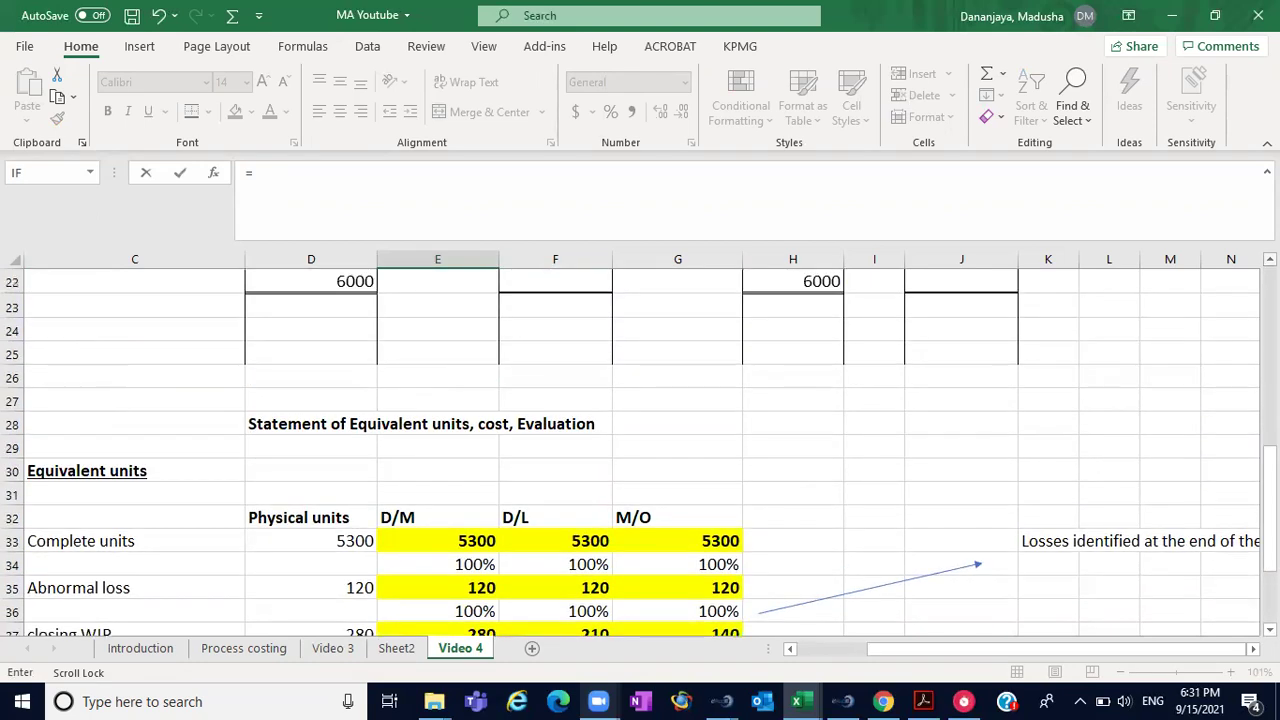
{"action": "scroll", "coordinate": [940, 348], "scroll_direction": "up", "scroll_amount": 1}
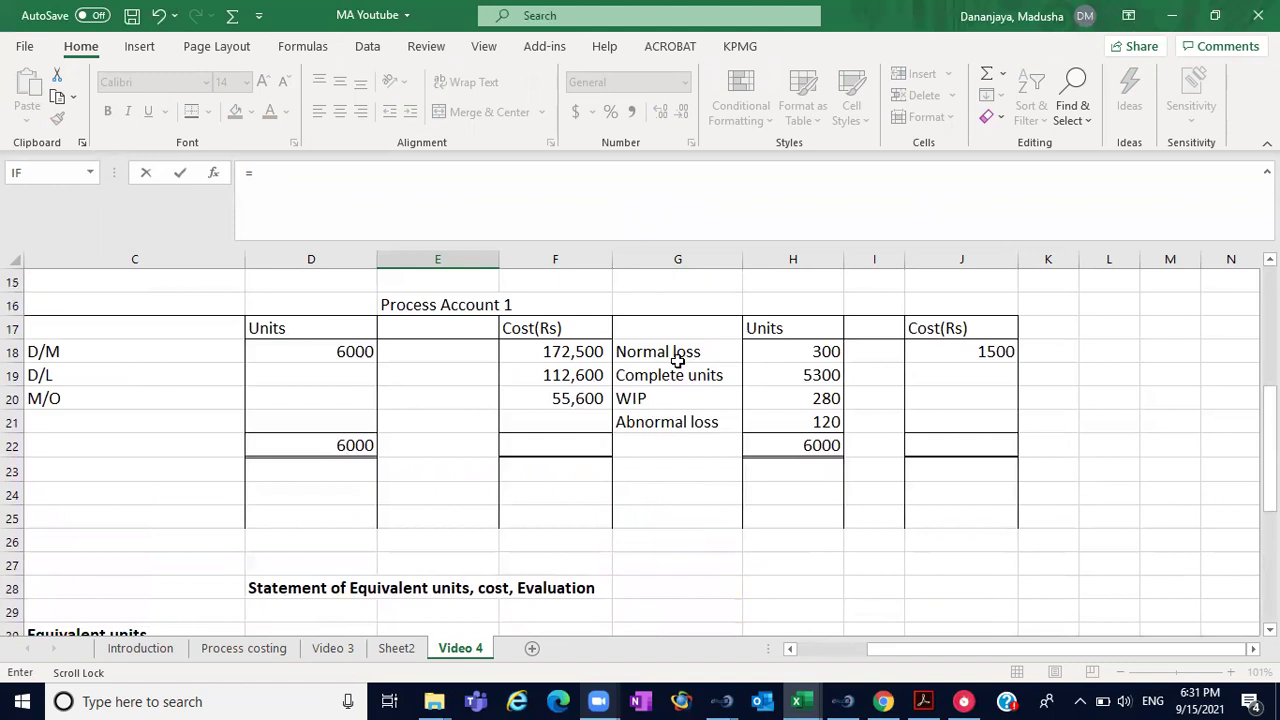
{"action": "left_click", "coordinate": [586, 350]}
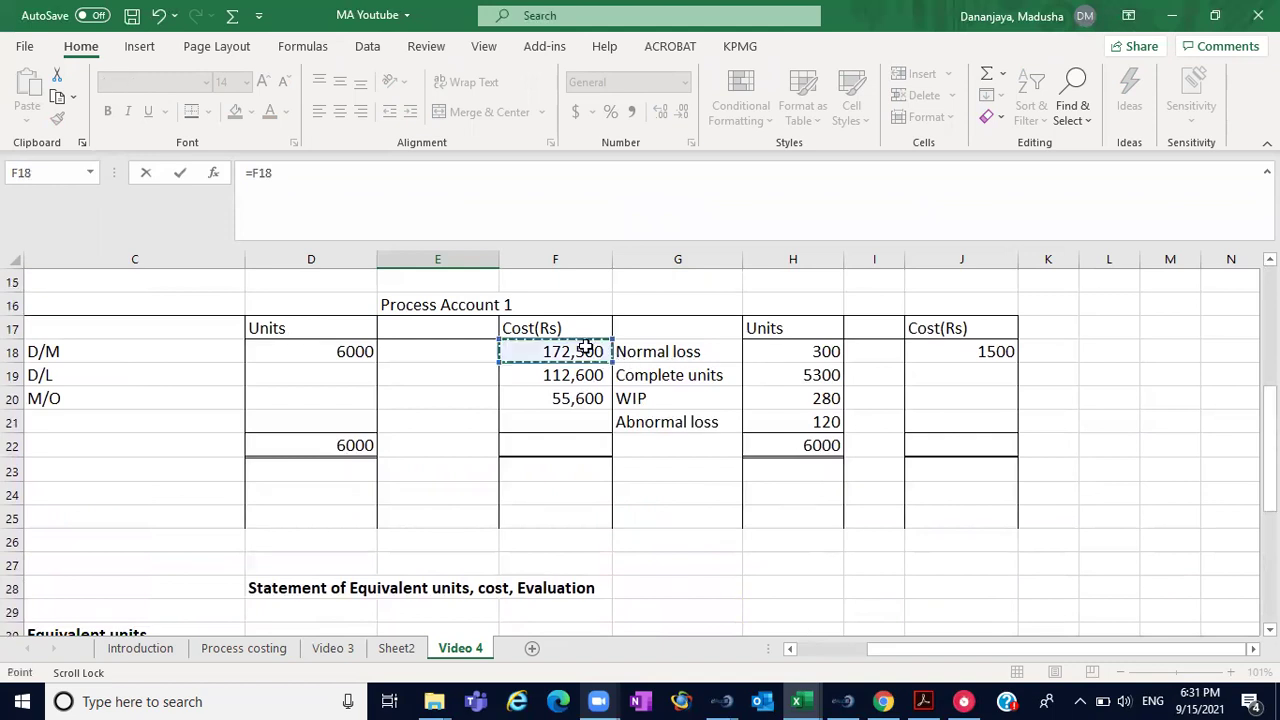
{"action": "key", "text": "Return"}
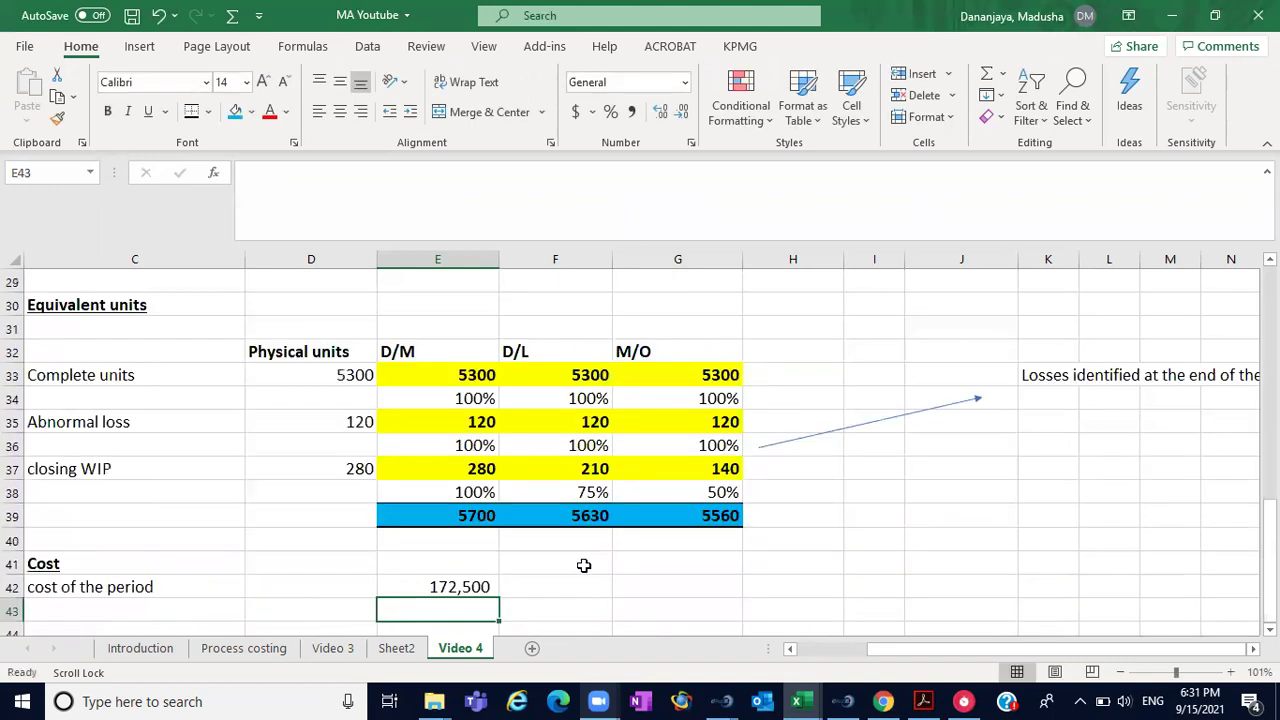
- Link F42 in the cost of the period row to the D/L cost in F19 of Process Account 1
{"action": "left_click", "coordinate": [550, 595]}
{"action": "type", "text": "="}
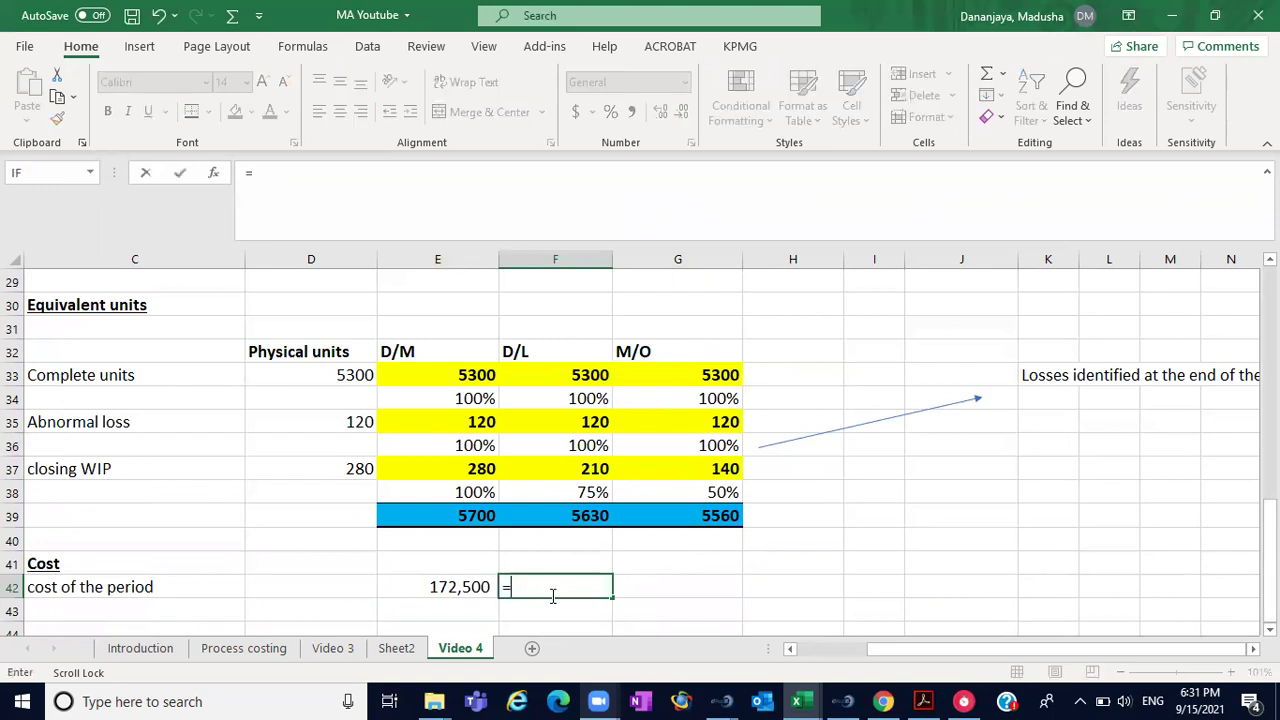
{"action": "scroll", "coordinate": [640, 440], "scroll_direction": "up", "scroll_amount": 5}
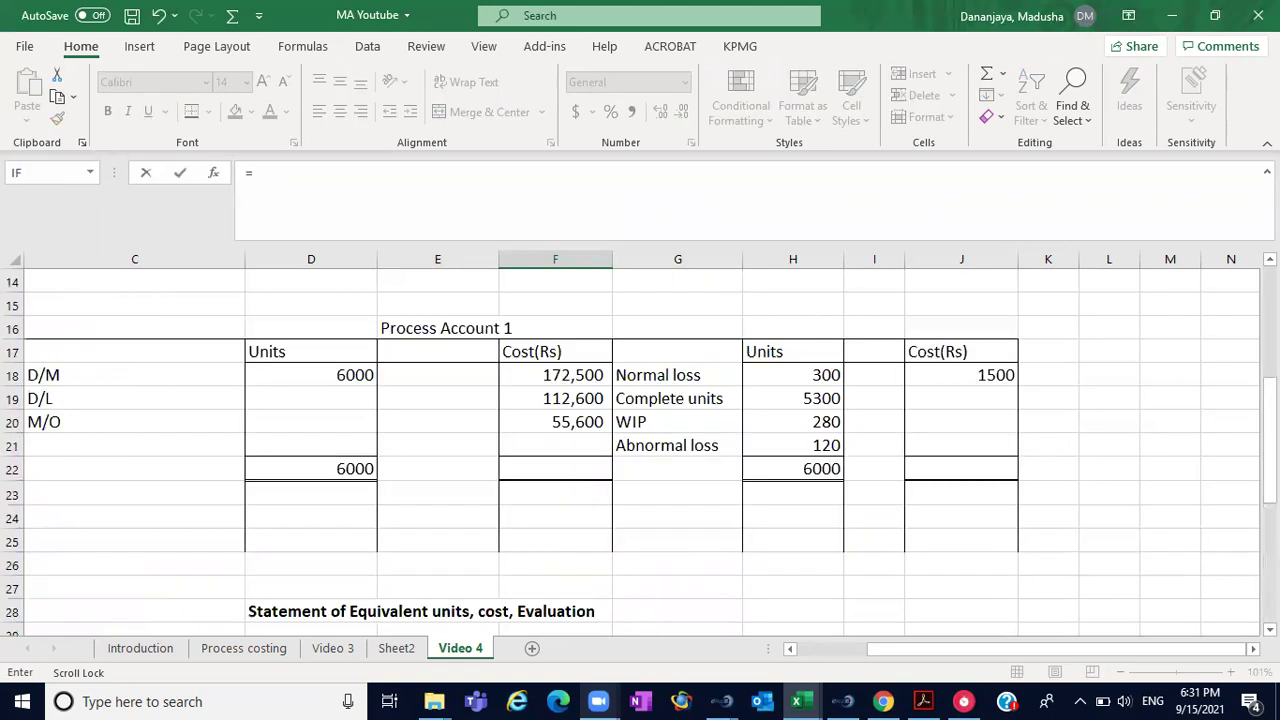
{"action": "left_click", "coordinate": [591, 403]}
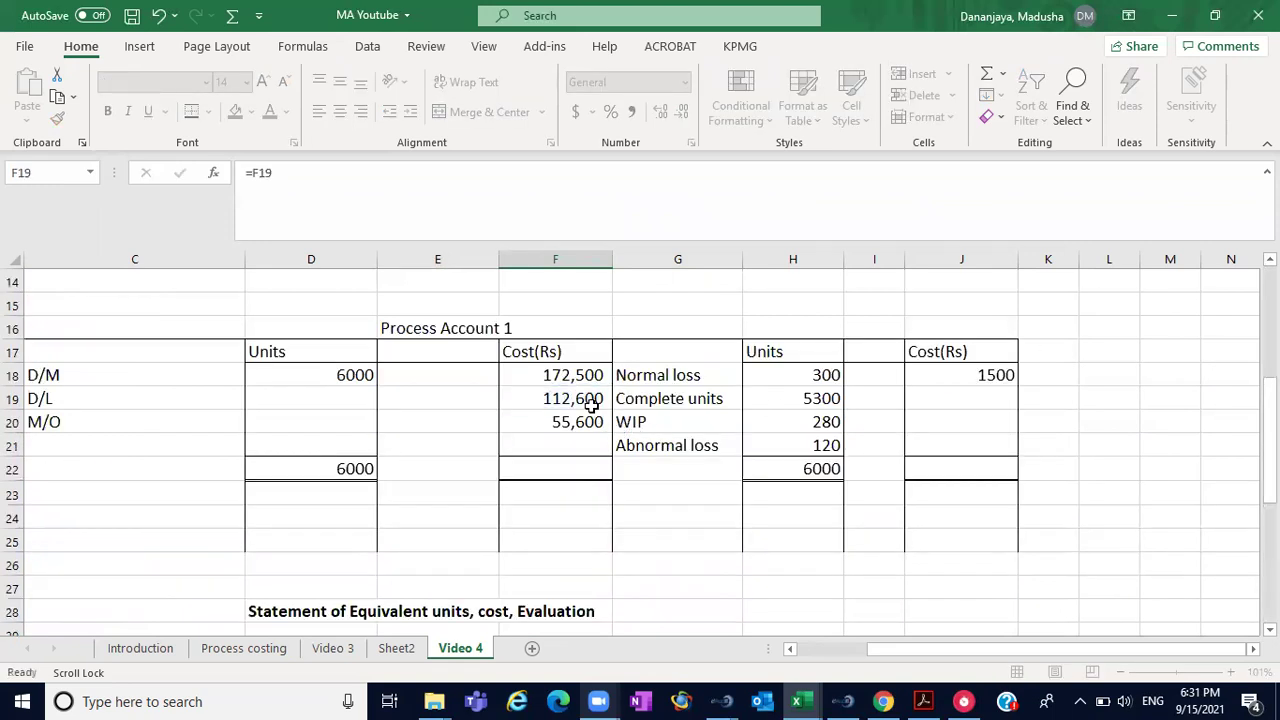
{"action": "key", "text": "Return"}
- Link G42 in the cost of the period row to the M/O cost in F20 of Process Account 1
{"action": "left_click", "coordinate": [651, 585]}
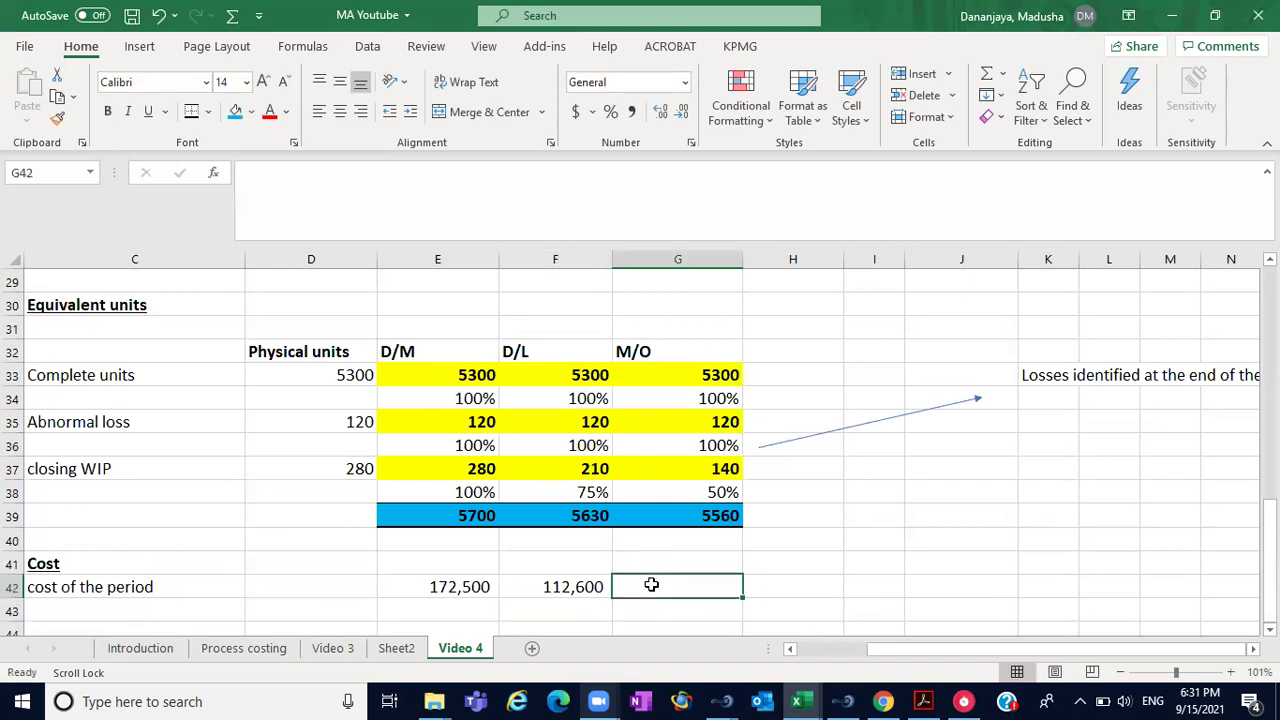
{"action": "type", "text": "="}
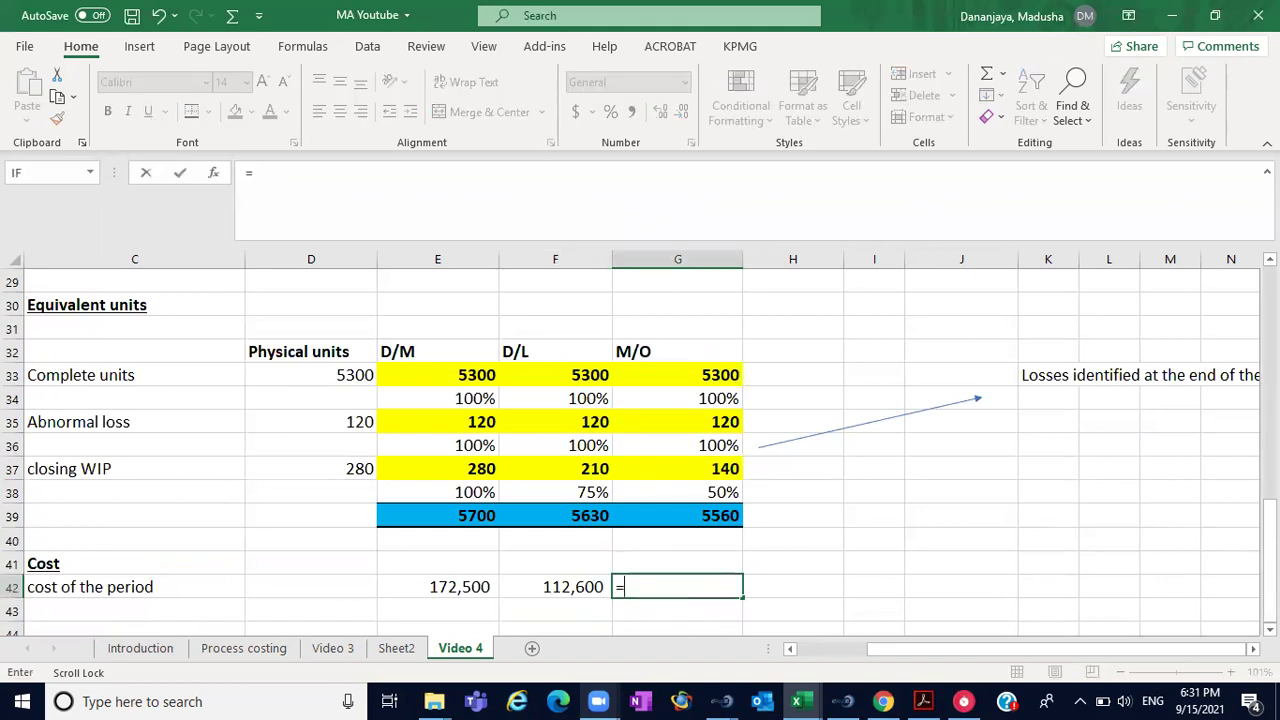
{"action": "scroll", "coordinate": [640, 440], "scroll_direction": "up", "scroll_amount": 9}
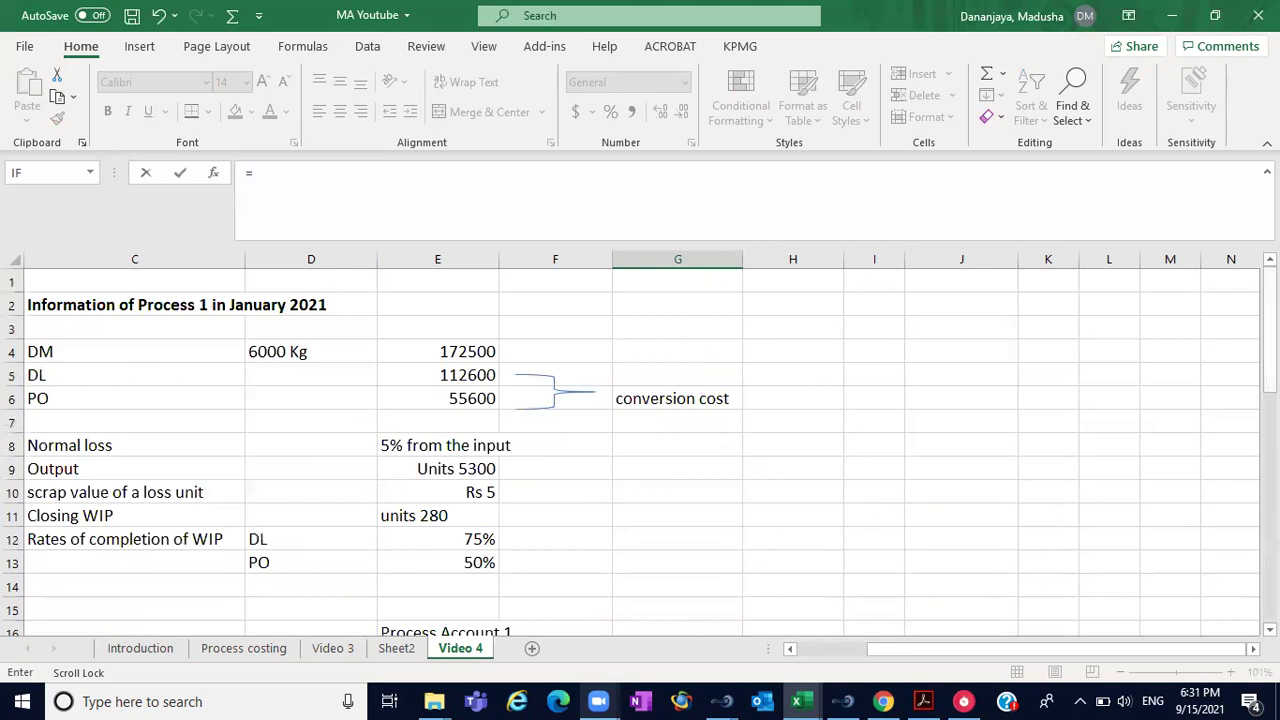
{"action": "scroll", "coordinate": [640, 440], "scroll_direction": "down", "scroll_amount": 5}
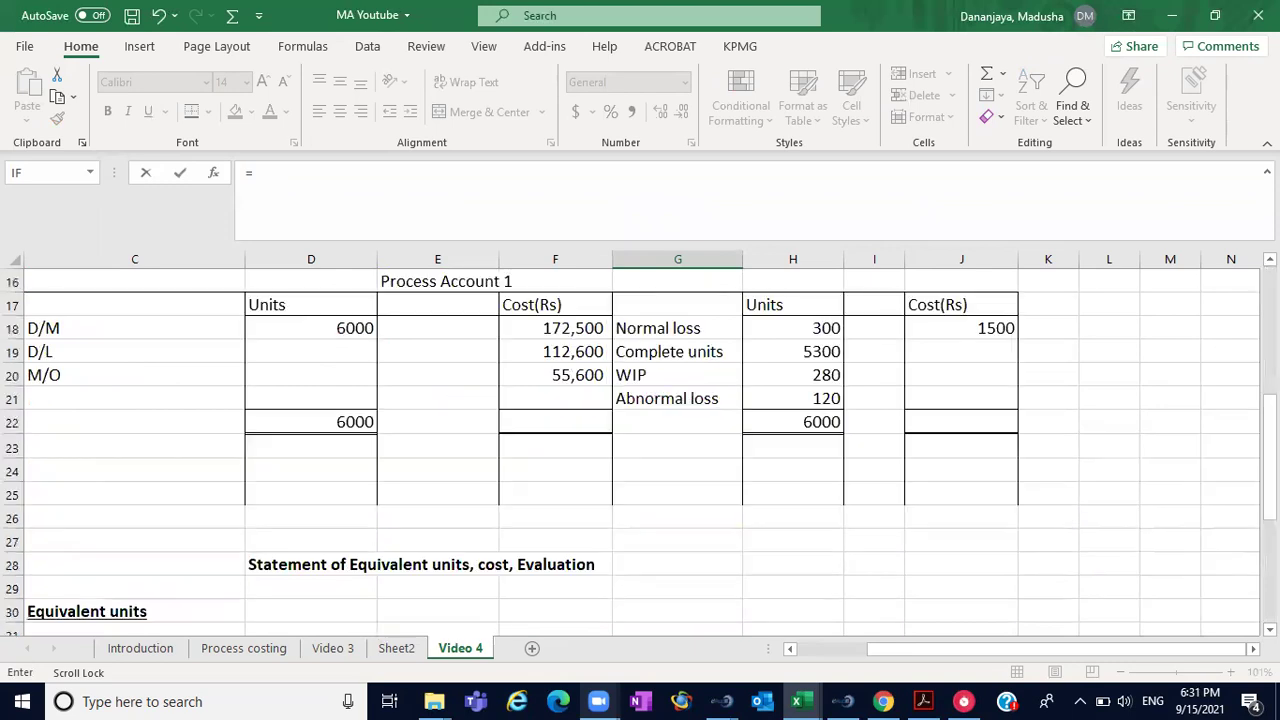
{"action": "left_click", "coordinate": [560, 374]}
{"action": "key", "text": "Return"}
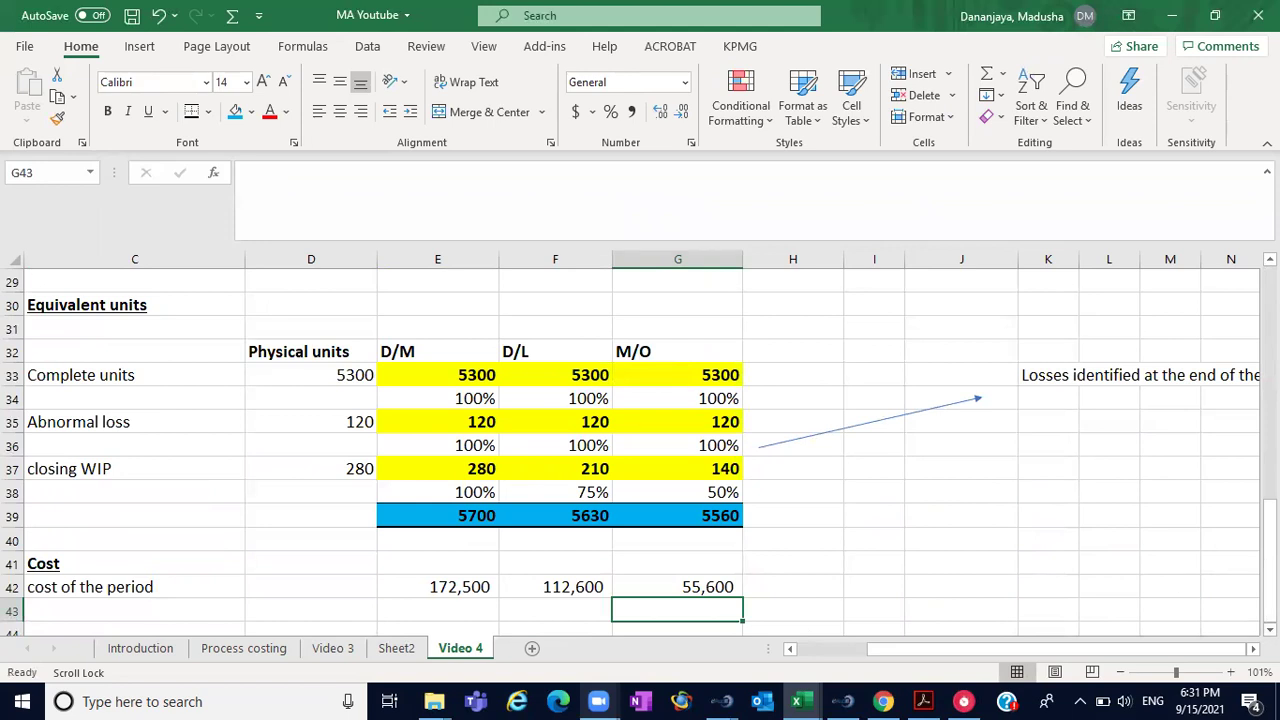
- Open the Video 3 sheet and widen column E so the Cost(Rs) figures of Process Account 1 are readable
{"action": "scroll", "coordinate": [640, 450], "scroll_direction": "down", "scroll_amount": 3}
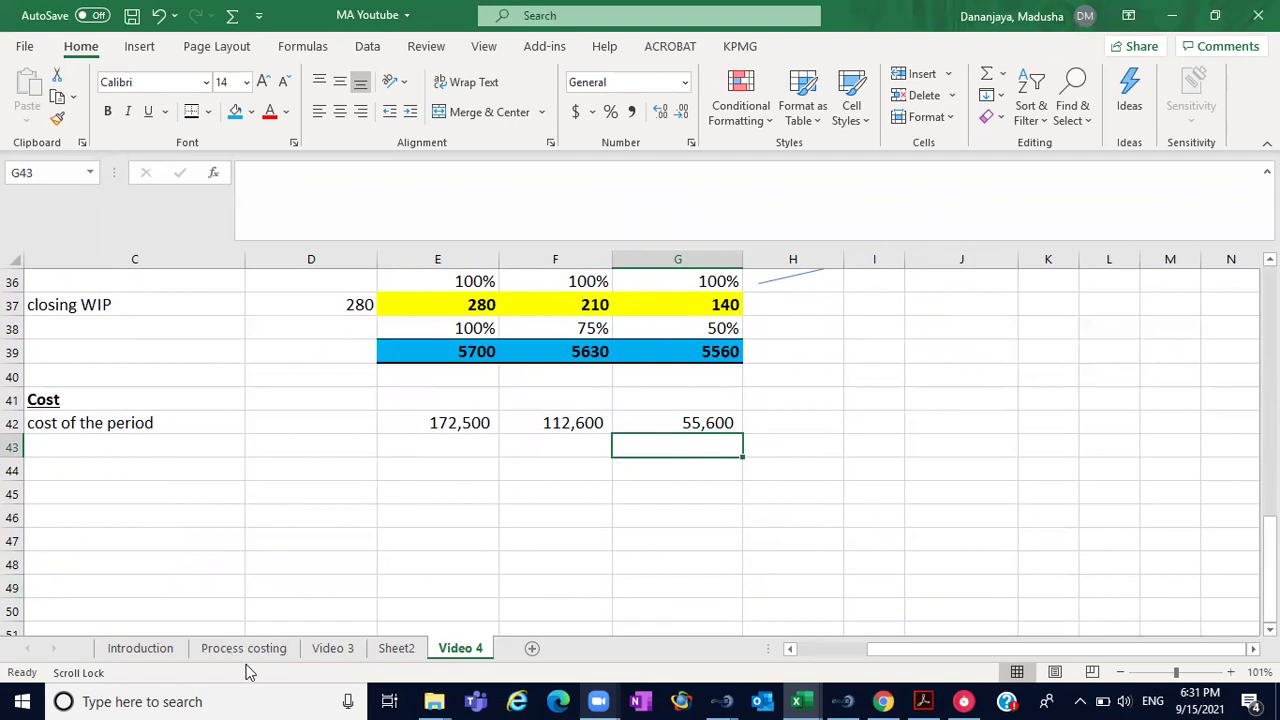
{"action": "left_click", "coordinate": [325, 650]}
{"action": "left_click", "coordinate": [1146, 467]}
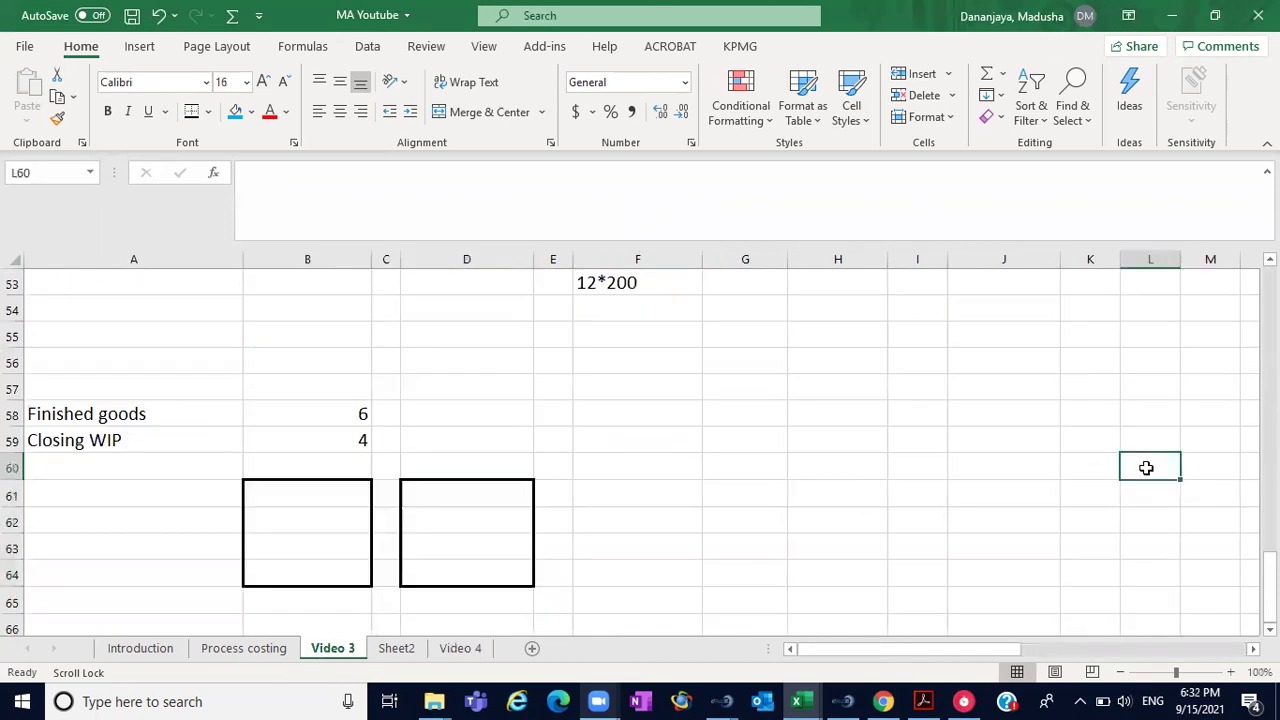
{"action": "scroll", "coordinate": [640, 440], "scroll_direction": "up", "scroll_amount": 4}
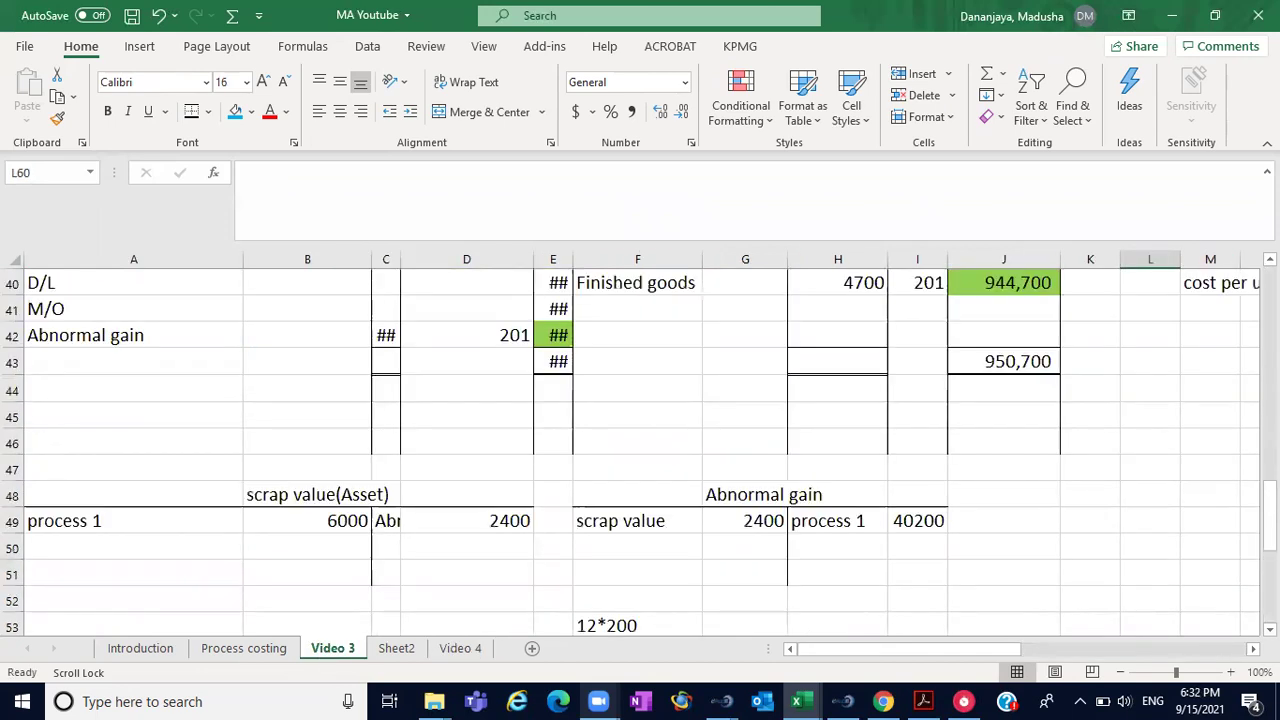
{"action": "scroll", "coordinate": [640, 450], "scroll_direction": "up", "scroll_amount": 4}
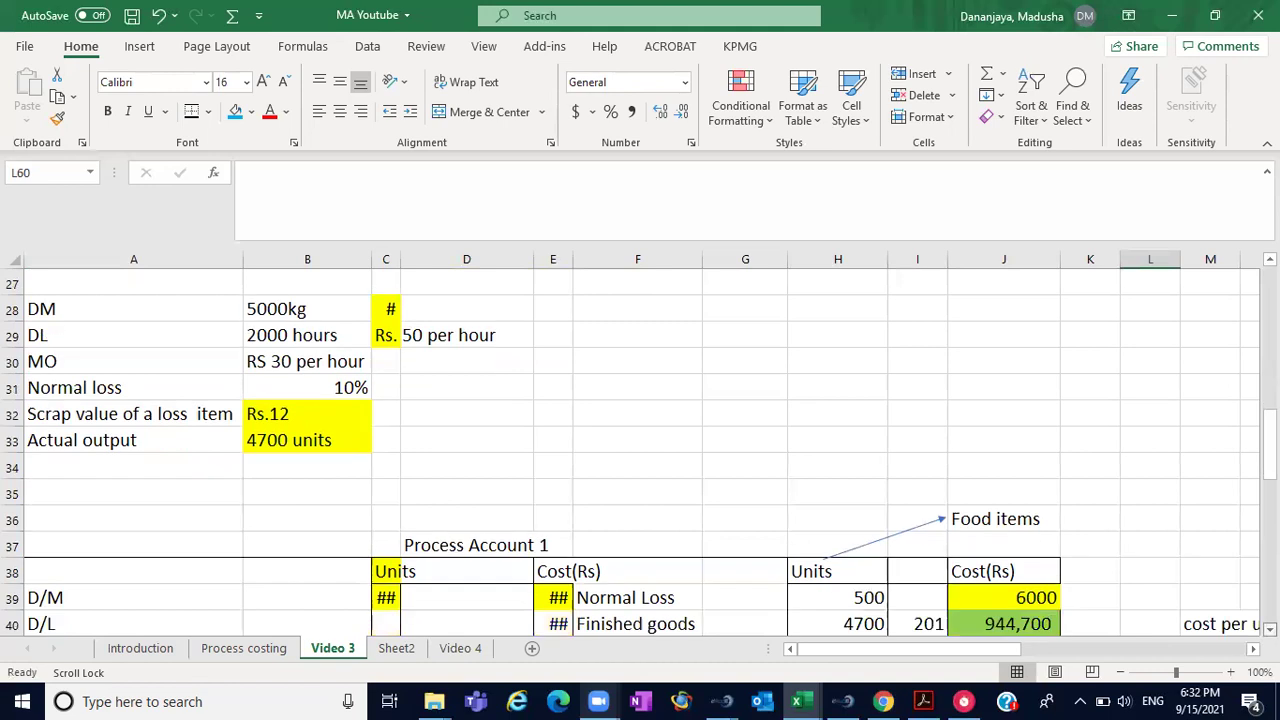
{"action": "scroll", "coordinate": [662, 412], "scroll_direction": "down", "scroll_amount": 3}
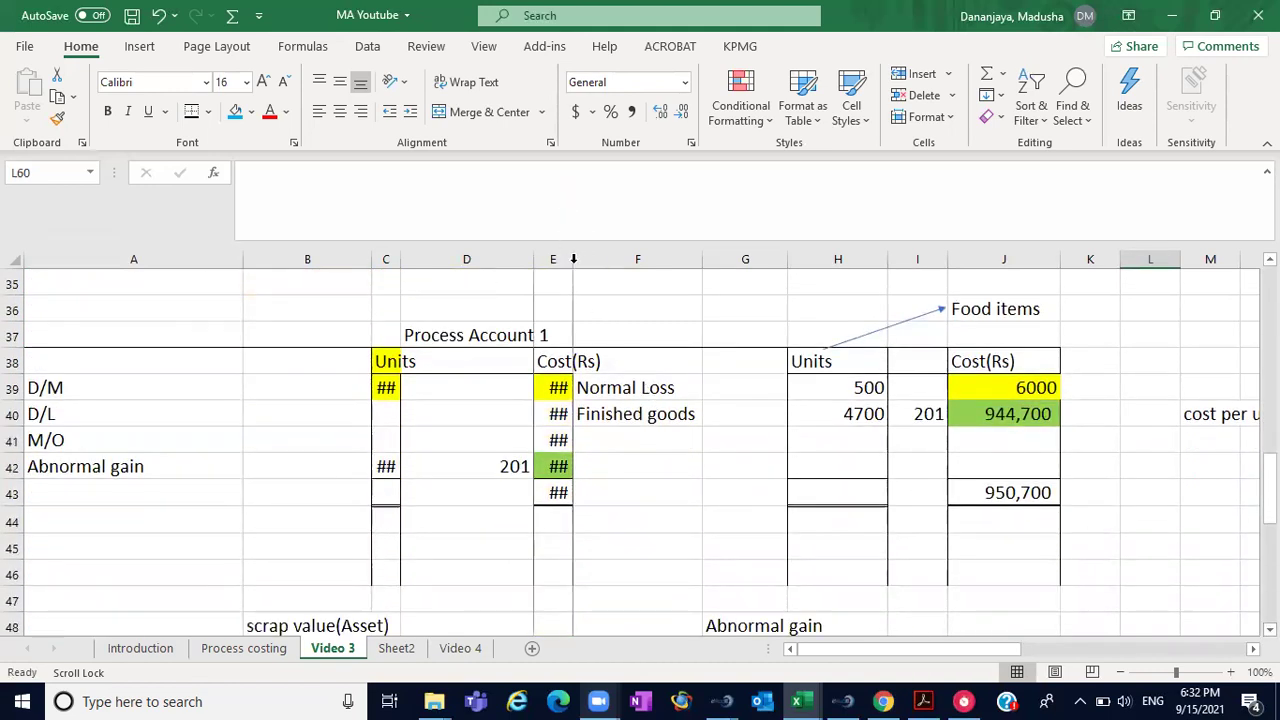
{"action": "left_click_drag", "start_coordinate": [573, 259], "coordinate": [620, 259]}
- Widen column C to reveal the units in the first Process Account 1, and select its input costs in E12:E15
{"action": "scroll", "coordinate": [1206, 351], "scroll_direction": "up", "scroll_amount": 5}
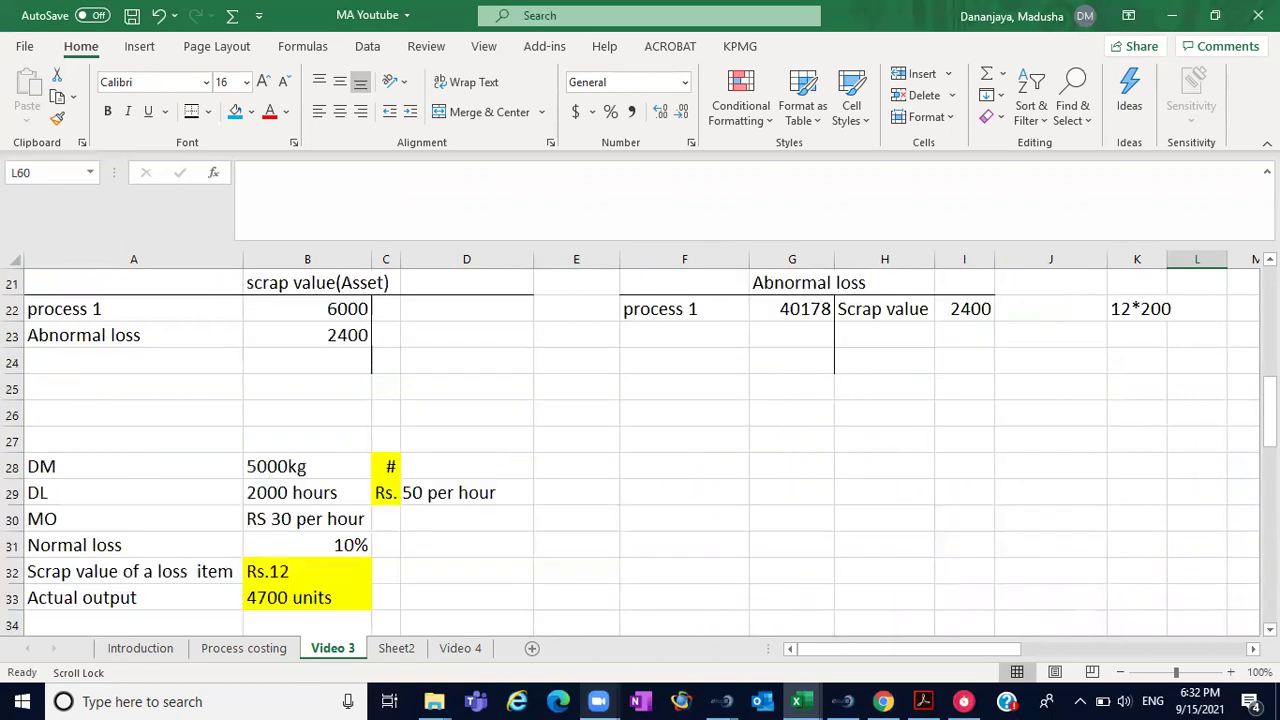
{"action": "scroll", "coordinate": [1004, 332], "scroll_direction": "up", "scroll_amount": 4}
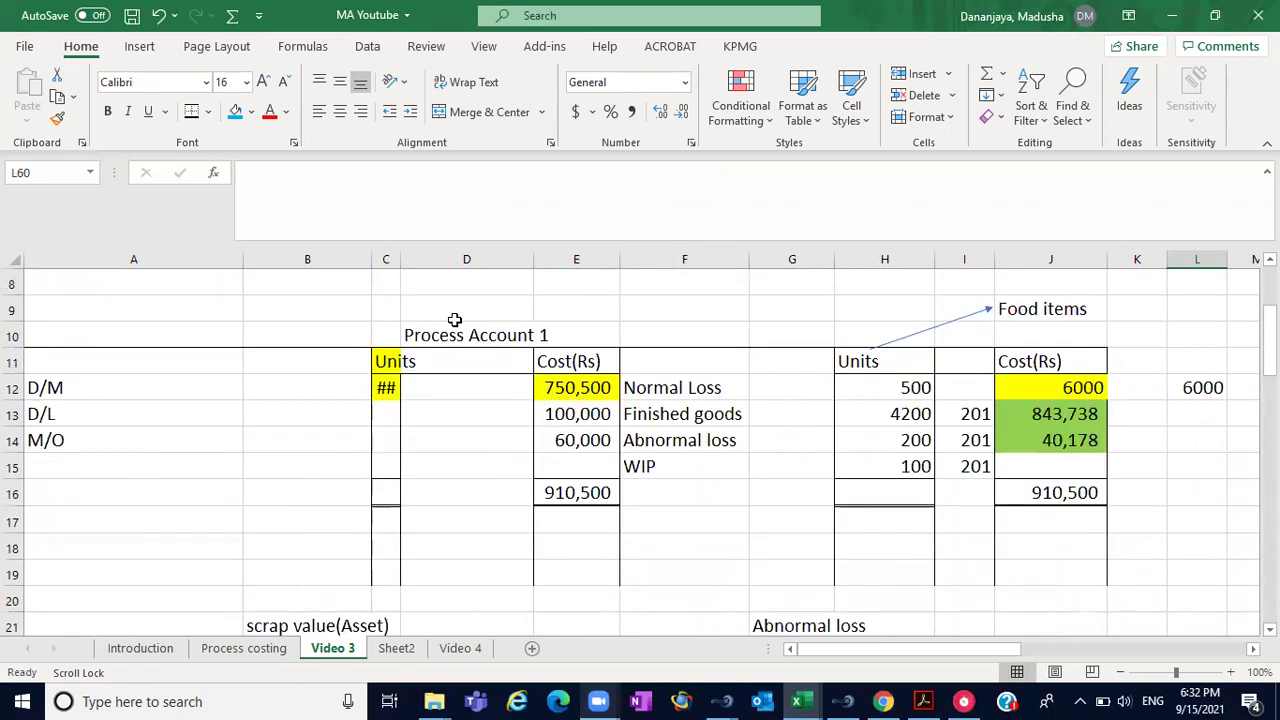
{"action": "left_click_drag", "start_coordinate": [399, 260], "coordinate": [502, 260]}
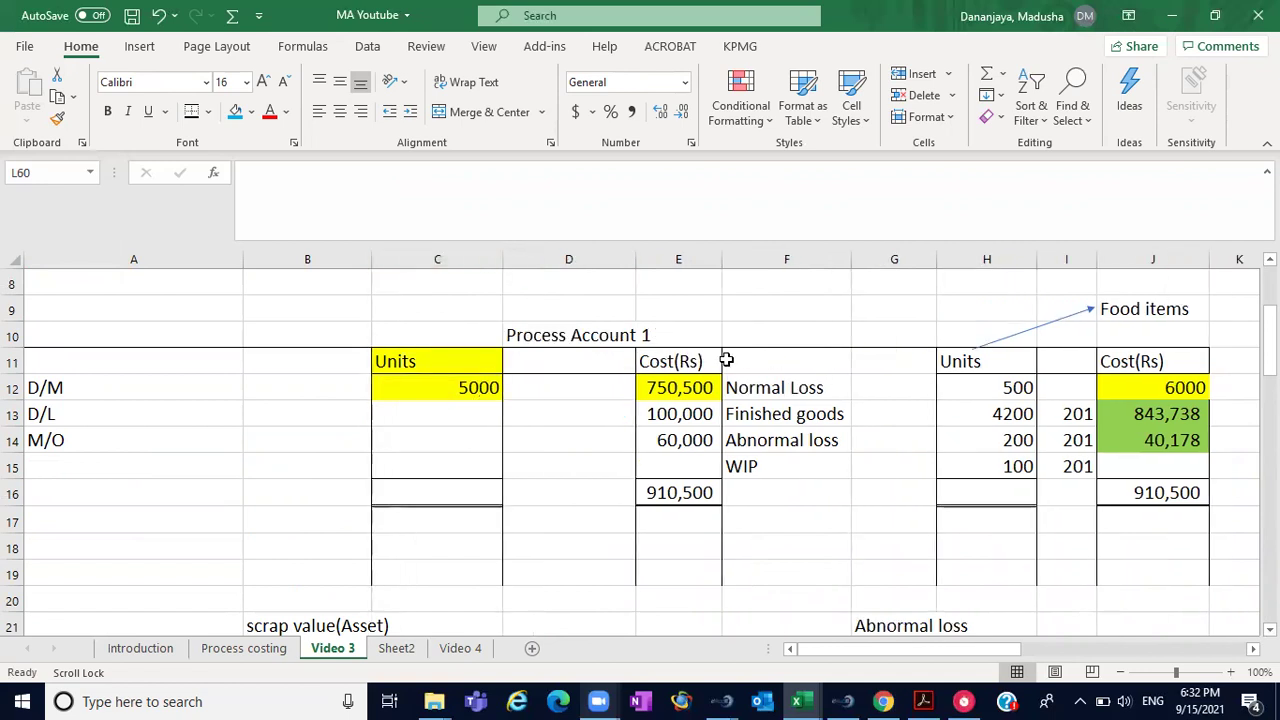
{"action": "left_click_drag", "start_coordinate": [684, 388], "coordinate": [694, 466]}
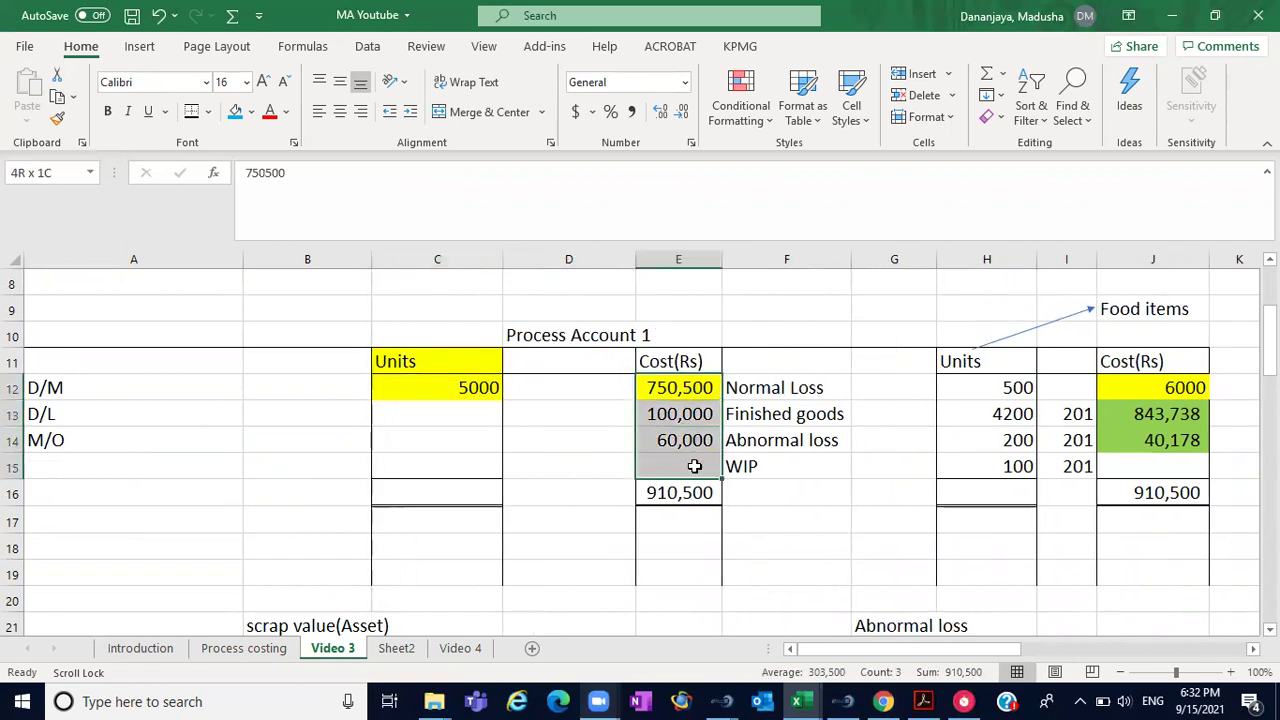
- Review the normal loss value in J12, the input costs in E12:E15 and the cost per unit calculation in Q14 on the Video 3 sheet
{"action": "left_click", "coordinate": [1125, 388]}
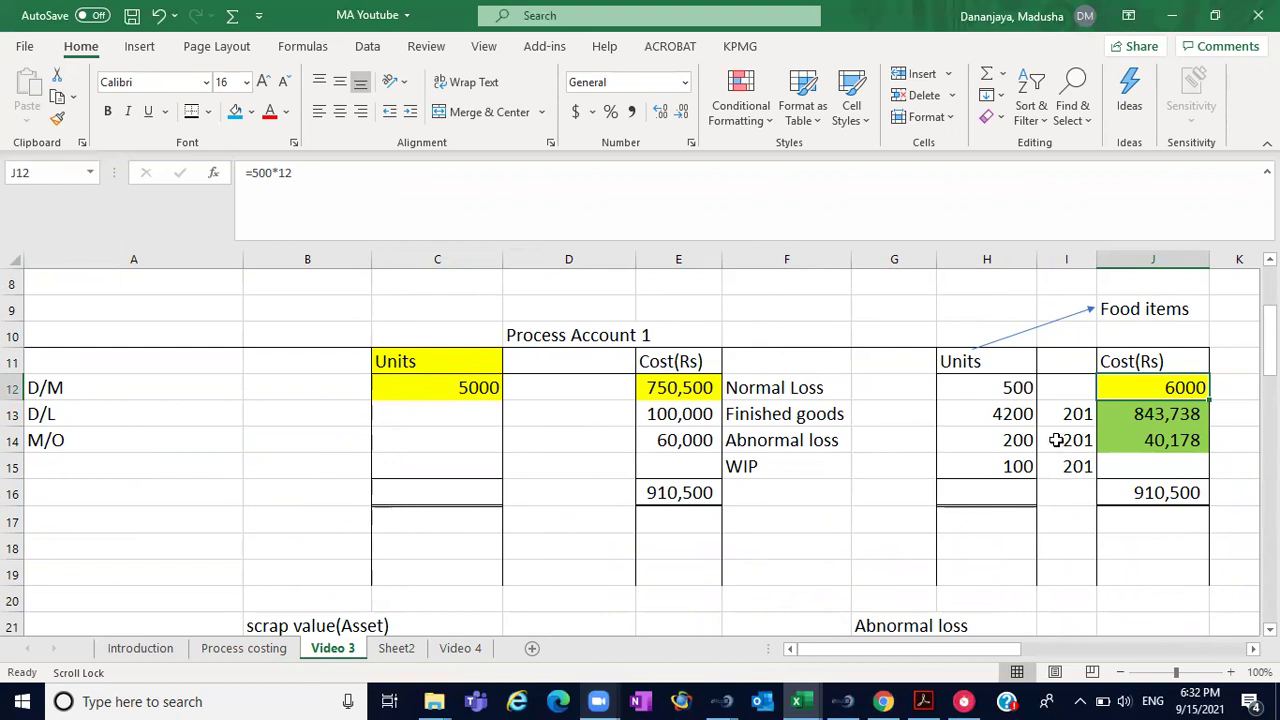
{"action": "left_click_drag", "start_coordinate": [689, 387], "coordinate": [705, 470]}
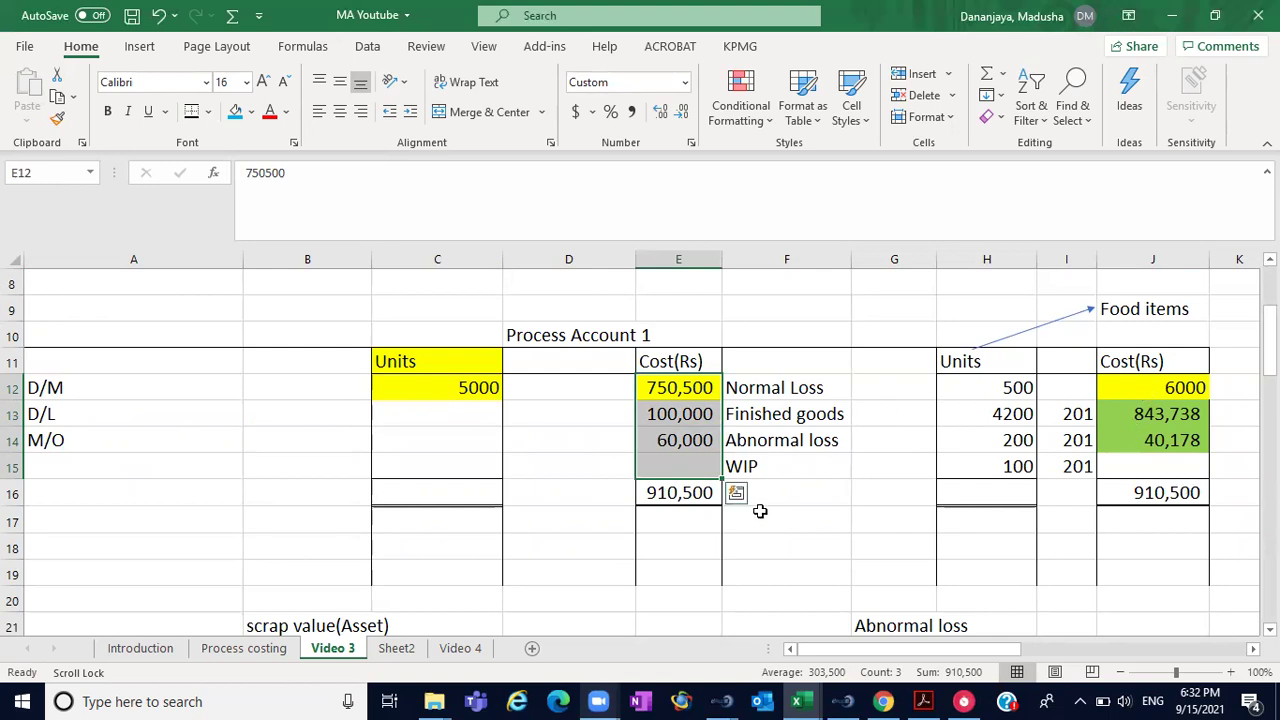
{"action": "left_click", "coordinate": [1192, 649]}
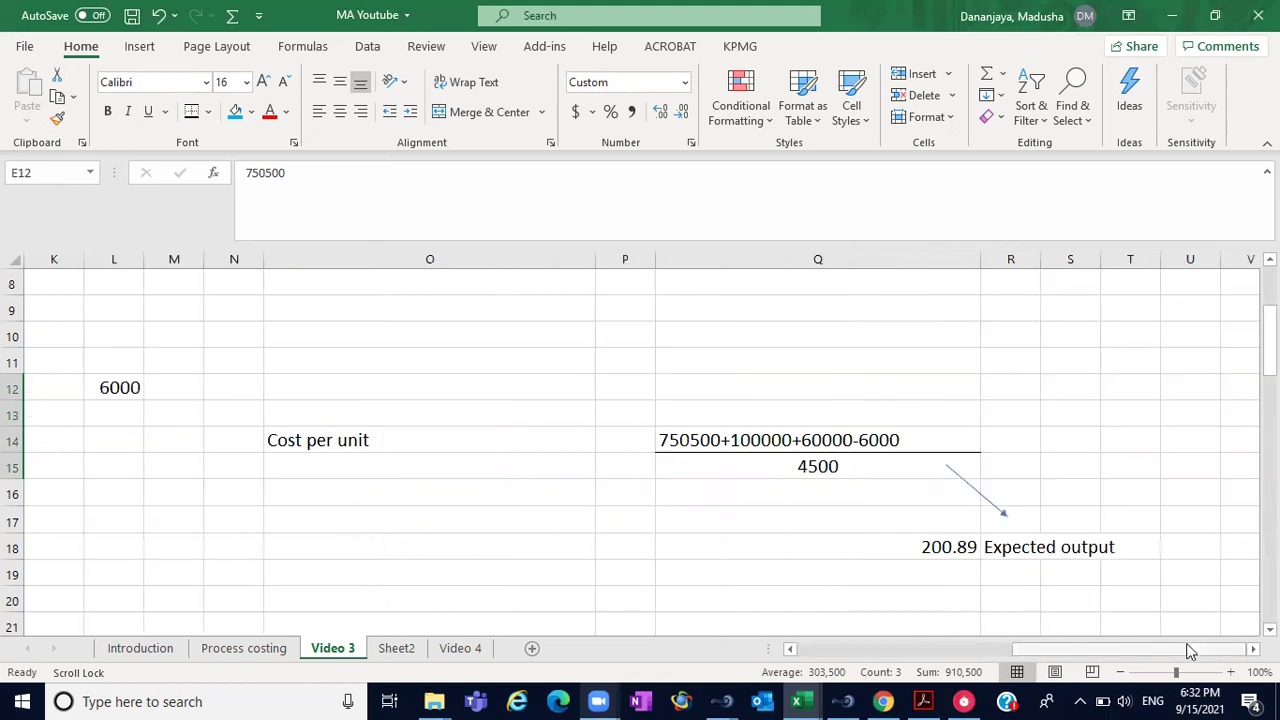
{"action": "left_click", "coordinate": [664, 437]}
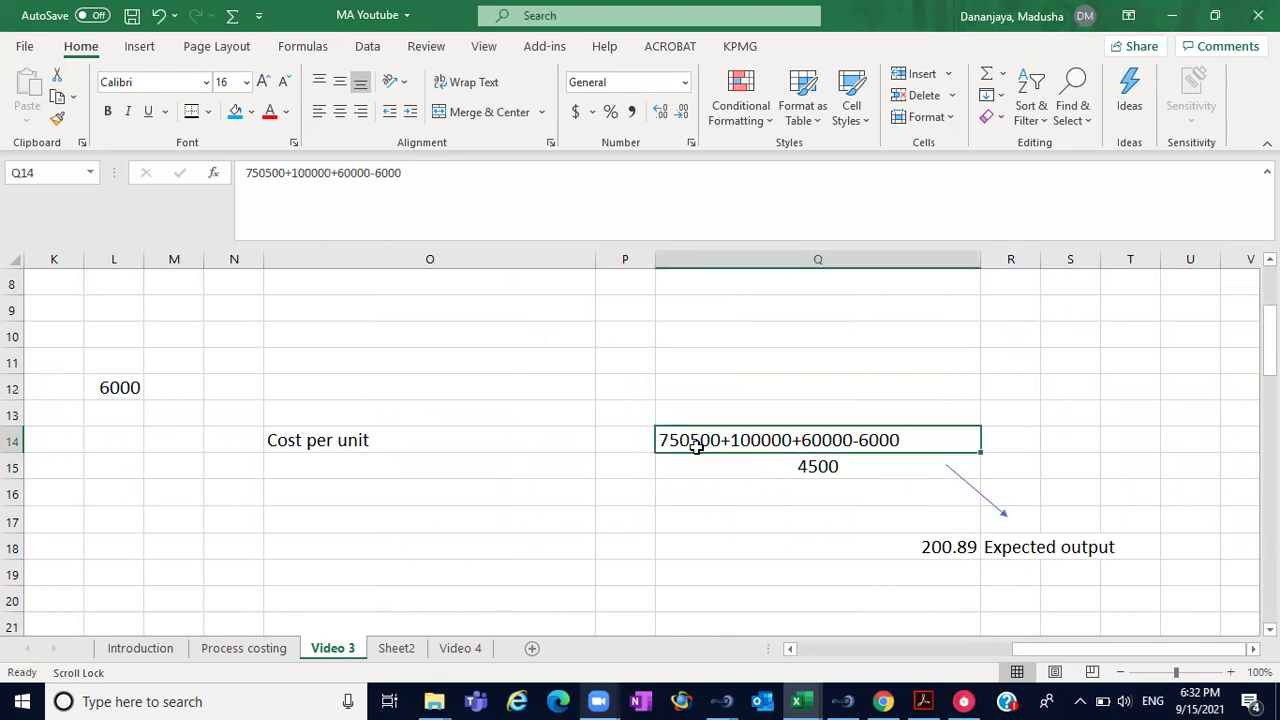
- Return to the Video 4 sheet and check the D/M, D/L and M/O cost of the period in E42:G42
{"action": "left_click", "coordinate": [472, 648]}
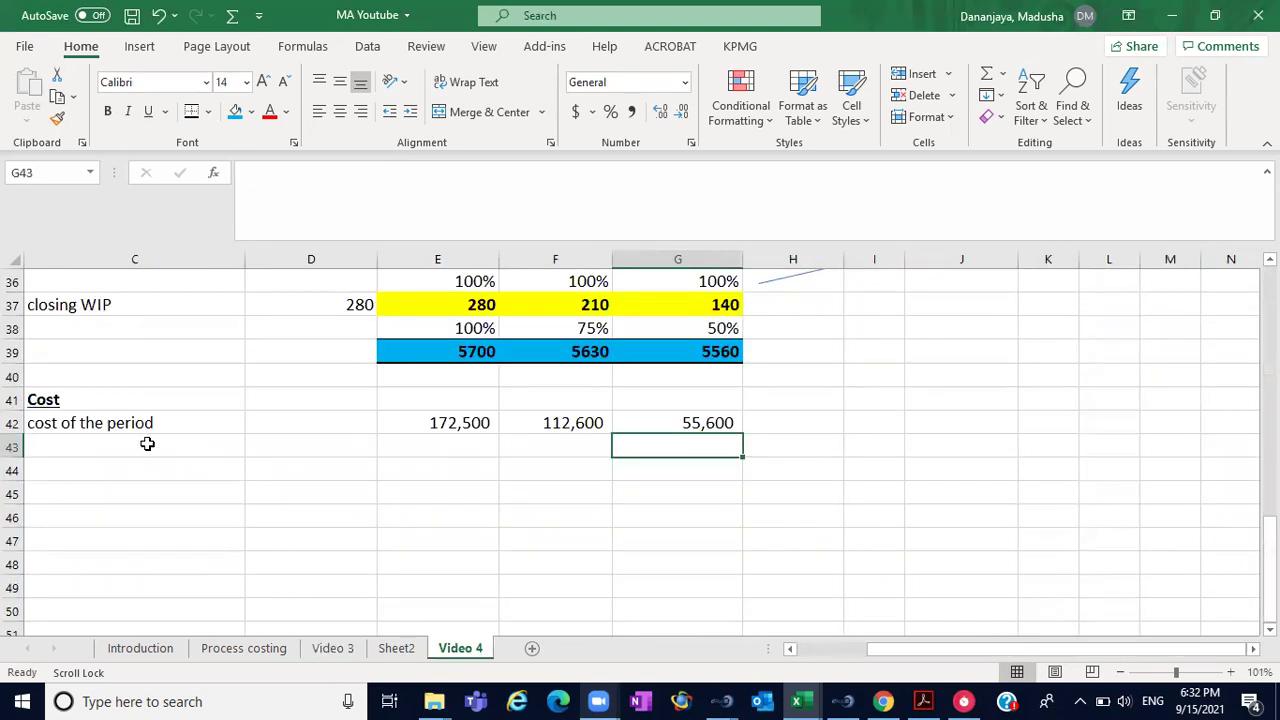
{"action": "left_click", "coordinate": [422, 426]}
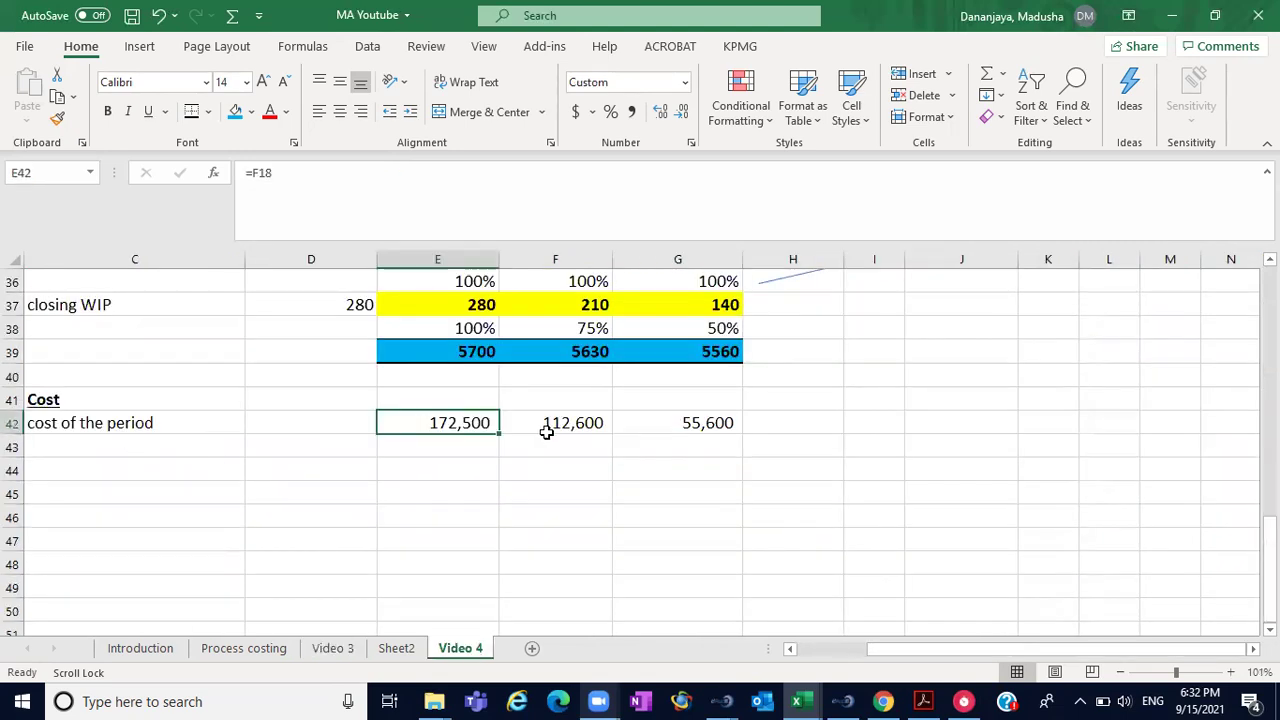
{"action": "left_click", "coordinate": [576, 428]}
{"action": "left_click", "coordinate": [688, 424]}
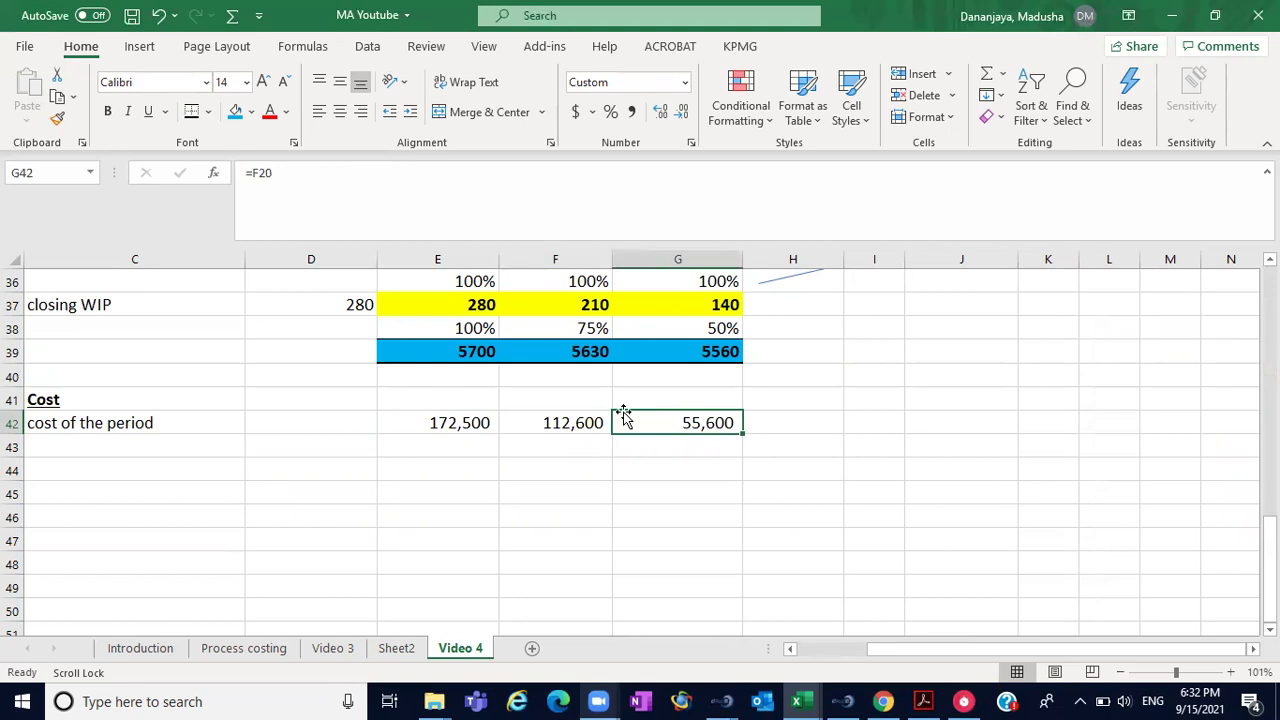
- Label C43, under cost of the period, as "(-) scrap value of normal loss"
{"action": "left_click", "coordinate": [194, 442]}
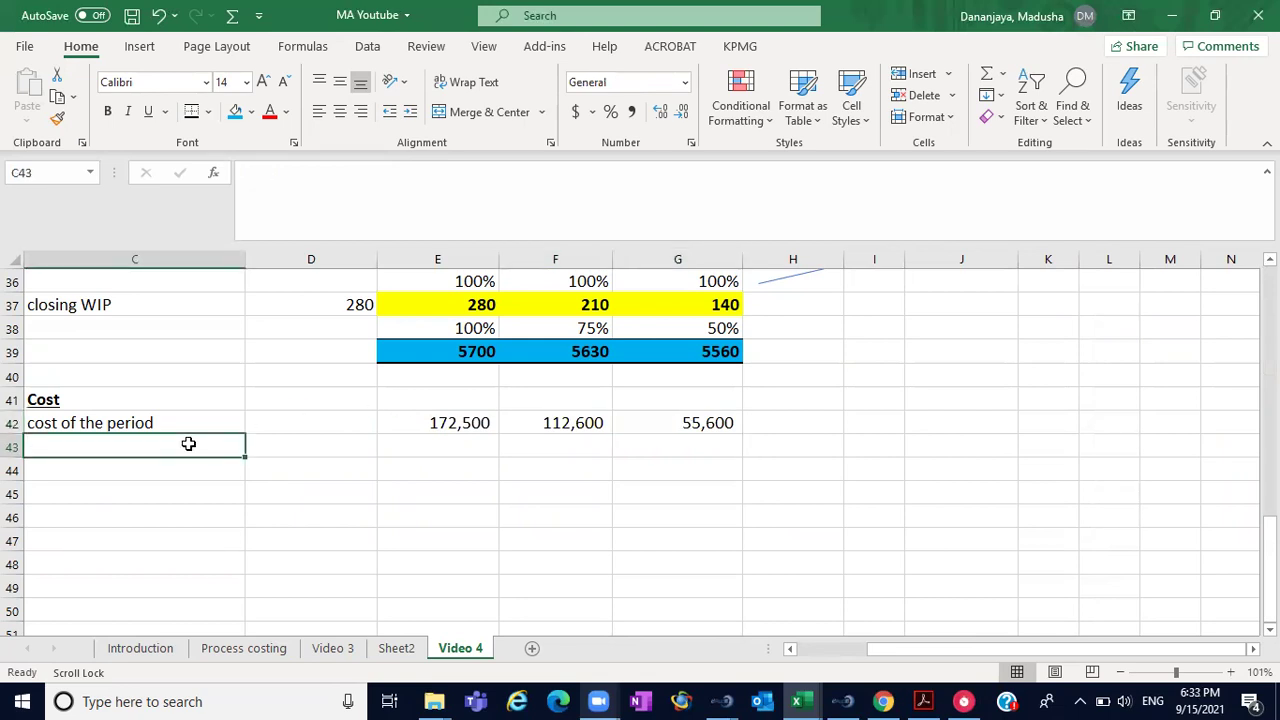
{"action": "type", "text": "(_"}
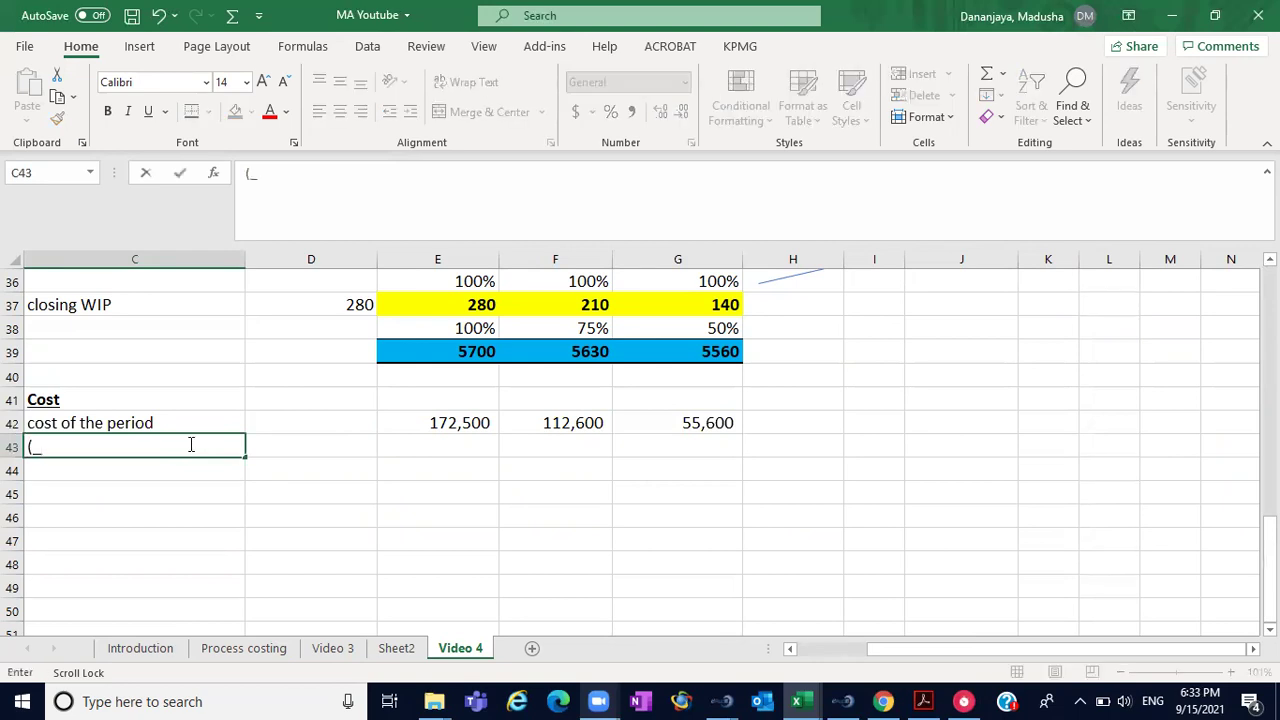
{"action": "key", "text": "BackSpace"}
{"action": "key", "text": "BackSpace"}
{"action": "type", "text": "(-0"}
{"action": "key", "text": "BackSpace"}
{"action": "type", "text": ")"}
{"action": "left_click", "coordinate": [191, 445]}
{"action": "type", "text": "scrap v"}
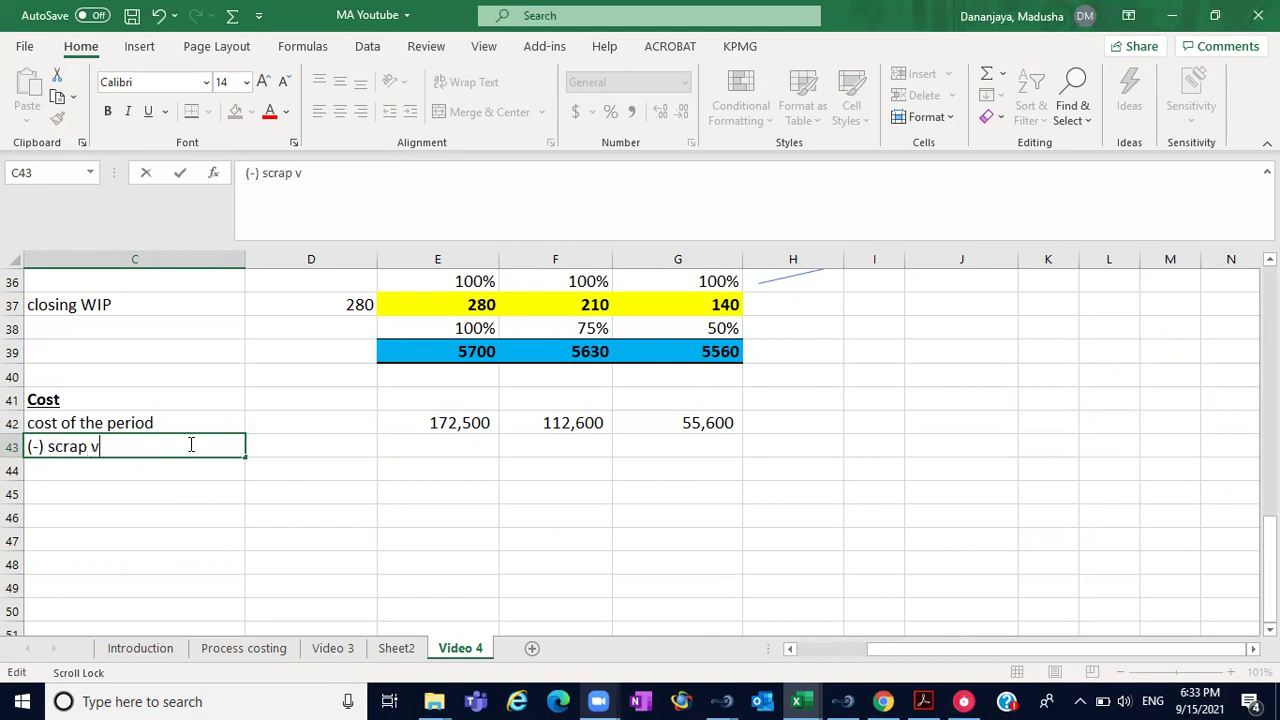
{"action": "type", "text": "alue of n"}
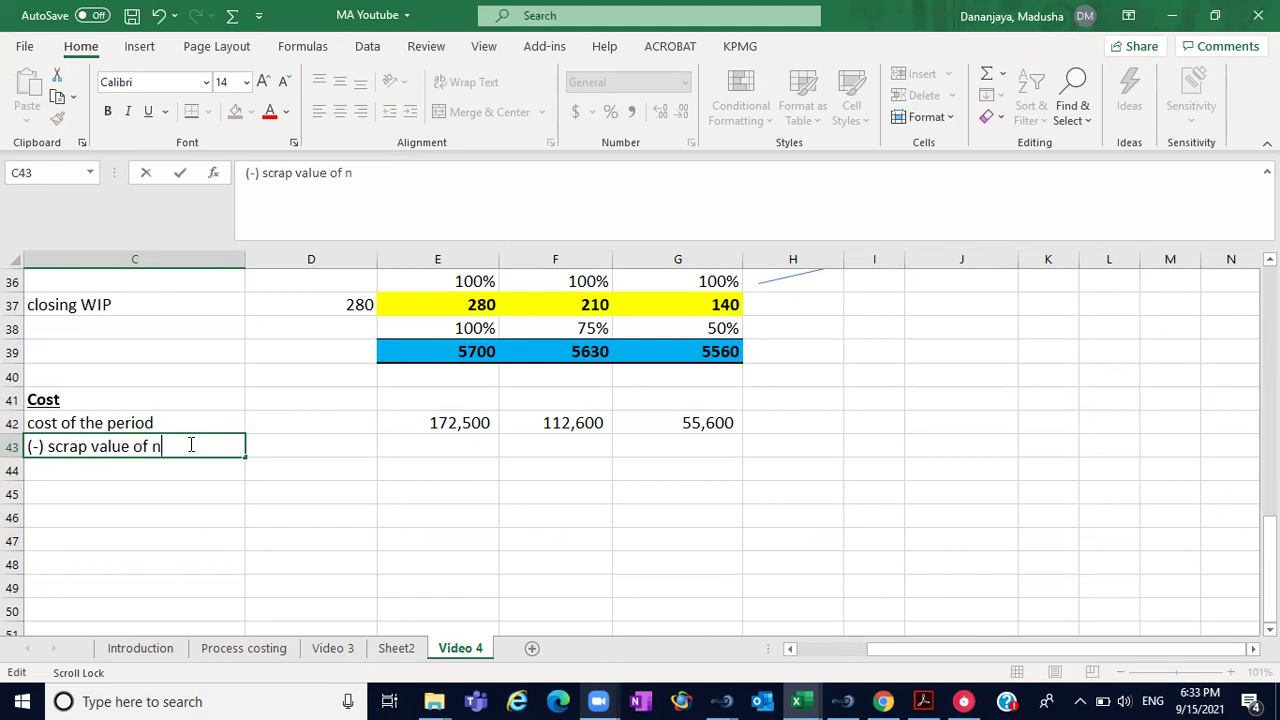
{"action": "type", "text": "ormalloss"}
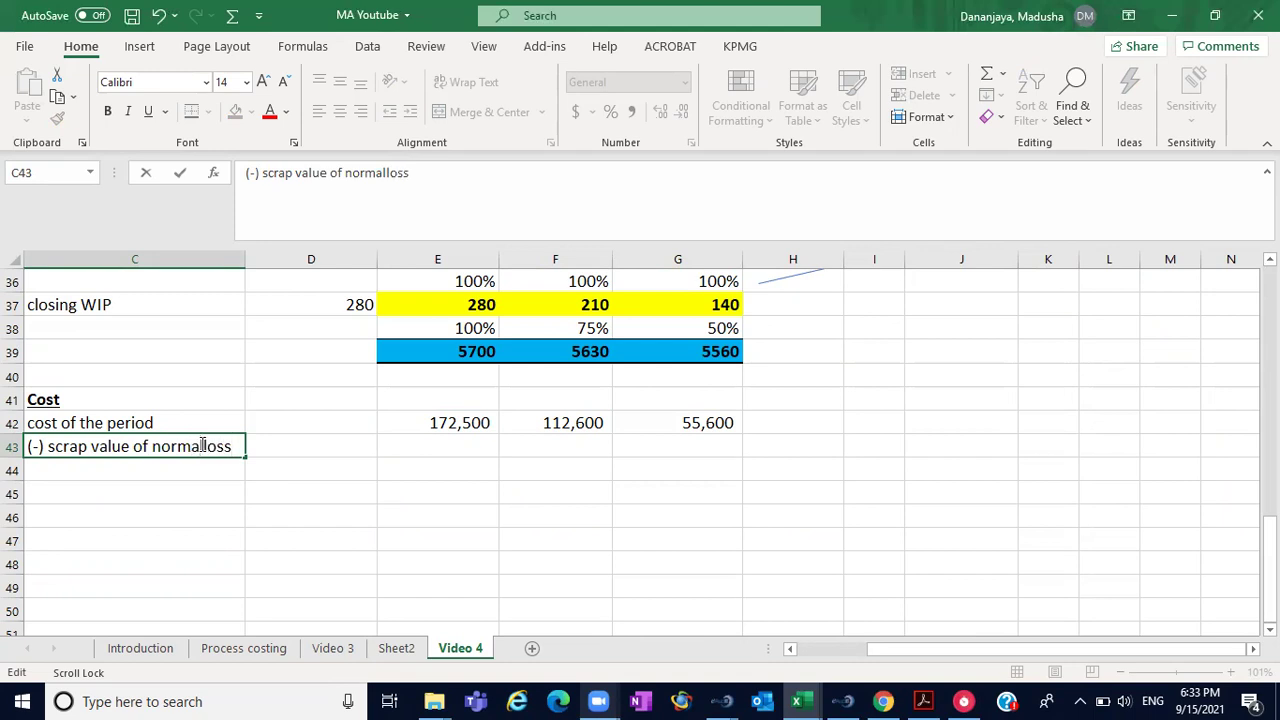
{"action": "left_click", "coordinate": [204, 447]}
- In E43, deduct the scrap value of normal loss from the D/M cost by linking to Process Account 1 with =-J18
{"action": "left_click", "coordinate": [408, 437]}
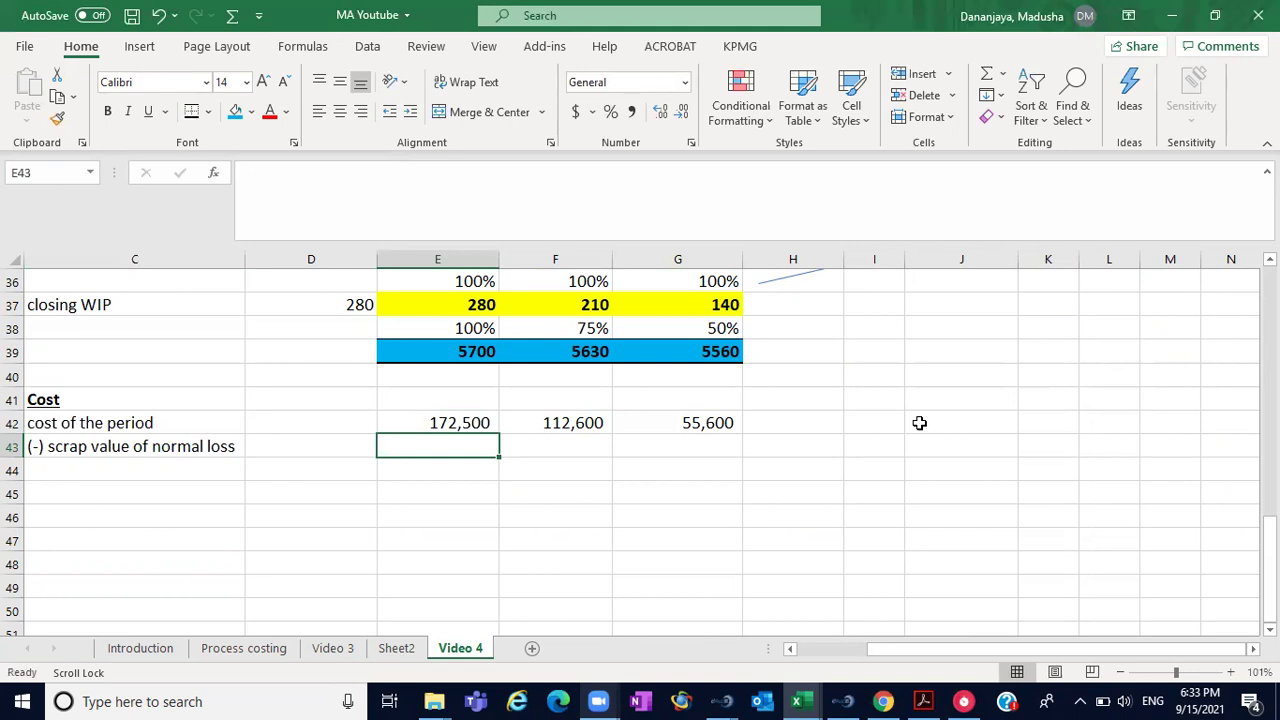
{"action": "scroll", "coordinate": [640, 450], "scroll_direction": "up", "scroll_amount": 9}
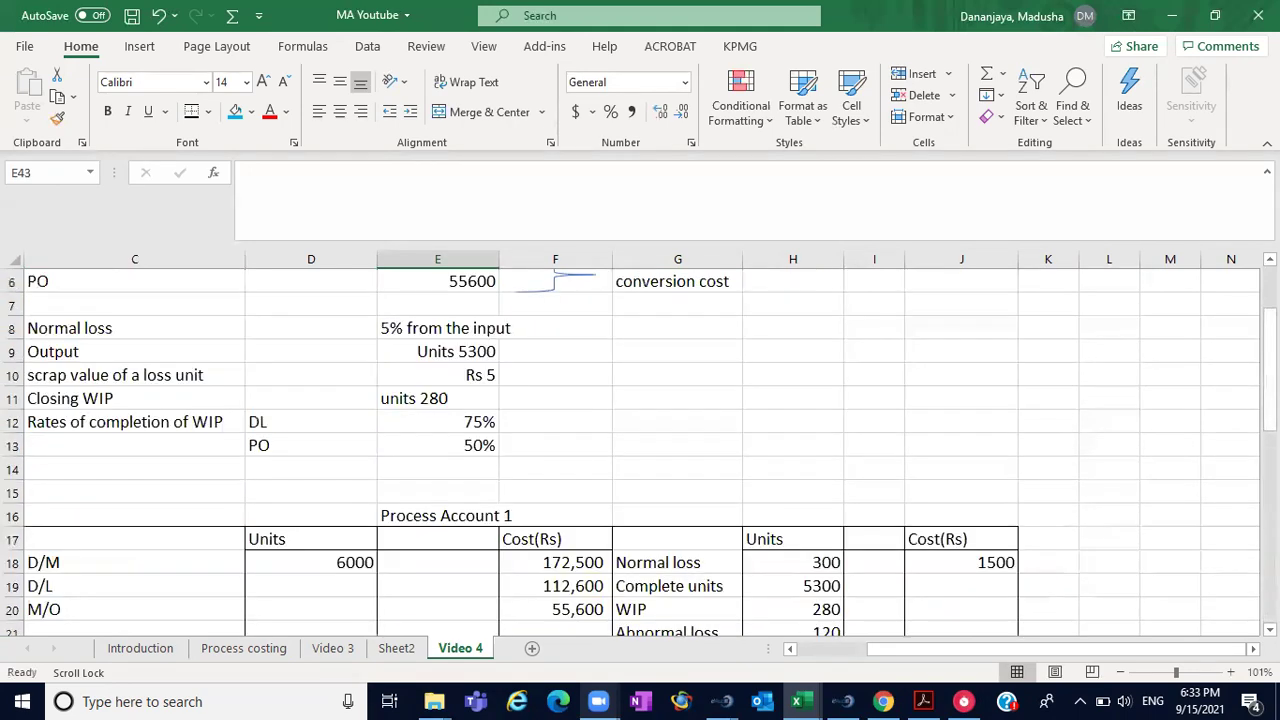
{"action": "scroll", "coordinate": [640, 450], "scroll_direction": "down", "scroll_amount": 4}
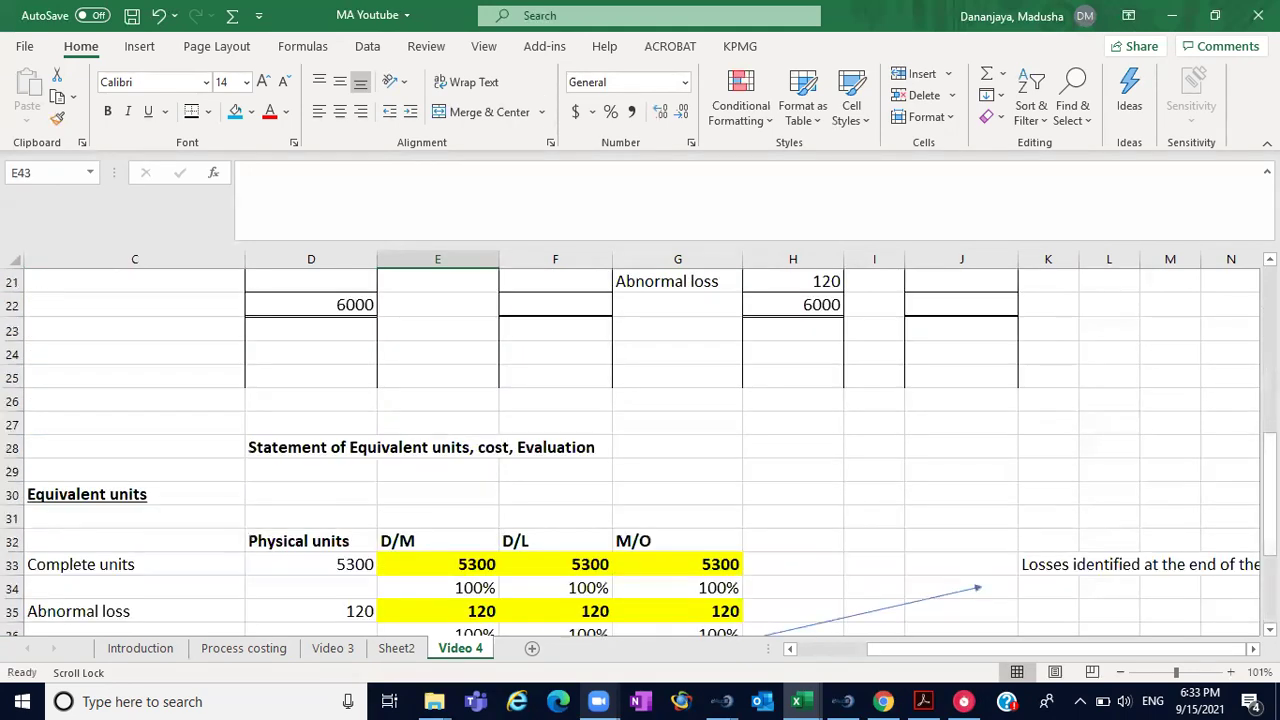
{"action": "scroll", "coordinate": [640, 450], "scroll_direction": "down", "scroll_amount": 5}
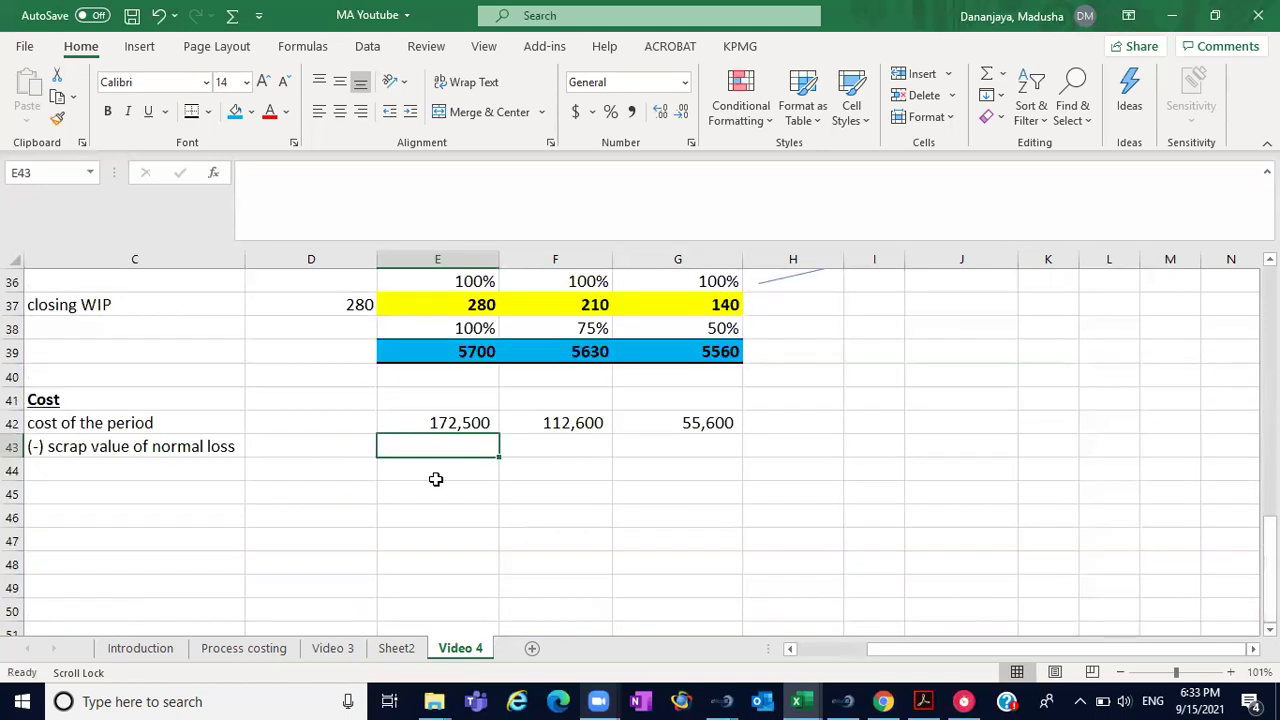
{"action": "left_click", "coordinate": [473, 423]}
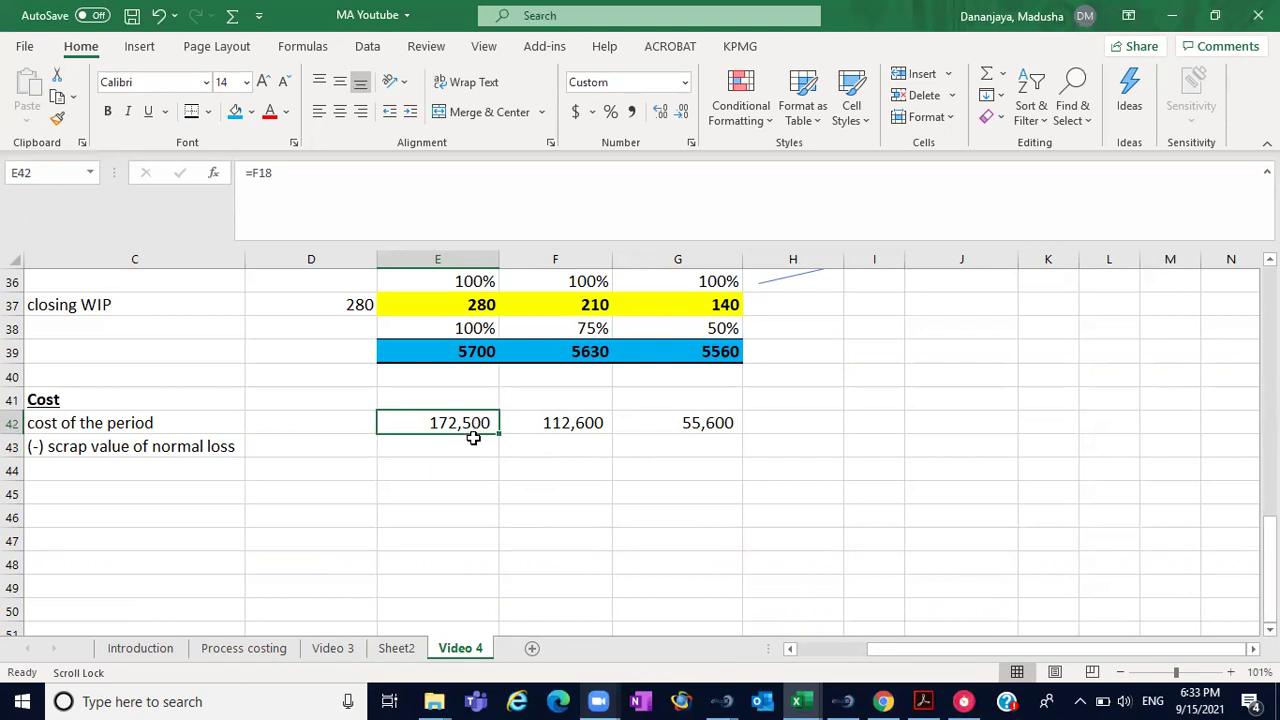
{"action": "left_click", "coordinate": [573, 430]}
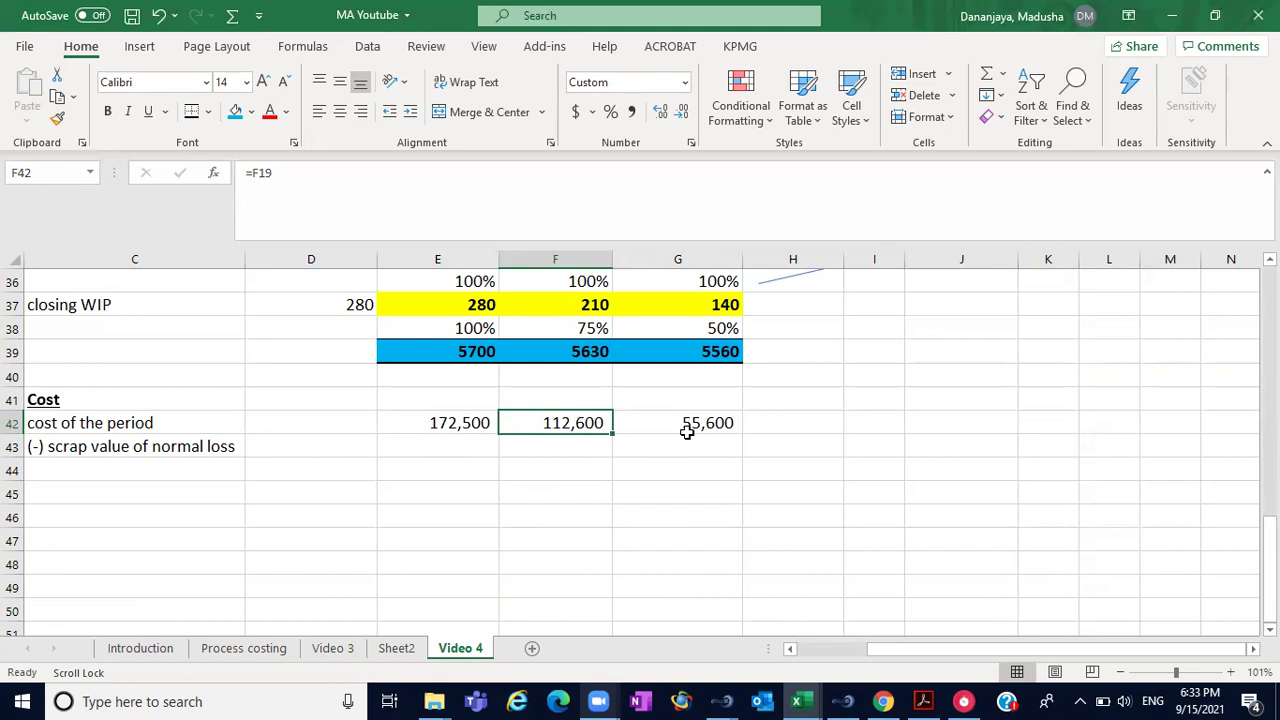
{"action": "left_click", "coordinate": [458, 442]}
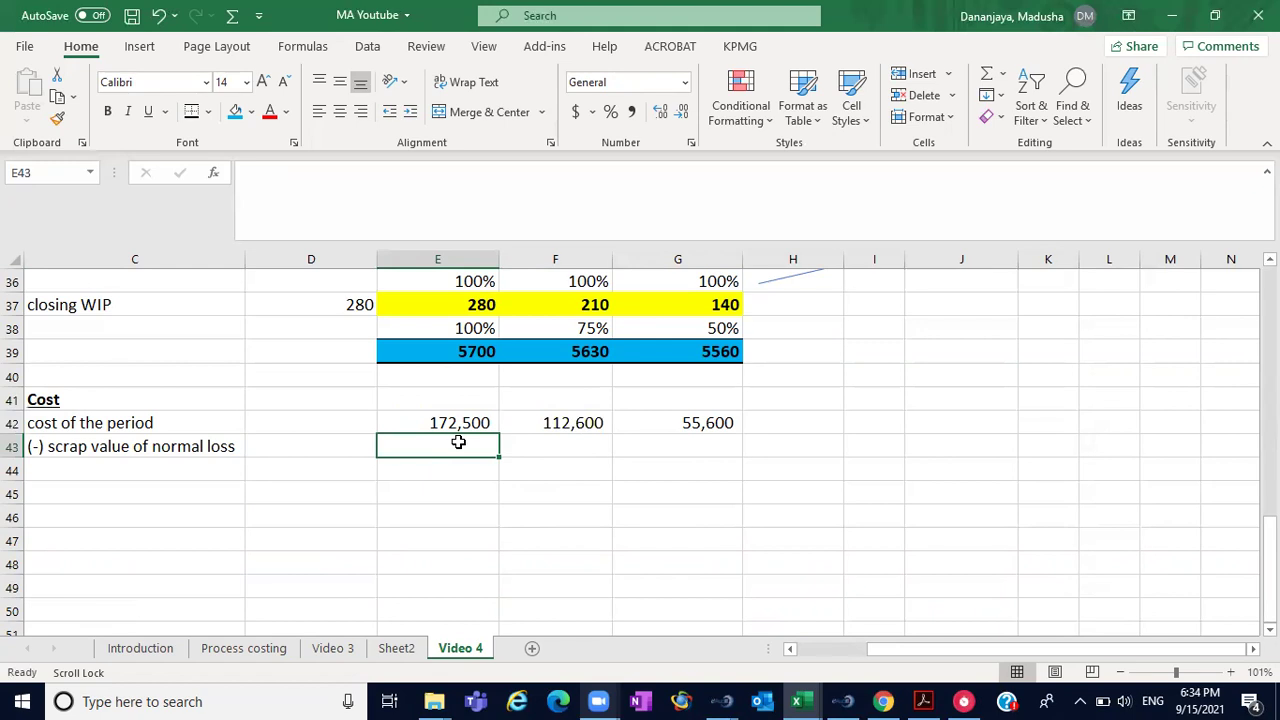
{"action": "type", "text": "=-"}
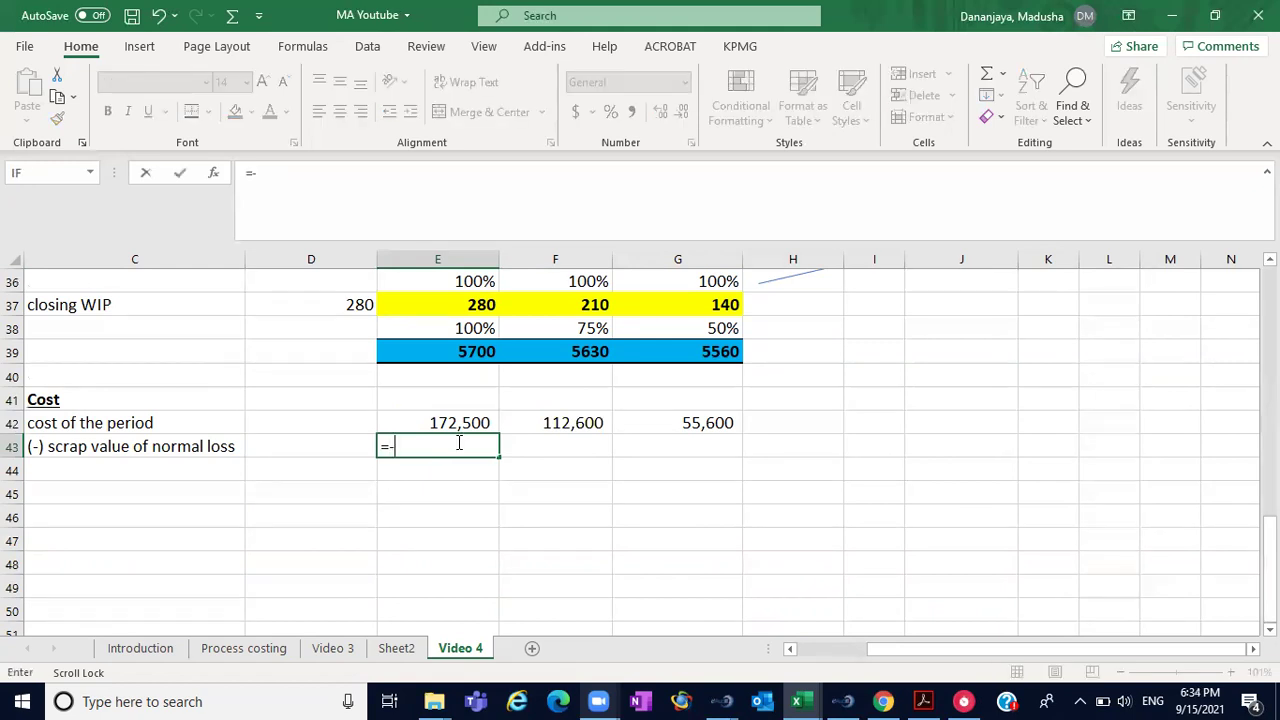
{"action": "scroll", "coordinate": [1170, 390], "scroll_direction": "up", "scroll_amount": 10}
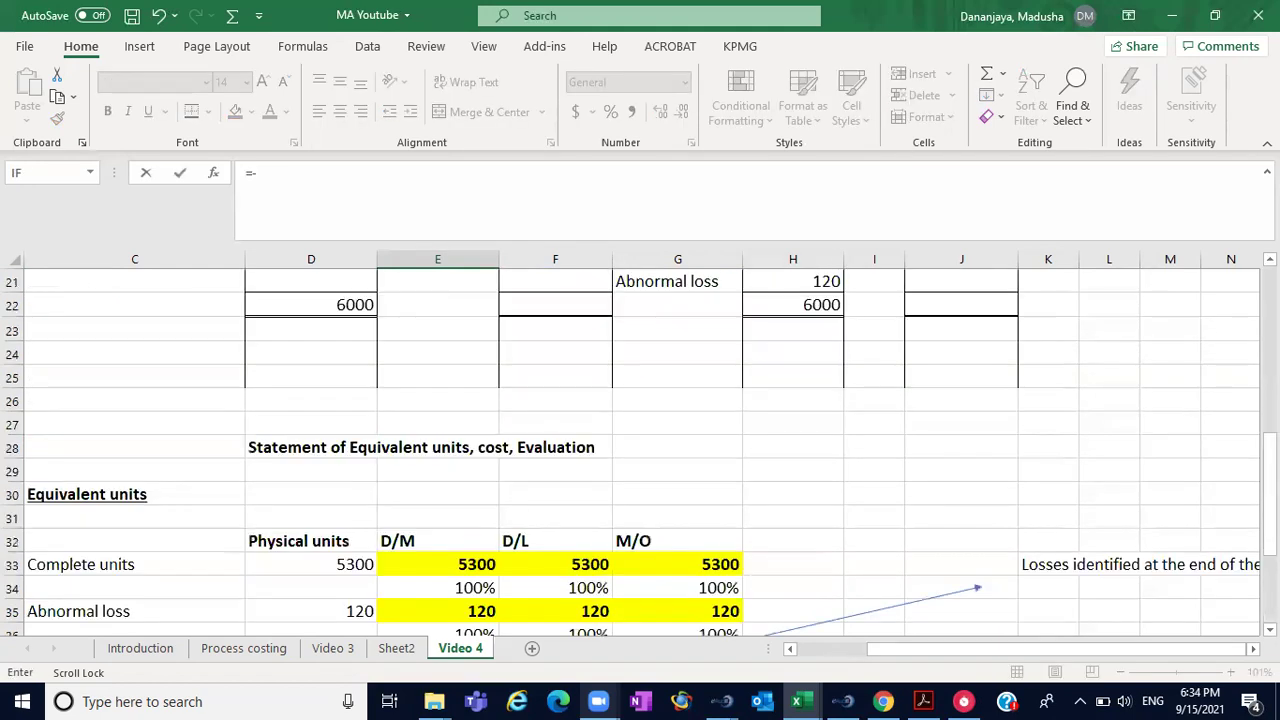
{"action": "left_click", "coordinate": [997, 565]}
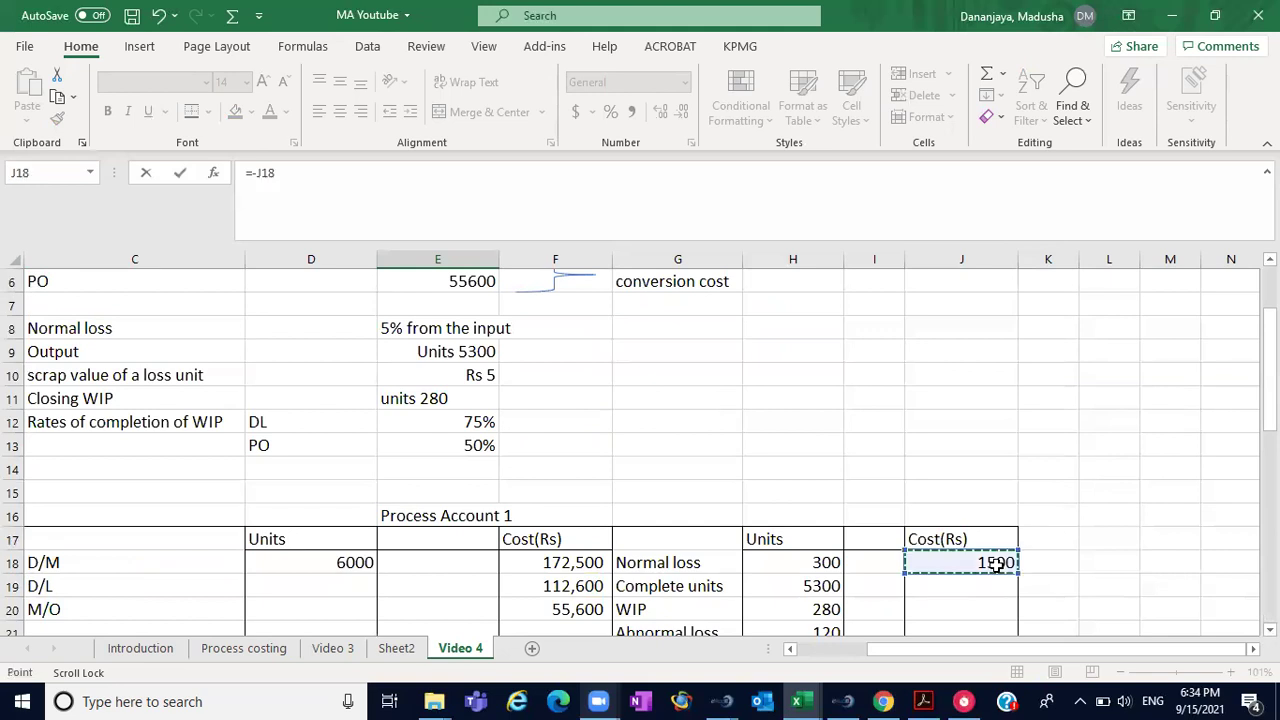
{"action": "key", "text": "Return"}
- Format the scrap value in E43 with the comma style and no decimal places
{"action": "left_click", "coordinate": [487, 587]}
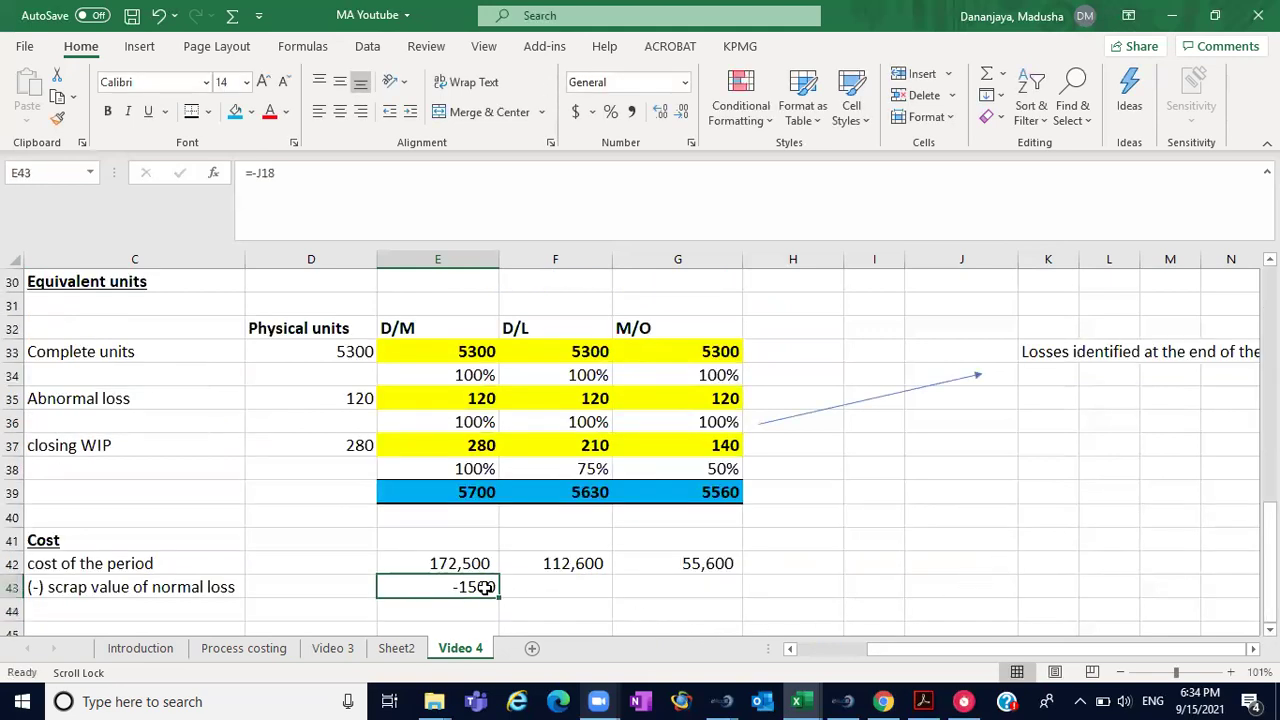
{"action": "left_click", "coordinate": [631, 112]}
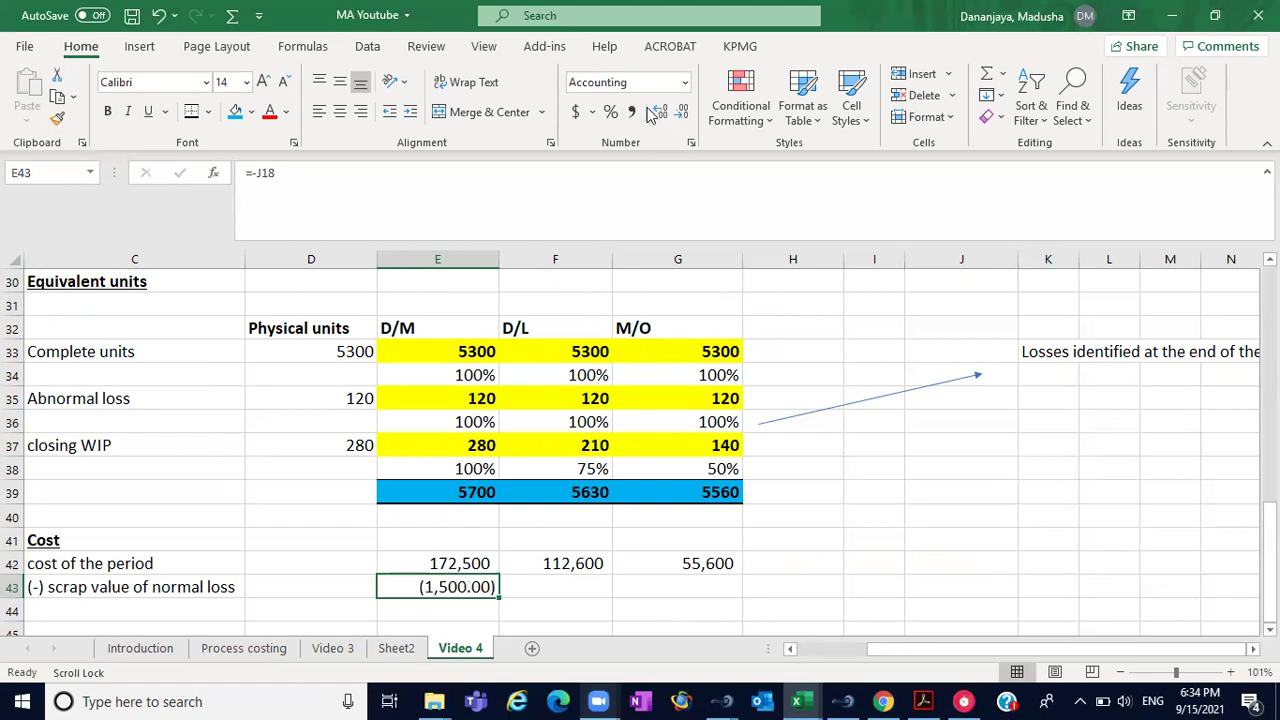
{"action": "left_click", "coordinate": [682, 112]}
{"action": "left_click", "coordinate": [682, 112]}
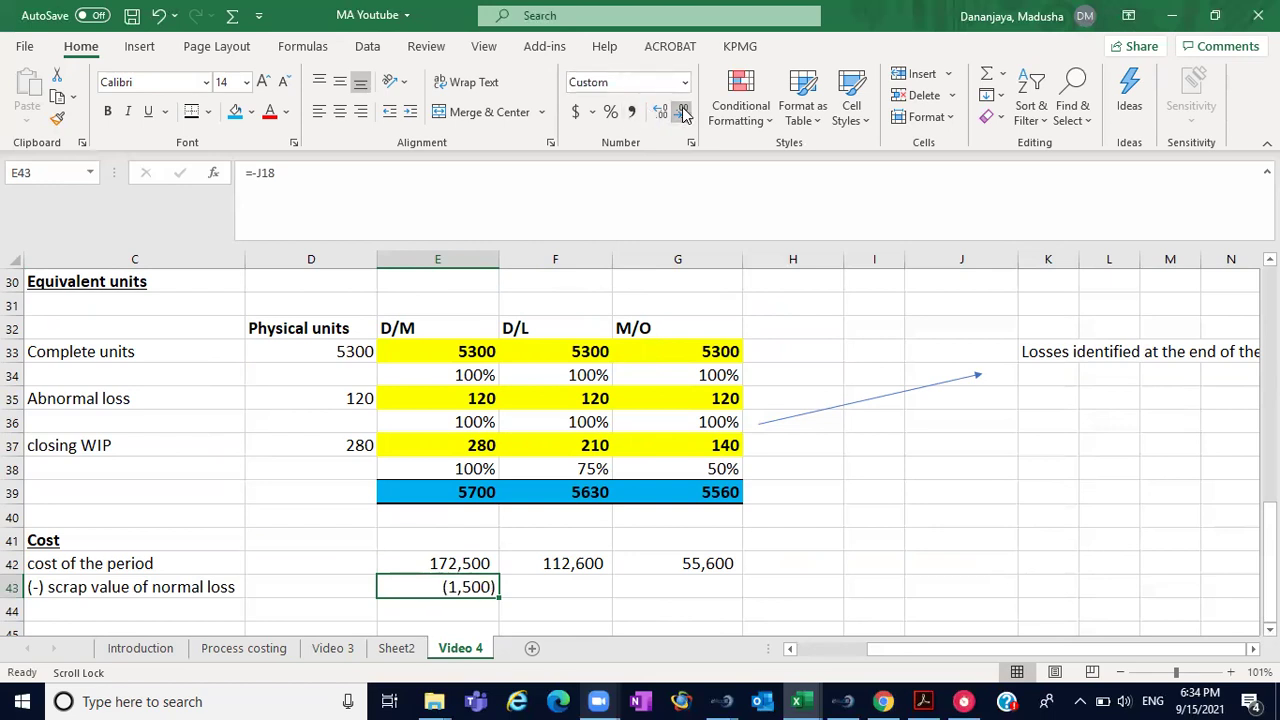
- Total the D/M cost after the scrap deduction in E44 with =SUM(E42:E43)
{"action": "scroll", "coordinate": [298, 502], "scroll_direction": "down", "scroll_amount": 2}
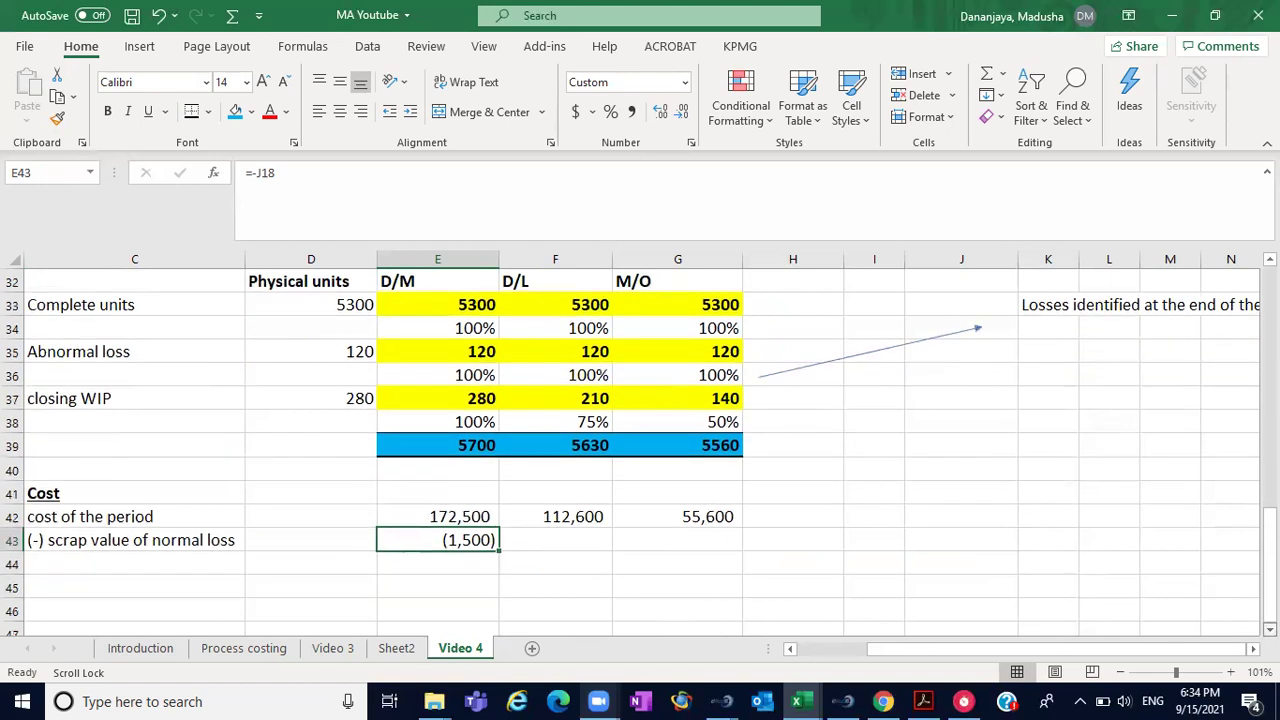
{"action": "left_click", "coordinate": [140, 518]}
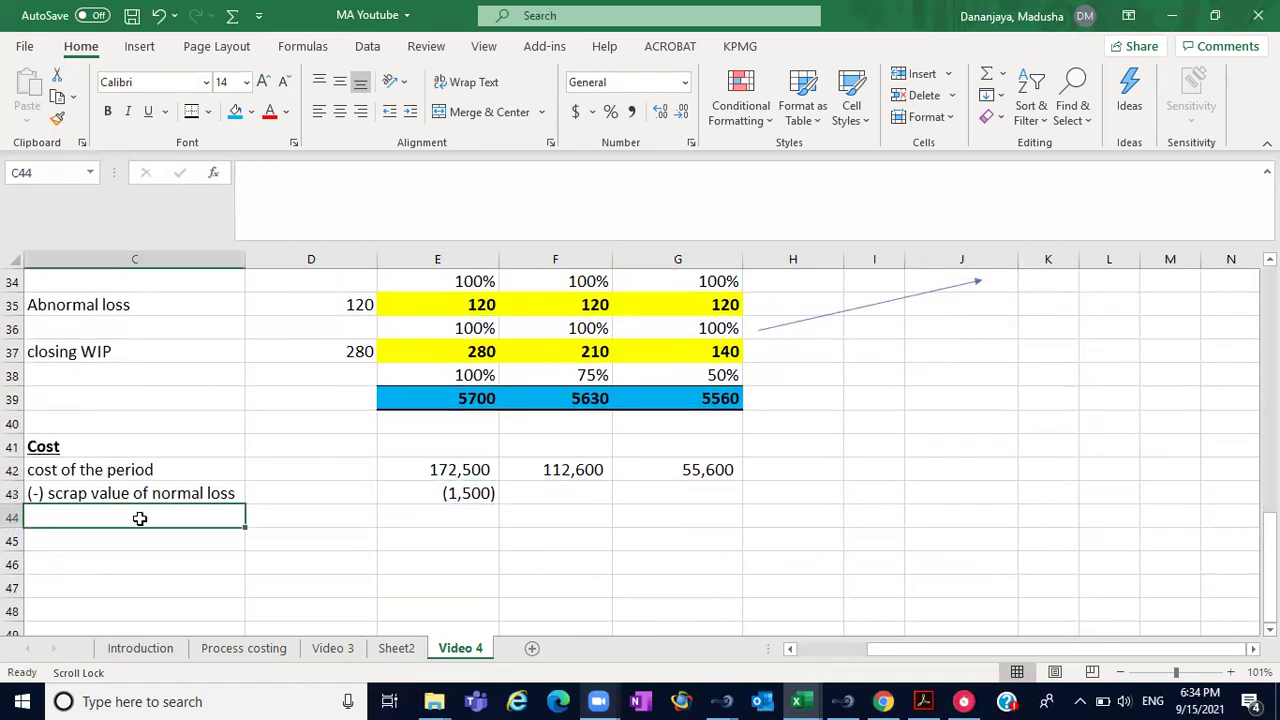
{"action": "left_click", "coordinate": [112, 533]}
{"action": "left_click", "coordinate": [100, 518]}
{"action": "left_click", "coordinate": [445, 512]}
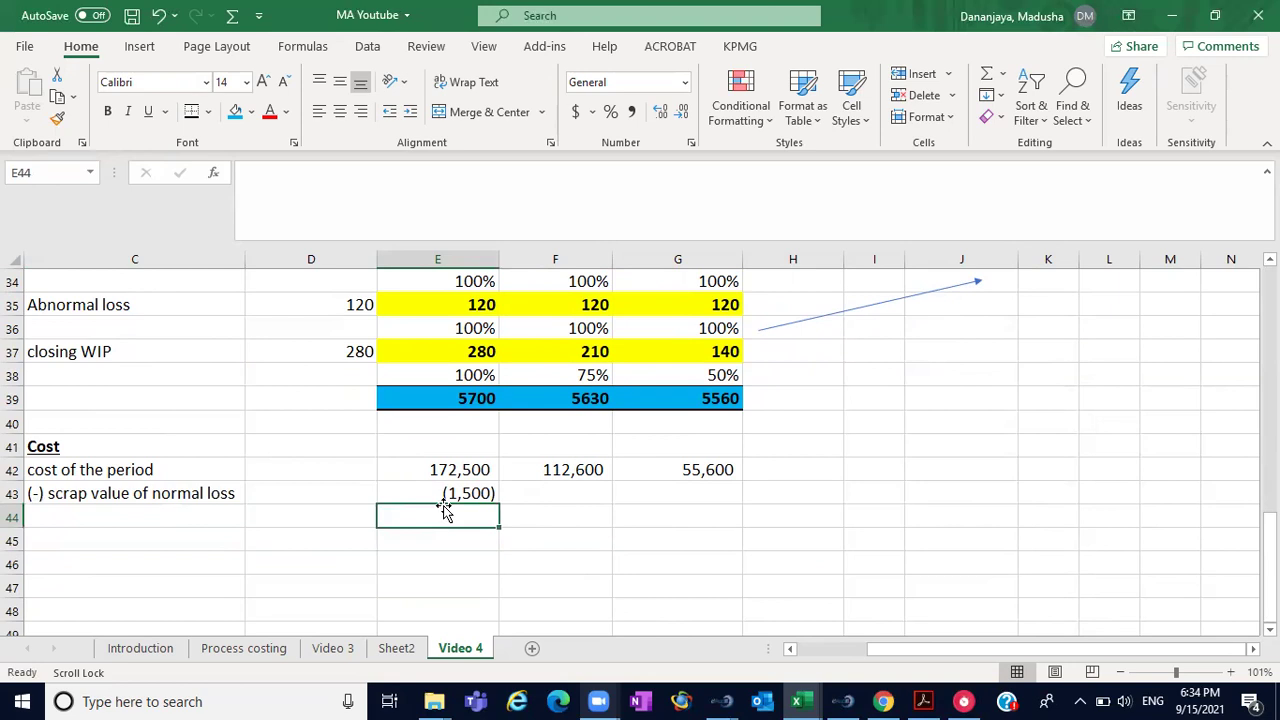
{"action": "type", "text": "="}
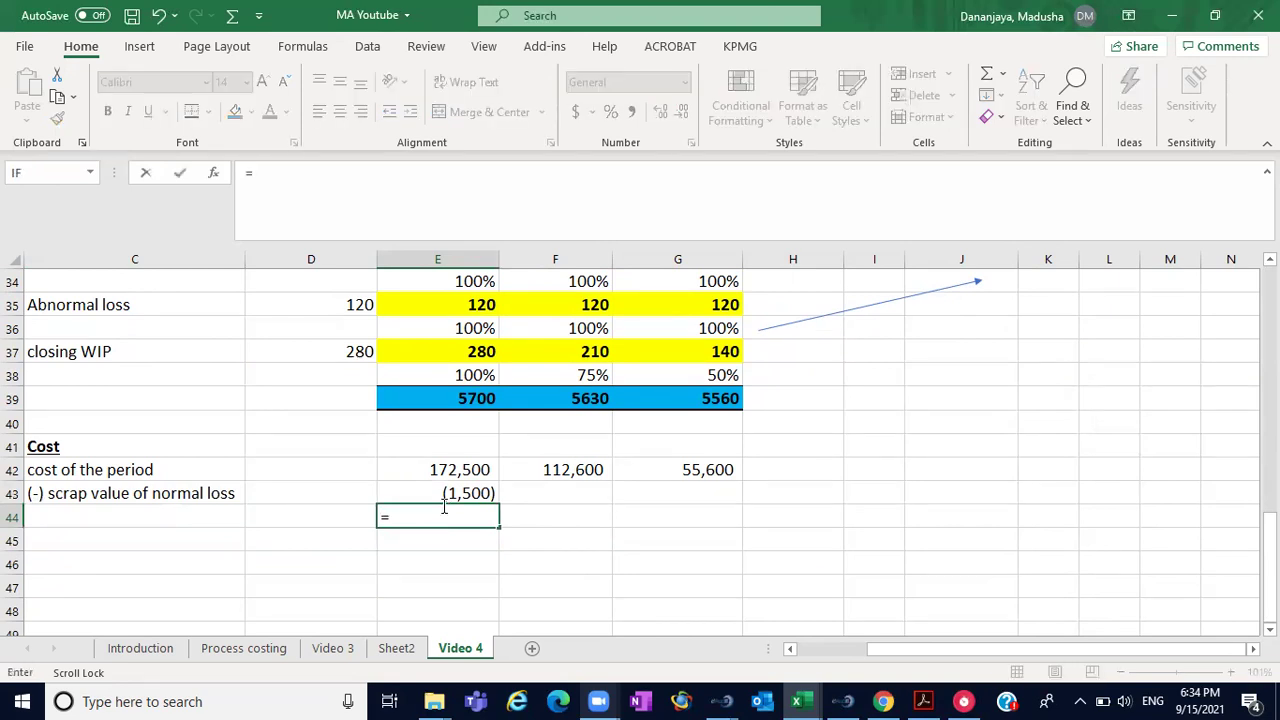
{"action": "key", "text": "BackSpace"}
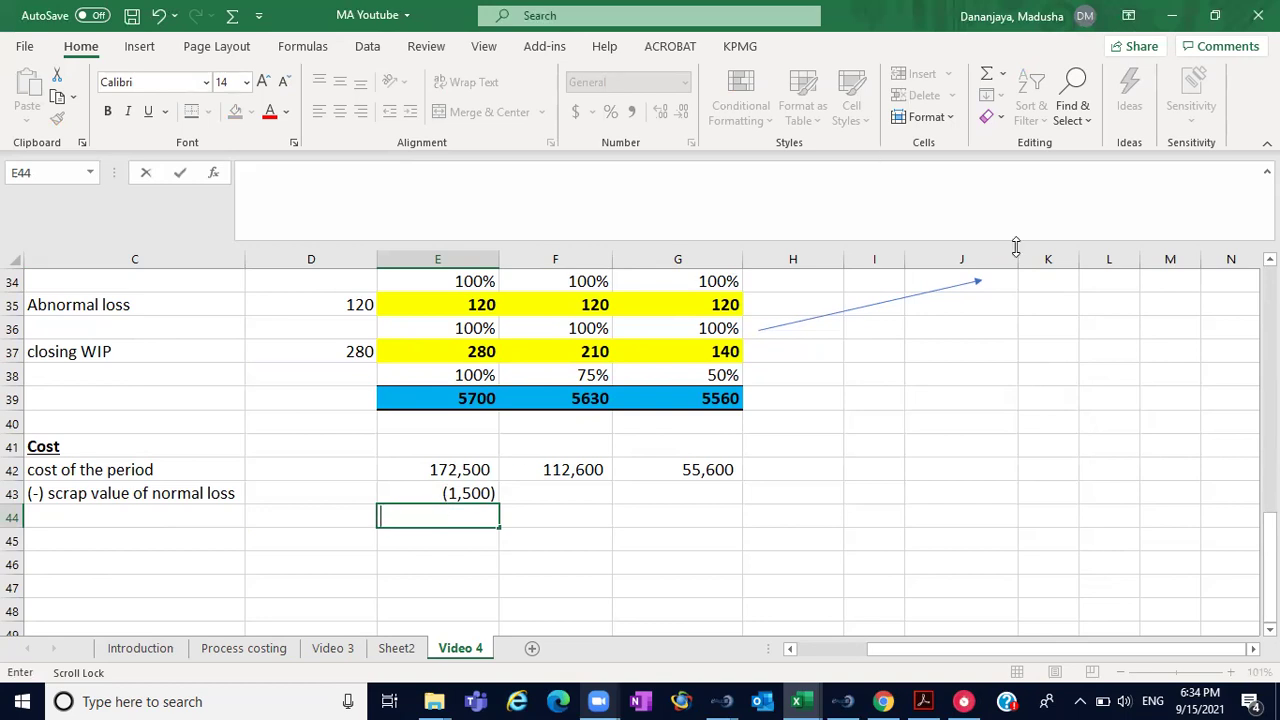
{"action": "key", "text": "Escape"}
{"action": "key", "text": "alt+equal"}
{"action": "key", "text": "Return"}
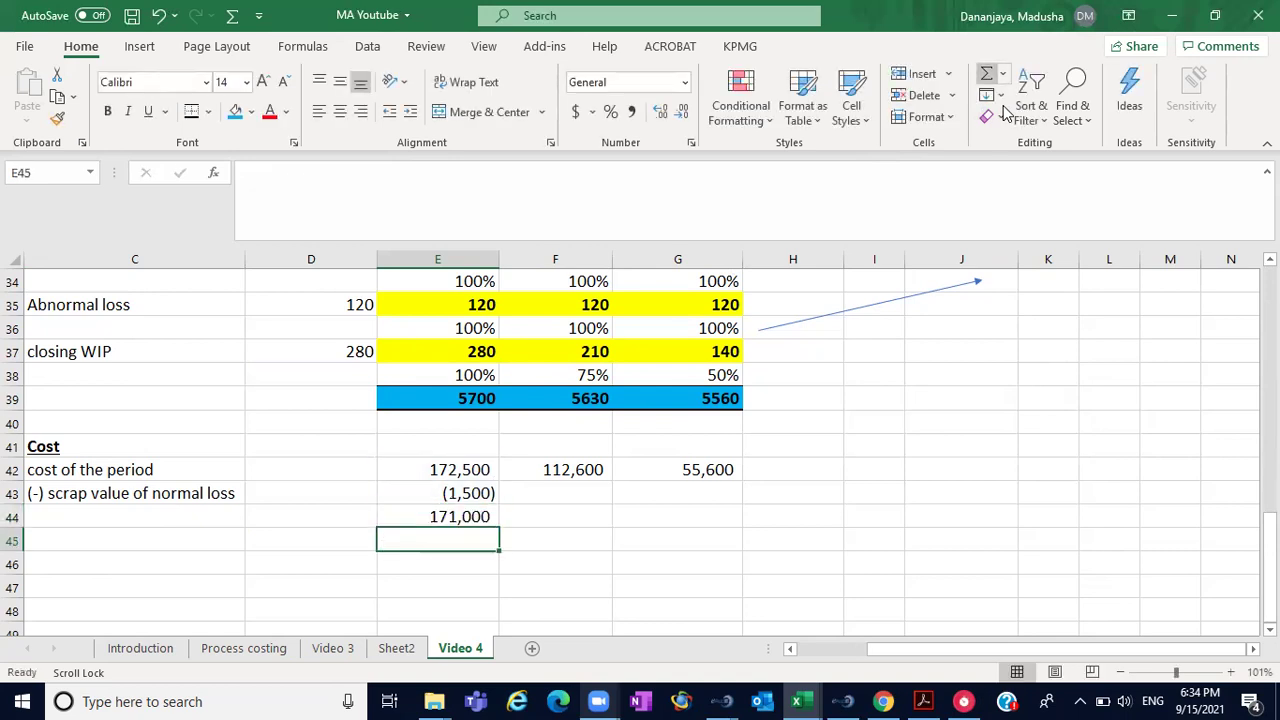
- Fill the total formula from E44 across to F44:G44 for the D/L and M/O costs
{"action": "left_click", "coordinate": [561, 513]}
{"action": "left_click", "coordinate": [489, 515]}
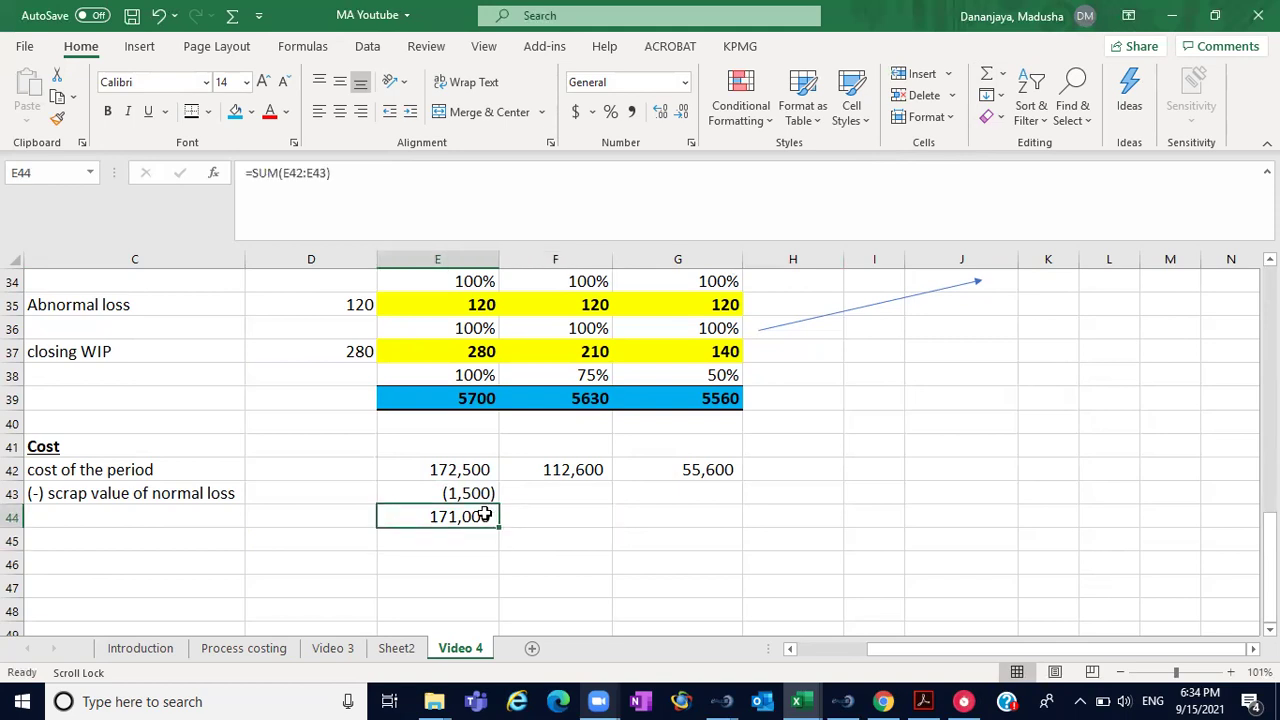
{"action": "left_click_drag", "start_coordinate": [500, 531], "coordinate": [716, 516]}
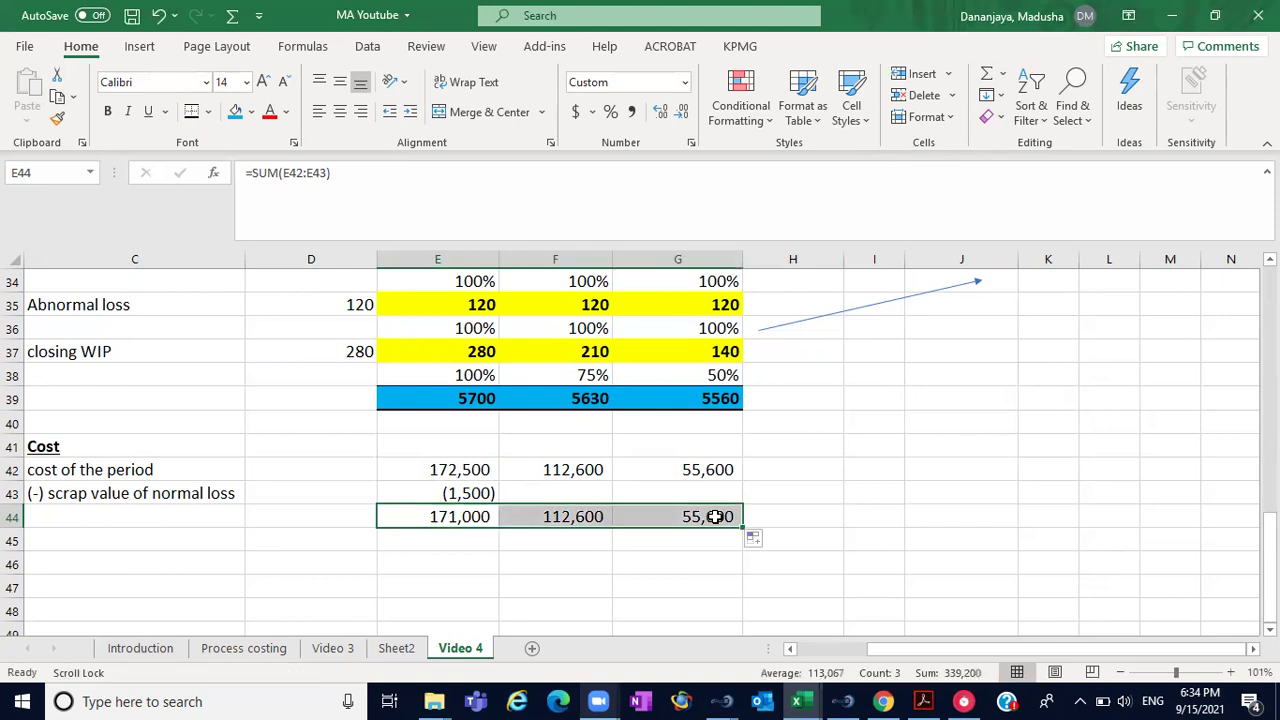
{"action": "left_click", "coordinate": [650, 562]}
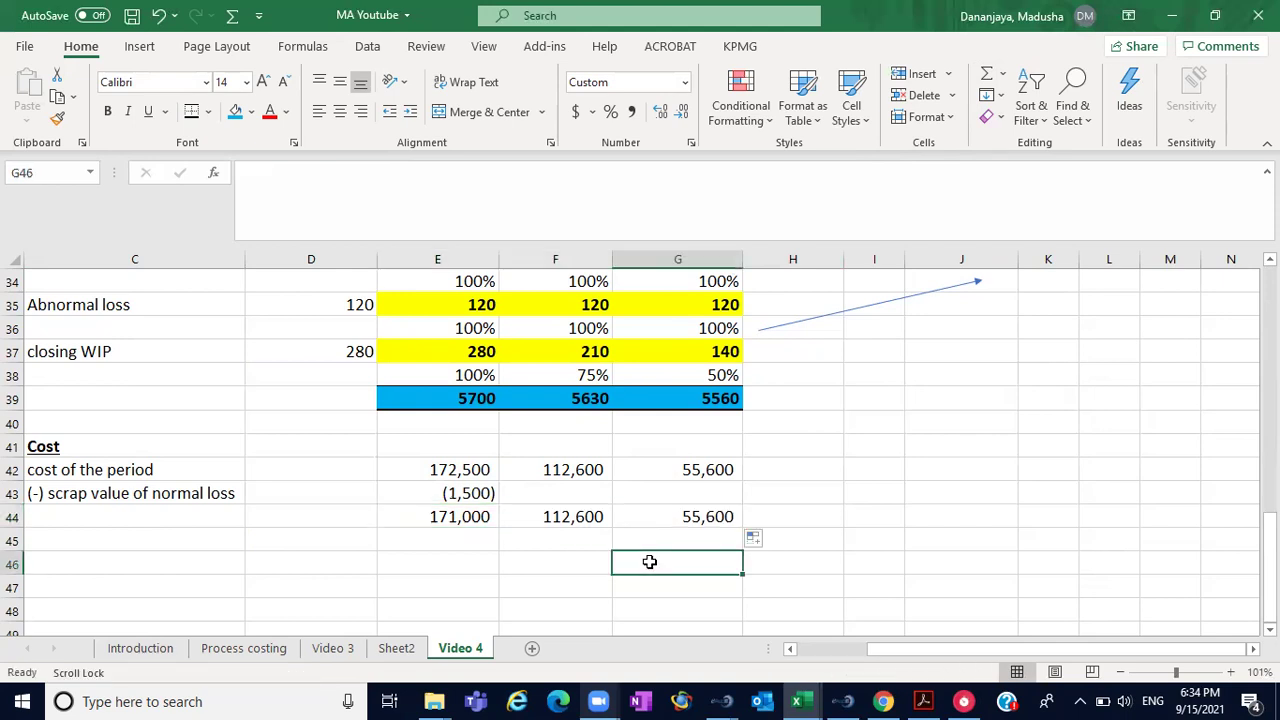
- Add a top border to the D/M cost total in E44
{"action": "left_click", "coordinate": [455, 516]}
{"action": "left_click", "coordinate": [207, 112]}
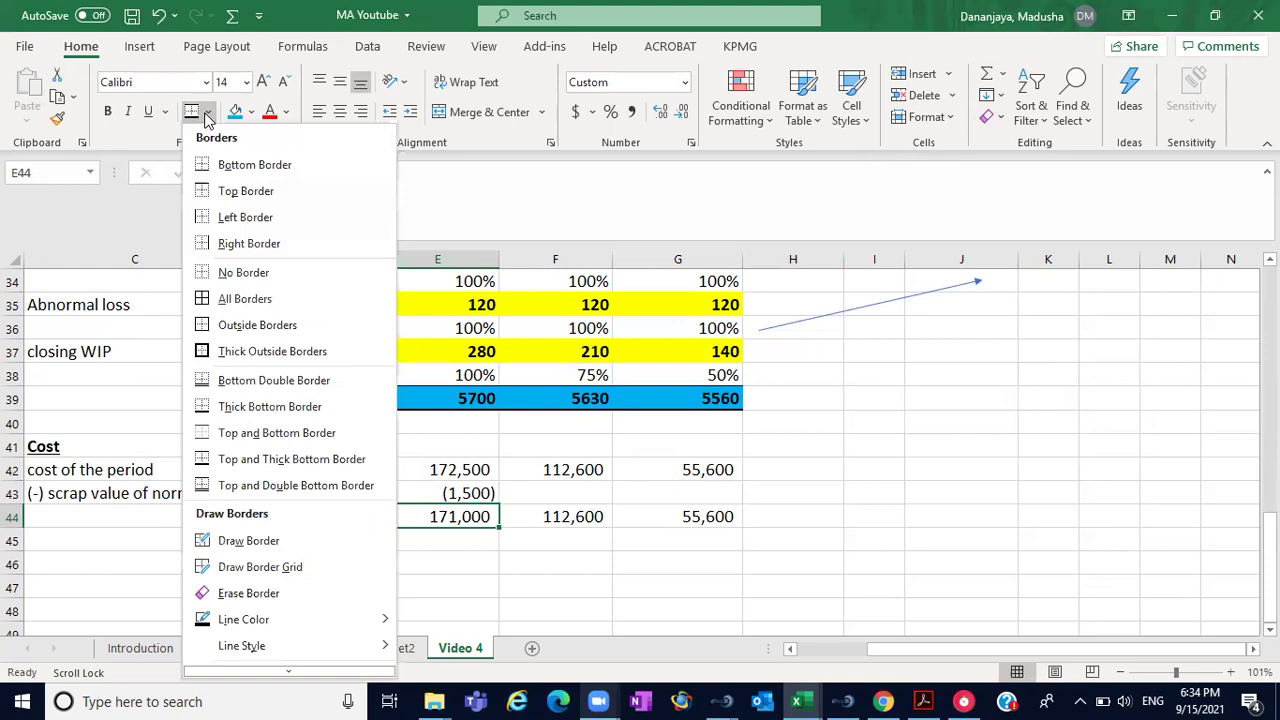
{"action": "left_click", "coordinate": [226, 190]}
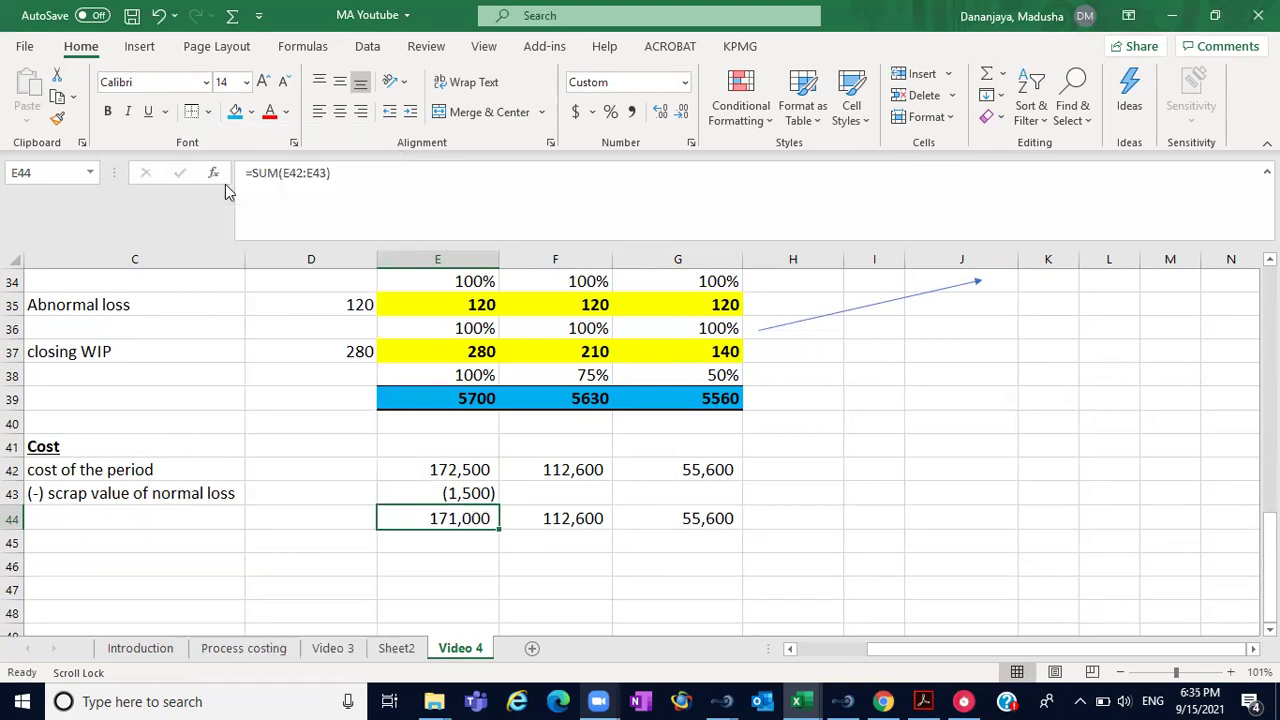
{"action": "left_click", "coordinate": [935, 488]}
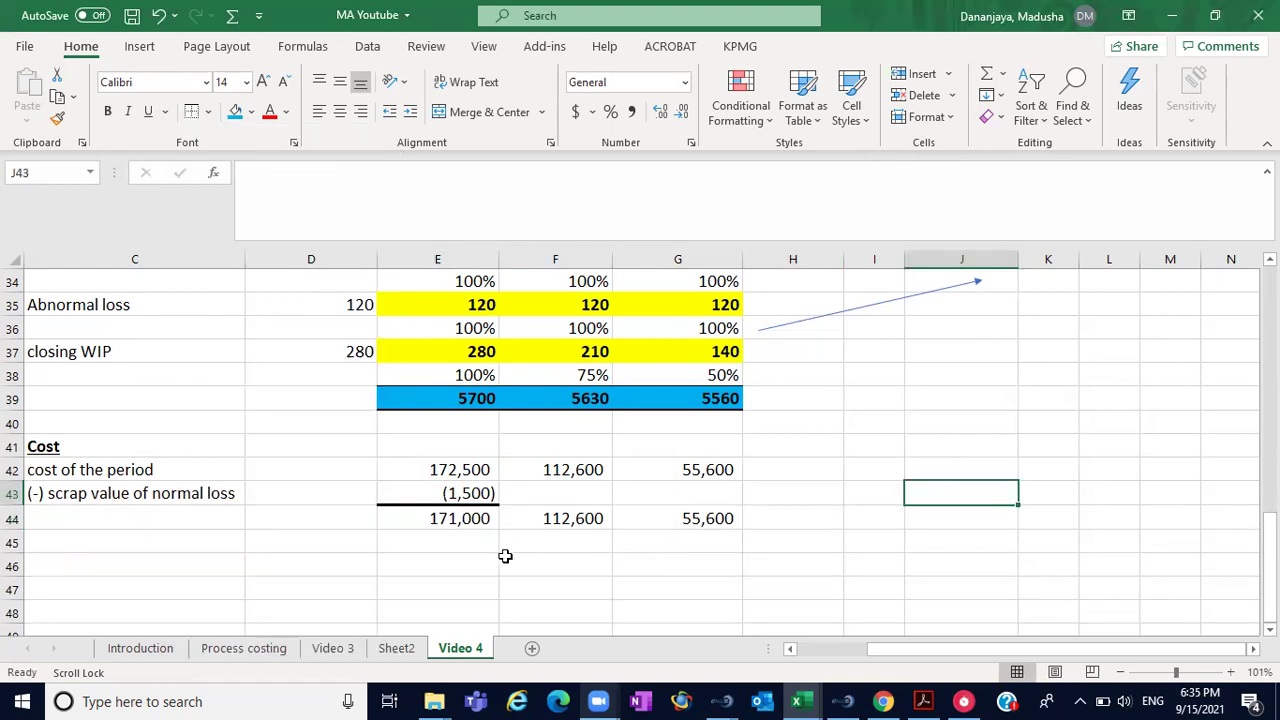
- Label cell C46 "cost per equivalent unit" below the cost section
{"action": "left_click", "coordinate": [168, 562]}
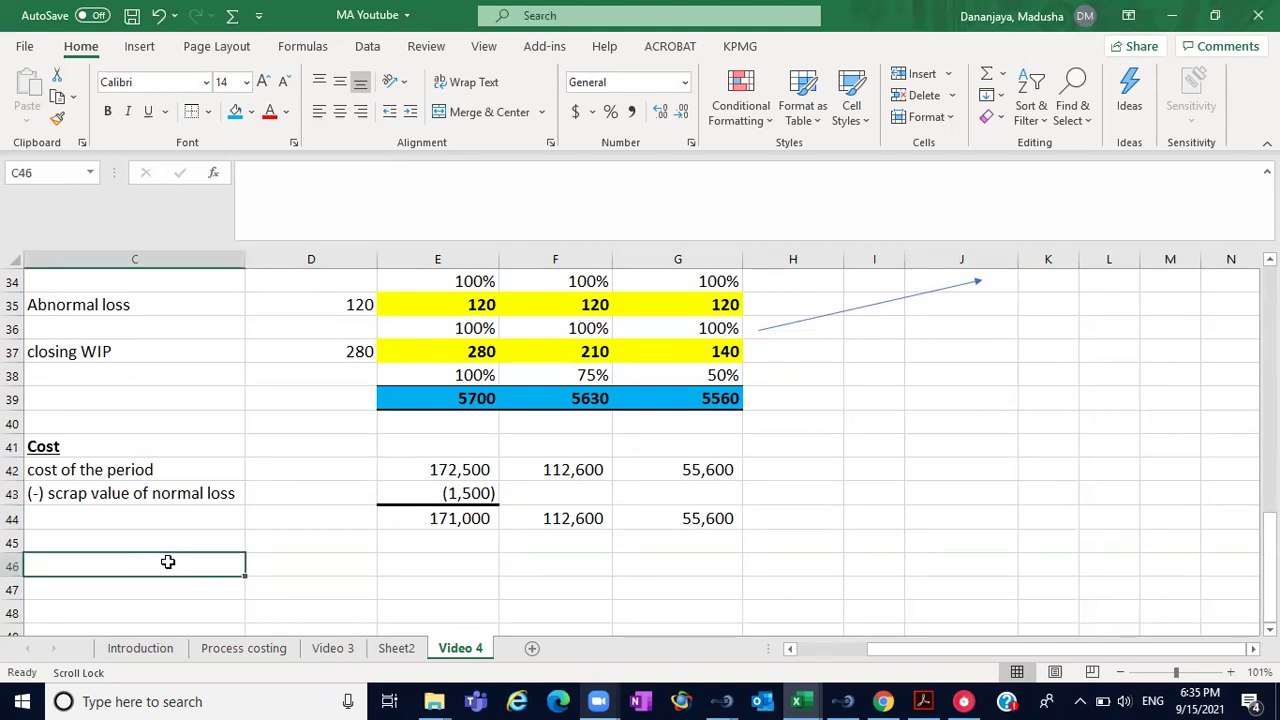
{"action": "type", "text": "c"}
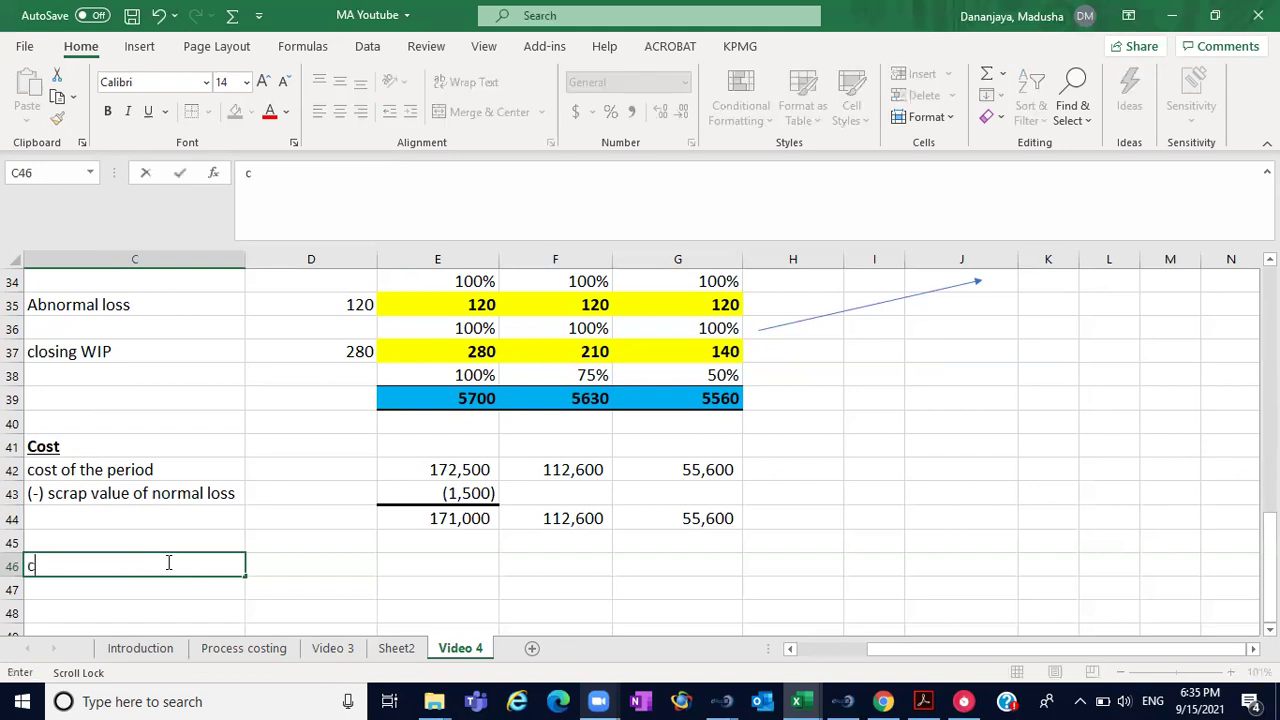
{"action": "type", "text": "ost per equiv"}
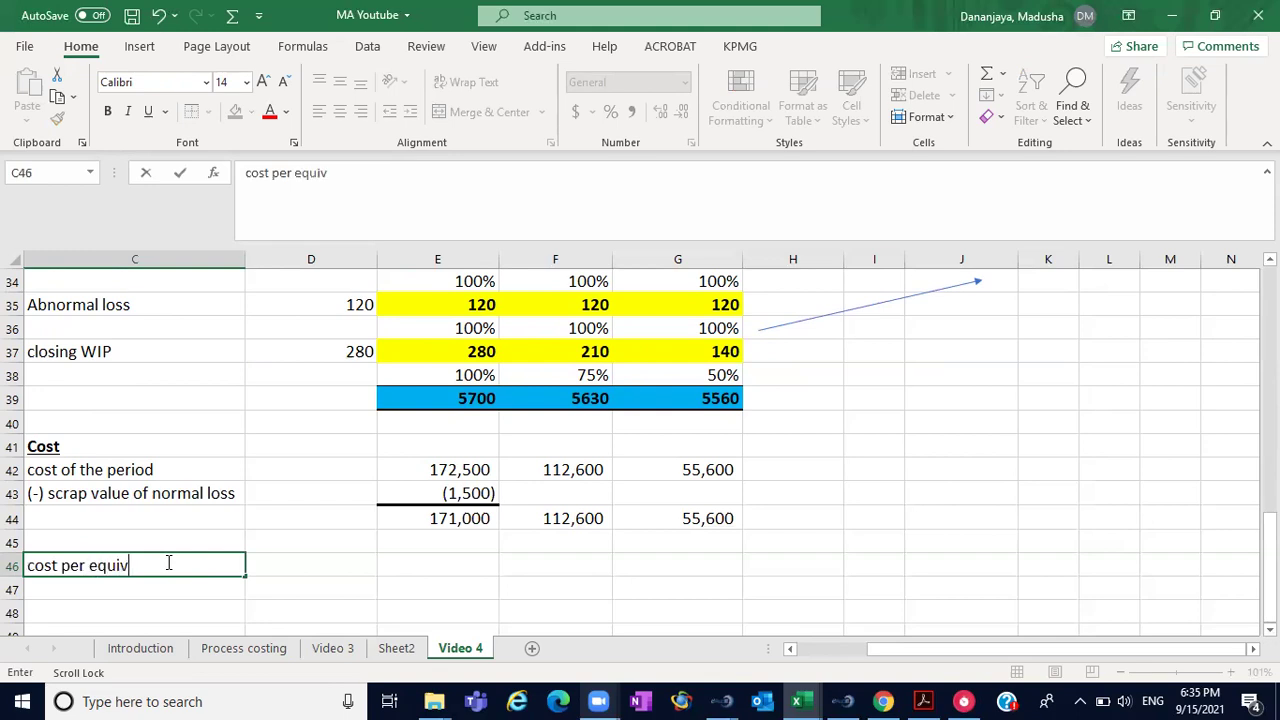
{"action": "type", "text": "alent unit"}
{"action": "left_click", "coordinate": [426, 560]}
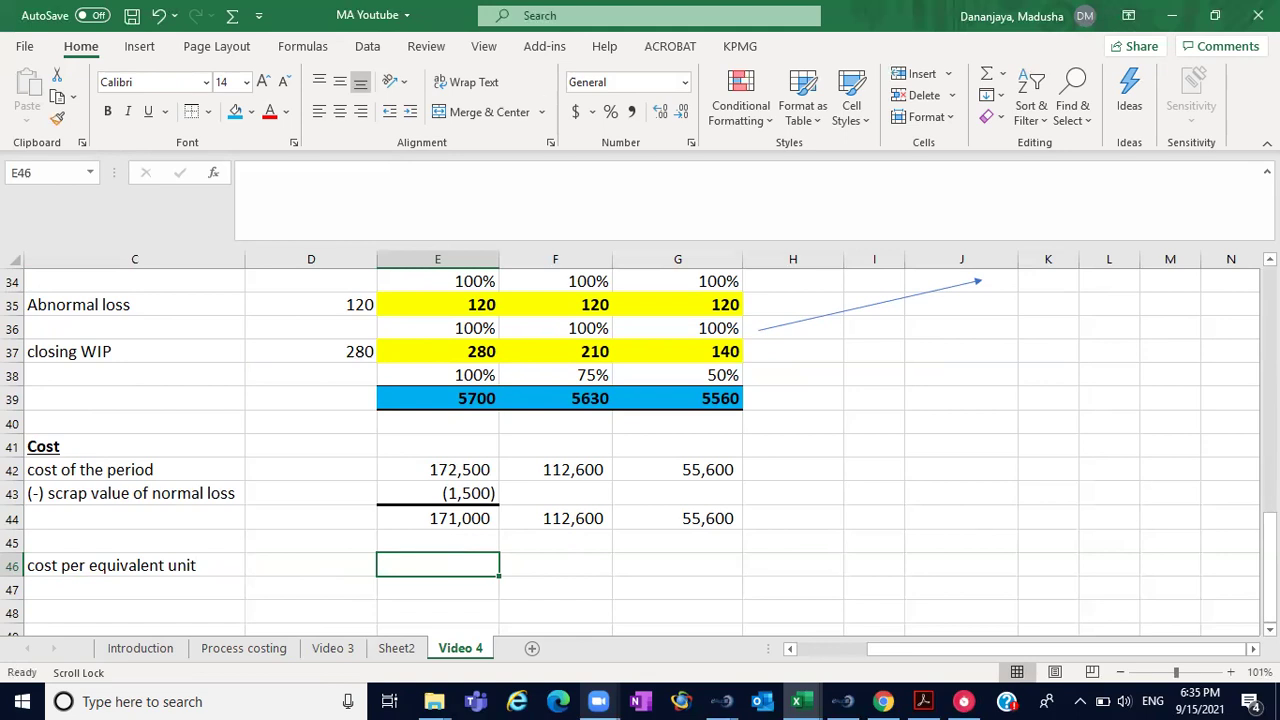
- Review the cost per unit calculation on the Video 3 sheet, then return to the Video 4 sheet
{"action": "left_click", "coordinate": [336, 650]}
{"action": "left_click", "coordinate": [818, 466]}
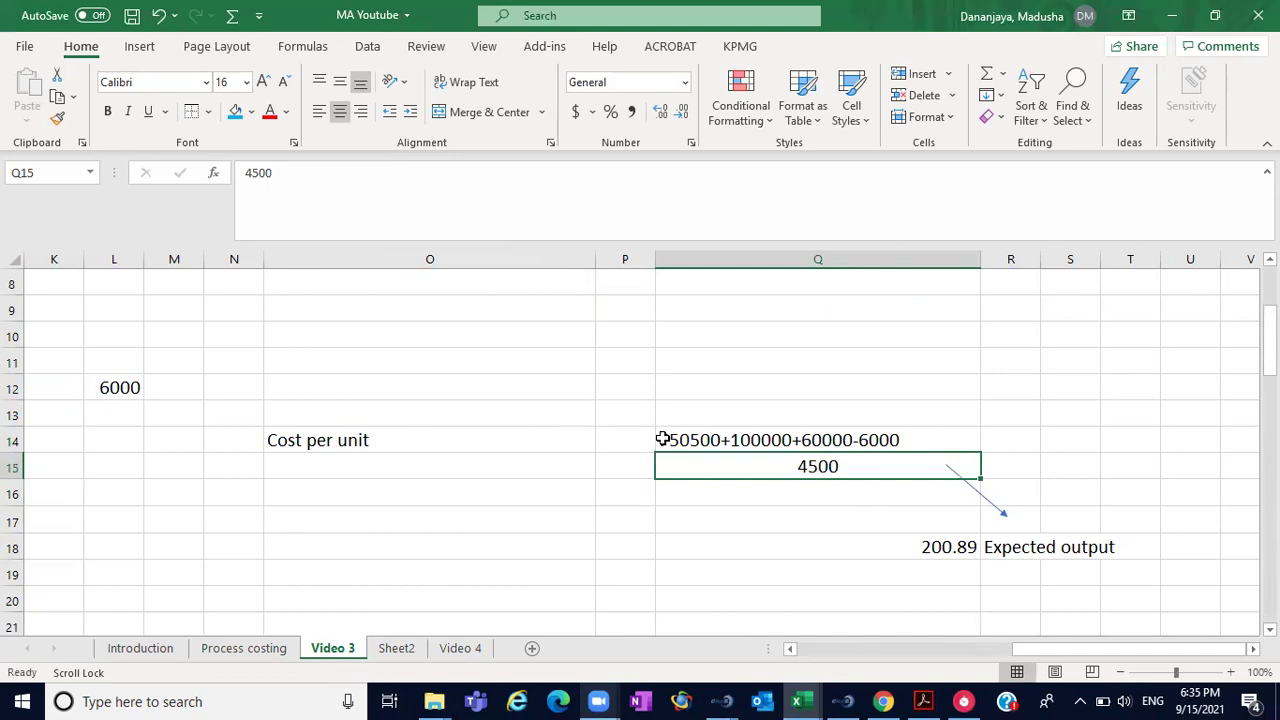
{"action": "left_click", "coordinate": [447, 660]}
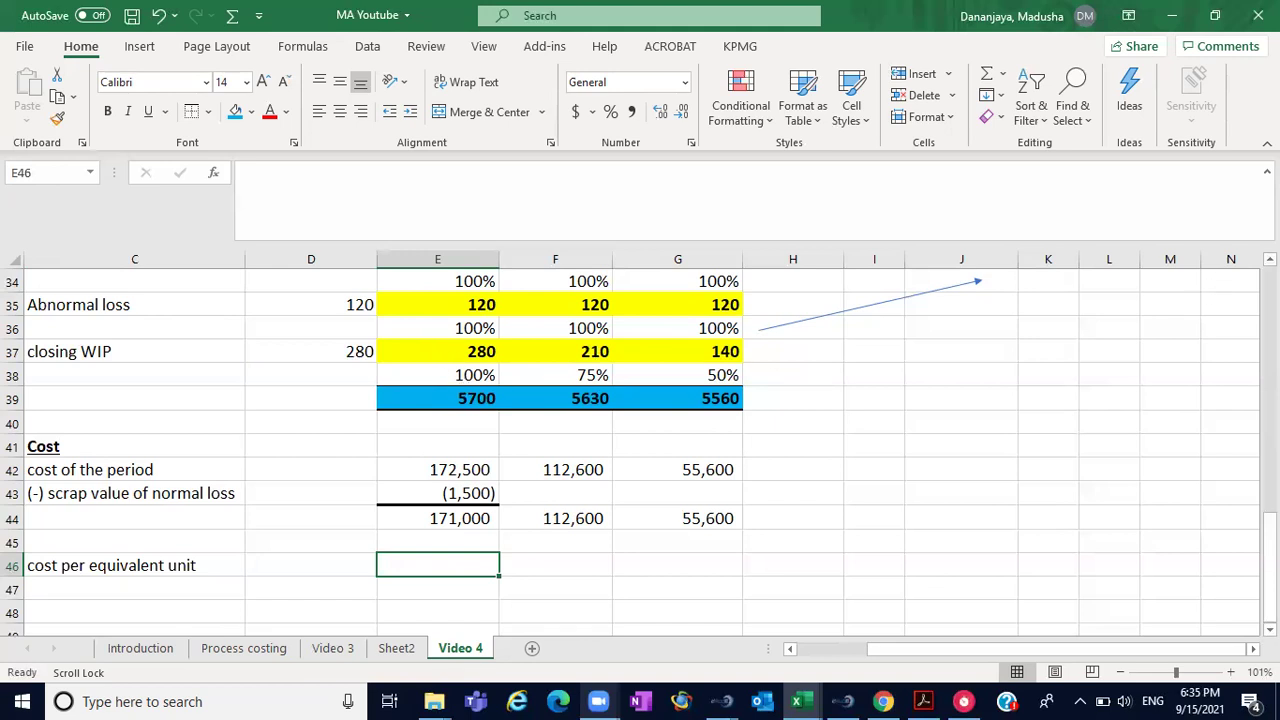
- Examine the D/M equivalent unit total in E39 and the net D/M cost in E44 as the basis for the unit cost
{"action": "scroll", "coordinate": [640, 440], "scroll_direction": "up", "scroll_amount": 2}
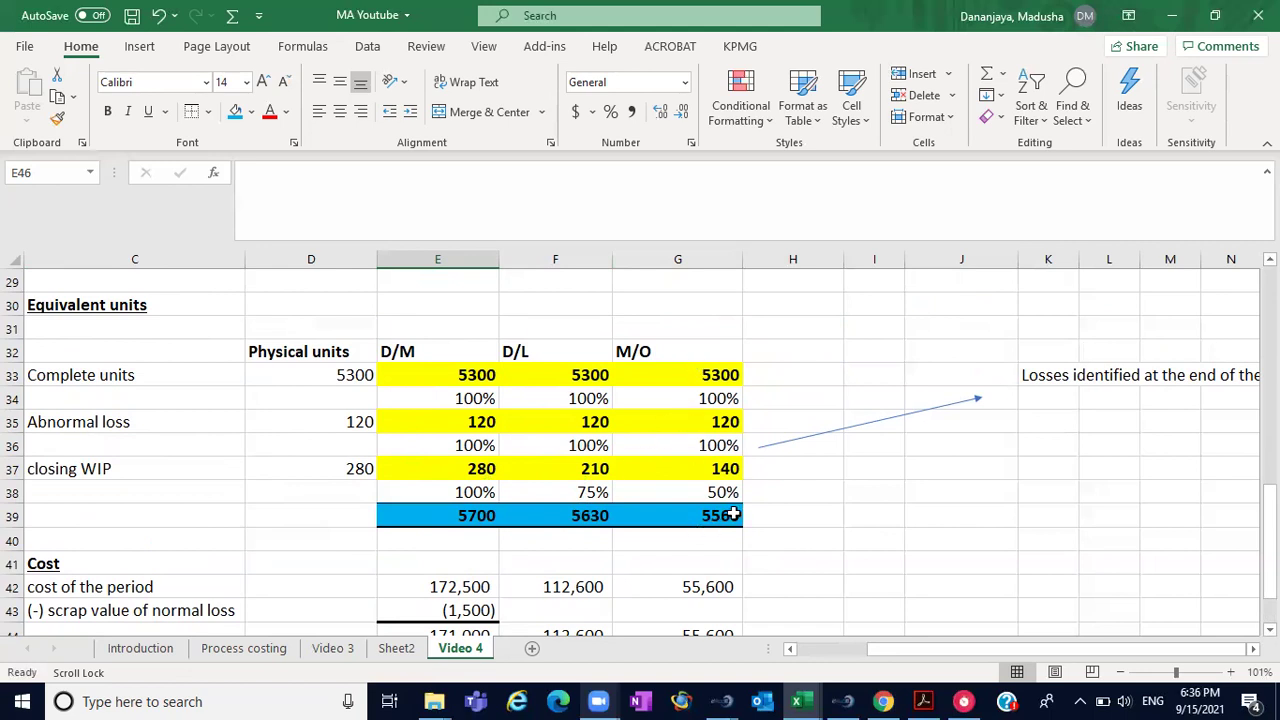
{"action": "left_click", "coordinate": [1269, 629]}
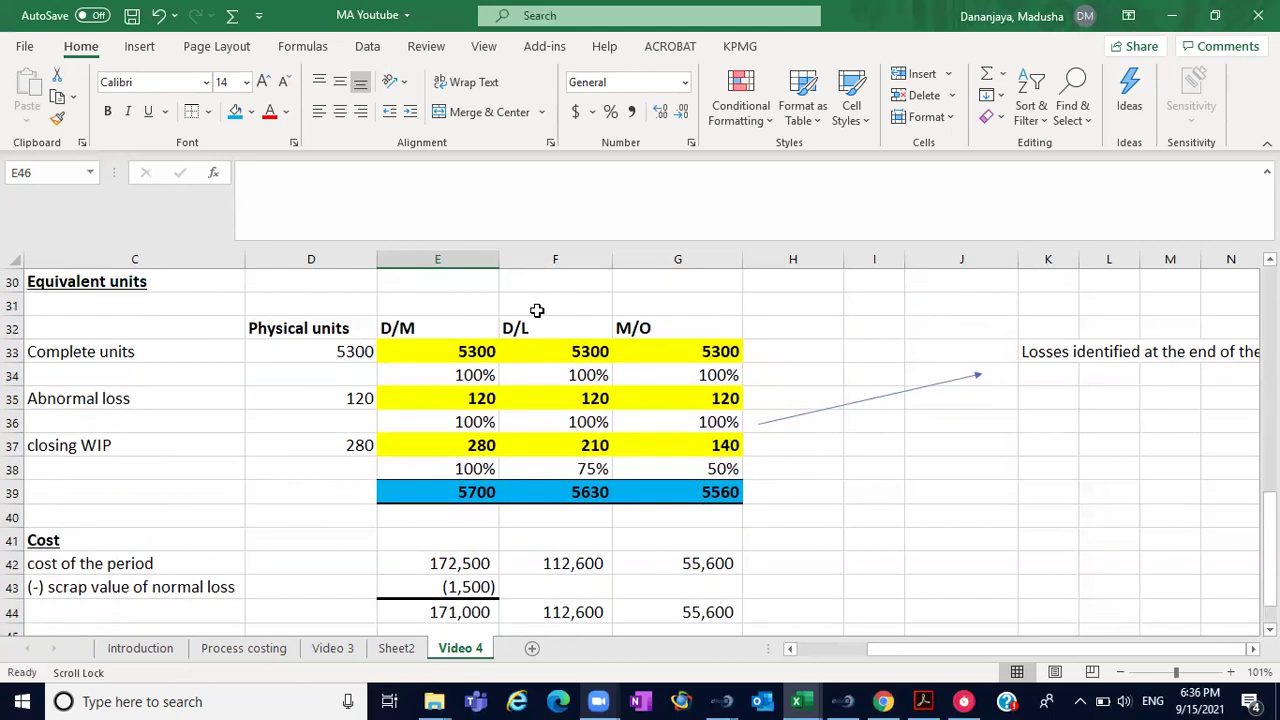
{"action": "left_click", "coordinate": [472, 494]}
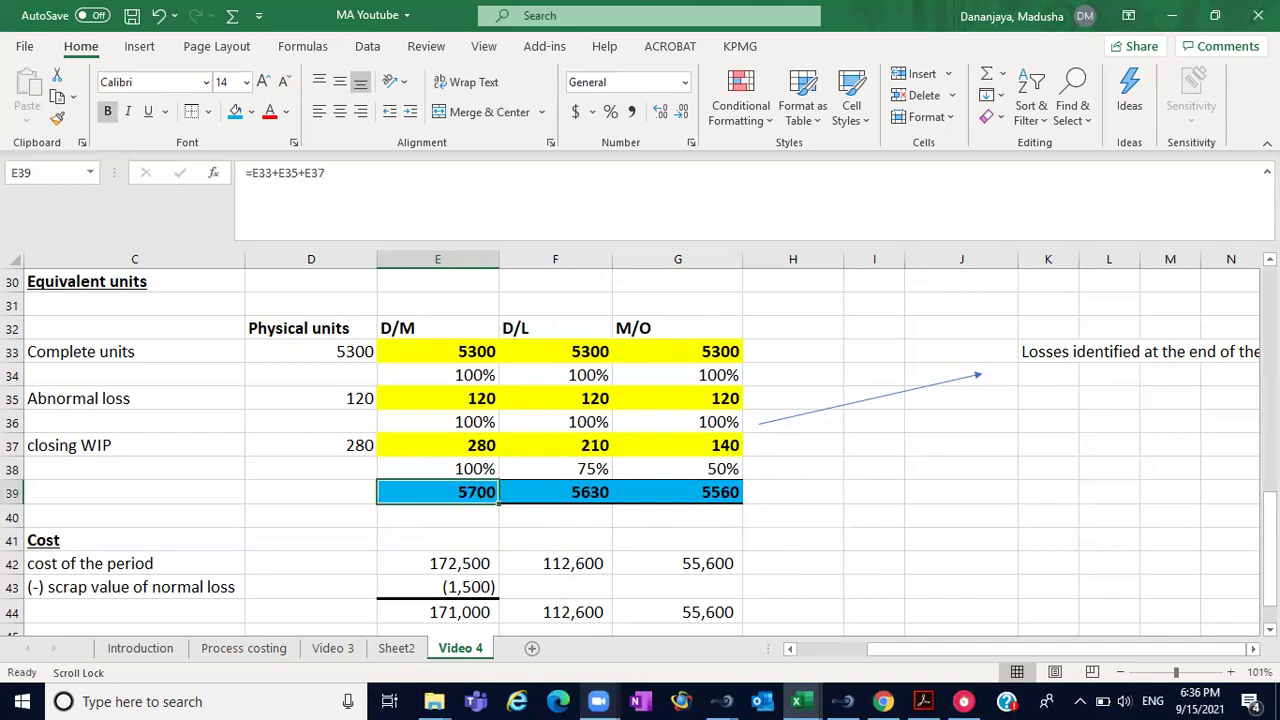
{"action": "scroll", "coordinate": [437, 407], "scroll_direction": "down", "scroll_amount": 3}
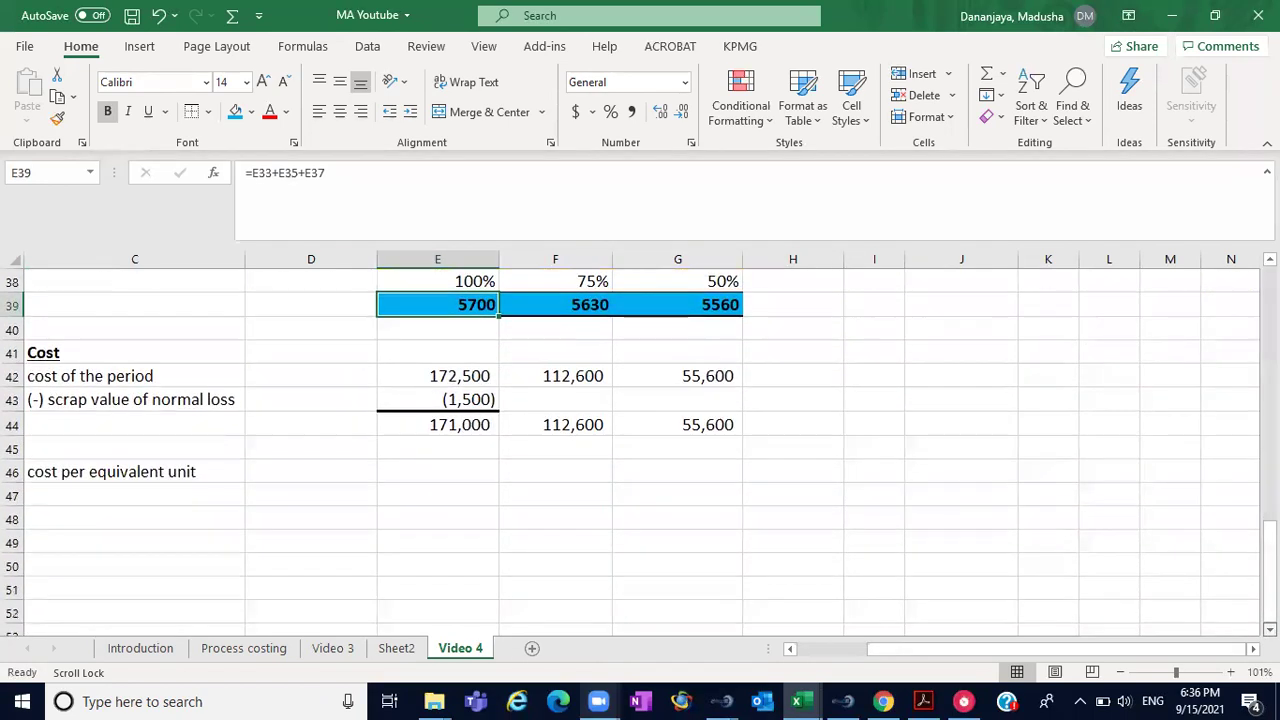
{"action": "left_click", "coordinate": [438, 426]}
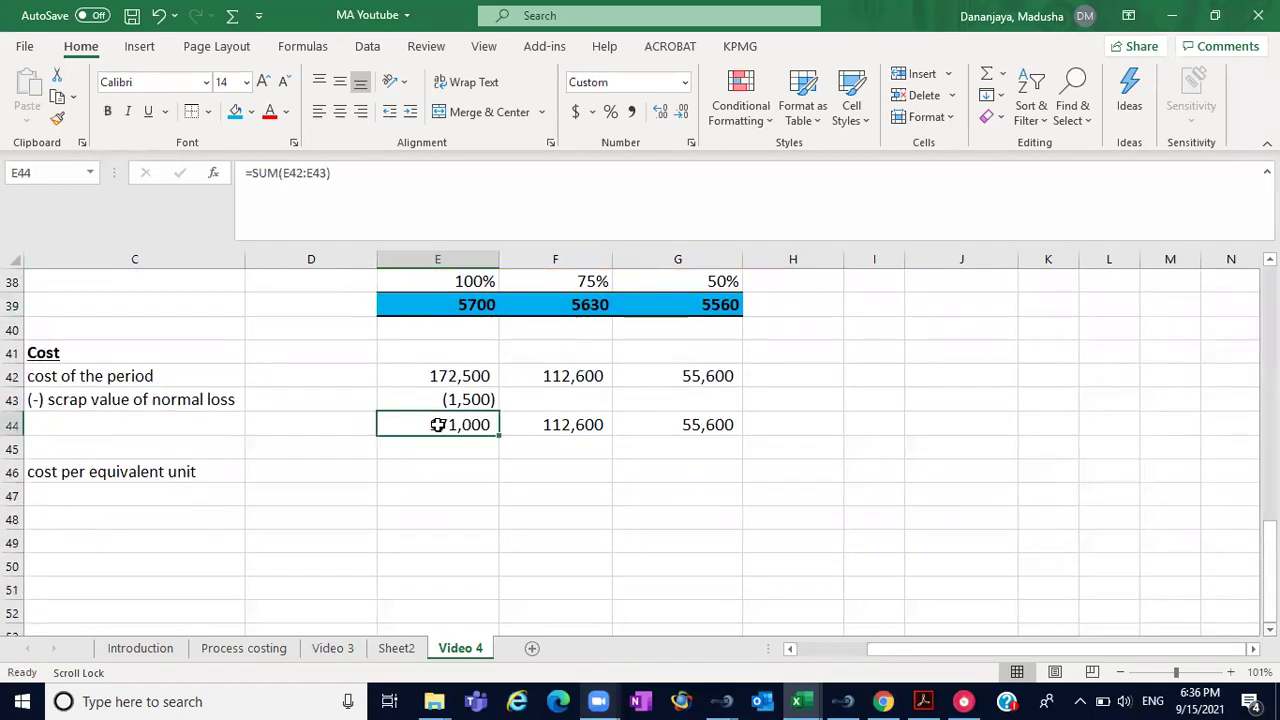
{"action": "left_click", "coordinate": [436, 497]}
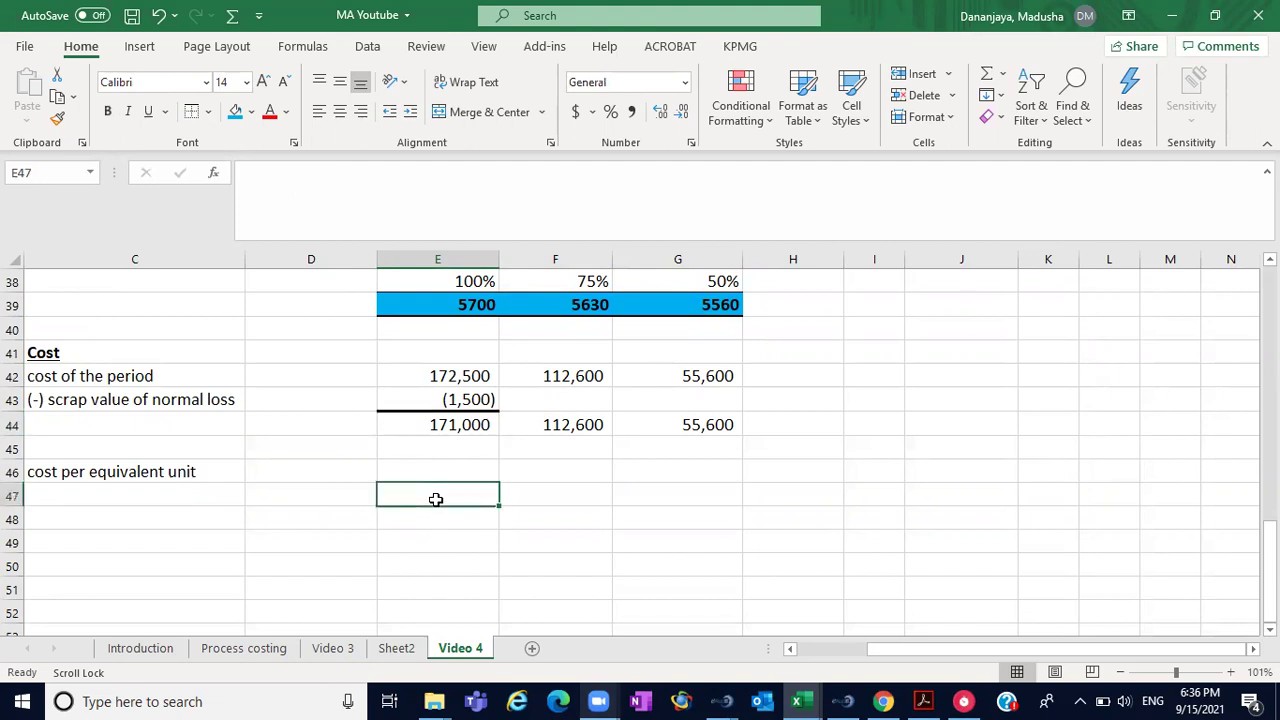
{"action": "left_click", "coordinate": [484, 424]}
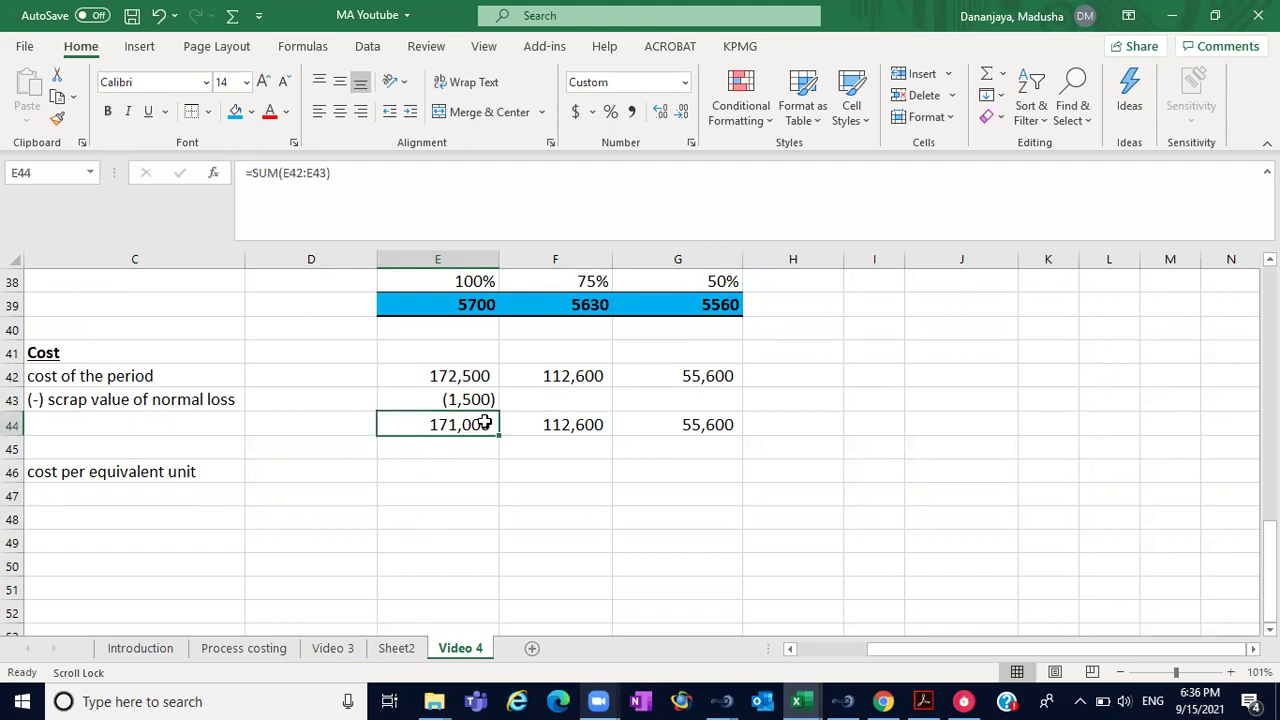
{"action": "left_click", "coordinate": [484, 304]}
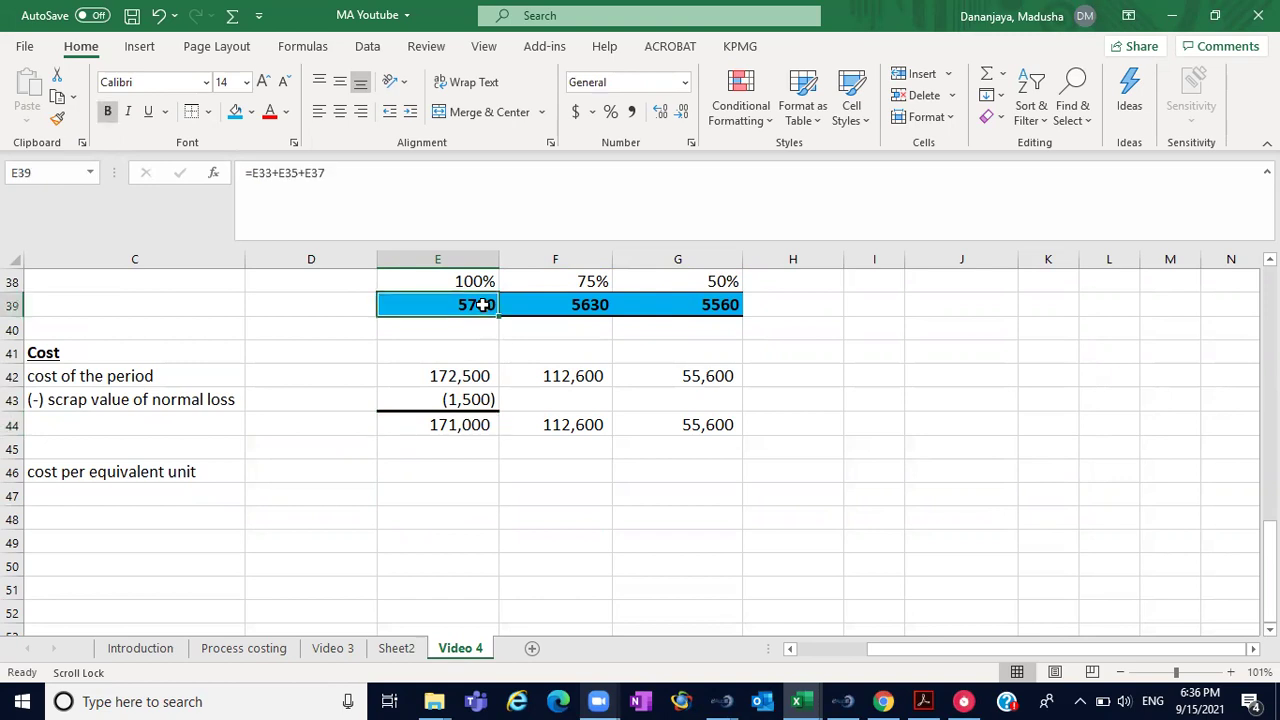
- Write the D/M unit cost working (171000/5700) as text in E47
{"action": "left_click", "coordinate": [424, 492]}
{"action": "double_click", "coordinate": [424, 492]}
{"action": "type", "text": "9"}
{"action": "key", "text": "BackSpace"}
{"action": "type", "text": "(171000"}
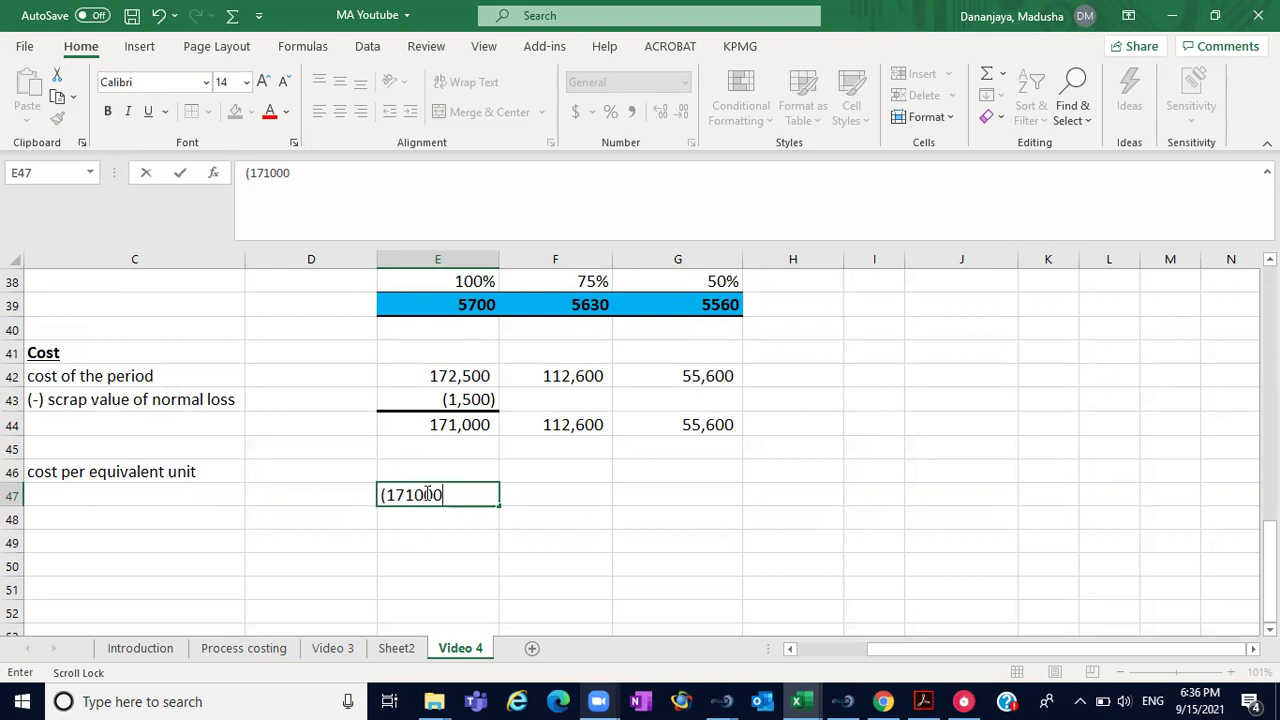
{"action": "type", "text": "/5700)"}
- Enter 30 in E46 as the D/M cost per equivalent unit
{"action": "left_click", "coordinate": [413, 469]}
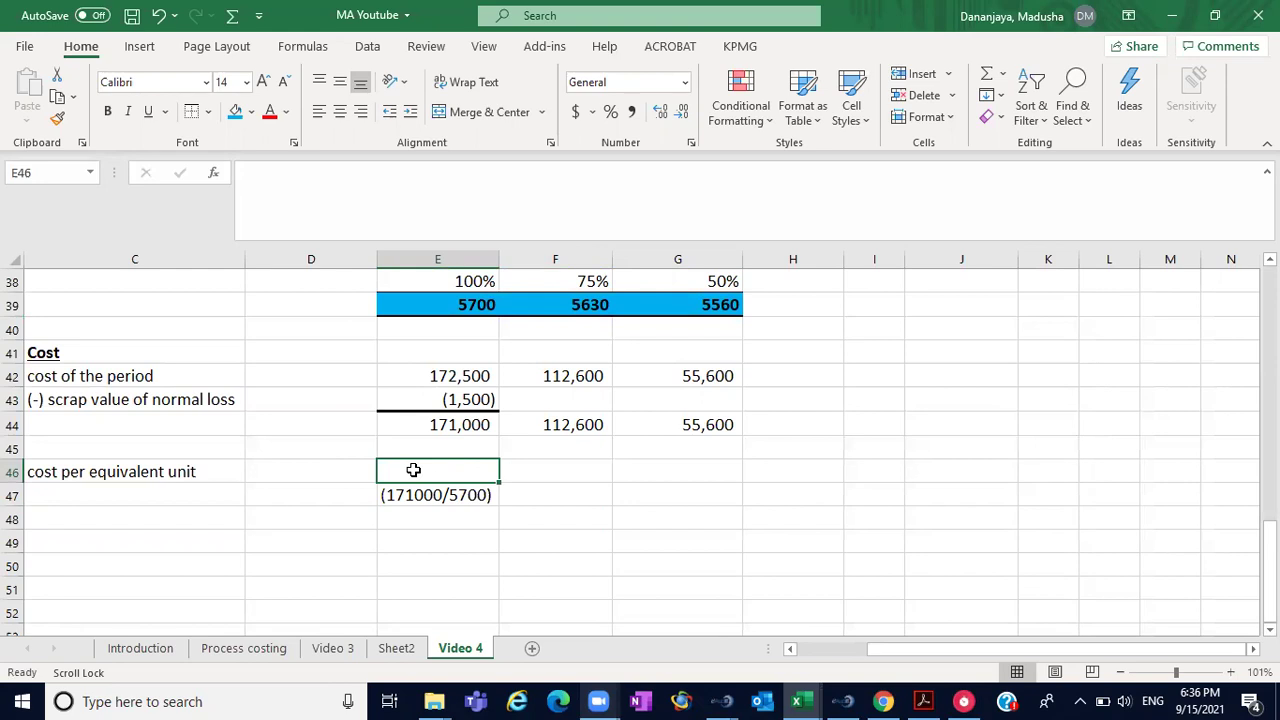
{"action": "type", "text": "30"}
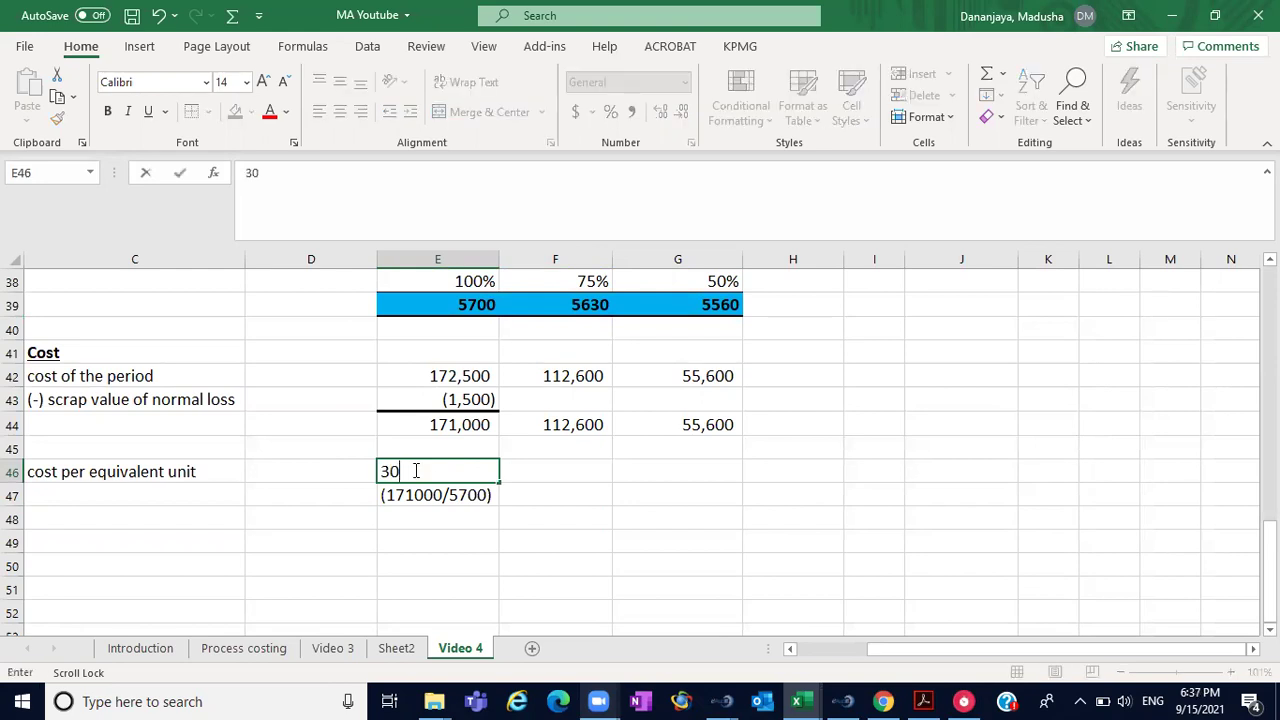
{"action": "left_click", "coordinate": [544, 470]}
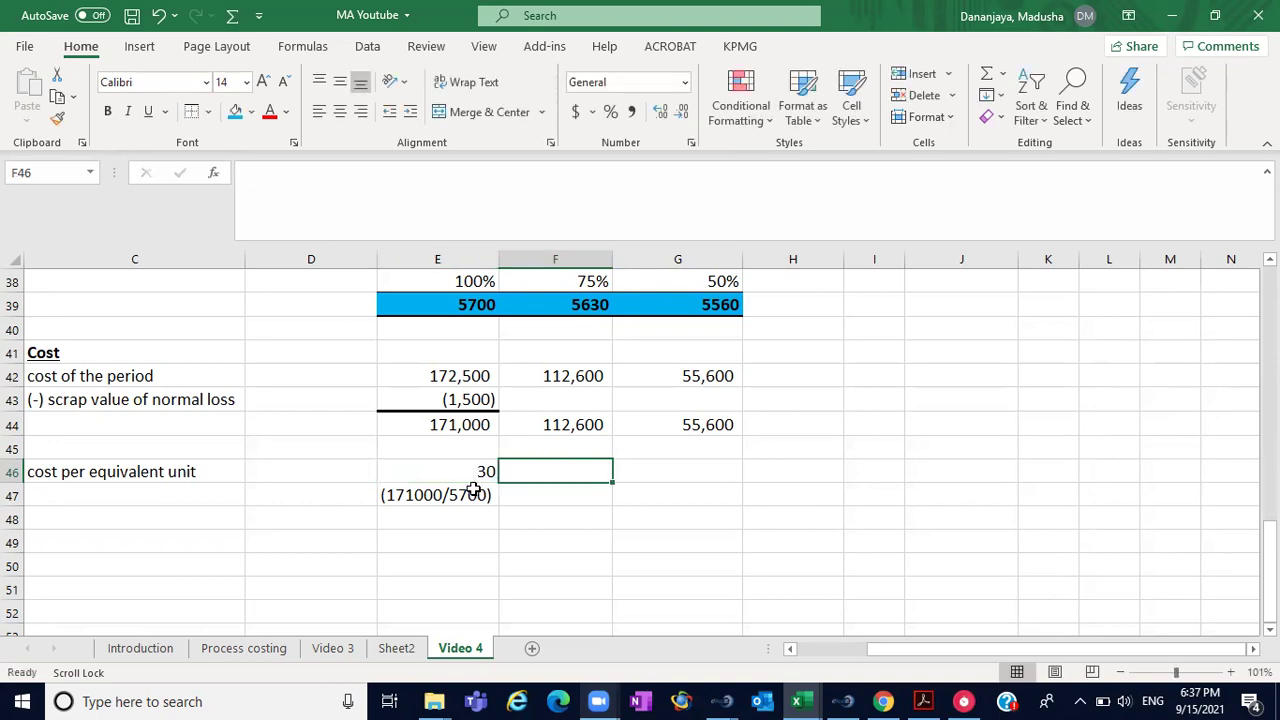
- Write the D/L unit cost working (112600/5630) as text in F47, taking the equivalent units from F39
{"action": "left_click", "coordinate": [554, 497]}
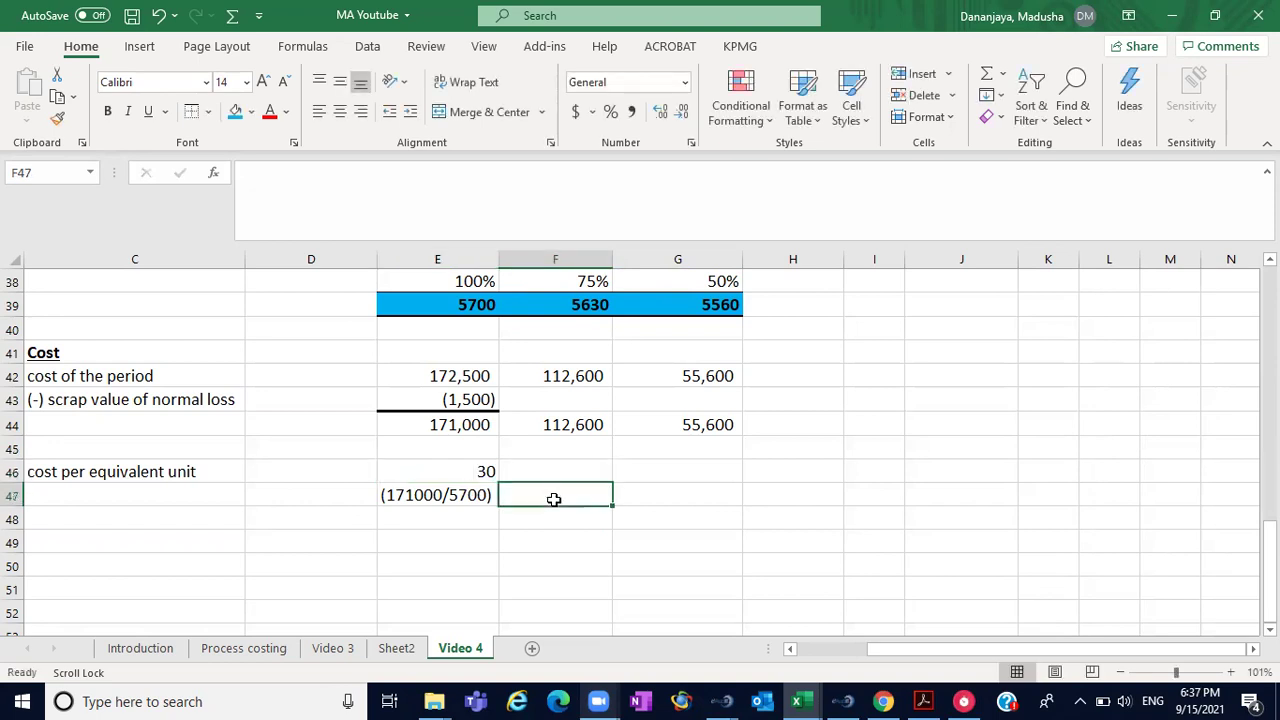
{"action": "type", "text": "("}
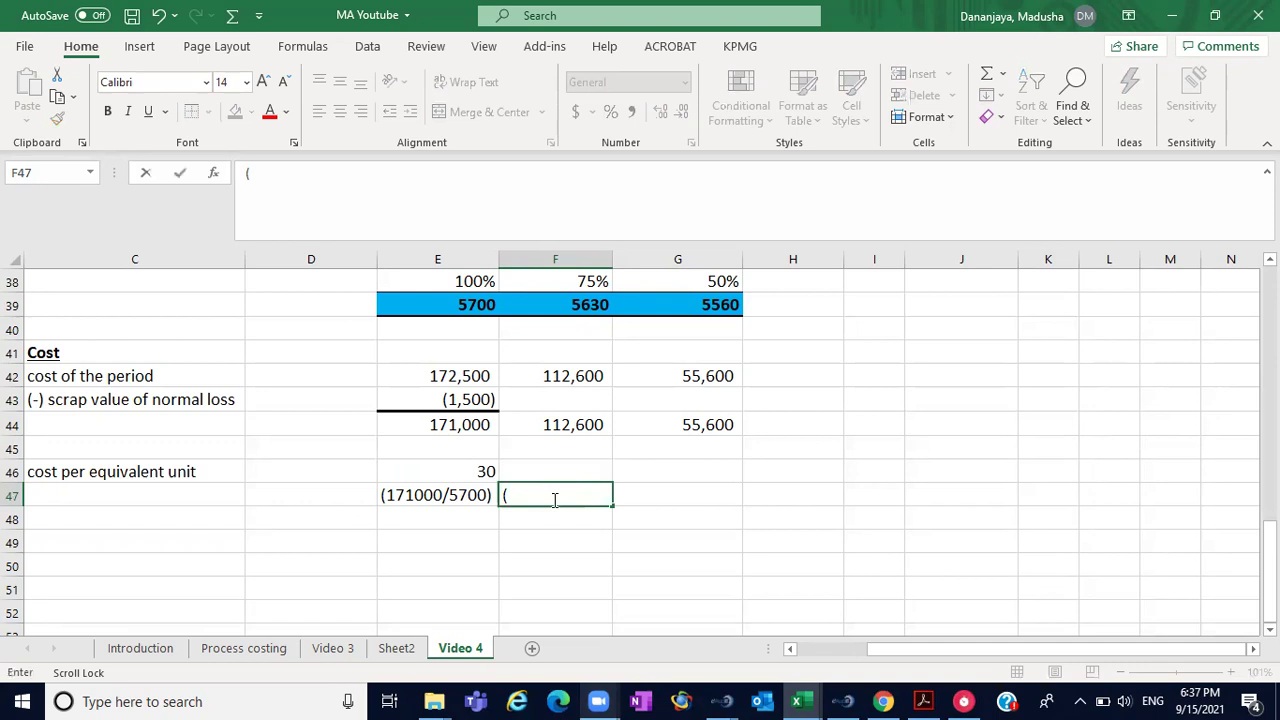
{"action": "type", "text": "112600"}
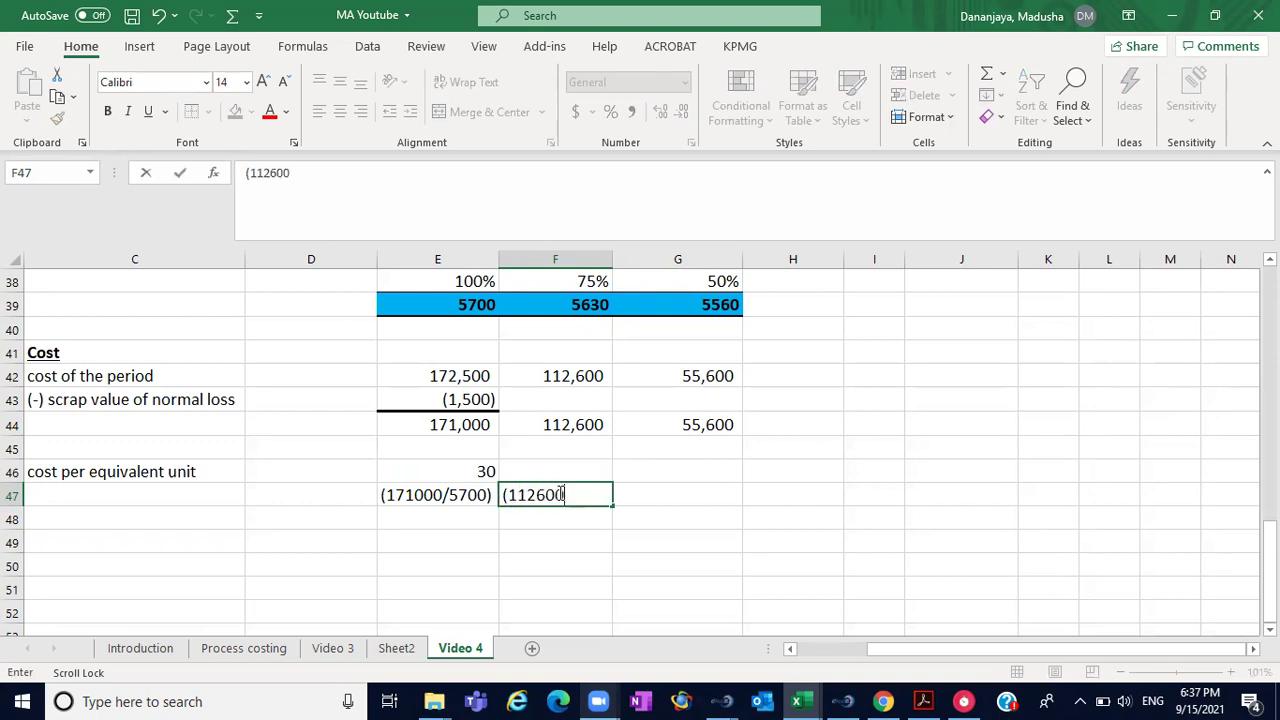
{"action": "type", "text": "/"}
{"action": "left_click", "coordinate": [592, 309]}
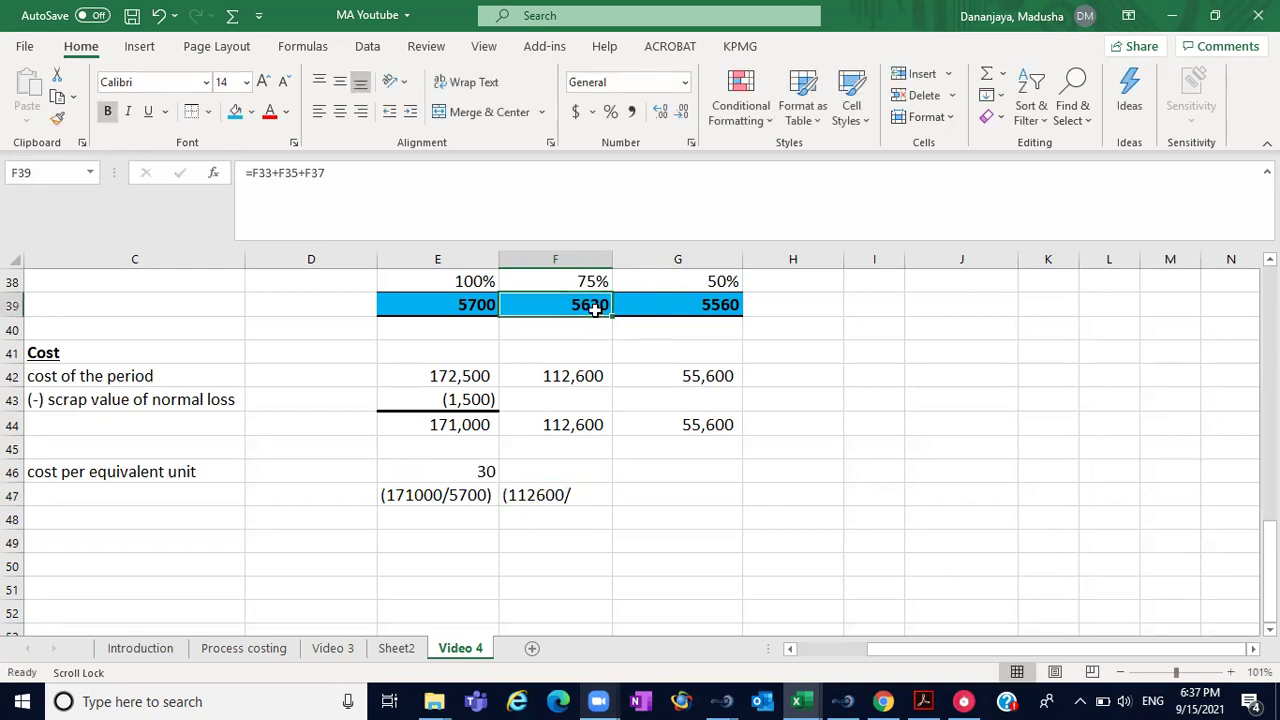
{"action": "left_click", "coordinate": [574, 495]}
{"action": "left_click", "coordinate": [331, 187]}
{"action": "type", "text": "5630)"}
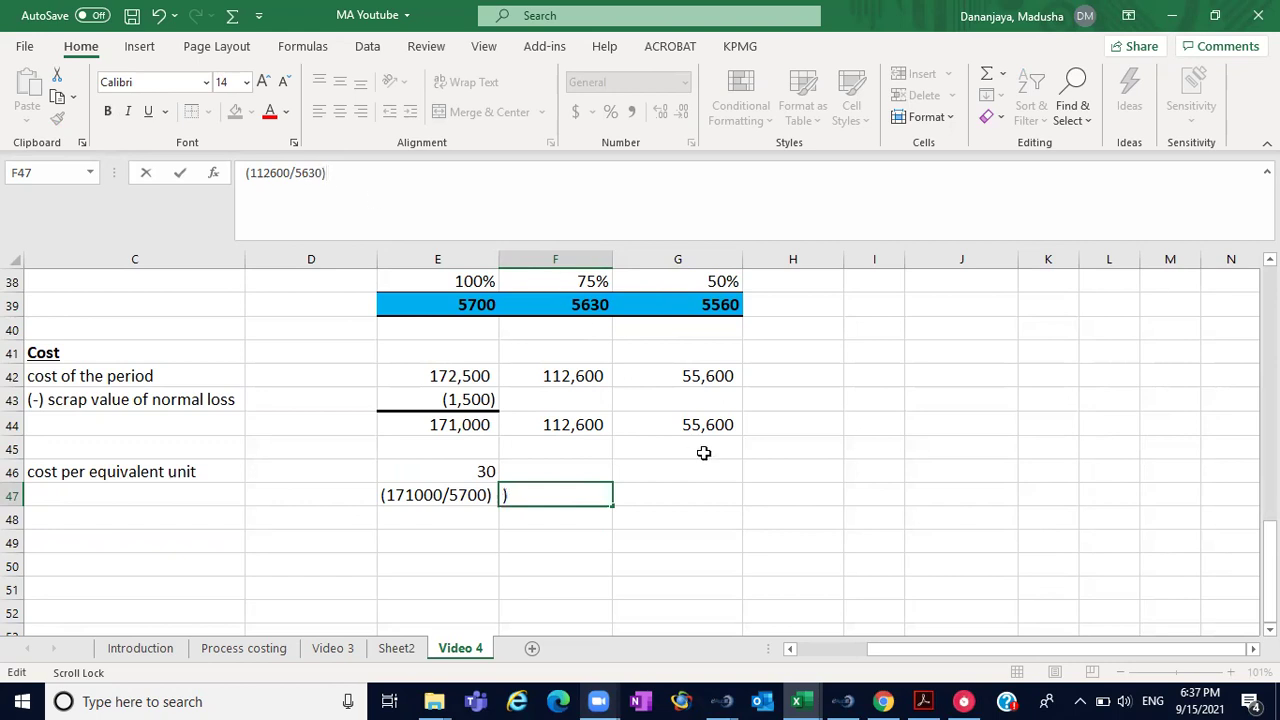
- Finish the working (112600/5630) in F47 and enter 20 as the cost per equivalent unit in F46
{"action": "left_click", "coordinate": [711, 512]}
{"action": "left_click", "coordinate": [590, 473]}
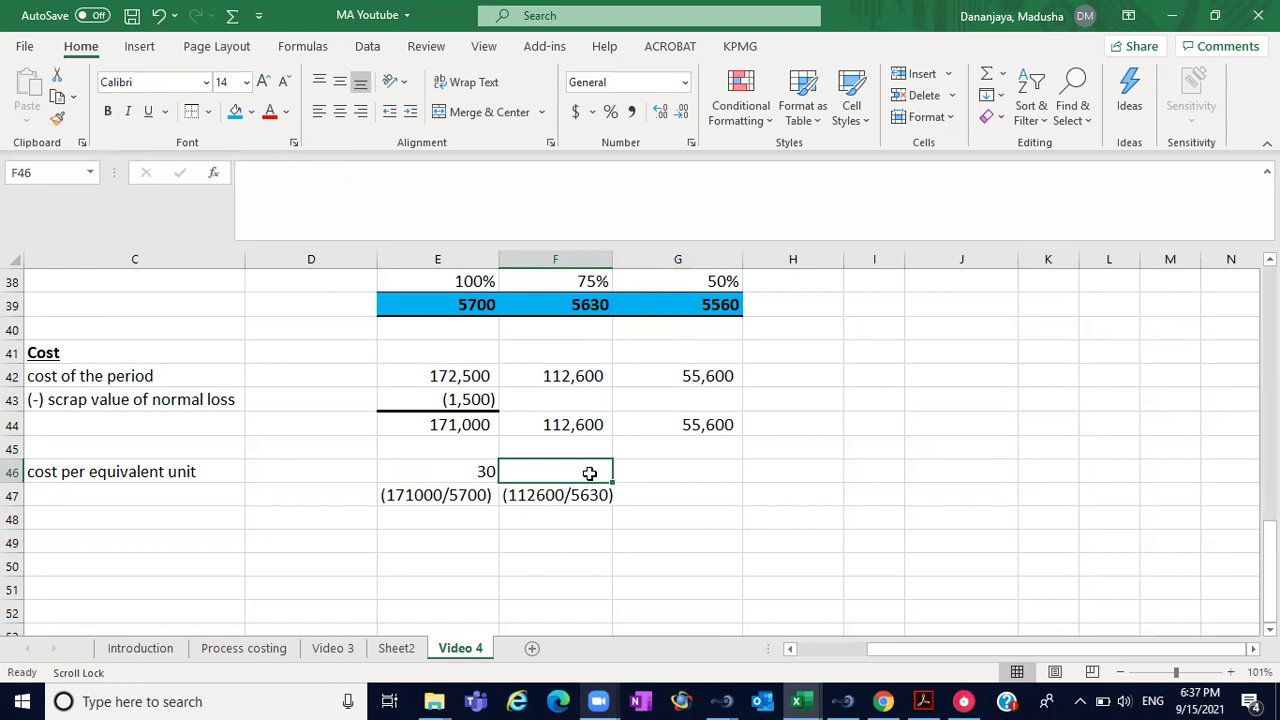
{"action": "type", "text": "20"}
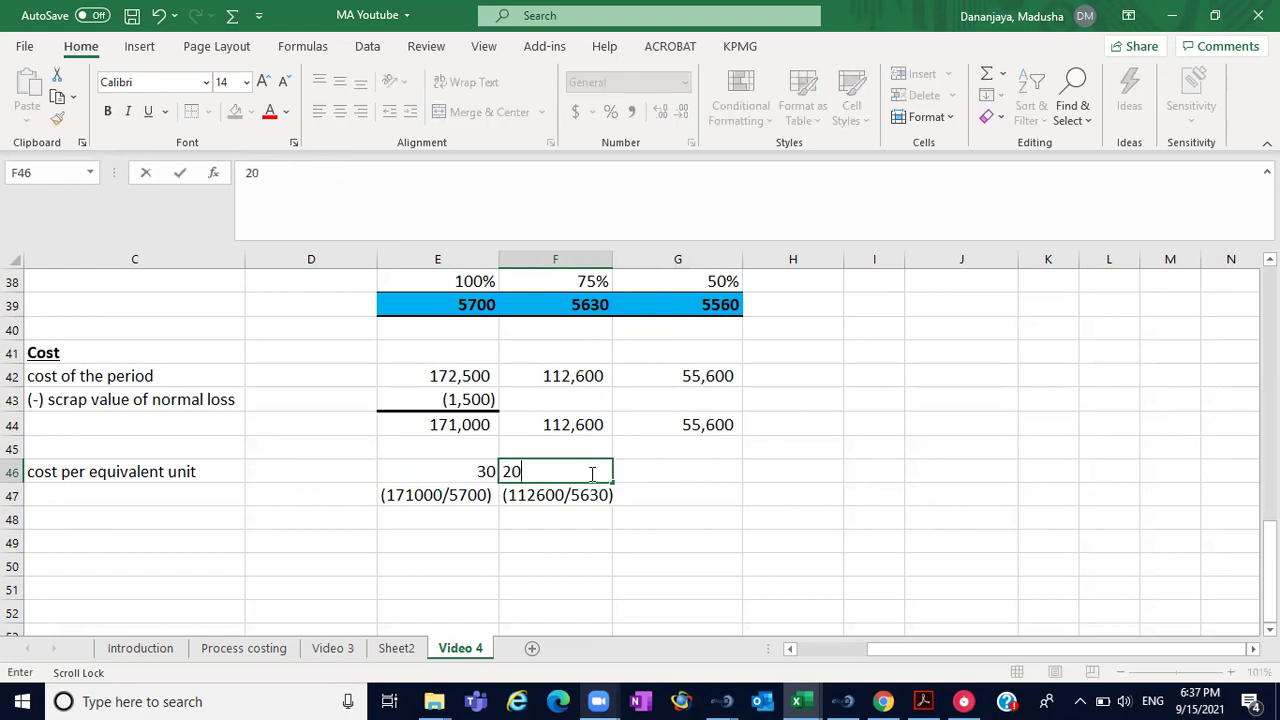
{"action": "key", "text": "Return"}
- Enter the working (55600/5560) in G47, beneath the third column's cost per equivalent unit
{"action": "left_click", "coordinate": [659, 495]}
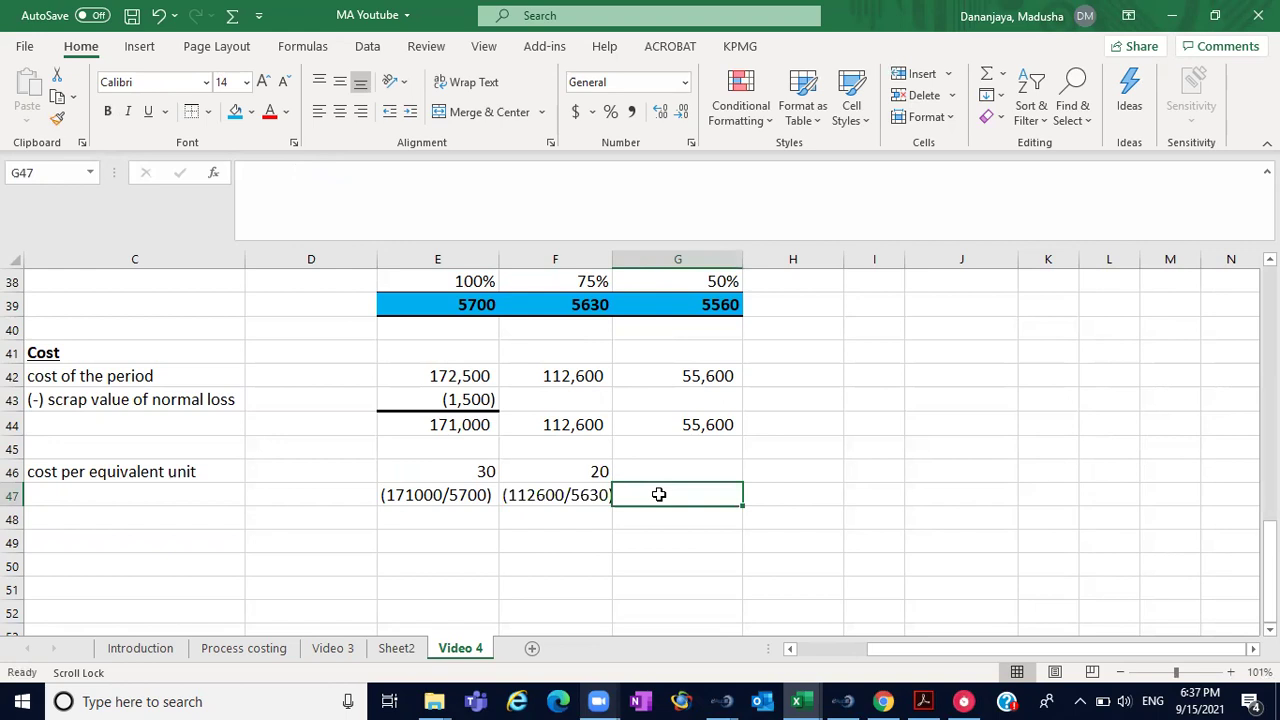
{"action": "type", "text": "55"}
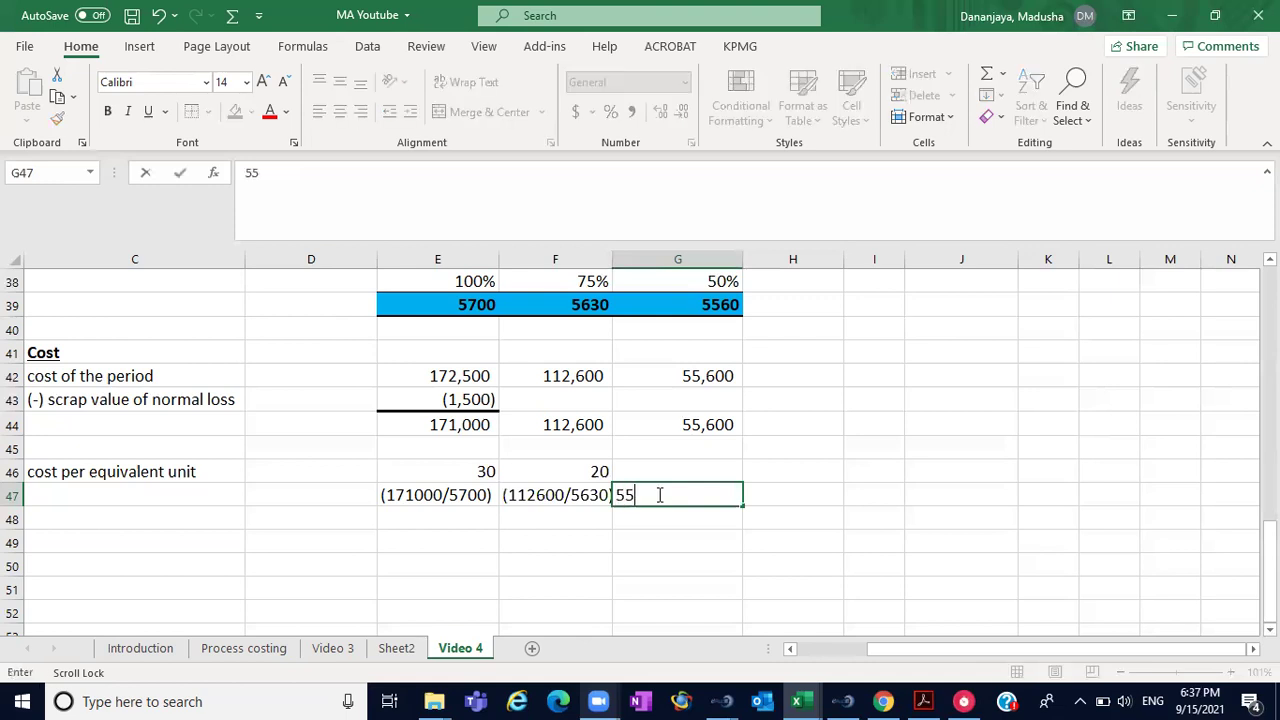
{"action": "key", "text": "BackSpace"}
{"action": "key", "text": "BackSpace"}
{"action": "type", "text": "(55600"}
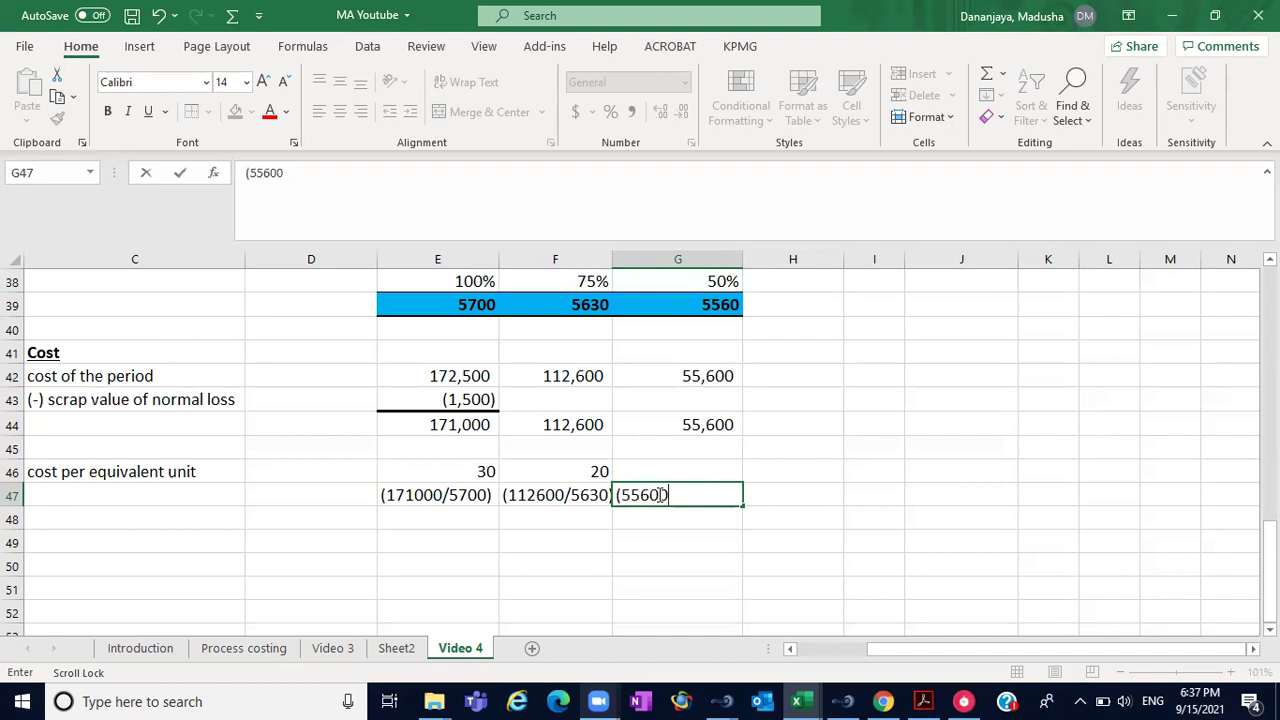
{"action": "type", "text": "/"}
{"action": "type", "text": "5560)"}
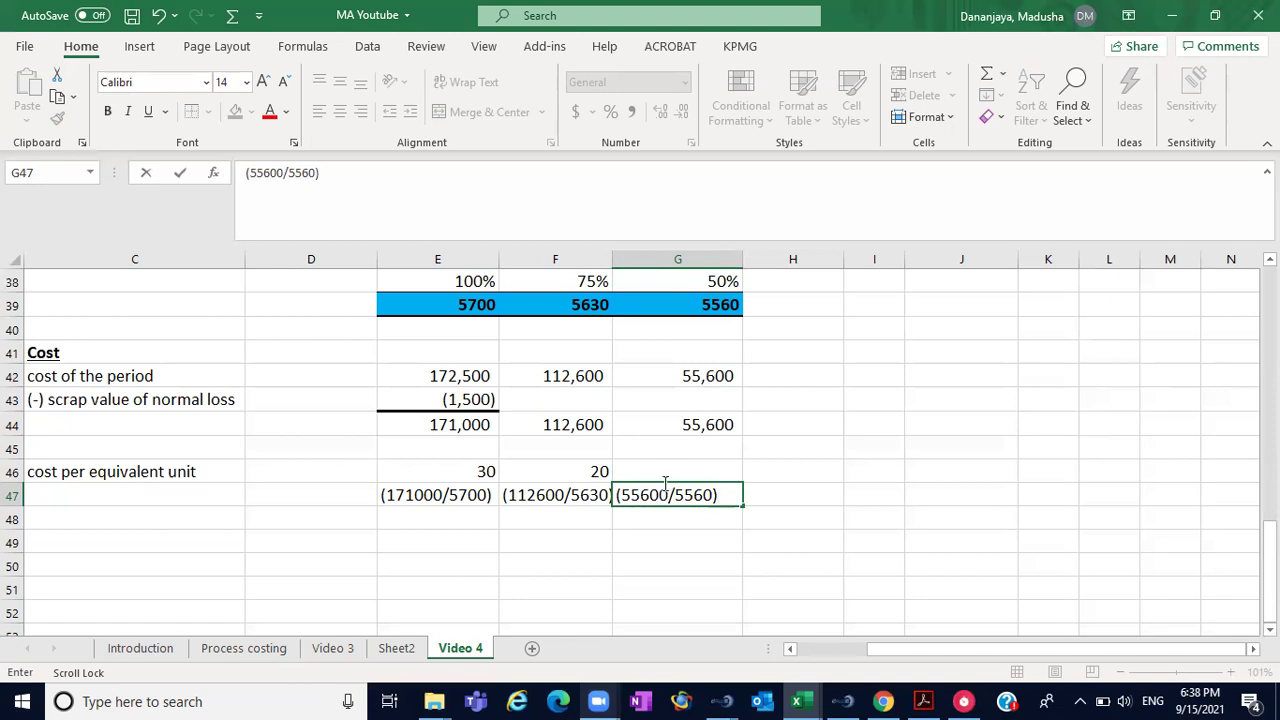
- Enter 10 as the cost per equivalent unit in G46
{"action": "left_click", "coordinate": [660, 477]}
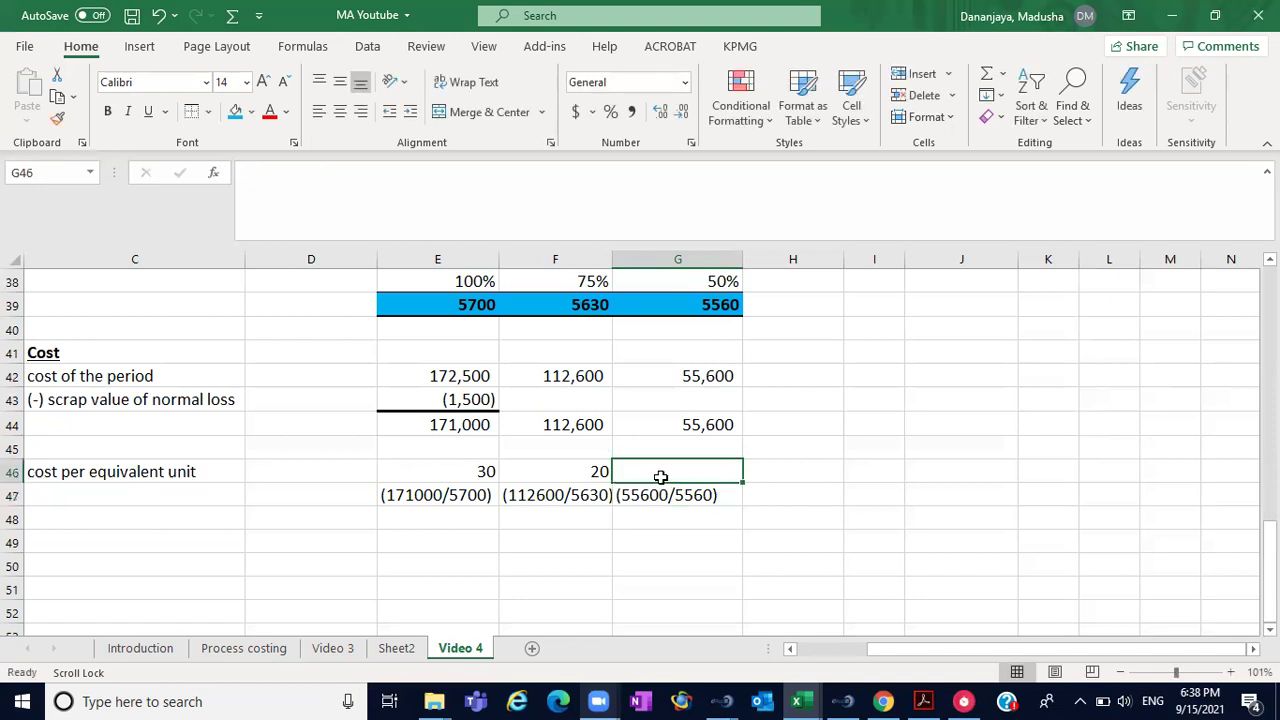
{"action": "type", "text": "10"}
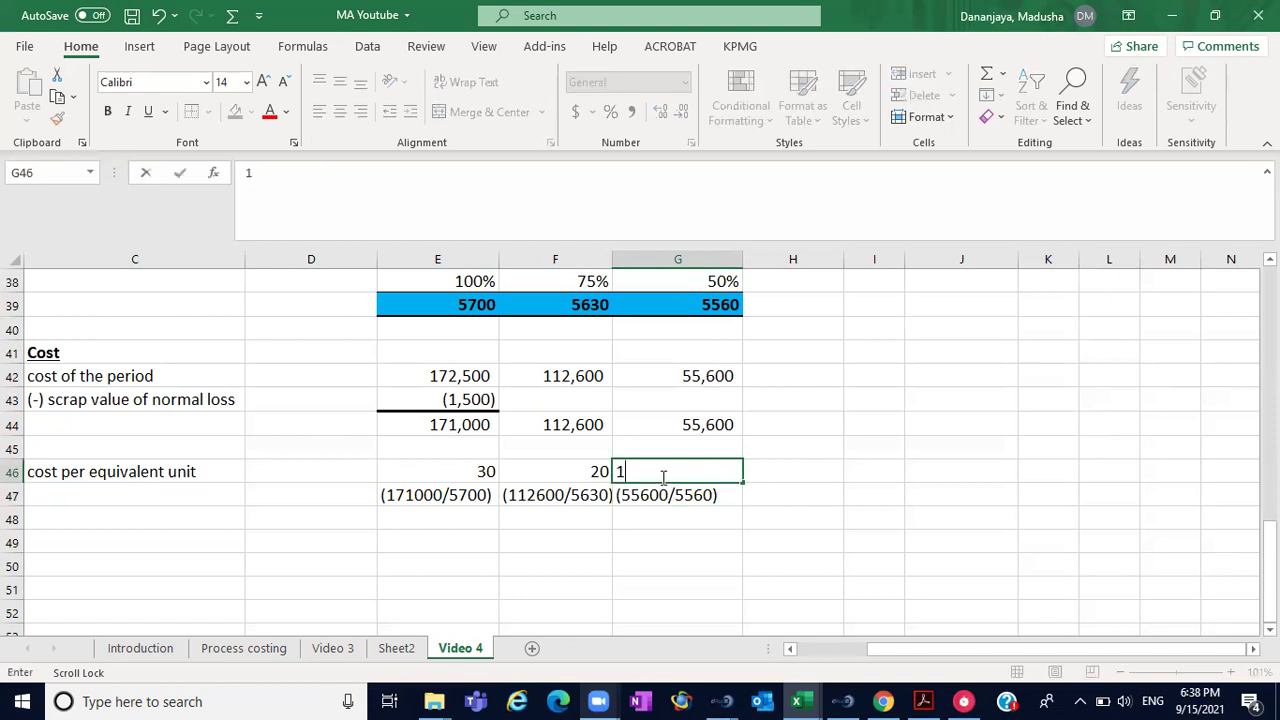
{"action": "left_click", "coordinate": [812, 485]}
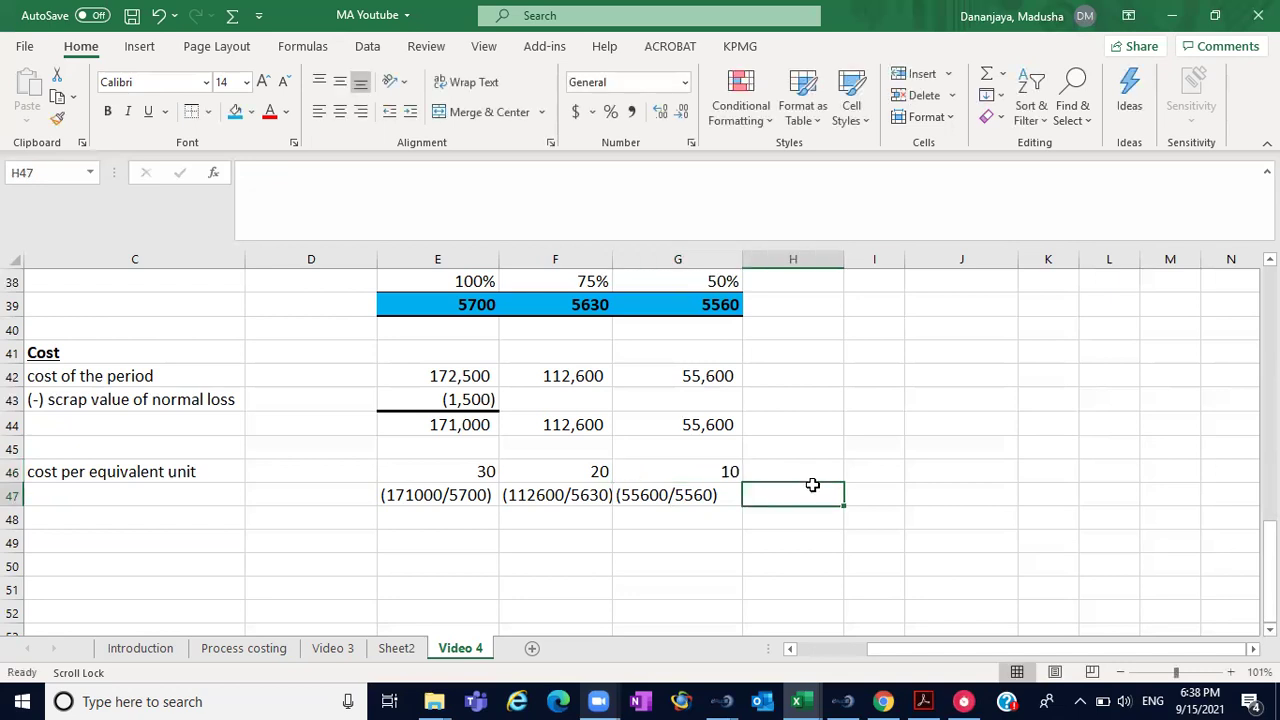
- Highlight the three cost per equivalent unit values in E46:G46 with a blue fill
{"action": "left_click_drag", "start_coordinate": [428, 478], "coordinate": [685, 477]}
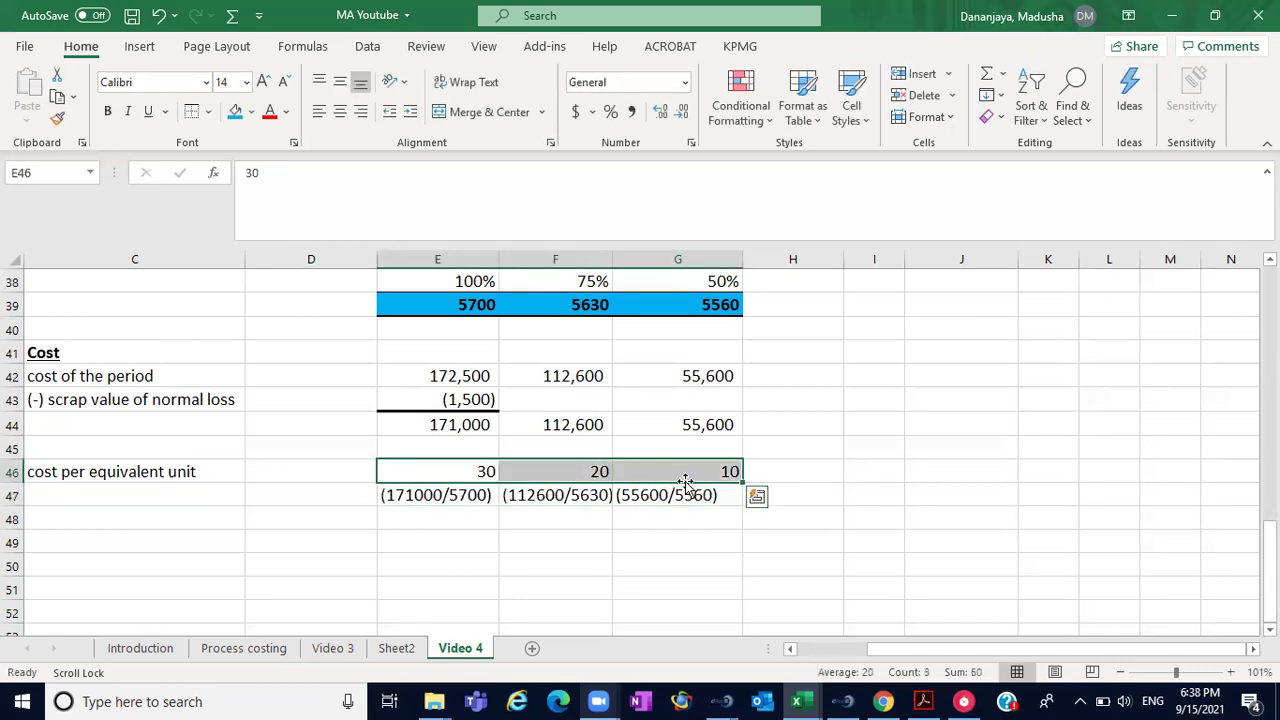
{"action": "left_click", "coordinate": [236, 116]}
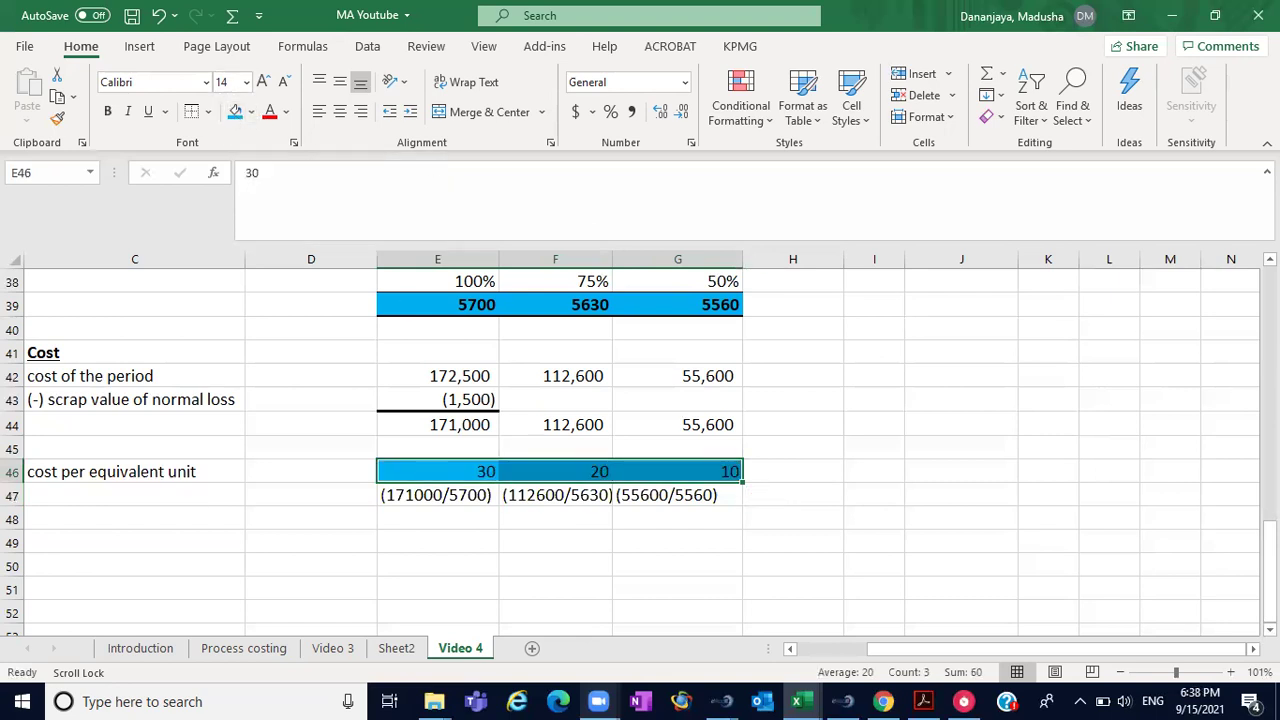
{"action": "scroll", "coordinate": [1023, 411], "scroll_direction": "up", "scroll_amount": 1}
{"action": "left_click", "coordinate": [917, 477]}
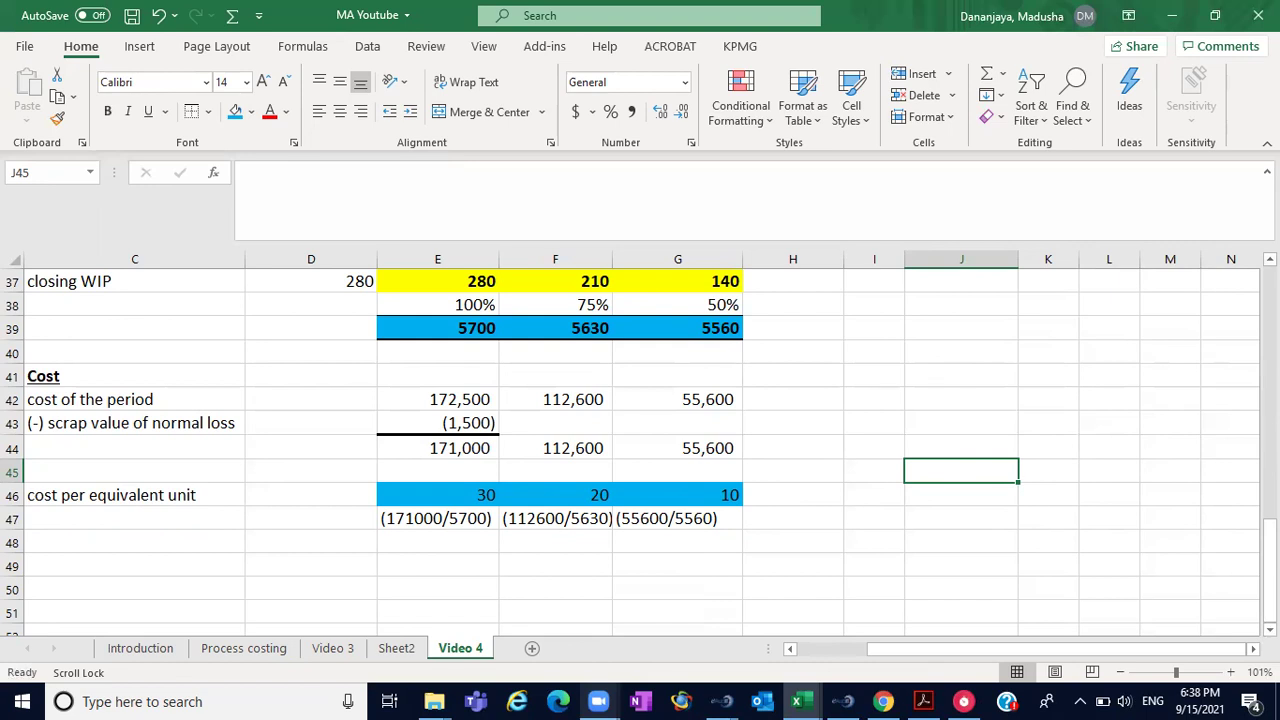
{"action": "scroll", "coordinate": [640, 440], "scroll_direction": "up", "scroll_amount": 1}
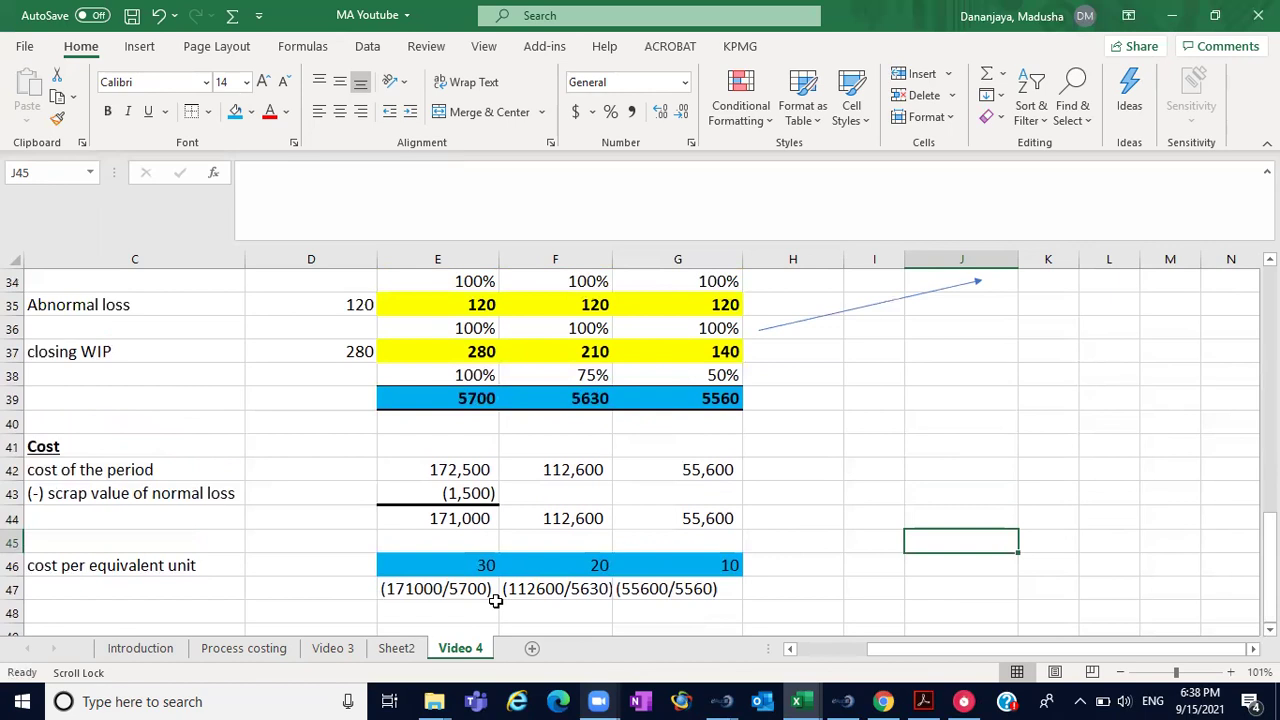
{"action": "left_click", "coordinate": [473, 566]}
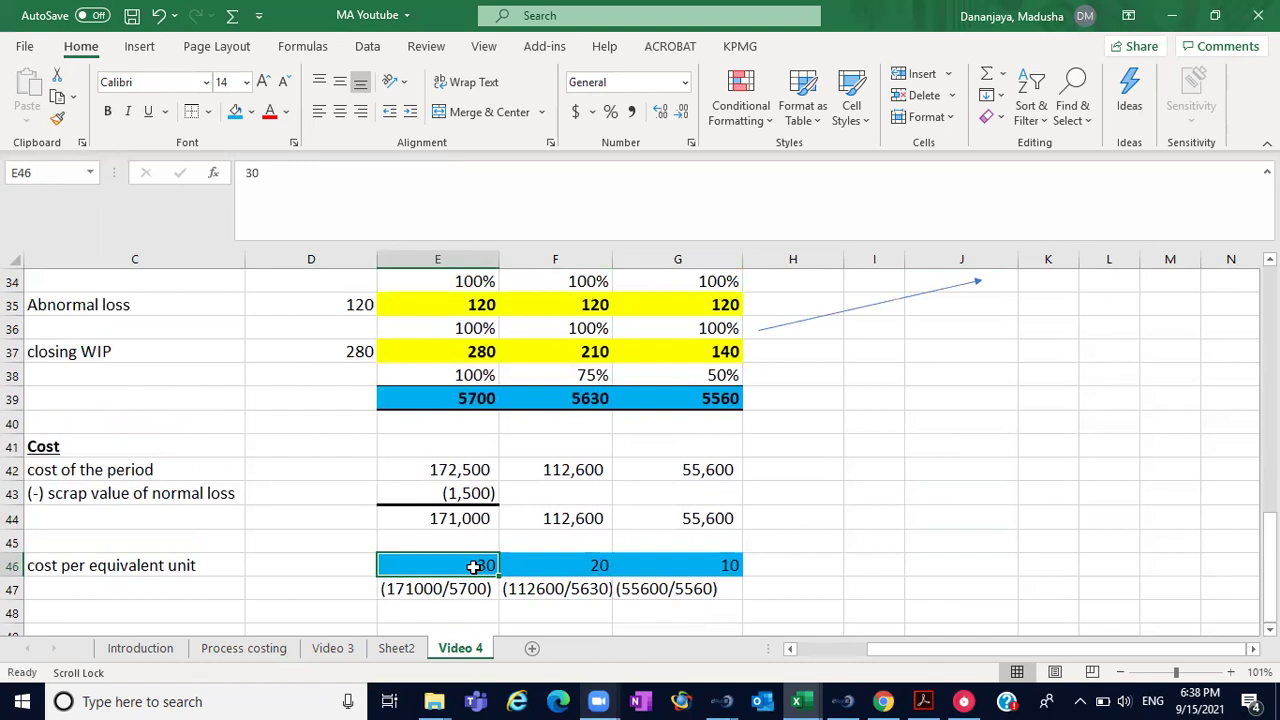
{"action": "left_click", "coordinate": [585, 568]}
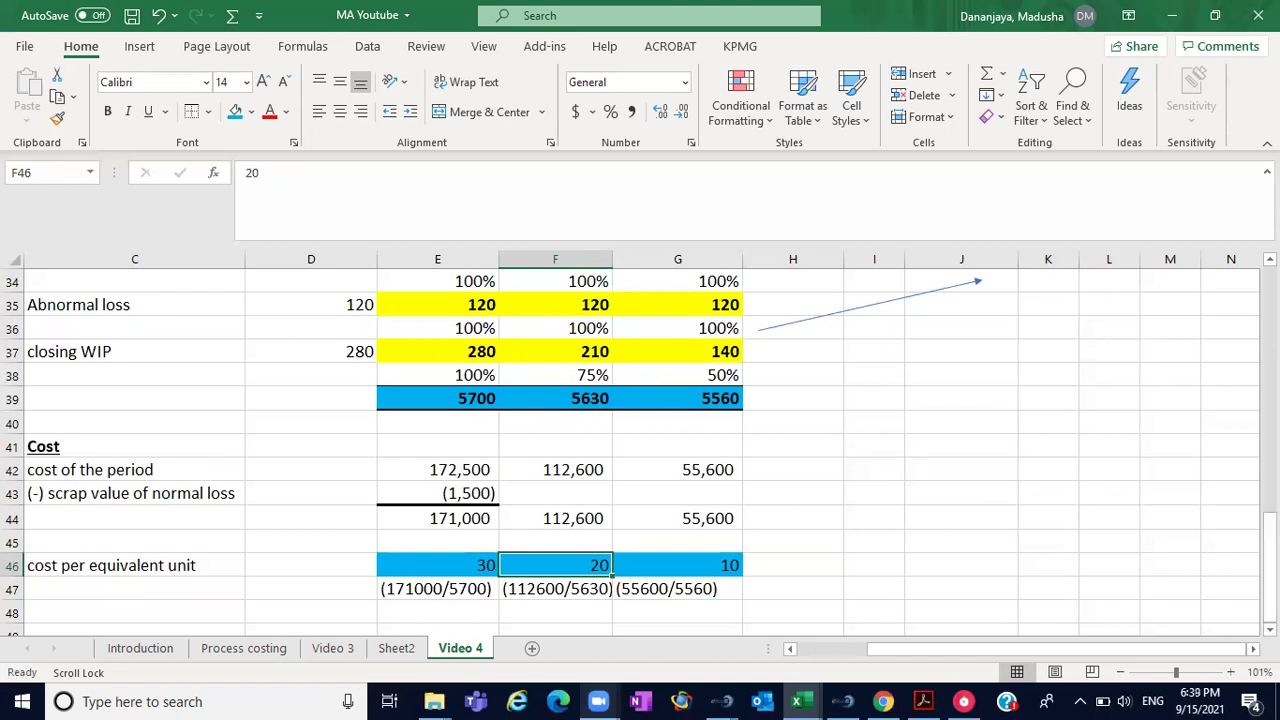
{"action": "scroll", "coordinate": [640, 440], "scroll_direction": "up", "scroll_amount": 1}
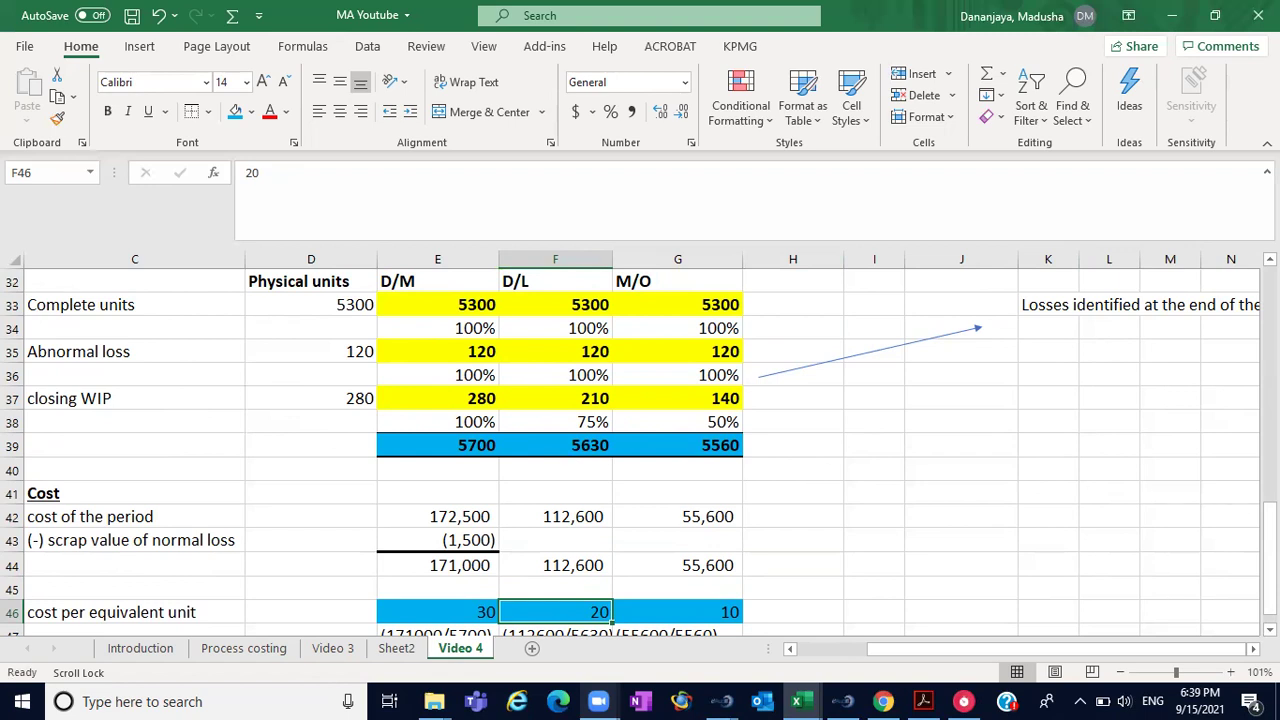
- Add the heading "Evaluation" in C49 below the cost section and make it bold and underlined
{"action": "scroll", "coordinate": [936, 607], "scroll_direction": "down", "scroll_amount": 3}
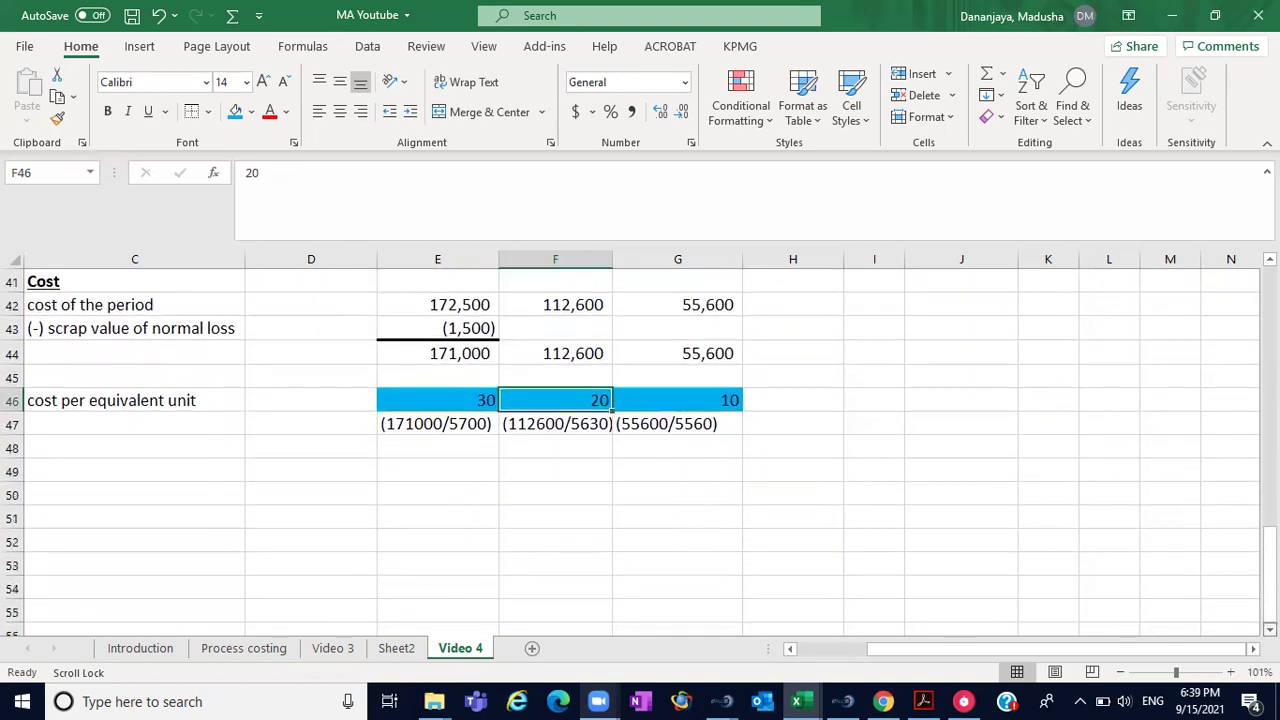
{"action": "left_click", "coordinate": [116, 470]}
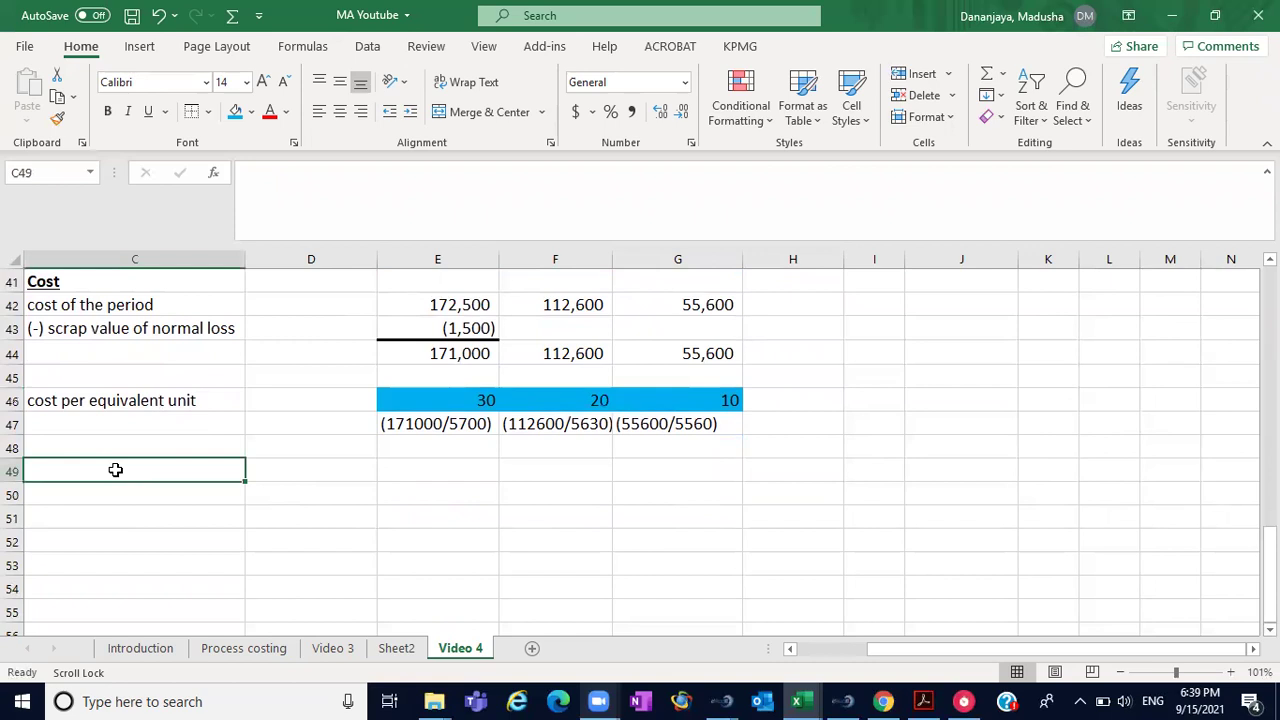
{"action": "type", "text": "Eva"}
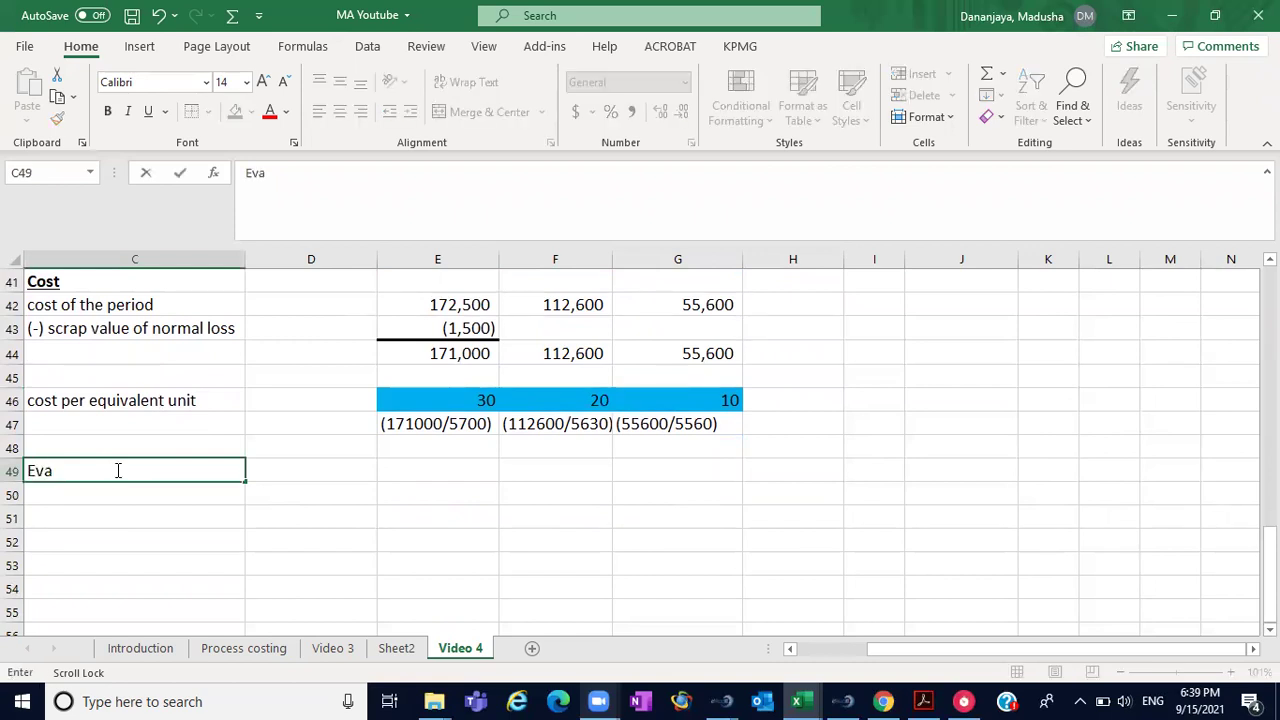
{"action": "type", "text": "luation"}
{"action": "left_click", "coordinate": [76, 534]}
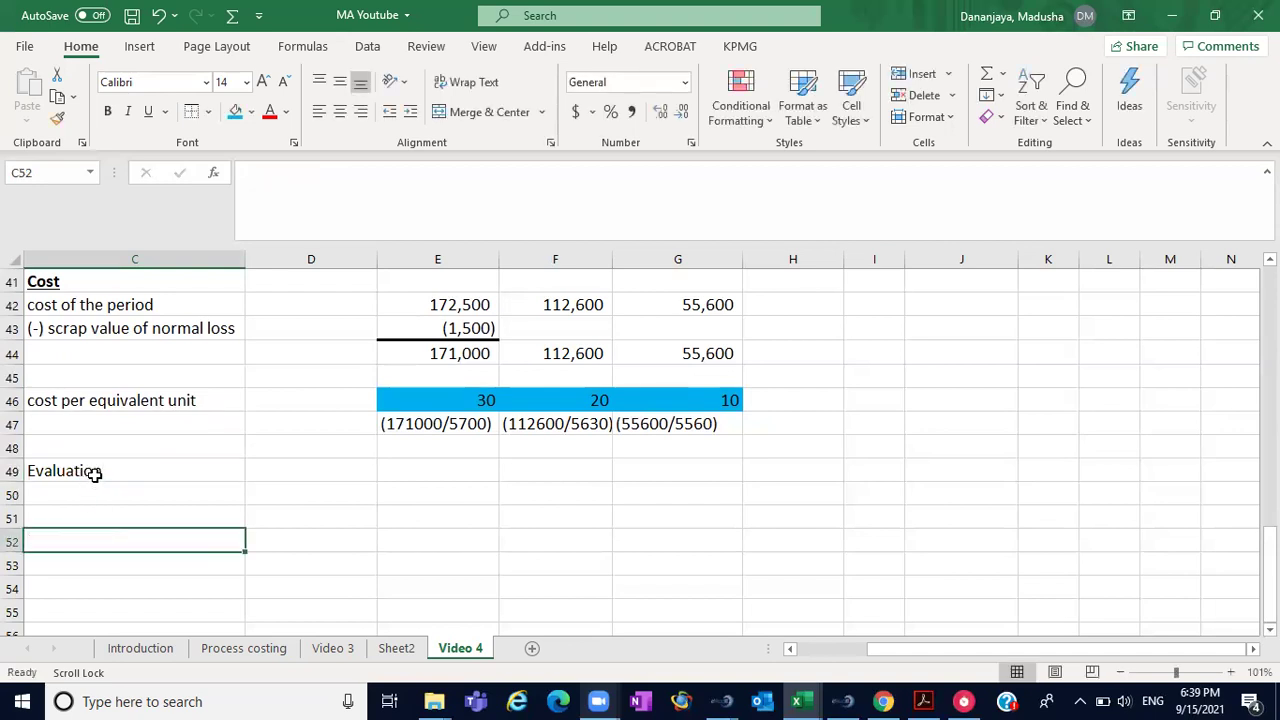
{"action": "left_click", "coordinate": [94, 472]}
{"action": "left_click", "coordinate": [109, 112]}
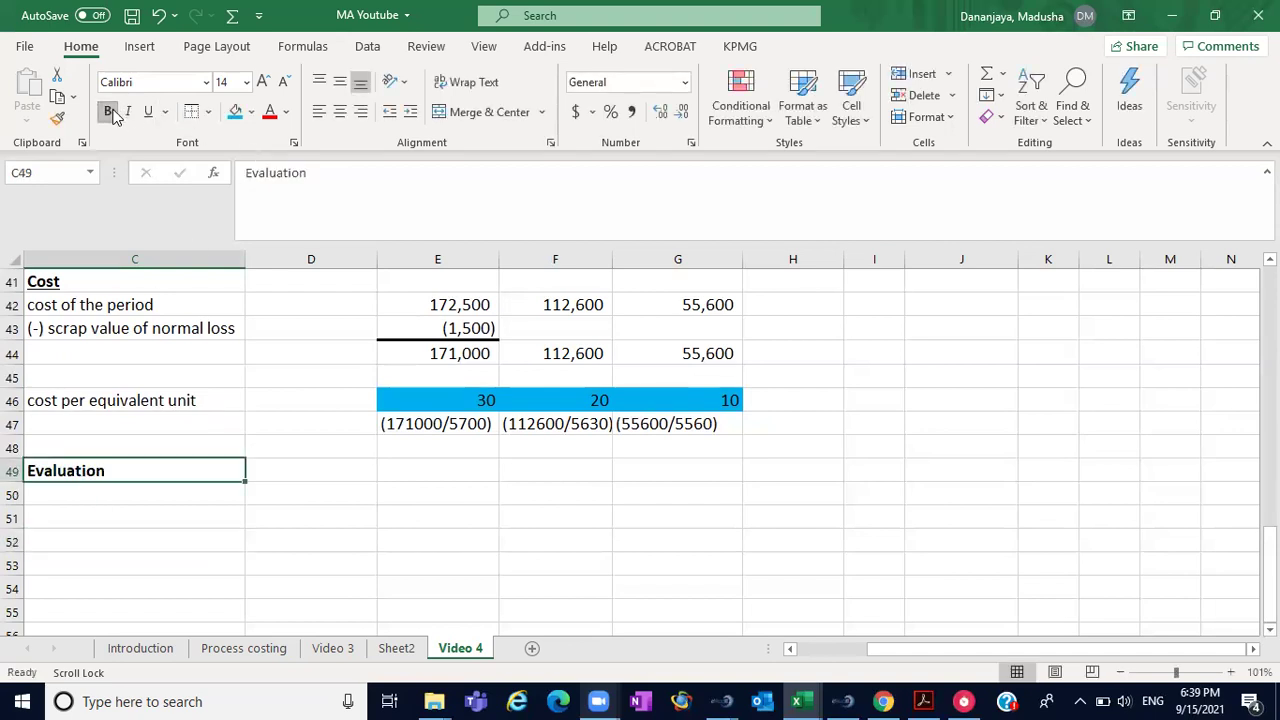
{"action": "left_click", "coordinate": [148, 111]}
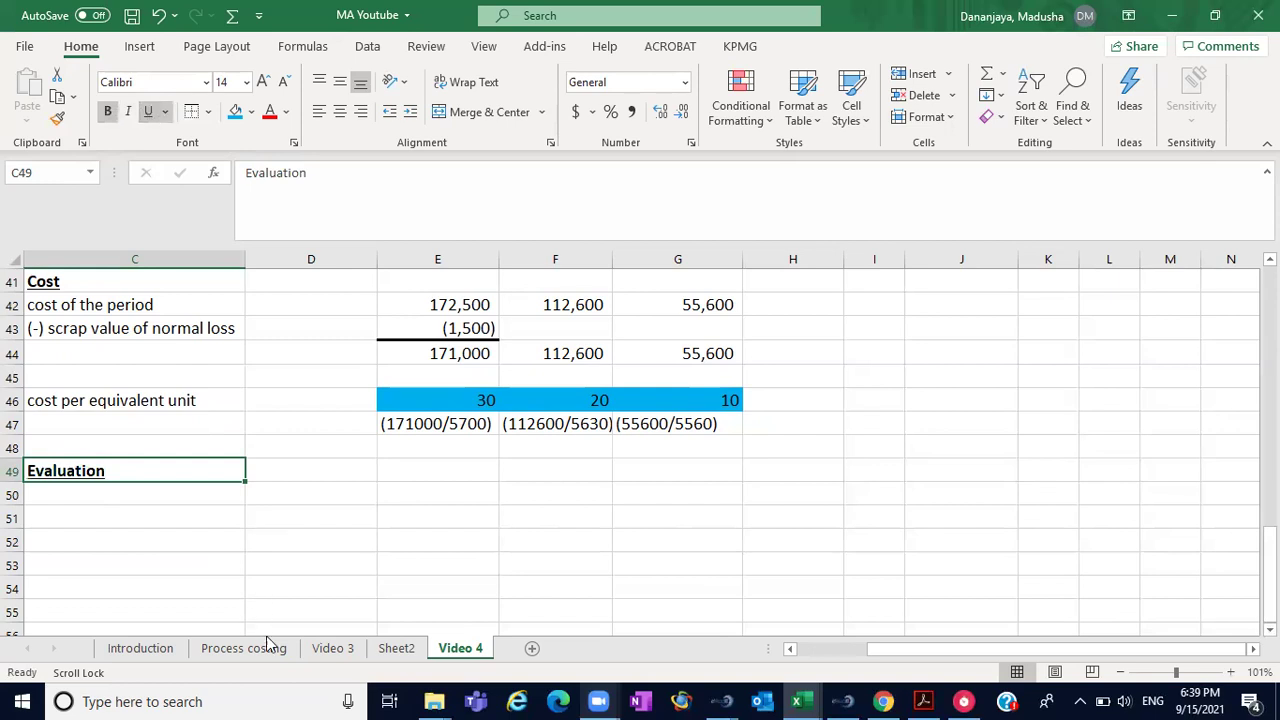
- On the Video 3 sheet, clear the WIP label, its units and its unit rate from row 15 of Process Account 1
{"action": "left_click", "coordinate": [330, 648]}
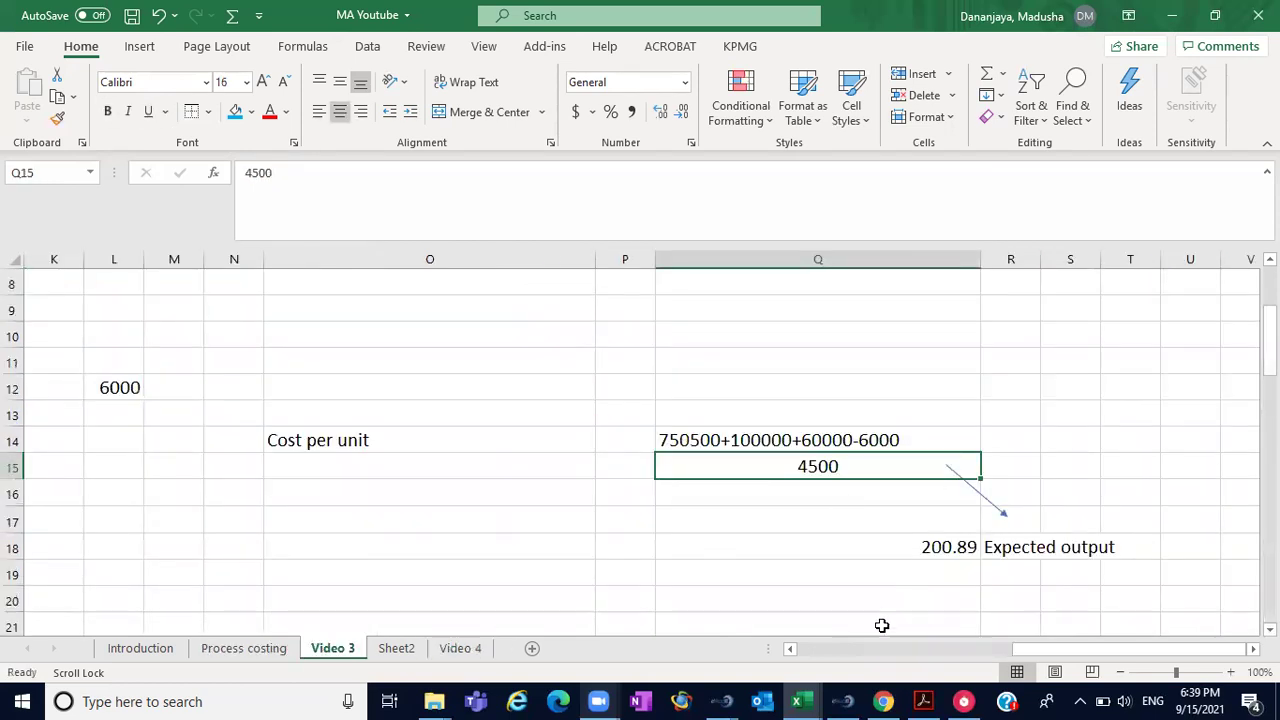
{"action": "left_click", "coordinate": [791, 650]}
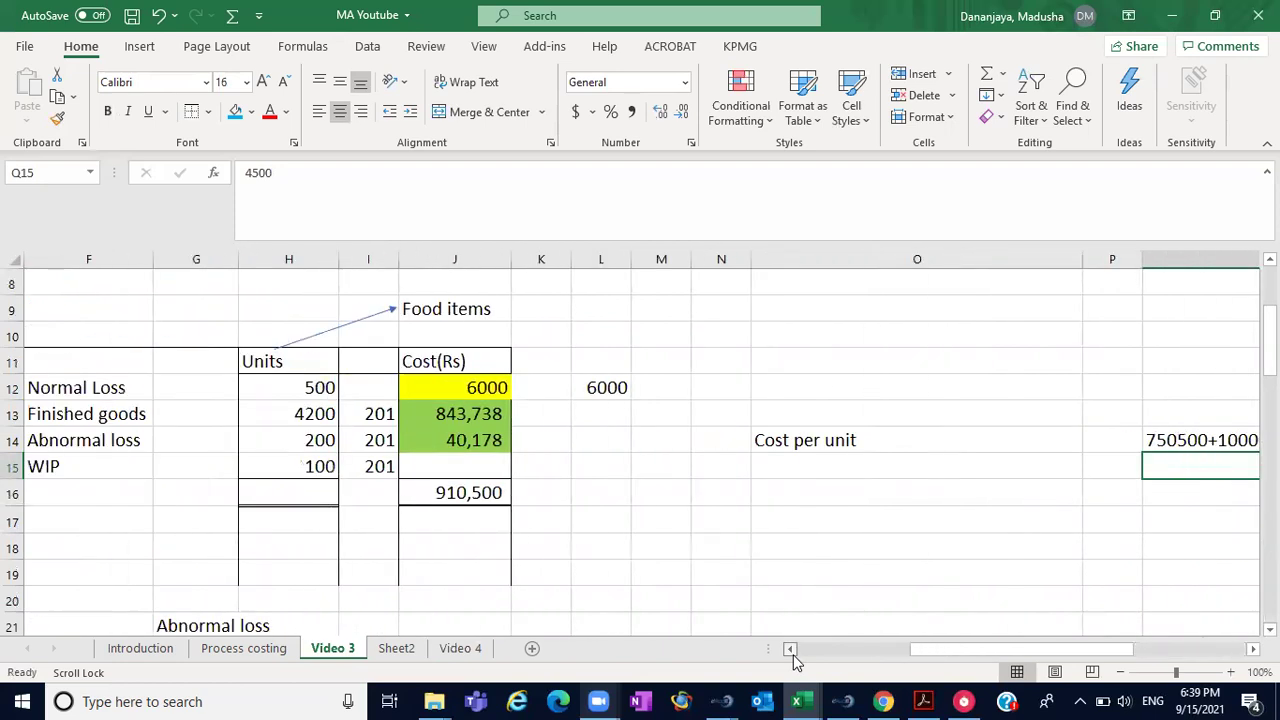
{"action": "left_click", "coordinate": [791, 650]}
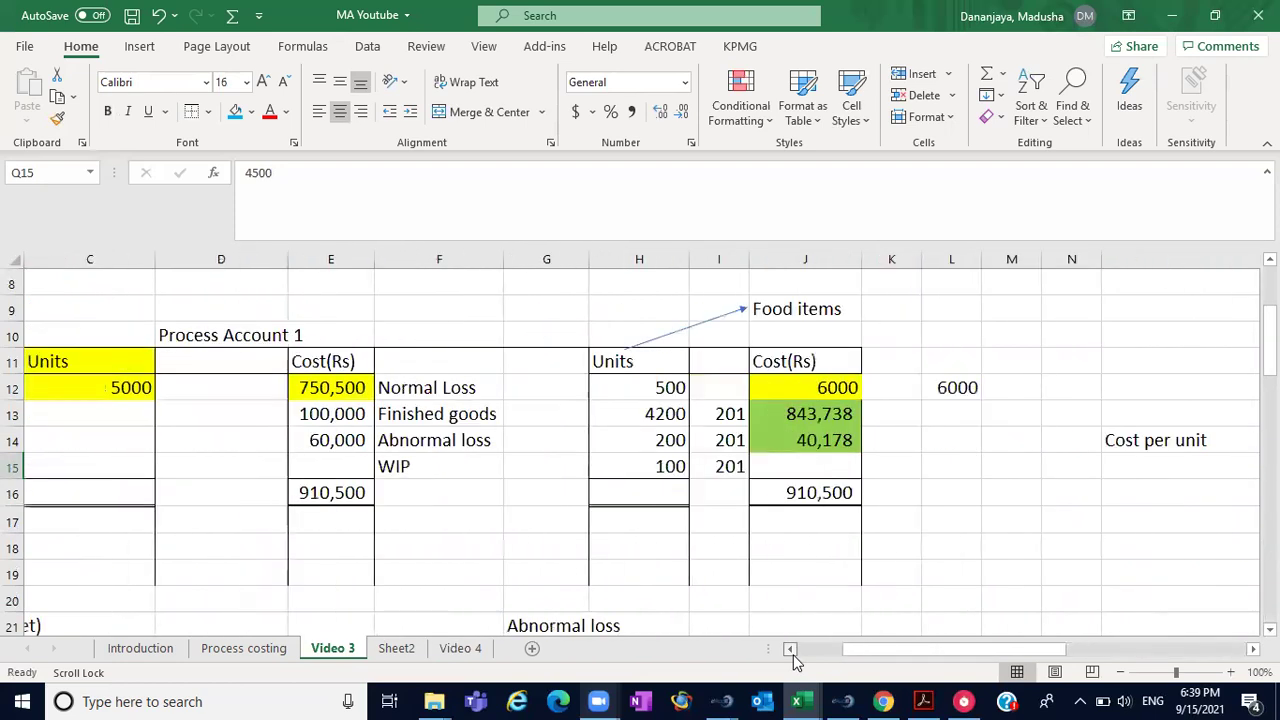
{"action": "left_click", "coordinate": [720, 412]}
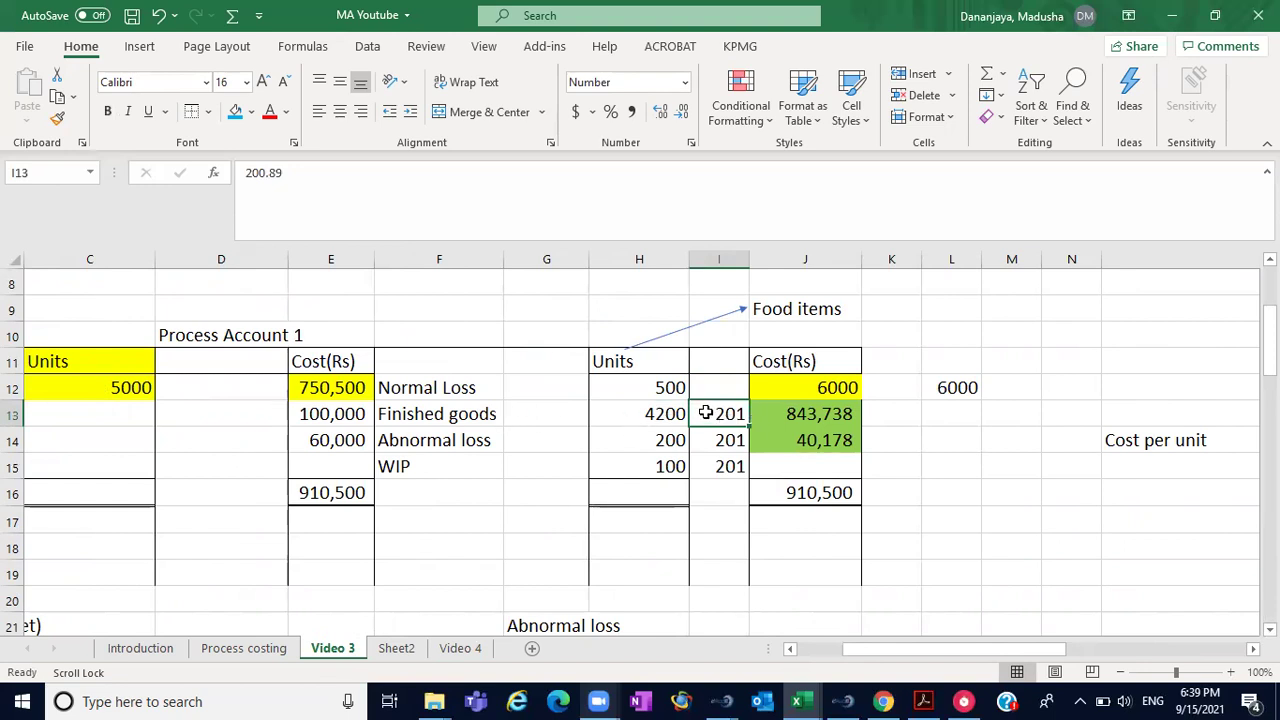
{"action": "left_click", "coordinate": [661, 464]}
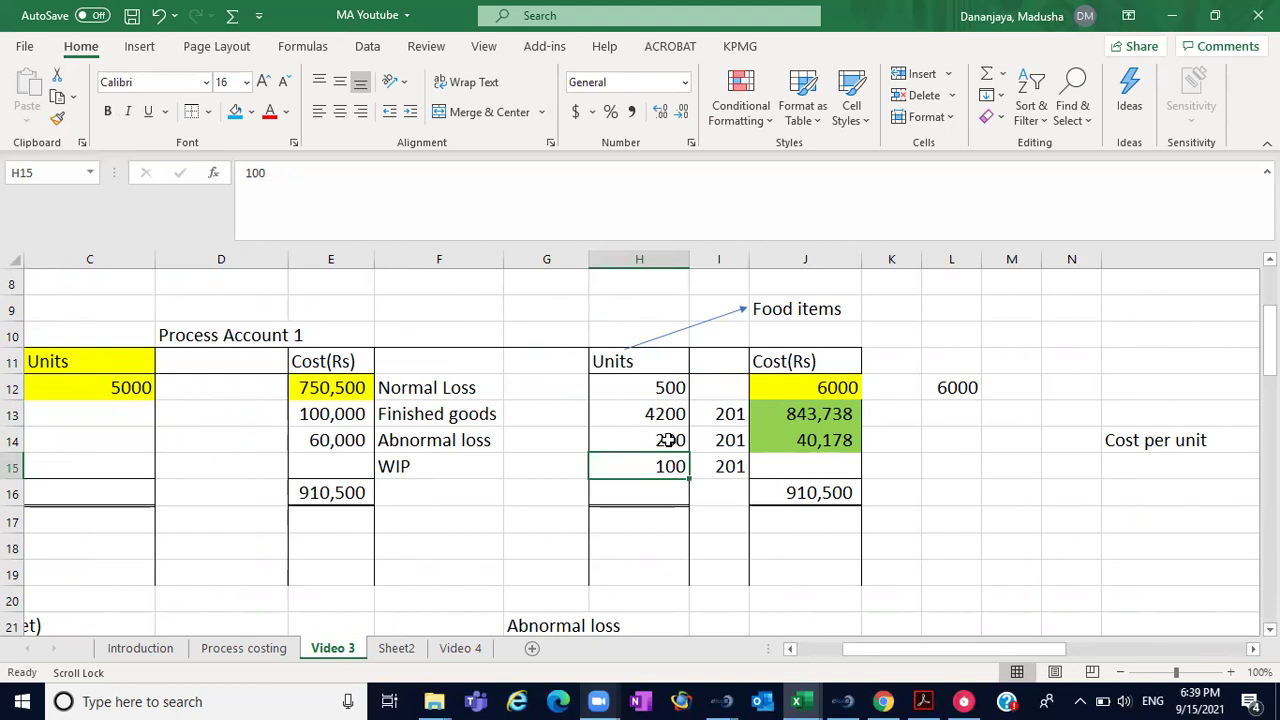
{"action": "left_click", "coordinate": [462, 463]}
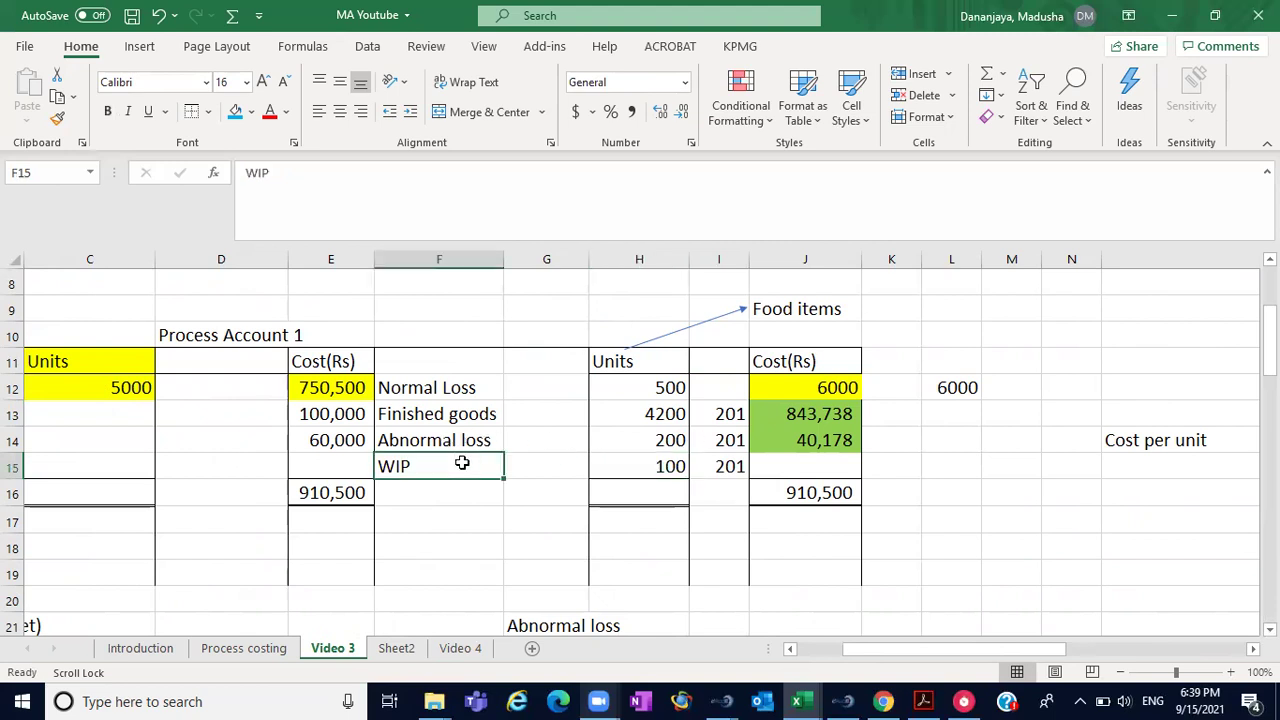
{"action": "key", "text": "BackSpace"}
{"action": "left_click", "coordinate": [633, 465]}
{"action": "key", "text": "BackSpace"}
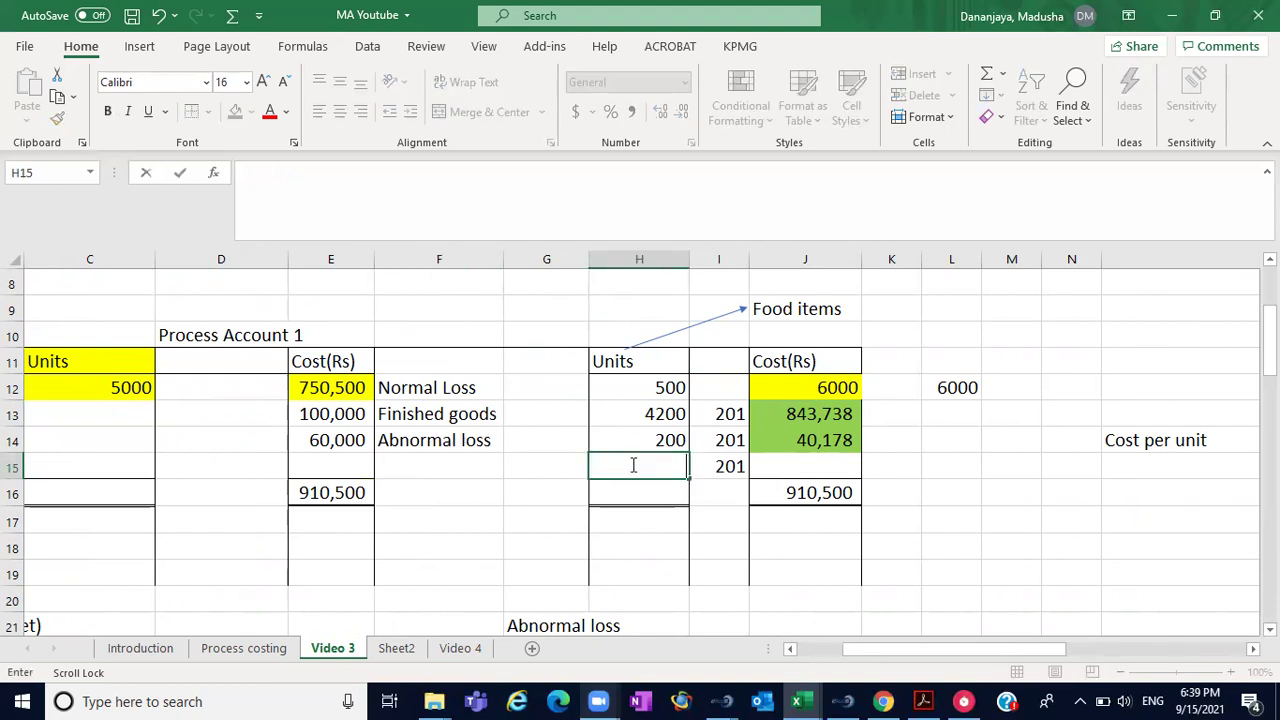
{"action": "left_click", "coordinate": [713, 466]}
{"action": "key", "text": "BackSpace"}
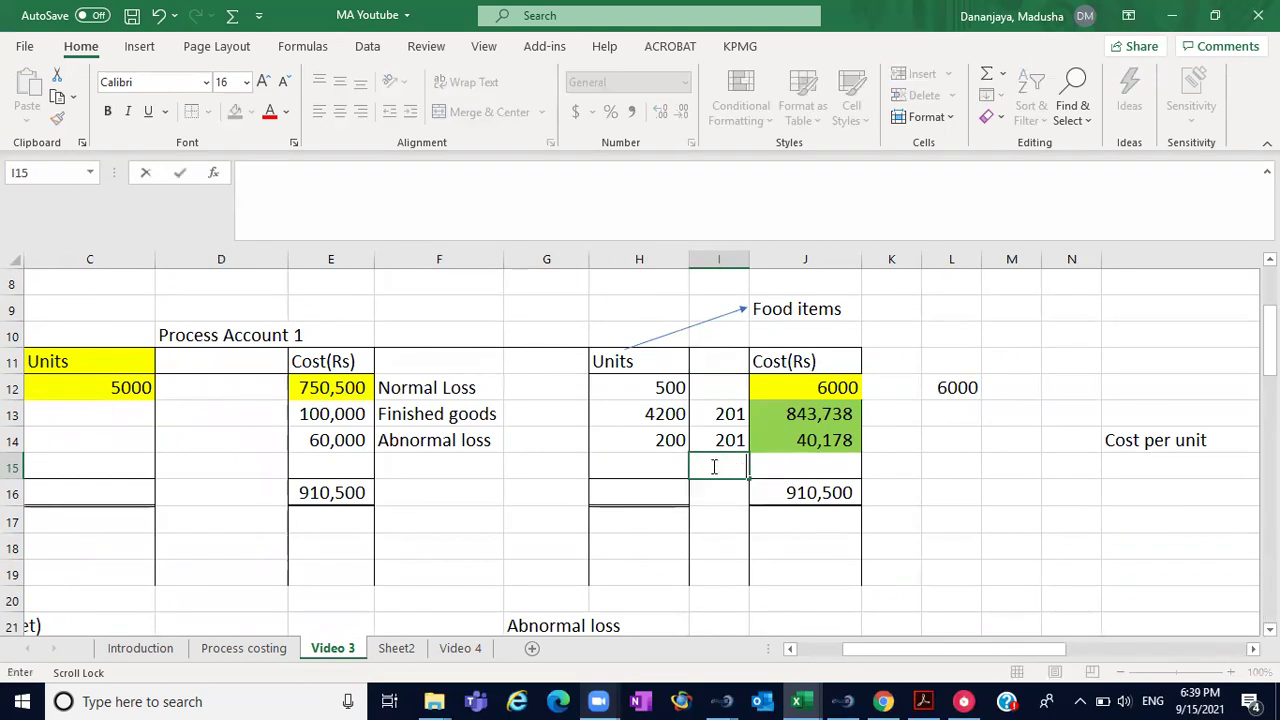
- Change the finished goods units in H13 of Process Account 1 to 4300
{"action": "left_click", "coordinate": [638, 413]}
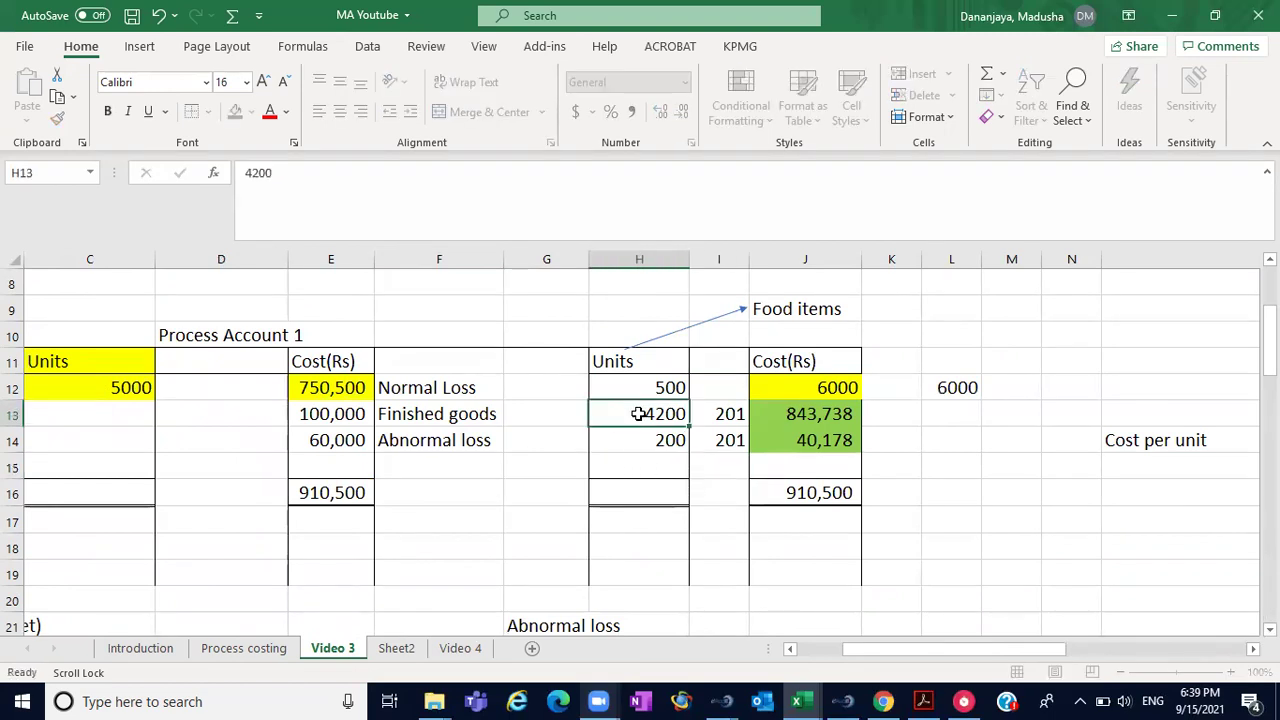
{"action": "left_click", "coordinate": [261, 175]}
{"action": "key", "text": "BackSpace"}
{"action": "type", "text": "3"}
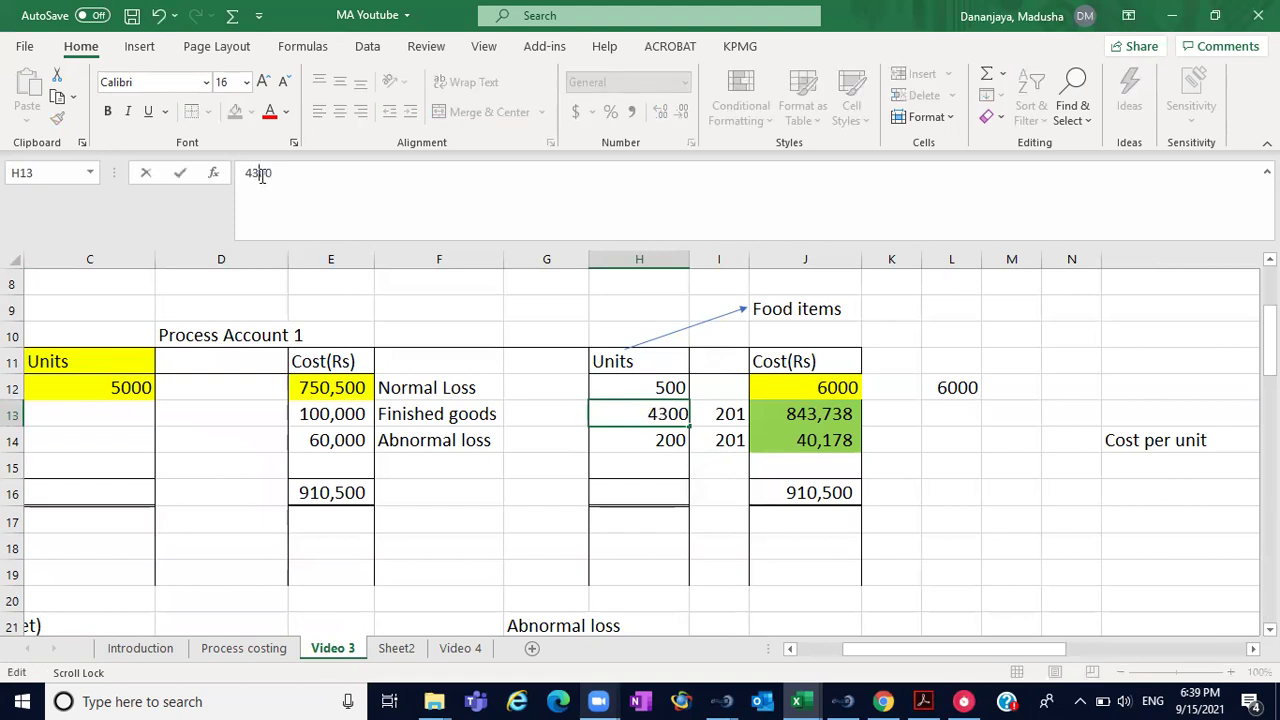
{"action": "key", "text": "Return"}
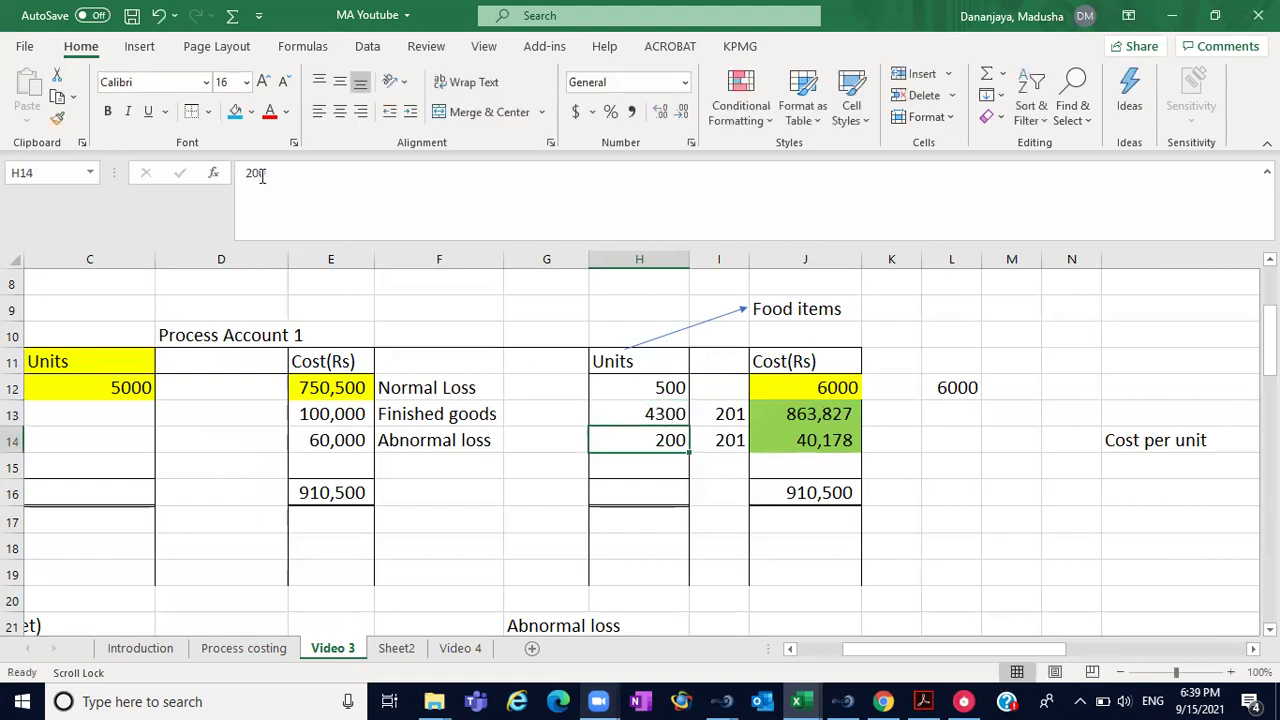
{"action": "left_click", "coordinate": [979, 540]}
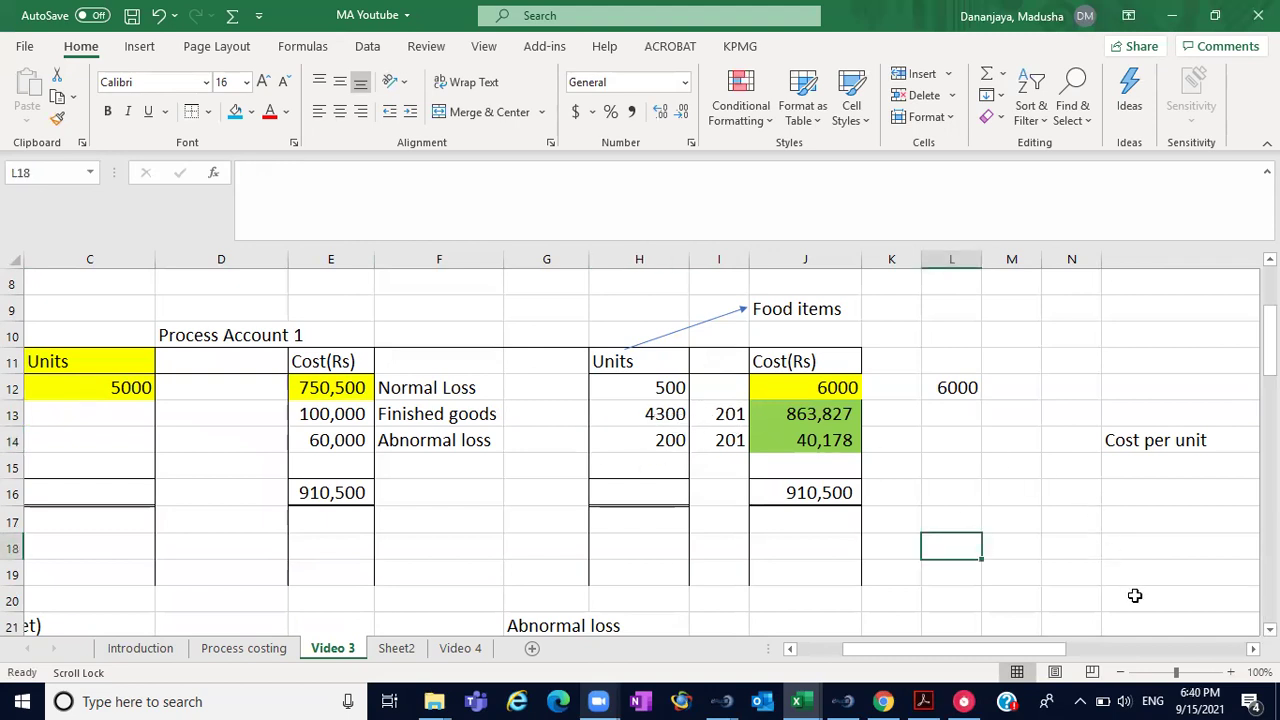
{"action": "scroll", "coordinate": [1242, 655], "scroll_direction": "right", "scroll_amount": 2}
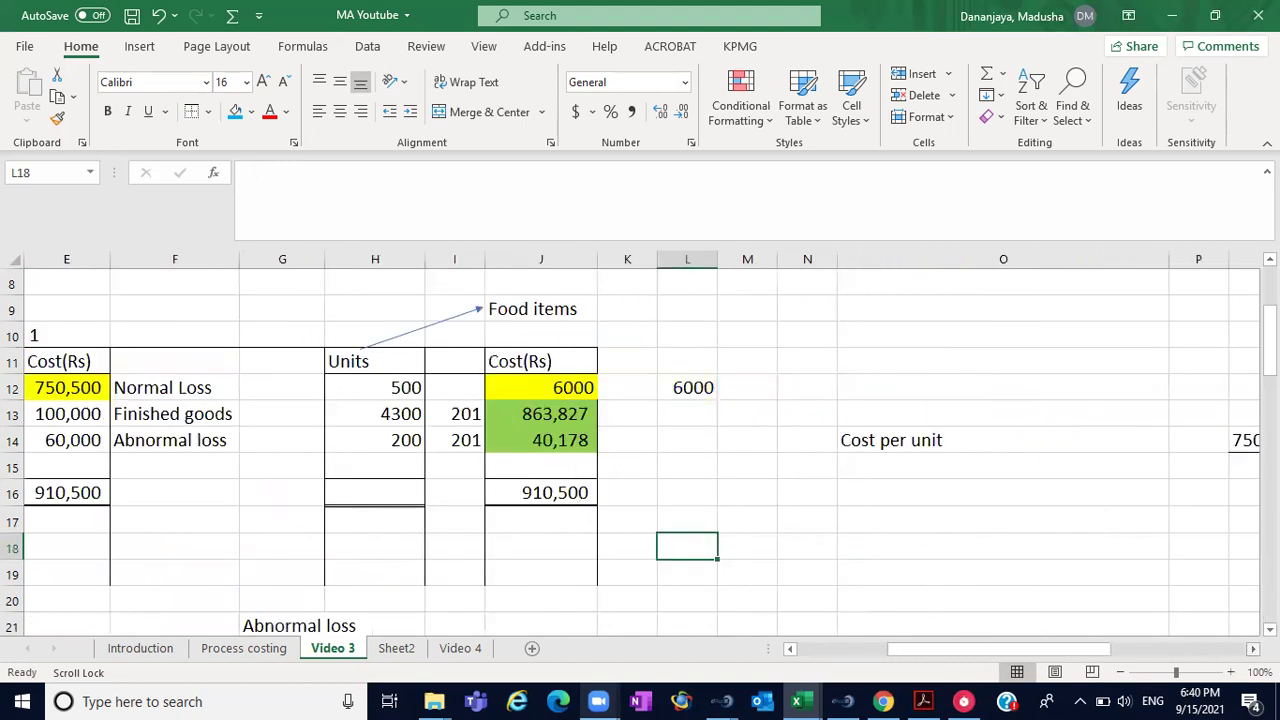
- Review the cost per unit working and the finished goods and abnormal loss cost formulas in Process Account 1
{"action": "scroll", "coordinate": [1250, 650], "scroll_direction": "right", "scroll_amount": 2}
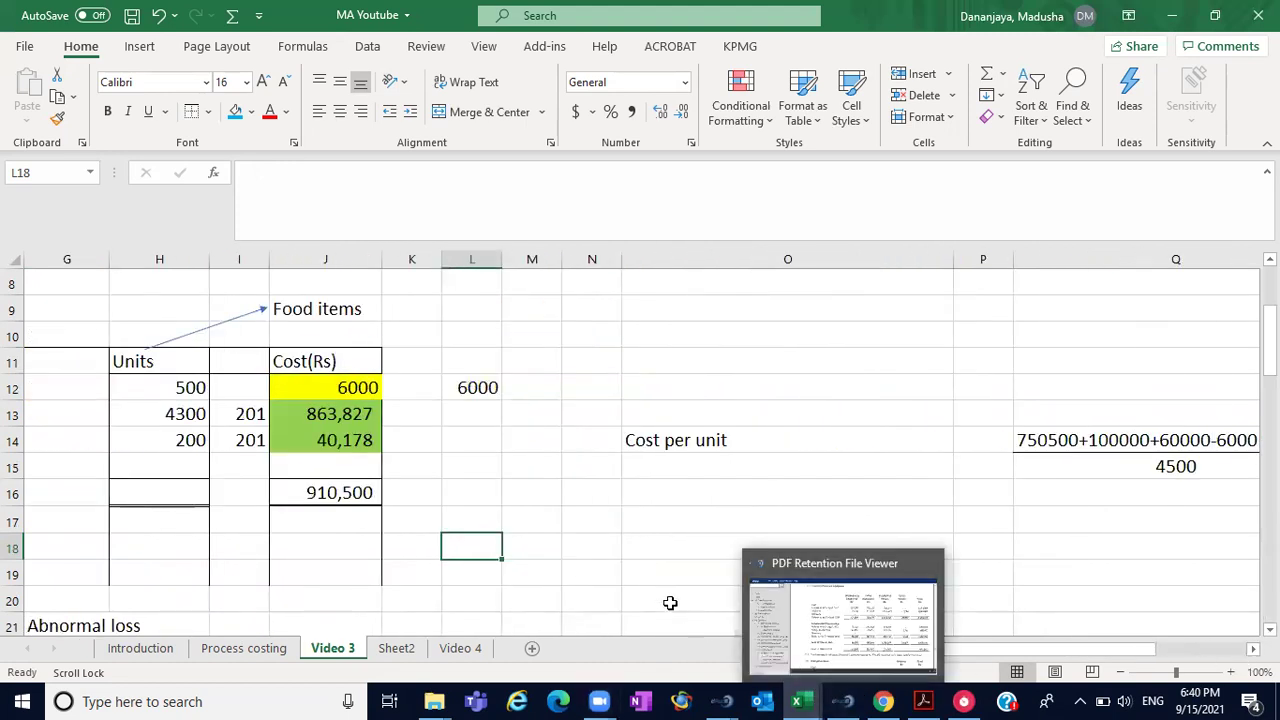
{"action": "left_click", "coordinate": [997, 415]}
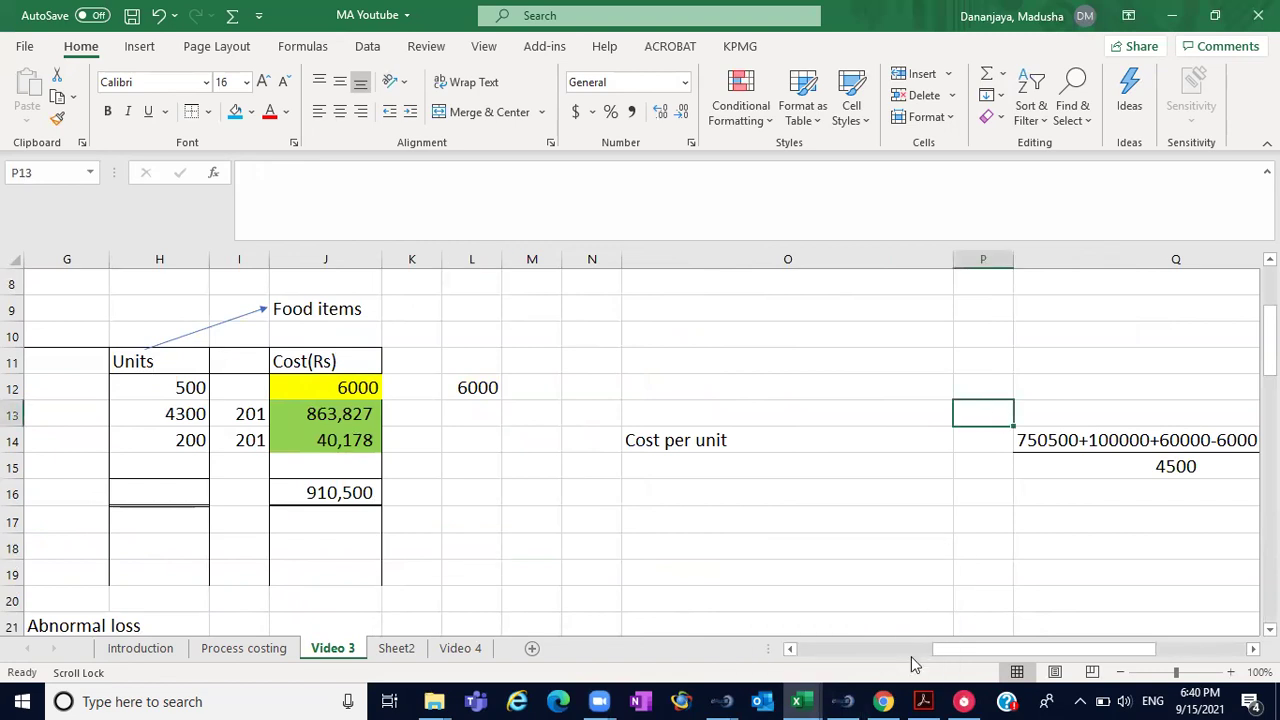
{"action": "left_click", "coordinate": [851, 651]}
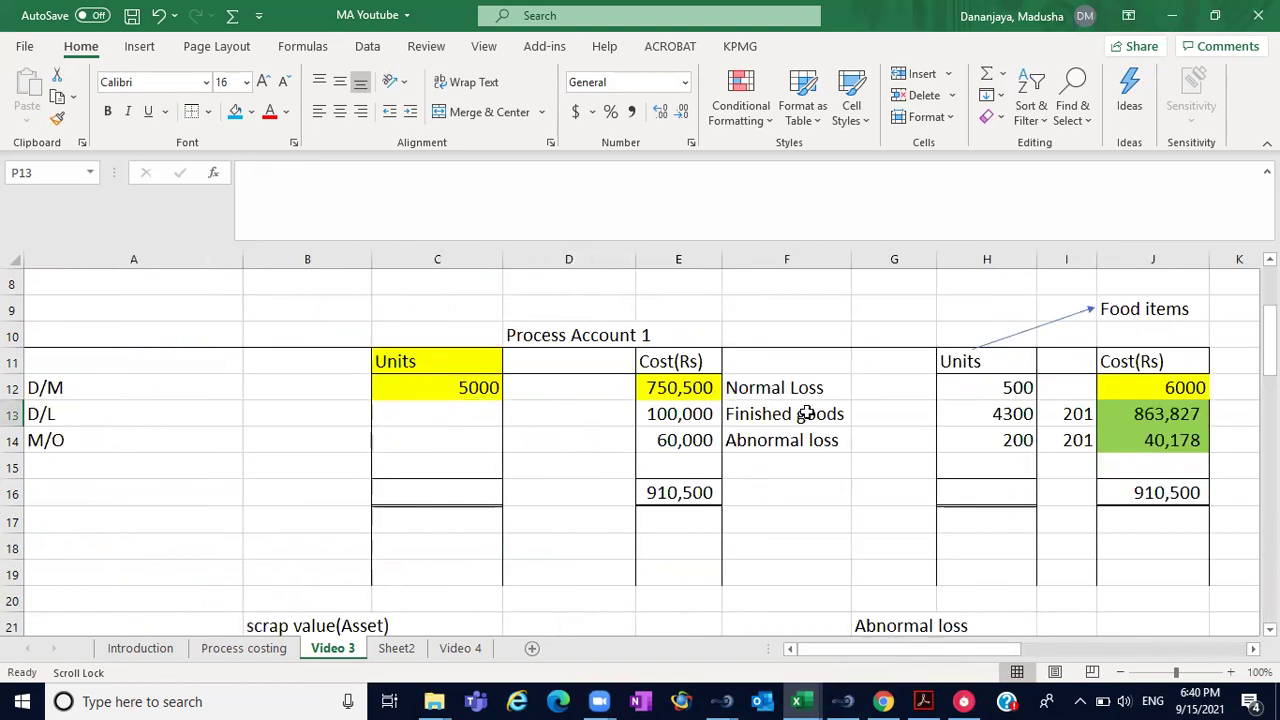
{"action": "left_click", "coordinate": [1150, 414]}
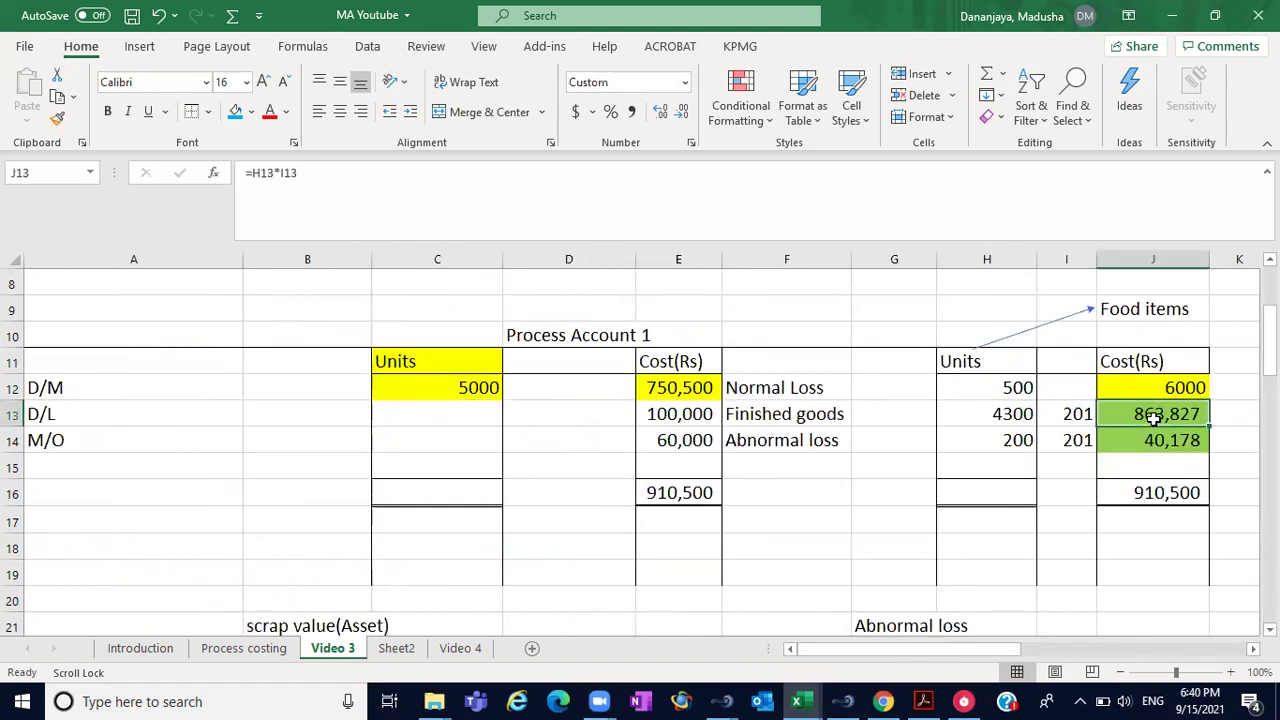
{"action": "left_click", "coordinate": [844, 458]}
{"action": "left_click", "coordinate": [806, 443]}
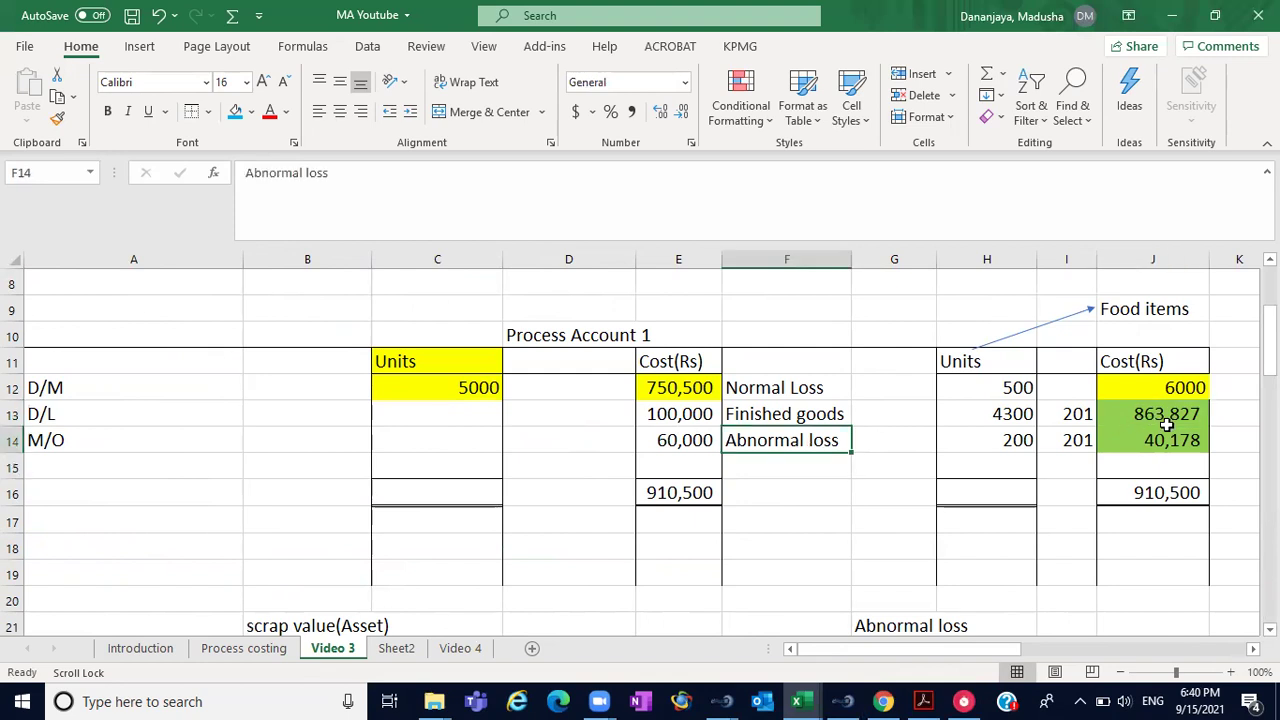
{"action": "left_click", "coordinate": [1167, 439]}
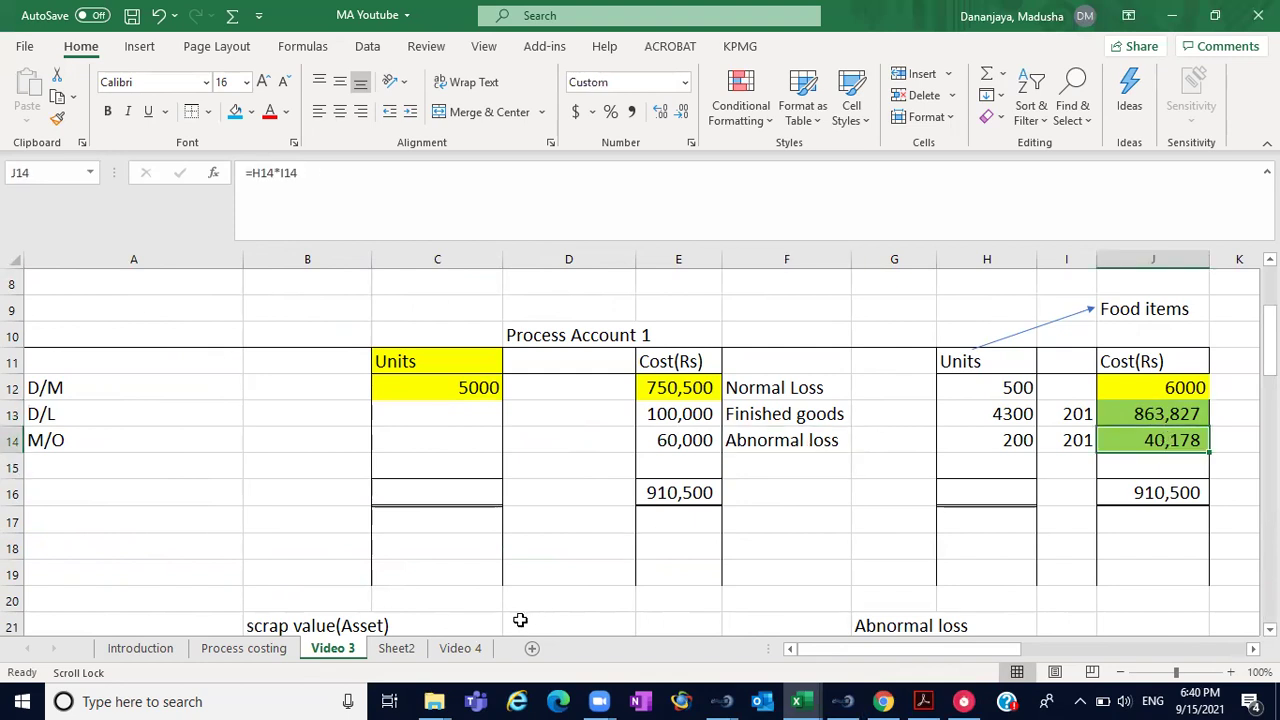
- On the Video 4 sheet, add the label "Complete units" in C51 under the Evaluation heading
{"action": "left_click", "coordinate": [472, 652]}
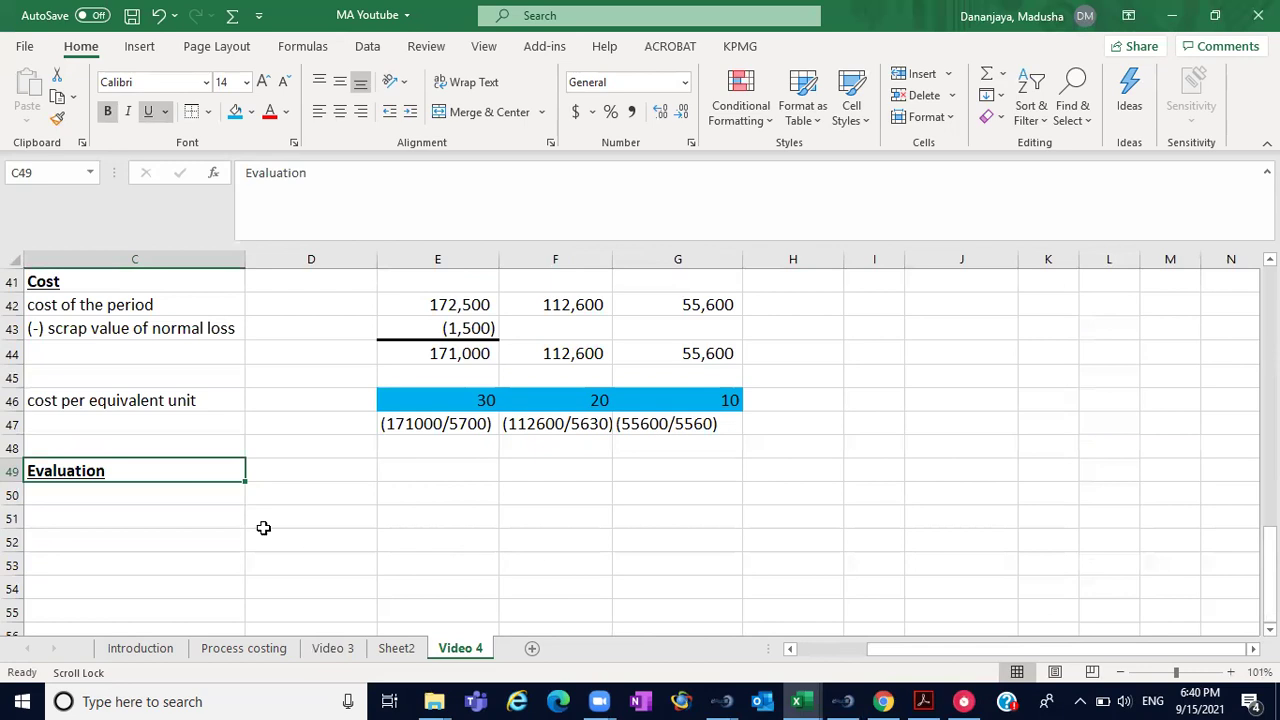
{"action": "left_click", "coordinate": [108, 509]}
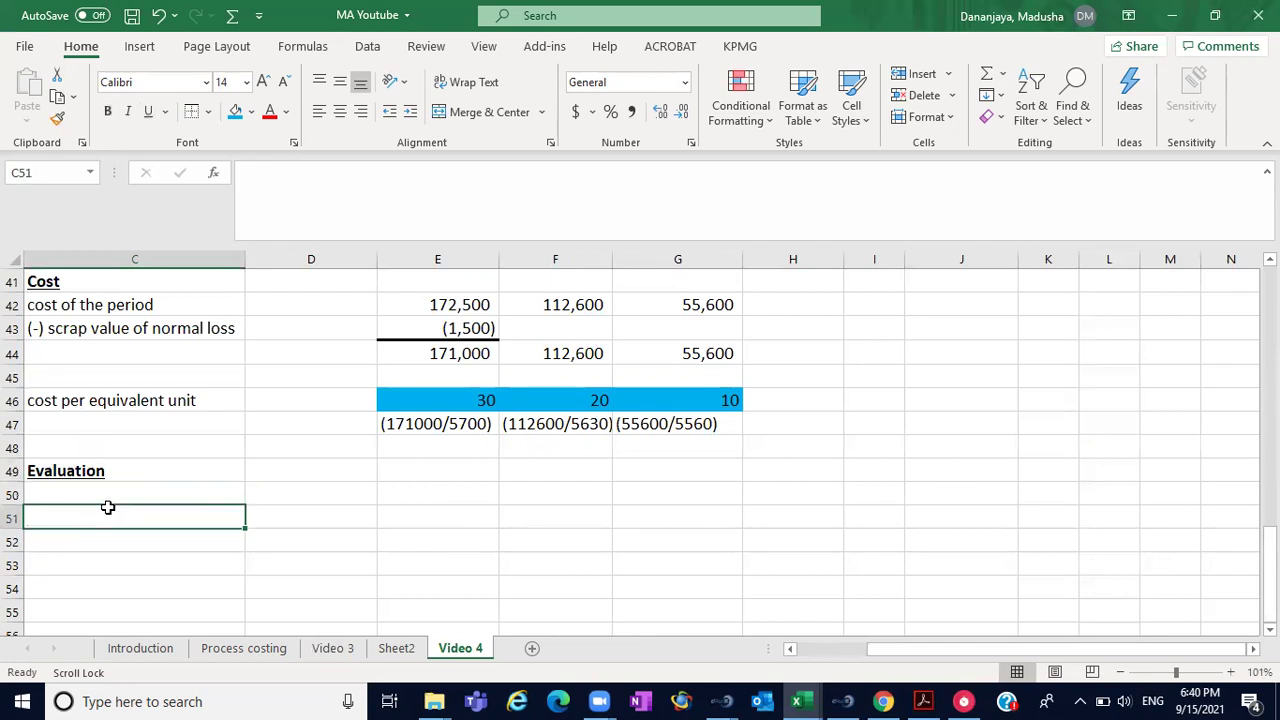
{"action": "type", "text": "Complet"}
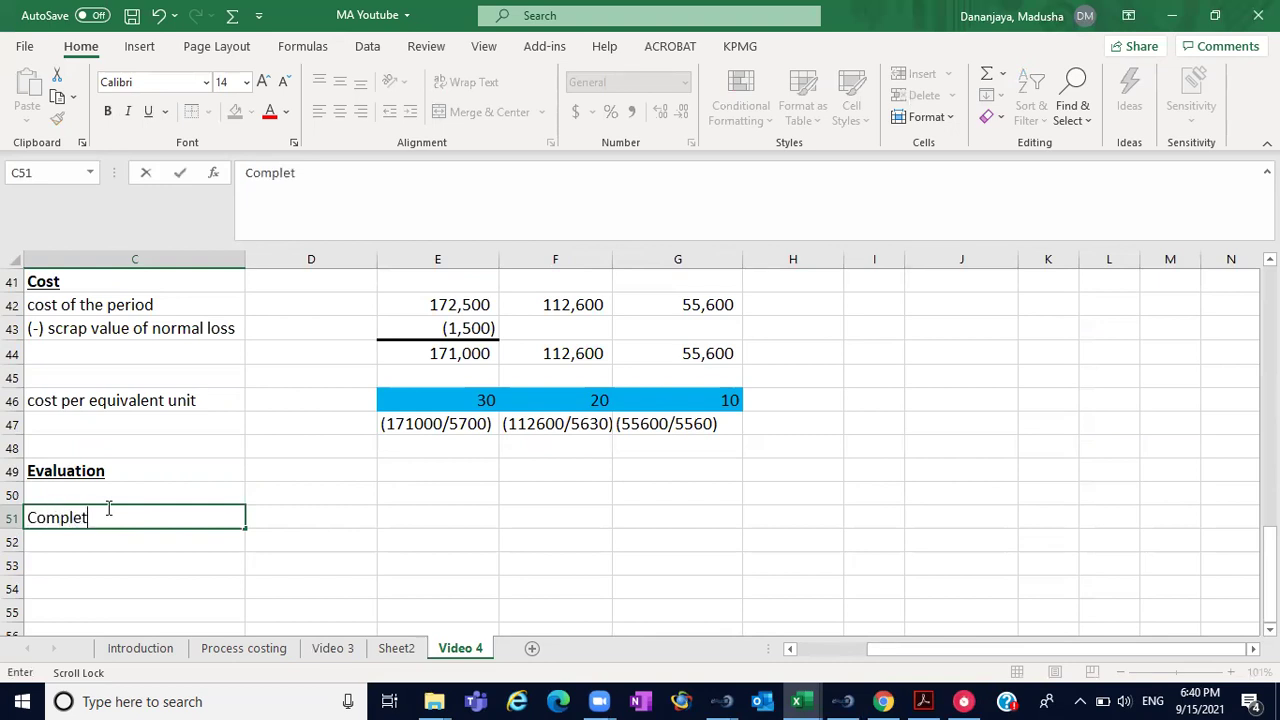
{"action": "type", "text": "e units"}
- Start the D/M working for complete units in E52 with "(30*", using the D/M cost per equivalent unit
{"action": "left_click", "coordinate": [419, 520]}
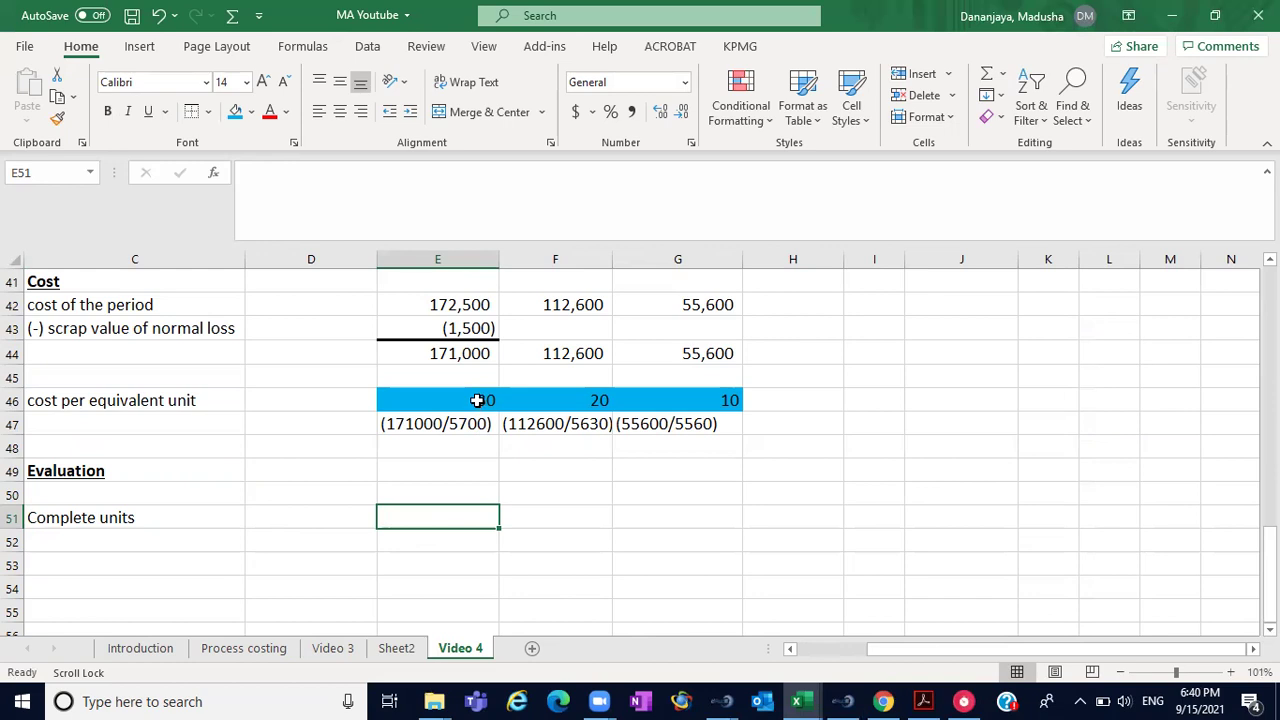
{"action": "left_click", "coordinate": [477, 400]}
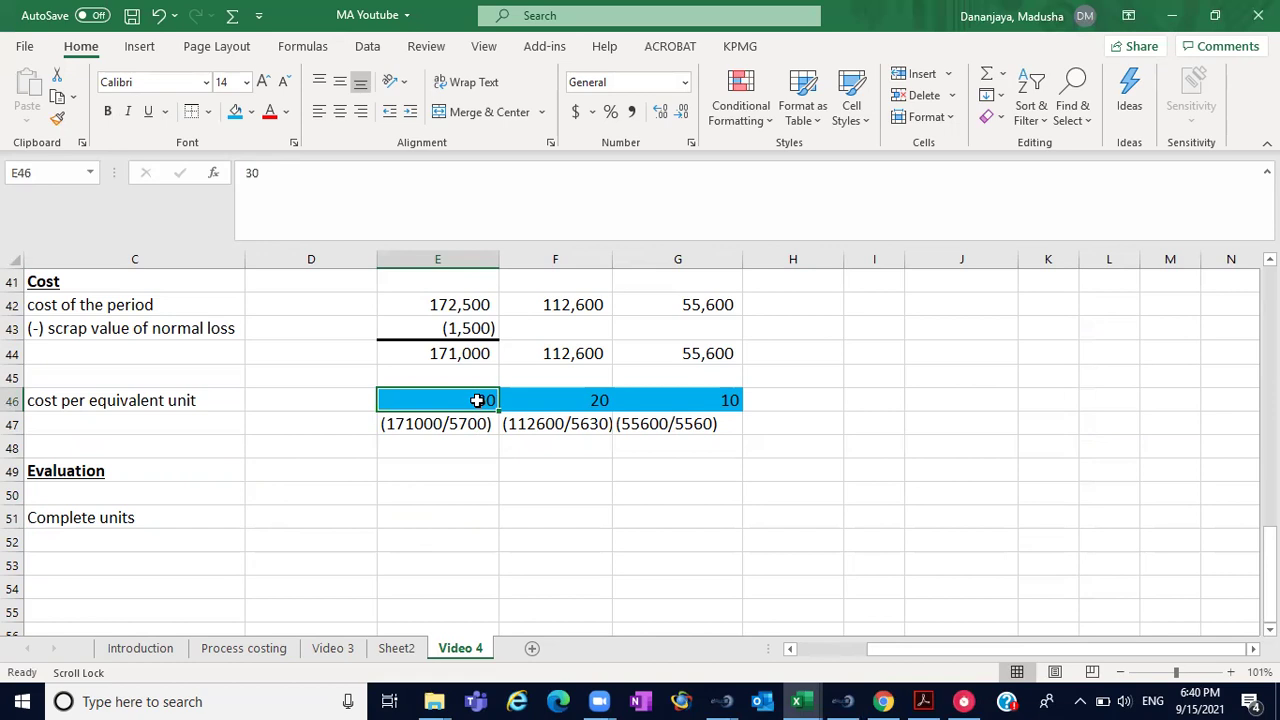
{"action": "left_click", "coordinate": [439, 538]}
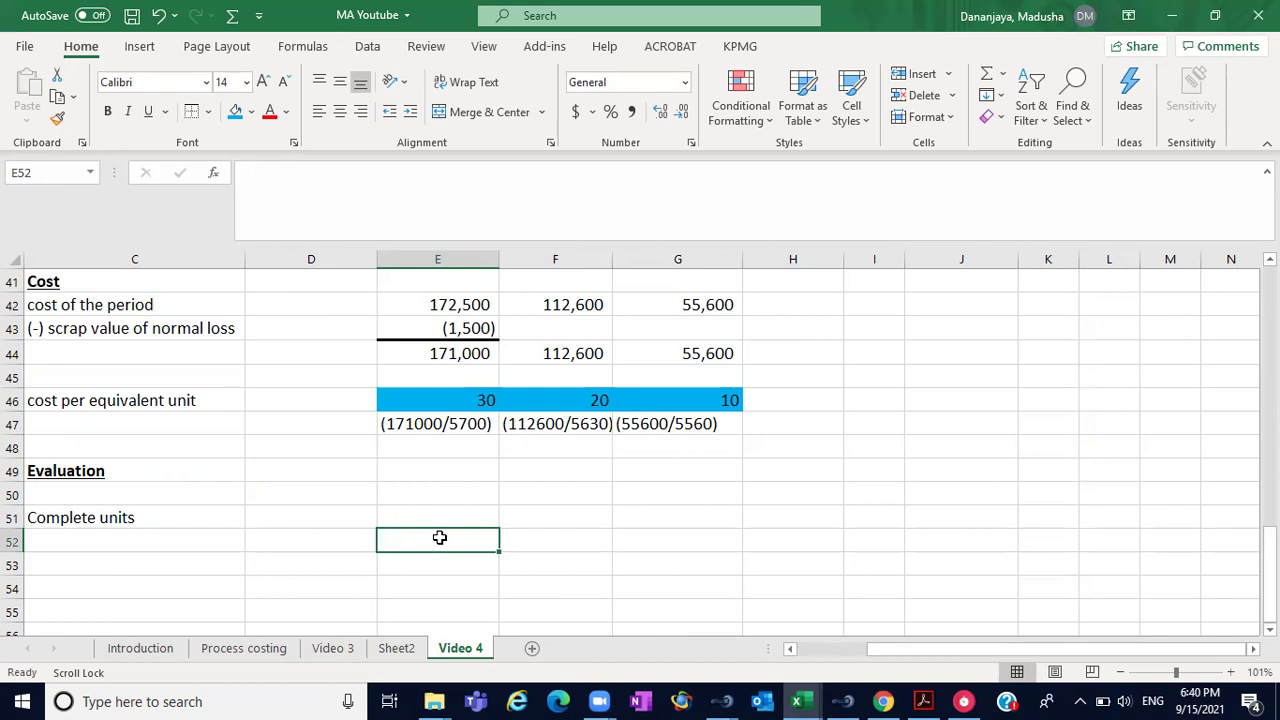
{"action": "type", "text": "(30"}
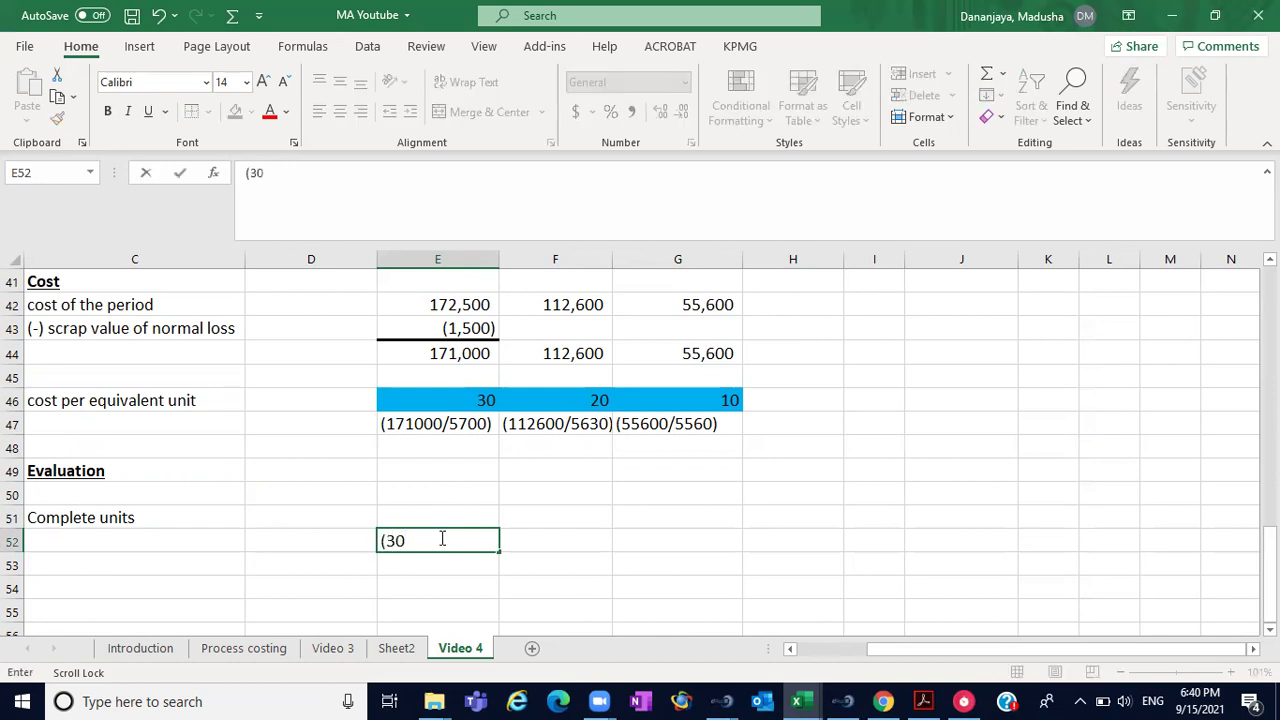
{"action": "type", "text": "*"}
- Complete the D/M working in E52 as (30*5300) from the complete units' equivalent units, and enter 159000 in E51
{"action": "scroll", "coordinate": [1063, 406], "scroll_direction": "up", "scroll_amount": 1}
{"action": "scroll", "coordinate": [638, 436], "scroll_direction": "up", "scroll_amount": 3}
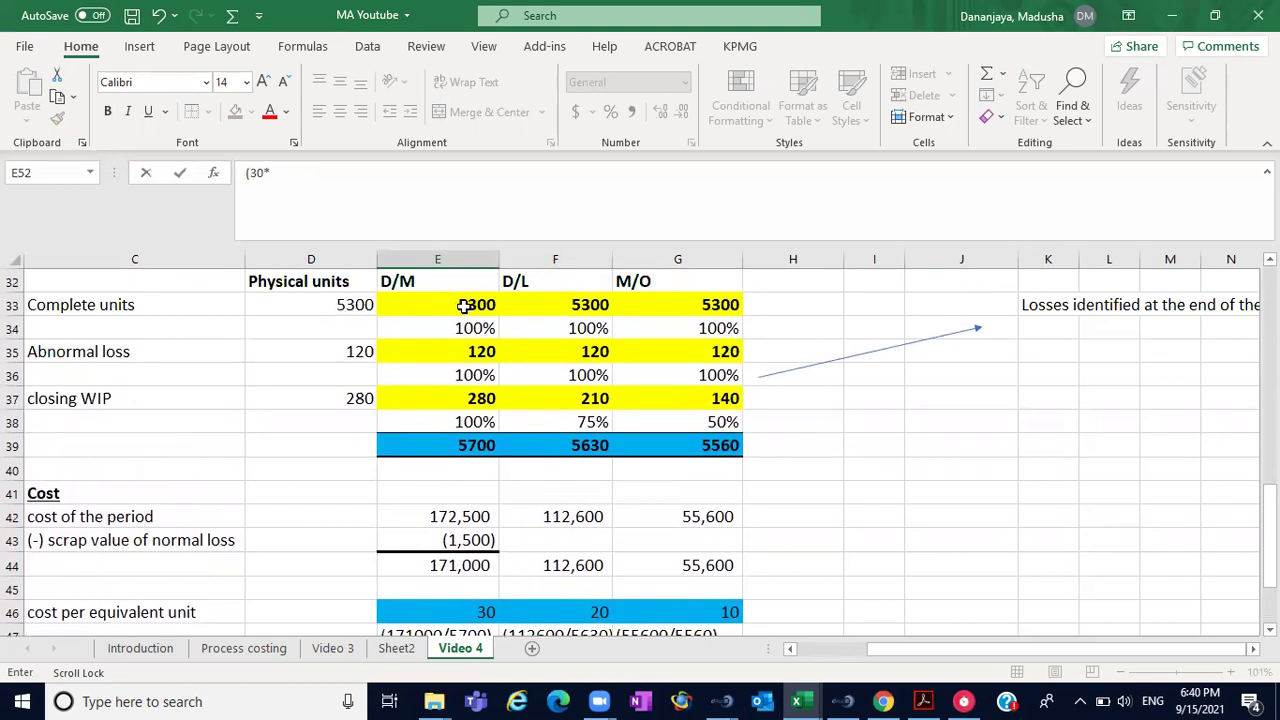
{"action": "left_click", "coordinate": [119, 305]}
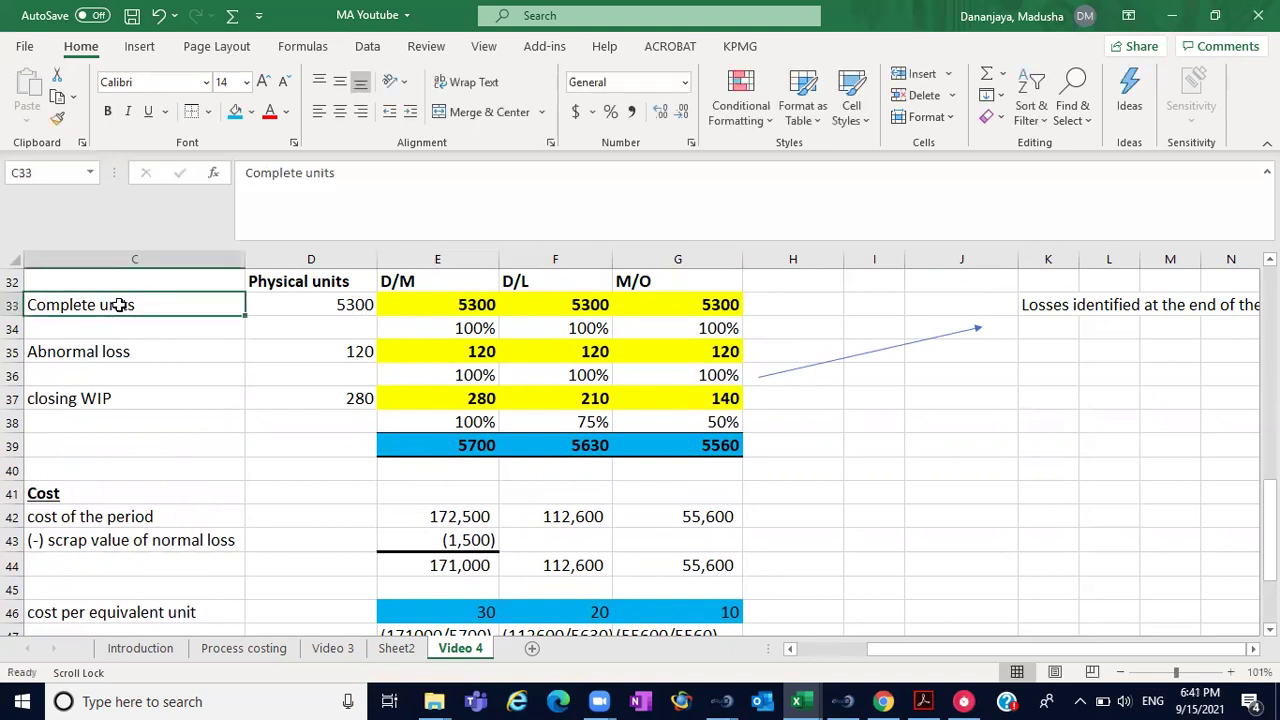
{"action": "left_click", "coordinate": [440, 260]}
{"action": "left_click", "coordinate": [456, 300]}
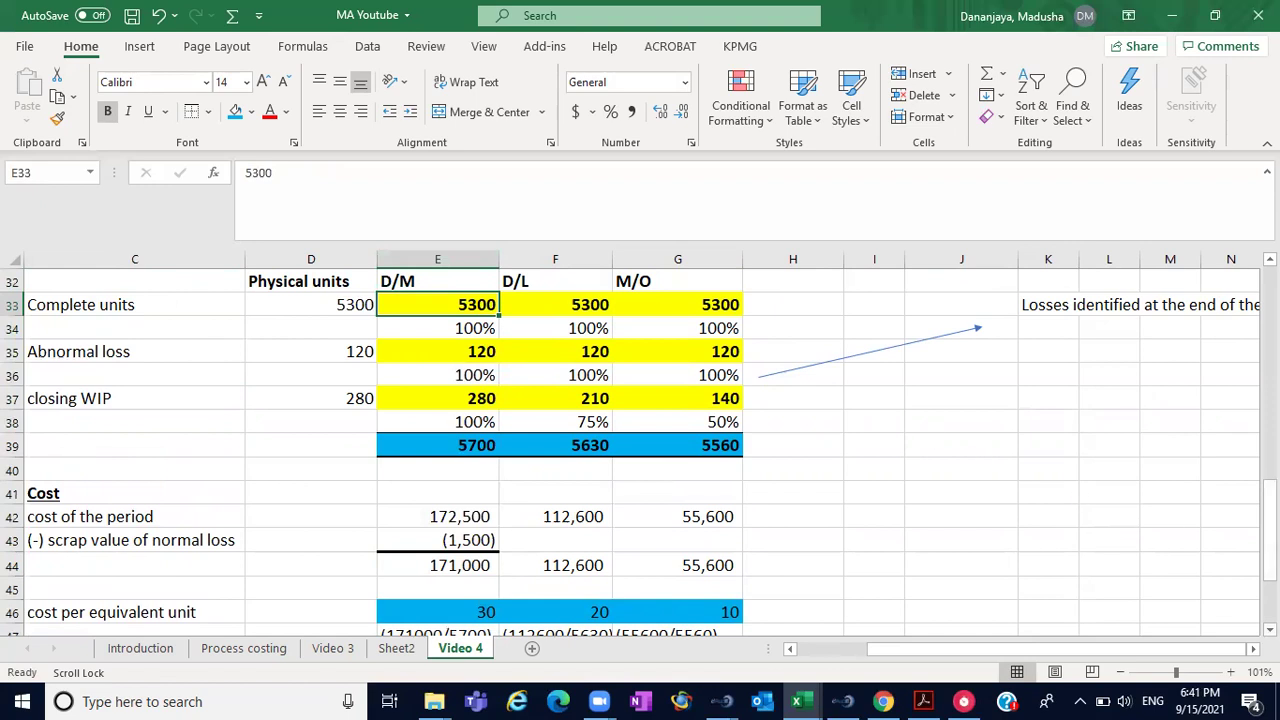
{"action": "scroll", "coordinate": [640, 450], "scroll_direction": "down", "scroll_amount": 3}
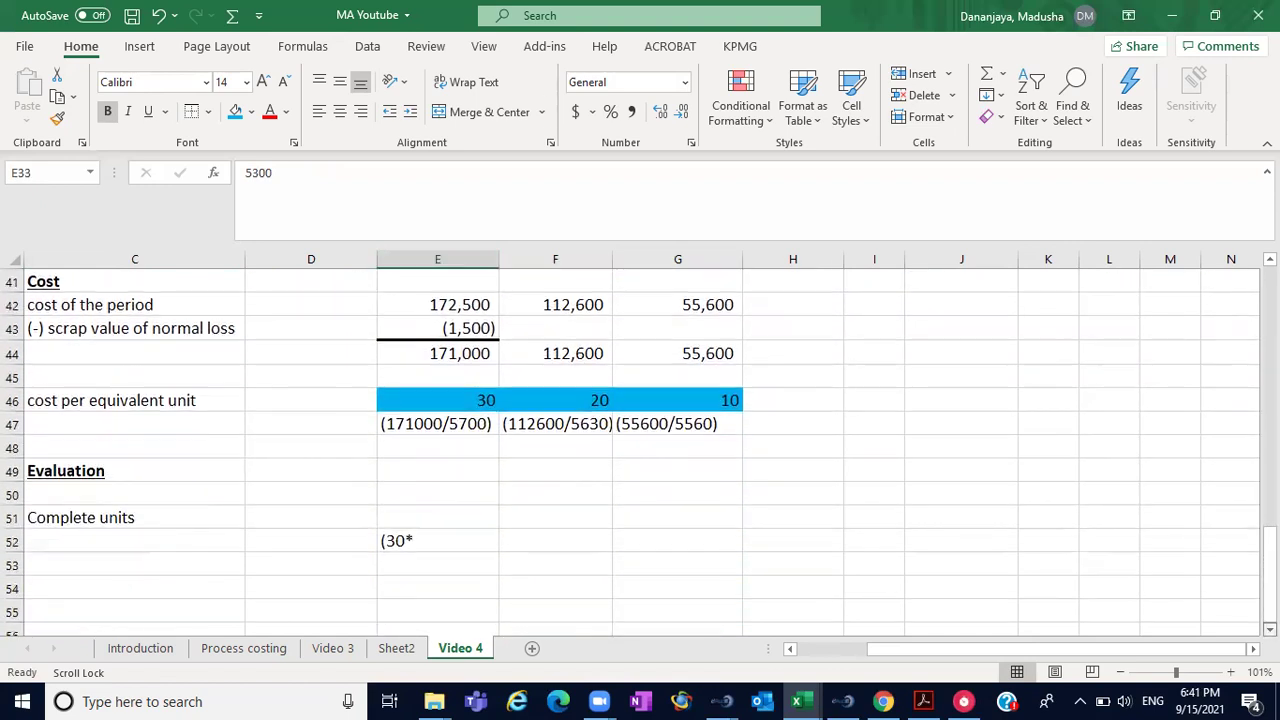
{"action": "left_click", "coordinate": [1269, 629]}
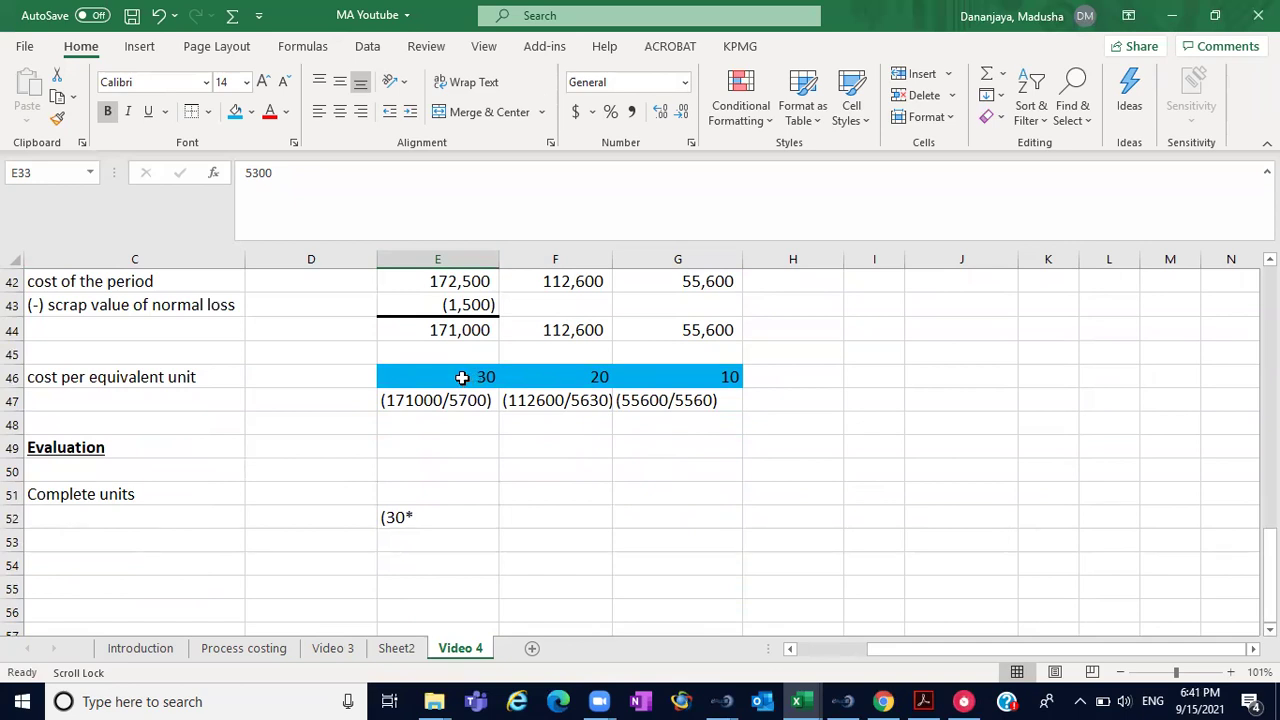
{"action": "left_click", "coordinate": [462, 377]}
{"action": "left_click", "coordinate": [428, 517]}
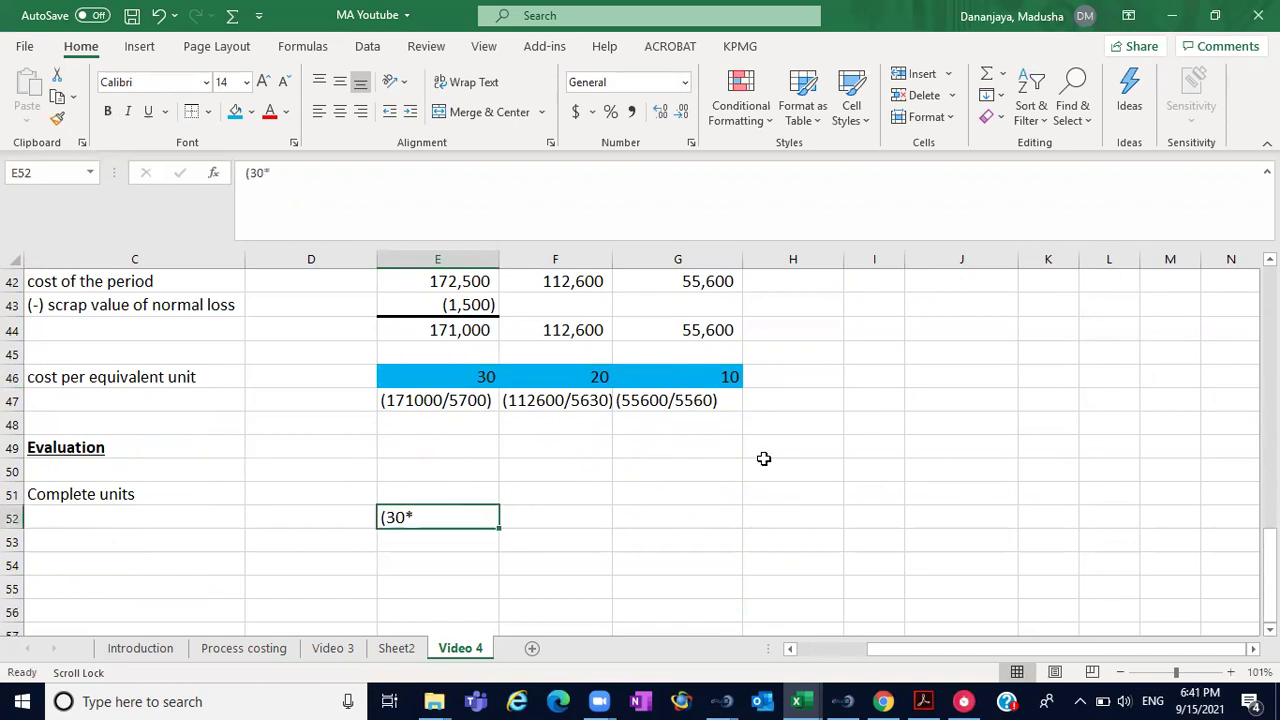
{"action": "double_click", "coordinate": [428, 520]}
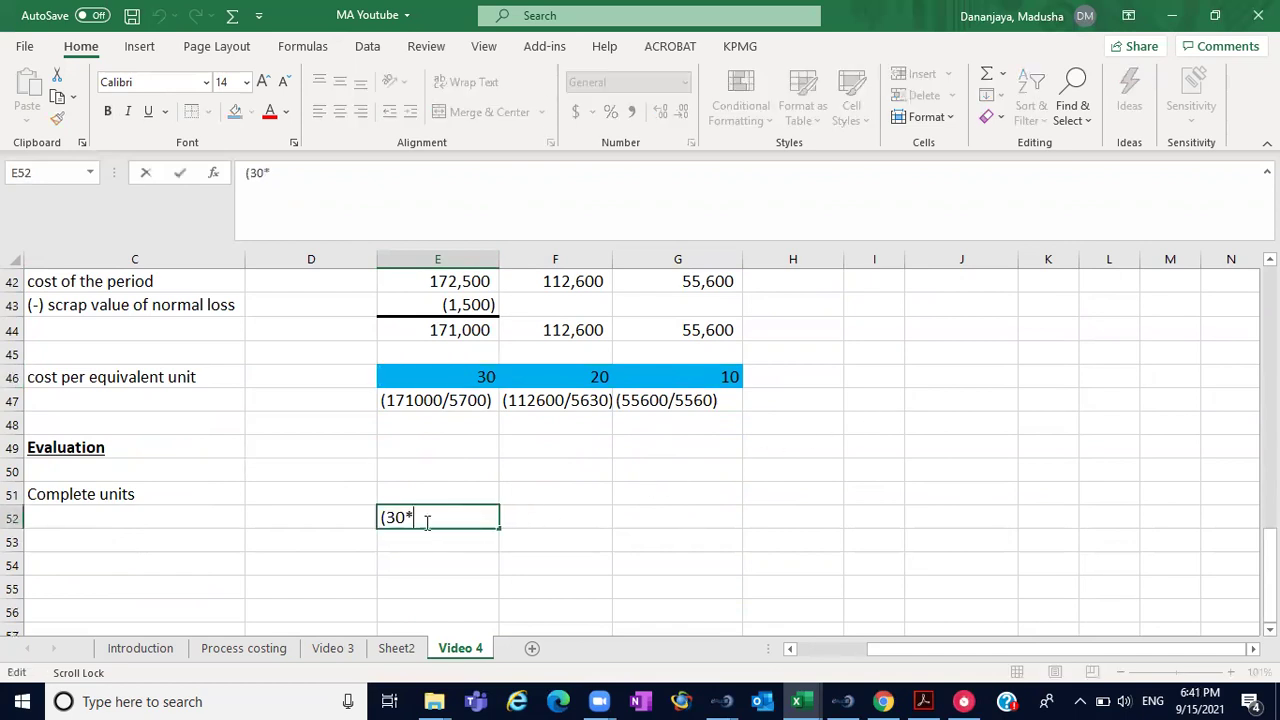
{"action": "type", "text": "5300)"}
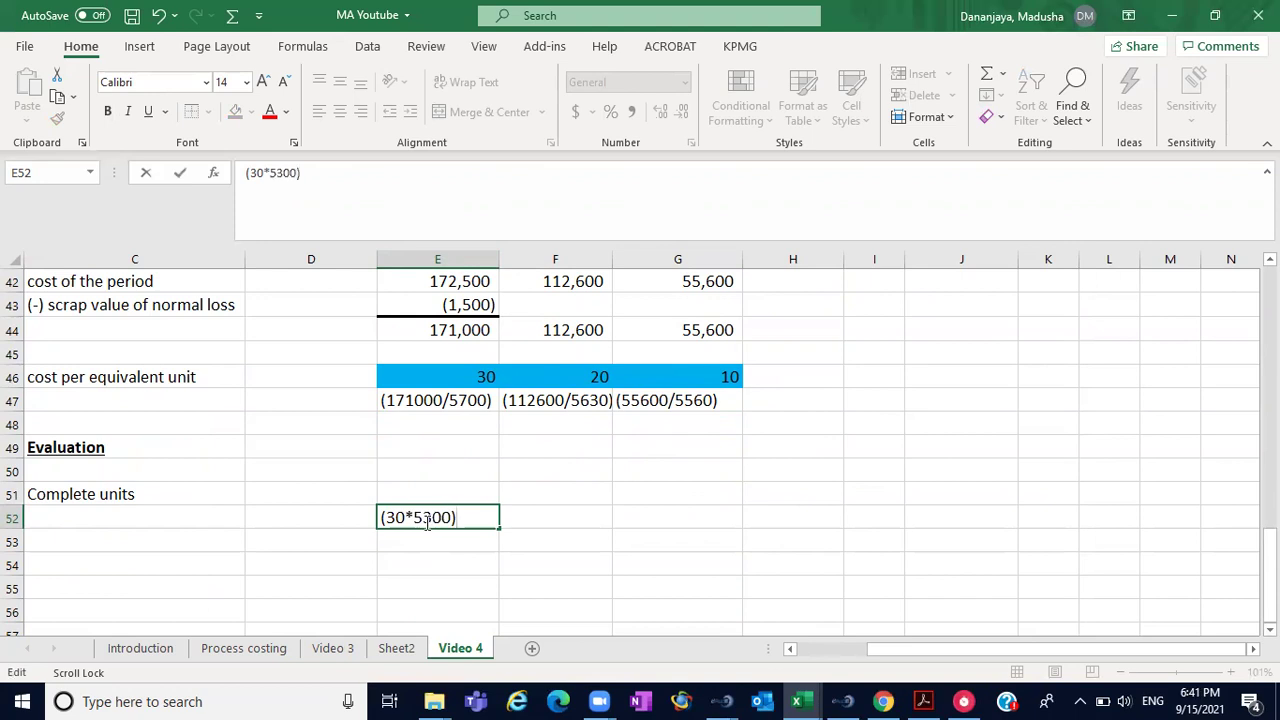
{"action": "left_click", "coordinate": [449, 491]}
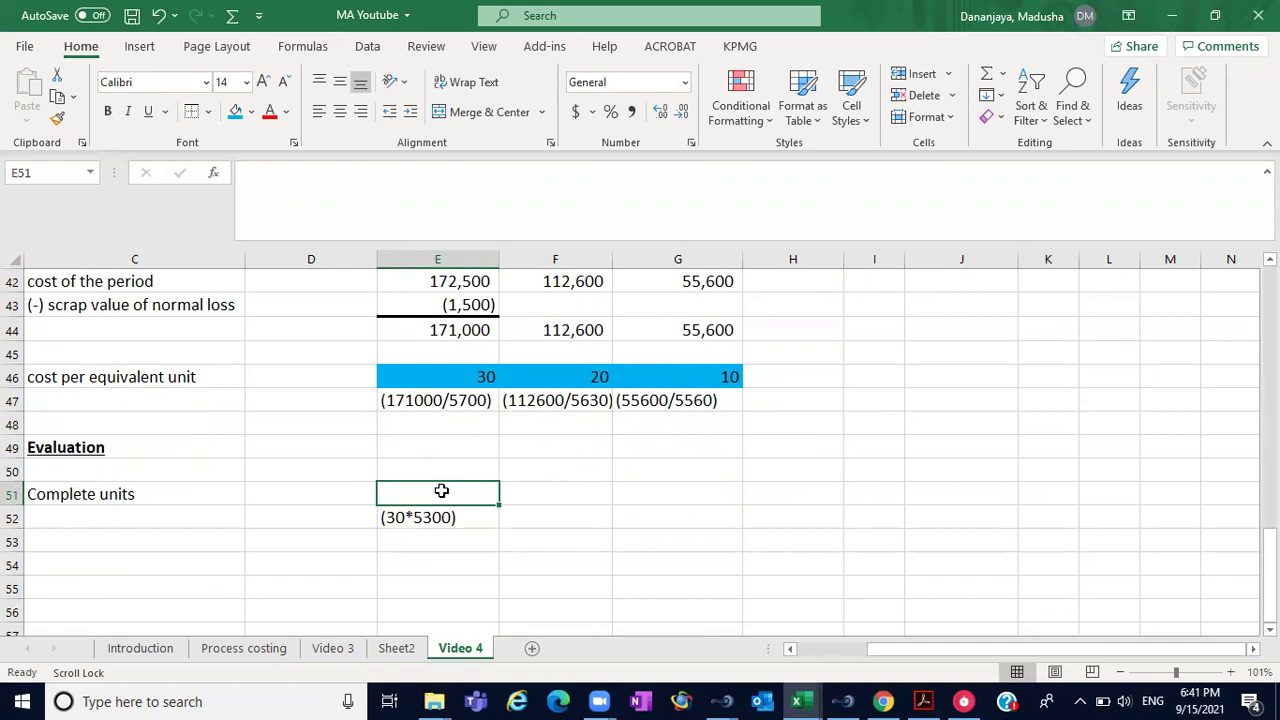
{"action": "type", "text": "159000"}
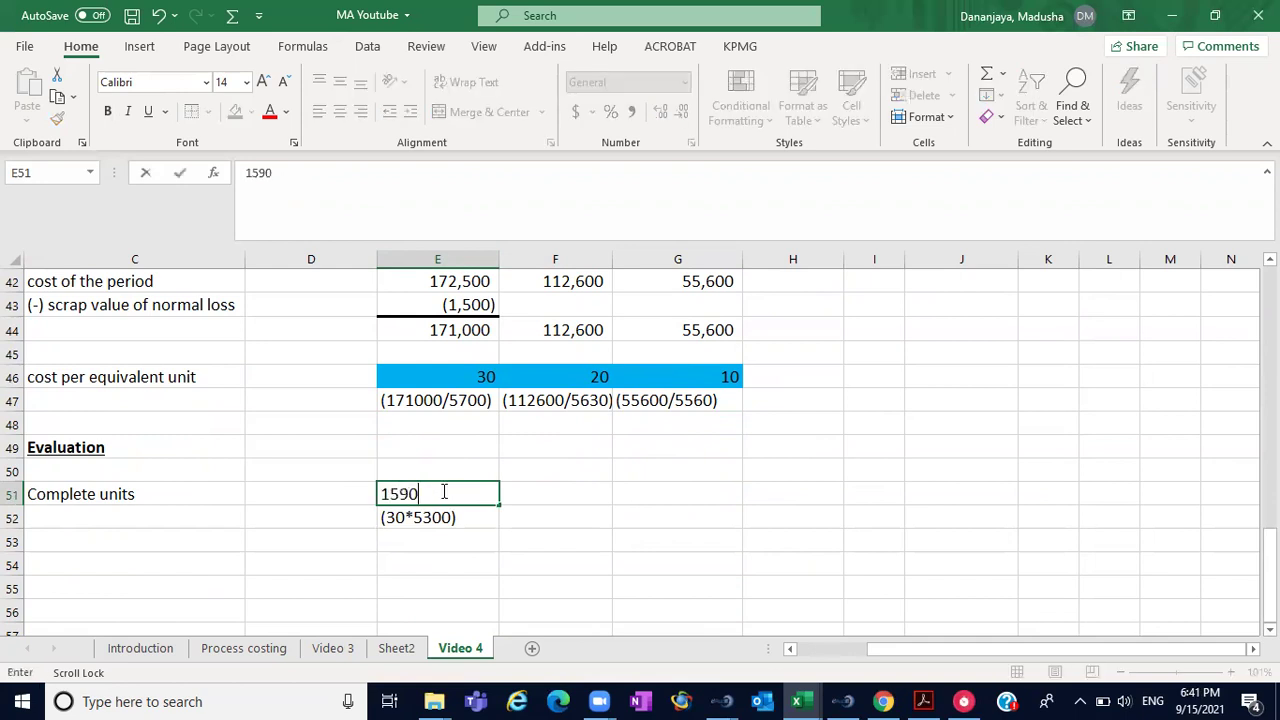
- Enter the D/L working (20*5300) for complete units in F52 and its value 106000 in F51
{"action": "left_click", "coordinate": [507, 519]}
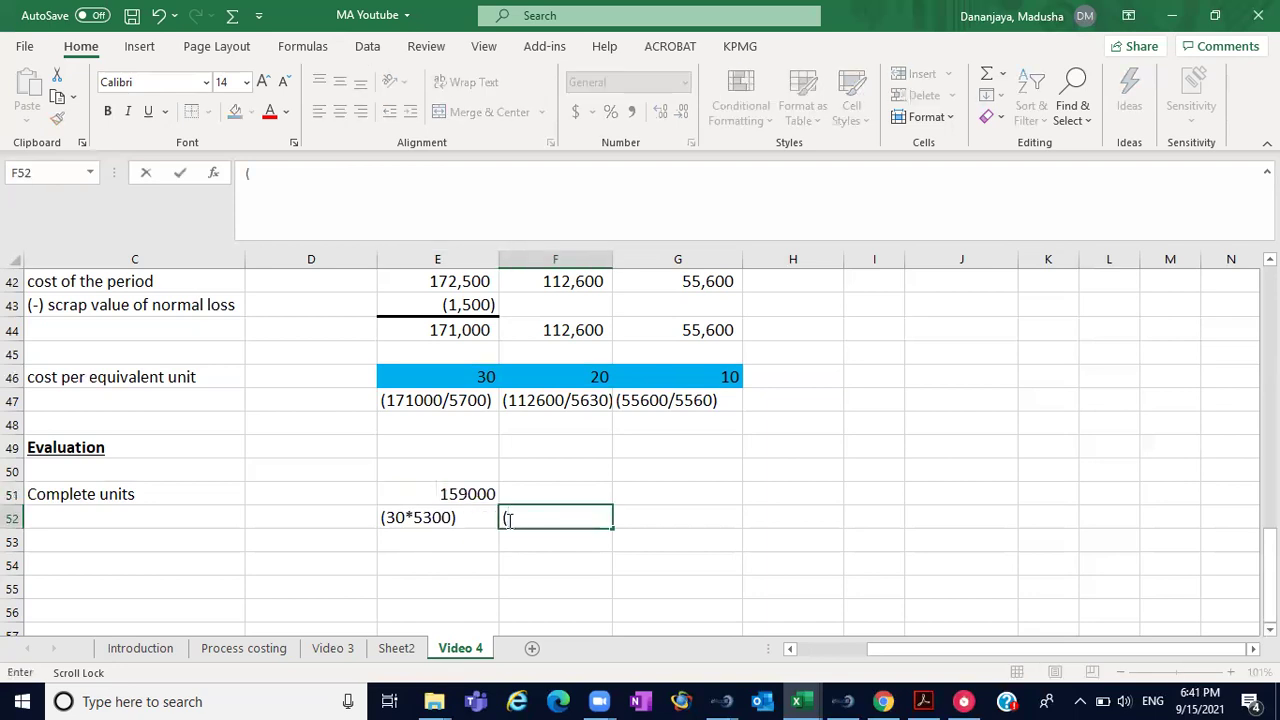
{"action": "type", "text": "20*"}
{"action": "left_click", "coordinate": [598, 377]}
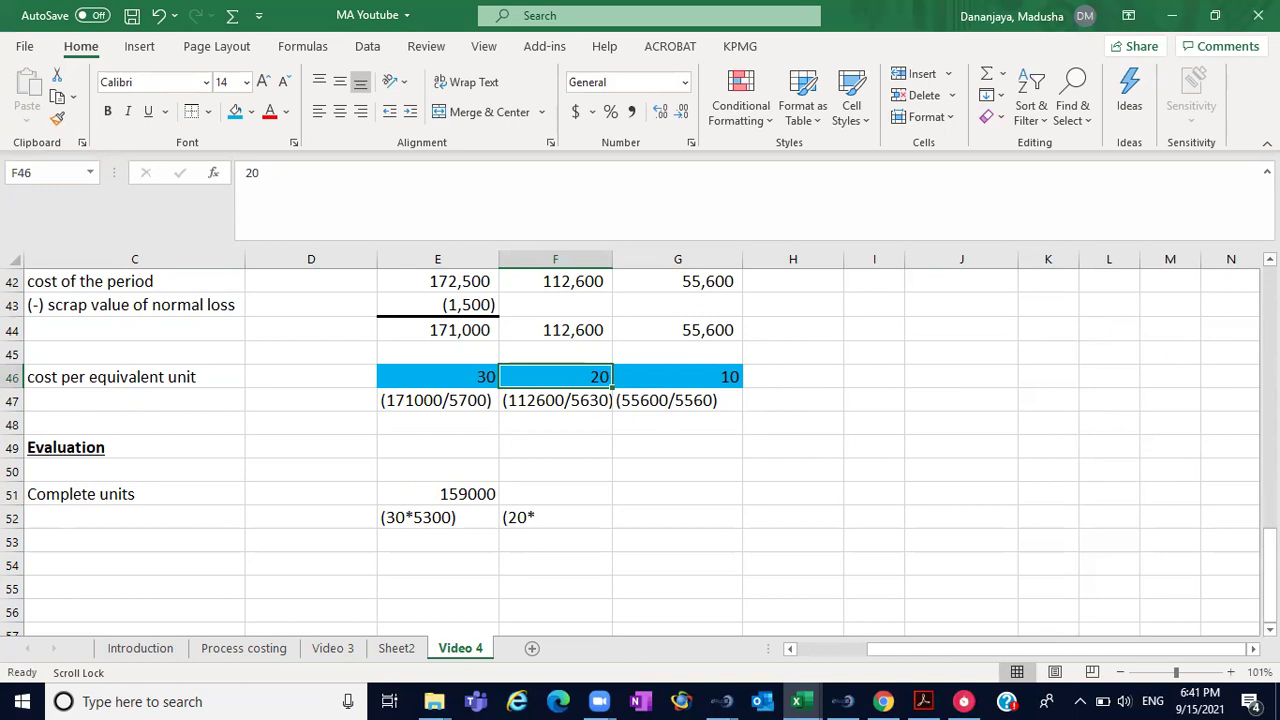
{"action": "scroll", "coordinate": [640, 440], "scroll_direction": "up", "scroll_amount": 4}
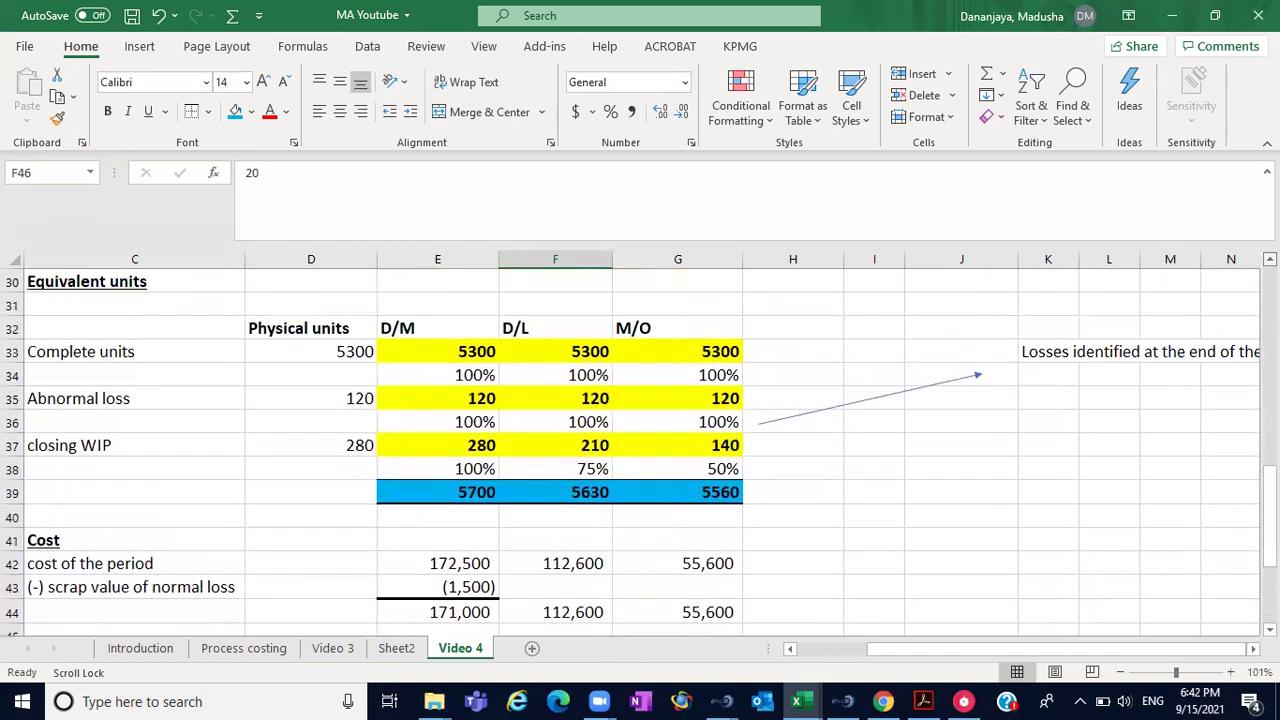
{"action": "left_click", "coordinate": [570, 350]}
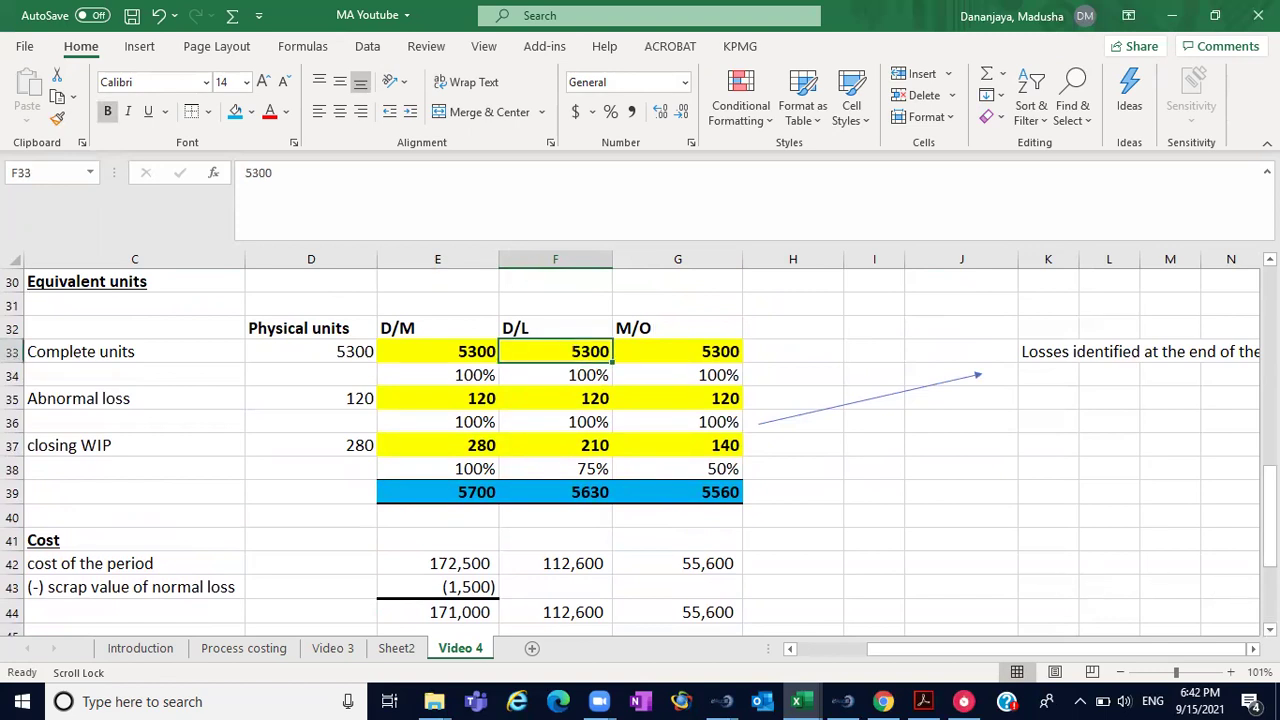
{"action": "scroll", "coordinate": [658, 578], "scroll_direction": "down", "scroll_amount": 4}
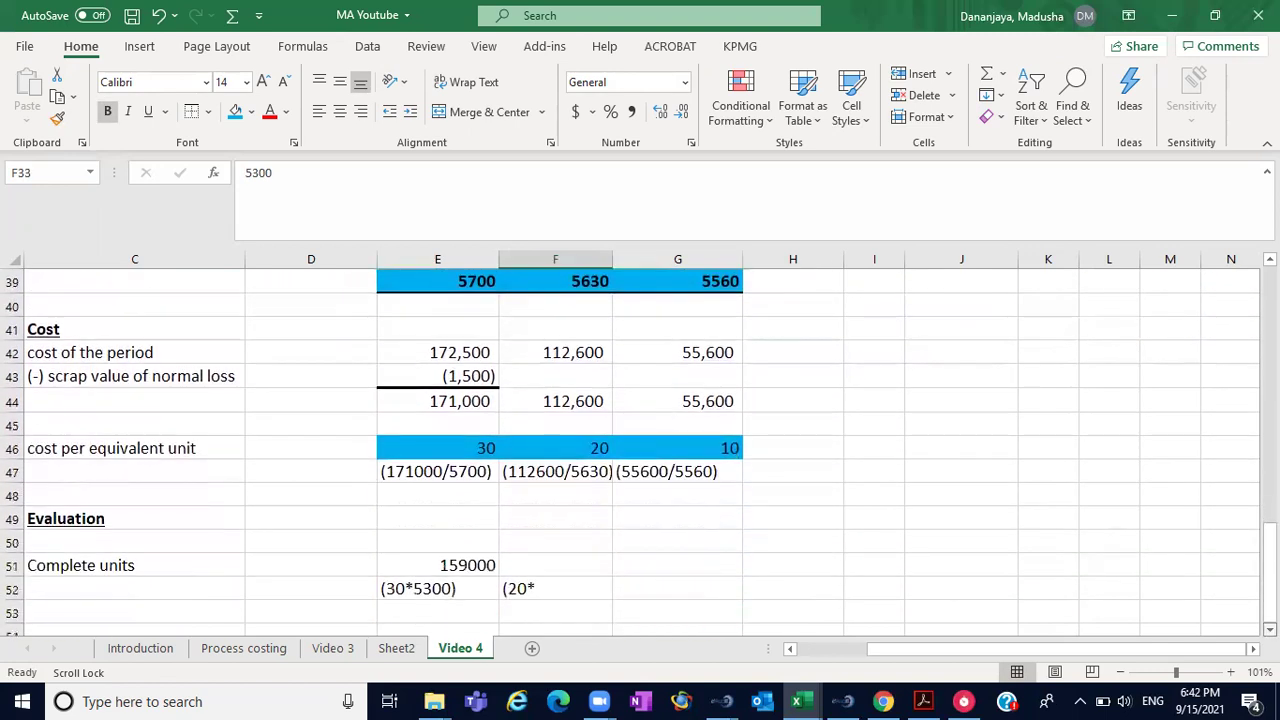
{"action": "left_click", "coordinate": [537, 517]}
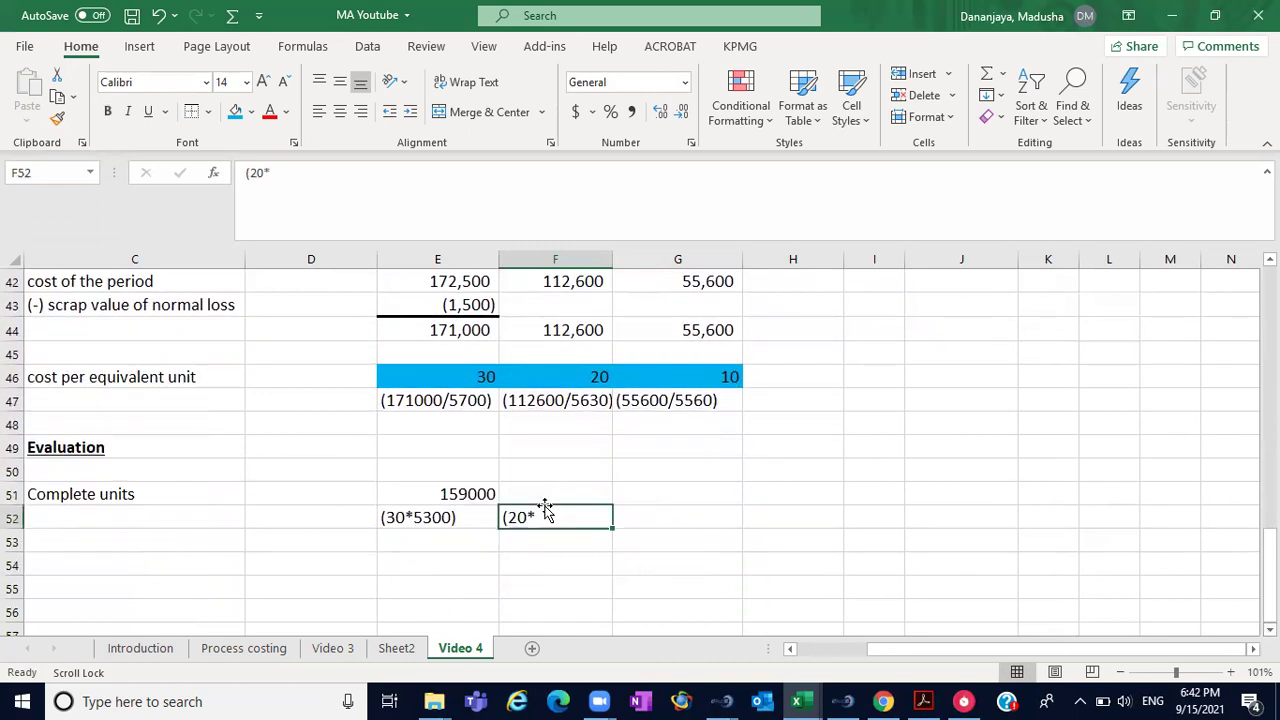
{"action": "double_click", "coordinate": [537, 517]}
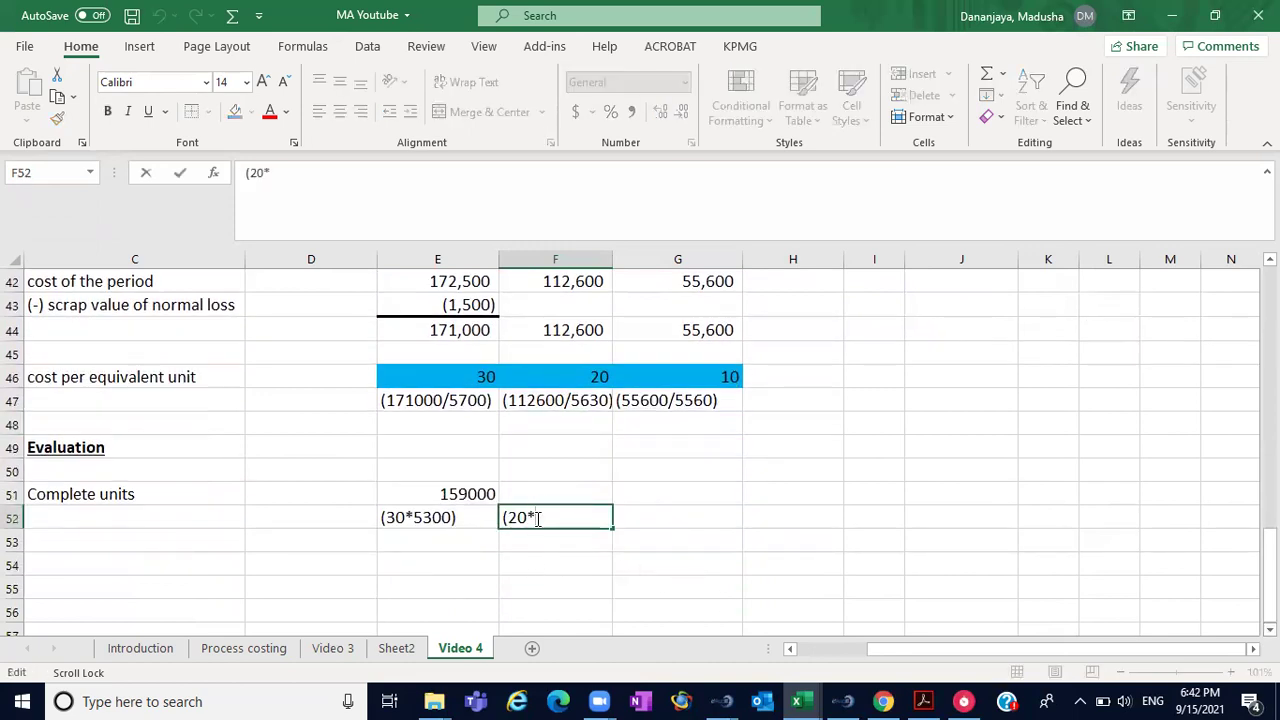
{"action": "type", "text": "5300)"}
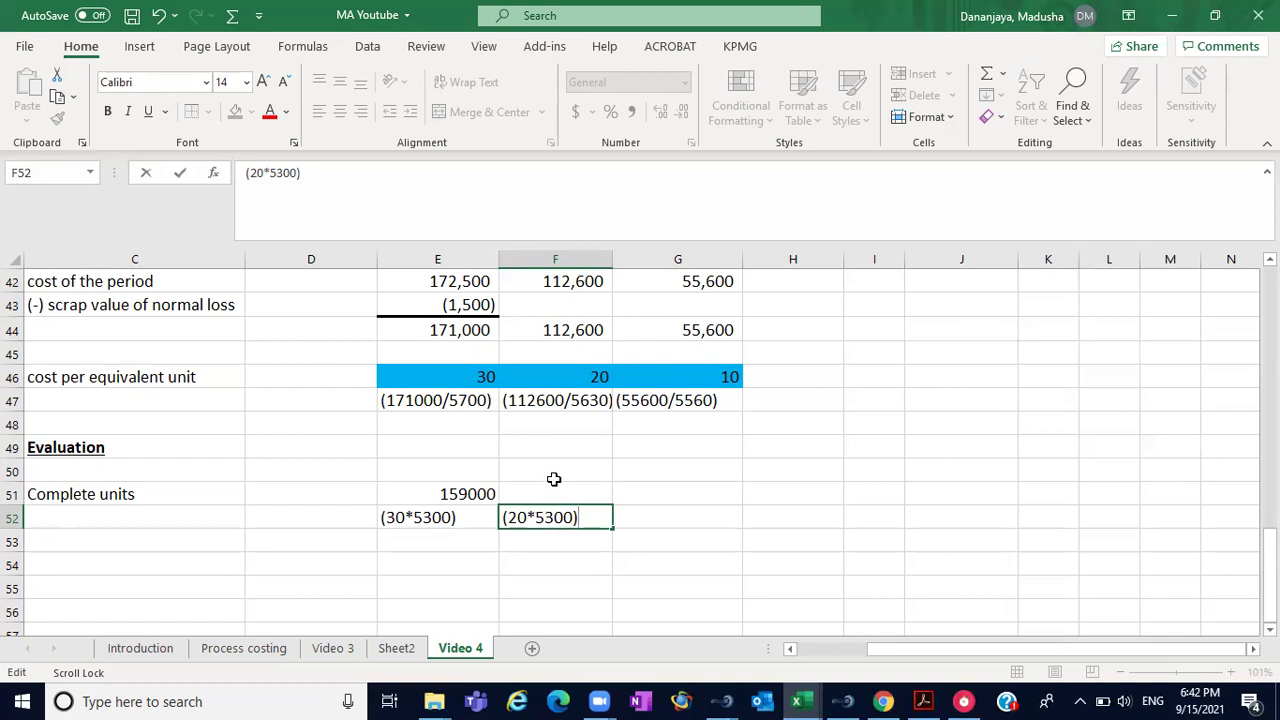
{"action": "left_click", "coordinate": [554, 491]}
{"action": "type", "text": "106000"}
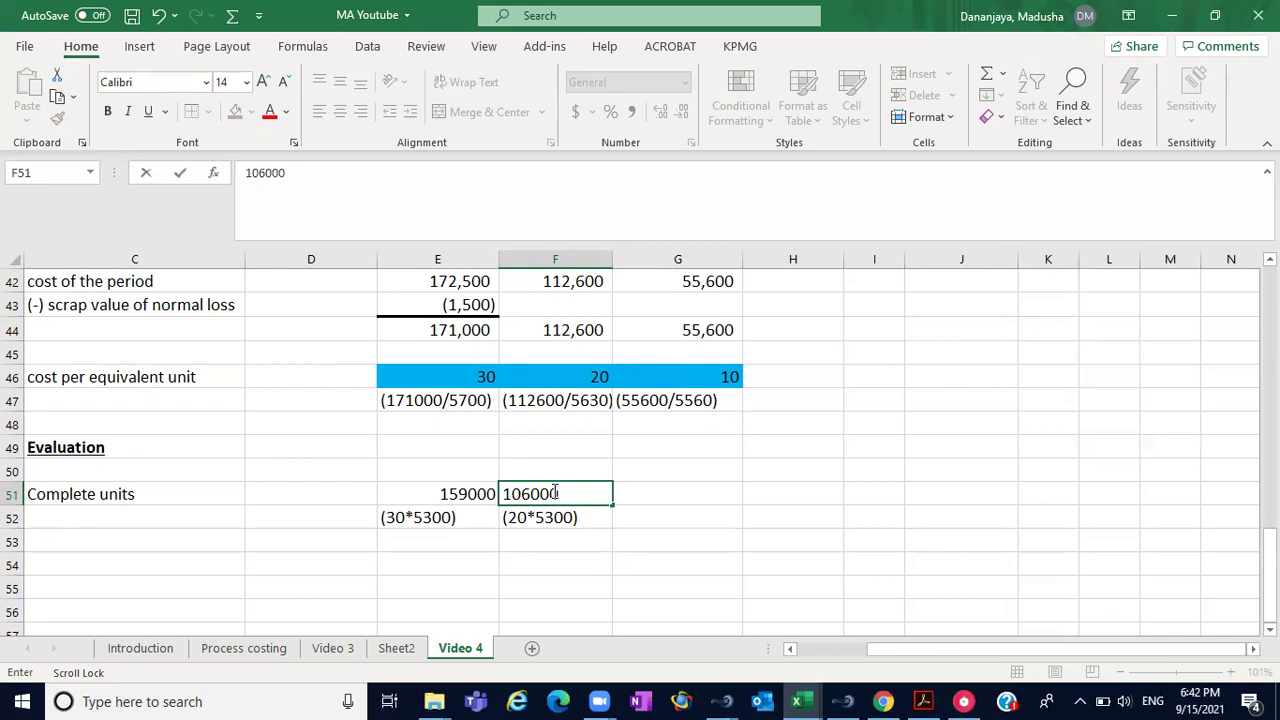
- Enter the M/O working (10*5300) for complete units in G52, using the M/O equivalent units of complete units
{"action": "left_click", "coordinate": [660, 519]}
{"action": "type", "text": "("}
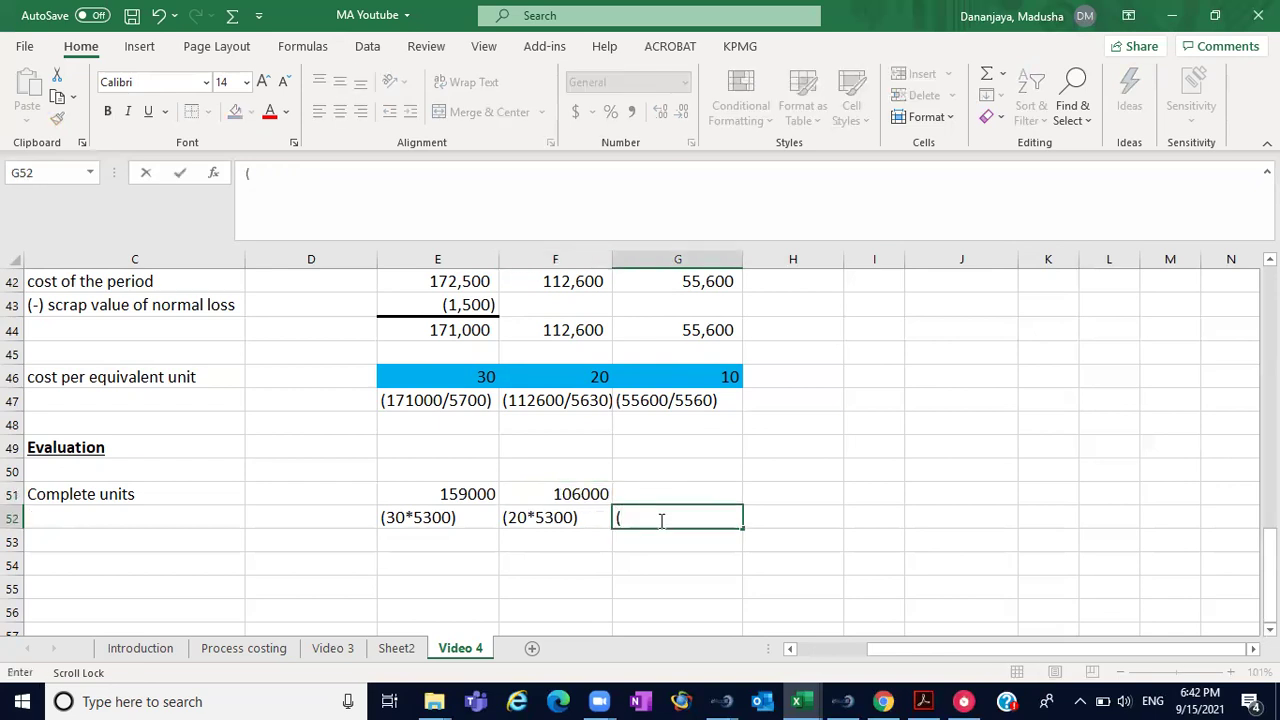
{"action": "type", "text": "10*"}
{"action": "scroll", "coordinate": [800, 480], "scroll_direction": "up", "scroll_amount": 5}
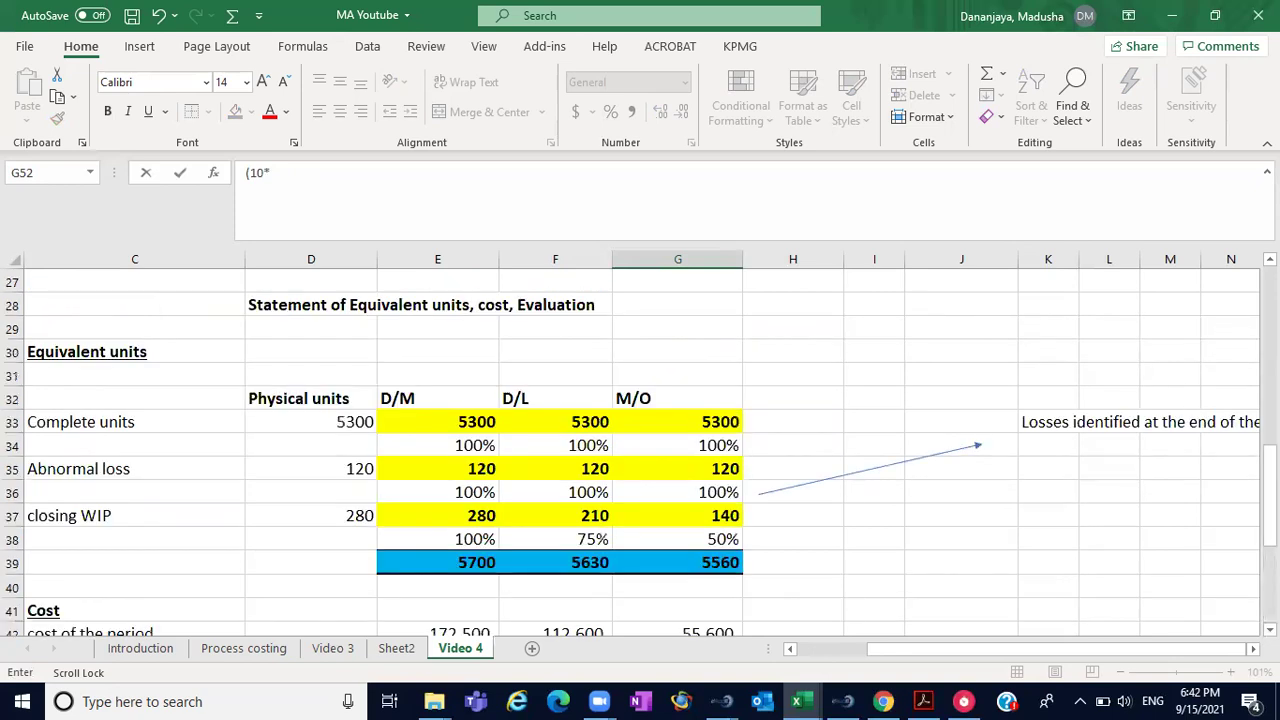
{"action": "left_click", "coordinate": [712, 424]}
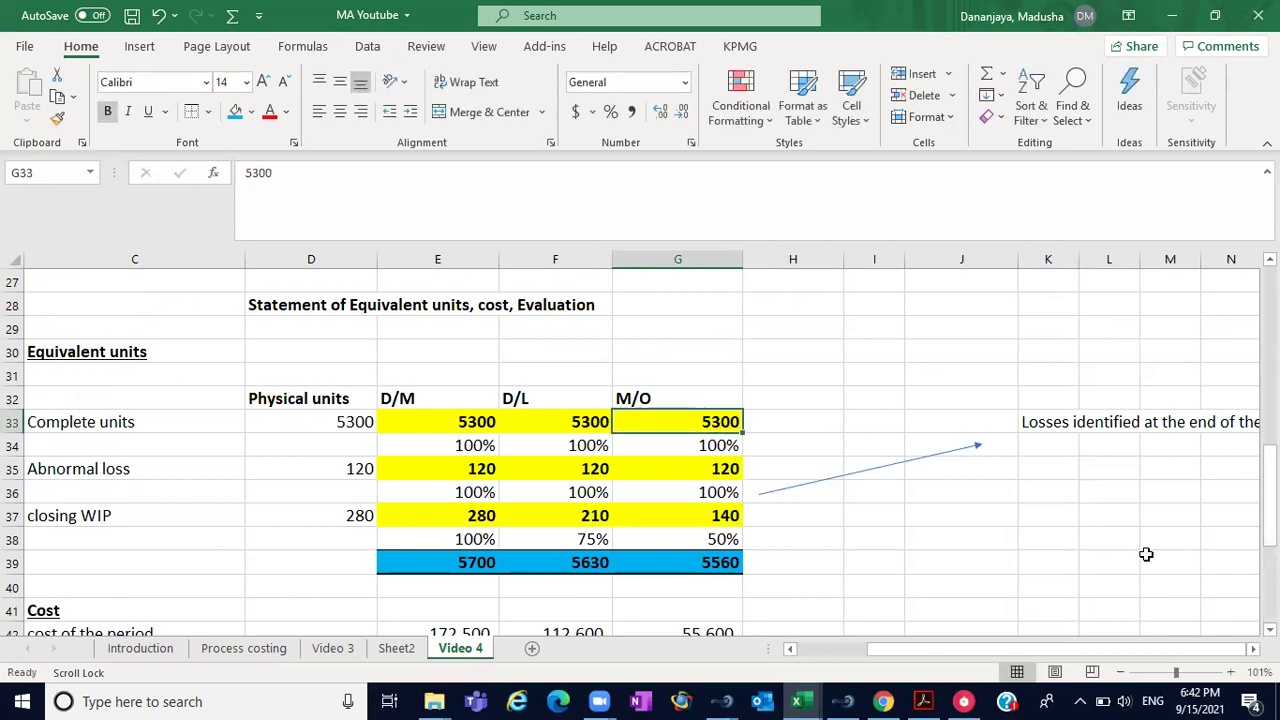
{"action": "scroll", "coordinate": [640, 440], "scroll_direction": "down", "scroll_amount": 5}
{"action": "left_click", "coordinate": [700, 520]}
{"action": "double_click", "coordinate": [668, 520]}
{"action": "type", "text": "5300)"}
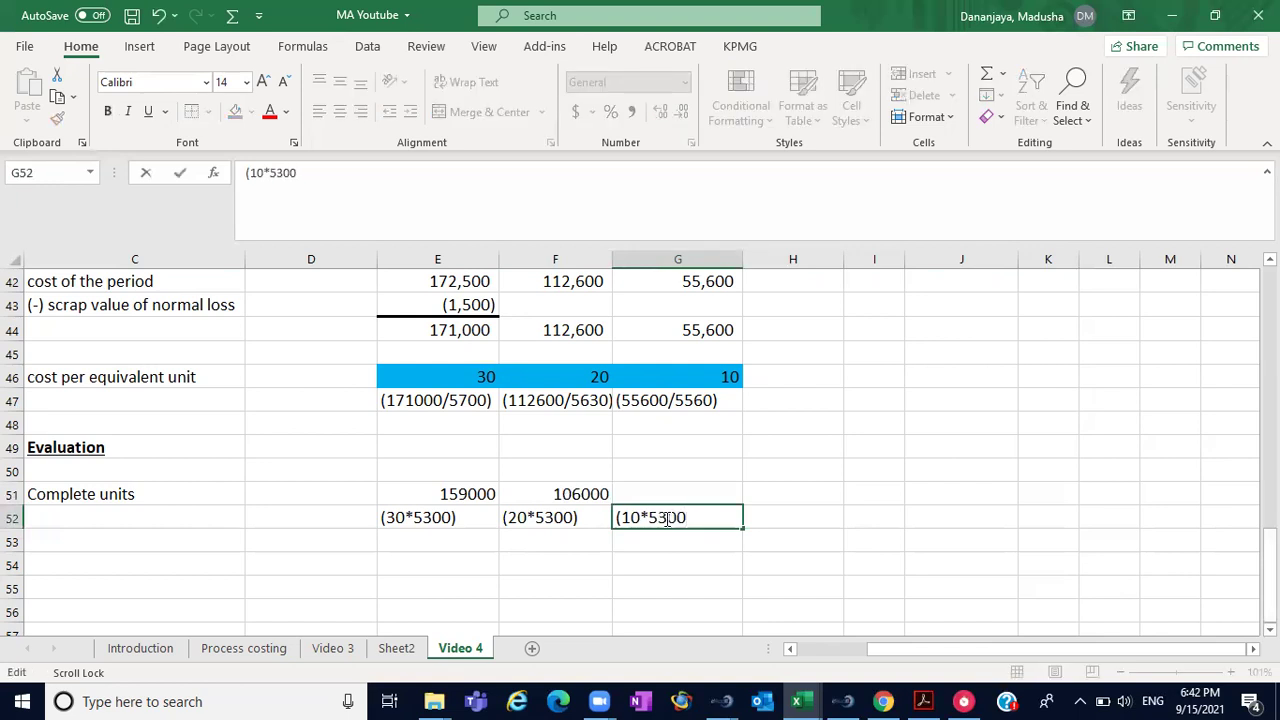
- Enter 53000 in G51 as the M/O value of the complete units
{"action": "left_click", "coordinate": [648, 497]}
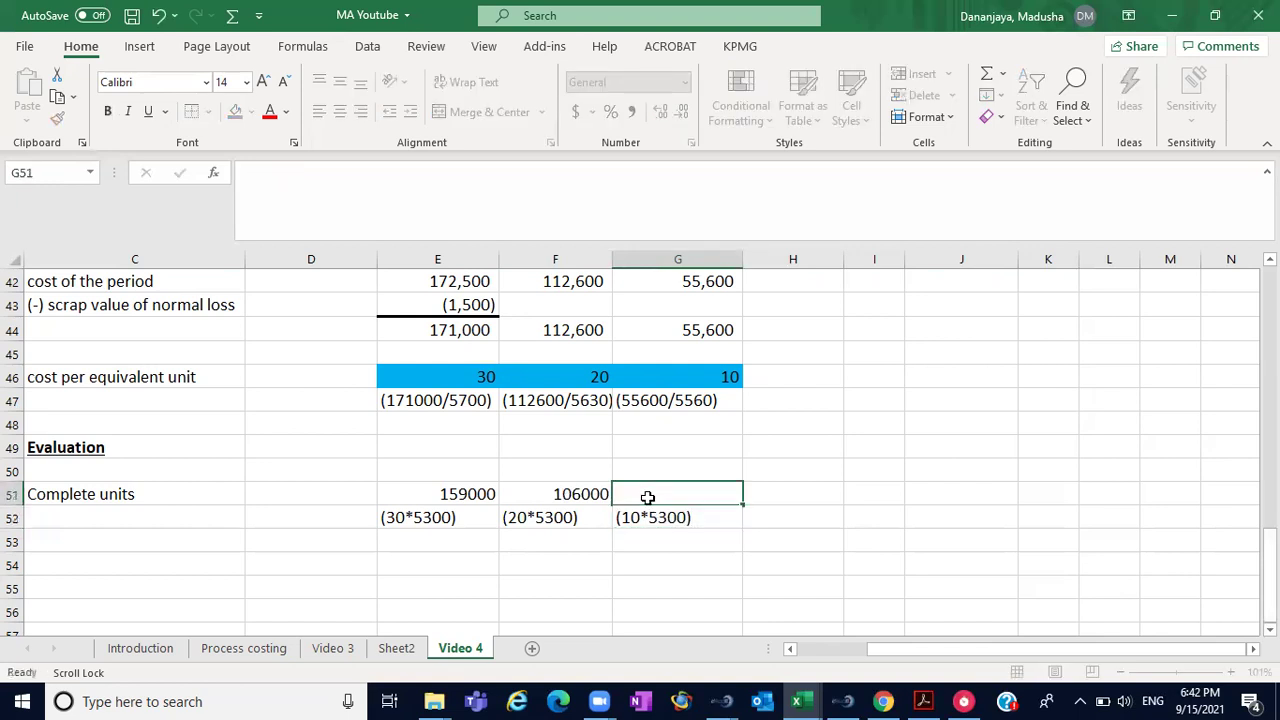
{"action": "type", "text": "530"}
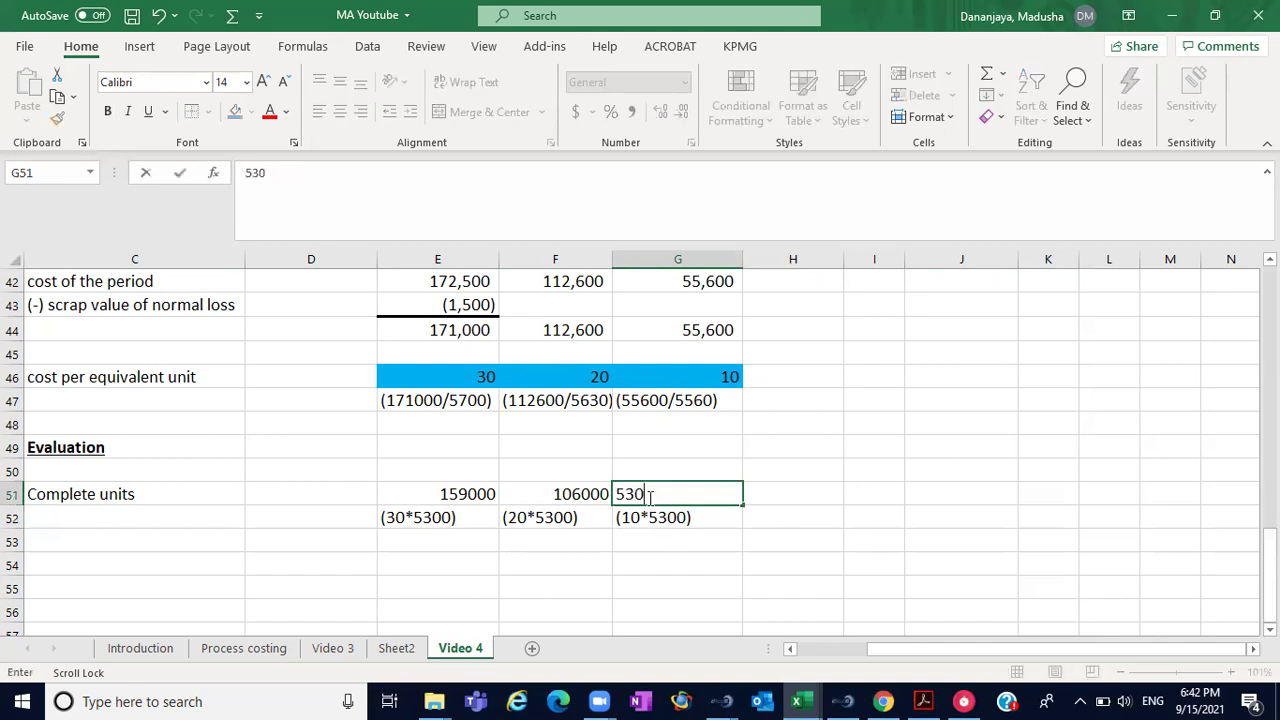
{"action": "type", "text": "00"}
{"action": "left_click", "coordinate": [799, 416]}
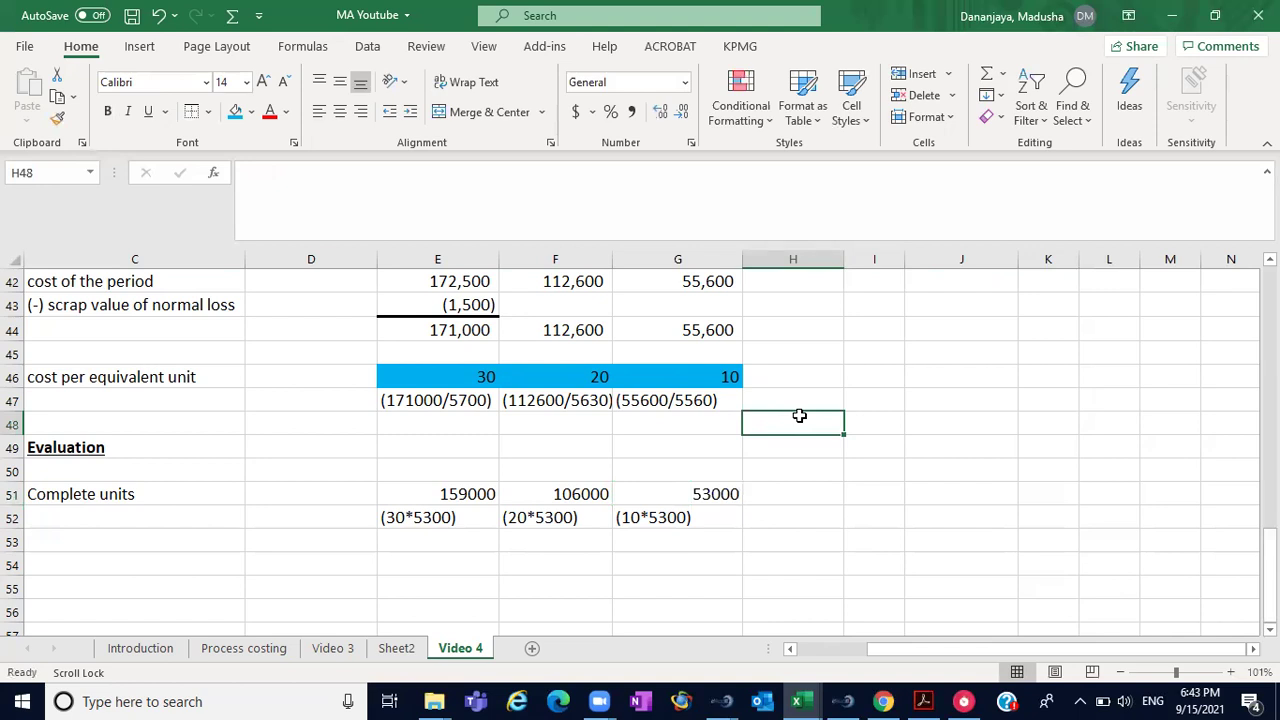
- Total the D/M, D/L and M/O values of the complete units in H51 with =E51+F51+G51
{"action": "left_click", "coordinate": [483, 494]}
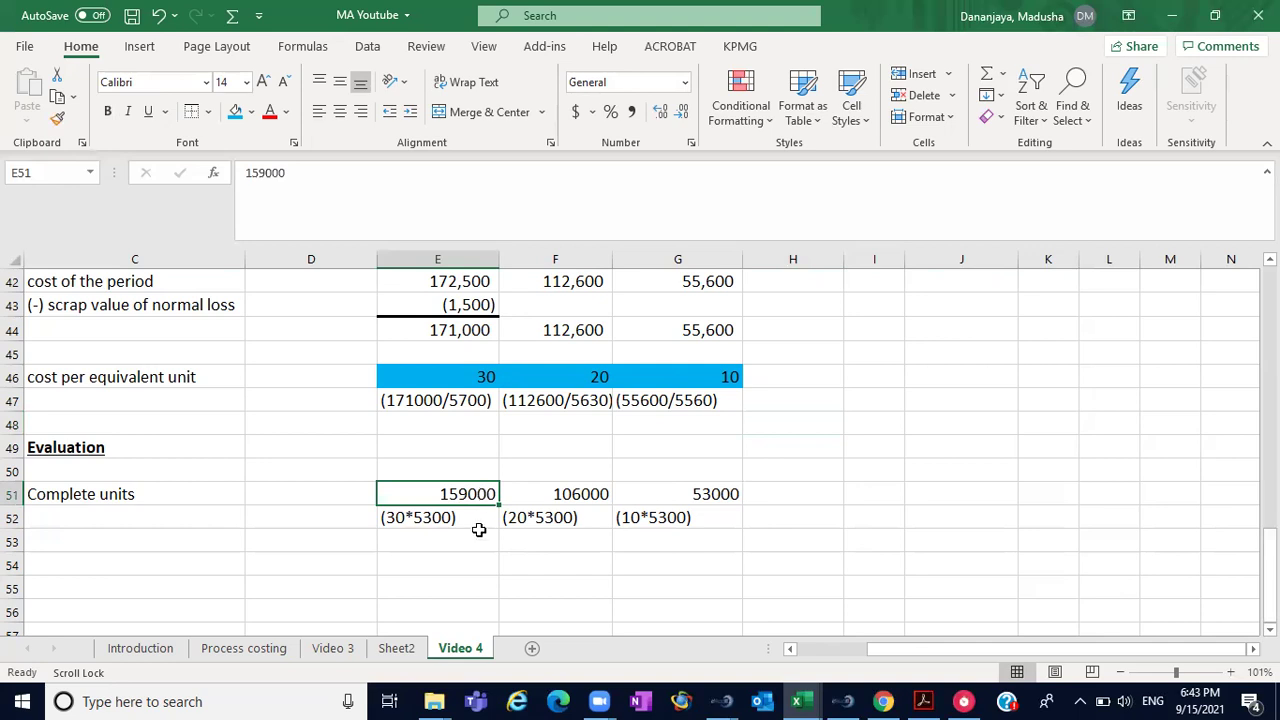
{"action": "left_click", "coordinate": [575, 494]}
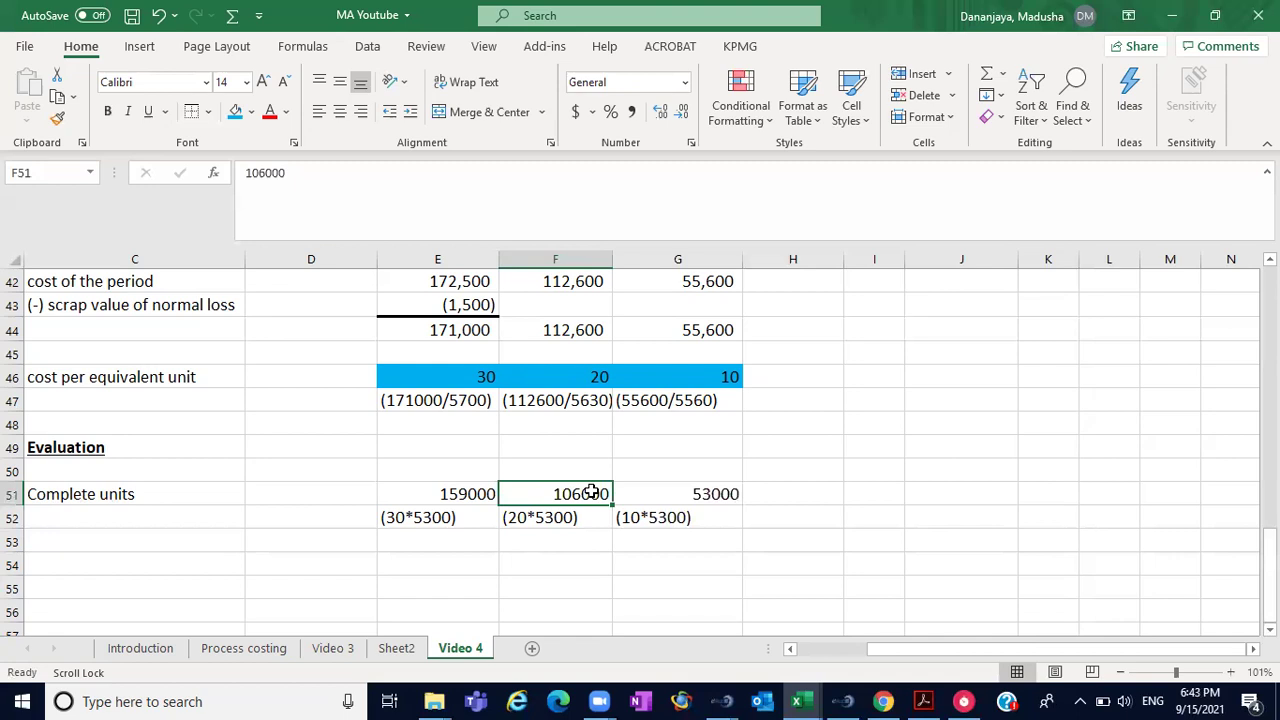
{"action": "left_click", "coordinate": [672, 502]}
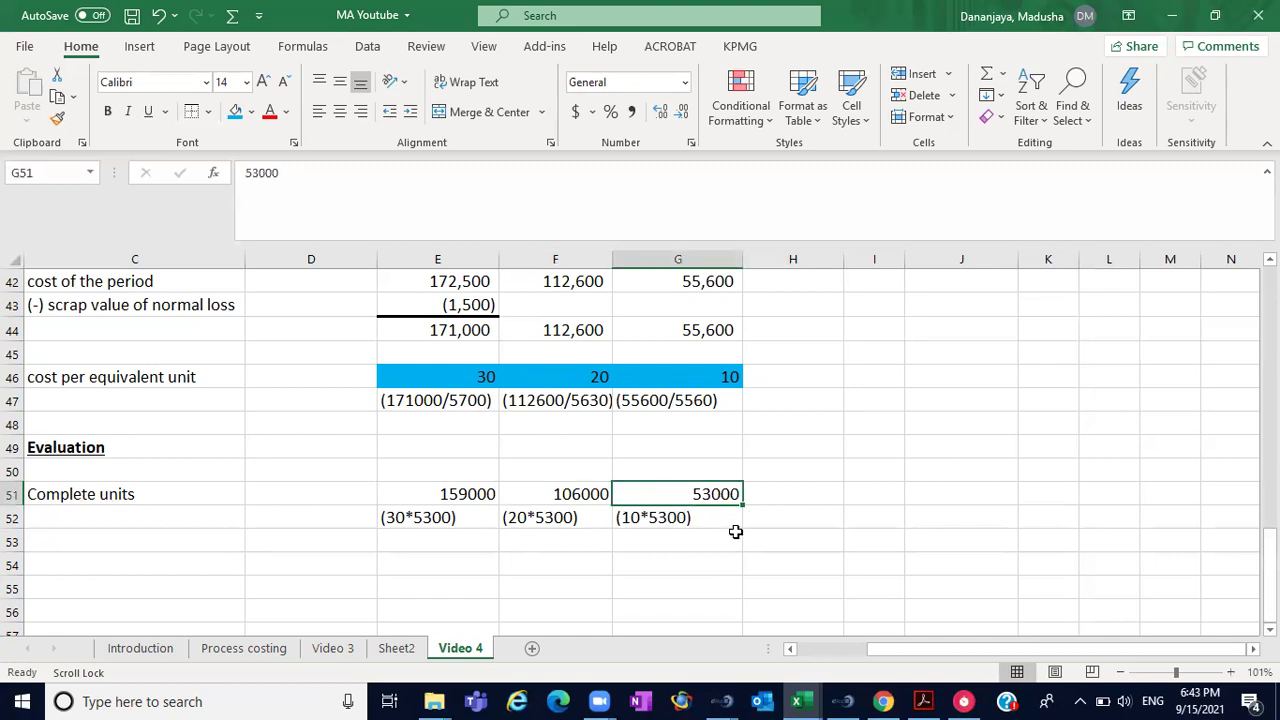
{"action": "left_click", "coordinate": [773, 491]}
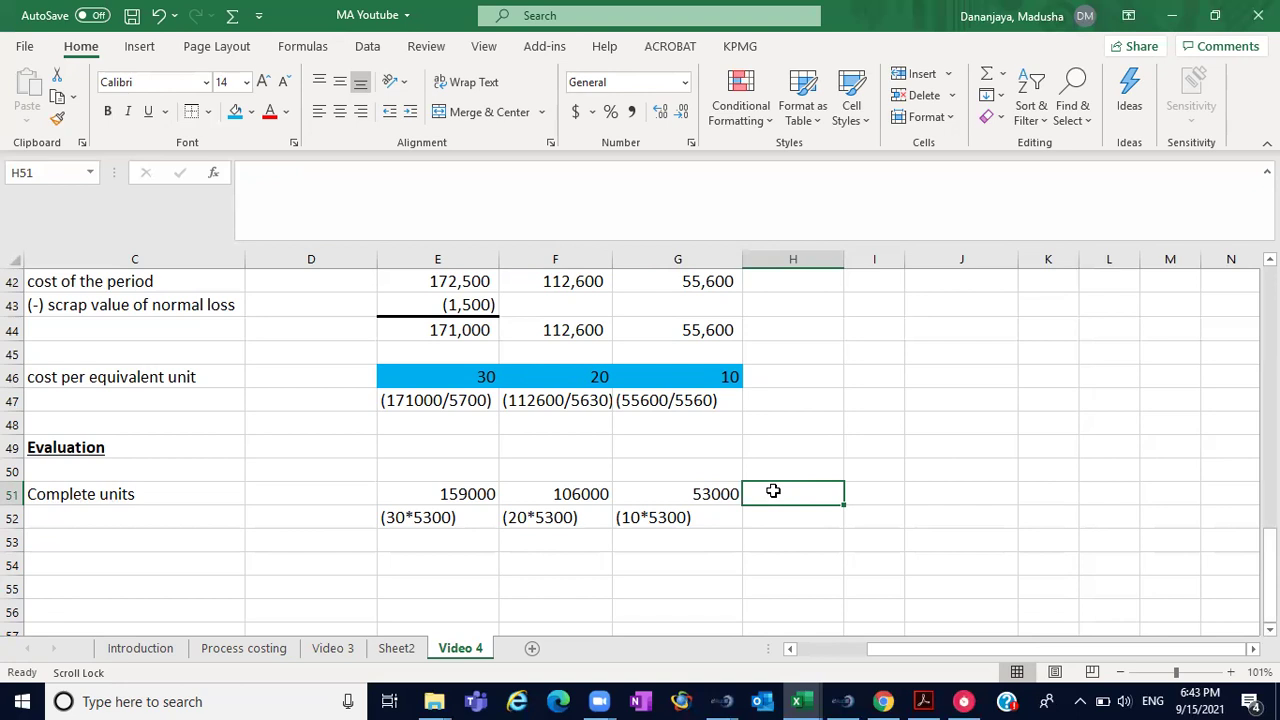
{"action": "type", "text": "="}
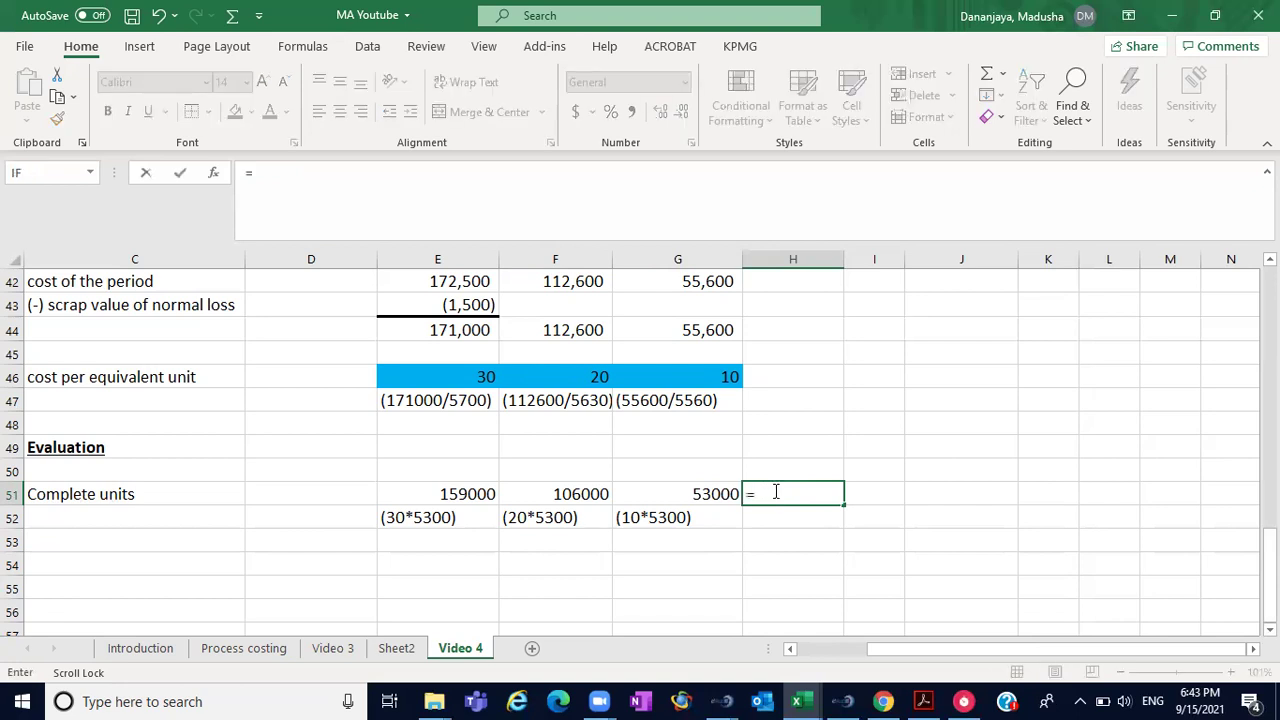
{"action": "left_click", "coordinate": [492, 500]}
{"action": "type", "text": "+"}
{"action": "left_click", "coordinate": [558, 494]}
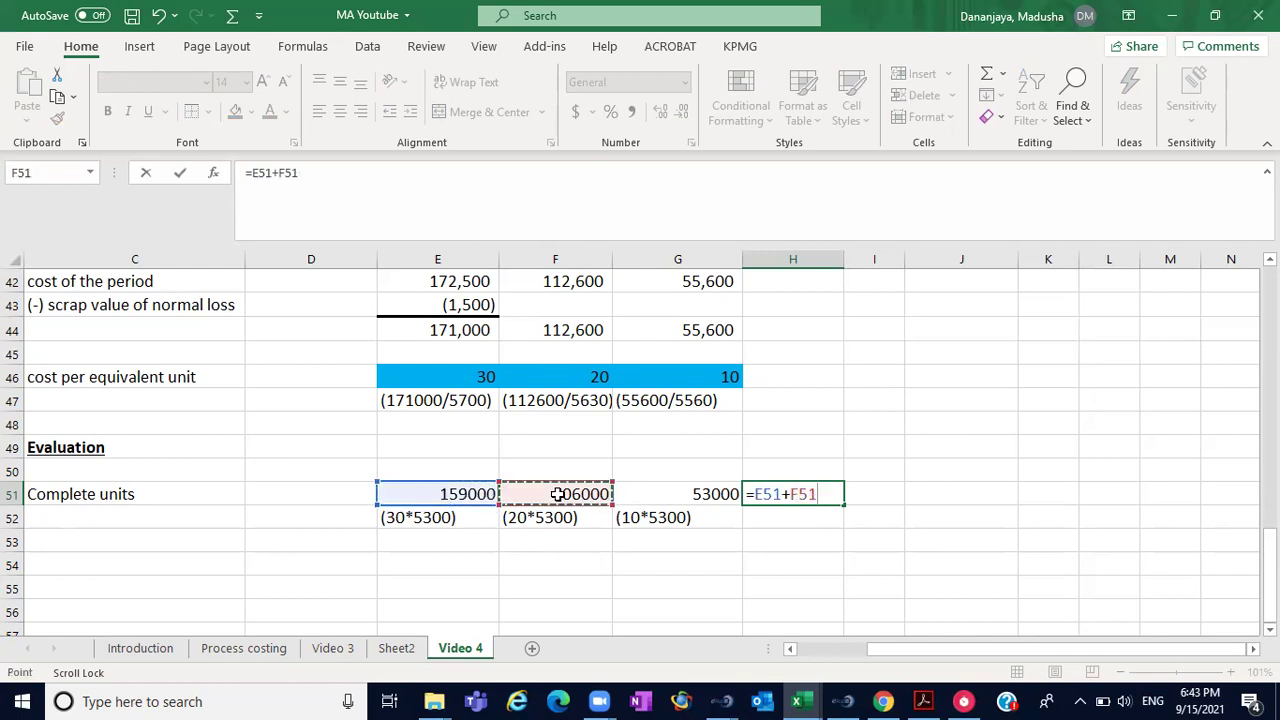
{"action": "type", "text": "+"}
{"action": "left_click", "coordinate": [666, 491]}
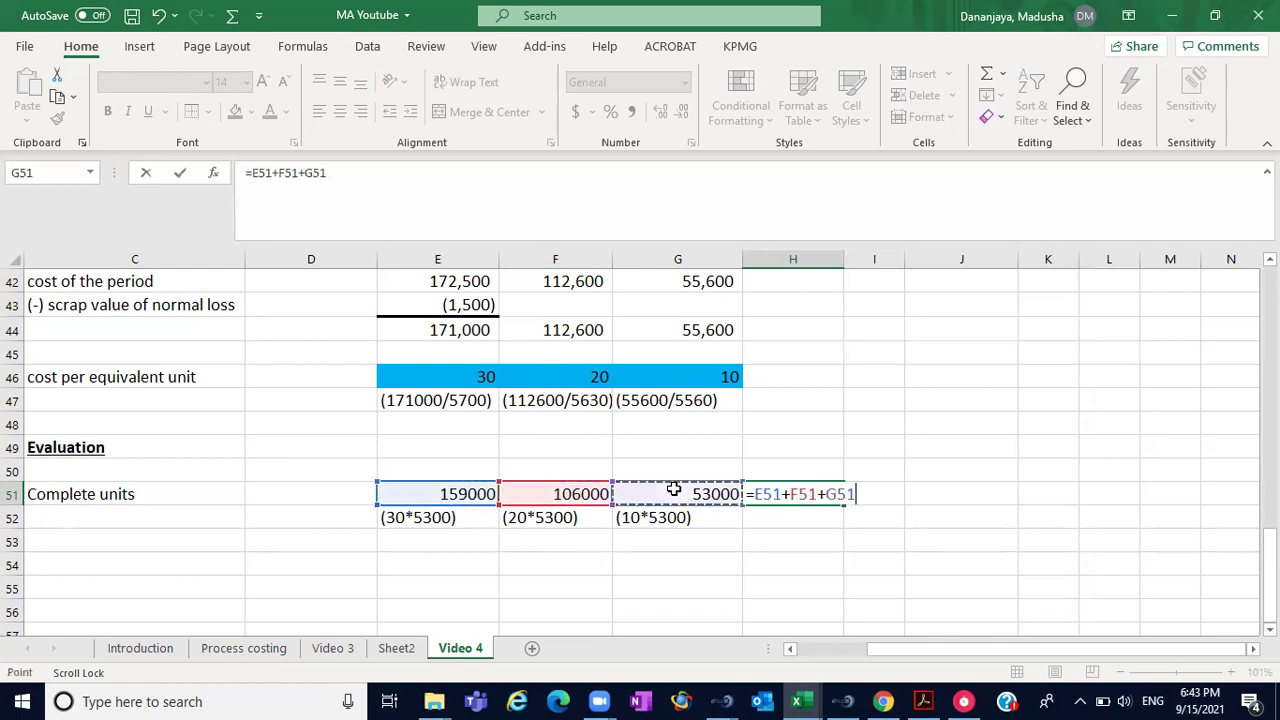
{"action": "key", "text": "Return"}
- Fill the complete units' total in H51 with yellow
{"action": "left_click", "coordinate": [784, 491]}
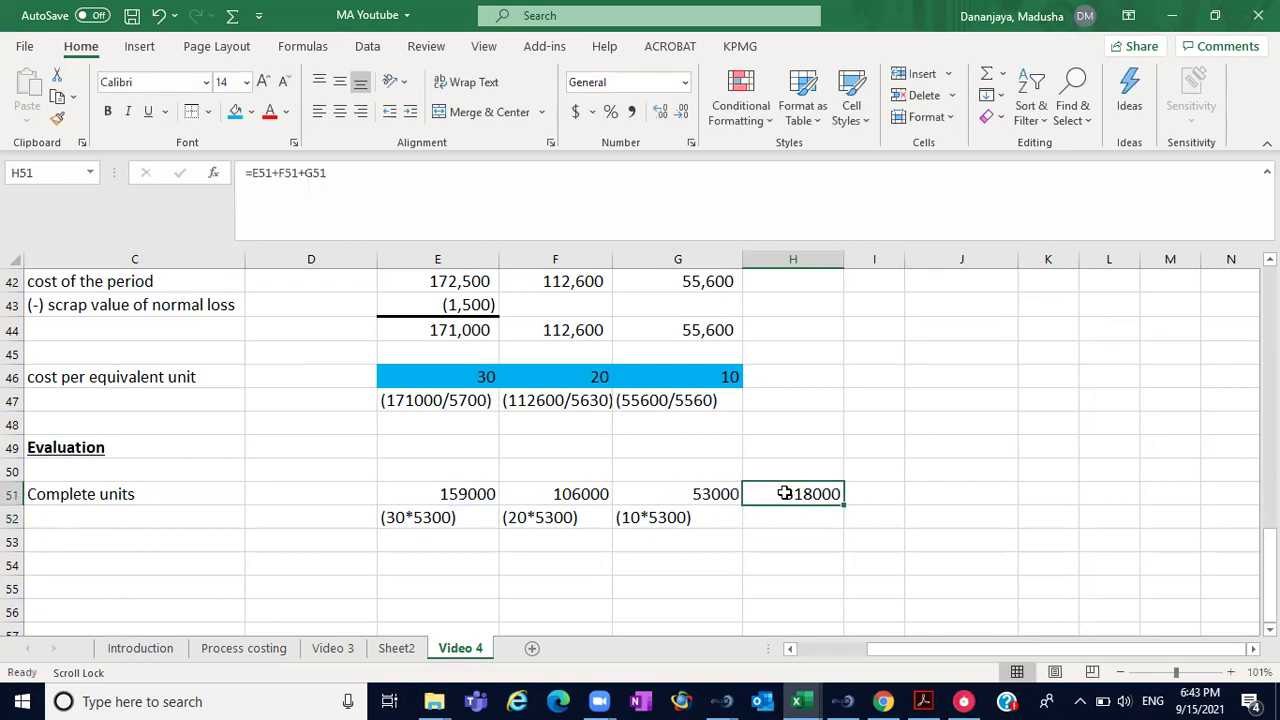
{"action": "left_click", "coordinate": [252, 112]}
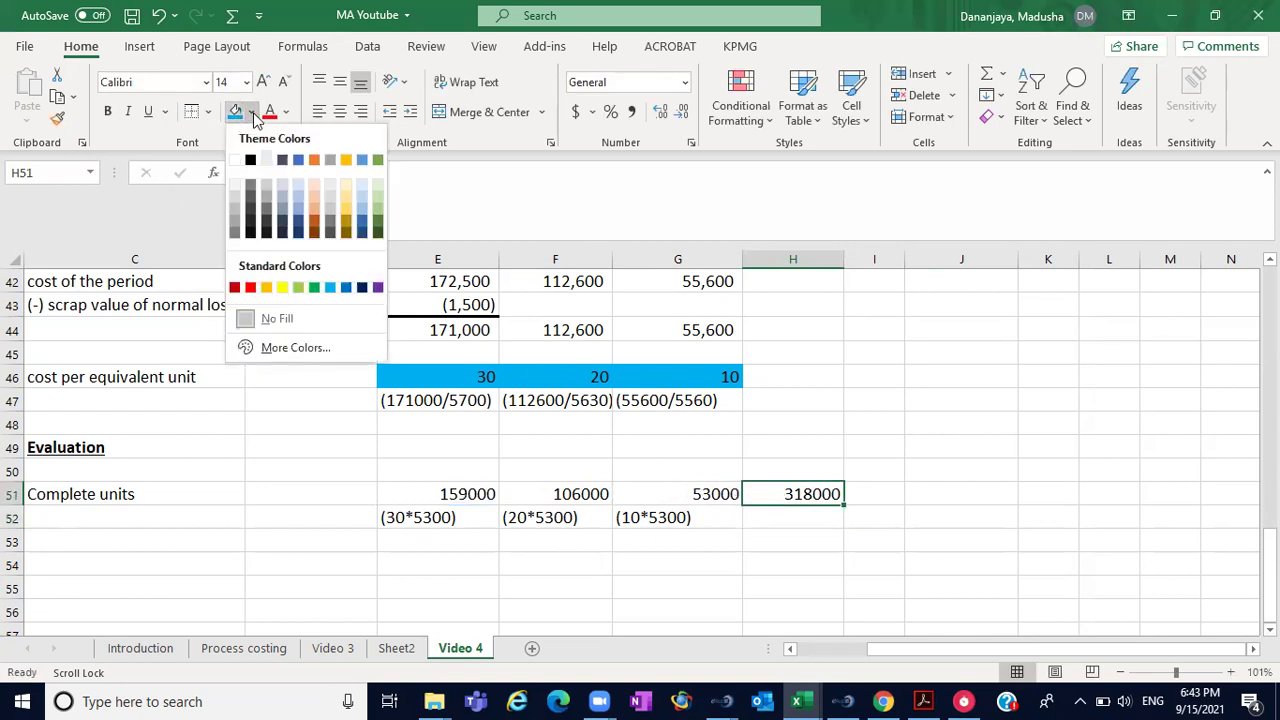
{"action": "left_click", "coordinate": [283, 287]}
{"action": "left_click", "coordinate": [780, 418]}
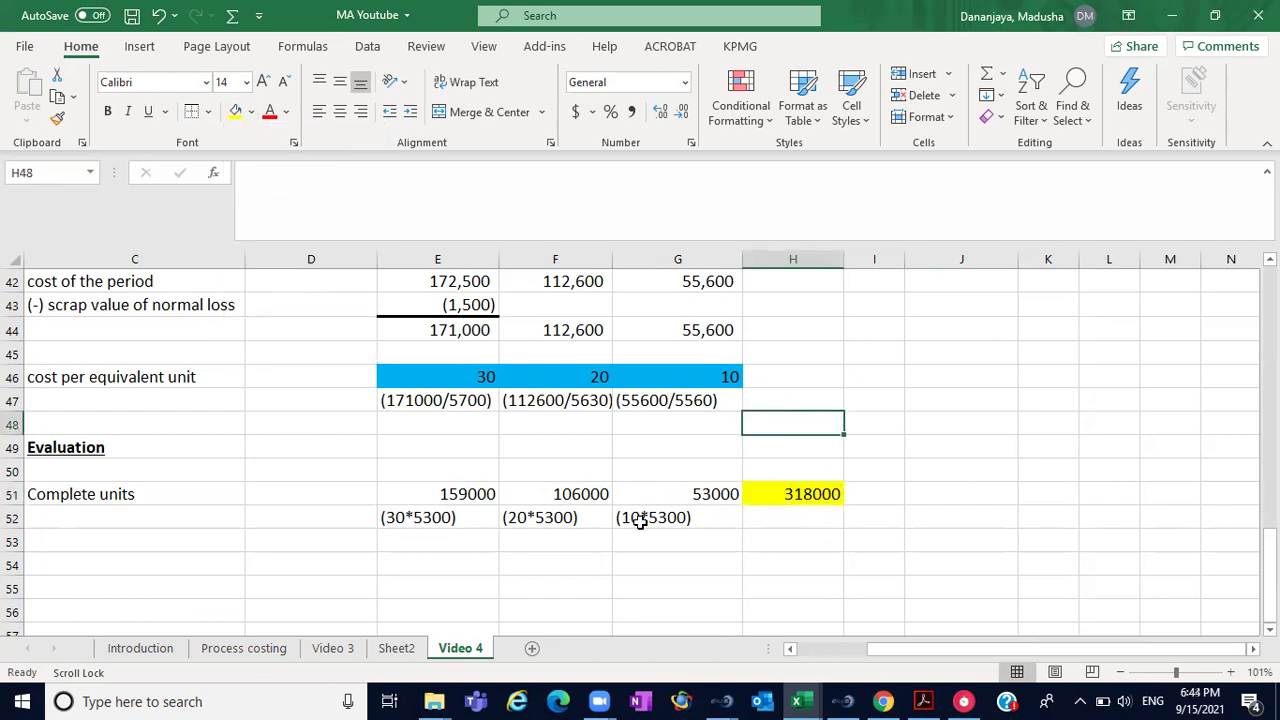
- Enter 60 in H46 as the combined cost per equivalent unit and fill that cell with yellow
{"action": "left_click", "coordinate": [434, 520]}
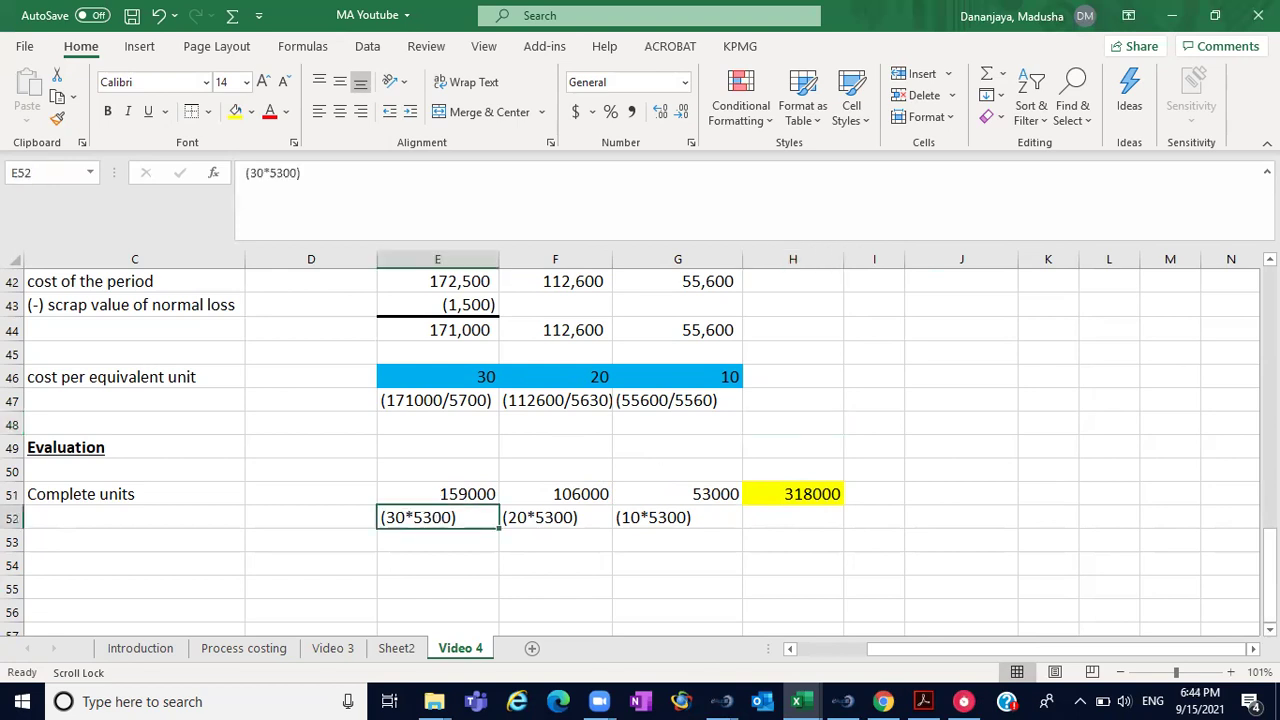
{"action": "scroll", "coordinate": [640, 440], "scroll_direction": "up", "scroll_amount": 10}
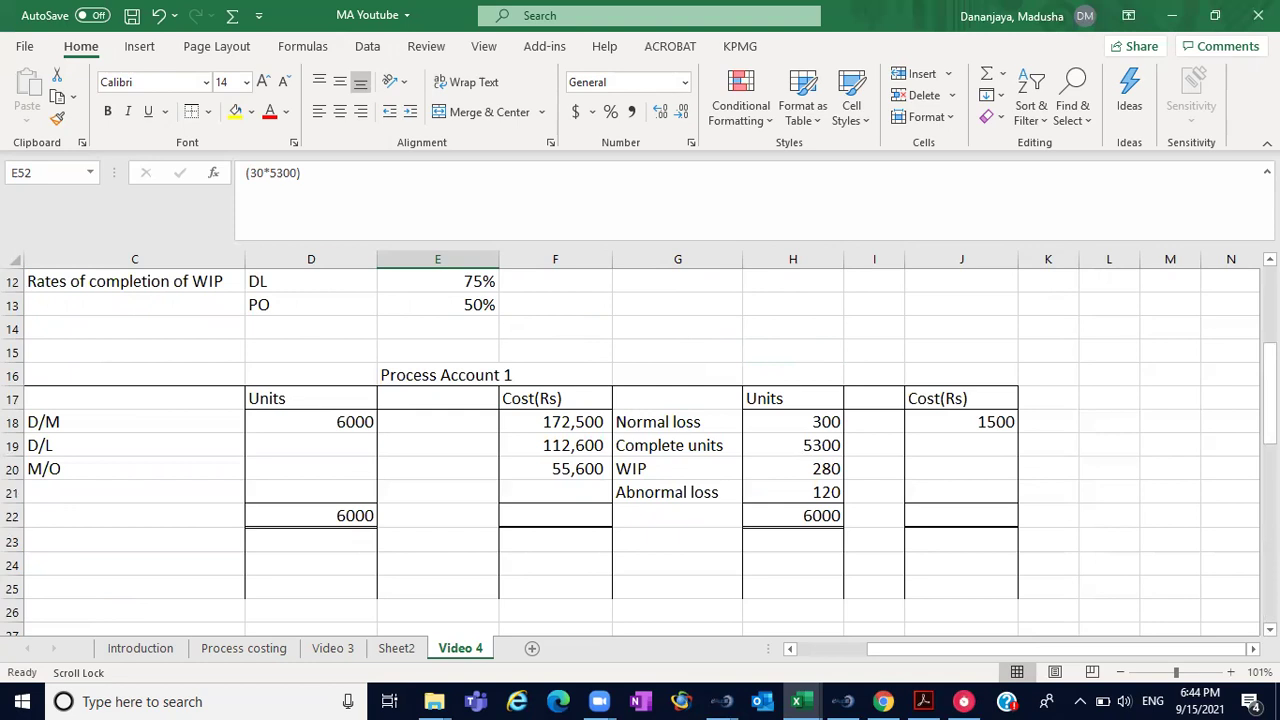
{"action": "scroll", "coordinate": [640, 440], "scroll_direction": "down", "scroll_amount": 5}
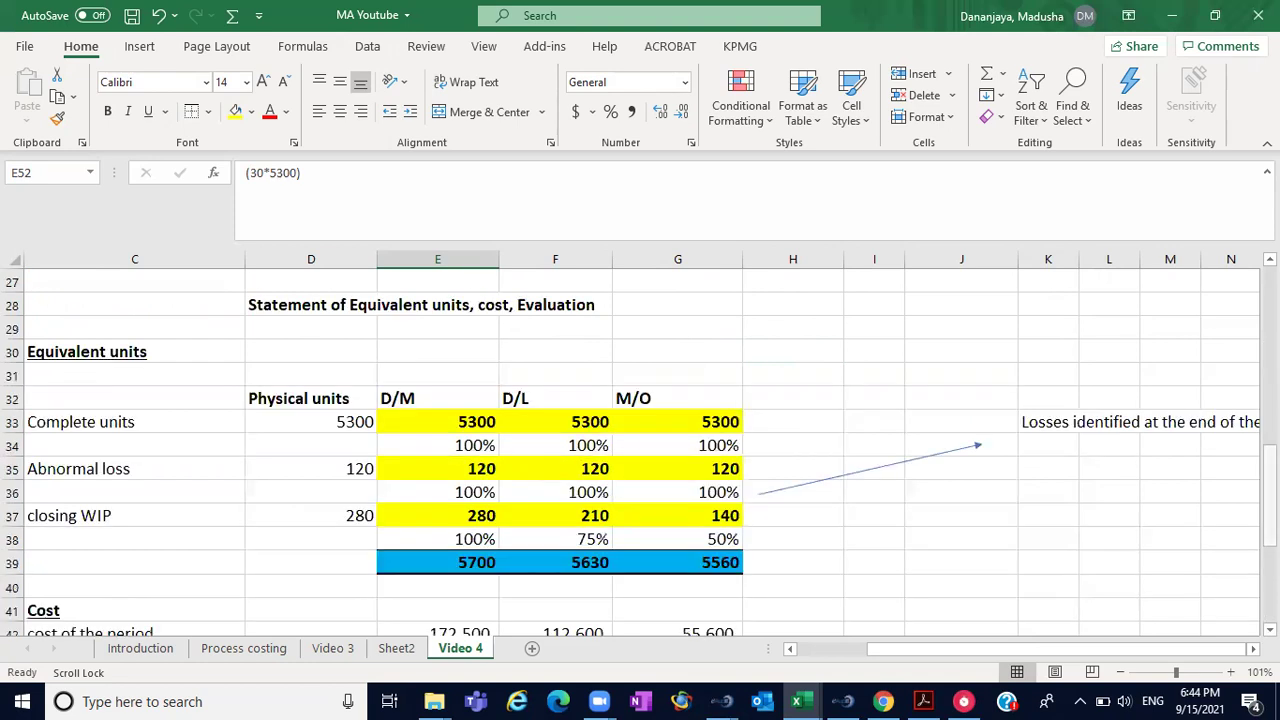
{"action": "left_click", "coordinate": [481, 423]}
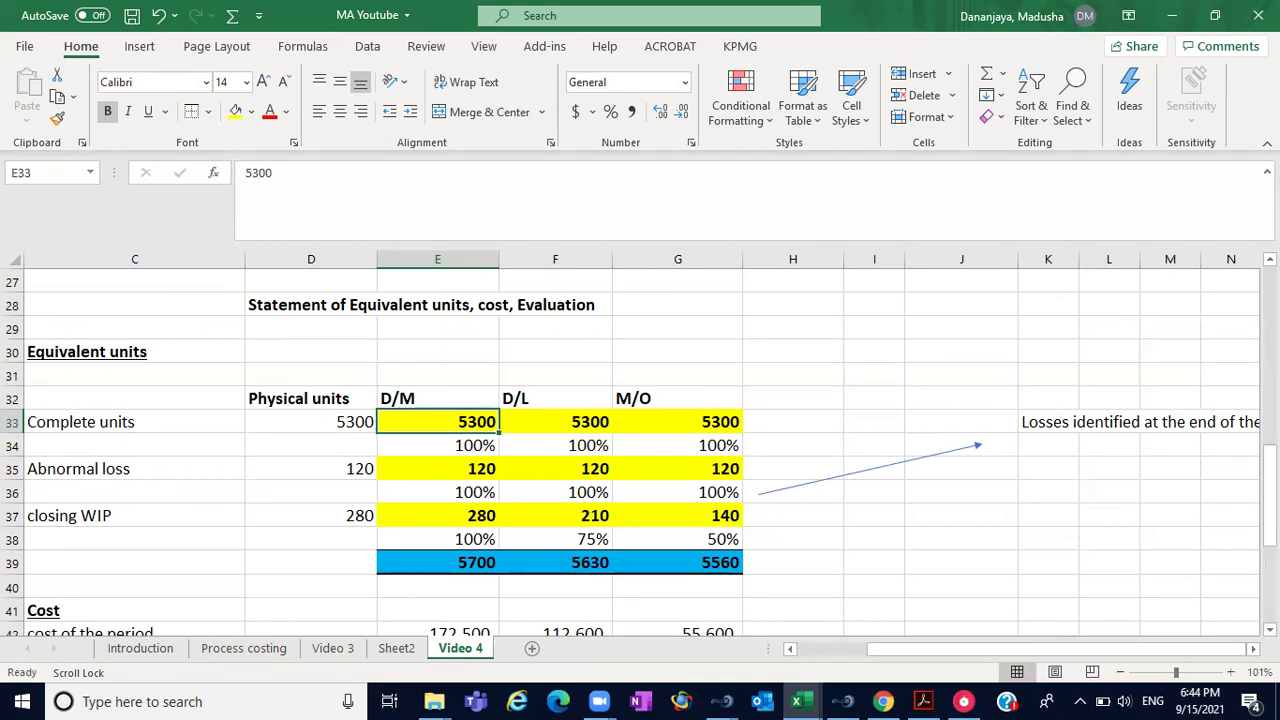
{"action": "scroll", "coordinate": [640, 450], "scroll_direction": "down", "scroll_amount": 4}
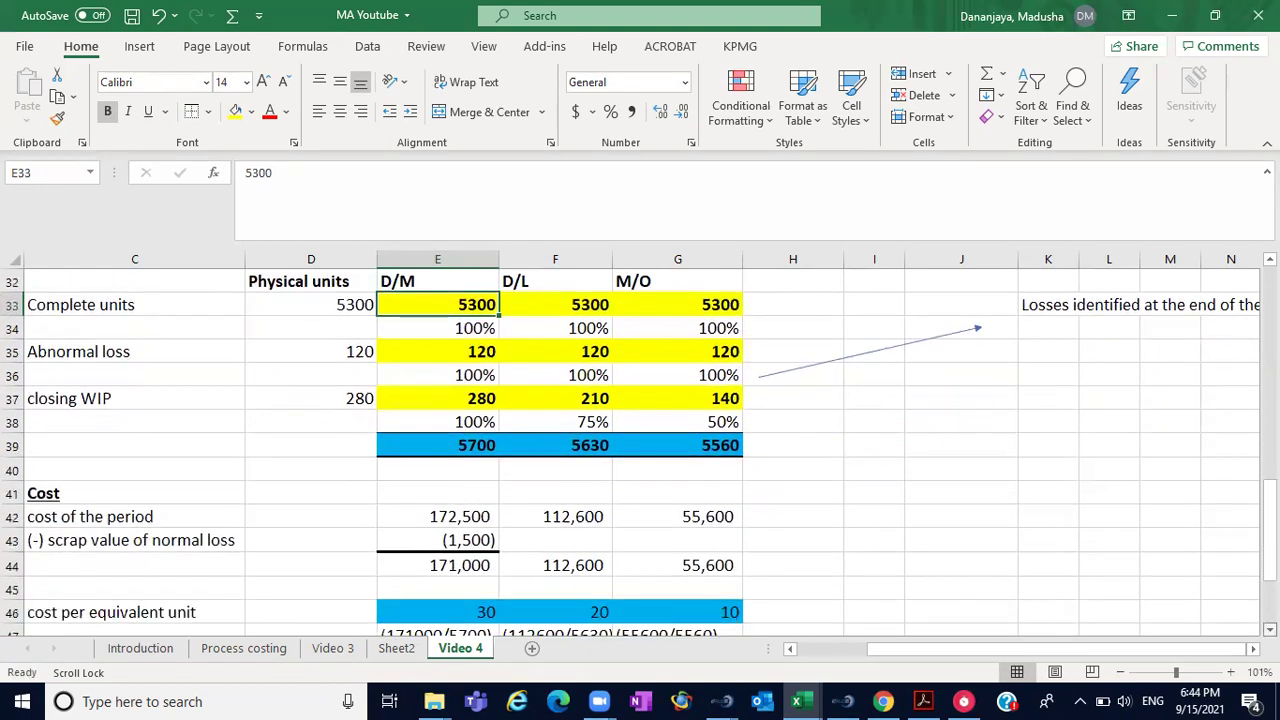
{"action": "scroll", "coordinate": [640, 450], "scroll_direction": "down", "scroll_amount": 2}
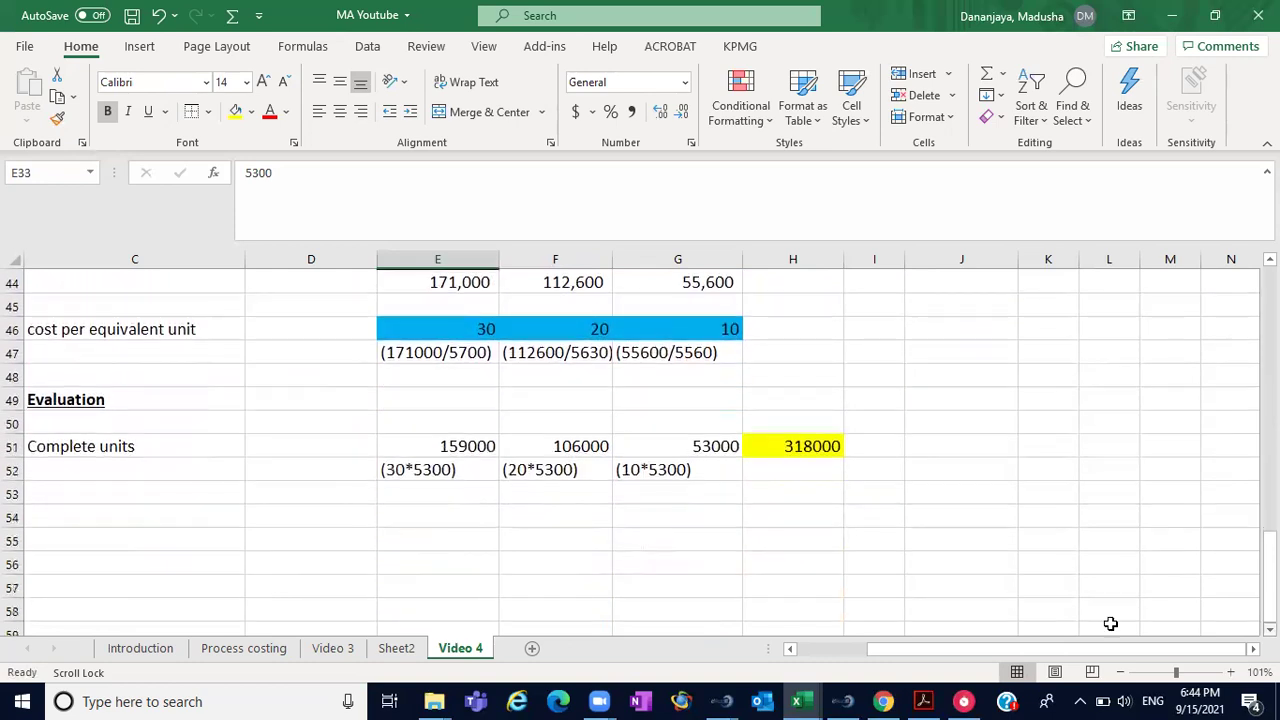
{"action": "left_click_drag", "start_coordinate": [480, 329], "coordinate": [698, 328]}
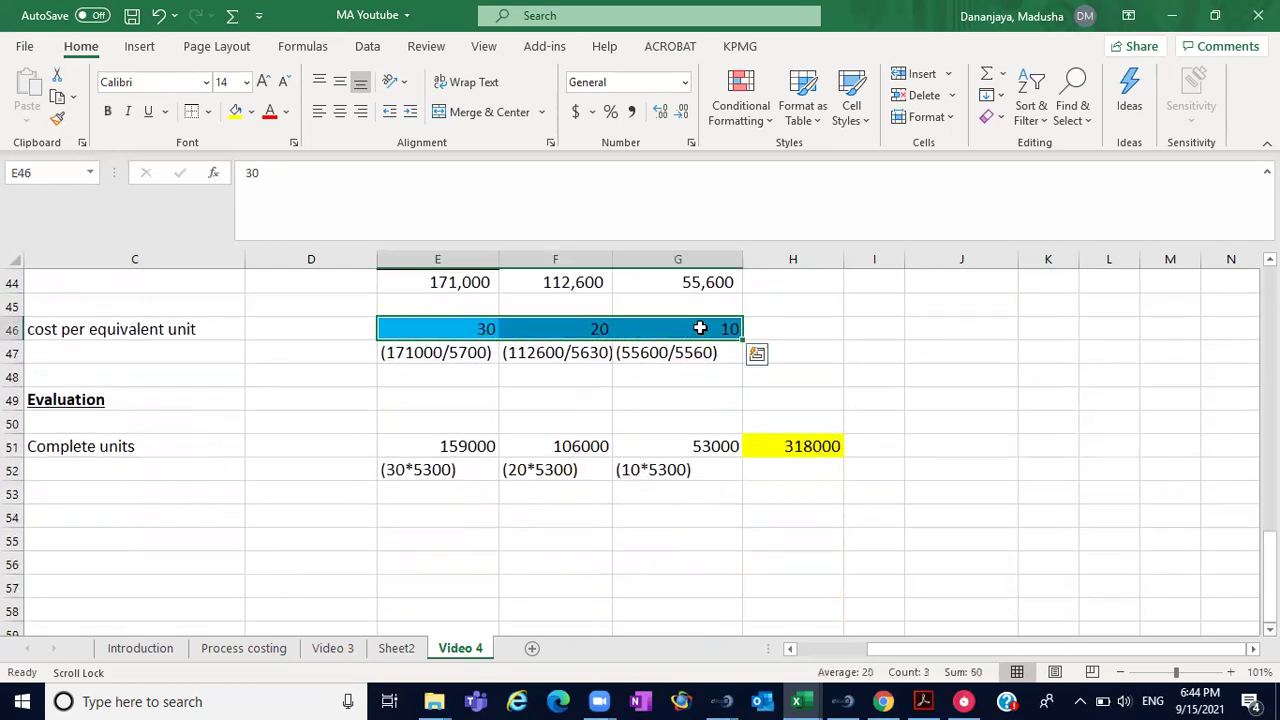
{"action": "left_click", "coordinate": [784, 320]}
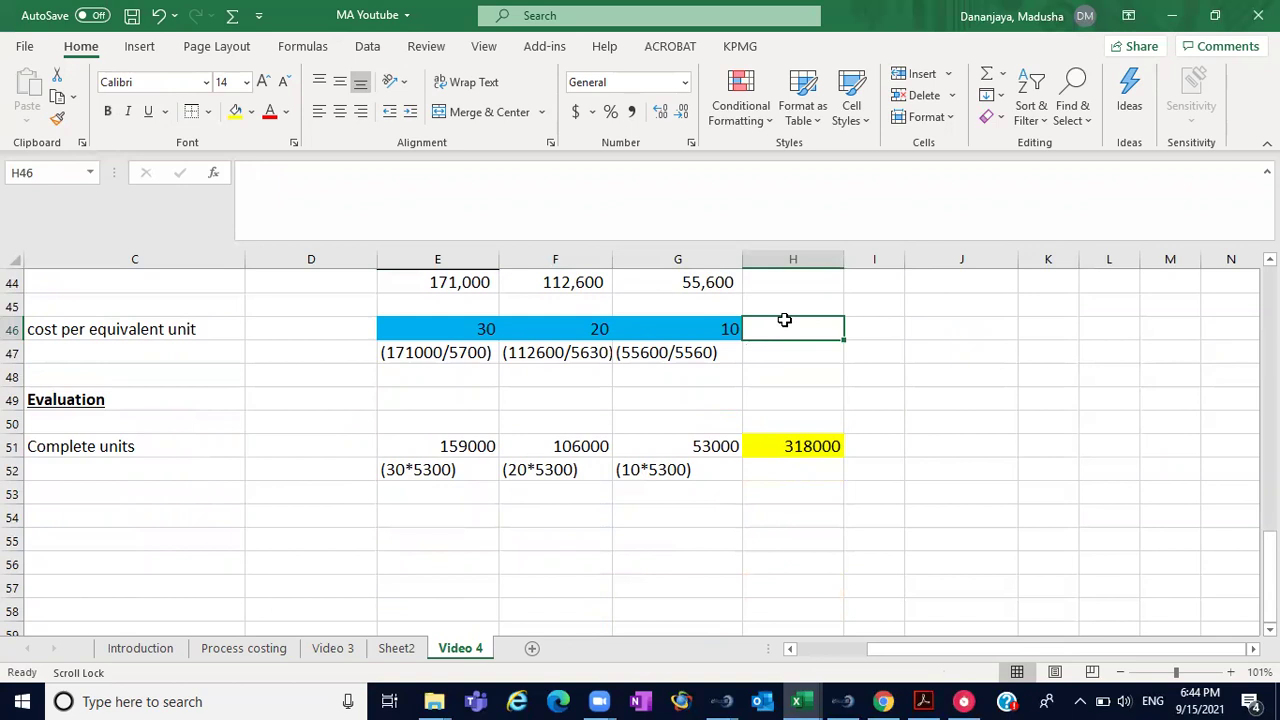
{"action": "type", "text": "60"}
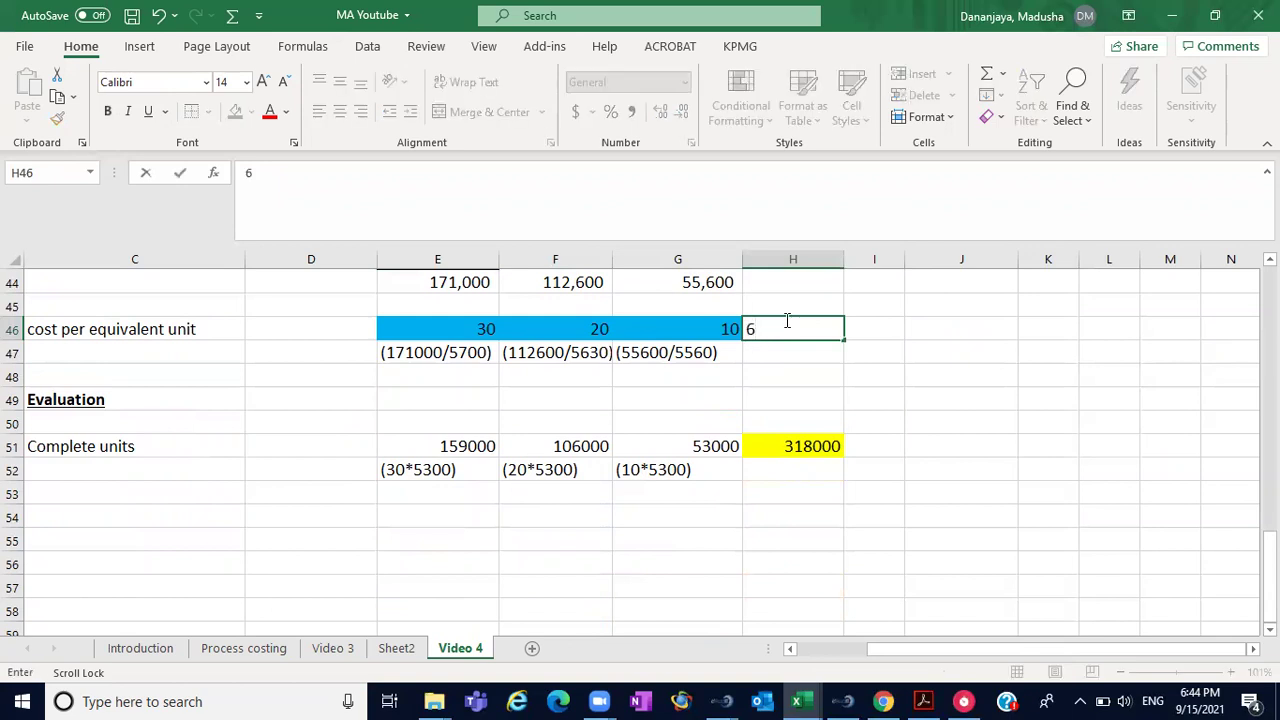
{"action": "left_click", "coordinate": [889, 346]}
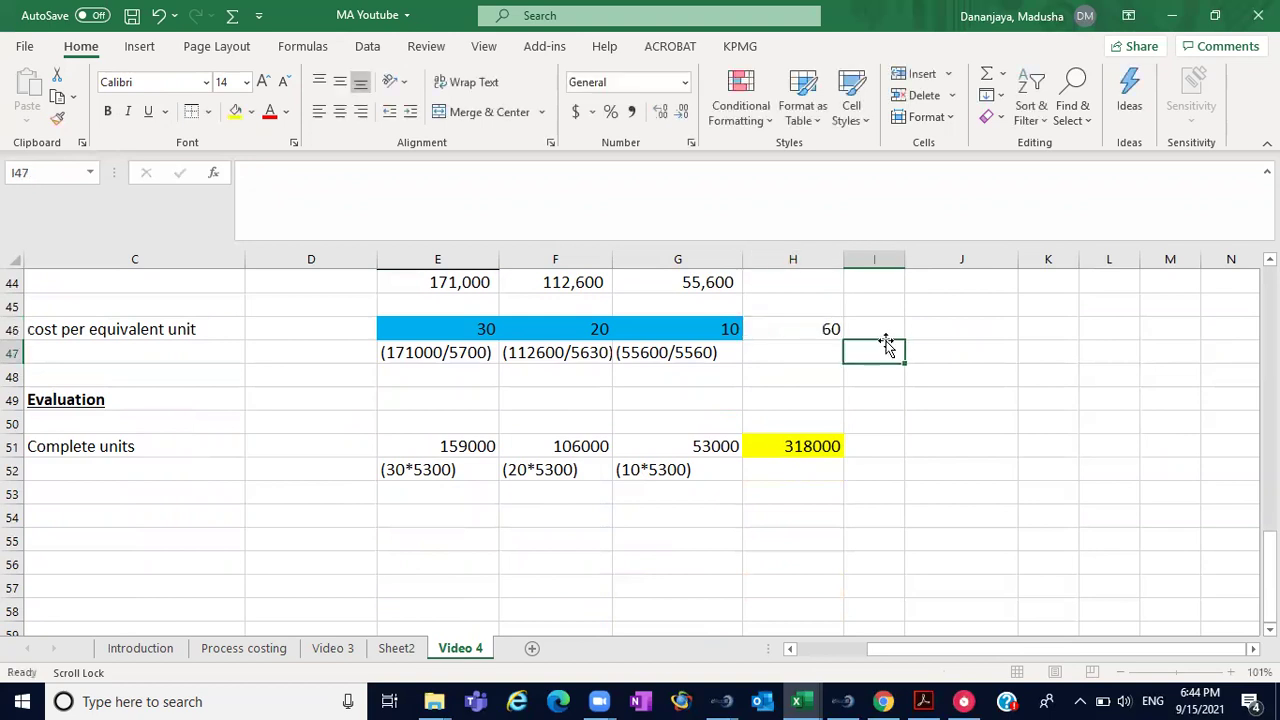
{"action": "left_click", "coordinate": [832, 330]}
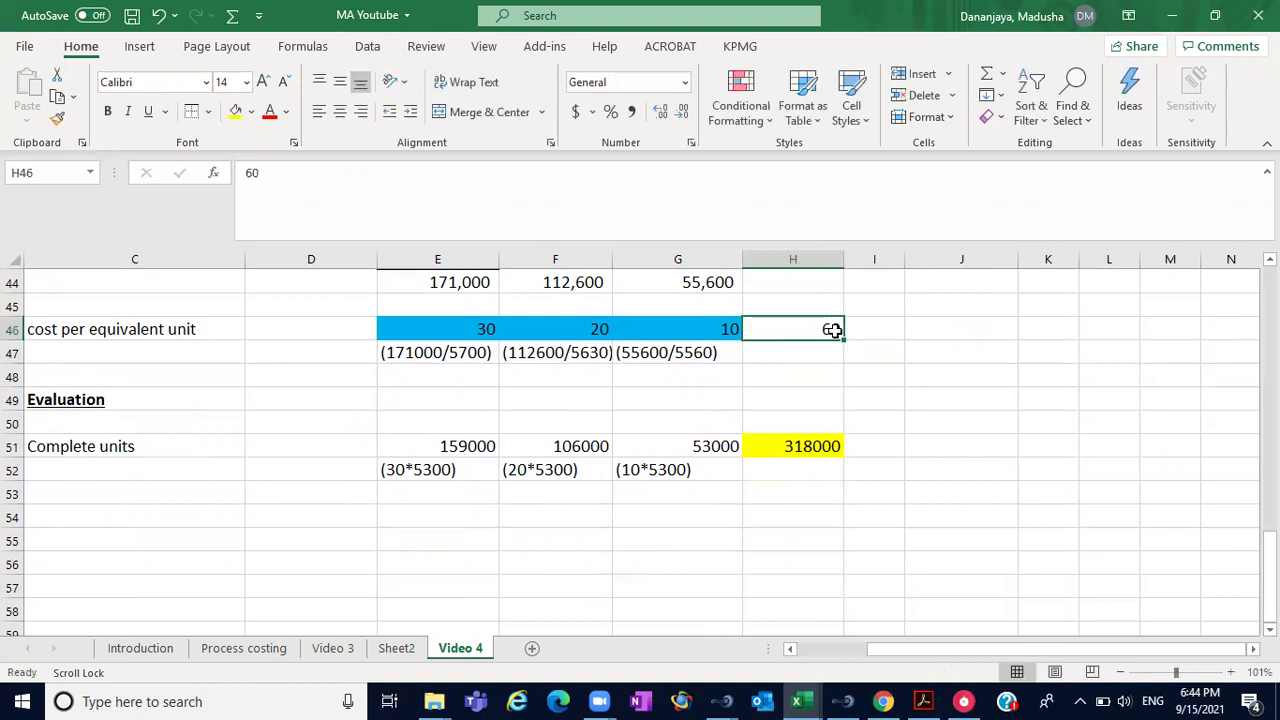
{"action": "left_click", "coordinate": [236, 111]}
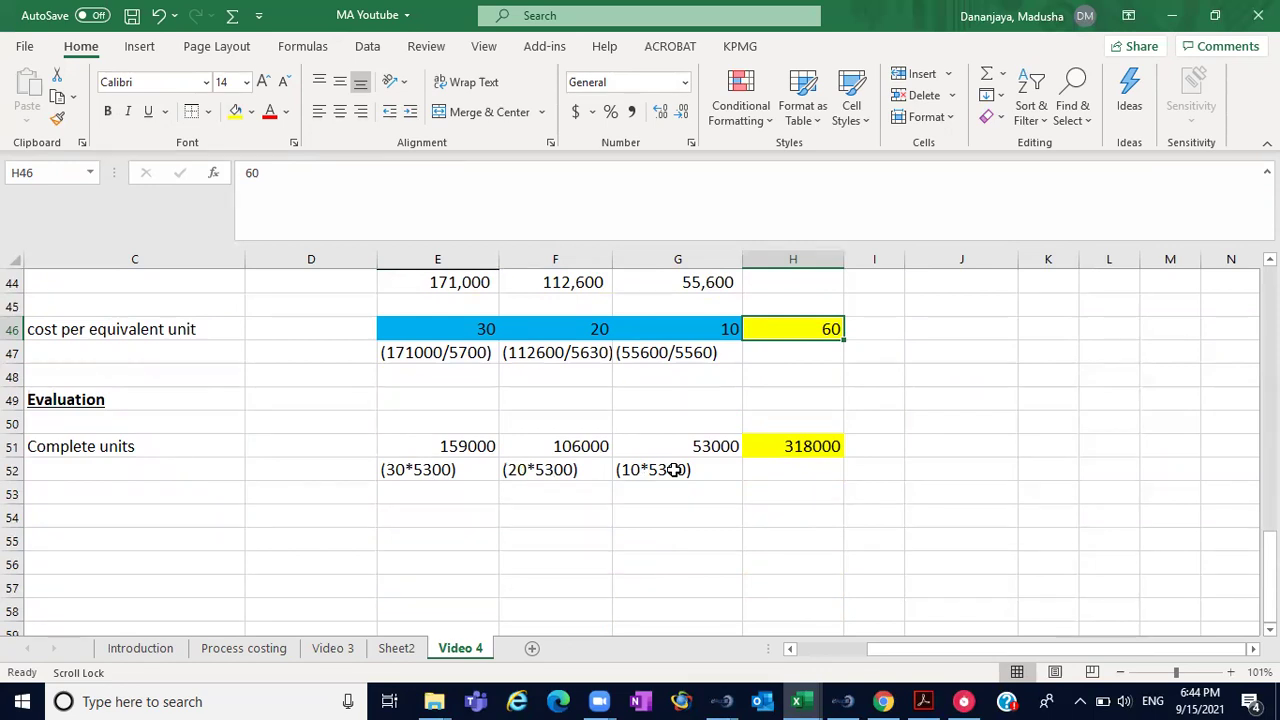
- Add the working (60*5300) in I51 beside the complete units' total
{"action": "left_click", "coordinate": [405, 472]}
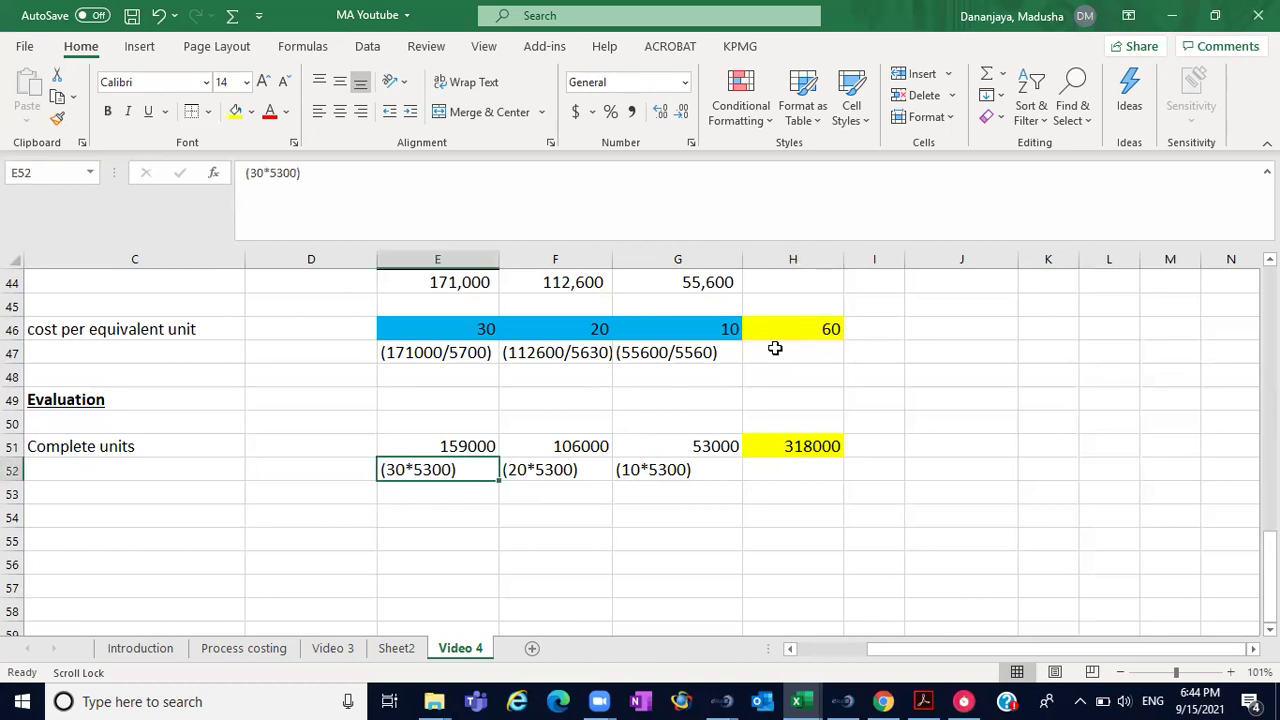
{"action": "left_click", "coordinate": [812, 337]}
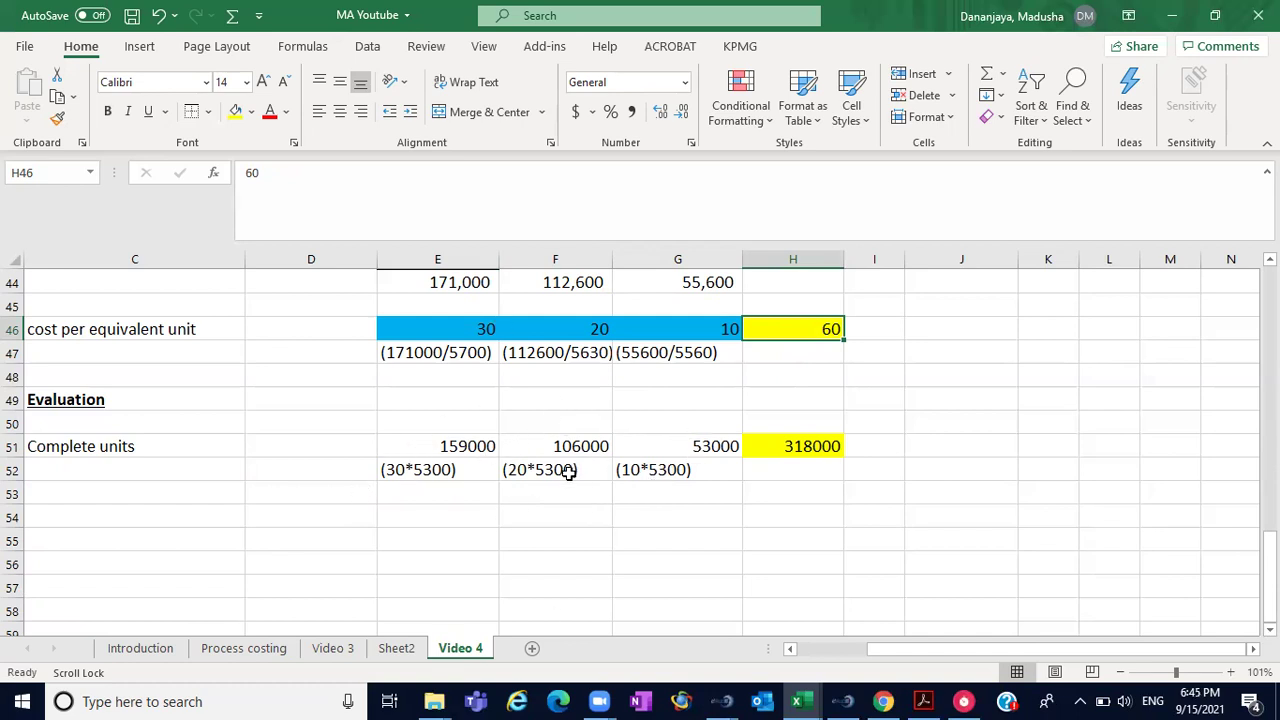
{"action": "left_click", "coordinate": [895, 444]}
{"action": "type", "text": "(60"}
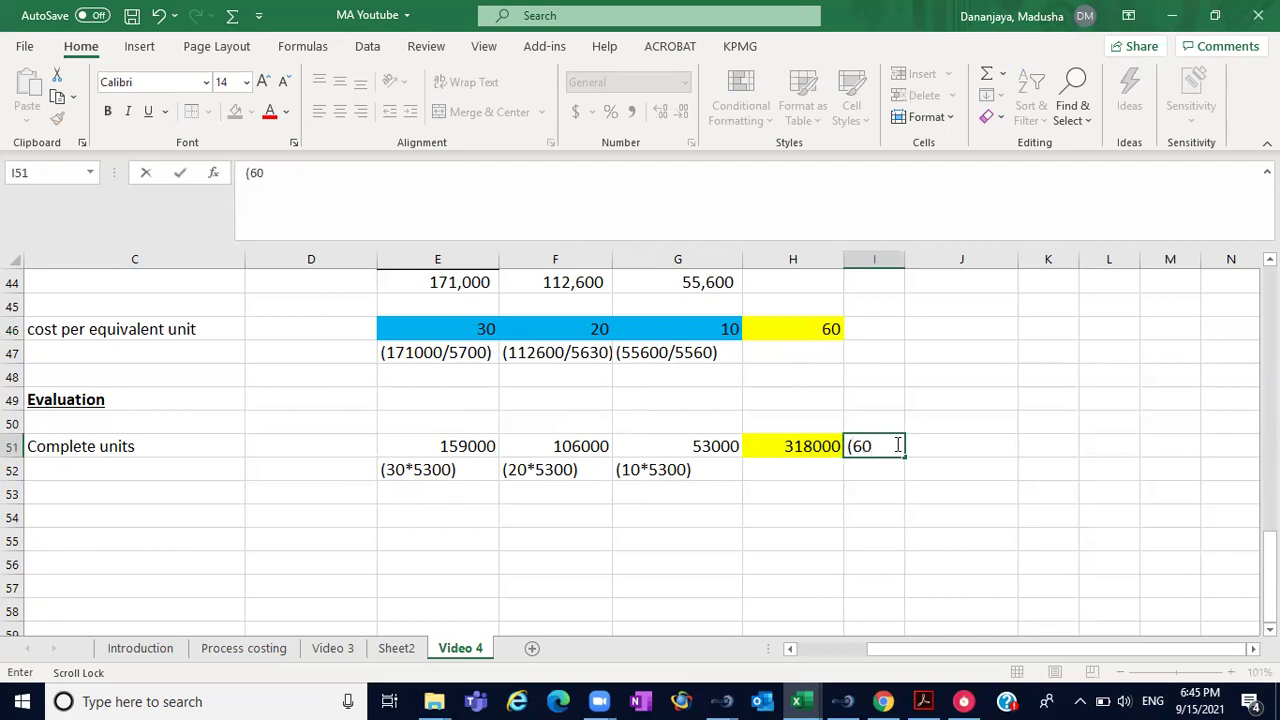
{"action": "type", "text": "*"}
{"action": "type", "text": "5300)"}
{"action": "left_click", "coordinate": [911, 488]}
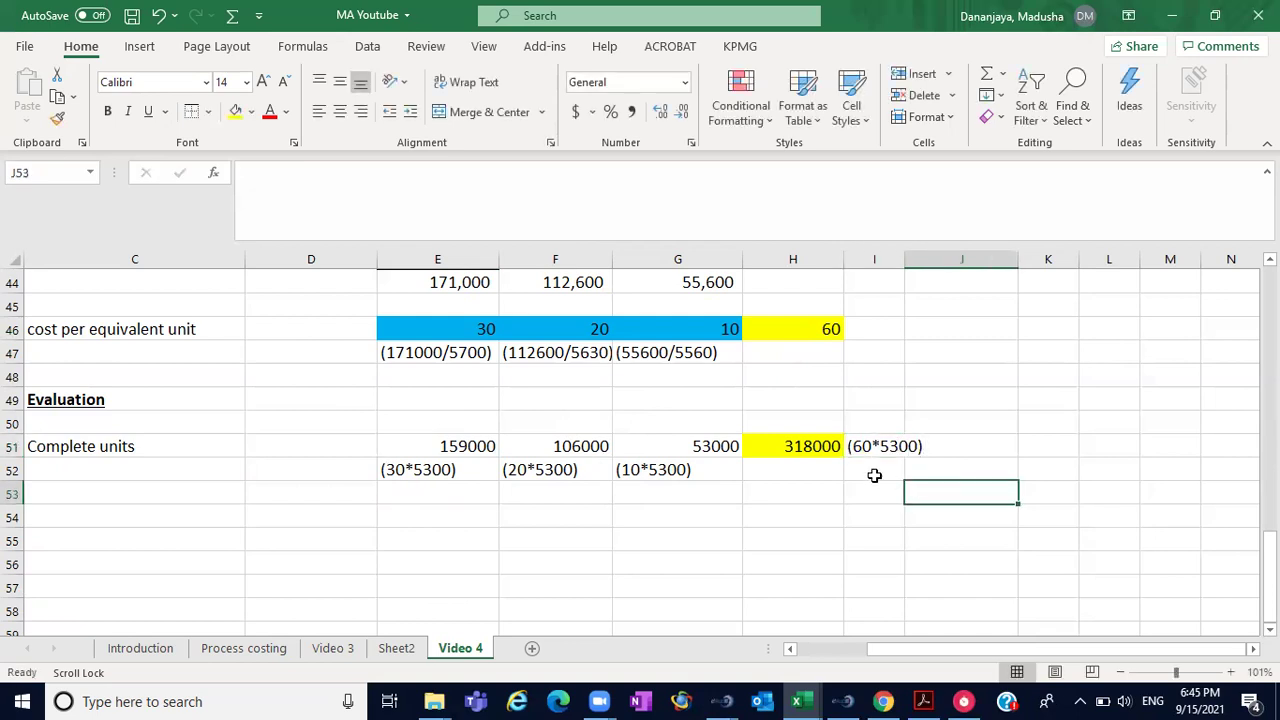
{"action": "left_click", "coordinate": [816, 447]}
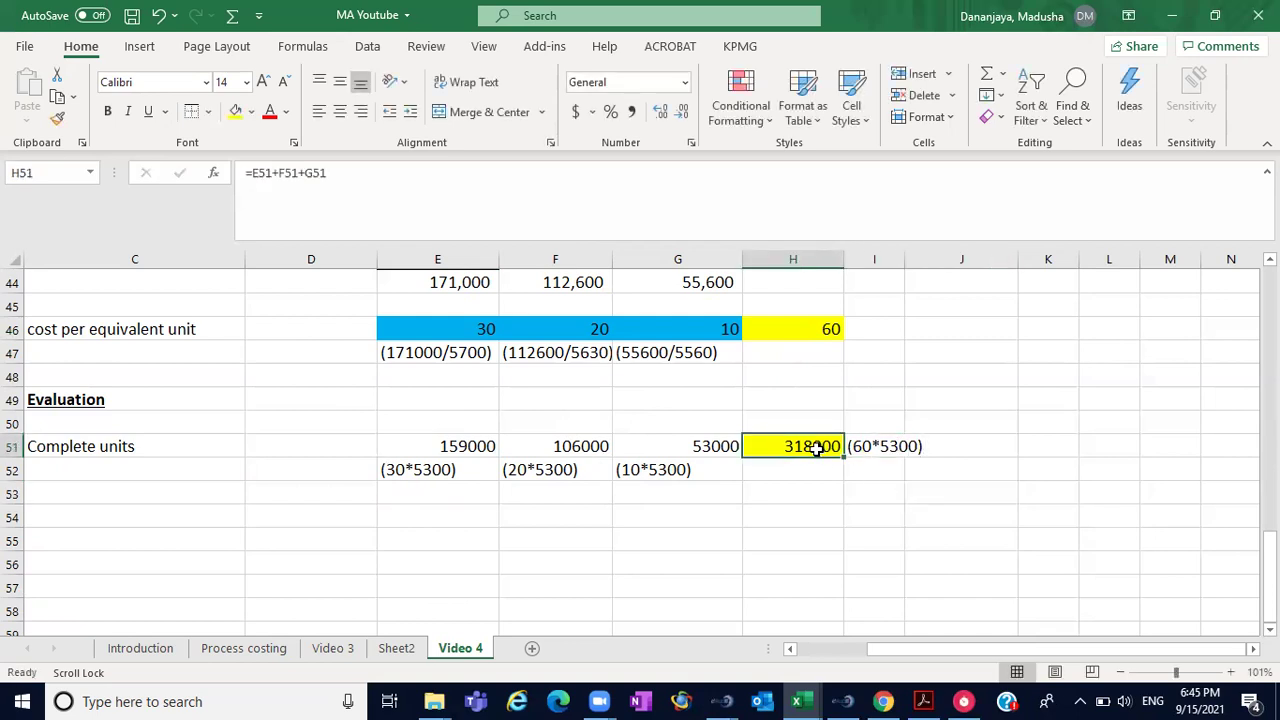
{"action": "left_click", "coordinate": [450, 470]}
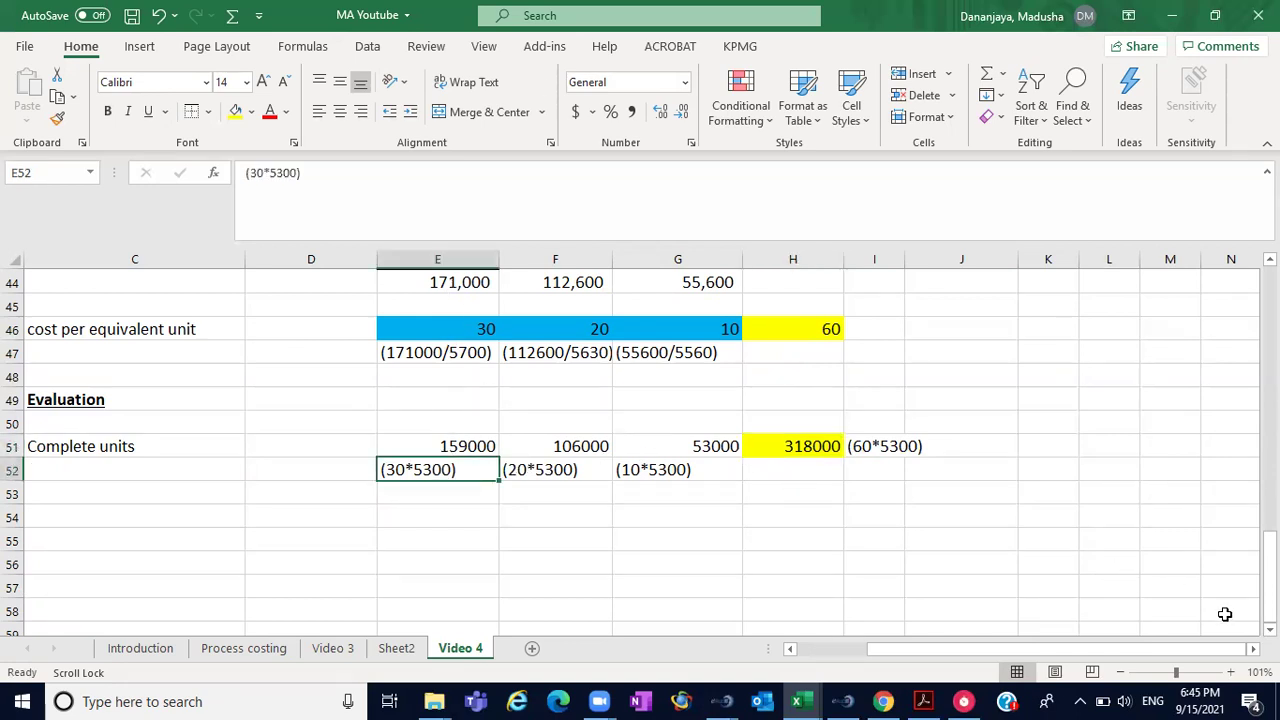
- Add the row label "Abnormal loss" in C53 below the complete units' workings
{"action": "scroll", "coordinate": [846, 620], "scroll_direction": "down", "scroll_amount": 1}
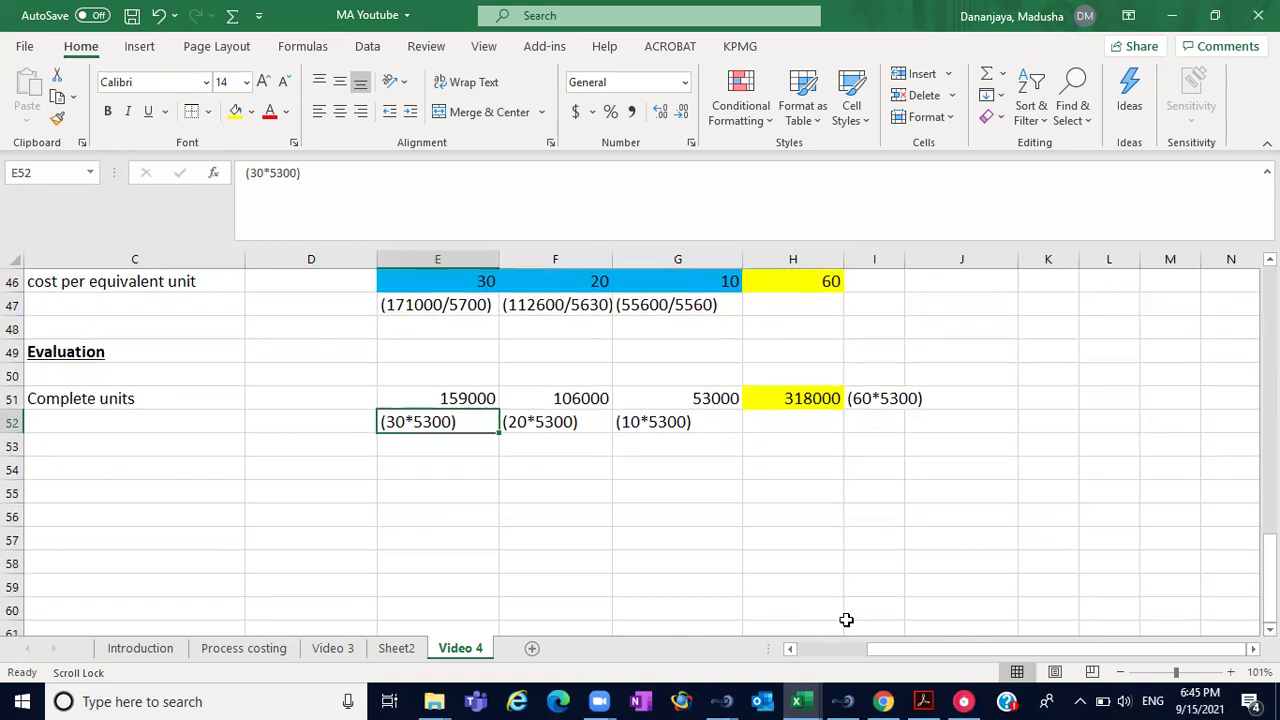
{"action": "left_click", "coordinate": [113, 445]}
{"action": "type", "text": "A"}
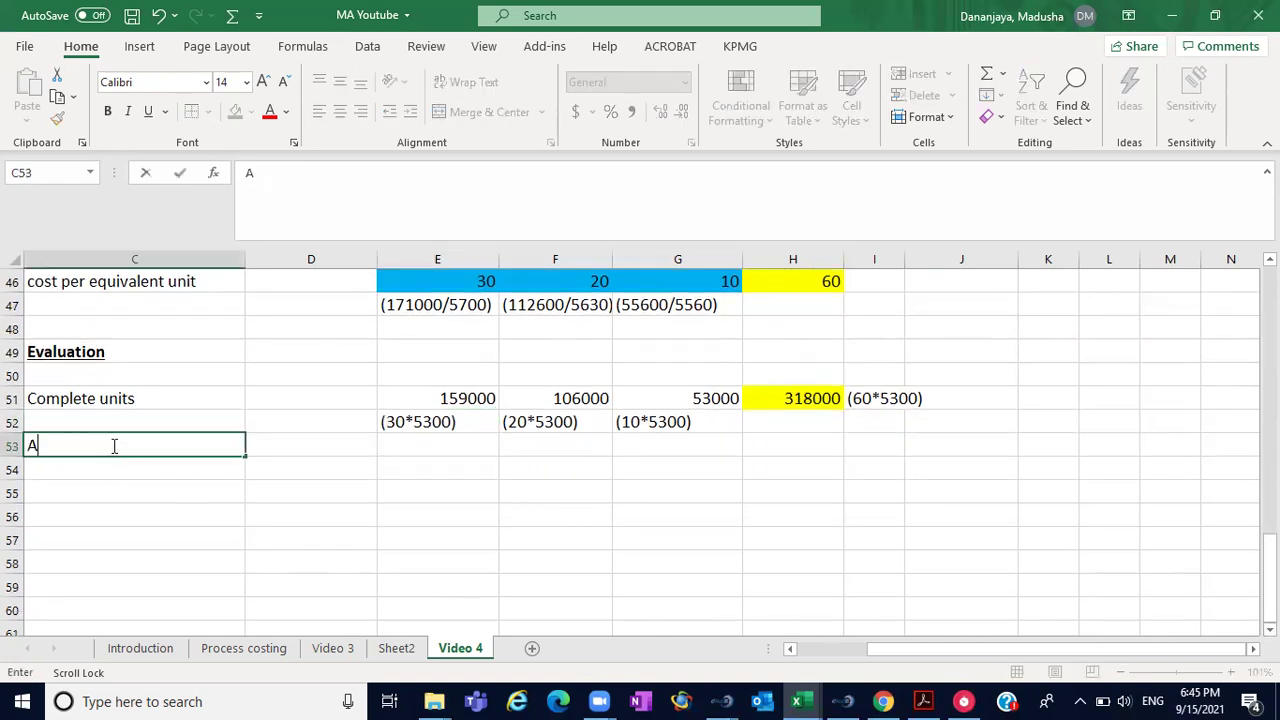
{"action": "type", "text": "bnormal loss"}
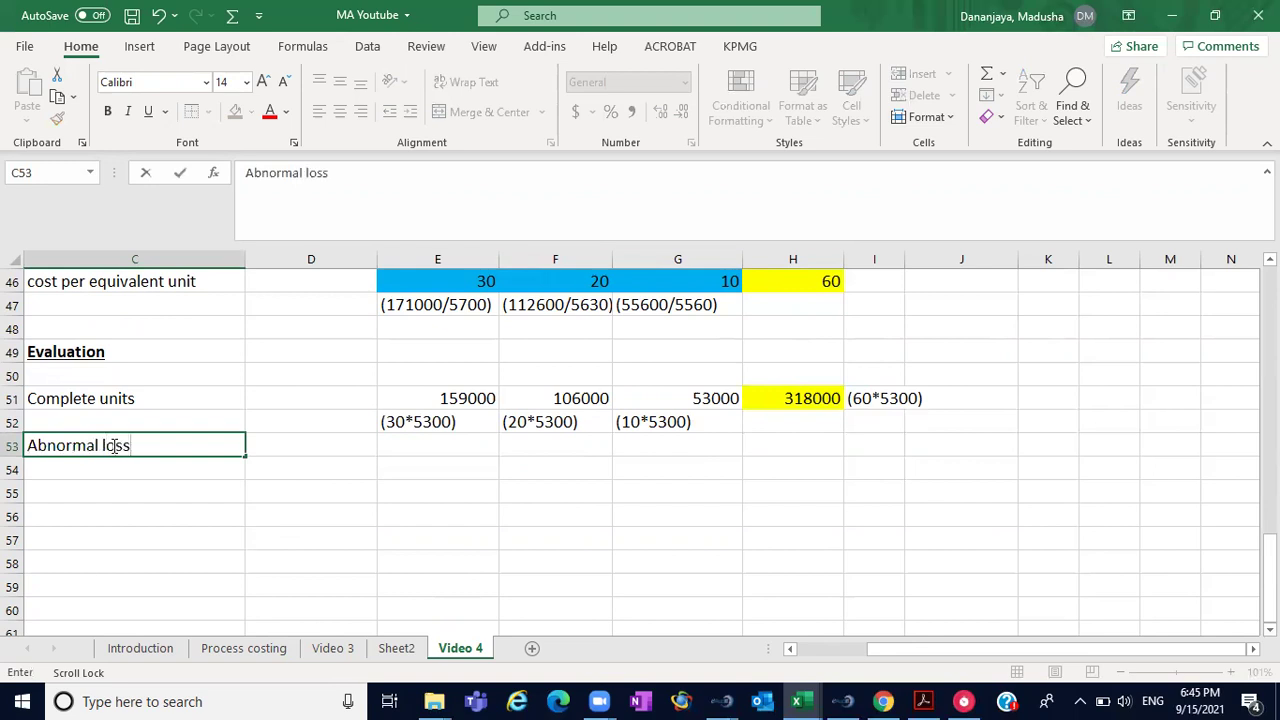
{"action": "left_click", "coordinate": [404, 444]}
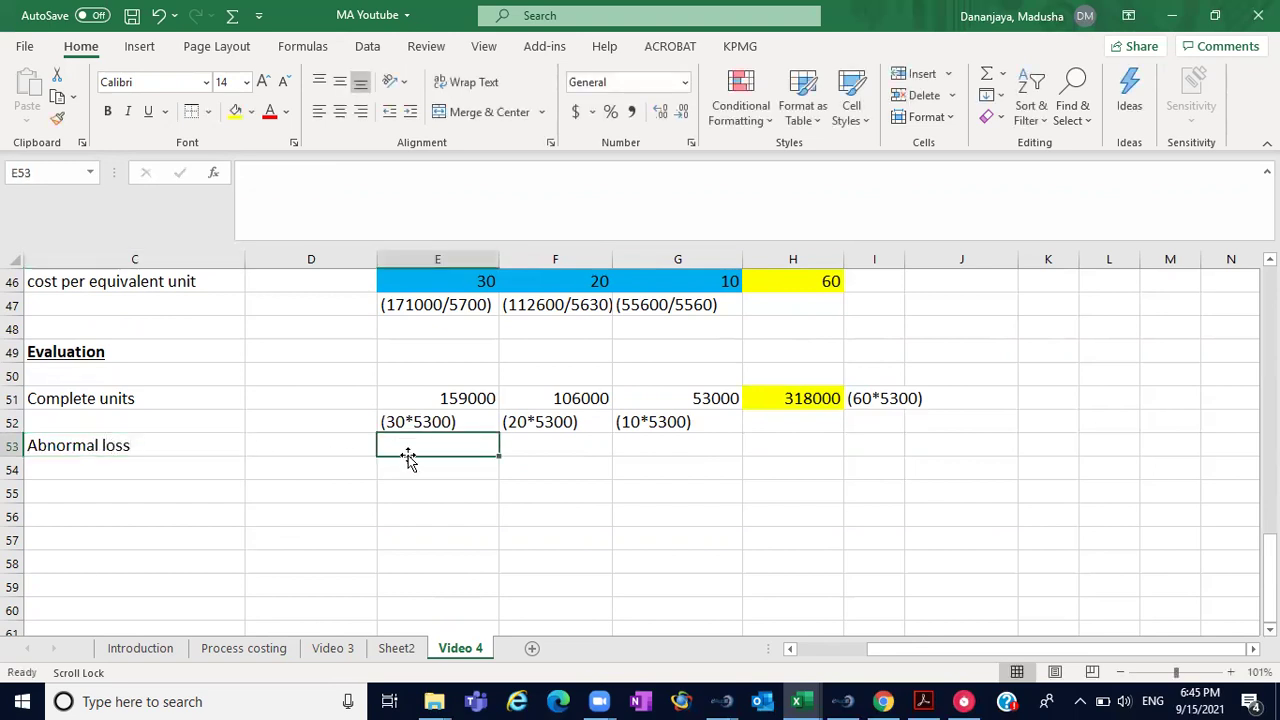
- Examine the abnormal loss's equivalent units in row 35 and the costs per equivalent unit in row 46
{"action": "left_click", "coordinate": [414, 464]}
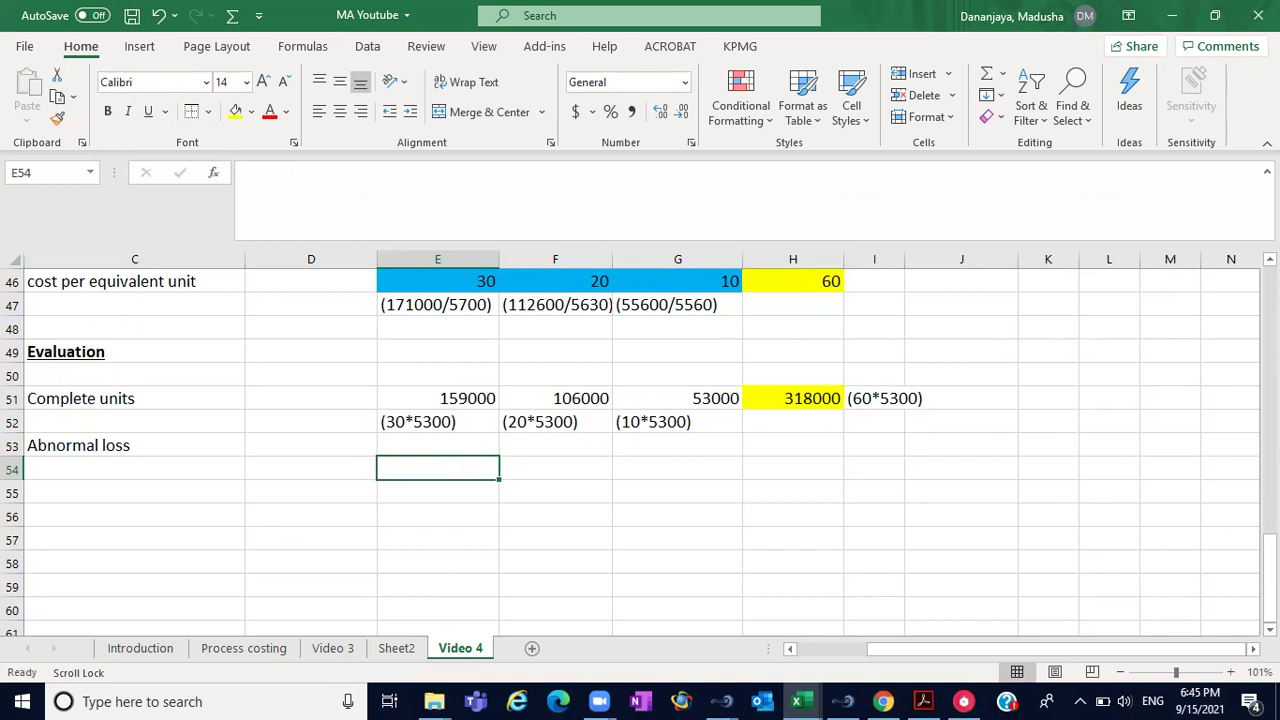
{"action": "scroll", "coordinate": [640, 445], "scroll_direction": "up", "scroll_amount": 5}
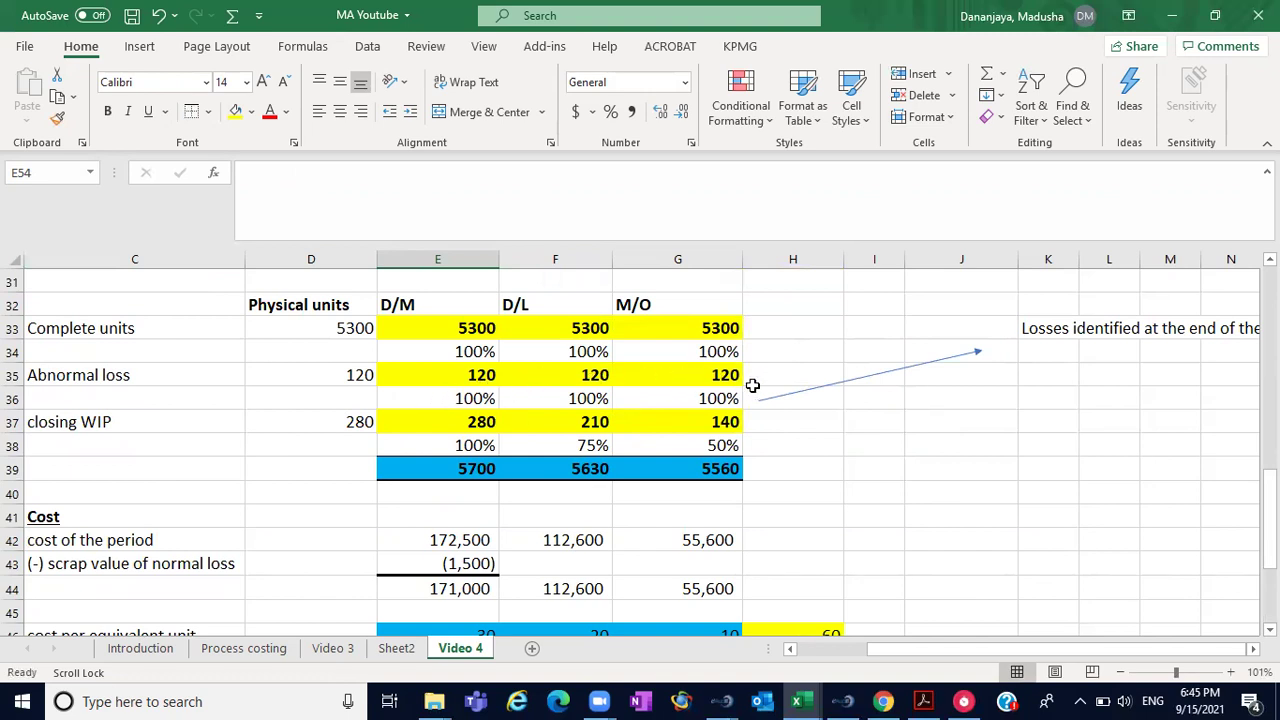
{"action": "left_click", "coordinate": [487, 377]}
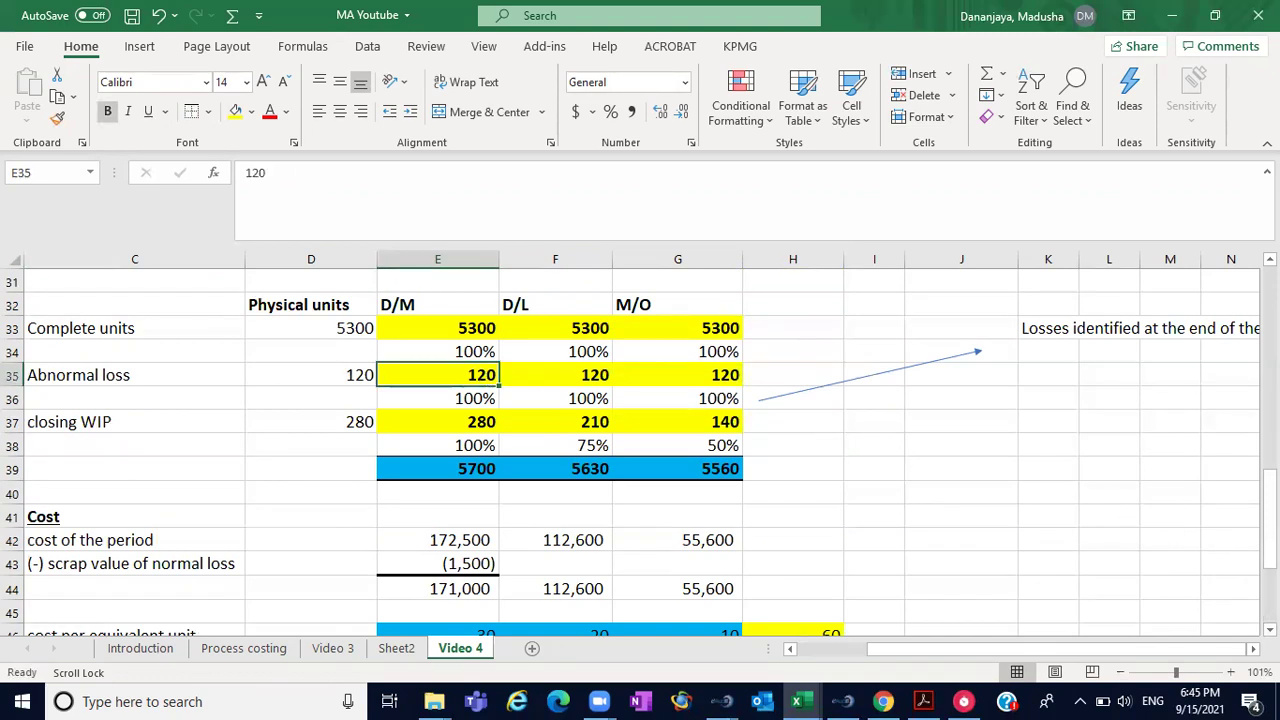
{"action": "scroll", "coordinate": [640, 450], "scroll_direction": "down", "scroll_amount": 4}
{"action": "scroll", "coordinate": [988, 591], "scroll_direction": "down", "scroll_amount": 1}
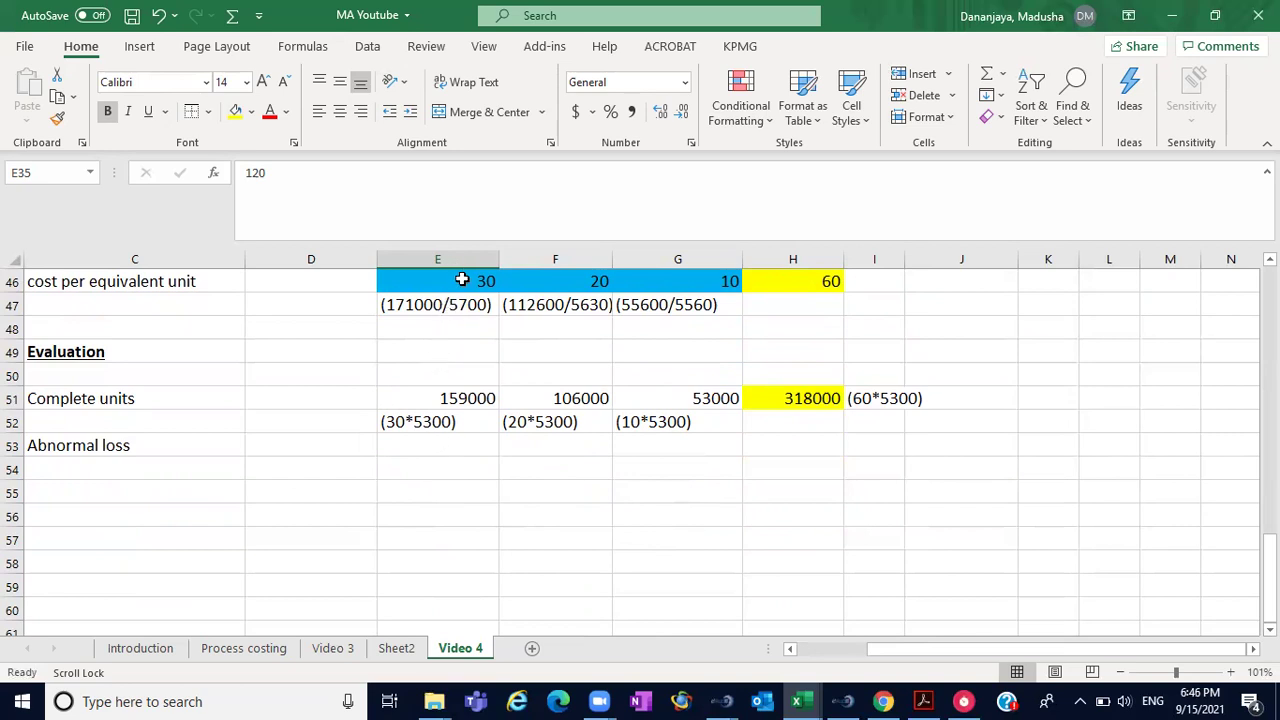
{"action": "left_click", "coordinate": [463, 472]}
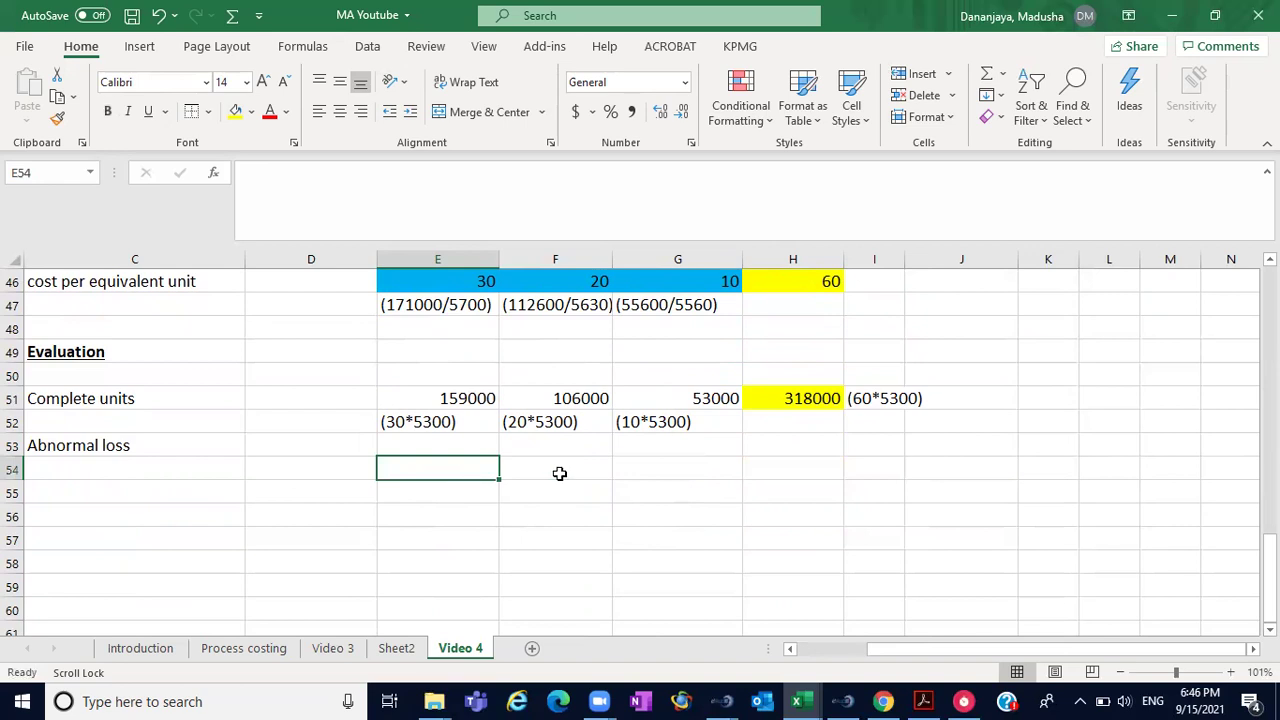
{"action": "left_click", "coordinate": [559, 473]}
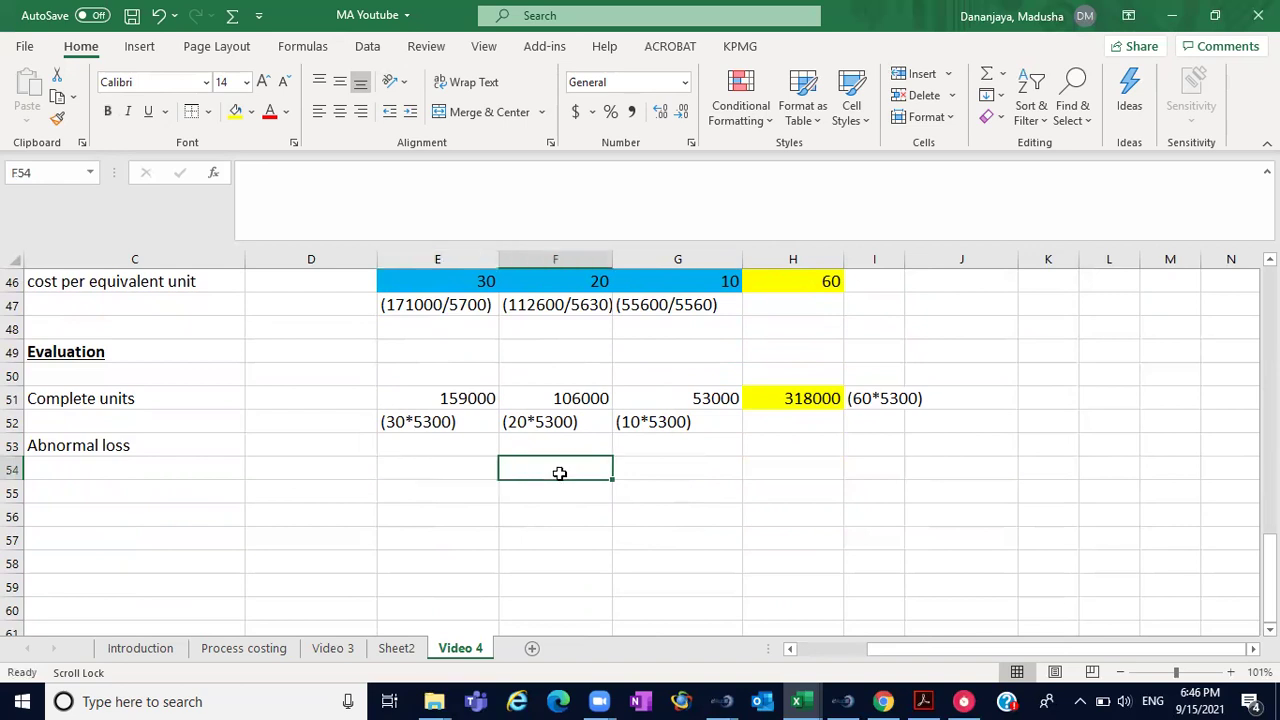
{"action": "left_click", "coordinate": [681, 464]}
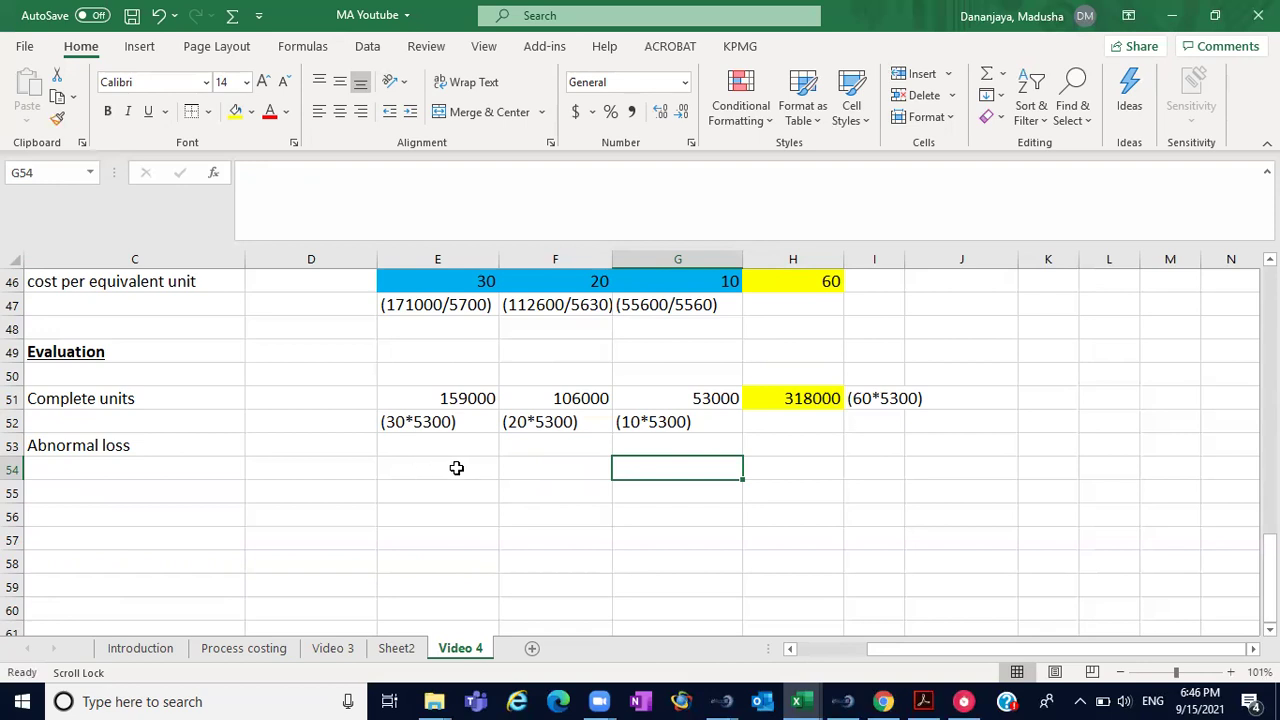
{"action": "left_click", "coordinate": [510, 464]}
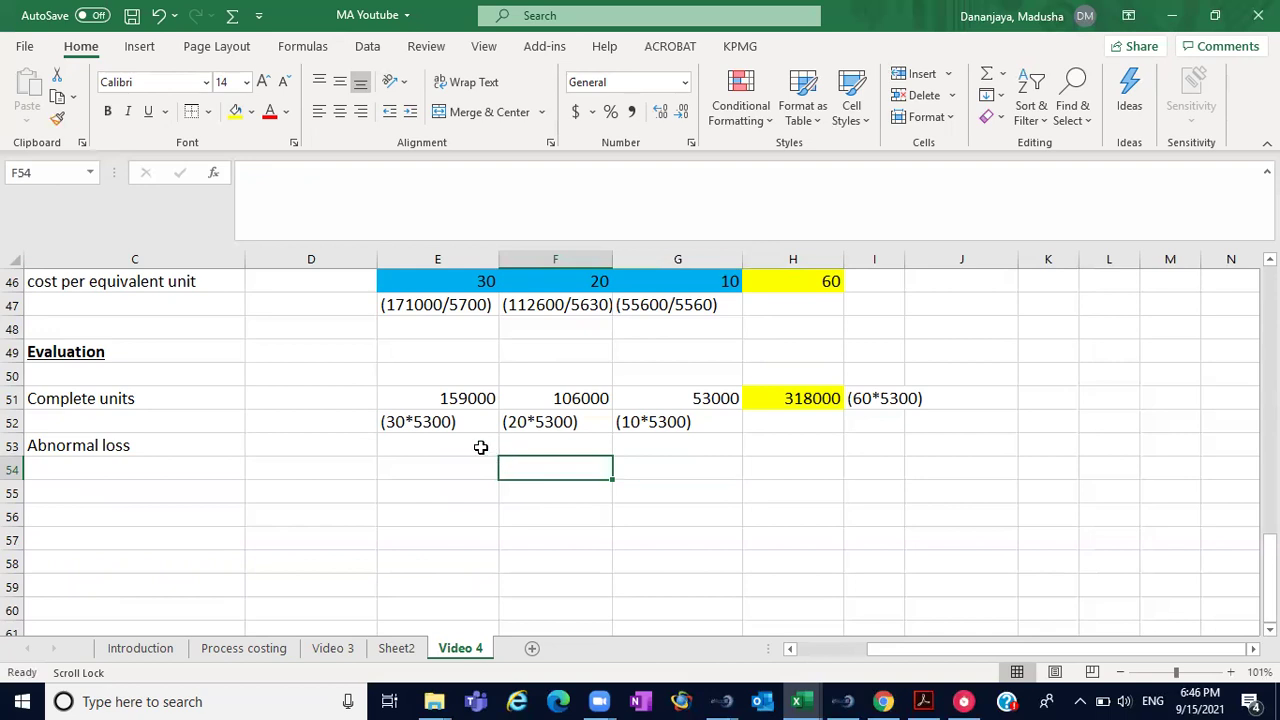
{"action": "left_click", "coordinate": [479, 447]}
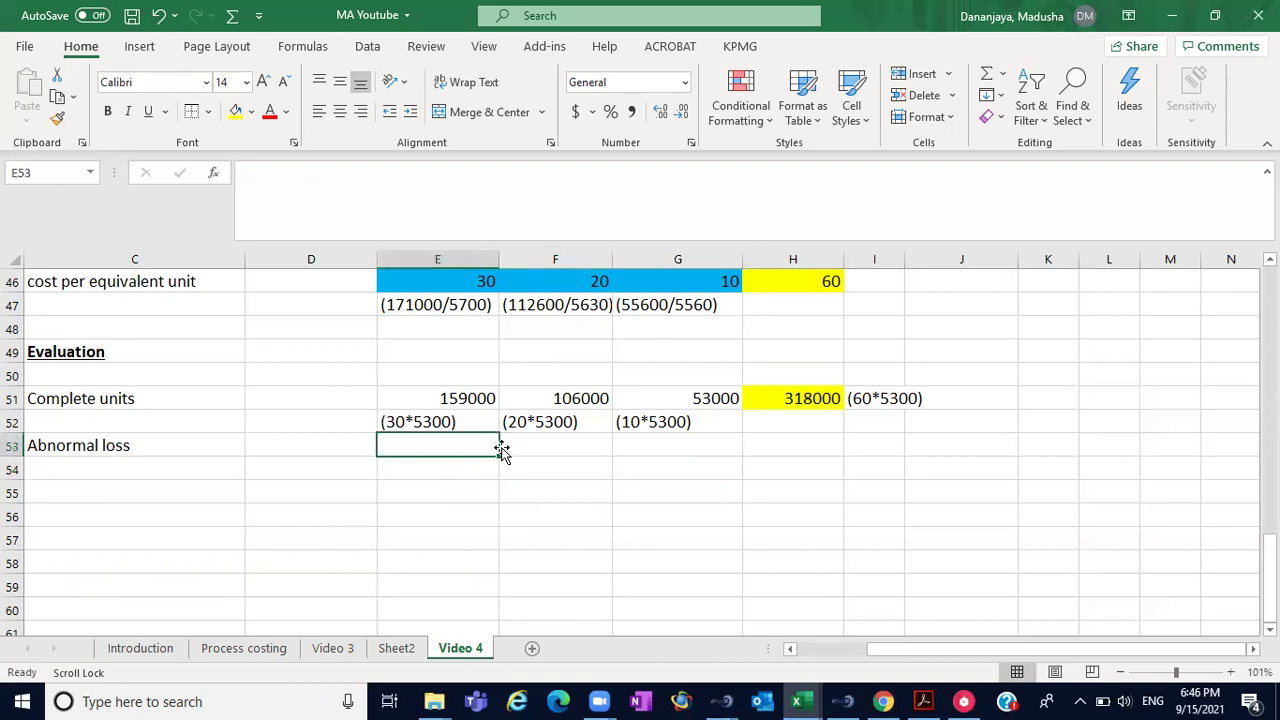
- Enter the abnormal loss working (60*120) in I53 and check its units against the abnormal loss in E35
{"action": "left_click", "coordinate": [764, 444]}
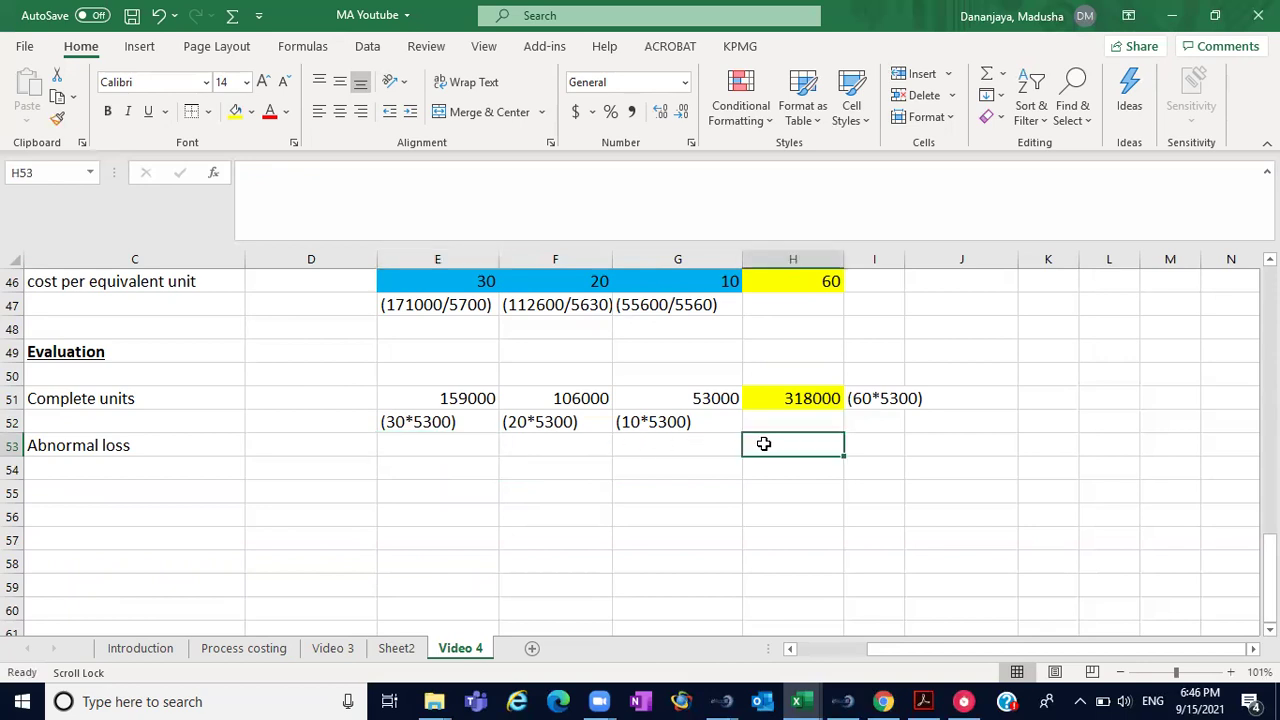
{"action": "left_click", "coordinate": [874, 438]}
{"action": "type", "text": "("}
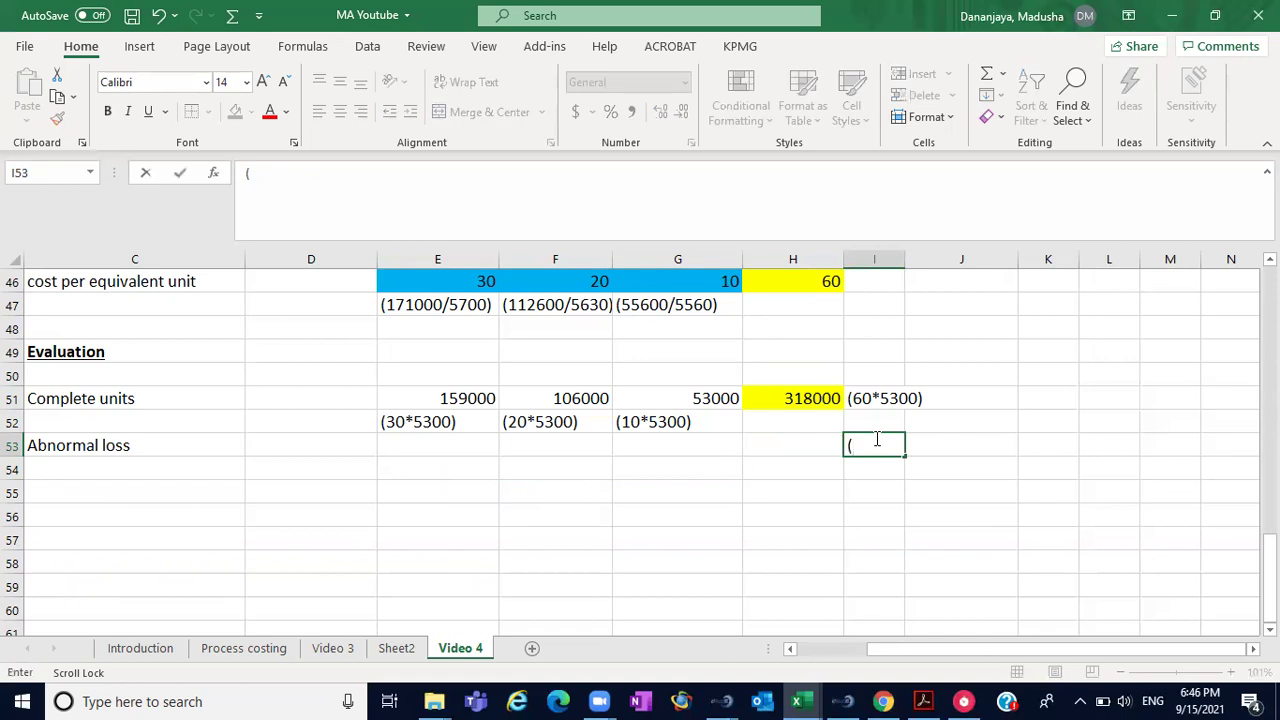
{"action": "type", "text": "60*120)"}
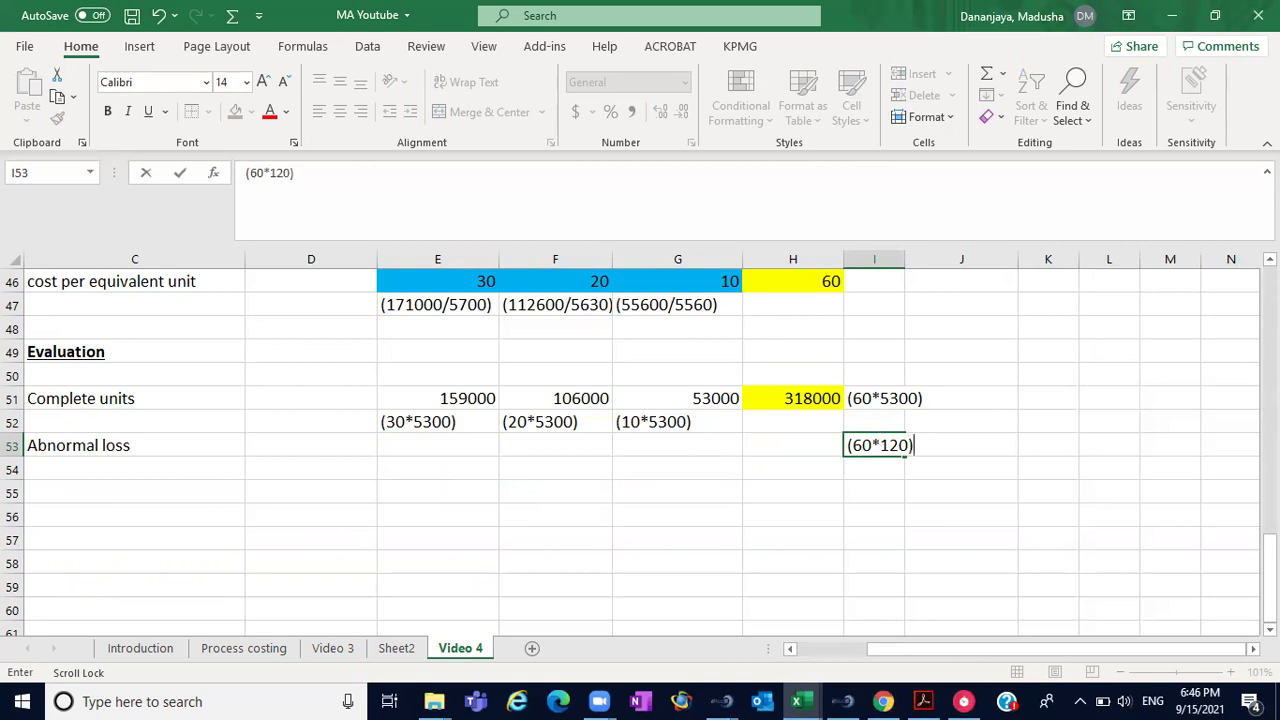
{"action": "scroll", "coordinate": [640, 440], "scroll_direction": "up", "scroll_amount": 5}
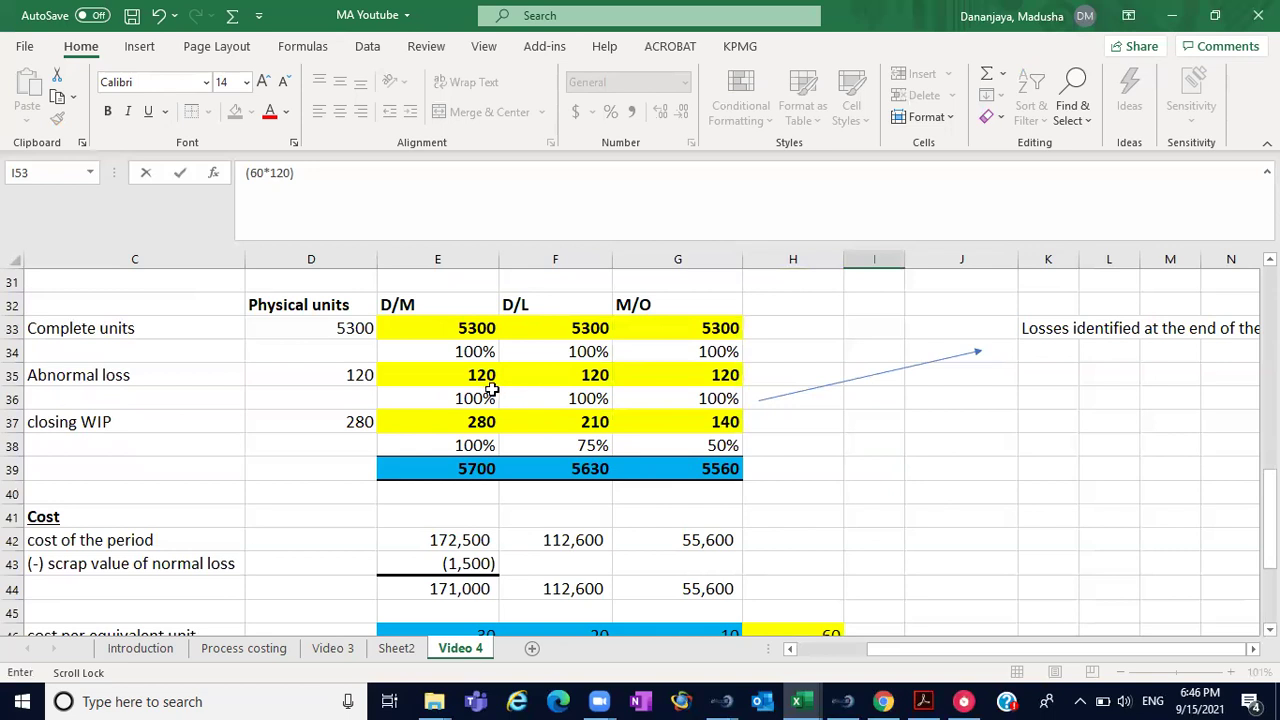
{"action": "left_click", "coordinate": [480, 375]}
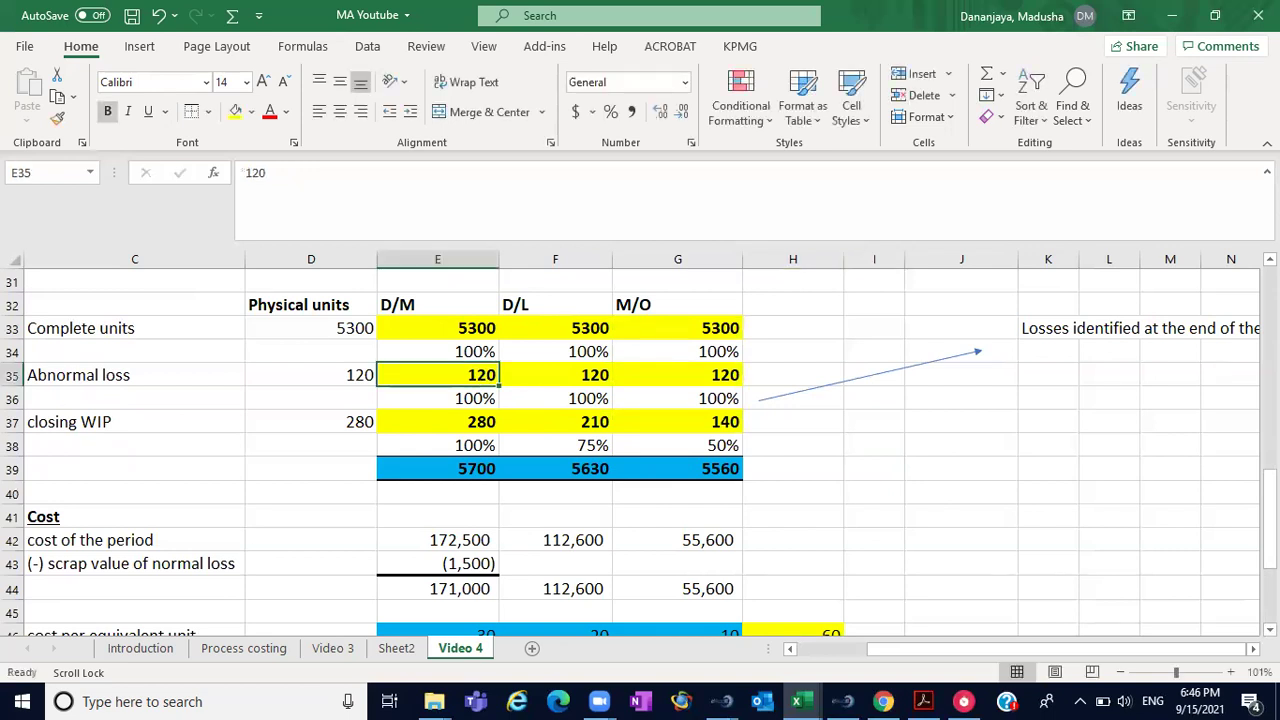
- Enter 7200 in H53 as the abnormal loss's total value
{"action": "scroll", "coordinate": [640, 445], "scroll_direction": "down", "scroll_amount": 5}
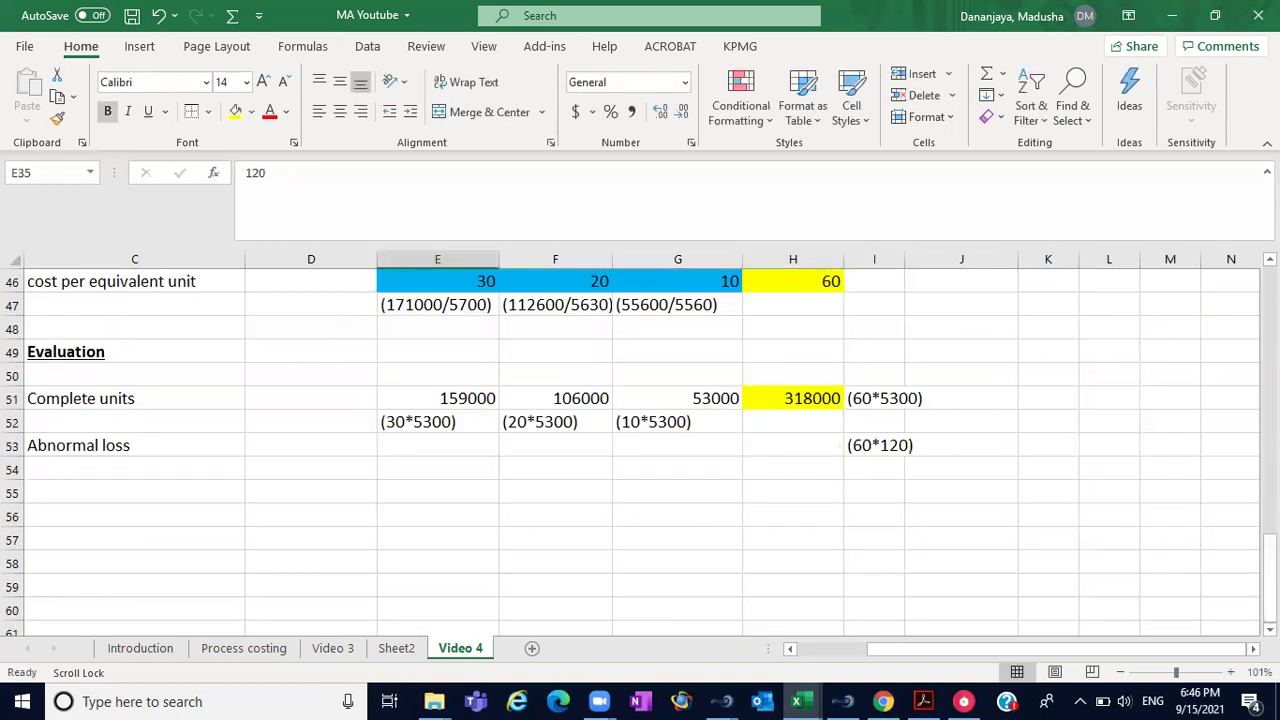
{"action": "left_click", "coordinate": [760, 437]}
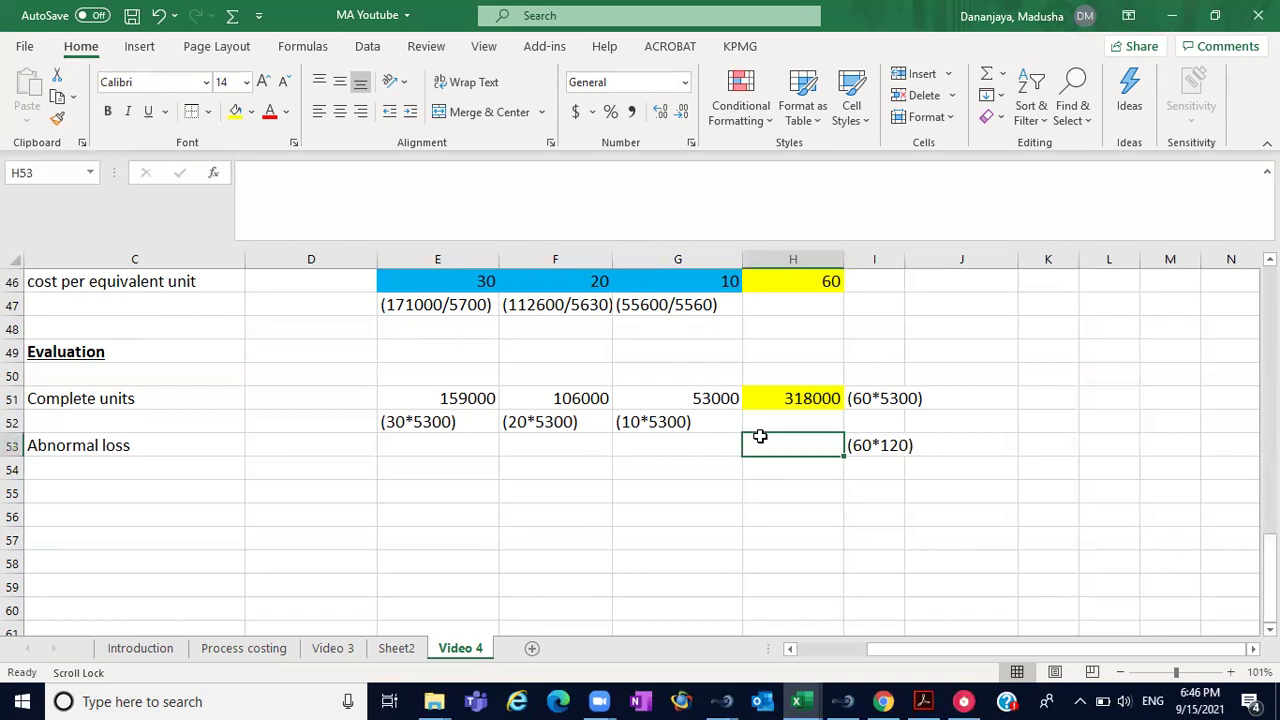
{"action": "type", "text": "7"}
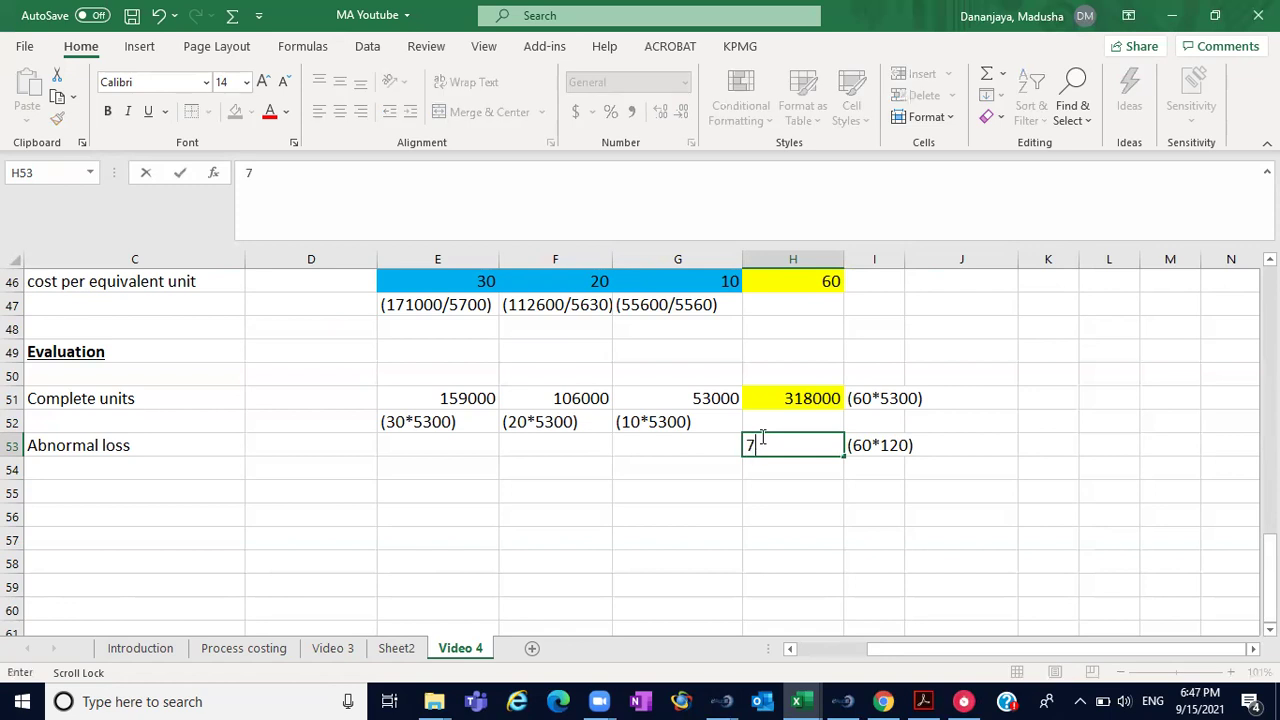
{"action": "type", "text": "2000"}
{"action": "key", "text": "BackSpace"}
{"action": "left_click", "coordinate": [758, 518]}
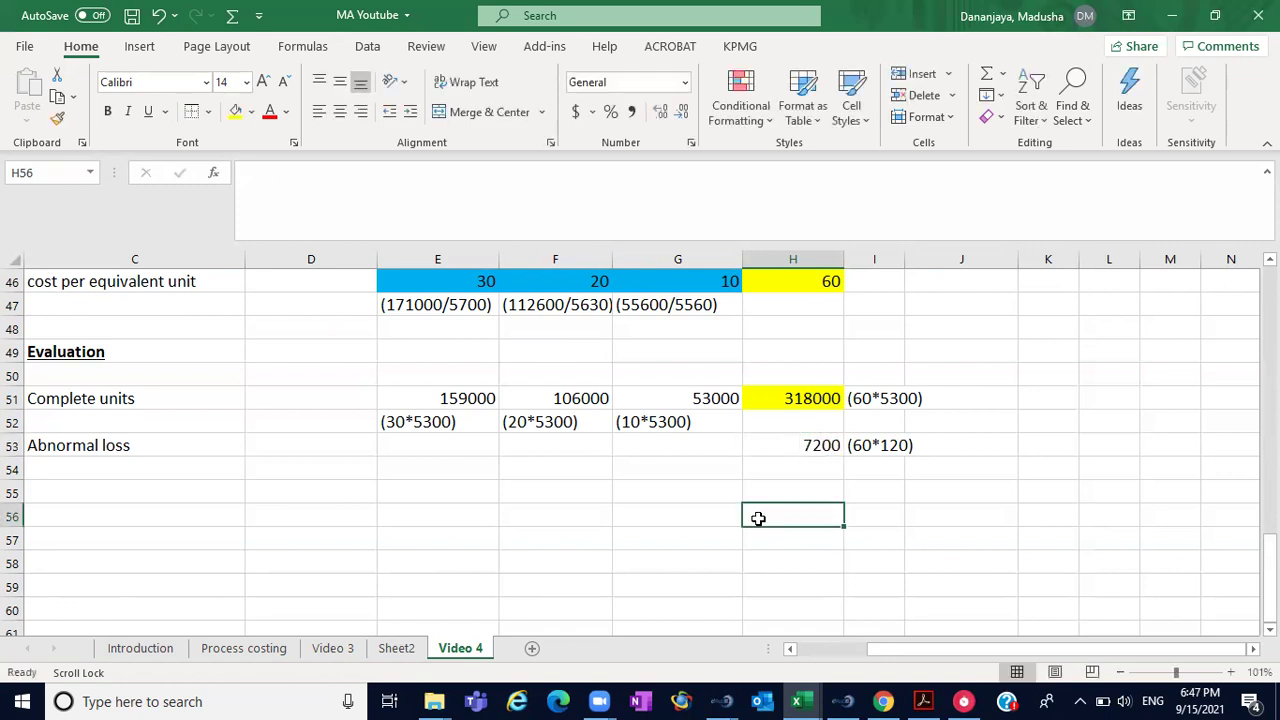
- Add the row label "Closing WIP" in C55
{"action": "left_click", "coordinate": [110, 495]}
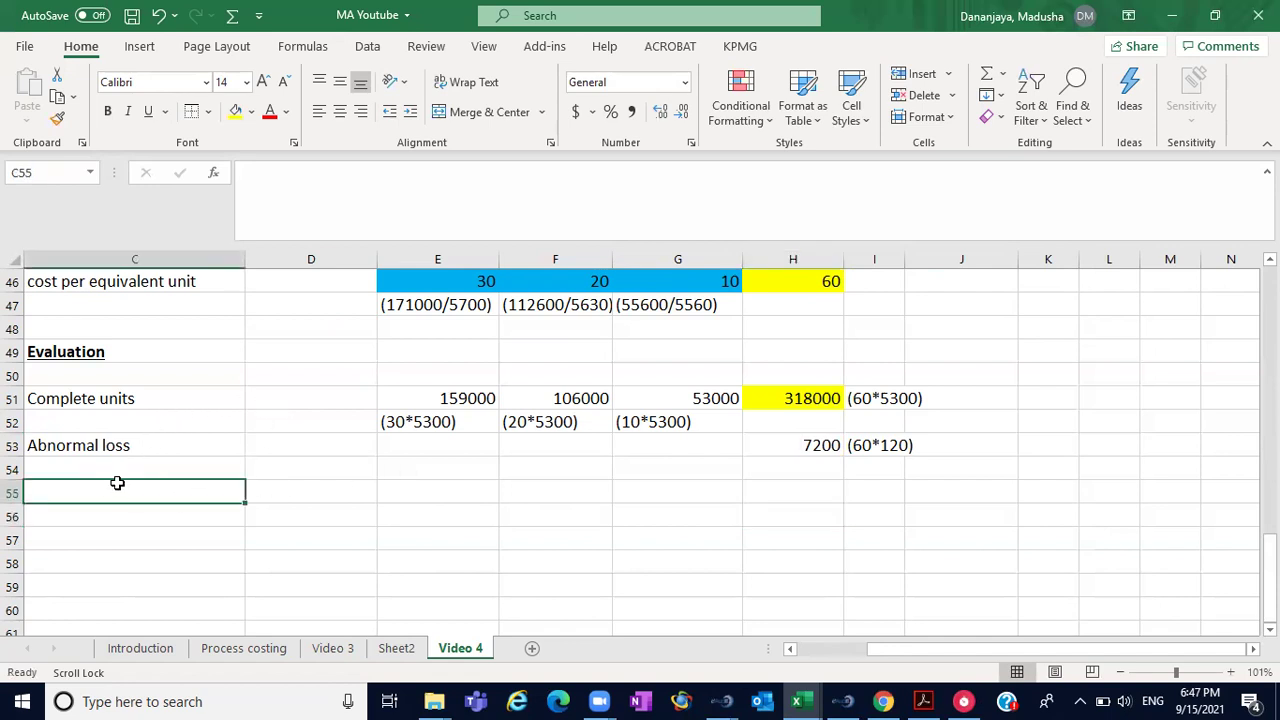
{"action": "type", "text": "Closing W"}
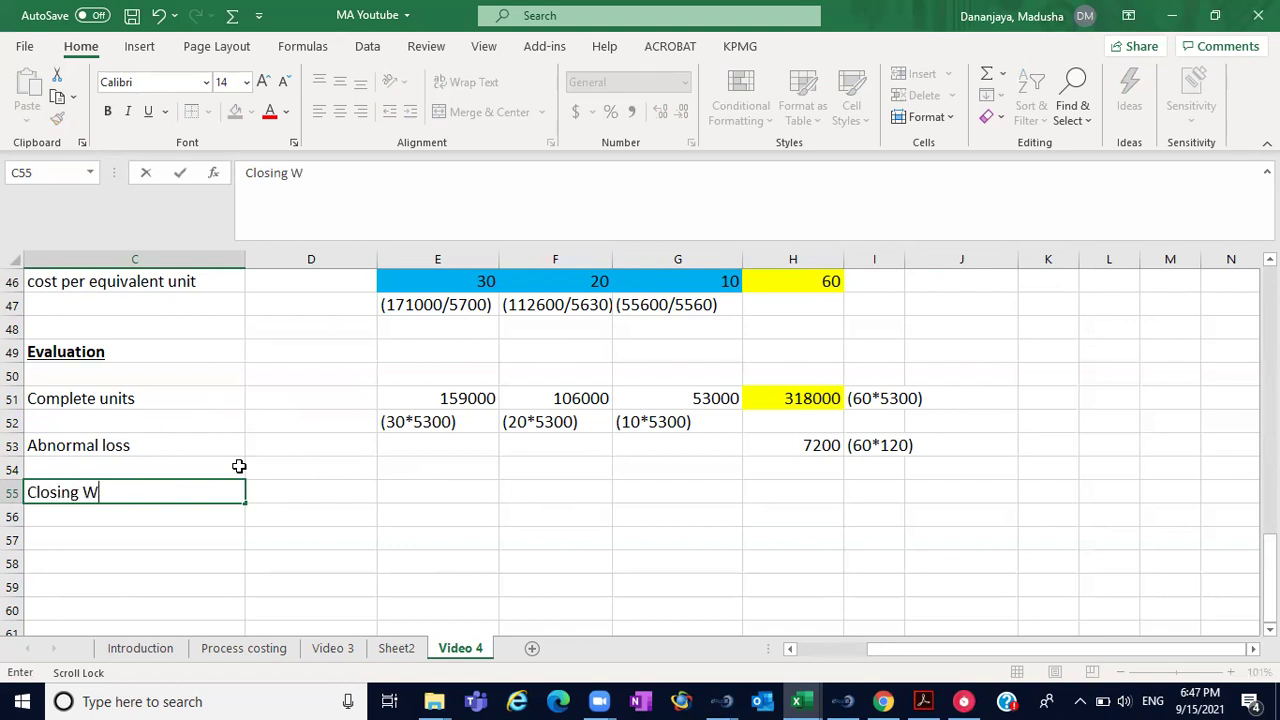
{"action": "type", "text": "IP"}
{"action": "left_click", "coordinate": [437, 494]}
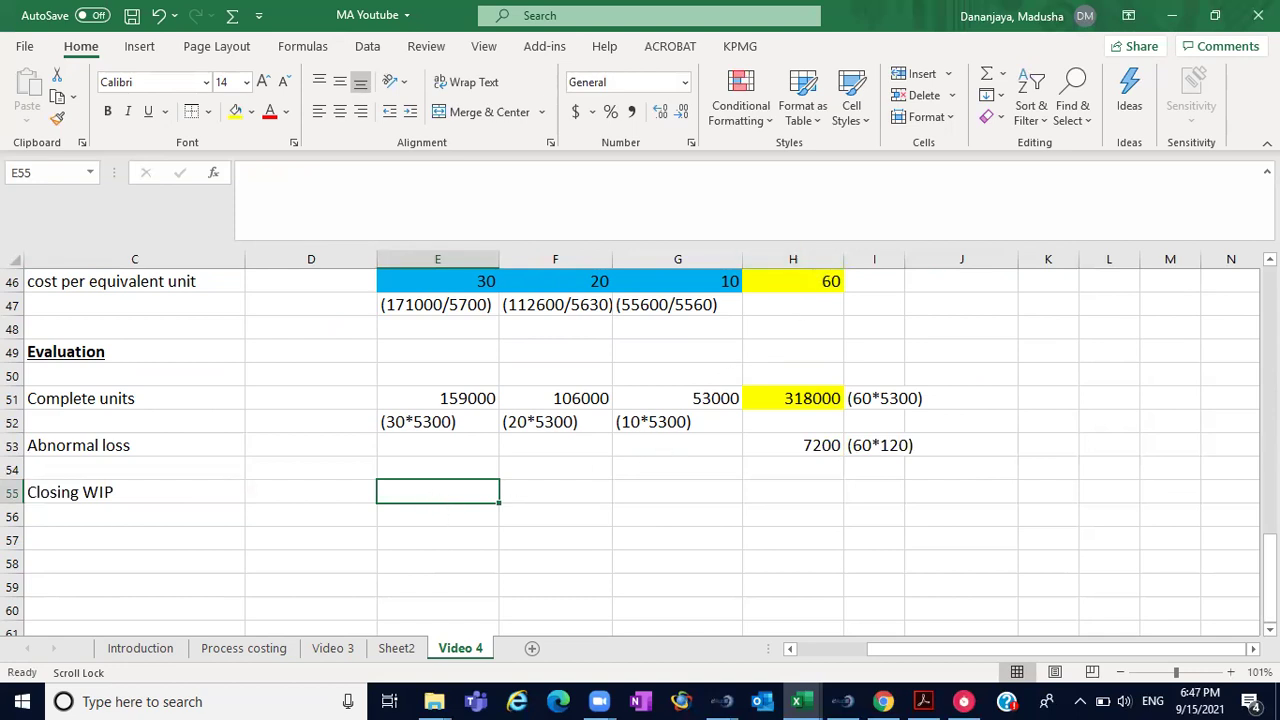
- Review the closing WIP's equivalent units and begin its D/M working in E56 with (30*
{"action": "scroll", "coordinate": [640, 445], "scroll_direction": "up", "scroll_amount": 5}
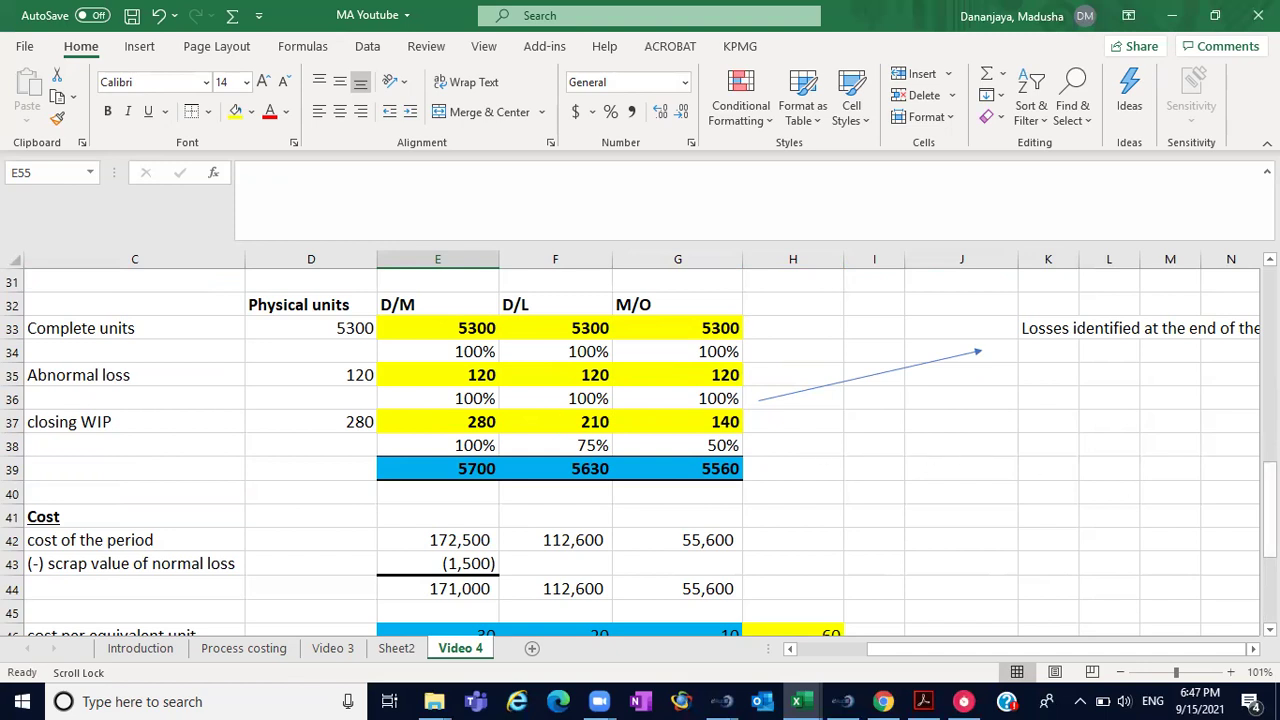
{"action": "left_click_drag", "start_coordinate": [1268, 495], "coordinate": [1268, 570]}
{"action": "left_click", "coordinate": [434, 518]}
{"action": "type", "text": "("}
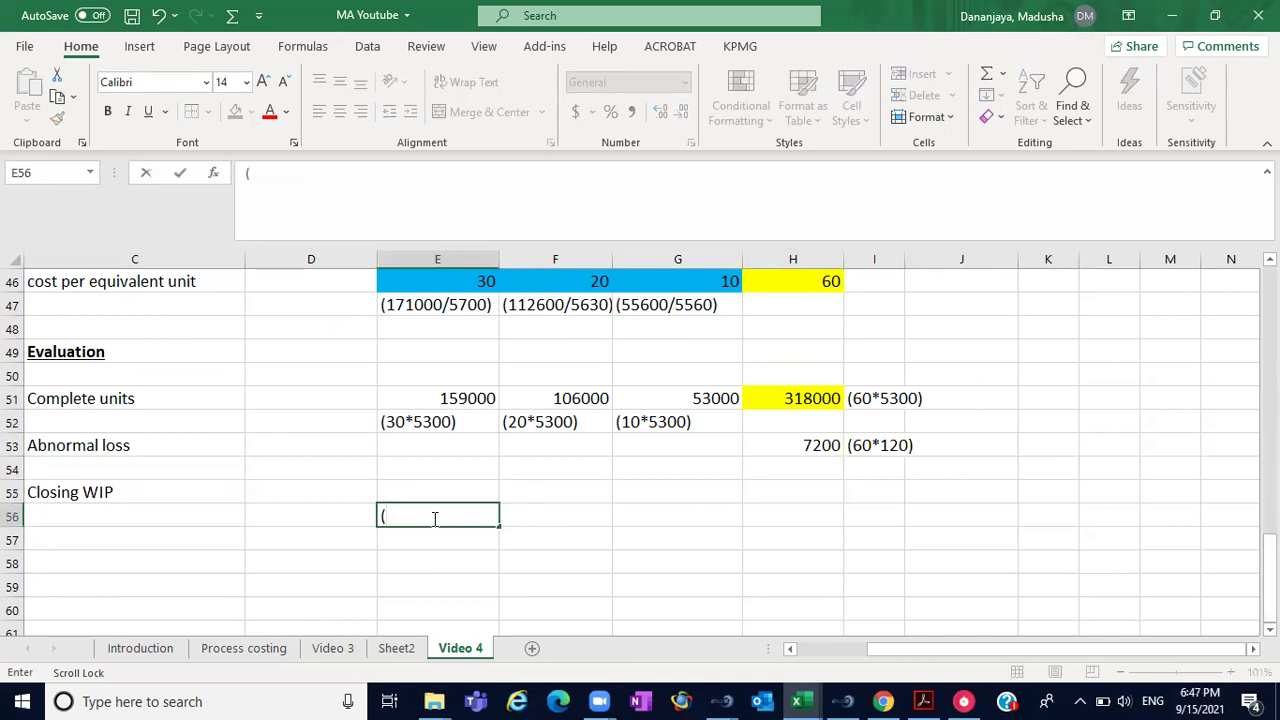
{"action": "type", "text": "30"}
{"action": "type", "text": "*"}
- Look up the closing WIP's D/M equivalent units in row 37 and complete the working in E56 as (30*280)
{"action": "scroll", "coordinate": [640, 450], "scroll_direction": "up", "scroll_amount": 5}
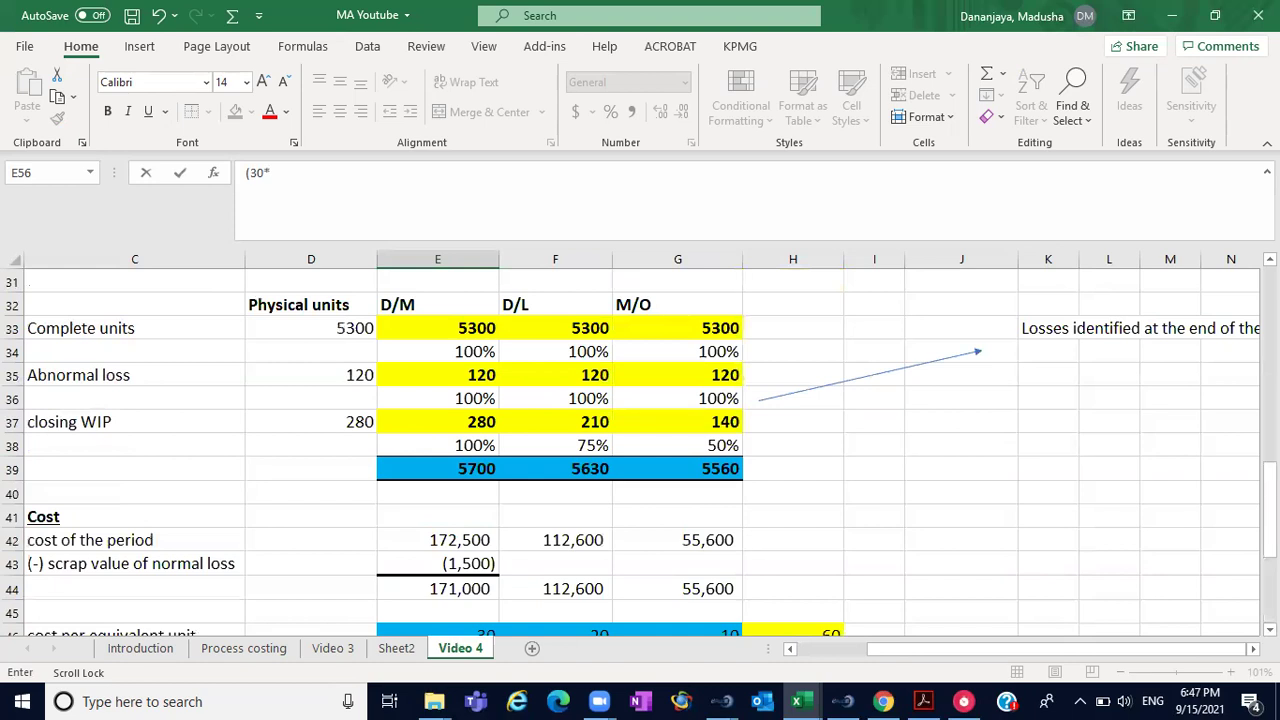
{"action": "left_click", "coordinate": [474, 421]}
{"action": "left_click", "coordinate": [103, 412]}
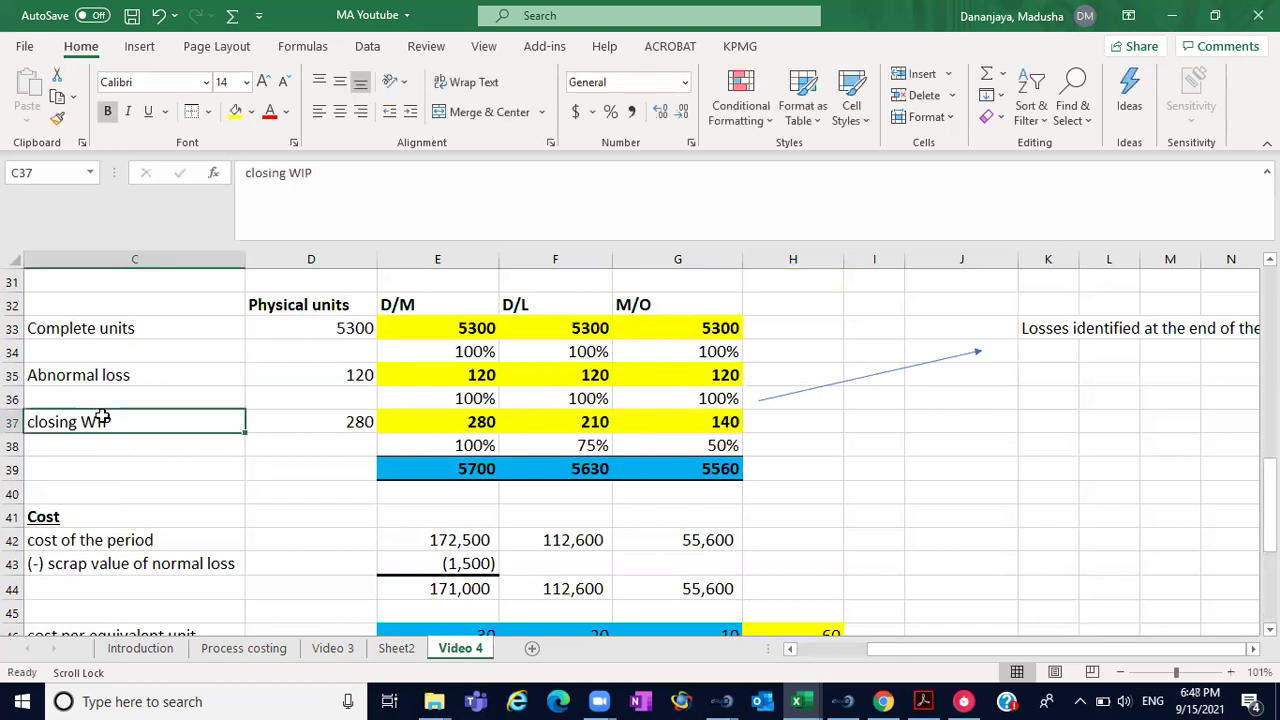
{"action": "left_click", "coordinate": [460, 293]}
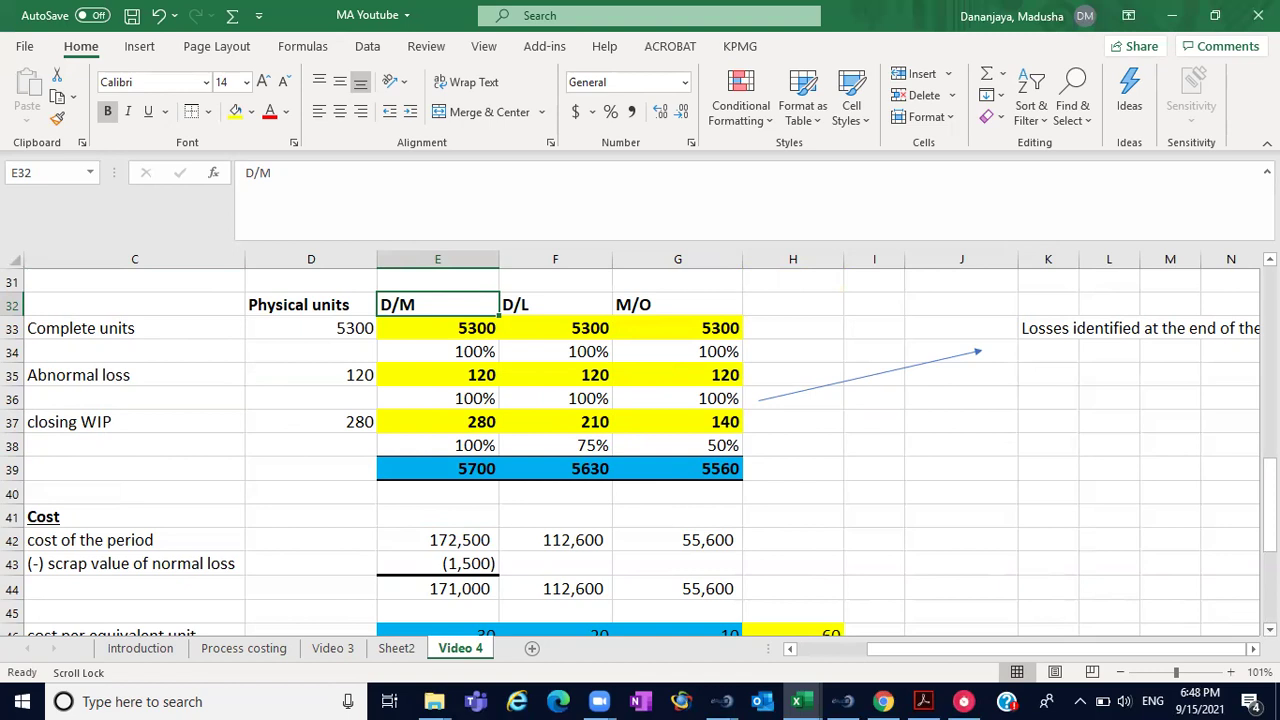
{"action": "scroll", "coordinate": [640, 450], "scroll_direction": "down", "scroll_amount": 4}
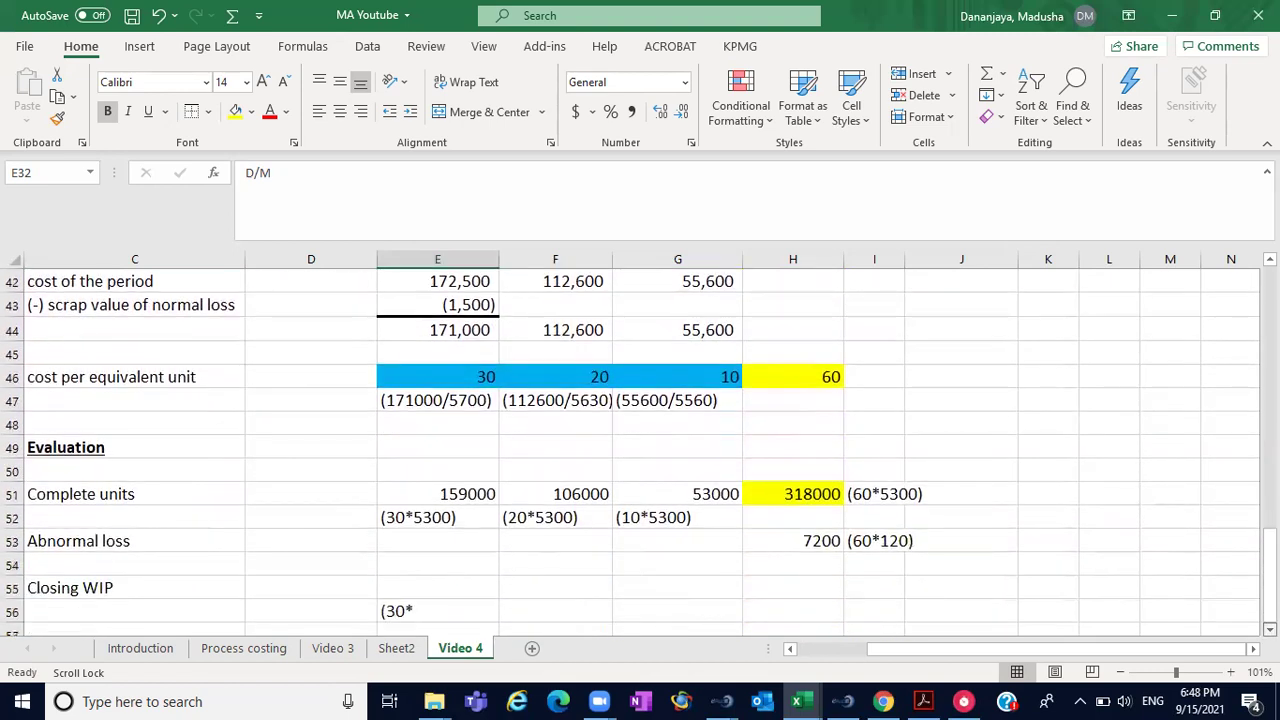
{"action": "scroll", "coordinate": [766, 551], "scroll_direction": "down", "scroll_amount": 1}
{"action": "left_click", "coordinate": [429, 536]}
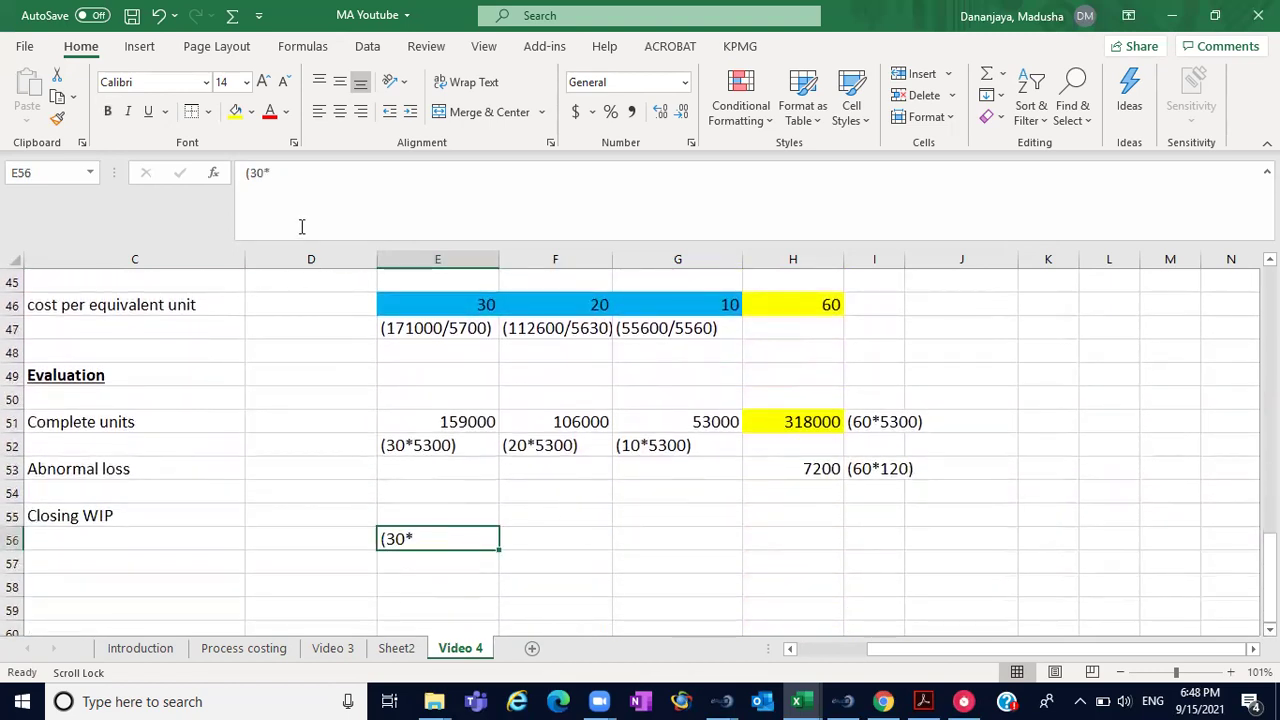
{"action": "left_click", "coordinate": [289, 181]}
{"action": "type", "text": "2"}
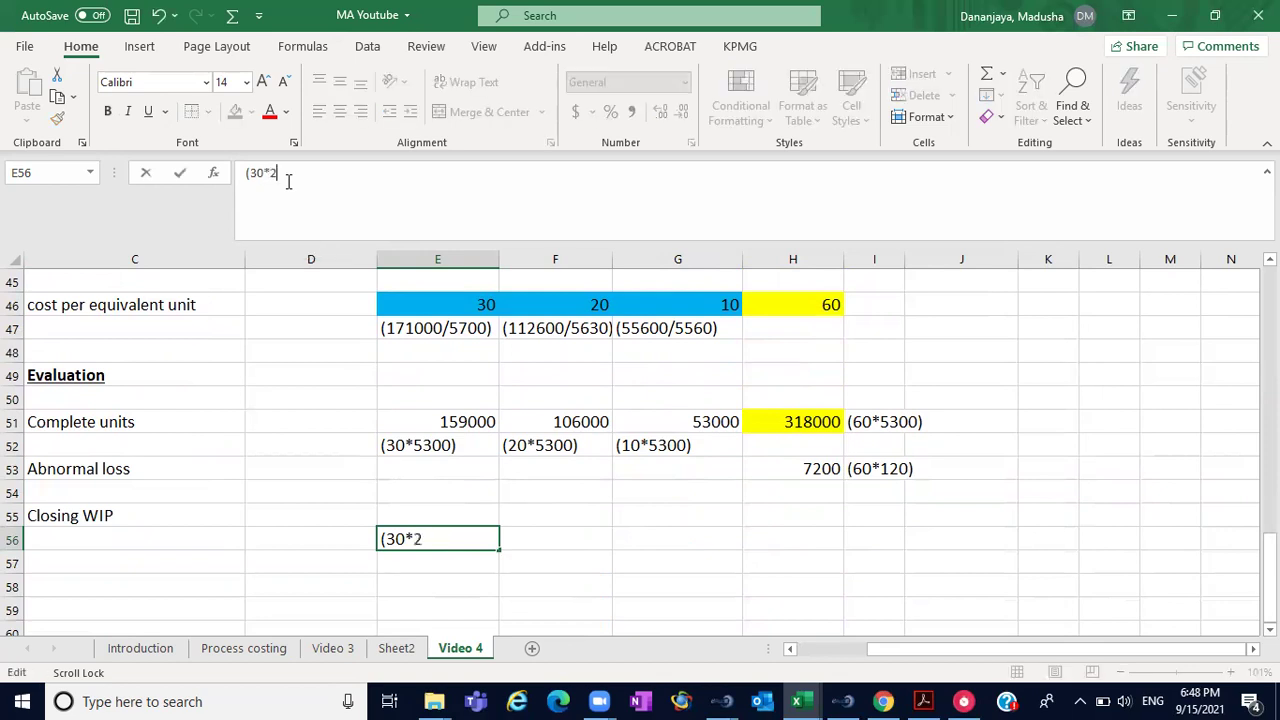
{"action": "type", "text": "80)"}
- Look up the closing WIP's D/L equivalent units in row 37 and enter its working in F56 as (20*210)
{"action": "left_click", "coordinate": [548, 539]}
{"action": "type", "text": "("}
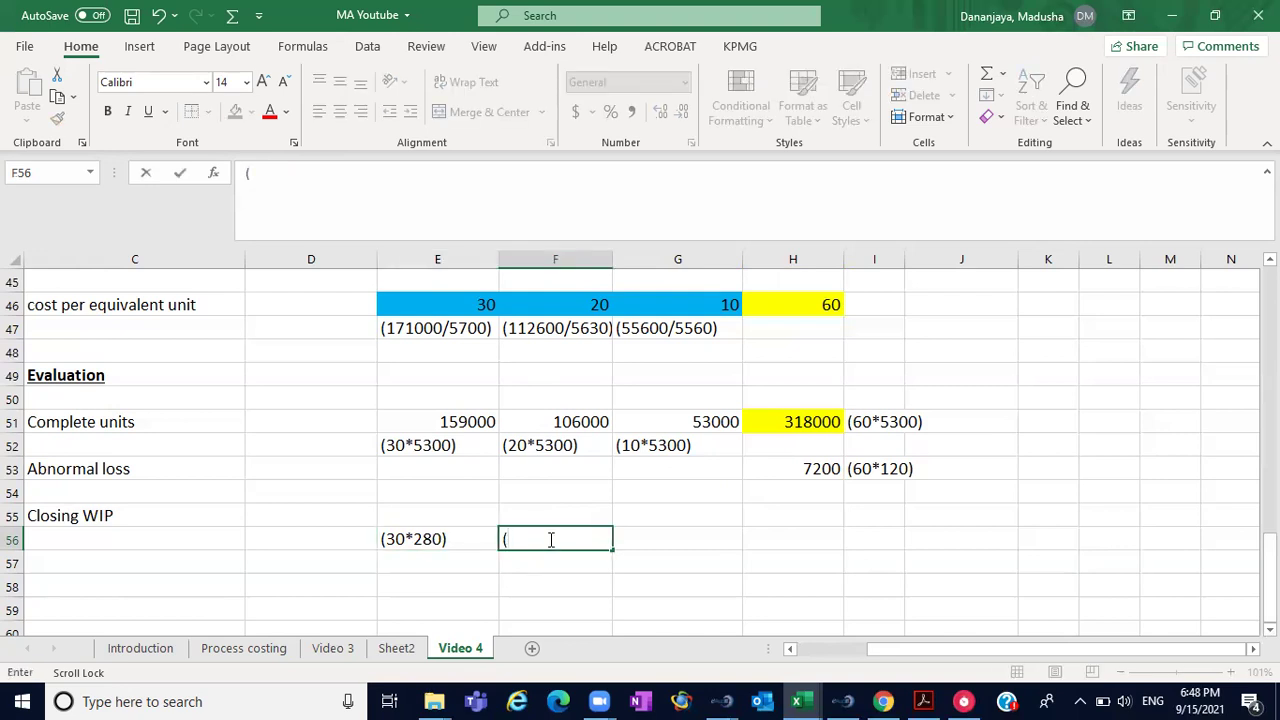
{"action": "type", "text": "20*"}
{"action": "scroll", "coordinate": [640, 445], "scroll_direction": "up", "scroll_amount": 5}
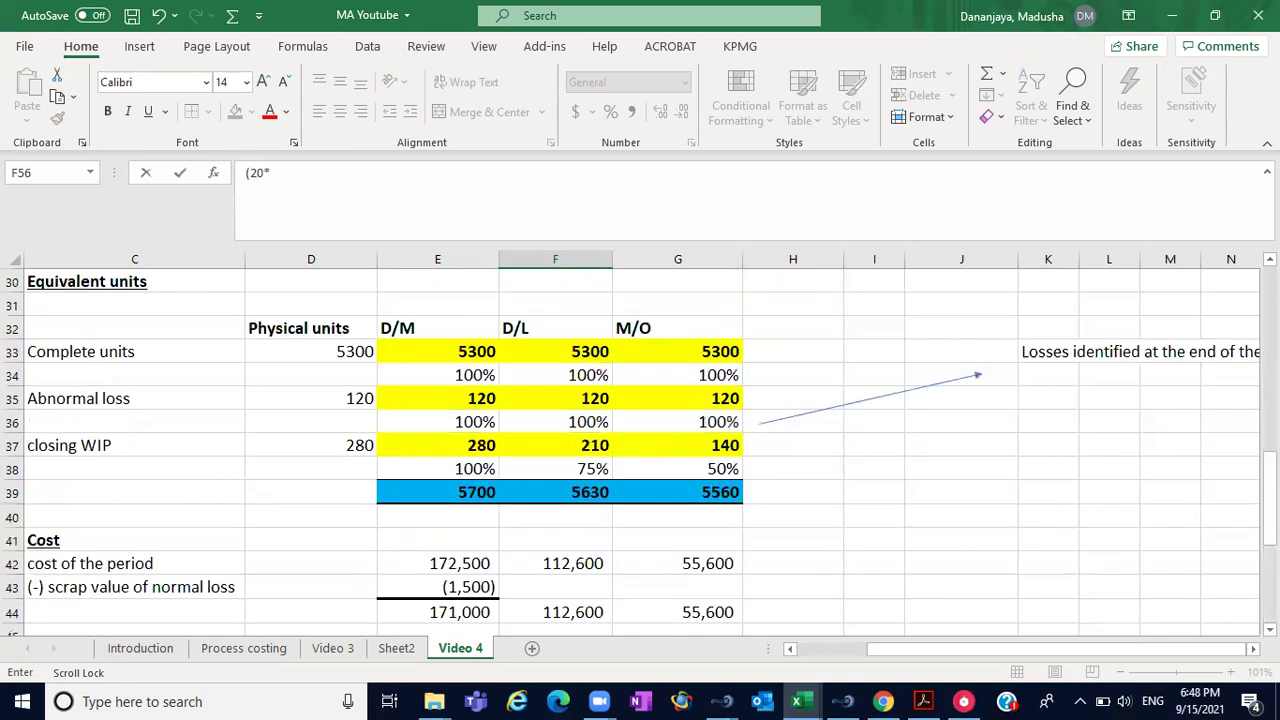
{"action": "left_click", "coordinate": [588, 451]}
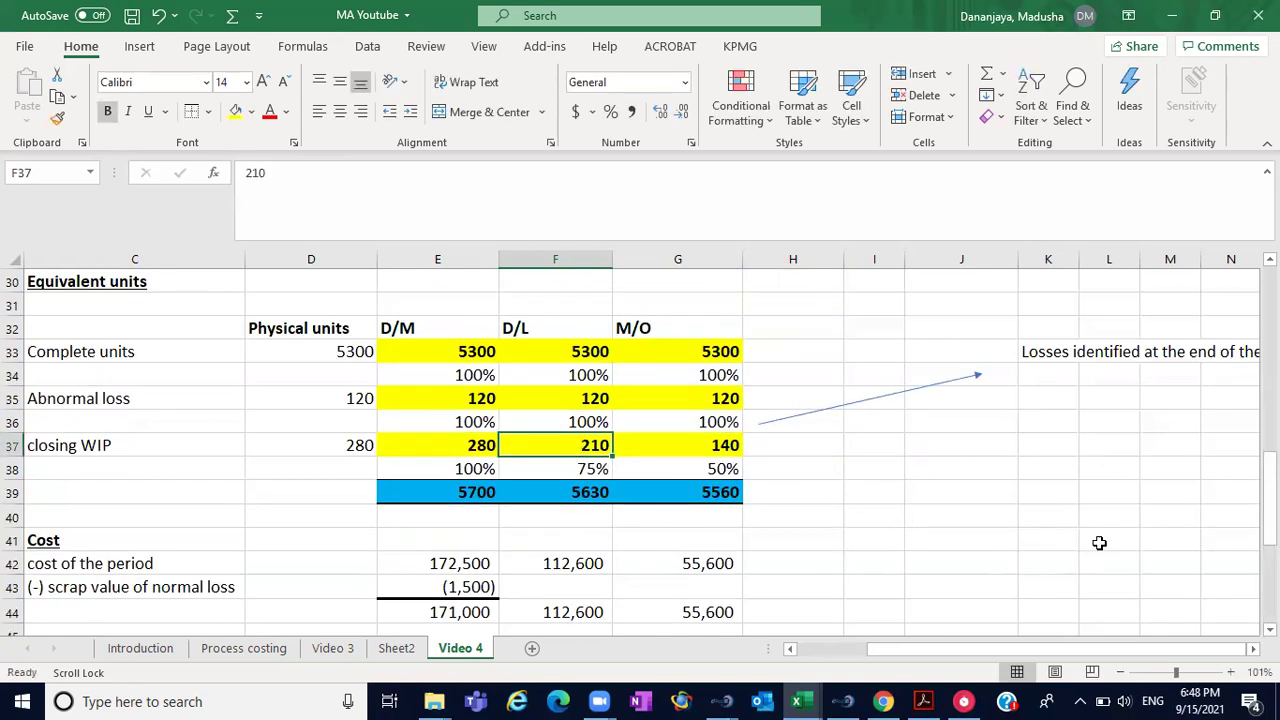
{"action": "scroll", "coordinate": [1097, 540], "scroll_direction": "down", "scroll_amount": 5}
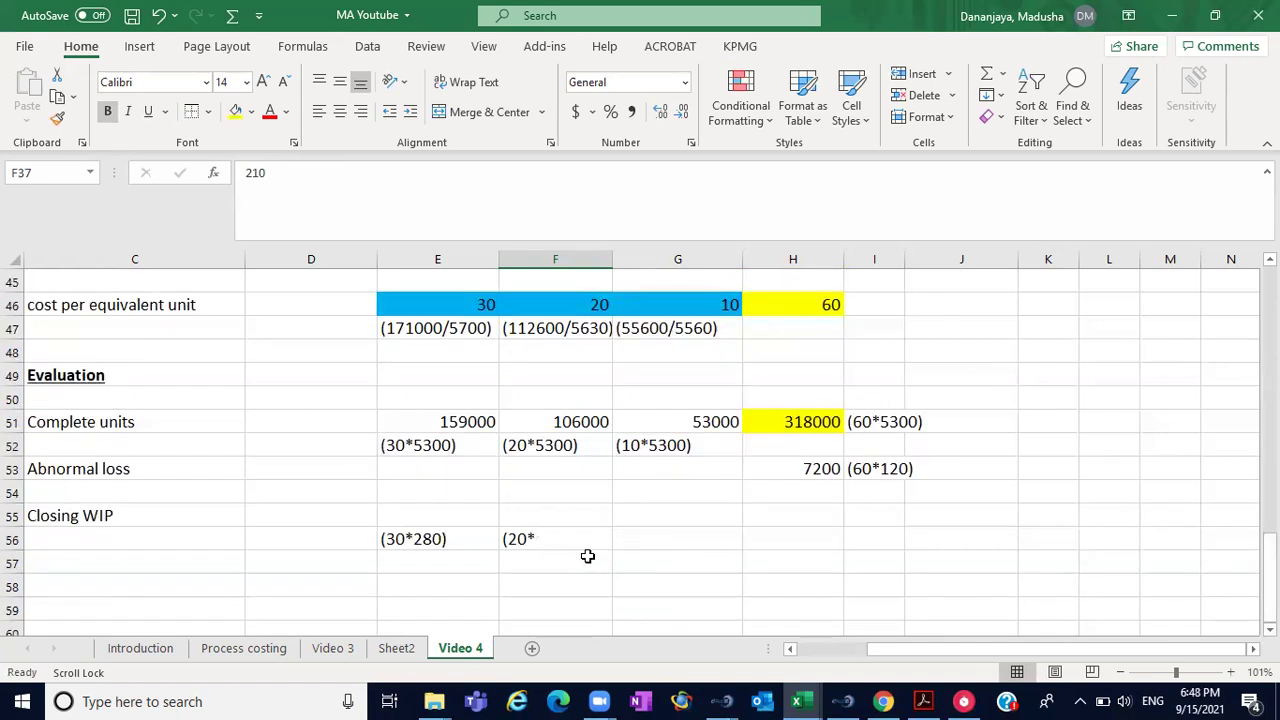
{"action": "double_click", "coordinate": [552, 541]}
{"action": "type", "text": "2"}
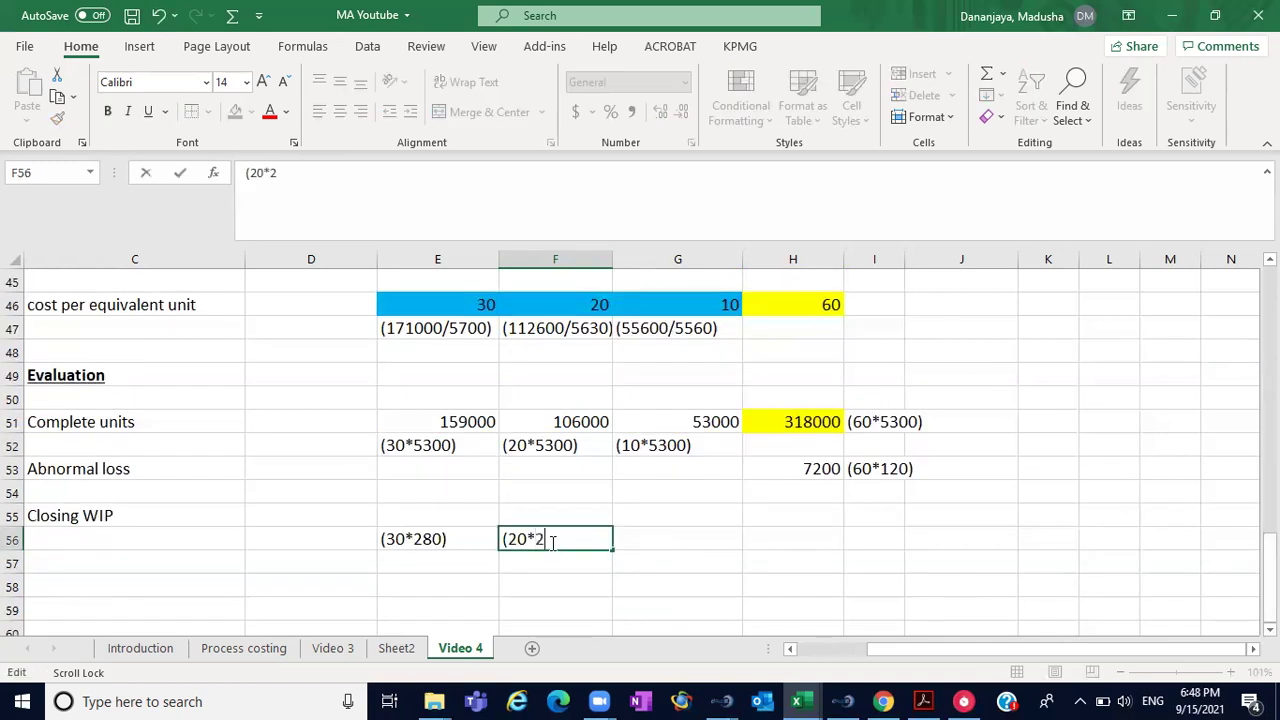
{"action": "type", "text": "10)"}
{"action": "left_click", "coordinate": [674, 552]}
- Look up the closing WIP's M/O equivalent units in row 37 and enter its working in G56 as (10*140)
{"action": "left_click", "coordinate": [642, 539]}
{"action": "type", "text": "("}
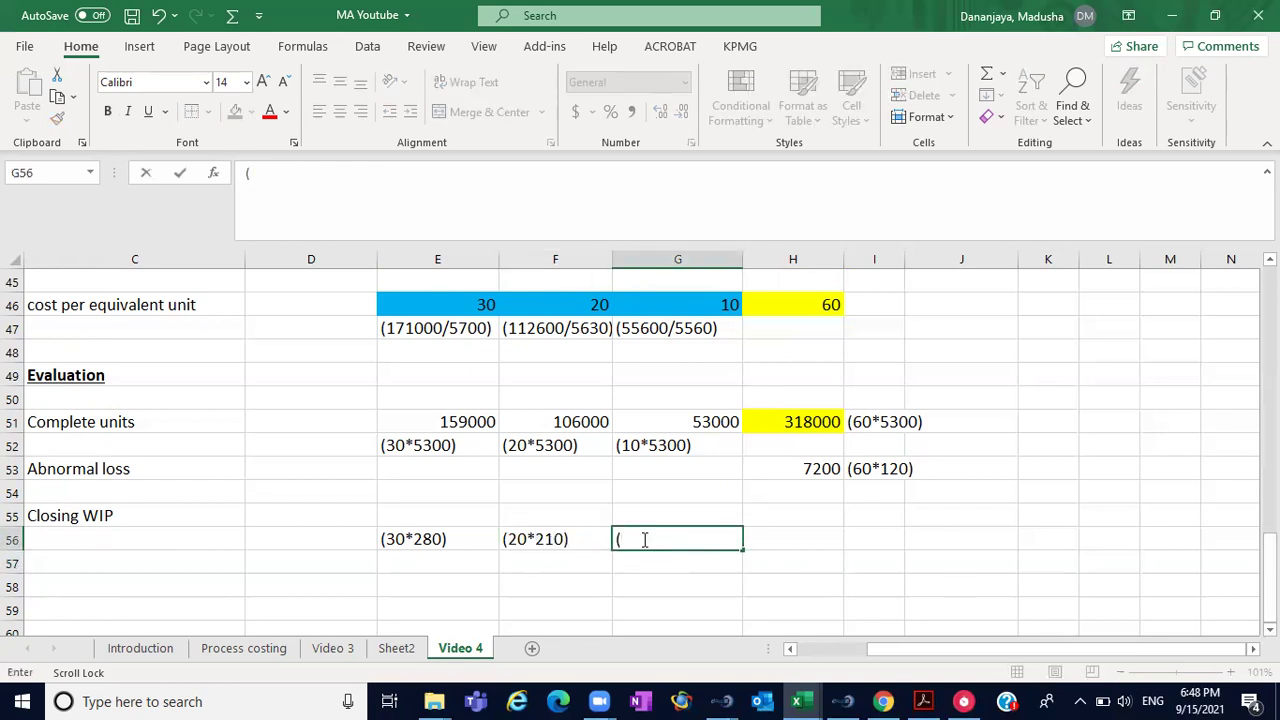
{"action": "type", "text": "10*"}
{"action": "scroll", "coordinate": [1110, 388], "scroll_direction": "up", "scroll_amount": 5}
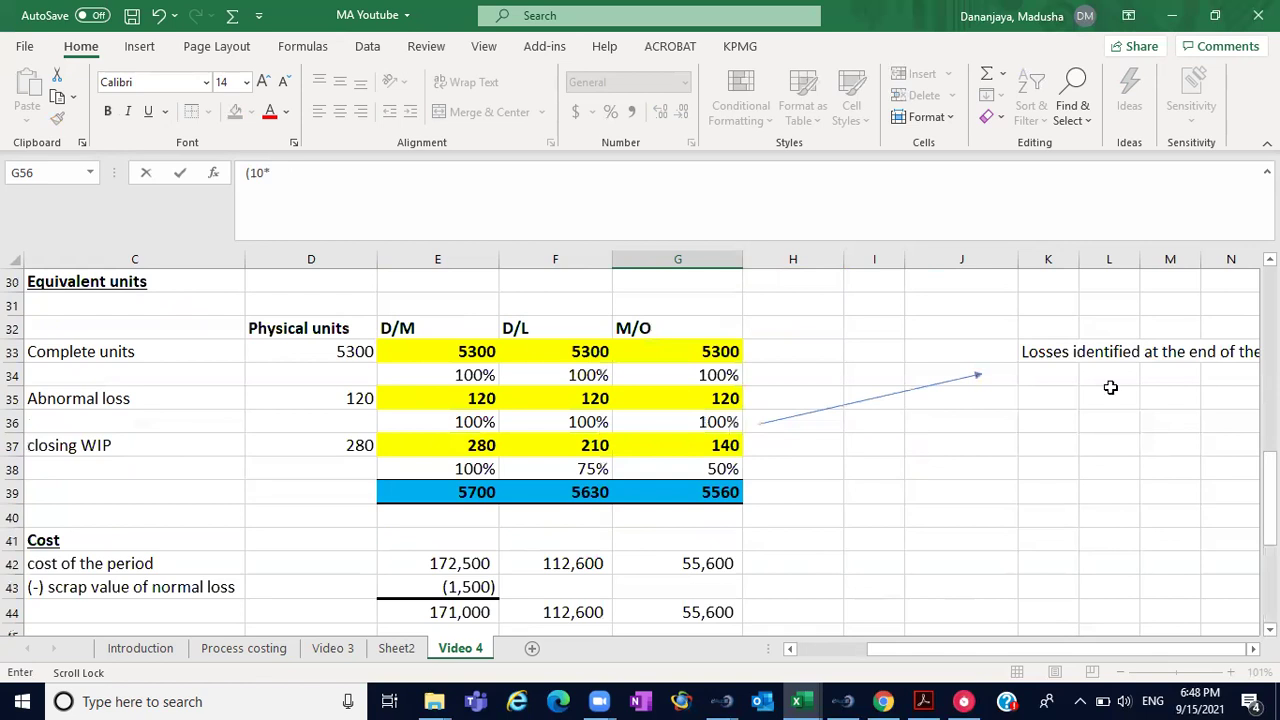
{"action": "left_click", "coordinate": [718, 452]}
{"action": "scroll", "coordinate": [1000, 450], "scroll_direction": "down", "scroll_amount": 5}
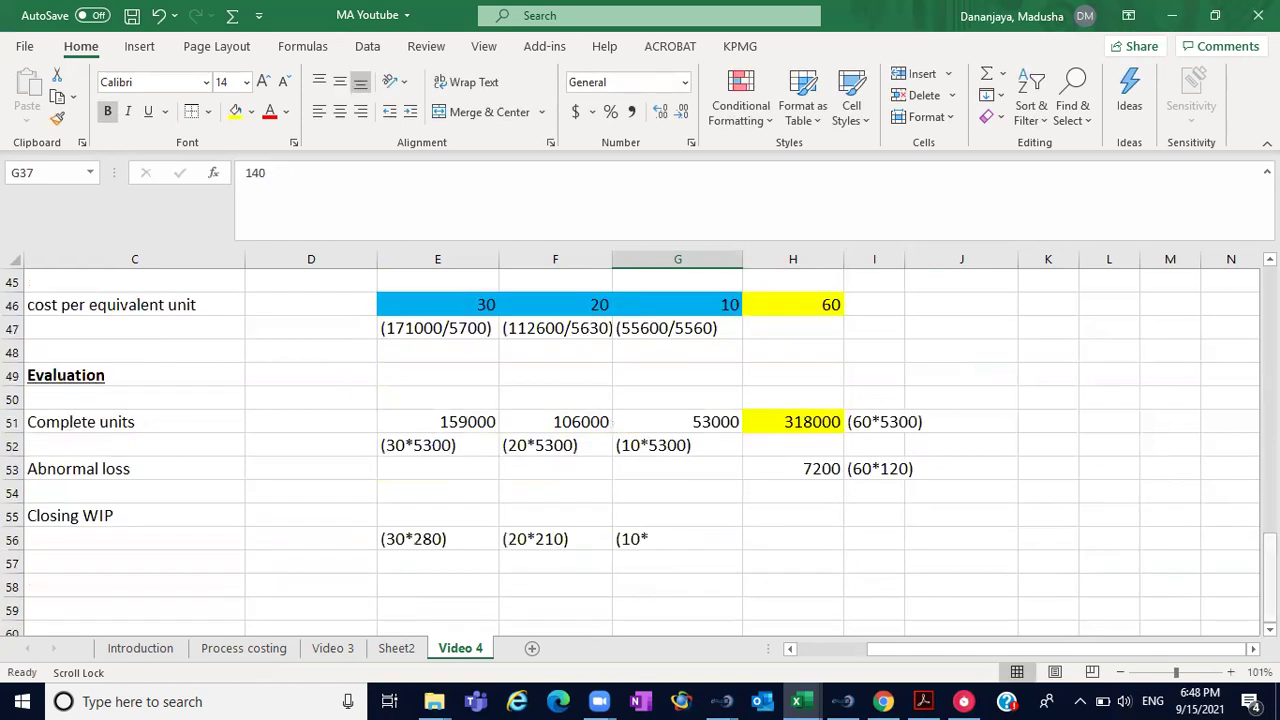
{"action": "left_click", "coordinate": [681, 544]}
{"action": "double_click", "coordinate": [667, 536]}
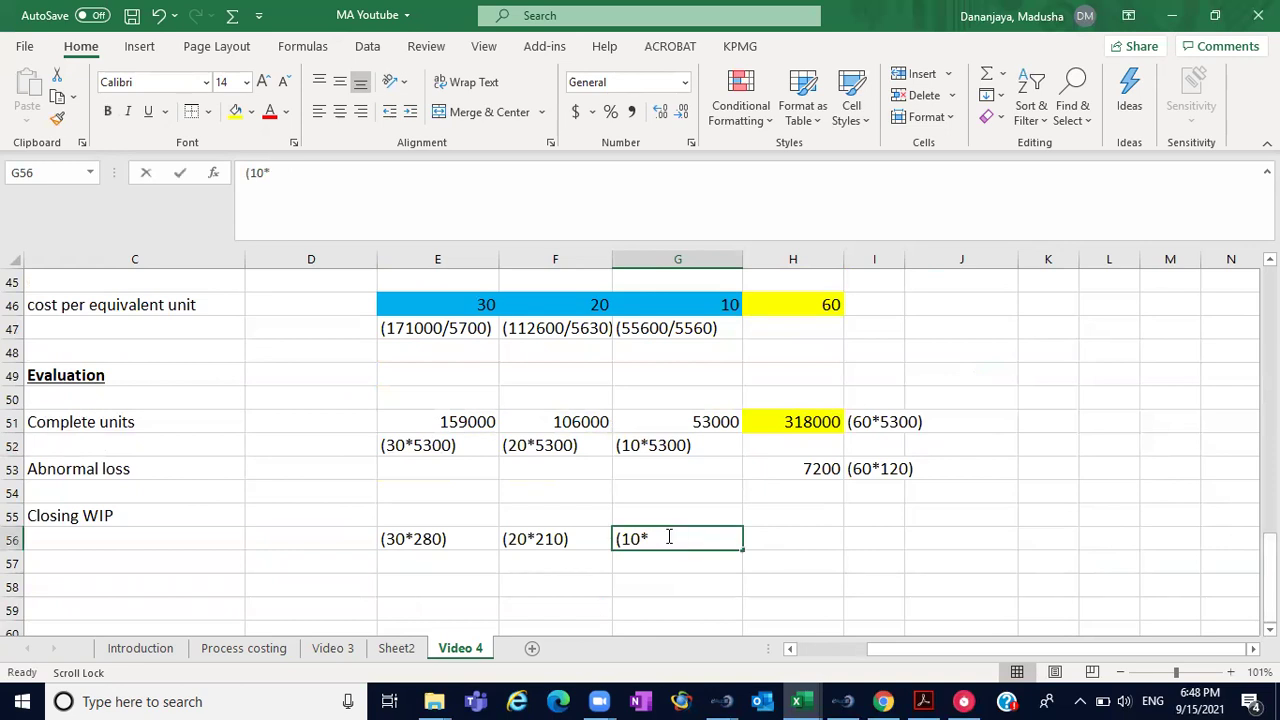
{"action": "type", "text": "140"}
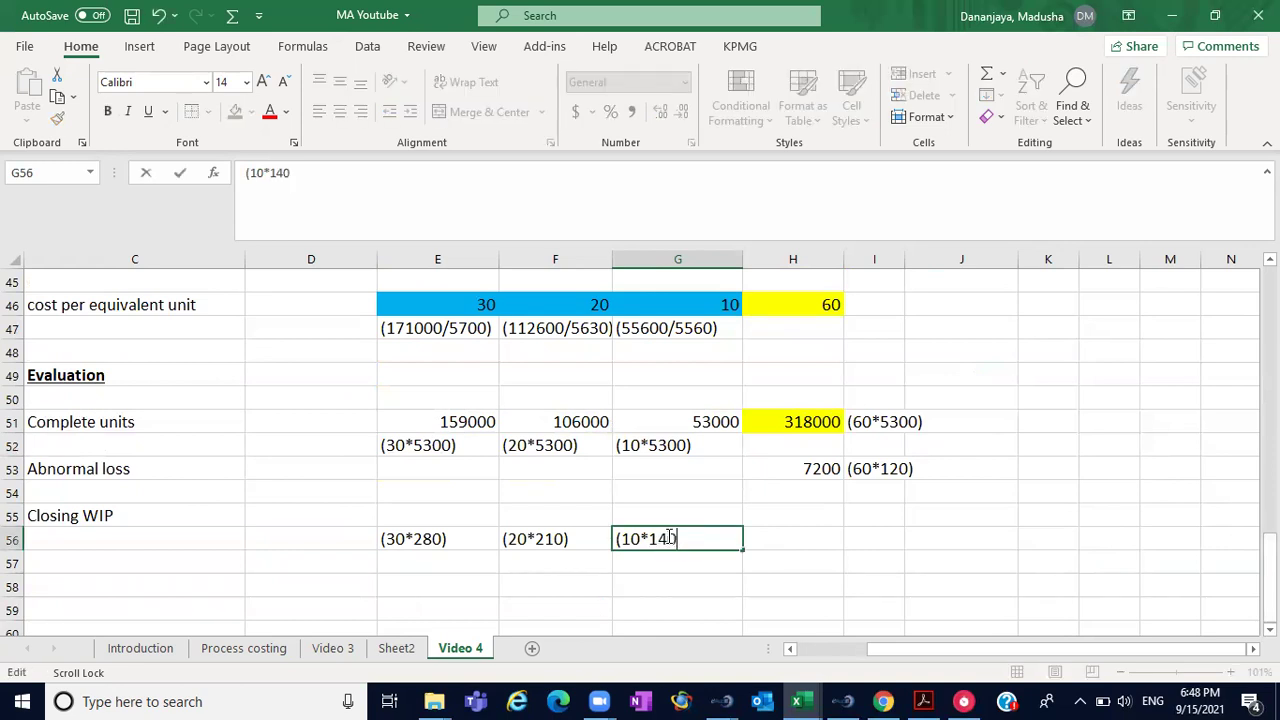
{"action": "type", "text": ")"}
- Enter the closing WIP's D/M, D/L and M/O values in E55:G55 as 8400, 4200 and 1400
{"action": "left_click", "coordinate": [467, 516]}
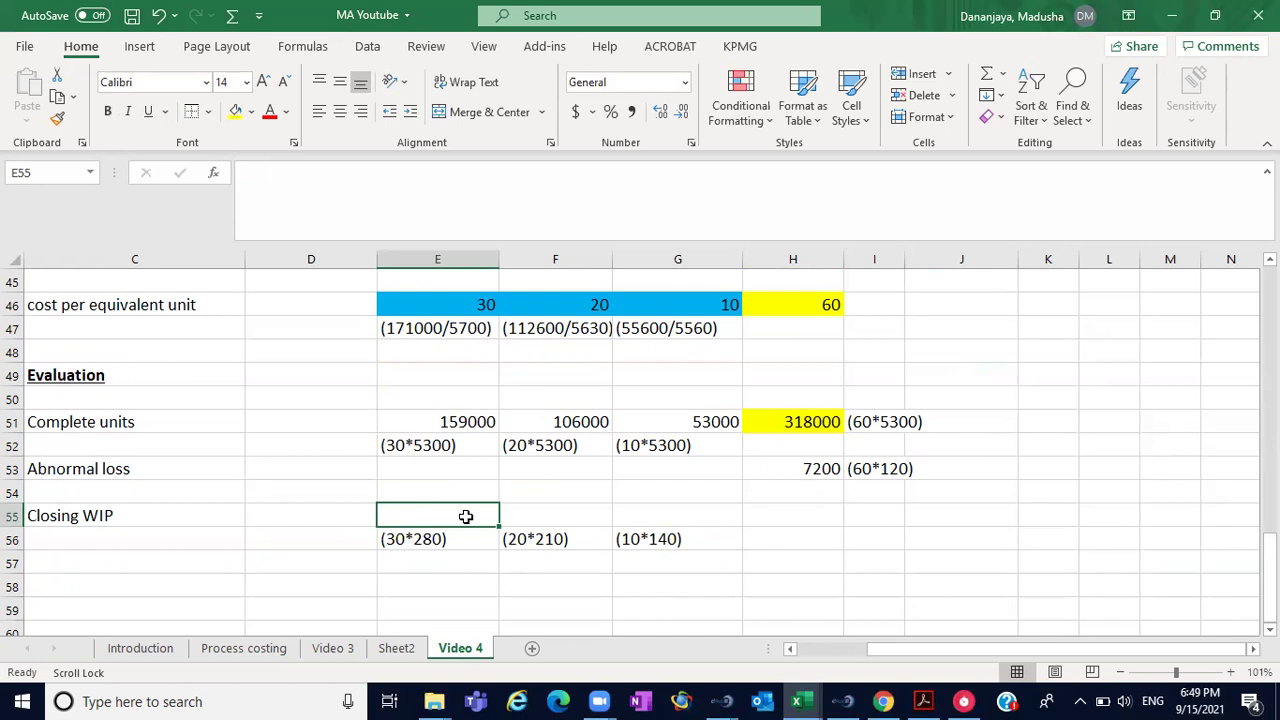
{"action": "type", "text": "84"}
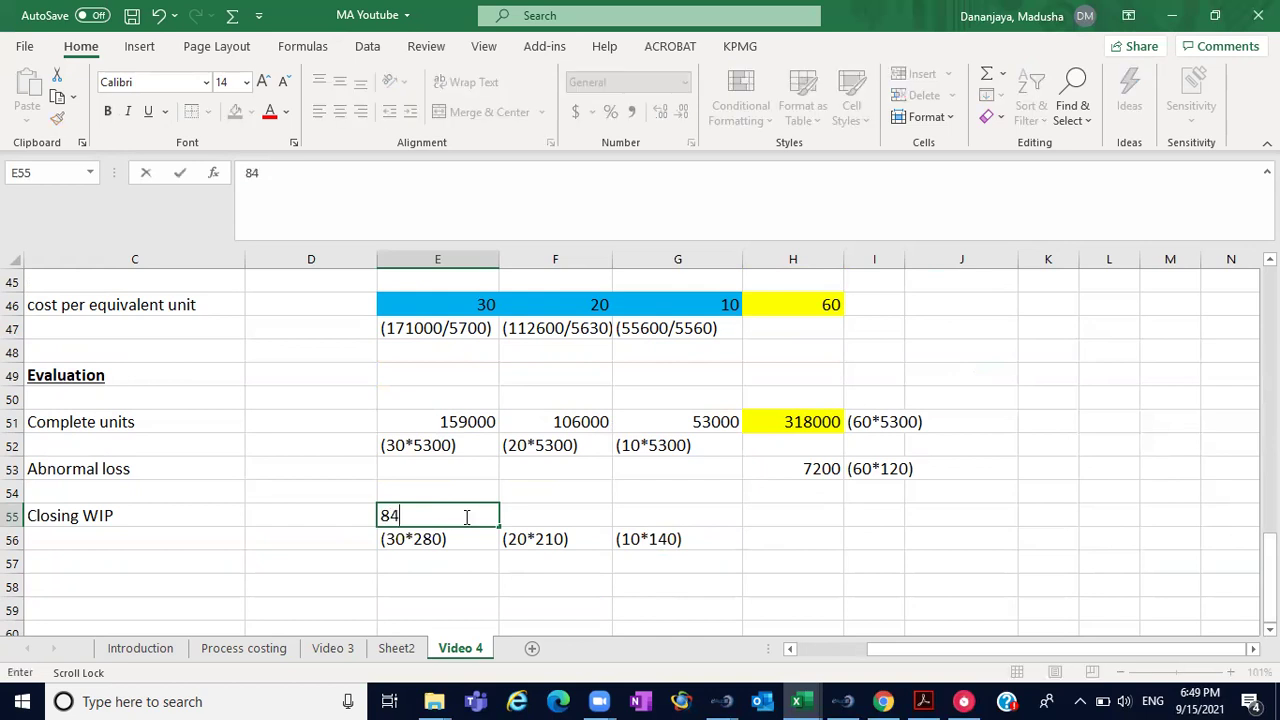
{"action": "type", "text": "000"}
{"action": "key", "text": "BackSpace"}
{"action": "left_click", "coordinate": [545, 513]}
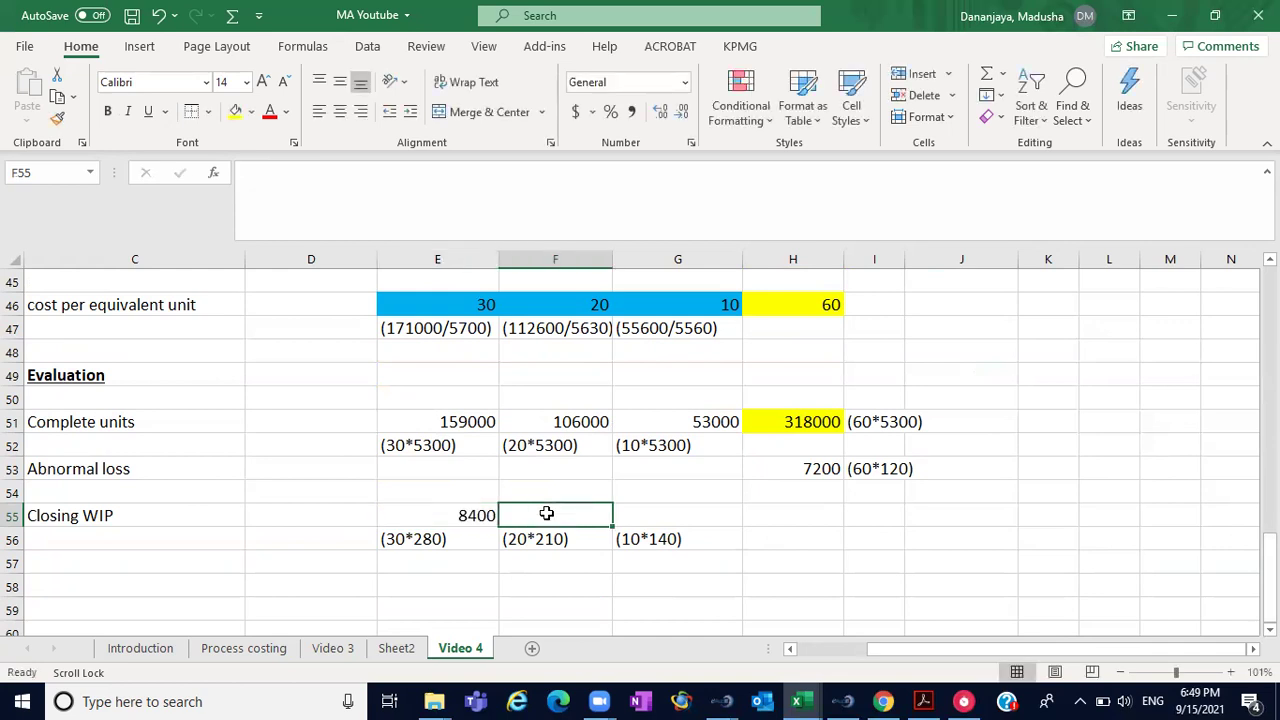
{"action": "type", "text": "4200"}
{"action": "left_click", "coordinate": [644, 513]}
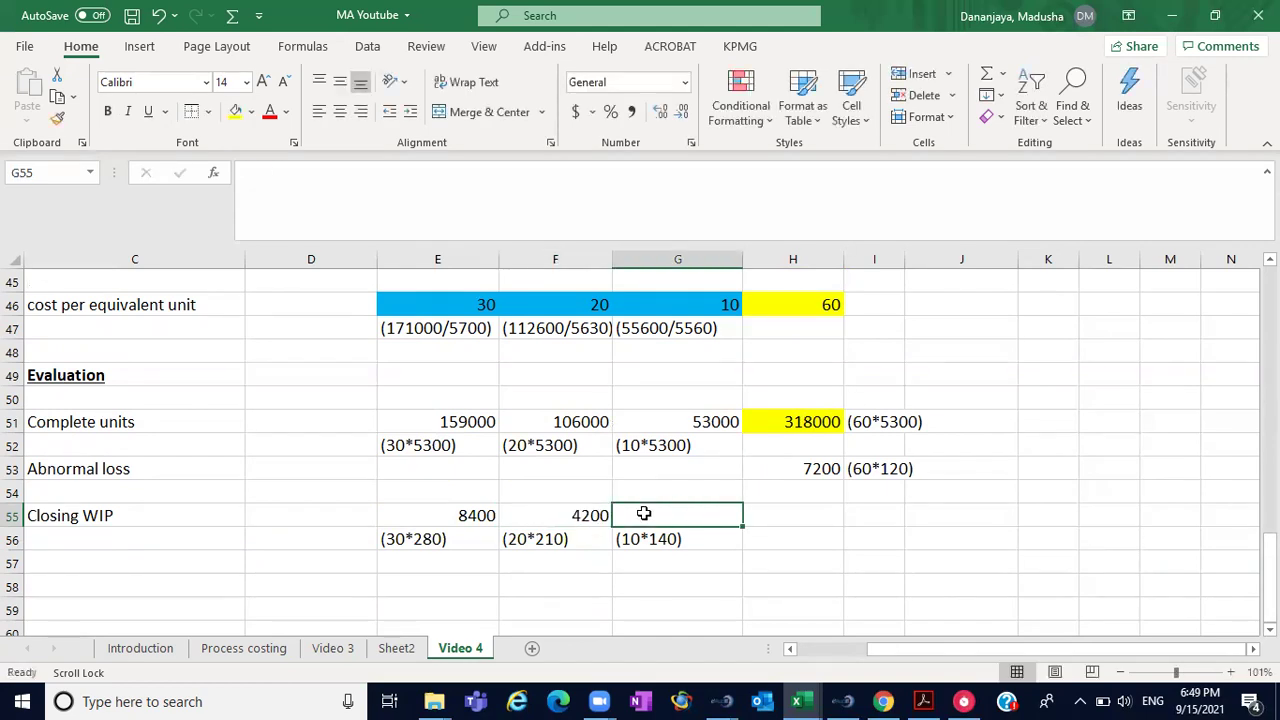
{"action": "type", "text": "1400"}
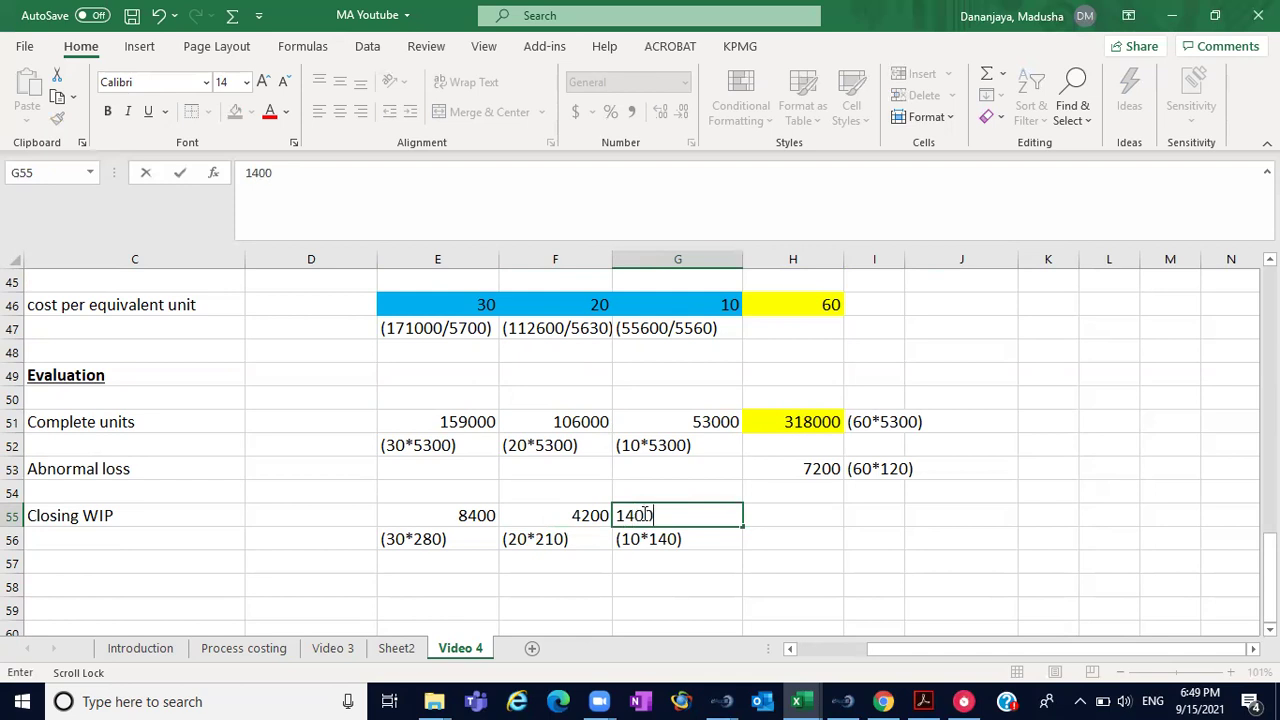
- Enter 14000 in H55 as the closing WIP's total value
{"action": "left_click", "coordinate": [783, 518]}
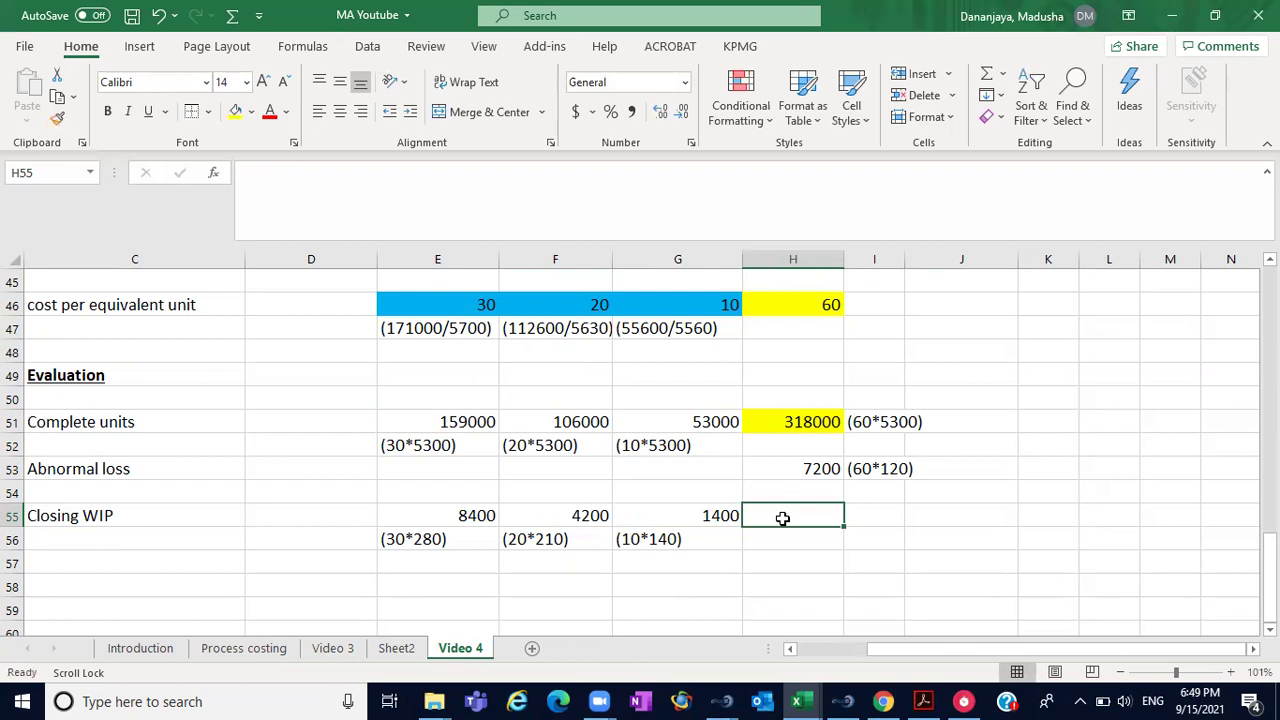
{"action": "type", "text": "14000"}
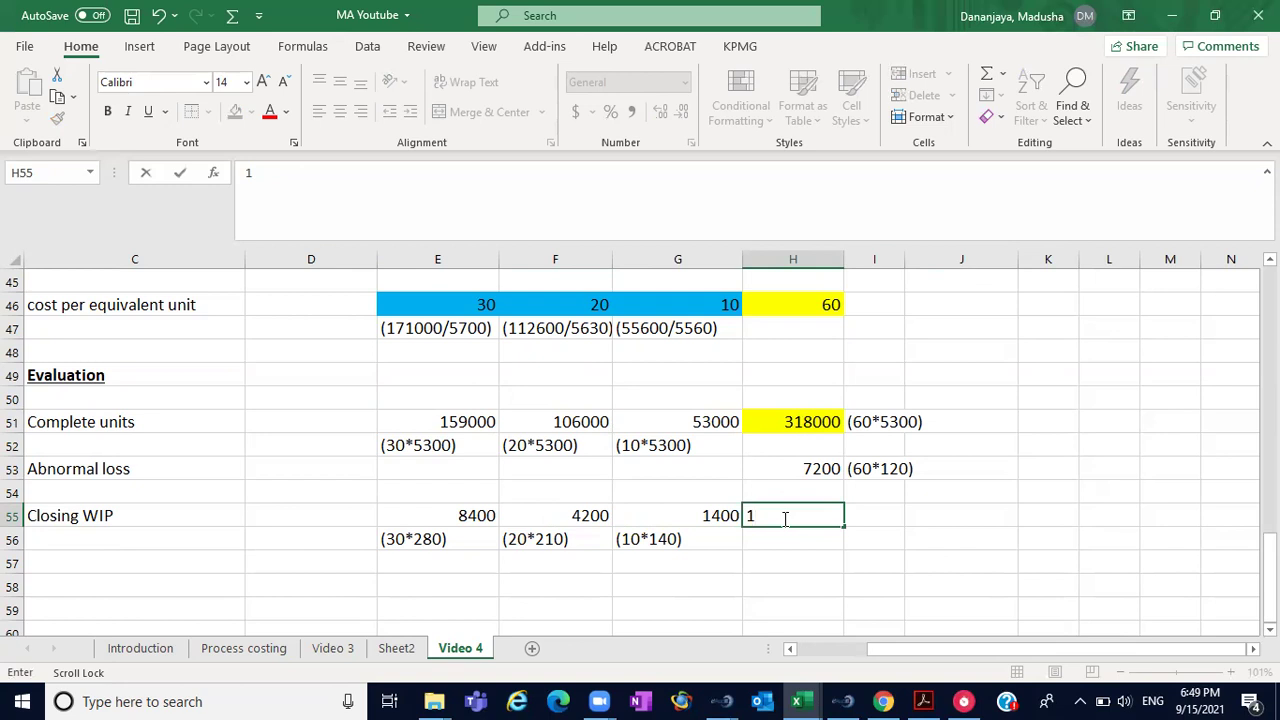
{"action": "left_click", "coordinate": [1007, 520]}
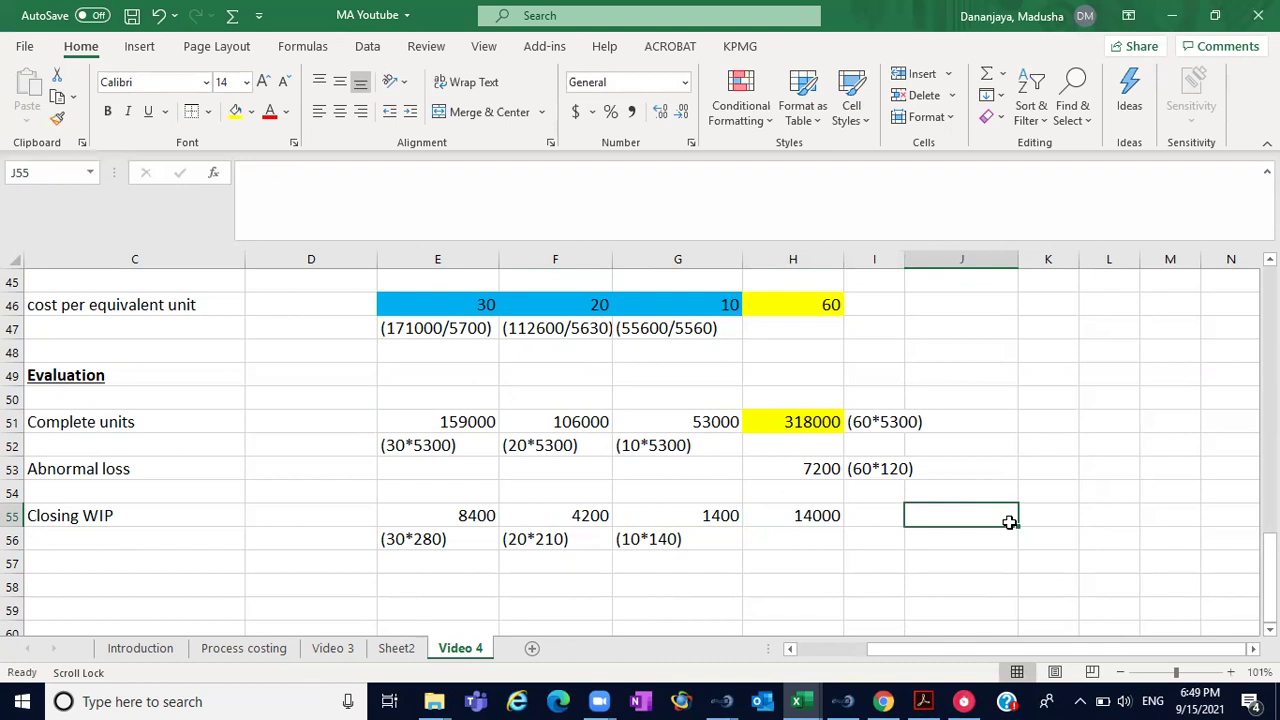
- Highlight the abnormal loss total in H53 and the closing WIP total in H55 with yellow fill
{"action": "left_click", "coordinate": [828, 471]}
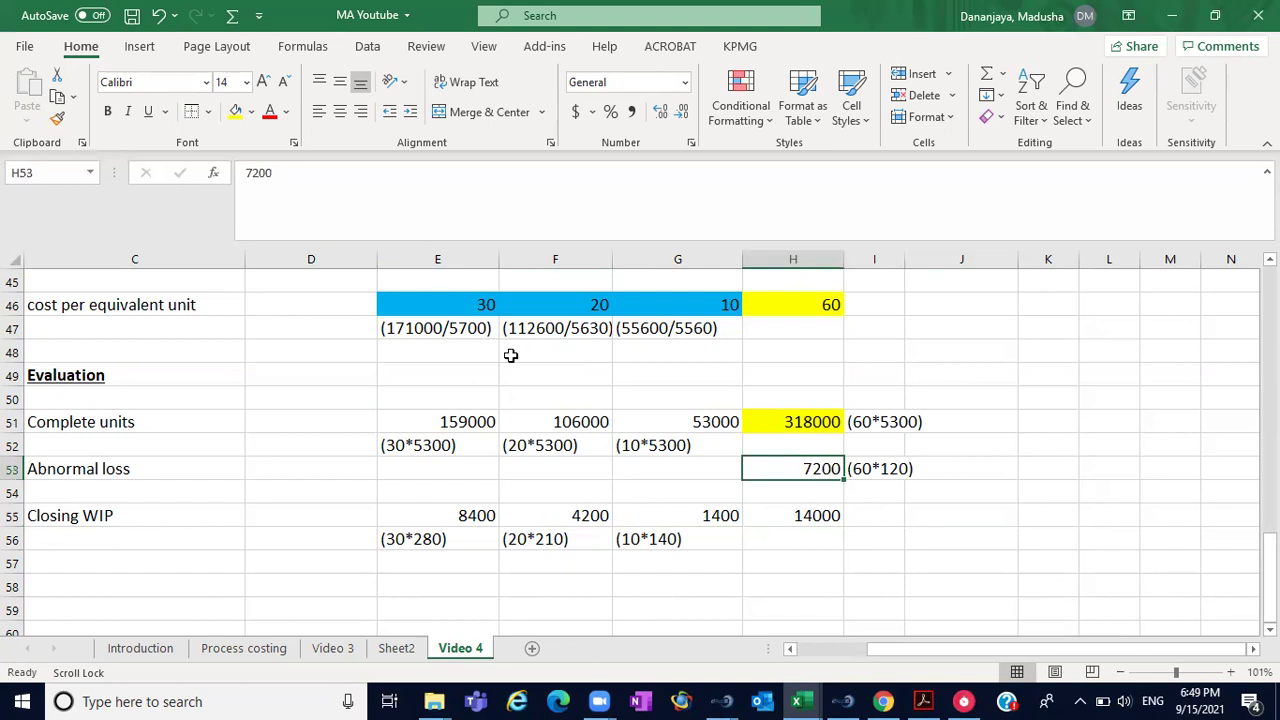
{"action": "left_click", "coordinate": [233, 111]}
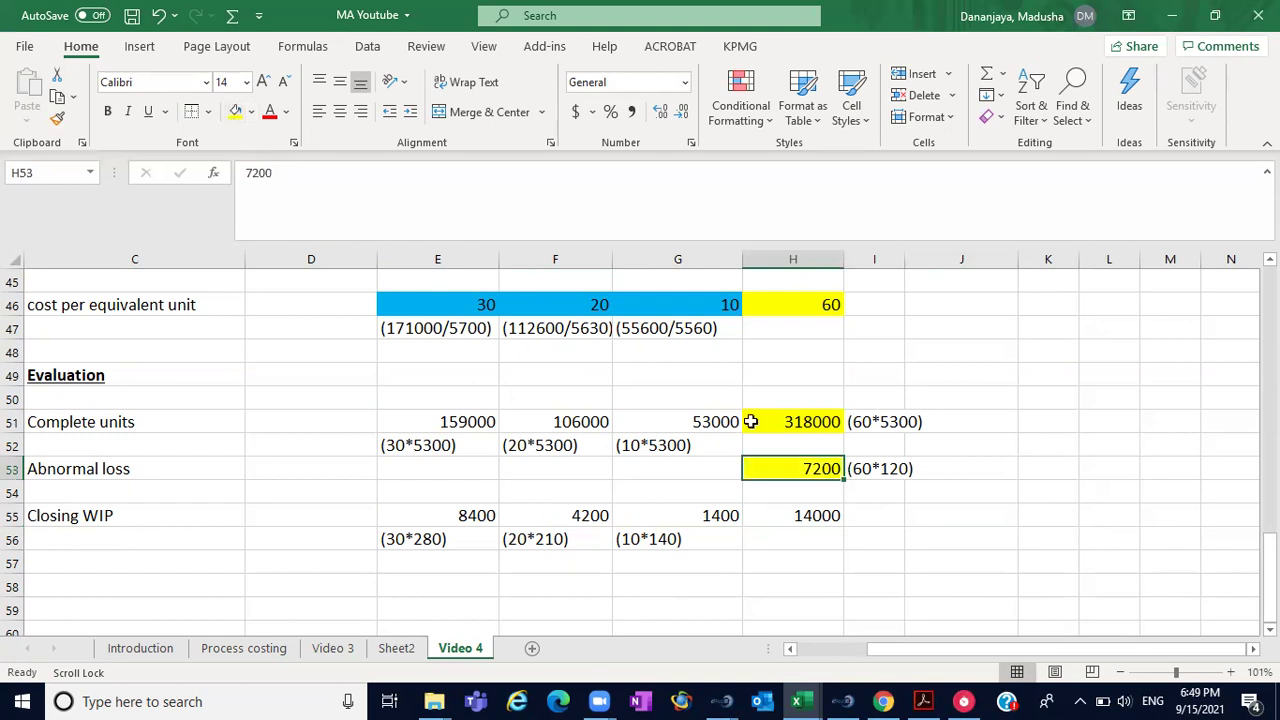
{"action": "left_click", "coordinate": [812, 508]}
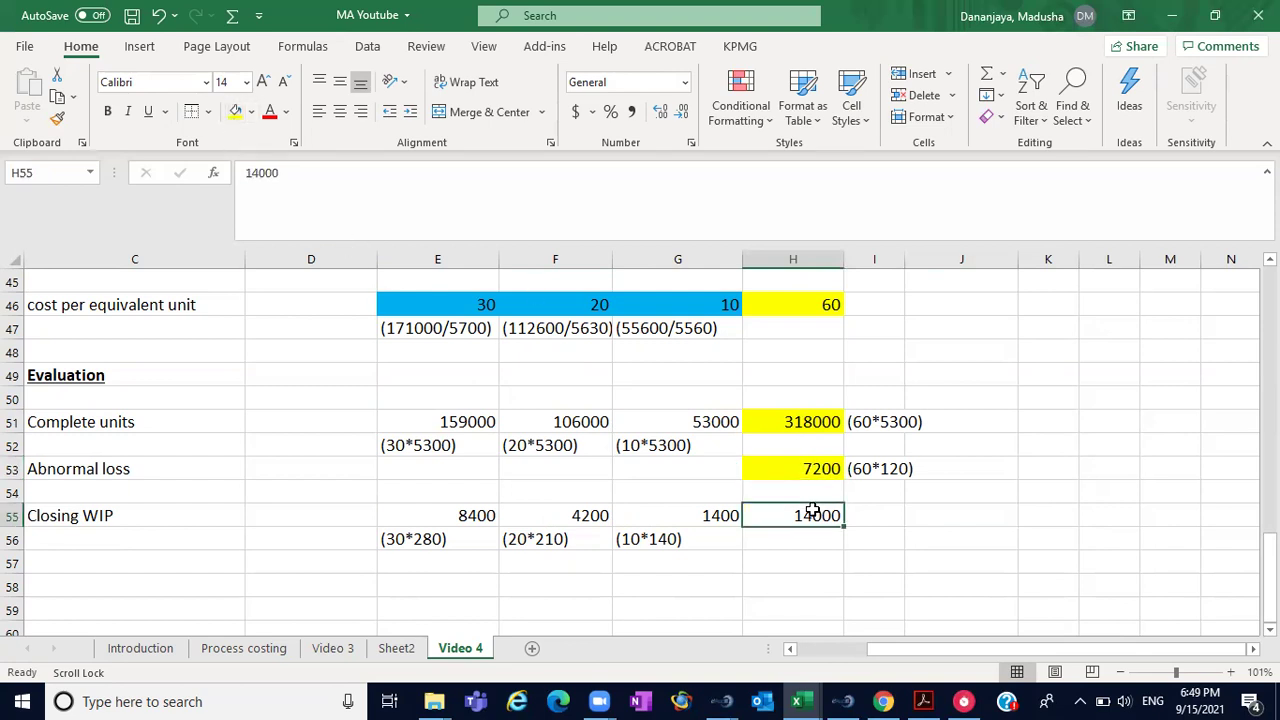
{"action": "left_click", "coordinate": [234, 111]}
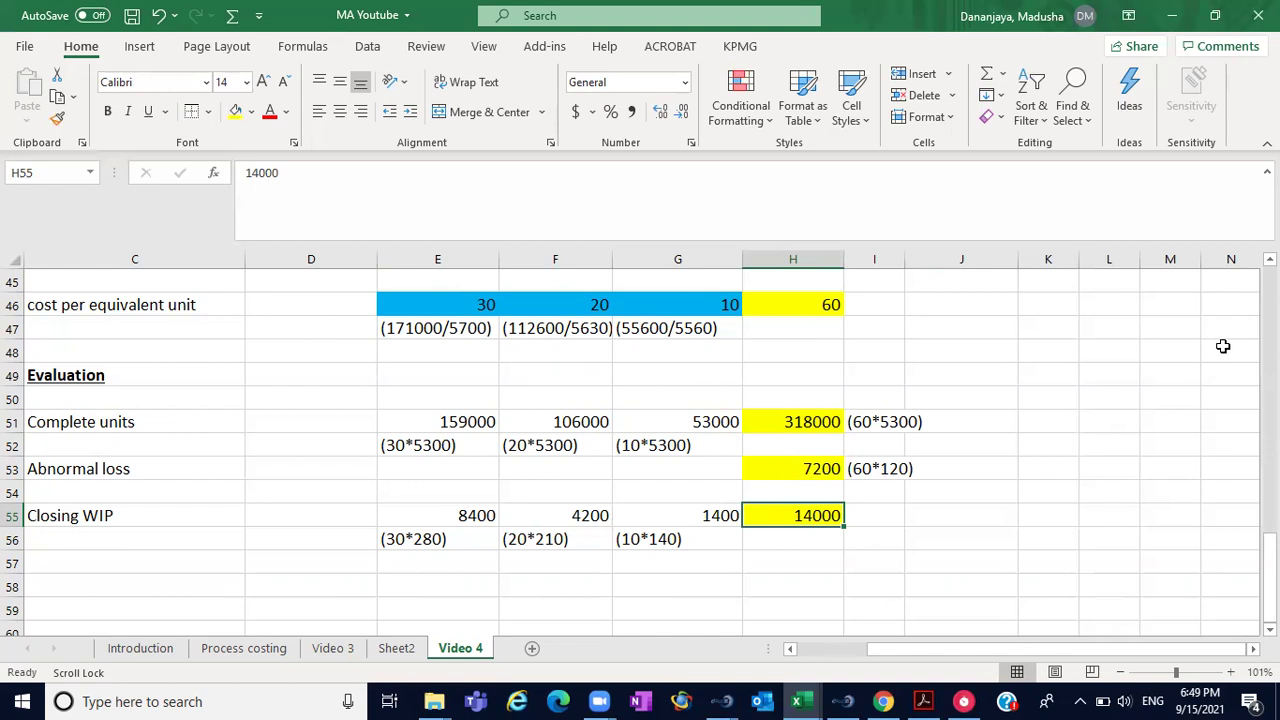
- Link the complete units' cost in J19 of Process Account 1 to the evaluated total with =H51
{"action": "left_click", "coordinate": [818, 425]}
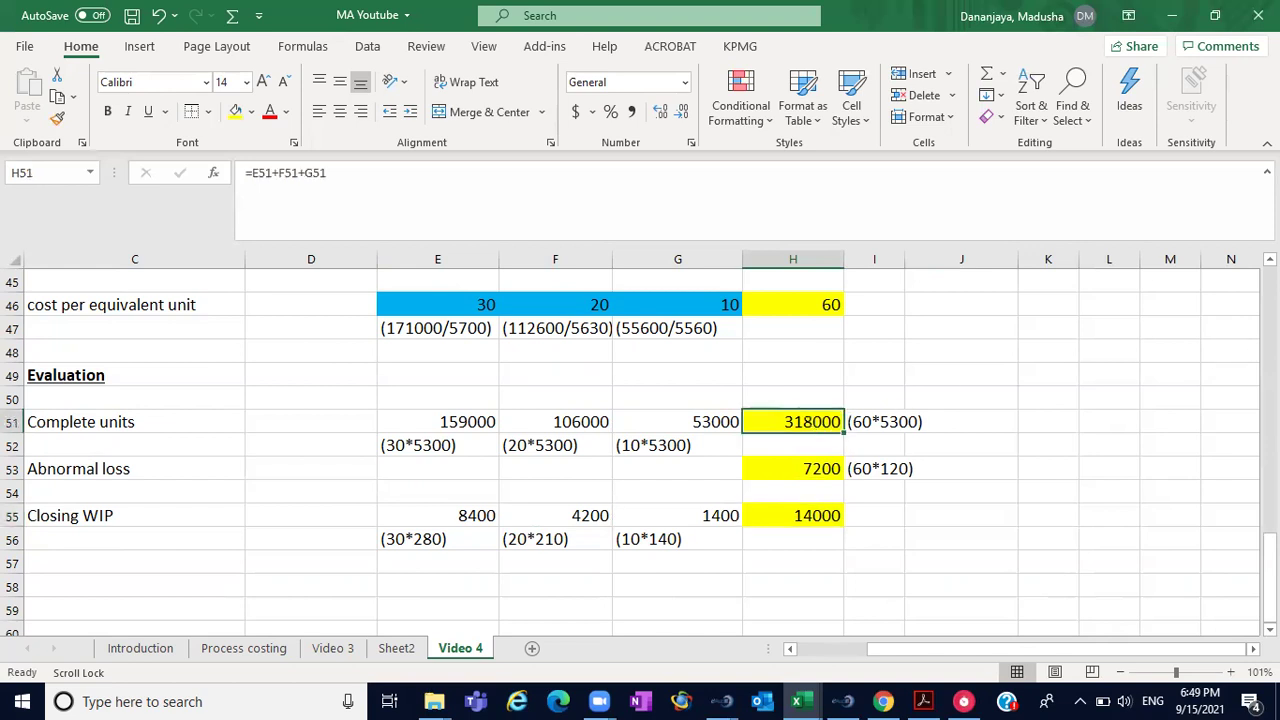
{"action": "scroll", "coordinate": [640, 445], "scroll_direction": "up", "scroll_amount": 5}
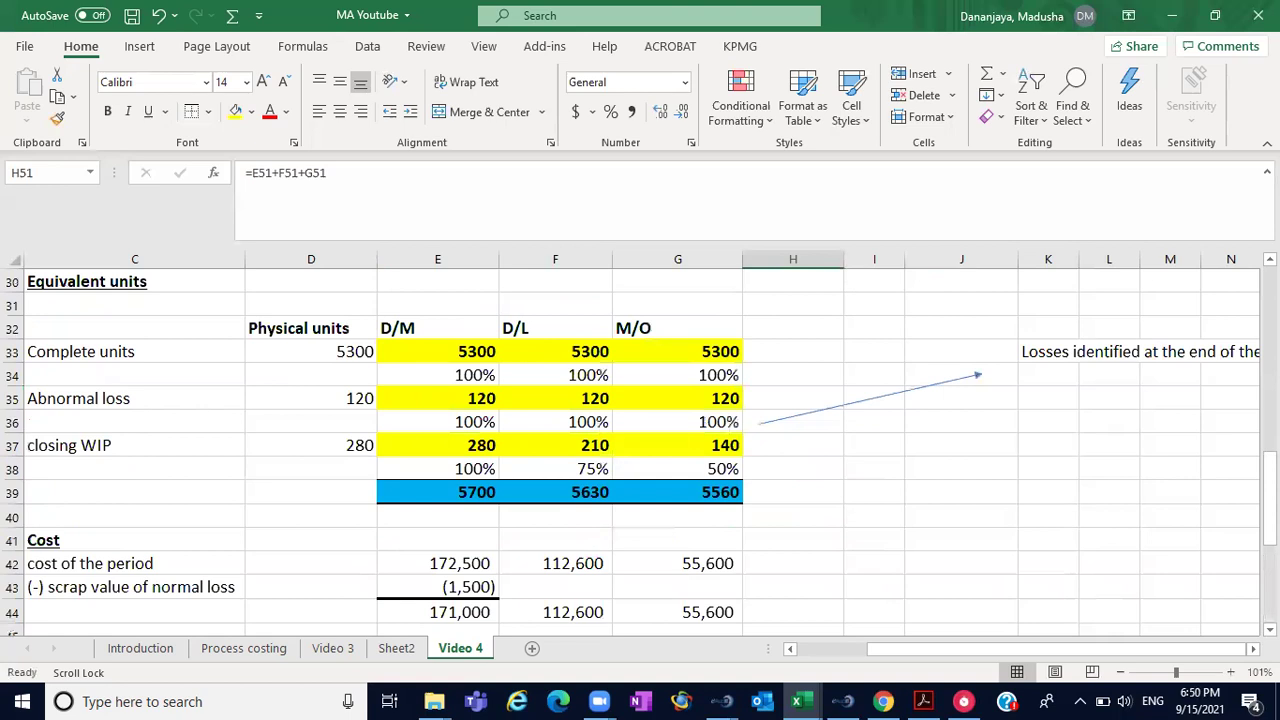
{"action": "scroll", "coordinate": [640, 420], "scroll_direction": "up", "scroll_amount": 5}
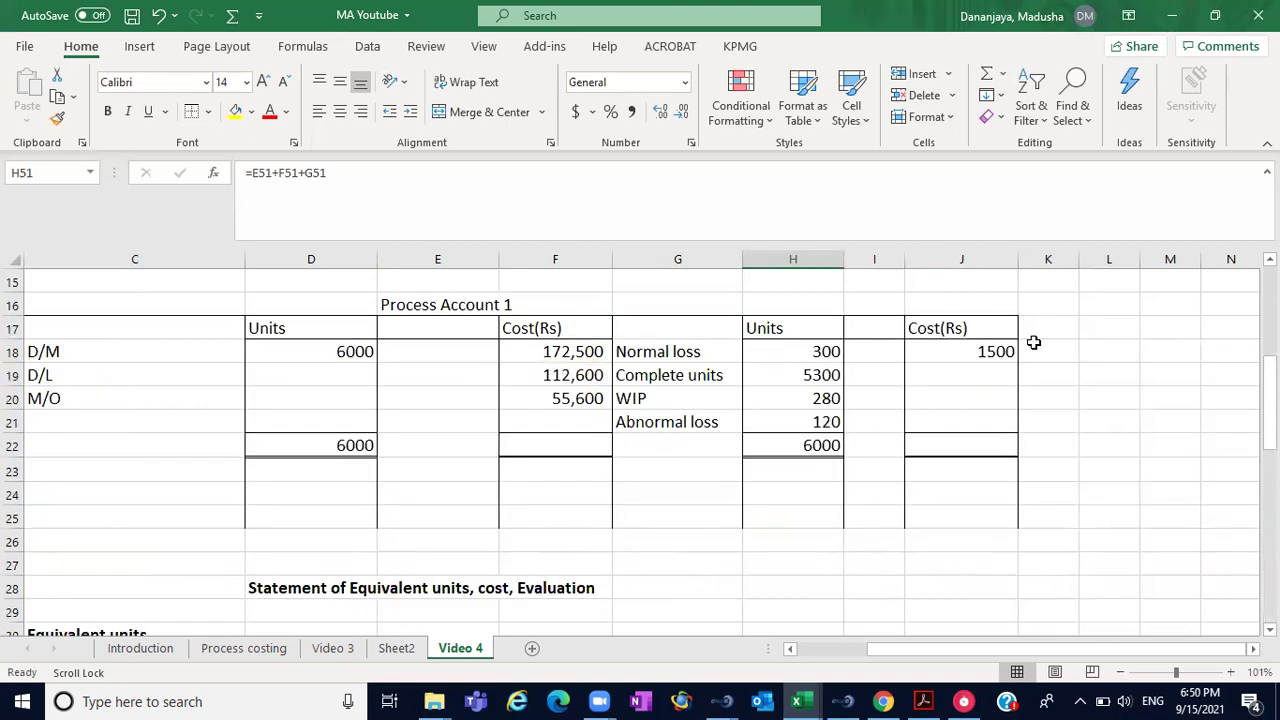
{"action": "left_click", "coordinate": [971, 371]}
{"action": "type", "text": "="}
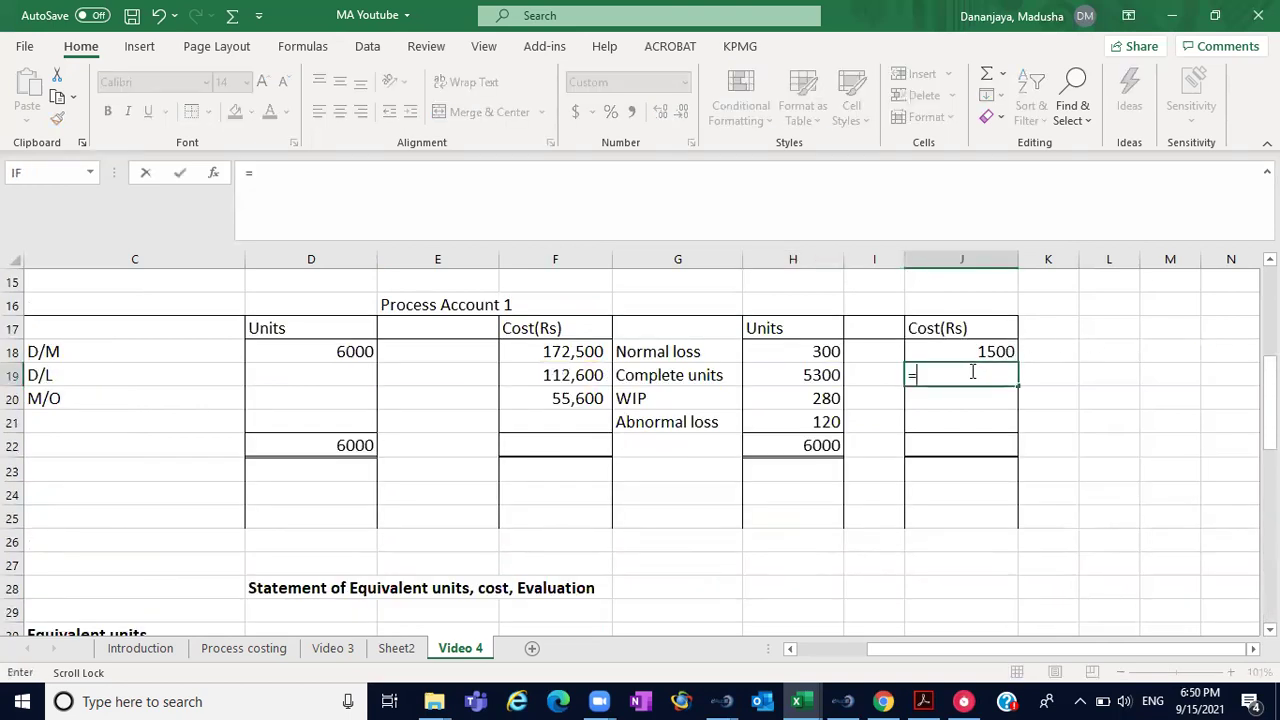
{"action": "scroll", "coordinate": [971, 371], "scroll_direction": "down", "scroll_amount": 5}
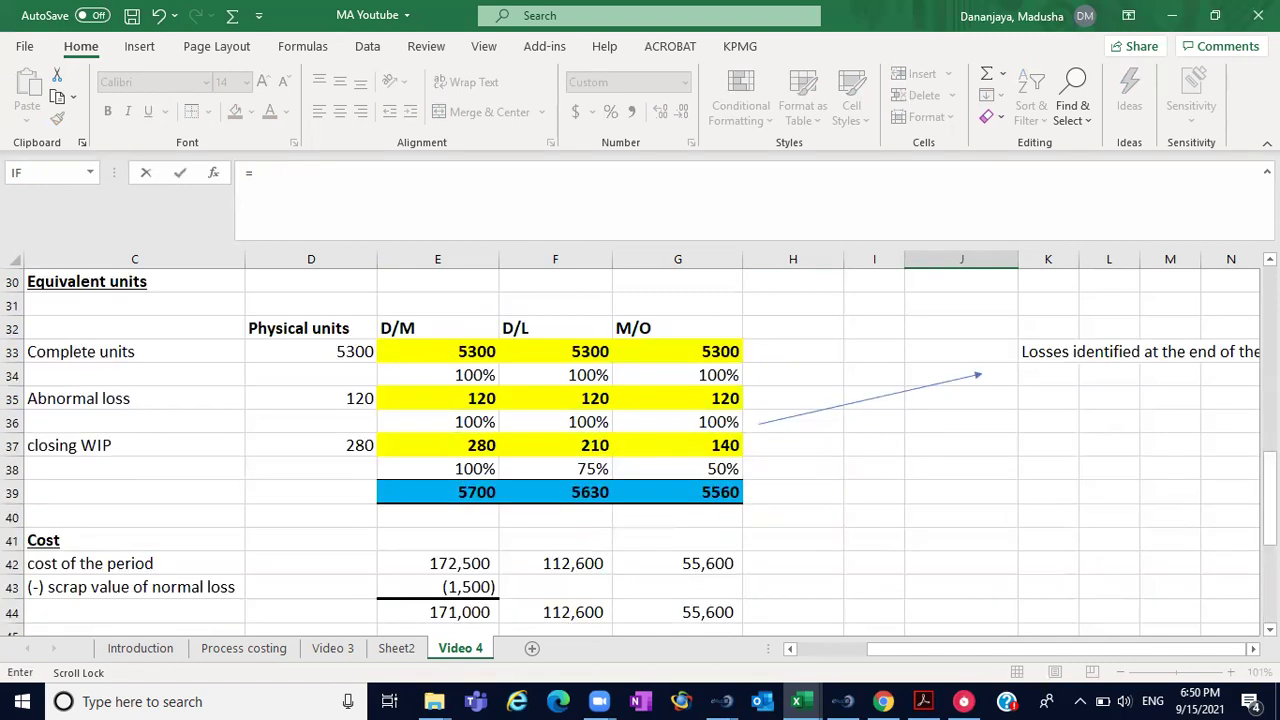
{"action": "scroll", "coordinate": [995, 546], "scroll_direction": "down", "scroll_amount": 5}
{"action": "left_click", "coordinate": [808, 422]}
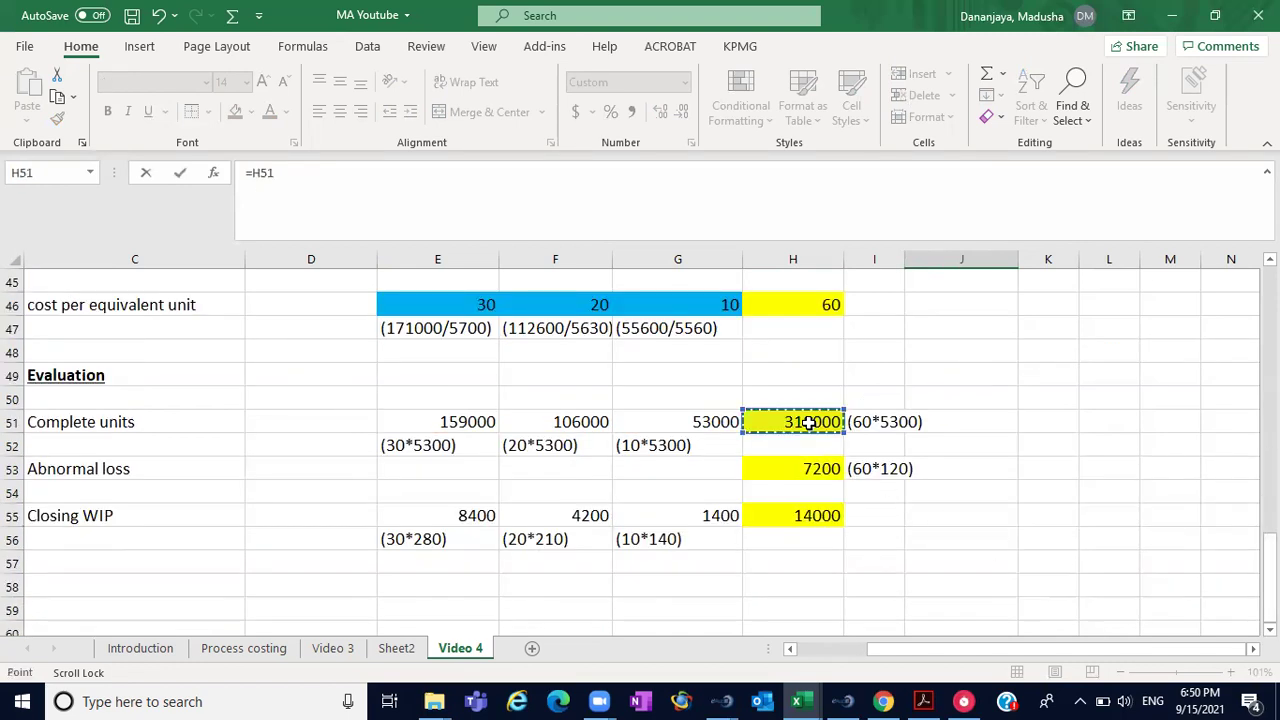
{"action": "key", "text": "Return"}
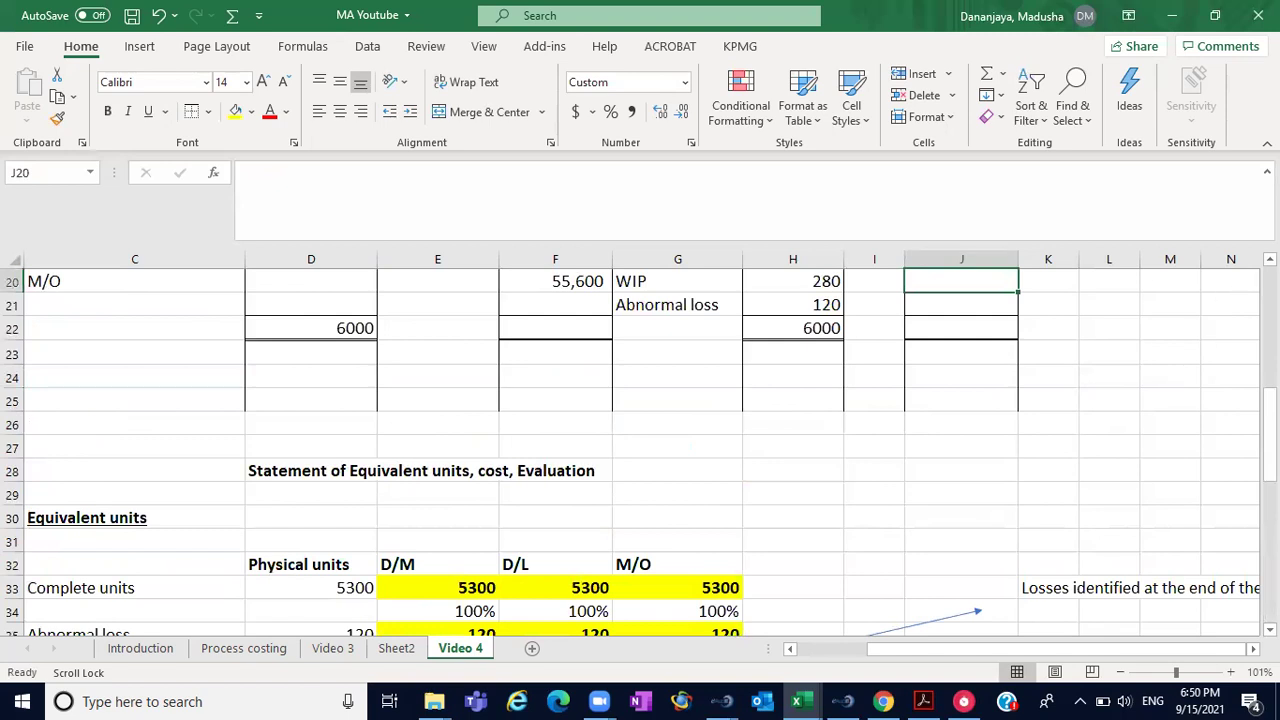
- Link the WIP cost in J20 of Process Account 1 to the closing WIP total with =H55
{"action": "scroll", "coordinate": [1229, 301], "scroll_direction": "up", "scroll_amount": 2}
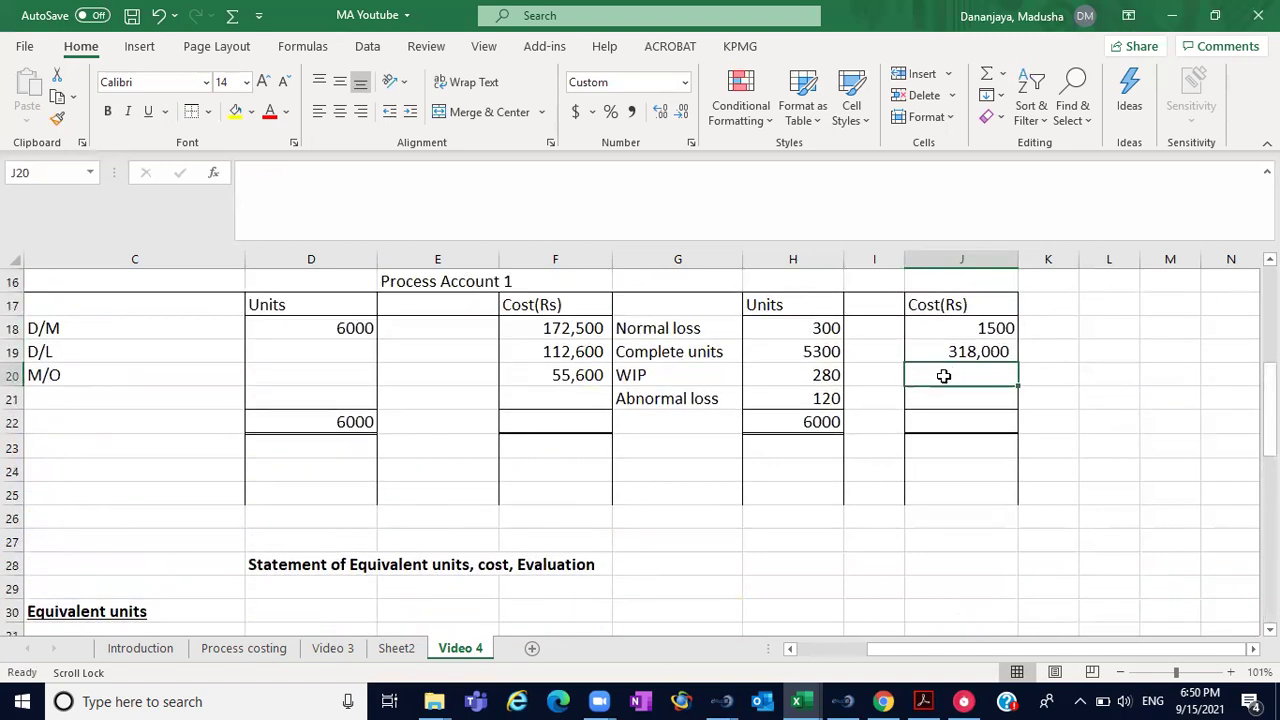
{"action": "type", "text": "="}
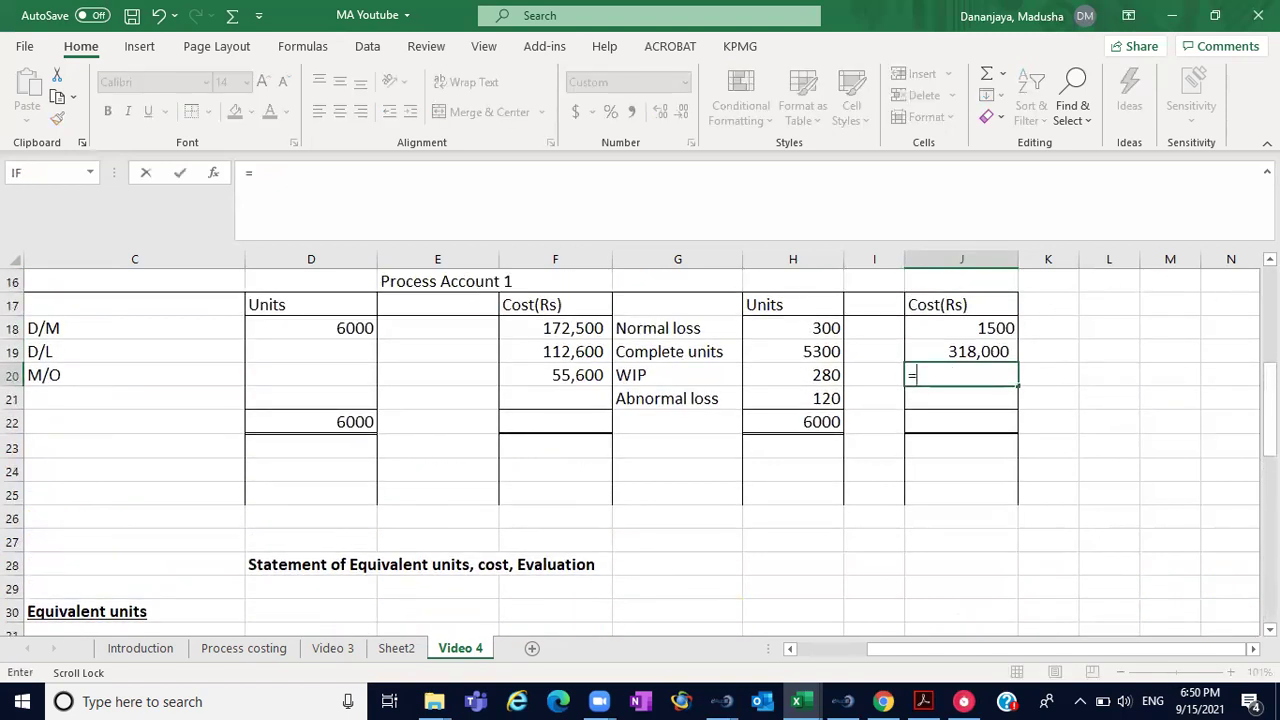
{"action": "scroll", "coordinate": [961, 380], "scroll_direction": "down", "scroll_amount": 5}
{"action": "scroll", "coordinate": [900, 450], "scroll_direction": "down", "scroll_amount": 5}
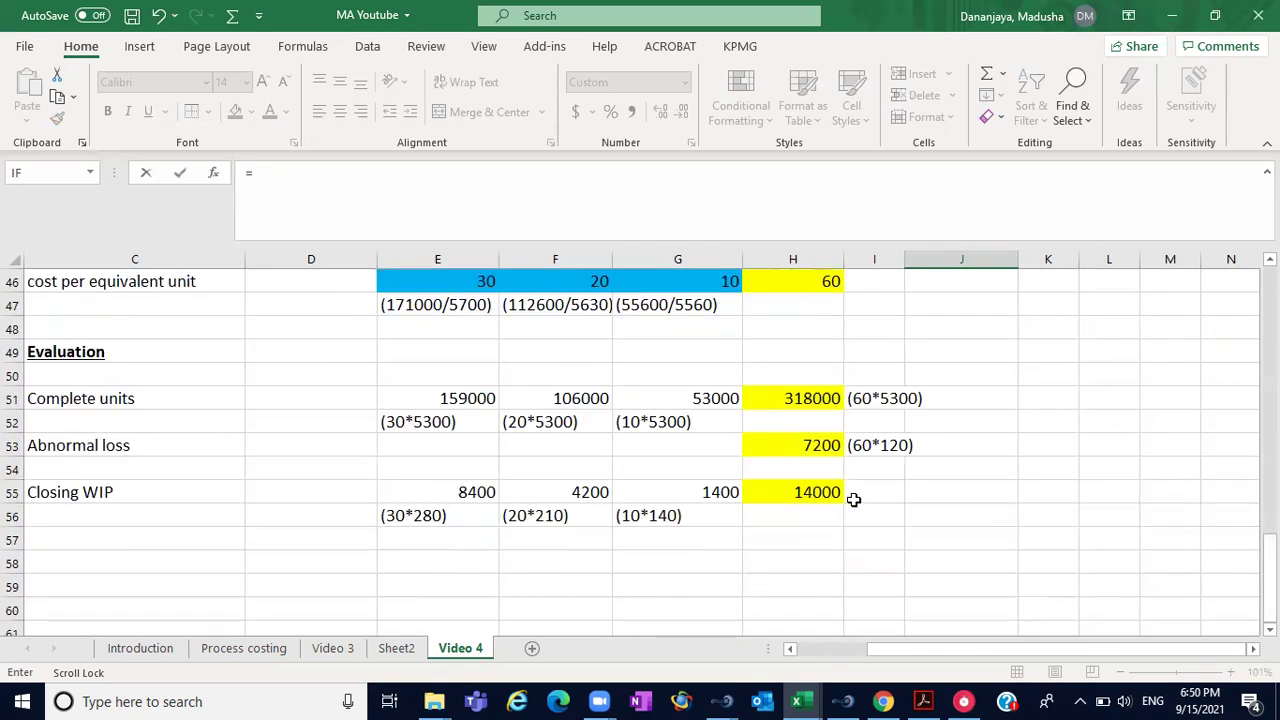
{"action": "left_click", "coordinate": [823, 497]}
{"action": "key", "text": "Return"}
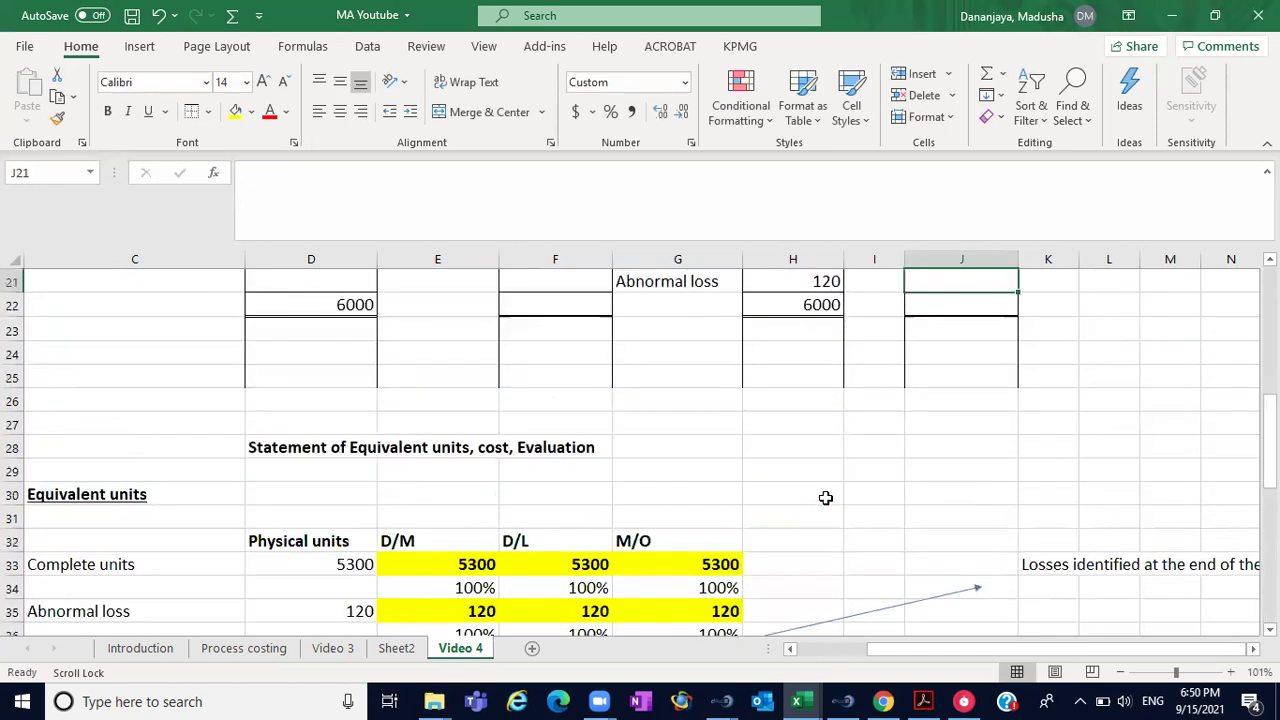
- Link the abnormal loss cost in J21 of Process Account 1 to the evaluated abnormal loss total with =H53
{"action": "scroll", "coordinate": [1034, 349], "scroll_direction": "up", "scroll_amount": 1}
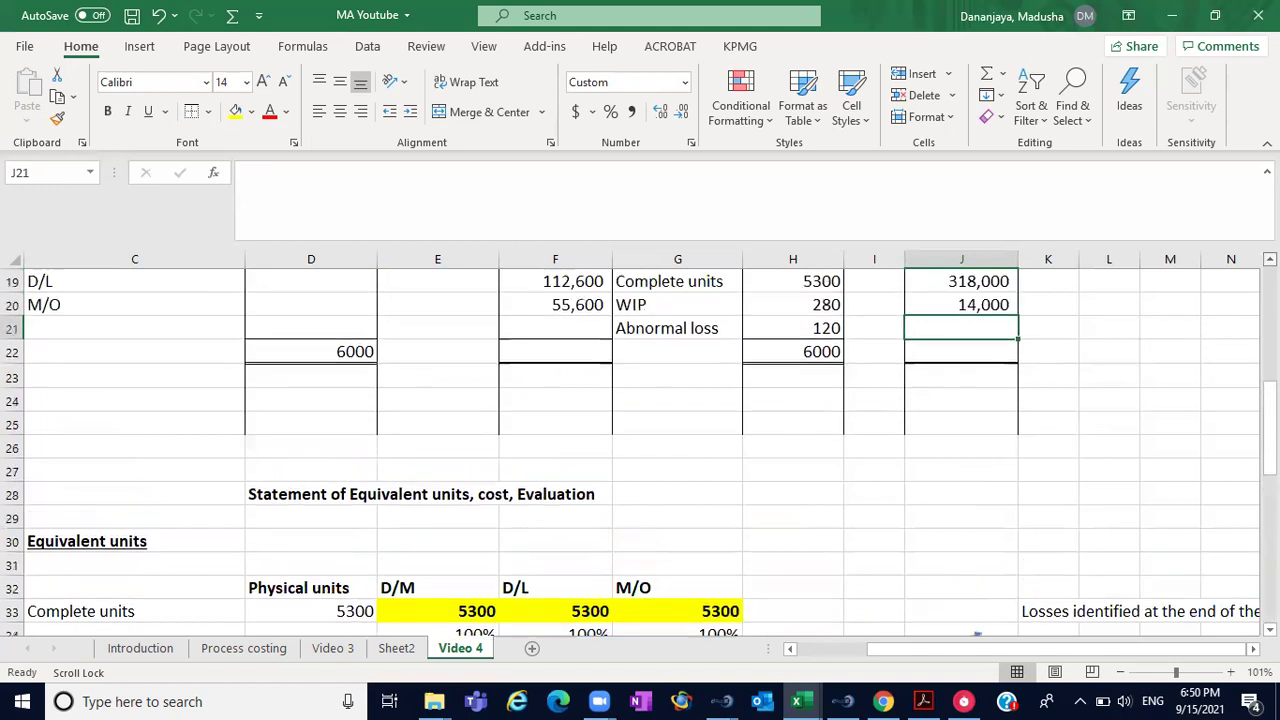
{"action": "type", "text": "="}
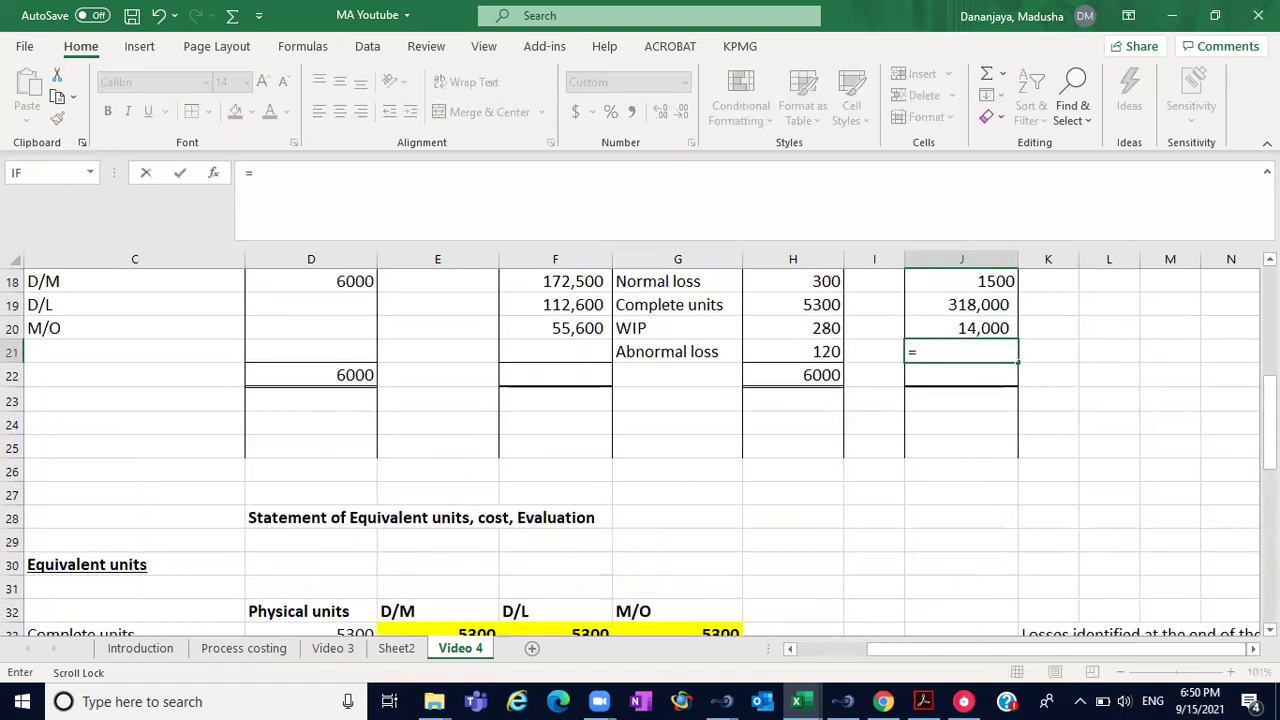
{"action": "scroll", "coordinate": [884, 393], "scroll_direction": "down", "scroll_amount": 10}
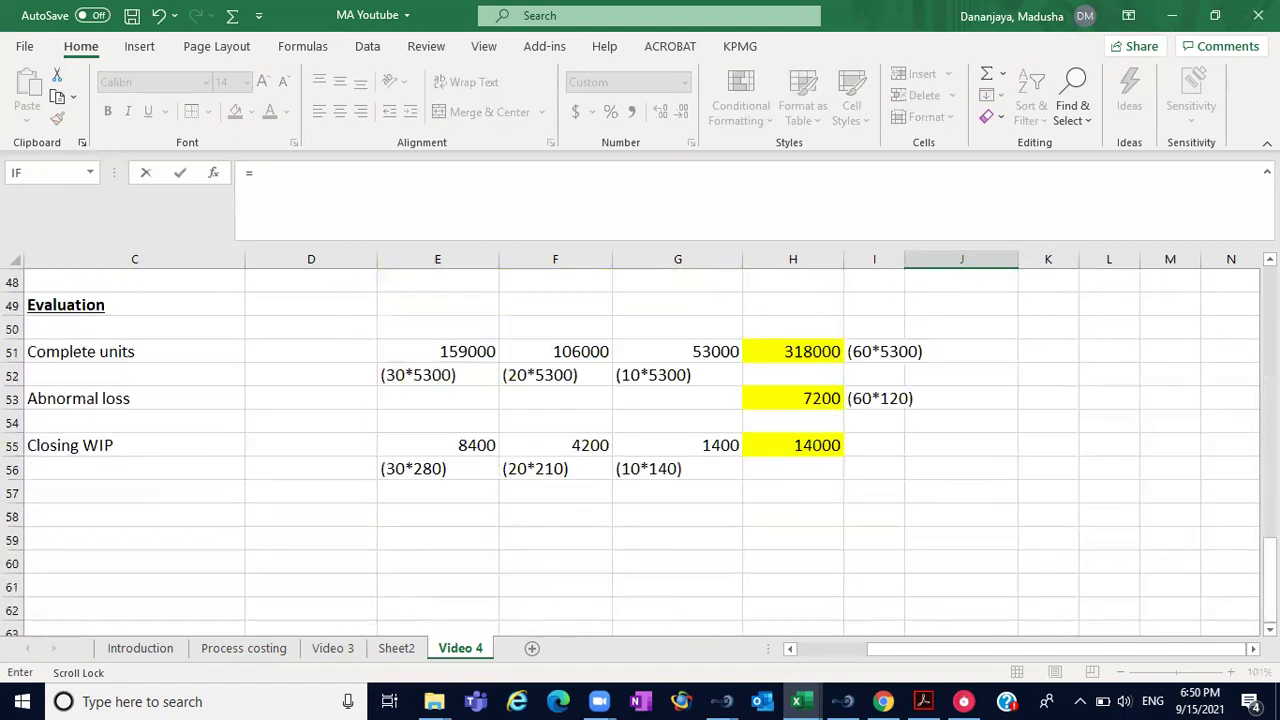
{"action": "left_click", "coordinate": [812, 399]}
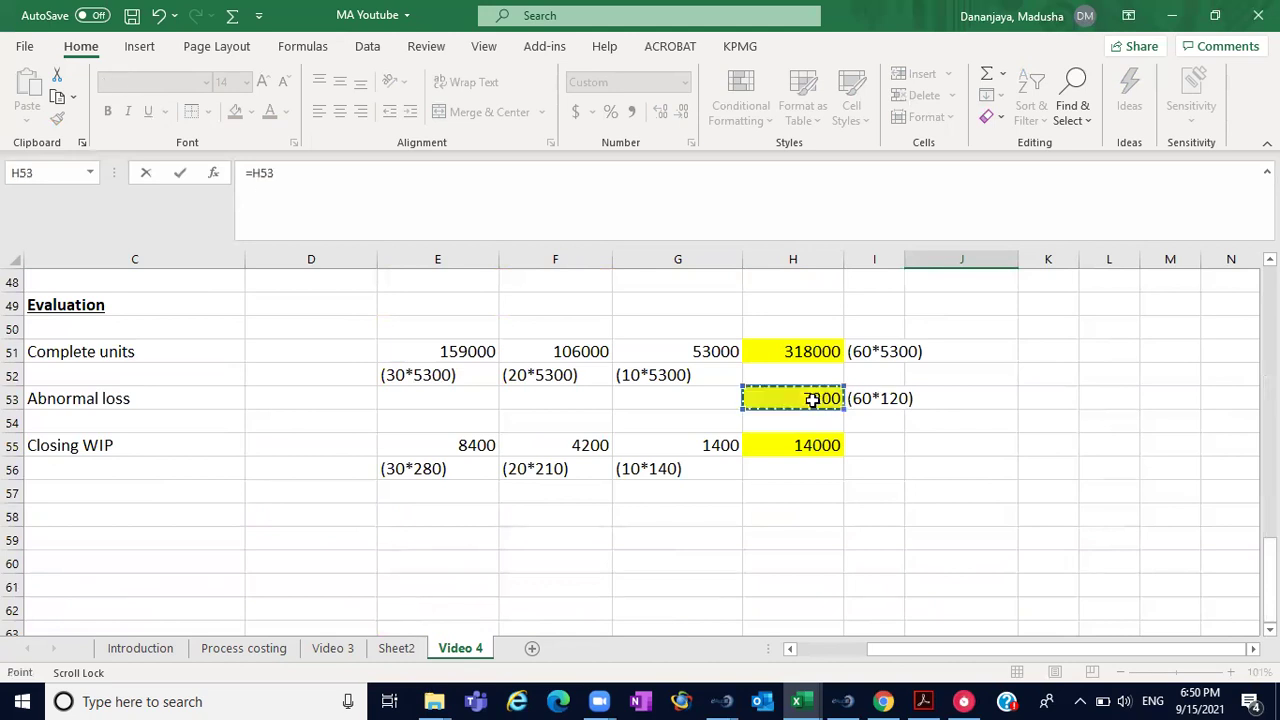
{"action": "key", "text": "Return"}
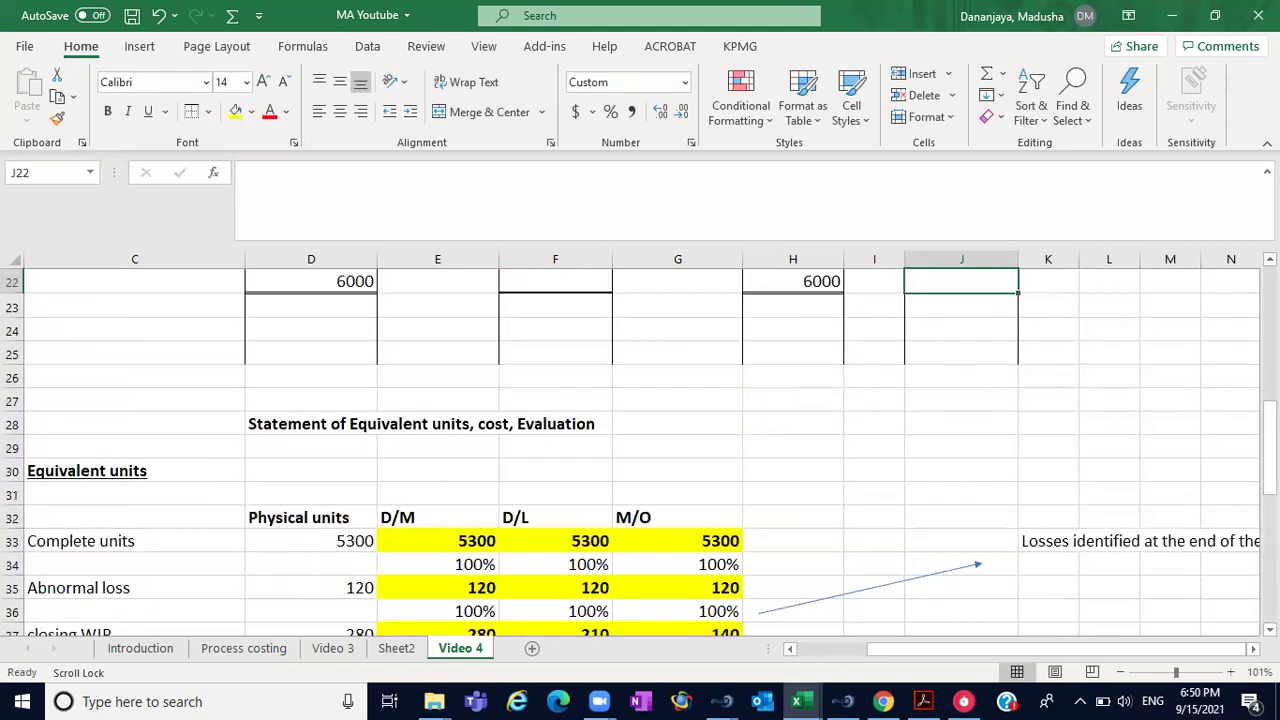
- Format the normal loss cost in J18 with a thousands separator and no decimal places
{"action": "scroll", "coordinate": [640, 445], "scroll_direction": "up", "scroll_amount": 3}
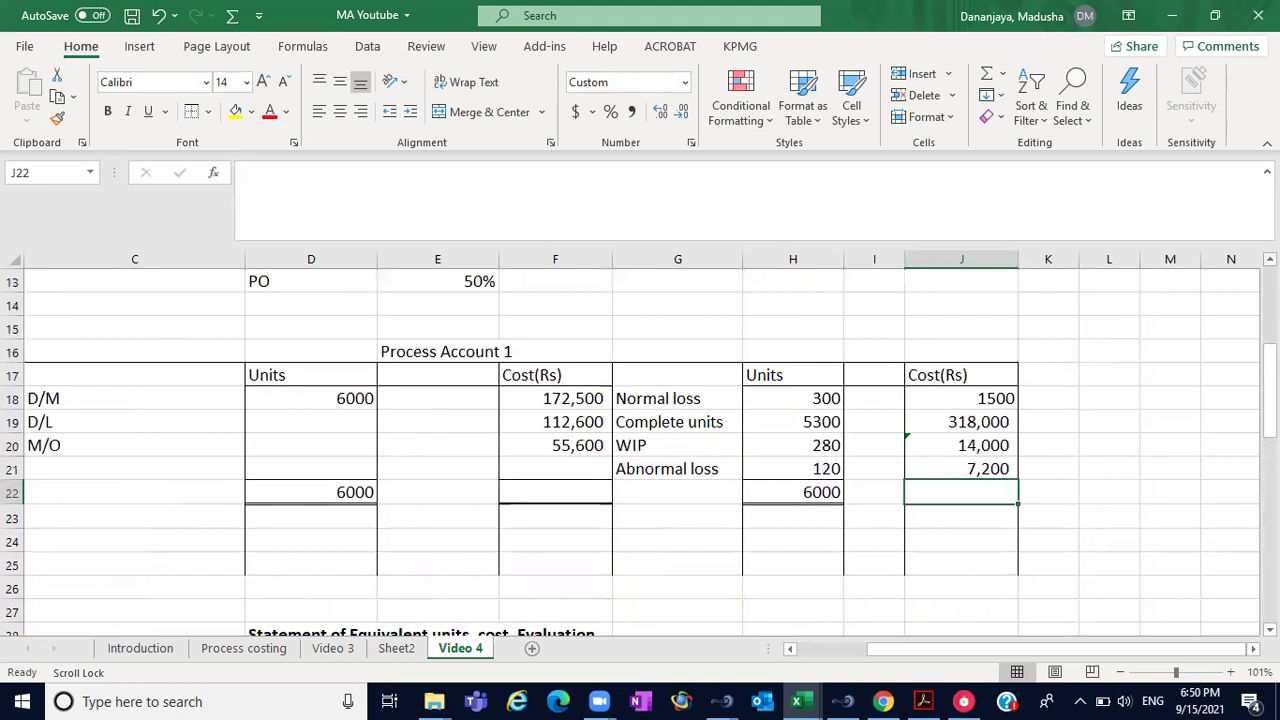
{"action": "left_click", "coordinate": [998, 402]}
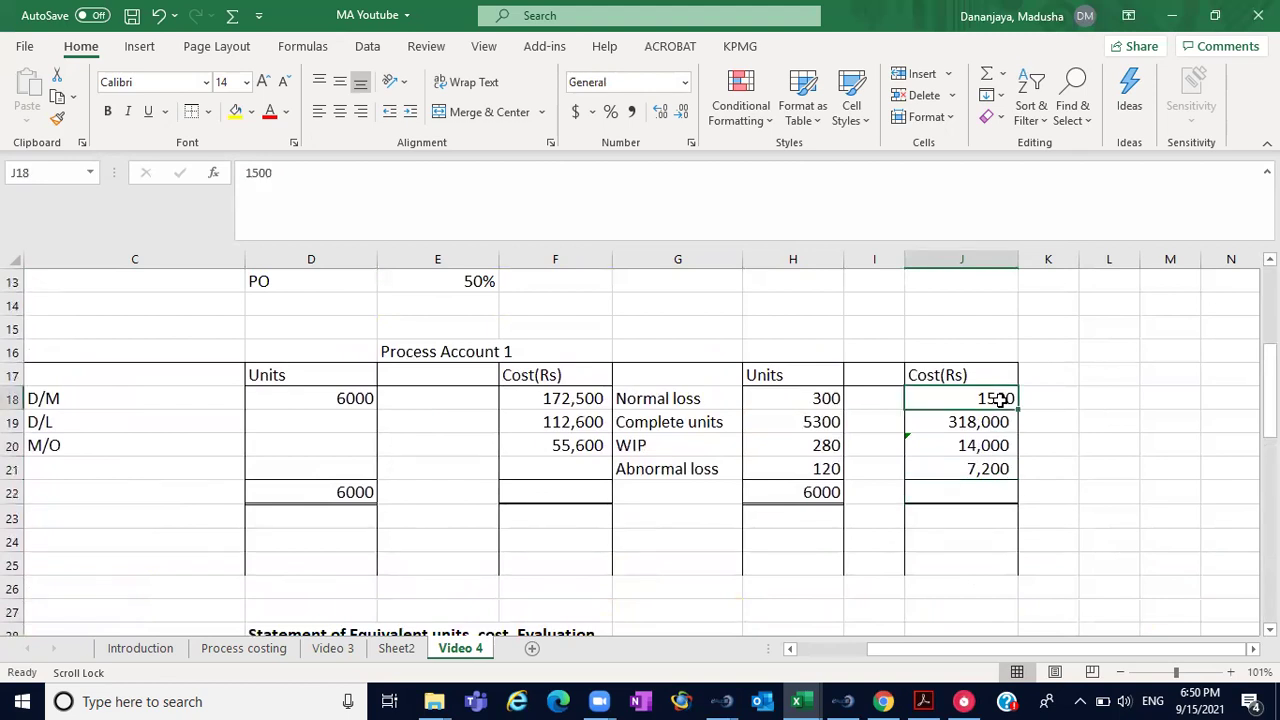
{"action": "left_click", "coordinate": [631, 112]}
{"action": "left_click", "coordinate": [682, 113]}
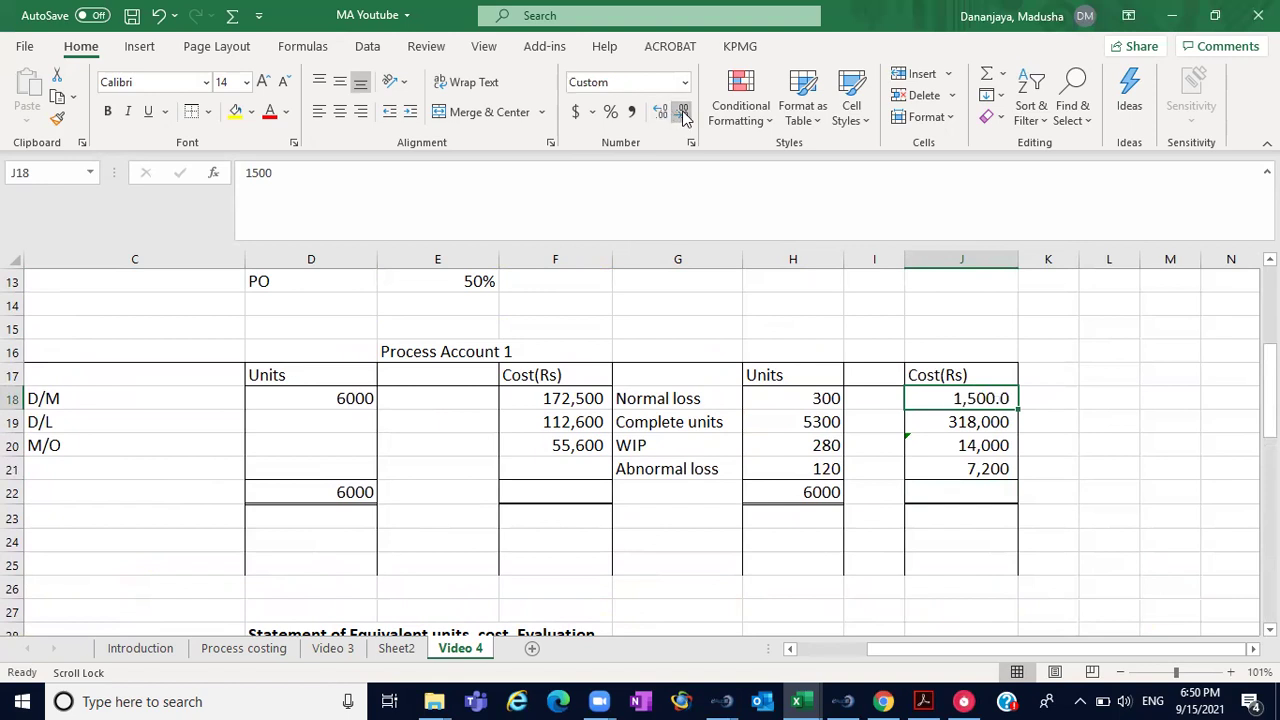
{"action": "left_click", "coordinate": [682, 113]}
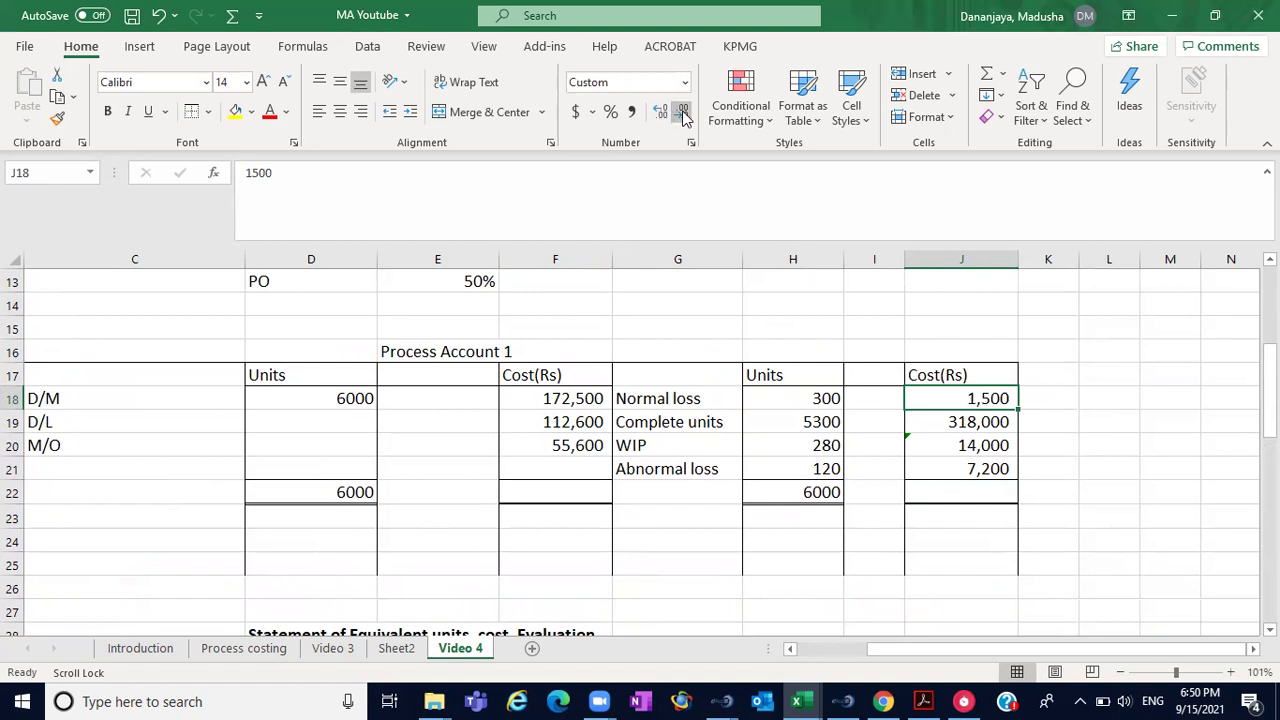
- Total the debit side's cost column in F22 of Process Account 1 with AutoSum
{"action": "left_click", "coordinate": [567, 485]}
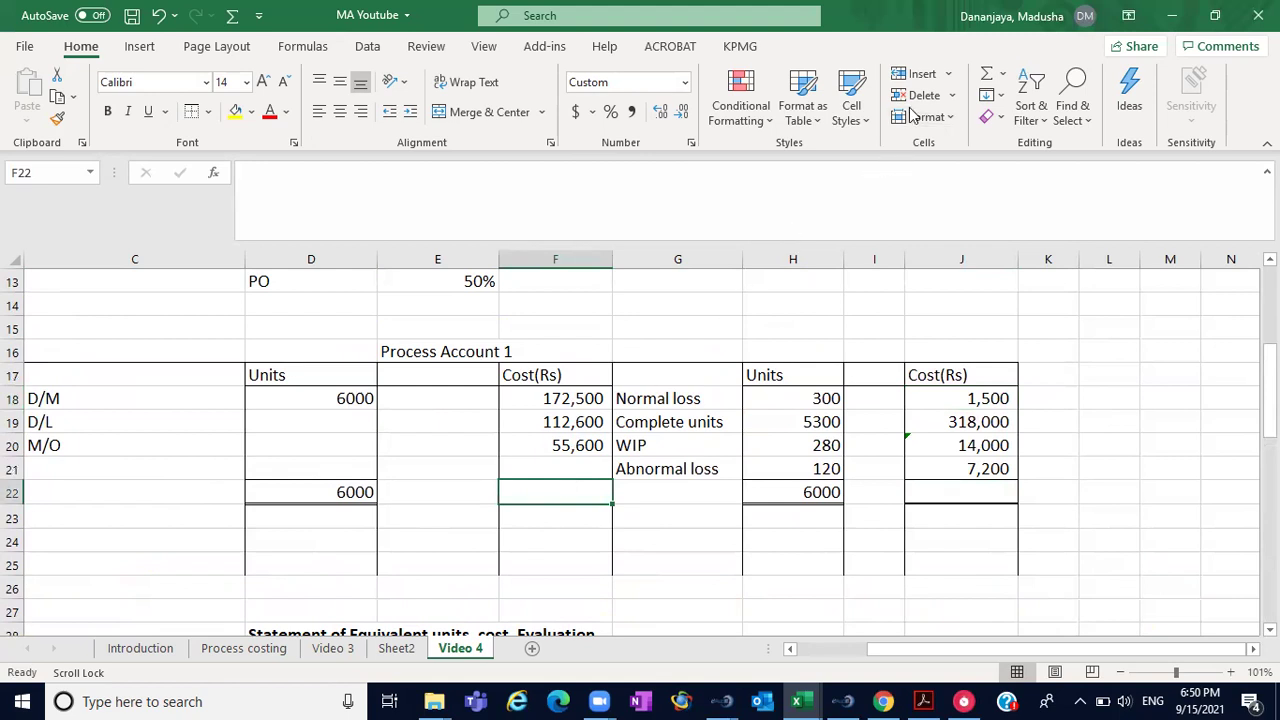
{"action": "left_click", "coordinate": [1050, 186]}
{"action": "key", "text": "Escape"}
{"action": "left_click", "coordinate": [987, 74]}
{"action": "key", "text": "Return"}
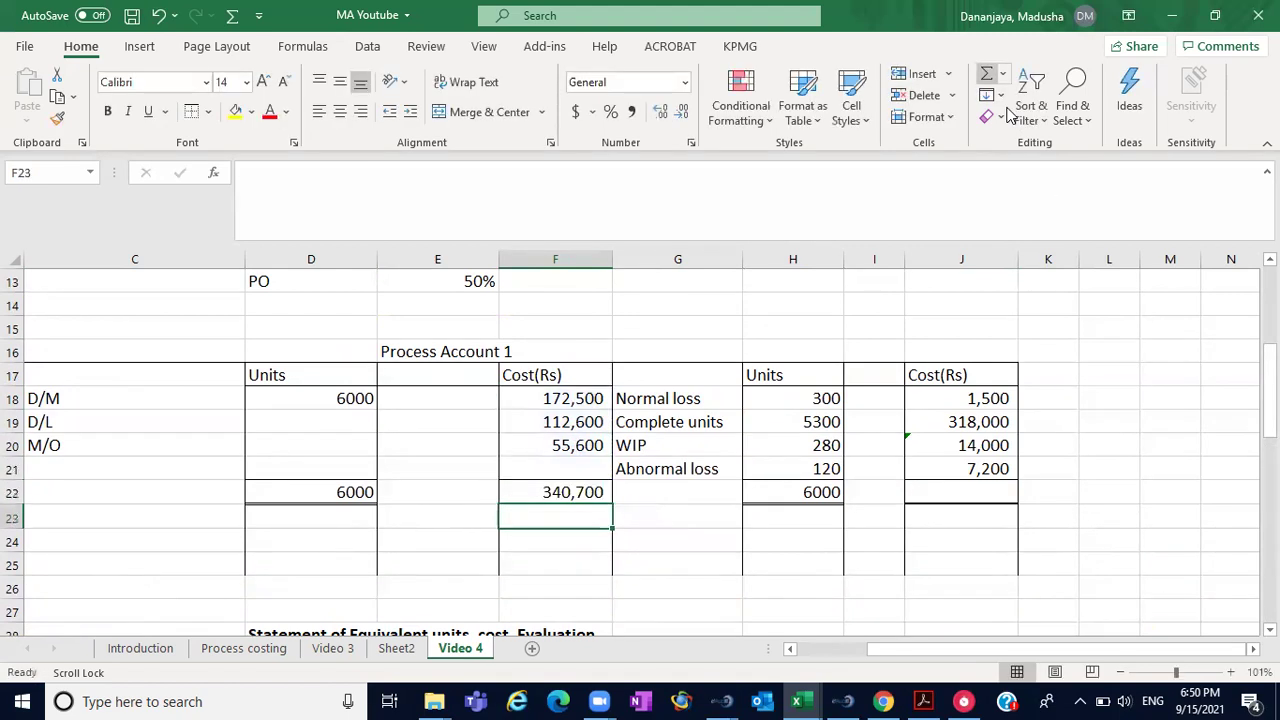
- Total the credit side's cost column in J22 of Process Account 1 with AutoSum
{"action": "left_click", "coordinate": [953, 474]}
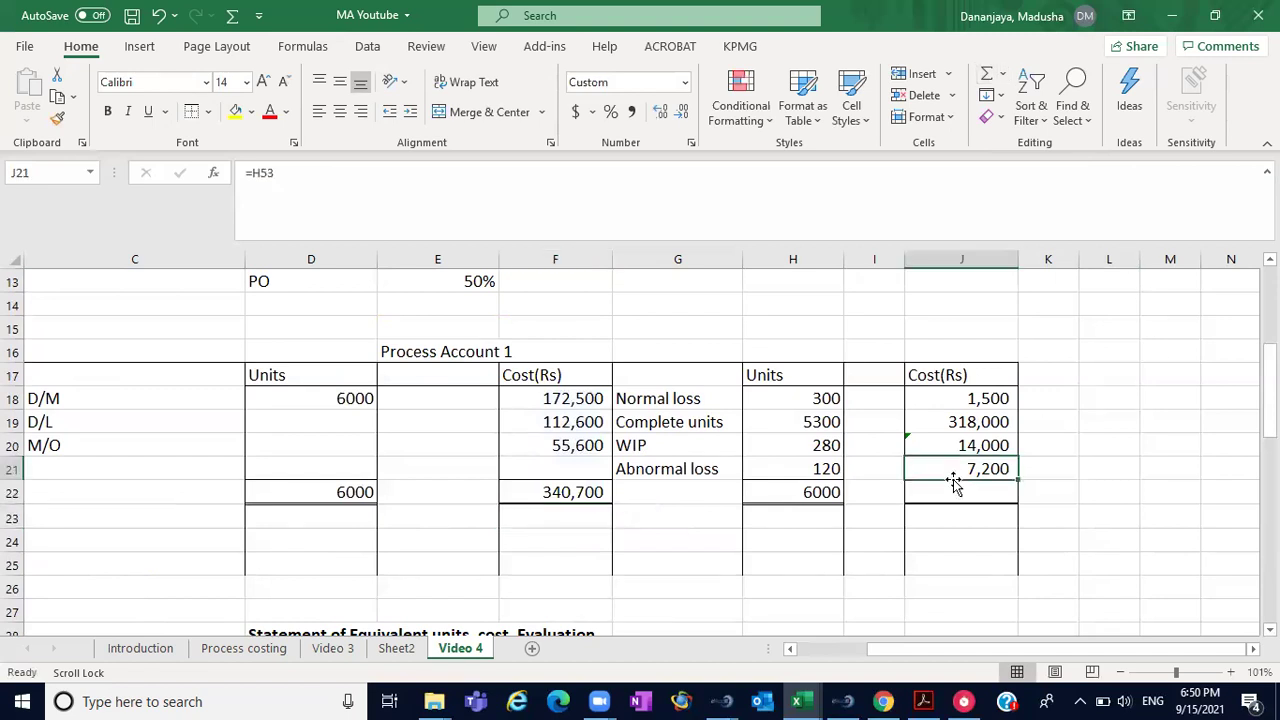
{"action": "left_click", "coordinate": [936, 492]}
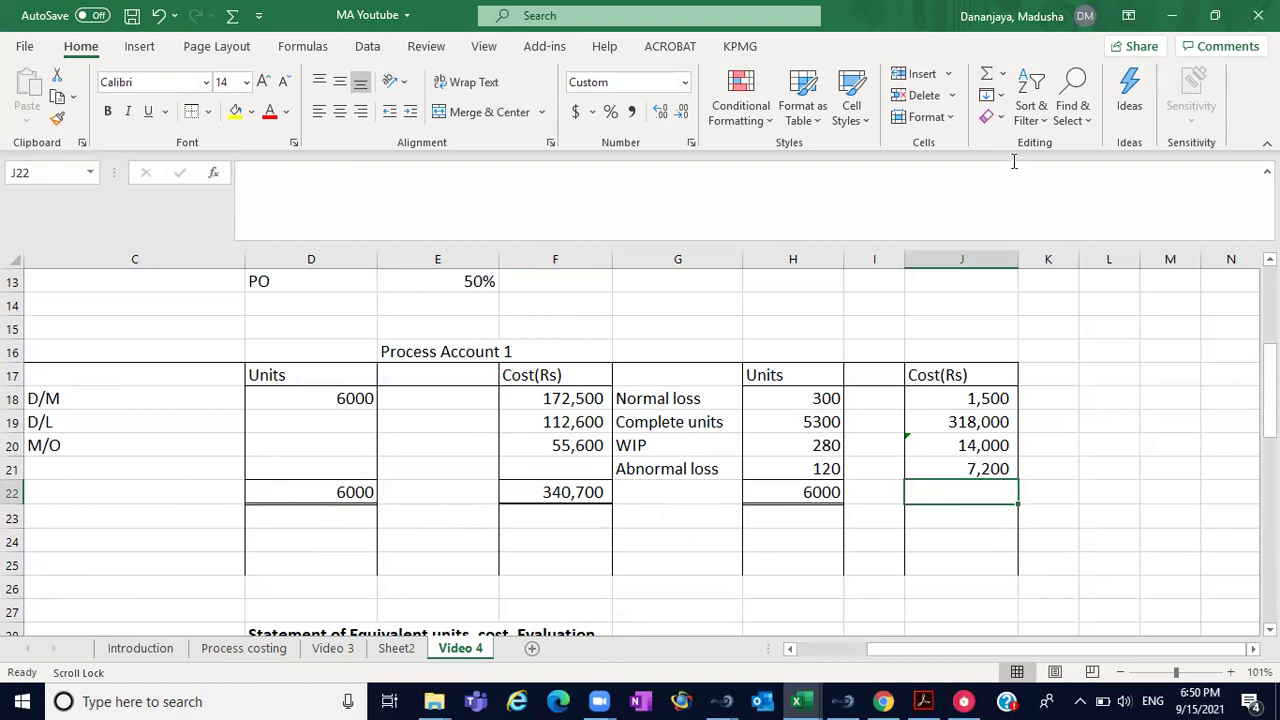
{"action": "left_click", "coordinate": [987, 73]}
{"action": "key", "text": "Return"}
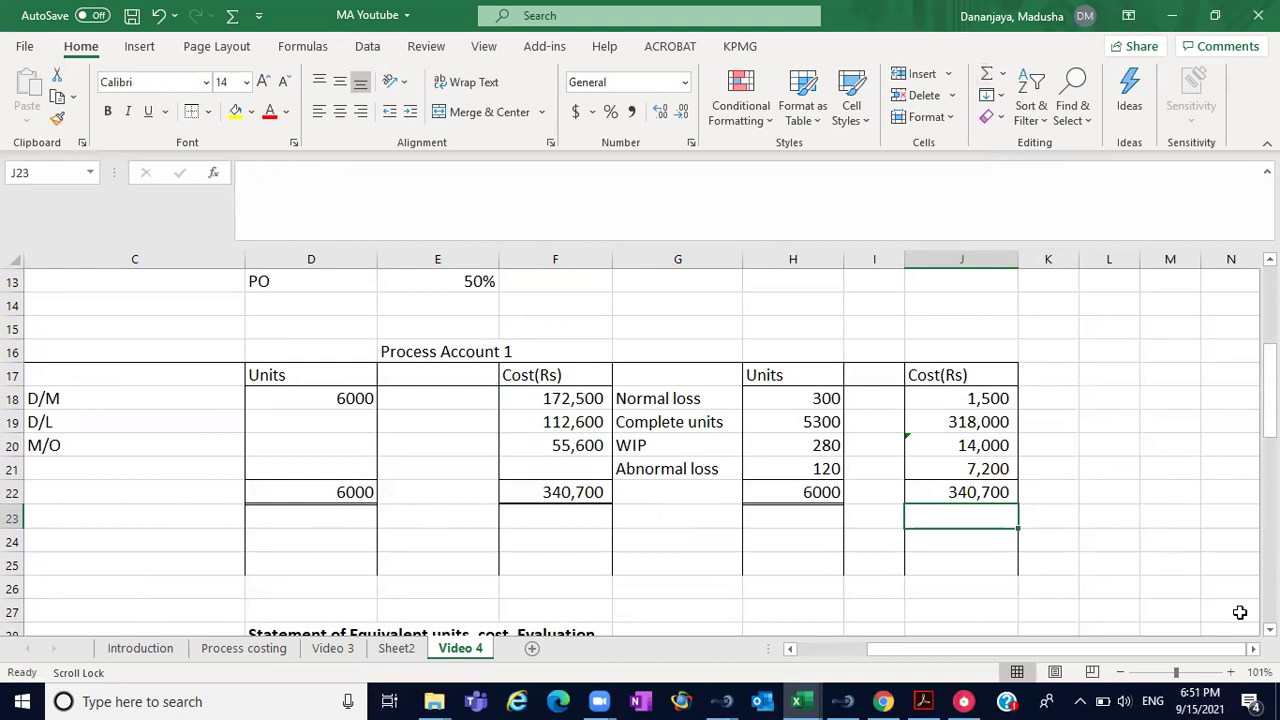
- Highlight the complete units, WIP and abnormal loss costs in J19:J21 with yellow fill
{"action": "left_click", "coordinate": [988, 423]}
{"action": "left_click_drag", "start_coordinate": [988, 423], "coordinate": [978, 466]}
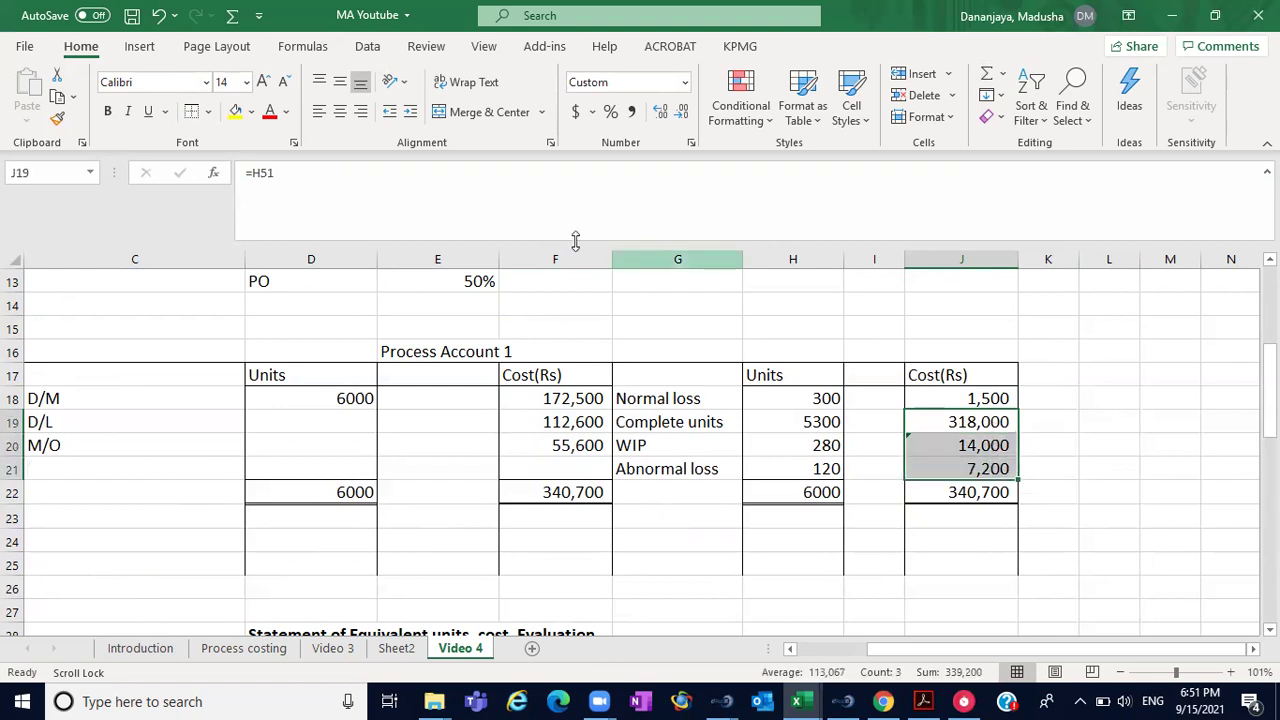
{"action": "left_click", "coordinate": [238, 116]}
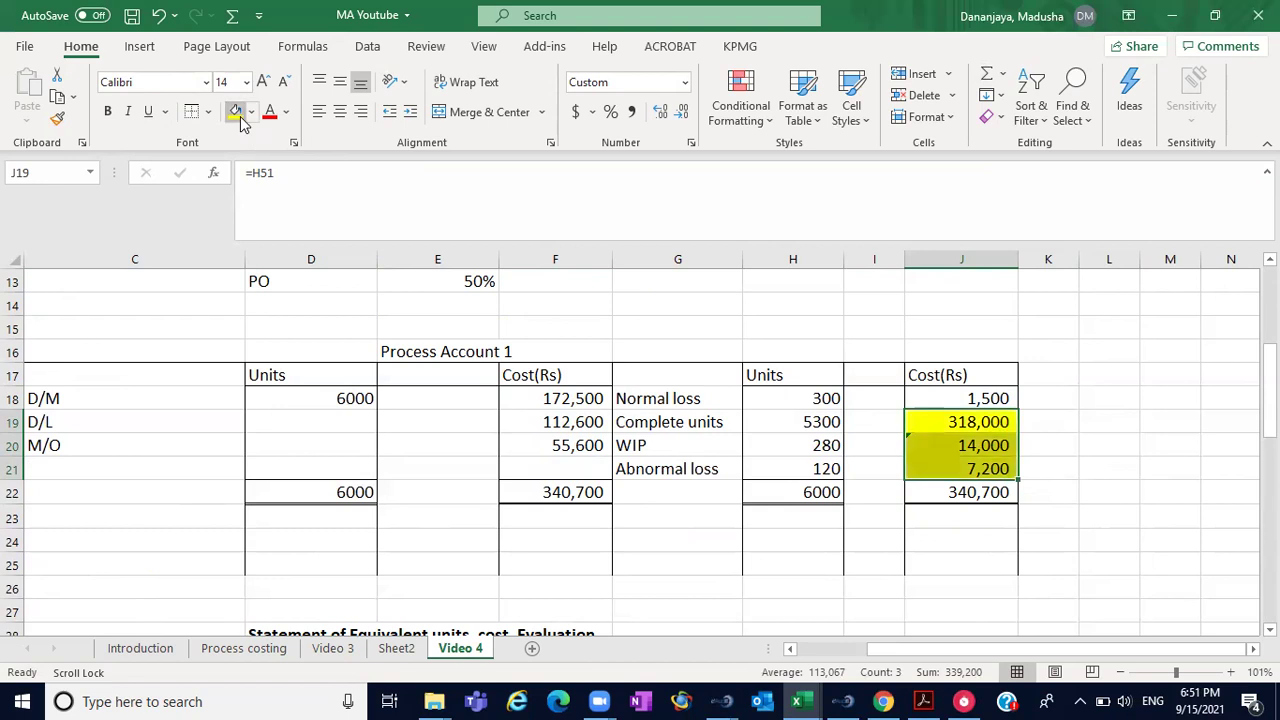
{"action": "left_click", "coordinate": [1082, 444]}
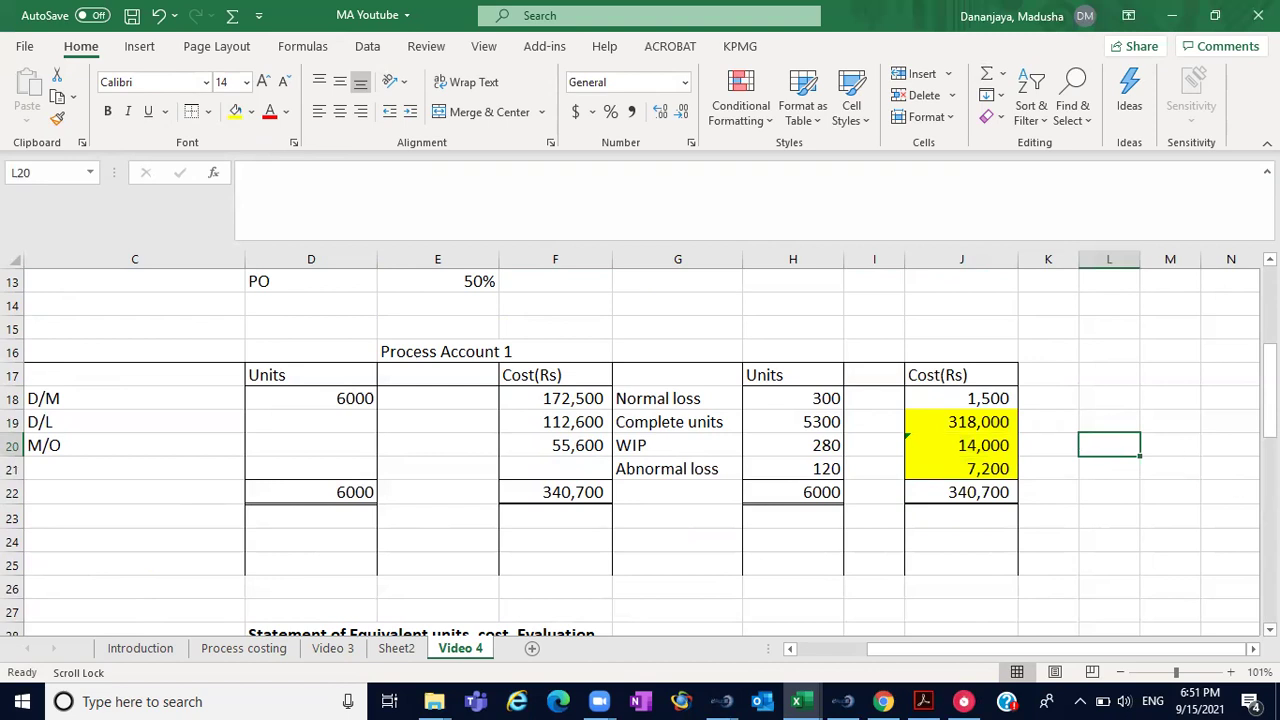
{"action": "key", "text": "Down"}
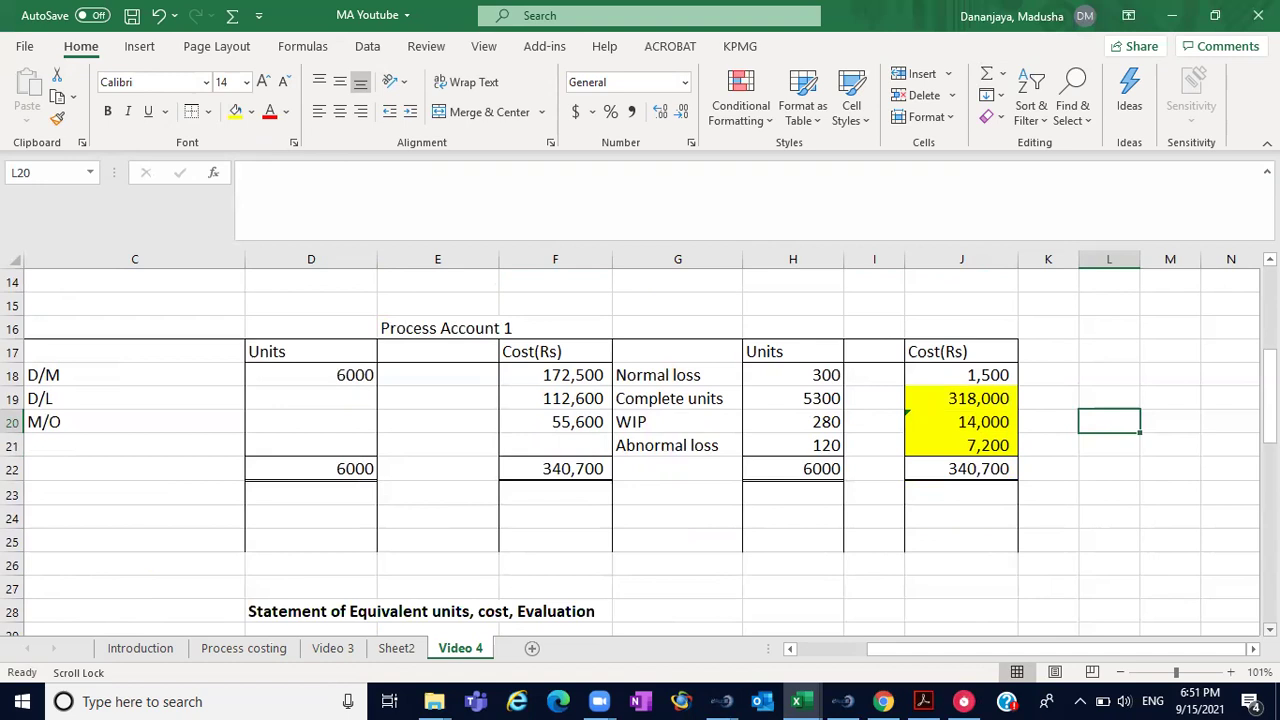
{"action": "left_click", "coordinate": [688, 398]}
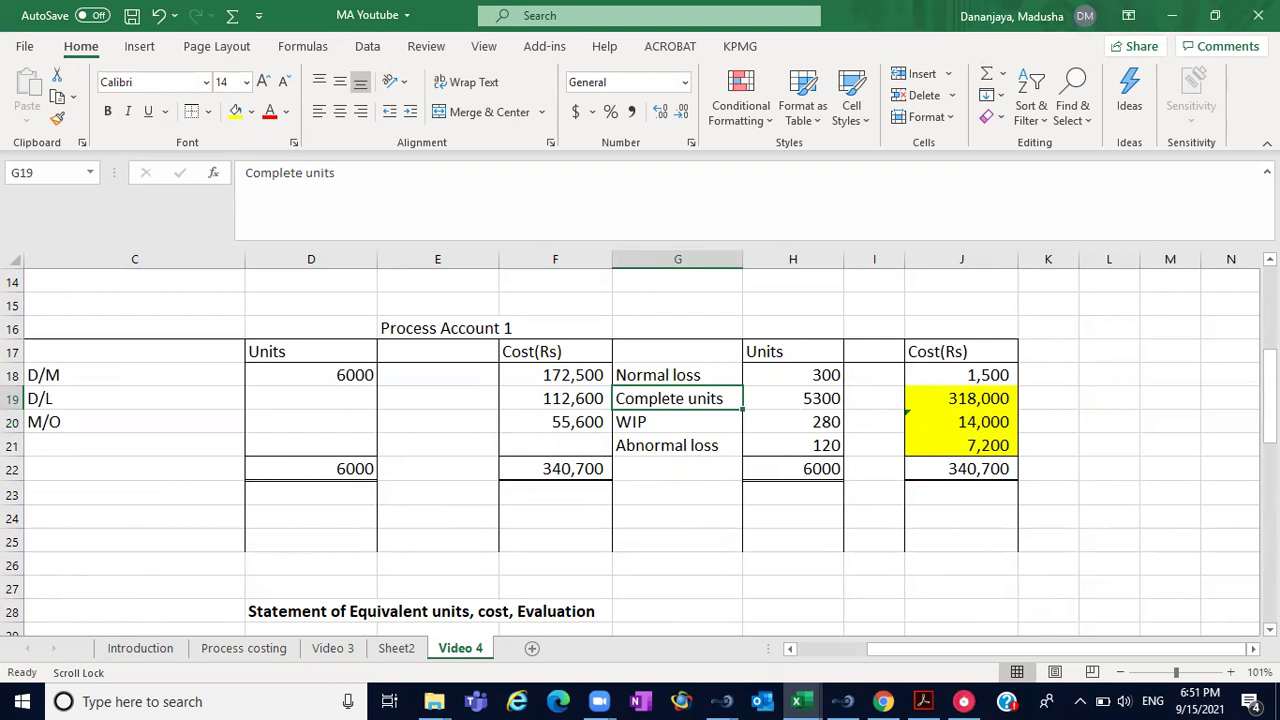
{"action": "scroll", "coordinate": [639, 458], "scroll_direction": "down", "scroll_amount": 1}
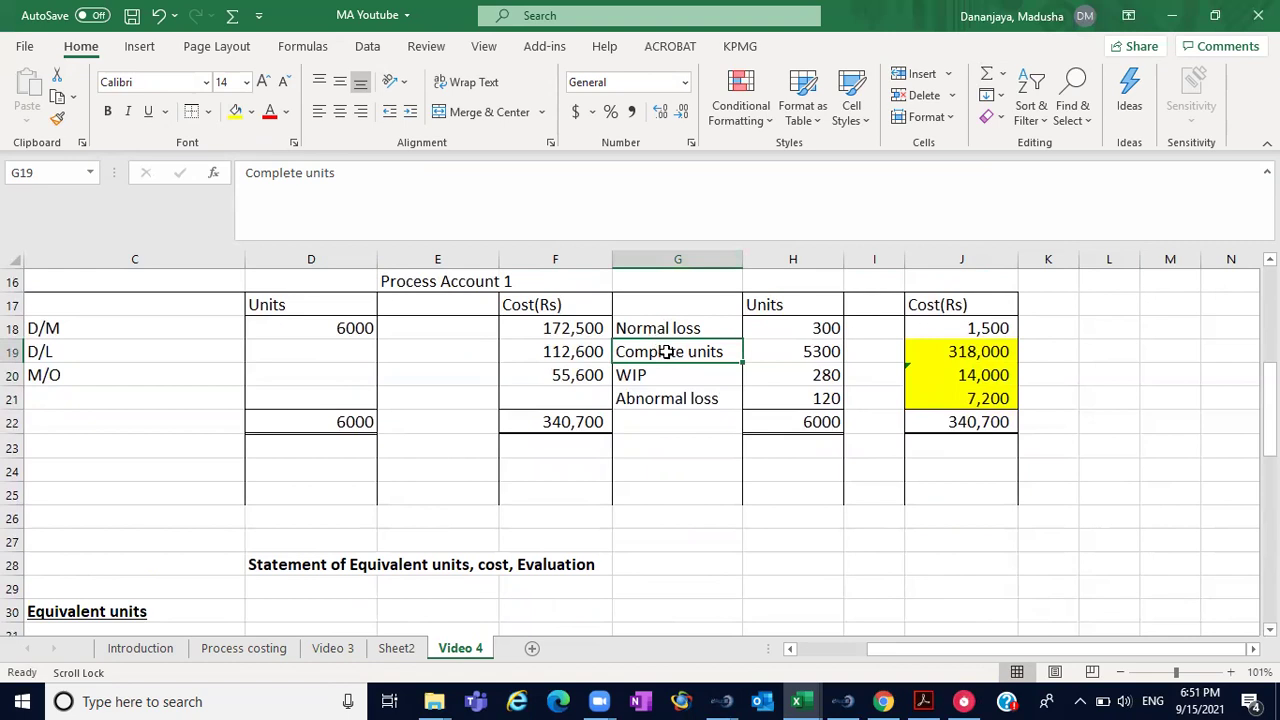
{"action": "left_click", "coordinate": [948, 355]}
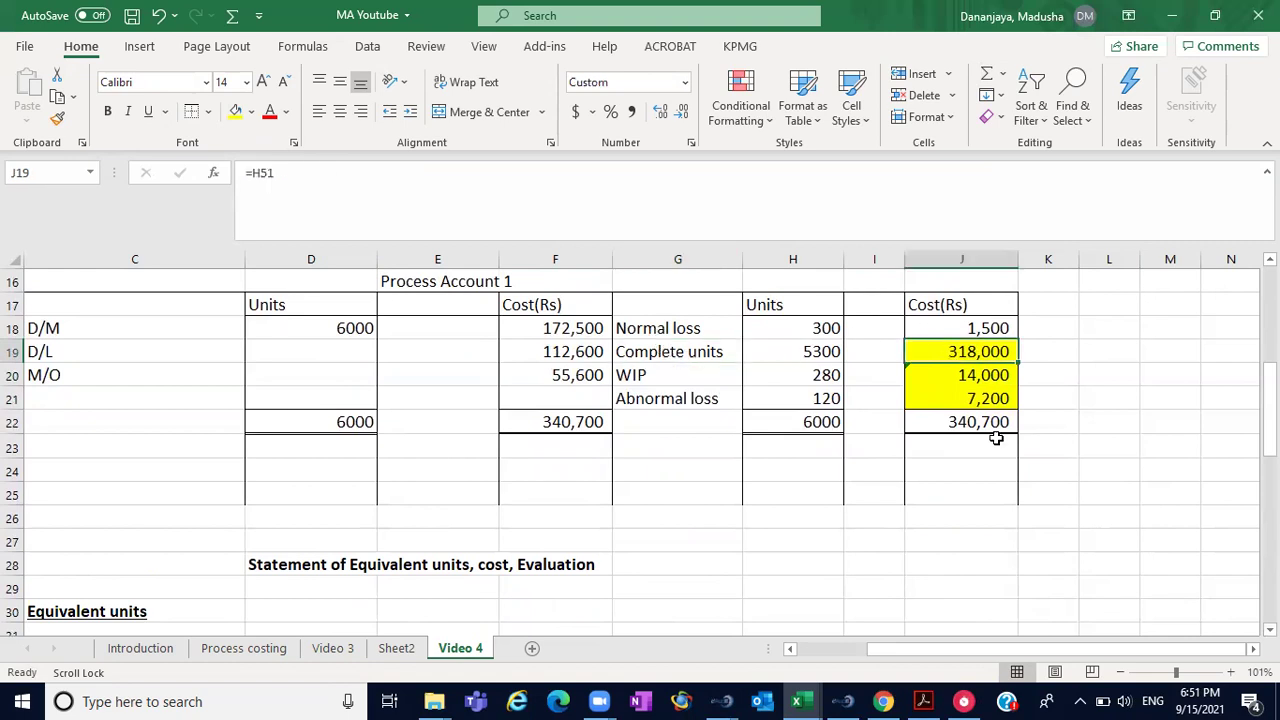
- Copy the Process Account 1 table in C16:J23 and paste it below the evaluation section, starting at C61
{"action": "left_click", "coordinate": [138, 281]}
{"action": "left_click_drag", "start_coordinate": [138, 281], "coordinate": [690, 449]}
{"action": "left_click_drag", "start_coordinate": [813, 424], "coordinate": [957, 446]}
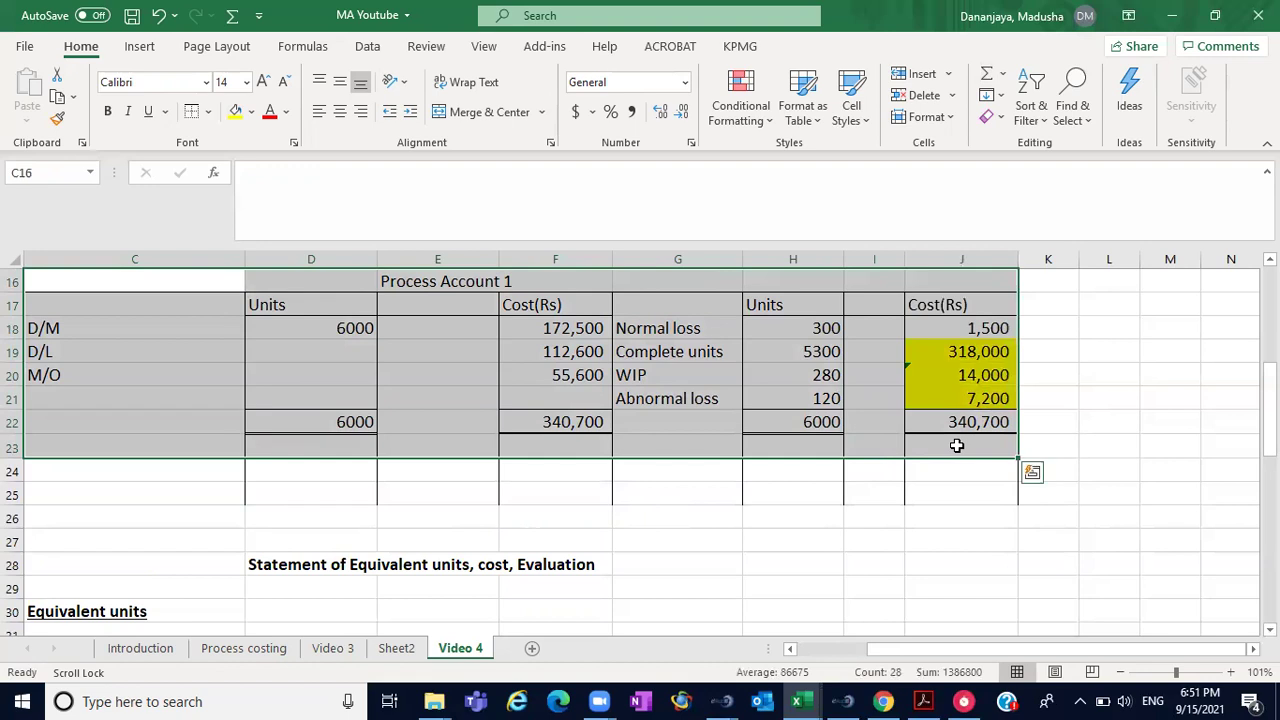
{"action": "key", "text": "ctrl+c"}
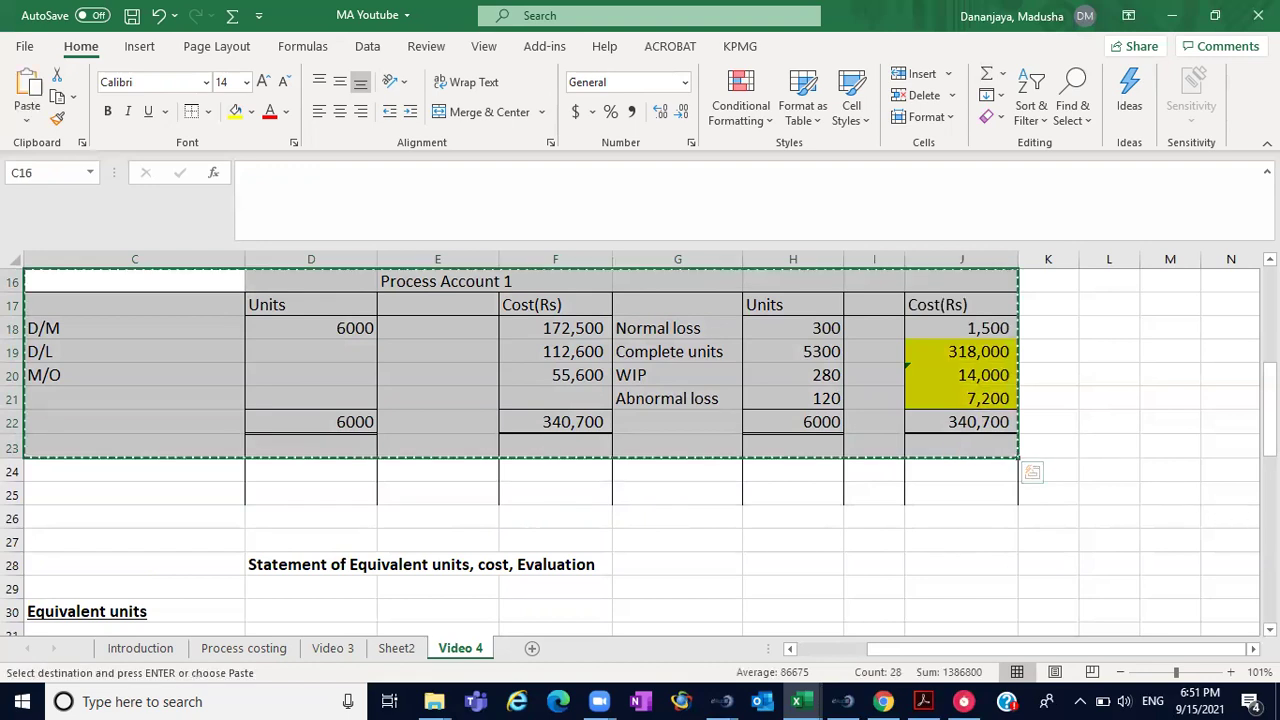
{"action": "scroll", "coordinate": [640, 450], "scroll_direction": "down", "scroll_amount": 10}
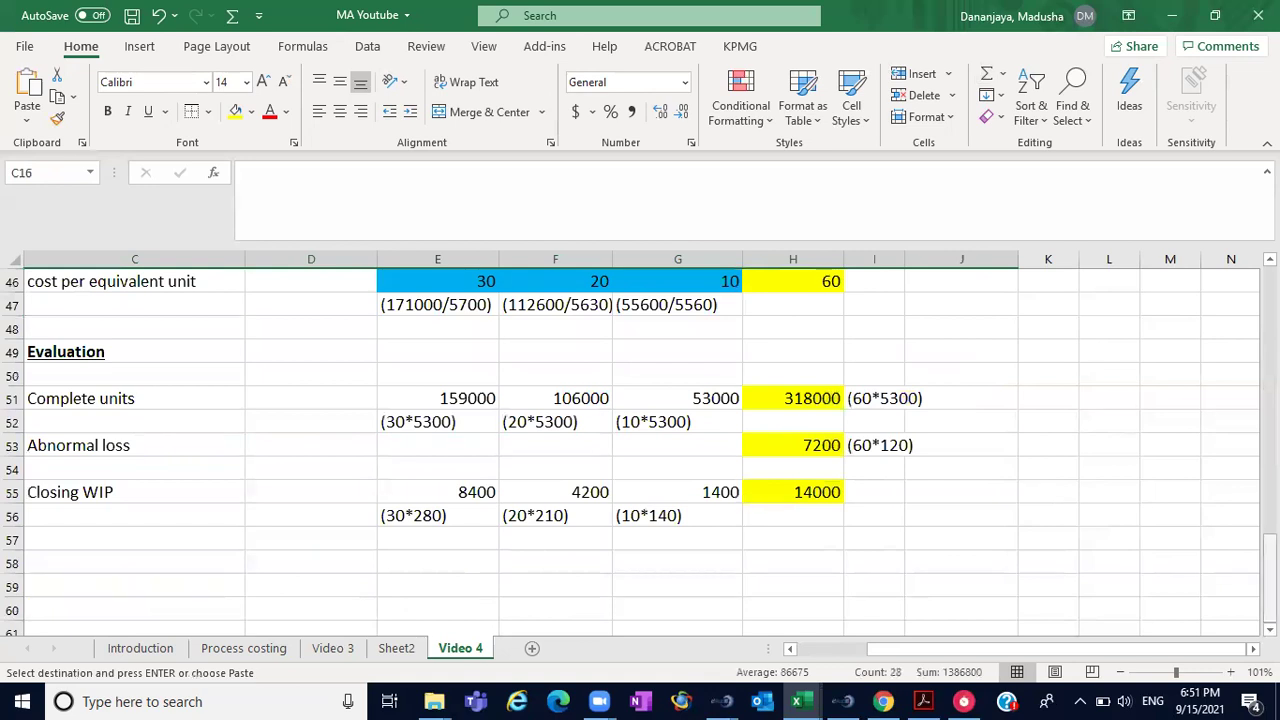
{"action": "scroll", "coordinate": [640, 442], "scroll_direction": "down", "scroll_amount": 2}
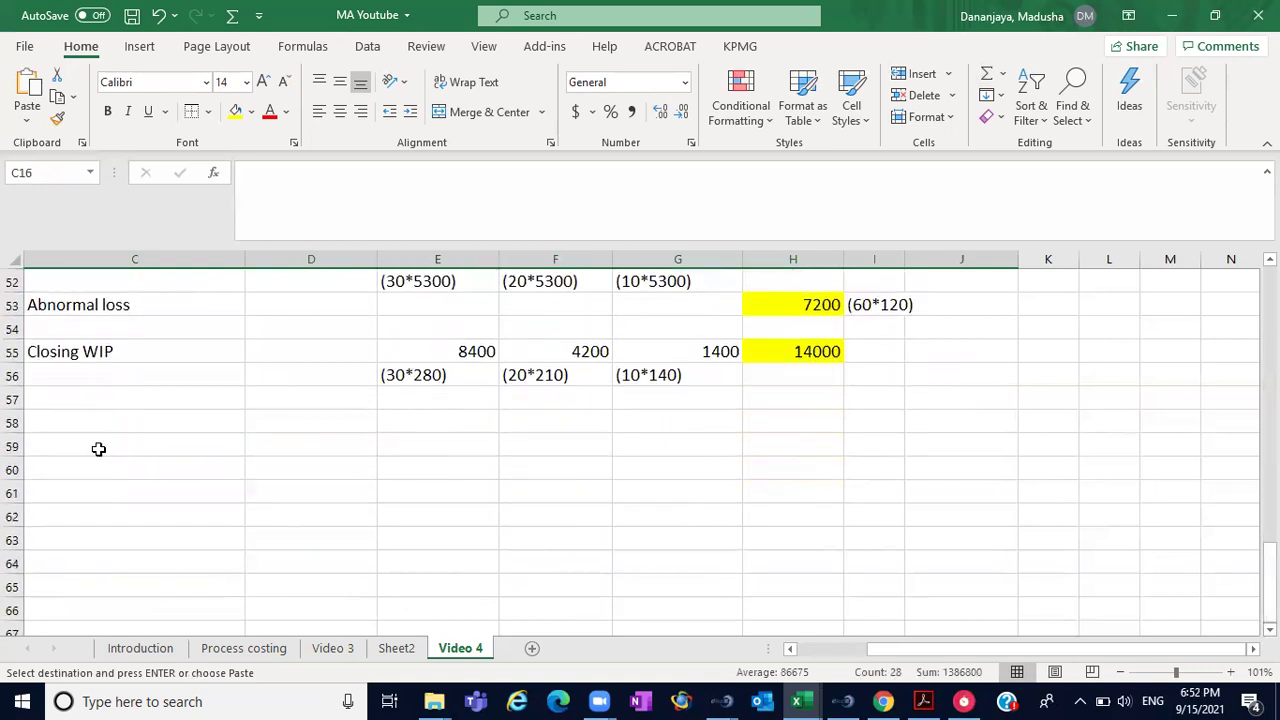
{"action": "left_click", "coordinate": [102, 492]}
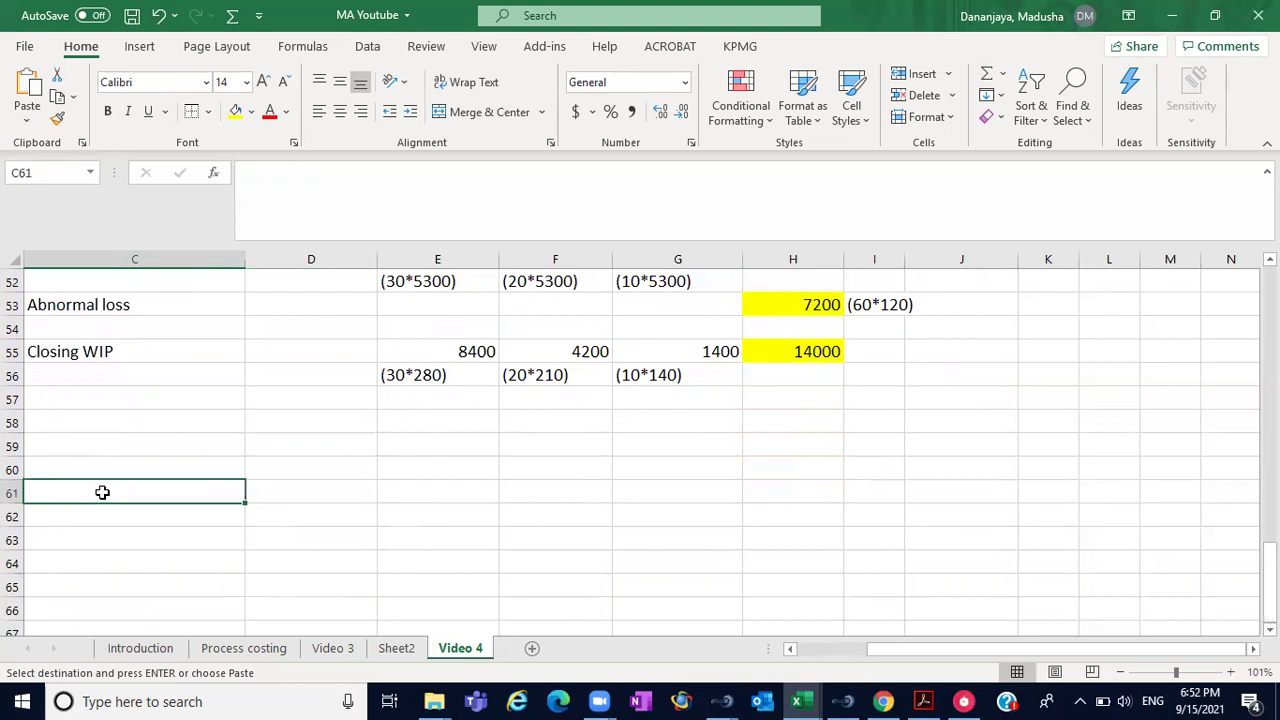
{"action": "key", "text": "ctrl+v"}
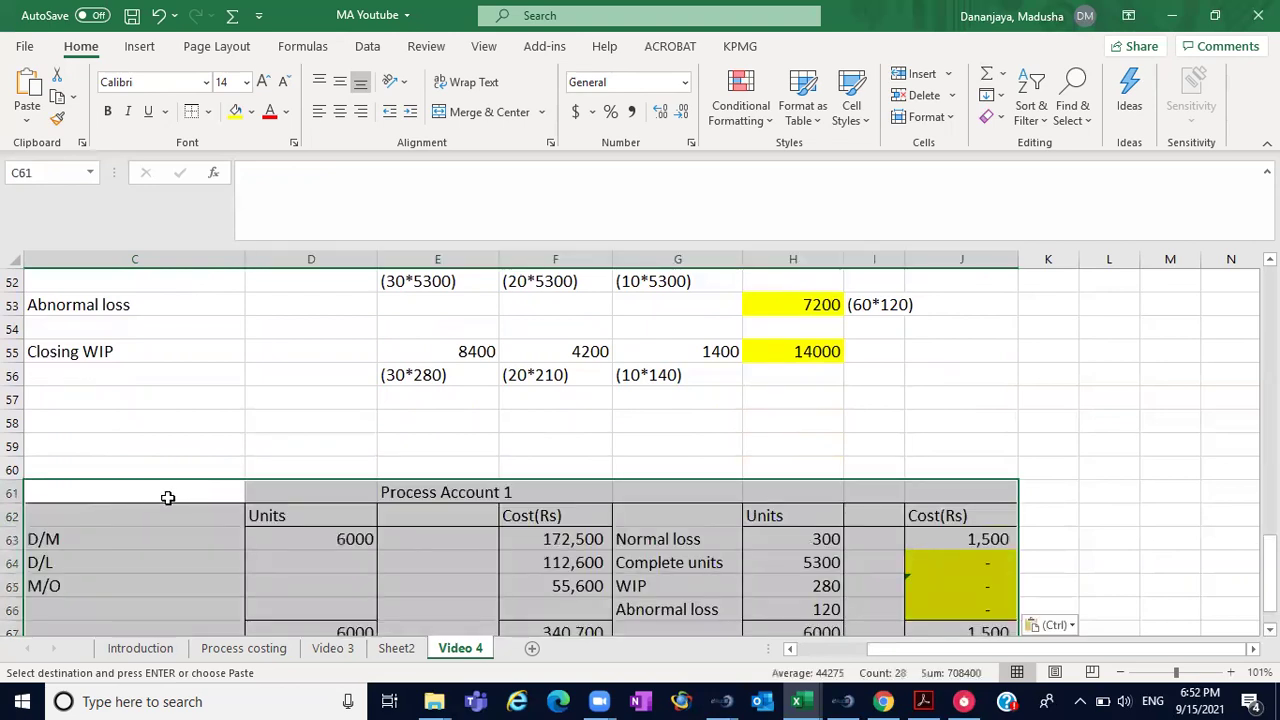
- Change the pasted table's title in E61 to Process Account 2
{"action": "left_click", "coordinate": [413, 495]}
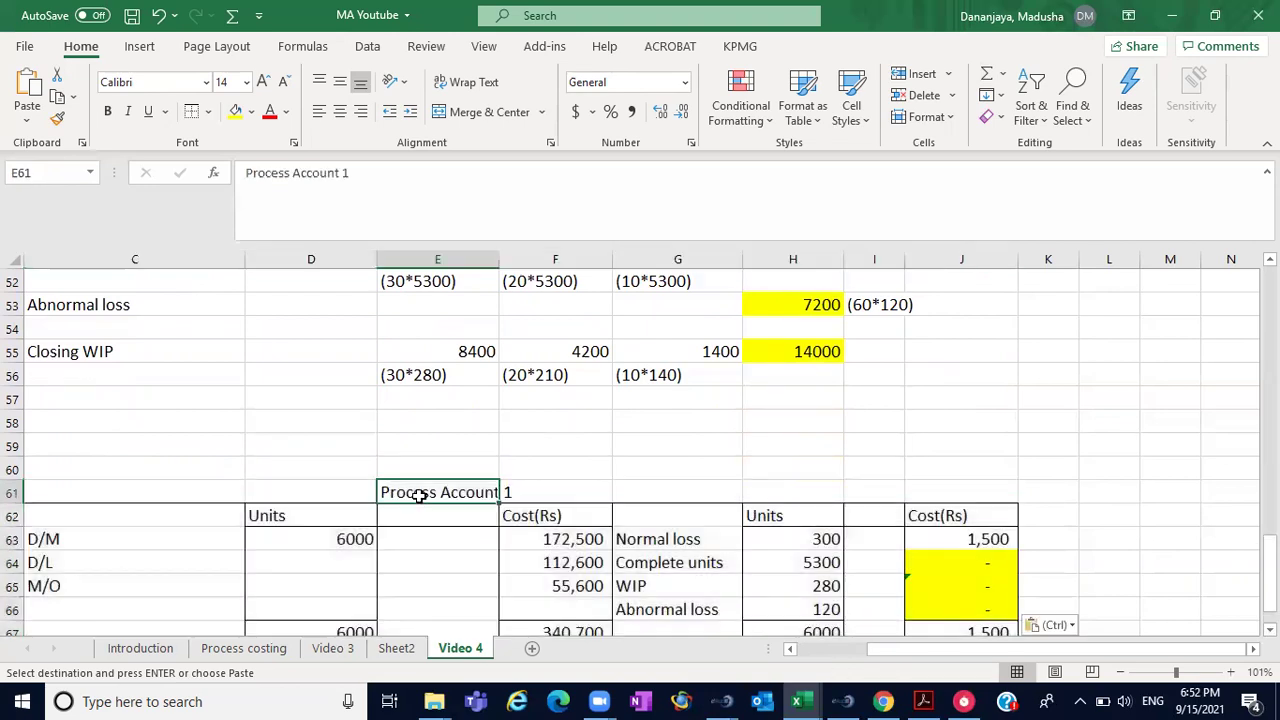
{"action": "left_click", "coordinate": [362, 185]}
{"action": "key", "text": "BackSpace"}
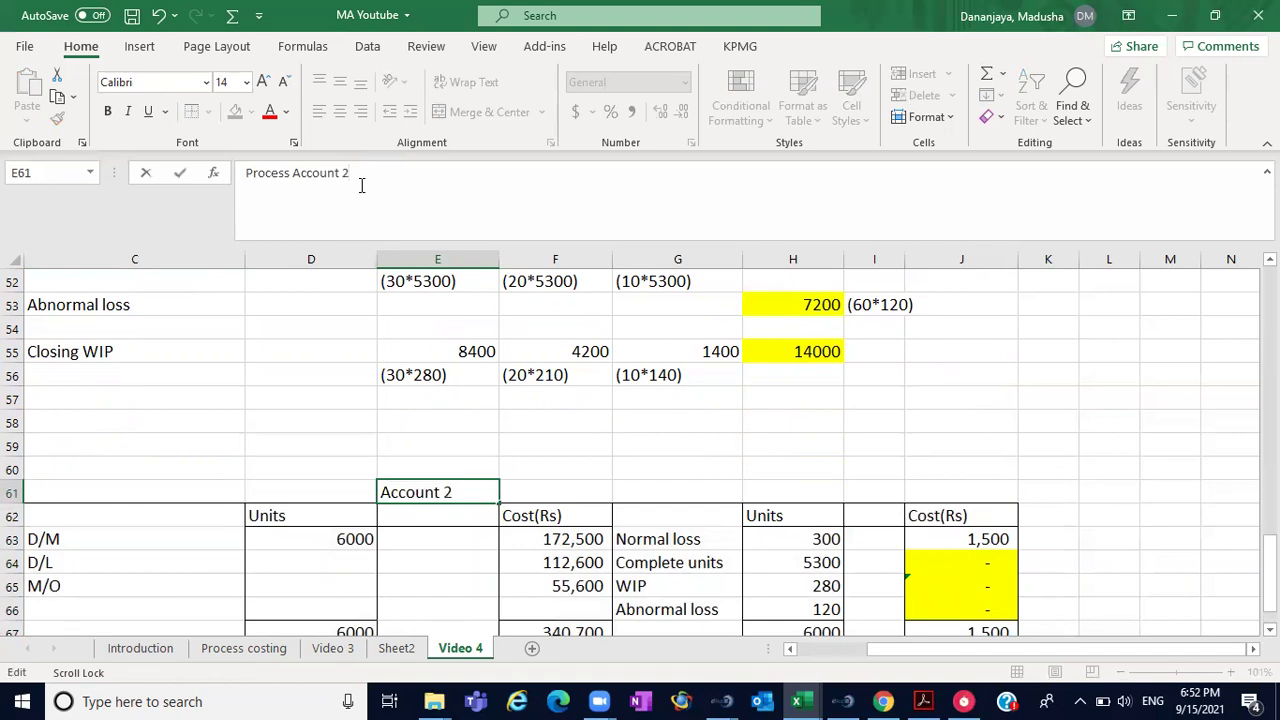
{"action": "left_click", "coordinate": [783, 443]}
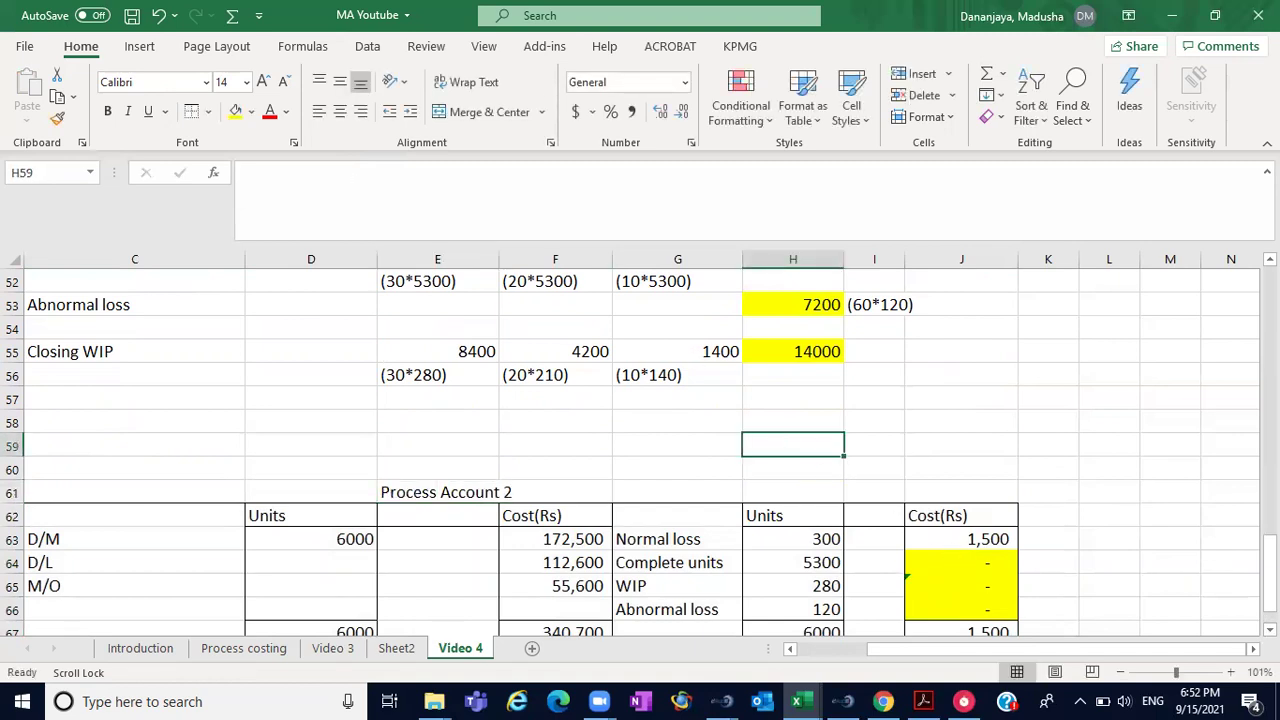
- Clear the copied units, costs and credit-side labels in D63:J67 of Process Account 2
{"action": "scroll", "coordinate": [740, 517], "scroll_direction": "down", "scroll_amount": 2}
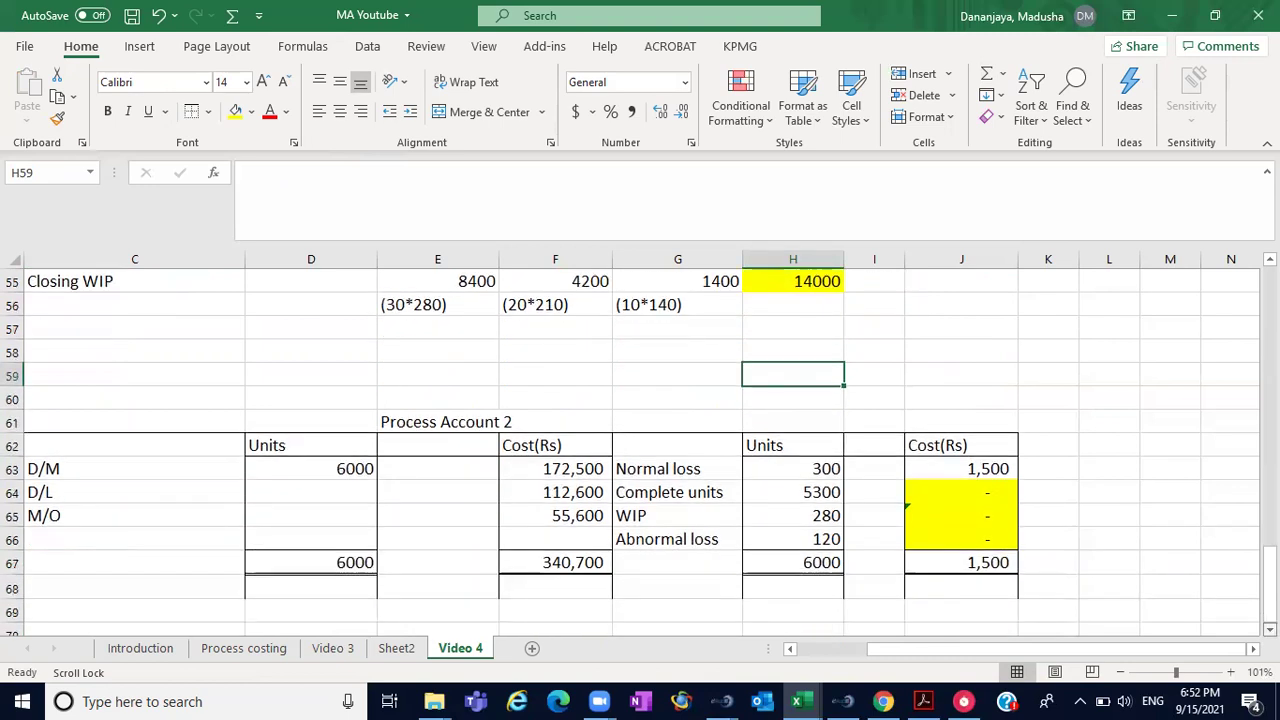
{"action": "left_click_drag", "start_coordinate": [348, 424], "coordinate": [985, 515]}
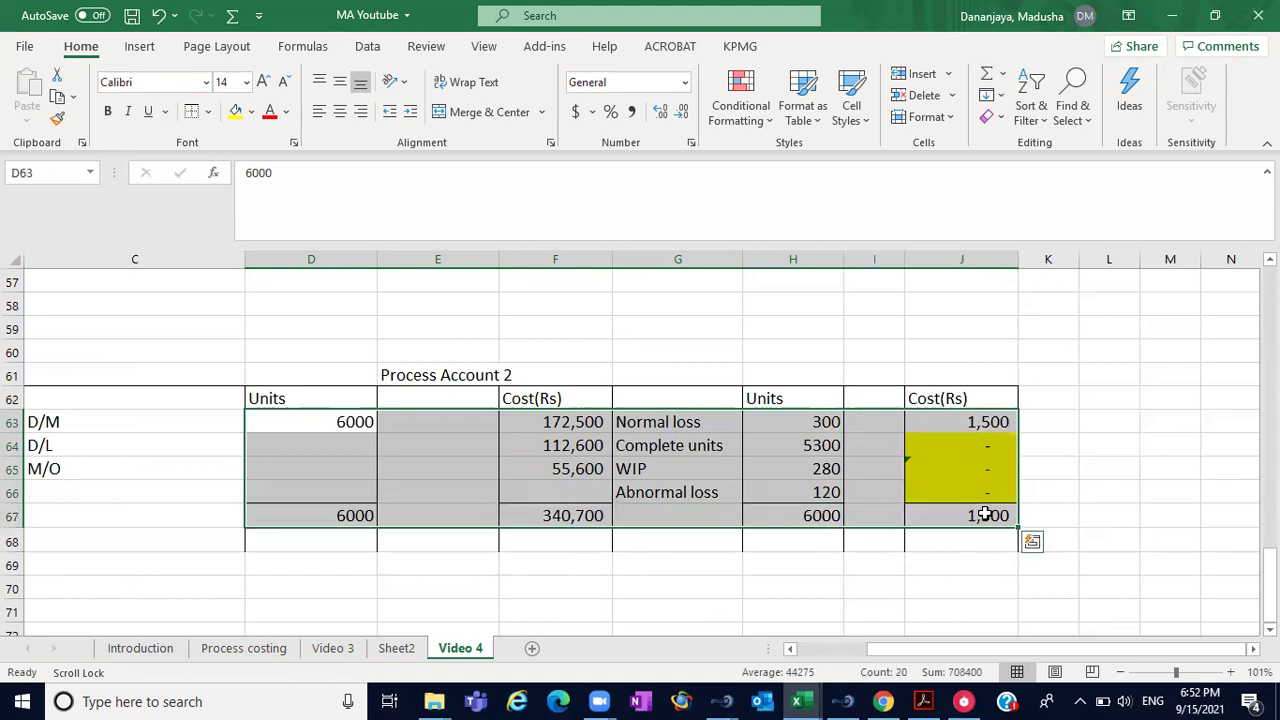
{"action": "key", "text": "Delete"}
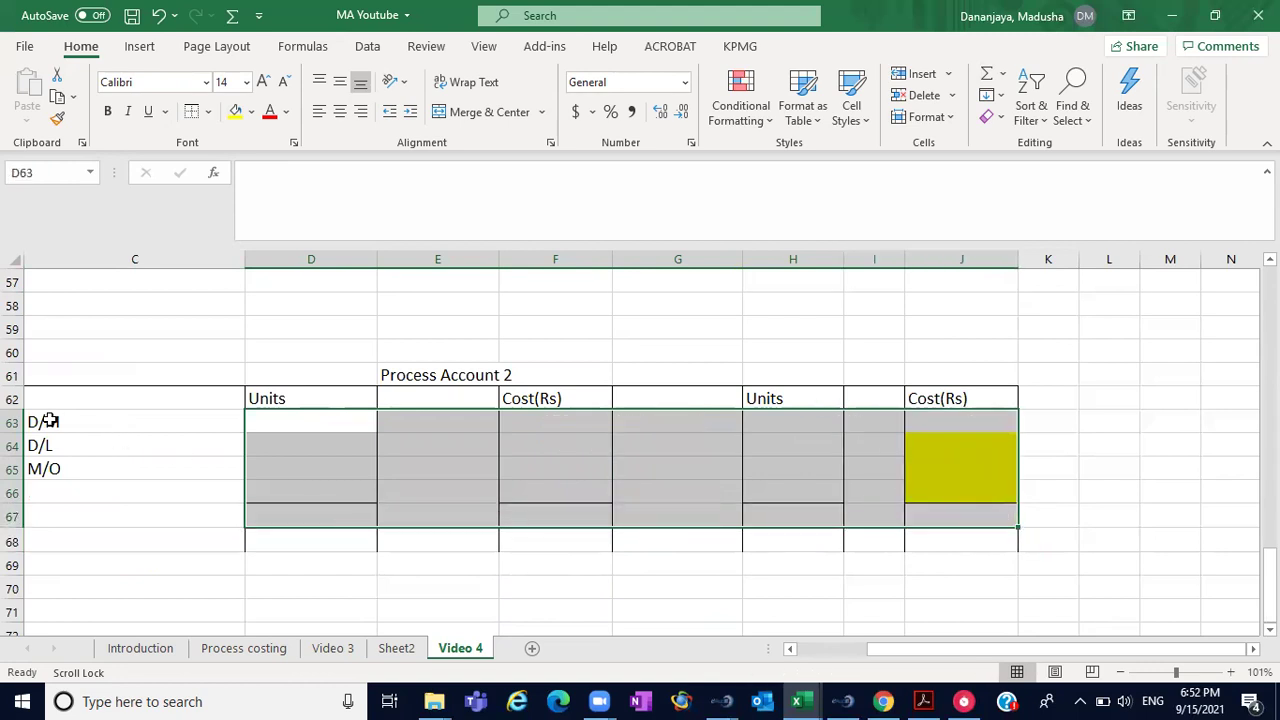
- Insert a blank row above the D/M row, at row 63 of Process Account 2
{"action": "left_click", "coordinate": [13, 422]}
{"action": "right_click", "coordinate": [13, 422]}
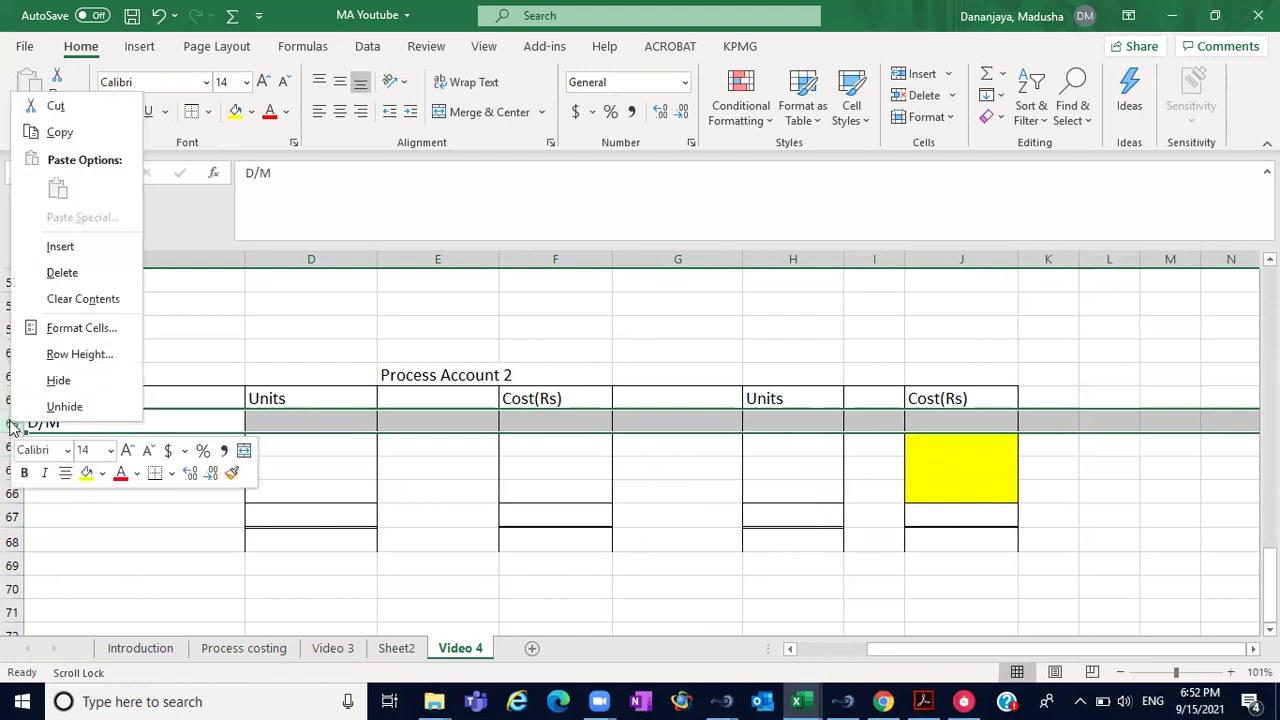
{"action": "left_click", "coordinate": [58, 247]}
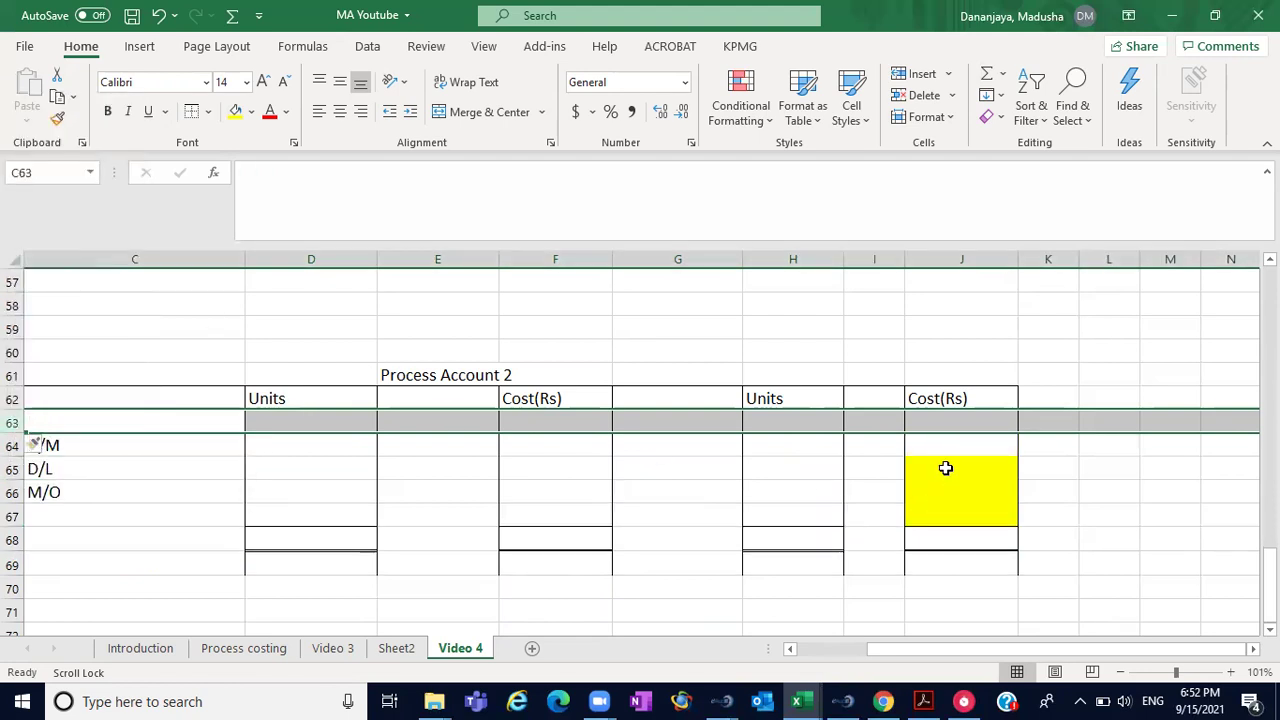
- Undo the row insertion in Process Account 2 and remove the yellow fill from J64:J66
{"action": "left_click", "coordinate": [159, 17]}
{"action": "left_click_drag", "start_coordinate": [979, 442], "coordinate": [988, 494]}
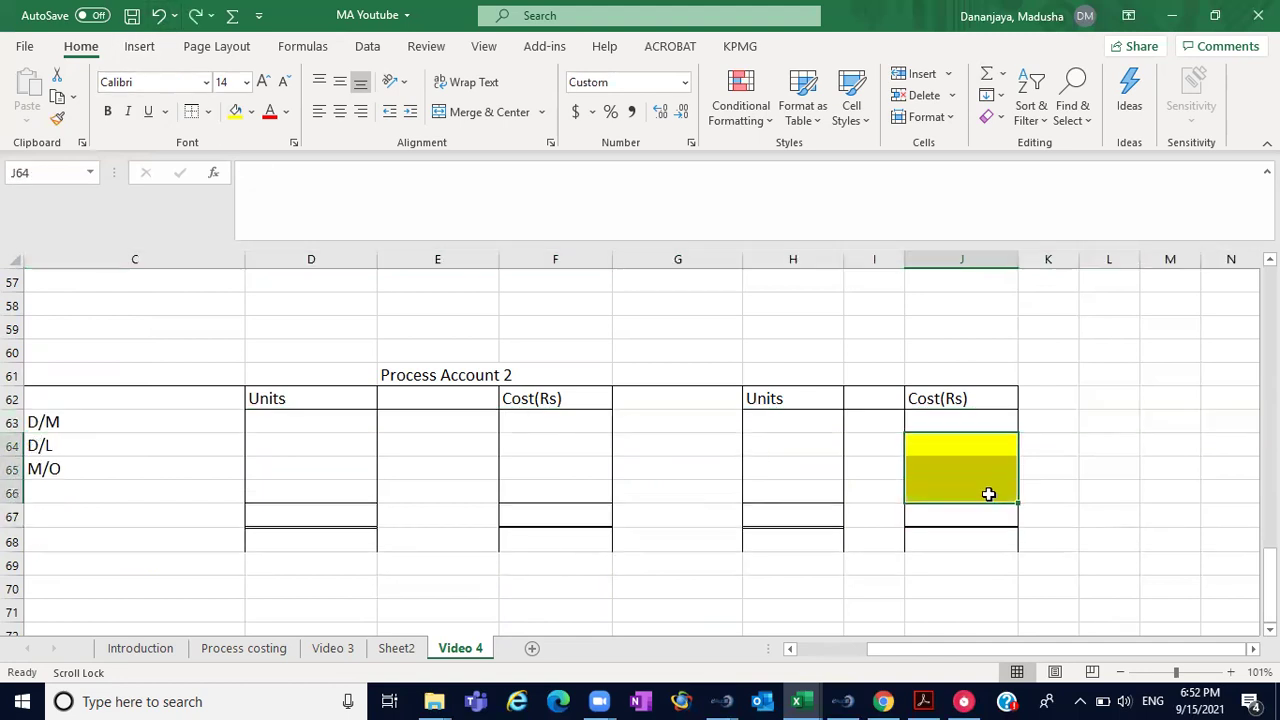
{"action": "left_click", "coordinate": [252, 112]}
{"action": "left_click", "coordinate": [283, 318]}
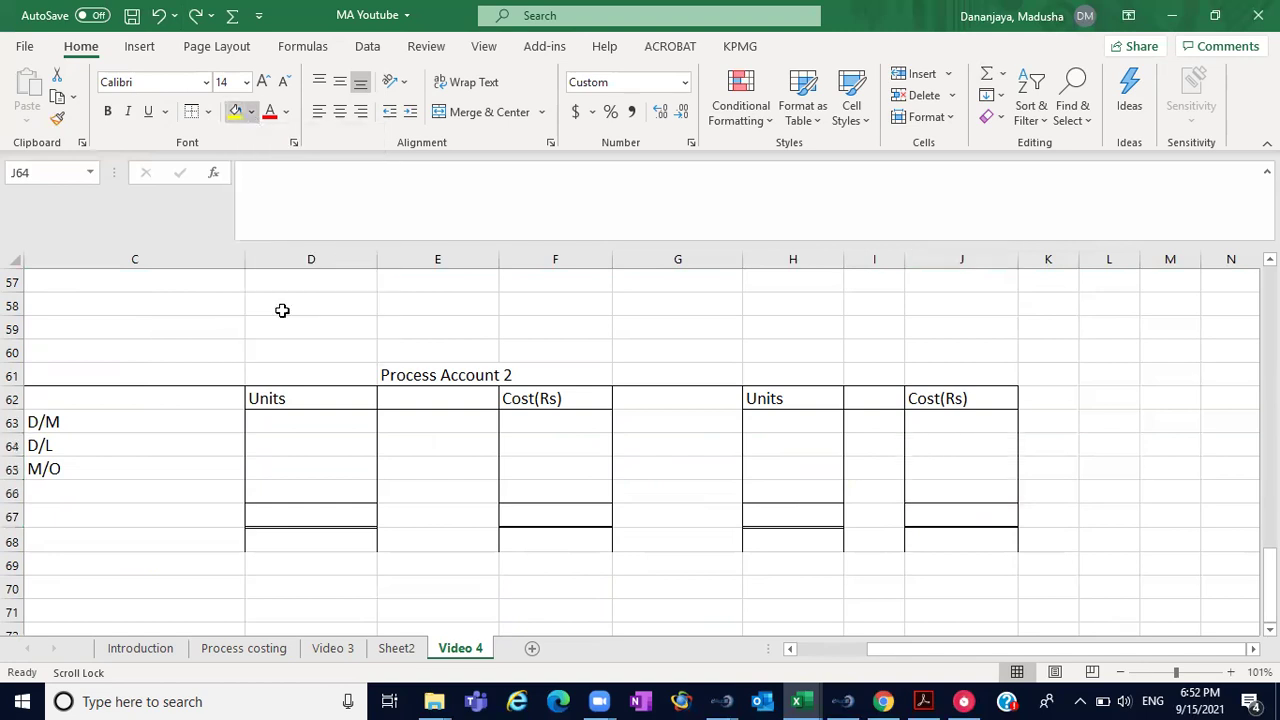
- Replace the D/M label in C63 of Process Account 2 with Process 1 output
{"action": "left_click", "coordinate": [177, 421]}
{"action": "key", "text": "BackSpace"}
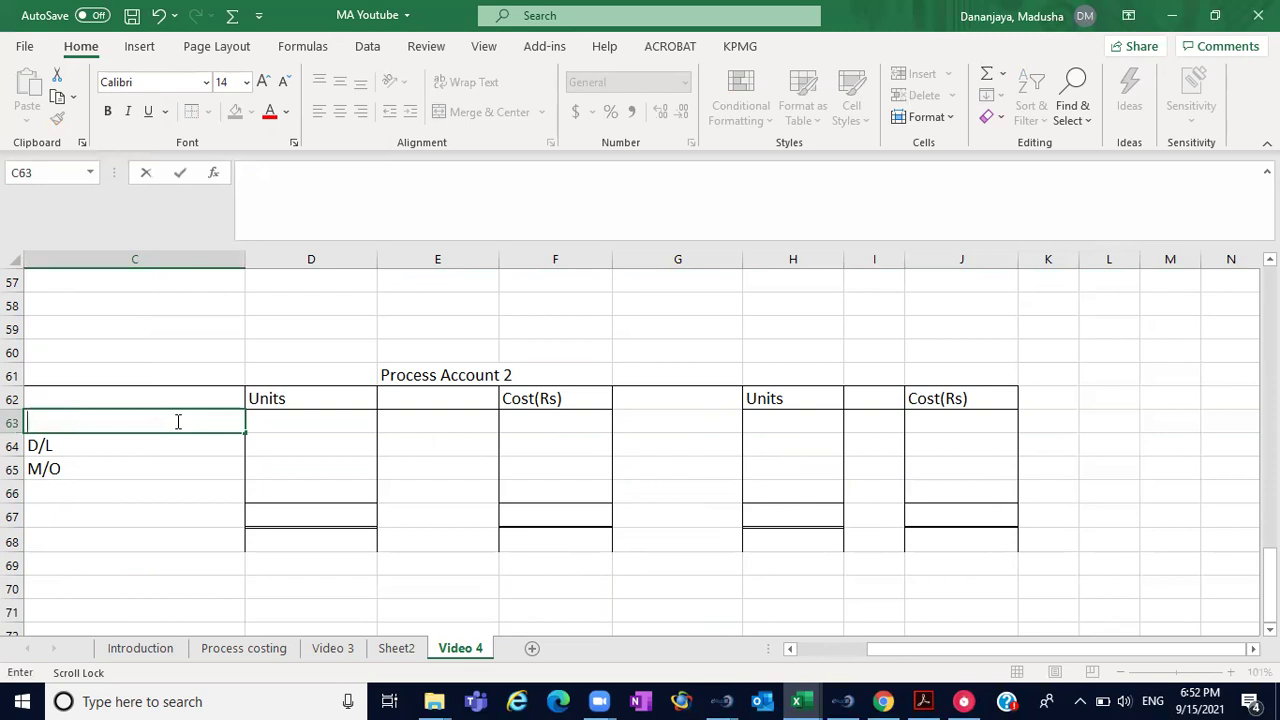
{"action": "type", "text": "Process 1"}
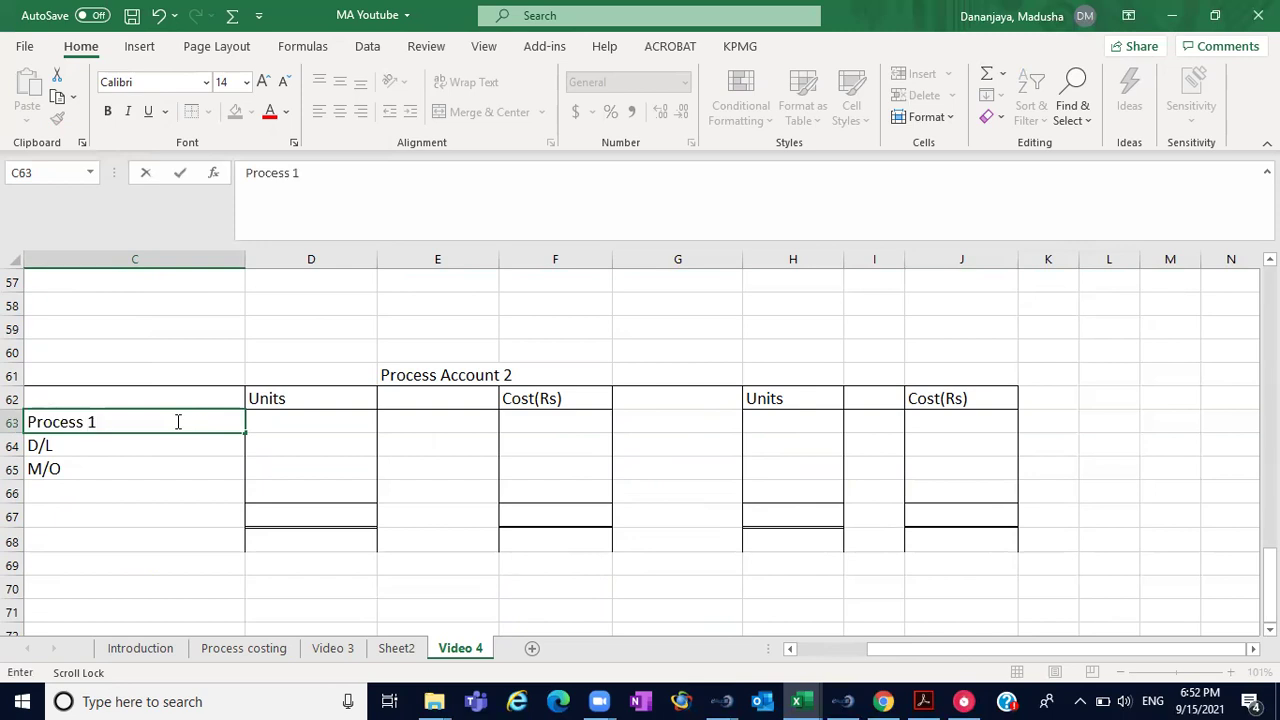
{"action": "type", "text": " output"}
{"action": "left_click", "coordinate": [303, 423]}
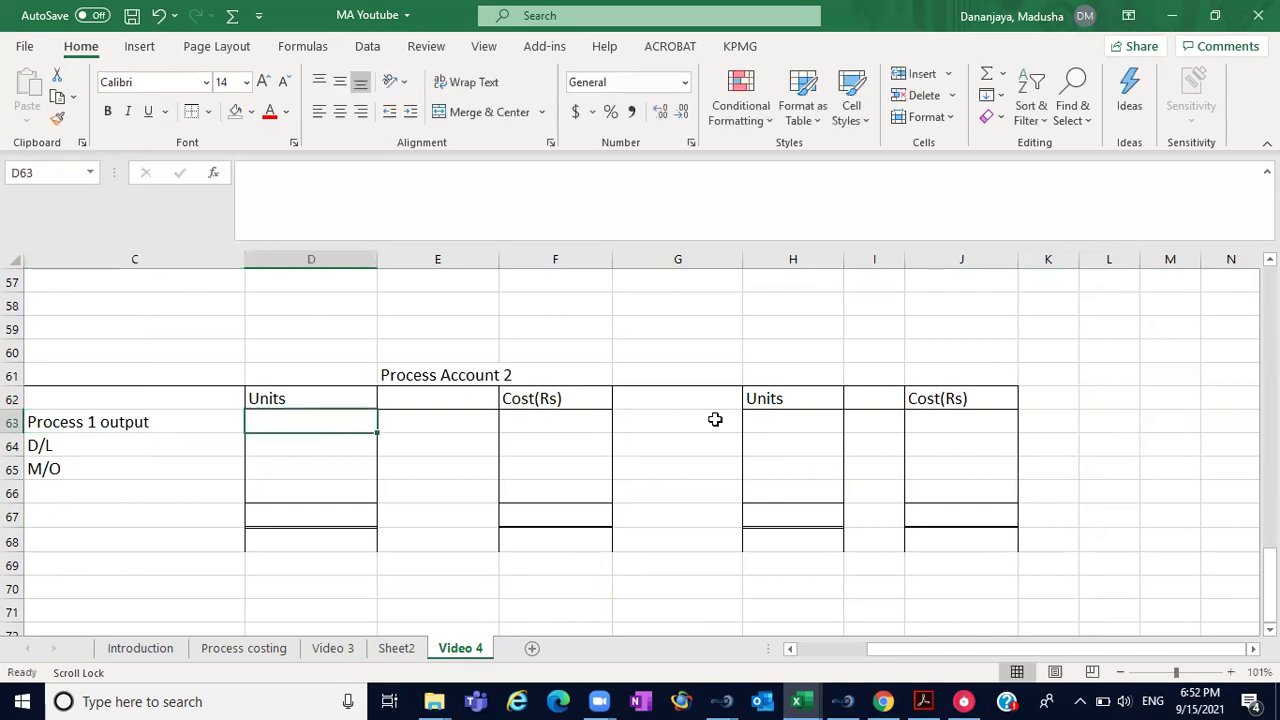
- Enter the completed units from Process Account 1 in the Process 1 output row: 5300 units in D63 and cost 318000 in F63
{"action": "scroll", "coordinate": [640, 445], "scroll_direction": "up", "scroll_amount": 10}
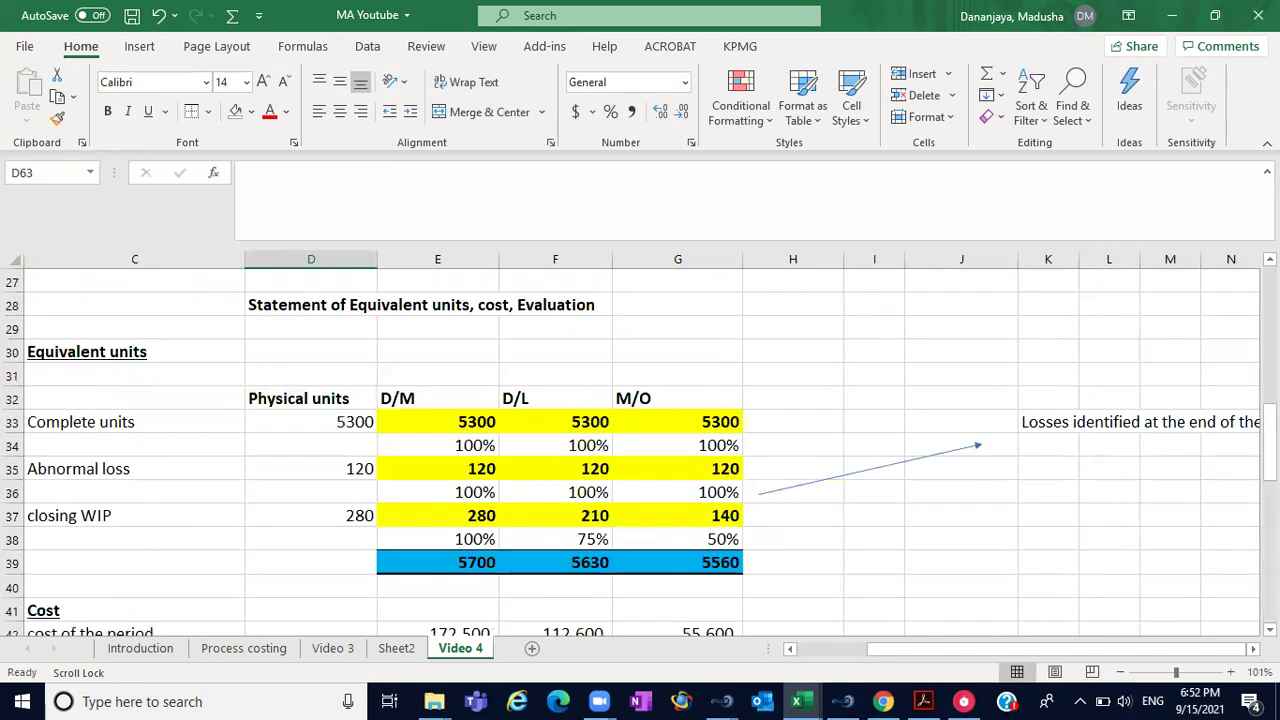
{"action": "scroll", "coordinate": [640, 445], "scroll_direction": "up", "scroll_amount": 5}
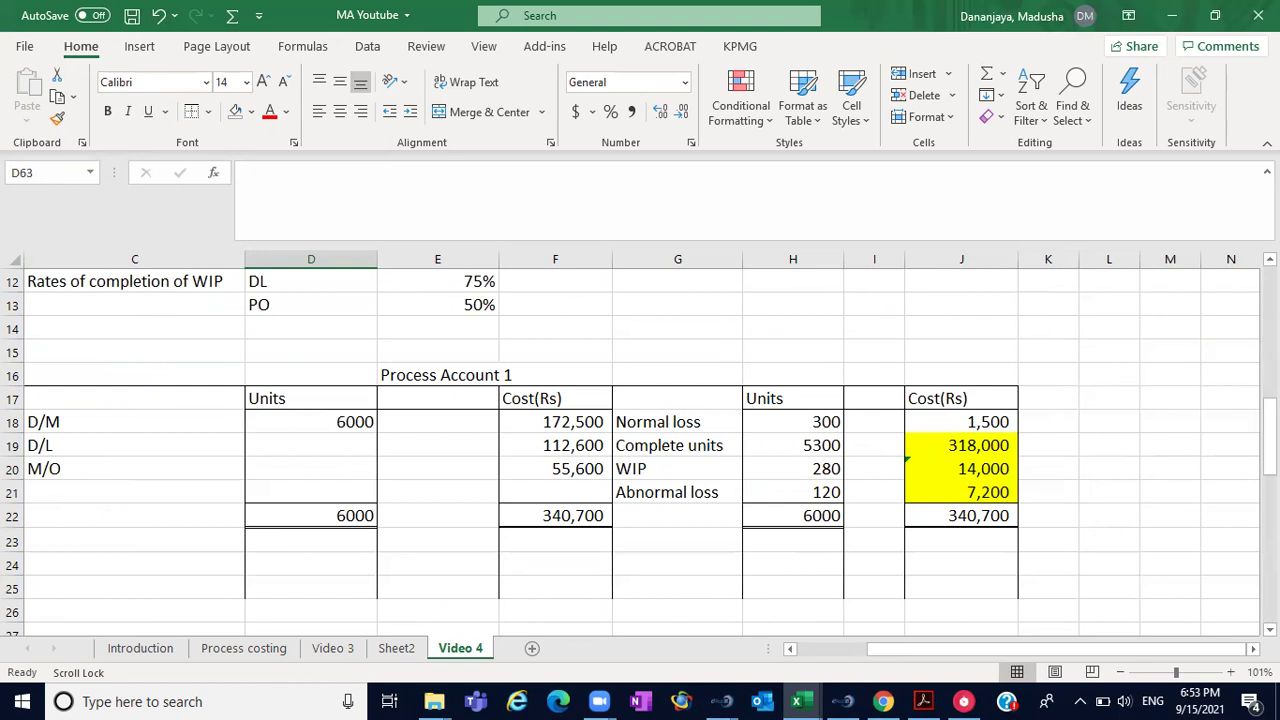
{"action": "scroll", "coordinate": [640, 445], "scroll_direction": "down", "scroll_amount": 10}
{"action": "scroll", "coordinate": [640, 445], "scroll_direction": "down", "scroll_amount": 5}
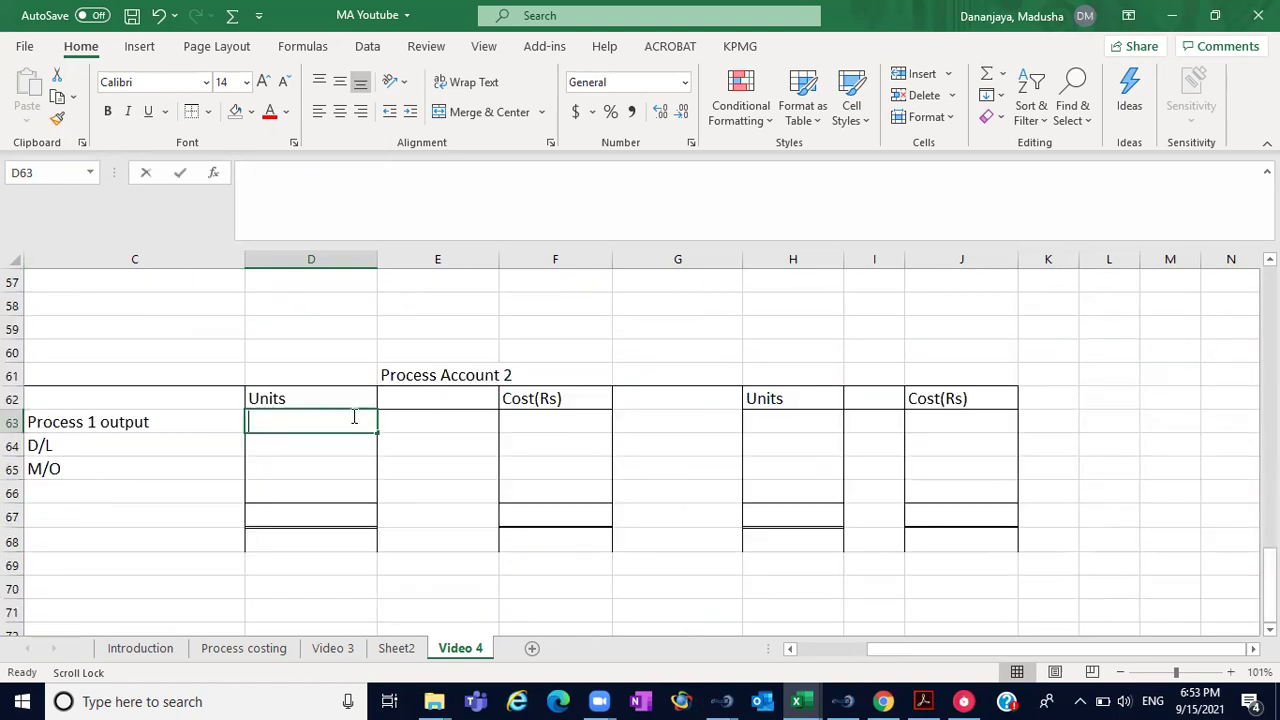
{"action": "type", "text": "5300"}
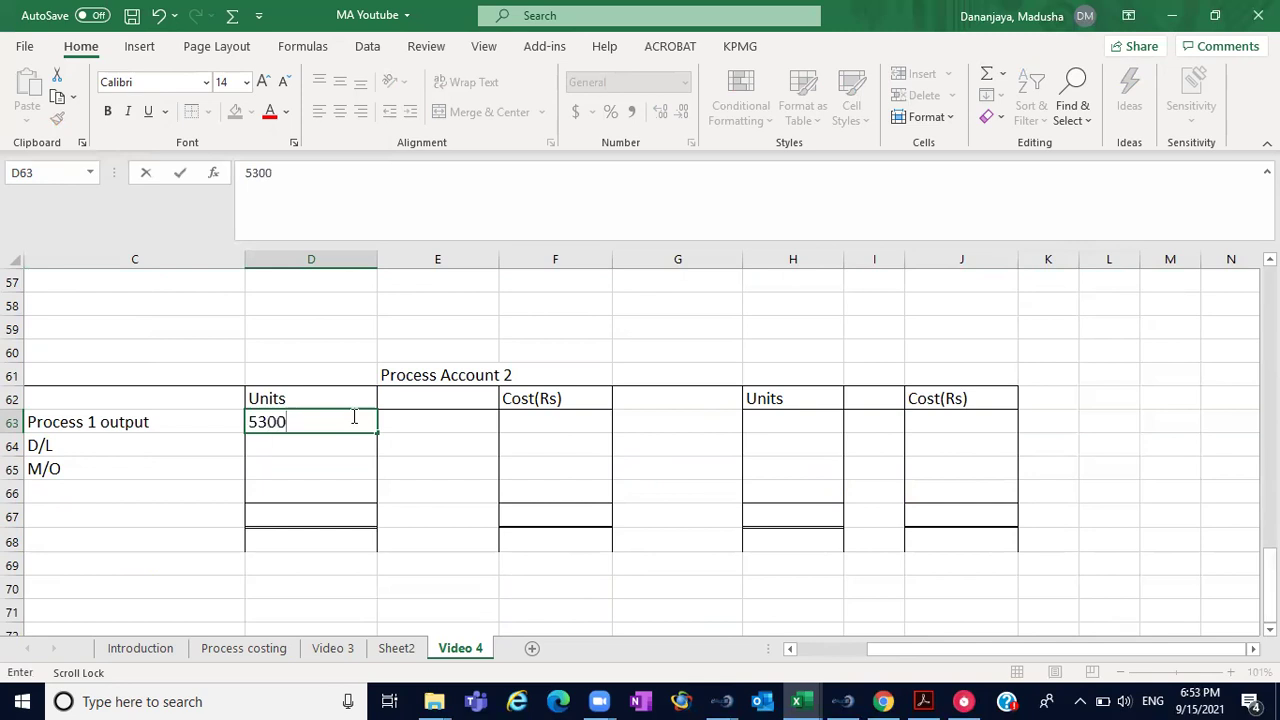
{"action": "left_click", "coordinate": [533, 424]}
{"action": "type", "text": "318000"}
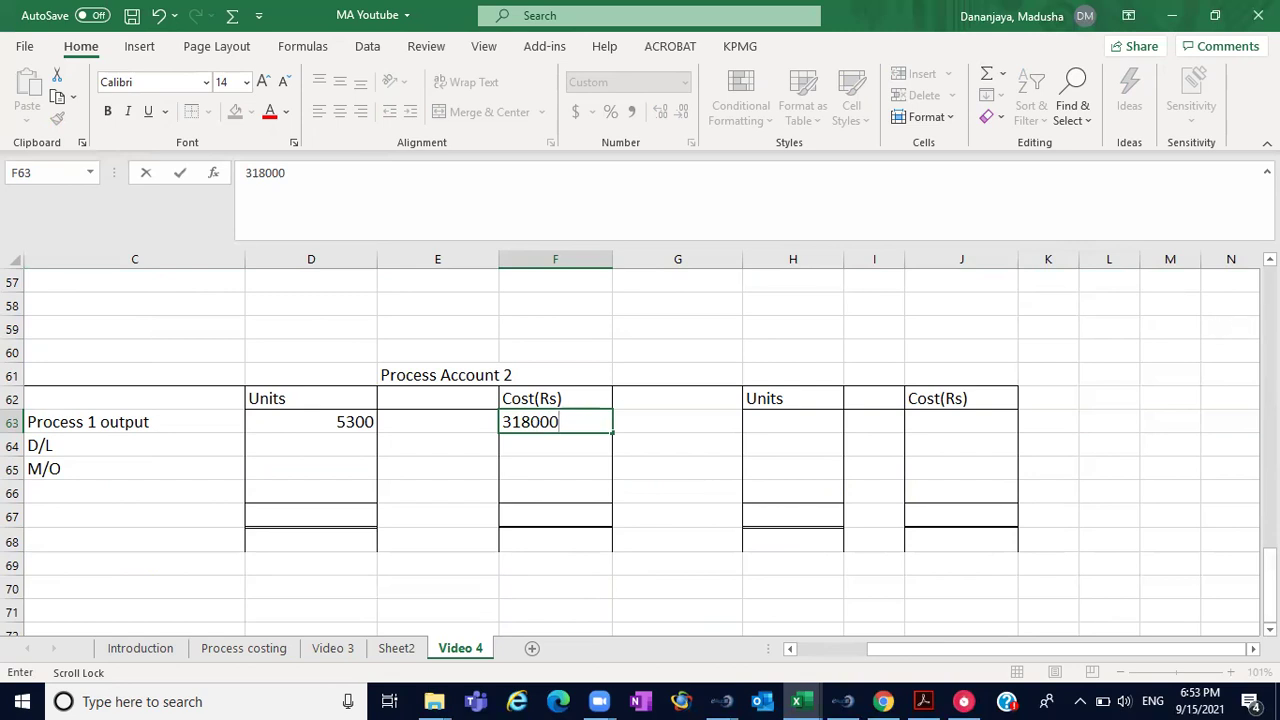
{"action": "scroll", "coordinate": [640, 440], "scroll_direction": "up", "scroll_amount": 15}
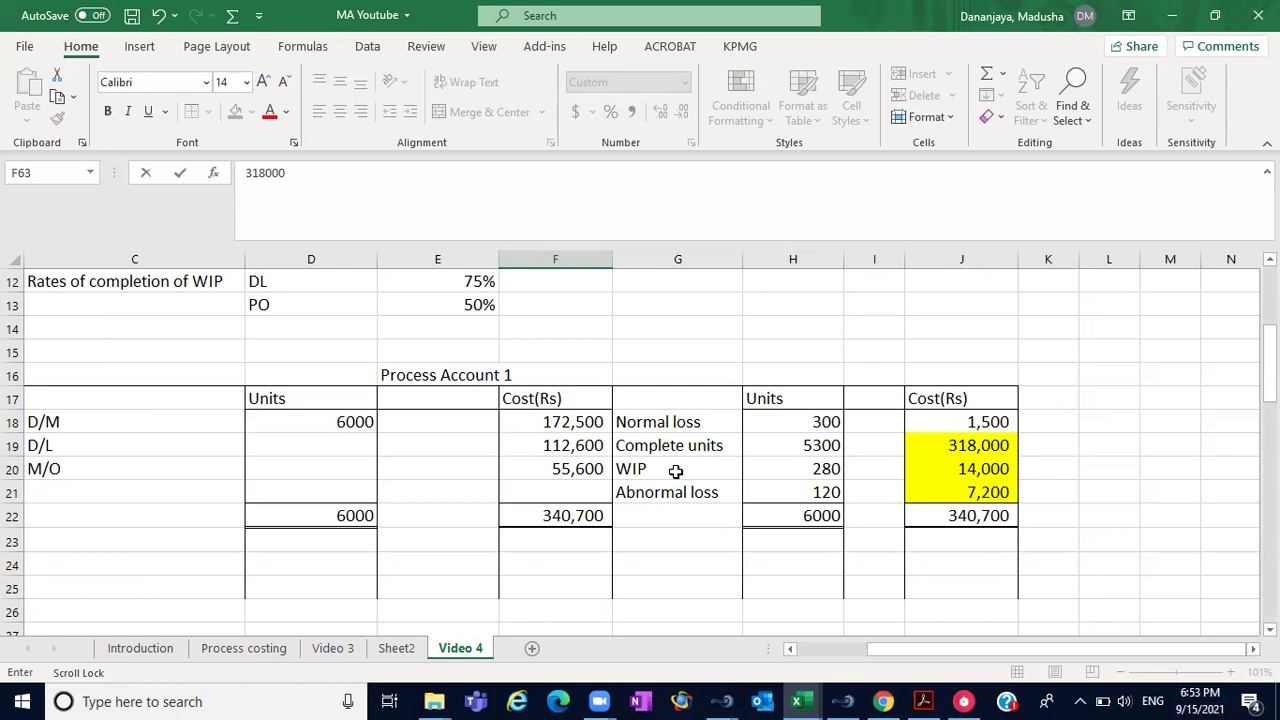
{"action": "left_click", "coordinate": [691, 428]}
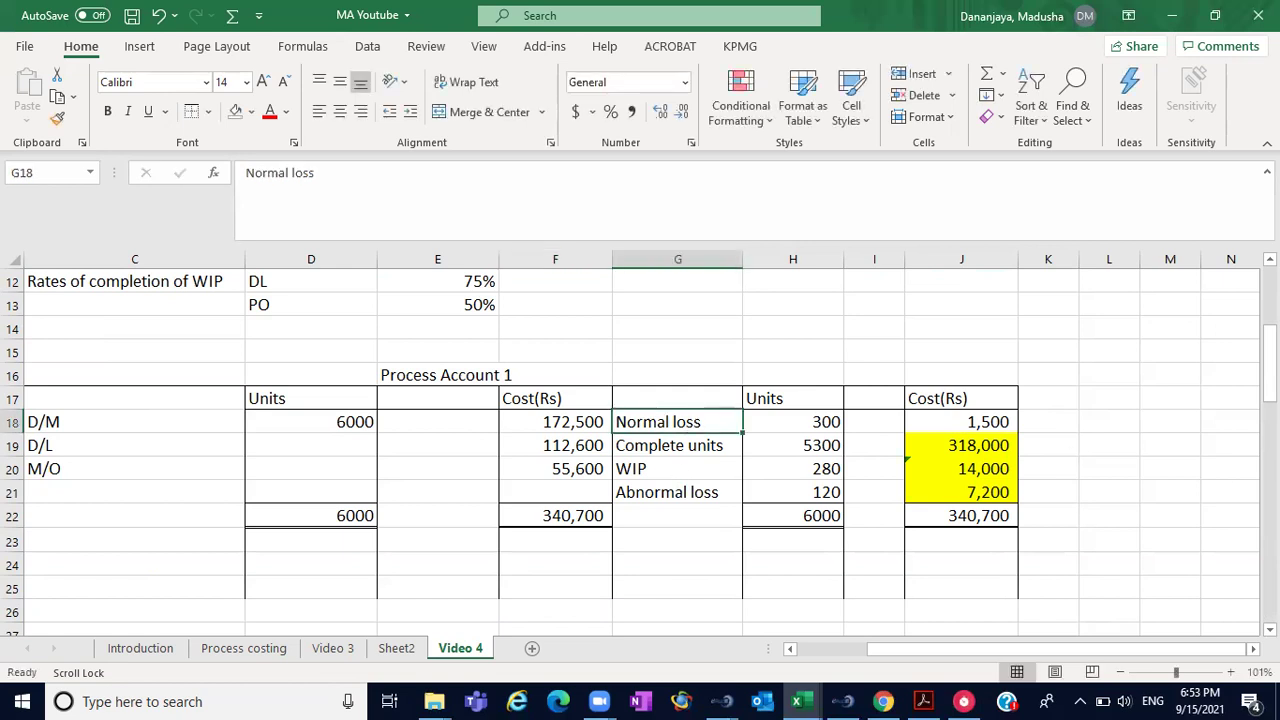
- Copy the scrap value (Asset) account in A21:D24 of the Video 3 sheet and paste it at C71 of Video 4
{"action": "scroll", "coordinate": [640, 450], "scroll_direction": "down", "scroll_amount": 6}
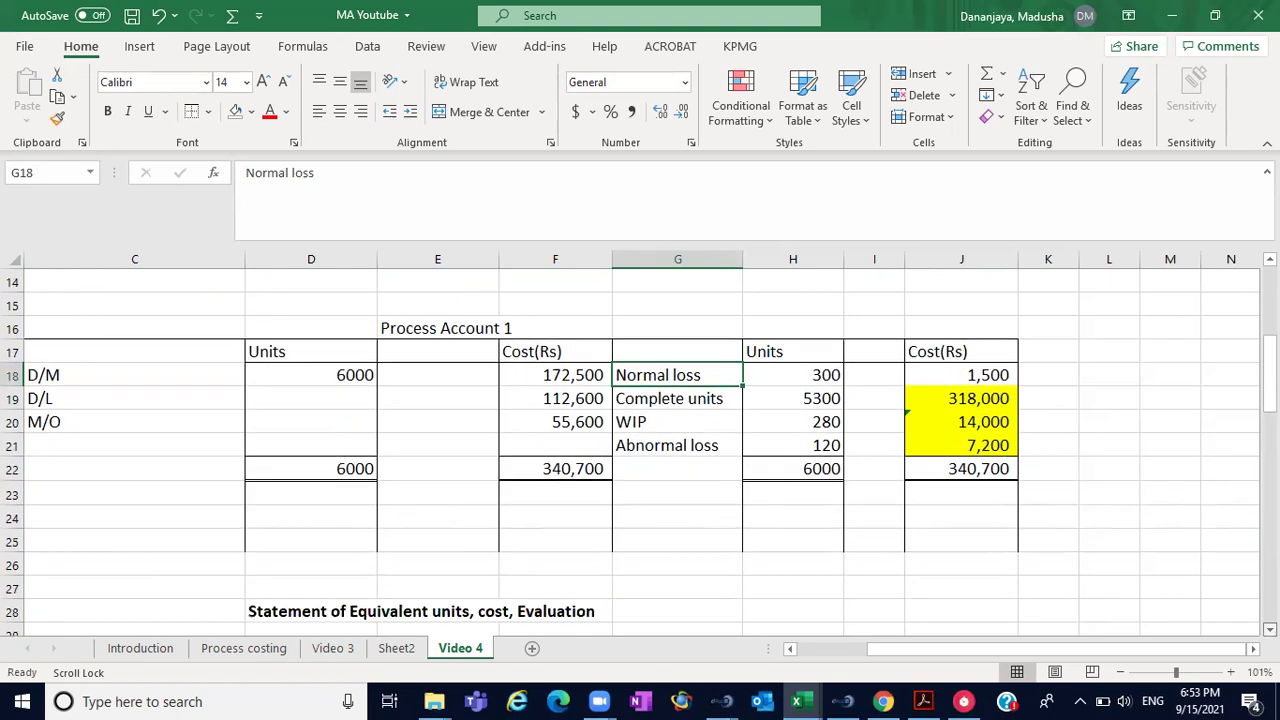
{"action": "scroll", "coordinate": [640, 450], "scroll_direction": "down", "scroll_amount": 11}
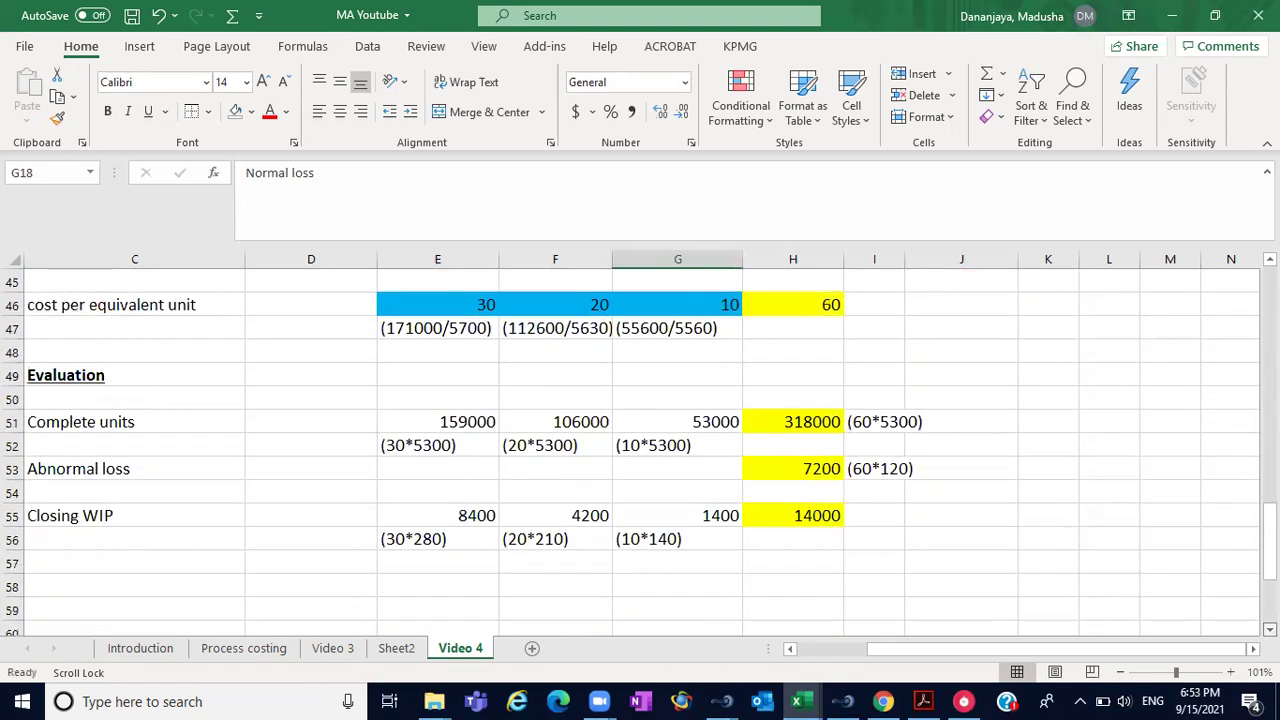
{"action": "scroll", "coordinate": [832, 520], "scroll_direction": "down", "scroll_amount": 1}
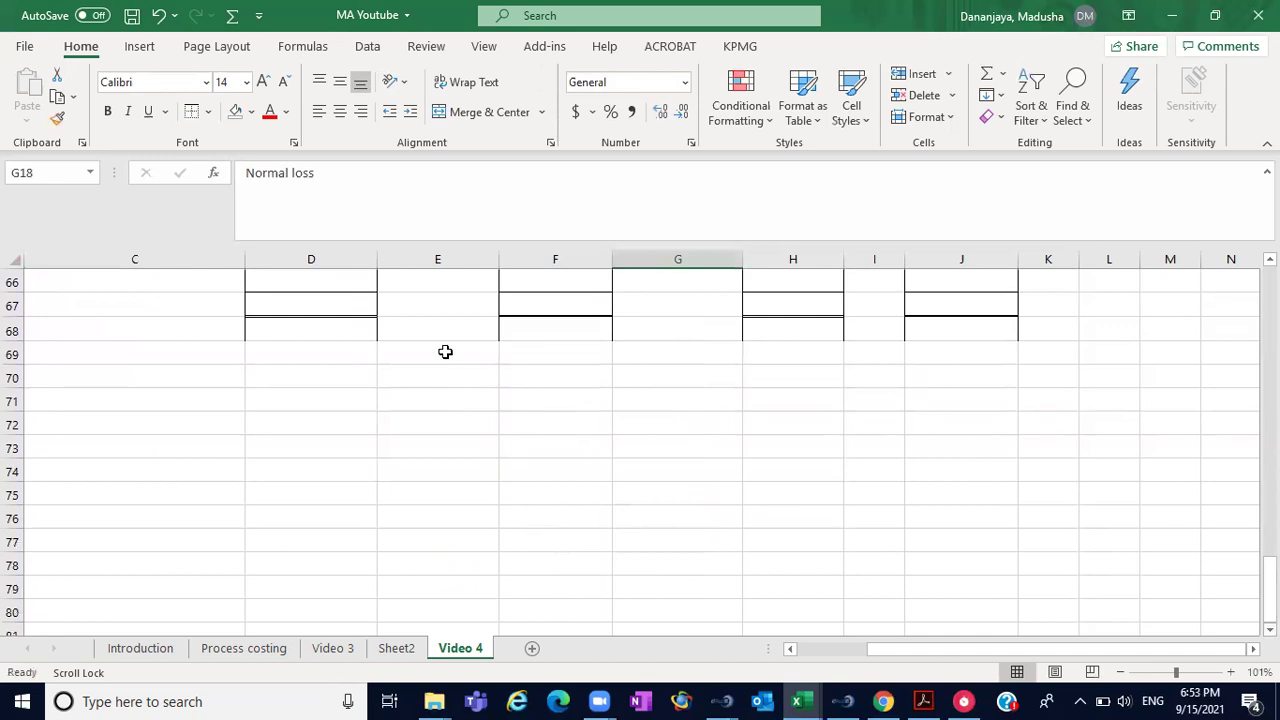
{"action": "left_click", "coordinate": [325, 649]}
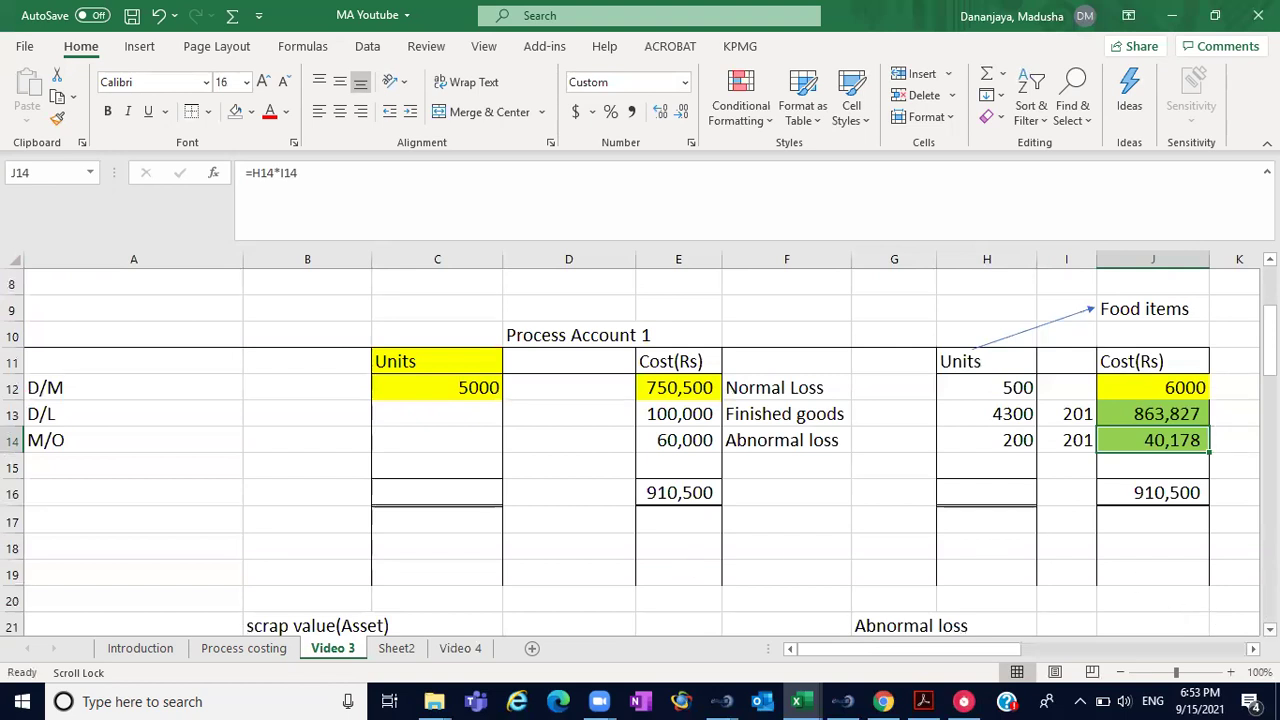
{"action": "scroll", "coordinate": [100, 485], "scroll_direction": "down", "scroll_amount": 2}
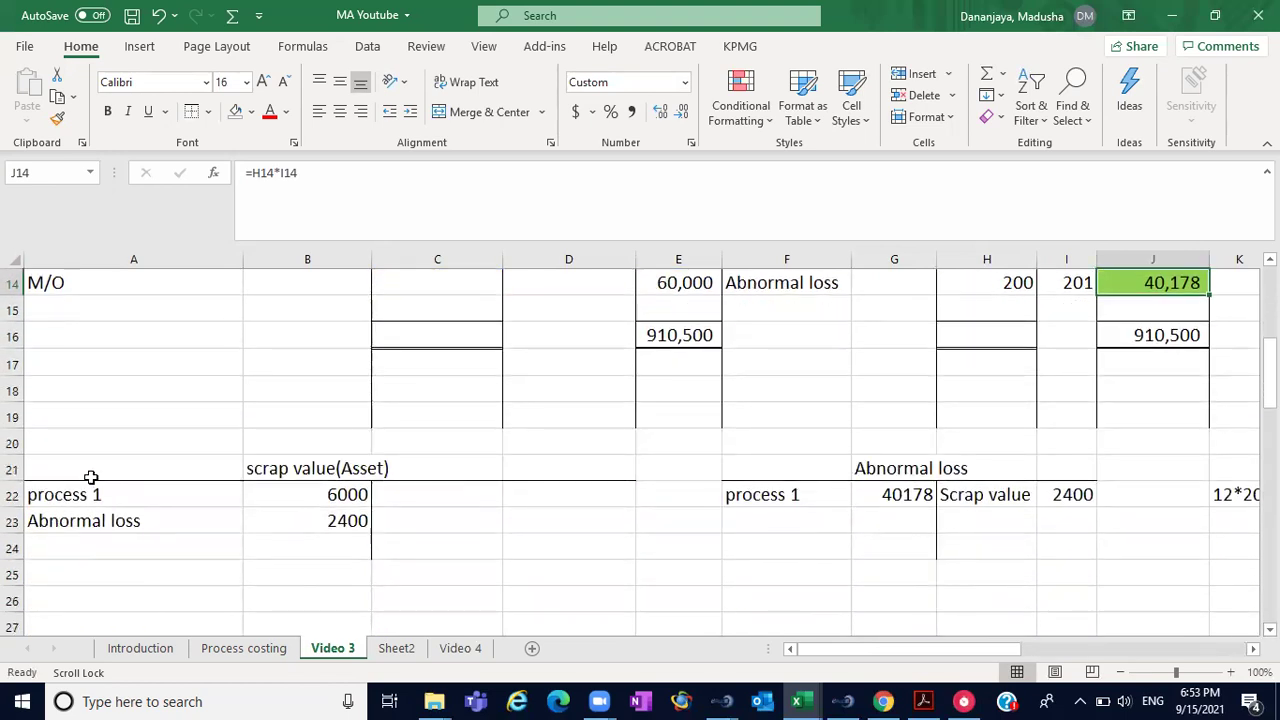
{"action": "left_click", "coordinate": [90, 477]}
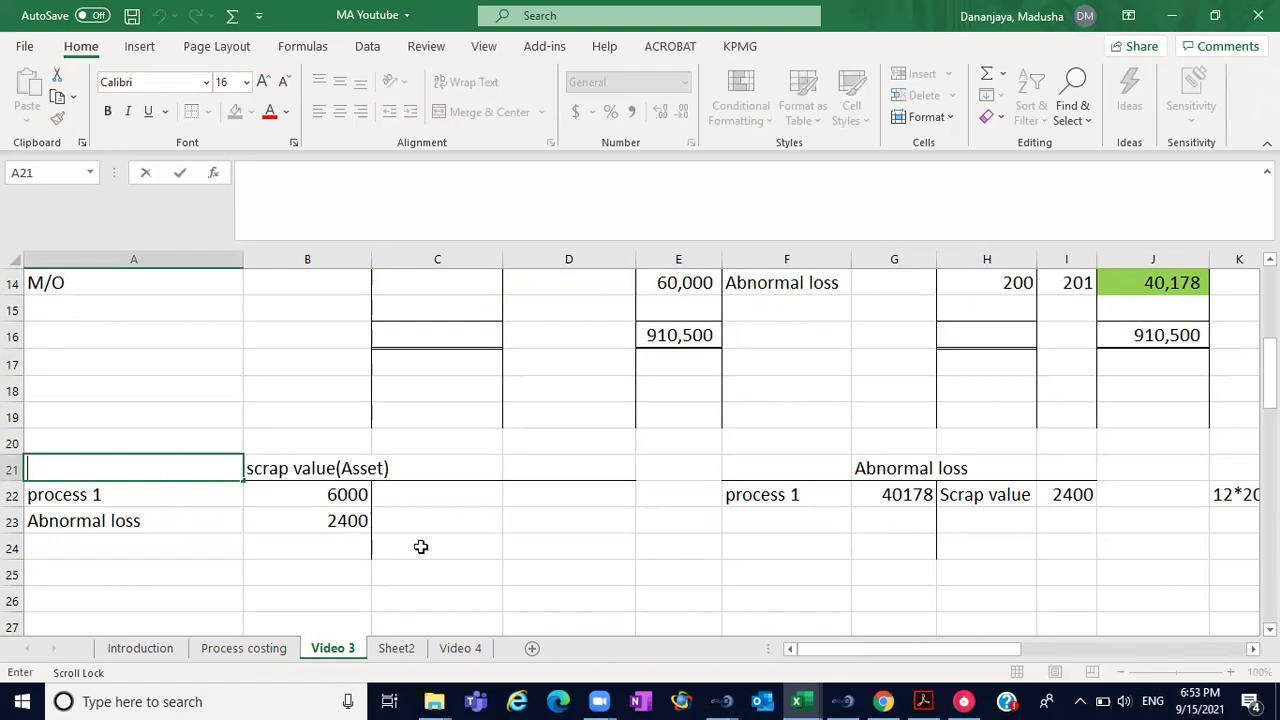
{"action": "left_click", "coordinate": [210, 512]}
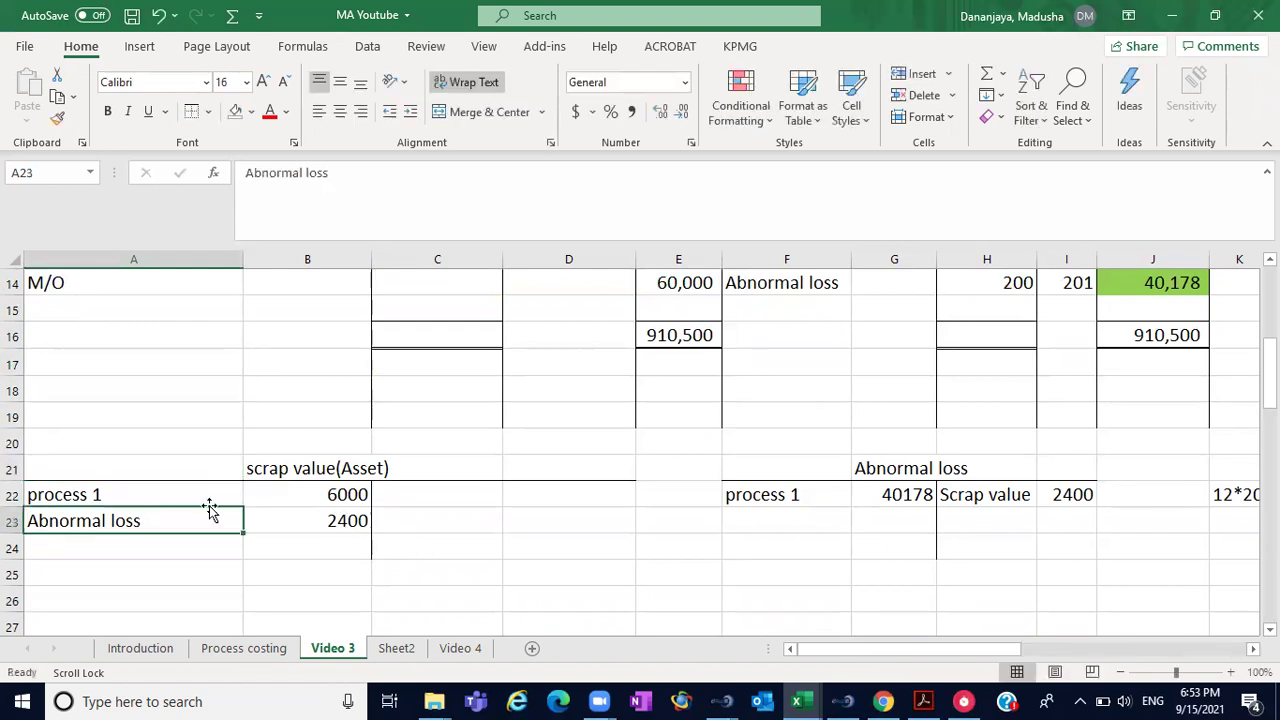
{"action": "left_click_drag", "start_coordinate": [194, 474], "coordinate": [565, 539]}
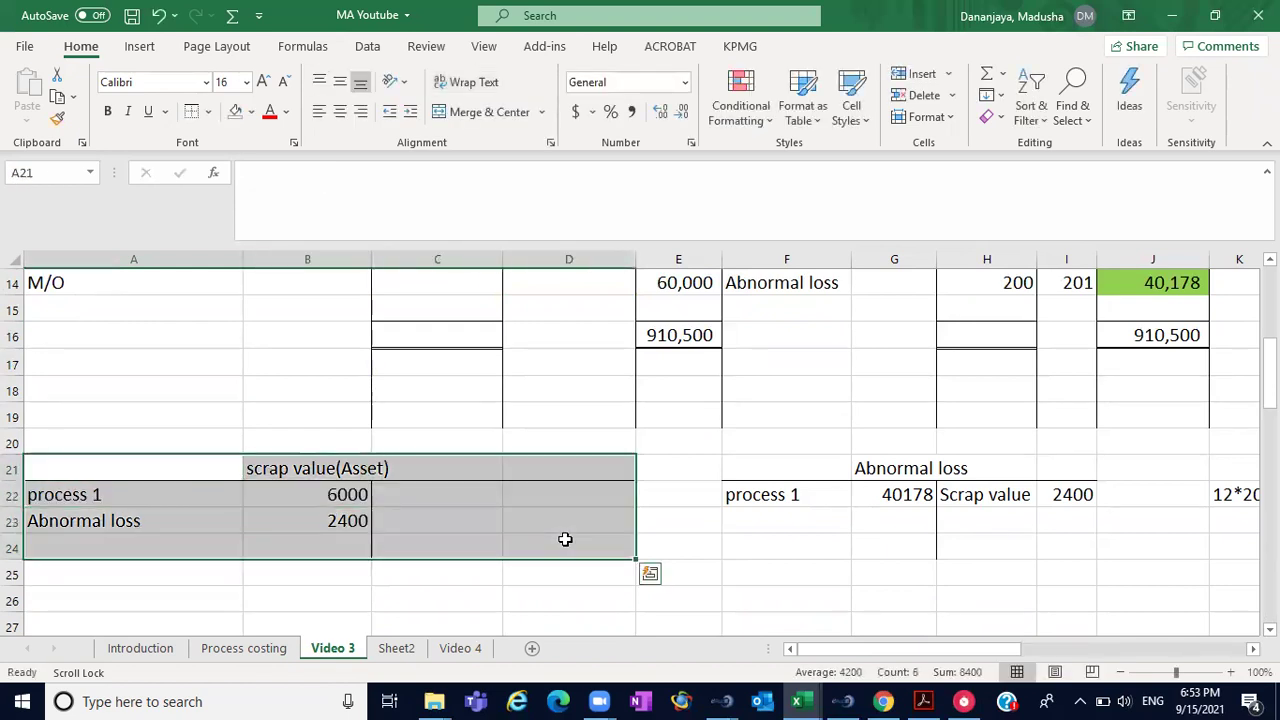
{"action": "key", "text": "ctrl+c"}
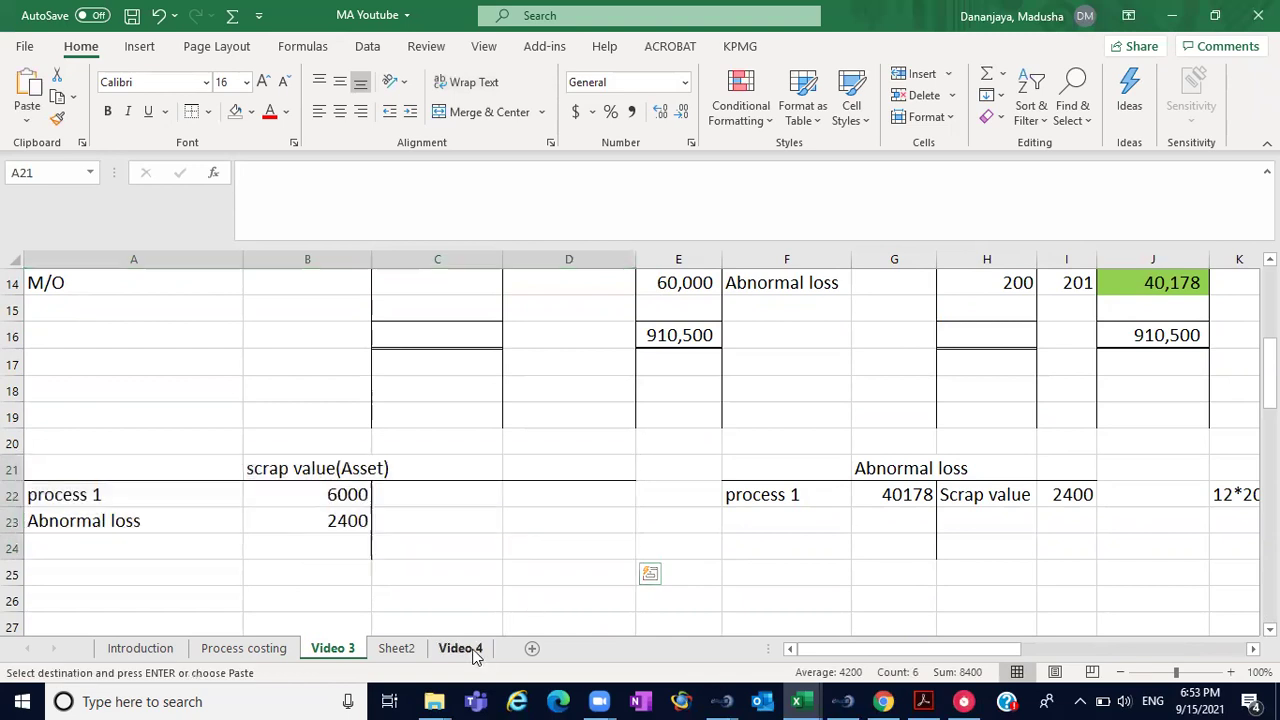
{"action": "left_click", "coordinate": [474, 650]}
{"action": "left_click", "coordinate": [115, 405]}
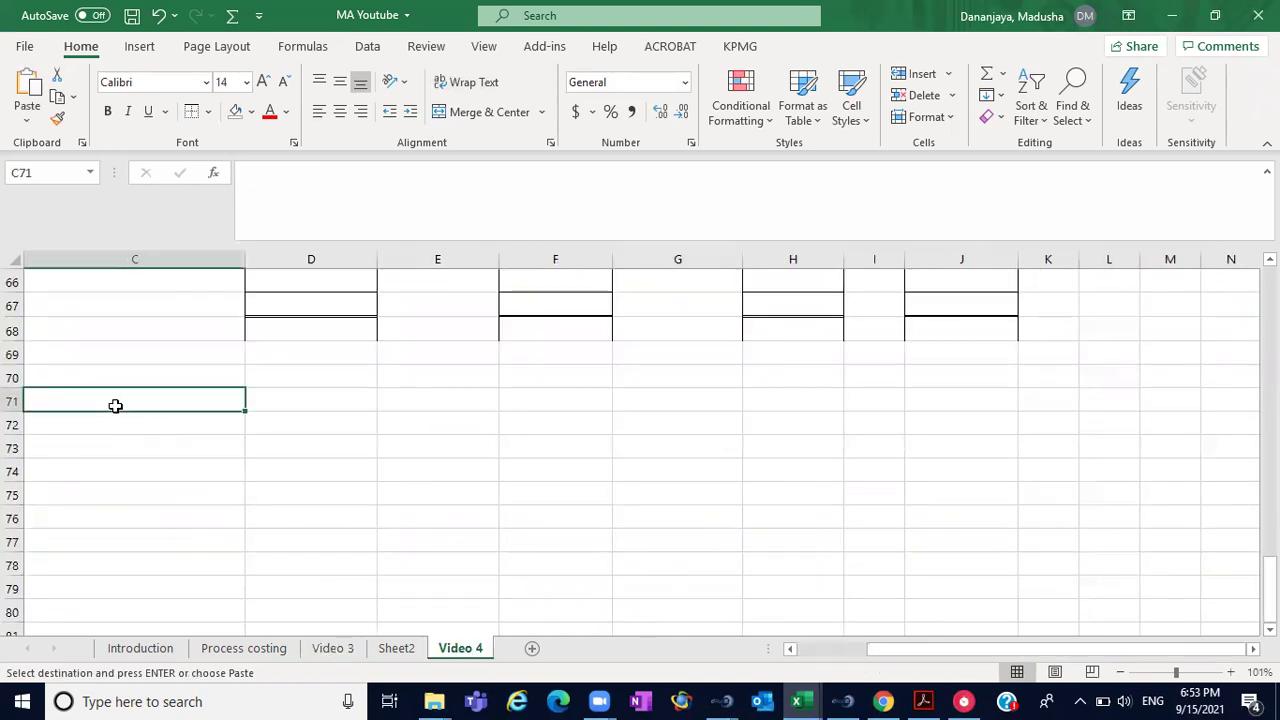
{"action": "key", "text": "ctrl+v"}
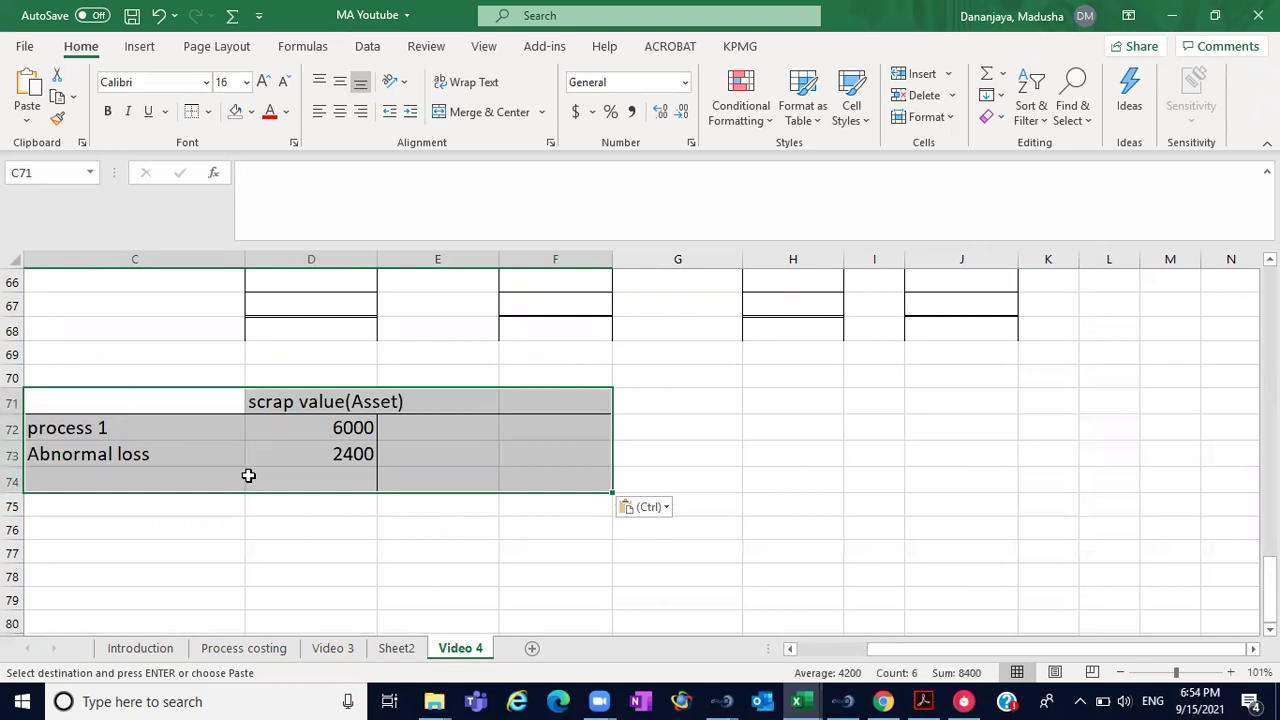
- Clear the copied entries in C72:D73 of the pasted scrap value account
{"action": "left_click", "coordinate": [140, 428]}
{"action": "left_click_drag", "start_coordinate": [140, 428], "coordinate": [266, 452]}
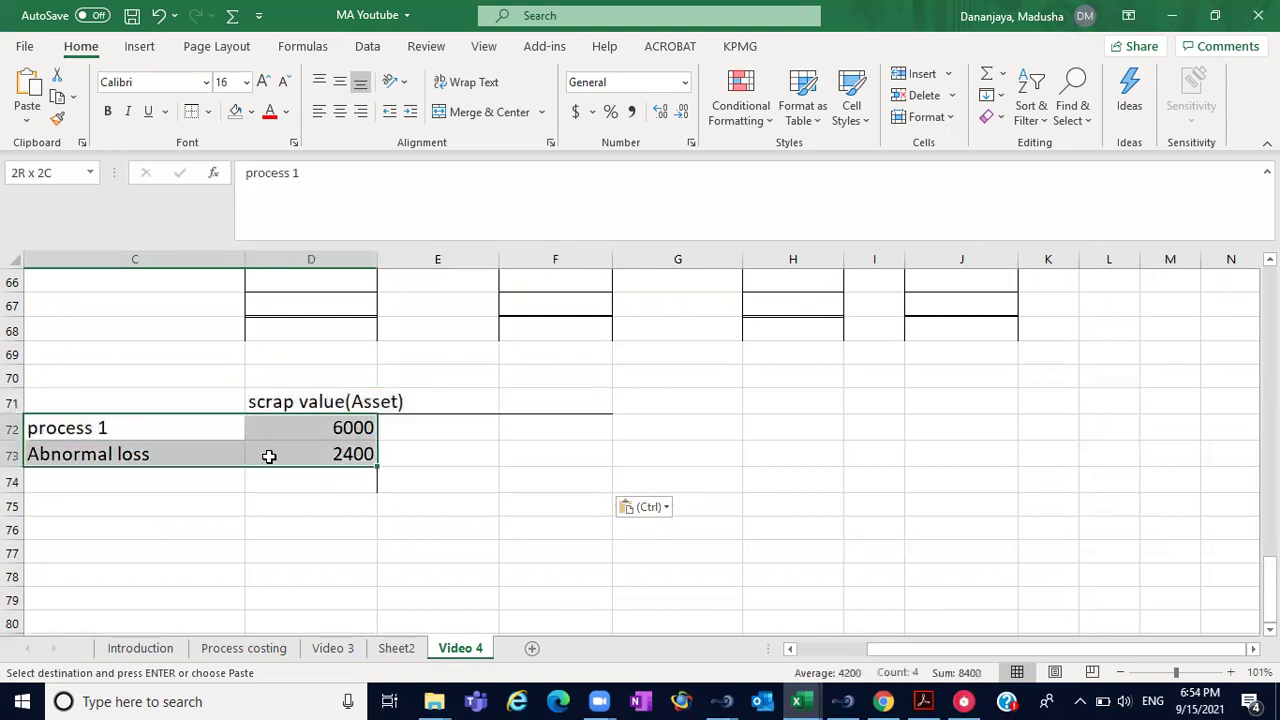
{"action": "key", "text": "Delete"}
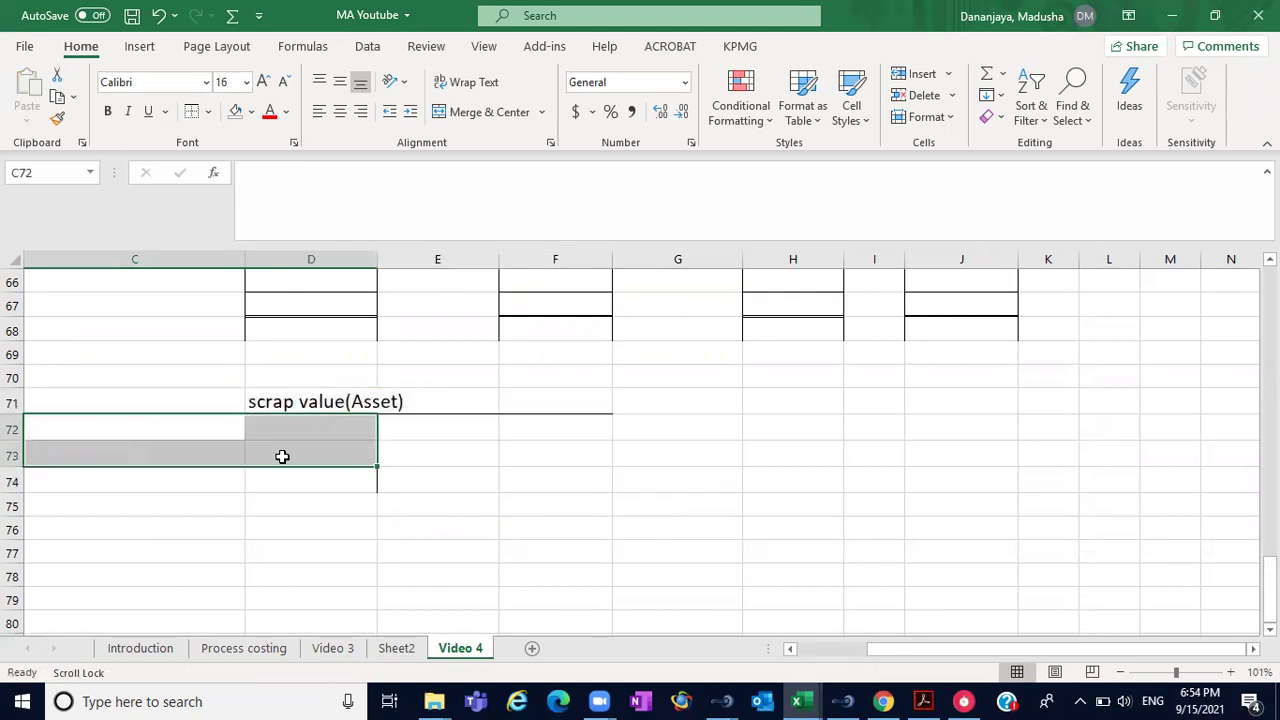
- Record the normal loss scrap value in the scrap value account, with Process 1 in C72 and 1500 in D72
{"action": "left_click", "coordinate": [192, 423]}
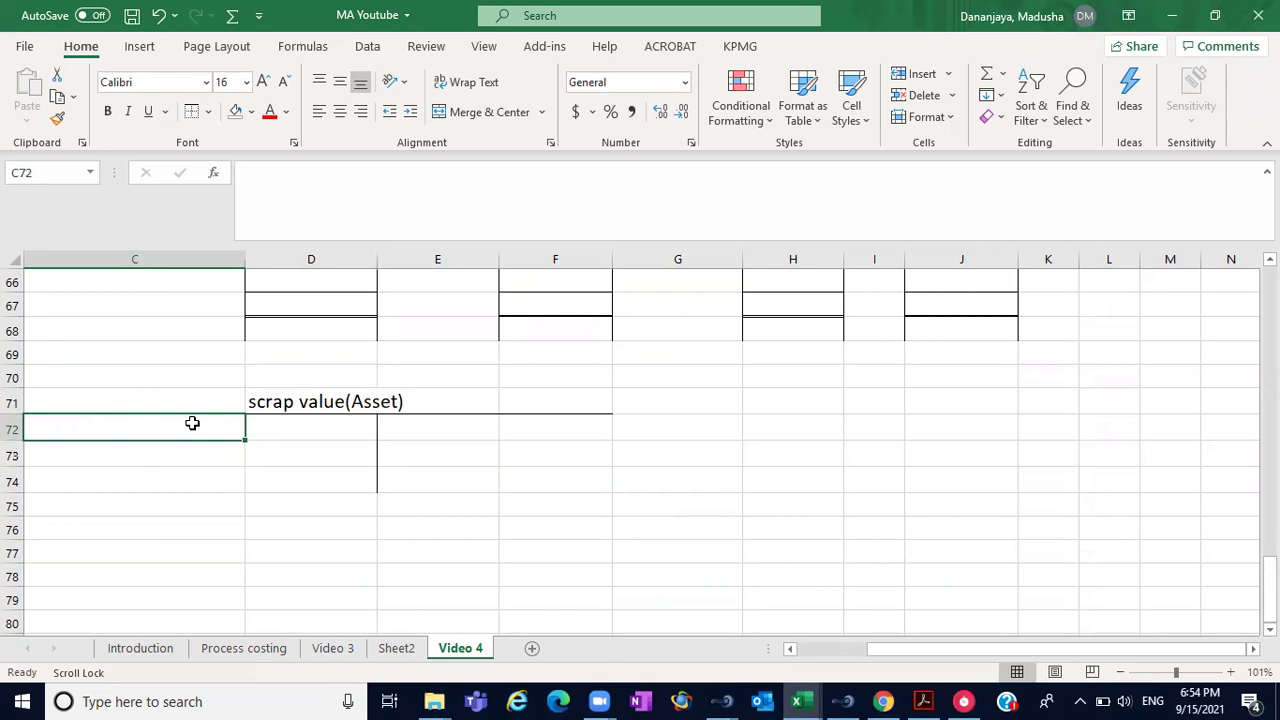
{"action": "type", "text": "Process"}
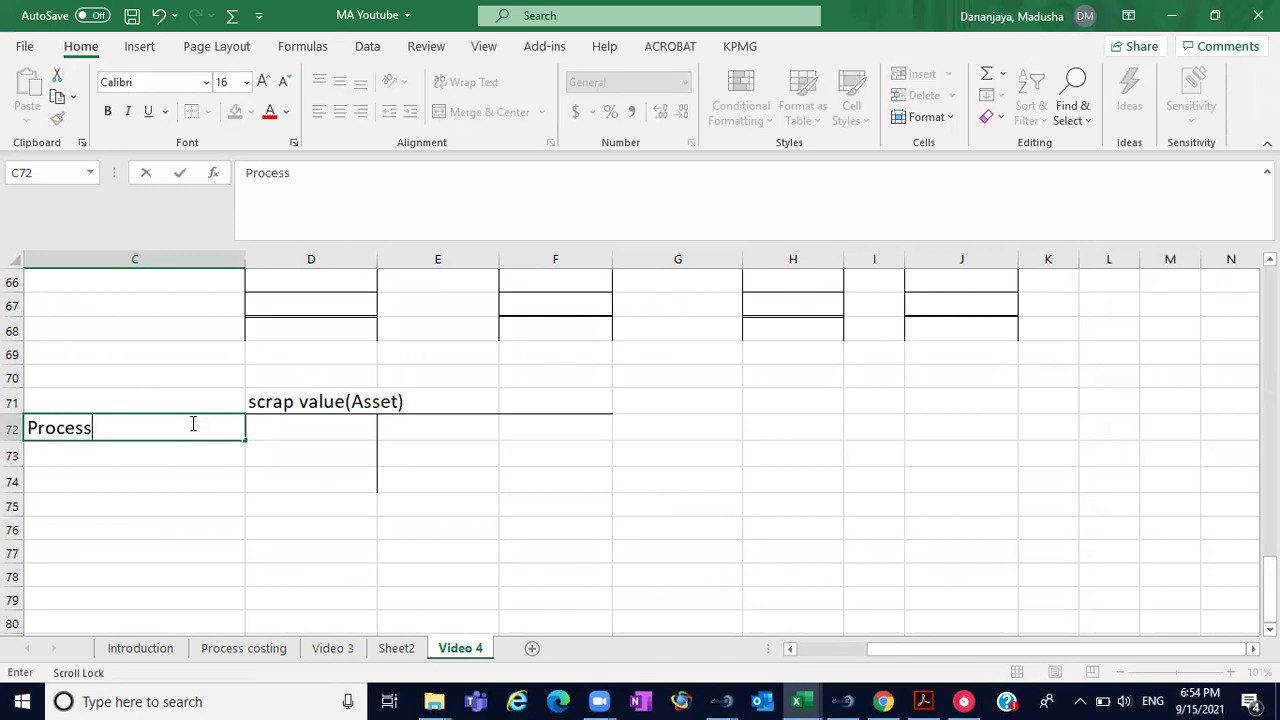
{"action": "type", "text": " 1"}
{"action": "left_click", "coordinate": [290, 424]}
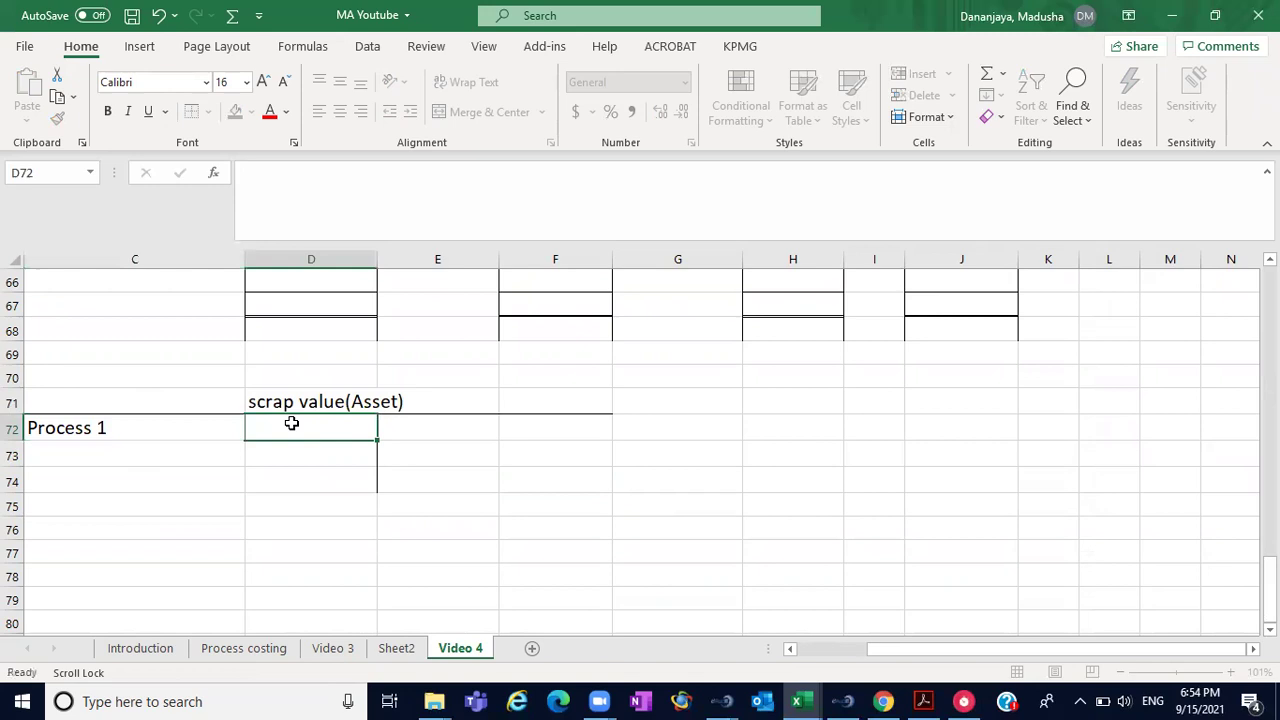
{"action": "scroll", "coordinate": [640, 445], "scroll_direction": "up", "scroll_amount": 10}
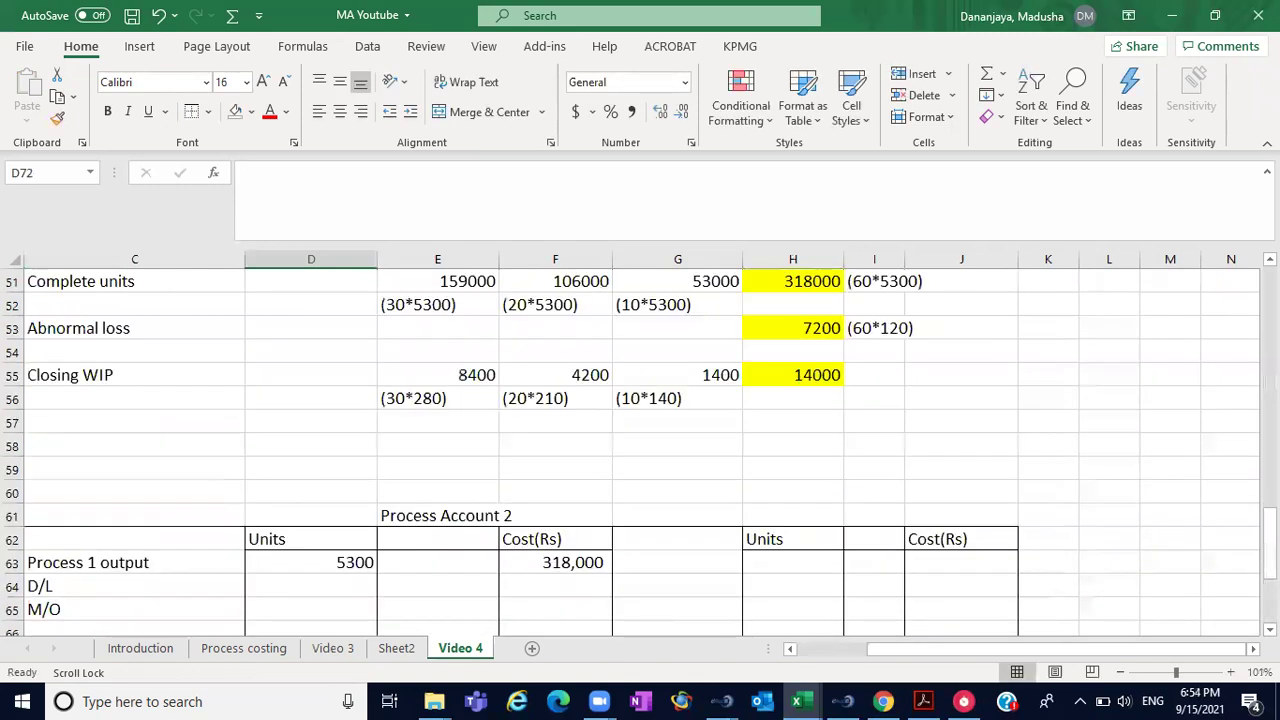
{"action": "scroll", "coordinate": [640, 445], "scroll_direction": "up", "scroll_amount": 10}
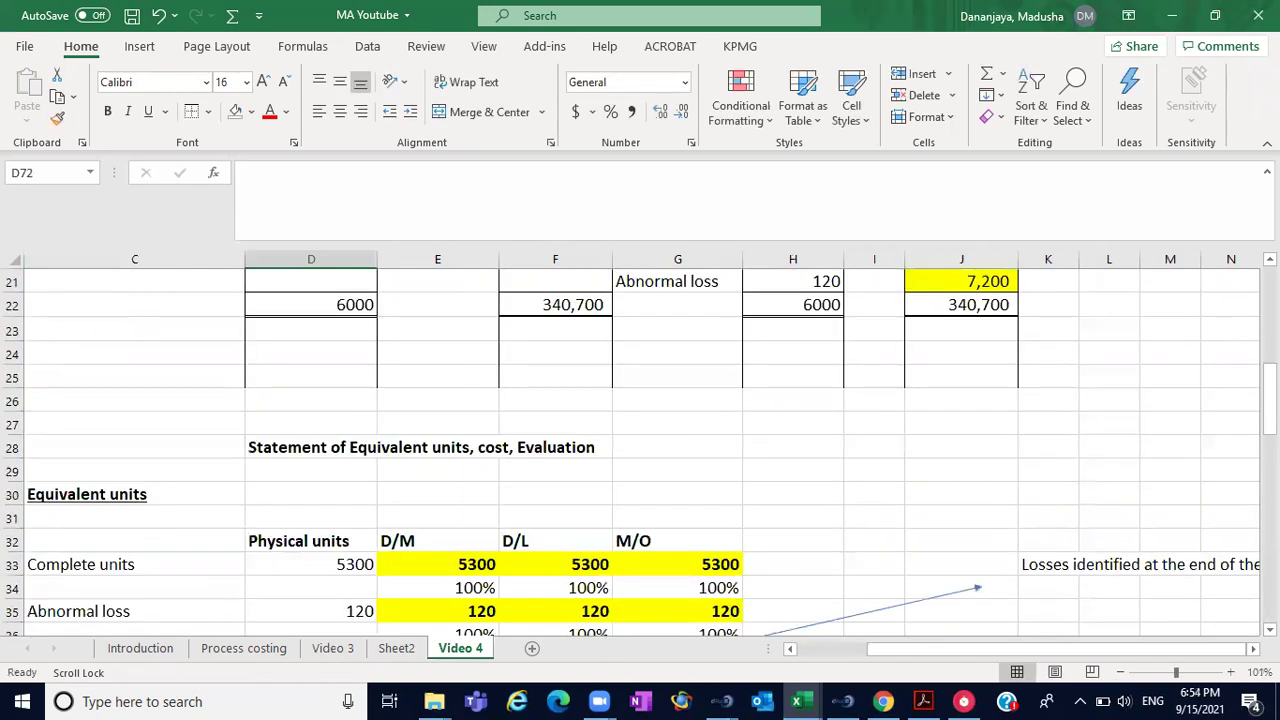
{"action": "scroll", "coordinate": [640, 445], "scroll_direction": "down", "scroll_amount": 15}
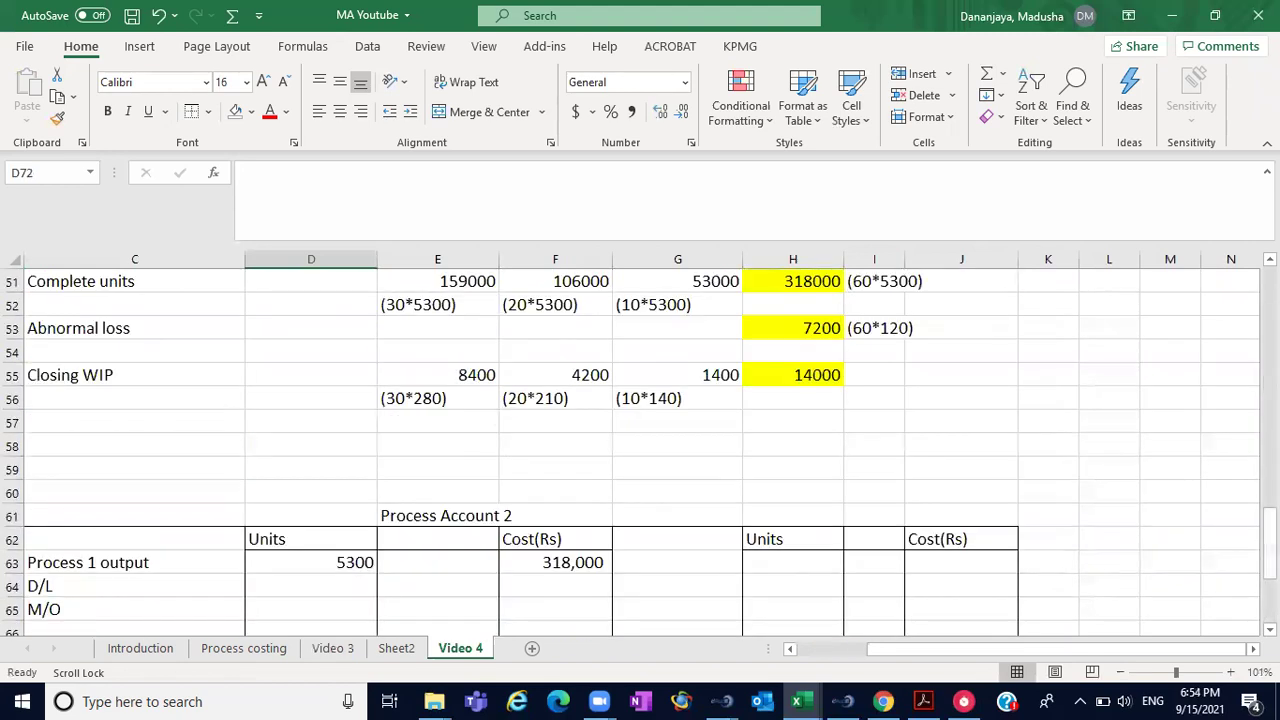
{"action": "scroll", "coordinate": [575, 436], "scroll_direction": "down", "scroll_amount": 5}
{"action": "type", "text": "1500"}
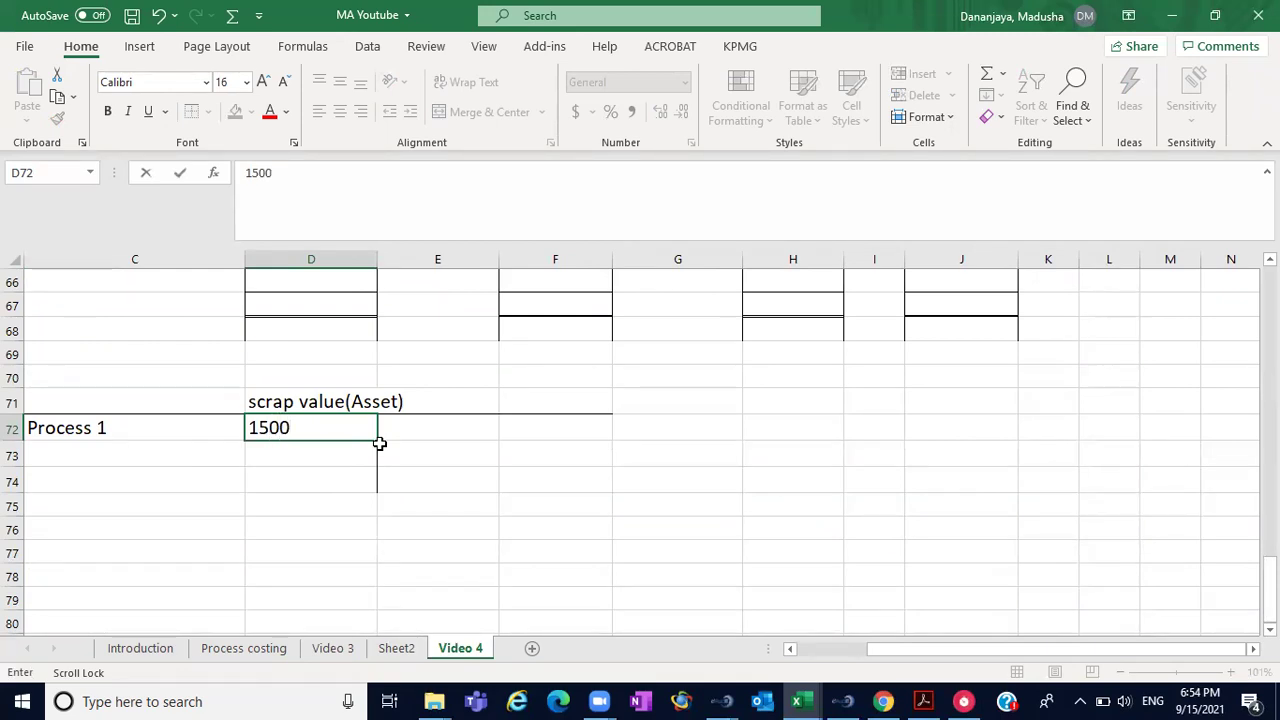
{"action": "left_click", "coordinate": [290, 497]}
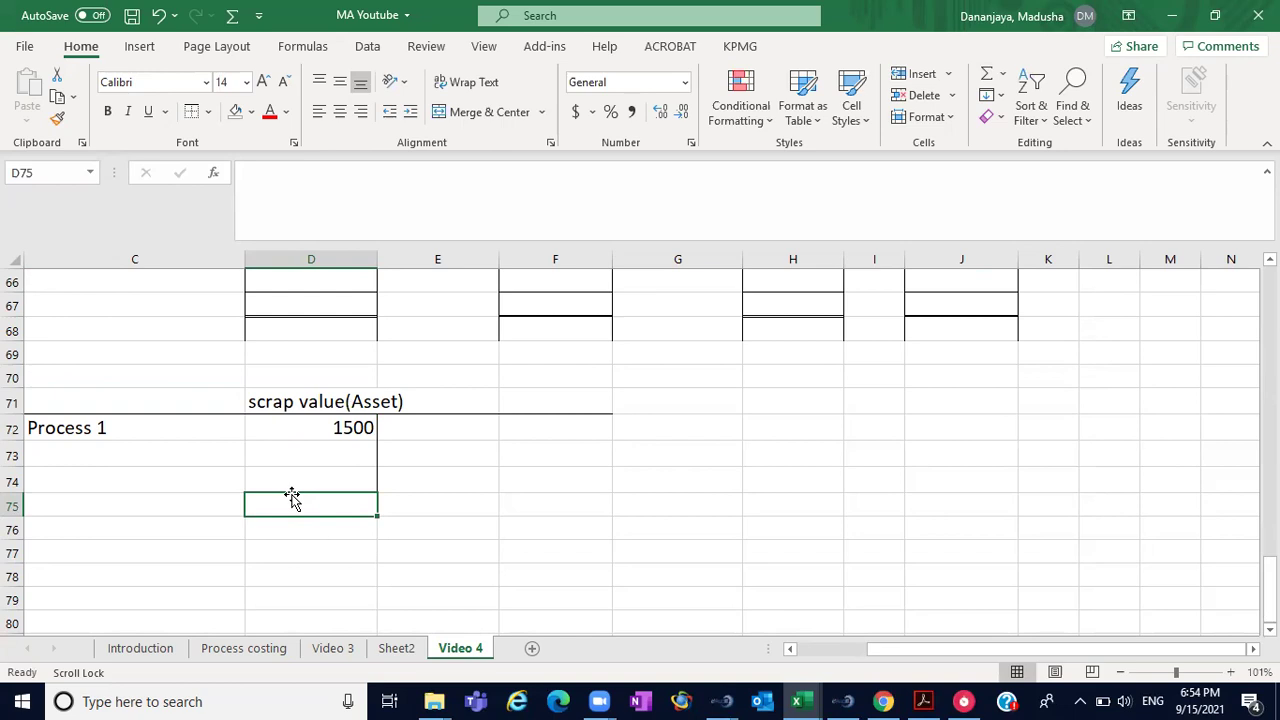
- Copy the scrap value (Asset) account in C71:F74 and paste it at H71 as the base for an abnormal loss account
{"action": "left_click", "coordinate": [674, 428]}
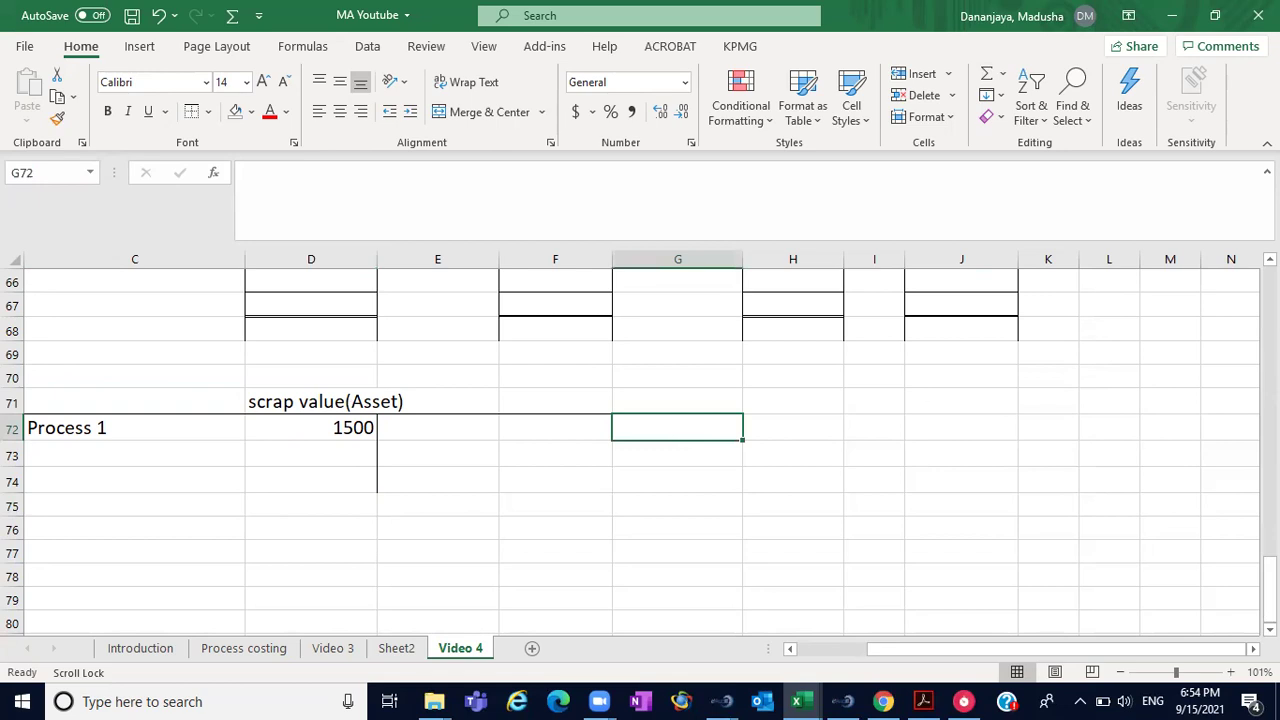
{"action": "scroll", "coordinate": [640, 440], "scroll_direction": "up", "scroll_amount": 10}
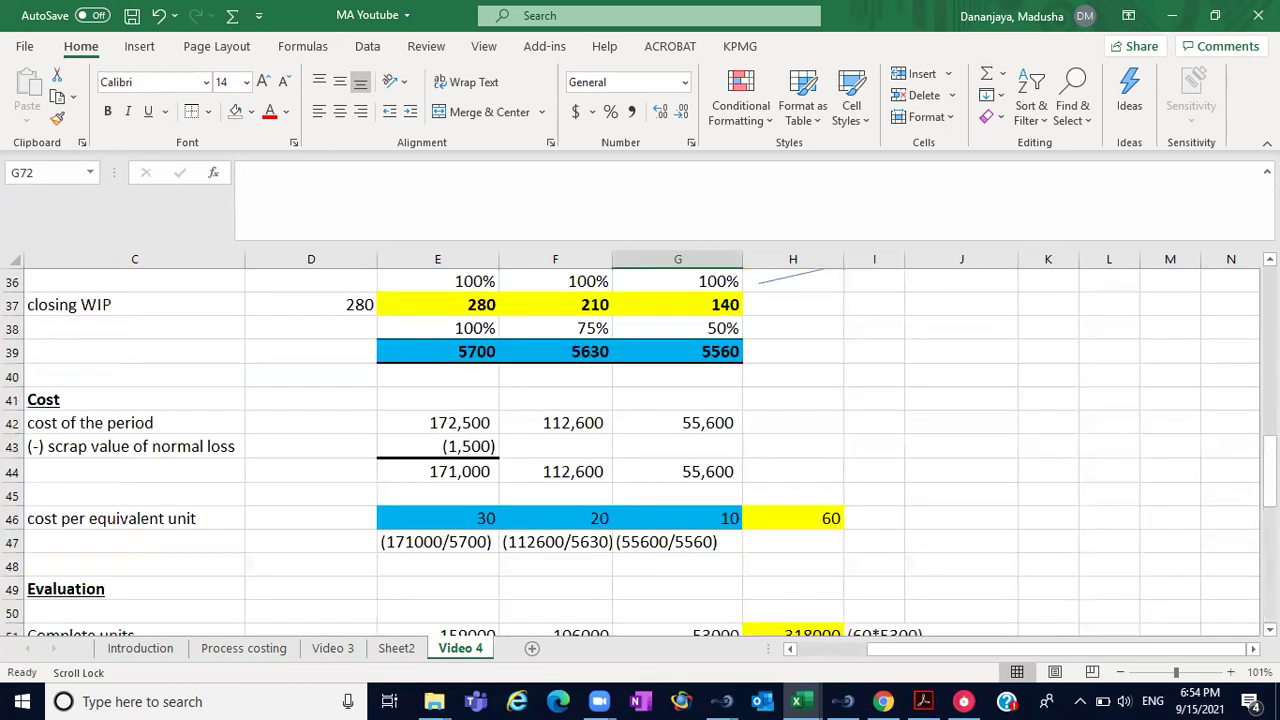
{"action": "scroll", "coordinate": [640, 440], "scroll_direction": "up", "scroll_amount": 10}
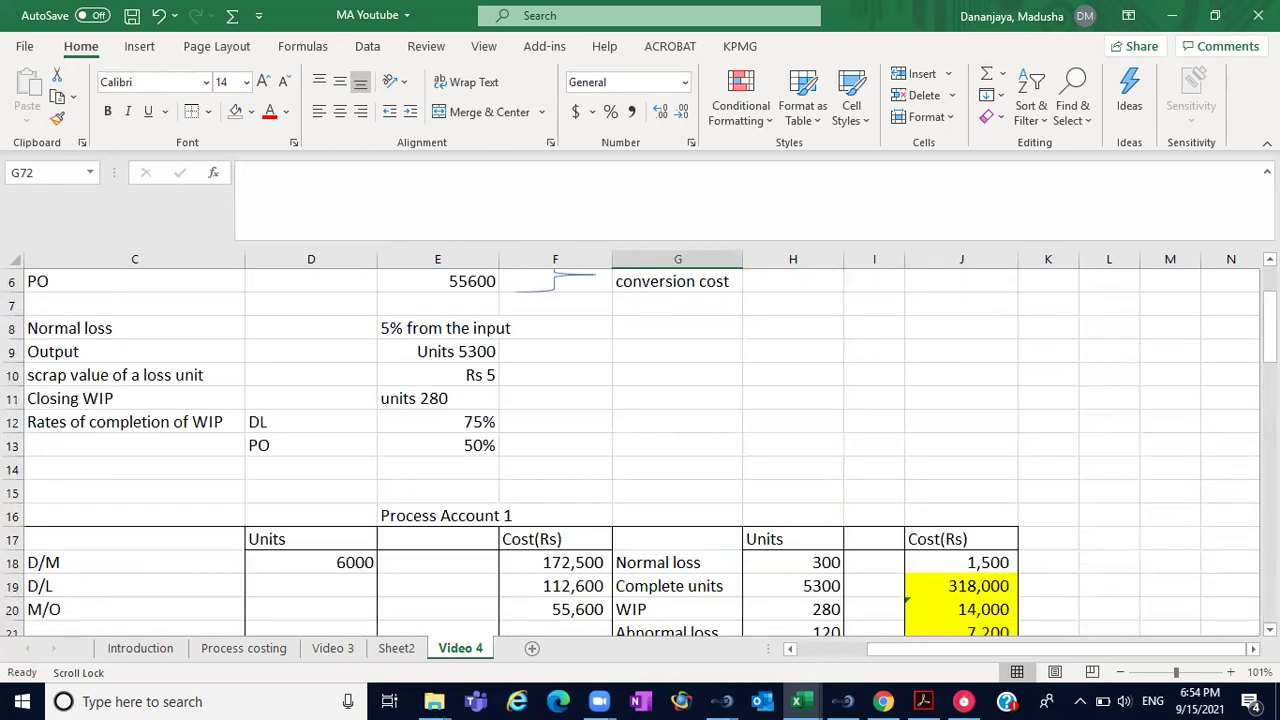
{"action": "scroll", "coordinate": [640, 450], "scroll_direction": "down", "scroll_amount": 3}
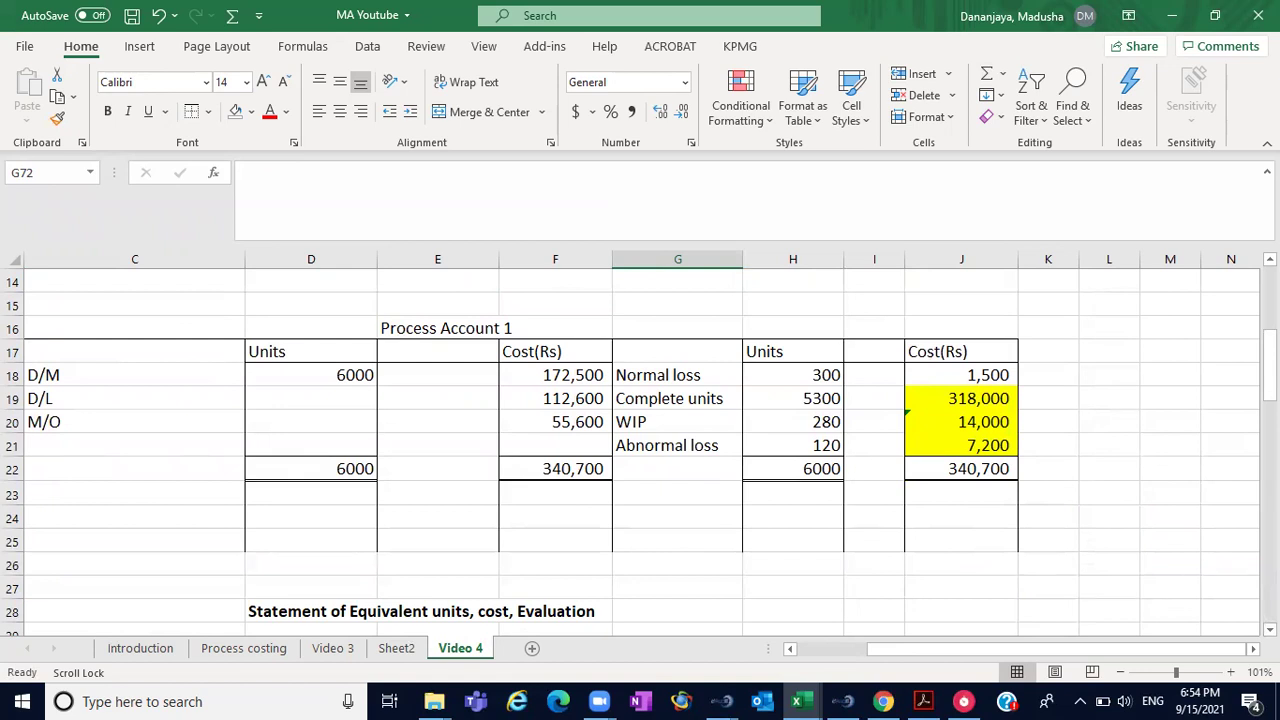
{"action": "left_click", "coordinate": [996, 445]}
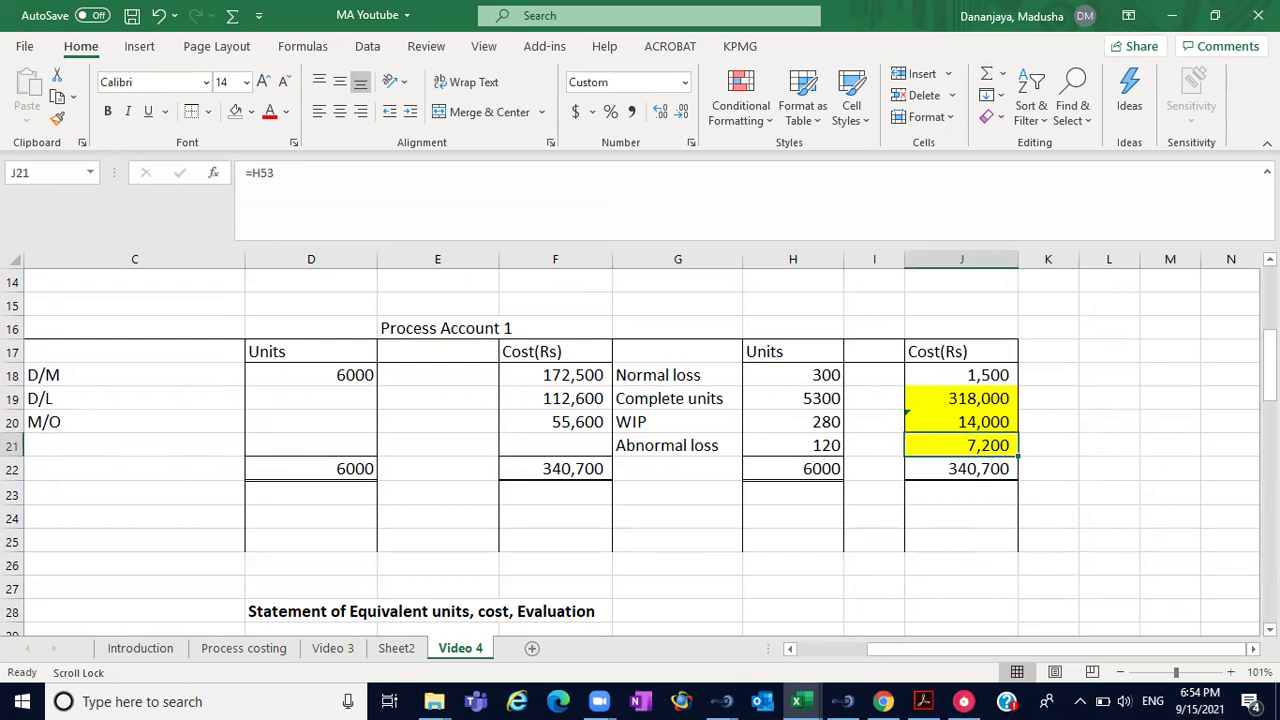
{"action": "scroll", "coordinate": [640, 450], "scroll_direction": "down", "scroll_amount": 10}
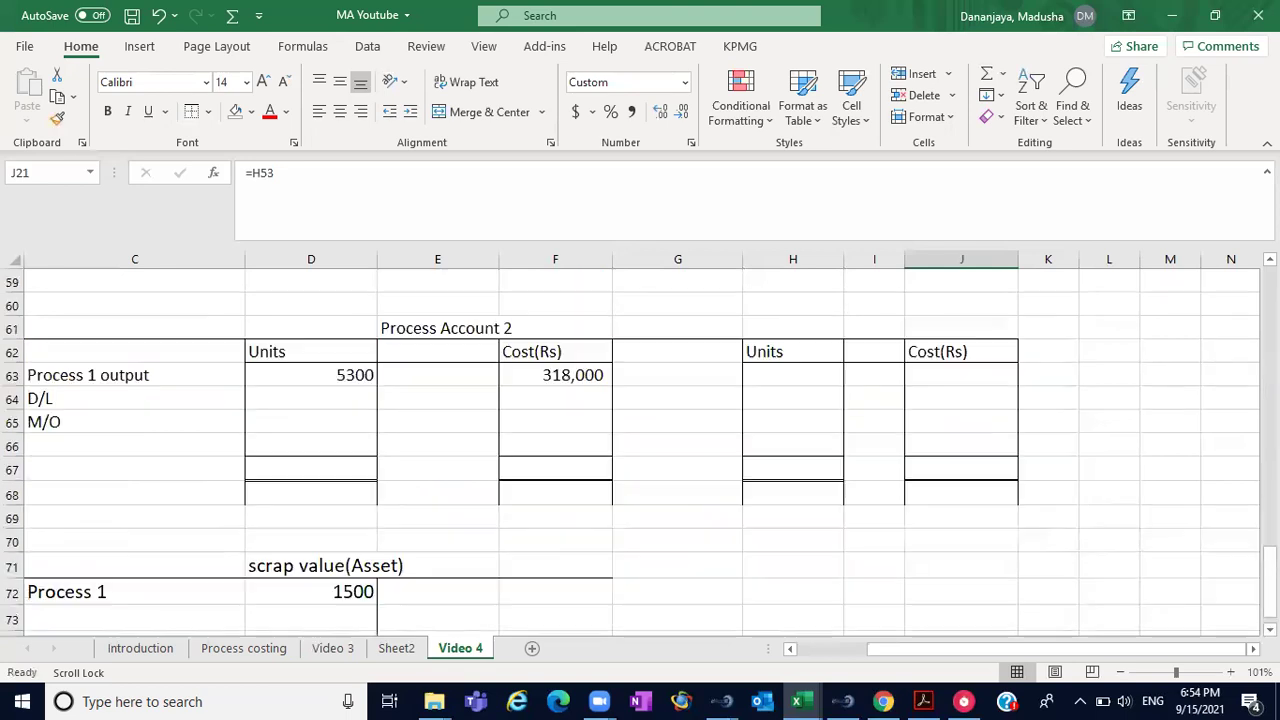
{"action": "scroll", "coordinate": [524, 576], "scroll_direction": "down", "scroll_amount": 1}
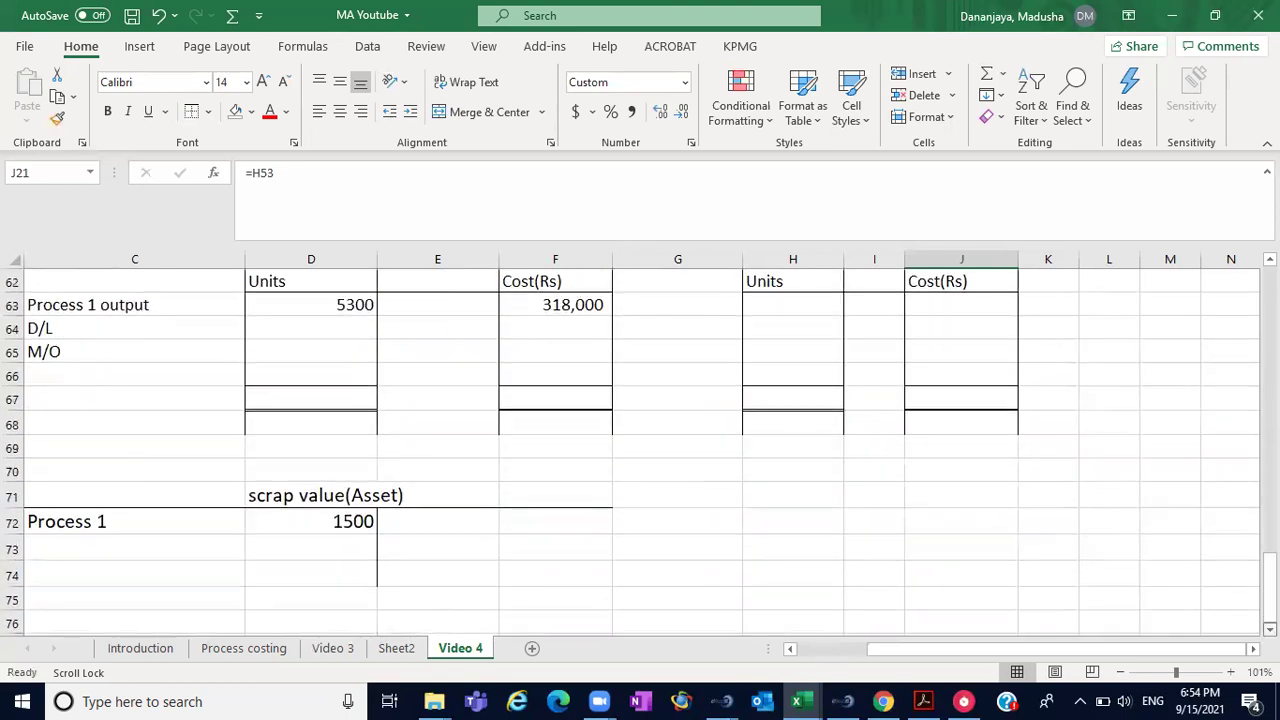
{"action": "left_click_drag", "start_coordinate": [160, 484], "coordinate": [548, 571]}
{"action": "key", "text": "ctrl+c"}
{"action": "left_click", "coordinate": [752, 496]}
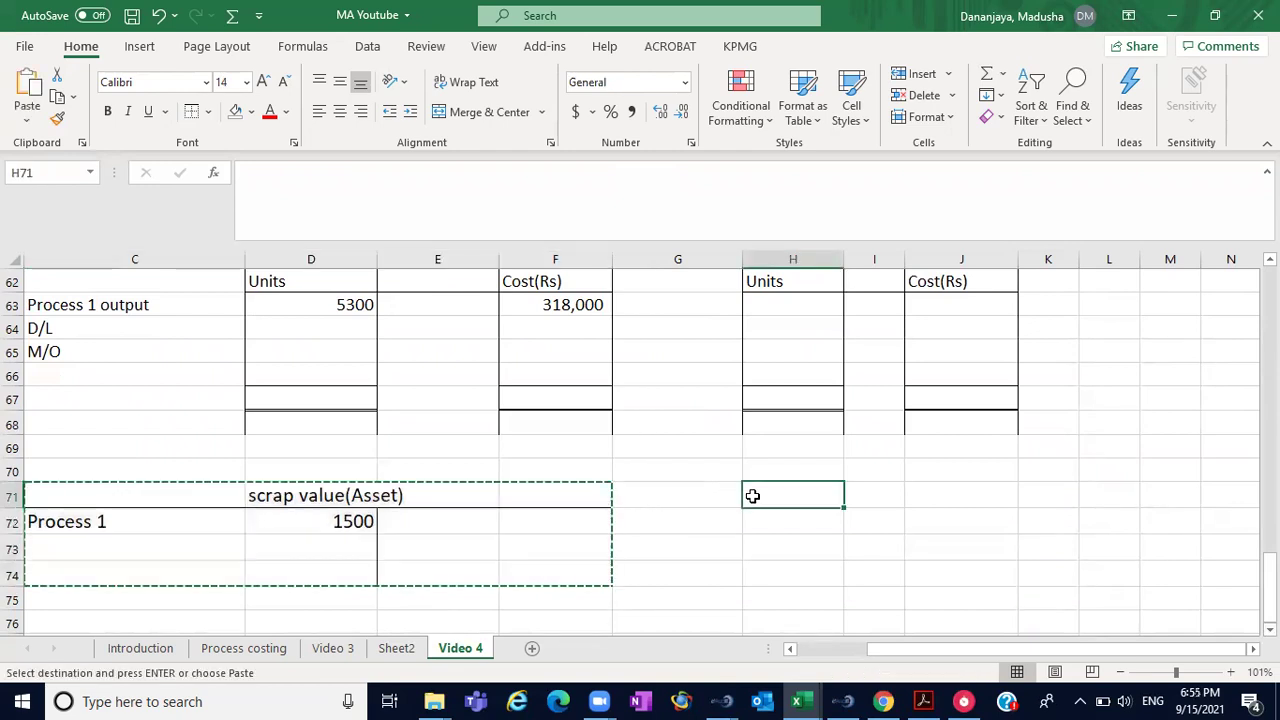
{"action": "key", "text": "ctrl+v"}
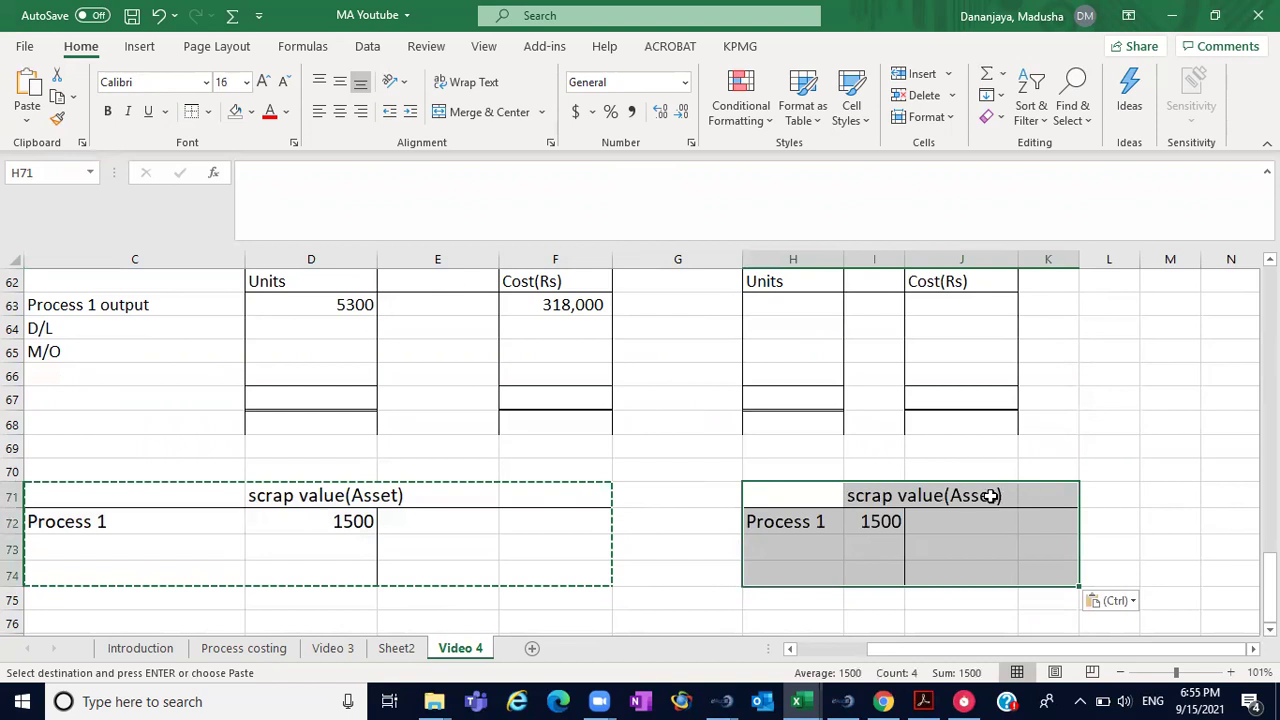
- Replace the title of the pasted account in I71 with Abnormal loss
{"action": "left_click", "coordinate": [991, 495]}
{"action": "left_click", "coordinate": [889, 502]}
{"action": "key", "text": "BackSpace"}
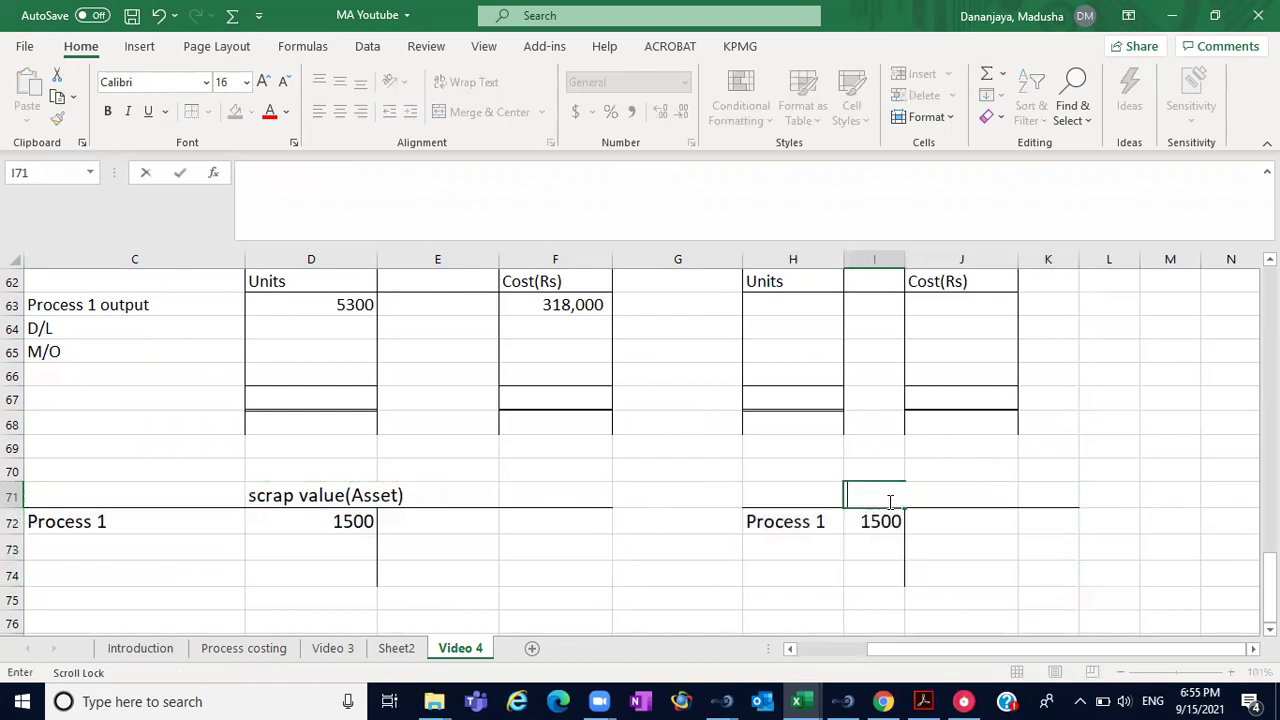
{"action": "type", "text": "Abnorma"}
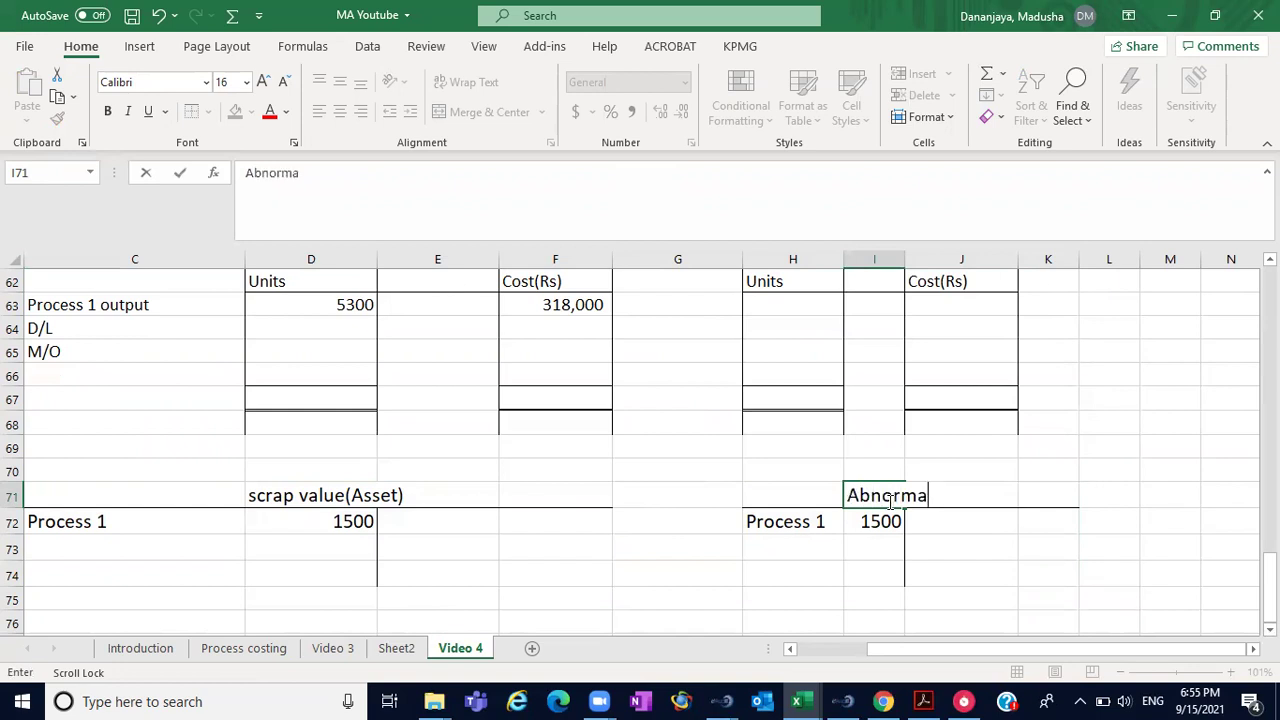
{"action": "type", "text": "ss"}
- Set the Process 1 amount in I72 of the Abnormal loss account to 7200
{"action": "left_click", "coordinate": [790, 520]}
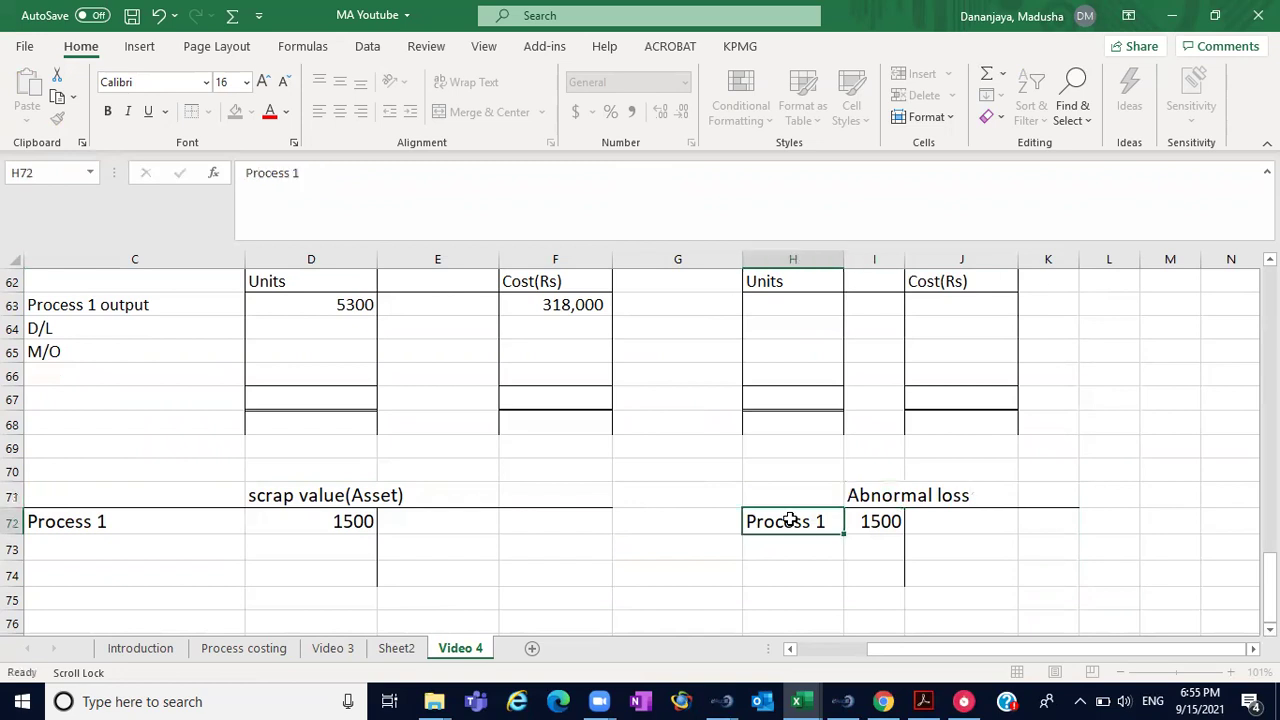
{"action": "left_click", "coordinate": [865, 522]}
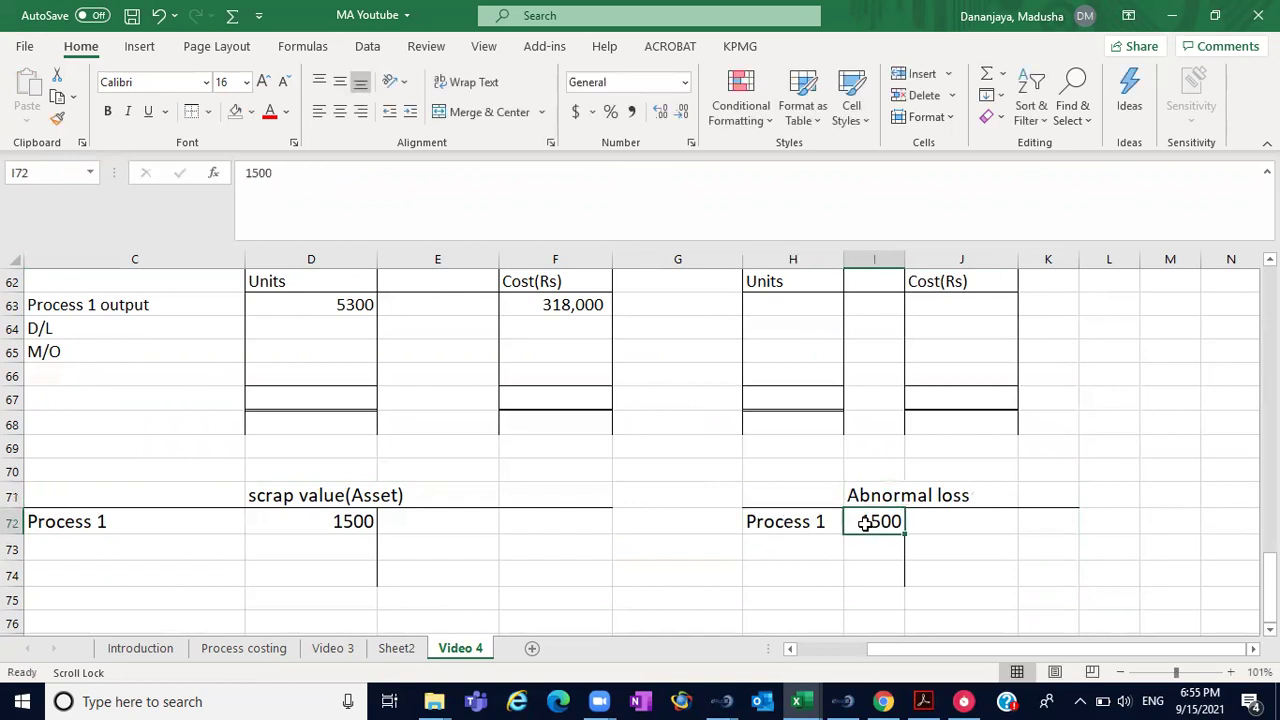
{"action": "type", "text": "7200"}
{"action": "left_click", "coordinate": [1034, 468]}
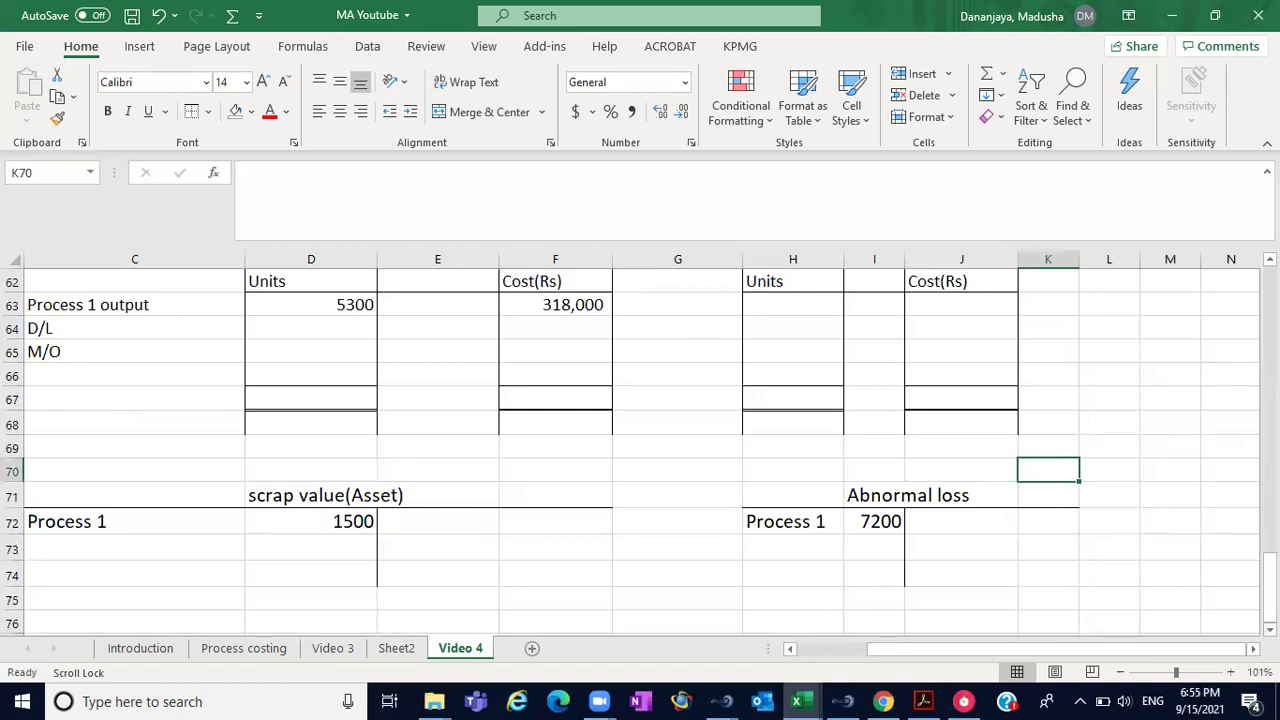
- Record the scrap value of the abnormal loss units in the Abnormal loss account, with Scrap value in J72 and 600 in K72
{"action": "scroll", "coordinate": [640, 440], "scroll_direction": "up", "scroll_amount": 5}
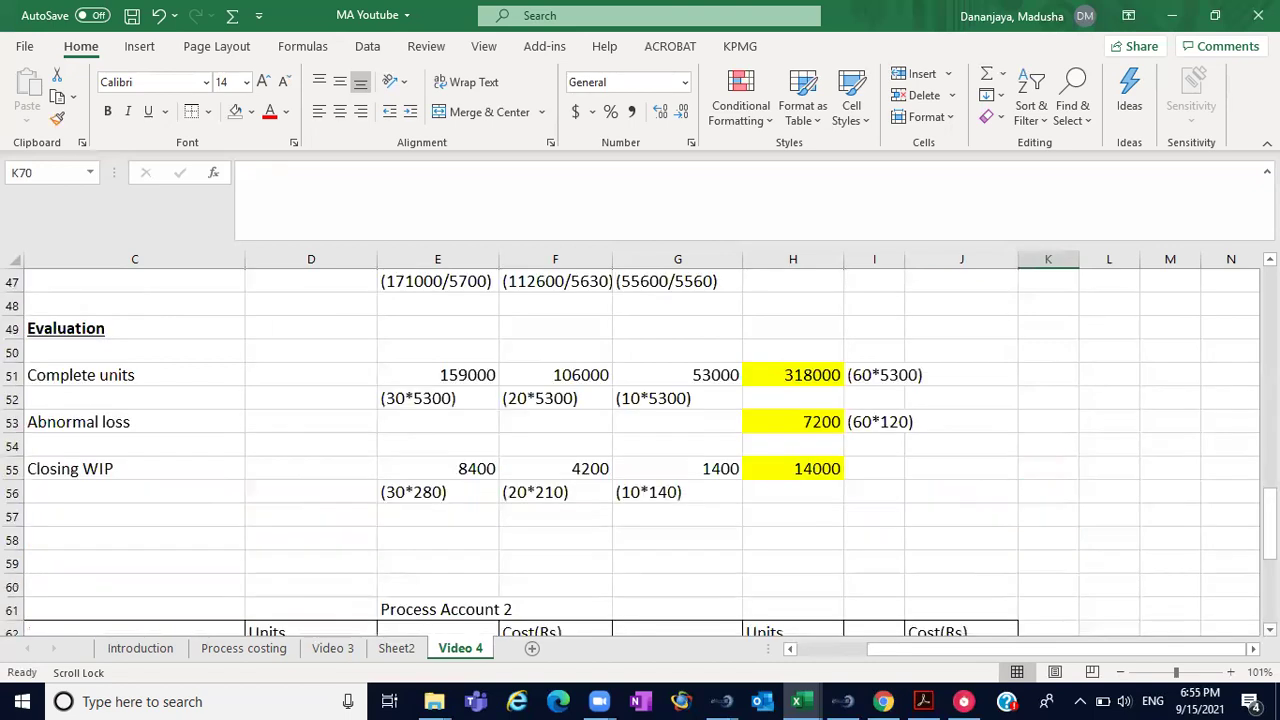
{"action": "scroll", "coordinate": [830, 378], "scroll_direction": "up", "scroll_amount": 10}
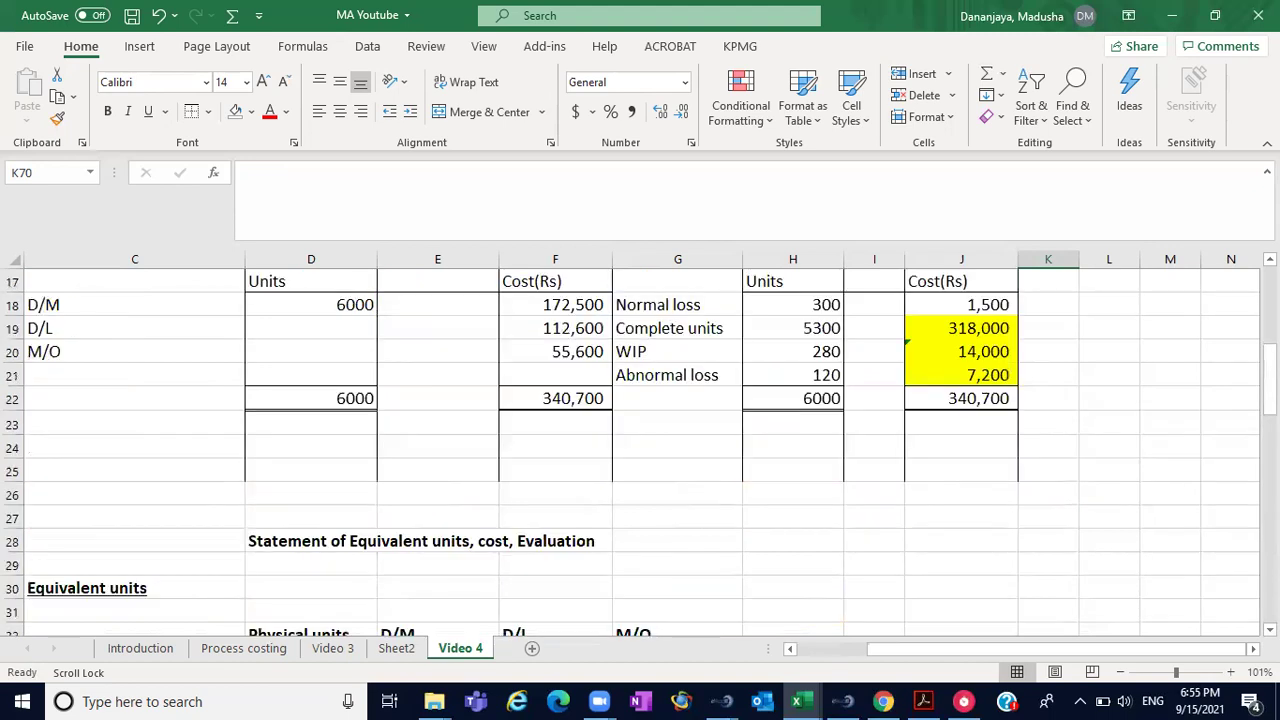
{"action": "left_click", "coordinate": [820, 377]}
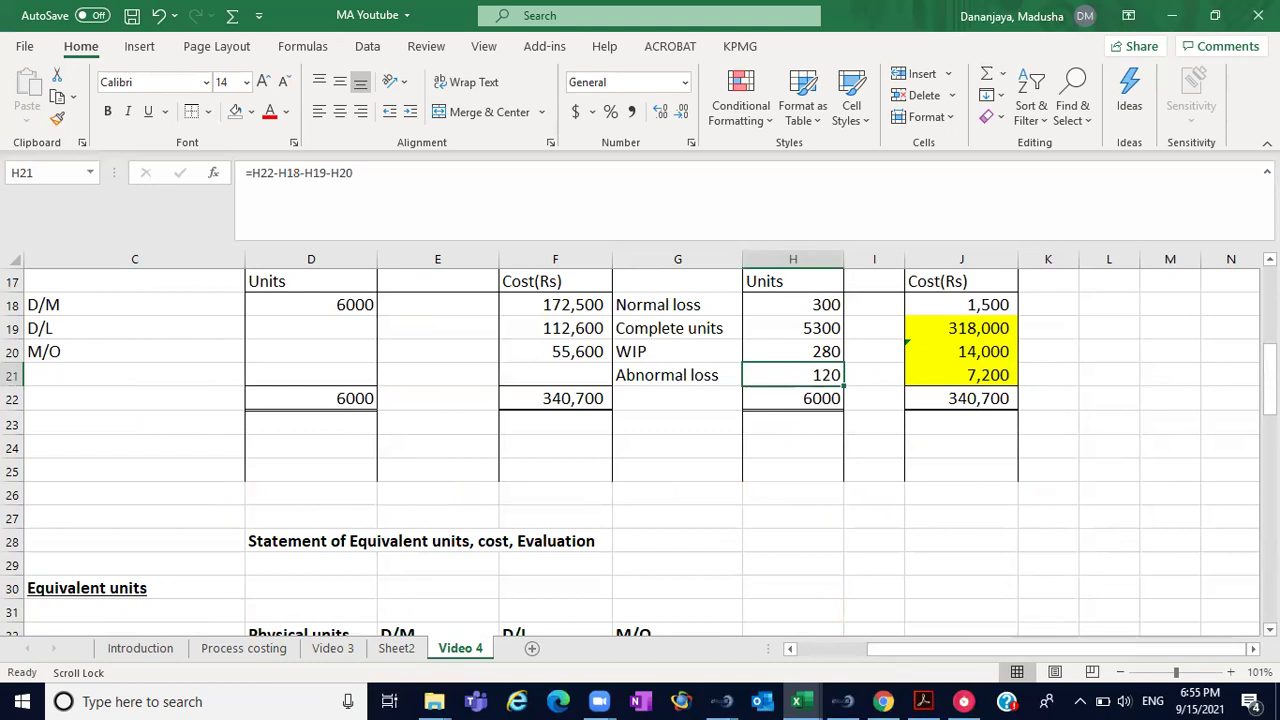
{"action": "scroll", "coordinate": [640, 450], "scroll_direction": "down", "scroll_amount": 4}
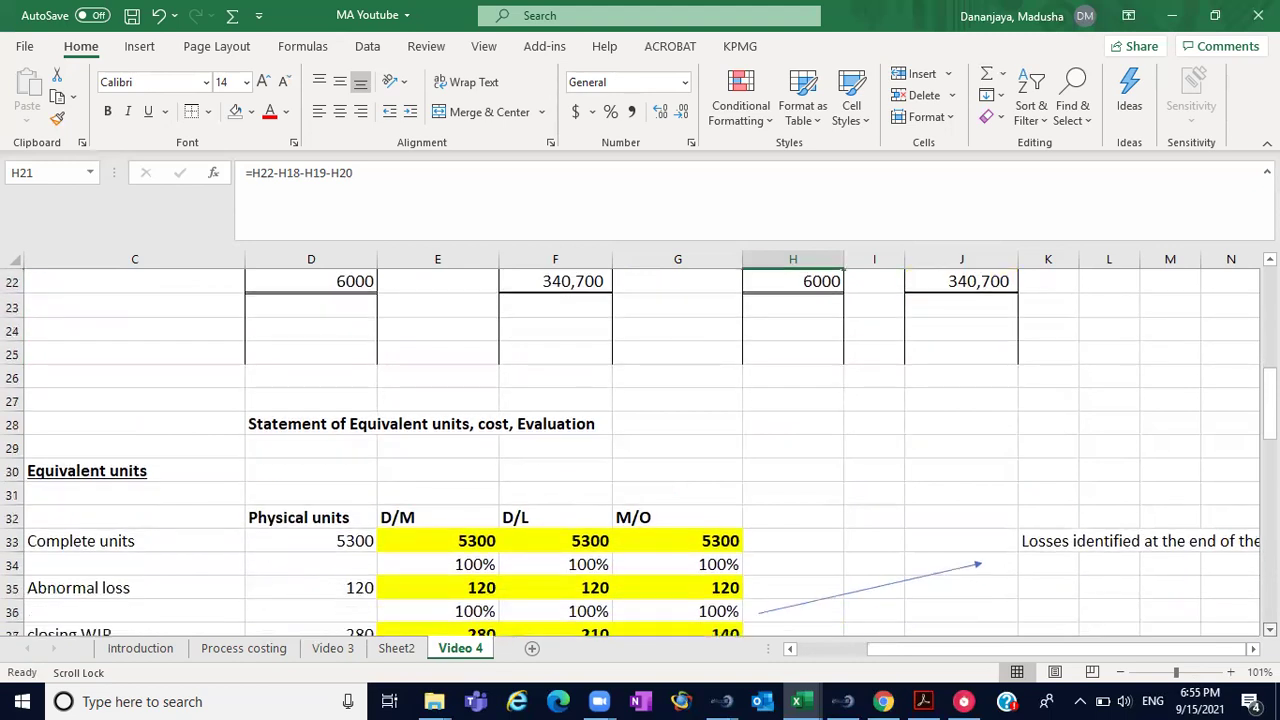
{"action": "scroll", "coordinate": [640, 450], "scroll_direction": "down", "scroll_amount": 6}
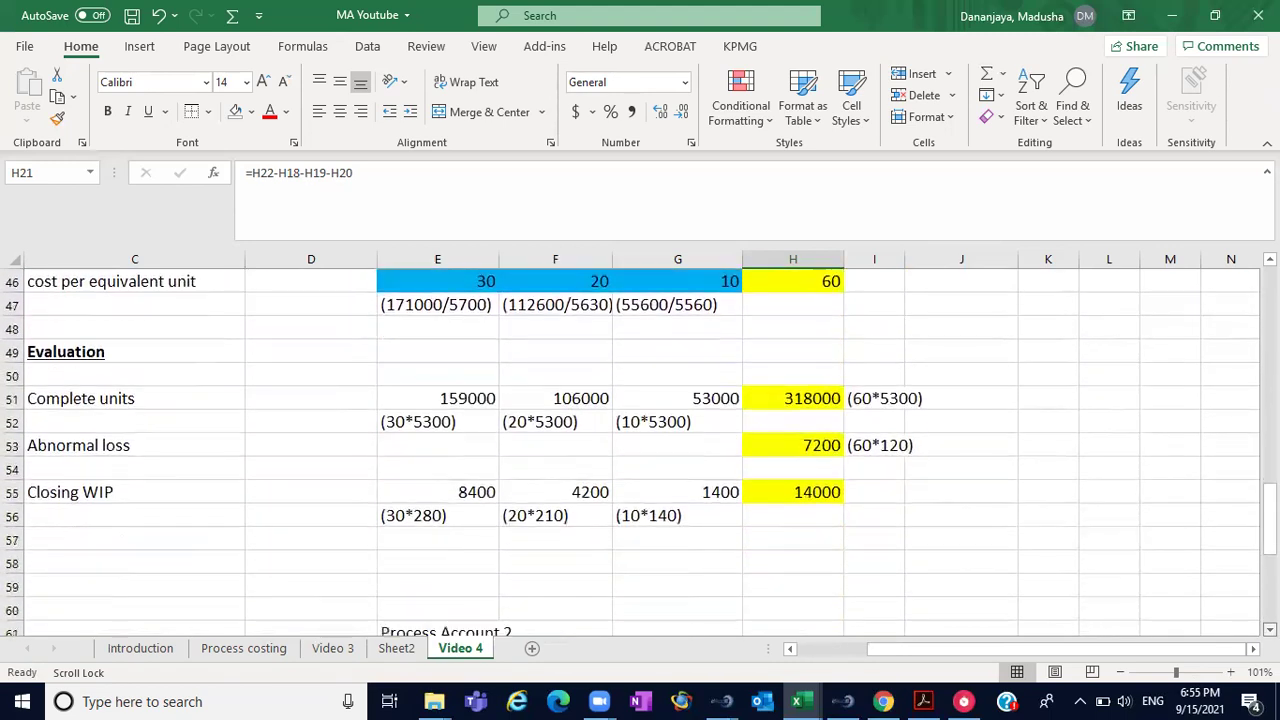
{"action": "scroll", "coordinate": [640, 450], "scroll_direction": "down", "scroll_amount": 4}
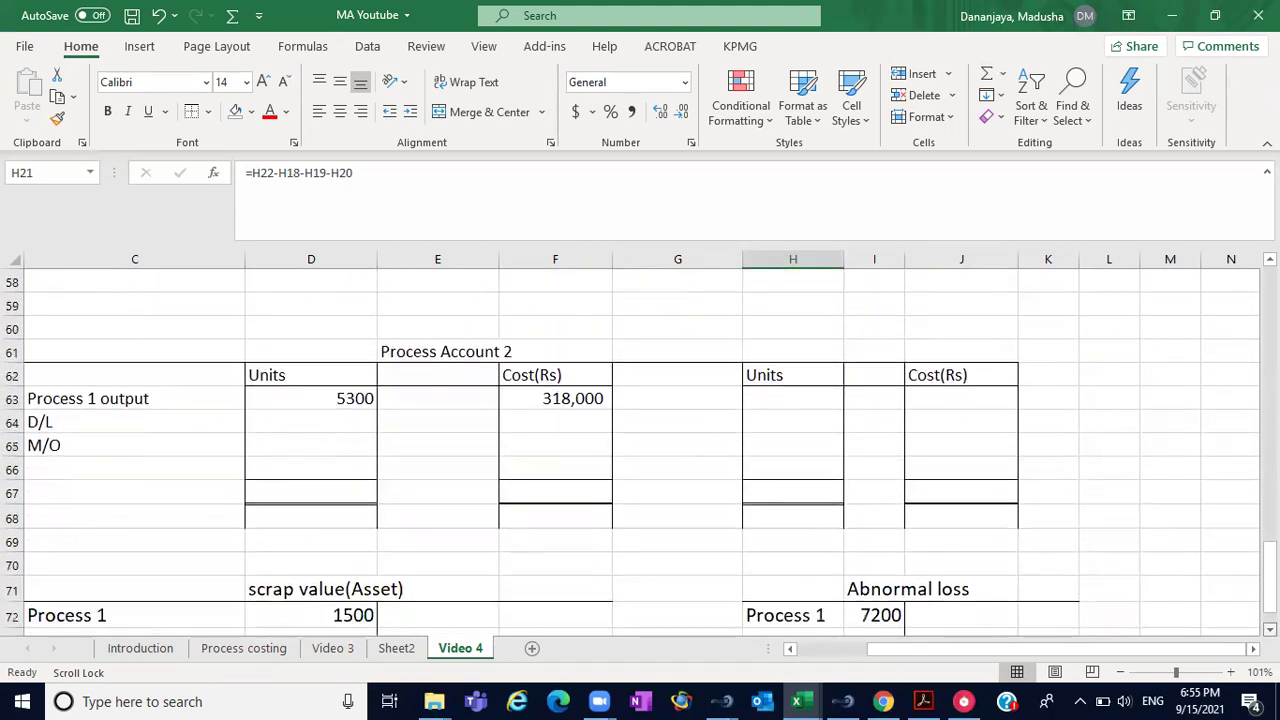
{"action": "scroll", "coordinate": [1106, 526], "scroll_direction": "down", "scroll_amount": 1}
{"action": "left_click", "coordinate": [1036, 527]}
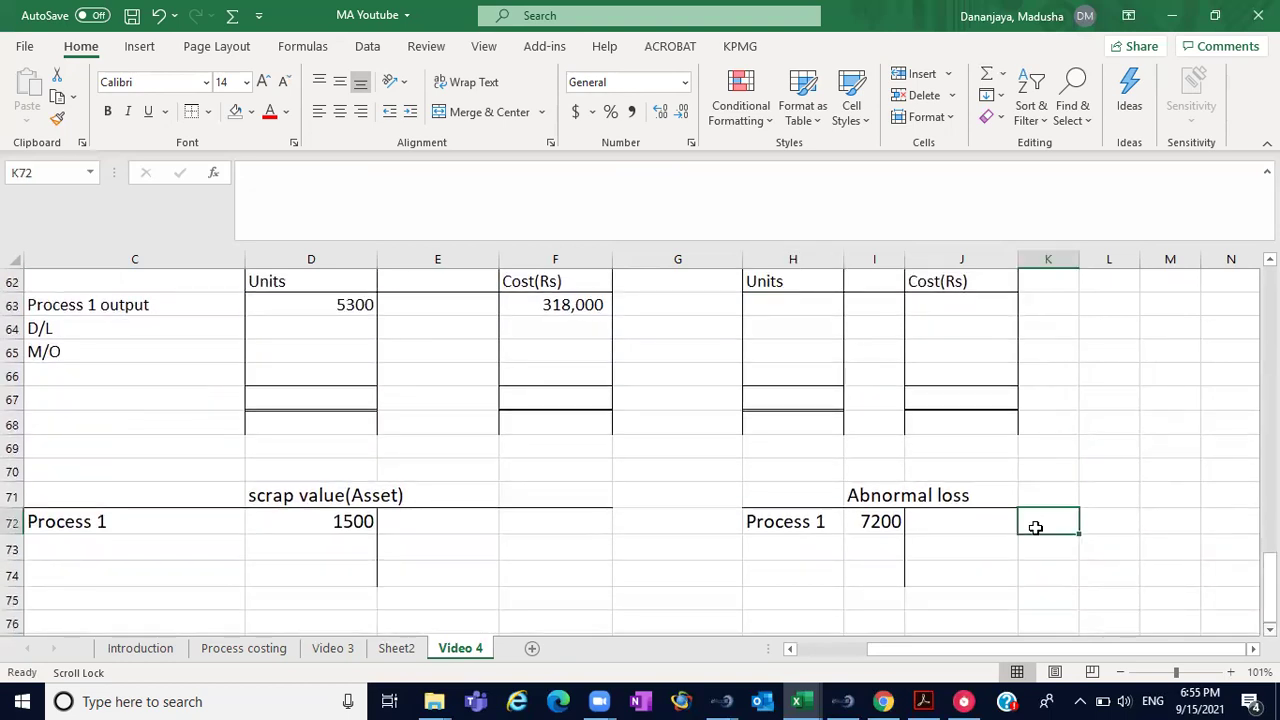
{"action": "type", "text": "600"}
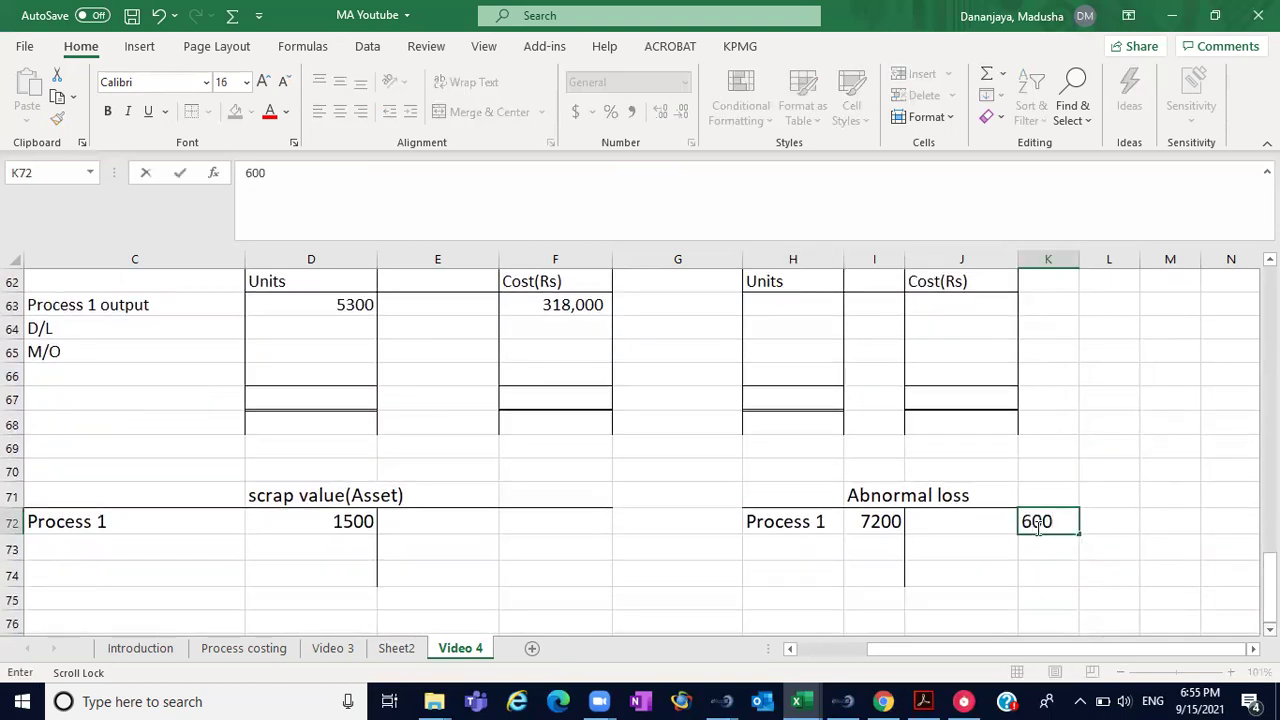
{"action": "left_click", "coordinate": [981, 527]}
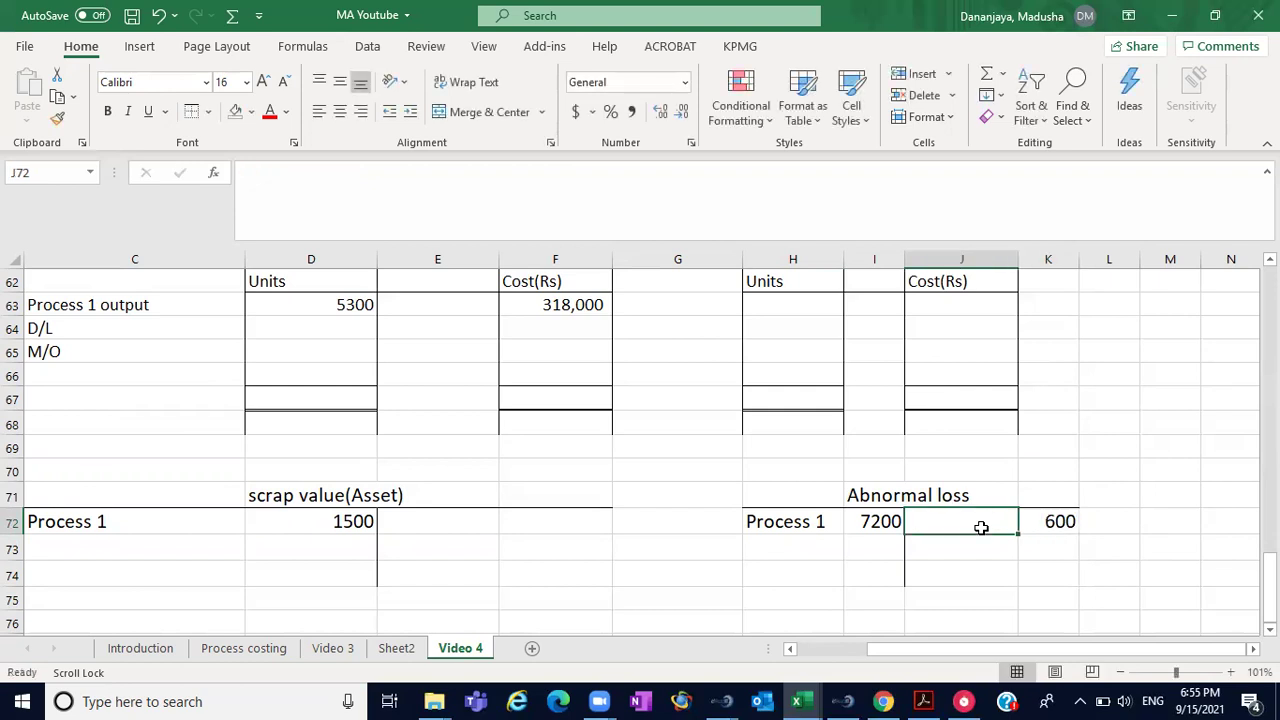
{"action": "type", "text": "Scrao"}
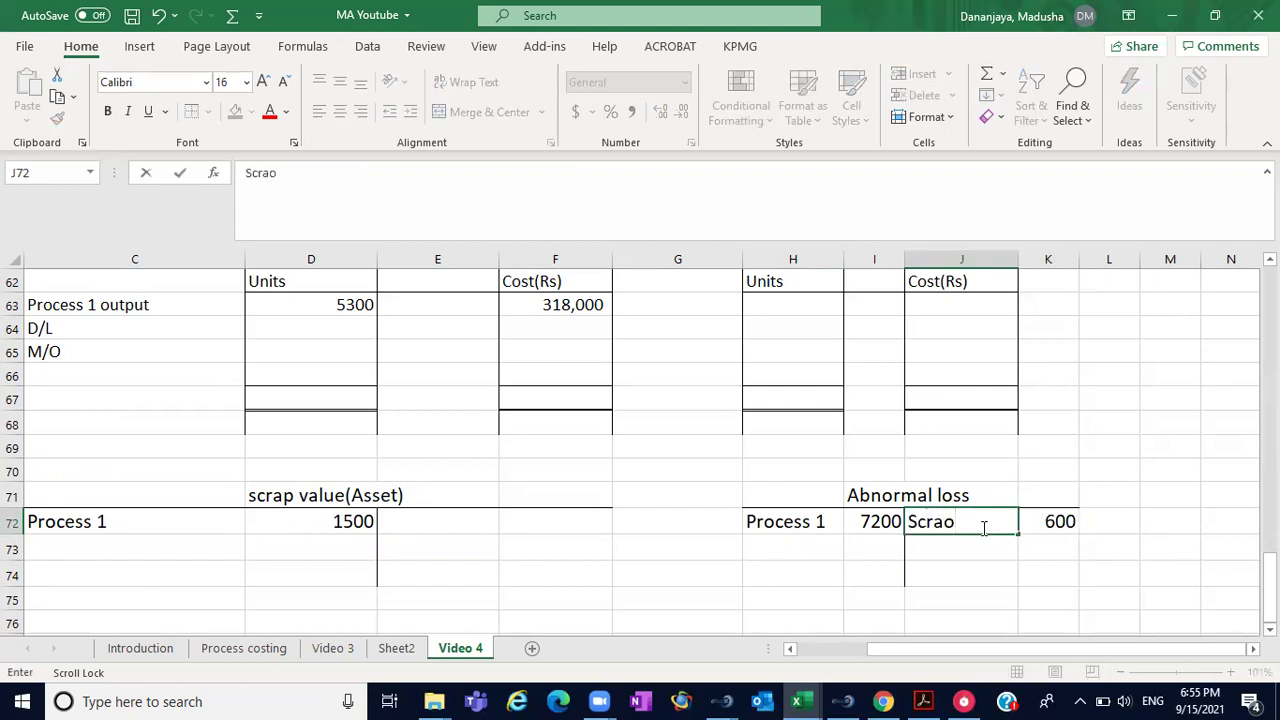
{"action": "key", "text": "BackSpace"}
{"action": "type", "text": "p value"}
- Add the matching entry to the scrap value account, with Abnormal loss in C73 and 600 in D73
{"action": "left_click", "coordinate": [347, 543]}
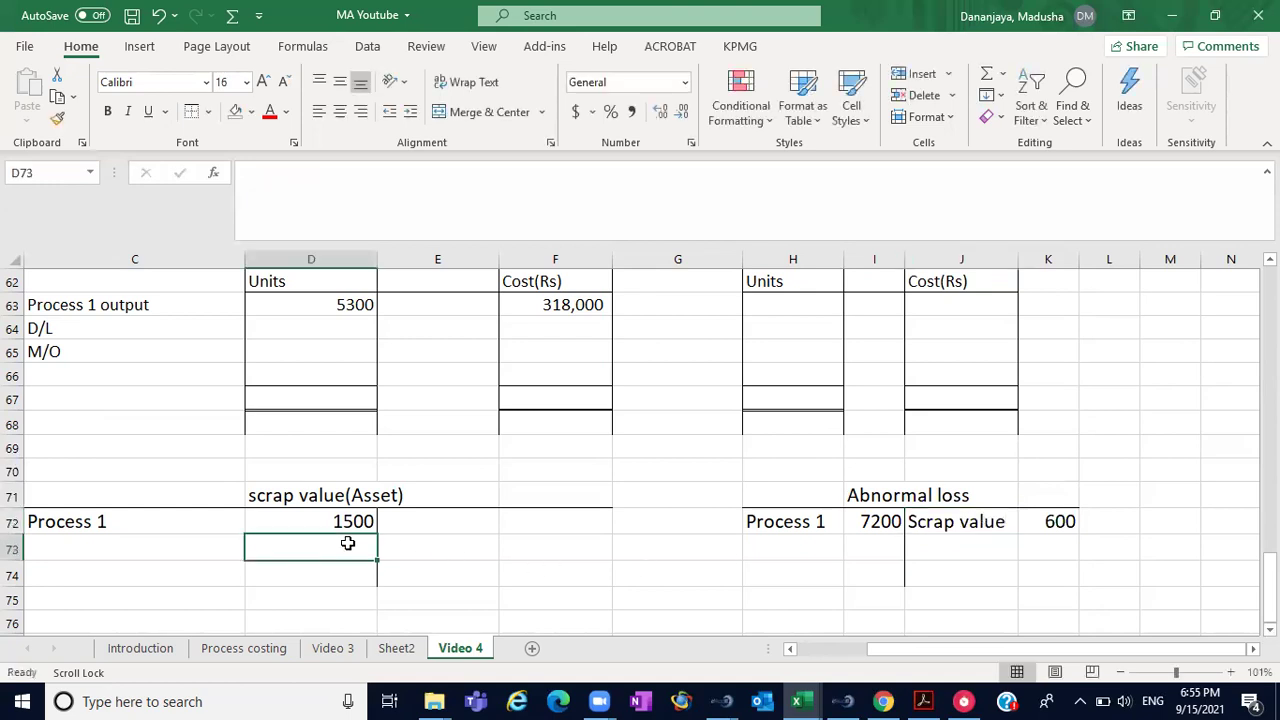
{"action": "type", "text": "6000"}
{"action": "key", "text": "BackSpace"}
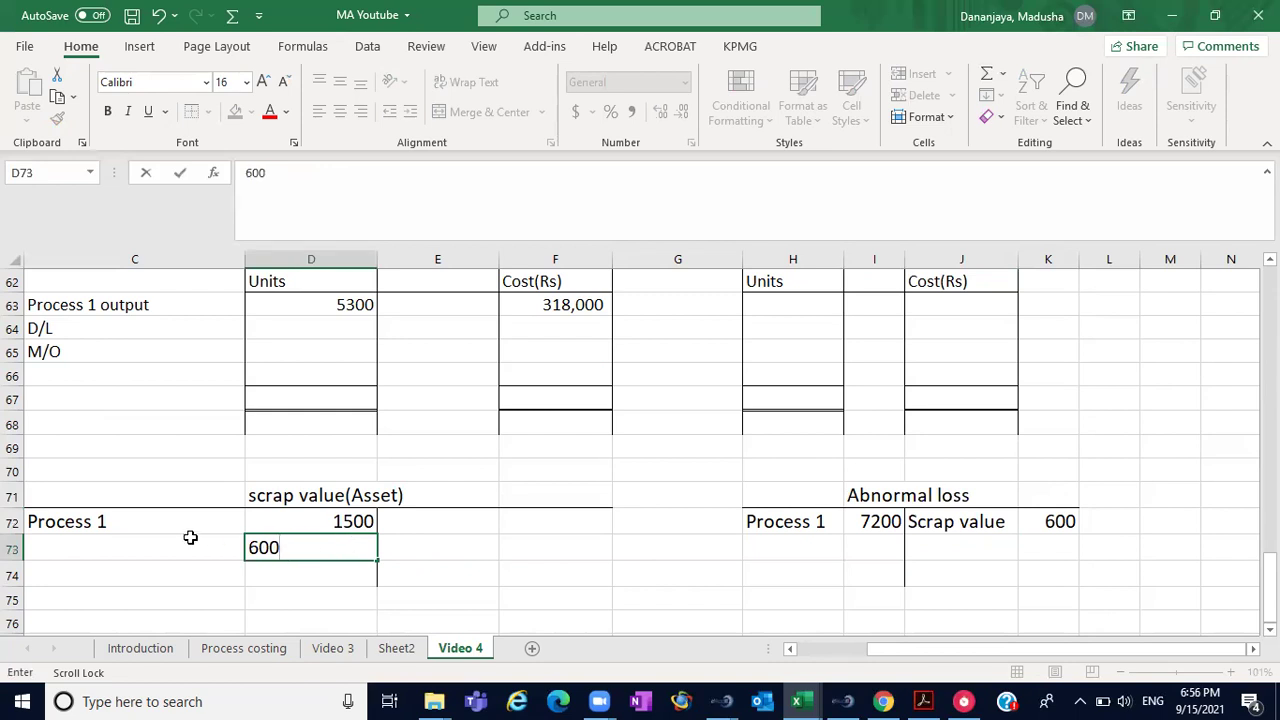
{"action": "left_click", "coordinate": [190, 537]}
{"action": "type", "text": "A"}
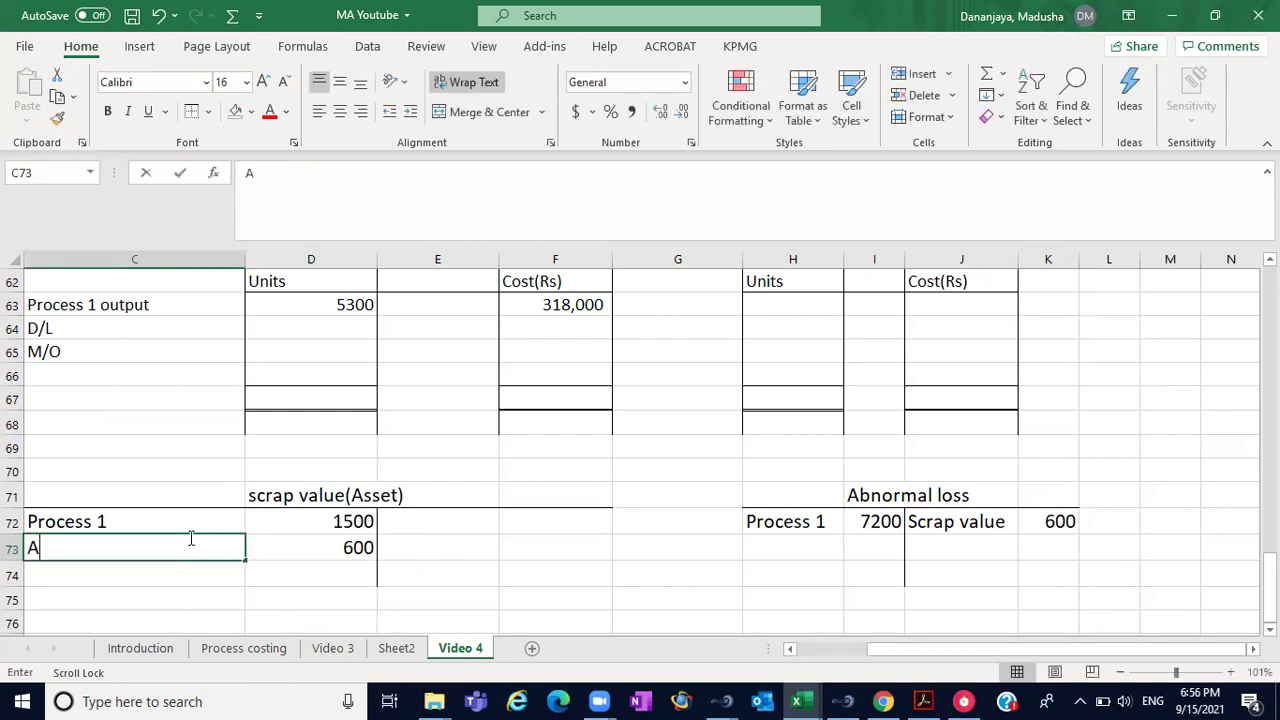
{"action": "type", "text": "bnor"}
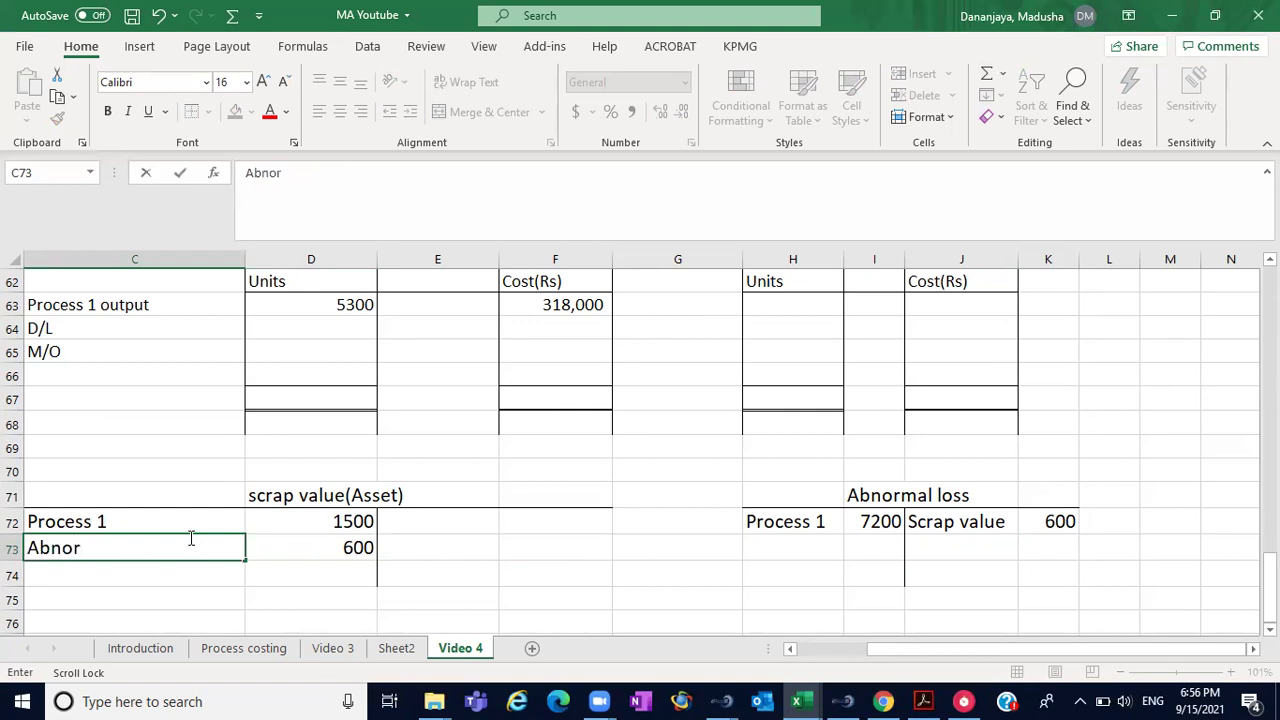
{"action": "type", "text": "mal loss"}
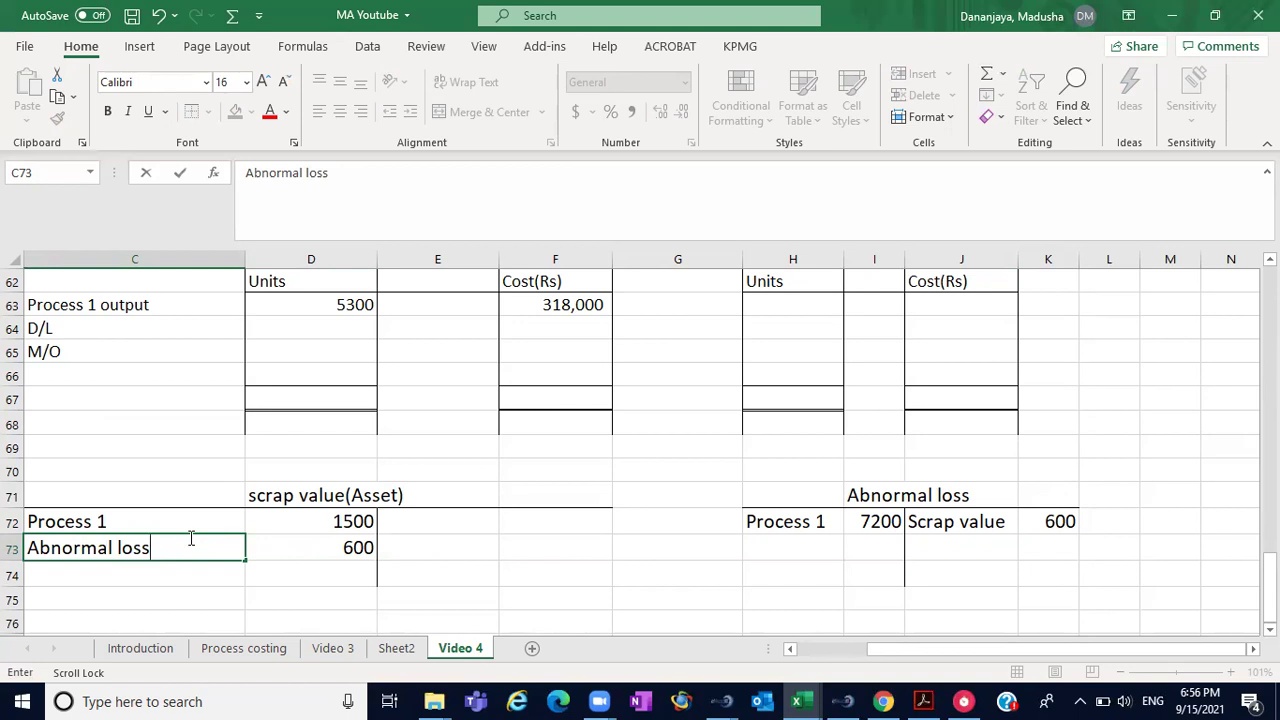
- Check the combined amount of the two scrap value entries in D72:D73
{"action": "left_click", "coordinate": [366, 521]}
{"action": "left_click_drag", "start_coordinate": [366, 524], "coordinate": [368, 547]}
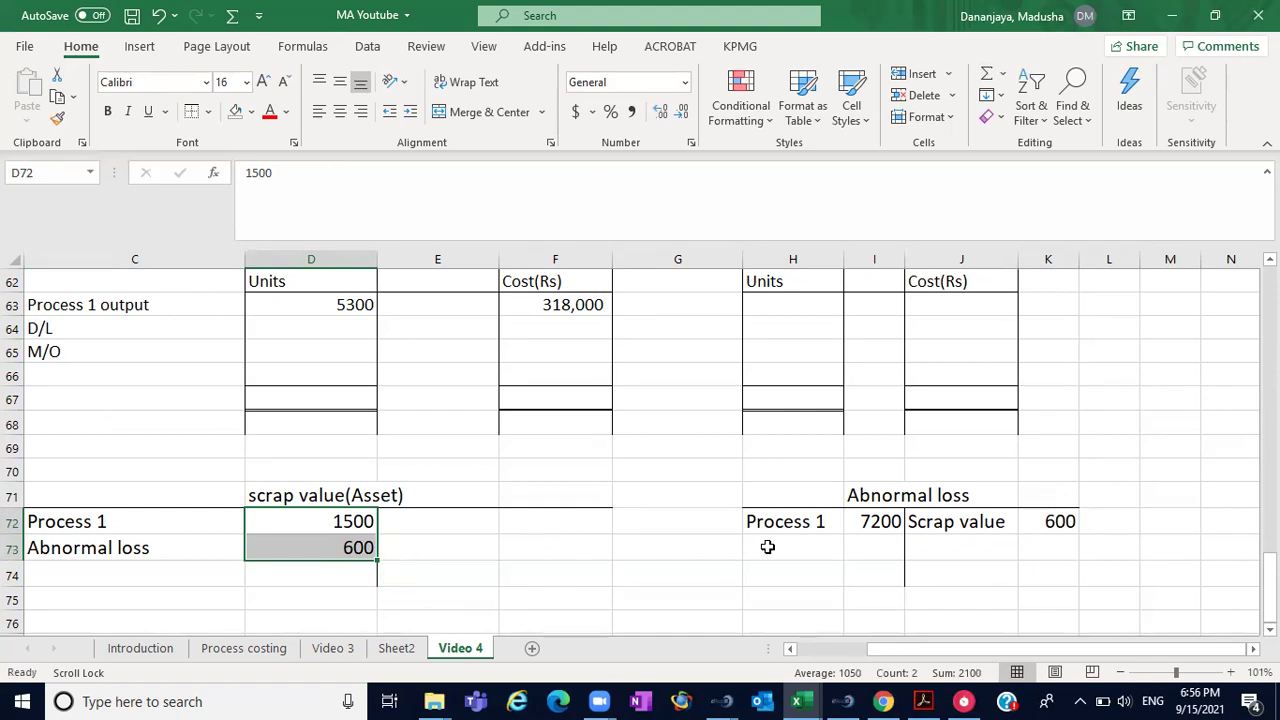
{"action": "left_click", "coordinate": [590, 485]}
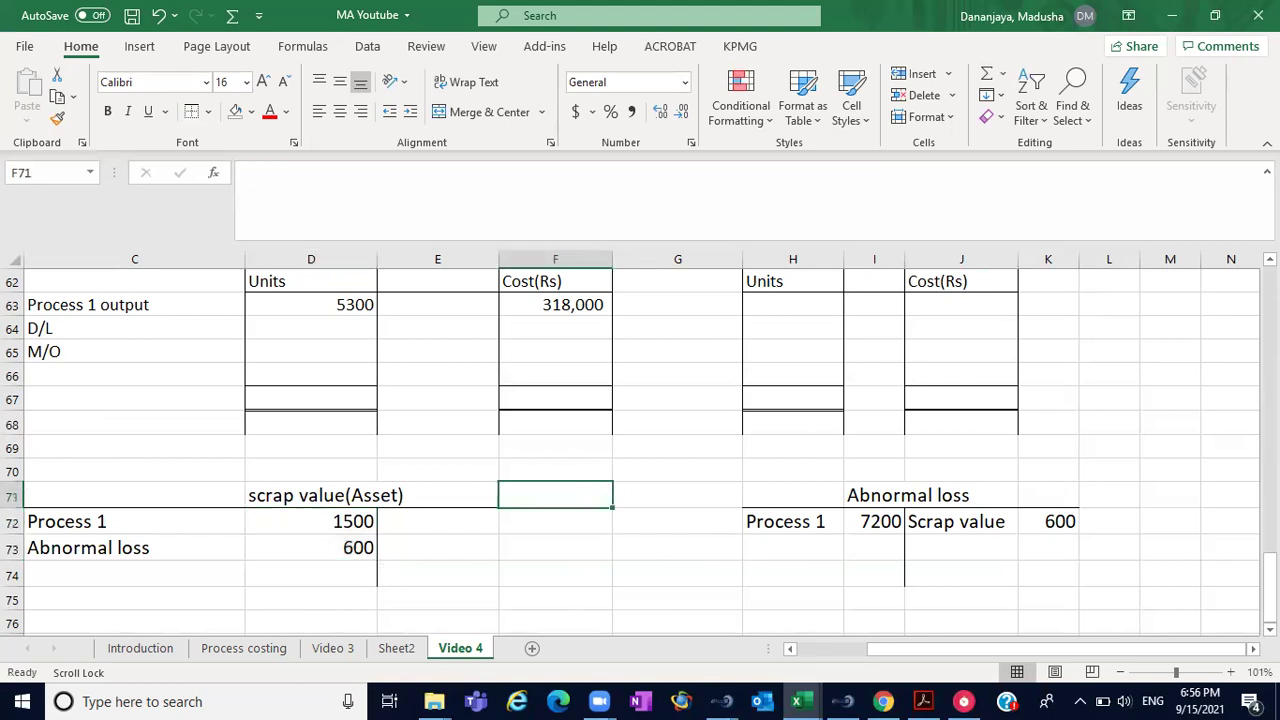
- Examine the WIP row and its units in Process Account 1, along with the empty rows below the account's totals
{"action": "scroll", "coordinate": [640, 440], "scroll_direction": "up", "scroll_amount": 15}
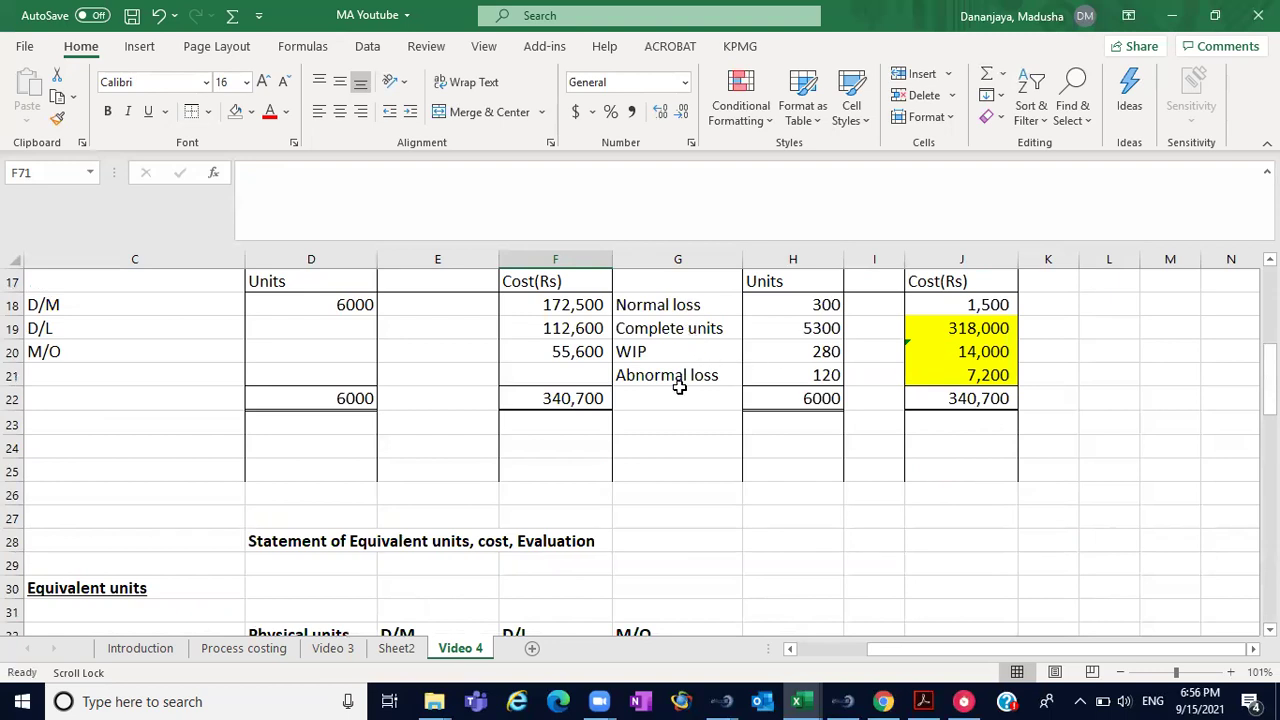
{"action": "left_click", "coordinate": [649, 353]}
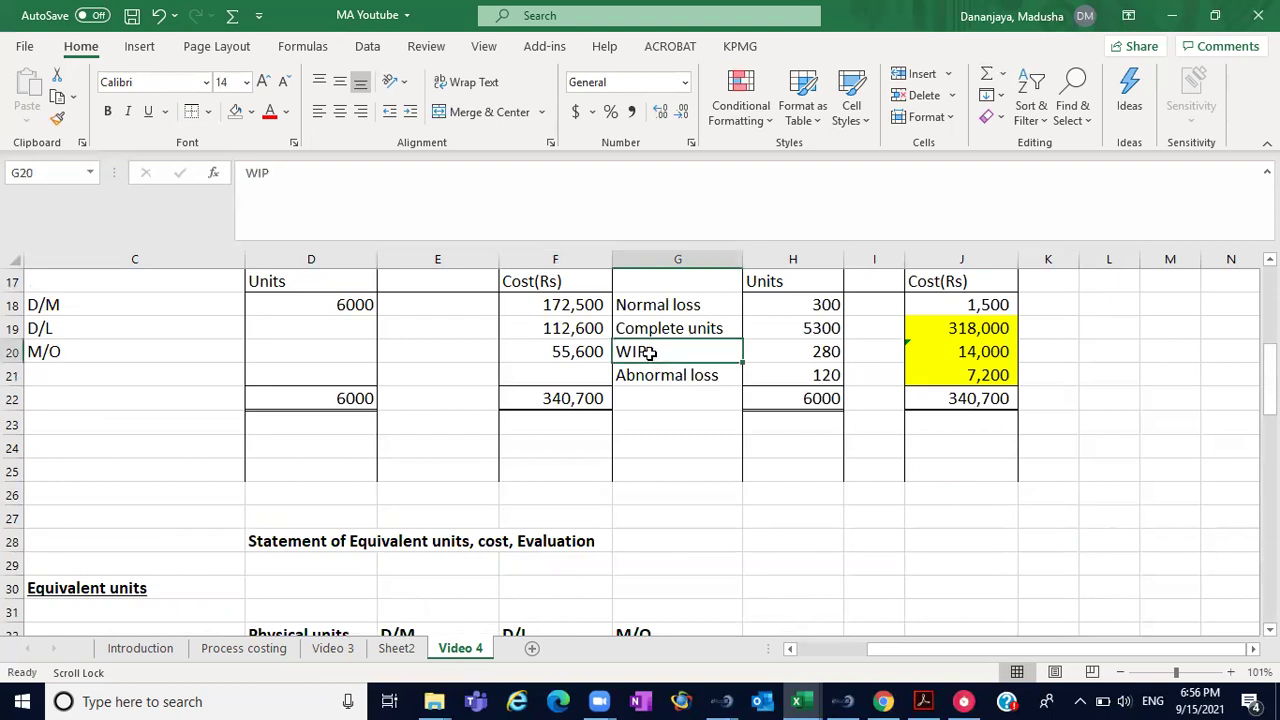
{"action": "left_click", "coordinate": [782, 357]}
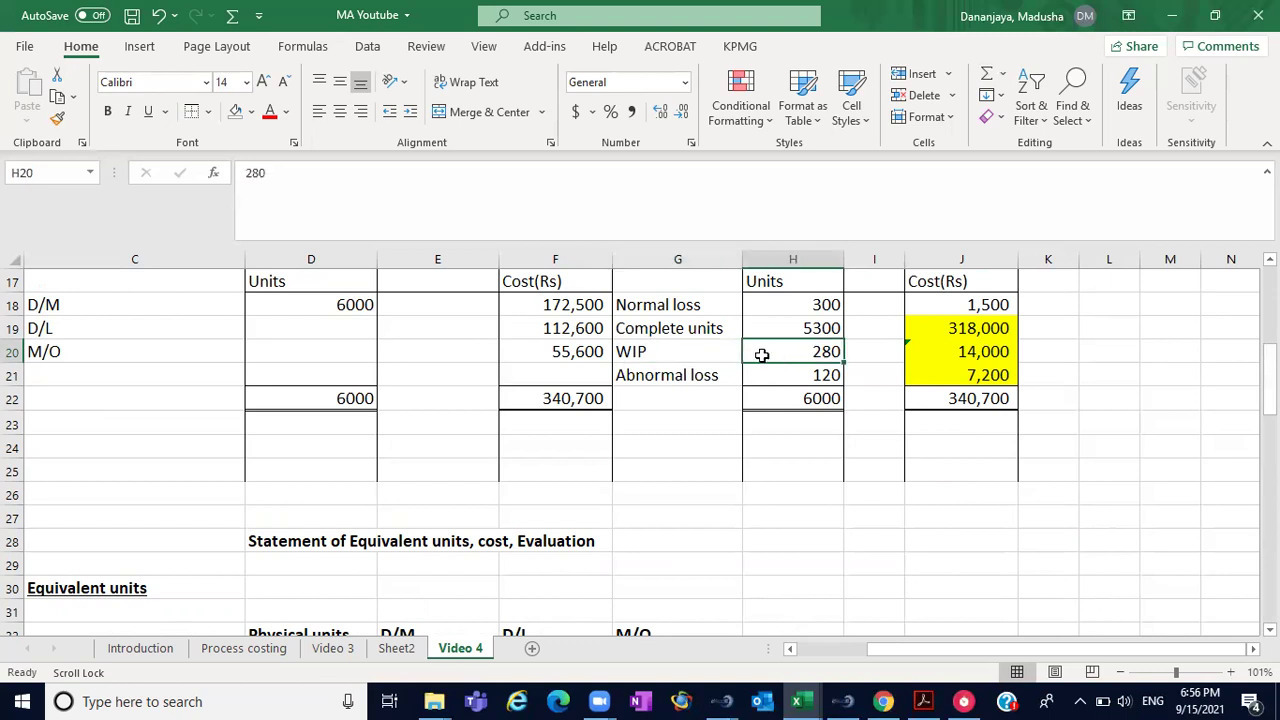
{"action": "left_click", "coordinate": [342, 451]}
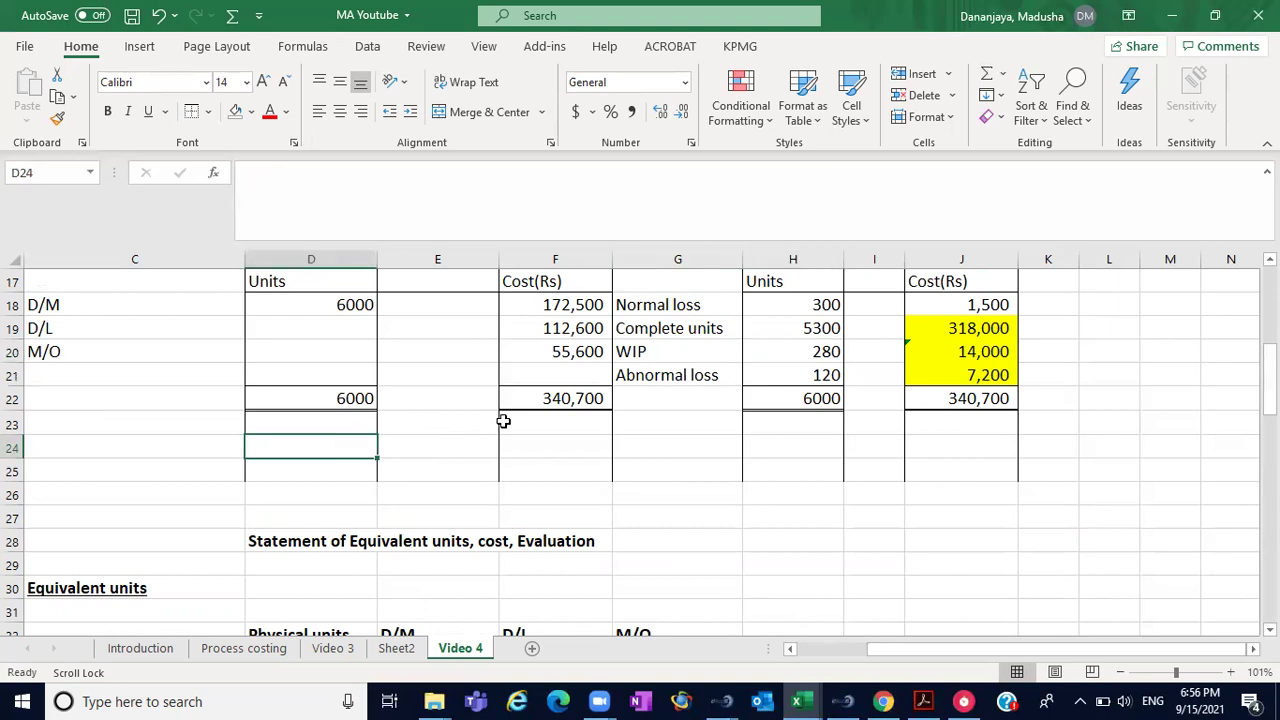
- Label cell C23, directly below the totals of Process Account 1, as Opening WIP
{"action": "left_click", "coordinate": [215, 433]}
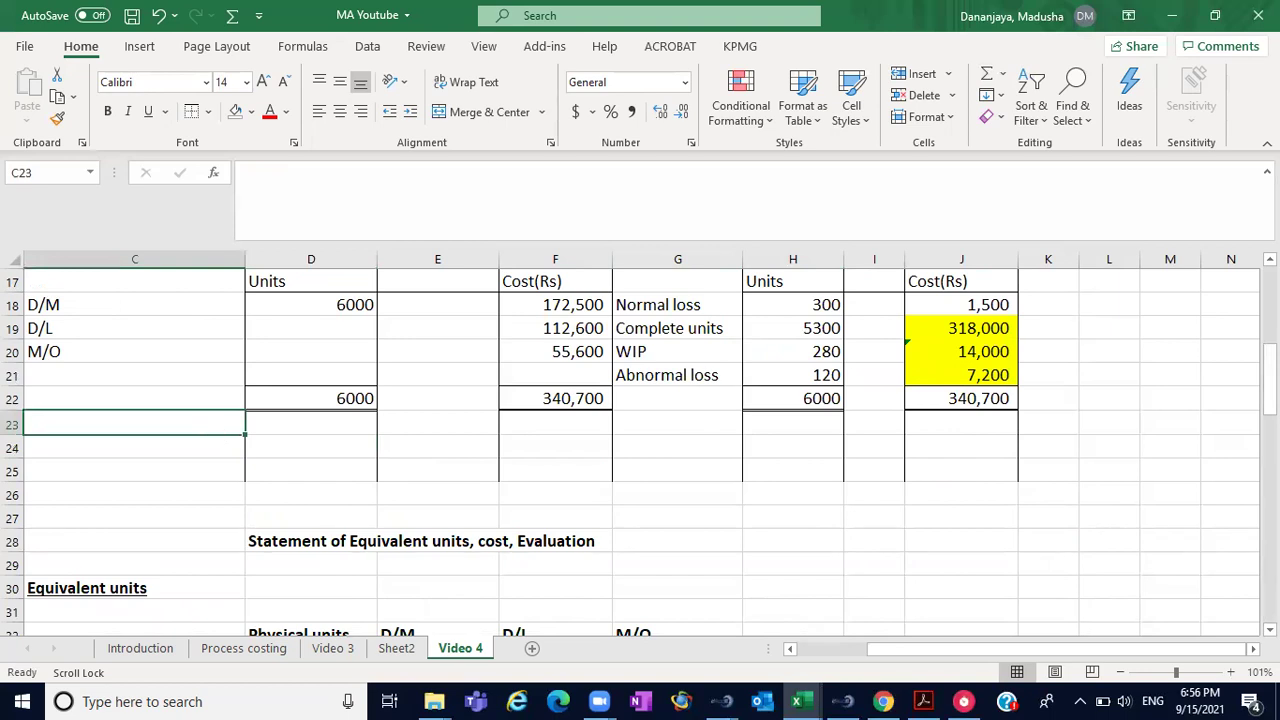
{"action": "scroll", "coordinate": [640, 450], "scroll_direction": "up", "scroll_amount": 5}
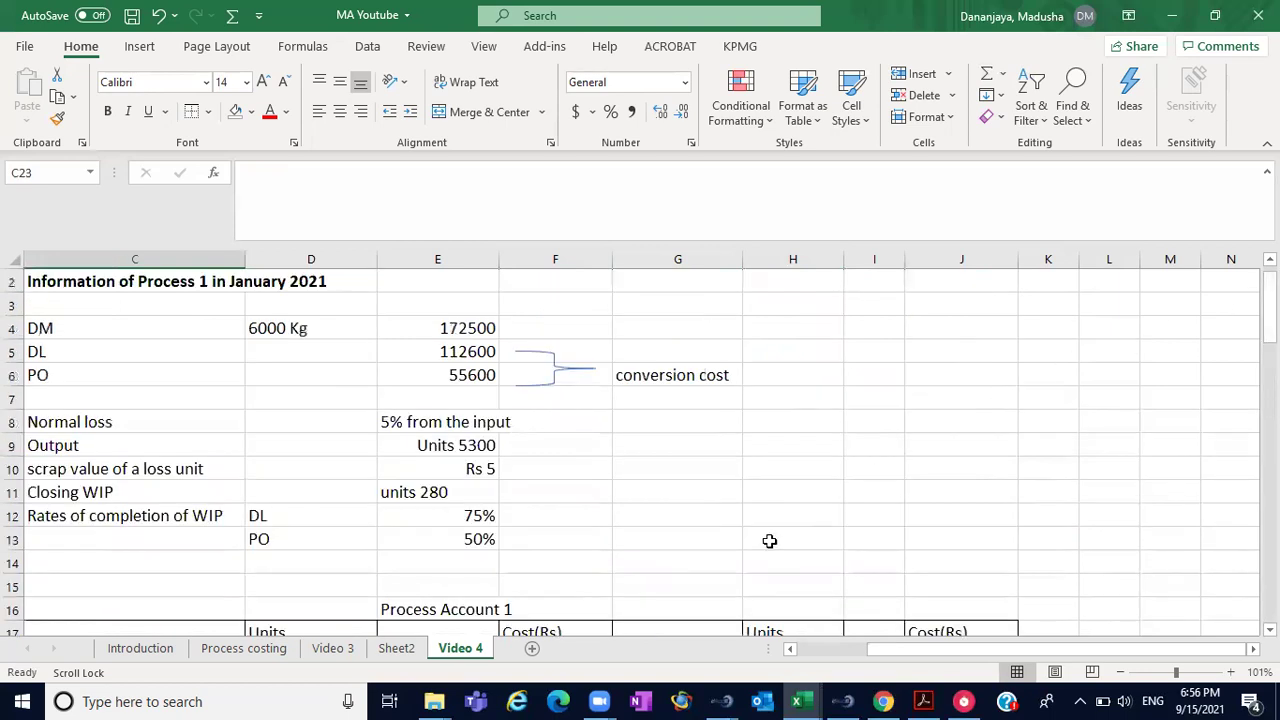
{"action": "left_click", "coordinate": [440, 610]}
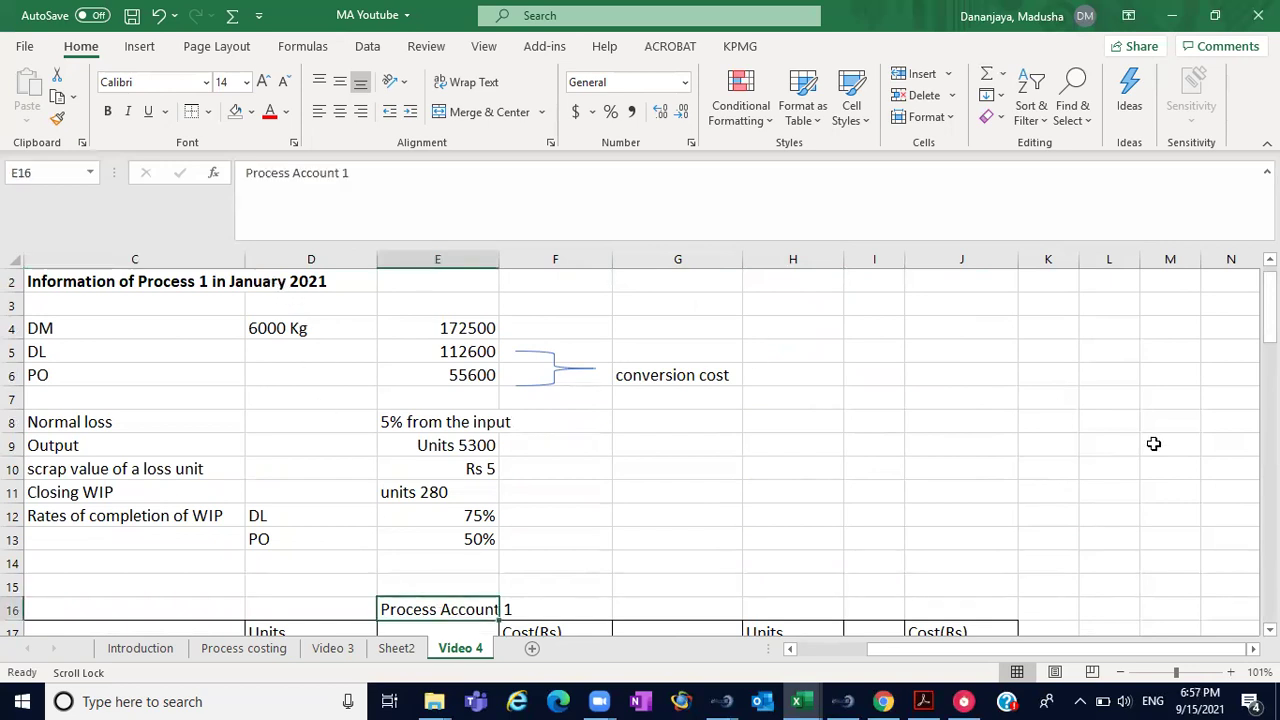
{"action": "scroll", "coordinate": [640, 450], "scroll_direction": "down", "scroll_amount": 4}
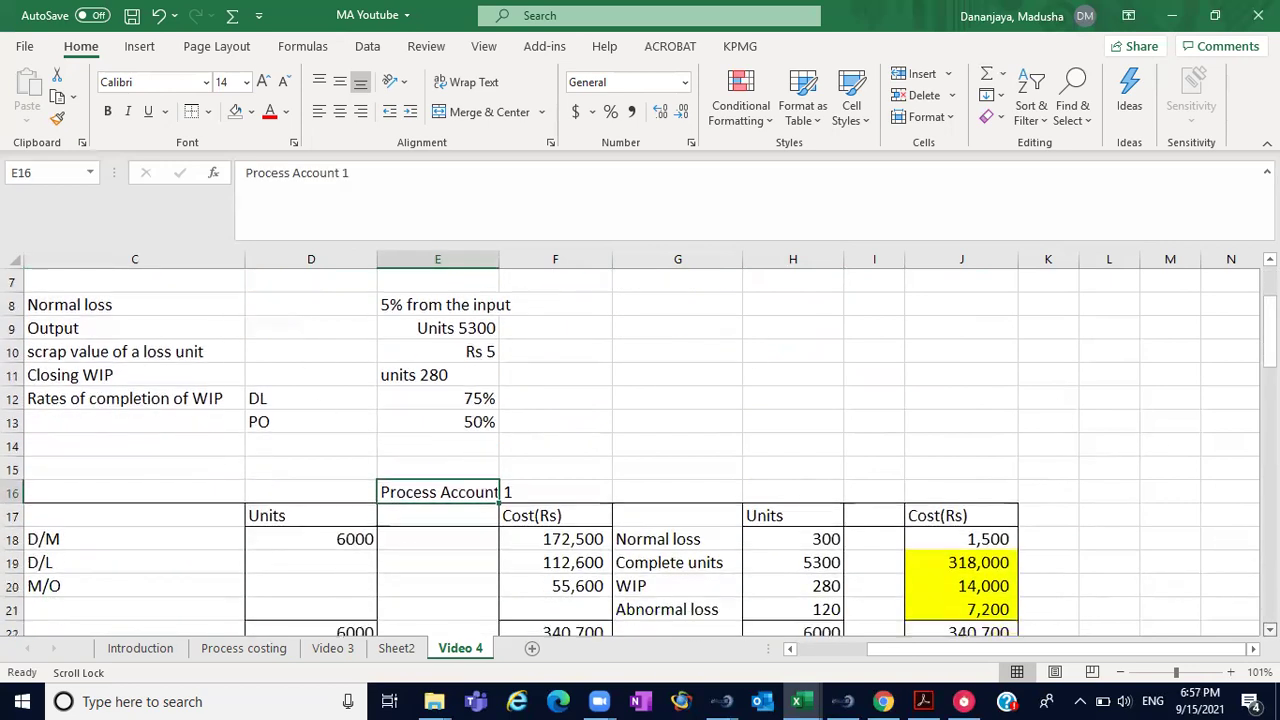
{"action": "scroll", "coordinate": [820, 360], "scroll_direction": "down", "scroll_amount": 1}
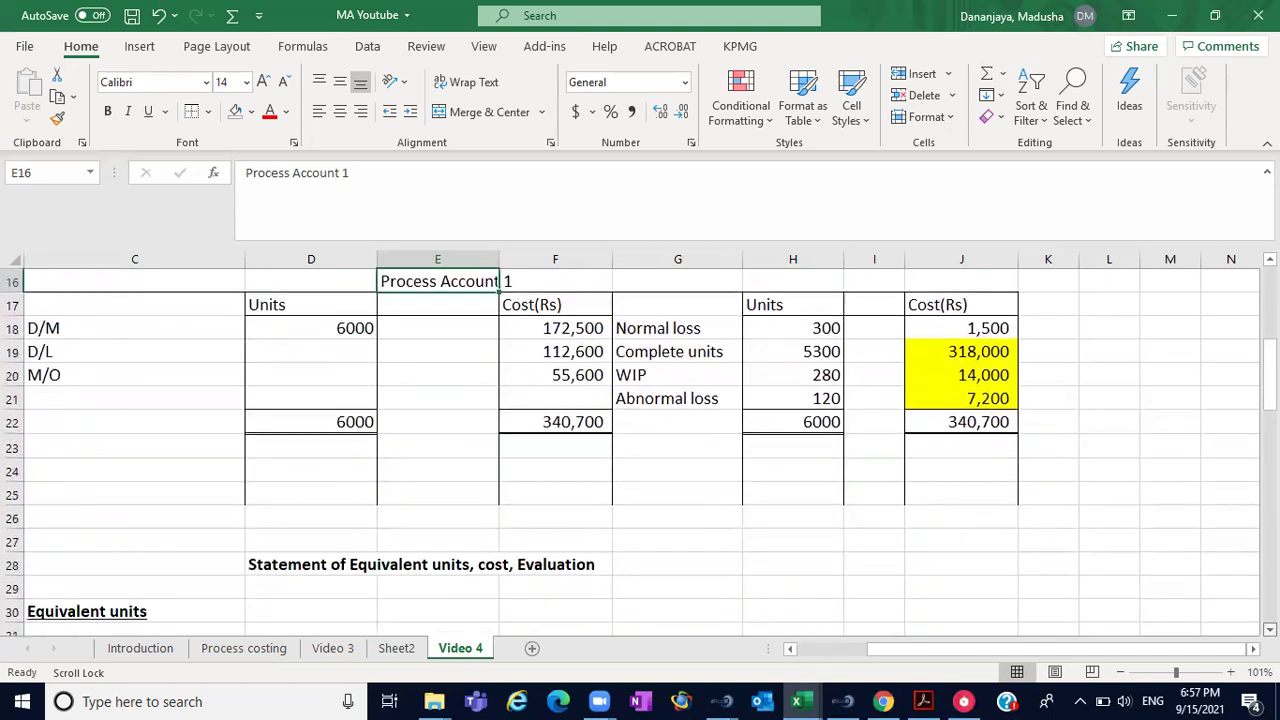
{"action": "left_click", "coordinate": [818, 381]}
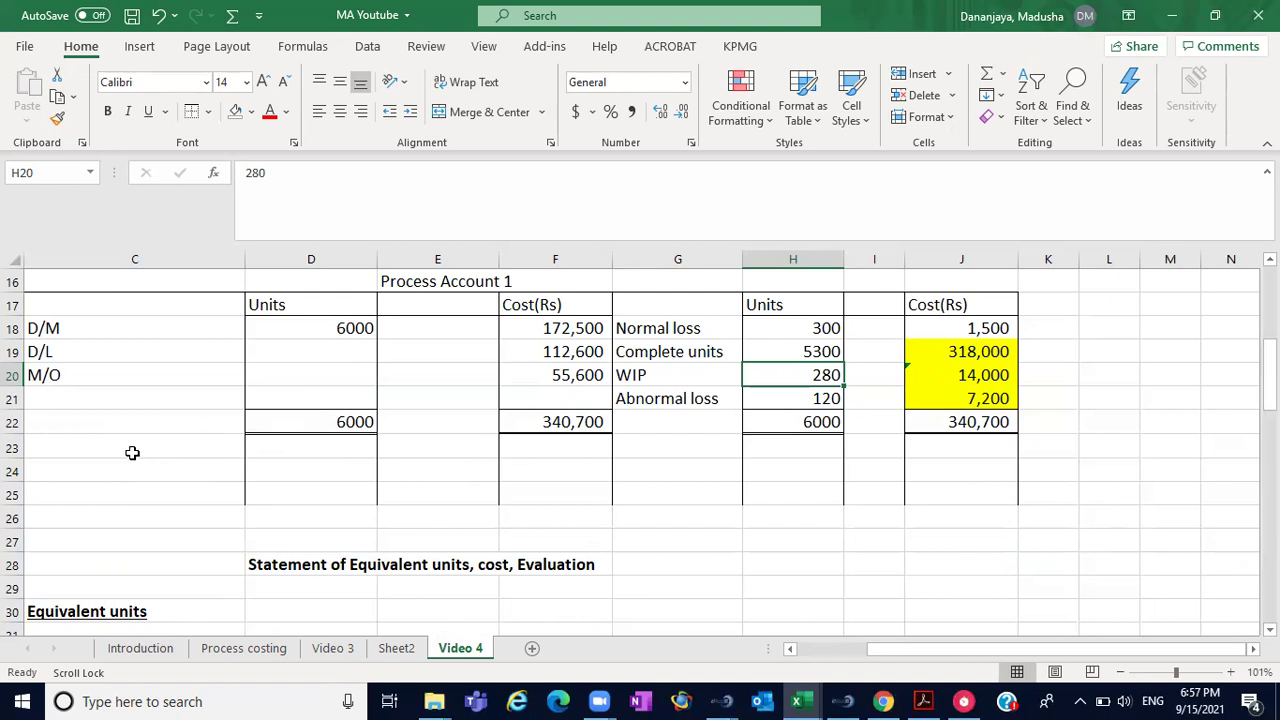
{"action": "left_click", "coordinate": [132, 453]}
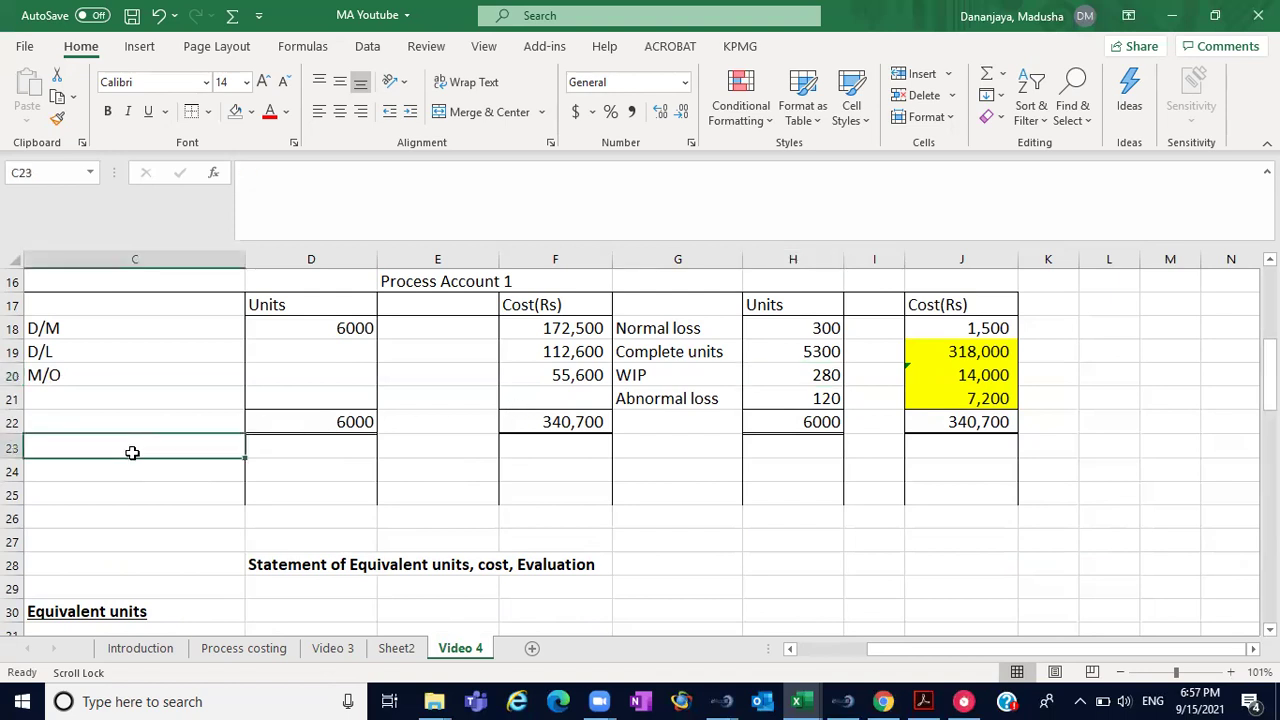
{"action": "type", "text": "O"}
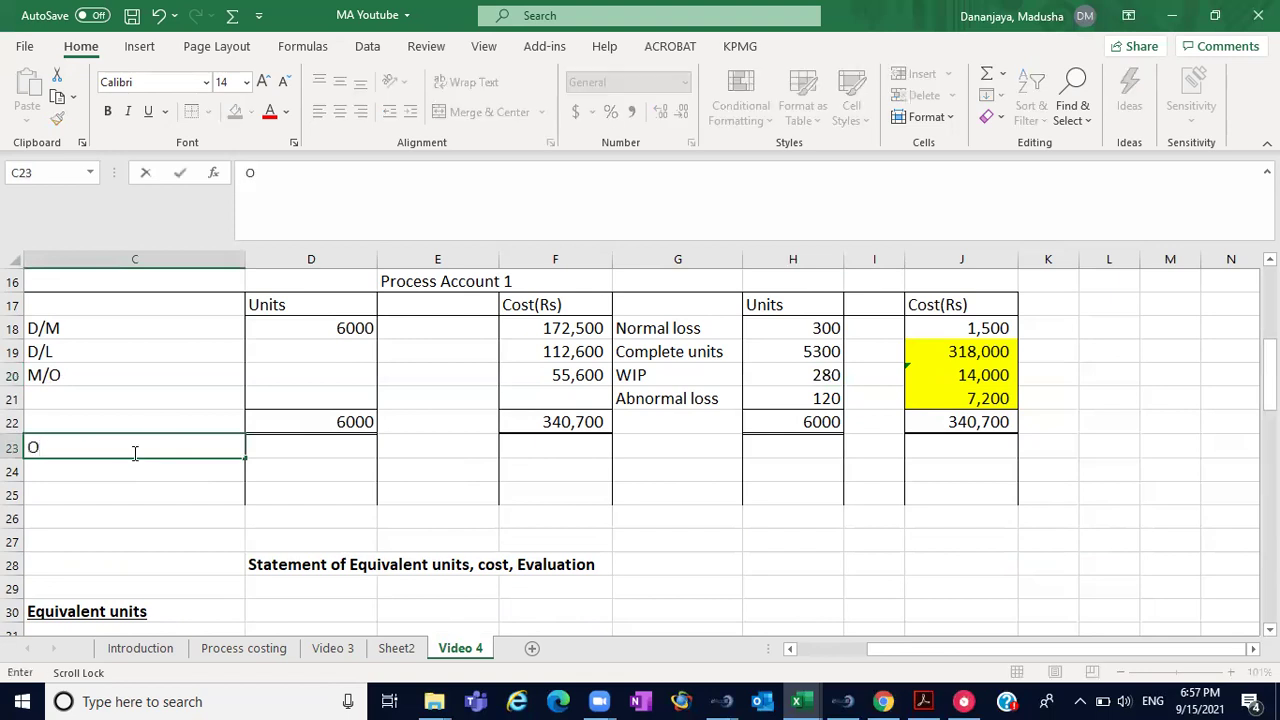
{"action": "type", "text": "pening "}
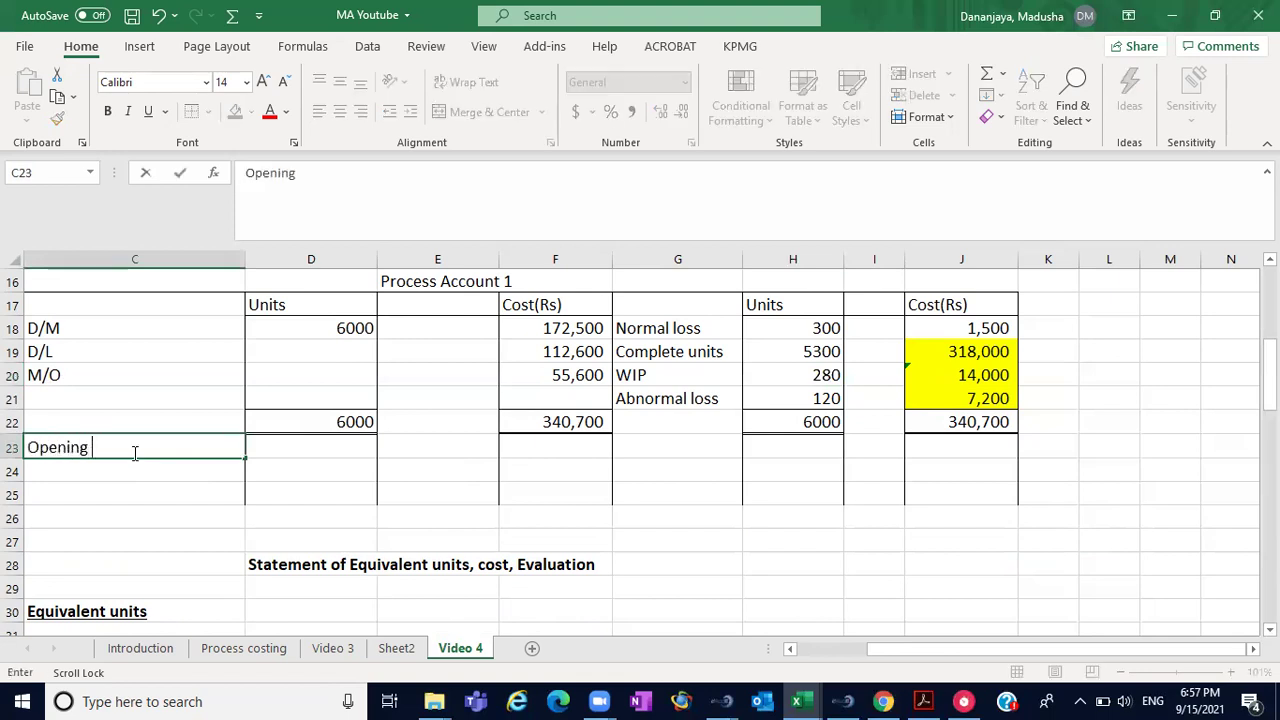
{"action": "type", "text": "WIP"}
- Fill in the Opening WIP row with 280 units in D23 and a cost of 14000 in F23
{"action": "left_click", "coordinate": [288, 450]}
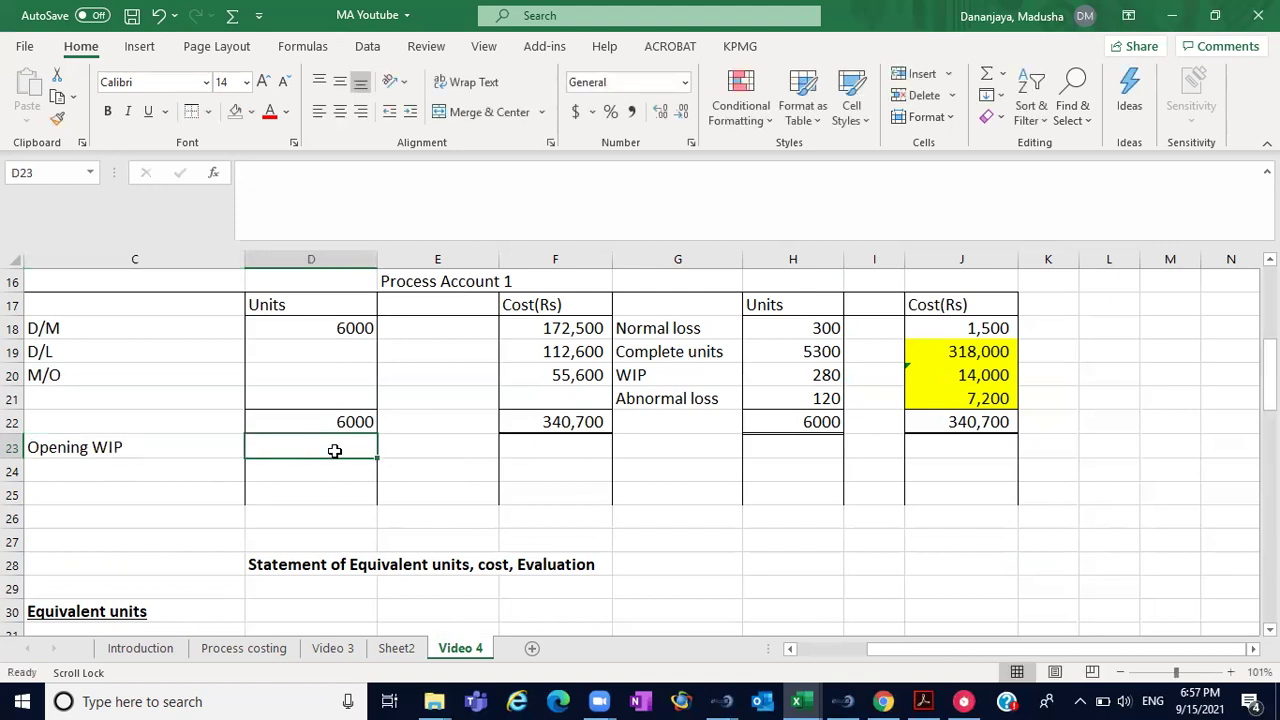
{"action": "type", "text": "280"}
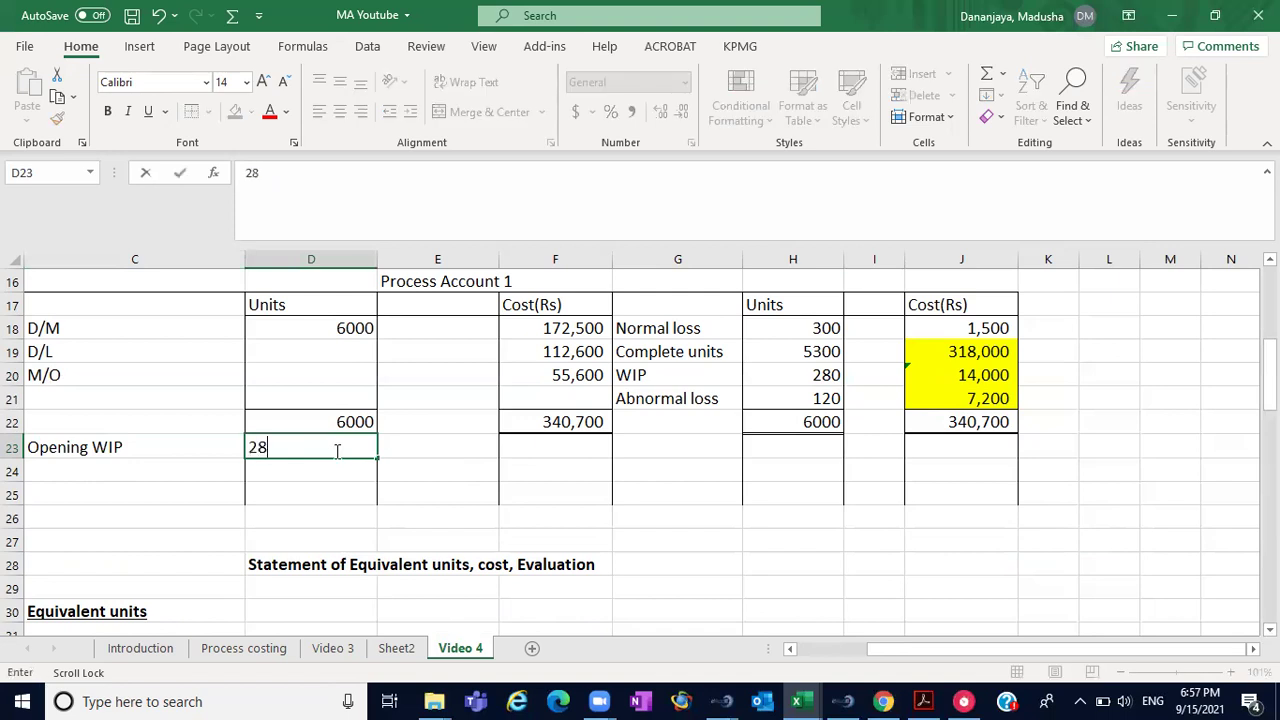
{"action": "left_click", "coordinate": [552, 449]}
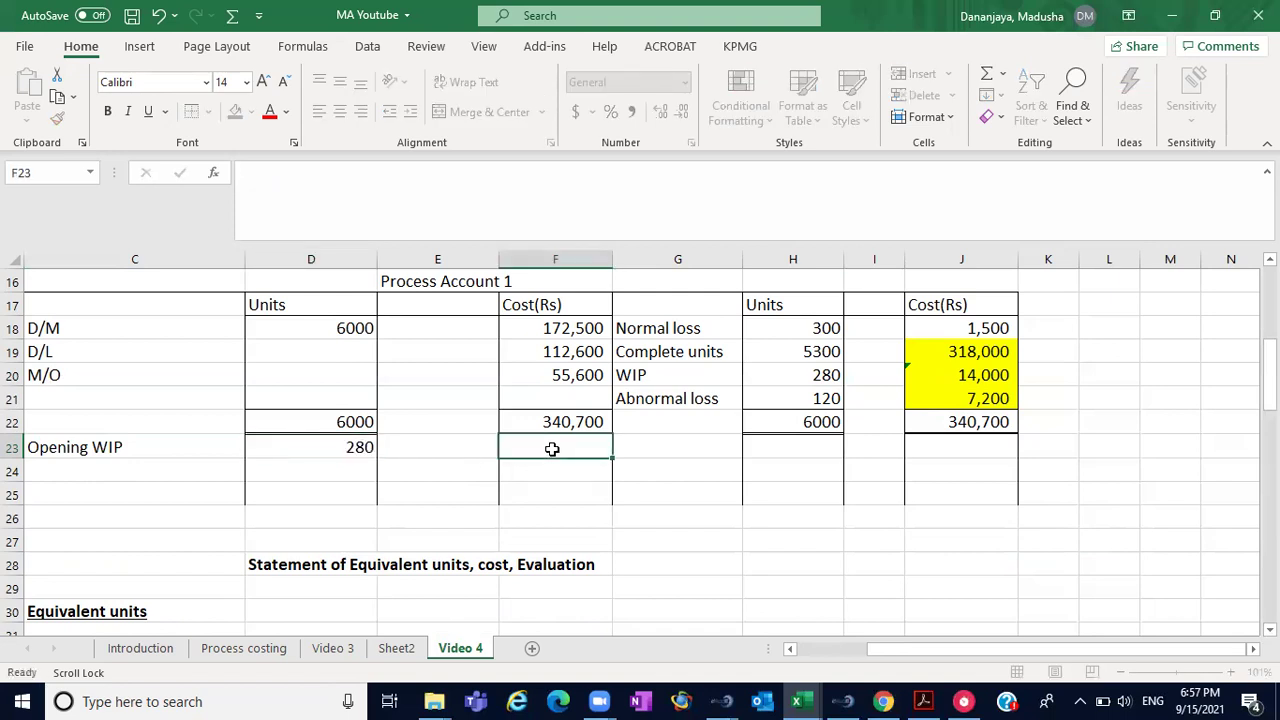
{"action": "type", "text": "14000"}
{"action": "left_click", "coordinate": [376, 500]}
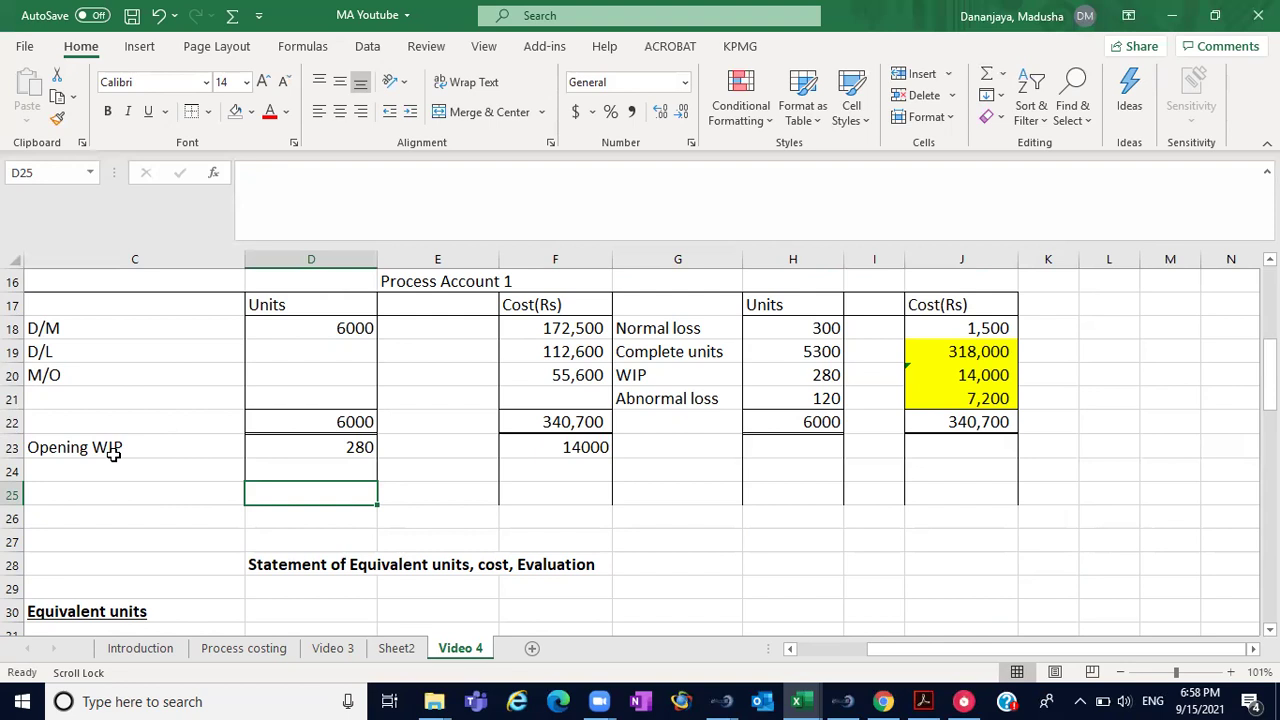
- Examine the D/M, Opening WIP and Abnormal loss entries in Process Account 1, the empty cell C21, and the equivalent units statement below
{"action": "left_click", "coordinate": [170, 335]}
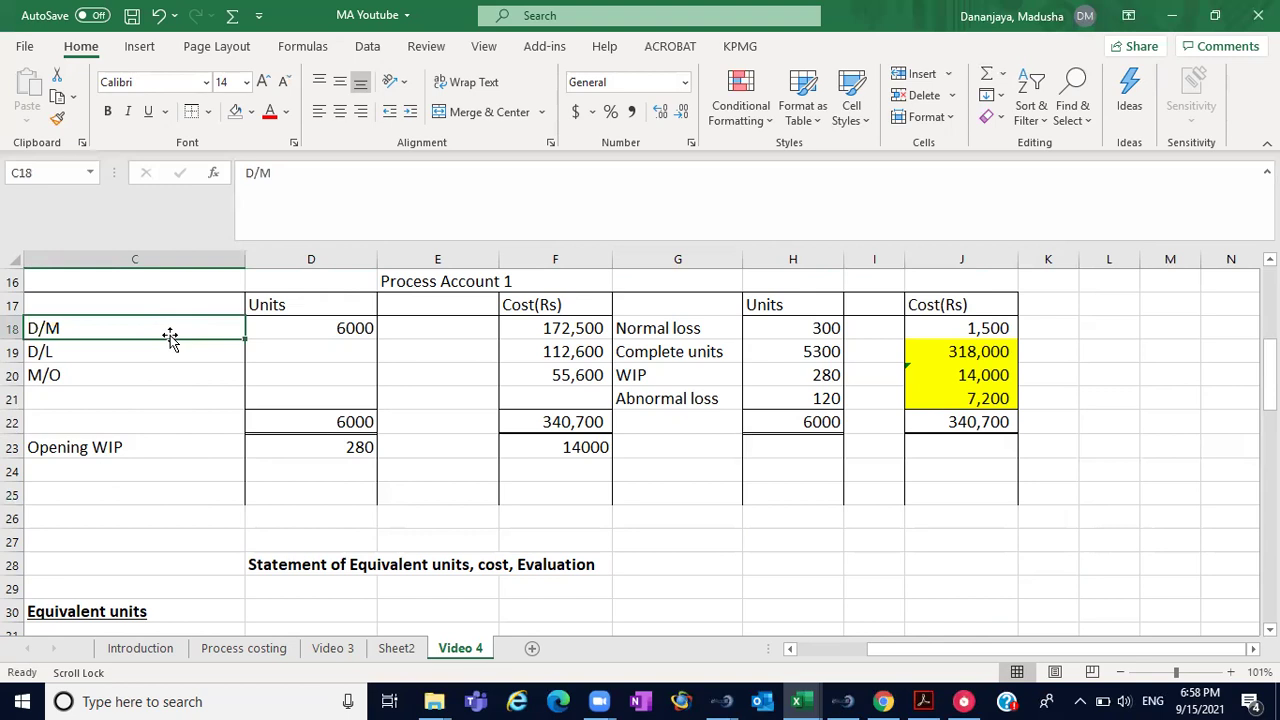
{"action": "left_click", "coordinate": [172, 444]}
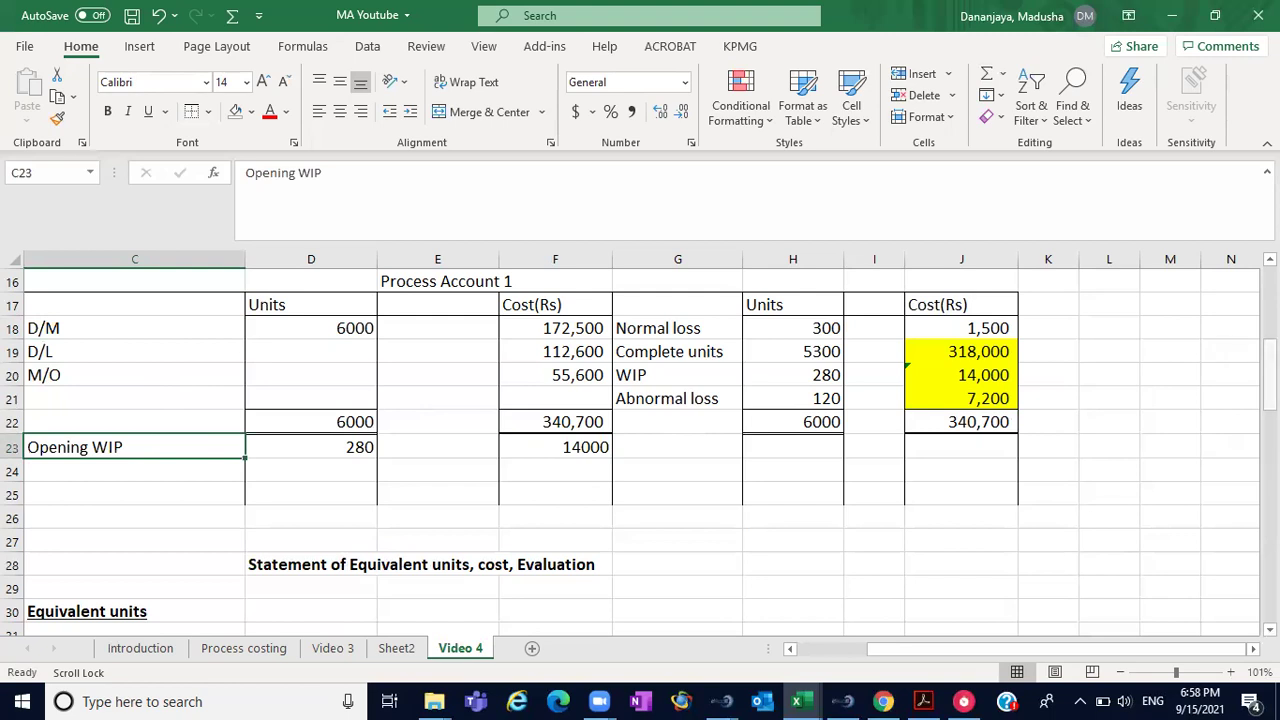
{"action": "scroll", "coordinate": [640, 440], "scroll_direction": "down", "scroll_amount": 5}
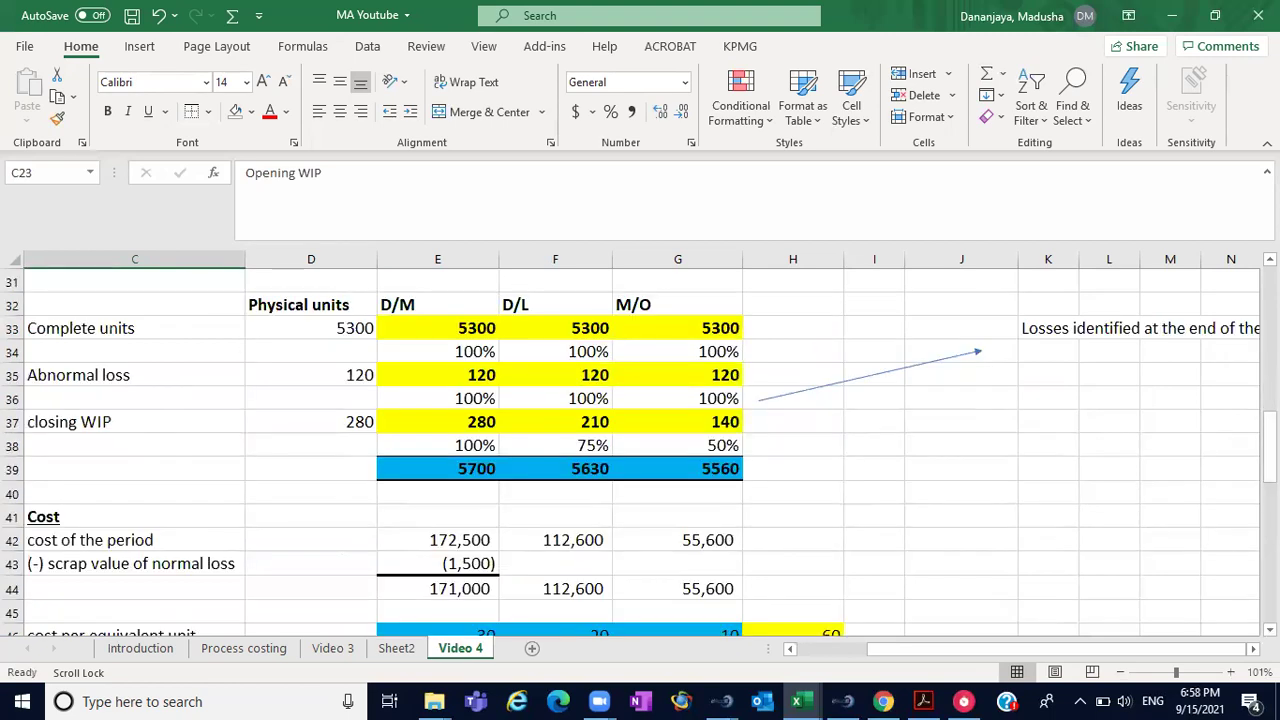
{"action": "scroll", "coordinate": [834, 393], "scroll_direction": "up", "scroll_amount": 5}
{"action": "left_click", "coordinate": [707, 397]}
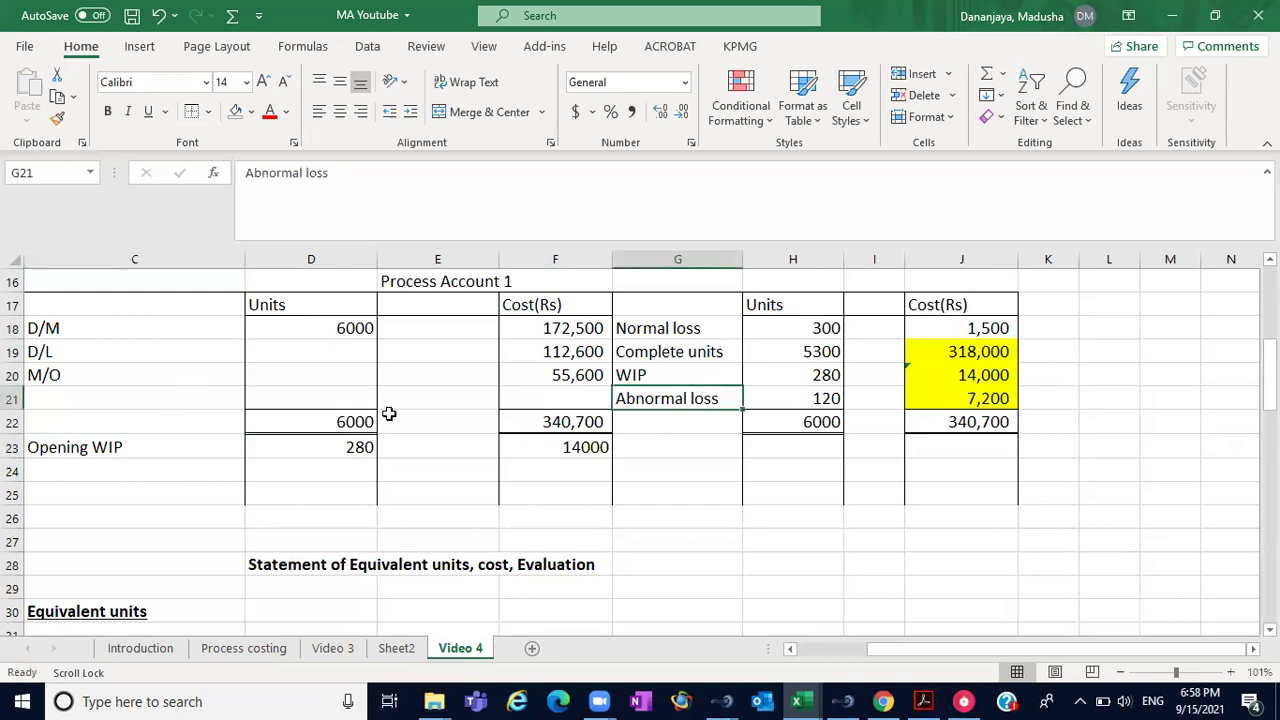
{"action": "left_click", "coordinate": [132, 395]}
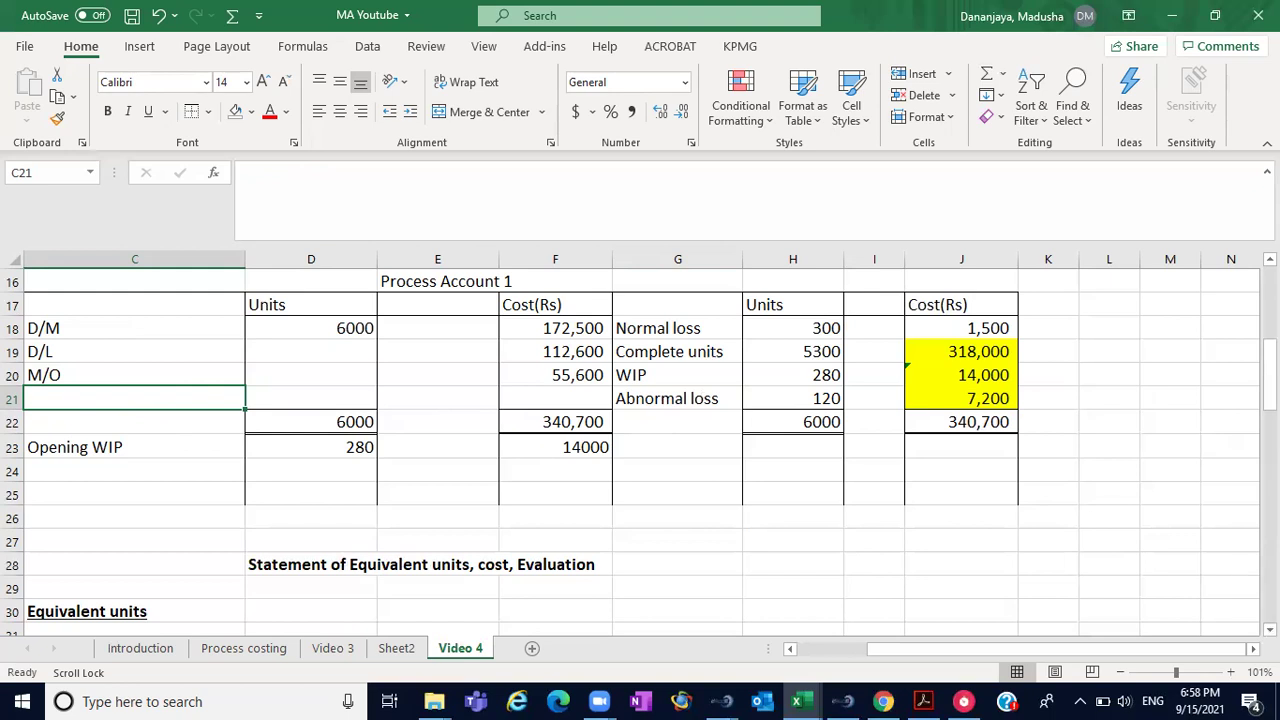
{"action": "scroll", "coordinate": [640, 450], "scroll_direction": "down", "scroll_amount": 1}
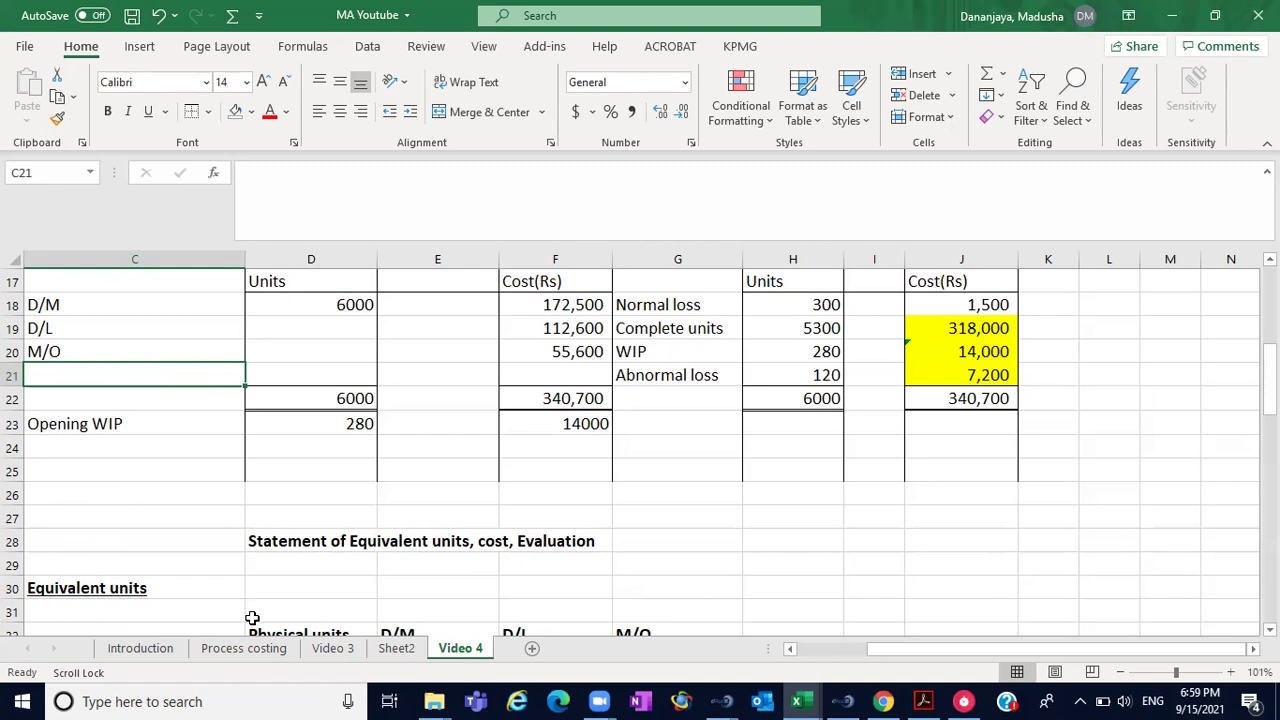
{"action": "left_click", "coordinate": [1185, 568]}
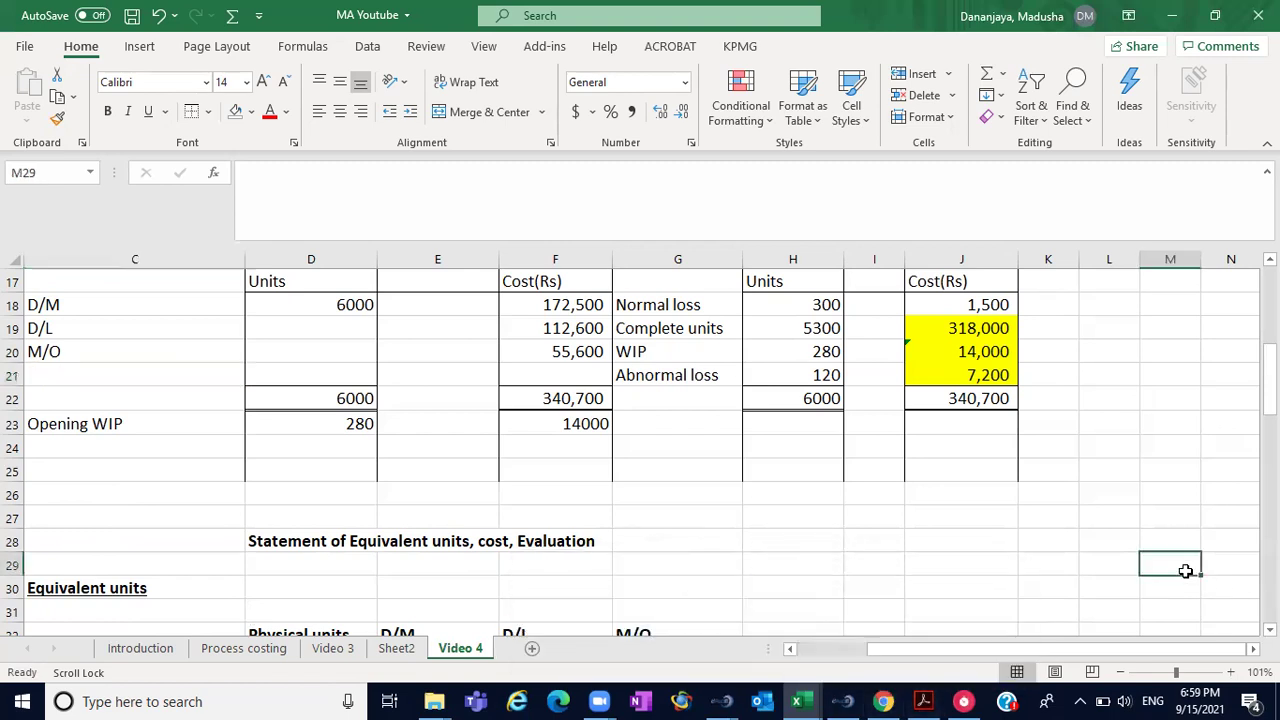
{"action": "scroll", "coordinate": [640, 455], "scroll_direction": "down", "scroll_amount": 3}
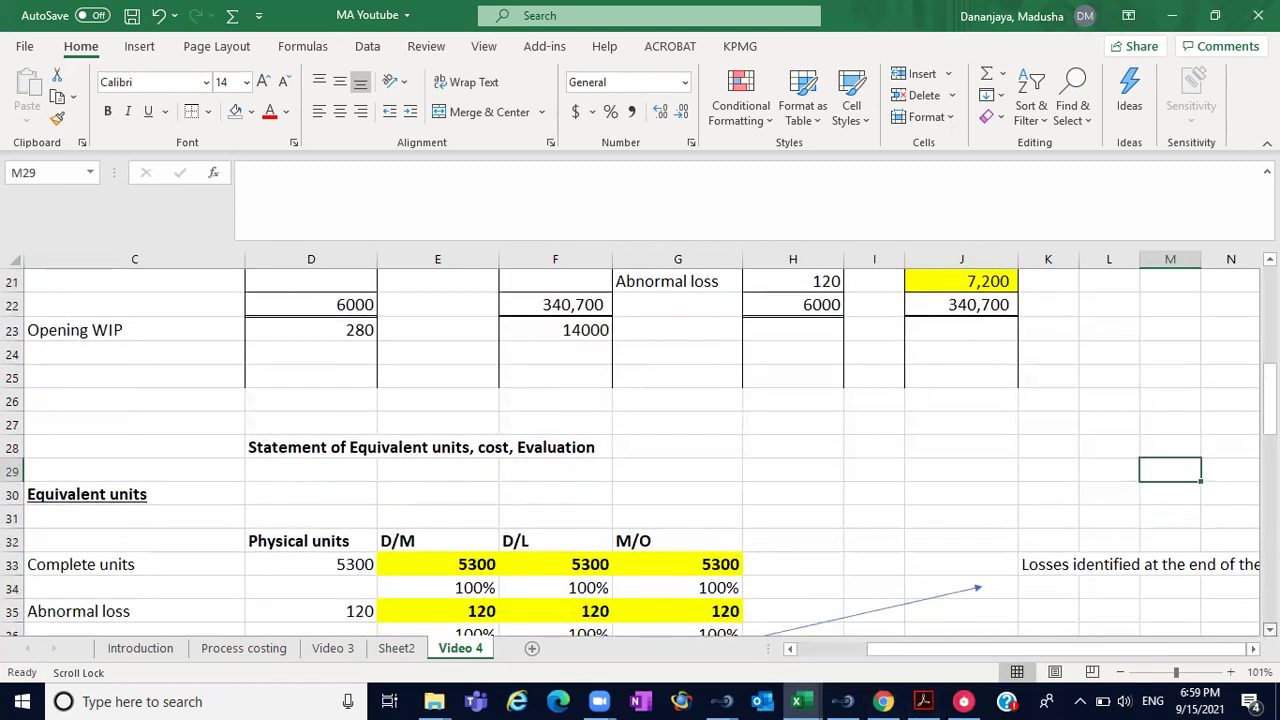
{"action": "scroll", "coordinate": [640, 455], "scroll_direction": "down", "scroll_amount": 1}
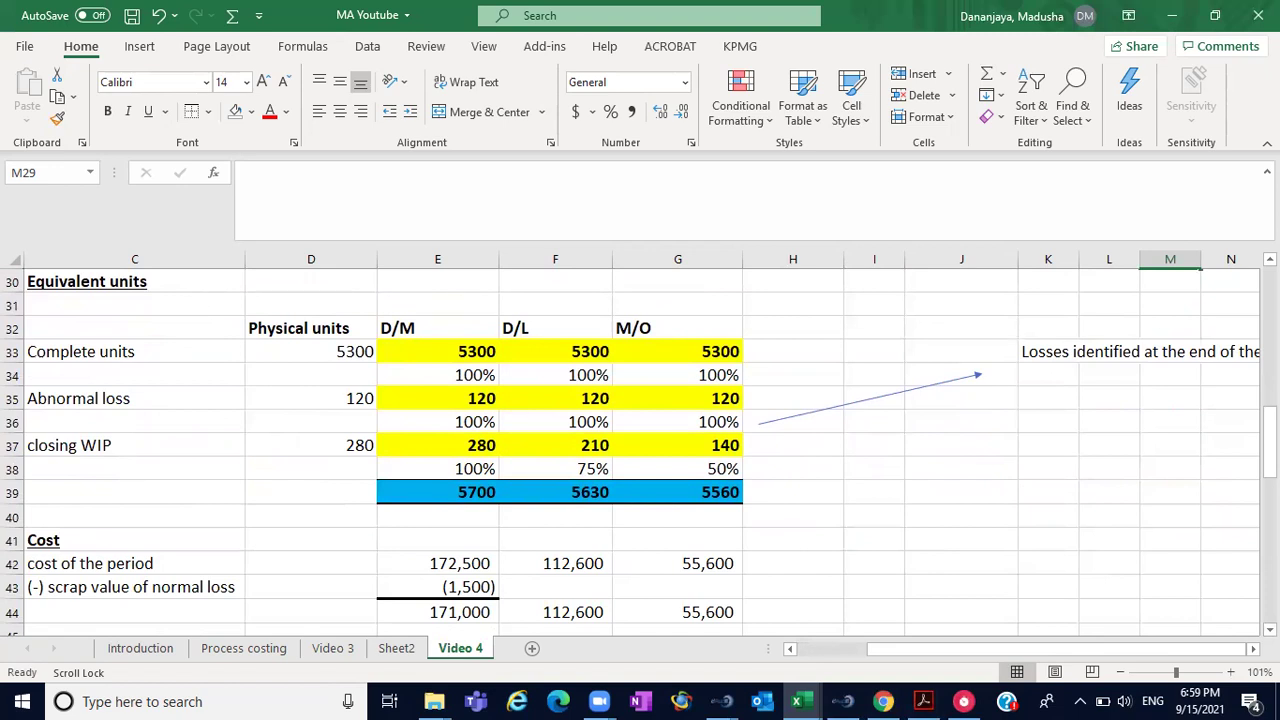
{"action": "scroll", "coordinate": [640, 420], "scroll_direction": "up", "scroll_amount": 5}
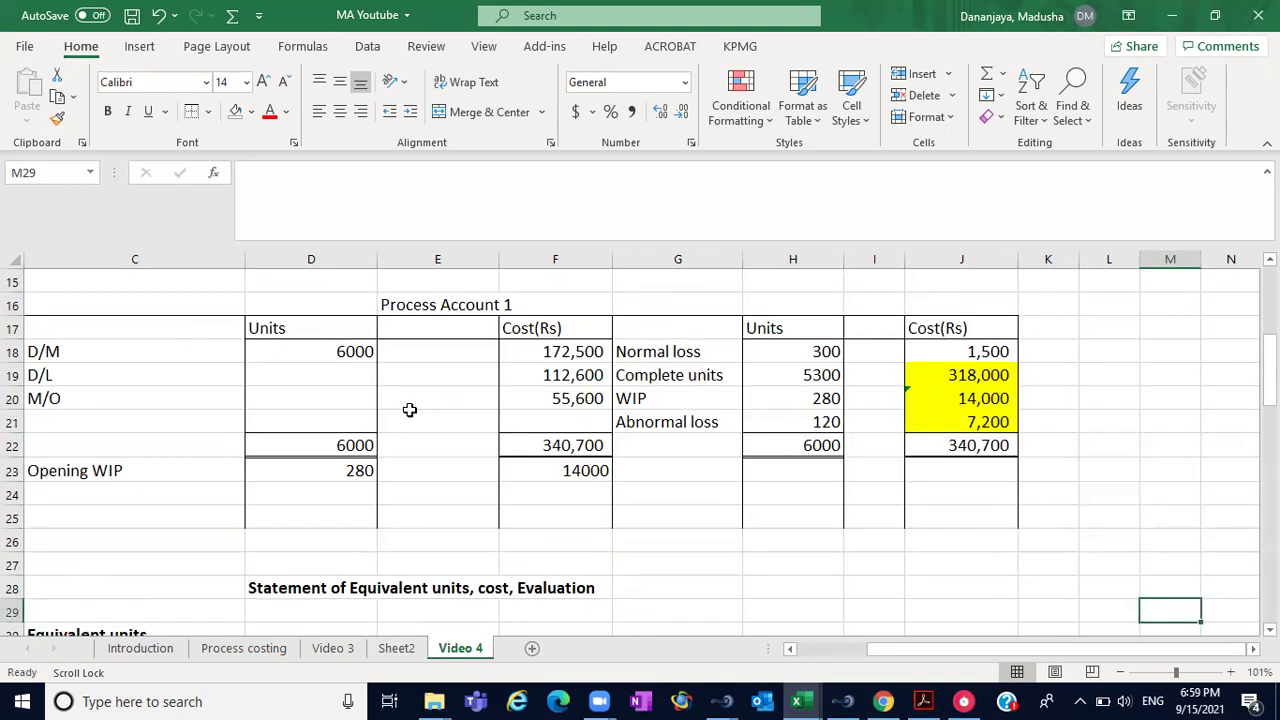
{"action": "left_click", "coordinate": [150, 426]}
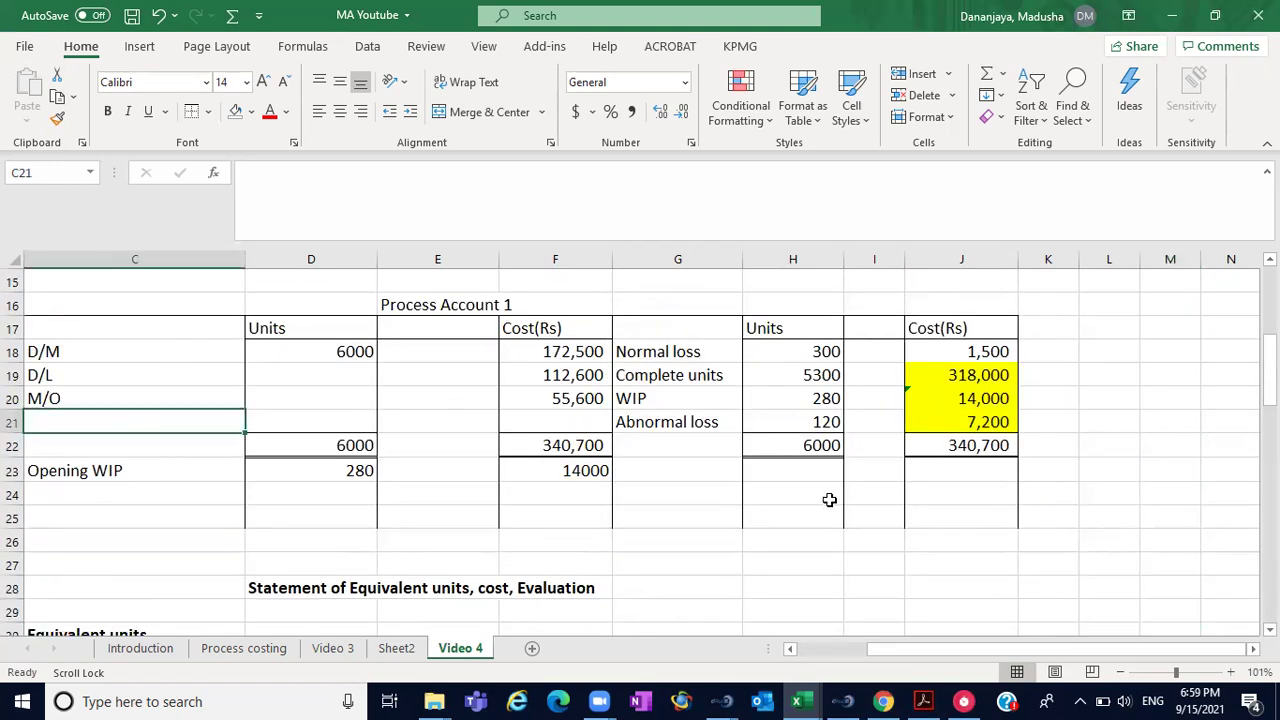
- Compare the Abnormal loss row of the Equivalent units table with the D/M, D/L and M/O totals in E39:G39
{"action": "scroll", "coordinate": [640, 420], "scroll_direction": "down", "scroll_amount": 5}
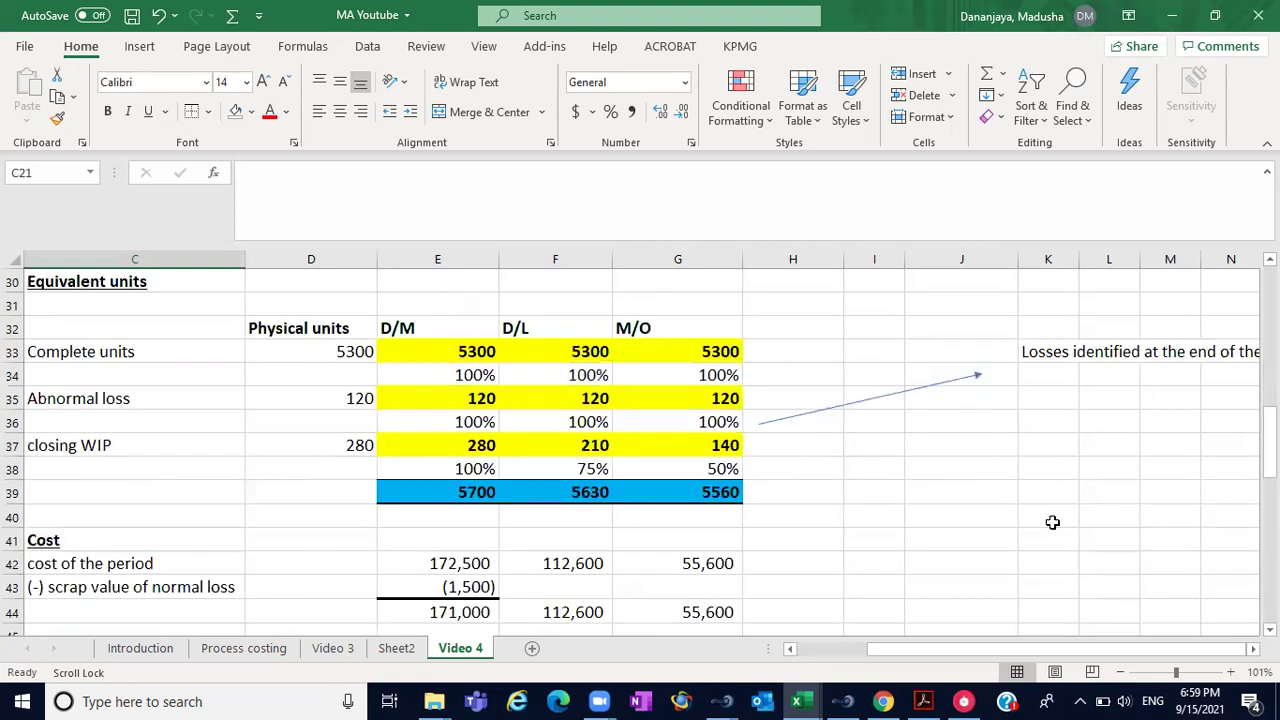
{"action": "left_click", "coordinate": [142, 428]}
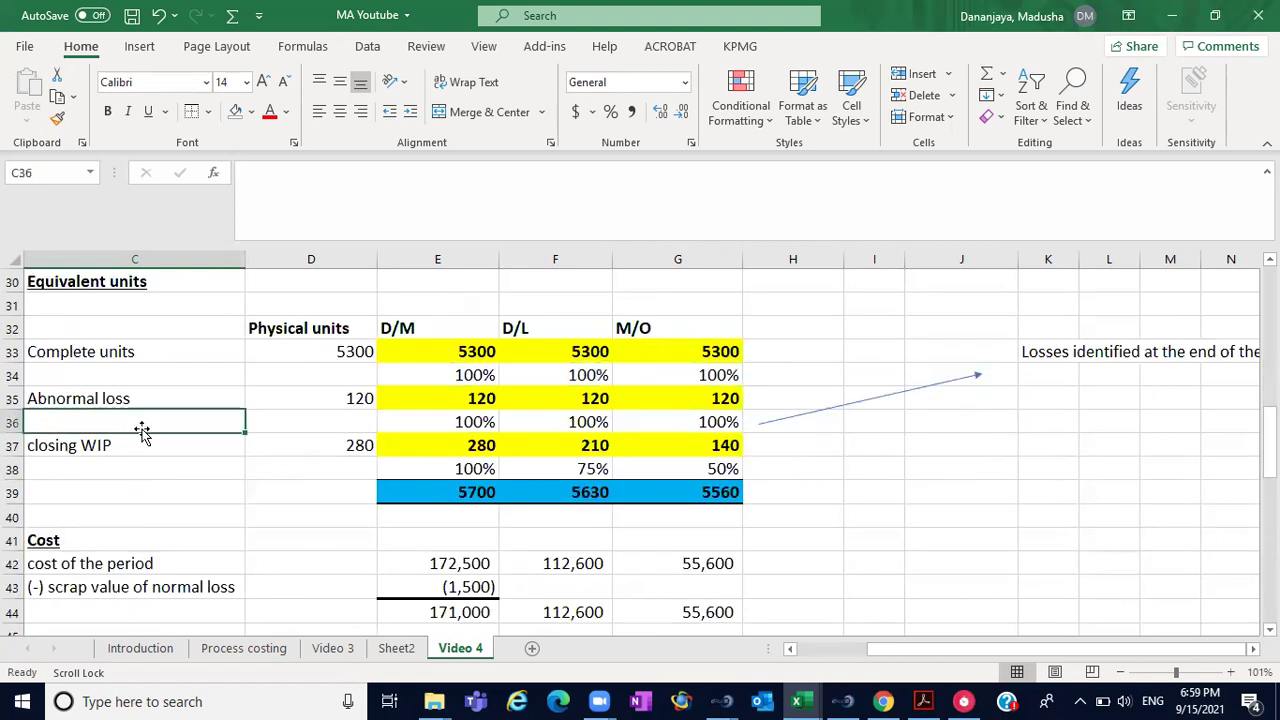
{"action": "left_click", "coordinate": [96, 399]}
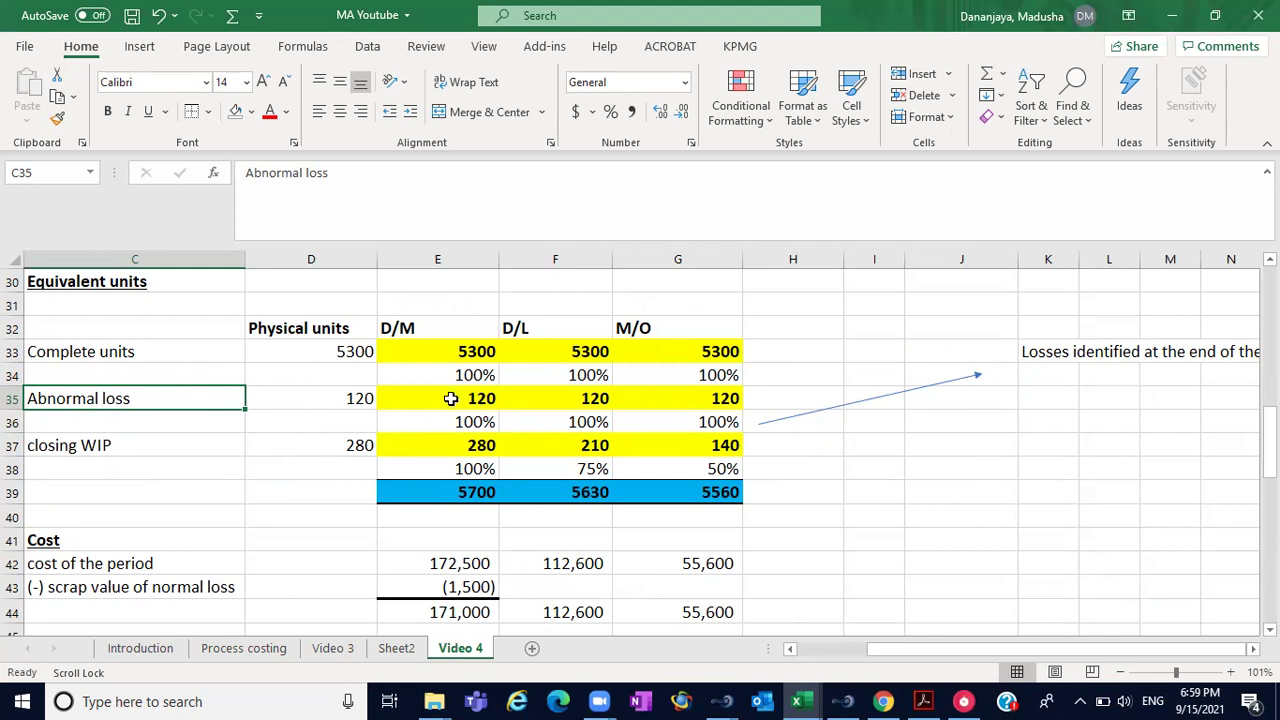
{"action": "left_click", "coordinate": [446, 494]}
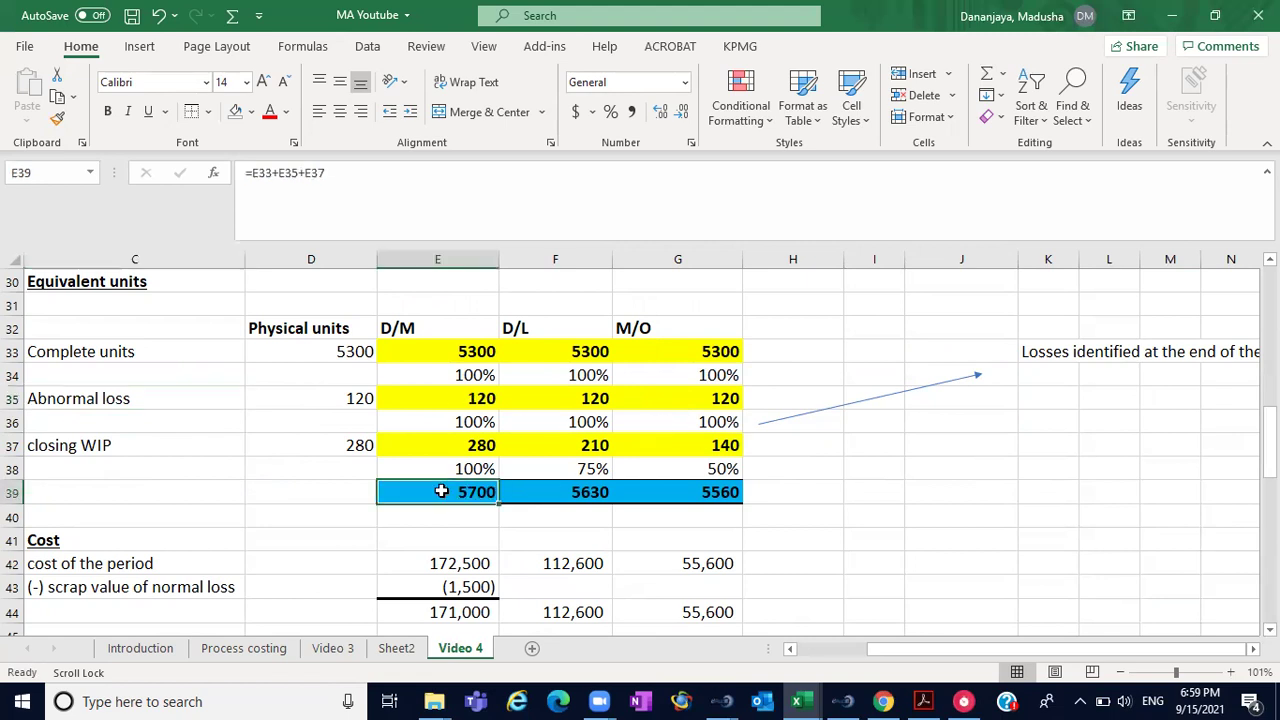
{"action": "left_click_drag", "start_coordinate": [447, 495], "coordinate": [732, 491]}
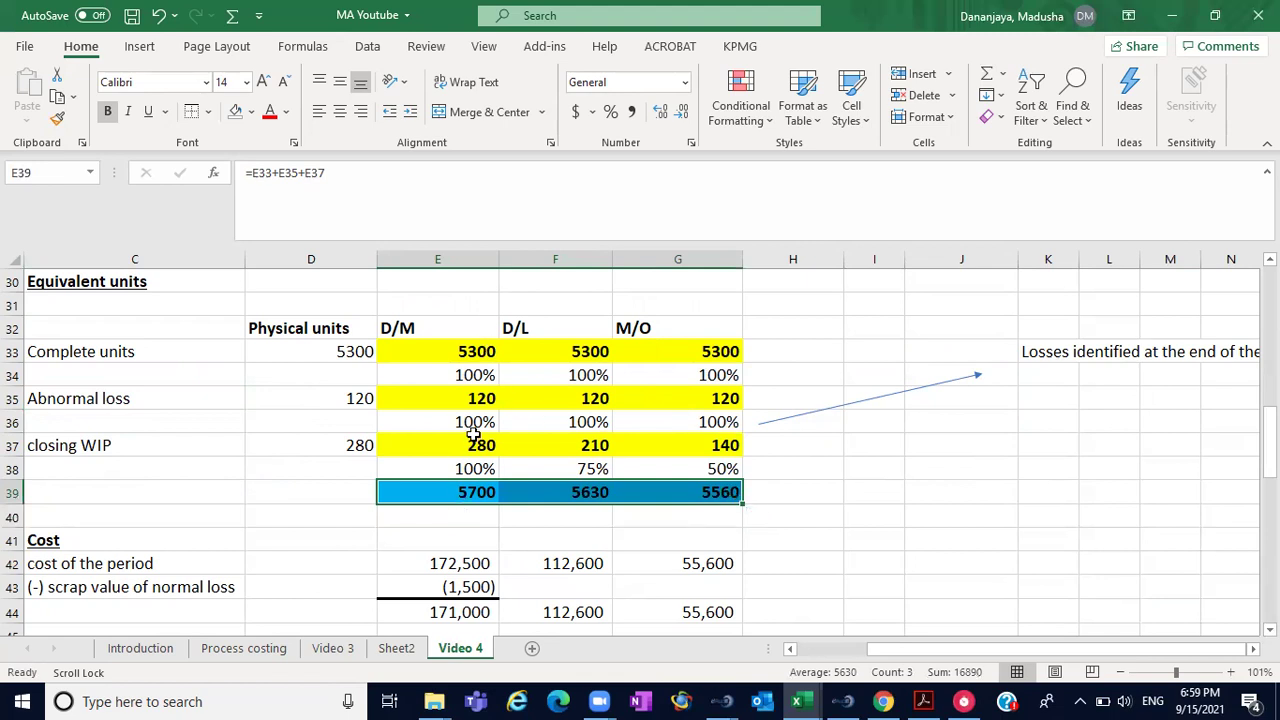
{"action": "left_click", "coordinate": [476, 400]}
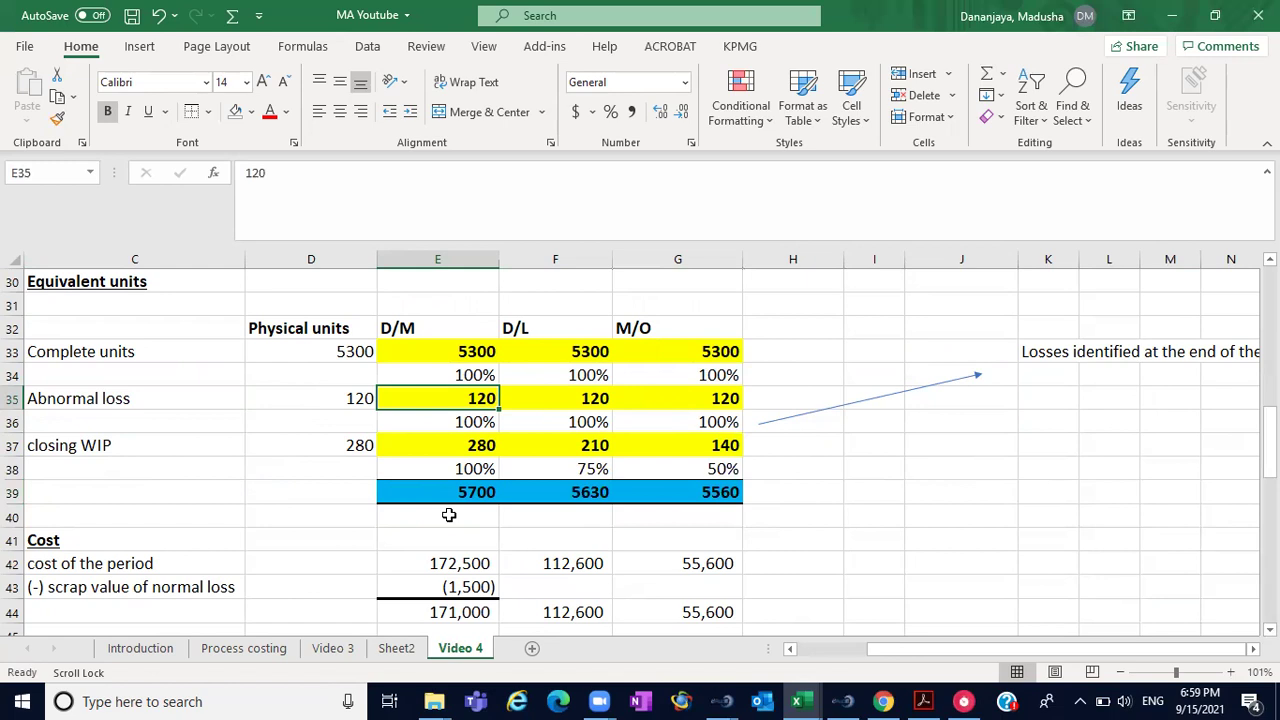
{"action": "left_click", "coordinate": [447, 495]}
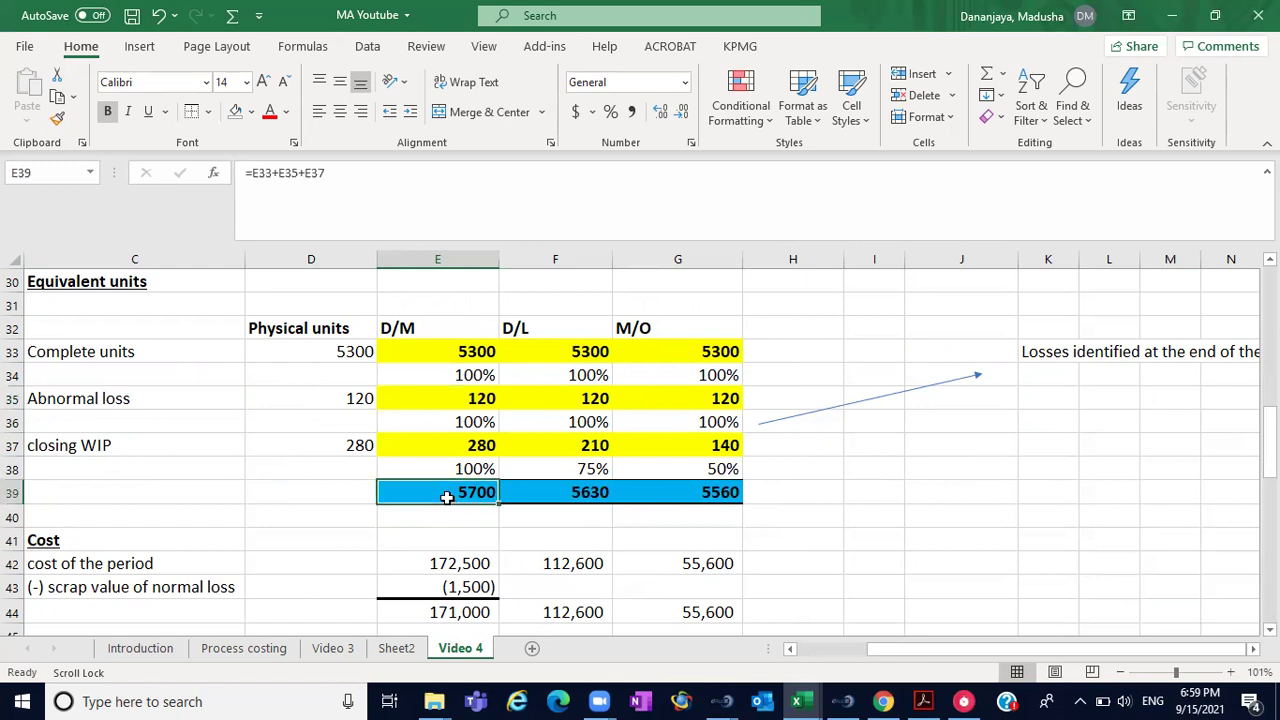
- Trace how complete units, abnormal loss and closing WIP feed the D/M total in E39, and inspect the abnormal loss rows C35:G36
{"action": "left_click", "coordinate": [490, 406]}
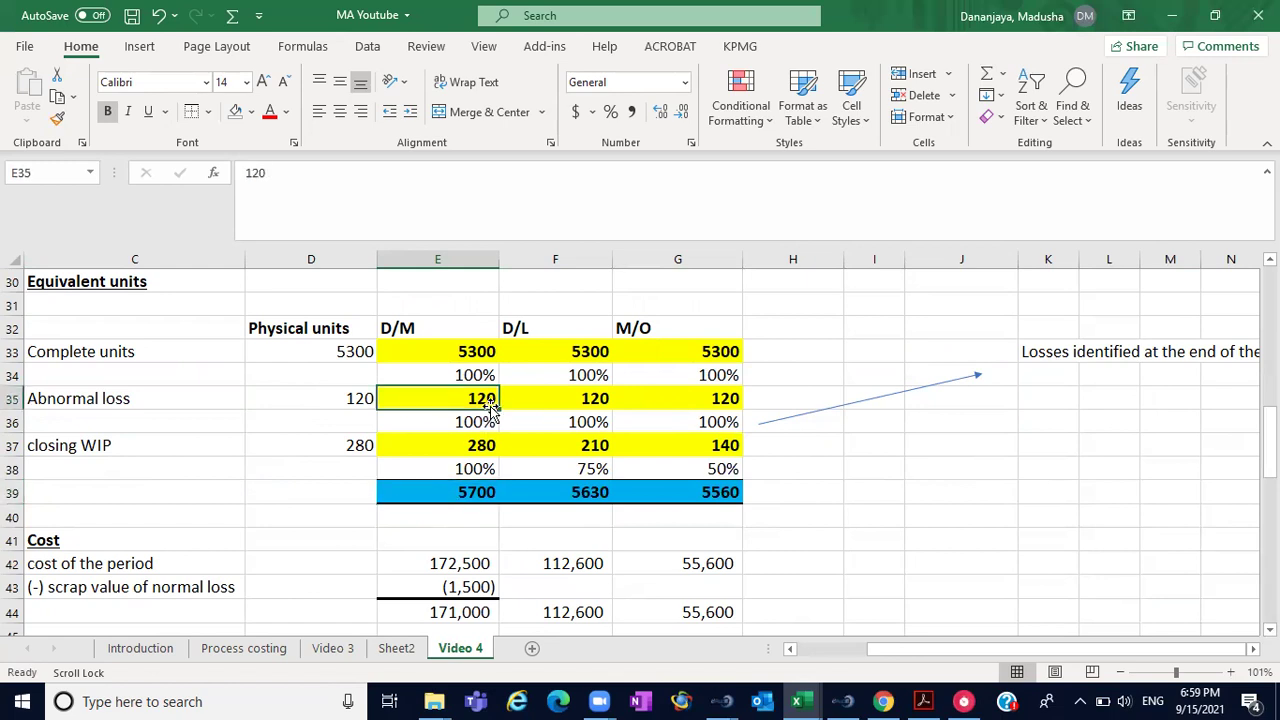
{"action": "left_click", "coordinate": [468, 352]}
{"action": "left_click", "coordinate": [465, 442]}
{"action": "left_click", "coordinate": [465, 404]}
{"action": "left_click", "coordinate": [461, 489]}
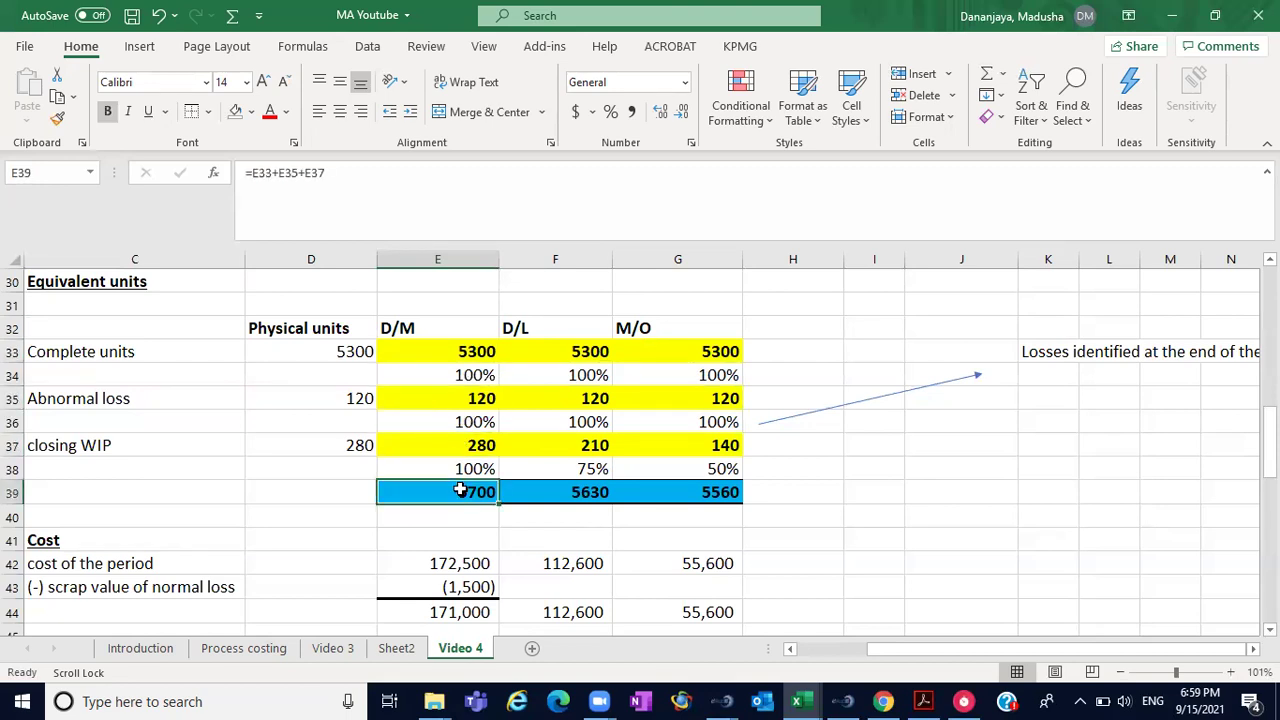
{"action": "left_click", "coordinate": [465, 397]}
{"action": "left_click_drag", "start_coordinate": [120, 398], "coordinate": [672, 412]}
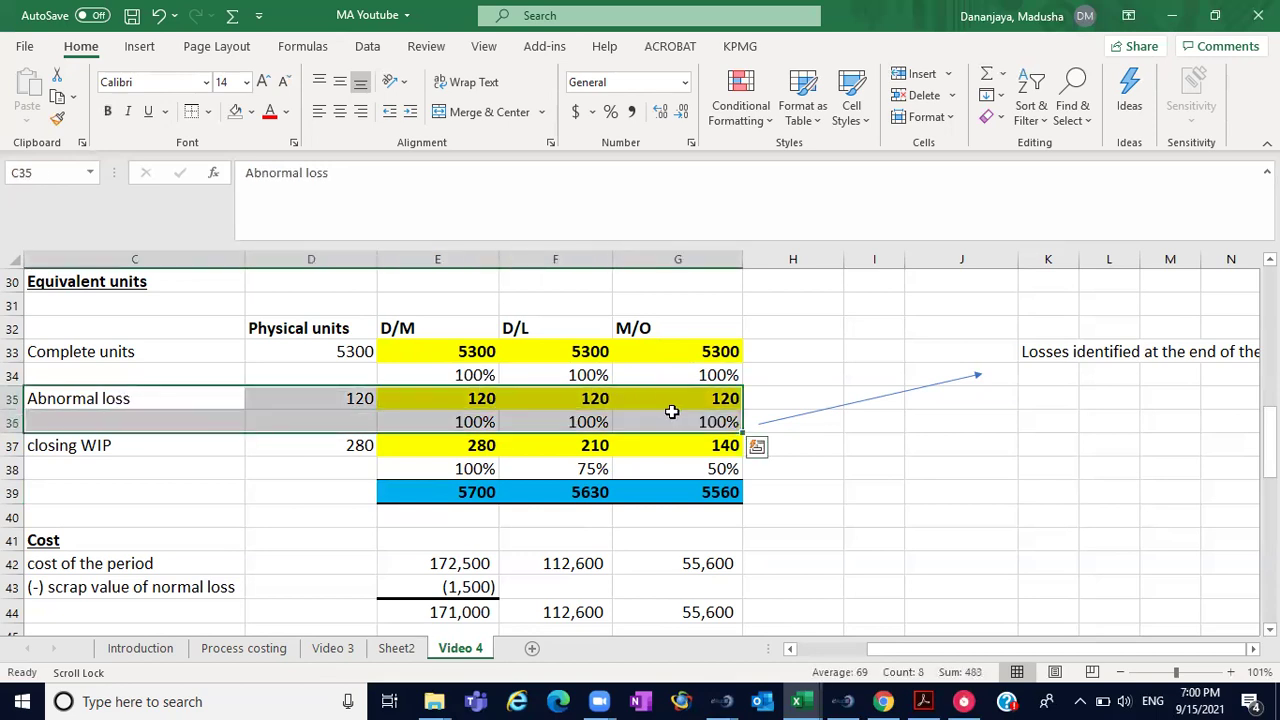
{"action": "left_click", "coordinate": [821, 457]}
{"action": "left_click", "coordinate": [158, 351]}
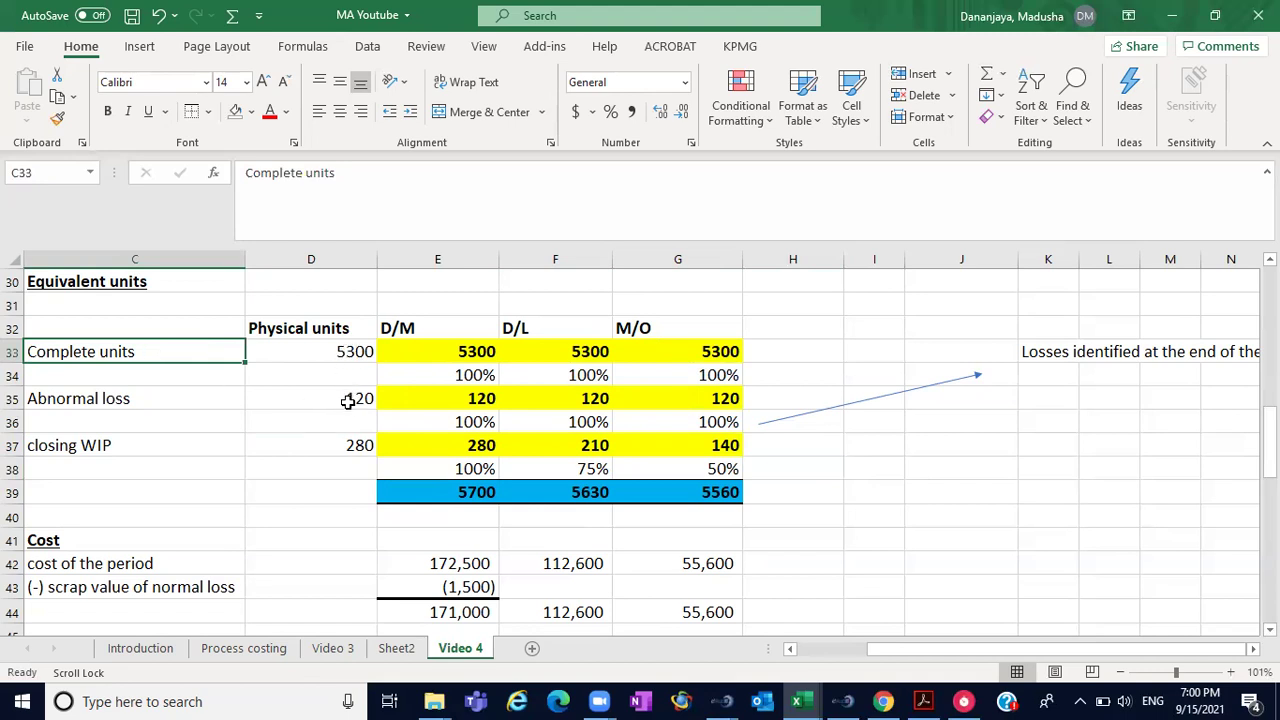
- Inspect the physical units of the Complete units and Abnormal loss rows in the Equivalent units table
{"action": "left_click", "coordinate": [340, 351]}
{"action": "left_click", "coordinate": [339, 396]}
{"action": "left_click", "coordinate": [115, 396]}
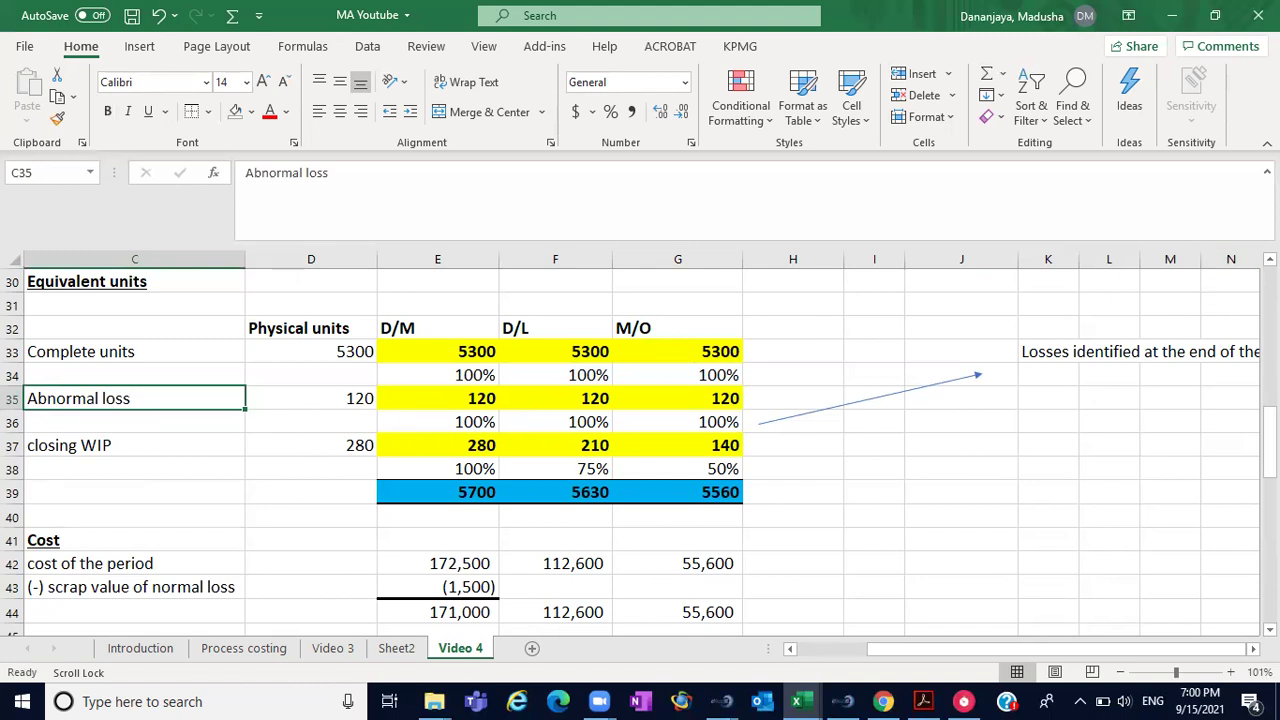
- Look up the cost per unit calculation on the Video 3 sheet and examine its expected-output divisor in O41
{"action": "left_click", "coordinate": [330, 652]}
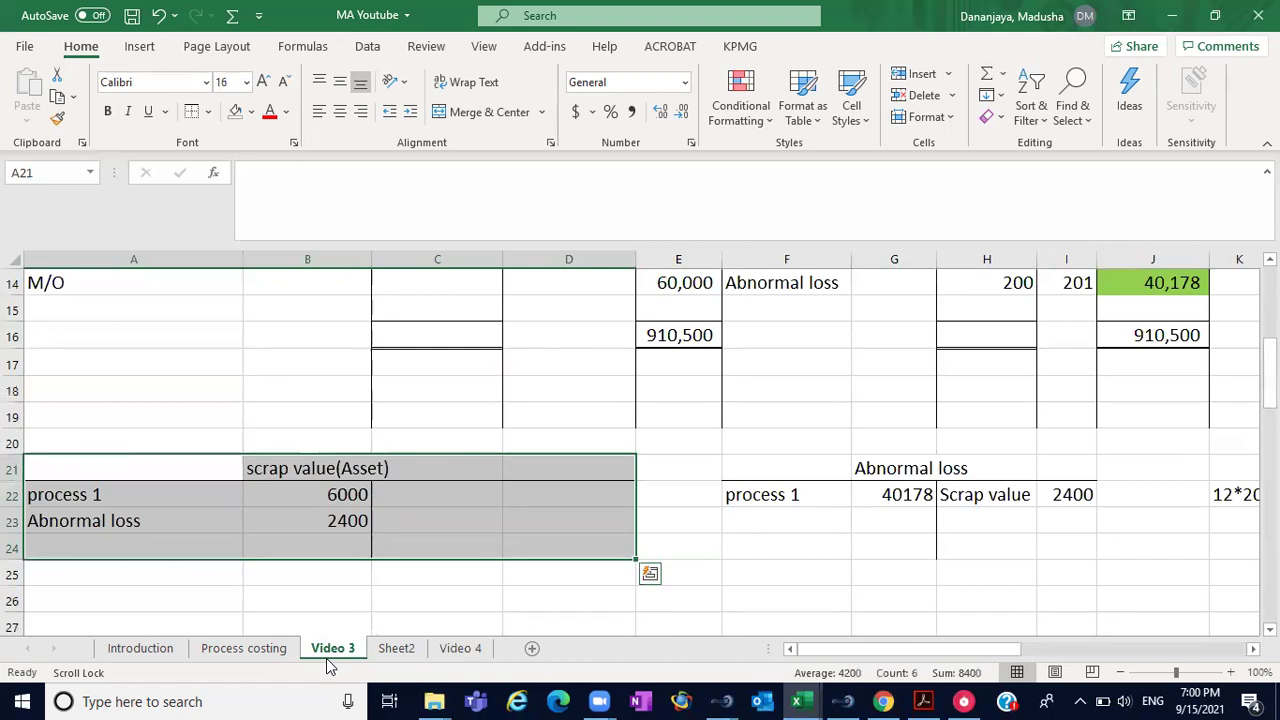
{"action": "left_click", "coordinate": [291, 577]}
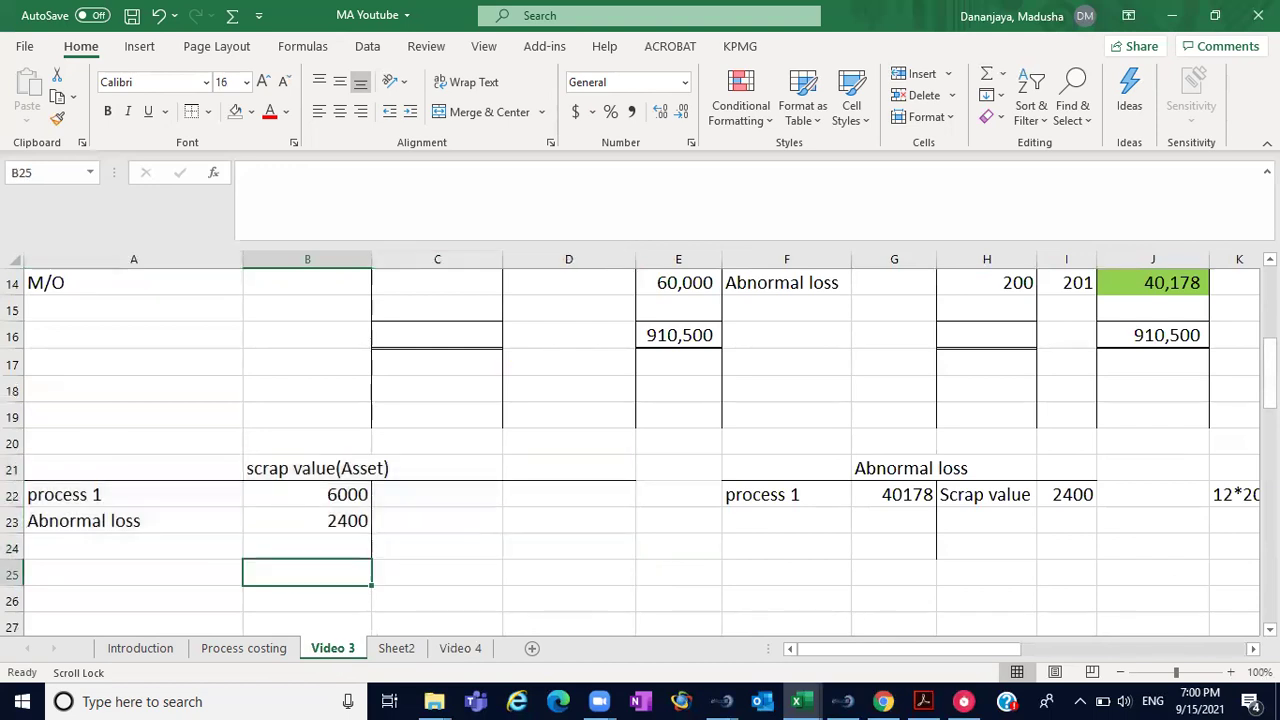
{"action": "scroll", "coordinate": [640, 445], "scroll_direction": "down", "scroll_amount": 4}
{"action": "scroll", "coordinate": [640, 445], "scroll_direction": "down", "scroll_amount": 5}
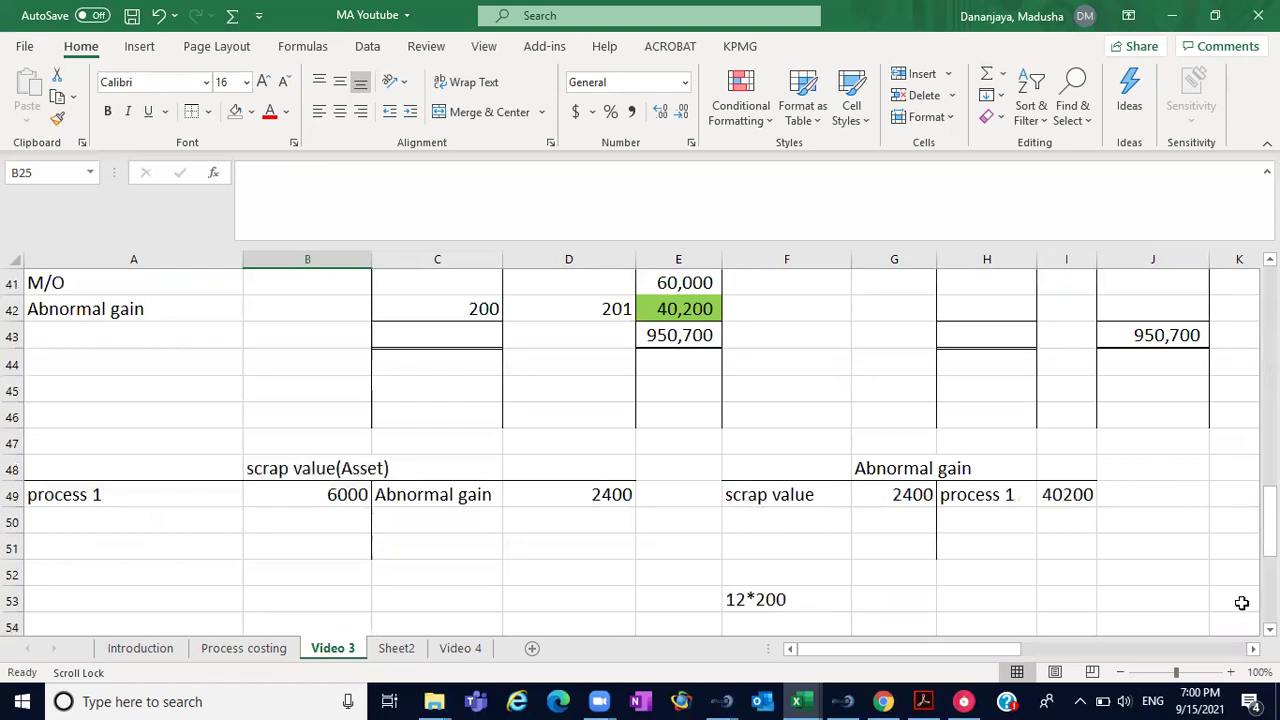
{"action": "left_click", "coordinate": [1232, 651]}
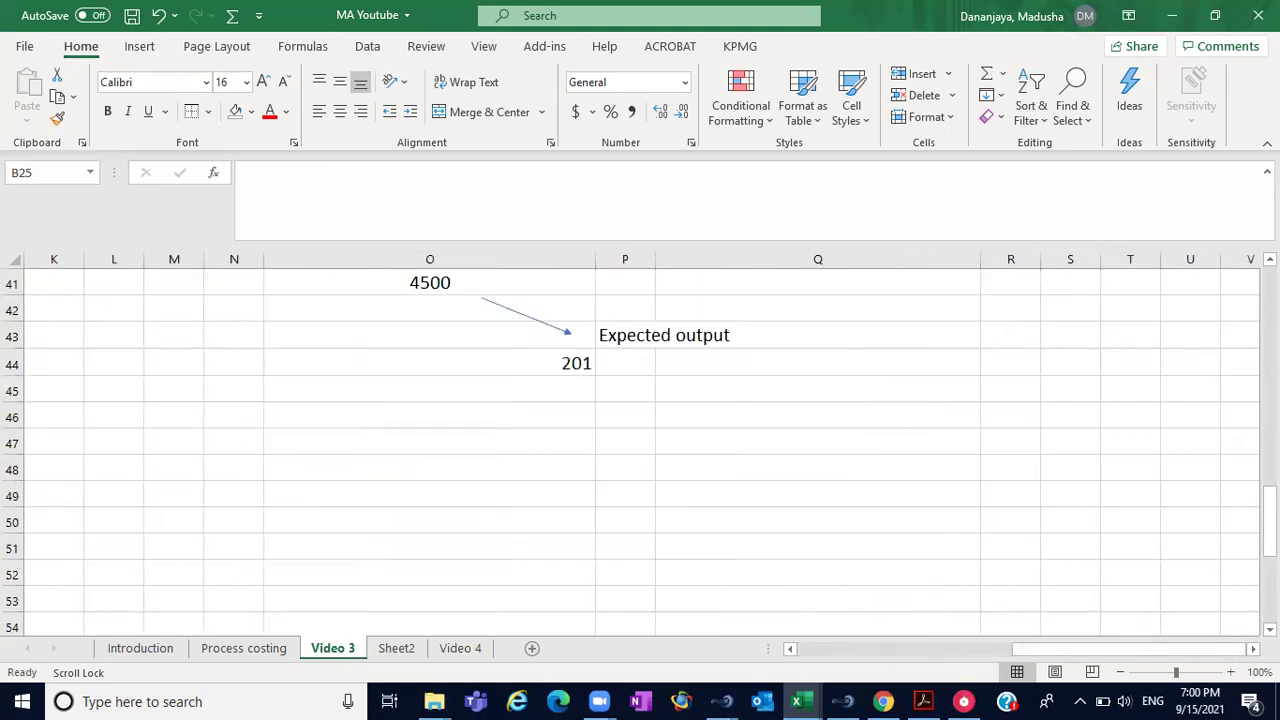
{"action": "scroll", "coordinate": [760, 330], "scroll_direction": "up", "scroll_amount": 2}
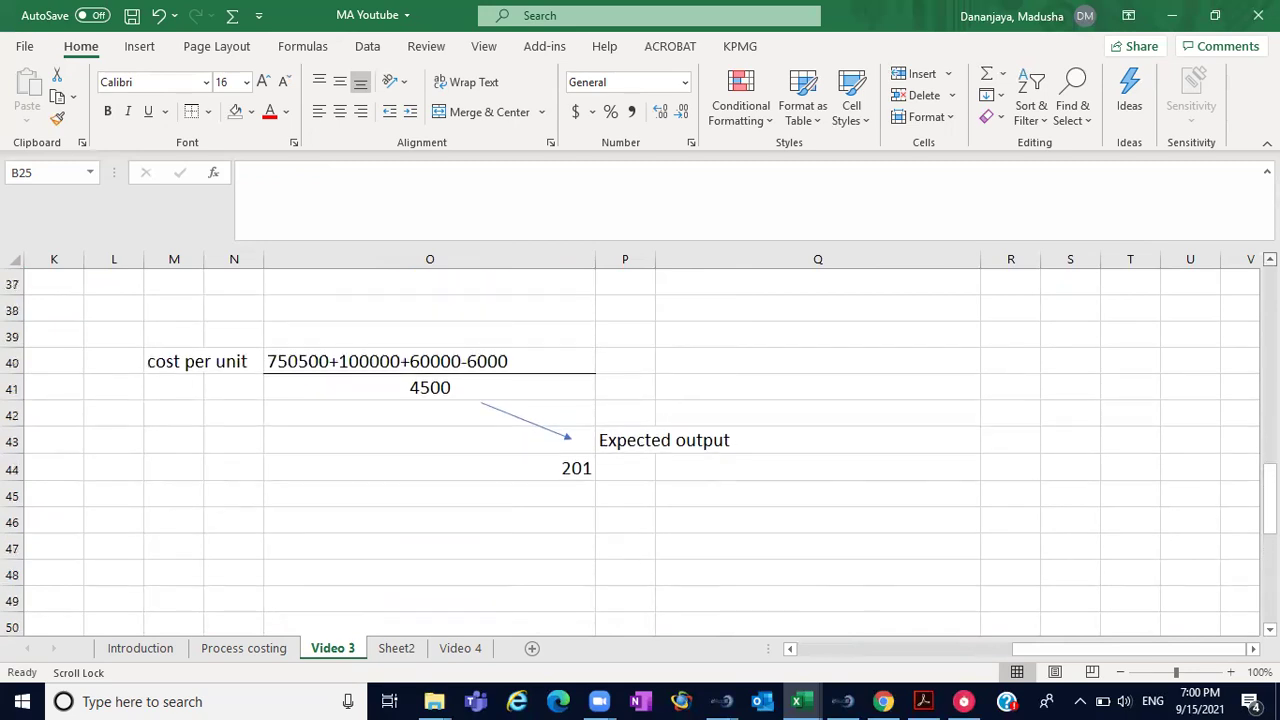
{"action": "left_click", "coordinate": [449, 414]}
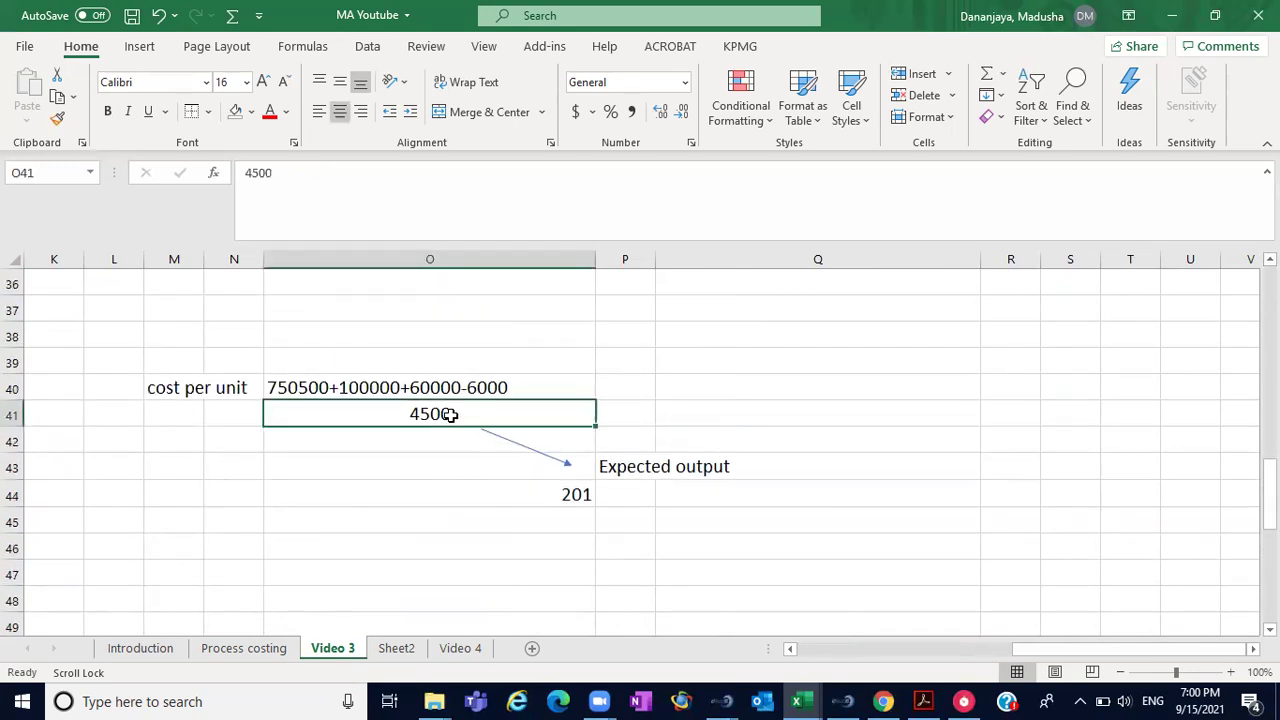
- Compare the finished goods units in H40 and abnormal gain units in C42 with the expected output in the cost per unit calculation
{"action": "left_click", "coordinate": [789, 650]}
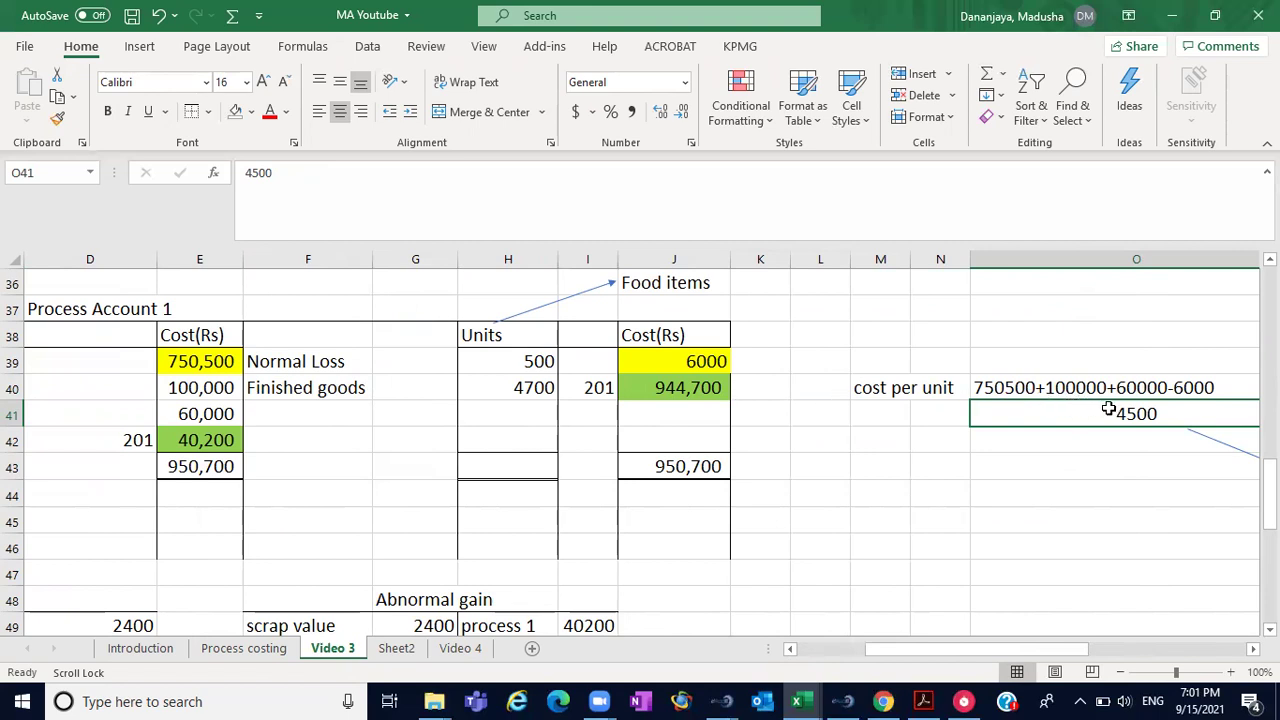
{"action": "left_click", "coordinate": [513, 390]}
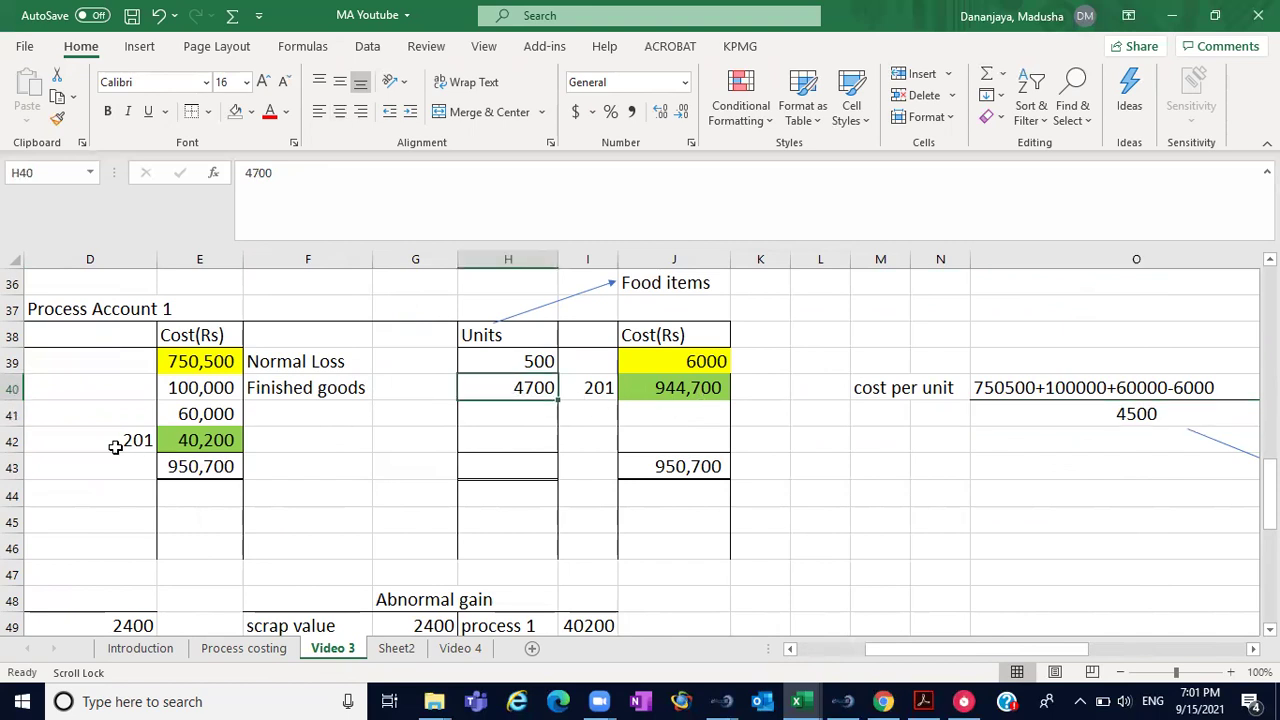
{"action": "left_click", "coordinate": [789, 649]}
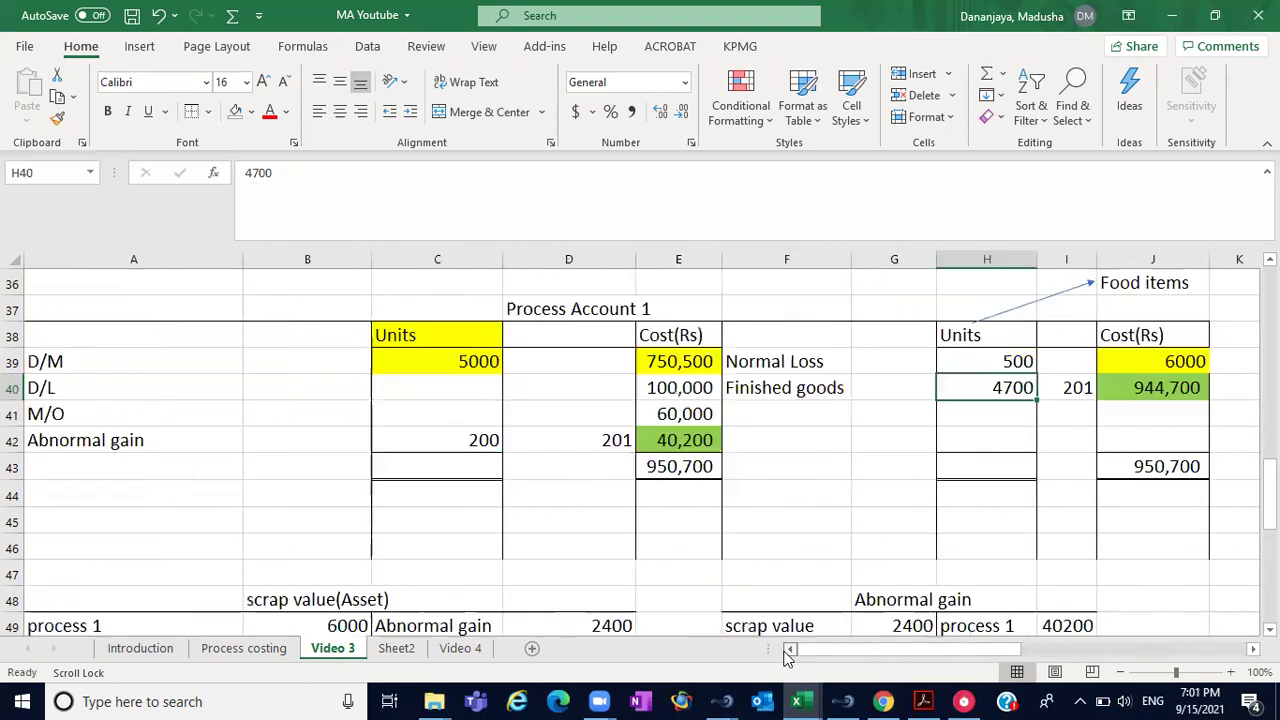
{"action": "left_click", "coordinate": [467, 437]}
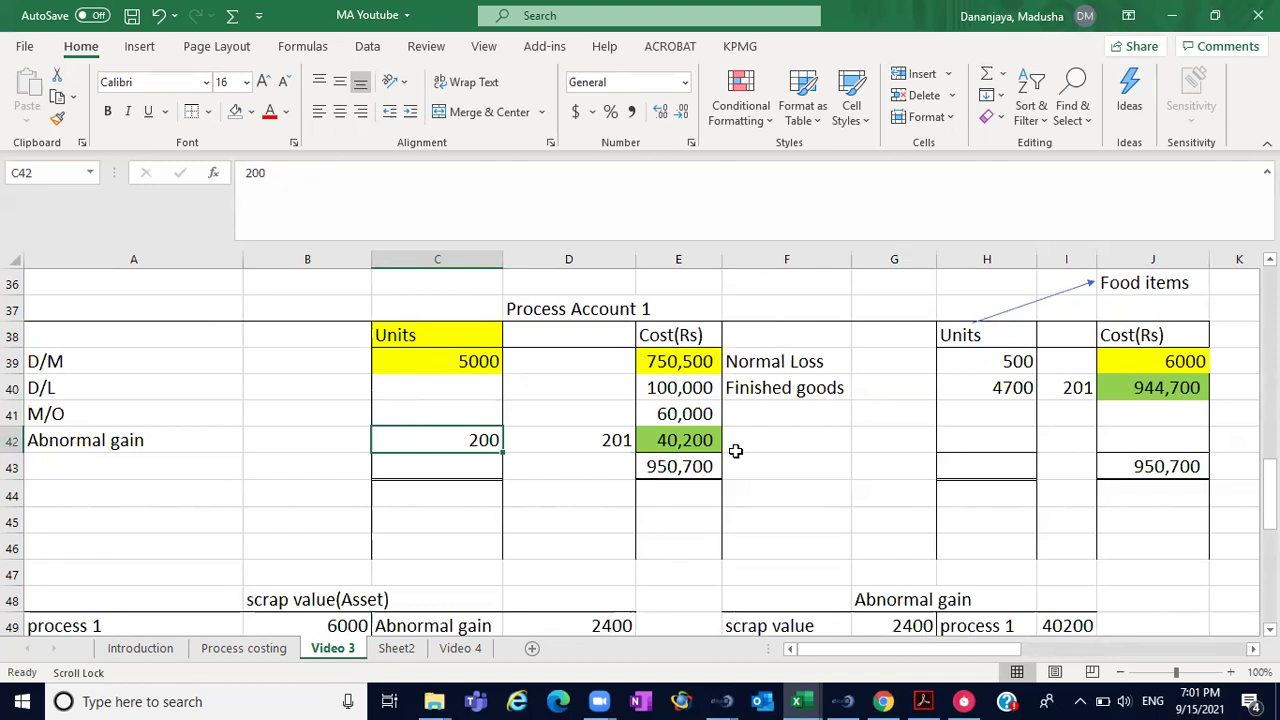
{"action": "left_click", "coordinate": [1020, 392]}
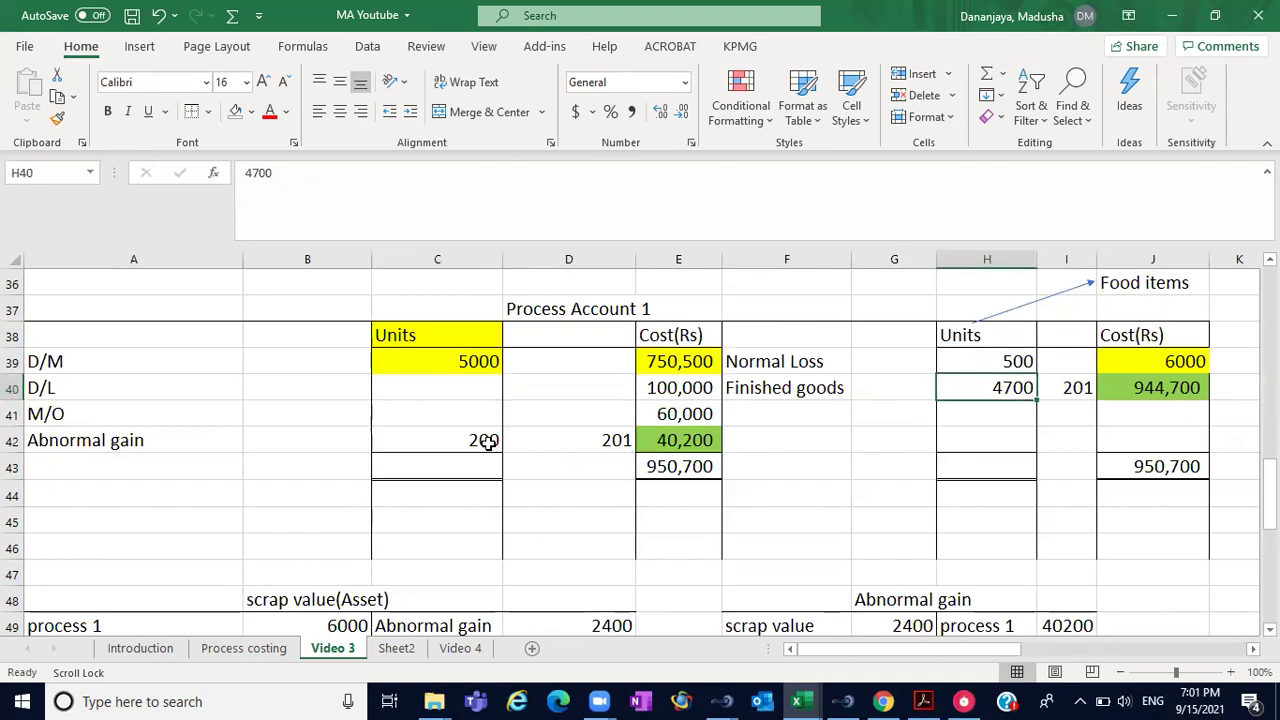
{"action": "left_click", "coordinate": [487, 443]}
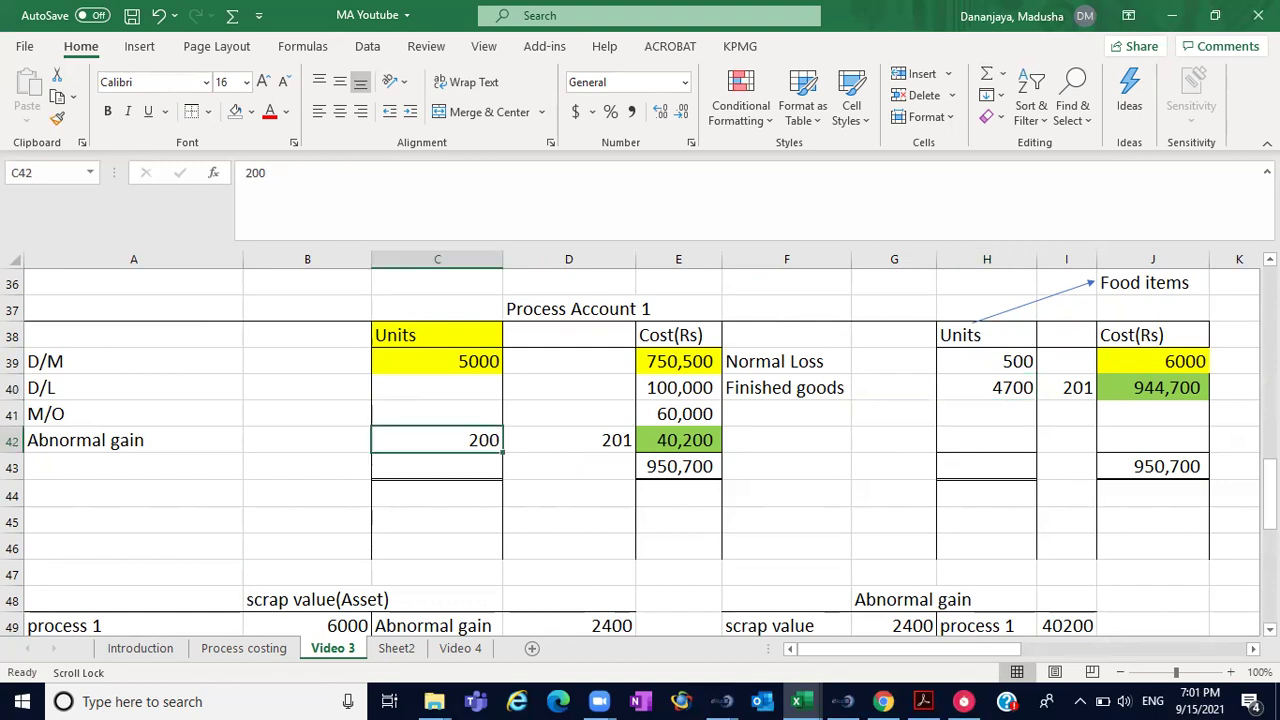
{"action": "left_click", "coordinate": [1253, 648]}
{"action": "left_click", "coordinate": [1253, 648]}
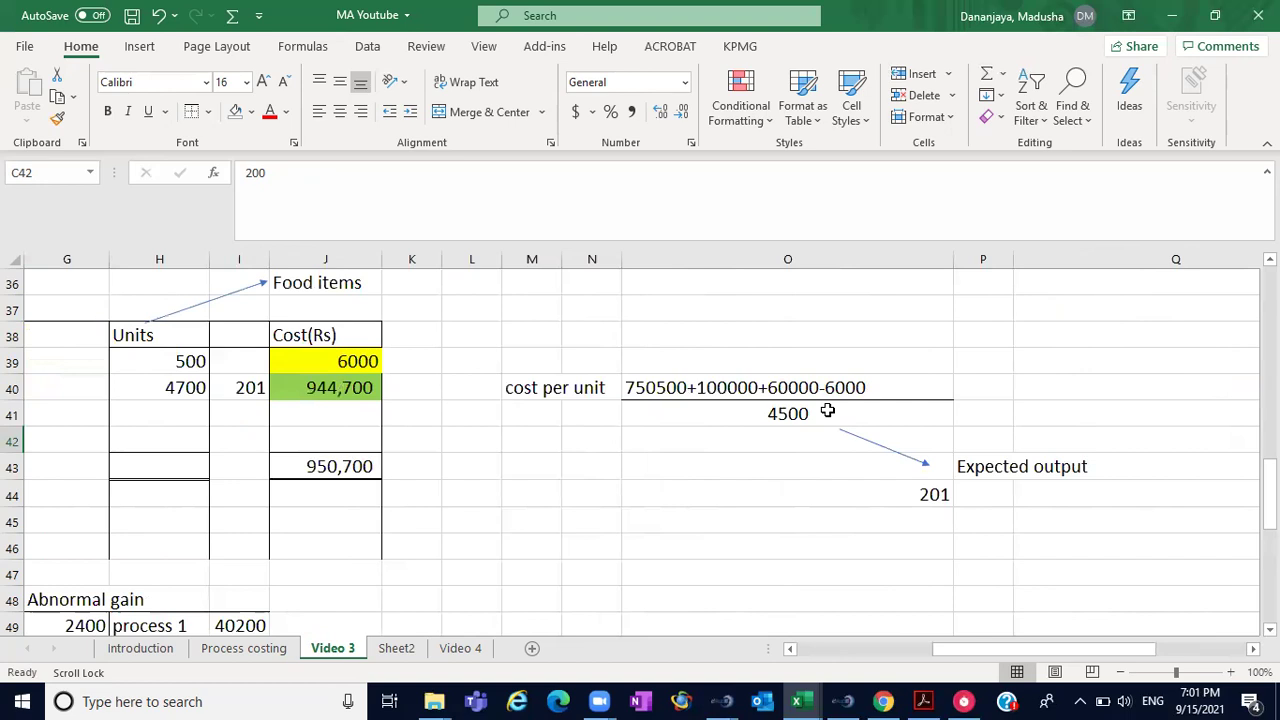
{"action": "left_click", "coordinate": [828, 411]}
- Return to the Video 4 sheet and examine the D/M equivalent units total in E39 alongside the cost per equivalent unit and Evaluation sections
{"action": "left_click", "coordinate": [441, 651]}
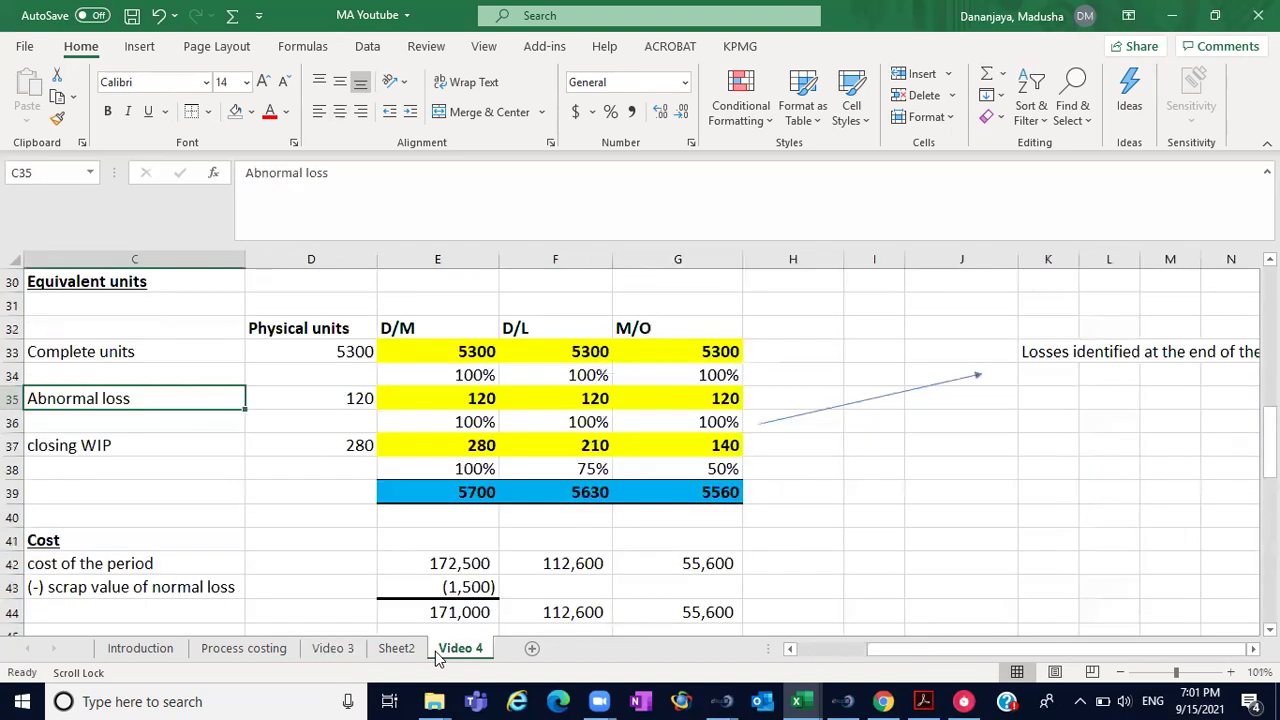
{"action": "left_click", "coordinate": [791, 649]}
{"action": "left_click", "coordinate": [791, 649]}
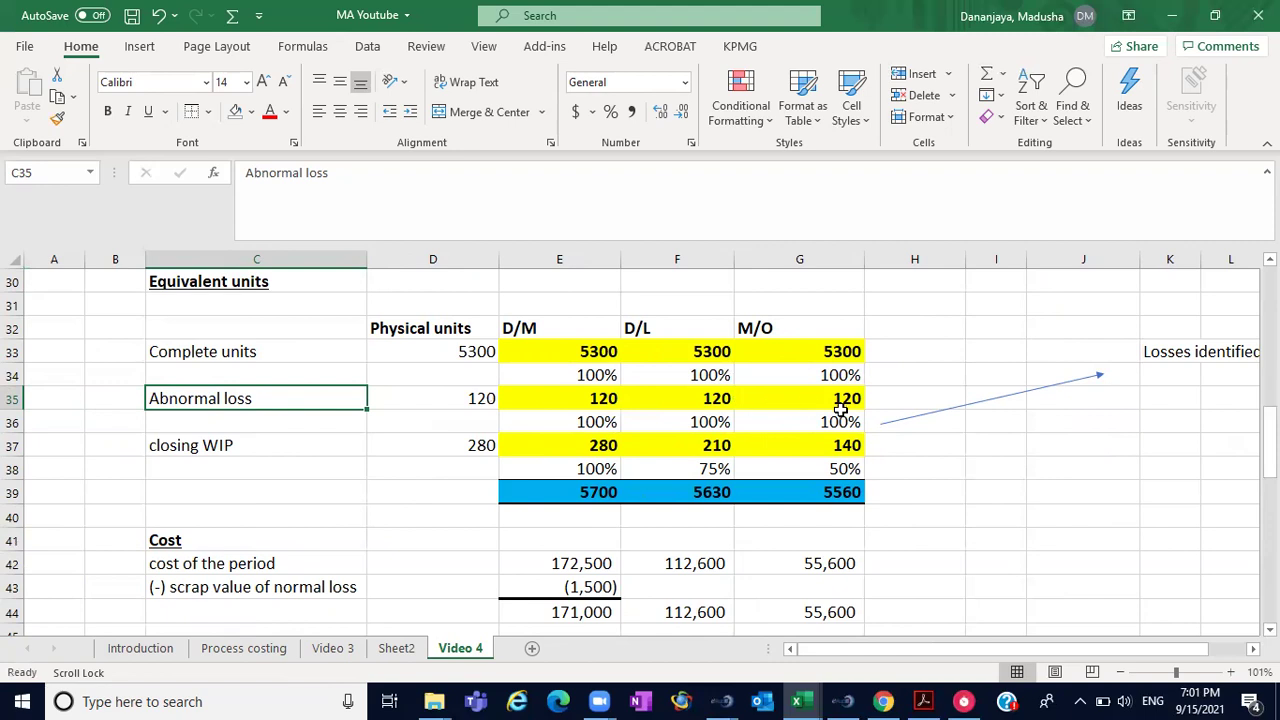
{"action": "left_click", "coordinate": [600, 492]}
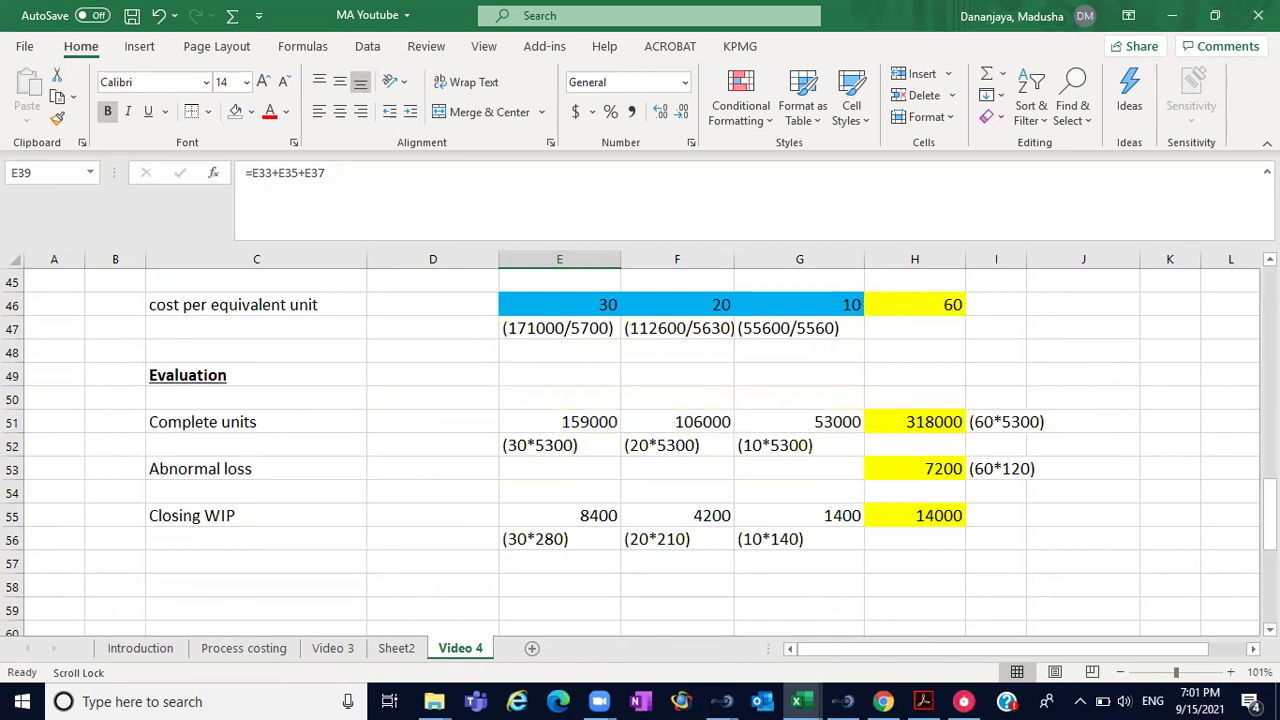
{"action": "scroll", "coordinate": [640, 440], "scroll_direction": "up", "scroll_amount": 5}
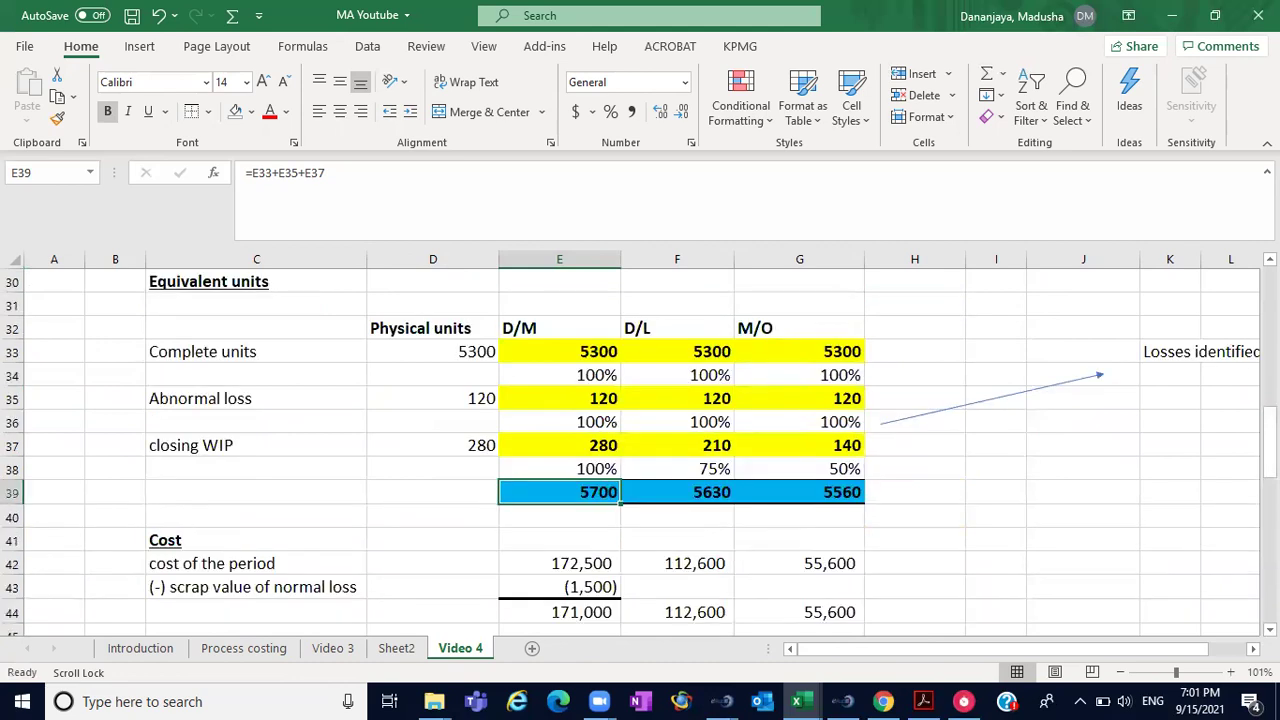
{"action": "scroll", "coordinate": [737, 378], "scroll_direction": "up", "scroll_amount": 4}
{"action": "scroll", "coordinate": [737, 378], "scroll_direction": "down", "scroll_amount": 4}
- Review Process Account 1 against the January 2021 process information, and inspect the Opening WIP label and units in C23:D23
{"action": "scroll", "coordinate": [640, 440], "scroll_direction": "up", "scroll_amount": 5}
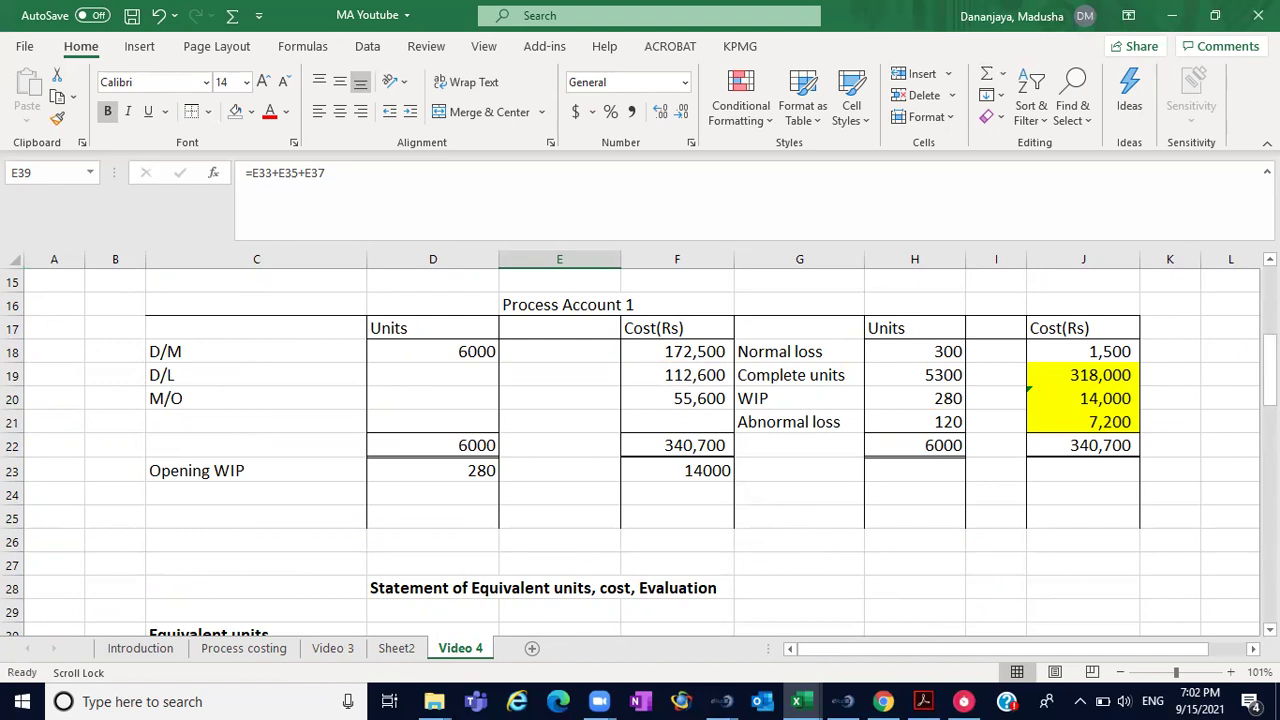
{"action": "scroll", "coordinate": [640, 440], "scroll_direction": "up", "scroll_amount": 5}
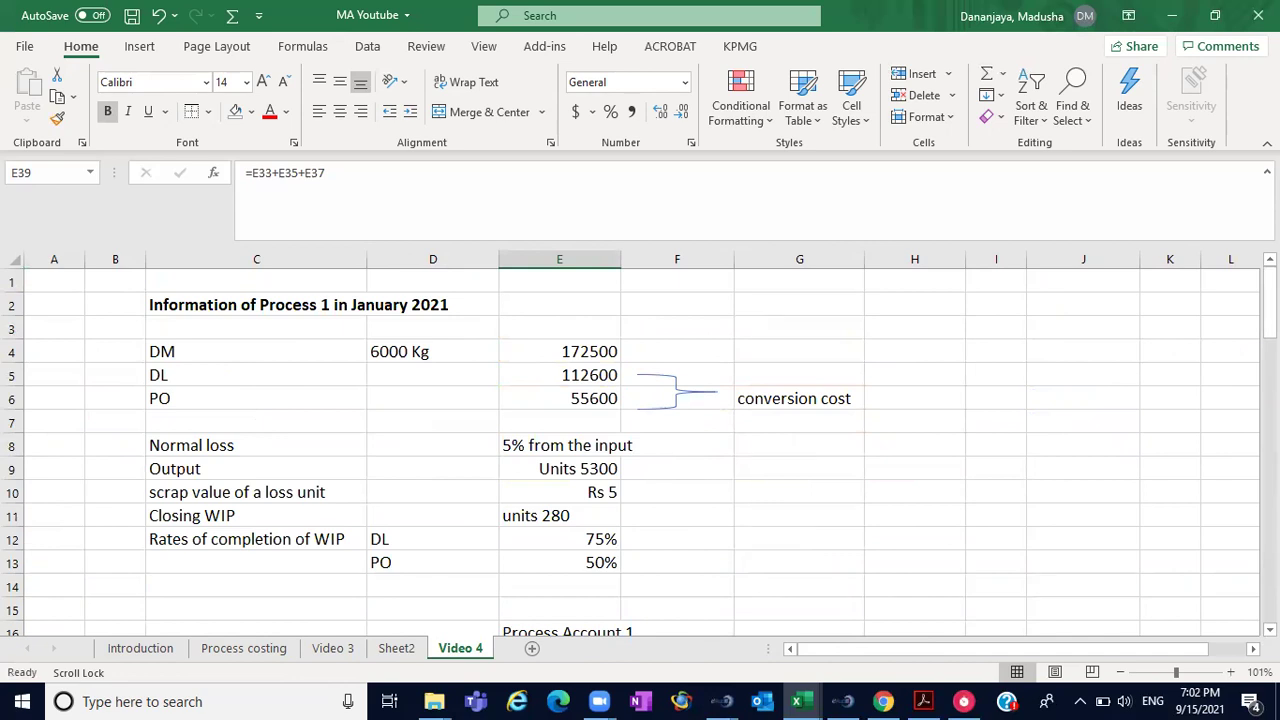
{"action": "scroll", "coordinate": [640, 440], "scroll_direction": "down", "scroll_amount": 5}
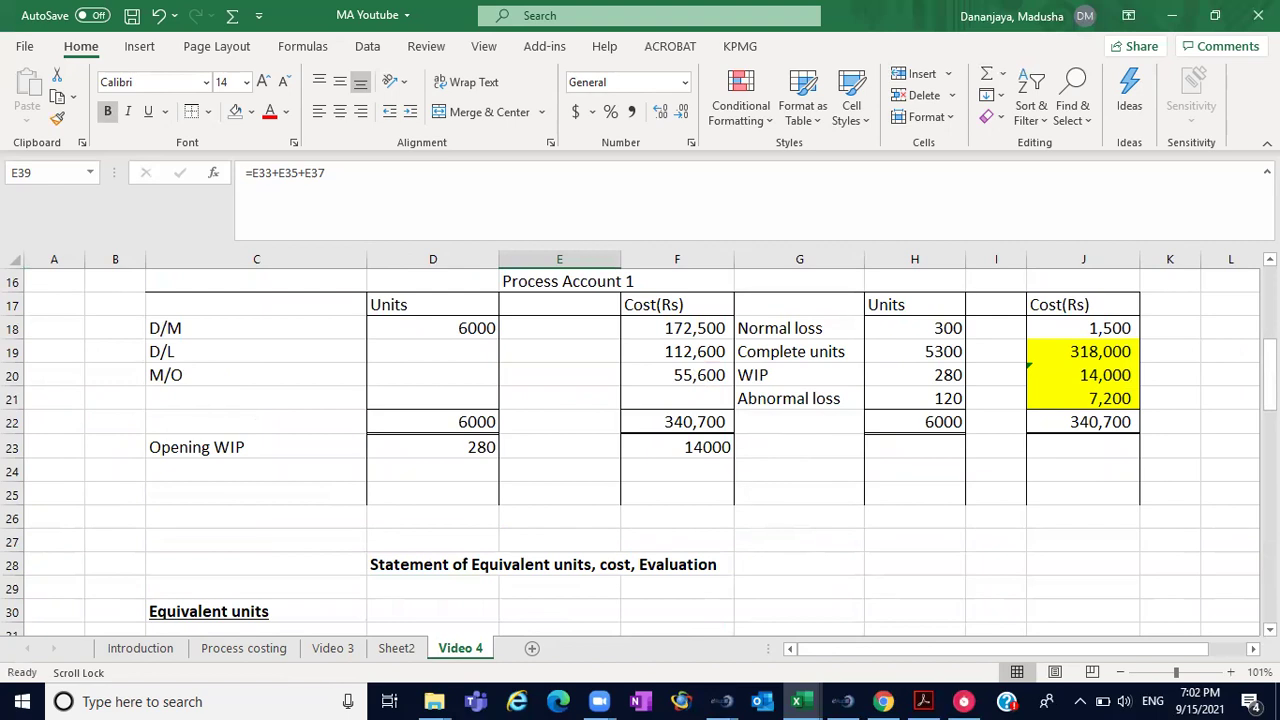
{"action": "scroll", "coordinate": [640, 452], "scroll_direction": "down", "scroll_amount": 1}
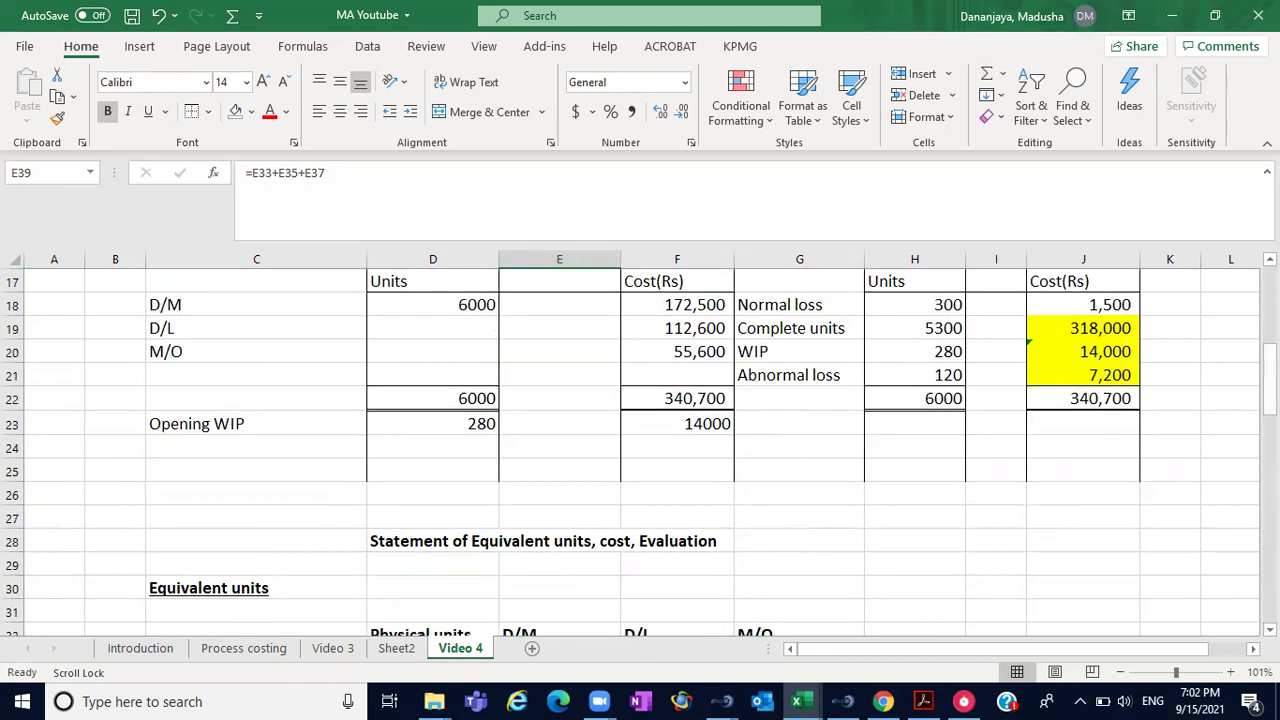
{"action": "scroll", "coordinate": [640, 452], "scroll_direction": "up", "scroll_amount": 5}
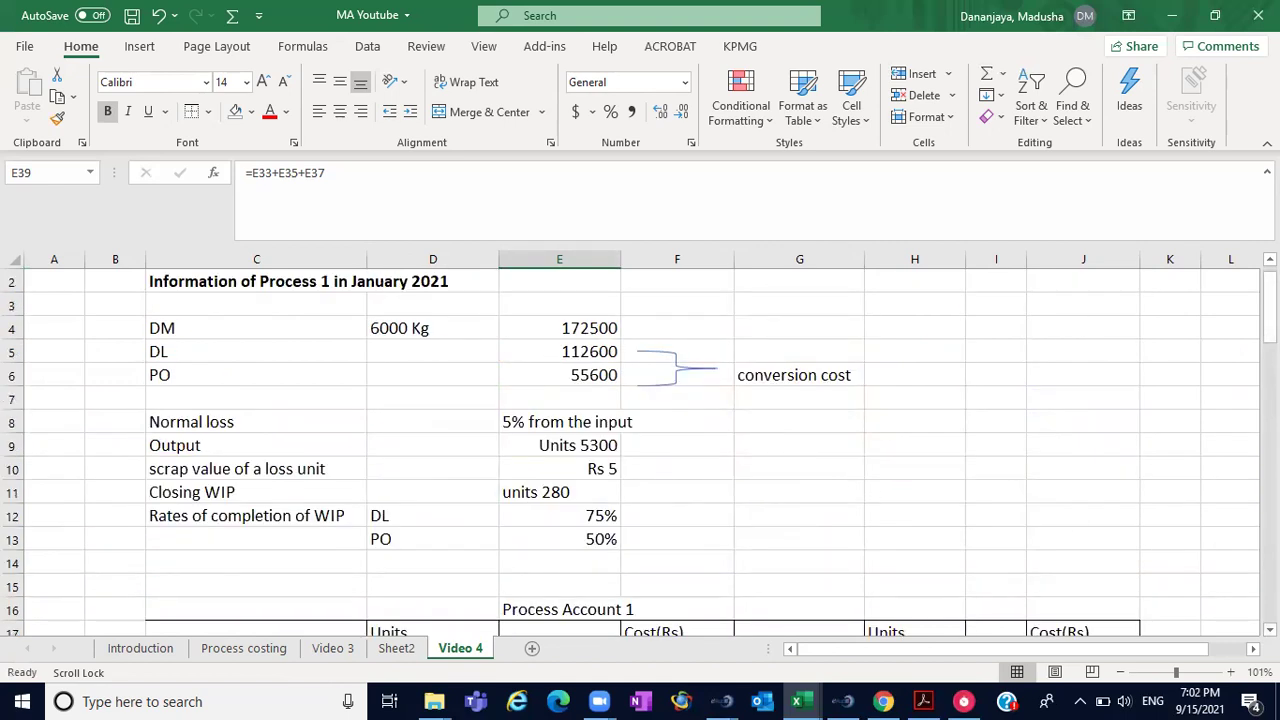
{"action": "scroll", "coordinate": [640, 452], "scroll_direction": "down", "scroll_amount": 4}
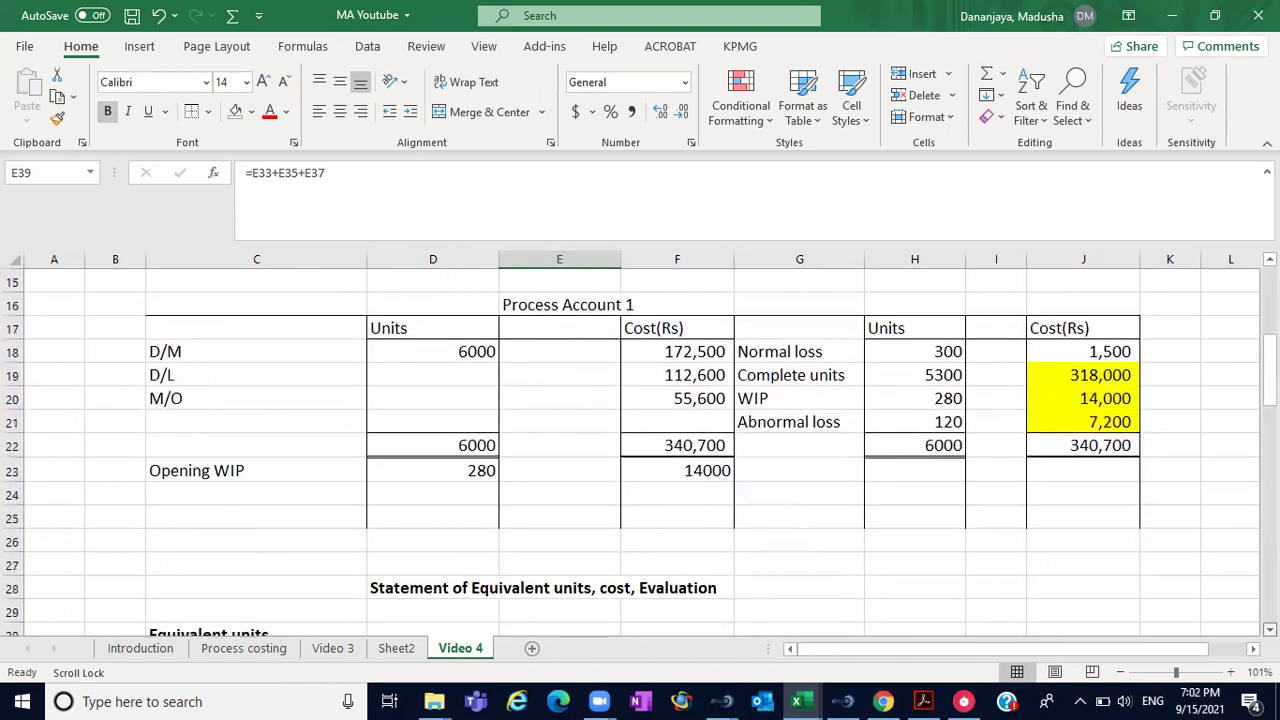
{"action": "left_click", "coordinate": [261, 477]}
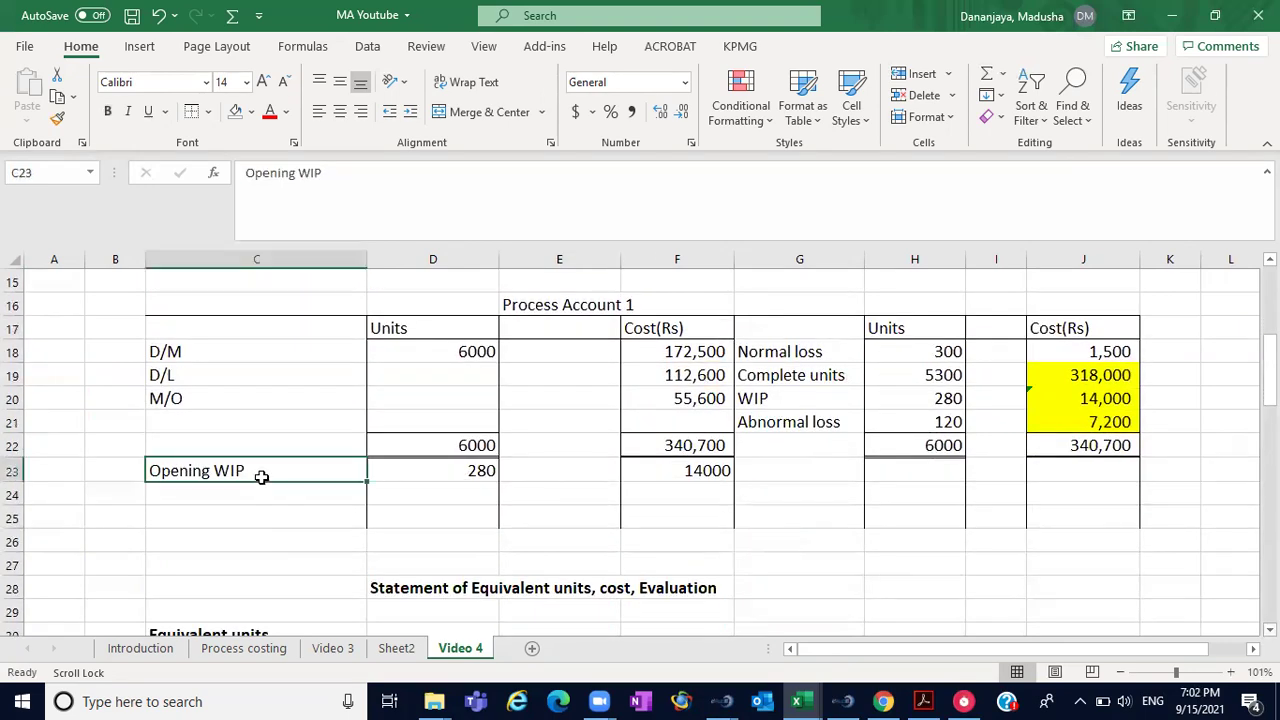
{"action": "left_click", "coordinate": [468, 473]}
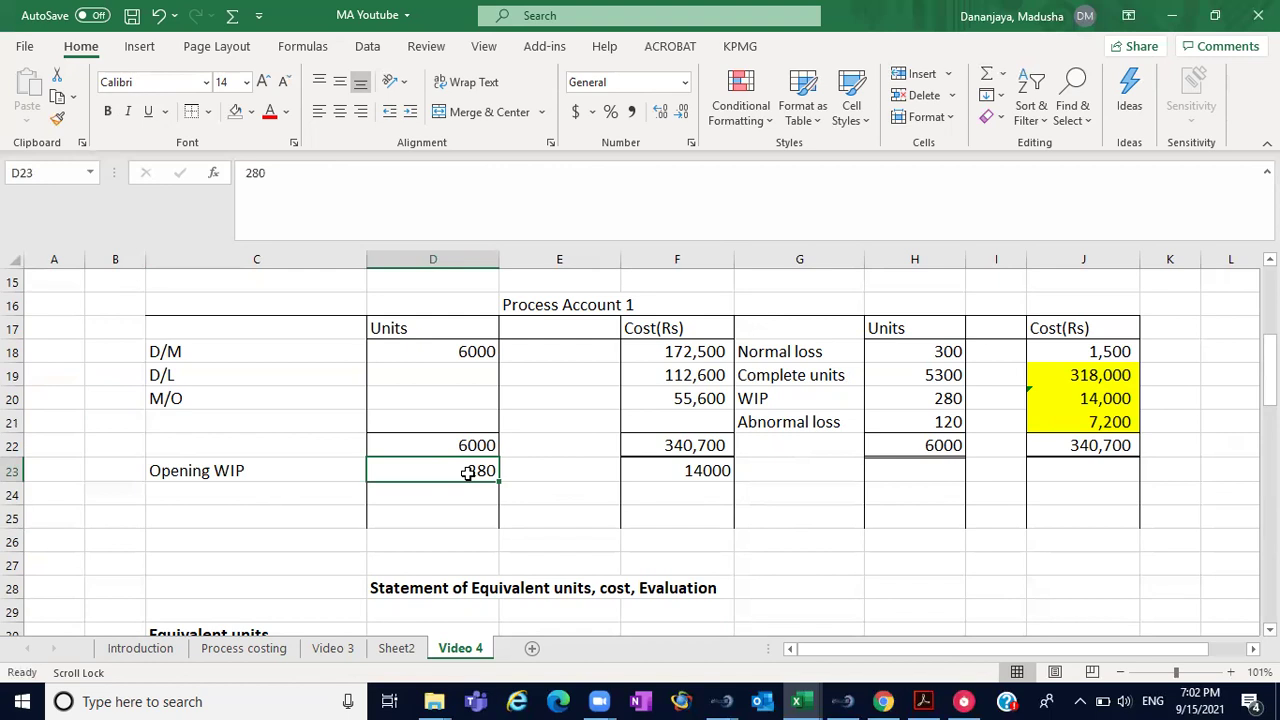
{"action": "left_click", "coordinate": [930, 120]}
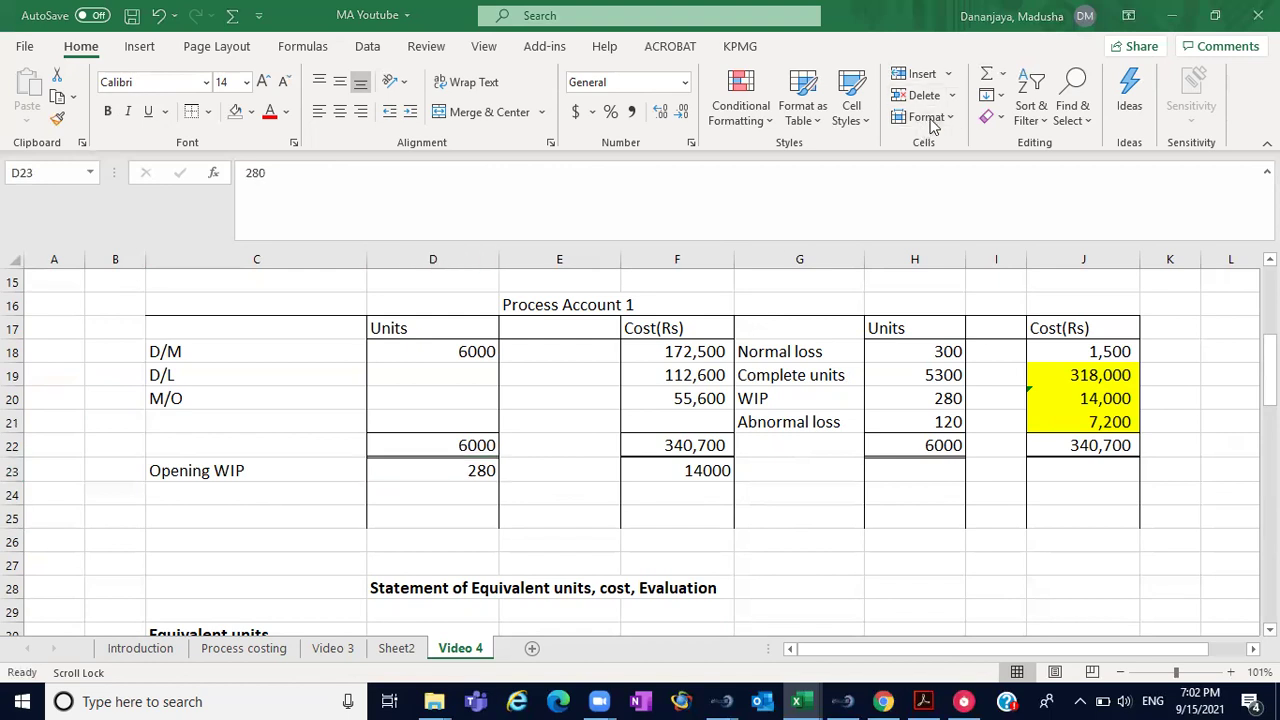